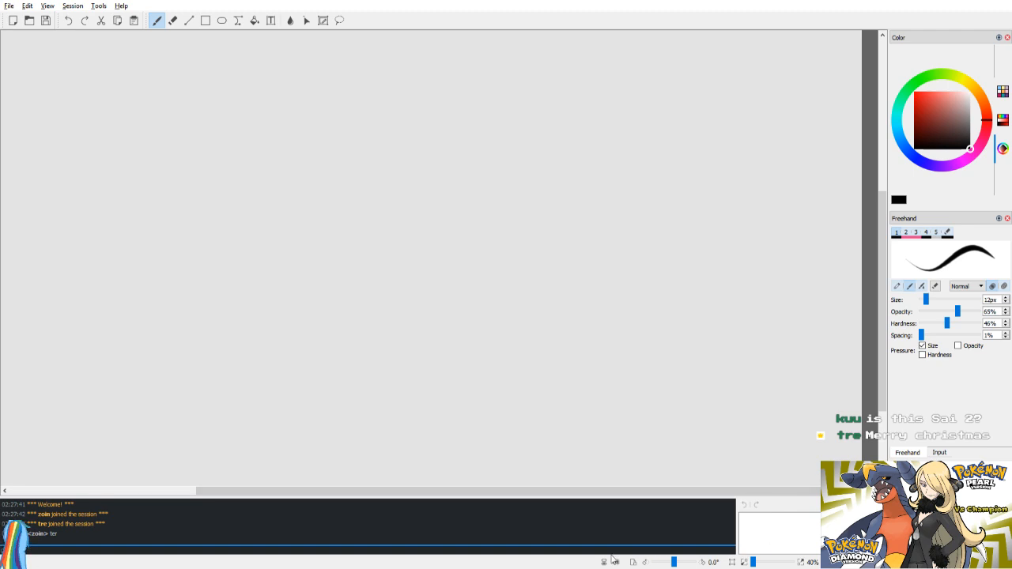
pyautogui.click(329, 565)
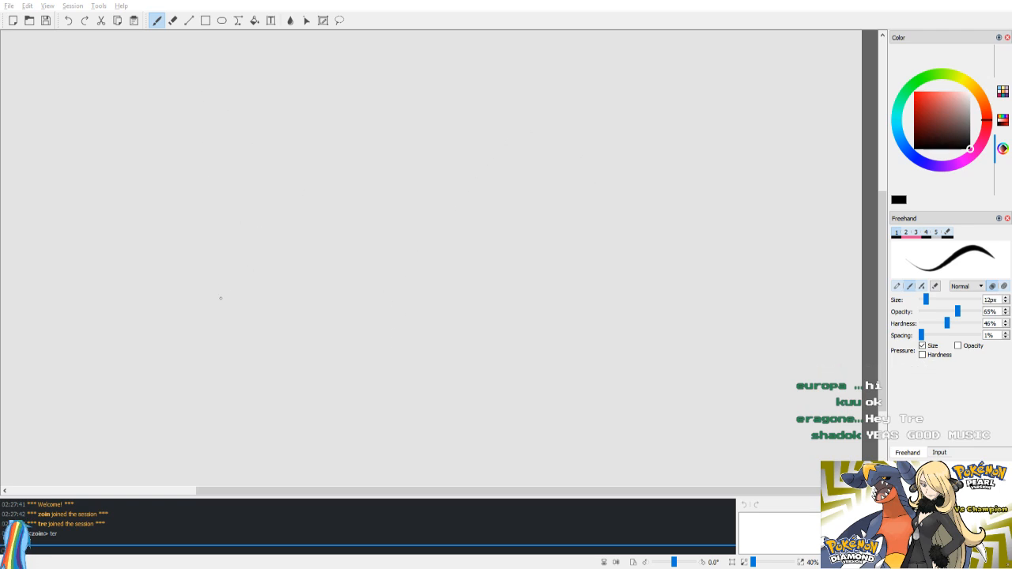
pyautogui.moveTo(163, 350)
pyautogui.mouseDown()
pyautogui.moveTo(303, 274)
pyautogui.moveTo(485, 273)
pyautogui.moveTo(696, 366)
pyautogui.moveTo(122, 270)
pyautogui.moveTo(336, 144)
pyautogui.mouseUp()
pyautogui.hotkey('ctrl', 'z')
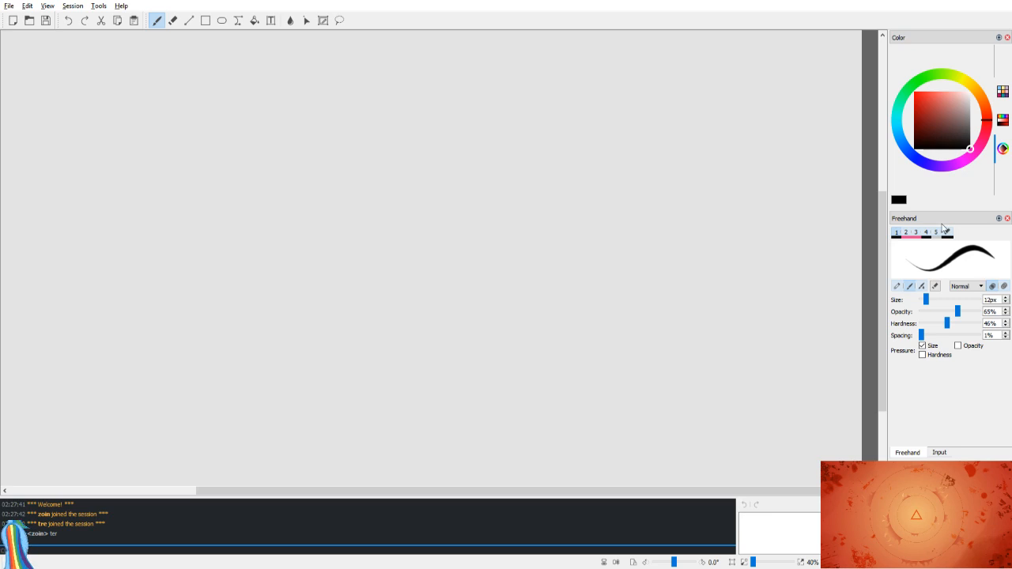
pyautogui.moveTo(524, 268); pyautogui.dragTo(486, 324)
pyautogui.hotkey('ctrl', 'z')
pyautogui.moveTo(476, 242)
pyautogui.mouseDown()
pyautogui.moveTo(495, 296)
pyautogui.moveTo(471, 302)
pyautogui.mouseUp()
pyautogui.hotkey('ctrl', 'z')
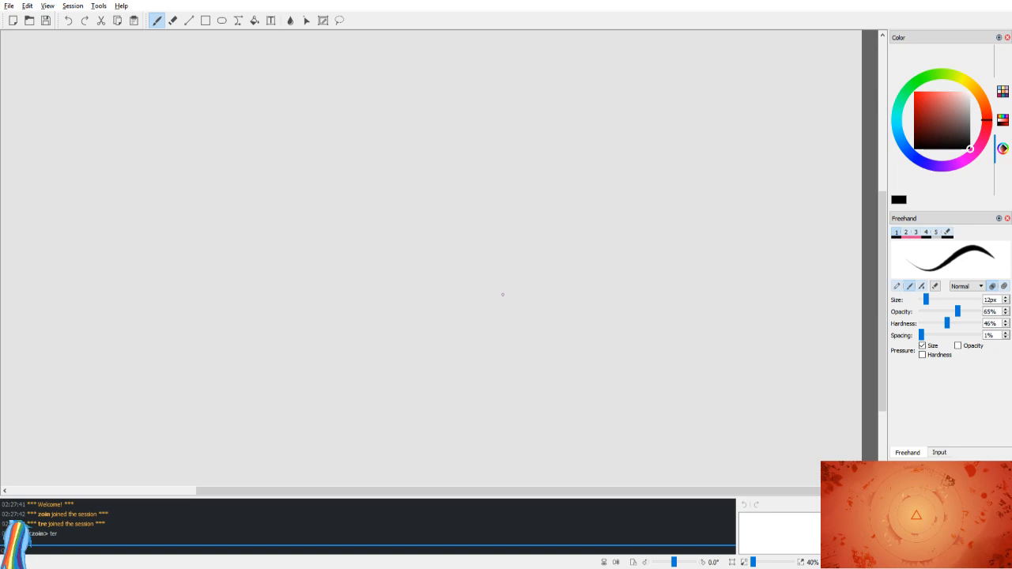
# Step: Sketch a rough round head with overlapping circles, a slightly slanted centre line and an oval near eye
pyautogui.moveTo(480, 254); pyautogui.dragTo(518, 309)
pyautogui.moveTo(450, 314)
pyautogui.mouseDown()
pyautogui.moveTo(437, 286)
pyautogui.moveTo(519, 268)
pyautogui.mouseUp()
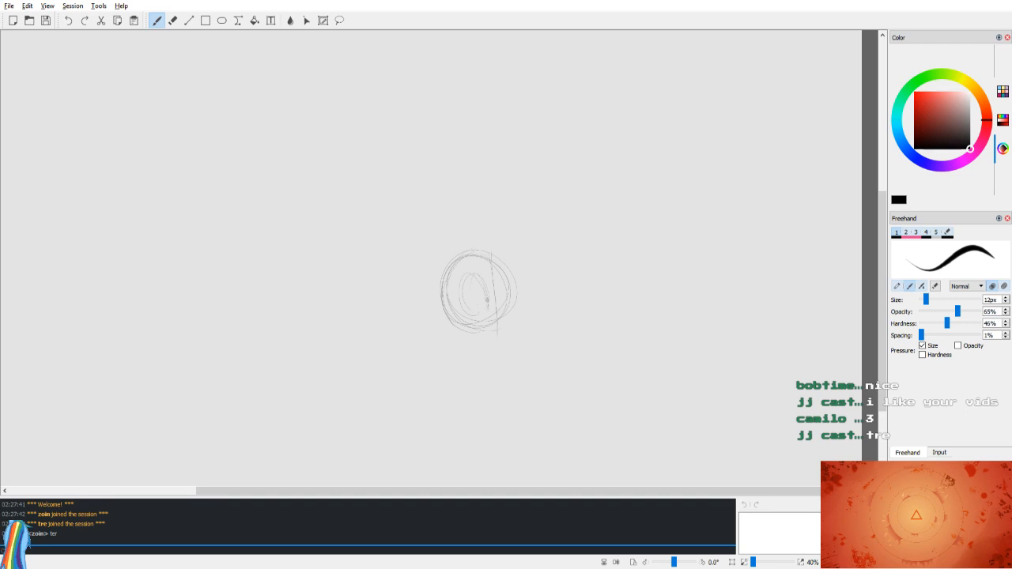
pyautogui.scroll(-2, 519, 271)
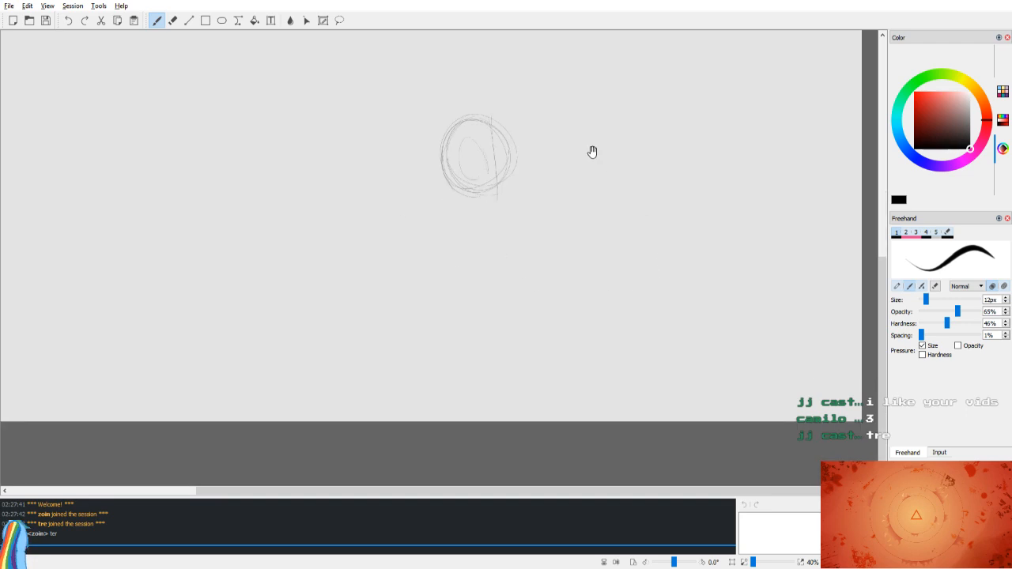
pyautogui.moveTo(596, 158); pyautogui.dragTo(591, 267)
pyautogui.scroll(2, 606, 395)
pyautogui.scroll(-2, 605, 356)
pyautogui.scroll(1, 604, 312)
pyautogui.scroll(3, 596, 239)
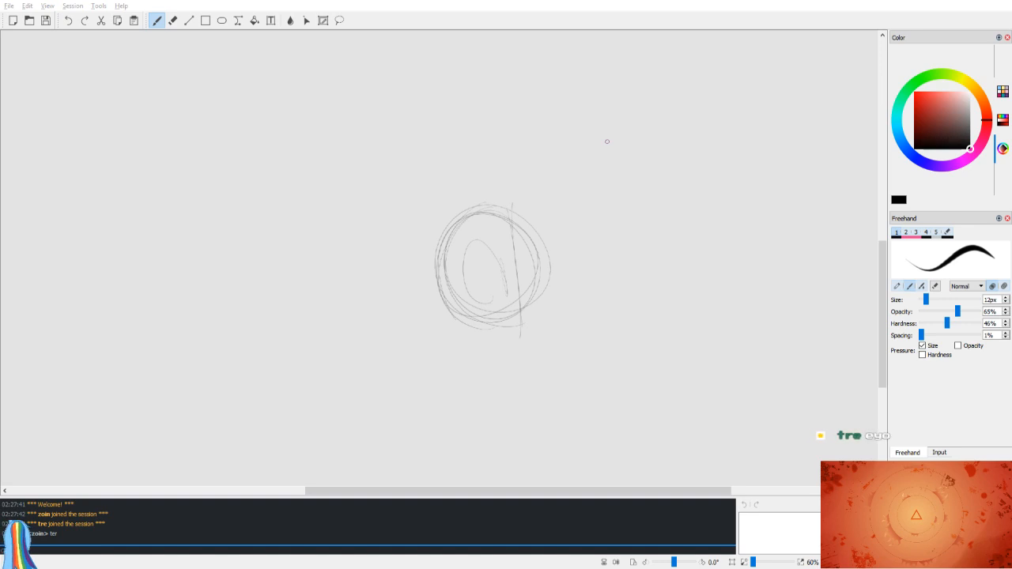
# Step: Sketch a narrow far eye between the centre line and the edge of the head circle
pyautogui.moveTo(531, 285); pyautogui.dragTo(528, 229)
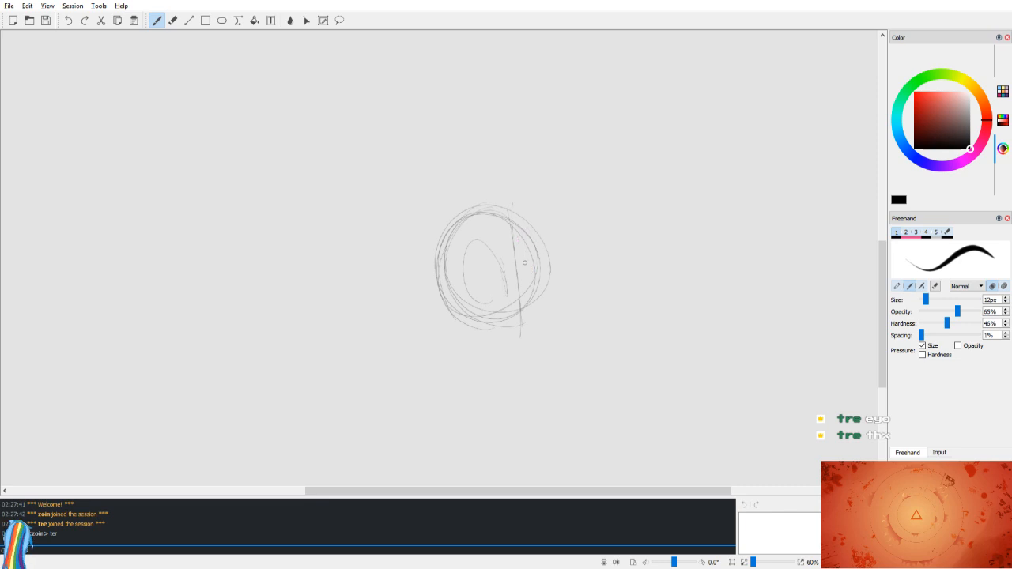
pyautogui.hotkey('ctrl', 'z')
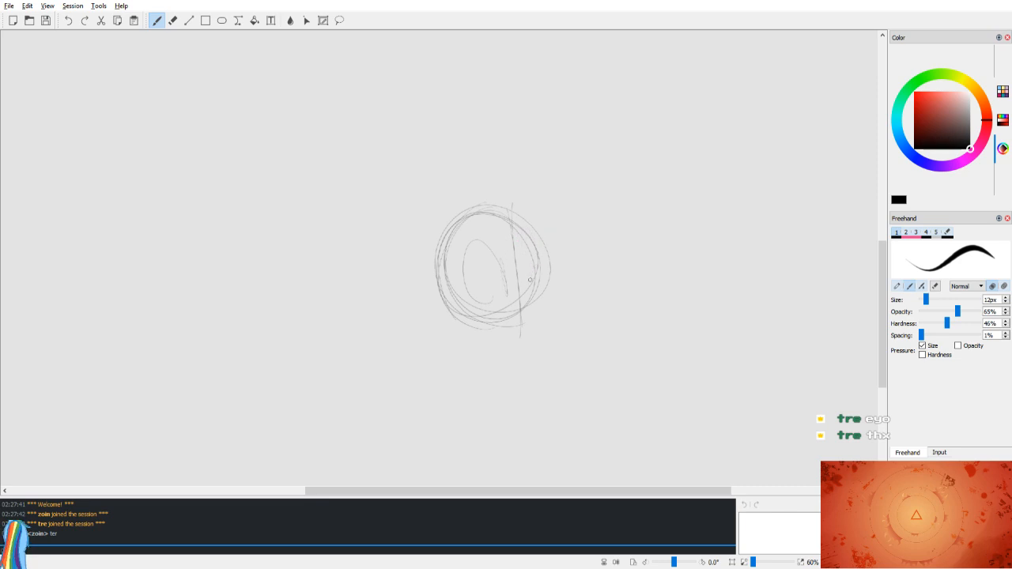
pyautogui.hotkey('ctrl', 'z')
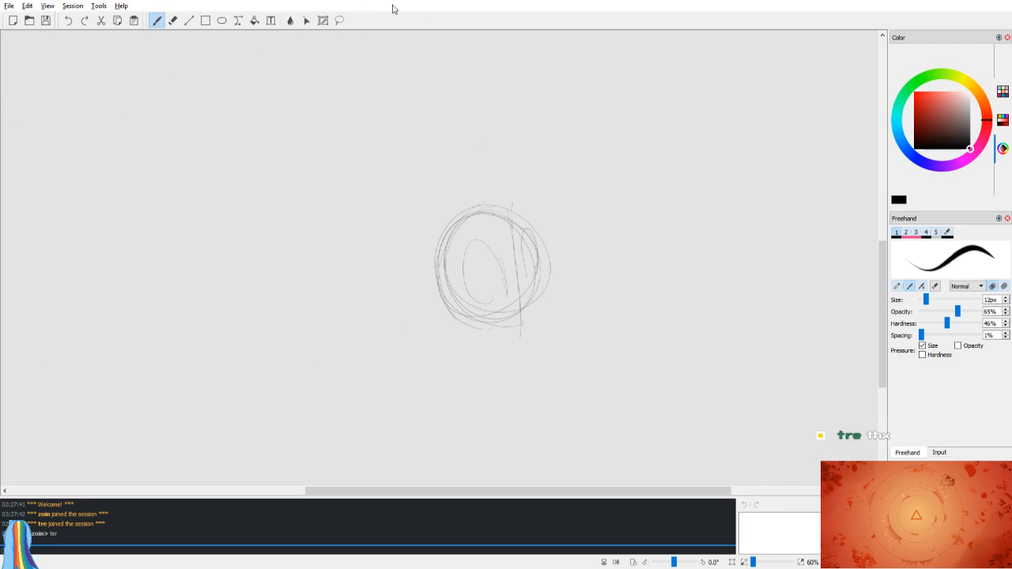
# Step: Lasso the near eye oval and remove it from the head sketch
pyautogui.moveTo(556, 196); pyautogui.dragTo(505, 194)
pyautogui.scroll(-1, 567, 217)
pyautogui.scroll(2, 568, 210)
pyautogui.scroll(-1, 577, 159)
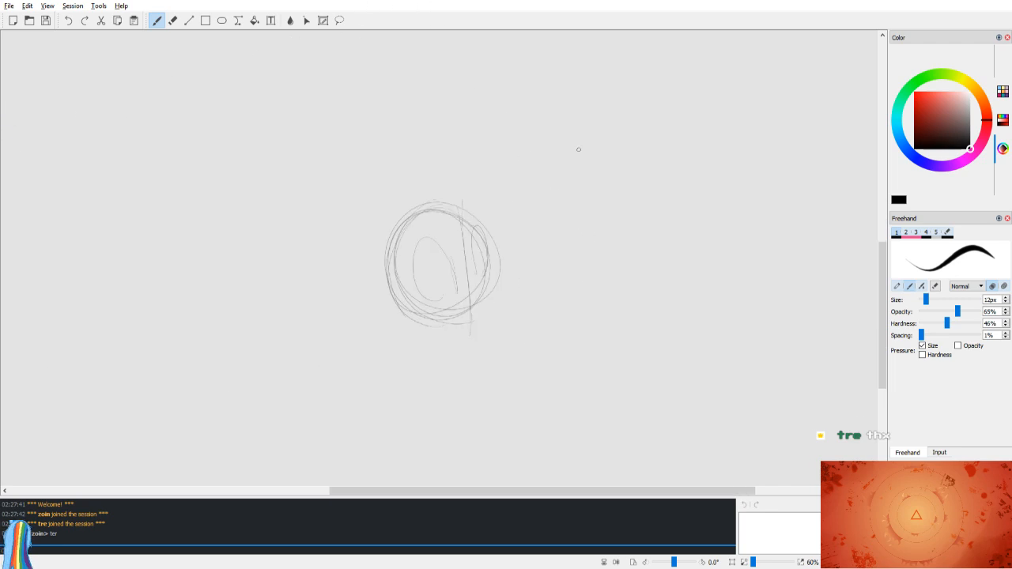
pyautogui.click(339, 20)
pyautogui.moveTo(420, 290)
pyautogui.mouseDown()
pyautogui.moveTo(442, 248)
pyautogui.moveTo(461, 275)
pyautogui.moveTo(450, 302)
pyautogui.moveTo(419, 293)
pyautogui.mouseUp()
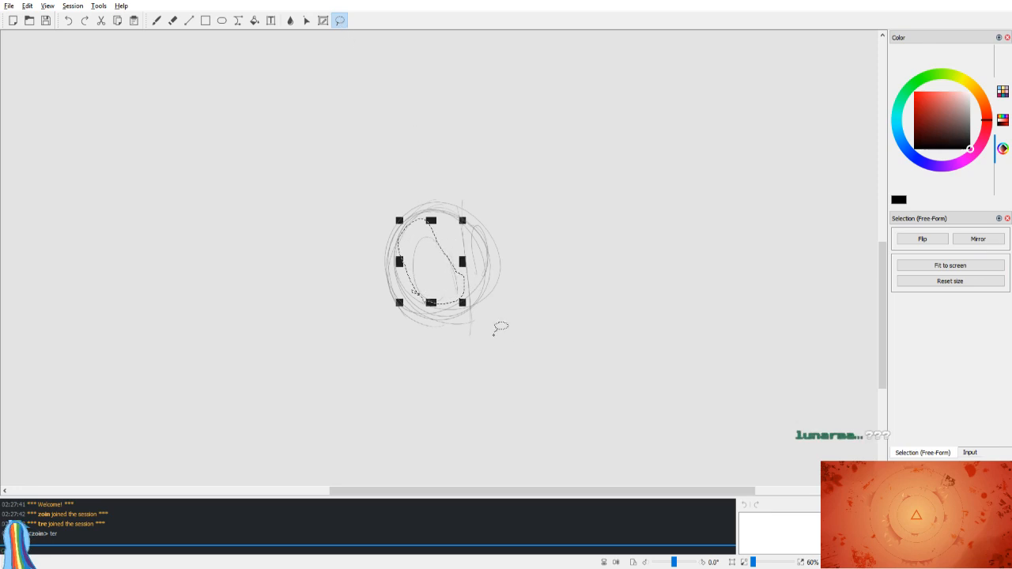
pyautogui.click(636, 270)
pyautogui.press('b')
pyautogui.press('v')
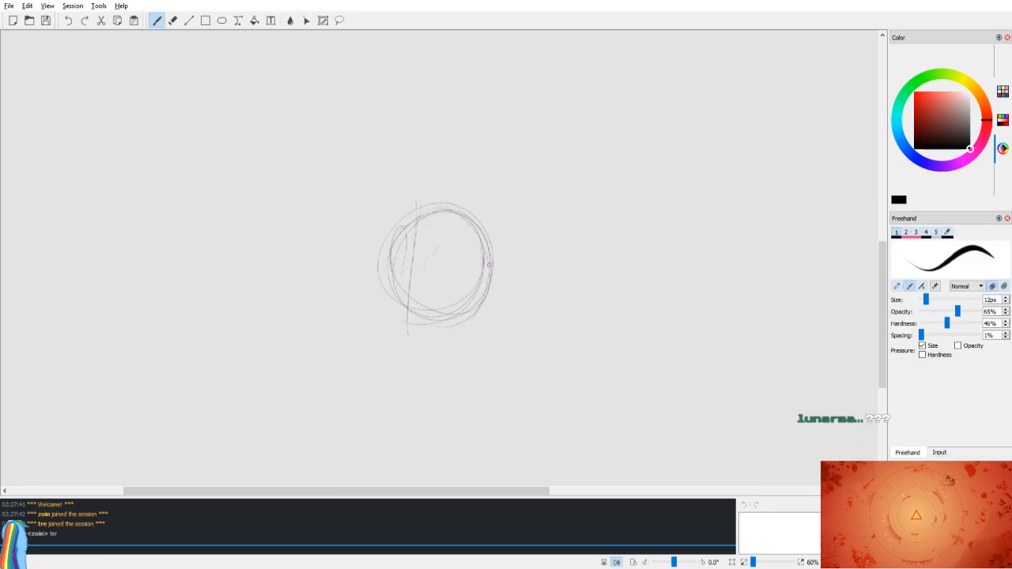
# Step: Sketch the muzzle curve and a small mouth mark across the lower face, and redraw the near eye as a tall oval
pyautogui.press('v')
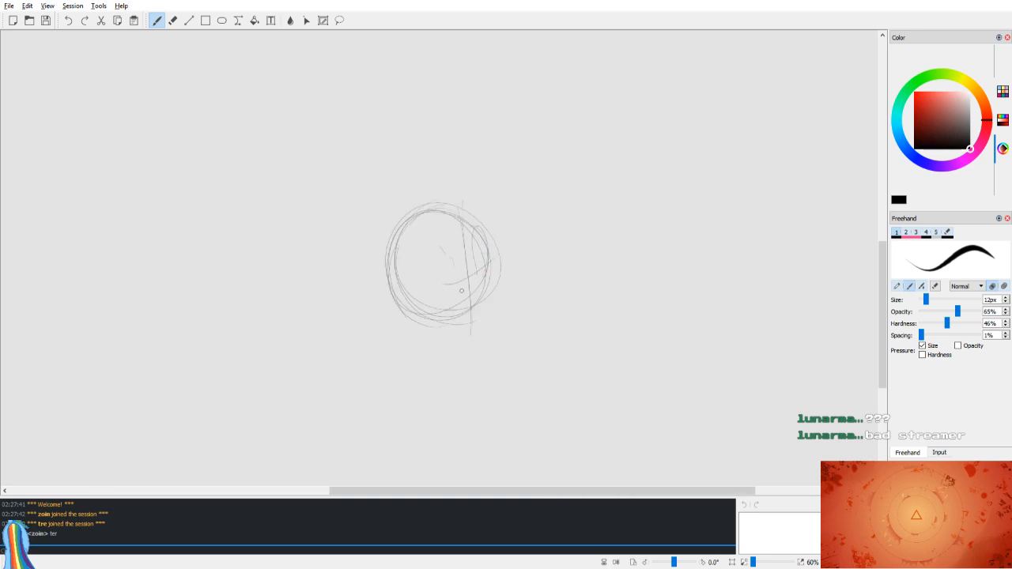
pyautogui.moveTo(454, 292); pyautogui.dragTo(465, 297)
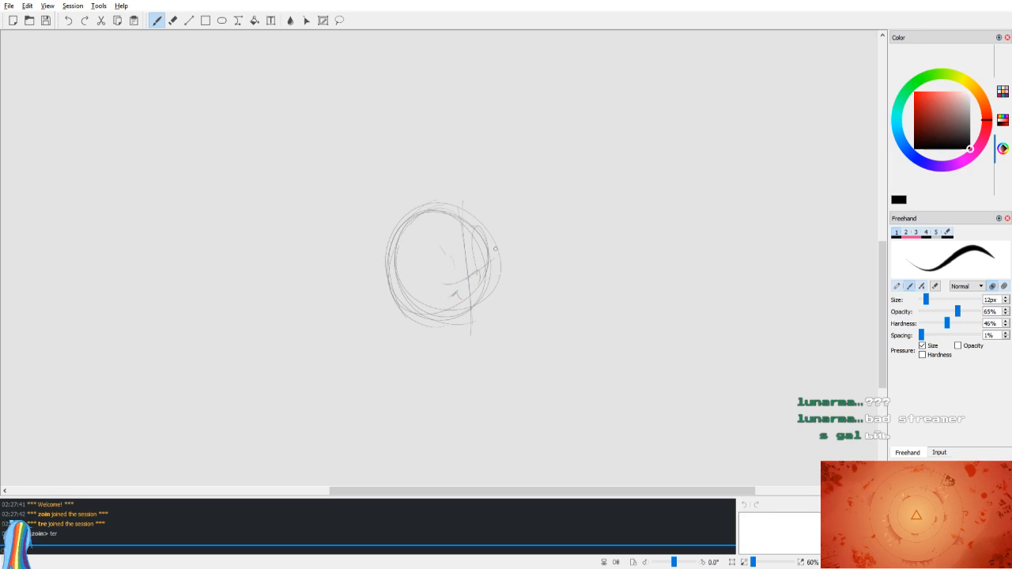
pyautogui.moveTo(441, 238); pyautogui.dragTo(454, 266)
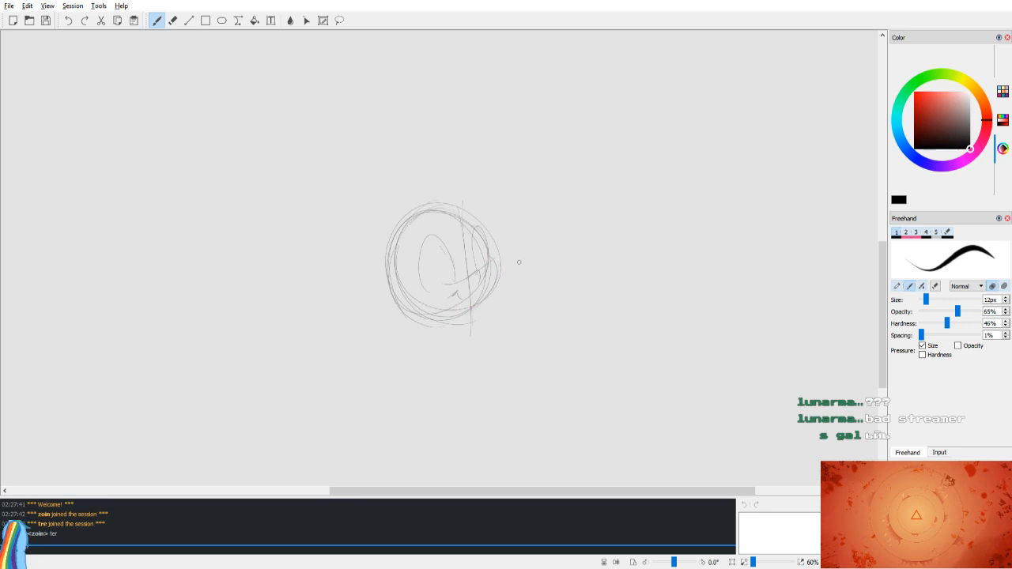
# Step: Erase the rough muzzle tip below the far eye and redraw it as a rounded snout
pyautogui.press('v')
pyautogui.scroll(-3, 574, 244)
pyautogui.moveTo(543, 150); pyautogui.dragTo(567, 388)
pyautogui.scroll(2, 589, 372)
pyautogui.scroll(-2, 581, 340)
pyautogui.scroll(1, 581, 316)
pyautogui.scroll(-1, 587, 261)
pyautogui.press('v')
pyautogui.scroll(5, 589, 265)
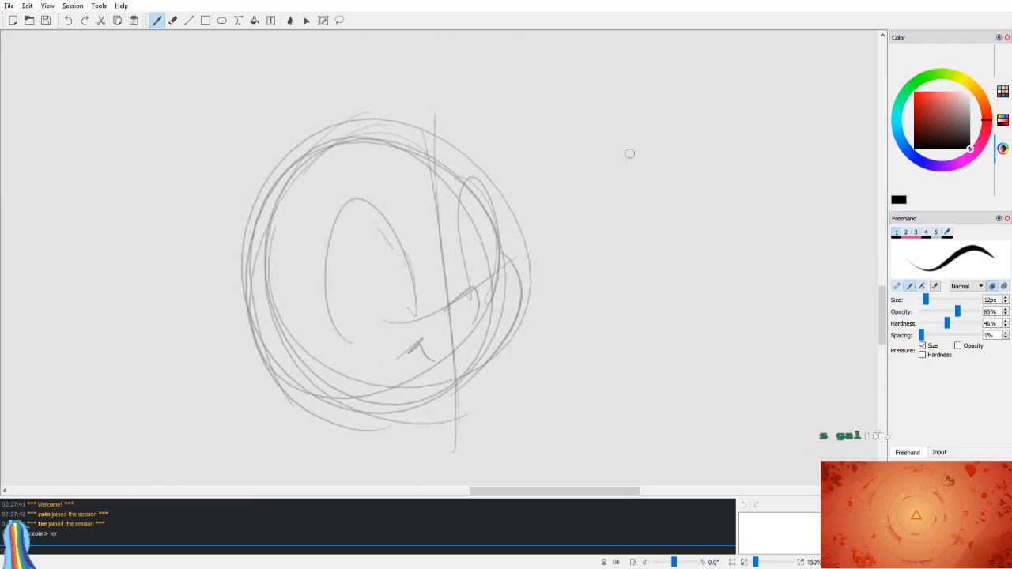
pyautogui.press('e')
pyautogui.press('b')
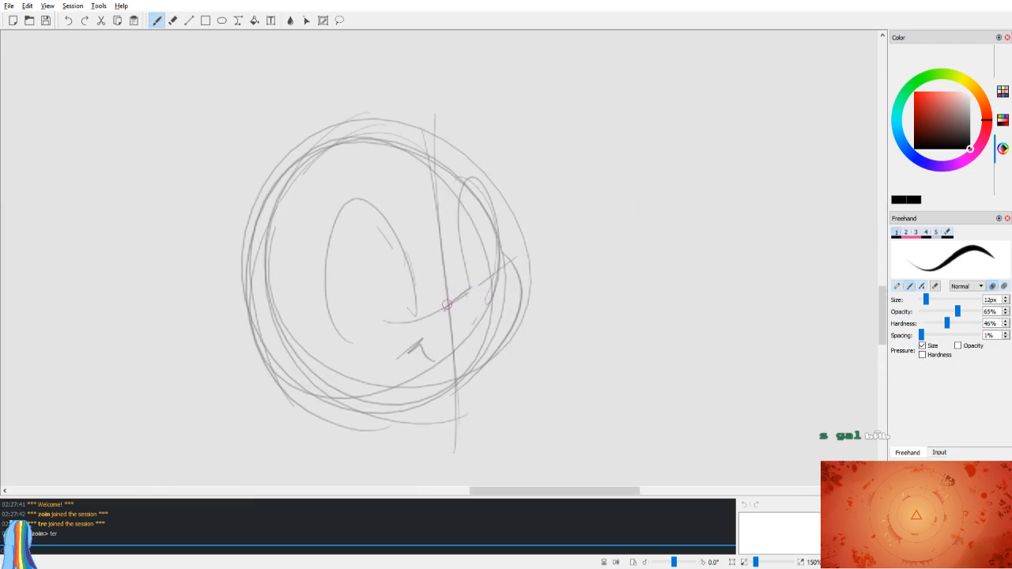
pyautogui.moveTo(452, 306)
pyautogui.mouseDown()
pyautogui.moveTo(474, 283)
pyautogui.moveTo(472, 338)
pyautogui.mouseUp()
pyautogui.moveTo(487, 296); pyautogui.dragTo(456, 354)
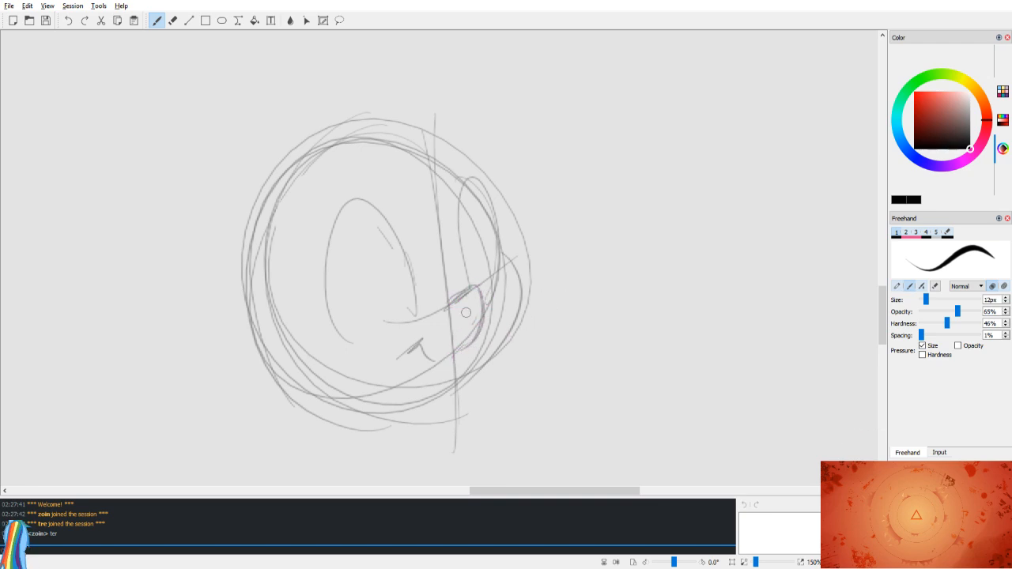
# Step: Draw a dark, arched upper eyelid on the far eye, extending past the face edge
pyautogui.moveTo(474, 253)
pyautogui.mouseDown()
pyautogui.moveTo(477, 307)
pyautogui.moveTo(507, 292)
pyautogui.mouseUp()
pyautogui.hotkey('ctrl', 'z')
pyautogui.hotkey('ctrl', 'z')
pyautogui.moveTo(468, 347); pyautogui.dragTo(507, 290)
pyautogui.moveTo(472, 329); pyautogui.dragTo(514, 282)
pyautogui.moveTo(477, 312); pyautogui.dragTo(510, 275)
pyautogui.moveTo(492, 302)
pyautogui.mouseDown()
pyautogui.moveTo(515, 270)
pyautogui.moveTo(499, 331)
pyautogui.mouseUp()
# Step: Draw a wide arched eyelid line across the near eye and add small accent strokes beside the eyes
pyautogui.moveTo(507, 310)
pyautogui.mouseDown()
pyautogui.moveTo(495, 351)
pyautogui.moveTo(513, 292)
pyautogui.moveTo(567, 282)
pyautogui.moveTo(626, 314)
pyautogui.mouseUp()
pyautogui.press('v')
pyautogui.hotkey('ctrl', 'z')
pyautogui.moveTo(510, 311); pyautogui.dragTo(638, 312)
pyautogui.hotkey('ctrl', 'z')
pyautogui.hotkey('ctrl', 'z')
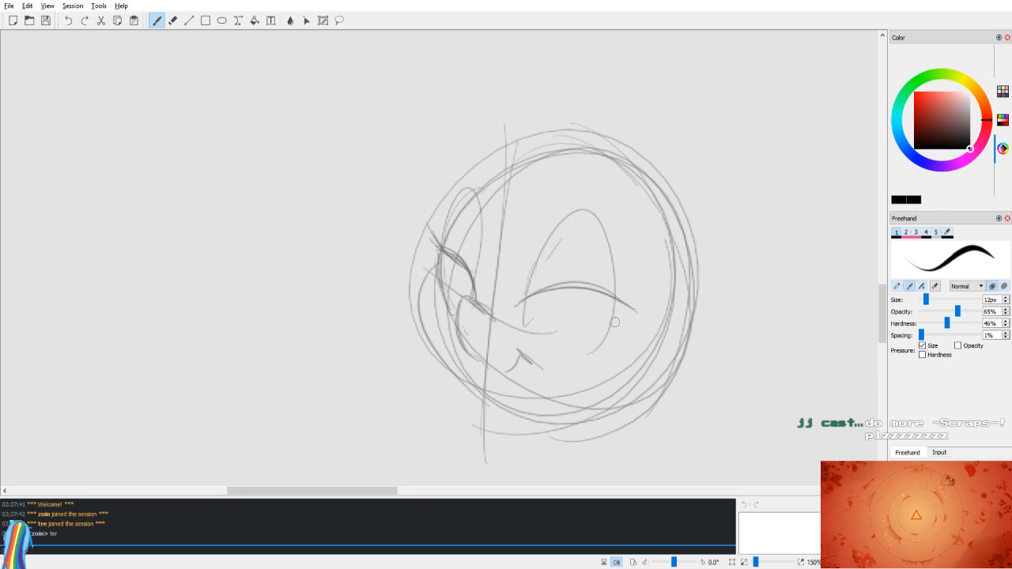
pyautogui.press('v')
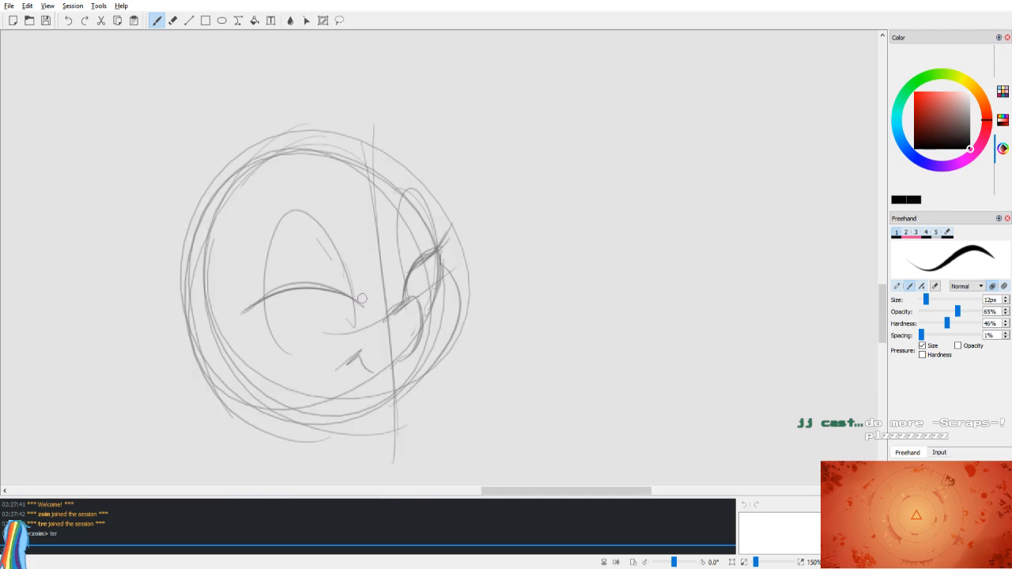
pyautogui.moveTo(325, 281); pyautogui.dragTo(353, 291)
pyautogui.moveTo(406, 268)
pyautogui.mouseDown()
pyautogui.moveTo(425, 254)
pyautogui.moveTo(405, 270)
pyautogui.mouseUp()
# Step: Sketch a loose curve outside the face and outline the far cheek down to the jaw, erasing stray guide lines
pyautogui.moveTo(499, 250); pyautogui.dragTo(476, 356)
pyautogui.moveTo(446, 271)
pyautogui.mouseDown()
pyautogui.moveTo(399, 393)
pyautogui.moveTo(426, 369)
pyautogui.moveTo(458, 297)
pyautogui.moveTo(404, 392)
pyautogui.mouseUp()
pyautogui.press('e')
pyautogui.press('b')
pyautogui.hotkey('ctrl', 'z')
pyautogui.moveTo(448, 277); pyautogui.dragTo(381, 395)
pyautogui.hotkey('ctrl', 'z')
pyautogui.moveTo(445, 271); pyautogui.dragTo(394, 397)
pyautogui.hotkey('ctrl', 'z')
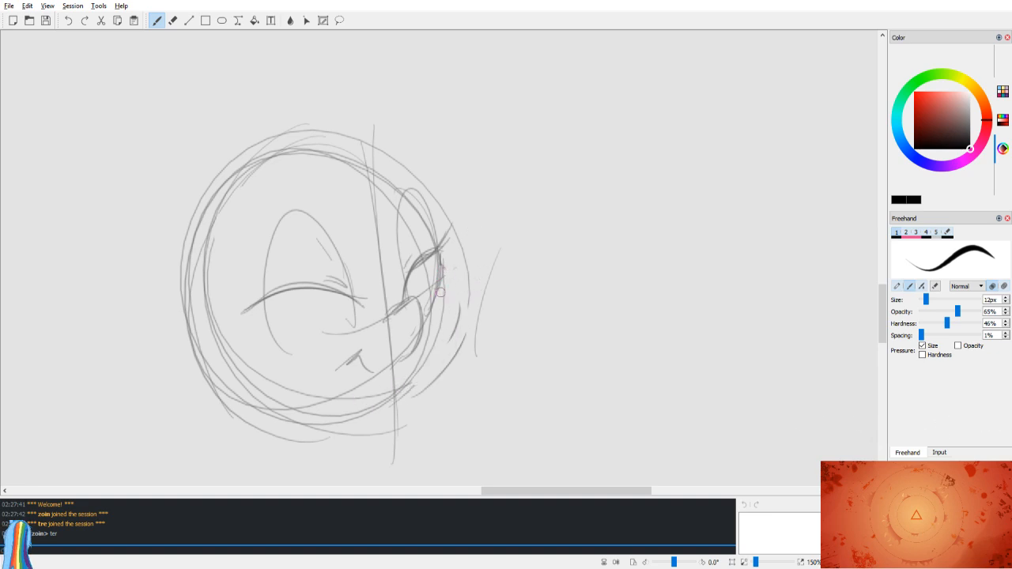
pyautogui.moveTo(444, 271); pyautogui.dragTo(399, 396)
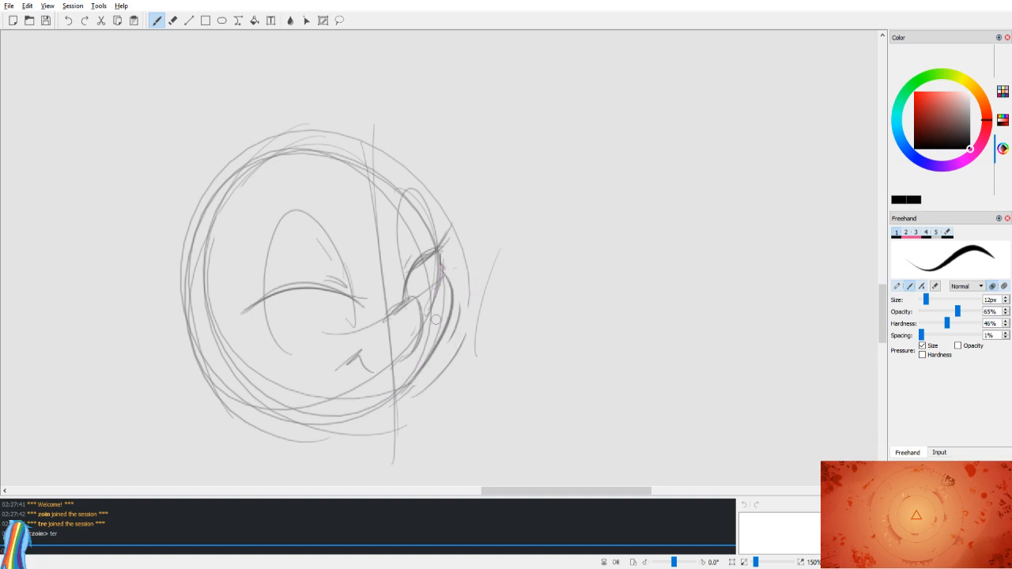
pyautogui.press('v')
pyautogui.press('v')
pyautogui.hotkey('ctrl', 'z')
pyautogui.moveTo(450, 275); pyautogui.dragTo(388, 398)
pyautogui.scroll(4, 401, 287)
pyautogui.scroll(-12, 508, 210)
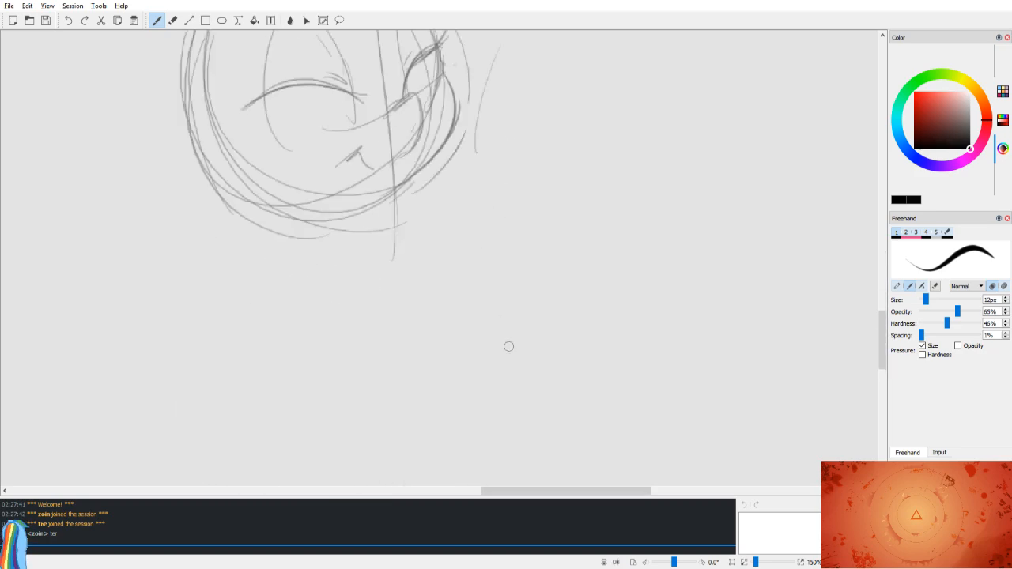
pyautogui.moveTo(465, 189); pyautogui.dragTo(574, 528)
pyautogui.moveTo(435, 222); pyautogui.dragTo(468, 451)
pyautogui.scroll(3, 443, 273)
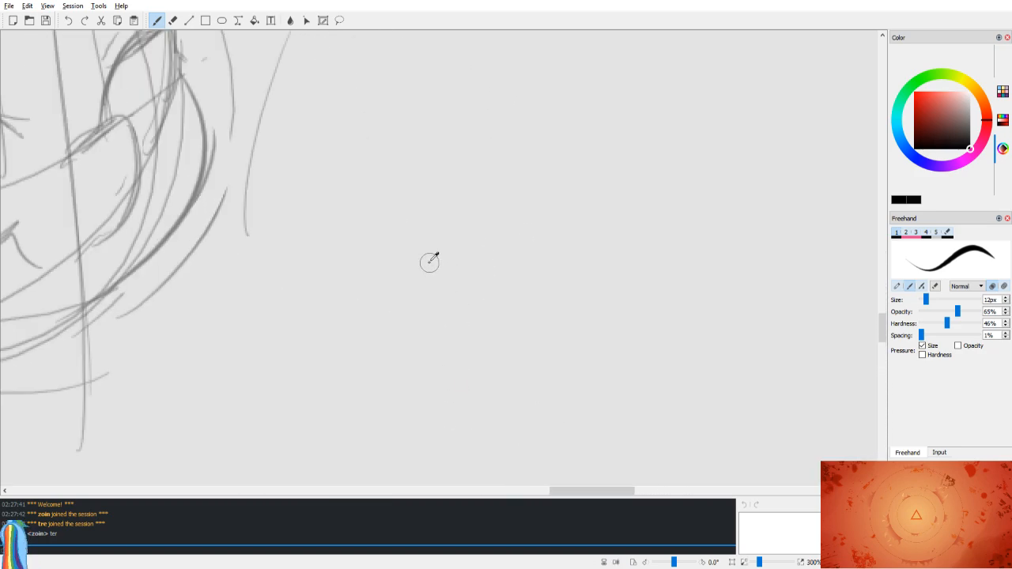
pyautogui.scroll(-4, 428, 262)
pyautogui.moveTo(405, 252); pyautogui.dragTo(441, 349)
pyautogui.scroll(-3, 459, 332)
pyautogui.scroll(5, 477, 314)
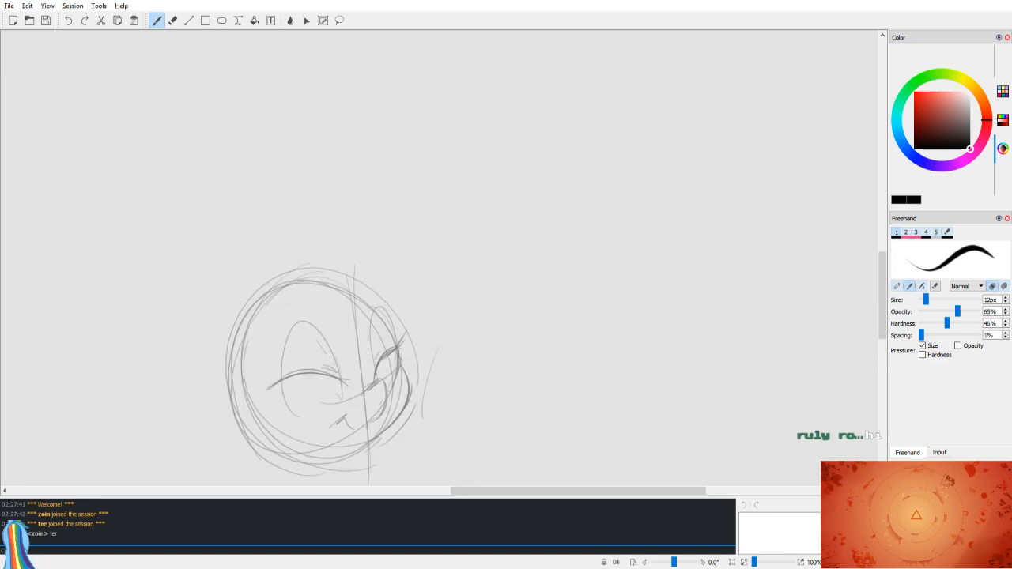
pyautogui.hotkey('alt', 'Tab')
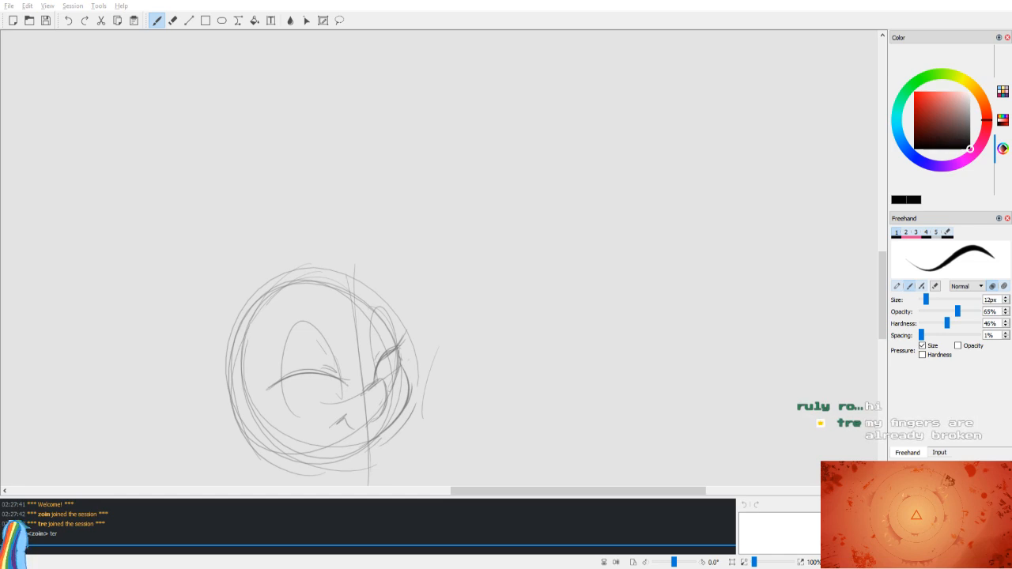
# Step: Undo the latest outline strokes of the far cheek
pyautogui.click(577, 305)
pyautogui.moveTo(578, 299)
pyautogui.mouseDown()
pyautogui.moveTo(582, 237)
pyautogui.moveTo(559, 229)
pyautogui.mouseUp()
pyautogui.hotkey('ctrl', 'z')
pyautogui.hotkey('ctrl', 'z')
pyautogui.hotkey('ctrl', 'z')
pyautogui.moveTo(401, 361)
pyautogui.mouseDown()
pyautogui.moveTo(395, 423)
pyautogui.moveTo(426, 397)
pyautogui.moveTo(414, 363)
pyautogui.moveTo(401, 363)
pyautogui.moveTo(362, 464)
pyautogui.mouseUp()
pyautogui.hotkey('ctrl', 'z')
pyautogui.hotkey('ctrl', 'z')
pyautogui.moveTo(403, 364); pyautogui.dragTo(381, 450)
pyautogui.hotkey('ctrl', 'z')
pyautogui.moveTo(405, 366); pyautogui.dragTo(374, 465)
pyautogui.hotkey('ctrl', 'z')
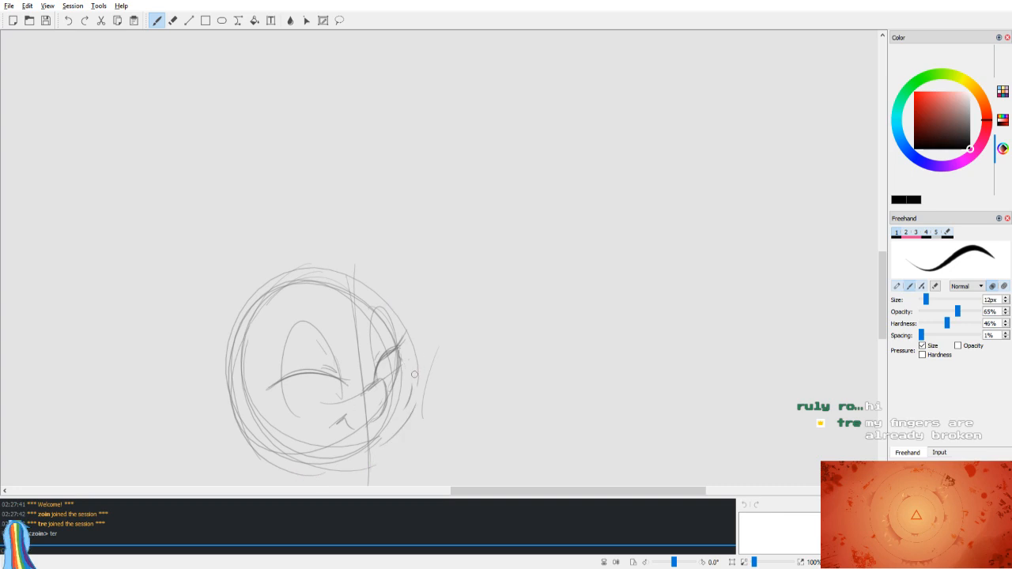
pyautogui.moveTo(412, 420); pyautogui.dragTo(384, 448)
pyautogui.hotkey('ctrl', 'z')
pyautogui.moveTo(403, 362); pyautogui.dragTo(369, 443)
pyautogui.hotkey('ctrl', 'z')
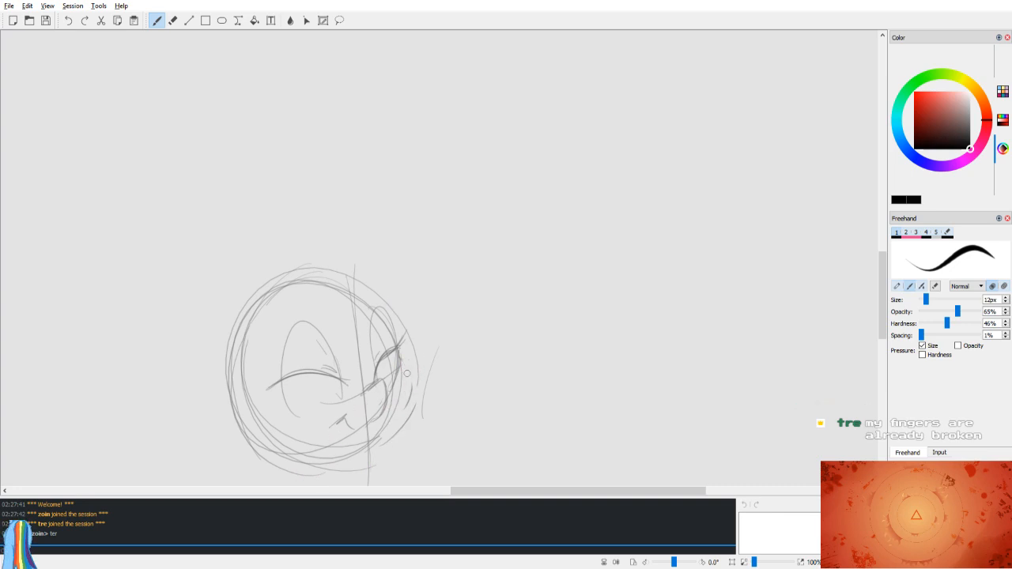
# Step: Erase the guide lines overlapping the muzzle, and outline the far cheek with one curve from the eye to the jaw
pyautogui.press('e')
pyautogui.moveTo(380, 380)
pyautogui.mouseDown()
pyautogui.moveTo(403, 426)
pyautogui.moveTo(374, 451)
pyautogui.mouseUp()
pyautogui.press('b')
pyautogui.hotkey('ctrl', 'z')
pyautogui.moveTo(401, 360)
pyautogui.mouseDown()
pyautogui.moveTo(414, 394)
pyautogui.moveTo(367, 464)
pyautogui.mouseUp()
pyautogui.press('v')
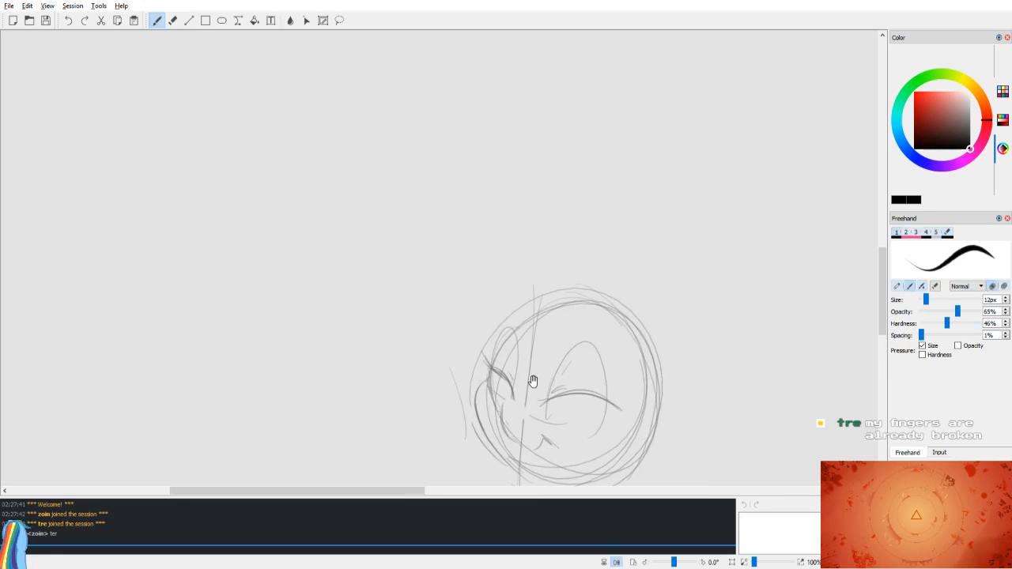
# Step: Reinforce the head outline over the forehead and crown, and darken the jawline below the cheek
pyautogui.moveTo(490, 367)
pyautogui.mouseDown()
pyautogui.moveTo(497, 346)
pyautogui.moveTo(547, 303)
pyautogui.mouseUp()
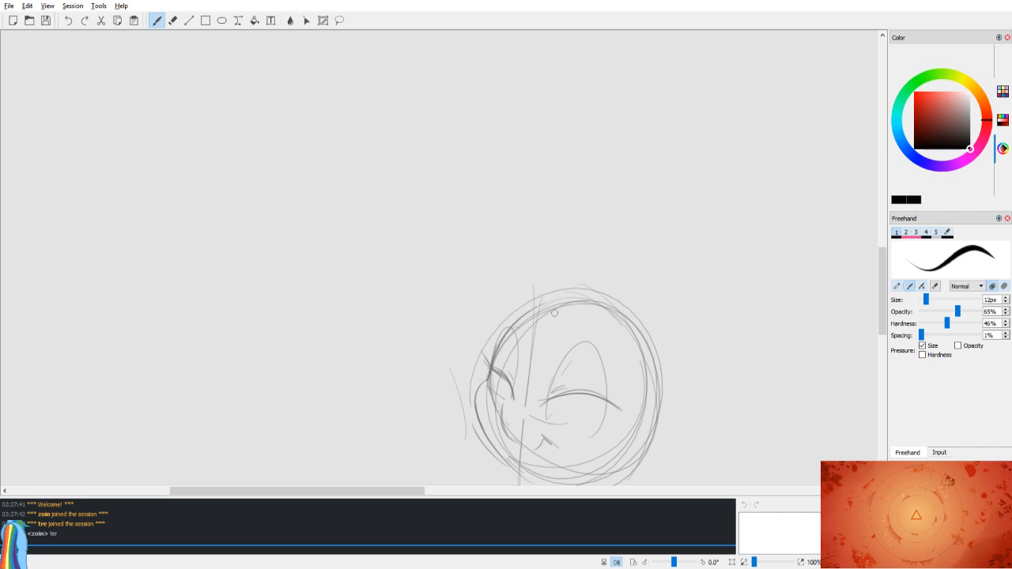
pyautogui.moveTo(507, 332)
pyautogui.mouseDown()
pyautogui.moveTo(601, 292)
pyautogui.moveTo(628, 318)
pyautogui.mouseUp()
pyautogui.moveTo(514, 408); pyautogui.dragTo(481, 319)
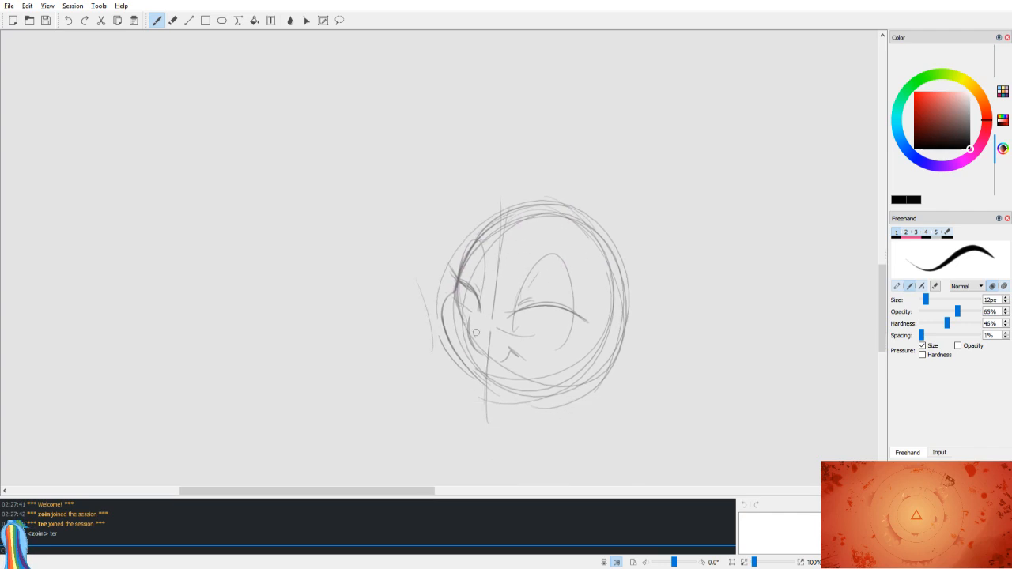
pyautogui.press('v')
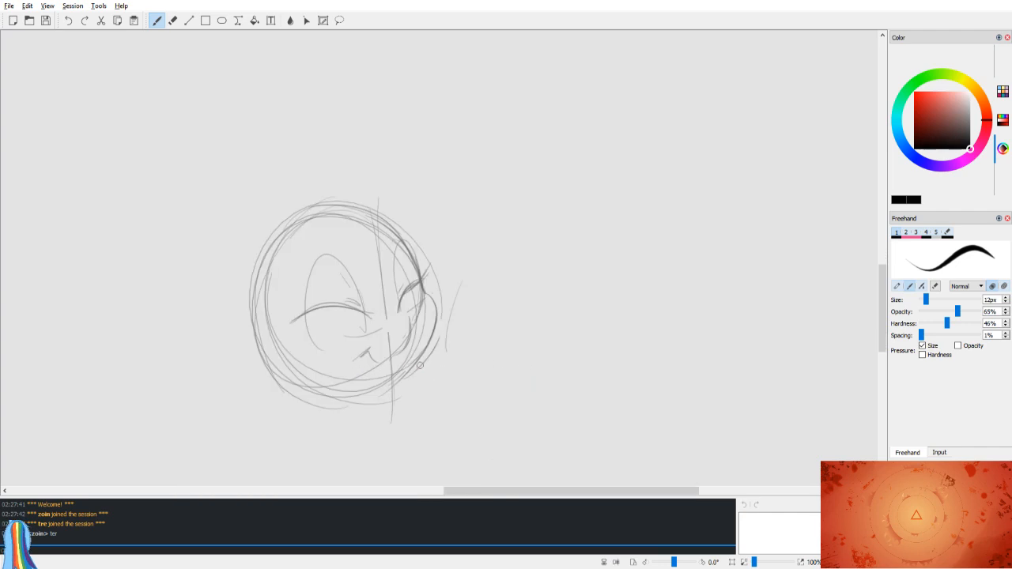
pyautogui.moveTo(421, 358); pyautogui.dragTo(359, 396)
pyautogui.moveTo(376, 344)
pyautogui.mouseDown()
pyautogui.moveTo(375, 377)
pyautogui.moveTo(556, 377)
pyautogui.moveTo(408, 340)
pyautogui.mouseUp()
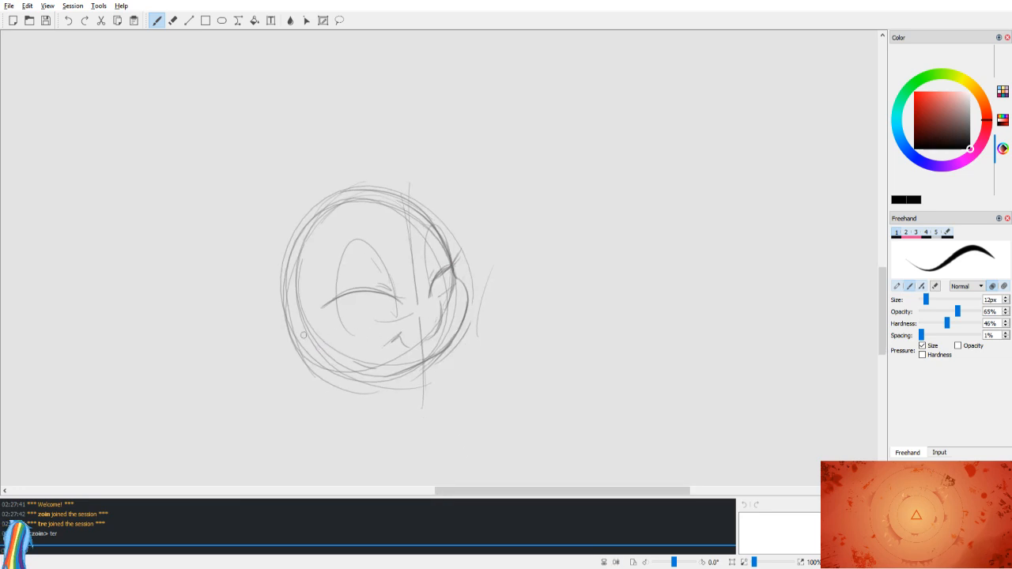
pyautogui.press('v')
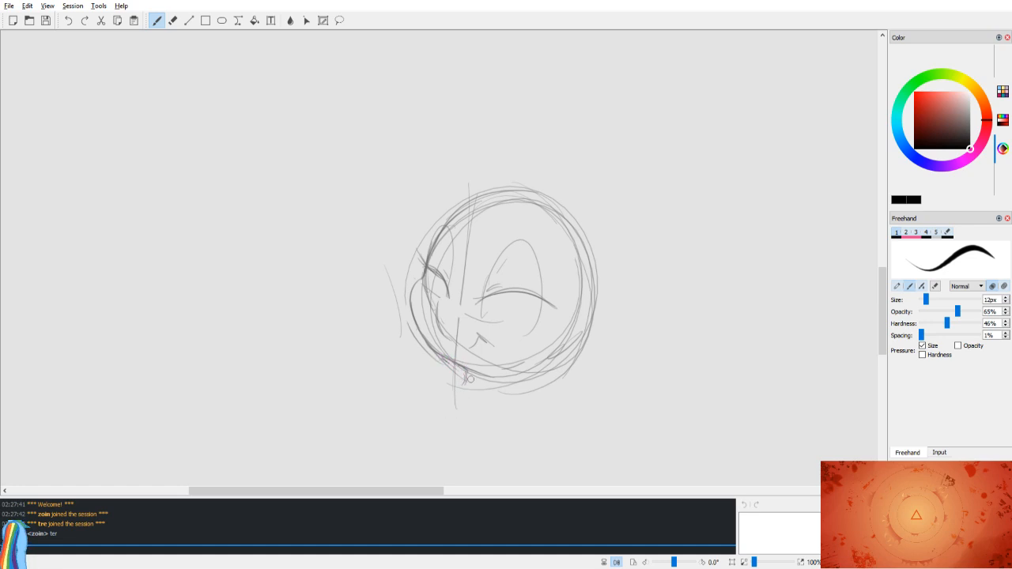
# Step: Draw the neck as two curved lines running down from the chin and the back of the head
pyautogui.moveTo(459, 389); pyautogui.dragTo(424, 481)
pyautogui.moveTo(422, 491); pyautogui.dragTo(435, 492)
pyautogui.moveTo(530, 361); pyautogui.dragTo(511, 475)
pyautogui.press('v')
pyautogui.press('v')
pyautogui.hotkey('ctrl', 'z')
pyautogui.moveTo(528, 343); pyautogui.dragTo(491, 481)
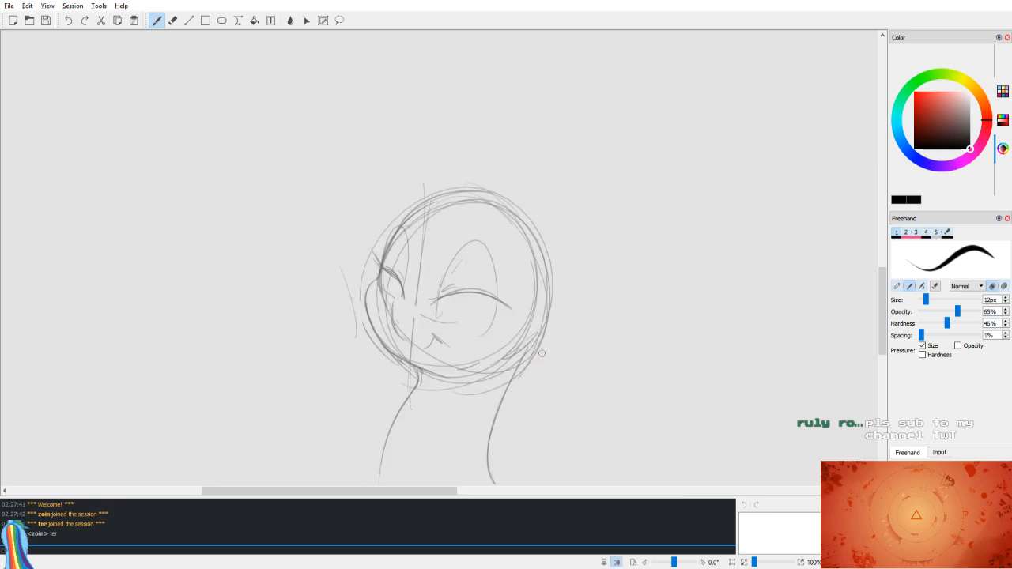
# Step: Redraw the back of the neck as a shorter curve starting under the head, checking the mirrored view
pyautogui.press('v')
pyautogui.press('v')
pyautogui.hotkey('ctrl', 'z')
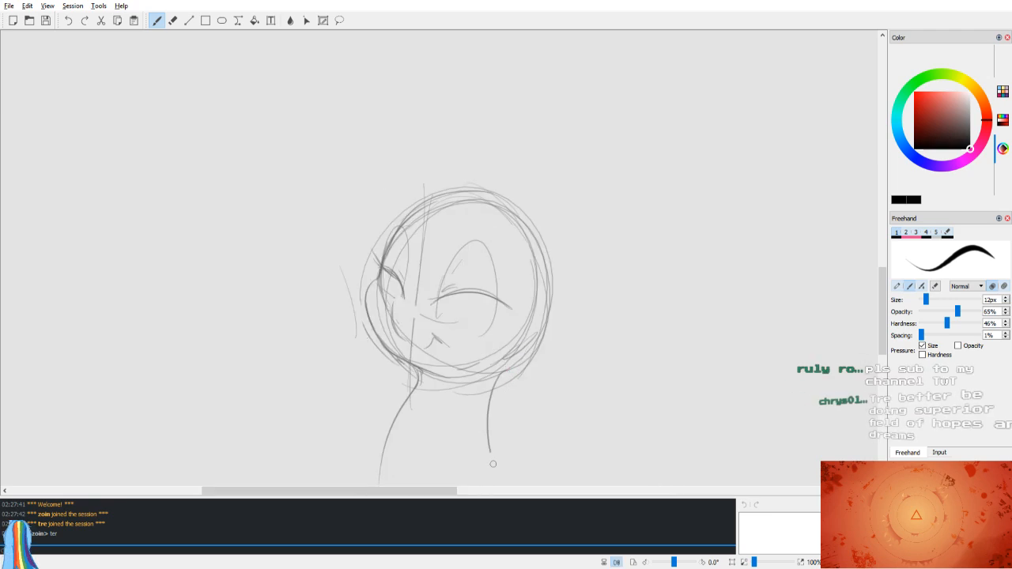
pyautogui.press('v')
pyautogui.press('v')
pyautogui.press('v')
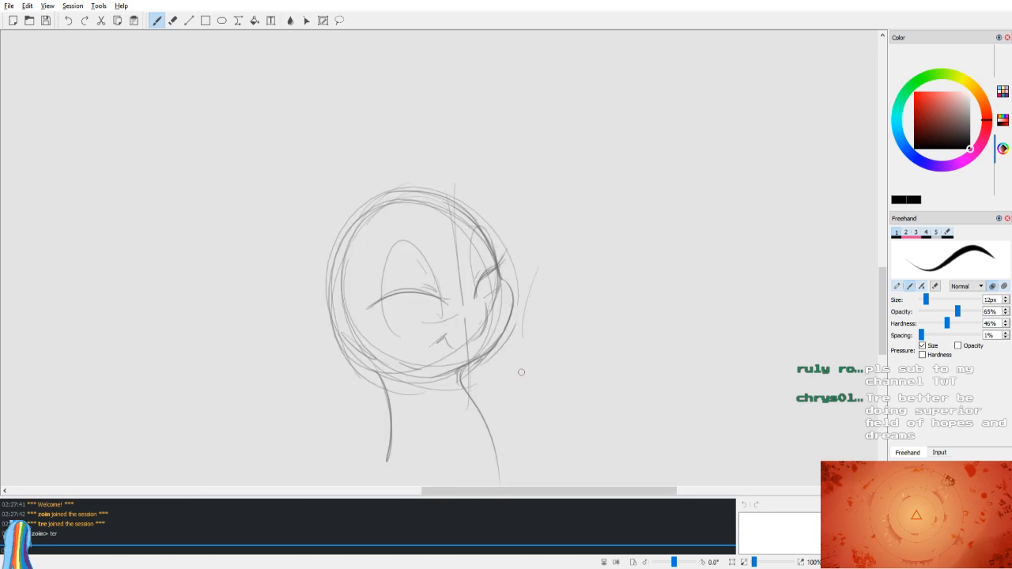
pyautogui.press('v')
pyautogui.press('v')
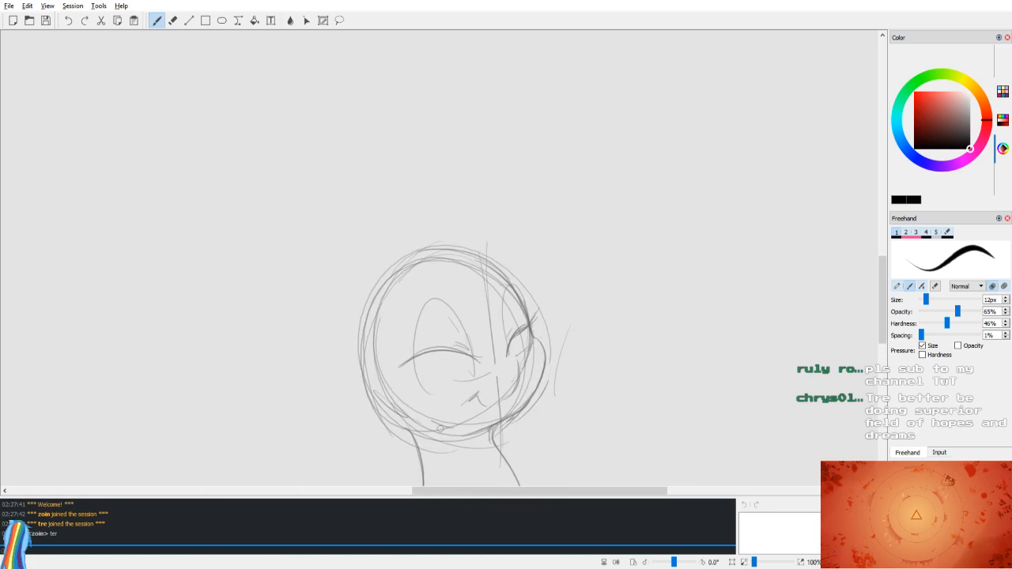
# Step: Reinforce the head outline up the back of the head and over the crown with smooth curves
pyautogui.moveTo(395, 417); pyautogui.dragTo(412, 255)
pyautogui.press('v')
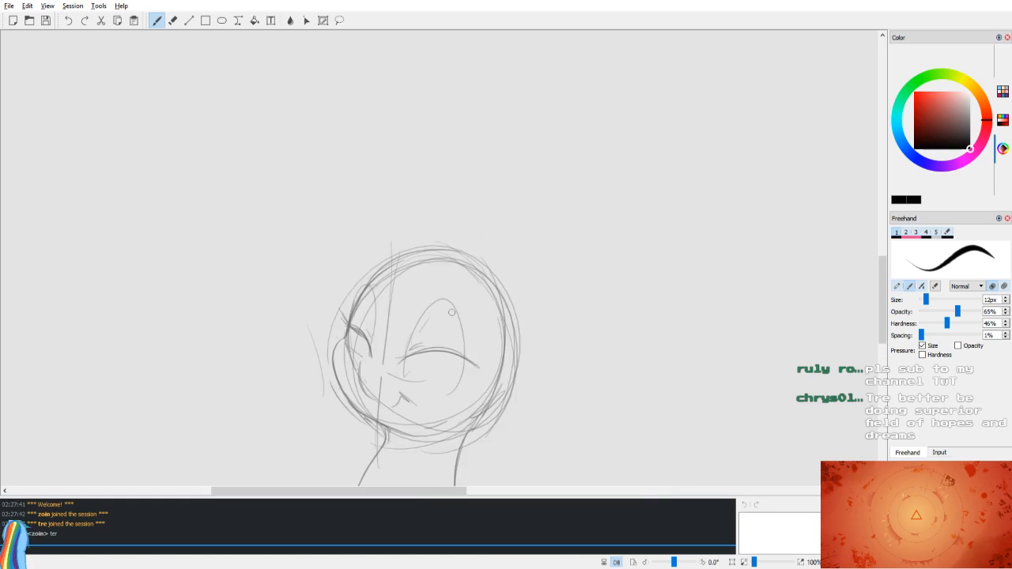
pyautogui.press('v')
pyautogui.moveTo(373, 360)
pyautogui.mouseDown()
pyautogui.moveTo(384, 281)
pyautogui.moveTo(445, 248)
pyautogui.mouseUp()
pyautogui.hotkey('ctrl', 'z')
pyautogui.moveTo(372, 350)
pyautogui.mouseDown()
pyautogui.moveTo(463, 251)
pyautogui.moveTo(467, 260)
pyautogui.mouseUp()
pyautogui.hotkey('ctrl', 'z')
pyautogui.moveTo(391, 299); pyautogui.dragTo(500, 280)
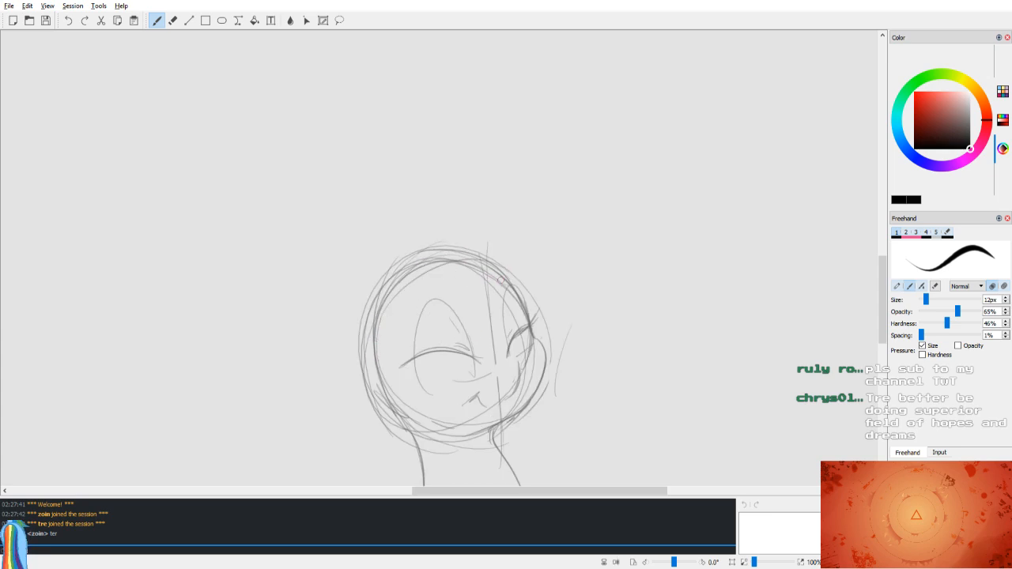
# Step: Sketch the hairline as a curve inside the head, arching over the near eye and across the forehead
pyautogui.moveTo(409, 276); pyautogui.dragTo(492, 327)
pyautogui.press('v')
pyautogui.hotkey('ctrl', 'z')
pyautogui.moveTo(390, 314)
pyautogui.mouseDown()
pyautogui.moveTo(500, 305)
pyautogui.moveTo(493, 295)
pyautogui.mouseUp()
pyautogui.hotkey('ctrl', 'z')
pyautogui.moveTo(402, 303); pyautogui.dragTo(459, 278)
# Step: Draw a small hook behind the near eye and a rounded lock of hair sweeping around the cheek
pyautogui.moveTo(508, 367)
pyautogui.mouseDown()
pyautogui.moveTo(495, 295)
pyautogui.moveTo(486, 380)
pyautogui.mouseUp()
pyautogui.moveTo(503, 287)
pyautogui.mouseDown()
pyautogui.moveTo(452, 368)
pyautogui.moveTo(484, 373)
pyautogui.mouseUp()
pyautogui.moveTo(494, 270); pyautogui.dragTo(508, 284)
pyautogui.moveTo(531, 331); pyautogui.dragTo(509, 315)
pyautogui.moveTo(510, 234)
pyautogui.mouseDown()
pyautogui.moveTo(546, 281)
pyautogui.moveTo(479, 348)
pyautogui.mouseUp()
pyautogui.moveTo(544, 277)
pyautogui.mouseDown()
pyautogui.moveTo(473, 380)
pyautogui.moveTo(541, 316)
pyautogui.moveTo(526, 374)
pyautogui.mouseUp()
# Step: Redraw the hair behind the head as a large loop bulging outward and sweeping down toward the neck
pyautogui.press('c')
pyautogui.press('c')
pyautogui.press('v')
pyautogui.hotkey('ctrl', 'z')
pyautogui.hotkey('ctrl', 'z')
pyautogui.moveTo(349, 335)
pyautogui.mouseDown()
pyautogui.moveTo(354, 348)
pyautogui.moveTo(312, 420)
pyautogui.moveTo(363, 432)
pyautogui.mouseUp()
pyautogui.moveTo(583, 254); pyautogui.dragTo(578, 281)
# Step: Draw one rounded hair curl beside the front of the neck and another below the hair behind the head
pyautogui.moveTo(521, 340)
pyautogui.mouseDown()
pyautogui.moveTo(547, 380)
pyautogui.moveTo(538, 371)
pyautogui.mouseUp()
pyautogui.hotkey('ctrl', 'z')
pyautogui.hotkey('ctrl', 'z')
pyautogui.moveTo(345, 383)
pyautogui.mouseDown()
pyautogui.moveTo(328, 469)
pyautogui.moveTo(347, 469)
pyautogui.mouseUp()
pyautogui.hotkey('ctrl', 'z')
pyautogui.hotkey('ctrl', 'z')
pyautogui.moveTo(533, 336); pyautogui.dragTo(539, 413)
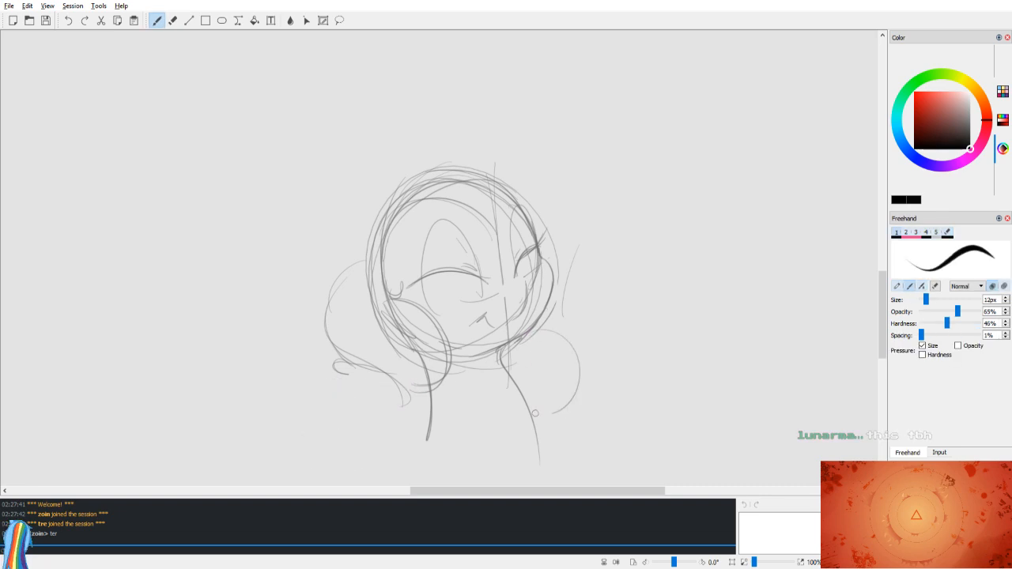
pyautogui.moveTo(361, 396); pyautogui.dragTo(431, 443)
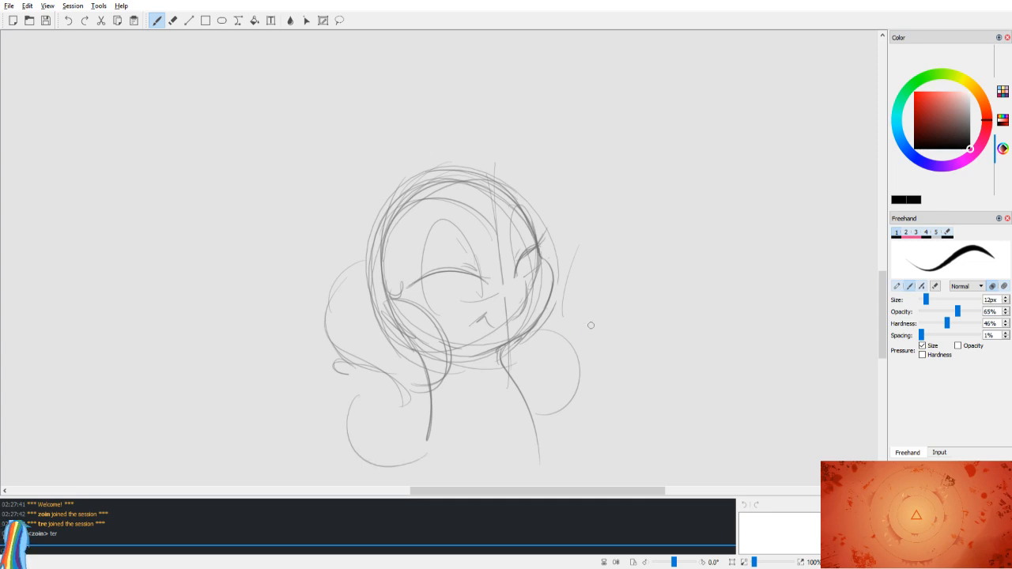
# Step: Draw a looping forelock rising from the forehead, falling past the far side of the face and curling up at its tip
pyautogui.scroll(3, 581, 274)
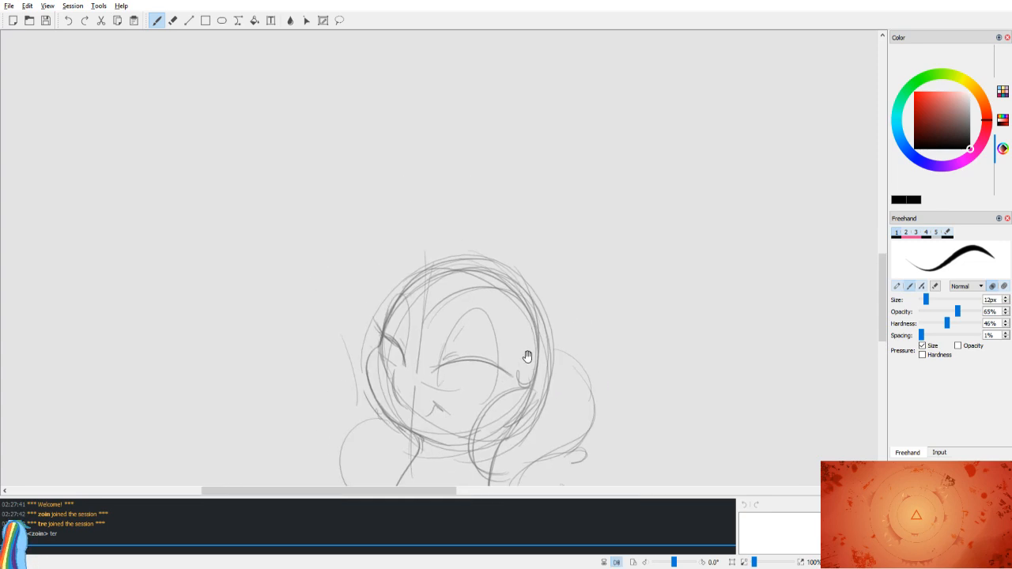
pyautogui.hscroll(1, 514, 285)
pyautogui.moveTo(456, 296)
pyautogui.mouseDown()
pyautogui.moveTo(539, 313)
pyautogui.moveTo(518, 400)
pyautogui.moveTo(557, 369)
pyautogui.moveTo(536, 412)
pyautogui.mouseUp()
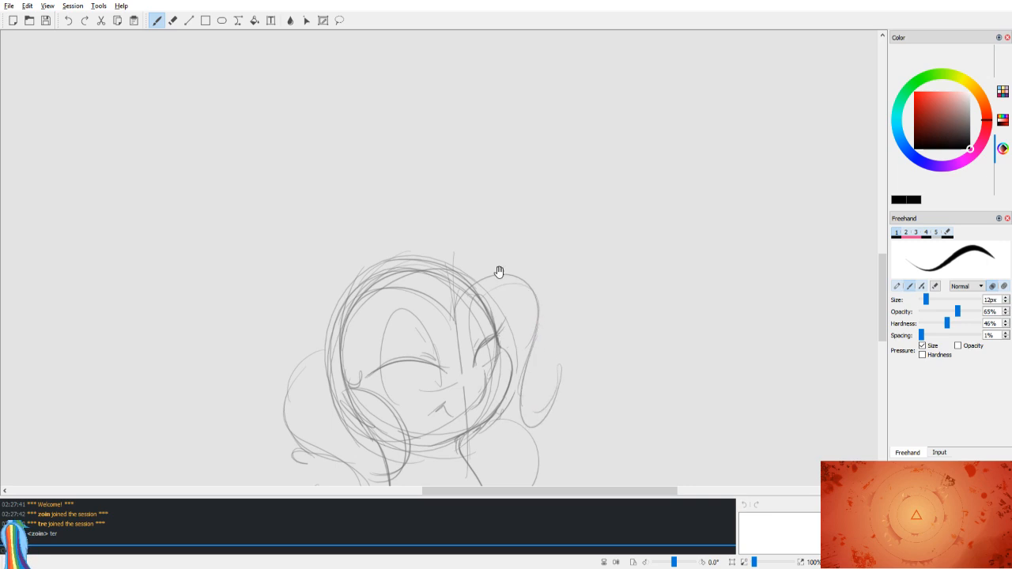
pyautogui.moveTo(490, 269); pyautogui.dragTo(520, 320)
pyautogui.press('v')
pyautogui.moveTo(505, 389); pyautogui.dragTo(475, 340)
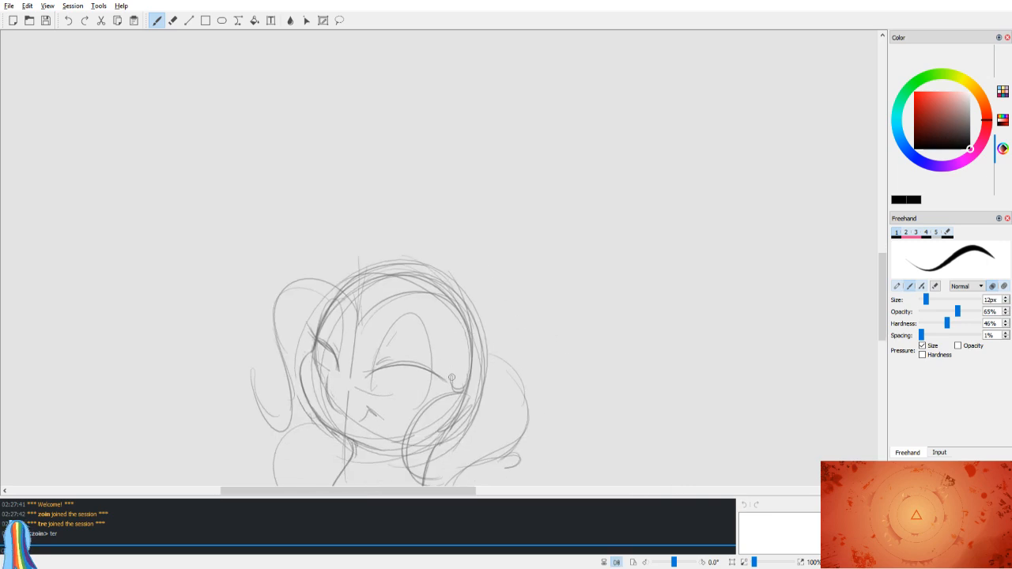
# Step: Try curved lines rising from the hook behind the near eye to a point above the head
pyautogui.moveTo(447, 378); pyautogui.dragTo(473, 270)
pyautogui.moveTo(450, 341); pyautogui.dragTo(465, 269)
pyautogui.press('v')
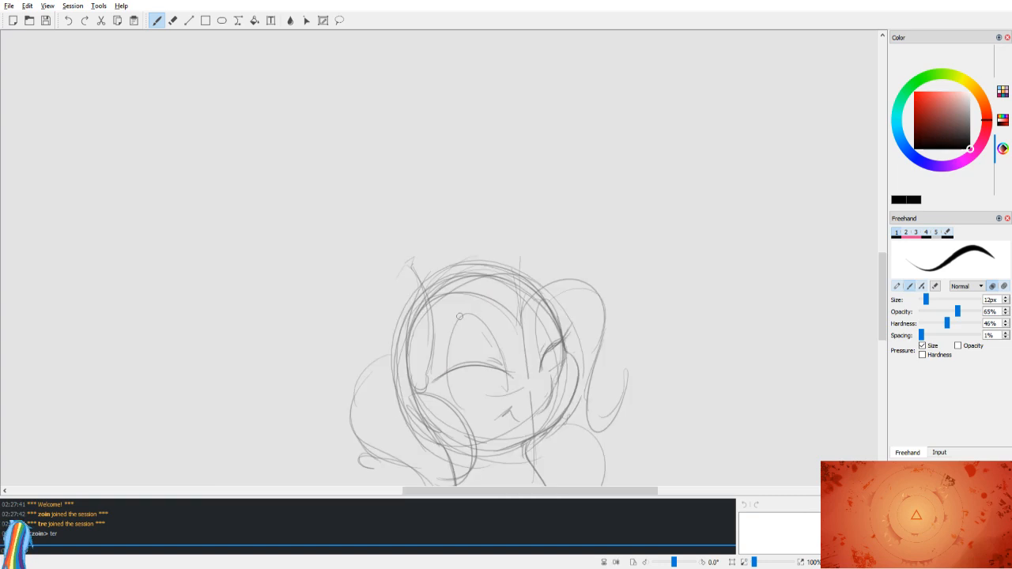
pyautogui.moveTo(401, 387); pyautogui.dragTo(378, 264)
pyautogui.hotkey('ctrl', 'z')
pyautogui.hotkey('ctrl', 'z')
pyautogui.hotkey('ctrl', 'z')
pyautogui.hotkey('ctrl', 'z')
# Step: Draw one long curve rising along the back of the head to a tip above the crown
pyautogui.moveTo(393, 380)
pyautogui.mouseDown()
pyautogui.moveTo(406, 255)
pyautogui.moveTo(385, 268)
pyautogui.moveTo(404, 235)
pyautogui.mouseUp()
pyautogui.hotkey('ctrl', 'z')
pyautogui.hotkey('ctrl', 'z')
pyautogui.moveTo(391, 373); pyautogui.dragTo(403, 223)
pyautogui.hotkey('ctrl', 'z')
pyautogui.moveTo(393, 378); pyautogui.dragTo(412, 222)
# Step: Draw a second head circle with loose overlapping strokes in the empty canvas area beside the first sketch
pyautogui.scroll(-8, 423, 221)
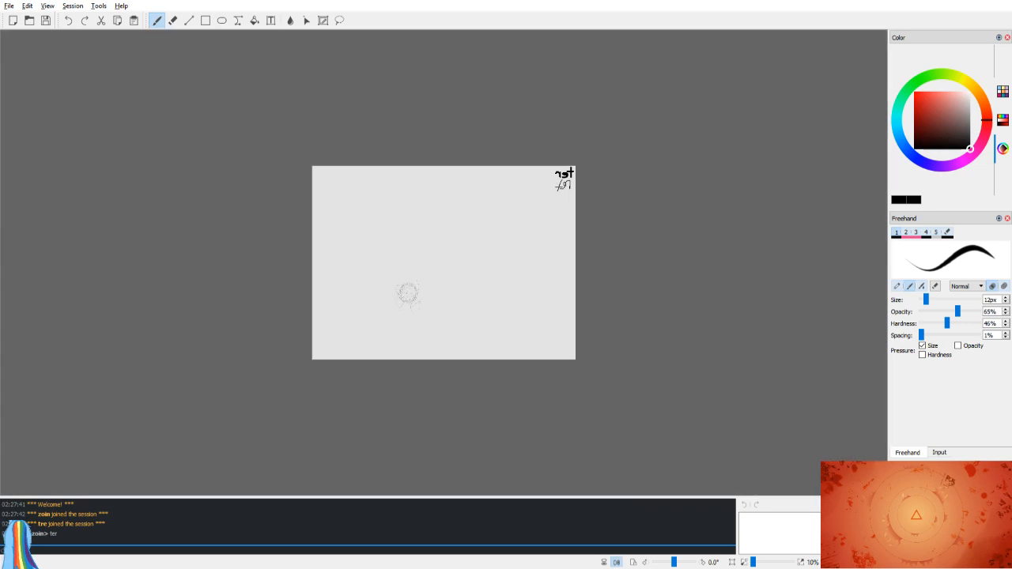
pyautogui.scroll(3, 441, 264)
pyautogui.moveTo(354, 307); pyautogui.dragTo(488, 178)
pyautogui.scroll(4, 472, 247)
pyautogui.scroll(-1, 475, 241)
pyautogui.scroll(1, 478, 244)
pyautogui.scroll(-1, 481, 245)
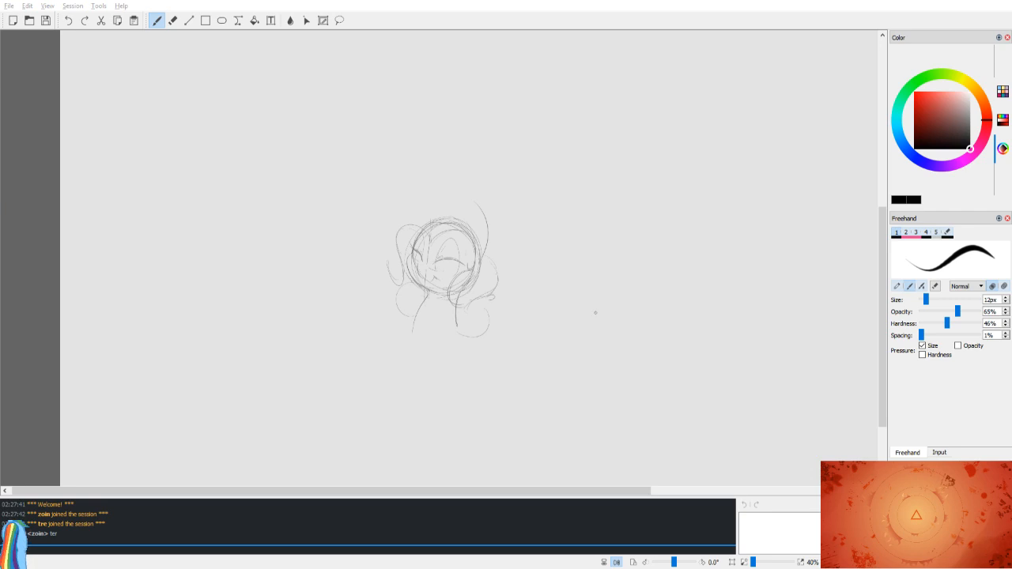
pyautogui.click(592, 4)
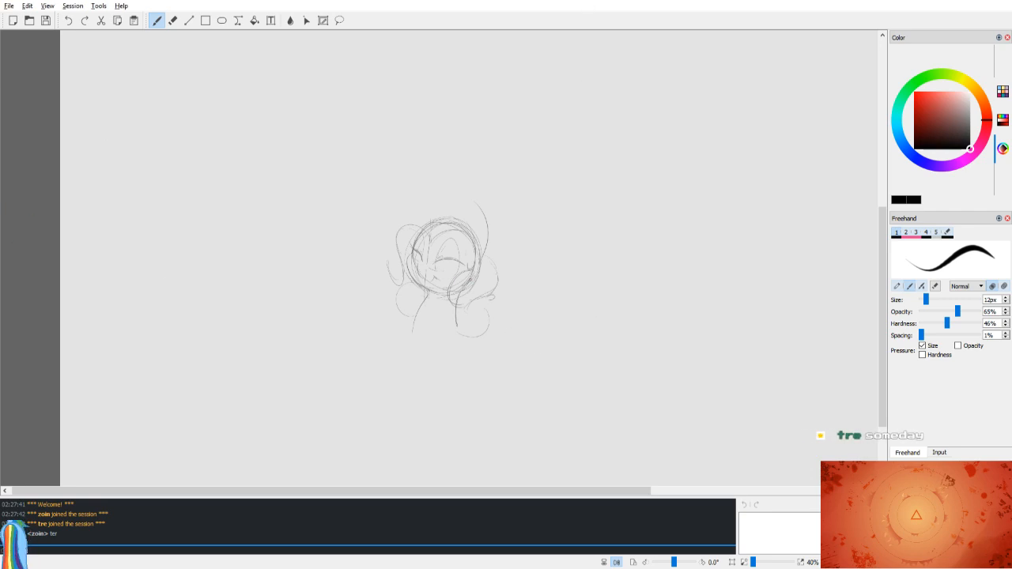
pyautogui.moveTo(388, 319); pyautogui.dragTo(569, 188)
pyautogui.moveTo(681, 227); pyautogui.dragTo(400, 279)
pyautogui.hotkey('ctrl', 'z')
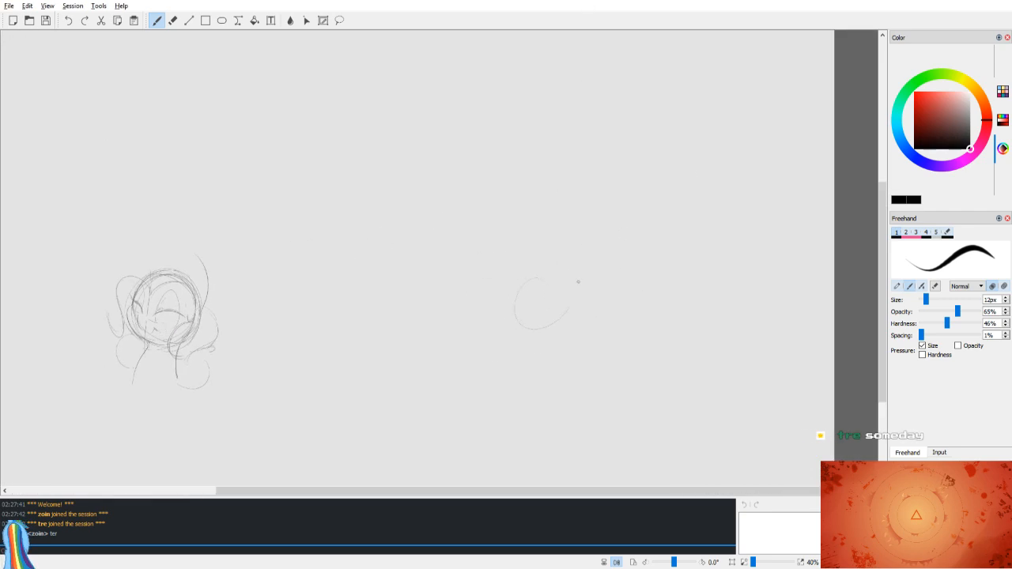
pyautogui.hotkey('ctrl', 'z')
pyautogui.hotkey('ctrl', 'z')
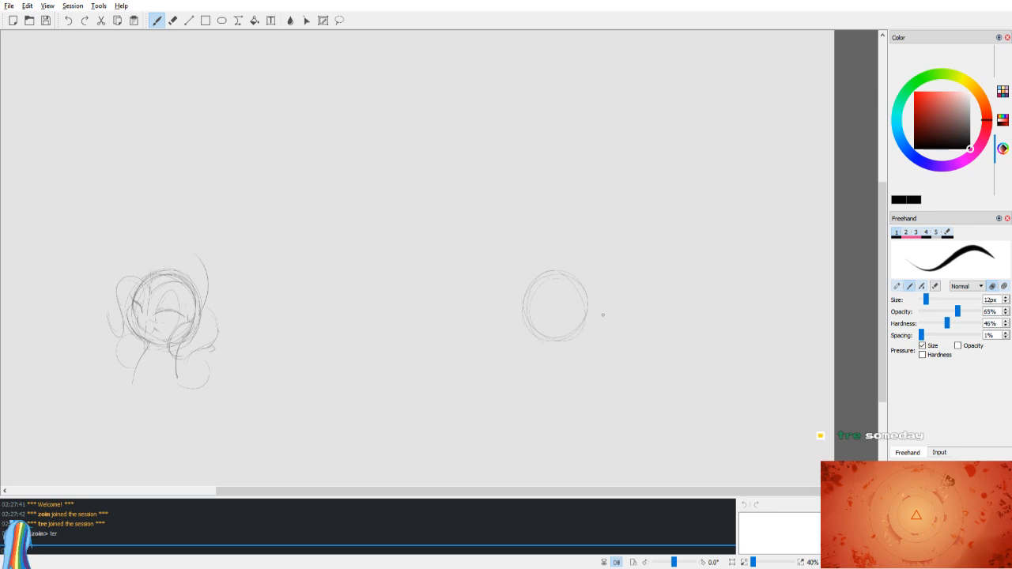
pyautogui.hotkey('alt', 'Tab')
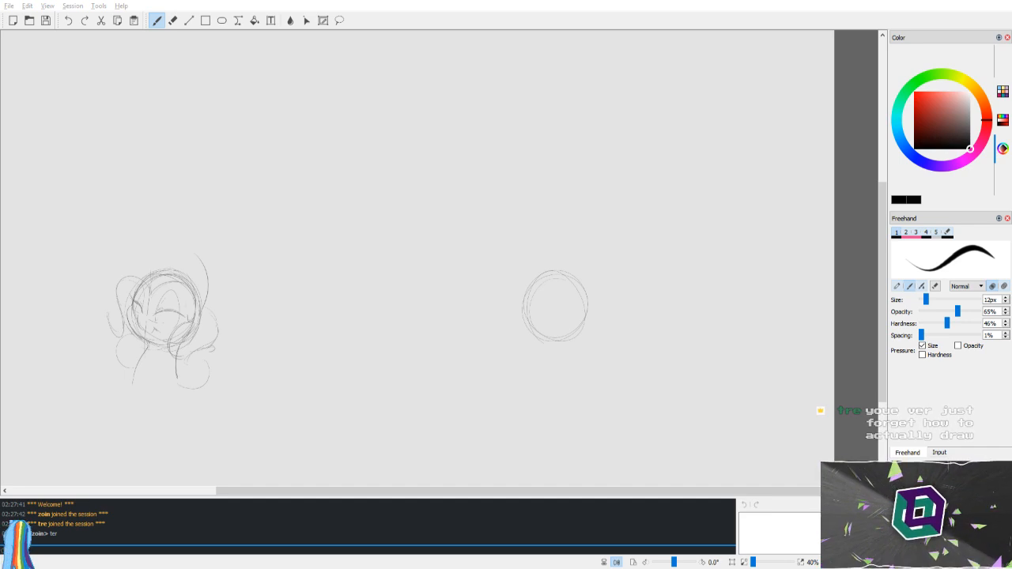
# Step: Try a tilted eye guide and a vertical centre guide across the new head circle
pyautogui.scroll(-3, 631, 276)
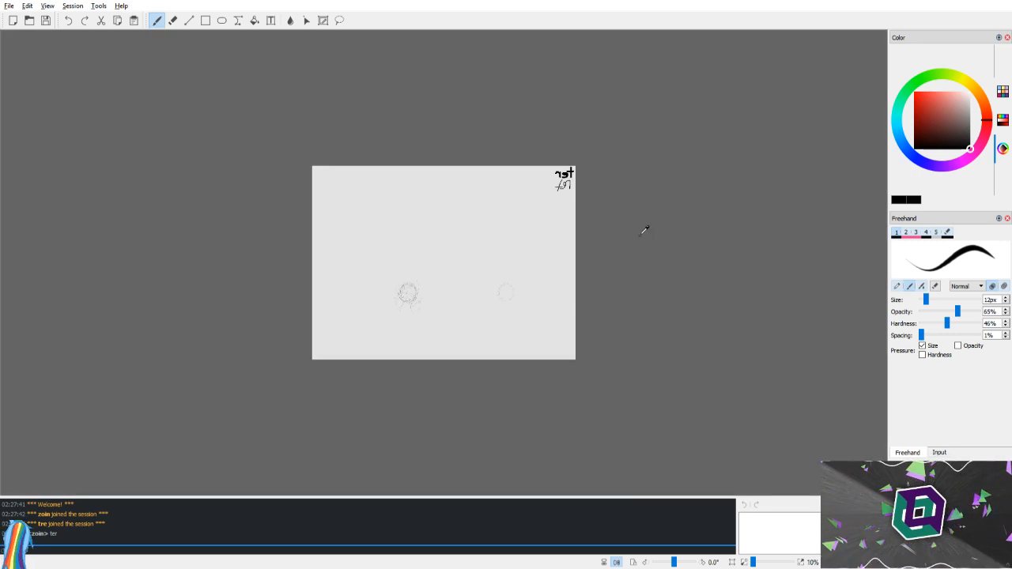
pyautogui.scroll(4, 651, 225)
pyautogui.moveTo(691, 308); pyautogui.dragTo(456, 171)
pyautogui.scroll(2, 668, 276)
pyautogui.moveTo(696, 283); pyautogui.dragTo(515, 218)
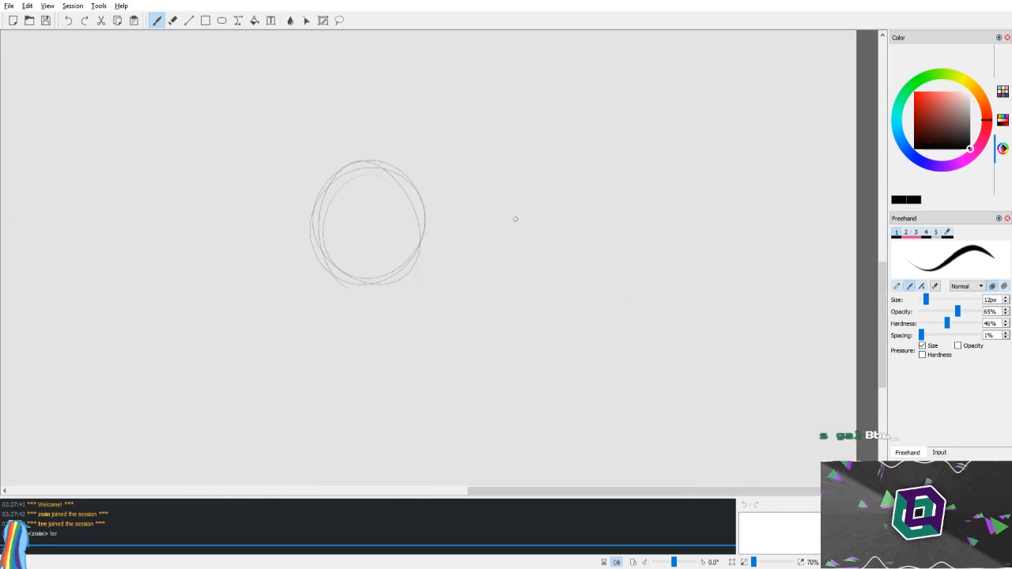
pyautogui.press('v')
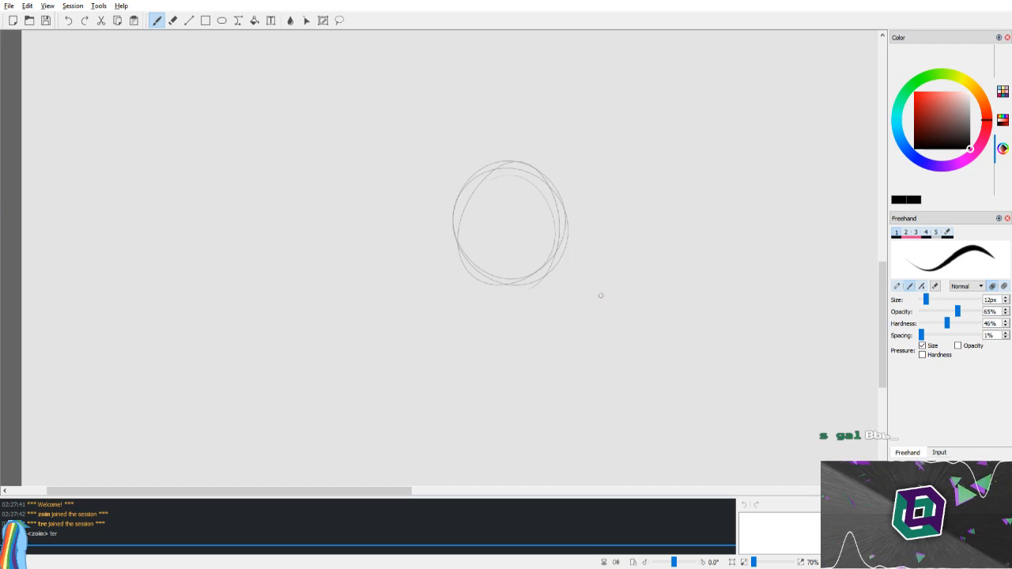
pyautogui.press('v')
pyautogui.moveTo(337, 274); pyautogui.dragTo(455, 251)
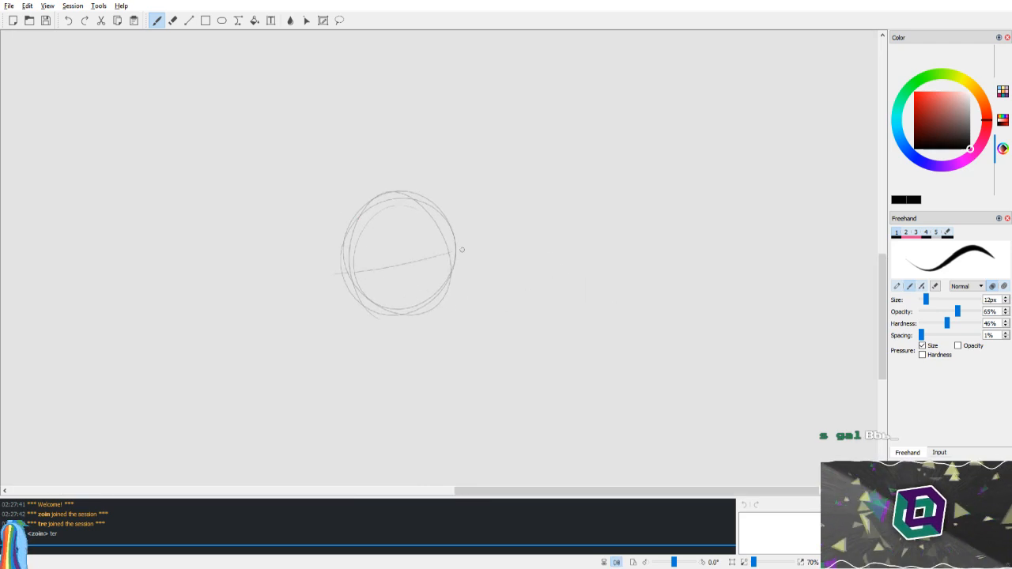
pyautogui.moveTo(336, 283); pyautogui.dragTo(467, 263)
pyautogui.moveTo(378, 197)
pyautogui.mouseDown()
pyautogui.moveTo(406, 324)
pyautogui.moveTo(368, 203)
pyautogui.moveTo(379, 330)
pyautogui.mouseUp()
pyautogui.hotkey('ctrl', 'z')
pyautogui.hotkey('ctrl', 'z')
pyautogui.hotkey('ctrl', 'z')
# Step: Try a level eye guide crossed by a straight, near-vertical centre guide on the new head
pyautogui.hotkey('ctrl', 'shift', 'z')
pyautogui.moveTo(371, 210); pyautogui.dragTo(371, 328)
pyautogui.hotkey('ctrl', 'z')
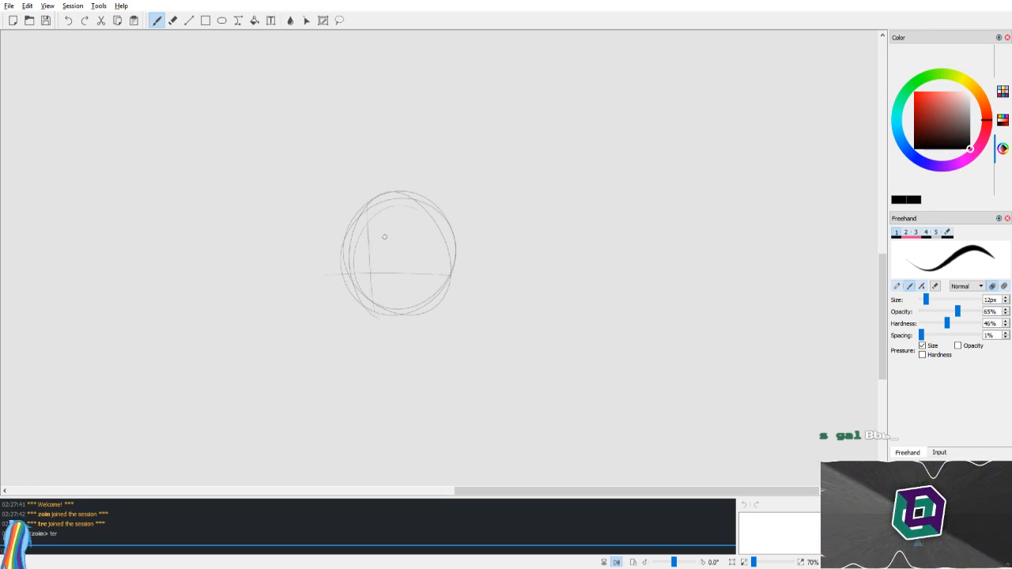
pyautogui.hotkey('ctrl', 'z')
pyautogui.hotkey('ctrl', 'z')
pyautogui.hotkey('ctrl', 'z')
pyautogui.hotkey('ctrl', 'z')
# Step: Draw the face's centre guide as a curved line bowing toward the far side of the new head
pyautogui.moveTo(378, 301); pyautogui.dragTo(393, 202)
pyautogui.hotkey('ctrl', 'z')
pyautogui.moveTo(378, 300)
pyautogui.mouseDown()
pyautogui.moveTo(396, 206)
pyautogui.moveTo(365, 264)
pyautogui.moveTo(391, 204)
pyautogui.moveTo(380, 293)
pyautogui.moveTo(400, 221)
pyautogui.mouseUp()
pyautogui.hotkey('ctrl', 'z')
pyautogui.hotkey('ctrl', 'z')
pyautogui.press('v')
pyautogui.scroll(-2, 671, 127)
pyautogui.moveTo(672, 126); pyautogui.dragTo(559, 307)
pyautogui.scroll(-1, 559, 303)
pyautogui.scroll(2, 514, 246)
pyautogui.scroll(2, 512, 247)
pyautogui.moveTo(507, 232); pyautogui.dragTo(561, 296)
pyautogui.moveTo(572, 262); pyautogui.dragTo(806, 278)
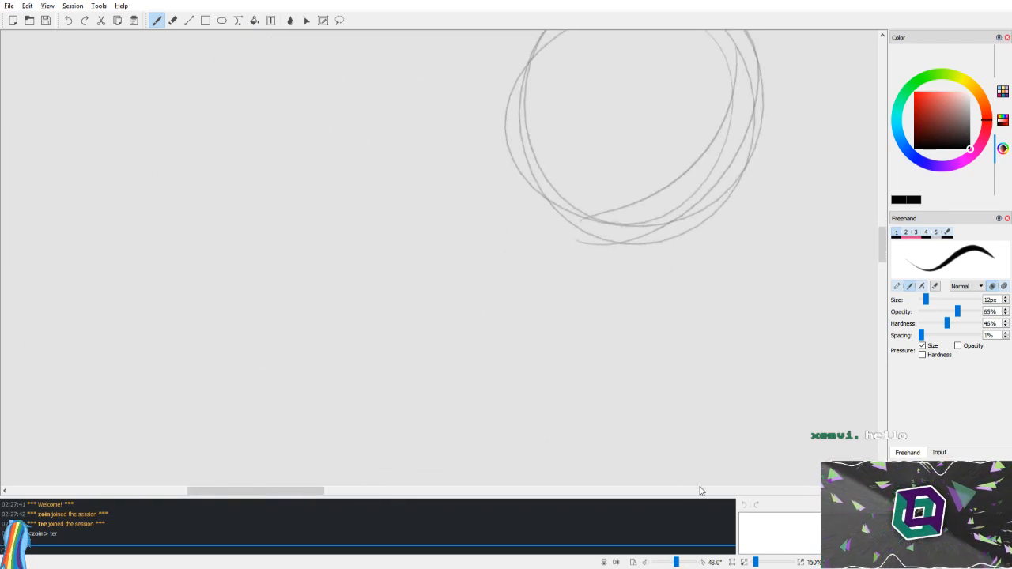
pyautogui.hotkey('ctrl', 'r')
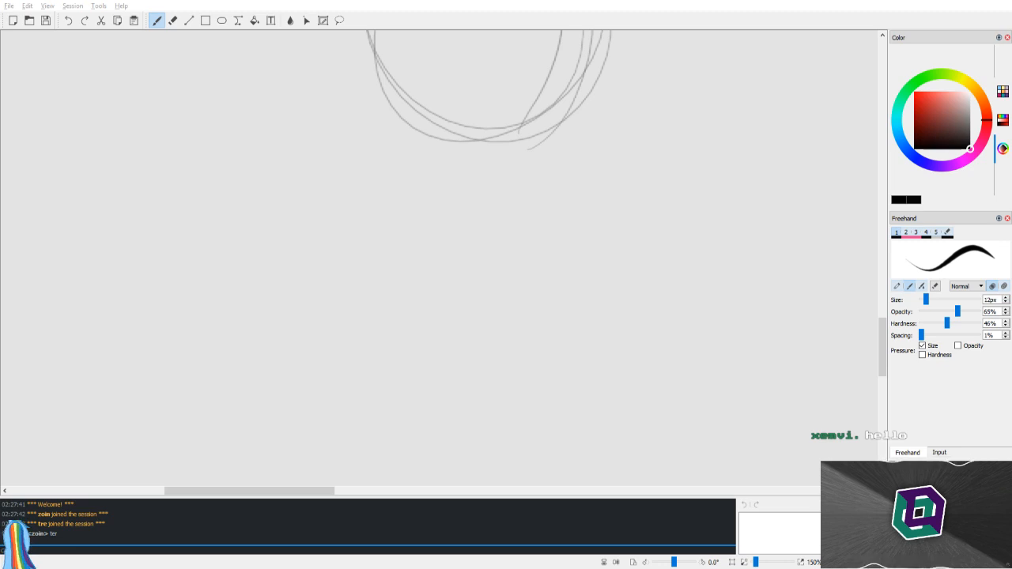
# Step: Draw tilted eye guides on both sides of the new head's centre line, angling upward toward the head outline
pyautogui.scroll(3, 533, 133)
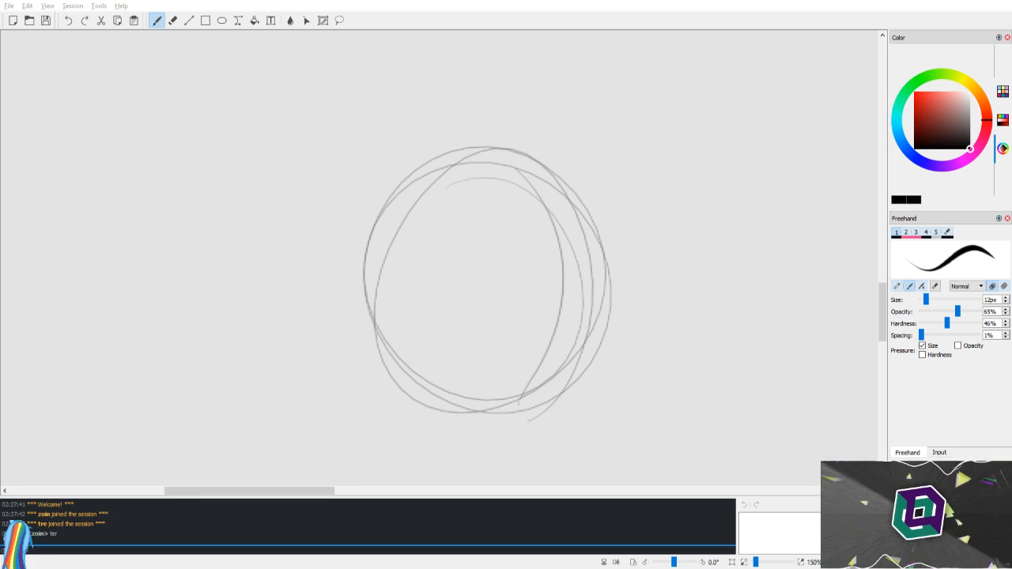
pyautogui.moveTo(541, 177); pyautogui.dragTo(544, 182)
pyautogui.press('v')
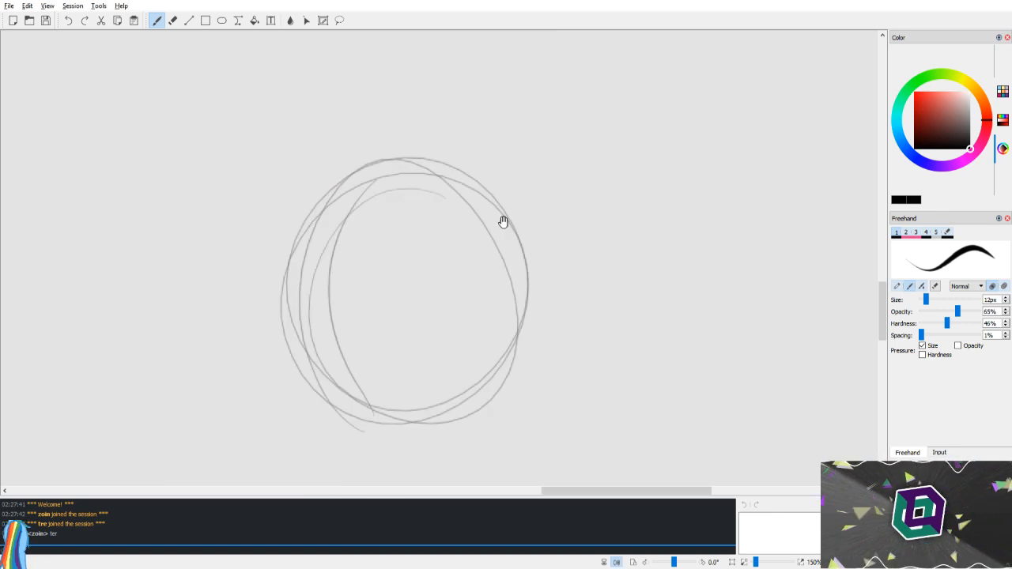
pyautogui.moveTo(506, 217); pyautogui.dragTo(509, 280)
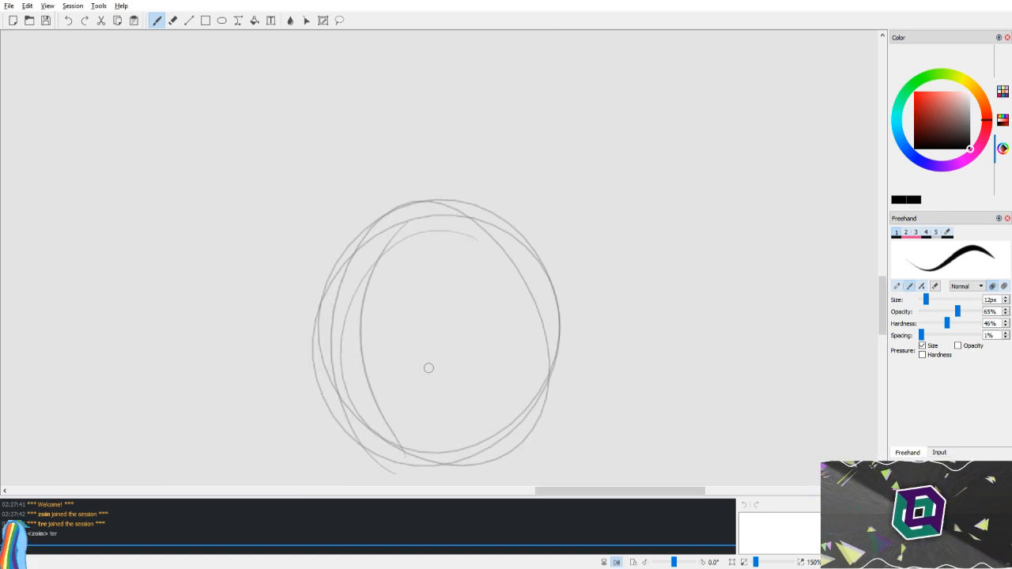
pyautogui.moveTo(319, 379); pyautogui.dragTo(544, 356)
pyautogui.hotkey('ctrl', 'z')
pyautogui.moveTo(322, 371)
pyautogui.mouseDown()
pyautogui.moveTo(380, 400)
pyautogui.moveTo(532, 319)
pyautogui.moveTo(395, 413)
pyautogui.moveTo(477, 379)
pyautogui.mouseUp()
pyautogui.hotkey('ctrl', 'z')
pyautogui.hotkey('ctrl', 'z')
pyautogui.moveTo(327, 381)
pyautogui.mouseDown()
pyautogui.moveTo(397, 397)
pyautogui.moveTo(543, 356)
pyautogui.mouseUp()
pyautogui.moveTo(387, 410); pyautogui.dragTo(522, 352)
# Step: Try a rounded arch for the near eye above its guide line
pyautogui.moveTo(389, 316); pyautogui.dragTo(467, 332)
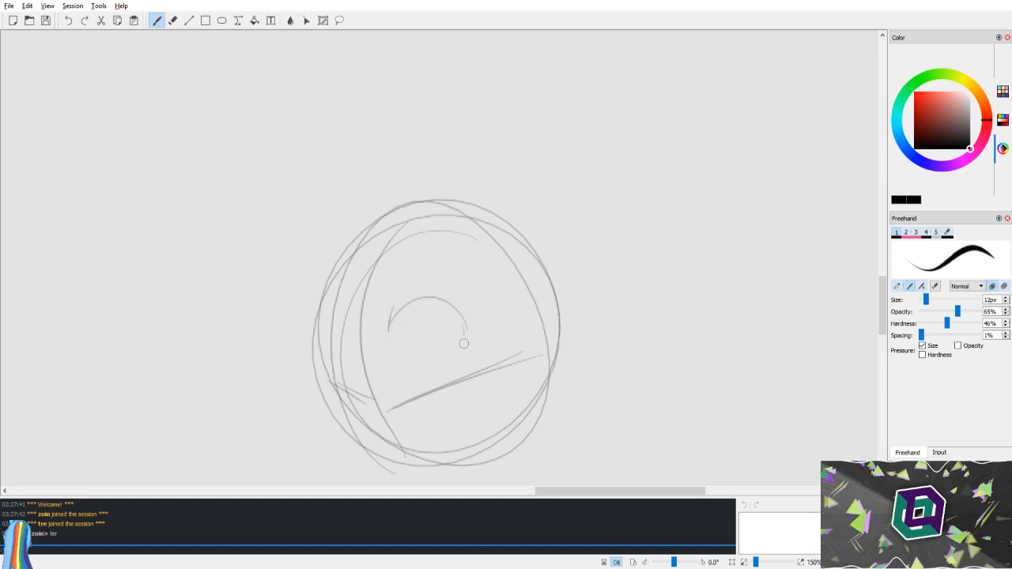
pyautogui.press('v')
pyautogui.hotkey('ctrl', 'z')
pyautogui.hotkey('ctrl', 'z')
# Step: Outline the far eye as a tall, narrow pointed shape standing on the far eye guide
pyautogui.moveTo(514, 404)
pyautogui.mouseDown()
pyautogui.moveTo(530, 323)
pyautogui.moveTo(524, 414)
pyautogui.moveTo(524, 360)
pyautogui.moveTo(515, 385)
pyautogui.moveTo(543, 312)
pyautogui.moveTo(536, 403)
pyautogui.mouseUp()
pyautogui.hotkey('ctrl', 'z')
pyautogui.hotkey('ctrl', 'z')
pyautogui.hotkey('ctrl', 'z')
pyautogui.moveTo(550, 345)
pyautogui.mouseDown()
pyautogui.moveTo(514, 399)
pyautogui.moveTo(539, 298)
pyautogui.mouseUp()
pyautogui.hotkey('ctrl', 'z')
pyautogui.moveTo(518, 386)
pyautogui.mouseDown()
pyautogui.moveTo(553, 340)
pyautogui.moveTo(540, 402)
pyautogui.mouseUp()
pyautogui.moveTo(551, 341); pyautogui.dragTo(542, 385)
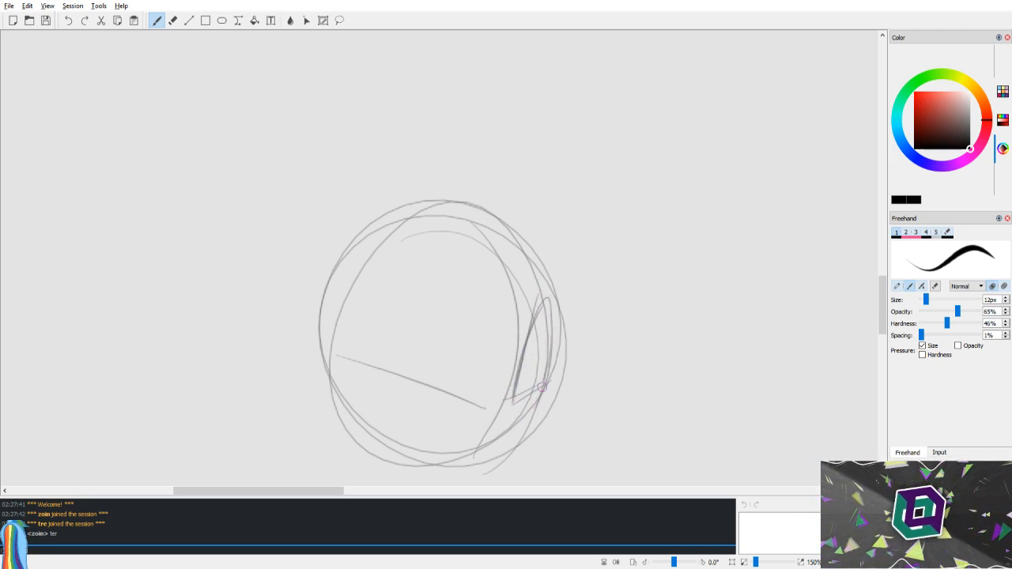
# Step: Sketch the near eye as a large, tall rounded shape crossing its guide line, with a reinforced inner edge
pyautogui.press('v')
pyautogui.moveTo(411, 408)
pyautogui.mouseDown()
pyautogui.moveTo(424, 293)
pyautogui.moveTo(414, 409)
pyautogui.moveTo(492, 390)
pyautogui.moveTo(463, 413)
pyautogui.moveTo(486, 357)
pyautogui.mouseUp()
pyautogui.hotkey('ctrl', 'z')
pyautogui.hotkey('ctrl', 'z')
pyautogui.hotkey('ctrl', 'z')
pyautogui.moveTo(438, 291); pyautogui.dragTo(484, 396)
pyautogui.press('v')
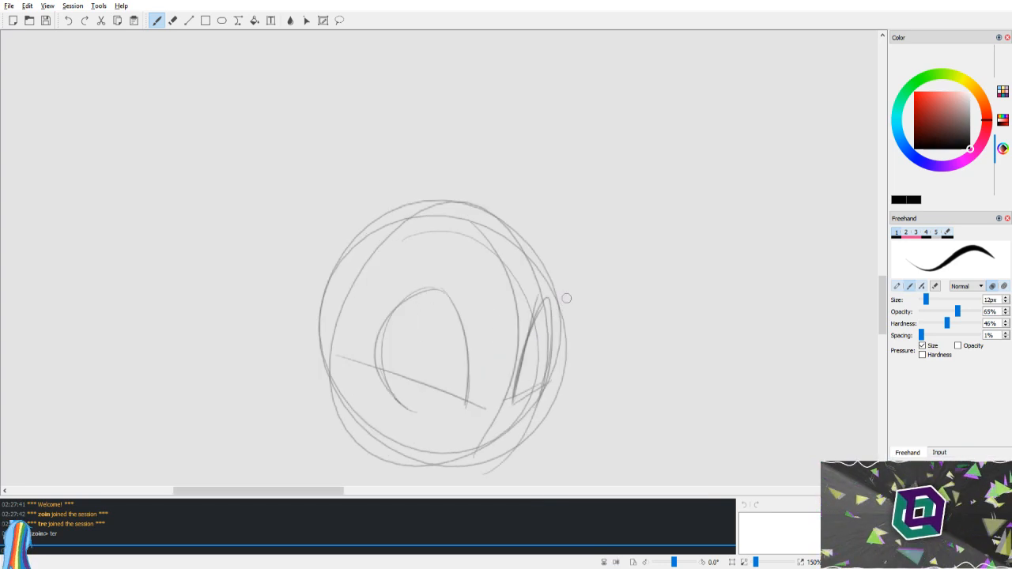
pyautogui.moveTo(443, 306); pyautogui.dragTo(457, 402)
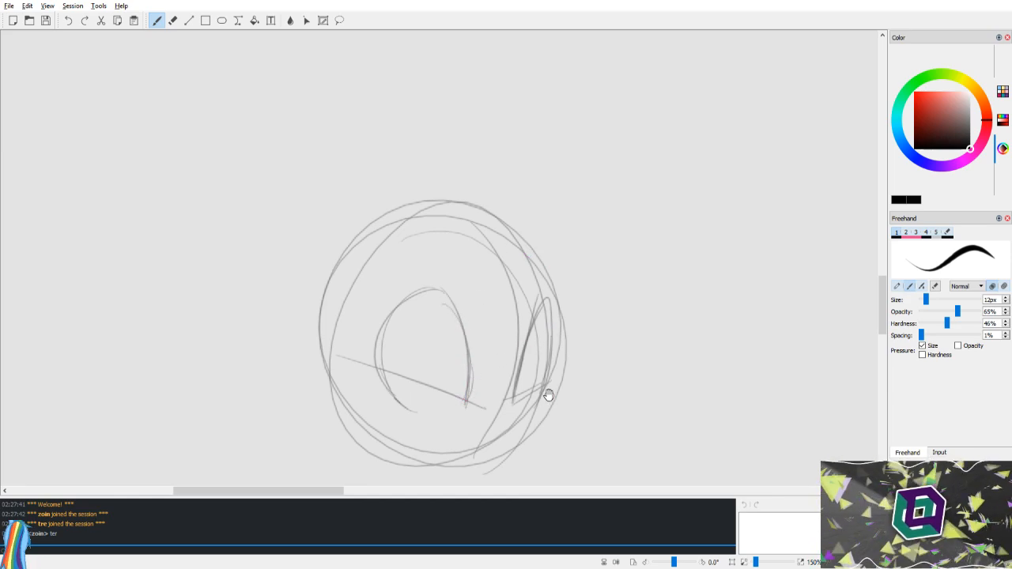
# Step: Draw the muzzle contour below the far eye, and add a small peaked mark and a wavy mouth line
pyautogui.scroll(-1, 543, 388)
pyautogui.press('v')
pyautogui.press('v')
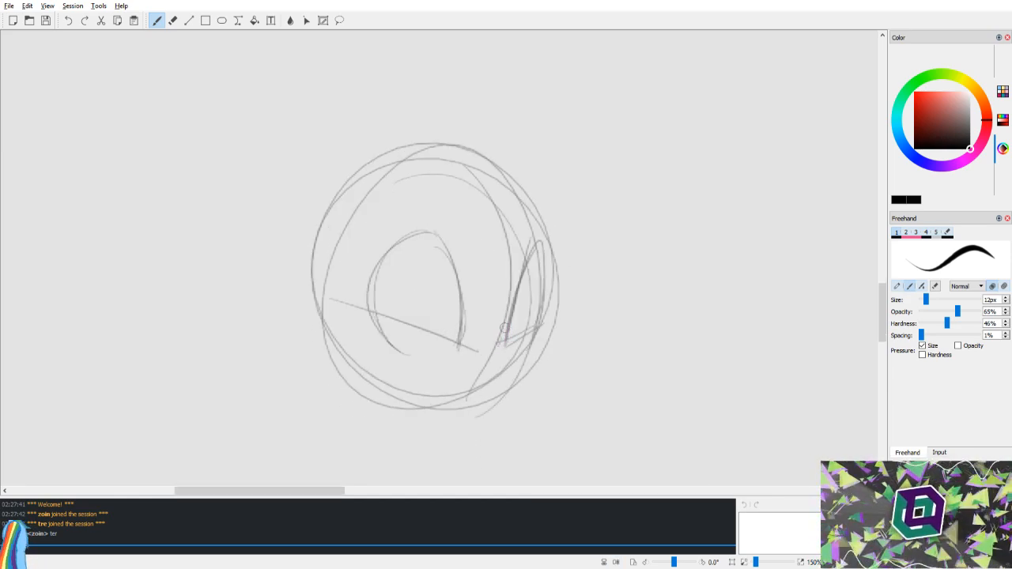
pyautogui.moveTo(507, 335)
pyautogui.mouseDown()
pyautogui.moveTo(533, 331)
pyautogui.moveTo(518, 378)
pyautogui.mouseUp()
pyautogui.moveTo(514, 292)
pyautogui.mouseDown()
pyautogui.moveTo(513, 332)
pyautogui.moveTo(534, 353)
pyautogui.moveTo(526, 382)
pyautogui.moveTo(496, 400)
pyautogui.mouseUp()
pyautogui.hotkey('ctrl', 'z')
pyautogui.moveTo(534, 331)
pyautogui.mouseDown()
pyautogui.moveTo(530, 365)
pyautogui.moveTo(508, 386)
pyautogui.mouseUp()
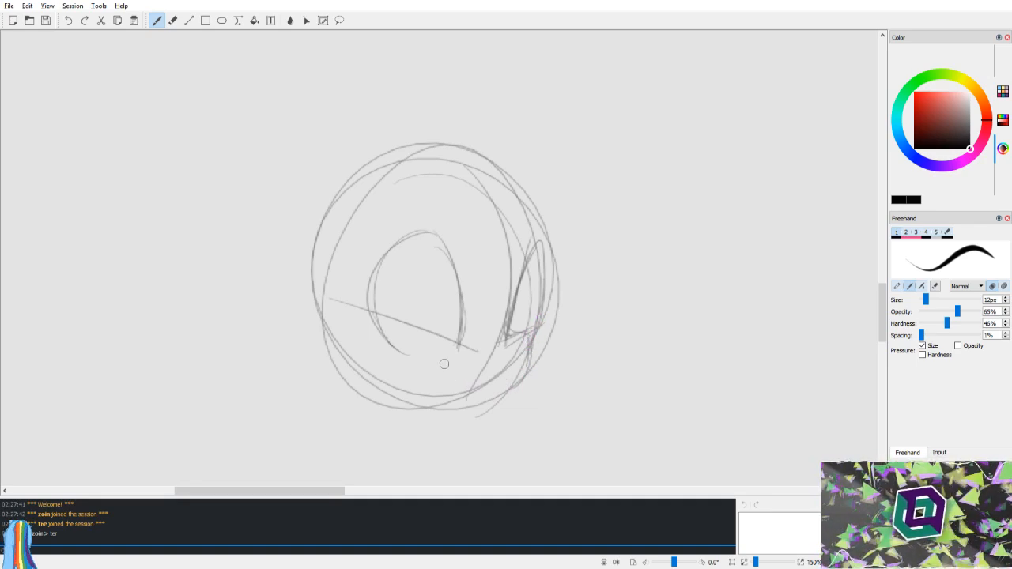
pyautogui.moveTo(436, 367)
pyautogui.mouseDown()
pyautogui.moveTo(461, 384)
pyautogui.moveTo(529, 377)
pyautogui.mouseUp()
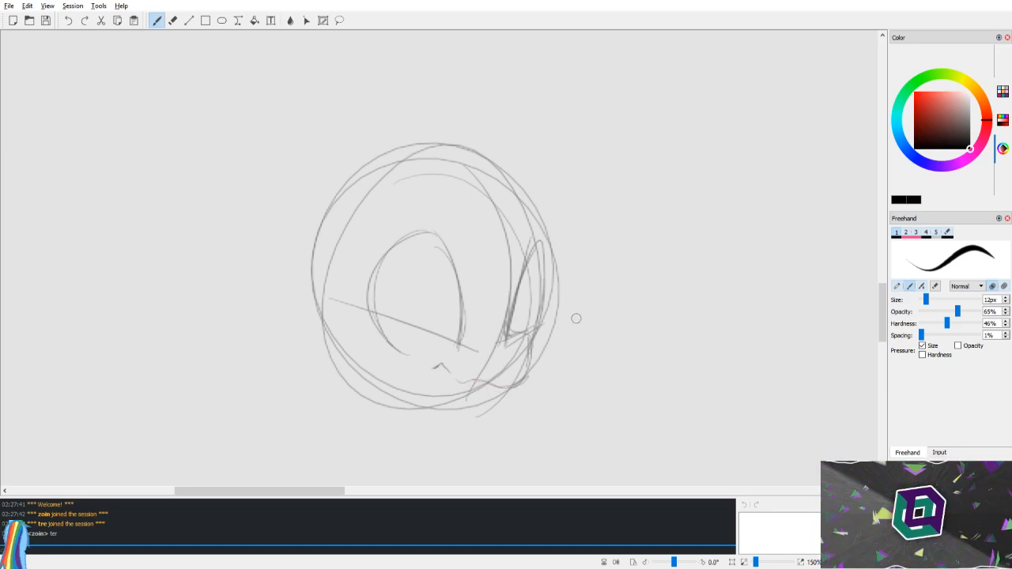
# Step: Outline the far cheek with one bulging curve from the far eye down to the jaw
pyautogui.moveTo(543, 319); pyautogui.dragTo(500, 404)
pyautogui.hotkey('ctrl', 'z')
pyautogui.moveTo(544, 322); pyautogui.dragTo(507, 401)
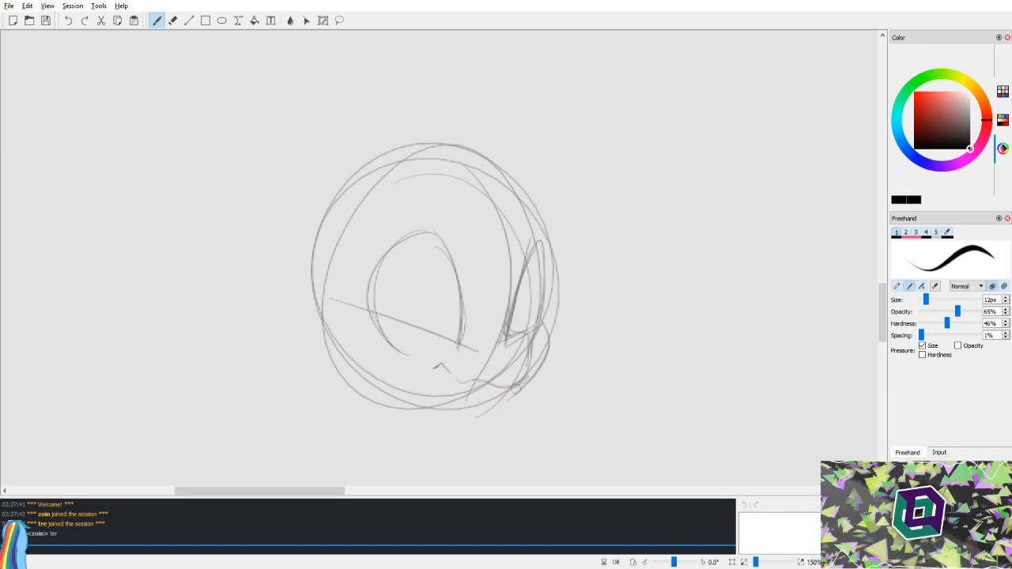
# Step: Reinforce the far cheek curve and the outer face contour beside the far eye, checking the sketch mirrored
pyautogui.moveTo(542, 320); pyautogui.dragTo(500, 402)
pyautogui.press('v')
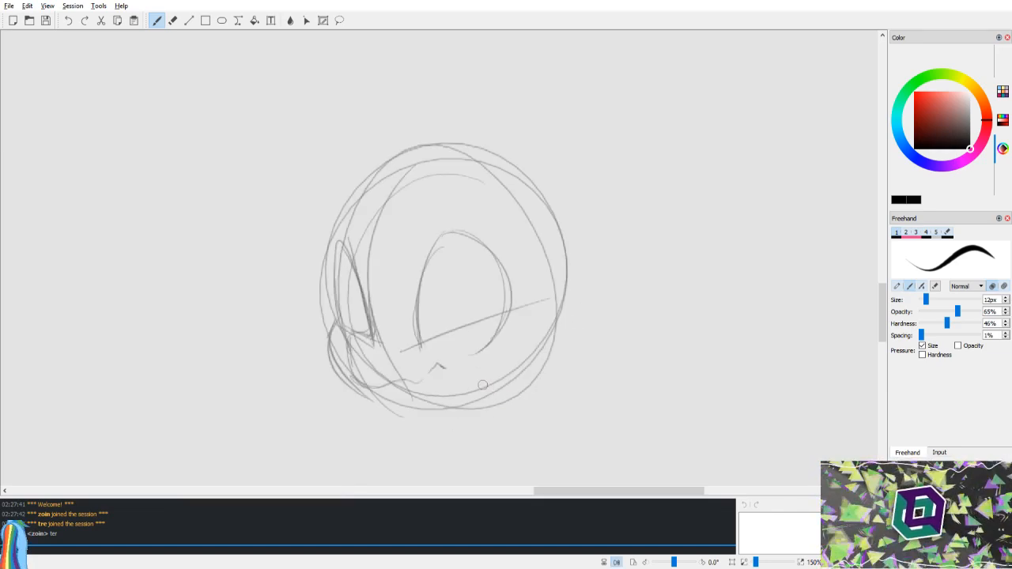
pyautogui.moveTo(348, 301); pyautogui.dragTo(352, 342)
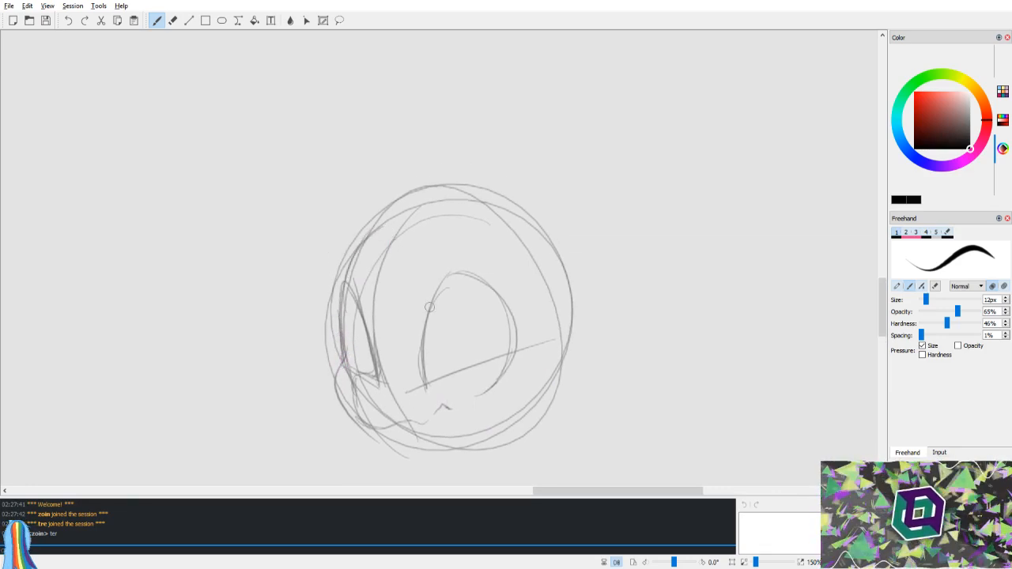
pyautogui.press('v')
pyautogui.scroll(-1, 554, 355)
pyautogui.press('v')
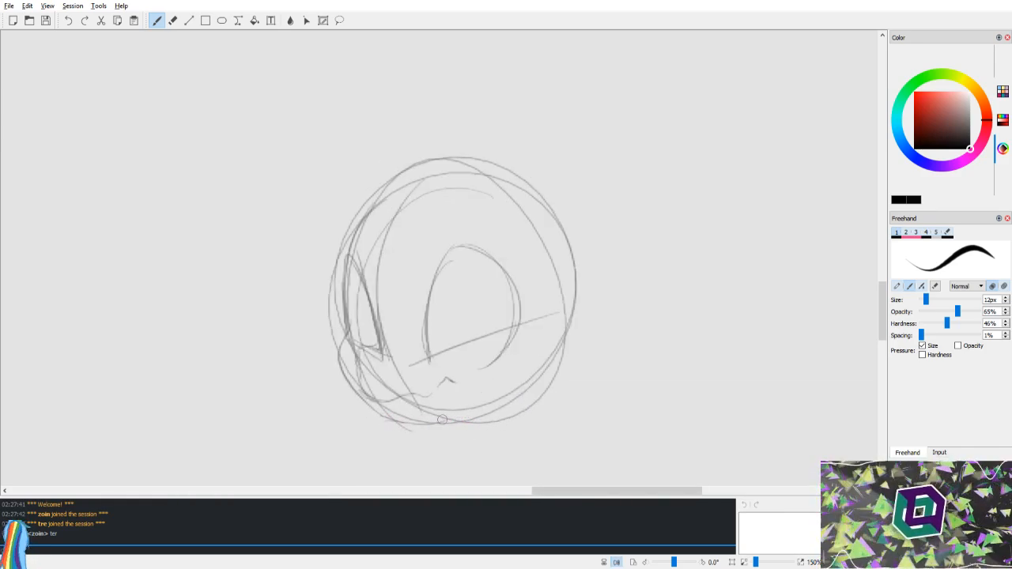
pyautogui.moveTo(570, 347); pyautogui.dragTo(520, 501)
pyautogui.moveTo(580, 382)
pyautogui.mouseDown()
pyautogui.moveTo(566, 335)
pyautogui.moveTo(522, 486)
pyautogui.mouseUp()
pyautogui.hotkey('ctrl', 'z')
pyautogui.hotkey('ctrl', 'z')
pyautogui.moveTo(553, 302)
pyautogui.mouseDown()
pyautogui.moveTo(519, 411)
pyautogui.moveTo(512, 485)
pyautogui.mouseUp()
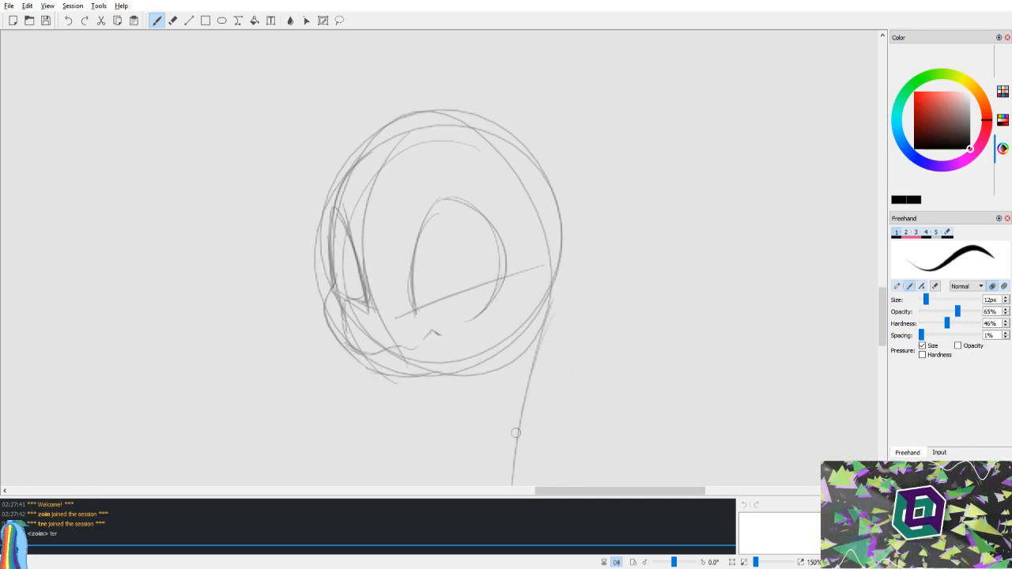
pyautogui.press('v')
pyautogui.hotkey('ctrl', 'z')
pyautogui.moveTo(329, 313); pyautogui.dragTo(399, 493)
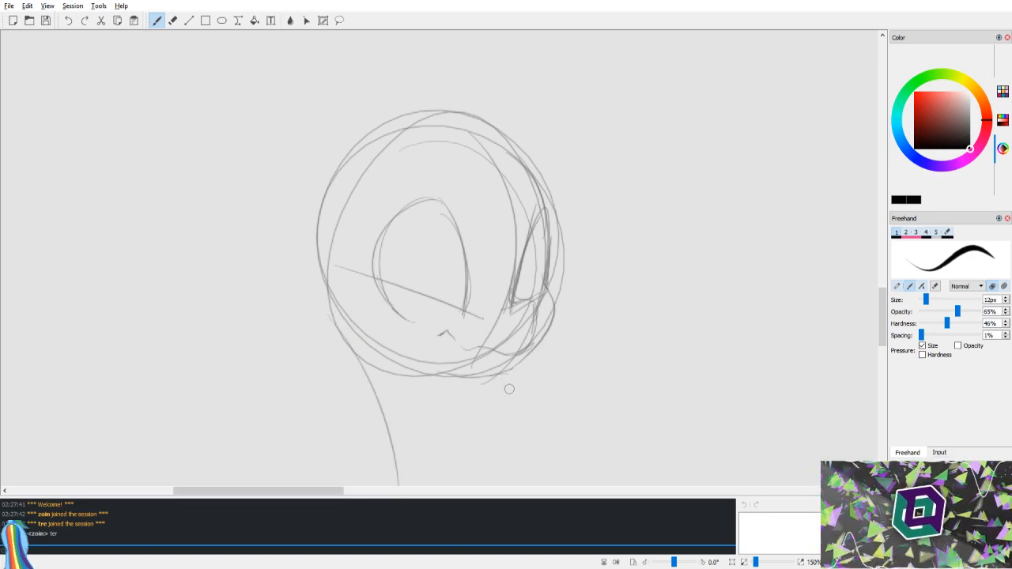
pyautogui.press('v')
pyautogui.hotkey('ctrl', 'z')
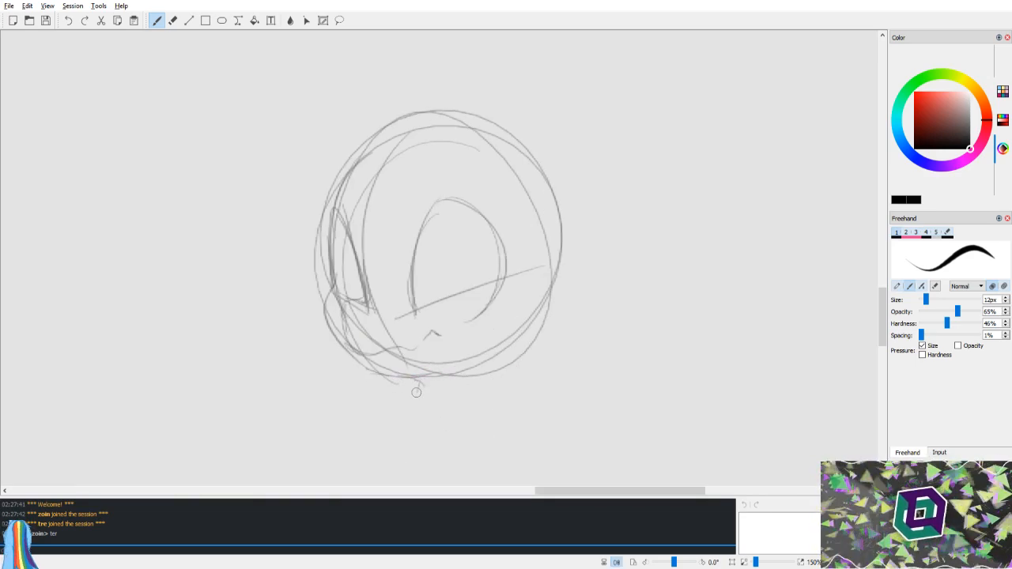
# Step: Sketch the front of the neck as a short, wavy broken line dropping from below the chin
pyautogui.moveTo(417, 384); pyautogui.dragTo(421, 418)
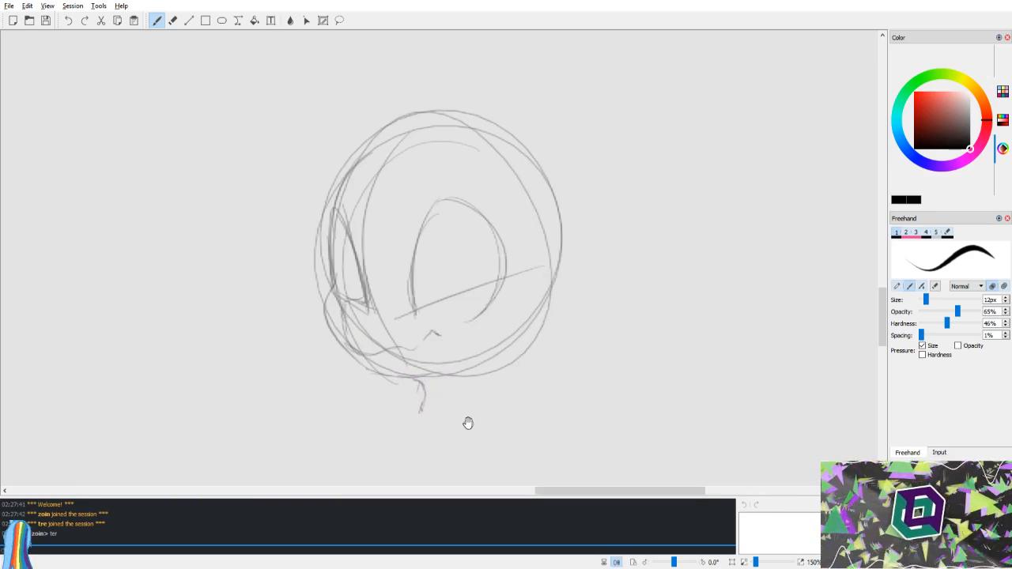
pyautogui.scroll(-2, 469, 420)
pyautogui.moveTo(426, 366); pyautogui.dragTo(428, 383)
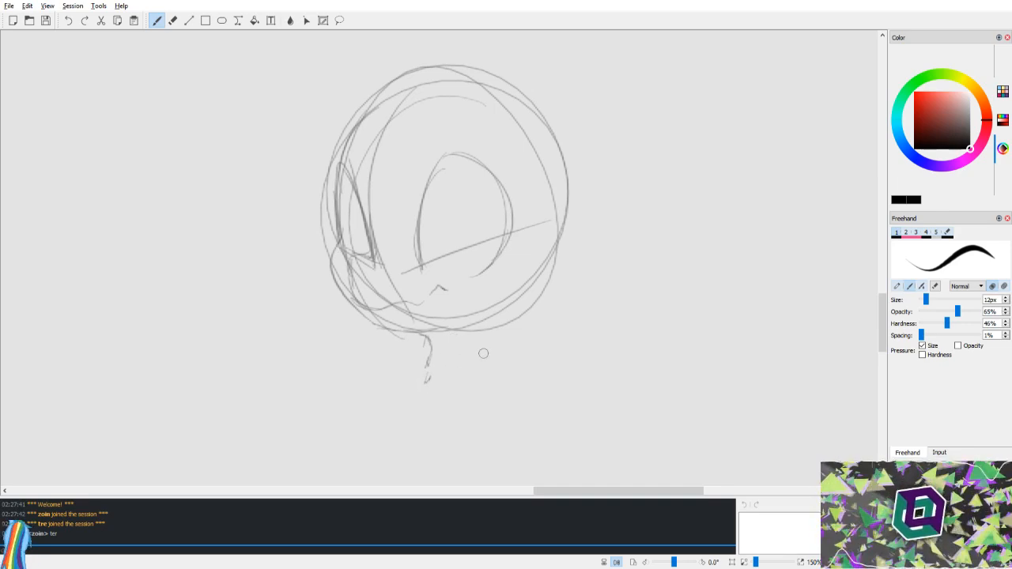
# Step: Sketch a long tapering shape behind the neck from two sweeping curves, with a jagged outer end and a small hooked mark
pyautogui.moveTo(456, 450)
pyautogui.mouseDown()
pyautogui.moveTo(519, 362)
pyautogui.moveTo(492, 382)
pyautogui.moveTo(596, 288)
pyautogui.mouseUp()
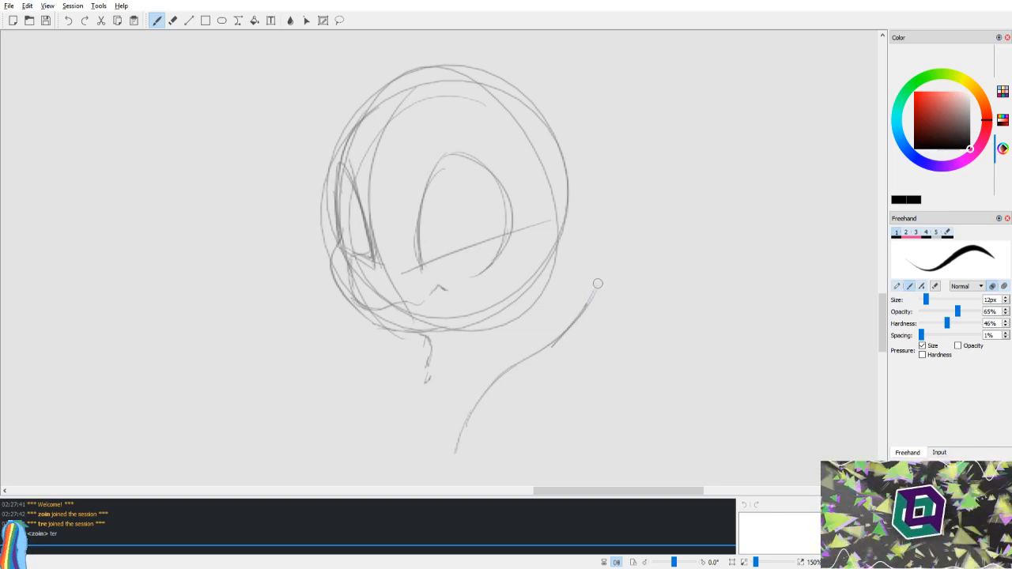
pyautogui.moveTo(551, 320); pyautogui.dragTo(559, 337)
pyautogui.moveTo(602, 287)
pyautogui.mouseDown()
pyautogui.moveTo(591, 326)
pyautogui.moveTo(601, 335)
pyautogui.mouseUp()
pyautogui.moveTo(600, 346); pyautogui.dragTo(593, 356)
pyautogui.moveTo(595, 353)
pyautogui.mouseDown()
pyautogui.moveTo(472, 458)
pyautogui.moveTo(556, 366)
pyautogui.moveTo(459, 454)
pyautogui.moveTo(489, 410)
pyautogui.mouseUp()
pyautogui.hotkey('ctrl', 'z')
pyautogui.moveTo(612, 337)
pyautogui.mouseDown()
pyautogui.moveTo(580, 328)
pyautogui.moveTo(582, 345)
pyautogui.moveTo(569, 345)
pyautogui.mouseUp()
pyautogui.moveTo(396, 339); pyautogui.dragTo(407, 385)
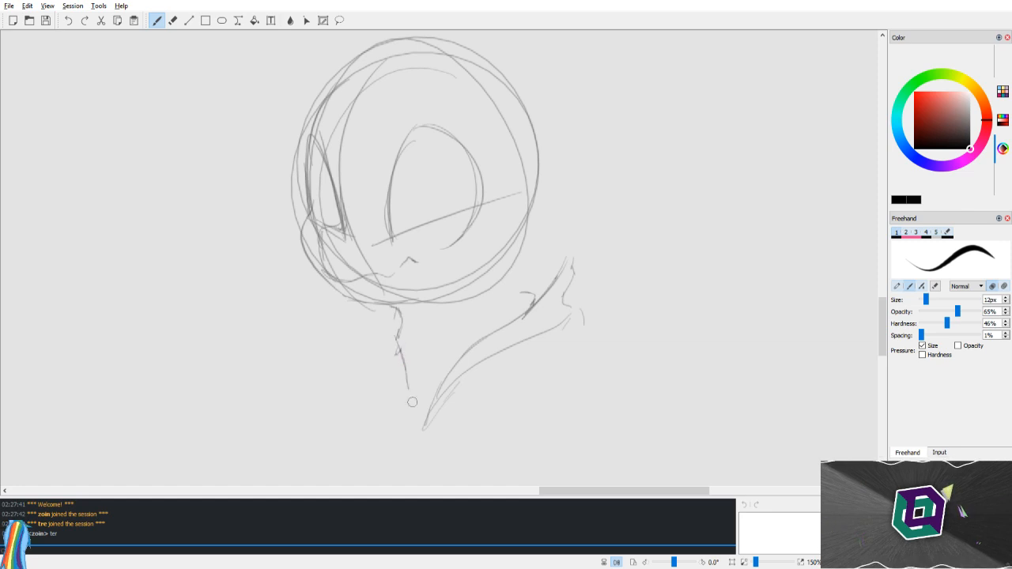
pyautogui.press('h')
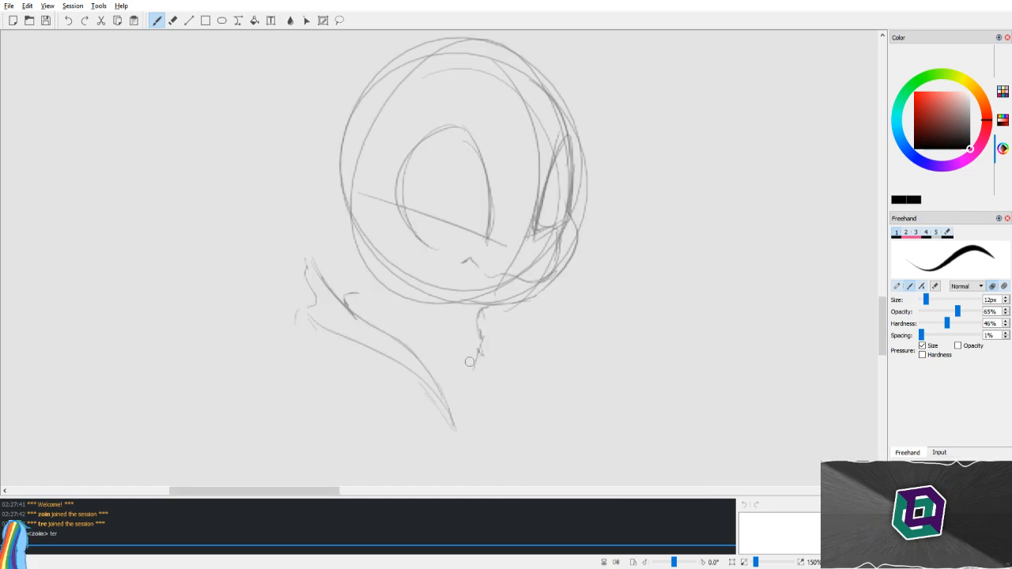
# Step: Select the curved neck shape with a free-form selection and move it closer to the back of the head
pyautogui.click(340, 20)
pyautogui.moveTo(353, 277)
pyautogui.mouseDown()
pyautogui.moveTo(413, 477)
pyautogui.moveTo(399, 283)
pyautogui.moveTo(431, 295)
pyautogui.mouseUp()
pyautogui.press('h')
pyautogui.moveTo(486, 366)
pyautogui.mouseDown()
pyautogui.moveTo(457, 375)
pyautogui.moveTo(492, 374)
pyautogui.mouseUp()
pyautogui.press('v')
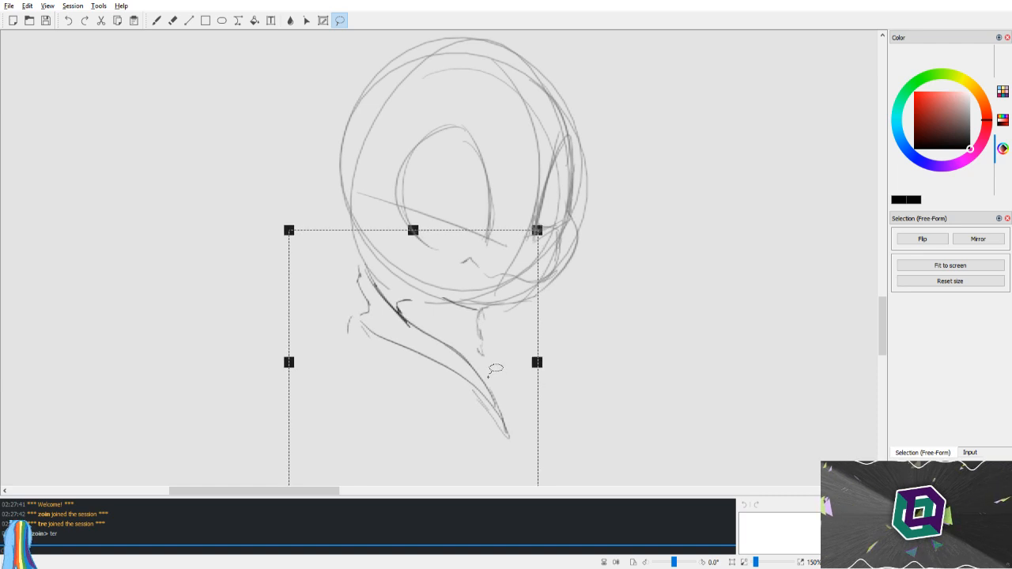
# Step: Return to the freehand brush, connect the front neck line to the neck base, and hatch the shadow under the chin
pyautogui.press('b')
pyautogui.press('v')
pyautogui.moveTo(484, 282); pyautogui.dragTo(483, 347)
pyautogui.moveTo(394, 382)
pyautogui.mouseDown()
pyautogui.moveTo(397, 427)
pyautogui.moveTo(381, 472)
pyautogui.mouseUp()
pyautogui.moveTo(431, 369); pyautogui.dragTo(401, 426)
pyautogui.moveTo(399, 374)
pyautogui.mouseDown()
pyautogui.moveTo(415, 384)
pyautogui.moveTo(399, 427)
pyautogui.moveTo(403, 420)
pyautogui.mouseUp()
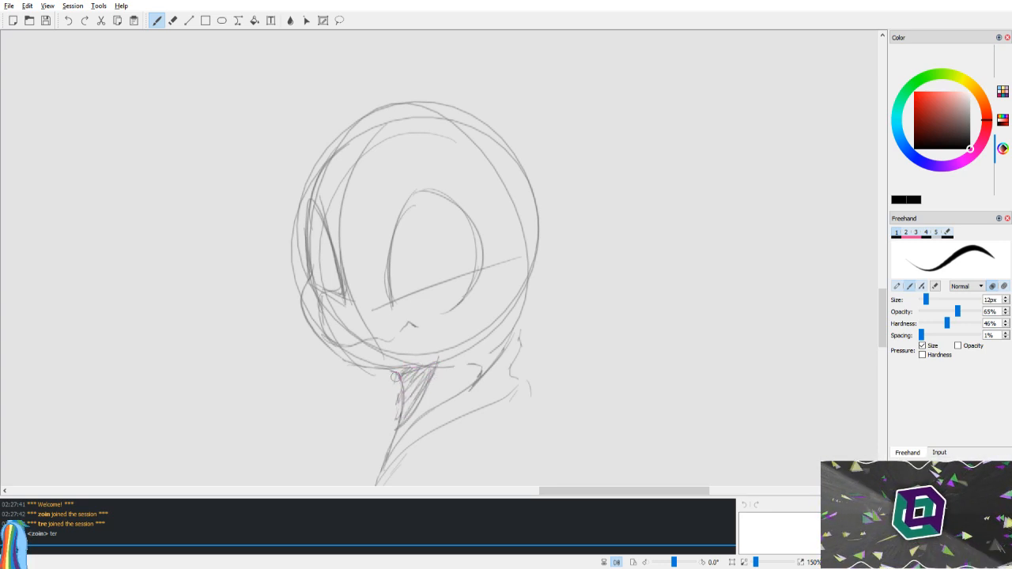
pyautogui.press('v')
pyautogui.press('v')
pyautogui.press('v')
pyautogui.press('v')
pyautogui.press('v')
pyautogui.press('v')
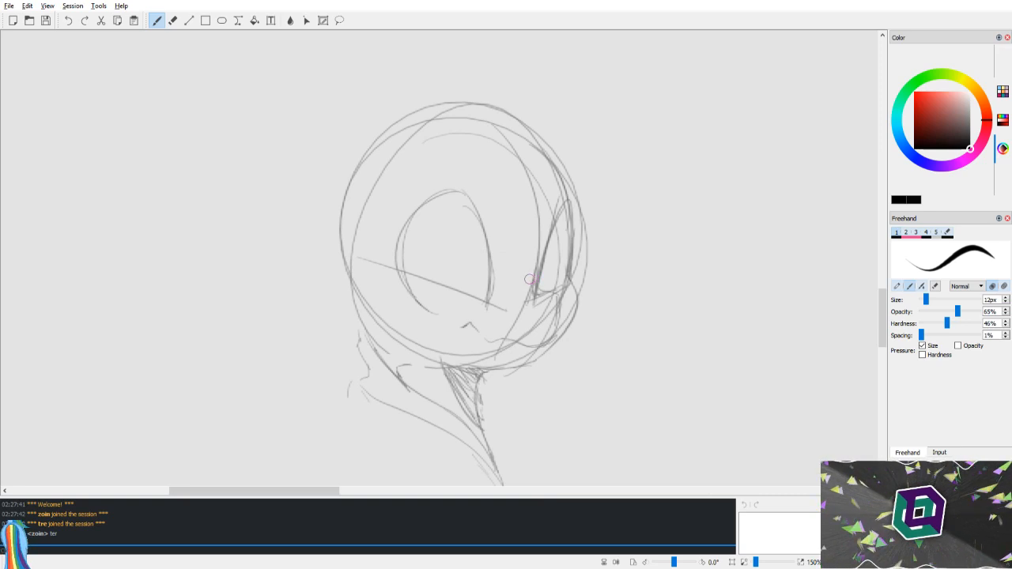
# Step: Draw the near eye's half-closed upper lid as an arched line across the eye, with lashes at the outer corner
pyautogui.moveTo(481, 281); pyautogui.dragTo(500, 319)
pyautogui.moveTo(409, 305)
pyautogui.mouseDown()
pyautogui.moveTo(484, 272)
pyautogui.moveTo(446, 283)
pyautogui.moveTo(518, 275)
pyautogui.mouseUp()
pyautogui.hotkey('ctrl', 'z')
pyautogui.hotkey('ctrl', 'z')
pyautogui.moveTo(402, 334); pyautogui.dragTo(506, 282)
pyautogui.moveTo(414, 309)
pyautogui.mouseDown()
pyautogui.moveTo(431, 290)
pyautogui.moveTo(508, 280)
pyautogui.mouseUp()
pyautogui.moveTo(405, 310); pyautogui.dragTo(502, 283)
pyautogui.moveTo(397, 326); pyautogui.dragTo(507, 287)
pyautogui.hotkey('ctrl', 'z')
pyautogui.hotkey('ctrl', 'z')
pyautogui.moveTo(399, 320); pyautogui.dragTo(513, 282)
pyautogui.hotkey('ctrl', 'z')
pyautogui.moveTo(401, 317)
pyautogui.mouseDown()
pyautogui.moveTo(501, 281)
pyautogui.moveTo(475, 282)
pyautogui.moveTo(518, 282)
pyautogui.mouseUp()
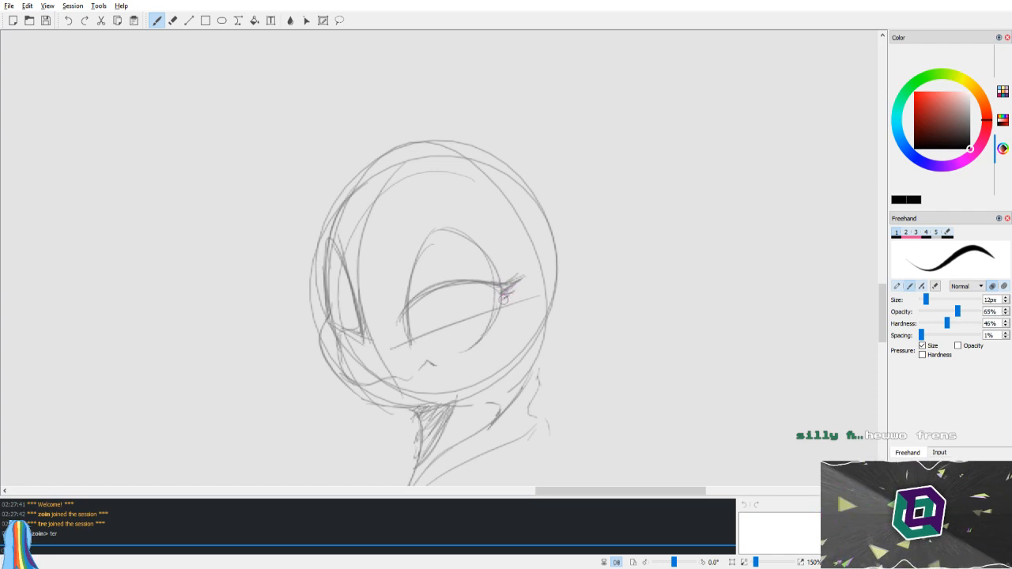
# Step: Draw the near eye's slanted lower lid alongside the eye guide, rising towards the outer corner
pyautogui.press('v')
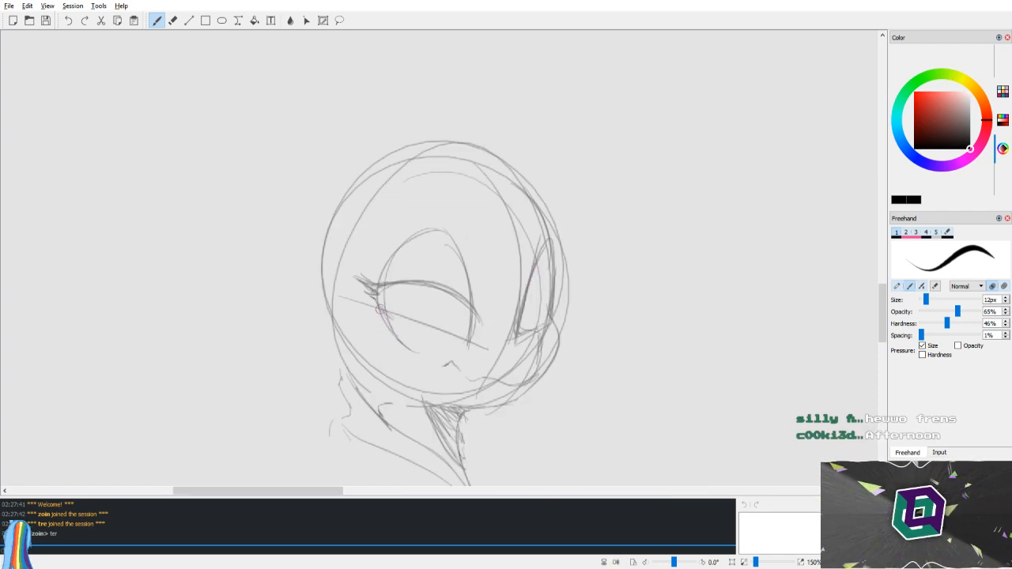
pyautogui.press('v')
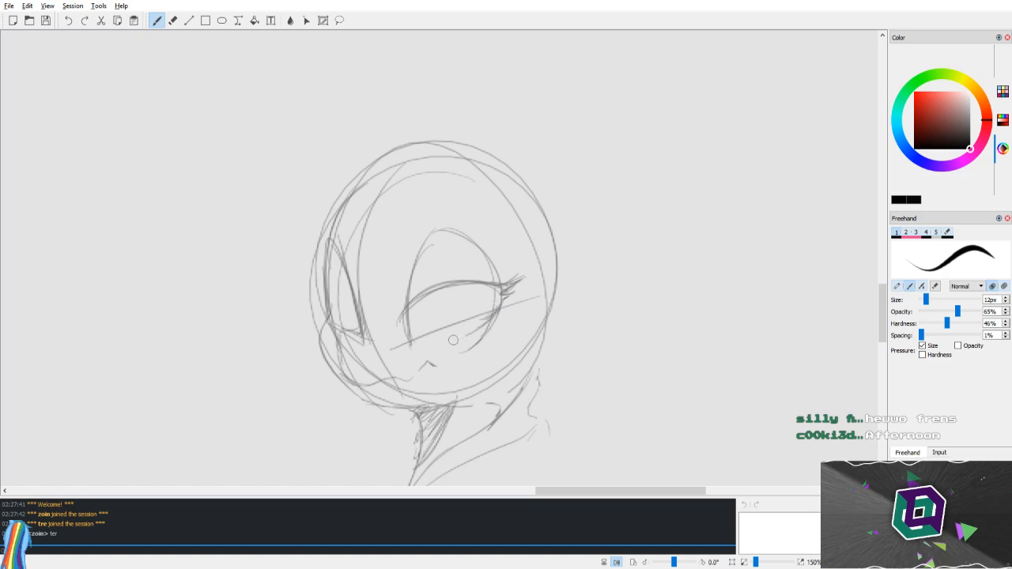
pyautogui.moveTo(428, 344); pyautogui.dragTo(497, 314)
pyautogui.moveTo(433, 347); pyautogui.dragTo(499, 312)
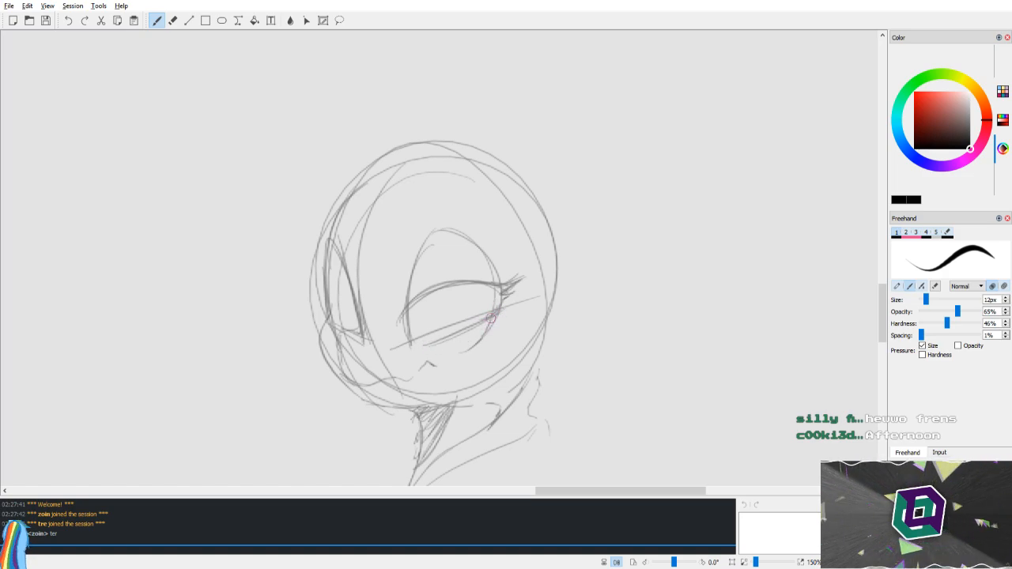
# Step: Draw the far eye's lowered upper lid with outer lashes, and add a narrow iris below it
pyautogui.press('v')
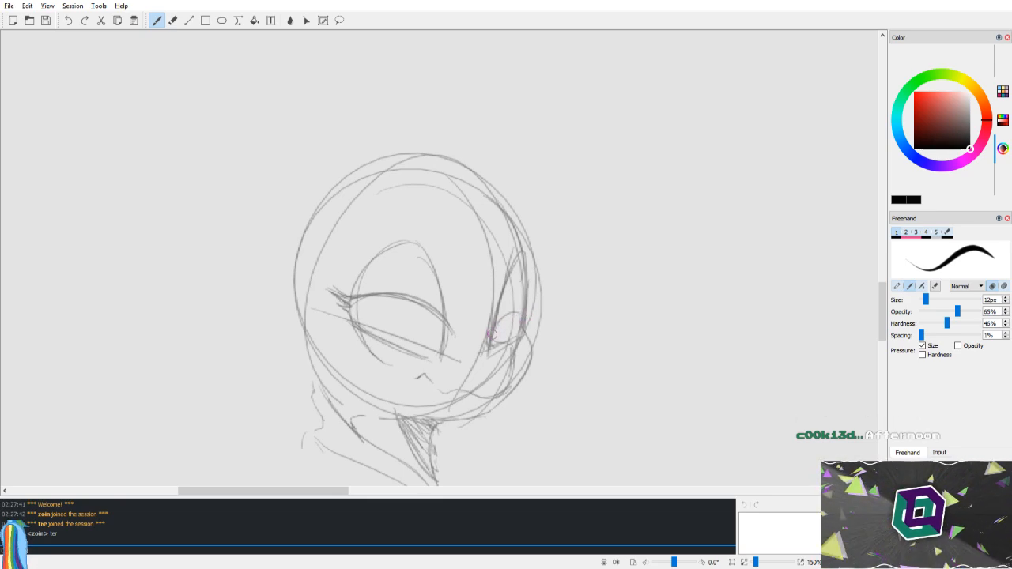
pyautogui.press('v')
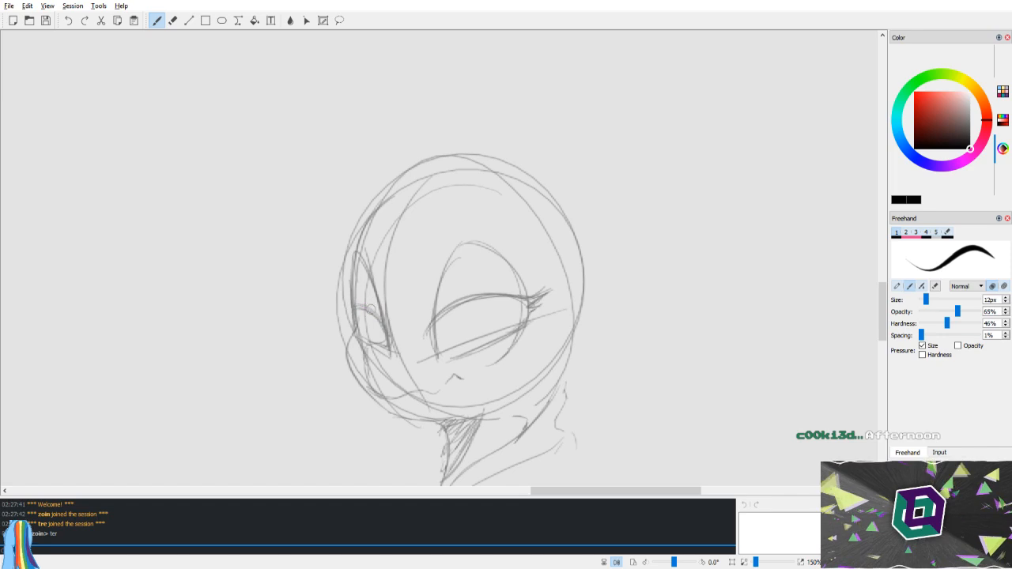
pyautogui.press('v')
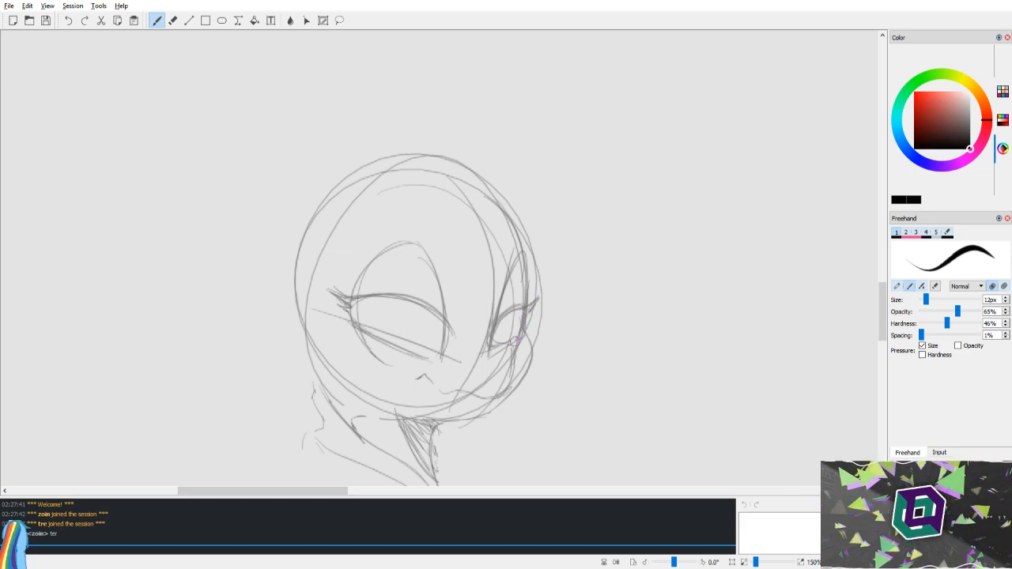
pyautogui.press('v')
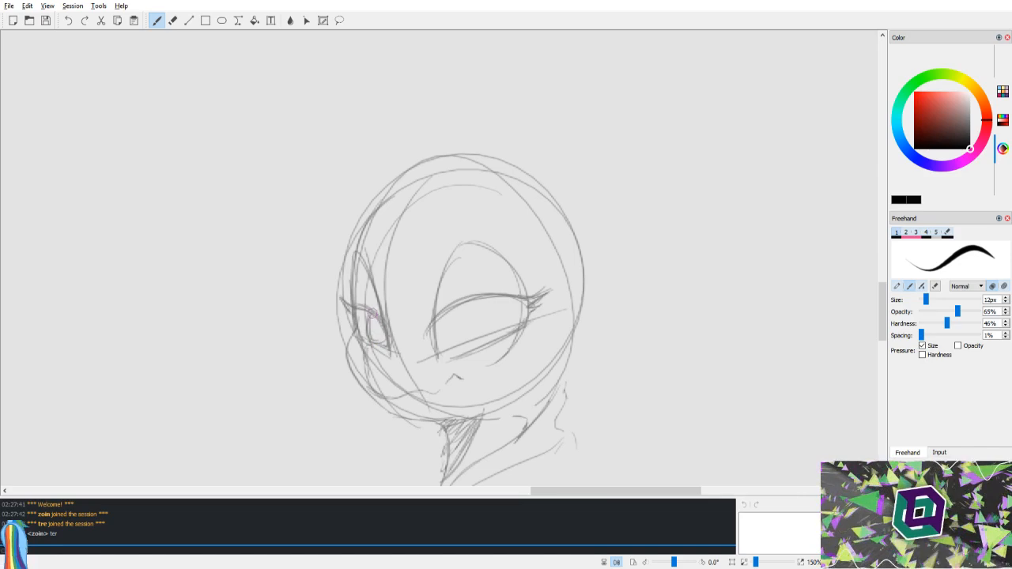
pyautogui.press('v')
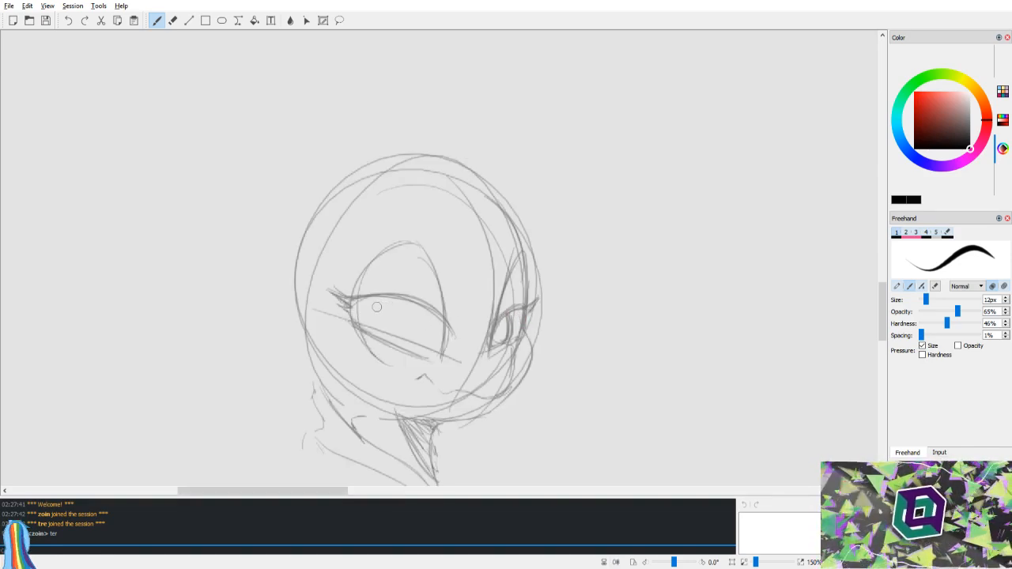
pyautogui.press('v')
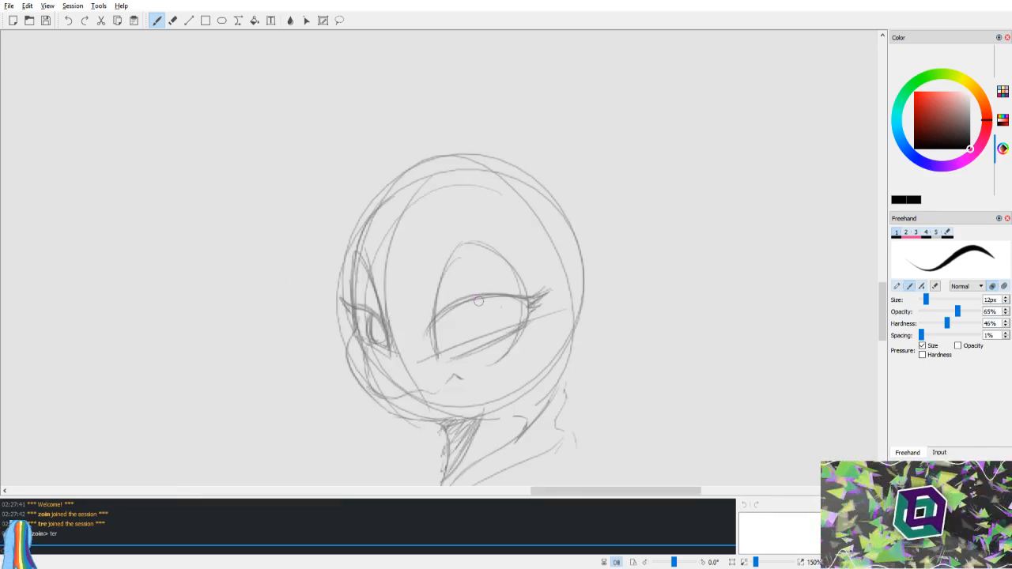
# Step: Draw the near eye's rounded iris hanging from the upper lid, and strengthen the lid line
pyautogui.moveTo(463, 305)
pyautogui.mouseDown()
pyautogui.moveTo(507, 316)
pyautogui.moveTo(502, 309)
pyautogui.moveTo(467, 309)
pyautogui.moveTo(485, 343)
pyautogui.moveTo(511, 302)
pyautogui.mouseUp()
pyautogui.press('v')
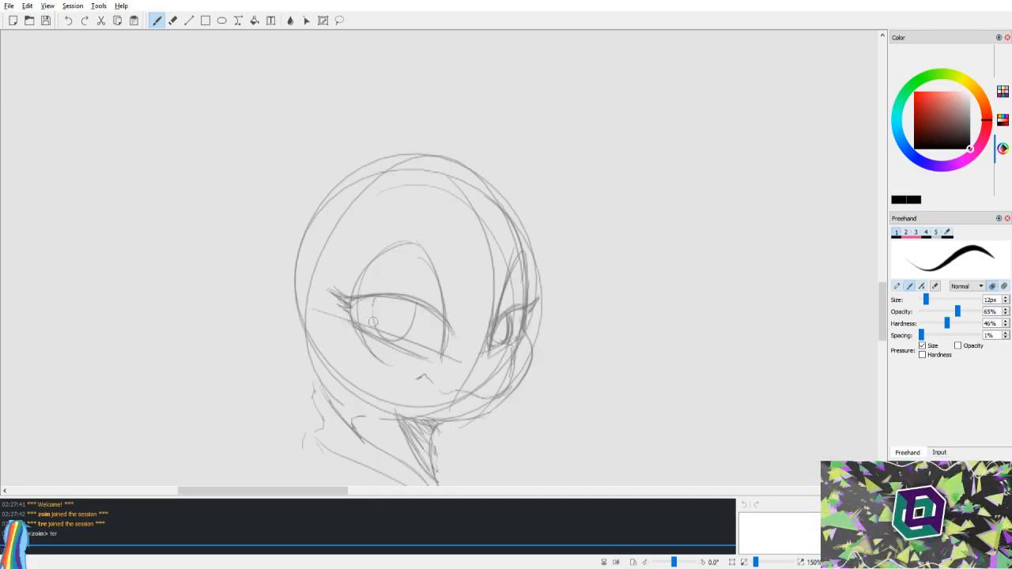
pyautogui.press('v')
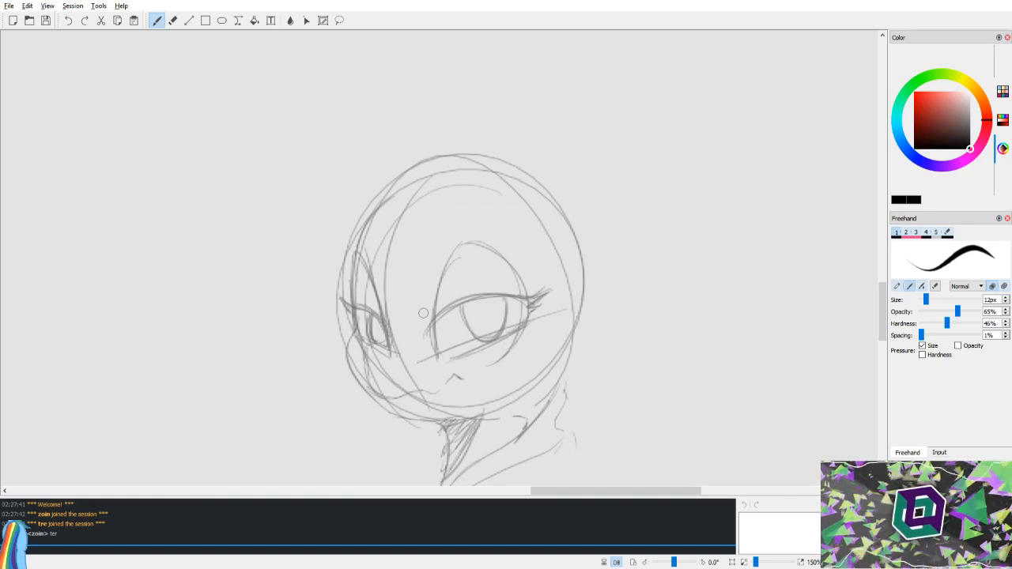
pyautogui.moveTo(442, 306)
pyautogui.mouseDown()
pyautogui.moveTo(460, 293)
pyautogui.moveTo(451, 298)
pyautogui.moveTo(518, 299)
pyautogui.mouseUp()
# Step: Add short brow marks above both eyes near the tops of the eye outlines
pyautogui.press('v')
pyautogui.moveTo(511, 255)
pyautogui.mouseDown()
pyautogui.moveTo(493, 277)
pyautogui.moveTo(504, 291)
pyautogui.moveTo(459, 296)
pyautogui.moveTo(478, 287)
pyautogui.mouseUp()
pyautogui.press('v')
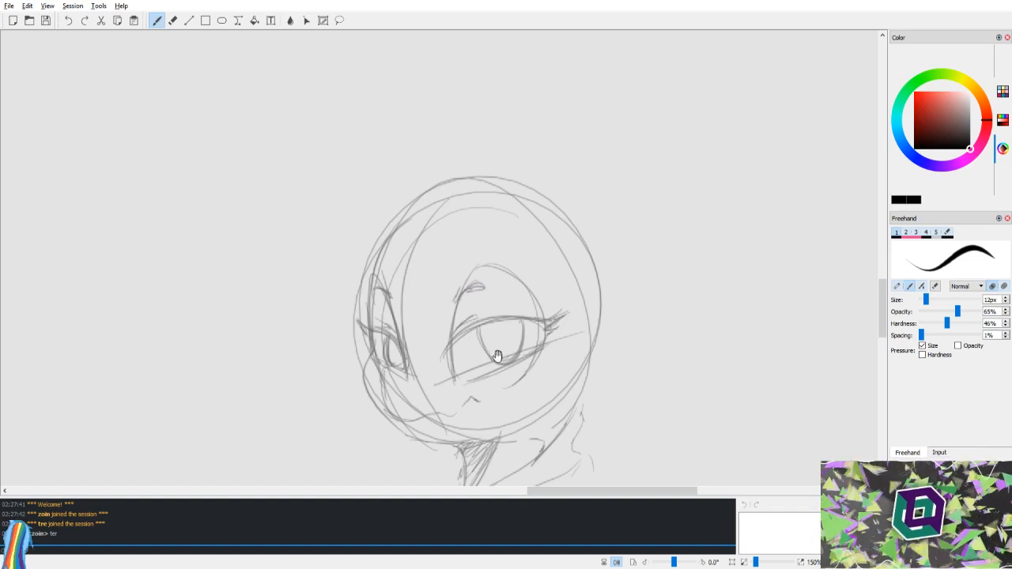
# Step: Review the head's proportions in mirrored and normal orientation, both close up and zoomed out
pyautogui.moveTo(502, 349); pyautogui.dragTo(487, 281)
pyautogui.press('v')
pyautogui.moveTo(547, 332); pyautogui.dragTo(555, 295)
pyautogui.press('v')
pyautogui.press('v')
pyautogui.press('v')
pyautogui.press('v')
pyautogui.scroll(3, 657, 256)
pyautogui.scroll(-12, 646, 251)
pyautogui.scroll(2, 409, 323)
pyautogui.moveTo(349, 344); pyautogui.dragTo(492, 249)
pyautogui.scroll(3, 493, 249)
pyautogui.moveTo(314, 273); pyautogui.dragTo(463, 189)
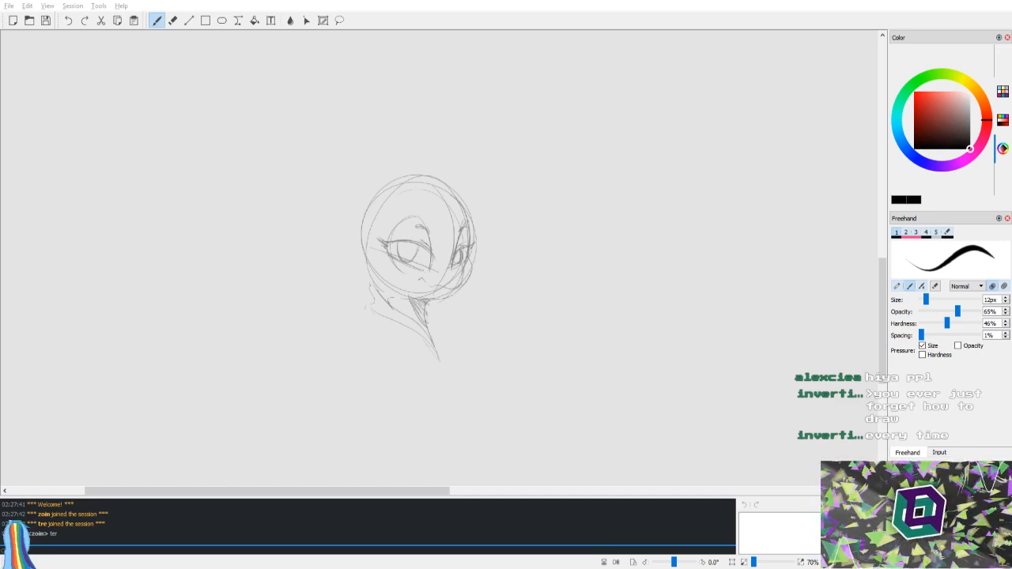
pyautogui.click(542, 2)
pyautogui.scroll(1, 560, 238)
pyautogui.scroll(2, 547, 248)
pyautogui.moveTo(506, 372); pyautogui.dragTo(519, 305)
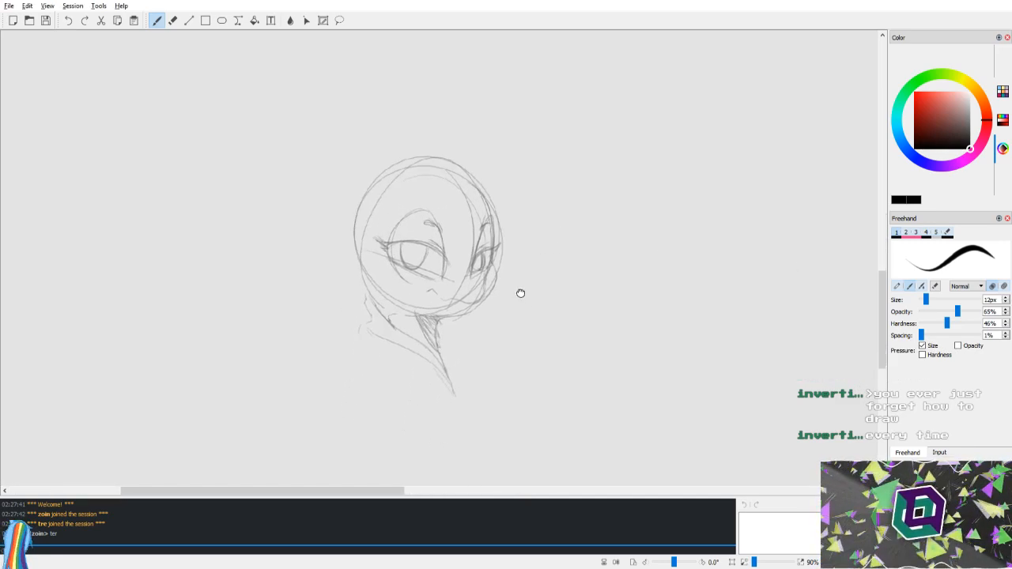
pyautogui.scroll(3, 380, 317)
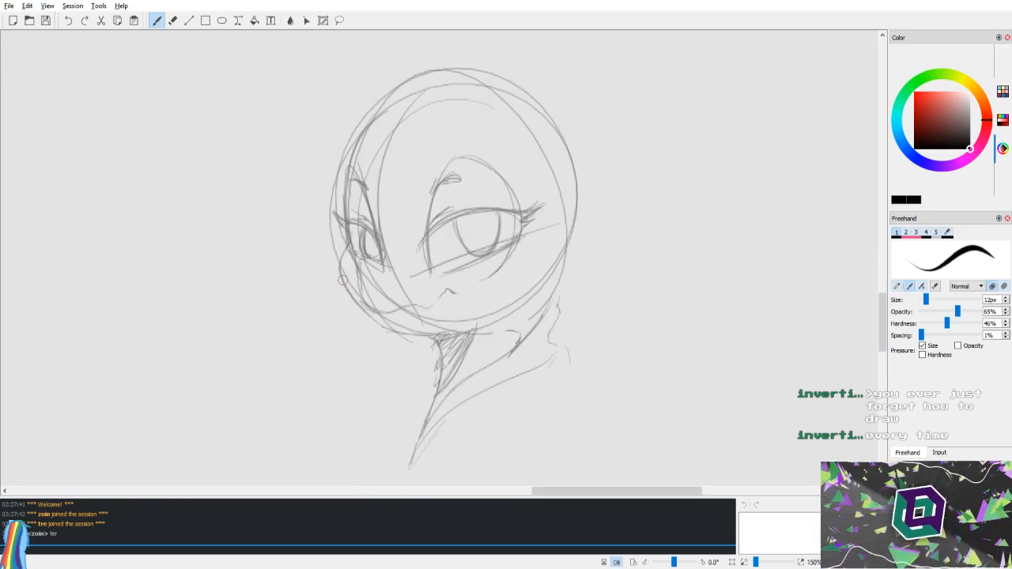
# Step: Darken the near eye's upper lid and iris outline with heavier strokes
pyautogui.moveTo(422, 250)
pyautogui.mouseDown()
pyautogui.moveTo(467, 207)
pyautogui.moveTo(439, 225)
pyautogui.moveTo(492, 213)
pyautogui.moveTo(458, 221)
pyautogui.moveTo(474, 211)
pyautogui.moveTo(530, 211)
pyautogui.moveTo(544, 199)
pyautogui.moveTo(498, 231)
pyautogui.moveTo(484, 258)
pyautogui.mouseUp()
pyautogui.hotkey('ctrl', 'z')
pyautogui.hotkey('ctrl', 'z')
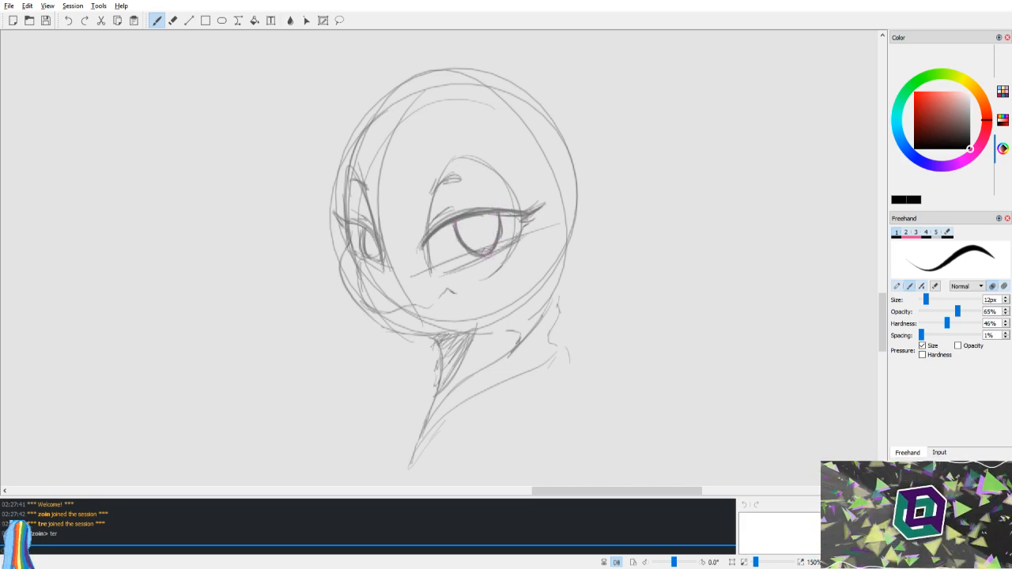
pyautogui.press('v')
pyautogui.press('v')
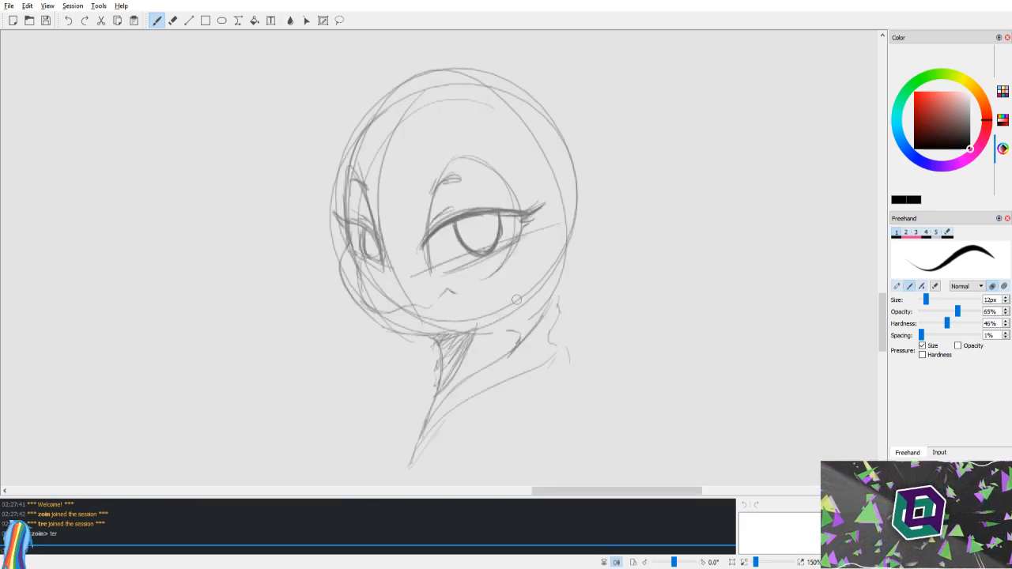
# Step: Reinforce the front contour of the neck below the chin, comparing it in mirrored view
pyautogui.press('v')
pyautogui.moveTo(499, 339); pyautogui.dragTo(537, 320)
pyautogui.press('v')
pyautogui.moveTo(395, 317); pyautogui.dragTo(394, 378)
pyautogui.moveTo(521, 293); pyautogui.dragTo(488, 334)
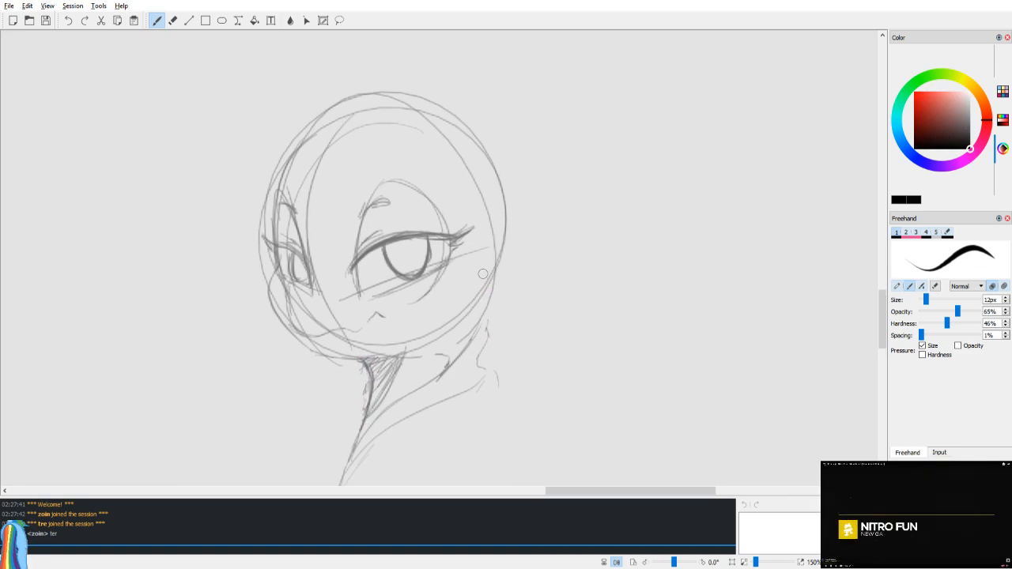
pyautogui.press('v')
pyautogui.hotkey('ctrl', 'z')
# Step: Darken the skull contour with overlapping arcs from above the far eye over the crown and down the back of the head
pyautogui.press('v')
pyautogui.moveTo(421, 240); pyautogui.dragTo(450, 345)
pyautogui.press('v')
pyautogui.moveTo(378, 303); pyautogui.dragTo(394, 321)
pyautogui.press('v')
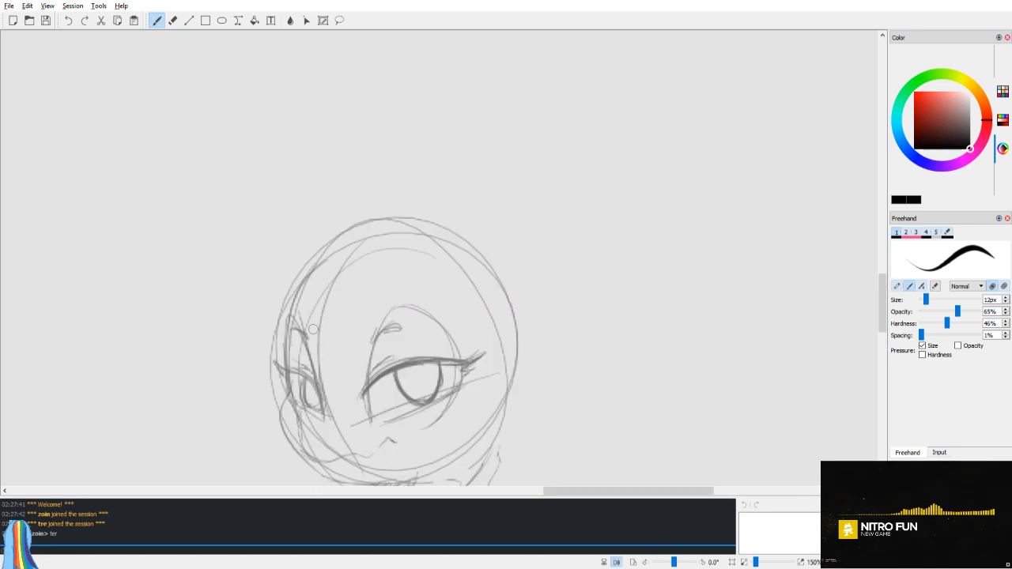
pyautogui.moveTo(286, 349)
pyautogui.mouseDown()
pyautogui.moveTo(332, 252)
pyautogui.moveTo(399, 231)
pyautogui.moveTo(435, 234)
pyautogui.mouseUp()
pyautogui.moveTo(325, 267); pyautogui.dragTo(474, 257)
pyautogui.moveTo(388, 238); pyautogui.dragTo(493, 292)
pyautogui.moveTo(447, 243); pyautogui.dragTo(504, 325)
pyautogui.moveTo(472, 257); pyautogui.dragTo(507, 348)
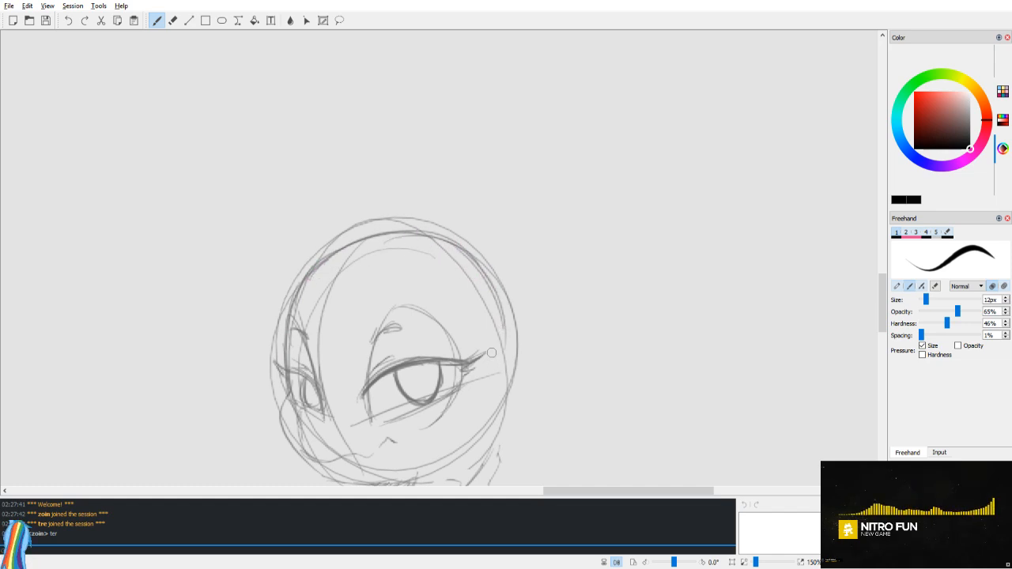
# Step: Reinforce the back of the head and carry its contour into the nape of the neck, checking both view orientations
pyautogui.press('v')
pyautogui.moveTo(386, 303); pyautogui.dragTo(385, 271)
pyautogui.moveTo(373, 371)
pyautogui.mouseDown()
pyautogui.moveTo(378, 258)
pyautogui.moveTo(389, 246)
pyautogui.mouseUp()
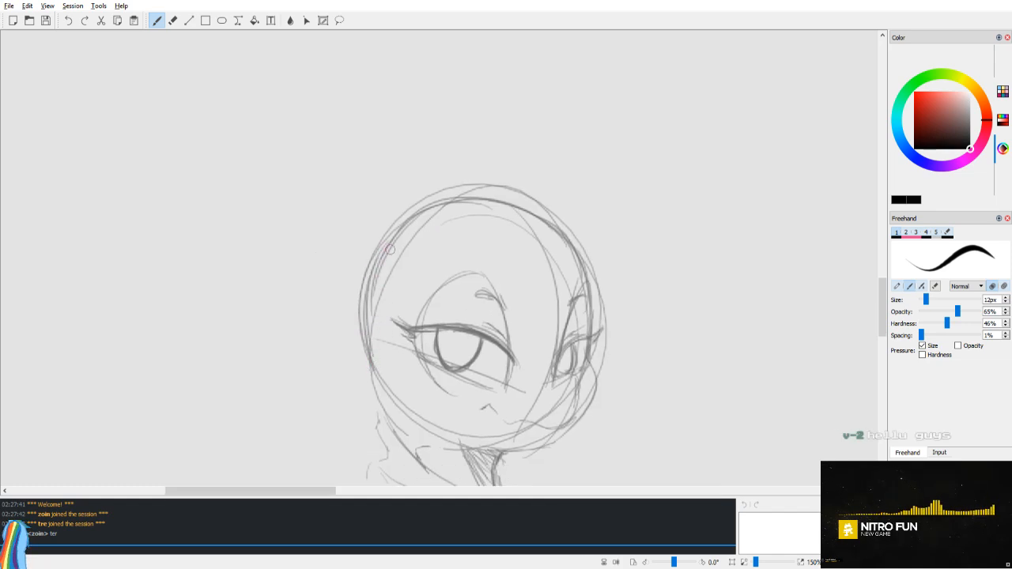
pyautogui.moveTo(382, 388); pyautogui.dragTo(388, 425)
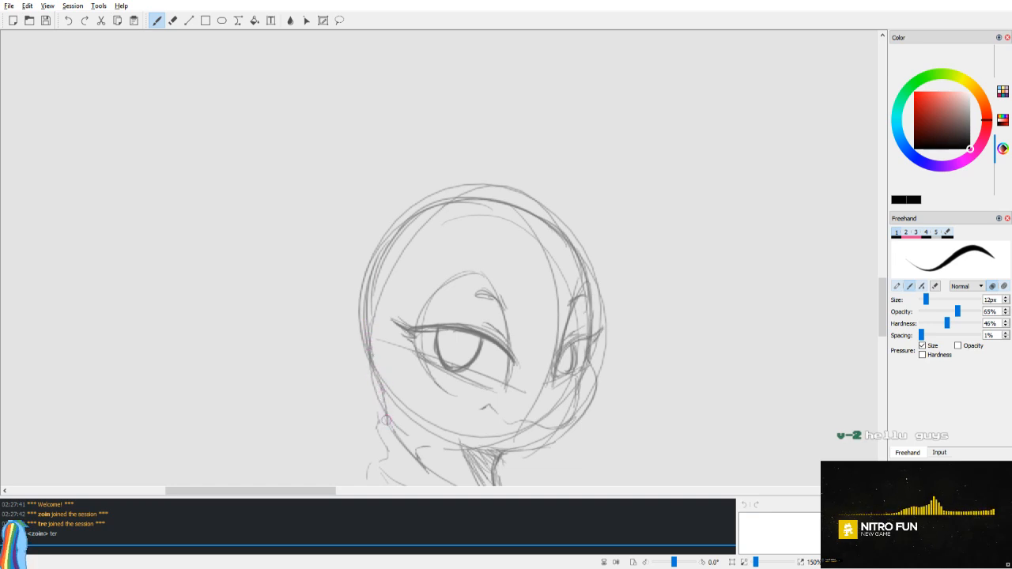
pyautogui.moveTo(383, 388)
pyautogui.mouseDown()
pyautogui.moveTo(406, 417)
pyautogui.moveTo(367, 356)
pyautogui.moveTo(367, 333)
pyautogui.moveTo(371, 346)
pyautogui.moveTo(448, 269)
pyautogui.mouseUp()
pyautogui.press('v')
pyautogui.press('v')
pyautogui.press('v')
pyautogui.press('v')
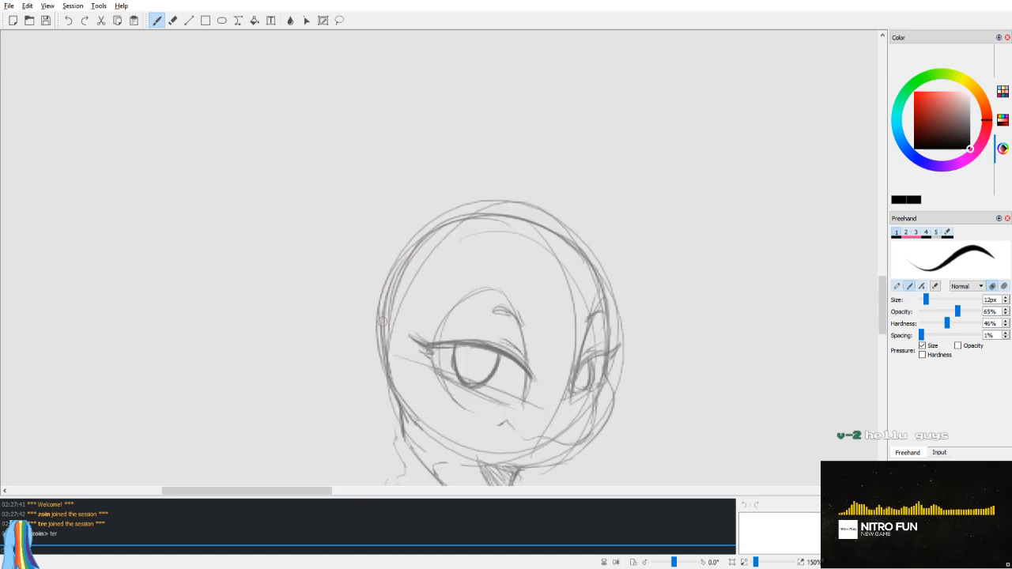
# Step: Sketch a drooping ear from the upper back of the head with a long top edge, rounded tip and curved underside
pyautogui.moveTo(424, 230); pyautogui.dragTo(314, 303)
pyautogui.moveTo(394, 249); pyautogui.dragTo(305, 296)
pyautogui.press('v')
pyautogui.moveTo(465, 240); pyautogui.dragTo(576, 277)
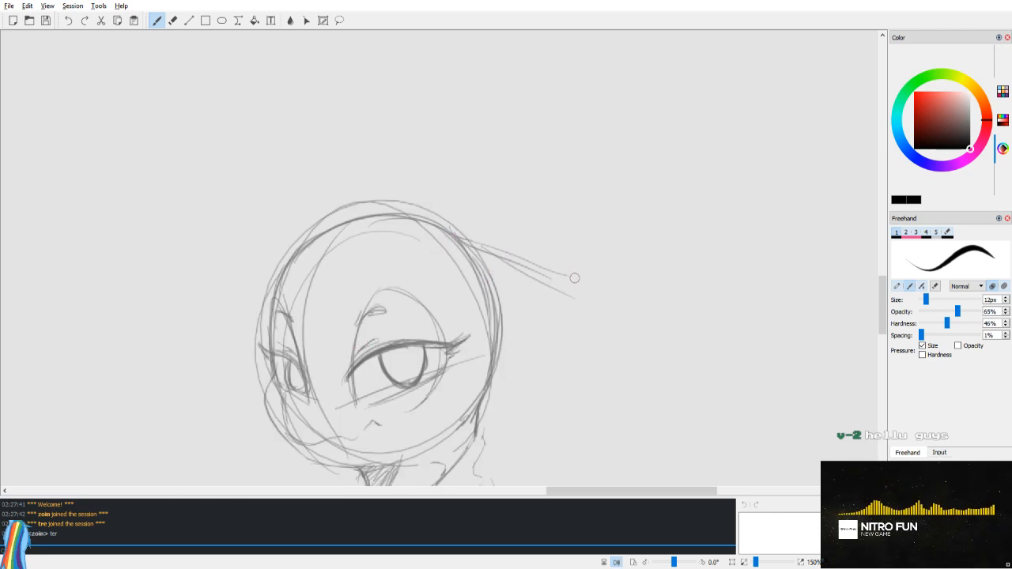
pyautogui.press('v')
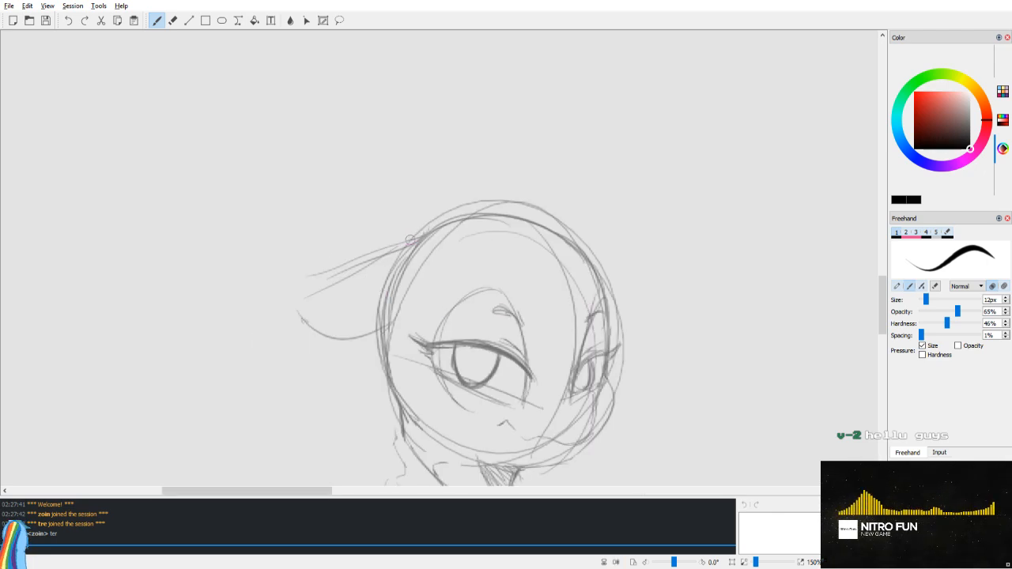
pyautogui.moveTo(425, 221)
pyautogui.mouseDown()
pyautogui.moveTo(284, 294)
pyautogui.moveTo(376, 330)
pyautogui.mouseUp()
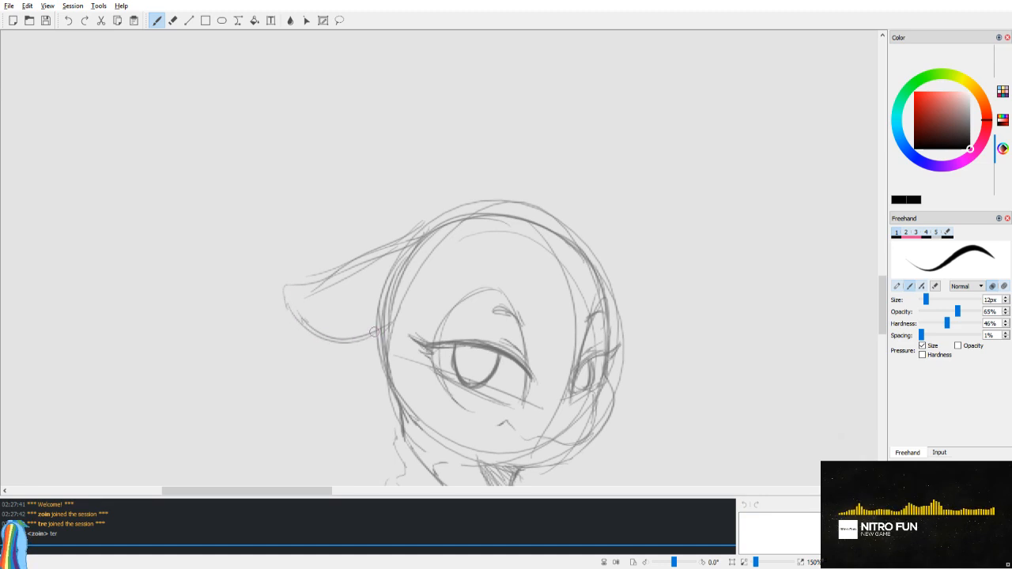
# Step: Add curved arcs across the forehead from the base of the ear down toward the far eye
pyautogui.press('v')
pyautogui.press('v')
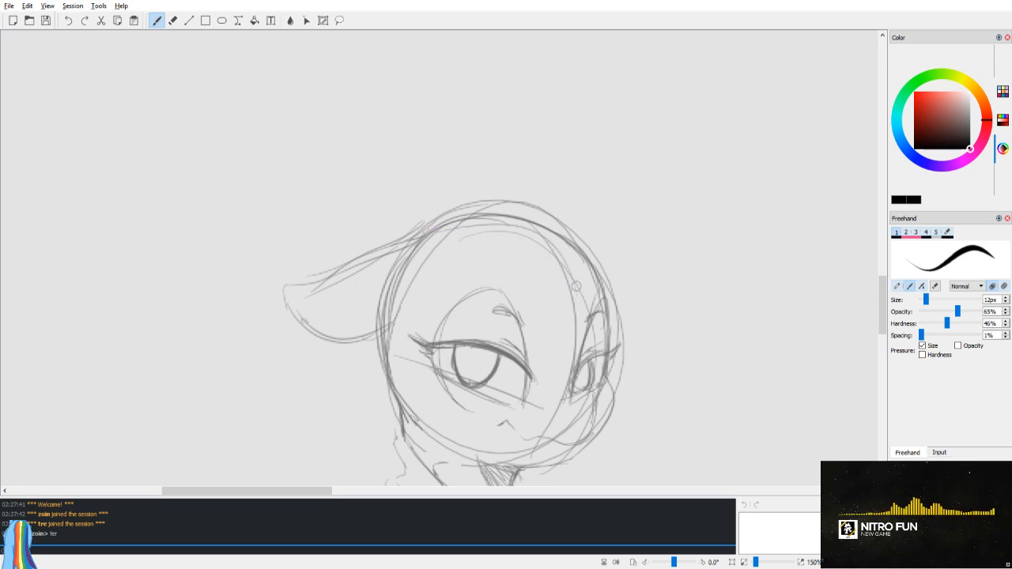
pyautogui.moveTo(500, 239); pyautogui.dragTo(572, 306)
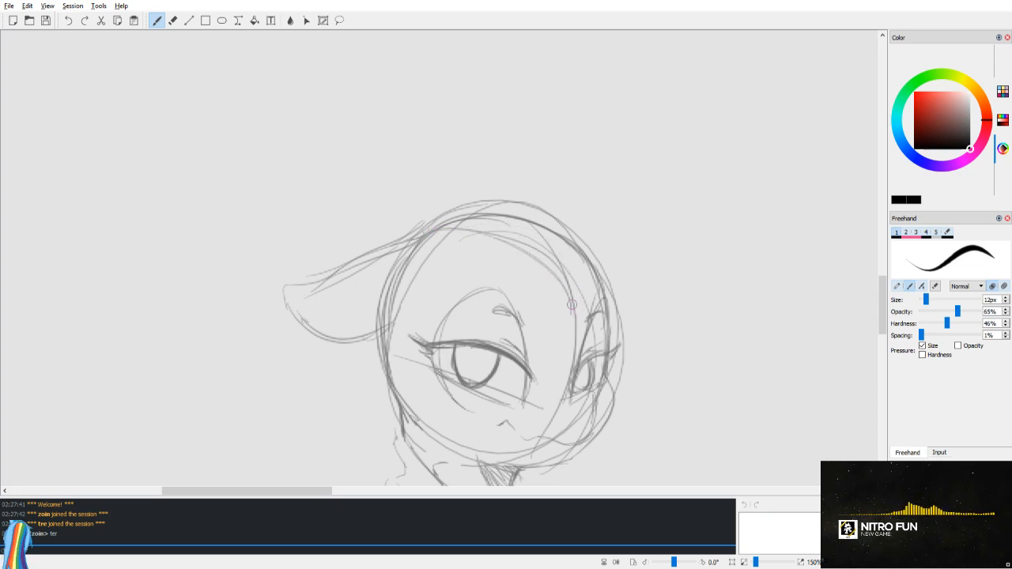
# Step: Try a long hair strand curving down from under the ear past the neck, checking it in mirrored view
pyautogui.scroll(-3, 445, 223)
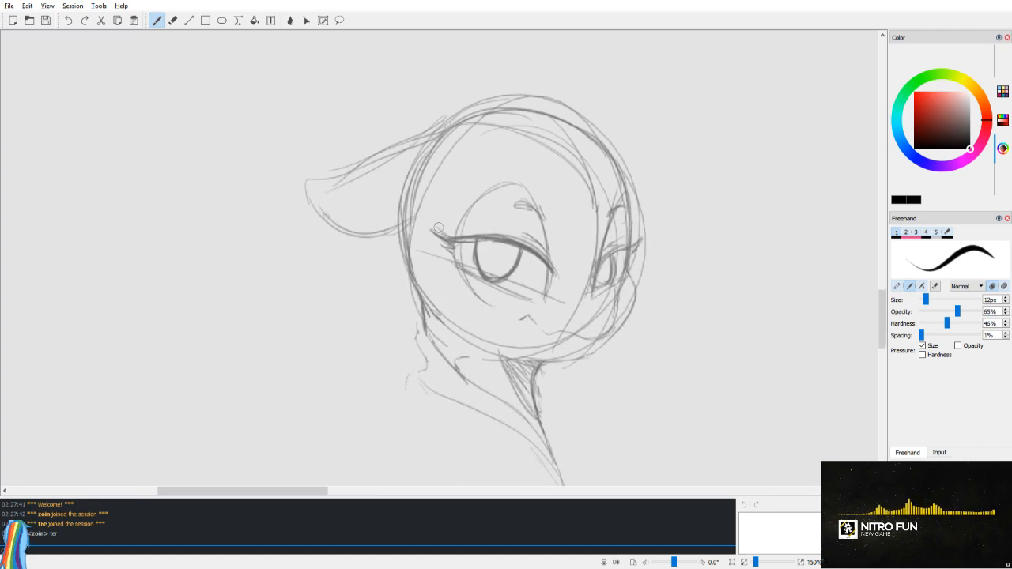
pyautogui.moveTo(380, 237)
pyautogui.mouseDown()
pyautogui.moveTo(347, 335)
pyautogui.moveTo(400, 479)
pyautogui.mouseUp()
pyautogui.hotkey('ctrl', 'z')
pyautogui.moveTo(368, 246); pyautogui.dragTo(350, 468)
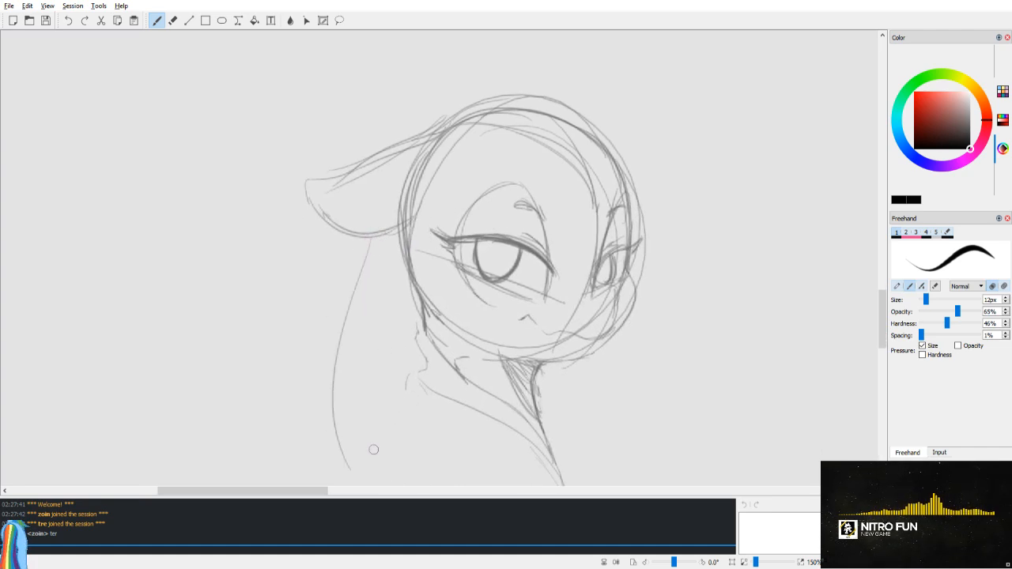
pyautogui.scroll(2, 637, 272)
pyautogui.scroll(-4, 646, 255)
pyautogui.press('v')
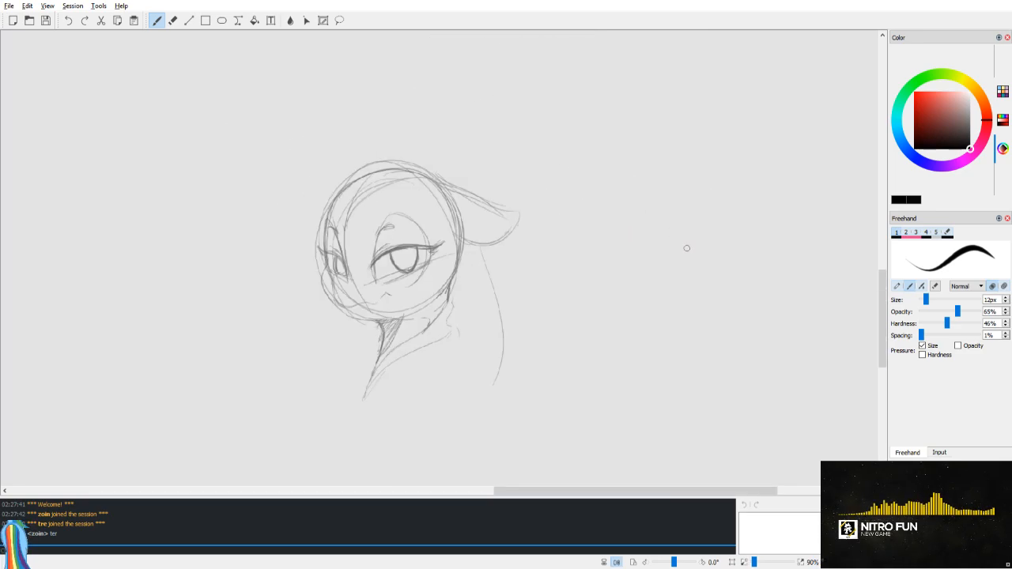
pyautogui.press('v')
# Step: Sketch wavy hair curls hanging from under the ear behind the neck, with smaller rounded locks over the near cheek
pyautogui.moveTo(387, 247)
pyautogui.mouseDown()
pyautogui.moveTo(351, 296)
pyautogui.moveTo(356, 342)
pyautogui.moveTo(402, 289)
pyautogui.moveTo(384, 328)
pyautogui.mouseUp()
pyautogui.hotkey('ctrl', 'z')
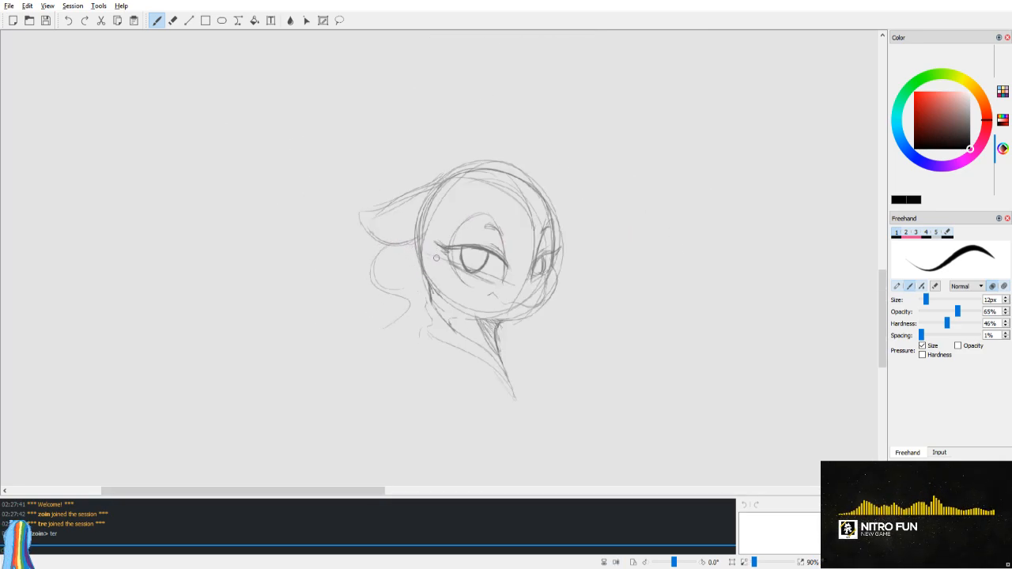
pyautogui.moveTo(459, 286); pyautogui.dragTo(392, 371)
pyautogui.hotkey('ctrl', 'z')
pyautogui.moveTo(392, 299); pyautogui.dragTo(410, 363)
pyautogui.moveTo(382, 329); pyautogui.dragTo(405, 366)
# Step: Sketch a fluffy, scalloped hair tuft in front of the neck below the muzzle
pyautogui.moveTo(529, 315); pyautogui.dragTo(540, 356)
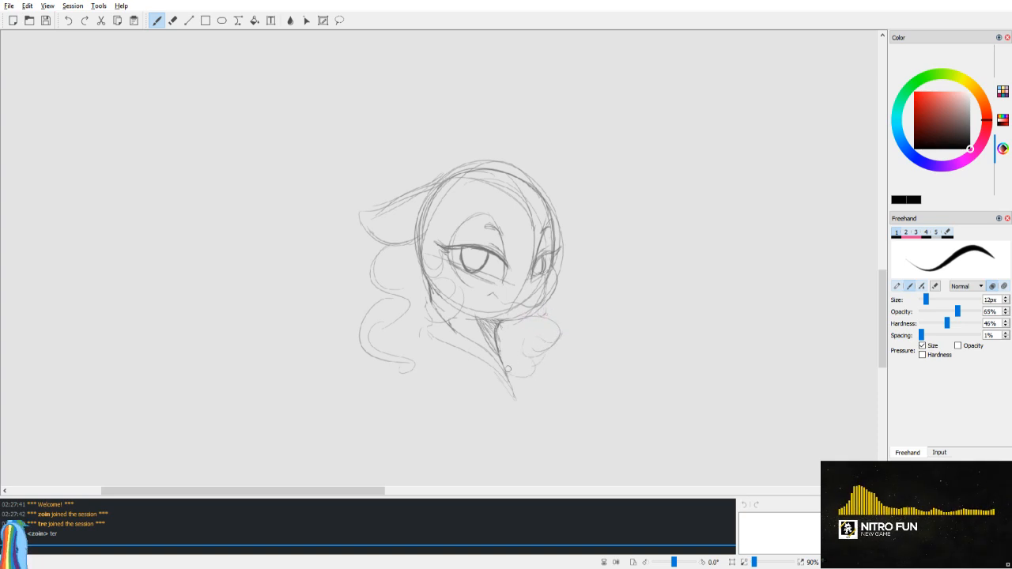
pyautogui.moveTo(547, 277); pyautogui.dragTo(560, 355)
pyautogui.press('v')
# Step: Rough in a hat outline rising from the ear tip, with rounded loops above the crown of the head
pyautogui.moveTo(523, 270); pyautogui.dragTo(529, 287)
pyautogui.press('v')
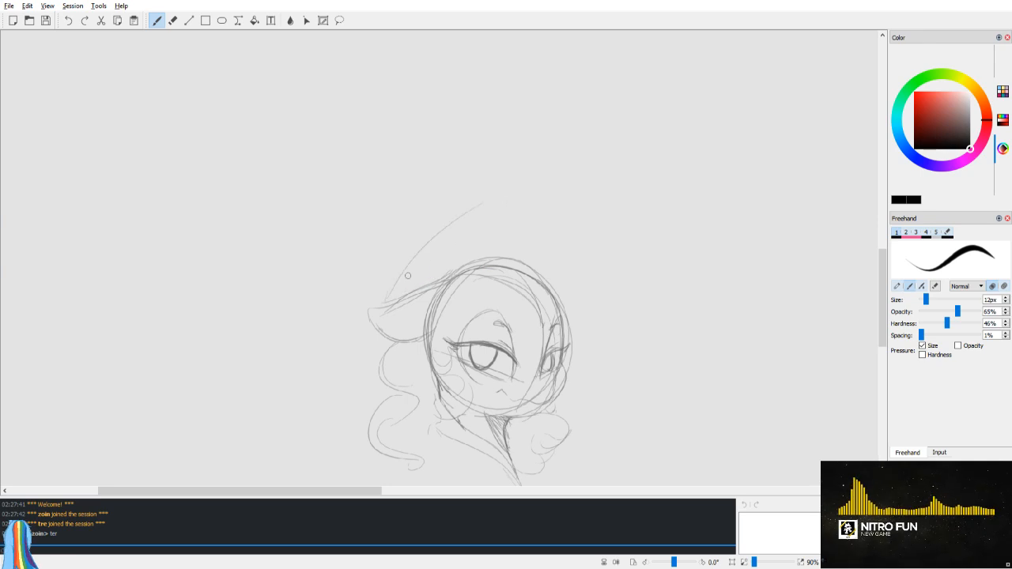
pyautogui.moveTo(416, 259); pyautogui.dragTo(462, 222)
pyautogui.moveTo(536, 213); pyautogui.dragTo(476, 242)
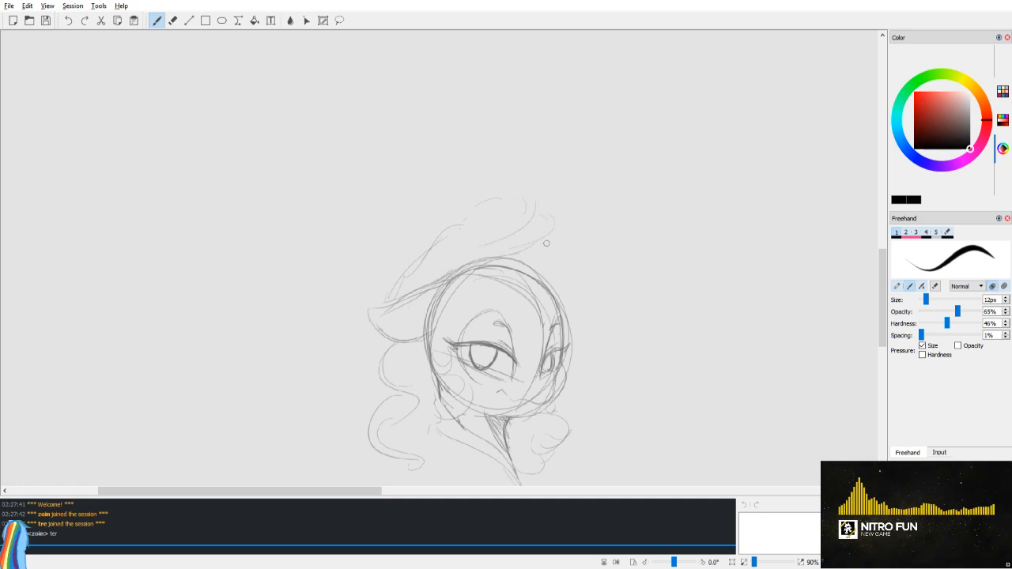
# Step: Erase most of the rough loops above the head, leaving the lower outline strokes near the ear and skull
pyautogui.press('v')
pyautogui.press('e')
pyautogui.press('d')
pyautogui.moveTo(400, 168)
pyautogui.mouseDown()
pyautogui.moveTo(299, 226)
pyautogui.moveTo(490, 170)
pyautogui.moveTo(378, 141)
pyautogui.mouseUp()
pyautogui.press('Delete')
pyautogui.press('b')
pyautogui.press('v')
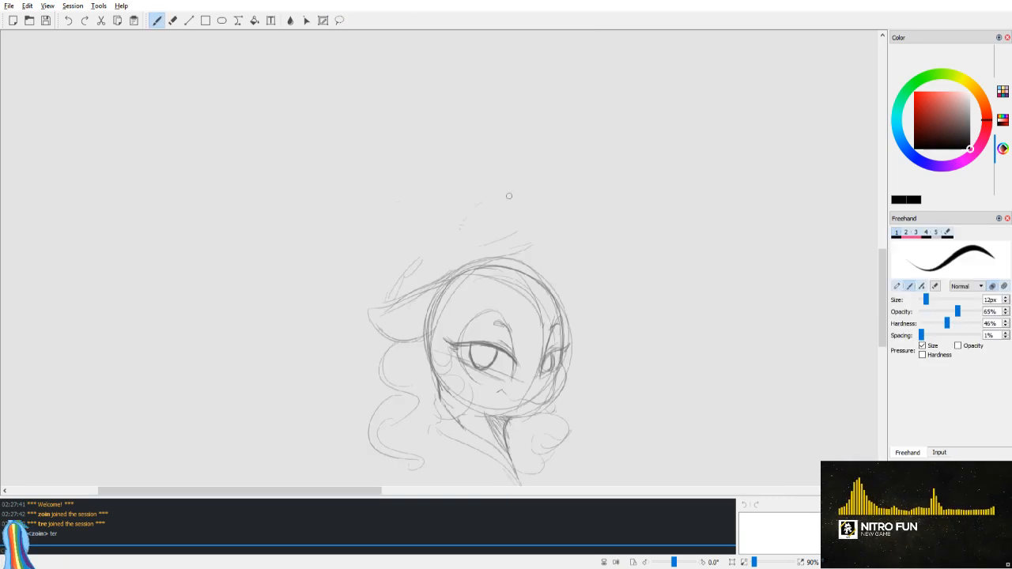
# Step: Redraw the hat's wavy lower edge and rounded crown, with a small round pompom at its drooping end
pyautogui.moveTo(420, 263); pyautogui.dragTo(490, 240)
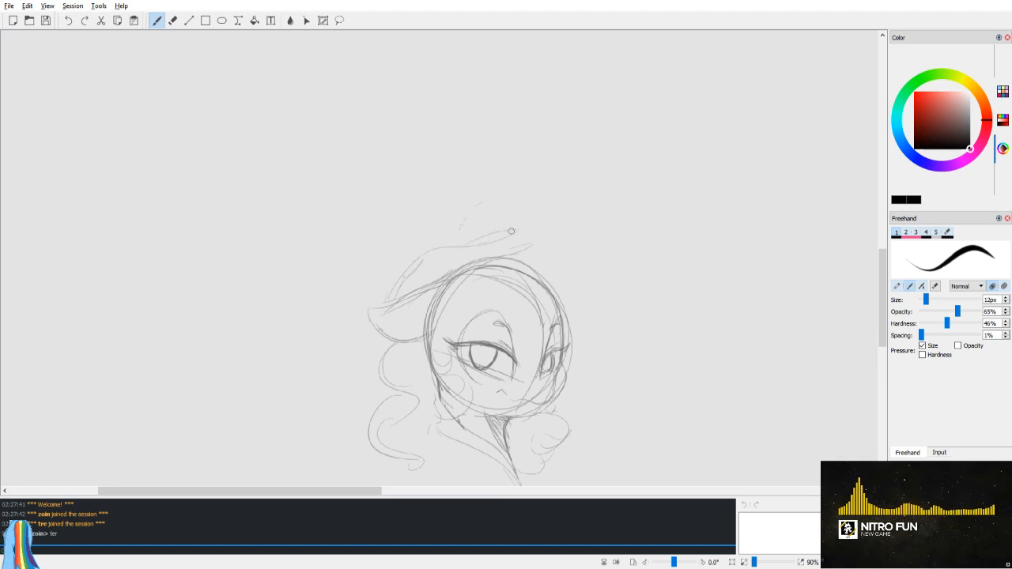
pyautogui.press('v')
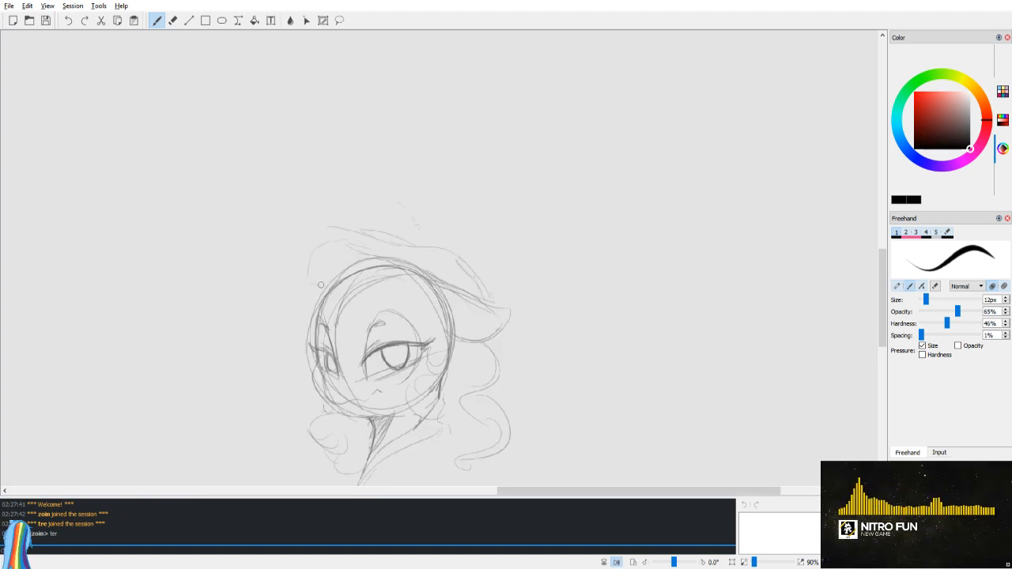
pyautogui.press('v')
pyautogui.moveTo(476, 200); pyautogui.dragTo(489, 210)
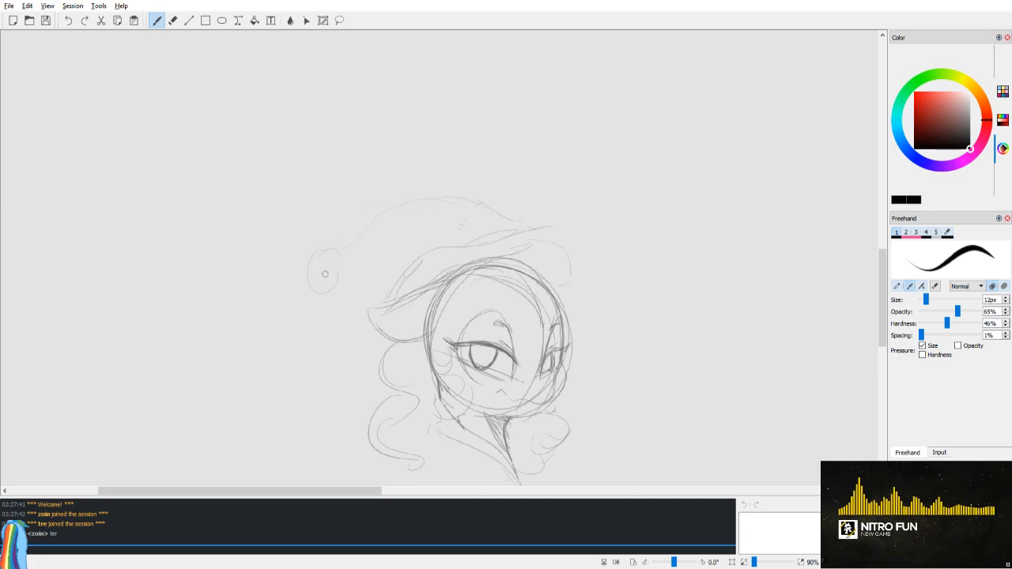
# Step: Add rounded loops around the pompom to join it to the hat, comparing the shape in mirrored view
pyautogui.moveTo(402, 281)
pyautogui.mouseDown()
pyautogui.moveTo(363, 291)
pyautogui.moveTo(416, 282)
pyautogui.mouseUp()
pyautogui.press('v')
pyautogui.hotkey('ctrl', 'z')
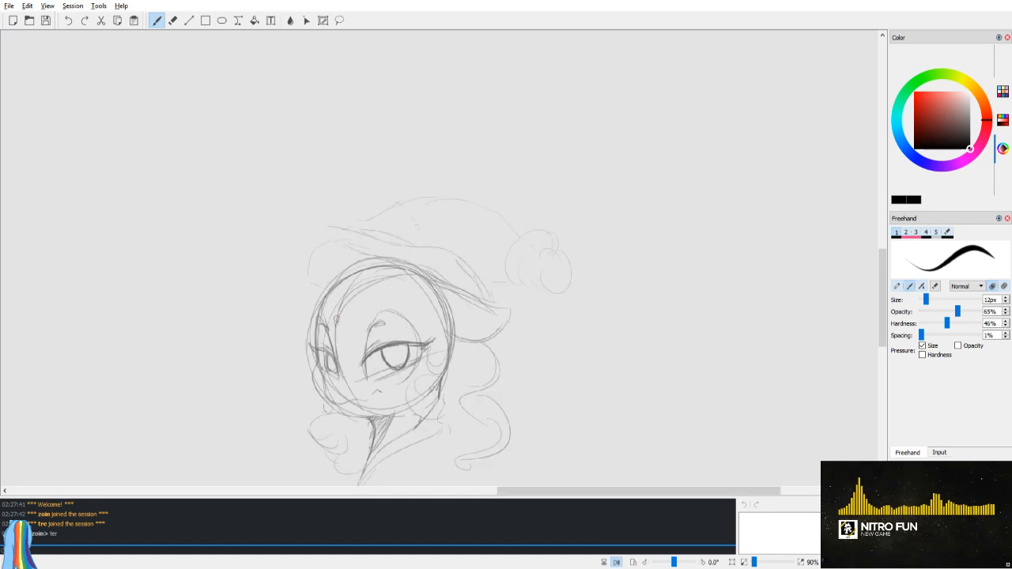
# Step: Sketch a large looping lock of hair on the far side of the face, ending in a spiral curl
pyautogui.moveTo(333, 323)
pyautogui.mouseDown()
pyautogui.moveTo(268, 366)
pyautogui.moveTo(304, 418)
pyautogui.moveTo(258, 385)
pyautogui.moveTo(300, 417)
pyautogui.mouseUp()
pyautogui.moveTo(230, 324); pyautogui.dragTo(306, 285)
pyautogui.press('v')
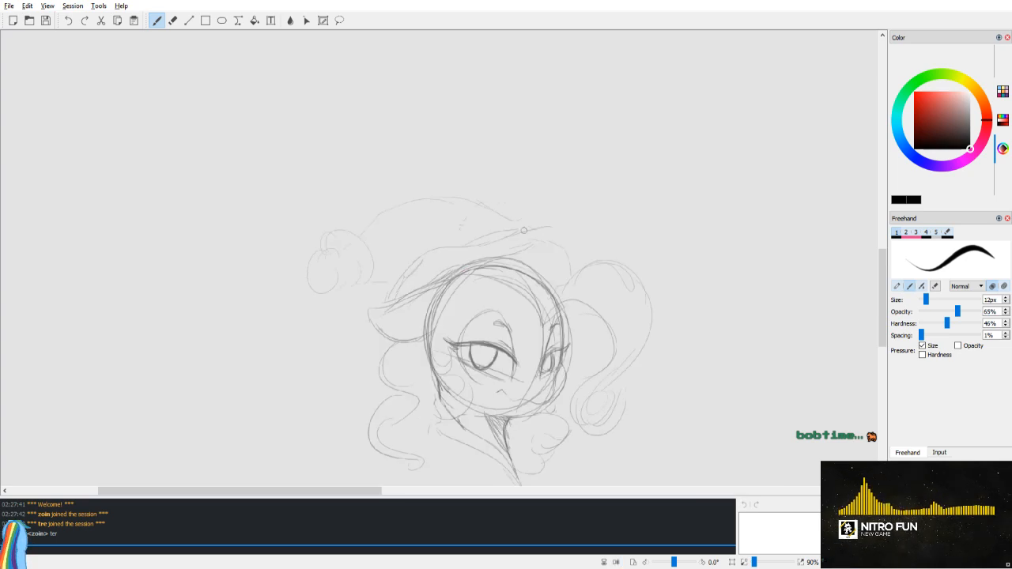
# Step: Sketch a rounded hair tuft above the forehead at the hat's front edge, checking it in mirrored view
pyautogui.moveTo(540, 240); pyautogui.dragTo(581, 269)
pyautogui.hotkey('ctrl', 'z')
pyautogui.moveTo(513, 254); pyautogui.dragTo(583, 264)
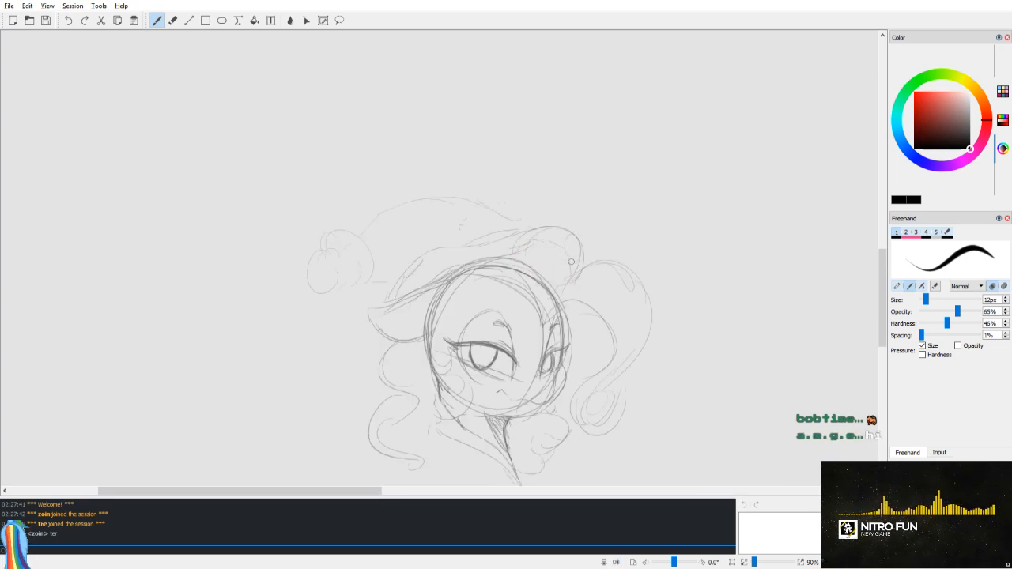
pyautogui.press('v')
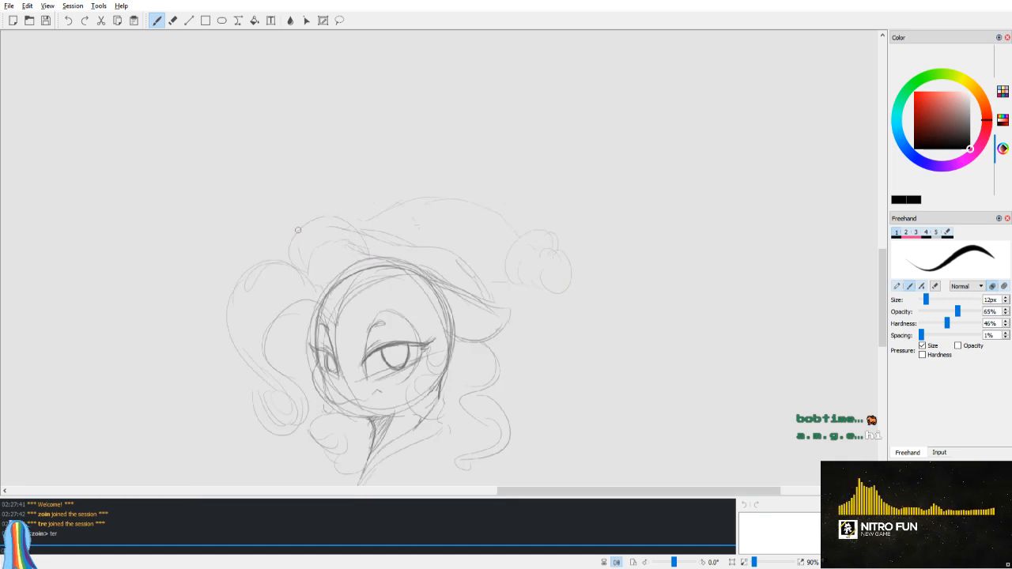
pyautogui.press('v')
pyautogui.press('v')
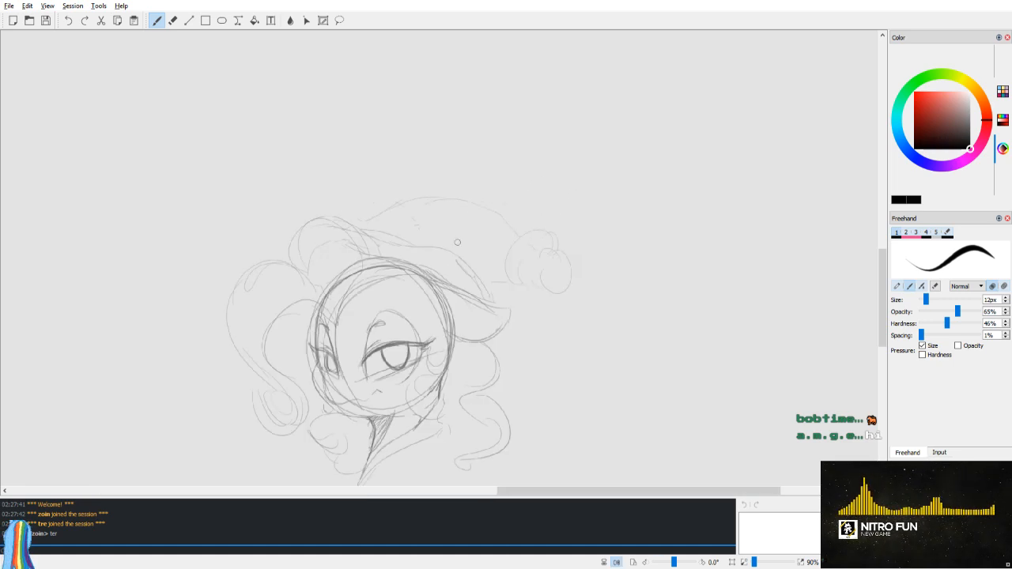
# Step: Erase part of the head's rear contour beside the near cheek curls, checking the gap in mirrored view
pyautogui.moveTo(437, 346); pyautogui.dragTo(430, 317)
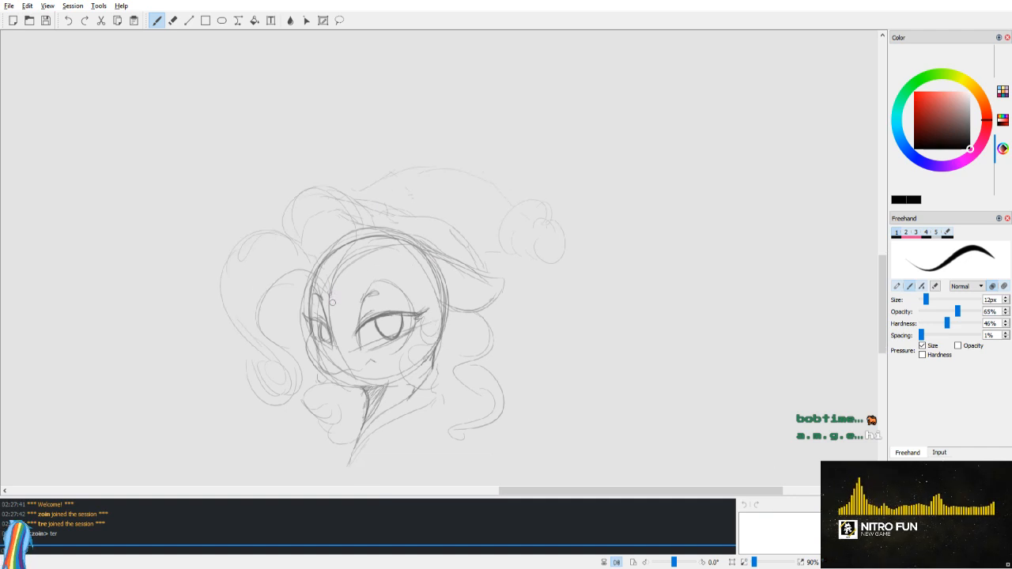
pyautogui.press('v')
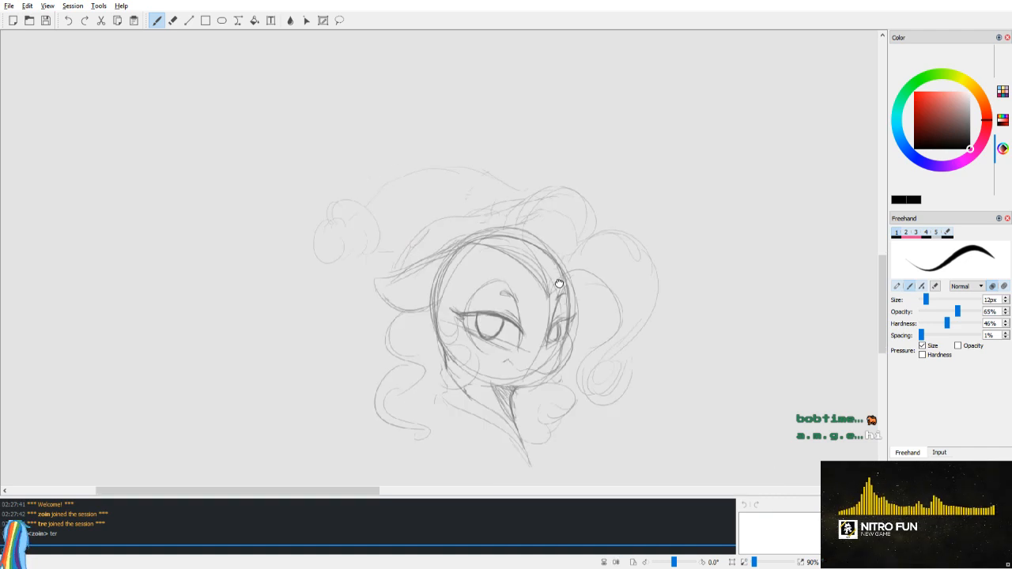
pyautogui.moveTo(481, 263); pyautogui.dragTo(468, 237)
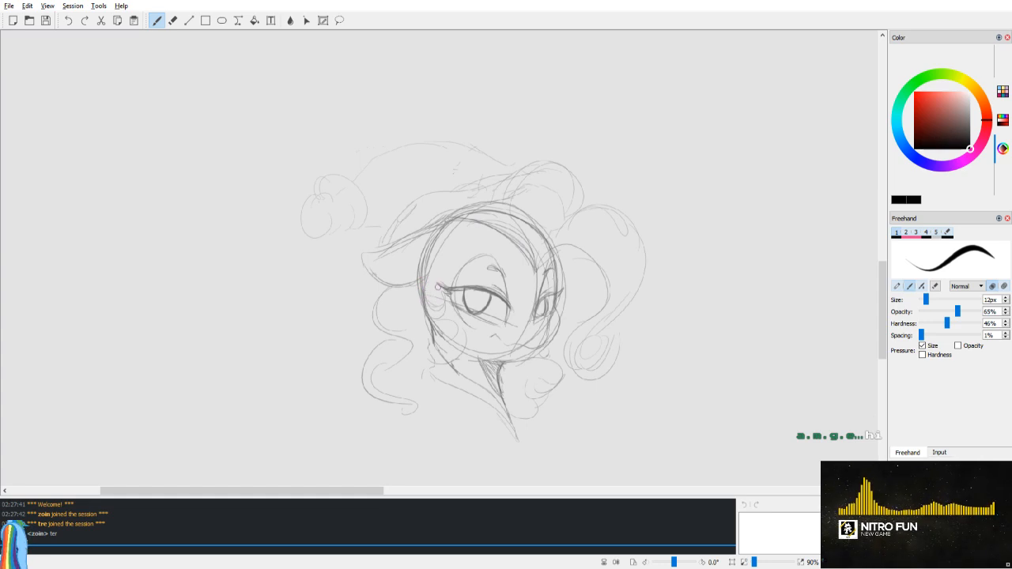
pyautogui.press('e')
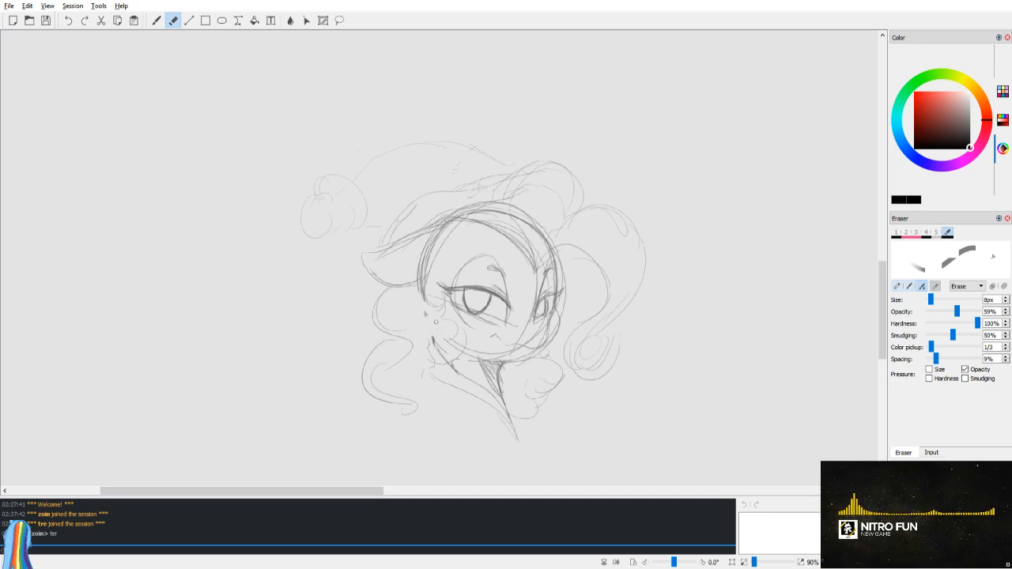
pyautogui.hotkey('ctrl', 'z')
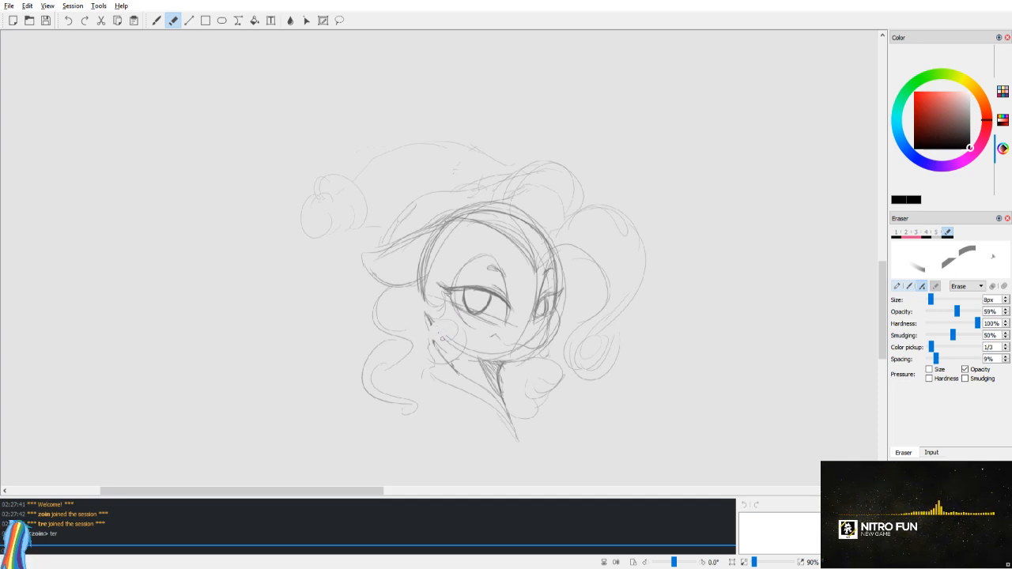
pyautogui.press('v')
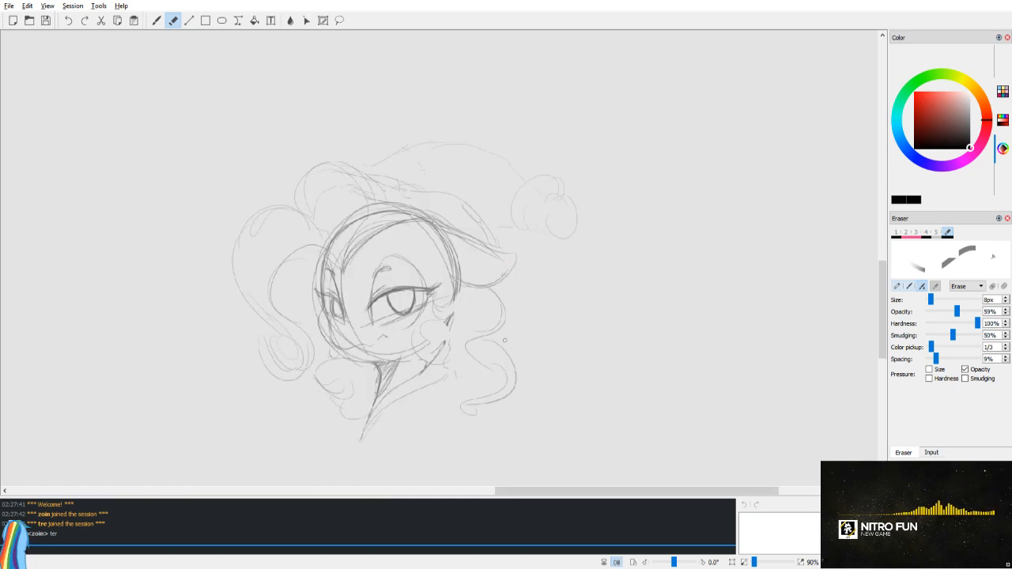
# Step: Sketch a fluffy scalloped collar along both sides of the neck, comparing it in mirrored and normal view
pyautogui.press('b')
pyautogui.press('v')
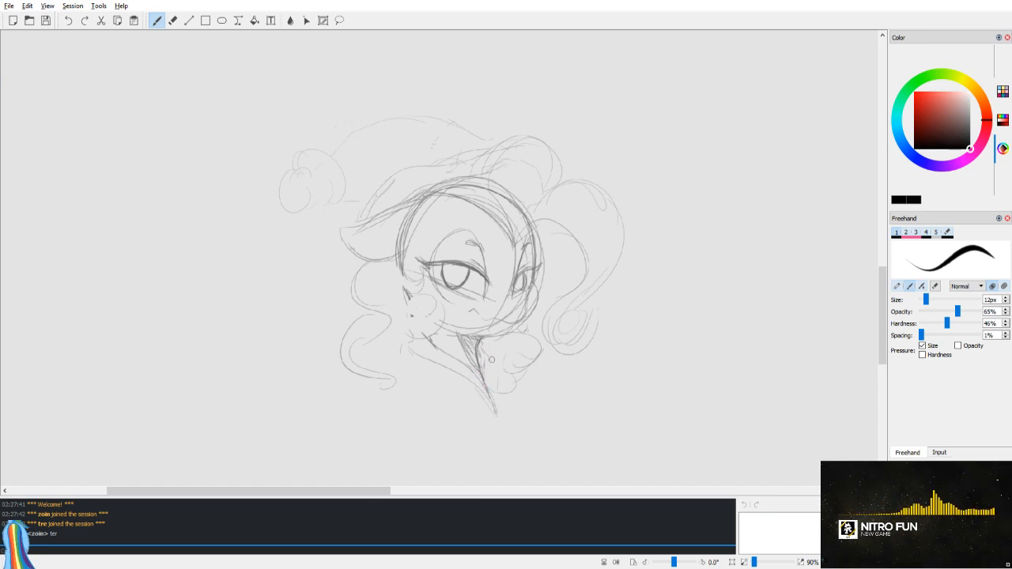
pyautogui.press('v')
pyautogui.moveTo(440, 381); pyautogui.dragTo(441, 385)
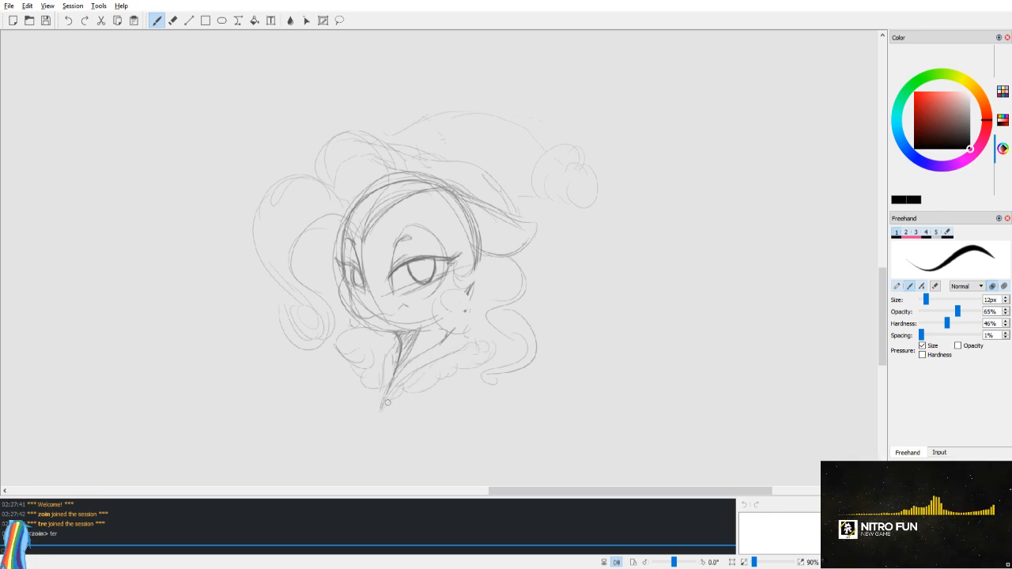
pyautogui.press('v')
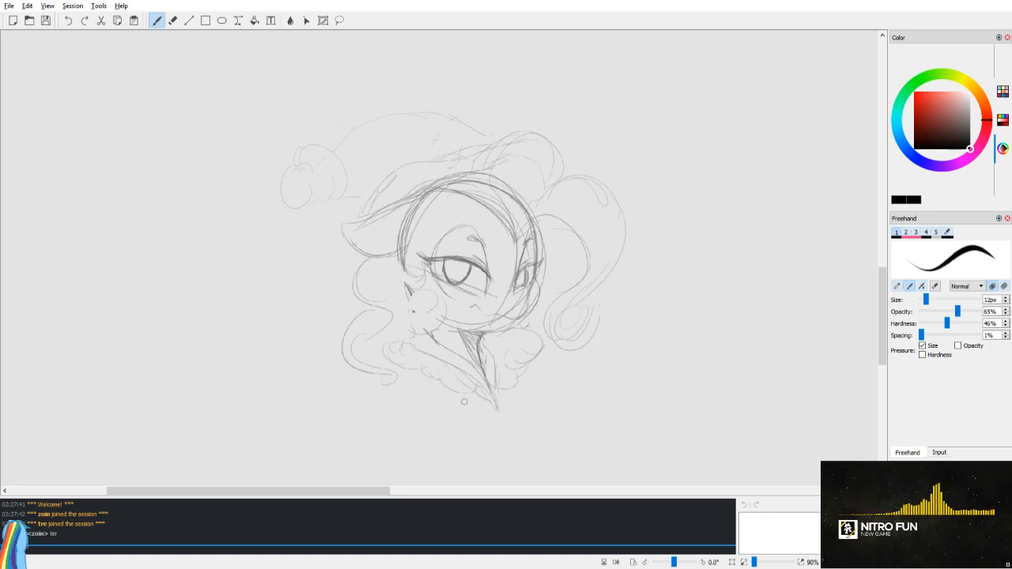
# Step: Touch up the sketch with the eraser and check the whole head in a zoomed-out mirrored view
pyautogui.scroll(3, 547, 355)
pyautogui.press('e')
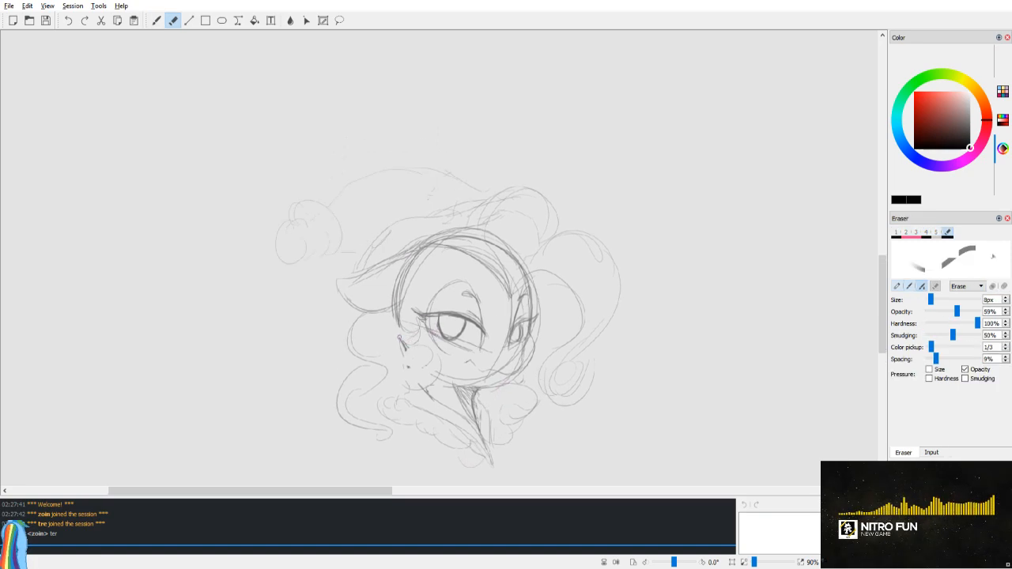
pyautogui.press('v')
pyautogui.press('b')
pyautogui.scroll(5, 439, 274)
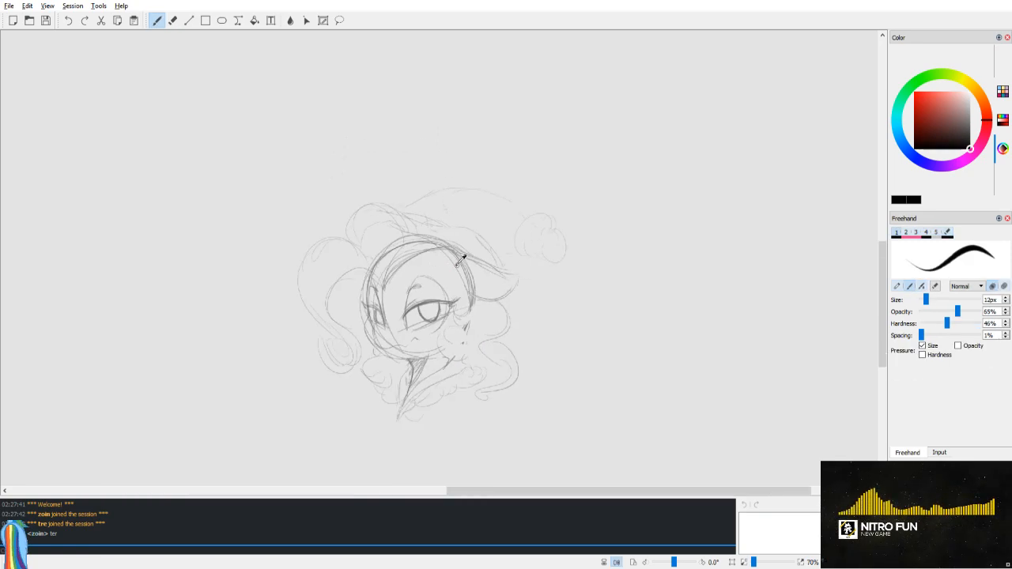
# Step: Thicken the near eye's upper lash line and draw its pointed wing at the outer corner
pyautogui.moveTo(464, 288)
pyautogui.mouseDown()
pyautogui.moveTo(537, 224)
pyautogui.moveTo(527, 259)
pyautogui.moveTo(478, 276)
pyautogui.moveTo(616, 231)
pyautogui.moveTo(455, 297)
pyautogui.moveTo(655, 234)
pyautogui.mouseUp()
pyautogui.moveTo(553, 241); pyautogui.dragTo(684, 207)
pyautogui.moveTo(581, 233); pyautogui.dragTo(687, 209)
pyautogui.hotkey('ctrl', 'z')
pyautogui.moveTo(624, 229)
pyautogui.mouseDown()
pyautogui.moveTo(697, 209)
pyautogui.moveTo(689, 212)
pyautogui.mouseUp()
pyautogui.moveTo(653, 226); pyautogui.dragTo(700, 206)
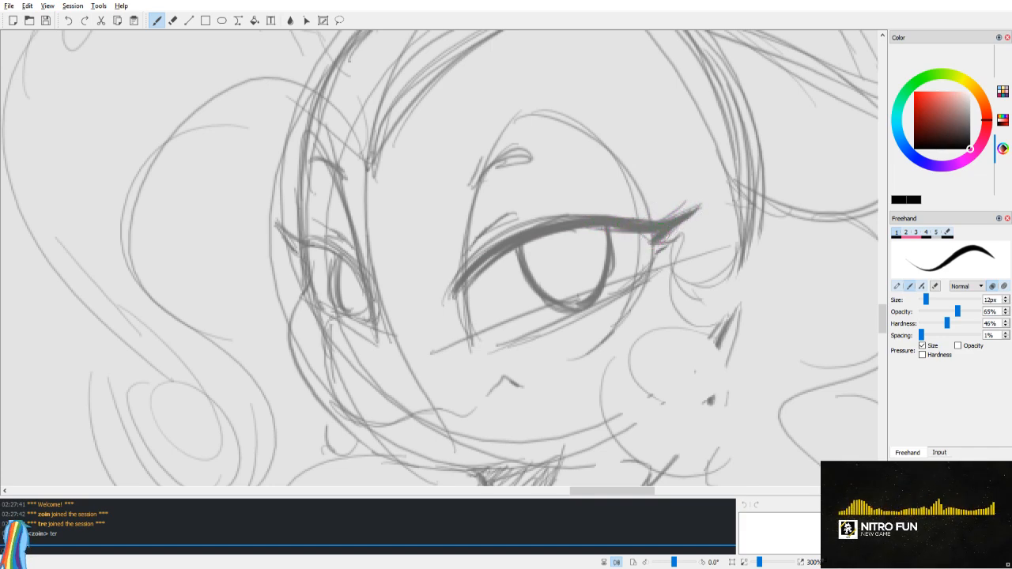
# Step: Darken the near eye's lower lid from the outer corner inward, replacing unwanted strokes, and check it in mirrored view
pyautogui.moveTo(654, 242)
pyautogui.mouseDown()
pyautogui.moveTo(625, 233)
pyautogui.moveTo(647, 247)
pyautogui.moveTo(642, 231)
pyautogui.moveTo(643, 242)
pyautogui.moveTo(652, 229)
pyautogui.moveTo(646, 269)
pyautogui.moveTo(550, 330)
pyautogui.moveTo(507, 343)
pyautogui.moveTo(635, 290)
pyautogui.mouseUp()
pyautogui.hotkey('ctrl', 'z')
pyautogui.hotkey('ctrl', 'z')
pyautogui.moveTo(508, 344); pyautogui.dragTo(641, 282)
pyautogui.hotkey('ctrl', 'z')
pyautogui.moveTo(548, 335); pyautogui.dragTo(533, 342)
pyautogui.press('v')
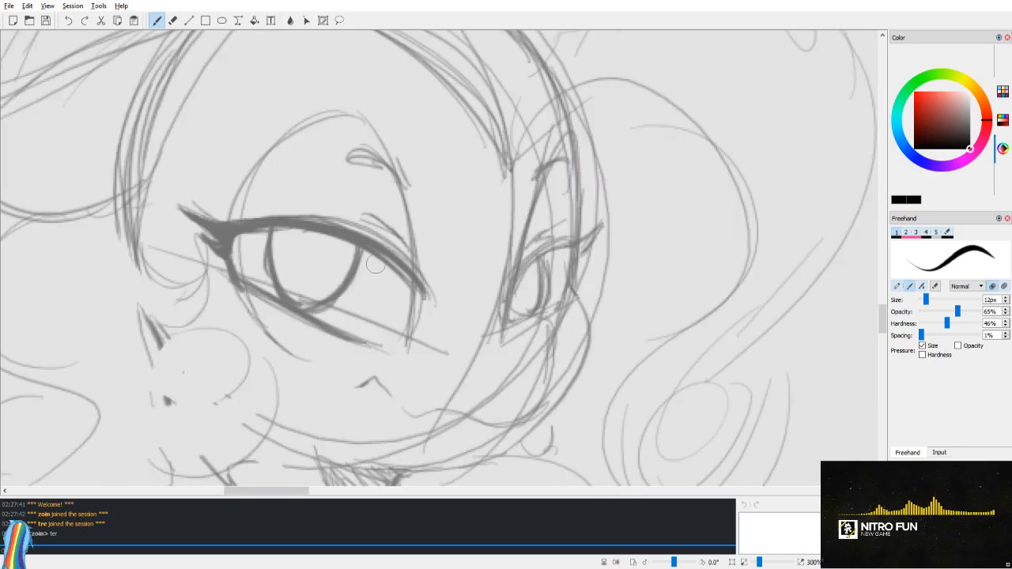
# Step: Darken the near eye's inner crease and brow, comparing normal and mirrored views
pyautogui.press('v')
pyautogui.moveTo(462, 267)
pyautogui.mouseDown()
pyautogui.moveTo(516, 215)
pyautogui.moveTo(465, 256)
pyautogui.mouseUp()
pyautogui.moveTo(471, 193)
pyautogui.mouseDown()
pyautogui.moveTo(479, 174)
pyautogui.moveTo(528, 158)
pyautogui.mouseUp()
pyautogui.press('v')
pyautogui.press('v')
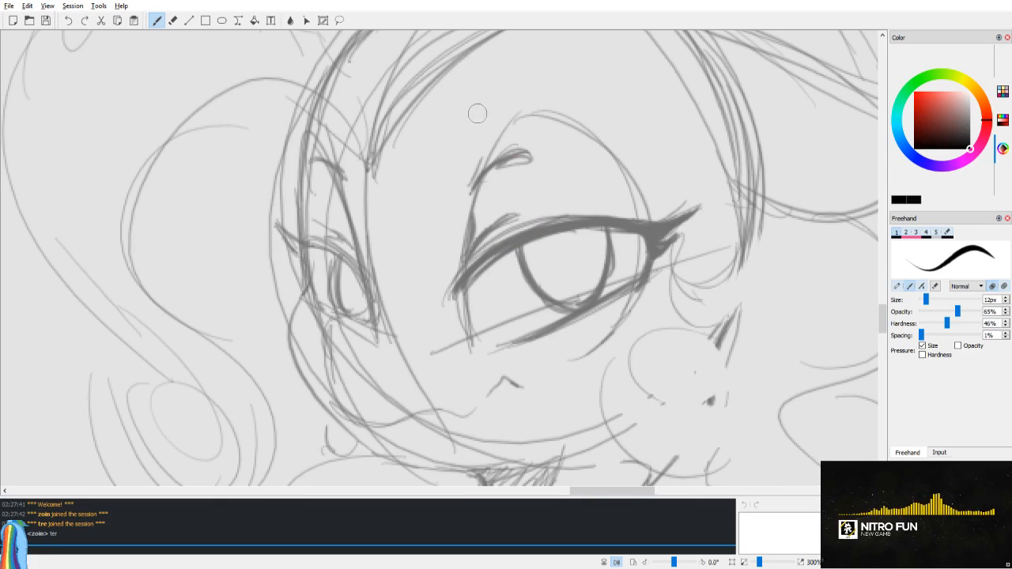
# Step: Erase stray guideline marks below the near eye's inner corner and thicken the iris outline
pyautogui.press('e')
pyautogui.press('b')
pyautogui.moveTo(462, 291); pyautogui.dragTo(452, 305)
pyautogui.moveTo(521, 250)
pyautogui.mouseDown()
pyautogui.moveTo(533, 291)
pyautogui.moveTo(523, 253)
pyautogui.moveTo(583, 308)
pyautogui.mouseUp()
pyautogui.moveTo(610, 231); pyautogui.dragTo(589, 296)
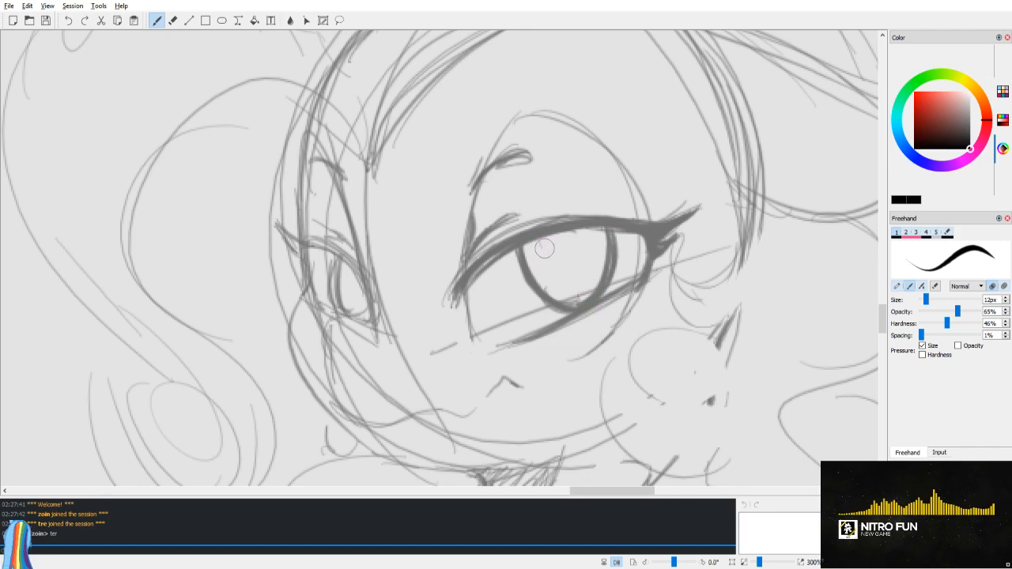
# Step: Draw a curved pupil and two oval highlight outlines in the near eye's iris, checking them in mirrored view
pyautogui.moveTo(538, 242); pyautogui.dragTo(582, 272)
pyautogui.press('v')
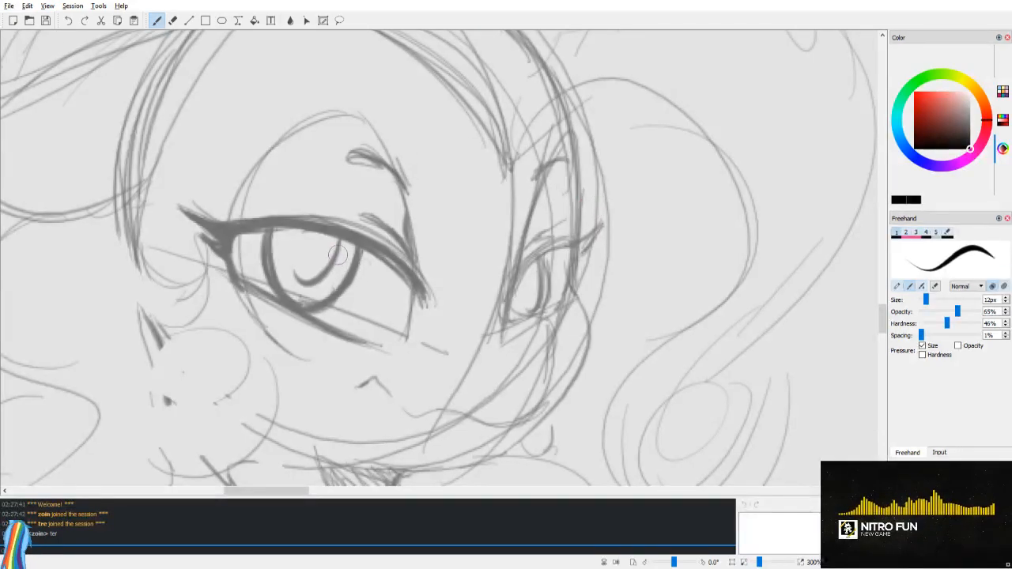
pyautogui.moveTo(327, 245)
pyautogui.mouseDown()
pyautogui.moveTo(342, 245)
pyautogui.moveTo(340, 261)
pyautogui.moveTo(347, 246)
pyautogui.mouseUp()
pyautogui.press('v')
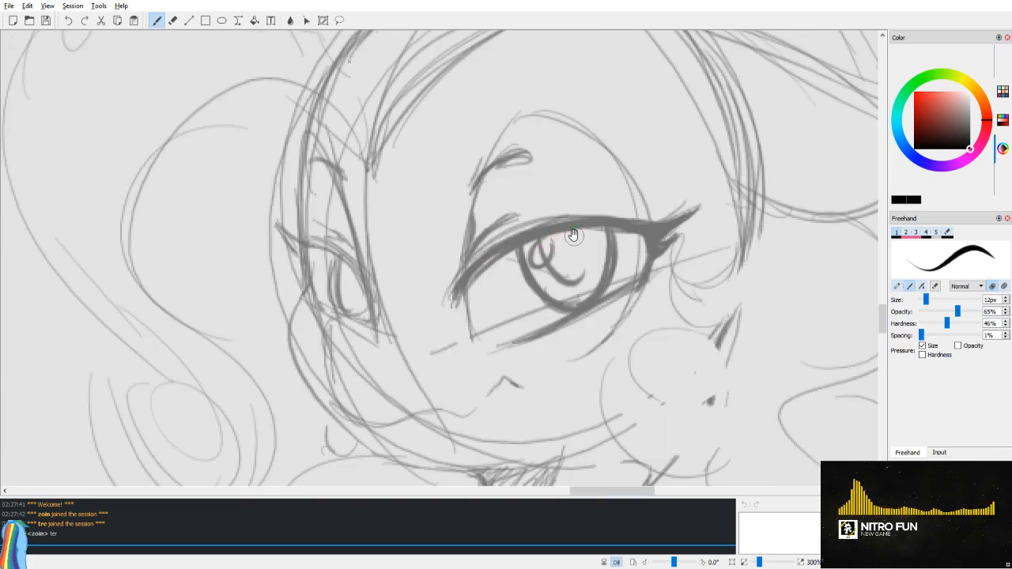
pyautogui.moveTo(574, 235); pyautogui.dragTo(580, 264)
pyautogui.press('v')
pyautogui.press('v')
pyautogui.moveTo(590, 289)
pyautogui.mouseDown()
pyautogui.moveTo(580, 300)
pyautogui.moveTo(593, 295)
pyautogui.mouseUp()
pyautogui.press('v')
pyautogui.press('v')
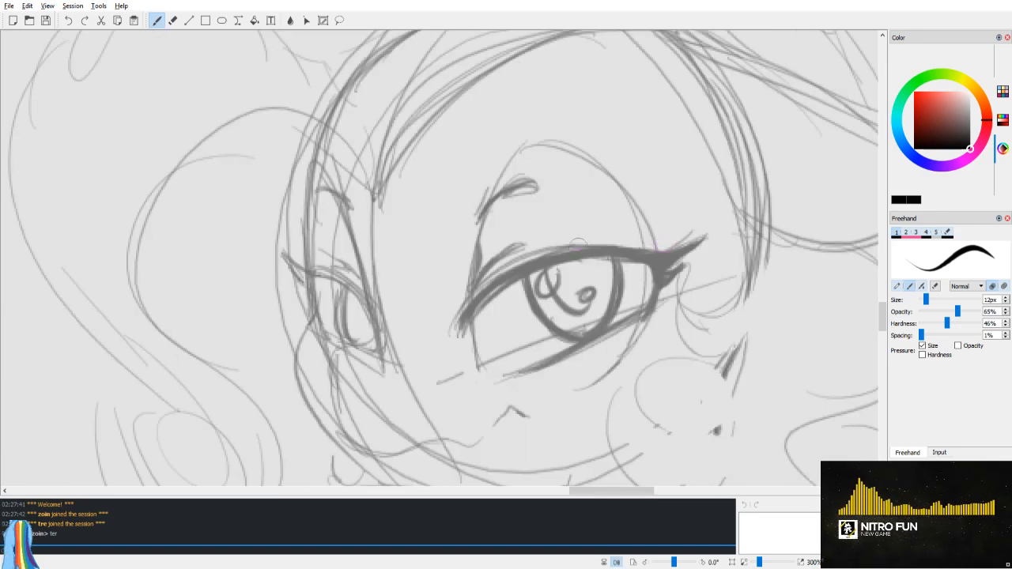
# Step: Shade the upper iris and pupil of the near eye with vertical hatching around the highlights
pyautogui.moveTo(559, 265)
pyautogui.mouseDown()
pyautogui.moveTo(556, 303)
pyautogui.moveTo(570, 304)
pyautogui.mouseUp()
pyautogui.moveTo(573, 266)
pyautogui.mouseDown()
pyautogui.moveTo(576, 314)
pyautogui.moveTo(586, 286)
pyautogui.moveTo(579, 294)
pyautogui.mouseUp()
pyautogui.moveTo(573, 261); pyautogui.dragTo(574, 301)
pyautogui.moveTo(575, 263)
pyautogui.mouseDown()
pyautogui.moveTo(572, 295)
pyautogui.moveTo(564, 294)
pyautogui.mouseUp()
pyautogui.moveTo(566, 266); pyautogui.dragTo(565, 301)
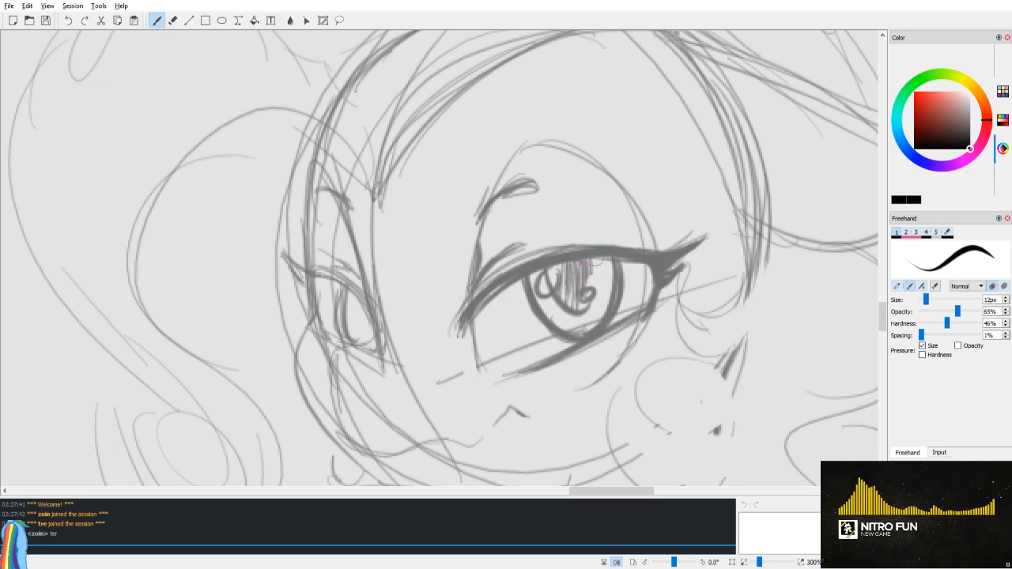
pyautogui.moveTo(599, 264)
pyautogui.mouseDown()
pyautogui.moveTo(609, 283)
pyautogui.moveTo(591, 284)
pyautogui.mouseUp()
pyautogui.moveTo(533, 273); pyautogui.dragTo(536, 282)
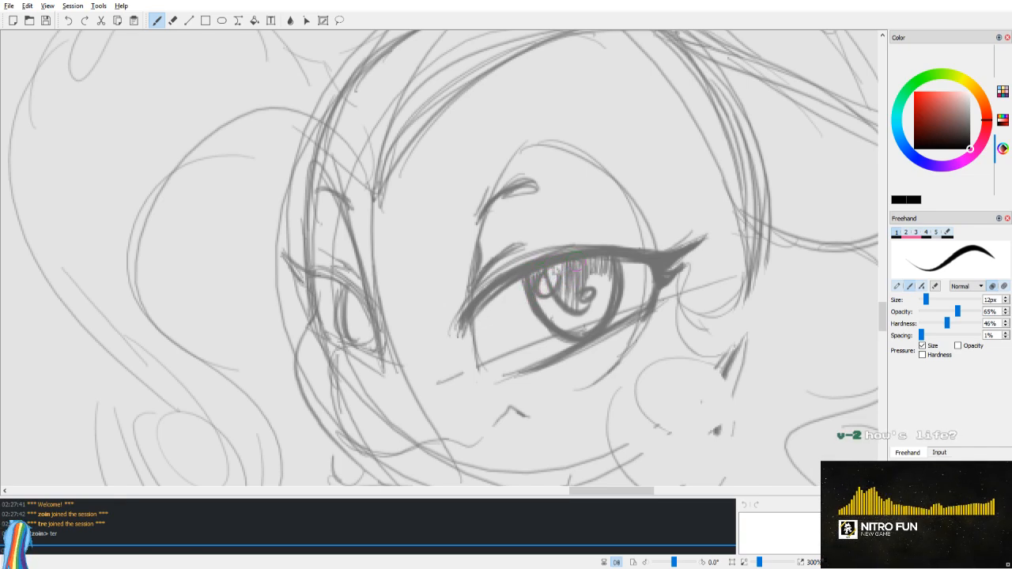
pyautogui.moveTo(592, 266)
pyautogui.mouseDown()
pyautogui.moveTo(595, 286)
pyautogui.moveTo(606, 283)
pyautogui.moveTo(558, 320)
pyautogui.mouseUp()
pyautogui.moveTo(597, 283); pyautogui.dragTo(603, 307)
# Step: Fill the near eye's two highlights with white, comparing mirrored and normal views
pyautogui.press('v')
pyautogui.moveTo(456, 293); pyautogui.dragTo(475, 338)
pyautogui.moveTo(354, 297); pyautogui.dragTo(352, 312)
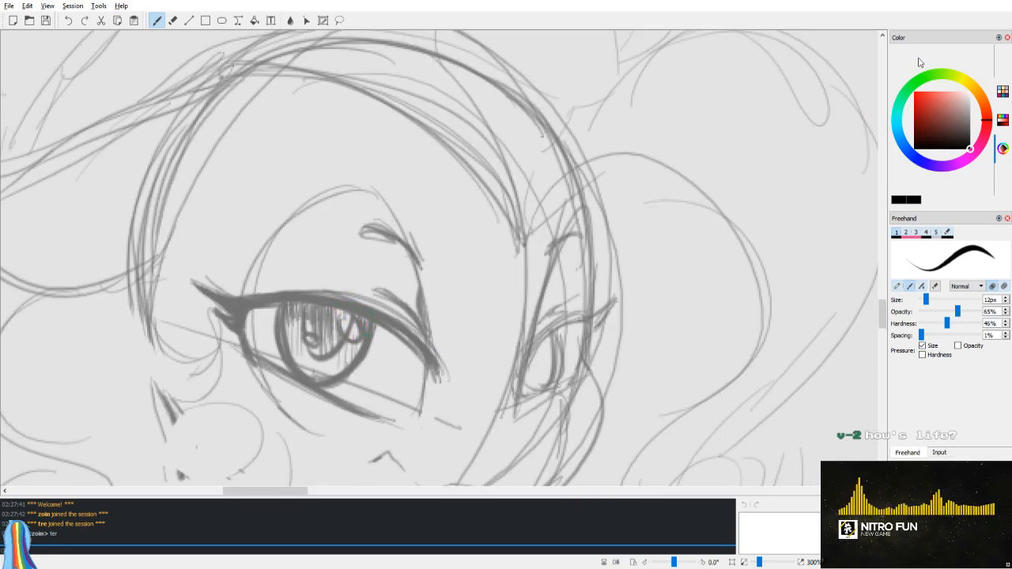
pyautogui.moveTo(963, 107); pyautogui.dragTo(972, 89)
pyautogui.moveTo(346, 319)
pyautogui.mouseDown()
pyautogui.moveTo(347, 335)
pyautogui.moveTo(355, 320)
pyautogui.moveTo(350, 335)
pyautogui.mouseUp()
pyautogui.press('v')
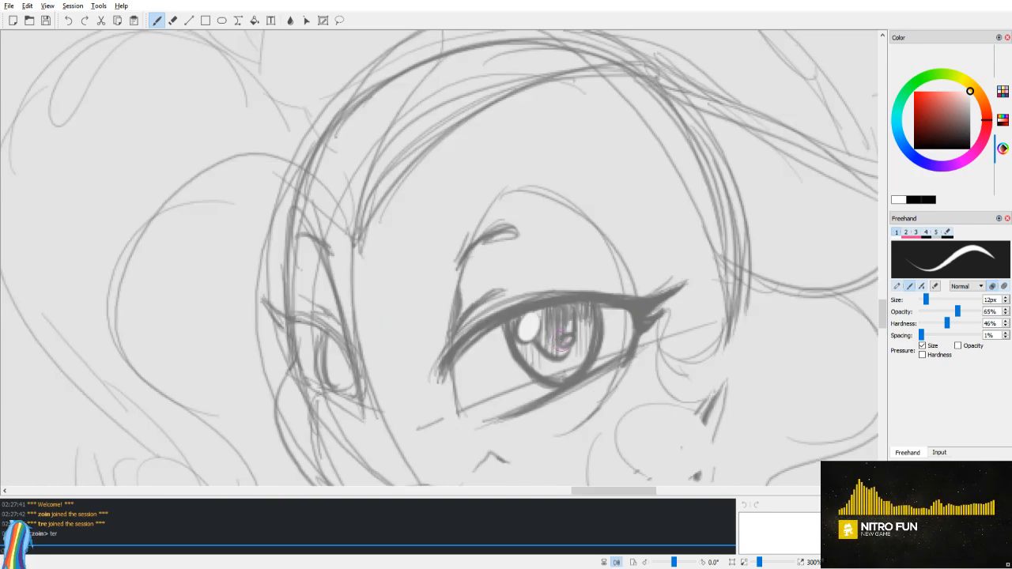
pyautogui.press('v')
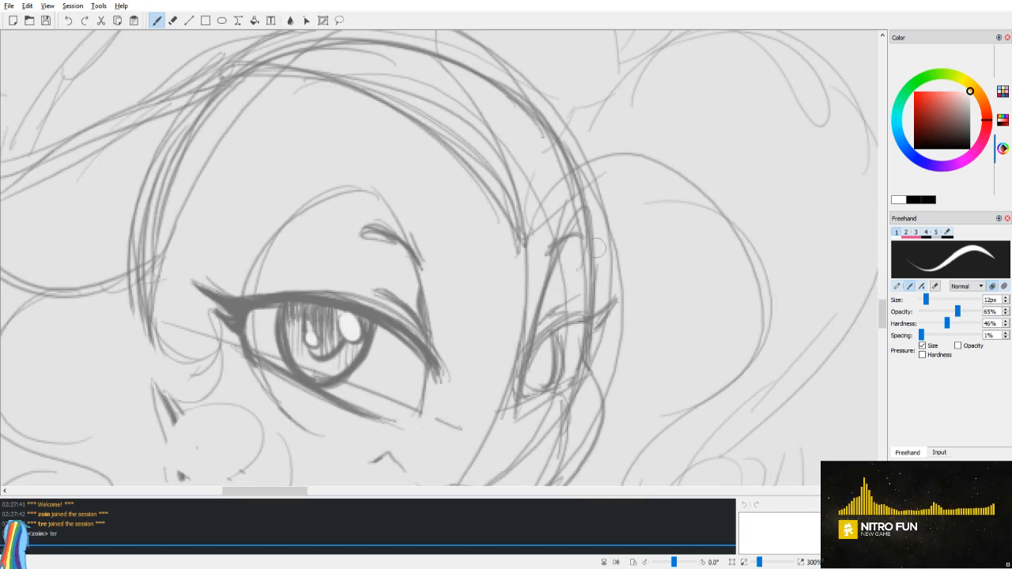
# Step: Restore black as the drawing colour and erase the stray guidelines around the near eye's lower lid
pyautogui.moveTo(939, 136); pyautogui.dragTo(1002, 188)
pyautogui.press('v')
pyautogui.moveTo(420, 332); pyautogui.dragTo(431, 237)
pyautogui.moveTo(456, 278)
pyautogui.mouseDown()
pyautogui.moveTo(453, 291)
pyautogui.moveTo(489, 238)
pyautogui.mouseUp()
pyautogui.press('e')
pyautogui.moveTo(466, 272)
pyautogui.mouseDown()
pyautogui.moveTo(463, 292)
pyautogui.moveTo(485, 307)
pyautogui.mouseUp()
pyautogui.press('v')
pyautogui.press('v')
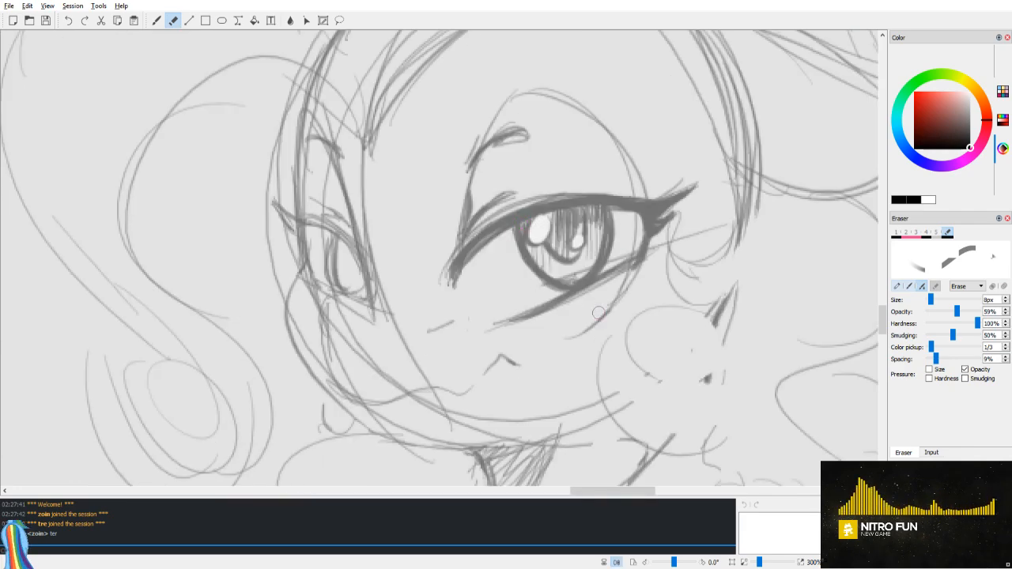
pyautogui.press('v')
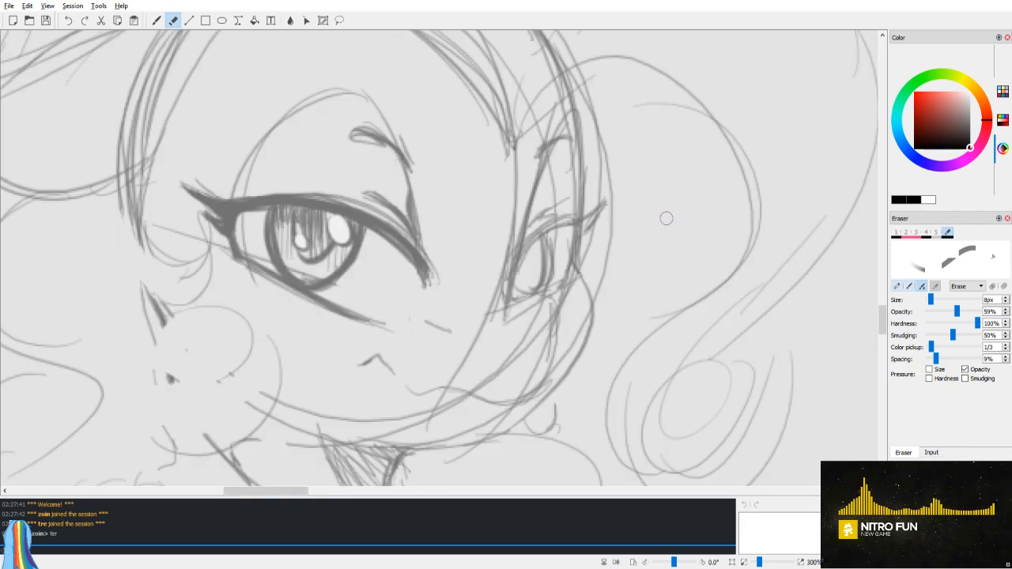
# Step: Examine the whole second head from a distance in normal and mirrored views
pyautogui.scroll(-13, 641, 167)
pyautogui.scroll(6, 475, 266)
pyautogui.moveTo(150, 358)
pyautogui.mouseDown()
pyautogui.moveTo(161, 370)
pyautogui.moveTo(465, 210)
pyautogui.mouseUp()
pyautogui.press('v')
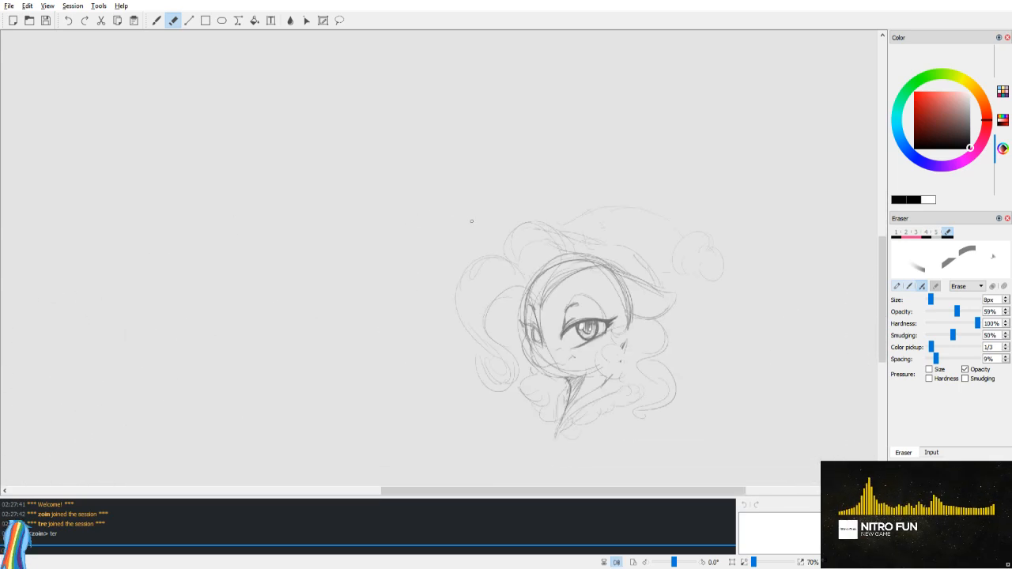
pyautogui.press('v')
pyautogui.moveTo(370, 304); pyautogui.dragTo(486, 271)
pyautogui.scroll(-2, 485, 271)
pyautogui.scroll(4, 472, 302)
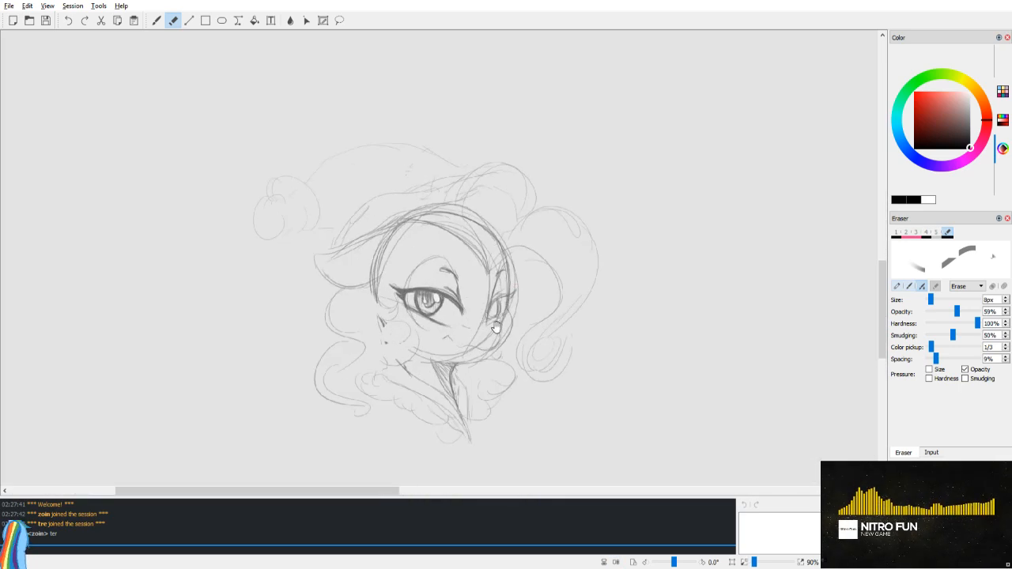
pyautogui.scroll(5, 506, 322)
pyautogui.press('v')
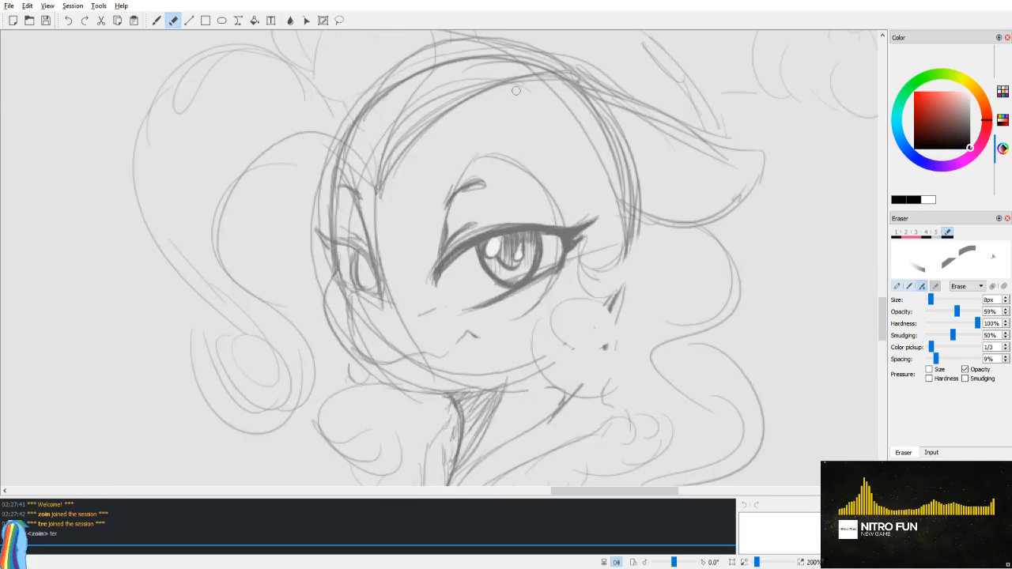
# Step: Clean up the near eye's outer corner and refine its lower lid, alternating eraser and brush
pyautogui.moveTo(554, 260); pyautogui.dragTo(557, 255)
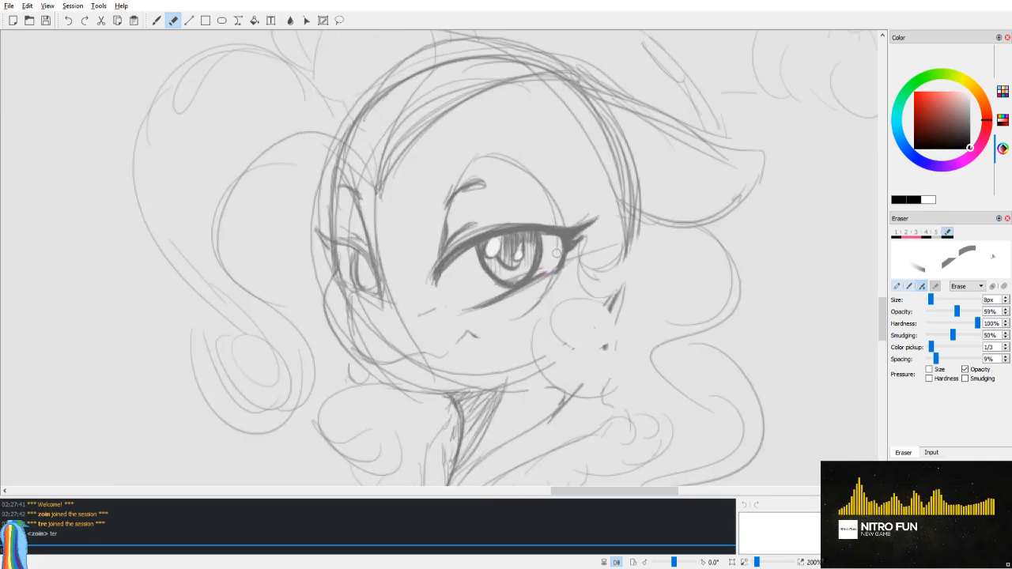
pyautogui.press('b')
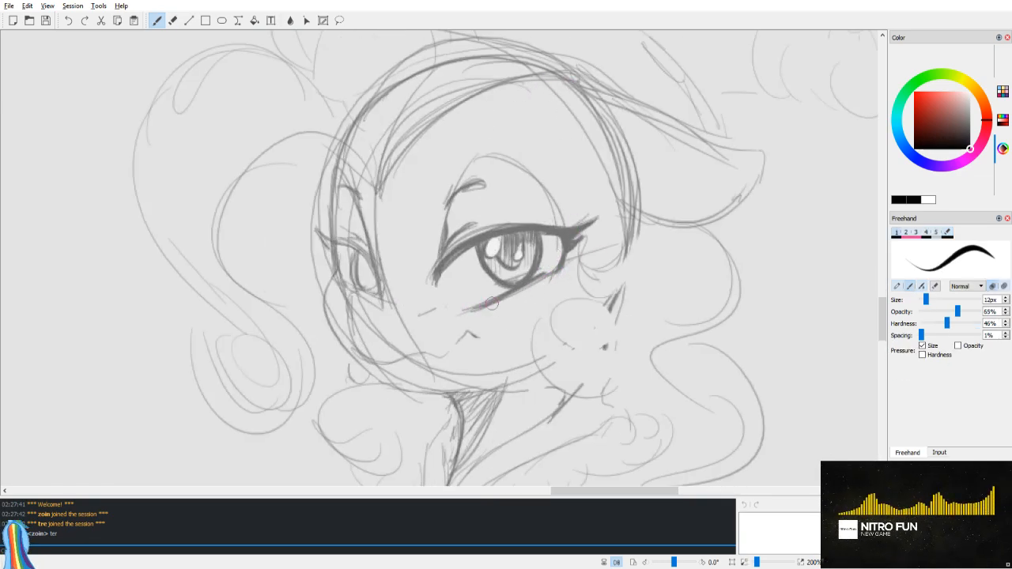
pyautogui.moveTo(508, 299)
pyautogui.mouseDown()
pyautogui.moveTo(558, 258)
pyautogui.moveTo(510, 297)
pyautogui.mouseUp()
pyautogui.press('e')
pyautogui.moveTo(554, 265); pyautogui.dragTo(542, 270)
pyautogui.press('v')
pyautogui.press('v')
# Step: Extend the near eye's lower lid line toward the nose as a thick tapered stroke, checking it in mirrored view
pyautogui.press('b')
pyautogui.moveTo(457, 309); pyautogui.dragTo(500, 303)
pyautogui.press('v')
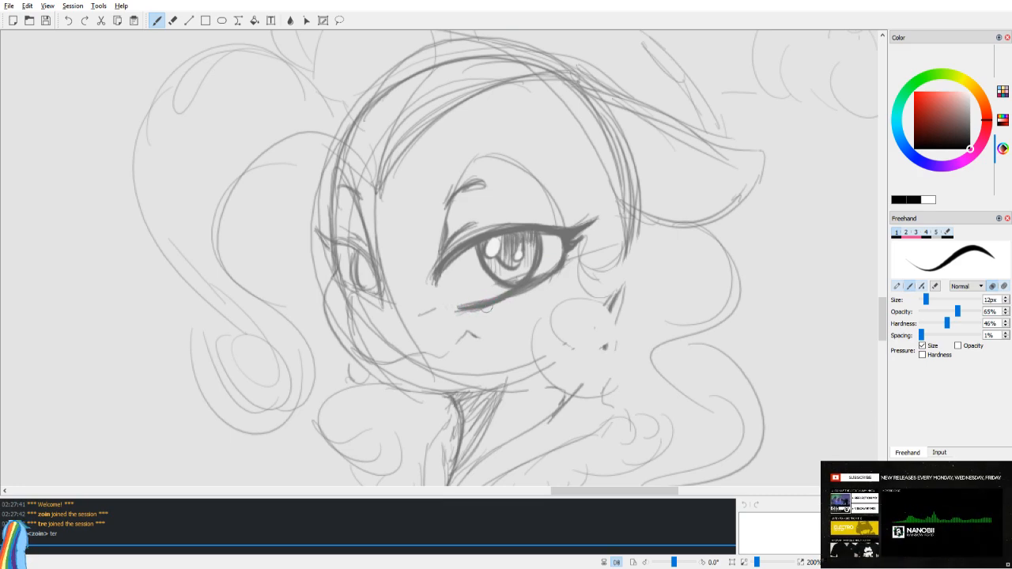
pyautogui.press('e')
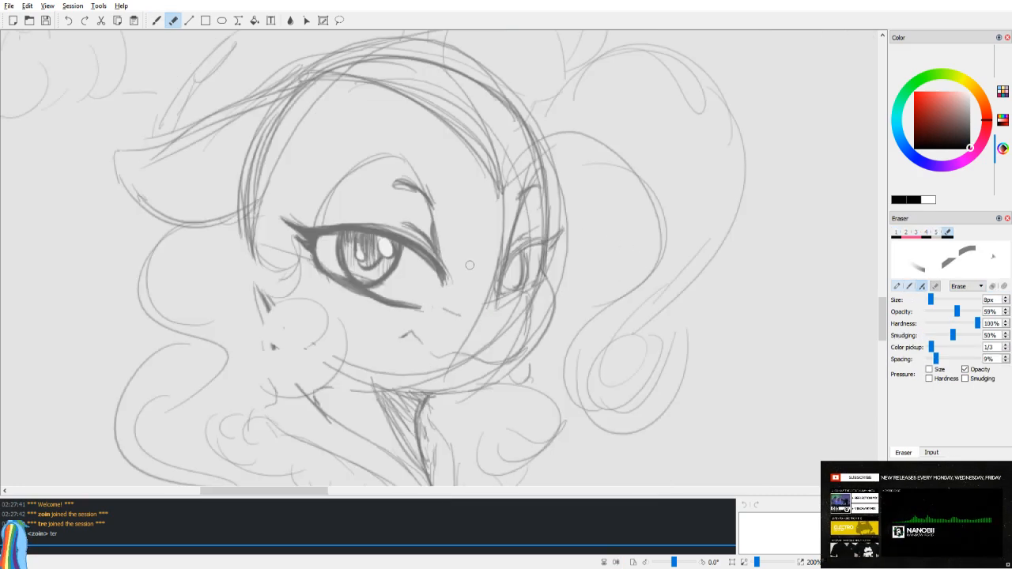
pyautogui.press('v')
pyautogui.moveTo(515, 279); pyautogui.dragTo(521, 278)
# Step: Compare both heads from a distance in normal and mirrored views
pyautogui.scroll(-6, 603, 205)
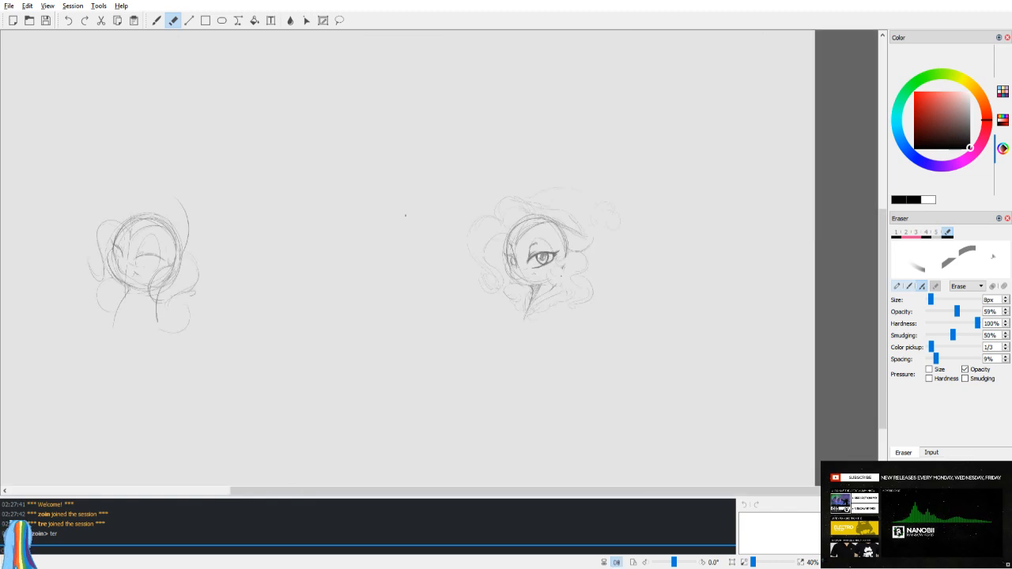
pyautogui.press('v')
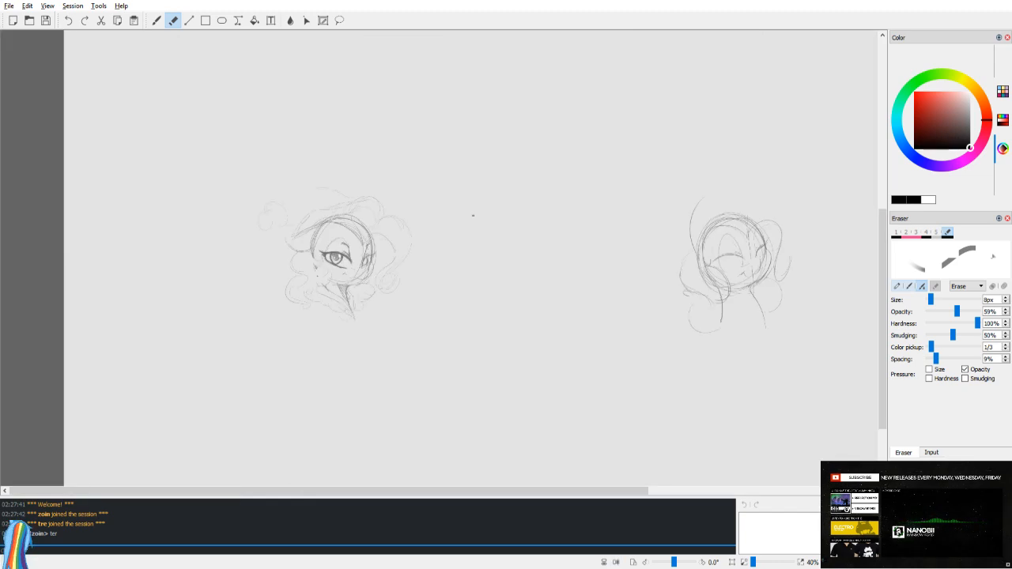
pyautogui.press('v')
pyautogui.press('v')
pyautogui.press('v')
pyautogui.moveTo(398, 257); pyautogui.dragTo(431, 269)
pyautogui.scroll(2, 493, 263)
pyautogui.scroll(-5, 506, 297)
pyautogui.scroll(4, 510, 256)
pyautogui.scroll(4, 561, 369)
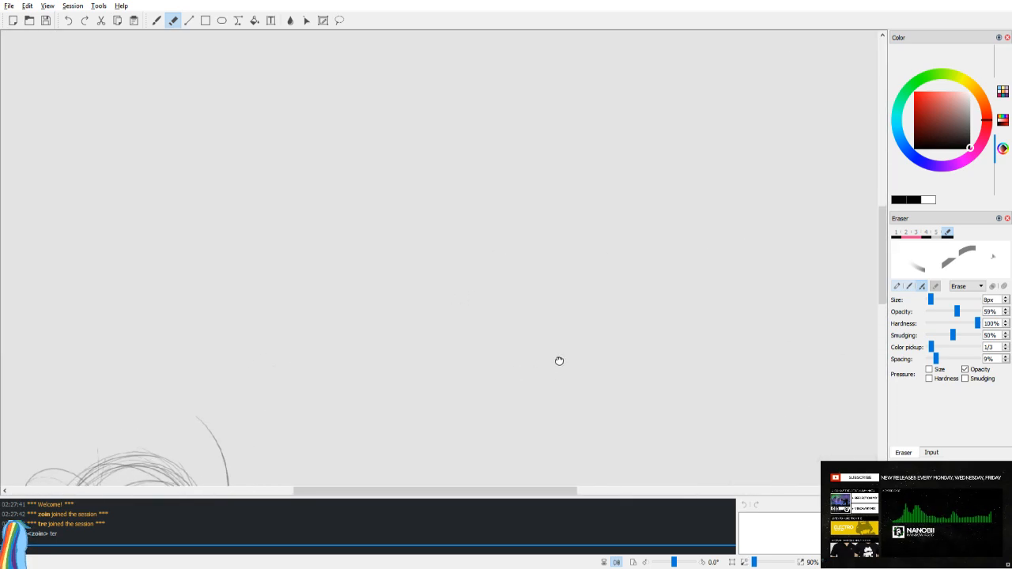
pyautogui.press('v')
pyautogui.moveTo(271, 324)
pyautogui.mouseDown()
pyautogui.moveTo(409, 273)
pyautogui.moveTo(474, 291)
pyautogui.moveTo(564, 248)
pyautogui.mouseUp()
pyautogui.scroll(5, 538, 261)
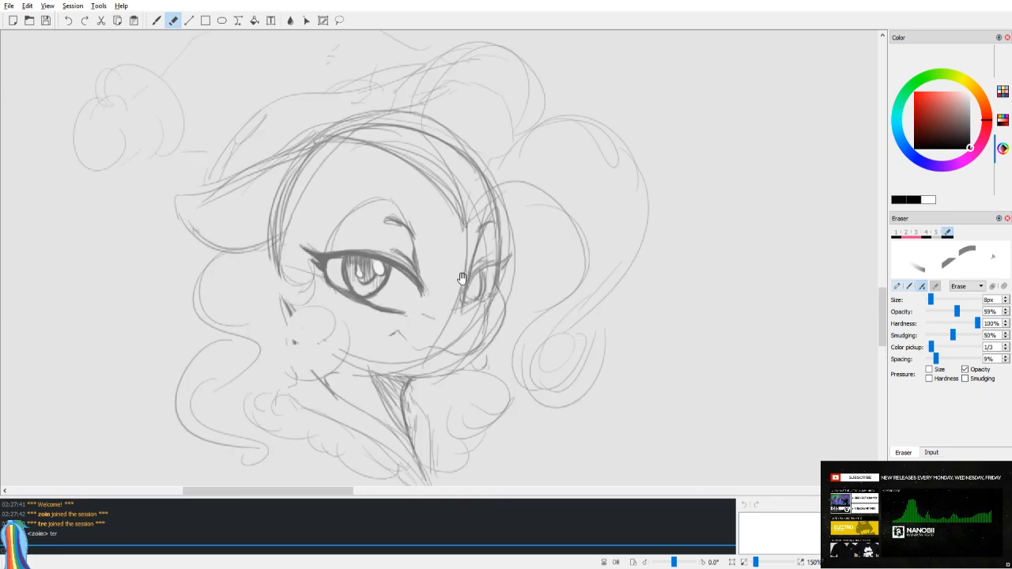
# Step: Darken the far eye's upper lash line and outer wing, undoing the unwanted inner strokes
pyautogui.press('b')
pyautogui.moveTo(519, 288)
pyautogui.mouseDown()
pyautogui.moveTo(537, 263)
pyautogui.moveTo(579, 255)
pyautogui.moveTo(589, 239)
pyautogui.mouseUp()
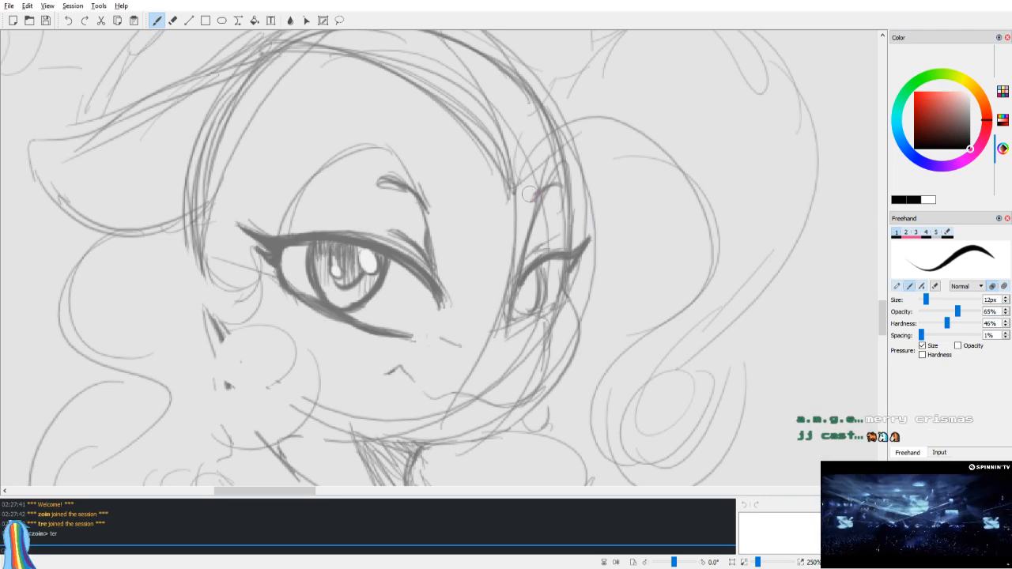
pyautogui.moveTo(517, 318)
pyautogui.mouseDown()
pyautogui.moveTo(538, 273)
pyautogui.moveTo(530, 262)
pyautogui.moveTo(511, 285)
pyautogui.mouseUp()
pyautogui.hotkey('ctrl', 'z')
pyautogui.hotkey('ctrl', 'z')
# Step: Redraw the far cheek contour below the far eye and check the face in mirrored view
pyautogui.moveTo(522, 242)
pyautogui.mouseDown()
pyautogui.moveTo(521, 309)
pyautogui.moveTo(543, 310)
pyautogui.moveTo(530, 313)
pyautogui.moveTo(546, 312)
pyautogui.moveTo(548, 327)
pyautogui.moveTo(543, 384)
pyautogui.mouseUp()
pyautogui.hotkey('ctrl', 'z')
pyautogui.moveTo(545, 311)
pyautogui.mouseDown()
pyautogui.moveTo(554, 343)
pyautogui.moveTo(525, 402)
pyautogui.mouseUp()
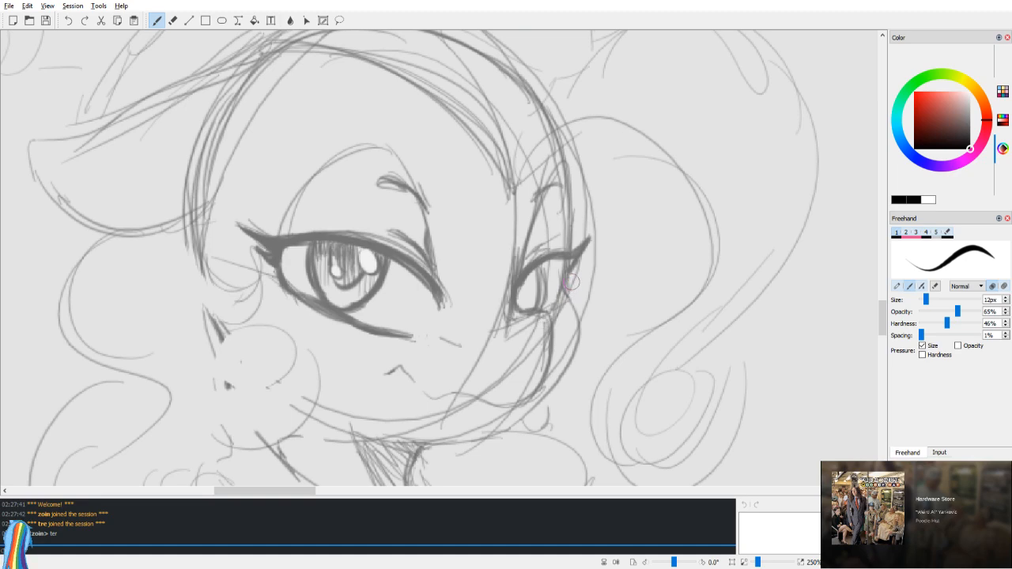
pyautogui.press('m')
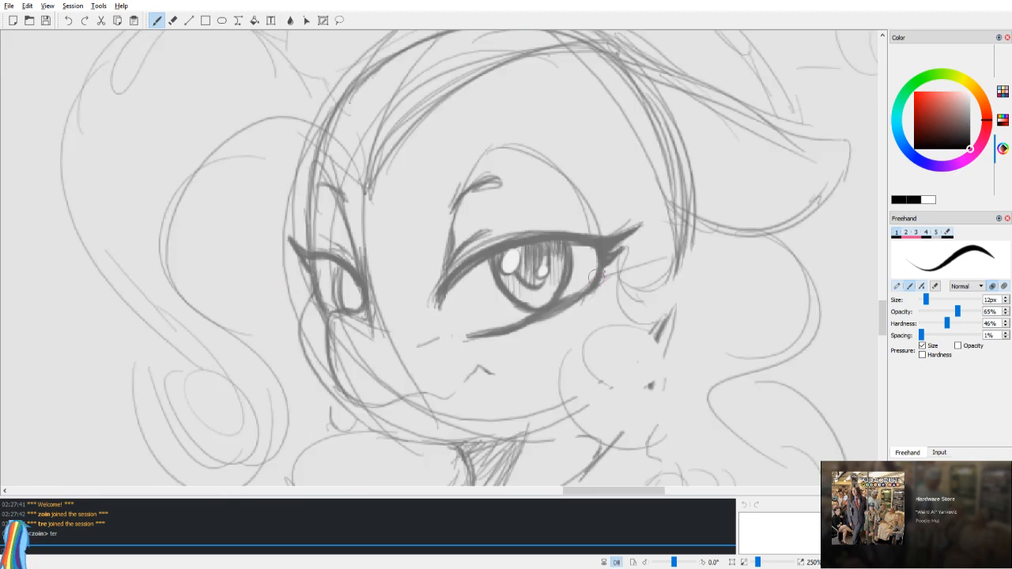
pyautogui.press('m')
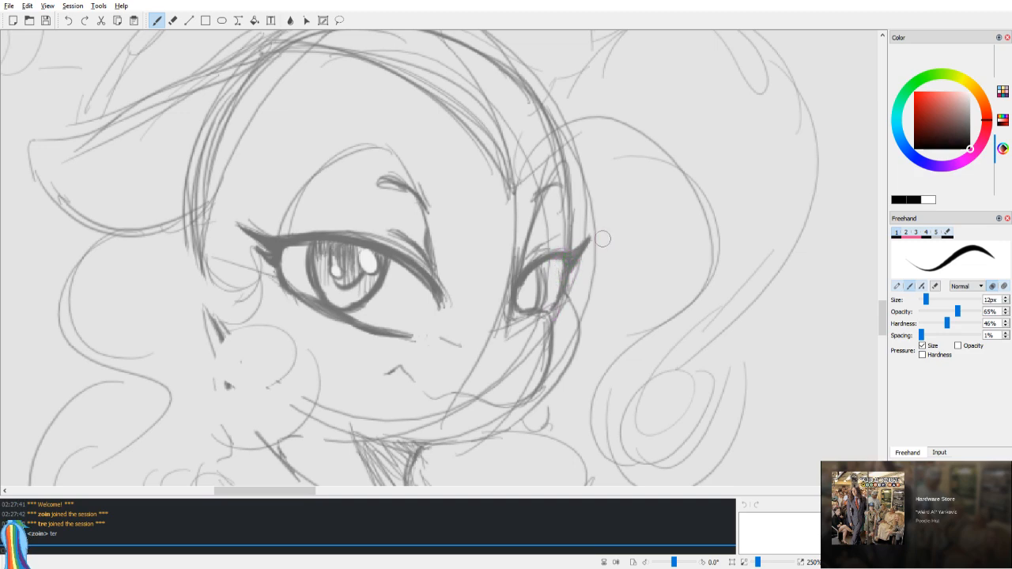
# Step: Shorten the far eye's outer wing and reshape it into small pointed lashes, checking it in mirrored view
pyautogui.press('e')
pyautogui.press('b')
pyautogui.moveTo(571, 254)
pyautogui.mouseDown()
pyautogui.moveTo(582, 246)
pyautogui.moveTo(573, 265)
pyautogui.mouseUp()
pyautogui.press('e')
pyautogui.press('v')
pyautogui.press('v')
pyautogui.press('b')
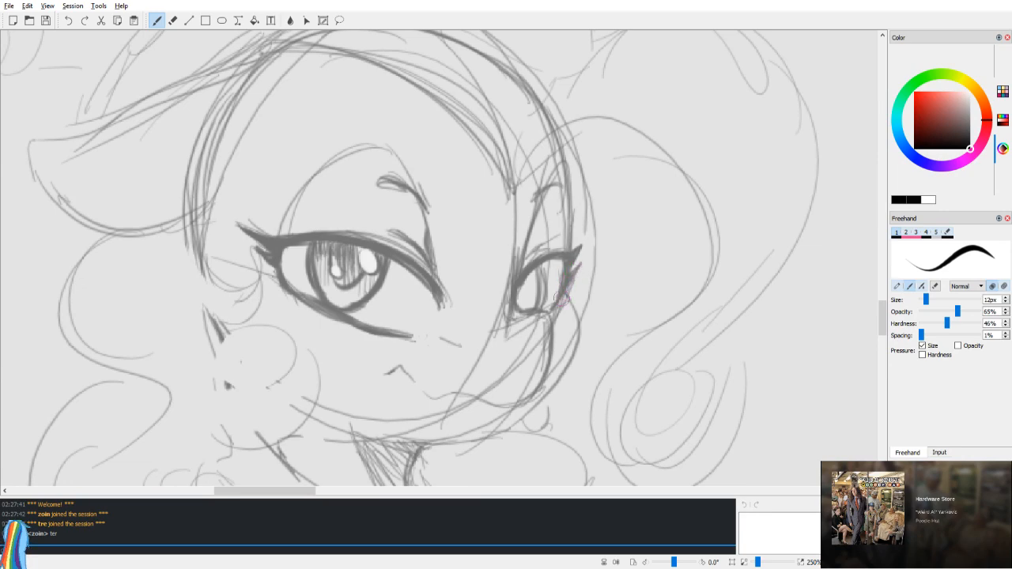
# Step: Redraw the curved edge of the far eye's iris, replacing the first attempts
pyautogui.moveTo(544, 265); pyautogui.dragTo(539, 309)
pyautogui.hotkey('ctrl', 'z')
pyautogui.hotkey('ctrl', 'z')
pyautogui.moveTo(543, 264); pyautogui.dragTo(540, 309)
pyautogui.press('v')
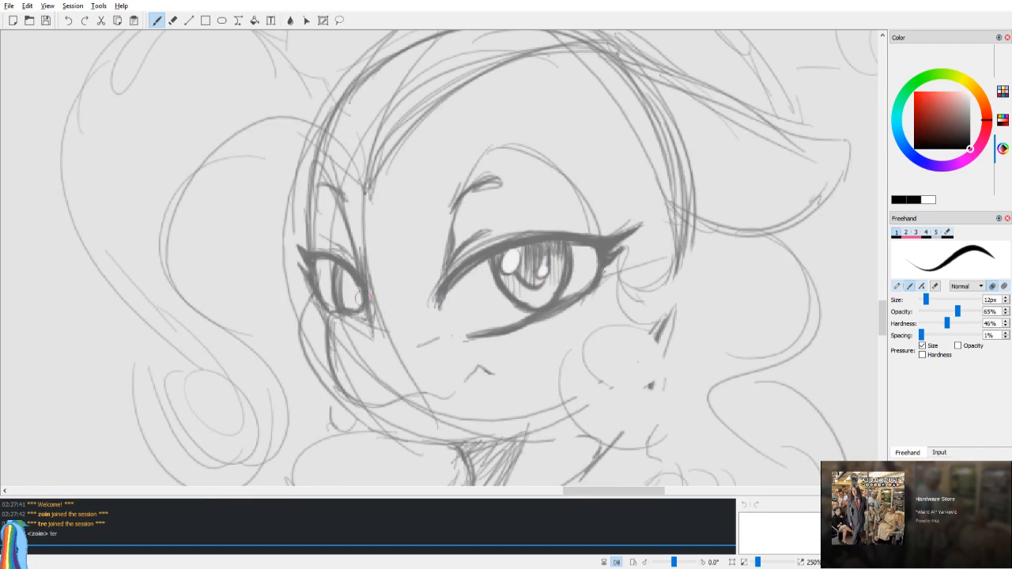
# Step: Shade the far eye's iris and pupil, lightening excess strokes with the eraser
pyautogui.moveTo(349, 277); pyautogui.dragTo(355, 305)
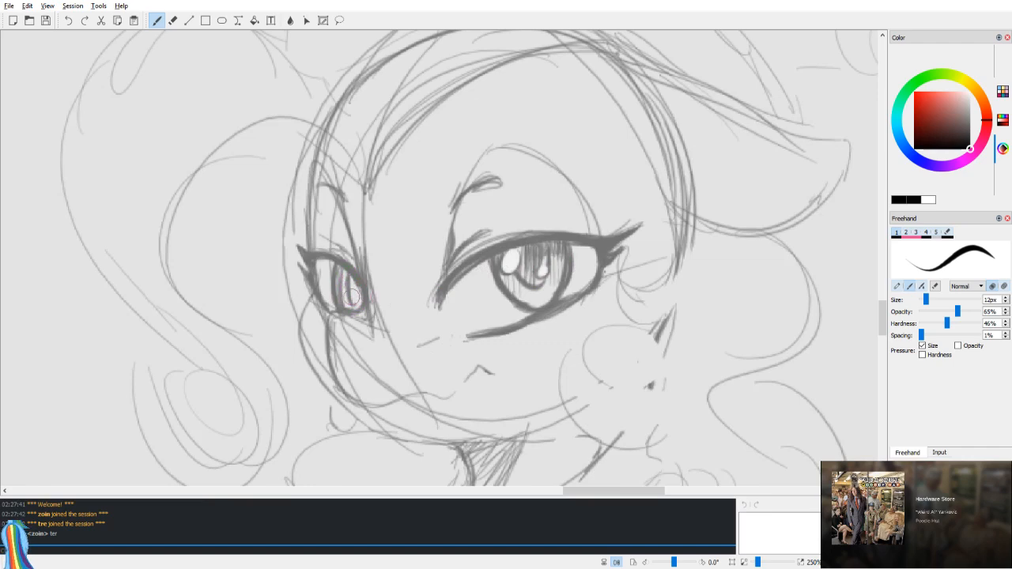
pyautogui.press('e')
pyautogui.moveTo(341, 270); pyautogui.dragTo(345, 304)
pyautogui.press('b')
pyautogui.press('v')
pyautogui.press('e')
pyautogui.moveTo(536, 271); pyautogui.dragTo(526, 304)
pyautogui.press('b')
# Step: Paint small white highlights in the far eye's iris and check the face in mirrored view
pyautogui.press('v')
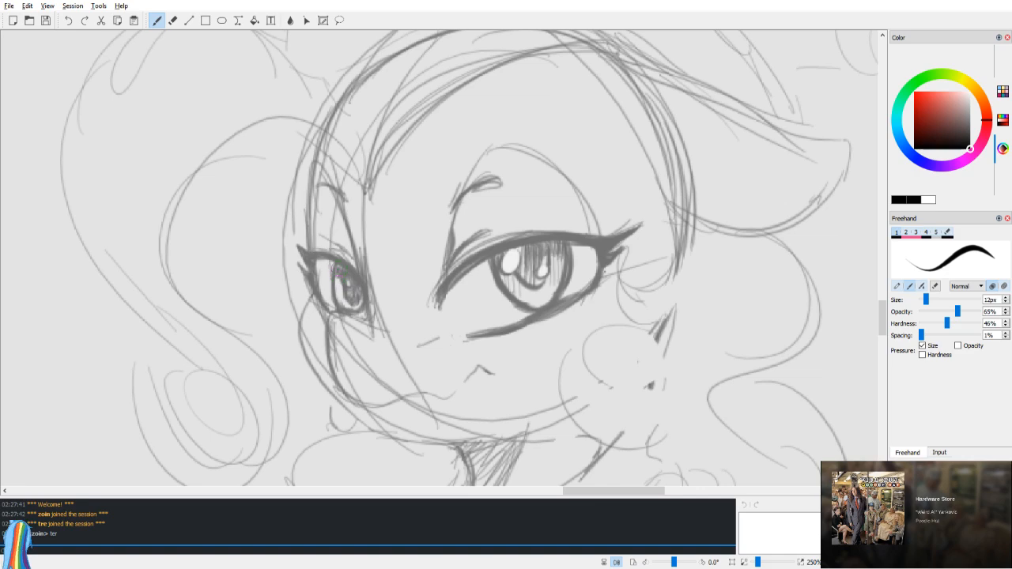
pyautogui.press('v')
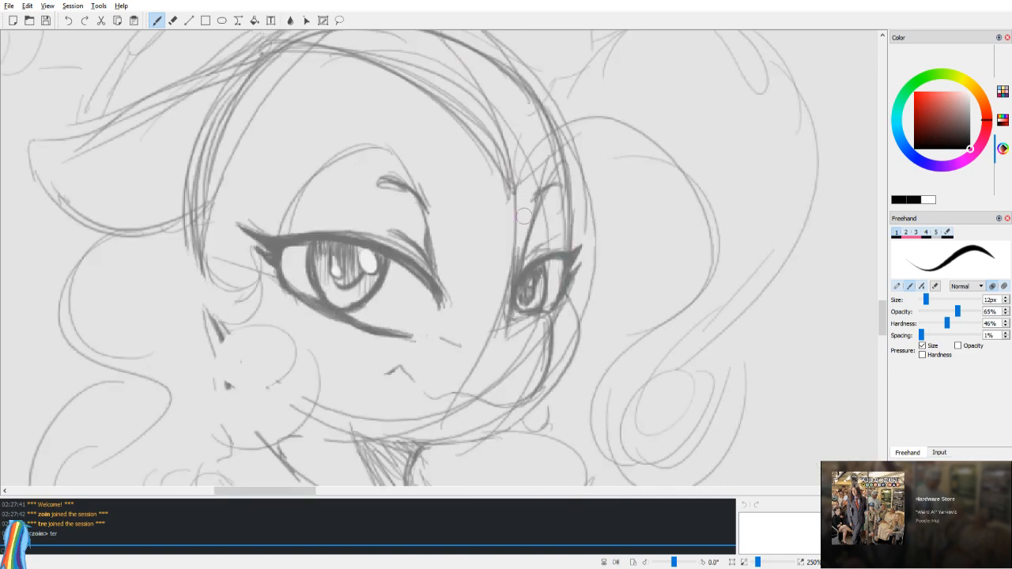
pyautogui.press('x')
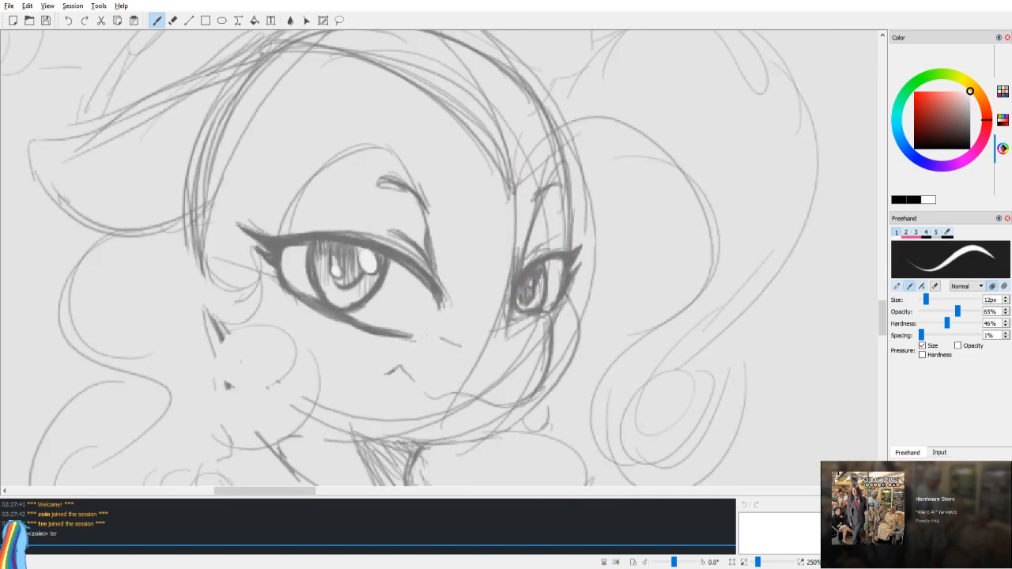
pyautogui.moveTo(534, 279); pyautogui.dragTo(526, 300)
pyautogui.press('v')
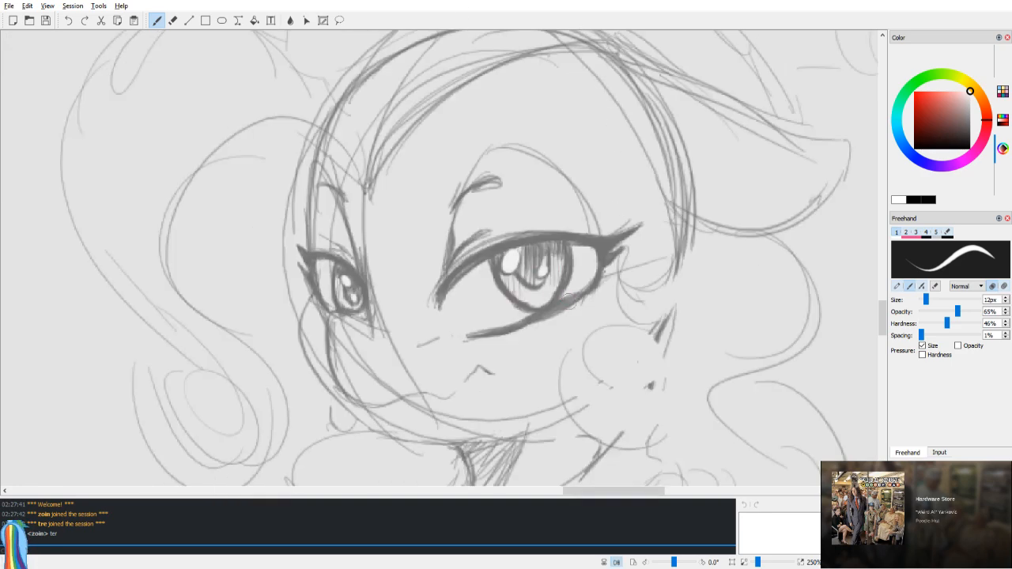
pyautogui.press('v')
pyautogui.press('v')
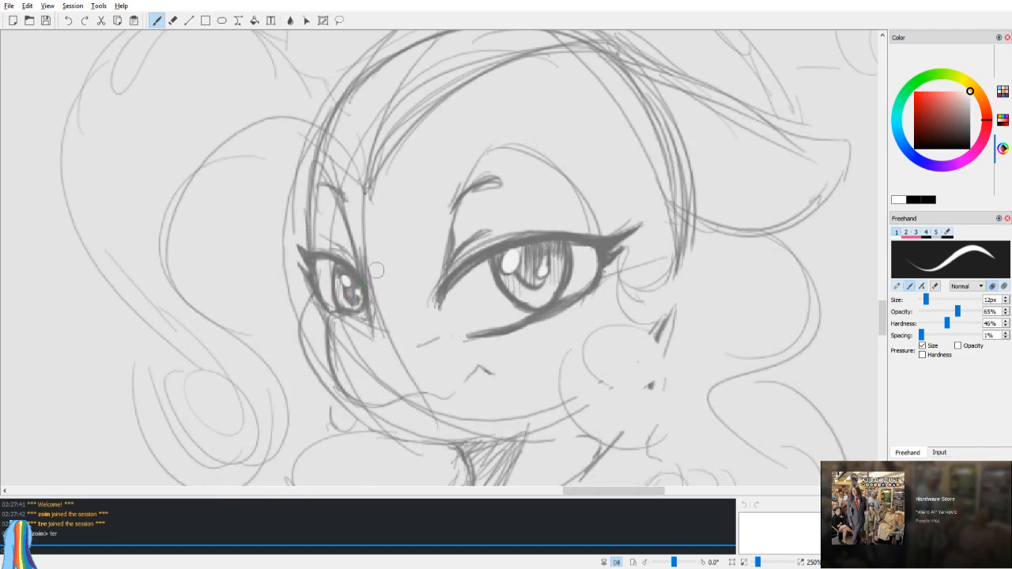
pyautogui.moveTo(945, 144); pyautogui.dragTo(983, 167)
pyautogui.press('v')
pyautogui.press('x')
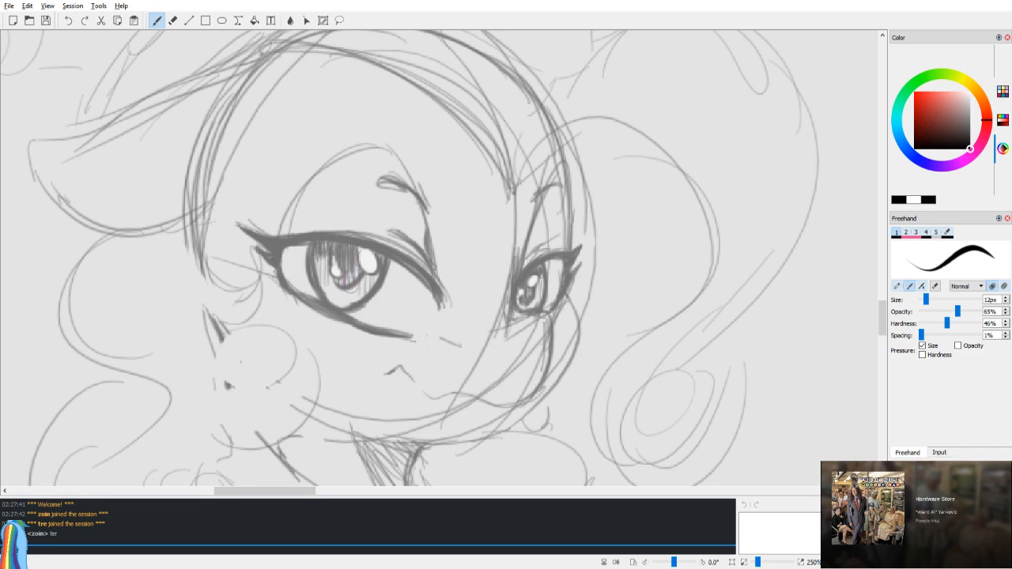
# Step: Darken the near eye's iris and lower rim, and touch up the inner end of its upper lid
pyautogui.press('v')
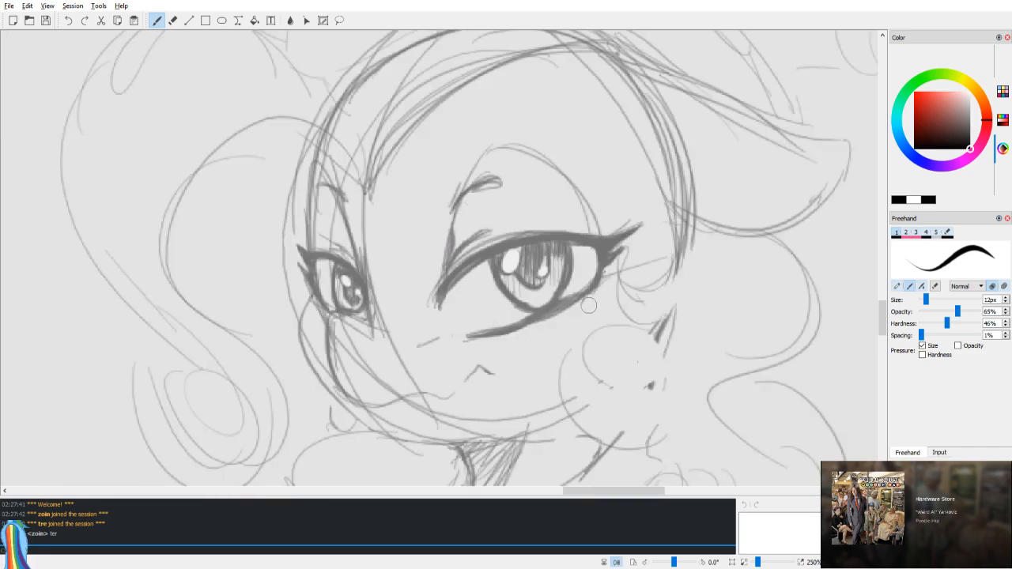
pyautogui.moveTo(529, 304); pyautogui.dragTo(553, 285)
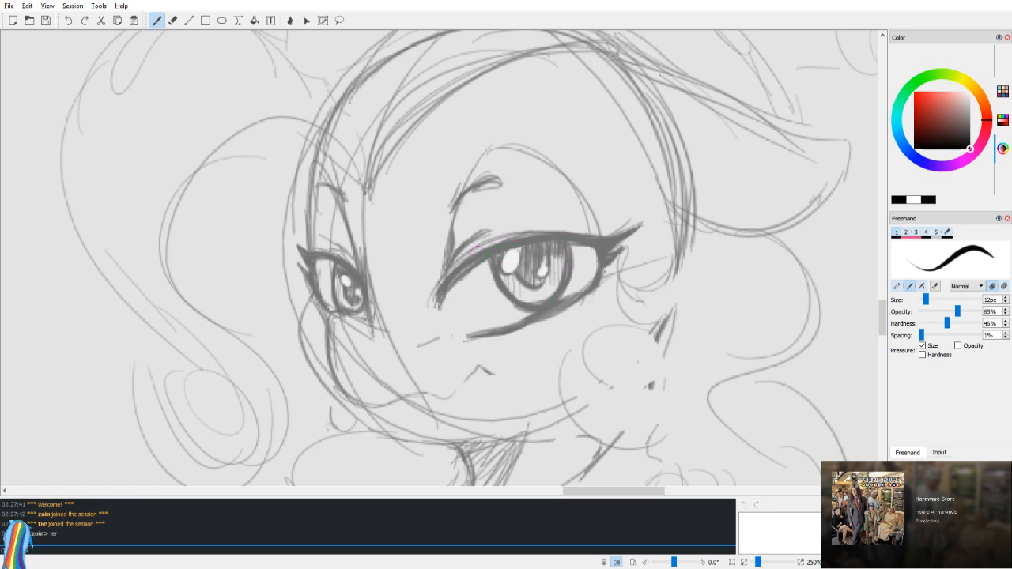
pyautogui.press('e')
pyautogui.press('b')
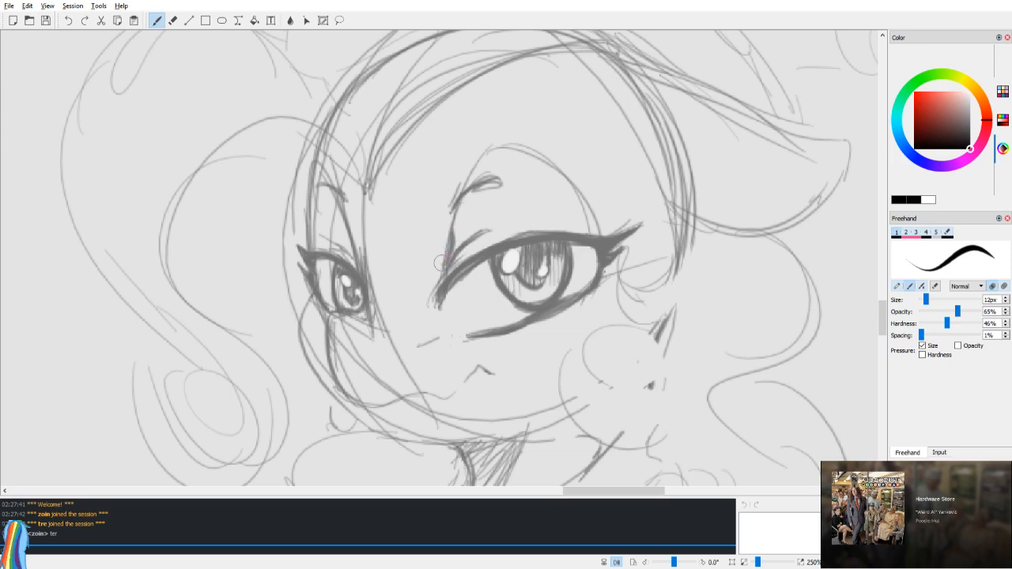
# Step: Hatch vertical shading strokes across the near eye's upper lid, from the brow's inner end to the outer corner
pyautogui.moveTo(460, 202)
pyautogui.mouseDown()
pyautogui.moveTo(456, 247)
pyautogui.moveTo(477, 234)
pyautogui.mouseUp()
pyautogui.moveTo(488, 189); pyautogui.dragTo(486, 226)
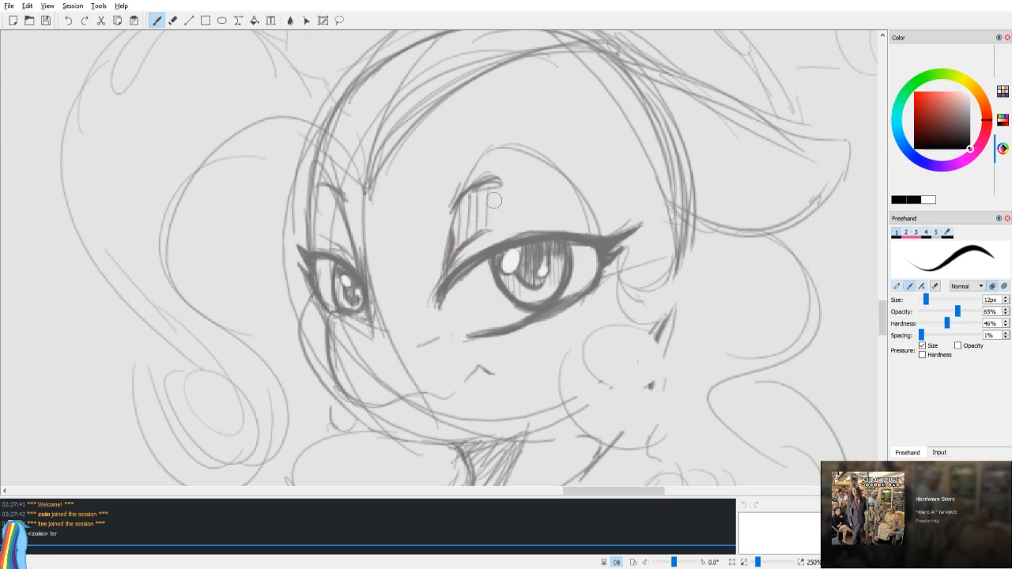
pyautogui.moveTo(522, 186)
pyautogui.mouseDown()
pyautogui.moveTo(522, 219)
pyautogui.moveTo(535, 230)
pyautogui.mouseUp()
pyautogui.moveTo(549, 188); pyautogui.dragTo(548, 224)
pyautogui.moveTo(565, 199)
pyautogui.mouseDown()
pyautogui.moveTo(565, 226)
pyautogui.moveTo(575, 228)
pyautogui.mouseUp()
pyautogui.moveTo(587, 213); pyautogui.dragTo(586, 228)
# Step: Erase the sketched lid arc above the near eye, leaving the vertical hatching
pyautogui.press('h')
pyautogui.moveTo(509, 162); pyautogui.dragTo(542, 249)
pyautogui.press('e')
pyautogui.moveTo(335, 276)
pyautogui.mouseDown()
pyautogui.moveTo(392, 234)
pyautogui.moveTo(372, 248)
pyautogui.moveTo(441, 256)
pyautogui.moveTo(481, 313)
pyautogui.mouseUp()
# Step: Examine the whole head zoomed out and close up, in both normal and mirrored view
pyautogui.press('h')
pyautogui.moveTo(584, 273); pyautogui.dragTo(592, 166)
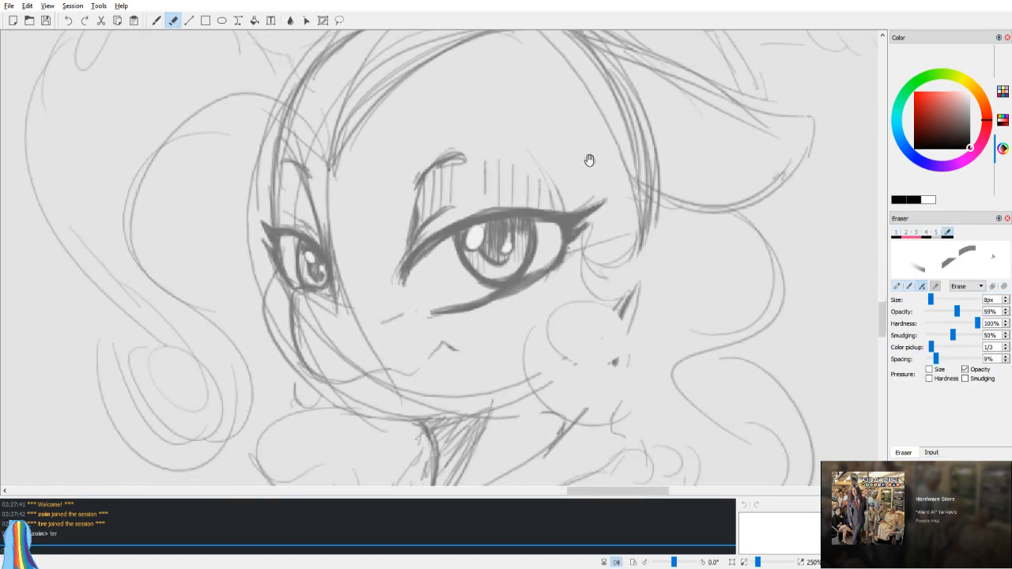
pyautogui.press('b')
pyautogui.press('h')
pyautogui.scroll(1, 616, 123)
pyautogui.scroll(-6, 625, 122)
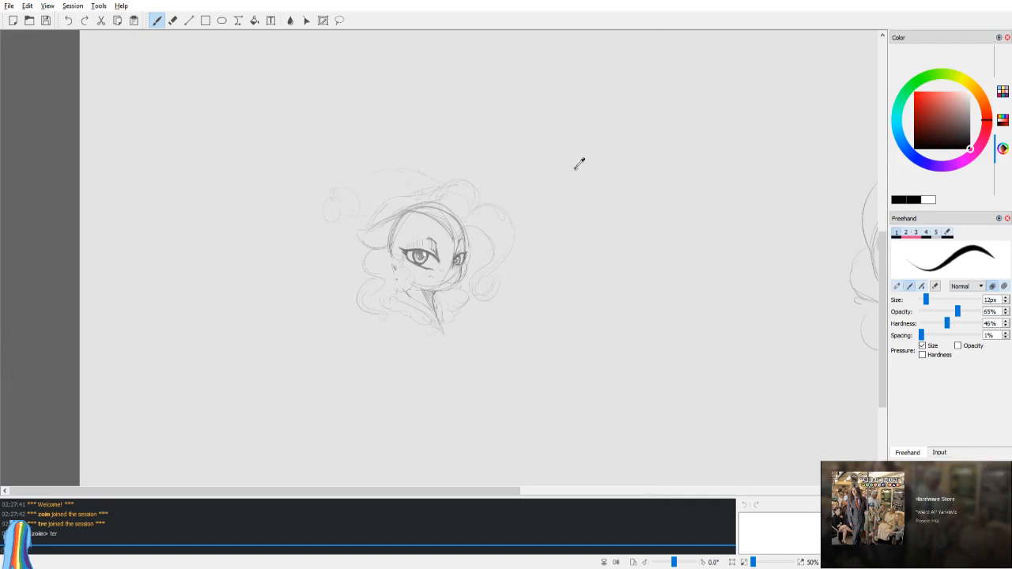
pyautogui.press('h')
pyautogui.scroll(3, 559, 237)
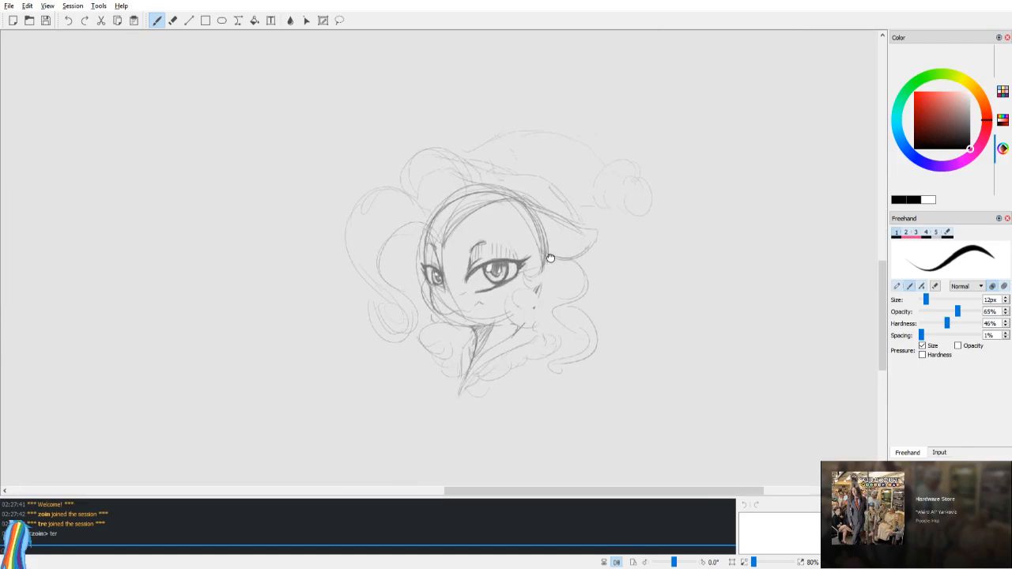
pyautogui.scroll(2, 567, 262)
pyautogui.press('h')
# Step: Darken the lower edge of the near ear and extend it onto the side of the forehead
pyautogui.moveTo(403, 222); pyautogui.dragTo(506, 289)
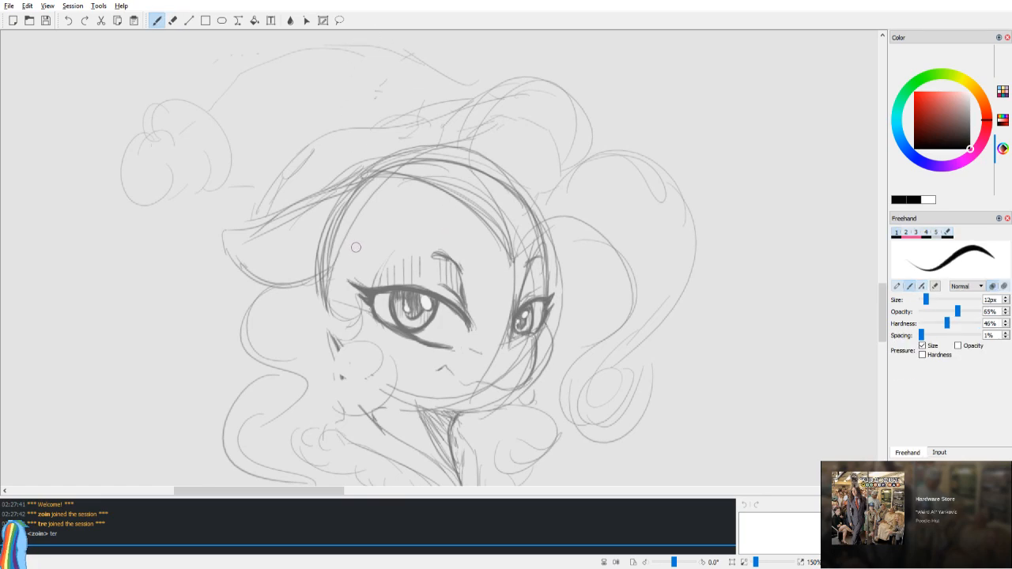
pyautogui.press('h')
pyautogui.press('h')
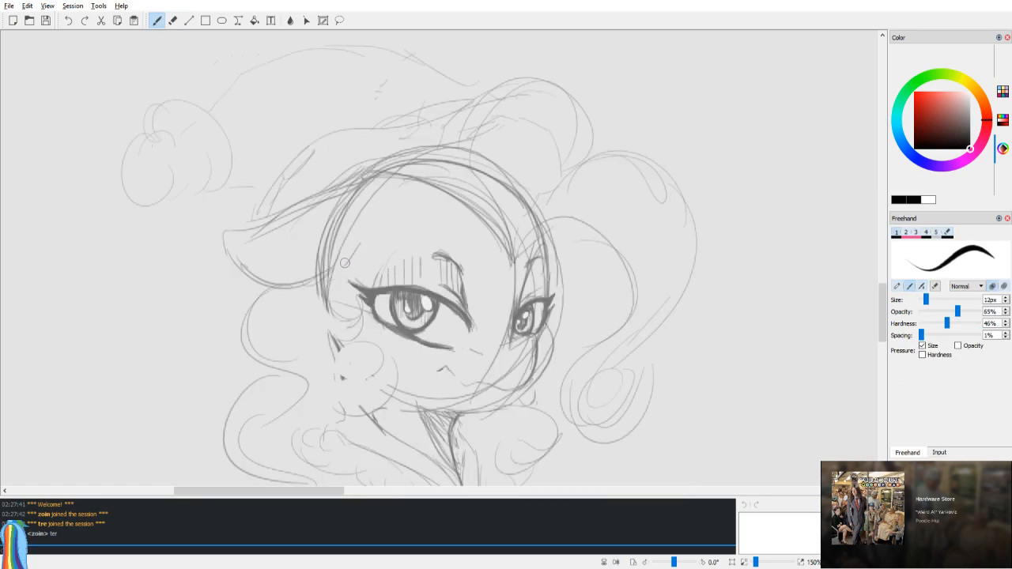
pyautogui.press('h')
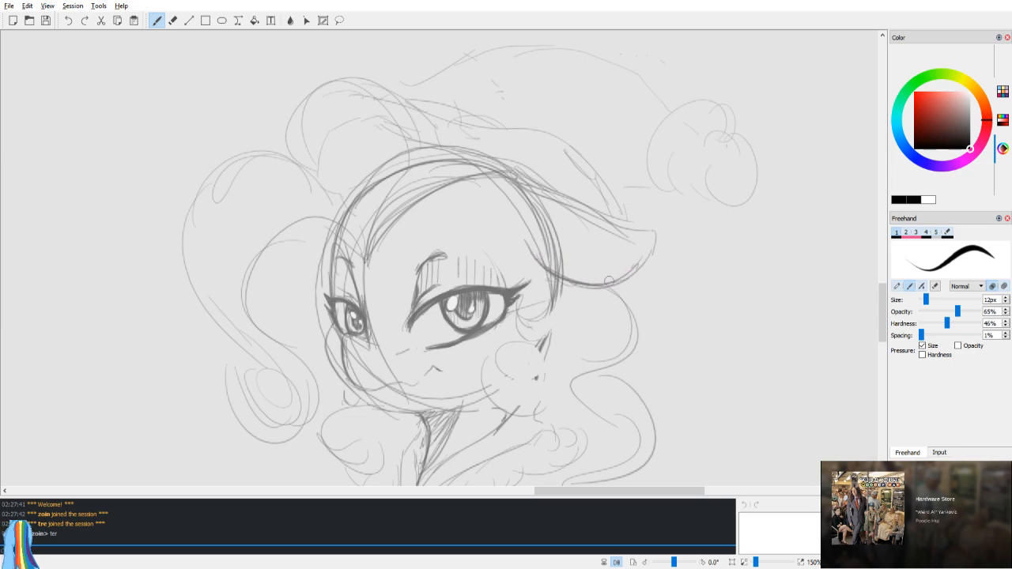
pyautogui.press('h')
pyautogui.press('h')
# Step: Darken the hairline sweeping across the forehead to the parting above the far eye
pyautogui.moveTo(246, 232)
pyautogui.mouseDown()
pyautogui.moveTo(368, 286)
pyautogui.moveTo(442, 227)
pyautogui.mouseUp()
pyautogui.moveTo(395, 265)
pyautogui.mouseDown()
pyautogui.moveTo(480, 228)
pyautogui.moveTo(441, 242)
pyautogui.moveTo(460, 229)
pyautogui.moveTo(404, 256)
pyautogui.moveTo(495, 232)
pyautogui.mouseUp()
pyautogui.press('h')
# Step: Draw a bold inner contour for the large forelock, arching from the parting around beside the far eye
pyautogui.moveTo(538, 296)
pyautogui.mouseDown()
pyautogui.moveTo(563, 284)
pyautogui.moveTo(584, 255)
pyautogui.mouseUp()
pyautogui.moveTo(541, 294)
pyautogui.mouseDown()
pyautogui.moveTo(571, 261)
pyautogui.moveTo(608, 266)
pyautogui.moveTo(550, 271)
pyautogui.moveTo(578, 270)
pyautogui.moveTo(658, 326)
pyautogui.mouseUp()
pyautogui.moveTo(619, 278); pyautogui.dragTo(630, 380)
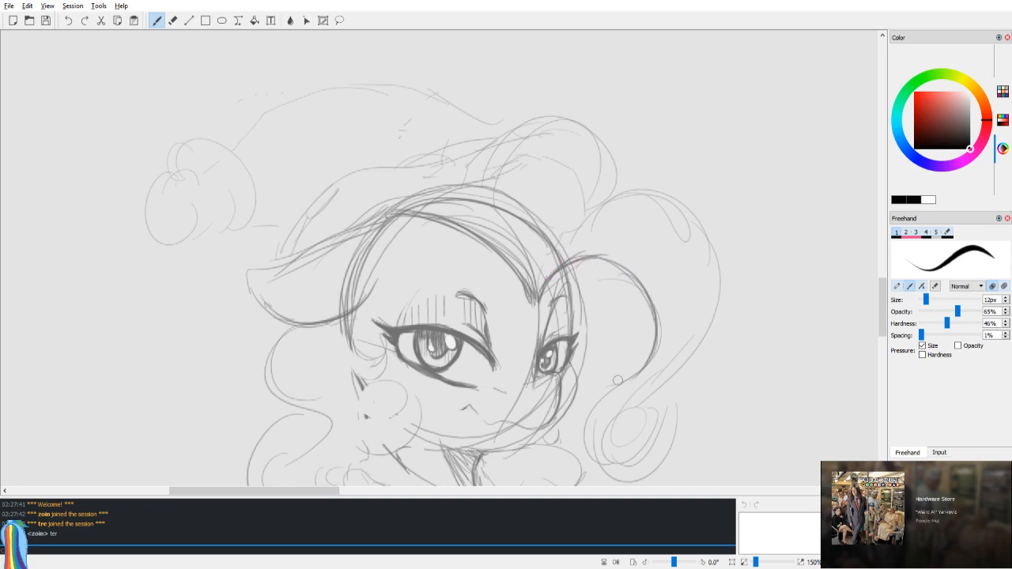
# Step: Draw the forelock's rounded curled tip in bold lines with a spiral inside it
pyautogui.moveTo(659, 325); pyautogui.dragTo(609, 470)
pyautogui.moveTo(648, 361)
pyautogui.mouseDown()
pyautogui.moveTo(586, 437)
pyautogui.moveTo(612, 466)
pyautogui.mouseUp()
pyautogui.moveTo(593, 418)
pyautogui.mouseDown()
pyautogui.moveTo(587, 450)
pyautogui.moveTo(632, 463)
pyautogui.mouseUp()
pyautogui.moveTo(669, 409); pyautogui.dragTo(632, 341)
pyautogui.moveTo(584, 369)
pyautogui.mouseDown()
pyautogui.moveTo(576, 340)
pyautogui.moveTo(594, 375)
pyautogui.moveTo(587, 366)
pyautogui.mouseUp()
pyautogui.moveTo(572, 405)
pyautogui.mouseDown()
pyautogui.moveTo(563, 387)
pyautogui.moveTo(613, 345)
pyautogui.moveTo(618, 401)
pyautogui.mouseUp()
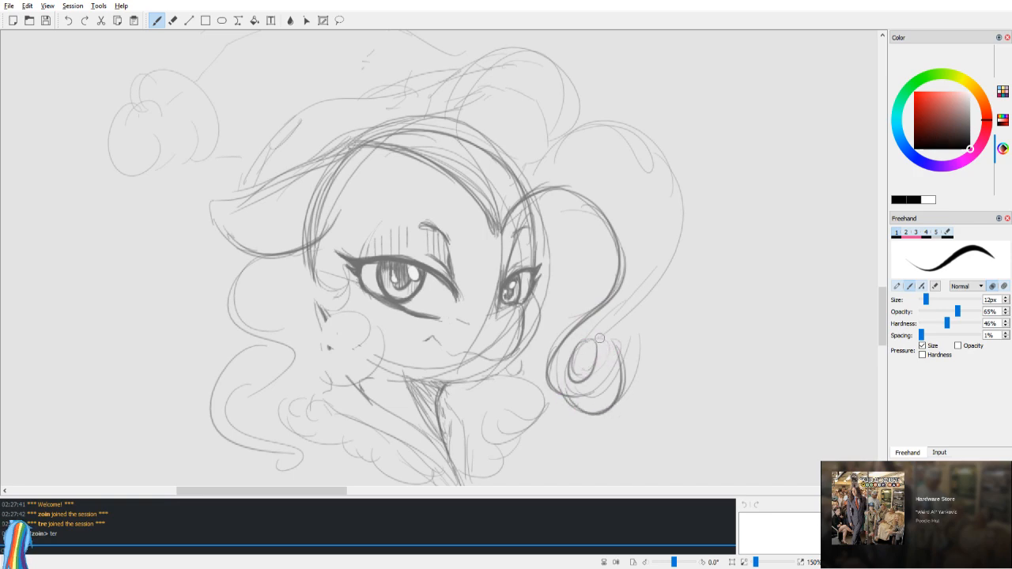
pyautogui.moveTo(594, 341)
pyautogui.mouseDown()
pyautogui.moveTo(605, 356)
pyautogui.moveTo(575, 362)
pyautogui.moveTo(588, 340)
pyautogui.moveTo(613, 337)
pyautogui.moveTo(623, 358)
pyautogui.mouseUp()
# Step: Redraw the forelock's outer contour from the curled tip up and over its crest, undoing weak strokes and checking in mirrored view
pyautogui.press('v')
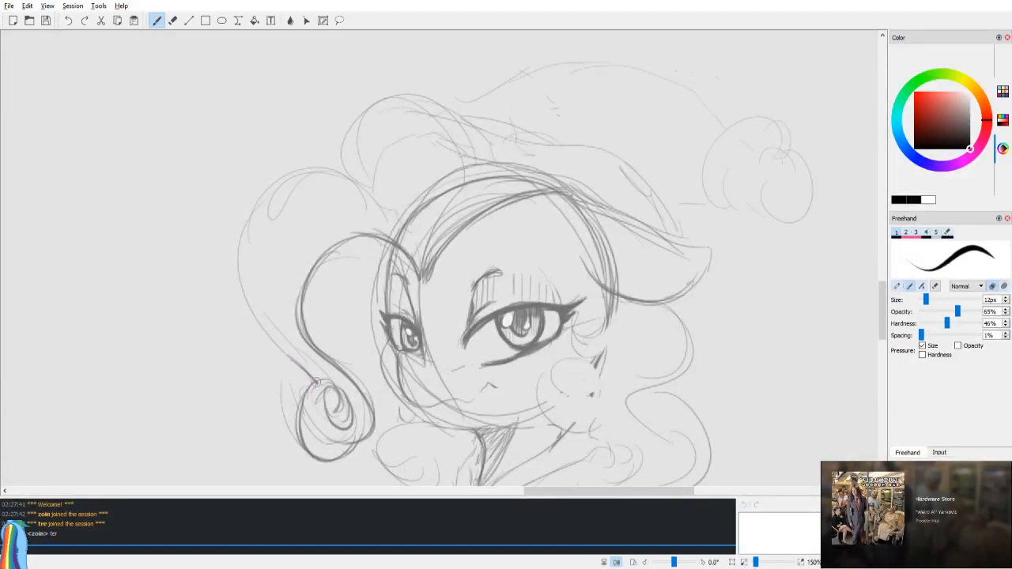
pyautogui.moveTo(305, 373)
pyautogui.mouseDown()
pyautogui.moveTo(277, 347)
pyautogui.moveTo(242, 217)
pyautogui.moveTo(270, 341)
pyautogui.moveTo(286, 164)
pyautogui.mouseUp()
pyautogui.hotkey('ctrl', 'z')
pyautogui.moveTo(246, 217); pyautogui.dragTo(347, 179)
pyautogui.press('v')
pyautogui.moveTo(528, 209)
pyautogui.mouseDown()
pyautogui.moveTo(571, 312)
pyautogui.moveTo(547, 272)
pyautogui.mouseUp()
pyautogui.hotkey('ctrl', 'z')
pyautogui.moveTo(534, 312)
pyautogui.mouseDown()
pyautogui.moveTo(661, 318)
pyautogui.moveTo(630, 284)
pyautogui.mouseUp()
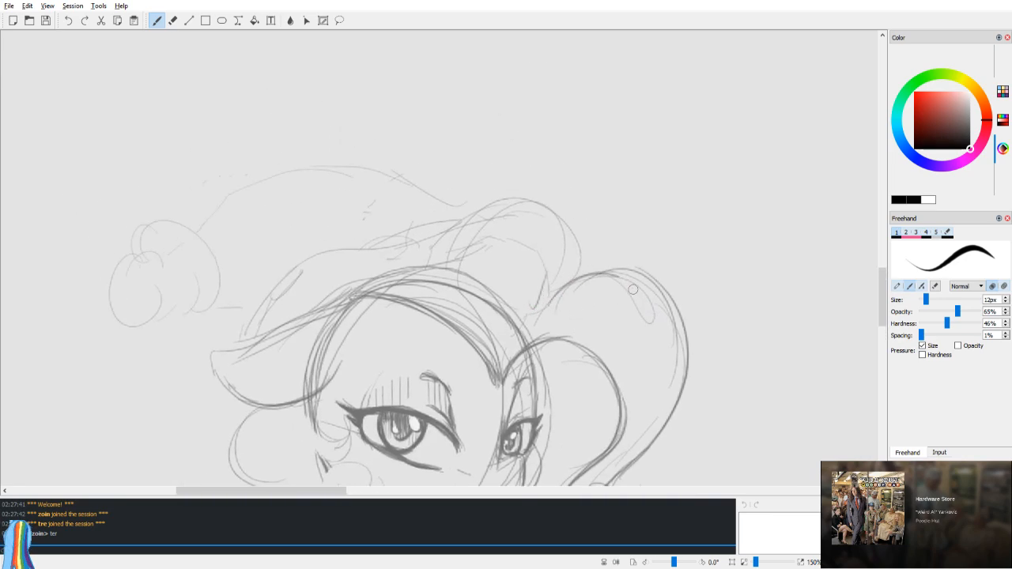
pyautogui.moveTo(570, 272); pyautogui.dragTo(585, 265)
# Step: Redraw the rounded outline of the hair puff above the forelock, replacing the first attempt
pyautogui.press('v')
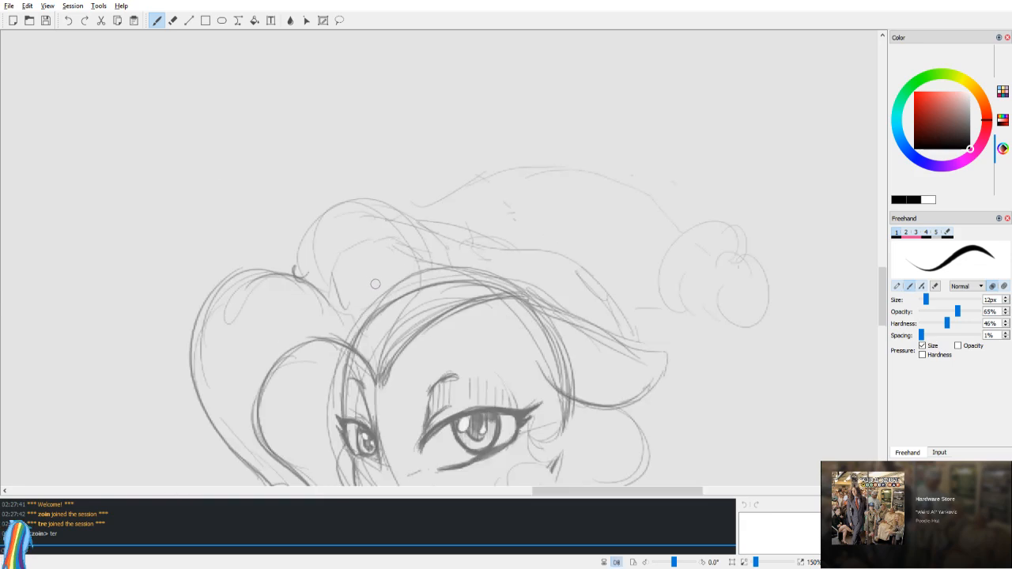
pyautogui.moveTo(314, 301); pyautogui.dragTo(390, 243)
pyautogui.hotkey('ctrl', 'z')
pyautogui.moveTo(319, 292)
pyautogui.mouseDown()
pyautogui.moveTo(314, 251)
pyautogui.moveTo(399, 247)
pyautogui.moveTo(406, 218)
pyautogui.mouseUp()
pyautogui.press('v')
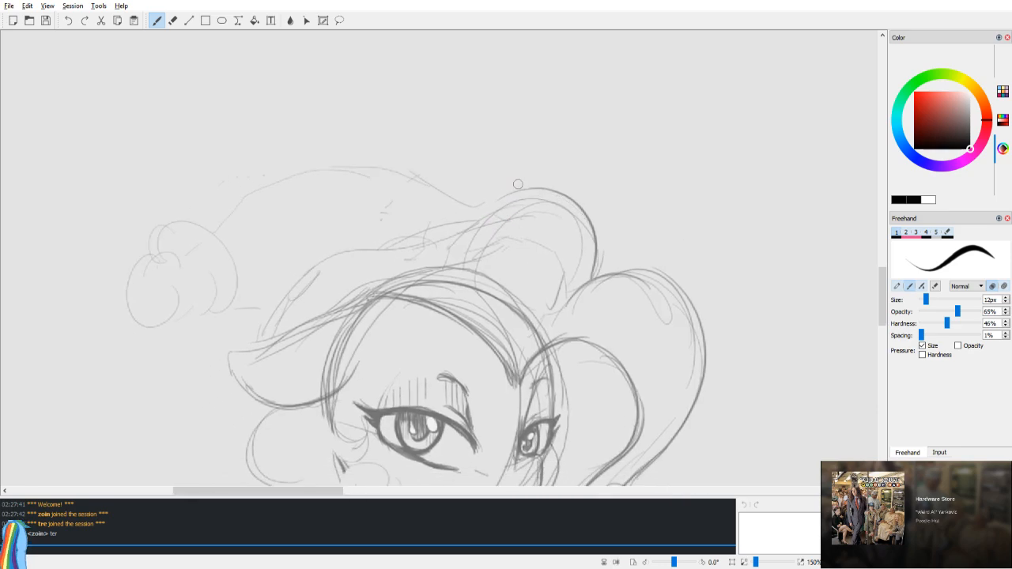
pyautogui.moveTo(465, 241); pyautogui.dragTo(497, 204)
pyautogui.moveTo(469, 232)
pyautogui.mouseDown()
pyautogui.moveTo(509, 185)
pyautogui.moveTo(590, 277)
pyautogui.mouseUp()
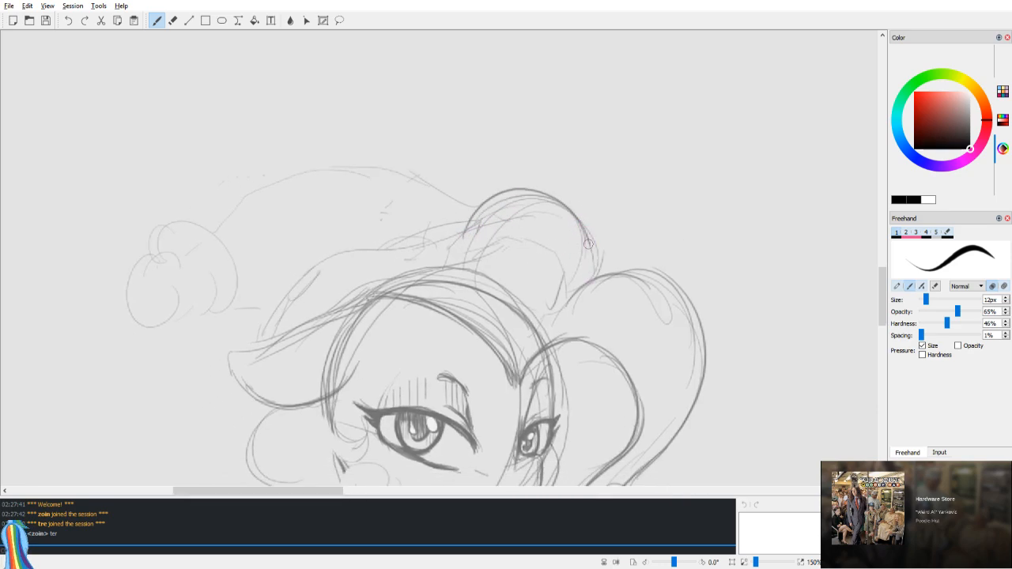
# Step: Add small loose-strand strokes along the hair puff's outer edge and check the head in mirrored view
pyautogui.moveTo(589, 236); pyautogui.dragTo(594, 268)
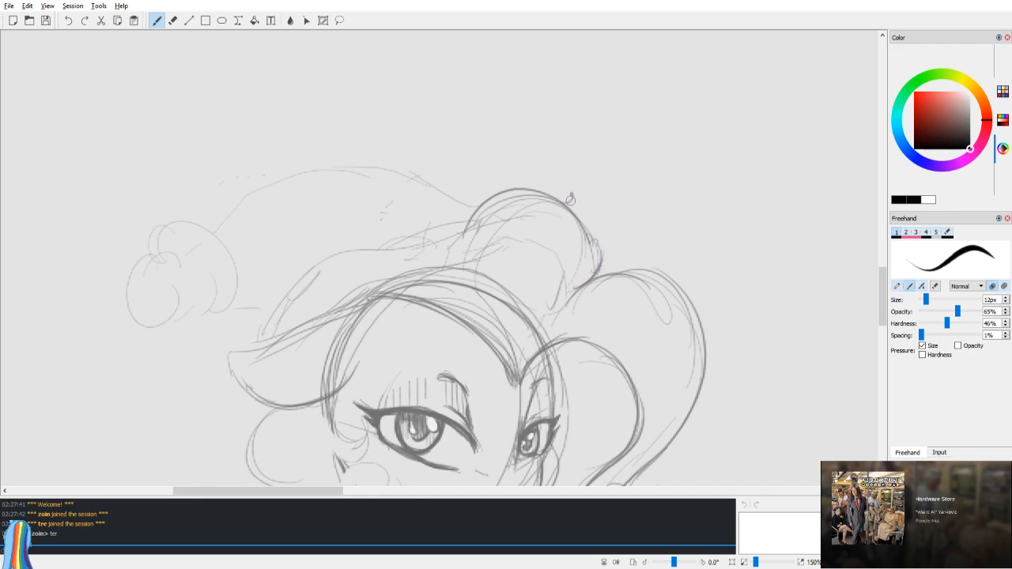
pyautogui.press('v')
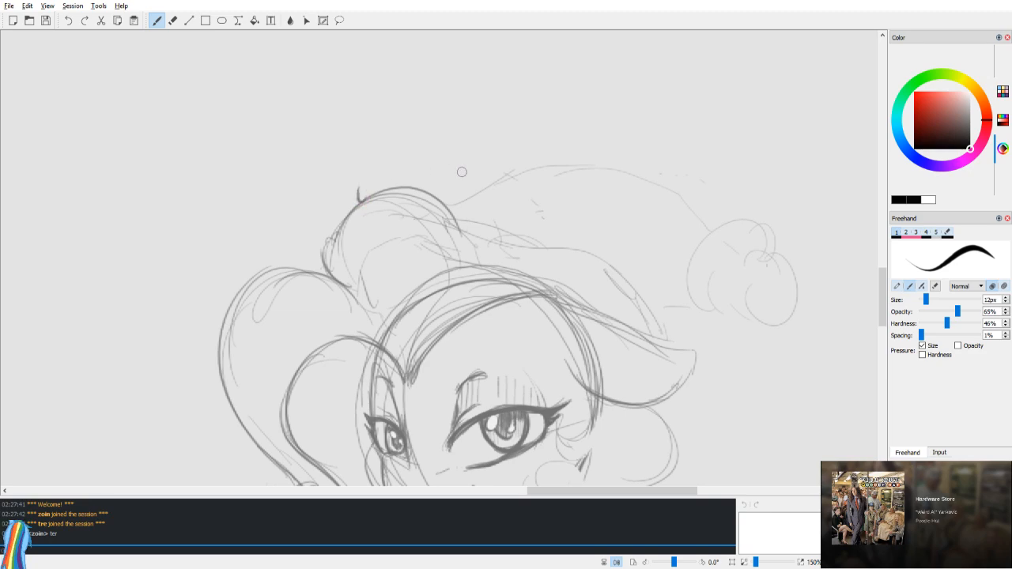
pyautogui.press('v')
pyautogui.scroll(-2, 514, 95)
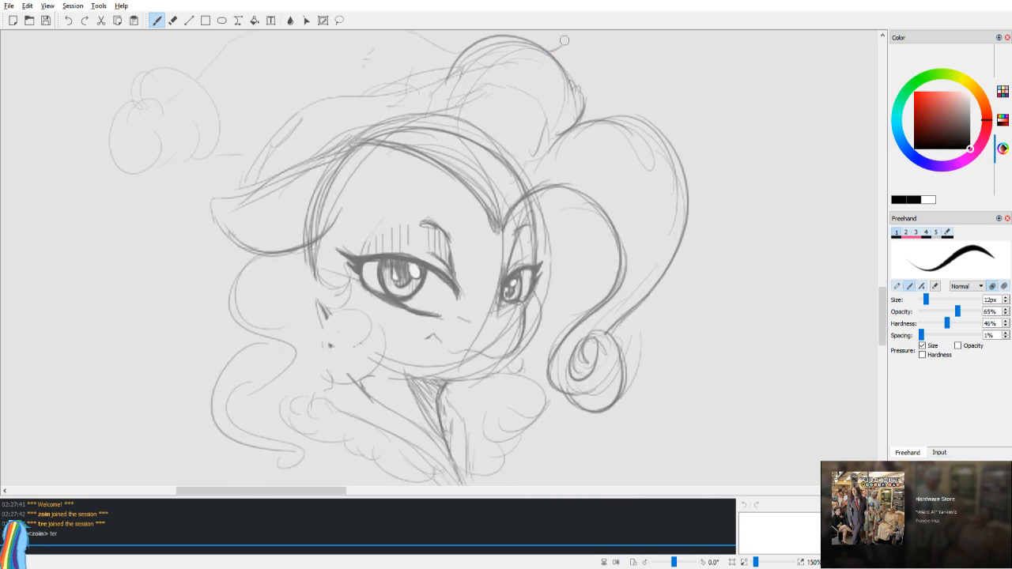
pyautogui.moveTo(477, 280); pyautogui.dragTo(478, 286)
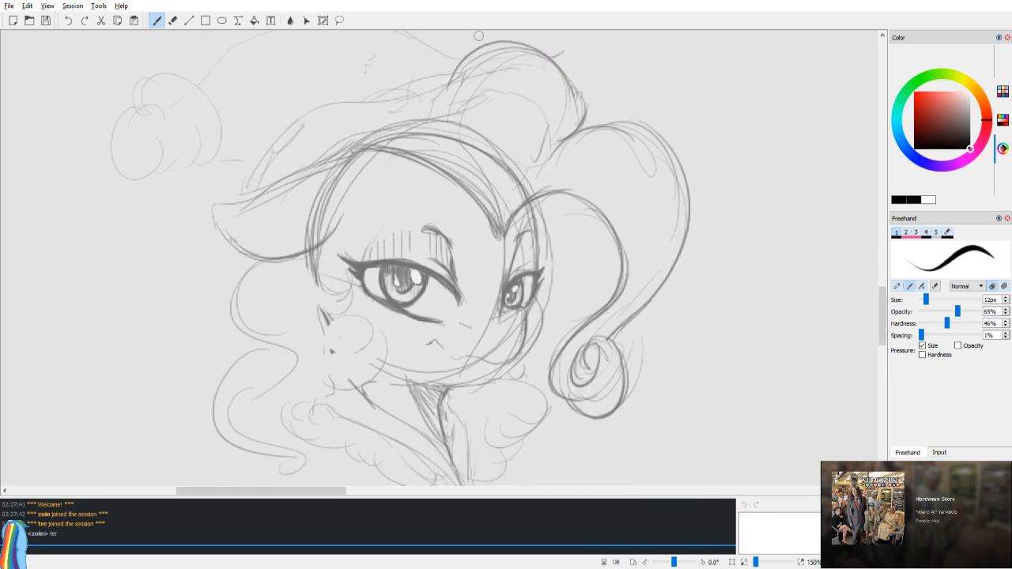
# Step: Enlarge the eraser and clear the construction lines inside the hair puff and above the hairline
pyautogui.press('e')
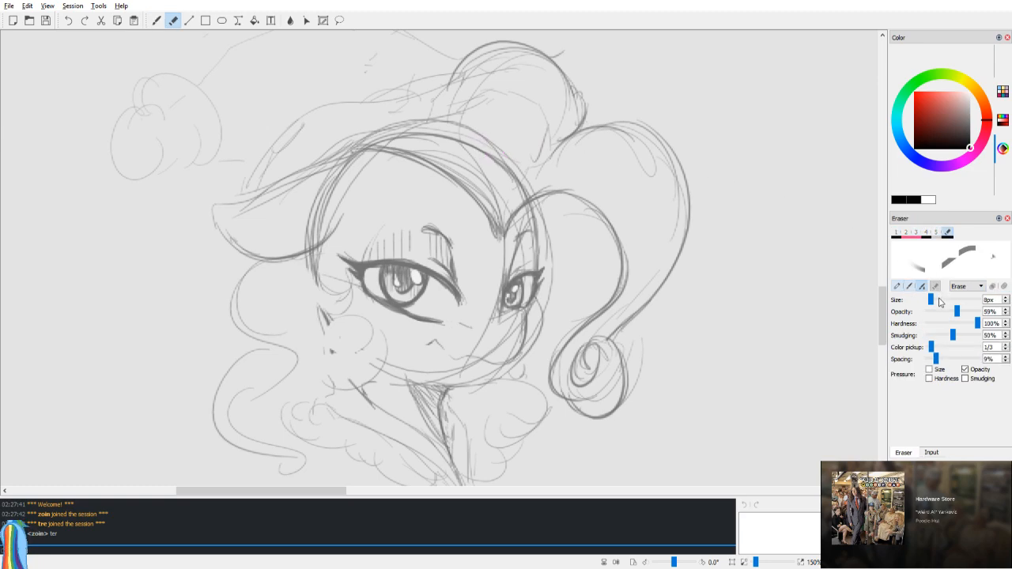
pyautogui.moveTo(940, 301); pyautogui.dragTo(950, 301)
pyautogui.moveTo(487, 152); pyautogui.dragTo(495, 148)
pyautogui.moveTo(518, 109); pyautogui.dragTo(508, 169)
pyautogui.moveTo(509, 155)
pyautogui.mouseDown()
pyautogui.moveTo(466, 185)
pyautogui.moveTo(450, 171)
pyautogui.moveTo(476, 164)
pyautogui.moveTo(495, 183)
pyautogui.moveTo(471, 217)
pyautogui.mouseUp()
pyautogui.press('b')
# Step: Draw the hair lines joining the puff and forelock to the parting, and clean the area with the eraser
pyautogui.moveTo(492, 270)
pyautogui.mouseDown()
pyautogui.moveTo(516, 211)
pyautogui.moveTo(589, 208)
pyautogui.moveTo(648, 227)
pyautogui.mouseUp()
pyautogui.press('v')
pyautogui.press('v')
pyautogui.press('e')
pyautogui.moveTo(512, 211); pyautogui.dragTo(490, 223)
pyautogui.press('b')
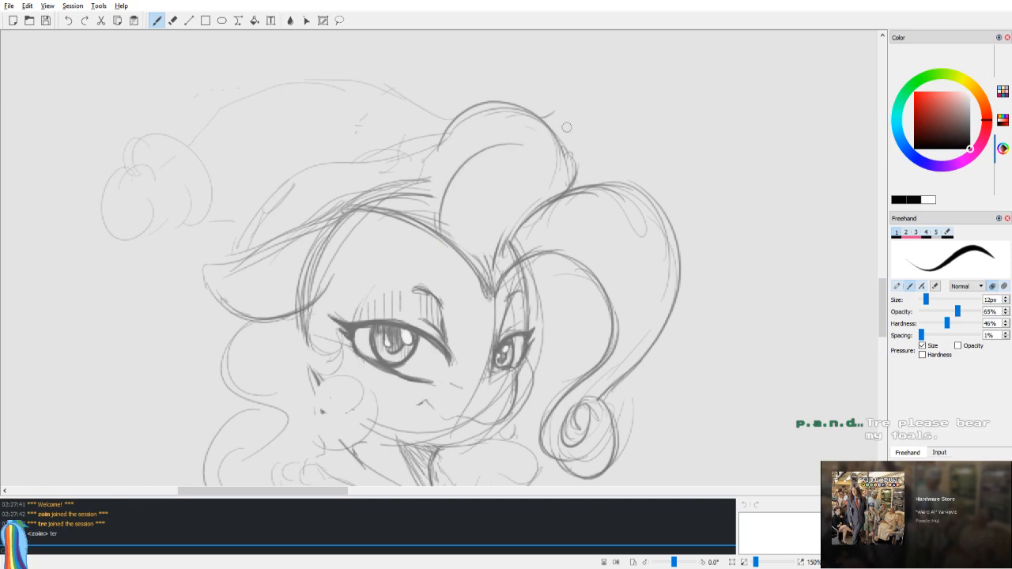
# Step: Redraw the inner curve of the hair puff in mirrored view, undoing the earlier attempts
pyautogui.press('v')
pyautogui.hotkey('ctrl', 'z')
pyautogui.moveTo(326, 154)
pyautogui.mouseDown()
pyautogui.moveTo(432, 199)
pyautogui.moveTo(373, 126)
pyautogui.moveTo(438, 215)
pyautogui.mouseUp()
pyautogui.hotkey('ctrl', 'z')
pyautogui.hotkey('ctrl', 'z')
pyautogui.moveTo(347, 121)
pyautogui.mouseDown()
pyautogui.moveTo(422, 197)
pyautogui.moveTo(449, 191)
pyautogui.moveTo(463, 221)
pyautogui.mouseUp()
# Step: Examine the overall shape of the head and hair at reduced zoom in normal and mirrored view
pyautogui.press('v')
pyautogui.press('v')
pyautogui.scroll(3, 482, 188)
pyautogui.scroll(-5, 485, 184)
pyautogui.press('v')
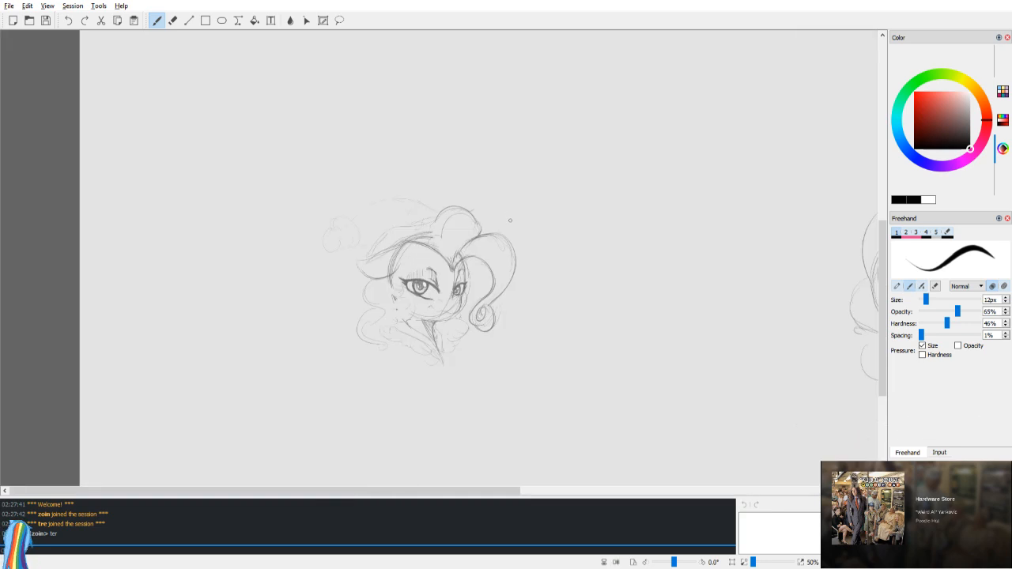
pyautogui.scroll(3, 510, 216)
pyautogui.press('v')
pyautogui.scroll(1, 537, 226)
pyautogui.moveTo(503, 178); pyautogui.dragTo(654, 231)
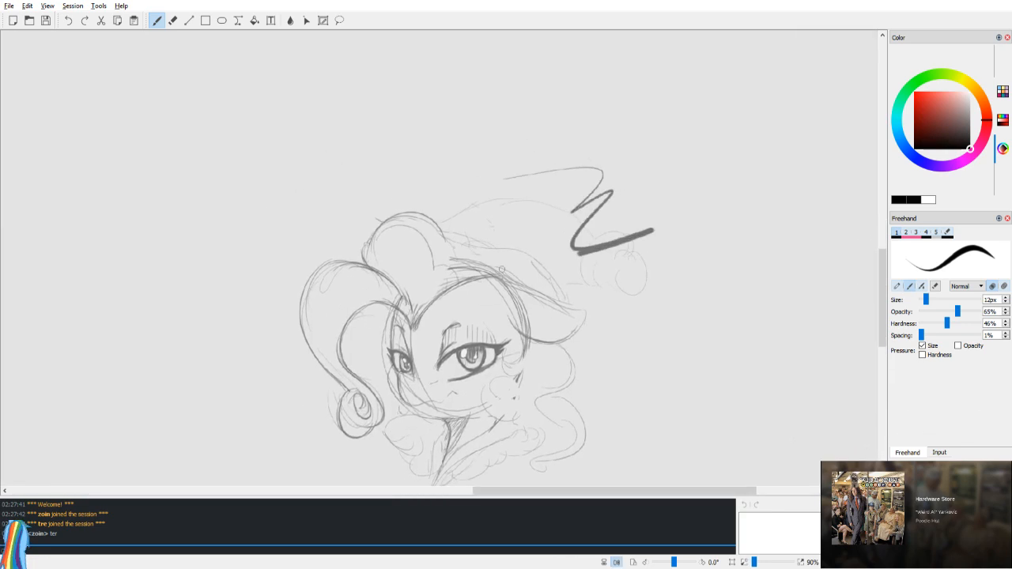
pyautogui.hotkey('ctrl', 'z')
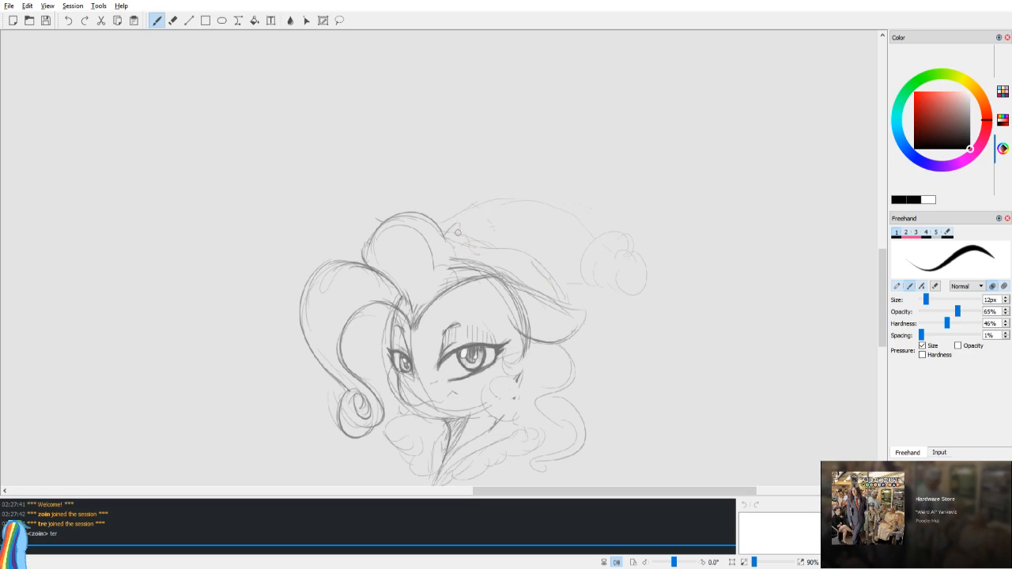
pyautogui.hotkey('ctrl', 'z')
# Step: Darken the curved outline running from the hair puff down toward the near ear, and mirror the view
pyautogui.moveTo(442, 228)
pyautogui.mouseDown()
pyautogui.moveTo(526, 250)
pyautogui.moveTo(552, 287)
pyautogui.mouseUp()
pyautogui.moveTo(480, 237)
pyautogui.mouseDown()
pyautogui.moveTo(549, 287)
pyautogui.moveTo(517, 250)
pyautogui.moveTo(542, 275)
pyautogui.mouseUp()
pyautogui.press('v')
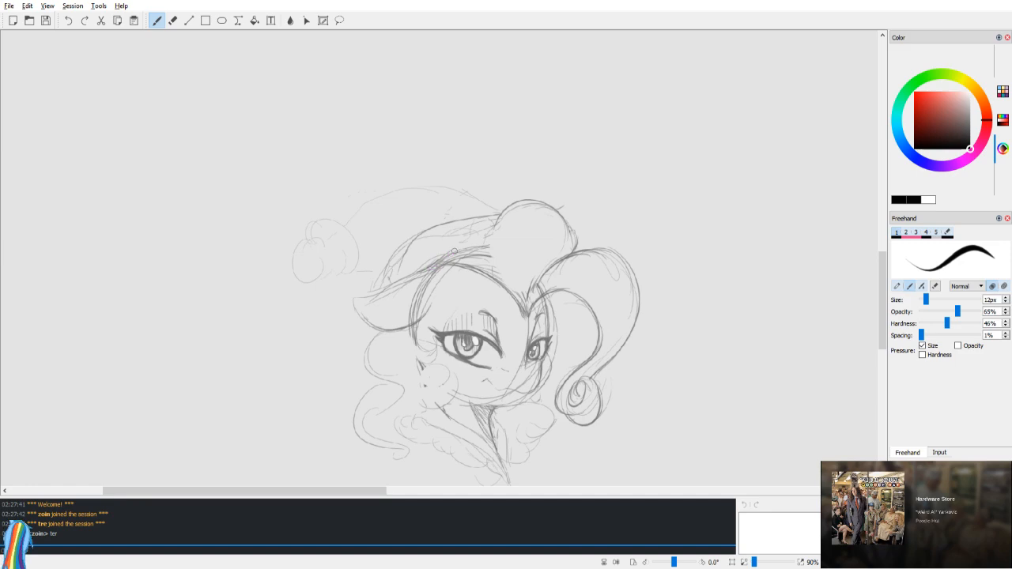
# Step: Erase the overlapping lines at the hair puff's base and rework its edge where it meets the hat
pyautogui.press('e')
pyautogui.moveTo(496, 228); pyautogui.dragTo(510, 232)
pyautogui.press('b')
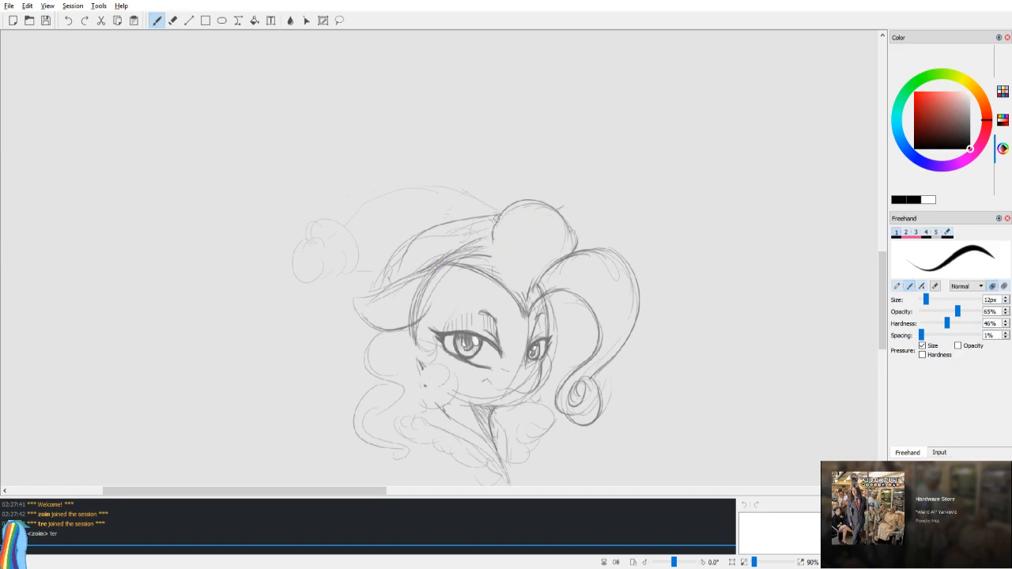
pyautogui.press('m')
pyautogui.press('m')
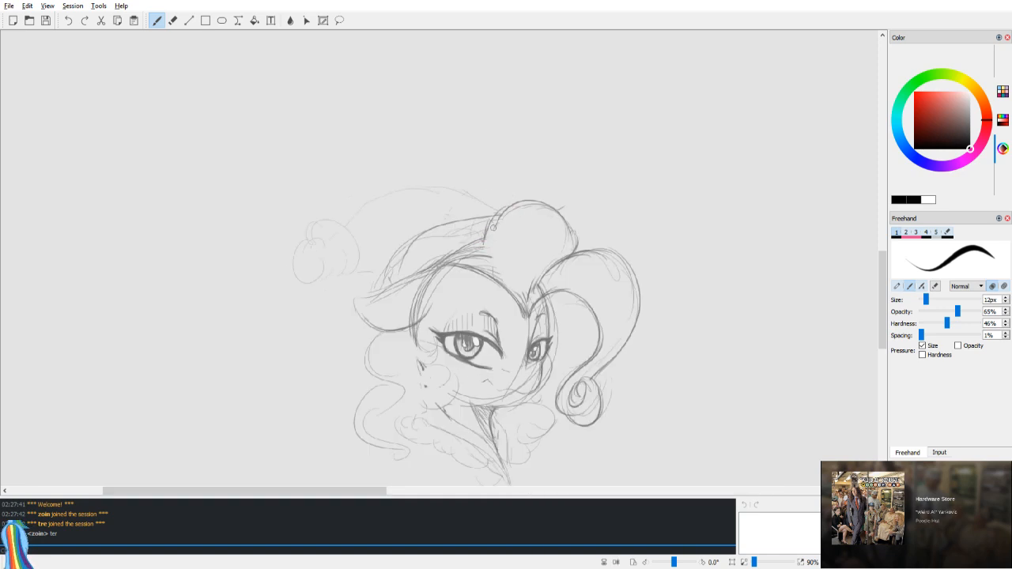
# Step: Darken the outline of the wavy hair lock hanging behind the near cheek, down to its curled tip
pyautogui.scroll(-1, 544, 278)
pyautogui.press('m')
pyautogui.press('m')
pyautogui.press('m')
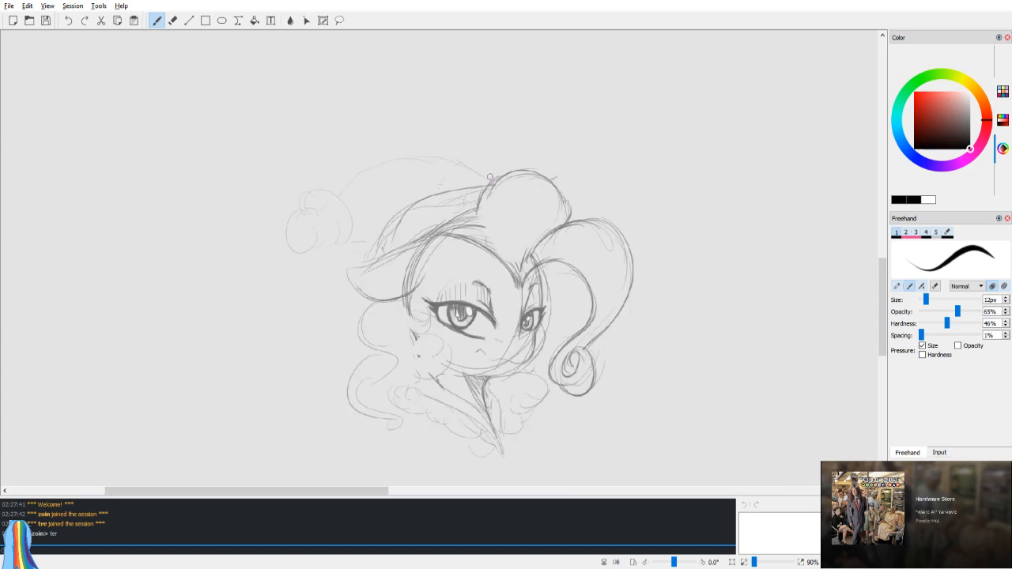
pyautogui.press('v')
pyautogui.scroll(-1, 496, 332)
pyautogui.moveTo(374, 237)
pyautogui.mouseDown()
pyautogui.moveTo(390, 294)
pyautogui.moveTo(375, 291)
pyautogui.moveTo(386, 305)
pyautogui.moveTo(372, 303)
pyautogui.moveTo(375, 290)
pyautogui.moveTo(372, 326)
pyautogui.moveTo(352, 304)
pyautogui.moveTo(395, 356)
pyautogui.mouseUp()
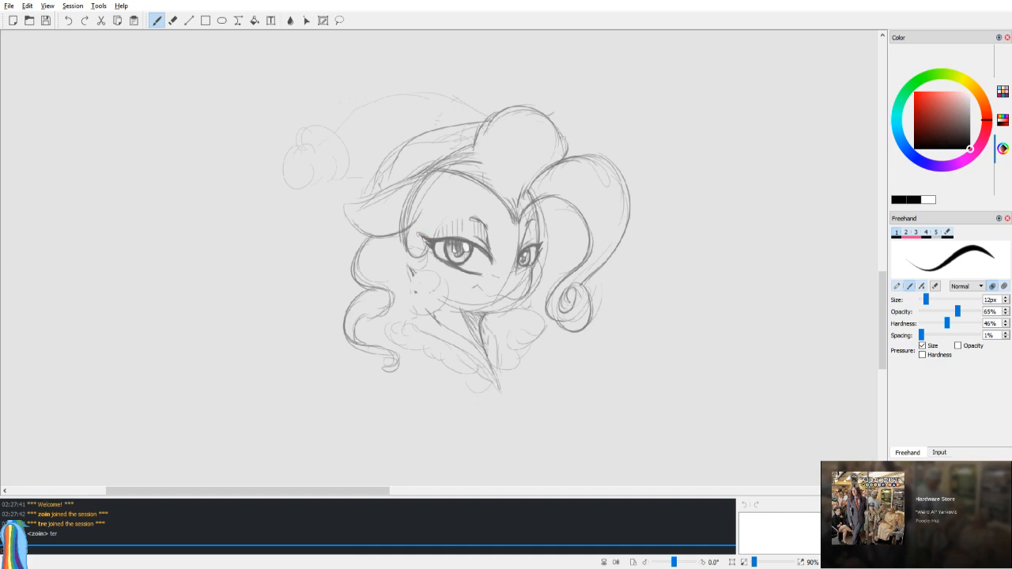
# Step: Firm up the small curve under the near ear and the round puff beside the cheek, undoing unwanted strokes
pyautogui.moveTo(399, 246)
pyautogui.mouseDown()
pyautogui.moveTo(425, 272)
pyautogui.moveTo(399, 257)
pyautogui.moveTo(425, 263)
pyautogui.moveTo(415, 251)
pyautogui.moveTo(444, 295)
pyautogui.moveTo(452, 284)
pyautogui.moveTo(420, 299)
pyautogui.mouseUp()
pyautogui.hotkey('ctrl', 'z')
pyautogui.hotkey('ctrl', 'z')
pyautogui.hotkey('ctrl', 'z')
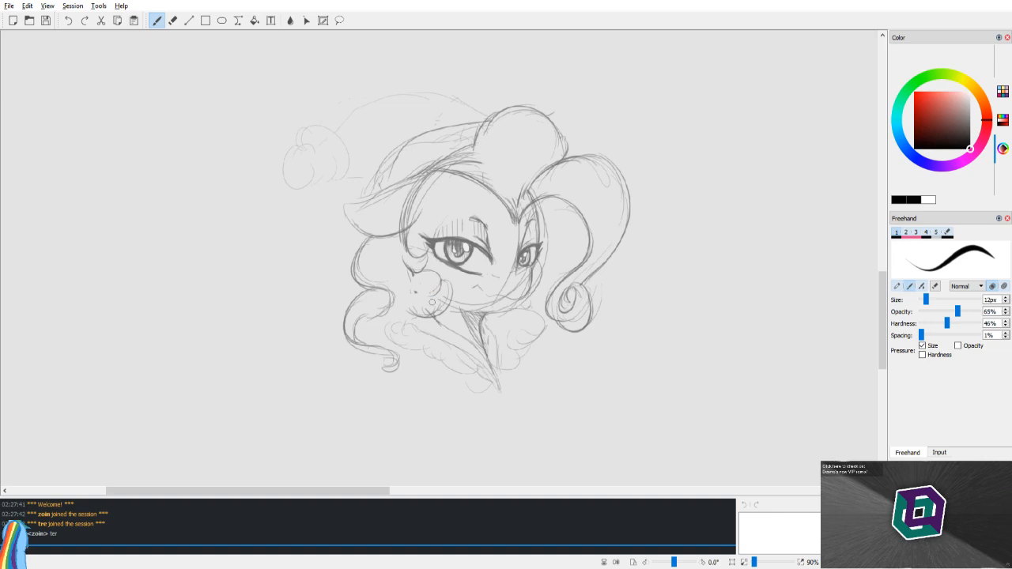
pyautogui.press('v')
pyautogui.moveTo(484, 257)
pyautogui.mouseDown()
pyautogui.moveTo(474, 251)
pyautogui.moveTo(495, 237)
pyautogui.mouseUp()
pyautogui.press('v')
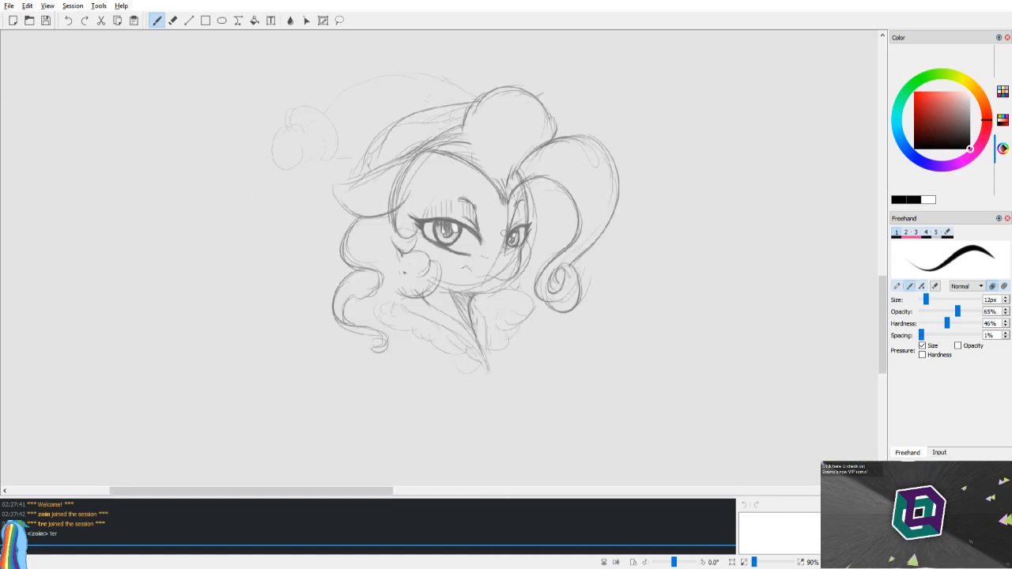
# Step: Draw a small round bauble just beneath the far side of the jaw
pyautogui.scroll(-3, 598, 255)
pyautogui.scroll(6, 595, 253)
pyautogui.scroll(-2, 582, 273)
pyautogui.scroll(5, 582, 316)
pyautogui.moveTo(593, 396)
pyautogui.mouseDown()
pyautogui.moveTo(494, 117)
pyautogui.moveTo(453, 63)
pyautogui.mouseUp()
pyautogui.scroll(1, 453, 63)
pyautogui.moveTo(463, 314)
pyautogui.mouseDown()
pyautogui.moveTo(483, 300)
pyautogui.moveTo(468, 321)
pyautogui.mouseUp()
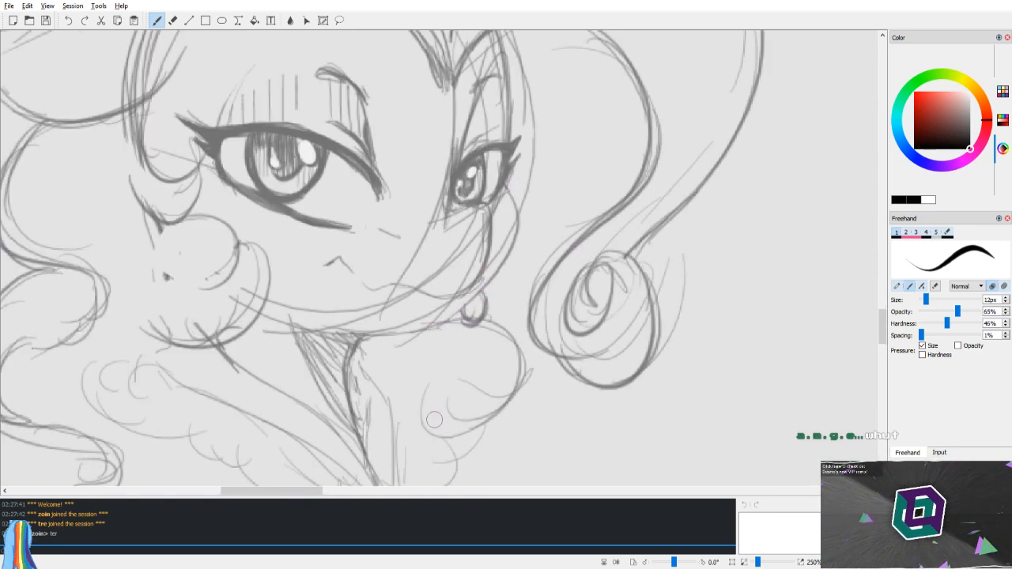
# Step: Outline the two fluffy collar lobes below the chin on the far side, redoing one stroke
pyautogui.moveTo(491, 378); pyautogui.dragTo(467, 294)
pyautogui.moveTo(427, 242)
pyautogui.mouseDown()
pyautogui.moveTo(498, 297)
pyautogui.moveTo(429, 335)
pyautogui.mouseUp()
pyautogui.hotkey('ctrl', 'z')
pyautogui.moveTo(412, 291); pyautogui.dragTo(455, 314)
pyautogui.moveTo(436, 358)
pyautogui.mouseDown()
pyautogui.moveTo(375, 409)
pyautogui.moveTo(377, 393)
pyautogui.moveTo(419, 405)
pyautogui.mouseUp()
pyautogui.moveTo(374, 298); pyautogui.dragTo(385, 334)
# Step: Set the eraser size to 5px, and darken the neck and inner collar edges in mirrored view
pyautogui.press('e')
pyautogui.moveTo(949, 300); pyautogui.dragTo(930, 299)
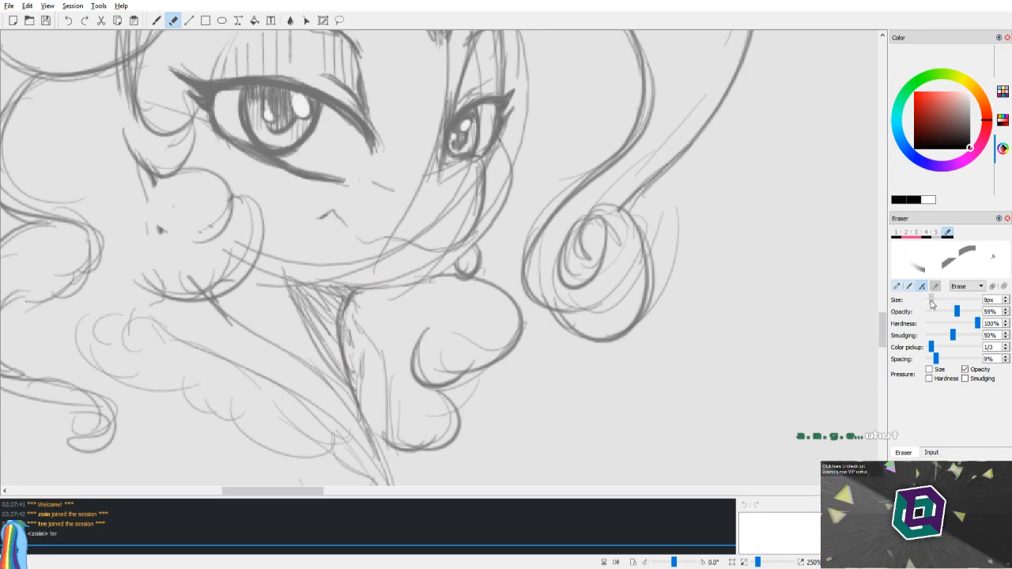
pyautogui.press('v')
pyautogui.moveTo(478, 390); pyautogui.dragTo(476, 427)
pyautogui.press('b')
pyautogui.moveTo(531, 307)
pyautogui.mouseDown()
pyautogui.moveTo(493, 371)
pyautogui.moveTo(500, 441)
pyautogui.mouseUp()
pyautogui.moveTo(494, 389); pyautogui.dragTo(496, 438)
pyautogui.moveTo(519, 355)
pyautogui.mouseDown()
pyautogui.moveTo(515, 411)
pyautogui.moveTo(525, 352)
pyautogui.moveTo(523, 382)
pyautogui.mouseUp()
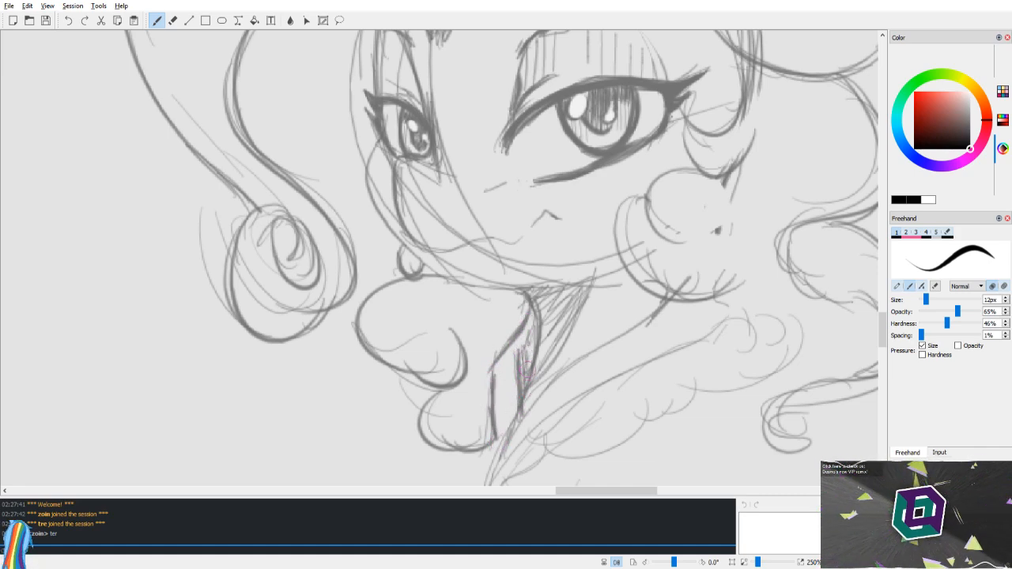
# Step: Darken the two long edges of the near collar running from the cheek puff down to the collar's point
pyautogui.press('v')
pyautogui.moveTo(555, 352); pyautogui.dragTo(562, 249)
pyautogui.moveTo(475, 220)
pyautogui.mouseDown()
pyautogui.moveTo(504, 294)
pyautogui.moveTo(519, 287)
pyautogui.mouseUp()
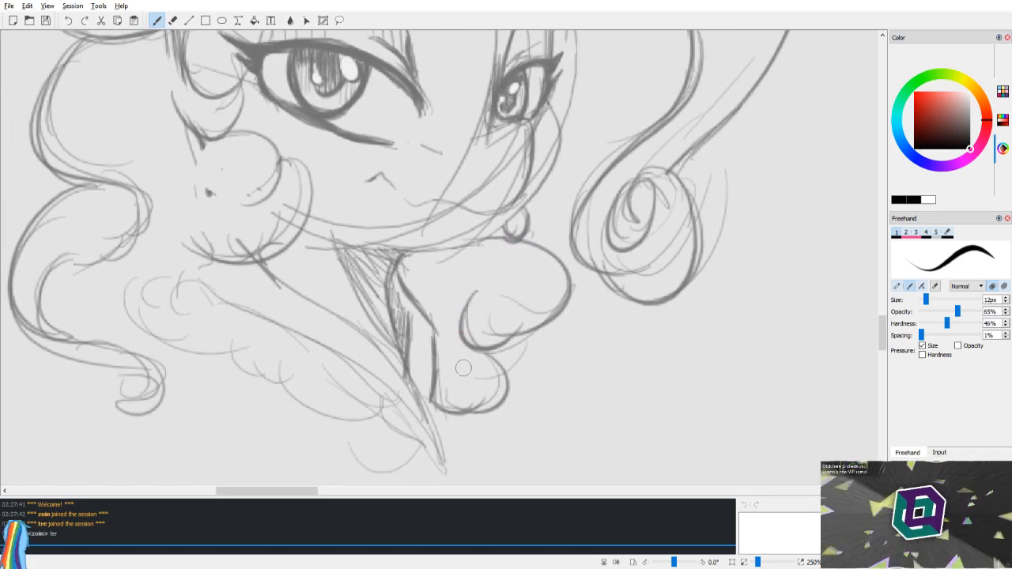
pyautogui.press('v')
pyautogui.moveTo(433, 468); pyautogui.dragTo(441, 424)
pyautogui.moveTo(432, 453); pyautogui.dragTo(457, 382)
pyautogui.moveTo(440, 438)
pyautogui.mouseDown()
pyautogui.moveTo(486, 344)
pyautogui.moveTo(507, 331)
pyautogui.mouseUp()
pyautogui.moveTo(453, 408)
pyautogui.mouseDown()
pyautogui.moveTo(488, 352)
pyautogui.moveTo(615, 260)
pyautogui.moveTo(560, 310)
pyautogui.mouseUp()
pyautogui.moveTo(452, 450); pyautogui.dragTo(470, 406)
pyautogui.moveTo(436, 468)
pyautogui.mouseDown()
pyautogui.moveTo(501, 382)
pyautogui.moveTo(671, 283)
pyautogui.mouseUp()
# Step: Erase stray lines around the near cheek puff and beside the nose
pyautogui.press('h')
pyautogui.moveTo(506, 269)
pyautogui.mouseDown()
pyautogui.moveTo(543, 400)
pyautogui.moveTo(536, 386)
pyautogui.mouseUp()
pyautogui.moveTo(492, 350); pyautogui.dragTo(486, 334)
pyautogui.press('e')
pyautogui.moveTo(260, 342); pyautogui.dragTo(288, 338)
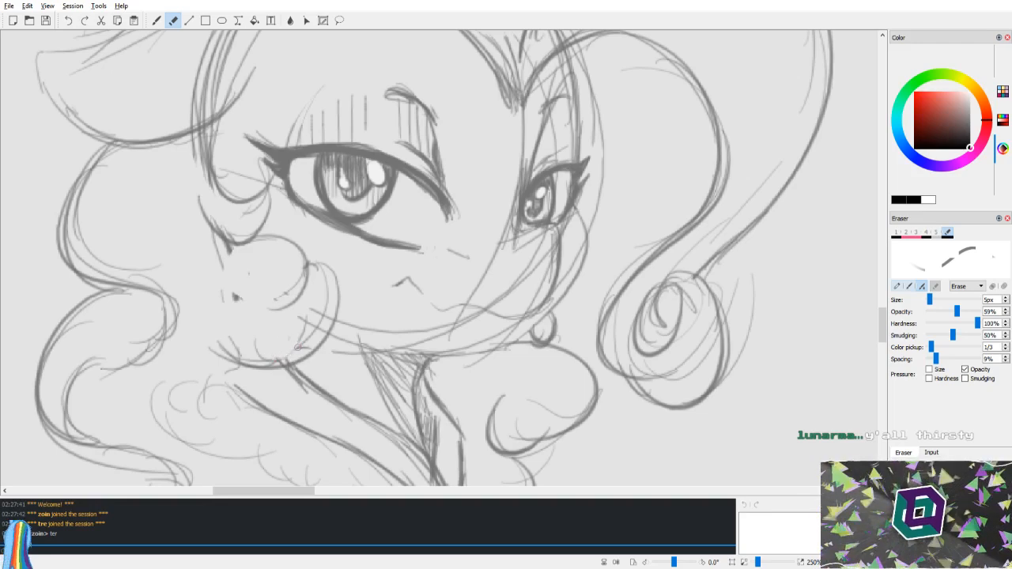
pyautogui.press('h')
pyautogui.press('h')
pyautogui.press('b')
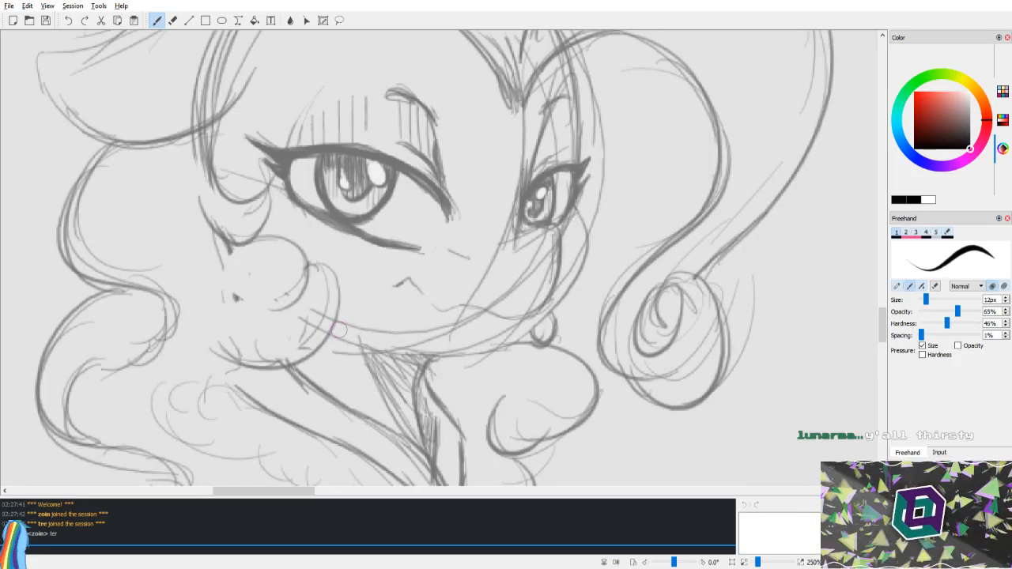
pyautogui.press('e')
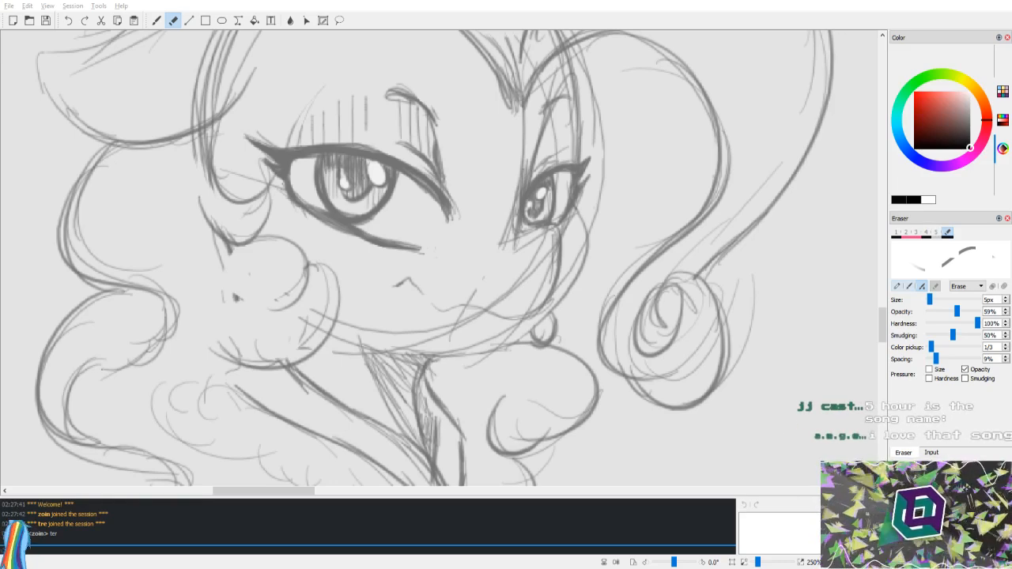
pyautogui.doubleClick(615, 1)
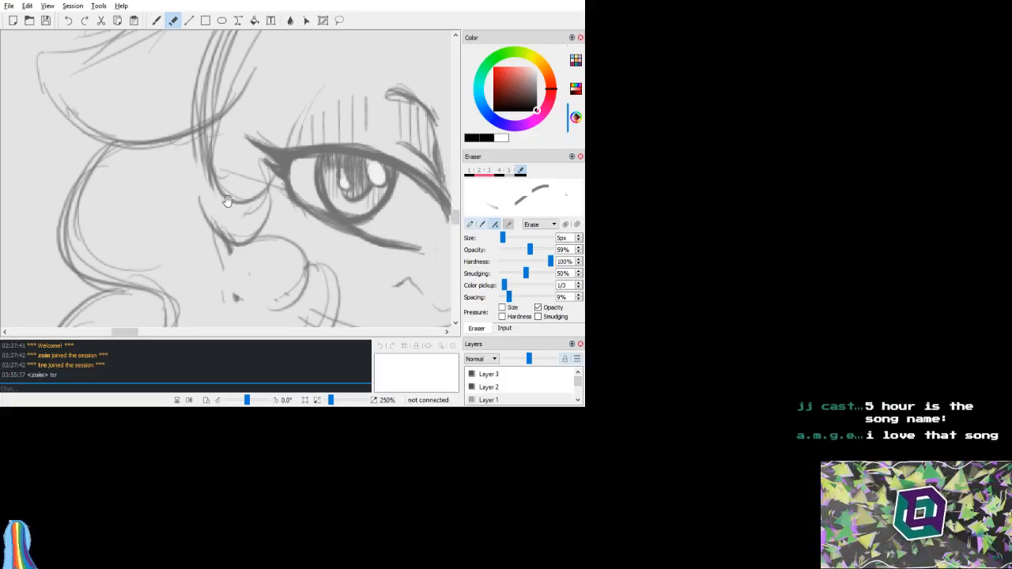
pyautogui.doubleClick(308, 2)
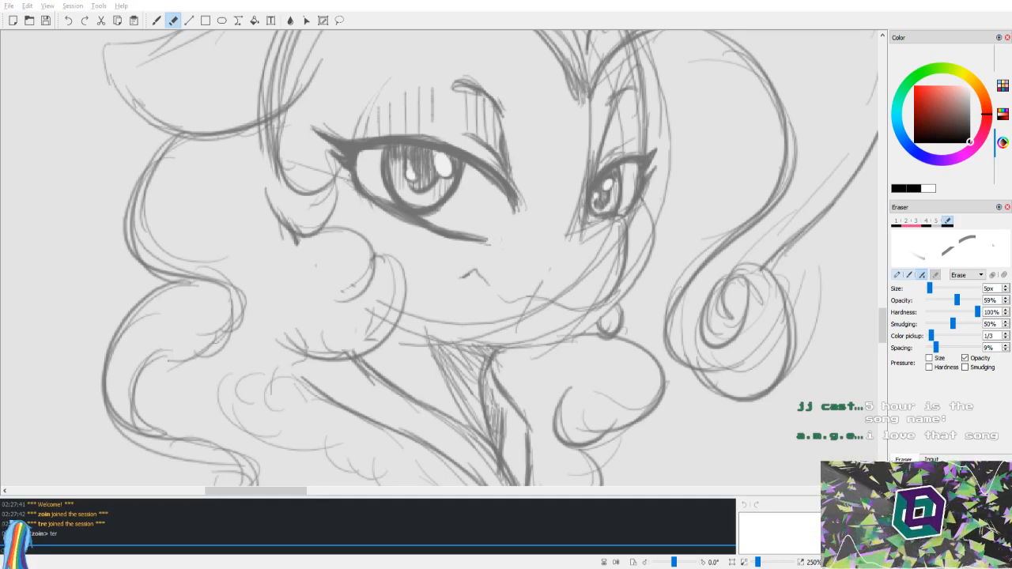
pyautogui.click(512, 3)
# Step: Examine the proportions of the whole head at reduced zoom in mirrored and normal view
pyautogui.moveTo(542, 194); pyautogui.dragTo(541, 323)
pyautogui.moveTo(612, 211); pyautogui.dragTo(601, 404)
pyautogui.scroll(-3, 656, 242)
pyautogui.moveTo(650, 381); pyautogui.dragTo(699, 224)
pyautogui.press('v')
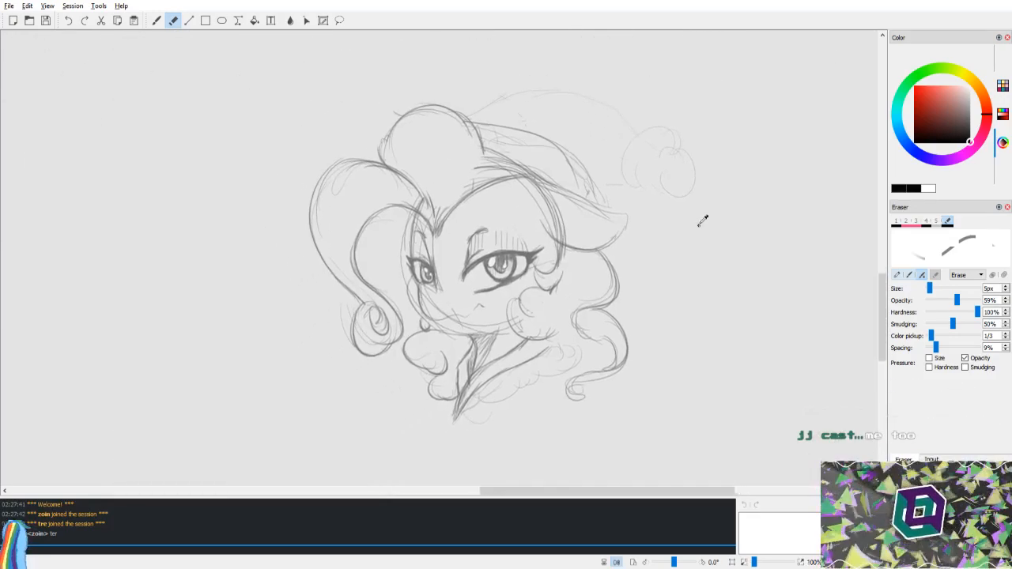
pyautogui.scroll(1, 700, 222)
pyautogui.moveTo(668, 261); pyautogui.dragTo(681, 207)
pyautogui.press('v')
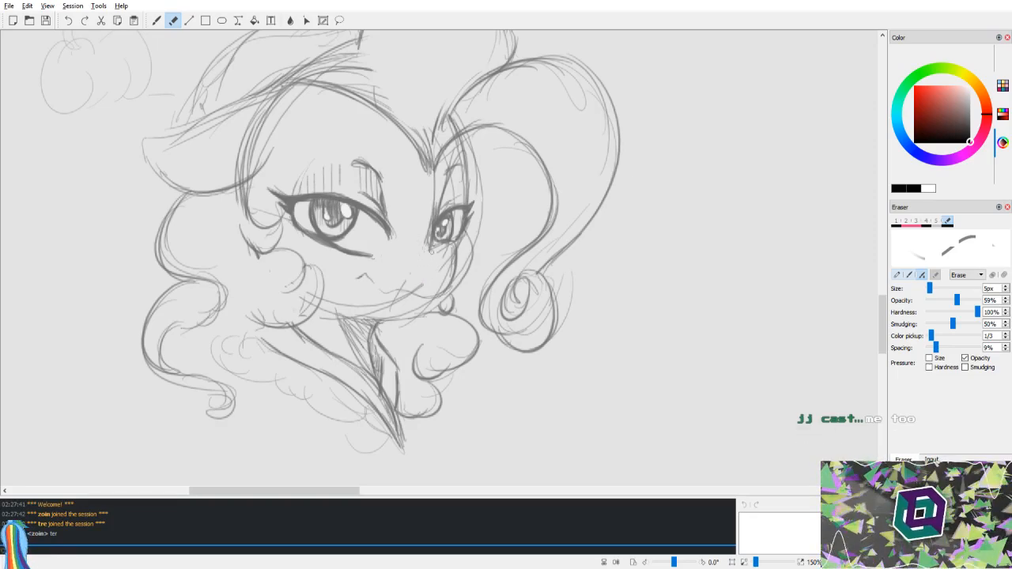
# Step: Sketch a short nose mark on the muzzle, comparing its placement in normal and mirrored view
pyautogui.press('b')
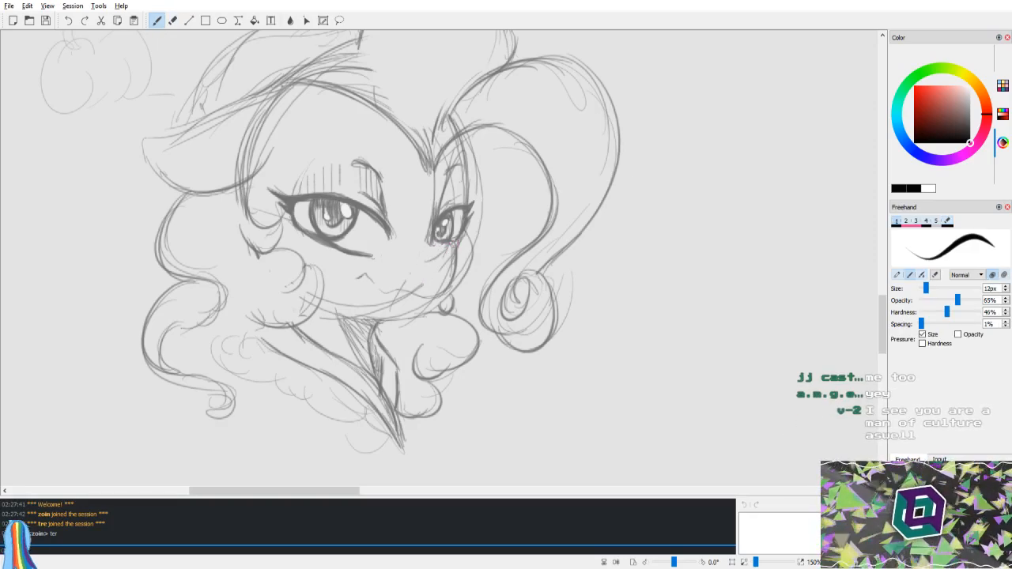
pyautogui.press('v')
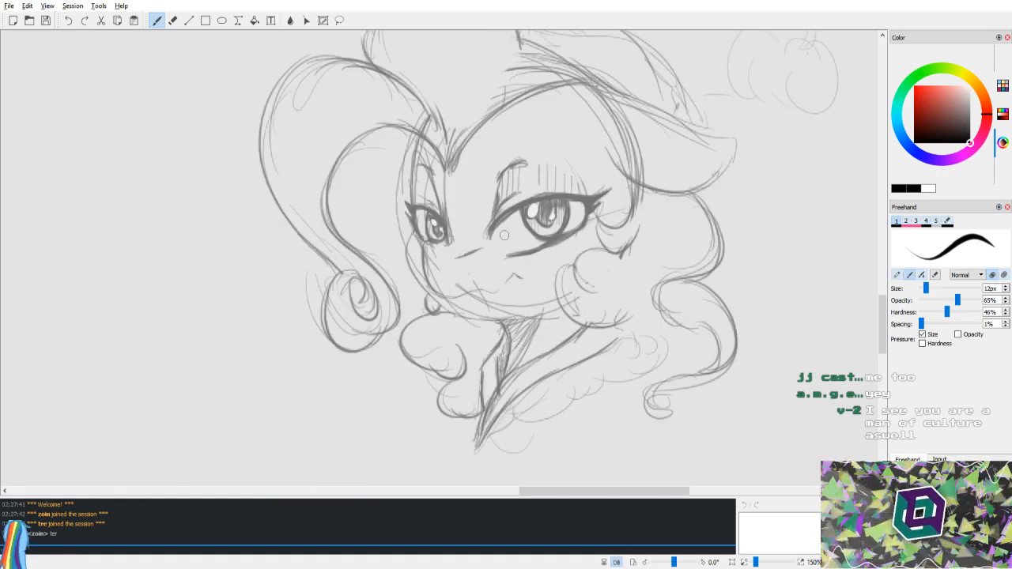
pyautogui.press('v')
pyautogui.press('v')
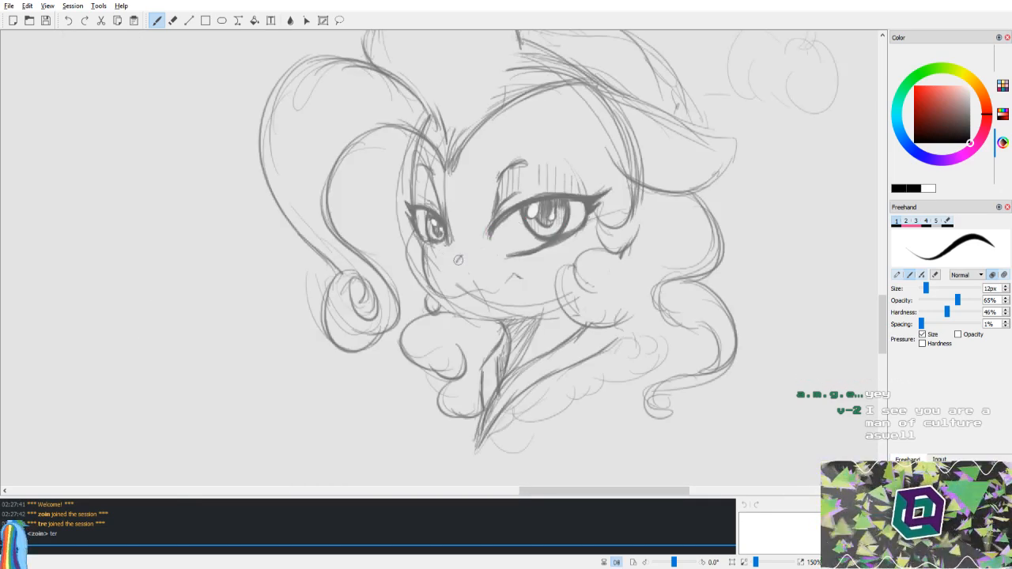
pyautogui.press('v')
# Step: Erase the guide lines crossing the muzzle between the far eye and the mouth
pyautogui.scroll(3, 657, 282)
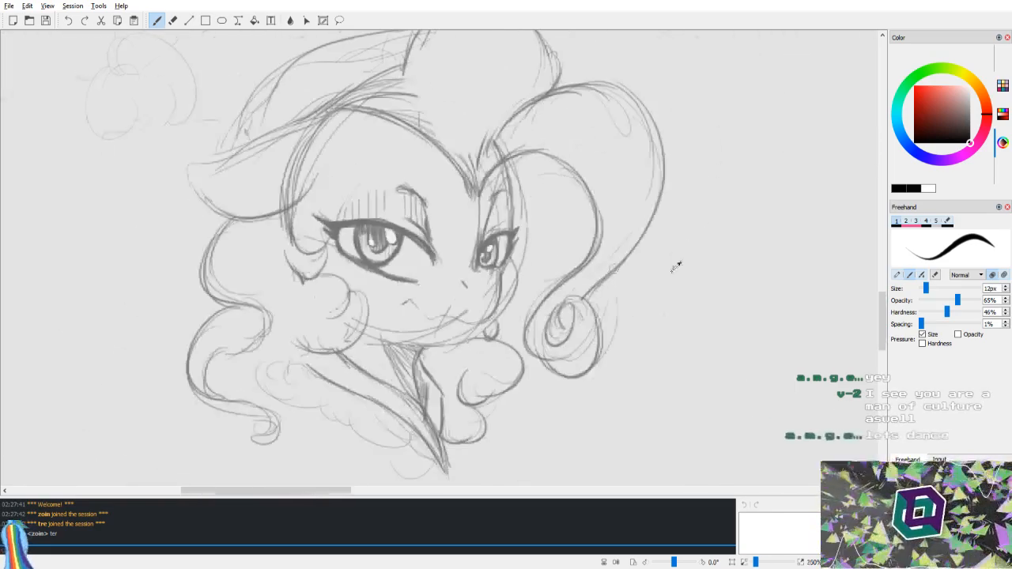
pyautogui.moveTo(692, 342); pyautogui.dragTo(728, 286)
pyautogui.scroll(1, 725, 286)
pyautogui.moveTo(670, 261); pyautogui.dragTo(628, 280)
pyautogui.press('e')
pyautogui.moveTo(482, 270)
pyautogui.mouseDown()
pyautogui.moveTo(481, 283)
pyautogui.moveTo(487, 260)
pyautogui.moveTo(492, 294)
pyautogui.mouseUp()
pyautogui.moveTo(431, 321)
pyautogui.mouseDown()
pyautogui.moveTo(422, 323)
pyautogui.moveTo(469, 326)
pyautogui.mouseUp()
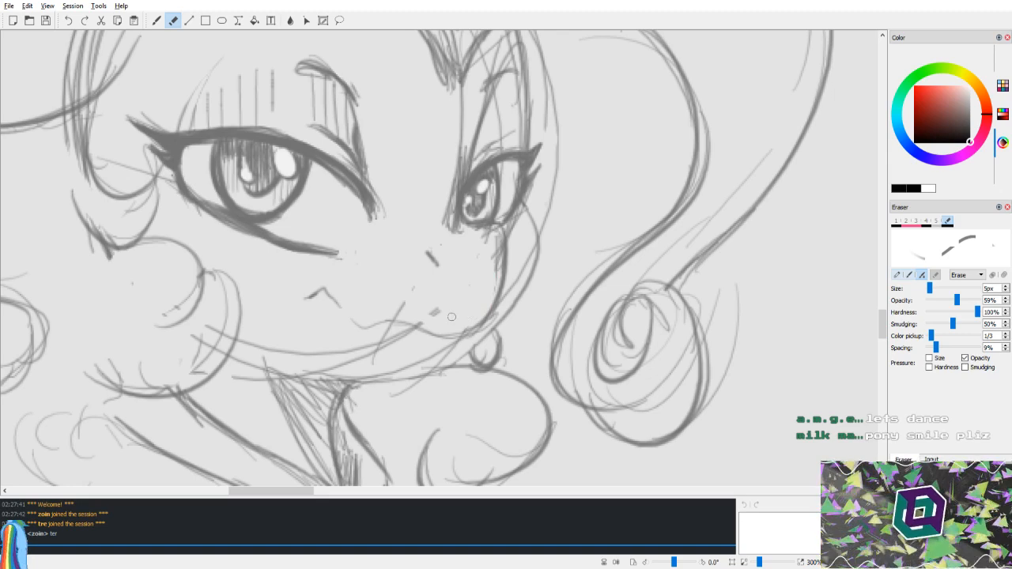
# Step: Clean up the remaining guide lines around the mouth and lower chin in mirrored and normal view
pyautogui.click(339, 20)
pyautogui.moveTo(343, 285)
pyautogui.mouseDown()
pyautogui.moveTo(303, 321)
pyautogui.moveTo(455, 348)
pyautogui.moveTo(498, 315)
pyautogui.moveTo(421, 270)
pyautogui.mouseUp()
pyautogui.press('v')
pyautogui.click(513, 393)
pyautogui.press('e')
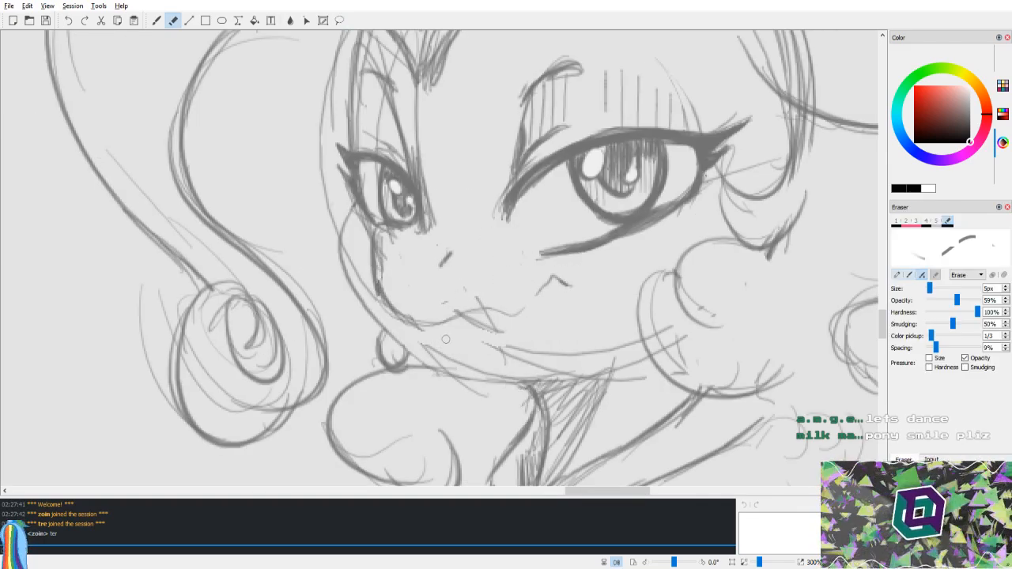
pyautogui.scroll(4, 477, 240)
pyautogui.scroll(-8, 482, 238)
pyautogui.press('v')
pyautogui.moveTo(551, 247); pyautogui.dragTo(578, 261)
pyautogui.scroll(3, 581, 255)
pyautogui.moveTo(604, 317); pyautogui.dragTo(596, 290)
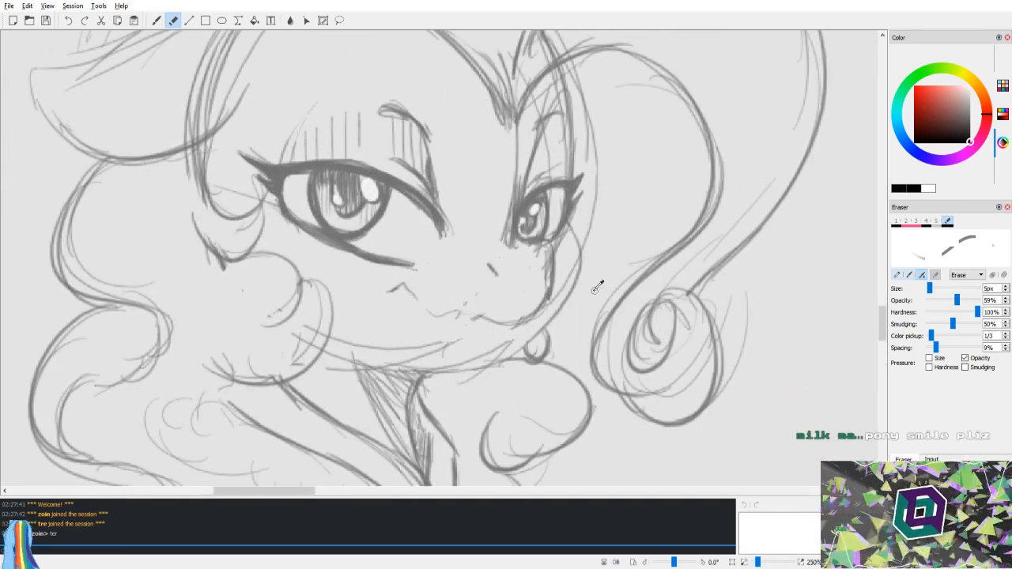
# Step: Darken the contour of the far cheek and chin, redoing the first attempt in mirrored view
pyautogui.scroll(1, 596, 290)
pyautogui.press('b')
pyautogui.moveTo(594, 218)
pyautogui.mouseDown()
pyautogui.moveTo(598, 325)
pyautogui.moveTo(607, 234)
pyautogui.moveTo(559, 338)
pyautogui.moveTo(527, 370)
pyautogui.moveTo(468, 388)
pyautogui.mouseUp()
pyautogui.hotkey('ctrl', 'z')
pyautogui.press('v')
pyautogui.moveTo(326, 368)
pyautogui.mouseDown()
pyautogui.moveTo(412, 388)
pyautogui.moveTo(475, 385)
pyautogui.mouseUp()
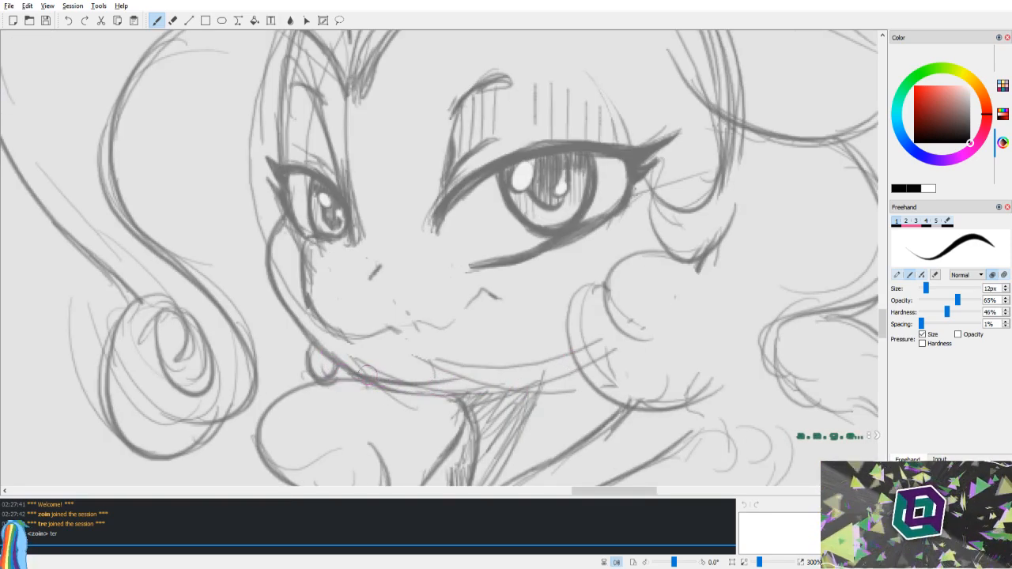
# Step: Erase the overlapping lines under the jaw and tidy its lower edge above the neck
pyautogui.press('e')
pyautogui.moveTo(381, 390)
pyautogui.mouseDown()
pyautogui.moveTo(443, 395)
pyautogui.moveTo(413, 398)
pyautogui.moveTo(427, 393)
pyautogui.mouseUp()
pyautogui.press('v')
pyautogui.press('b')
pyautogui.press('e')
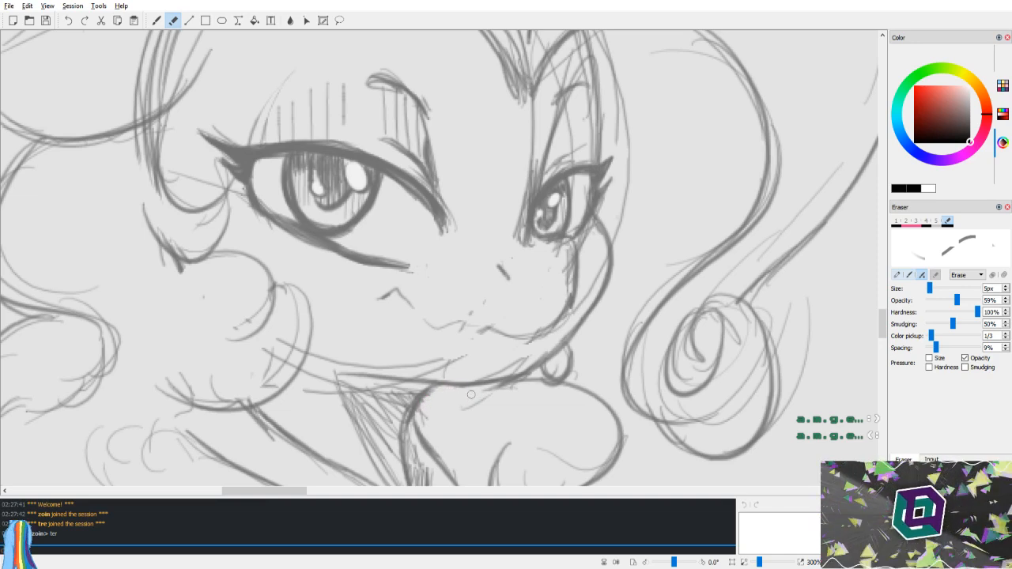
pyautogui.press('v')
pyautogui.moveTo(433, 374); pyautogui.dragTo(486, 366)
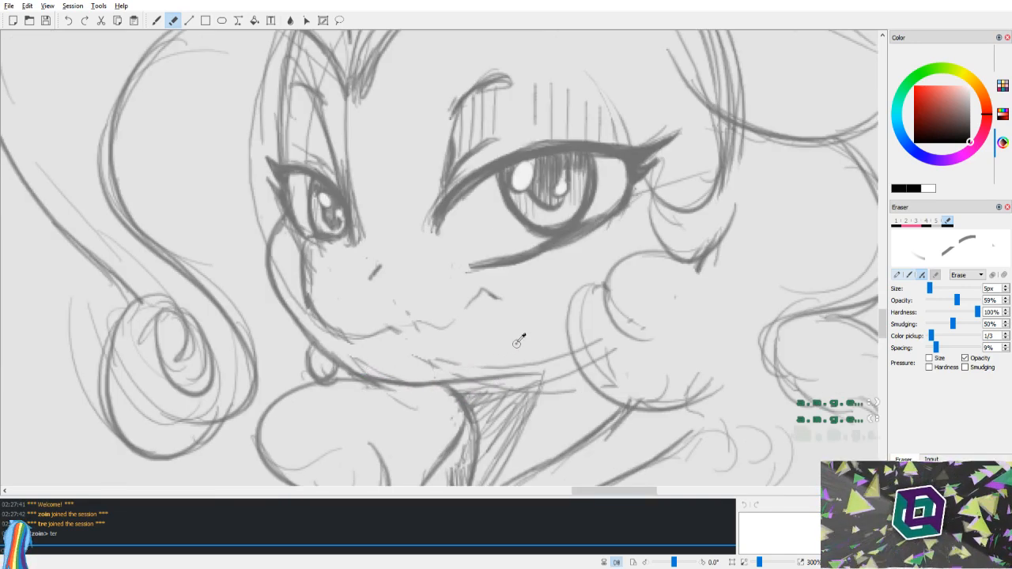
# Step: Rework the edge of the neck just below the chin with brush and eraser, checking it in both views
pyautogui.scroll(-6, 520, 341)
pyautogui.press('v')
pyautogui.moveTo(556, 330); pyautogui.dragTo(551, 339)
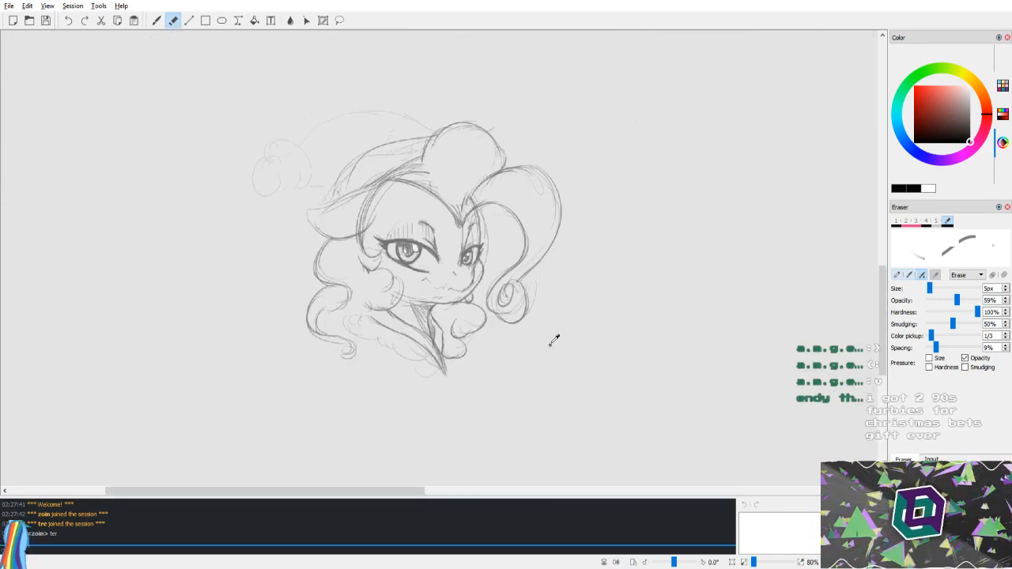
pyautogui.press('v')
pyautogui.moveTo(560, 343); pyautogui.dragTo(569, 341)
pyautogui.scroll(2, 568, 341)
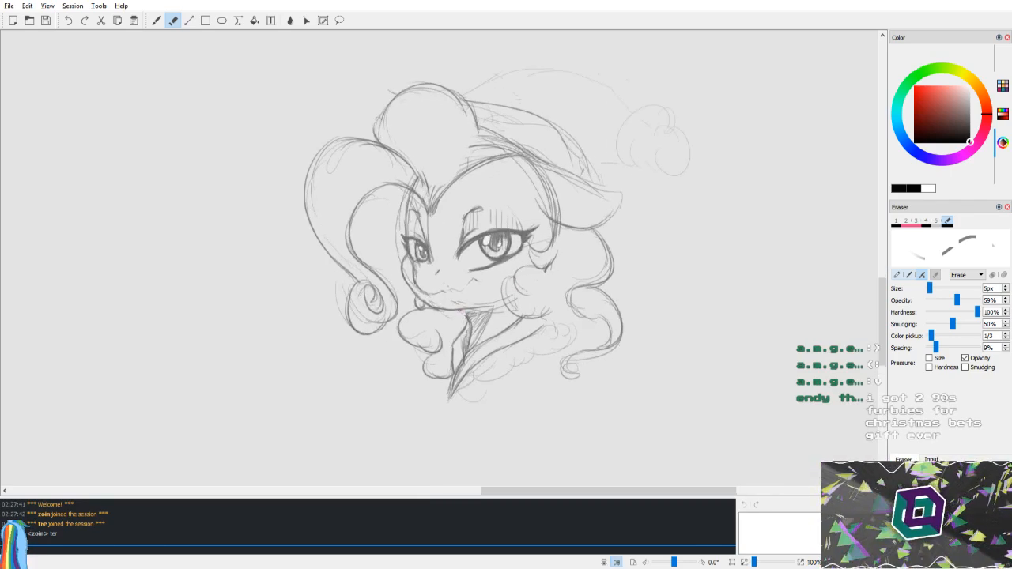
pyautogui.press('b')
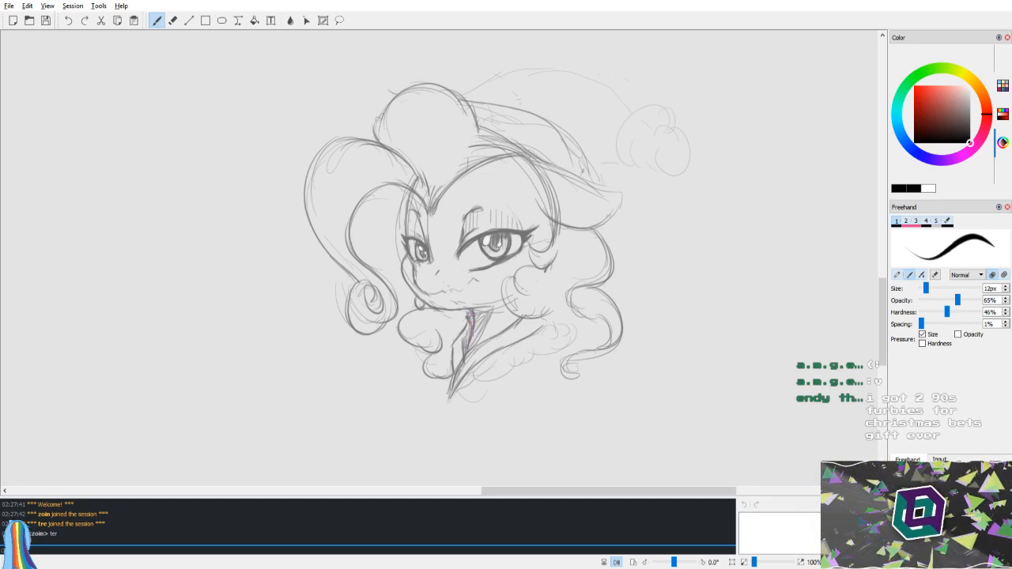
pyautogui.press('e')
pyautogui.press('v')
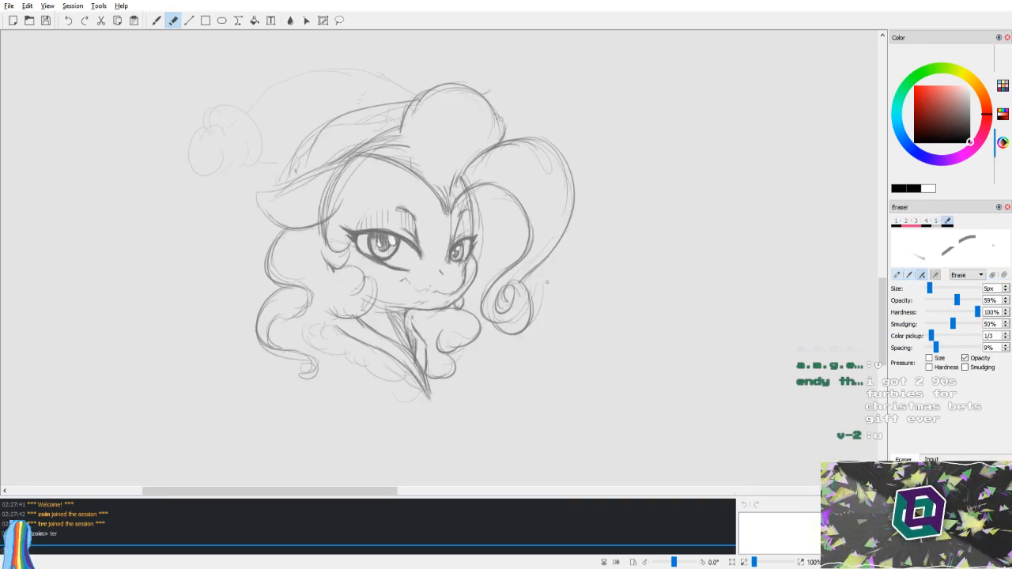
pyautogui.press('v')
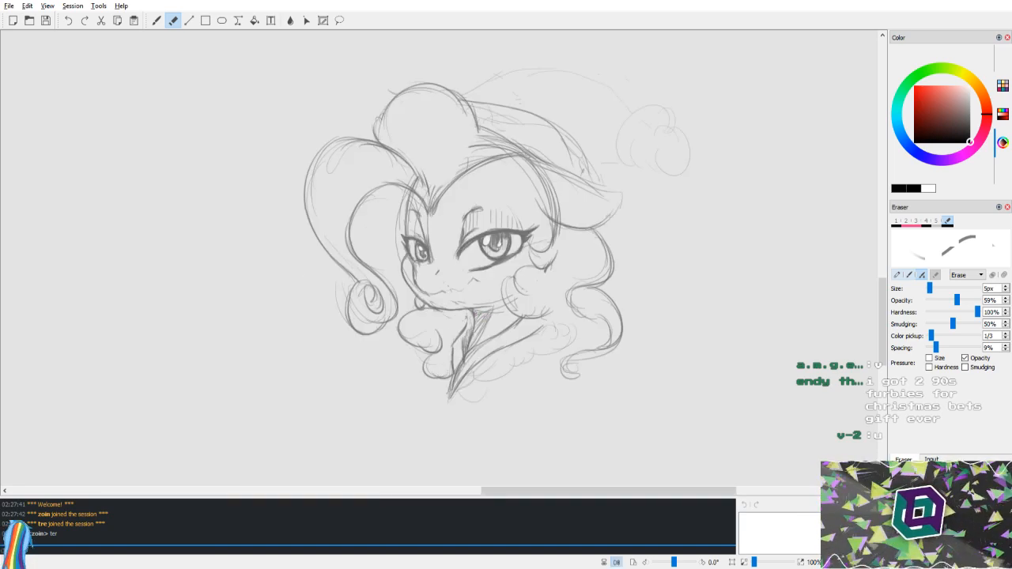
pyautogui.press('b')
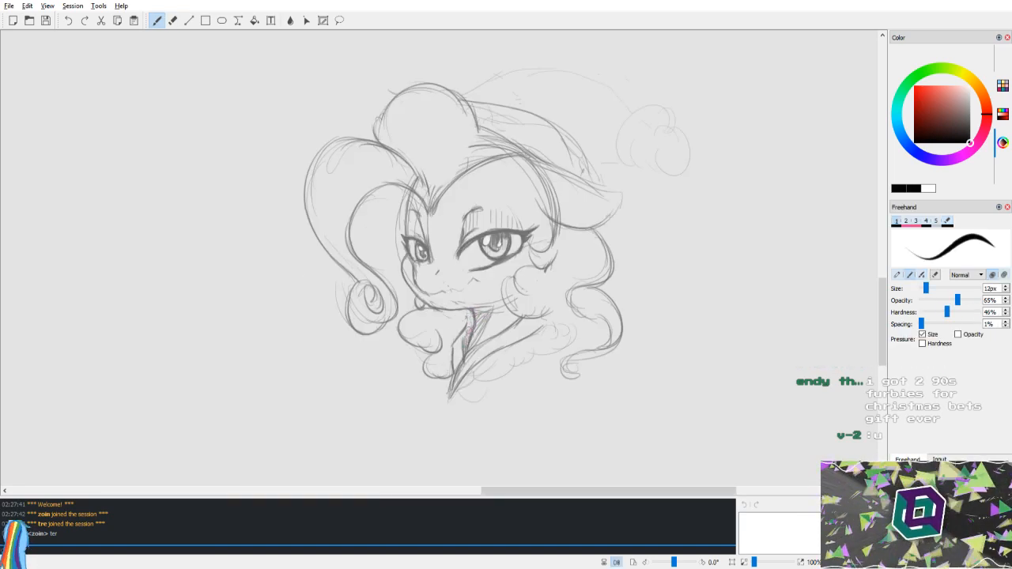
pyautogui.press('v')
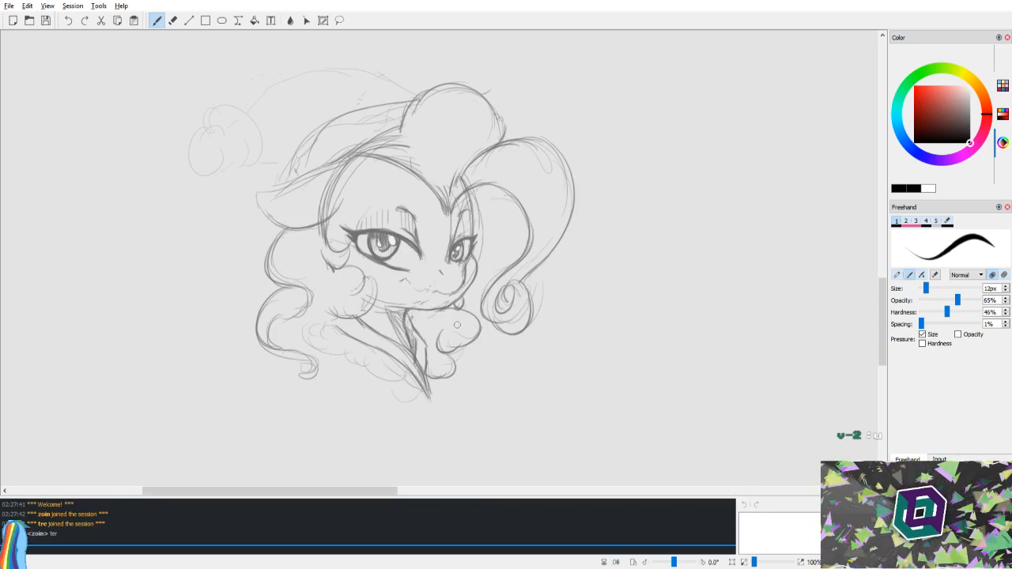
pyautogui.press('e')
pyautogui.press('v')
pyautogui.press('b')
# Step: Touch up the edge of the forehead above the far eye with brush and eraser, checking it in both views
pyautogui.moveTo(544, 287); pyautogui.dragTo(540, 344)
pyautogui.press('v')
pyautogui.press('v')
pyautogui.press('v')
pyautogui.press('v')
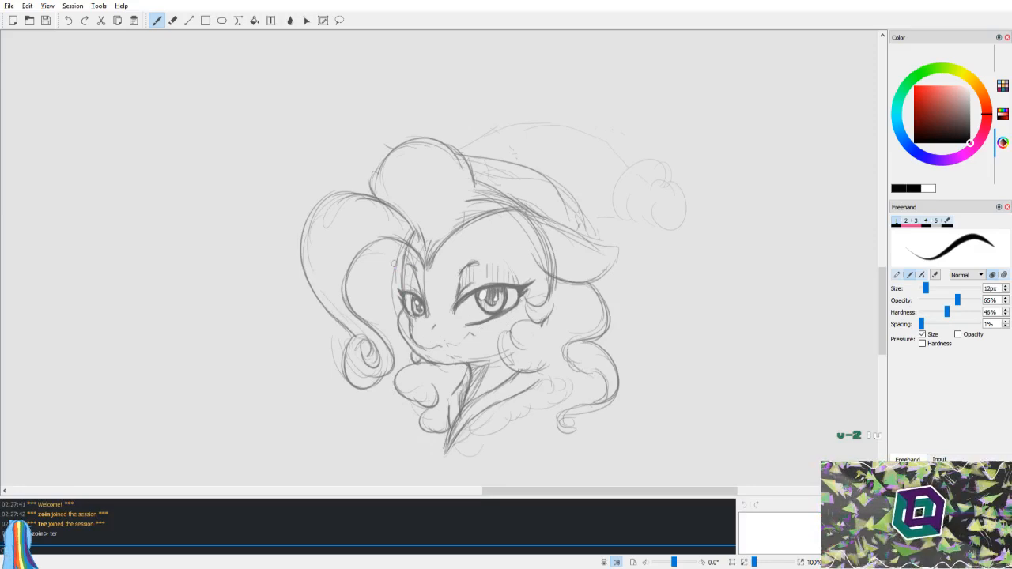
pyautogui.press('e')
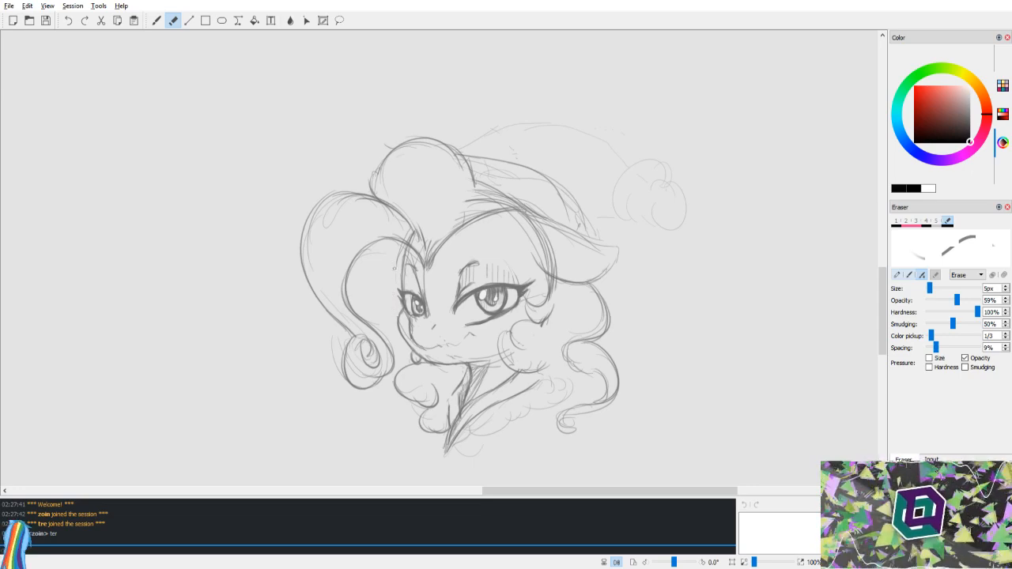
pyautogui.press('v')
pyautogui.press('v')
pyautogui.press('b')
pyautogui.press('v')
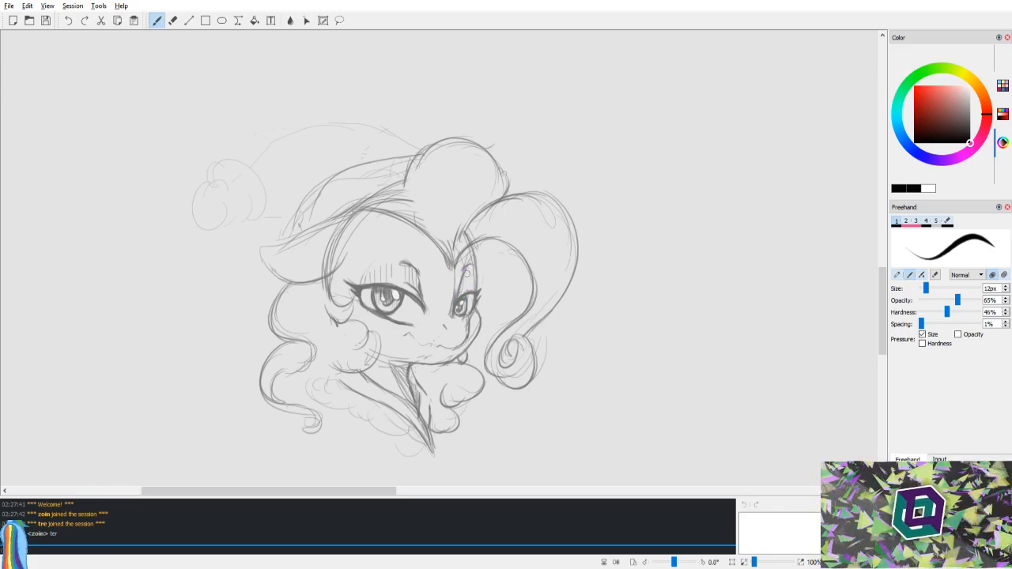
pyautogui.press('v')
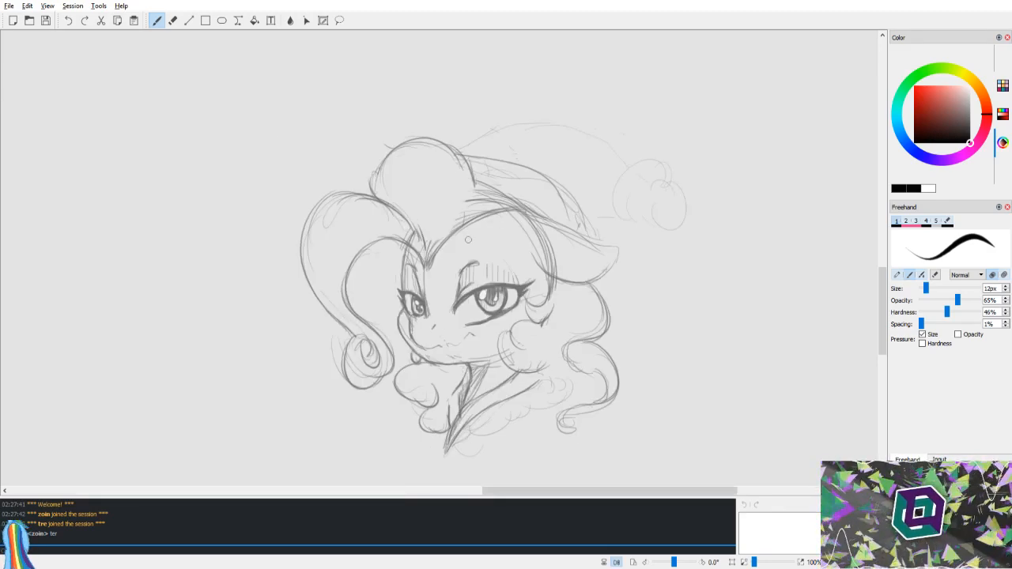
pyautogui.press('e')
pyautogui.press('v')
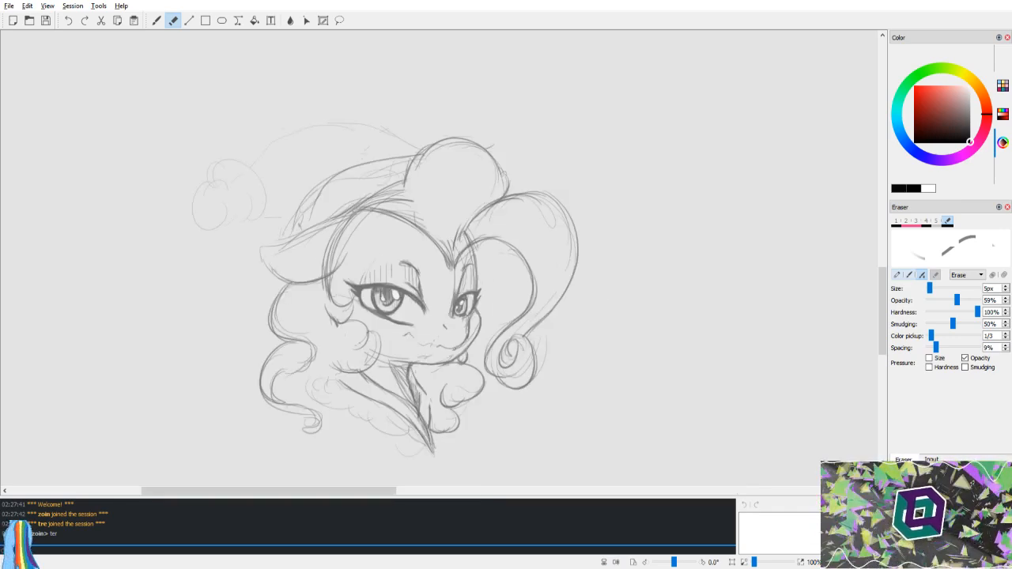
# Step: Clear the overlapping lines at the rear of the jaw with a 19 px eraser and darken the neck shadow beneath it
pyautogui.moveTo(930, 288); pyautogui.dragTo(935, 289)
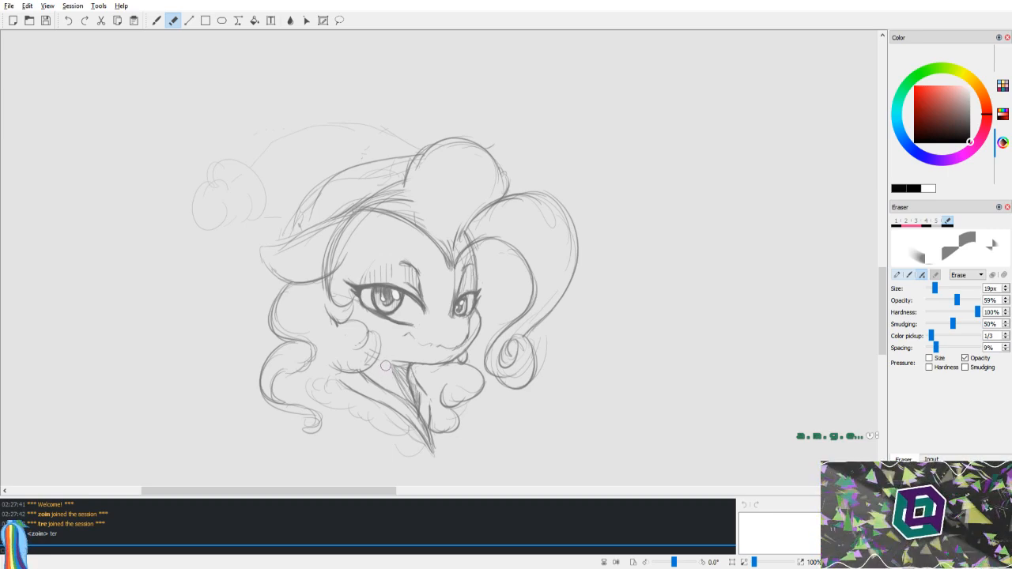
pyautogui.press('v')
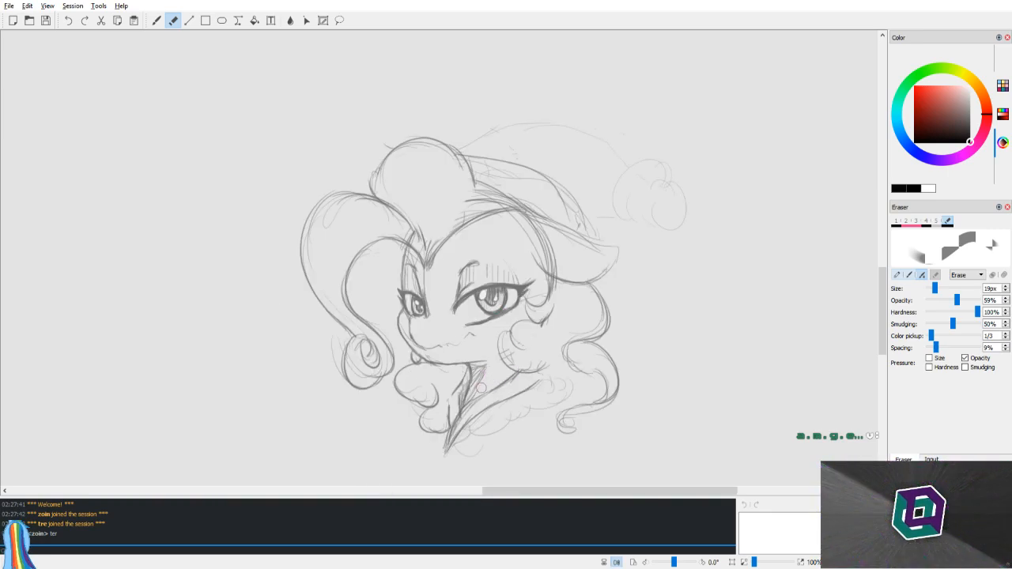
pyautogui.press('b')
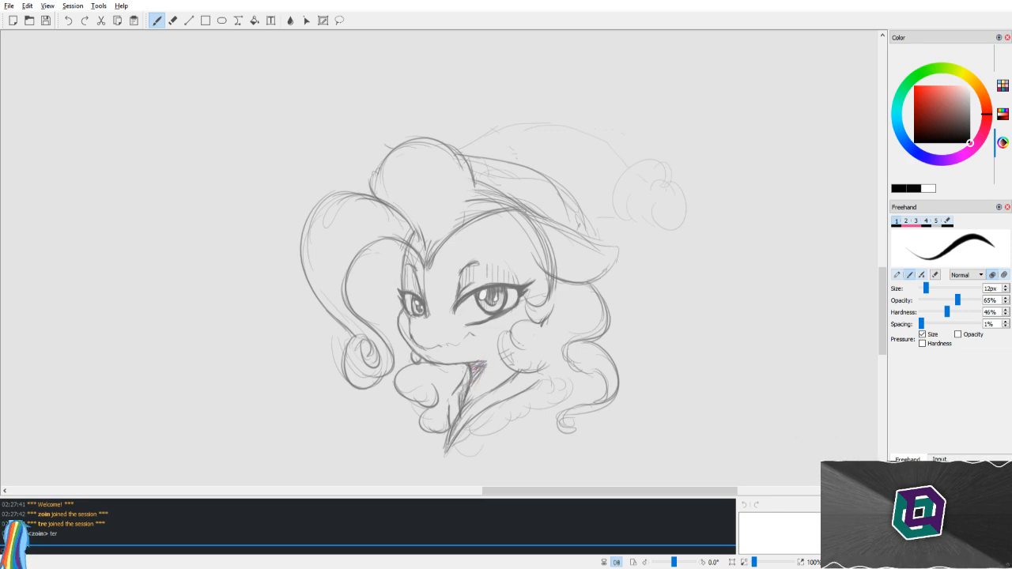
pyautogui.press('v')
# Step: Examine the head's overall proportions in mirrored and normal view, both close up and zoomed out
pyautogui.moveTo(508, 318); pyautogui.dragTo(490, 329)
pyautogui.scroll(2, 533, 310)
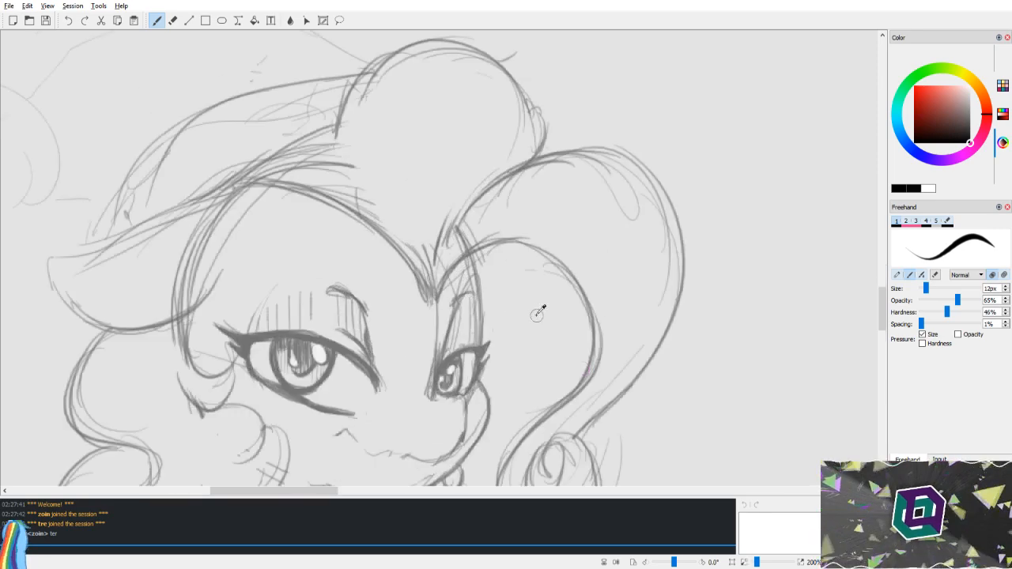
pyautogui.scroll(-6, 539, 297)
pyautogui.press('v')
pyautogui.moveTo(564, 281); pyautogui.dragTo(582, 218)
pyautogui.press('v')
pyautogui.press('v')
pyautogui.press('v')
pyautogui.press('v')
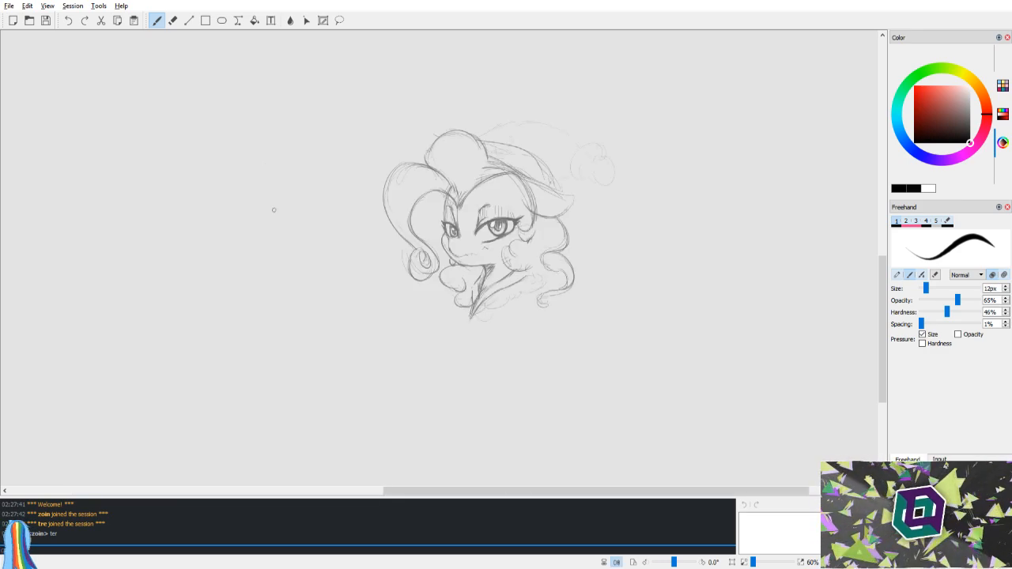
pyautogui.press('v')
pyautogui.press('v')
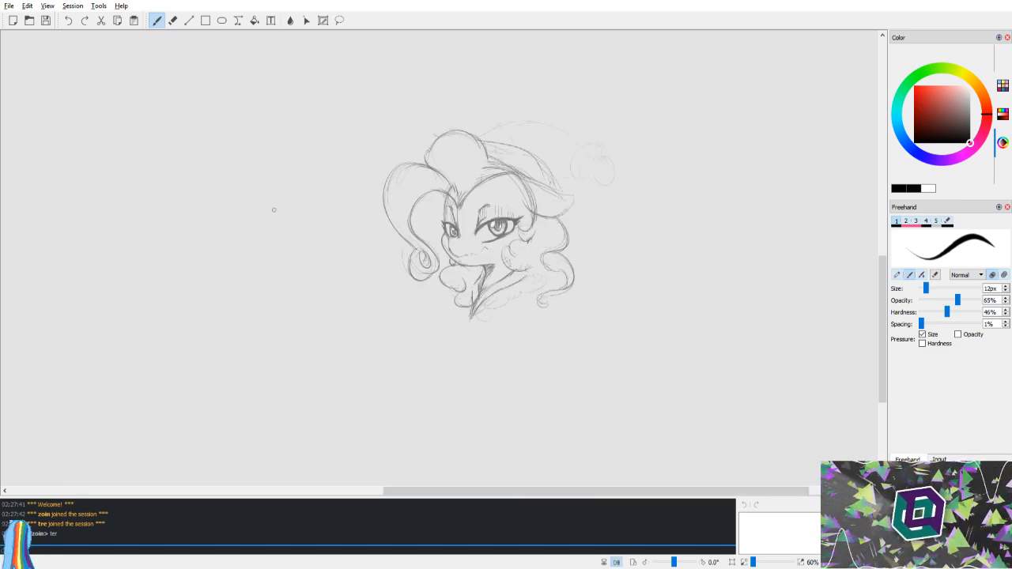
pyautogui.press('v')
pyautogui.press('v')
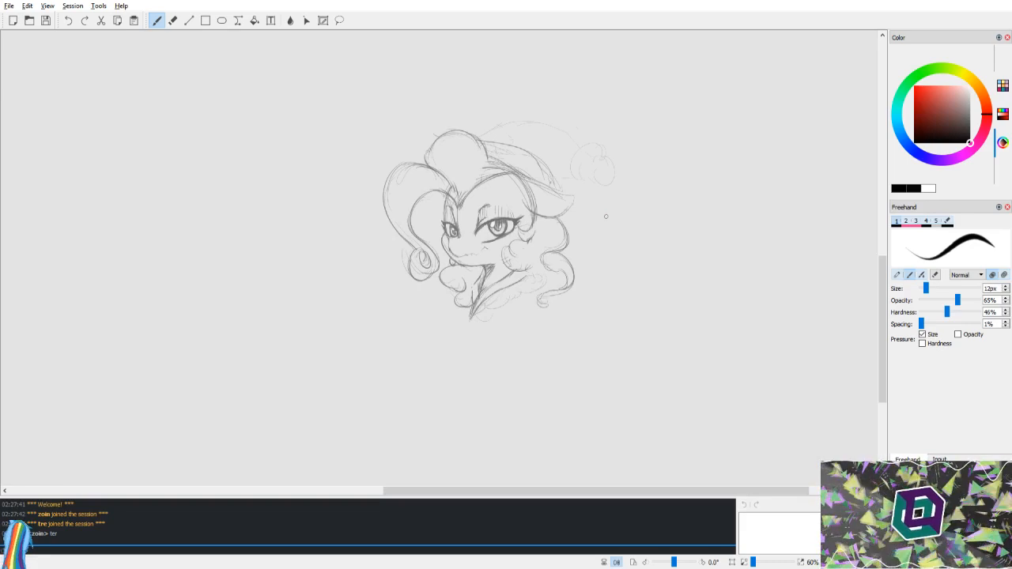
pyautogui.press('v')
pyautogui.press('v')
# Step: Erase the stray strokes along the muzzle contour and chin in mirrored view
pyautogui.scroll(5, 569, 208)
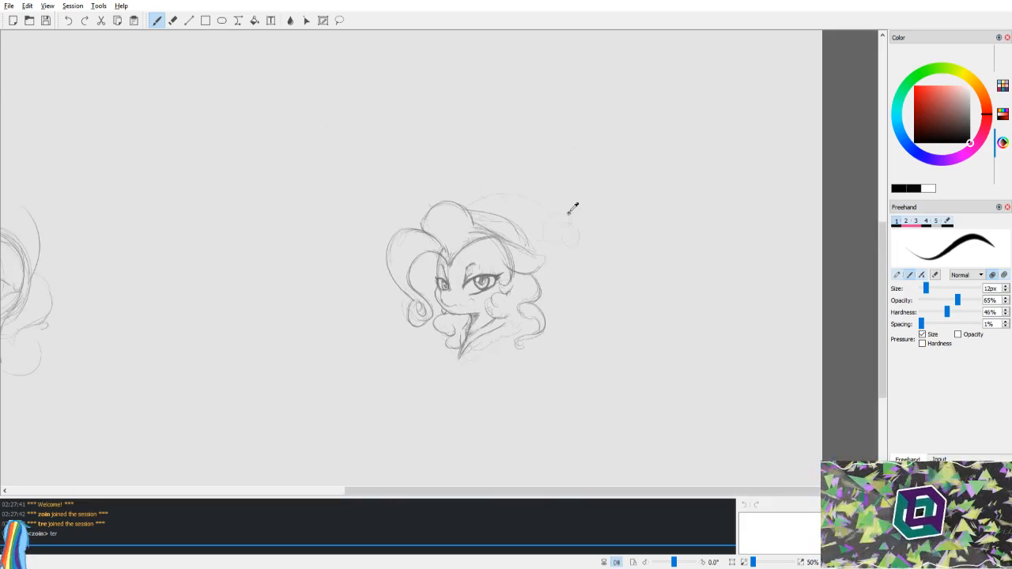
pyautogui.scroll(4, 581, 227)
pyautogui.press('e')
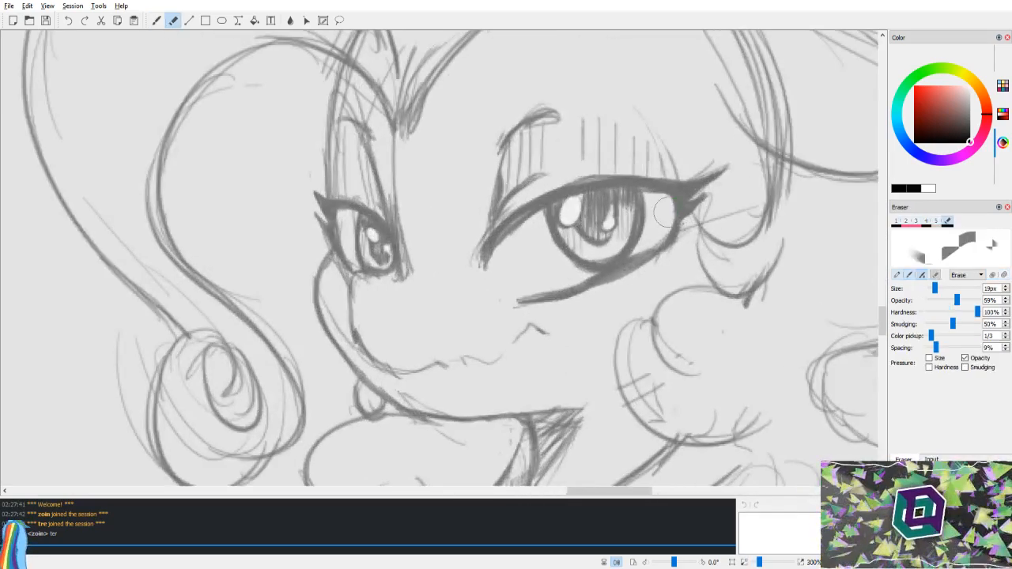
pyautogui.moveTo(414, 395); pyautogui.dragTo(459, 406)
pyautogui.moveTo(320, 280); pyautogui.dragTo(371, 373)
pyautogui.press('v')
# Step: Draw an inner contour inside the rounded hair tuft on top of the head, checking it in both views
pyautogui.press('b')
pyautogui.moveTo(581, 263); pyautogui.dragTo(622, 416)
pyautogui.press('v')
pyautogui.moveTo(492, 196); pyautogui.dragTo(523, 263)
pyautogui.moveTo(328, 274); pyautogui.dragTo(343, 238)
pyautogui.moveTo(283, 165); pyautogui.dragTo(465, 363)
pyautogui.scroll(-2, 432, 360)
pyautogui.press('v')
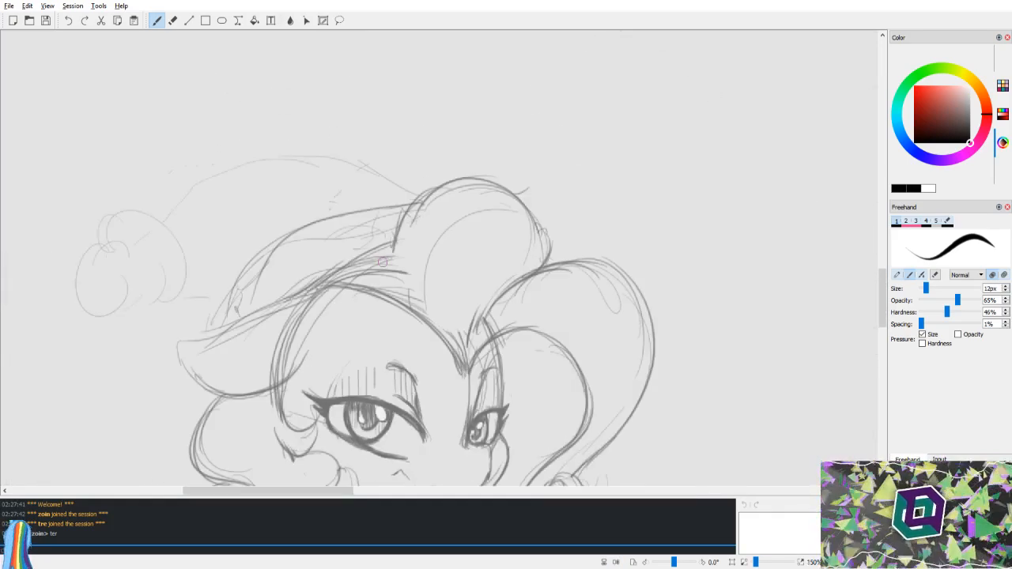
pyautogui.moveTo(397, 275); pyautogui.dragTo(458, 227)
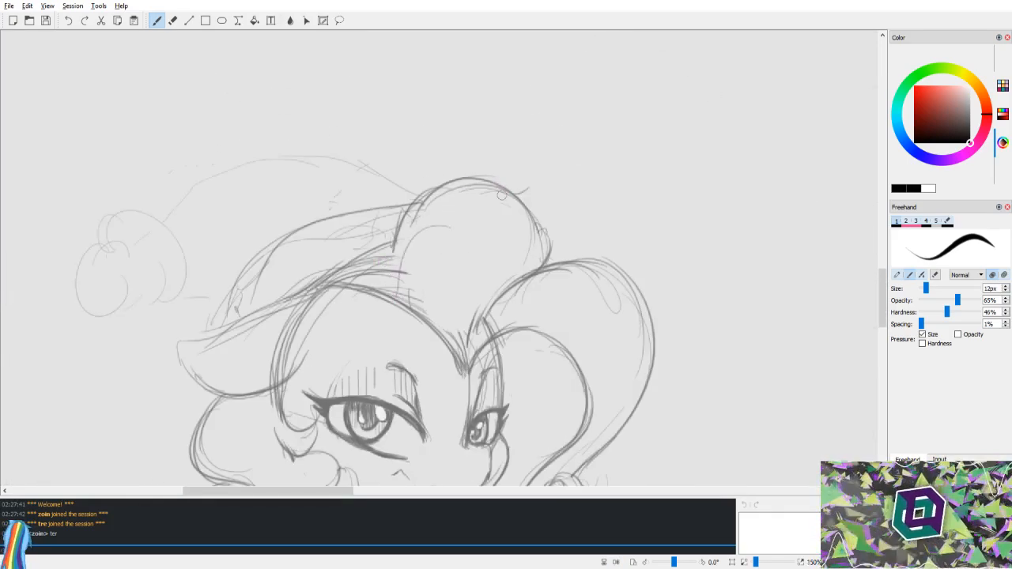
pyautogui.press('v')
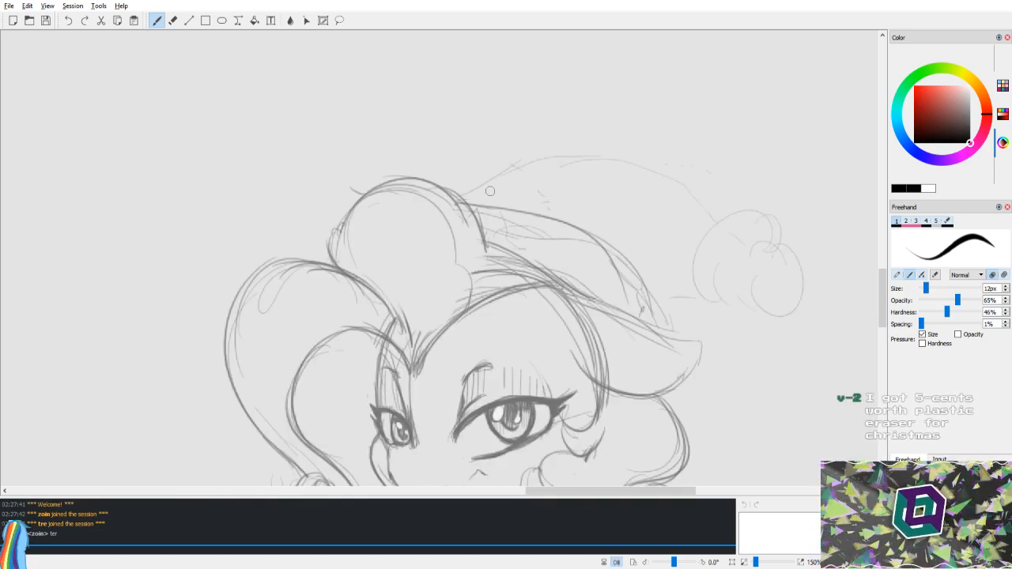
pyautogui.press('v')
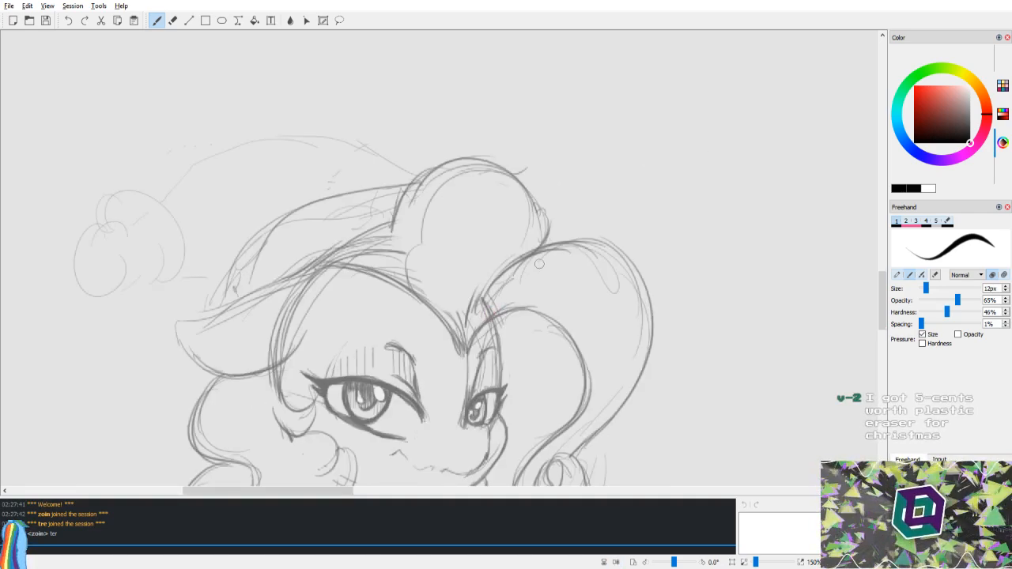
# Step: Sketch an inner contour following the large front hair curl and erase the old highlight loop within it
pyautogui.moveTo(493, 304)
pyautogui.mouseDown()
pyautogui.moveTo(536, 267)
pyautogui.moveTo(586, 272)
pyautogui.mouseUp()
pyautogui.moveTo(615, 309); pyautogui.dragTo(583, 380)
pyautogui.press('v')
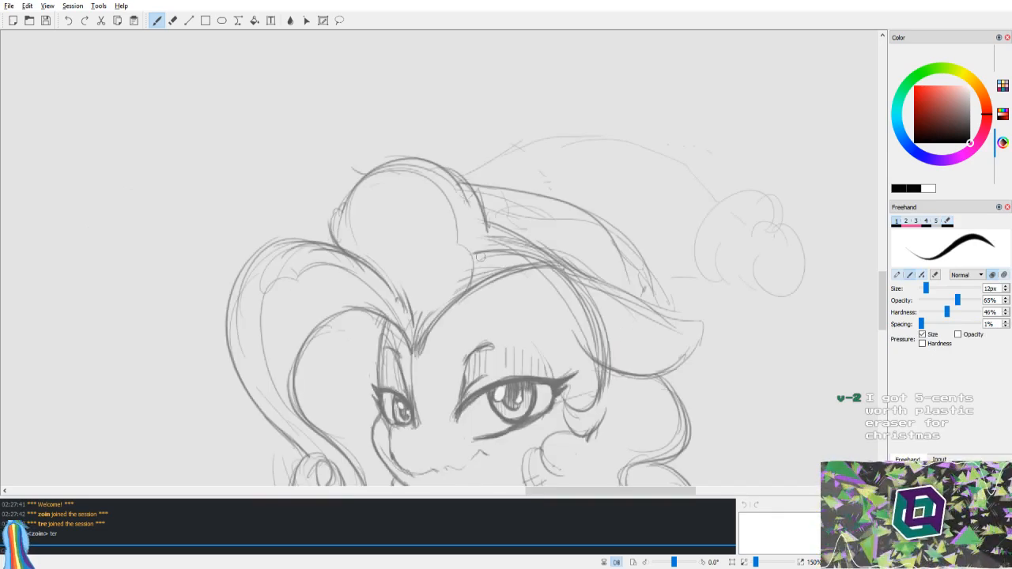
pyautogui.moveTo(262, 309); pyautogui.dragTo(322, 455)
pyautogui.press('v')
pyautogui.moveTo(569, 353)
pyautogui.mouseDown()
pyautogui.moveTo(559, 320)
pyautogui.moveTo(590, 306)
pyautogui.mouseUp()
pyautogui.press('e')
pyautogui.moveTo(579, 198); pyautogui.dragTo(636, 235)
# Step: Add a curved inner strand to the wavy hair behind the cheek, below the hat brim
pyautogui.moveTo(573, 345)
pyautogui.mouseDown()
pyautogui.moveTo(567, 352)
pyautogui.moveTo(662, 269)
pyautogui.mouseUp()
pyautogui.press('b')
pyautogui.moveTo(338, 273); pyautogui.dragTo(372, 314)
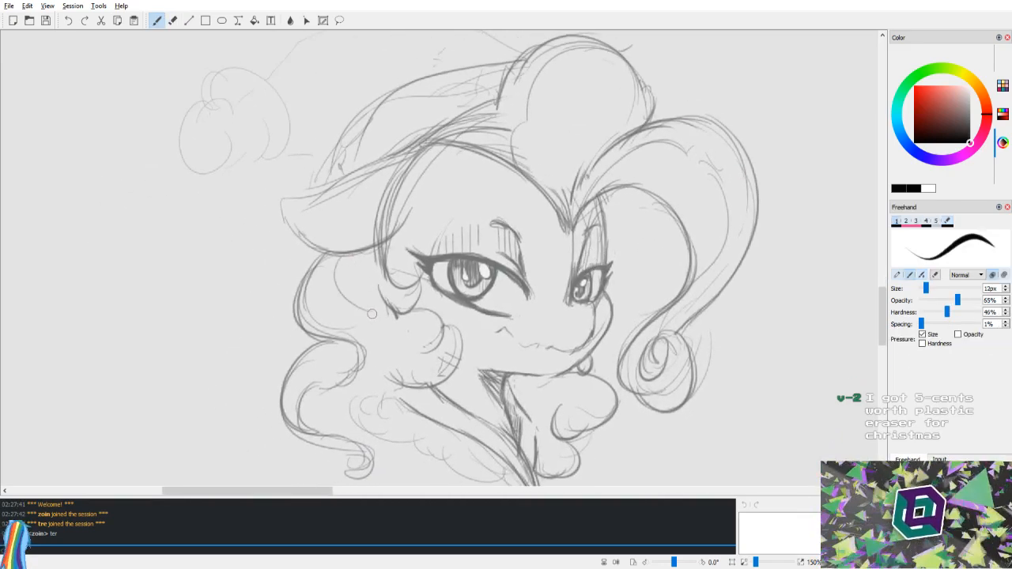
pyautogui.press('v')
# Step: Clean the cross strokes off the round curl beside the cheek and firm up its inner curve in mirrored view
pyautogui.moveTo(637, 366); pyautogui.dragTo(635, 307)
pyautogui.press('e')
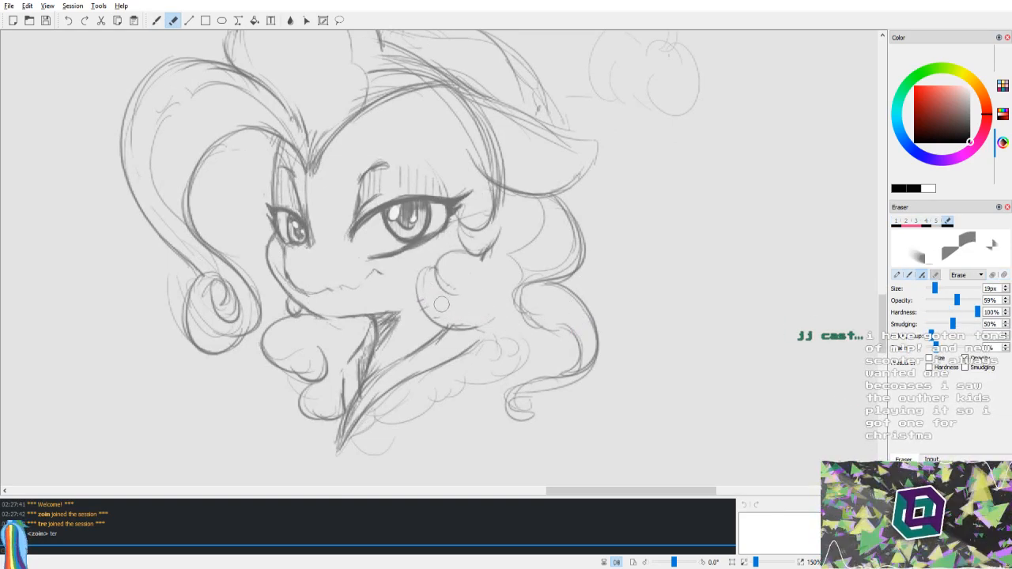
pyautogui.press('b')
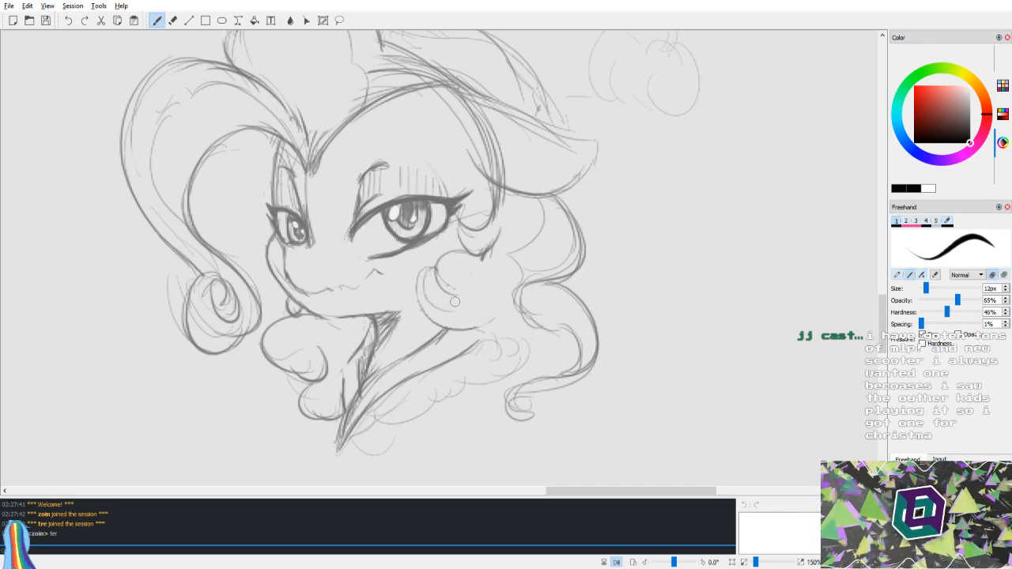
pyautogui.press('v')
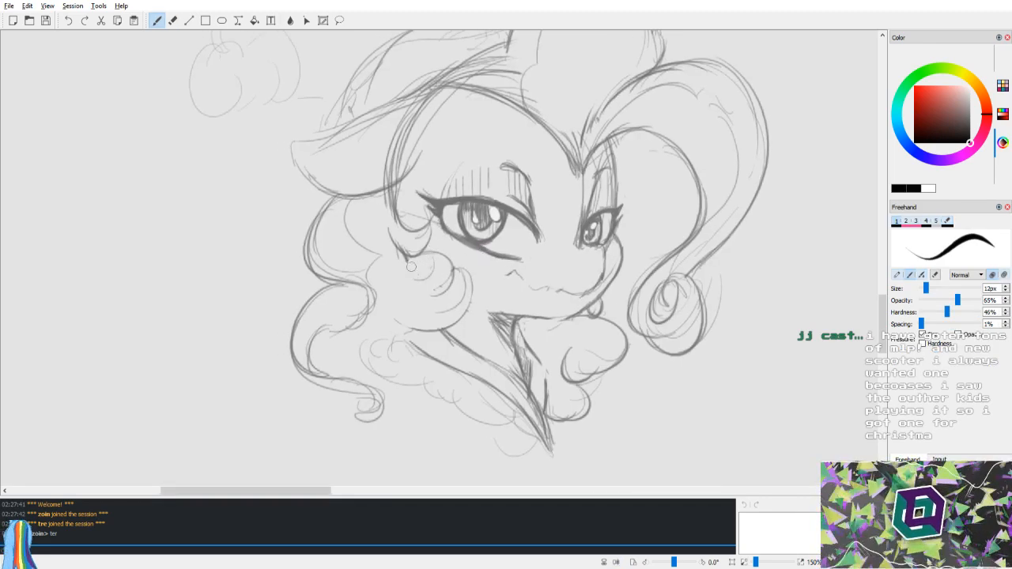
# Step: Erase the back-of-head outline near the hat brim and the surplus lines along the hat's lower edge
pyautogui.press('e')
pyautogui.moveTo(444, 193); pyautogui.dragTo(454, 255)
pyautogui.moveTo(411, 209); pyautogui.dragTo(406, 229)
pyautogui.moveTo(397, 240)
pyautogui.mouseDown()
pyautogui.moveTo(404, 213)
pyautogui.moveTo(384, 261)
pyautogui.moveTo(454, 180)
pyautogui.mouseUp()
pyautogui.moveTo(531, 164); pyautogui.dragTo(527, 224)
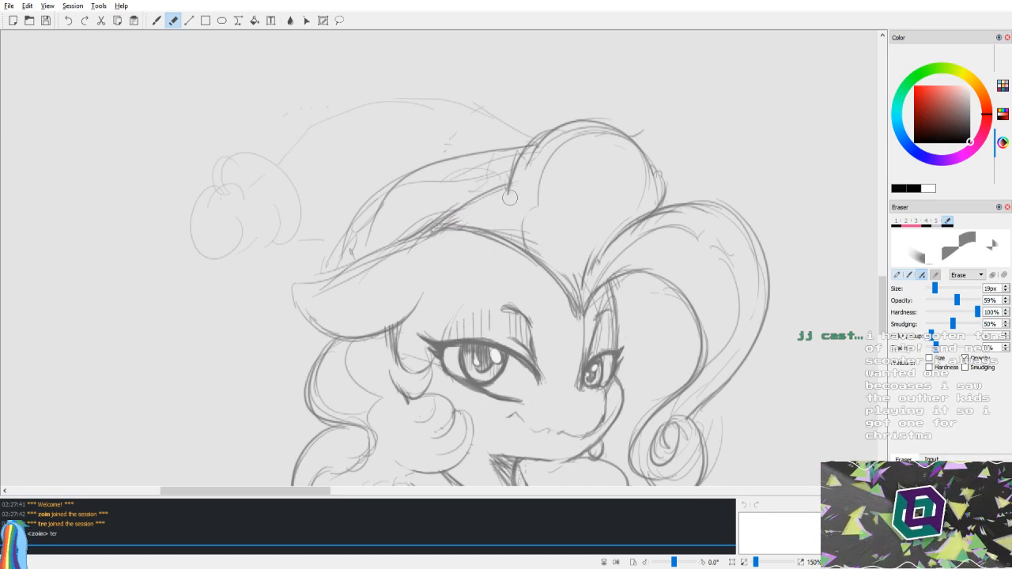
pyautogui.press('v')
pyautogui.moveTo(503, 245); pyautogui.dragTo(500, 171)
pyautogui.moveTo(439, 240)
pyautogui.mouseDown()
pyautogui.moveTo(467, 219)
pyautogui.moveTo(479, 229)
pyautogui.mouseUp()
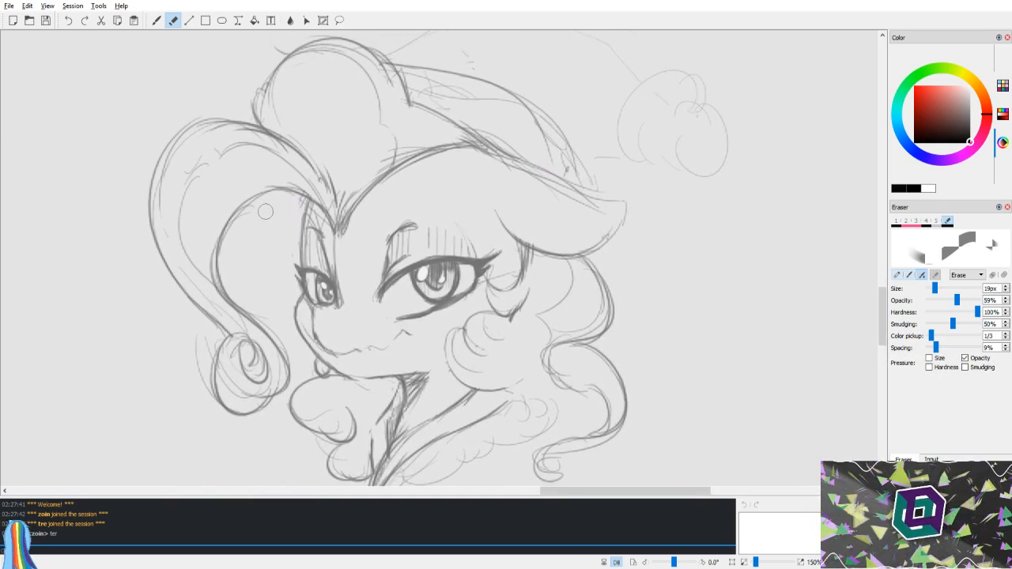
pyautogui.moveTo(483, 398); pyautogui.dragTo(453, 287)
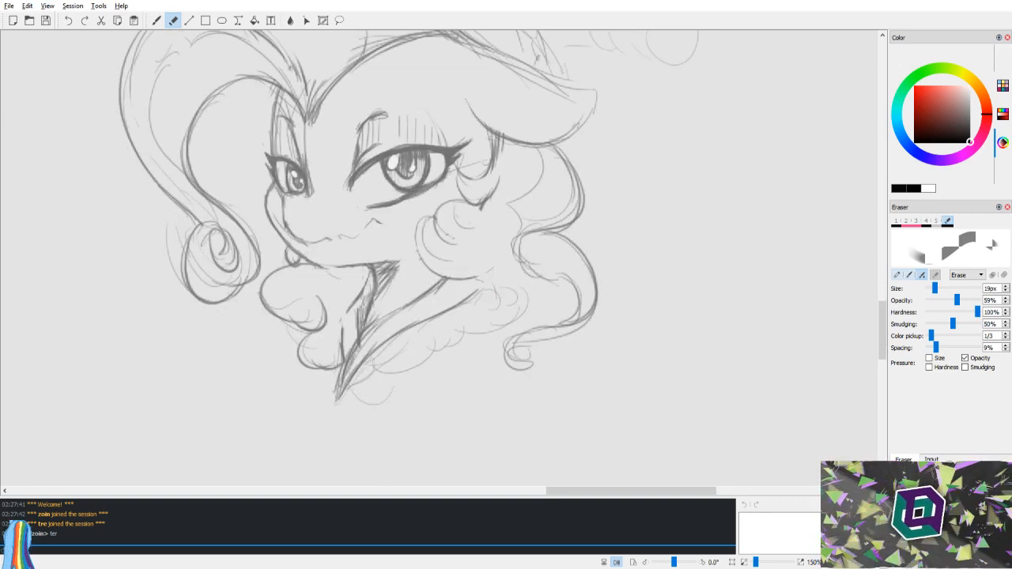
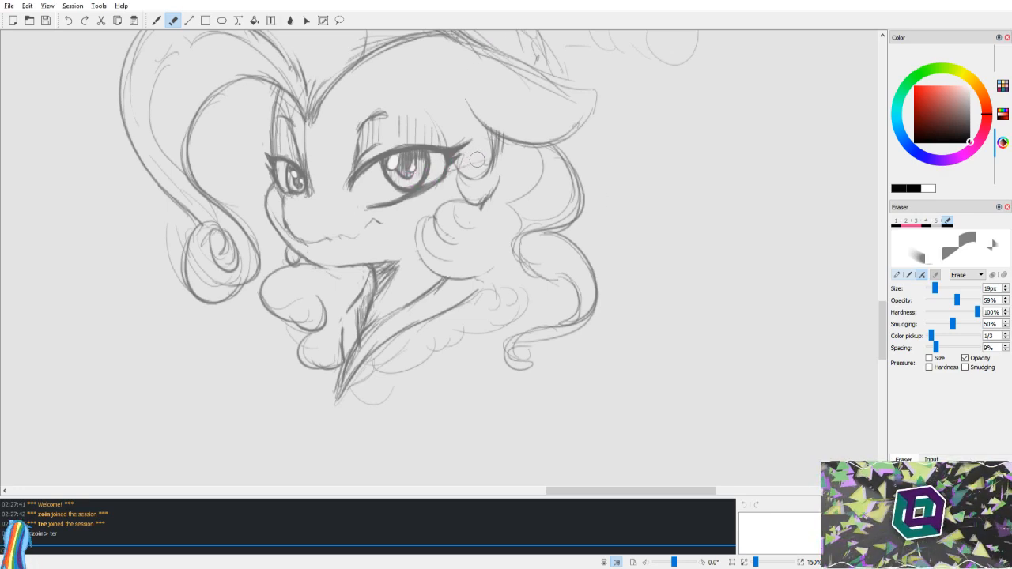
# Step: Set the eraser to 8 px and clean up the lower lid of the near eye, checking it in mirrored view
pyautogui.press('v')
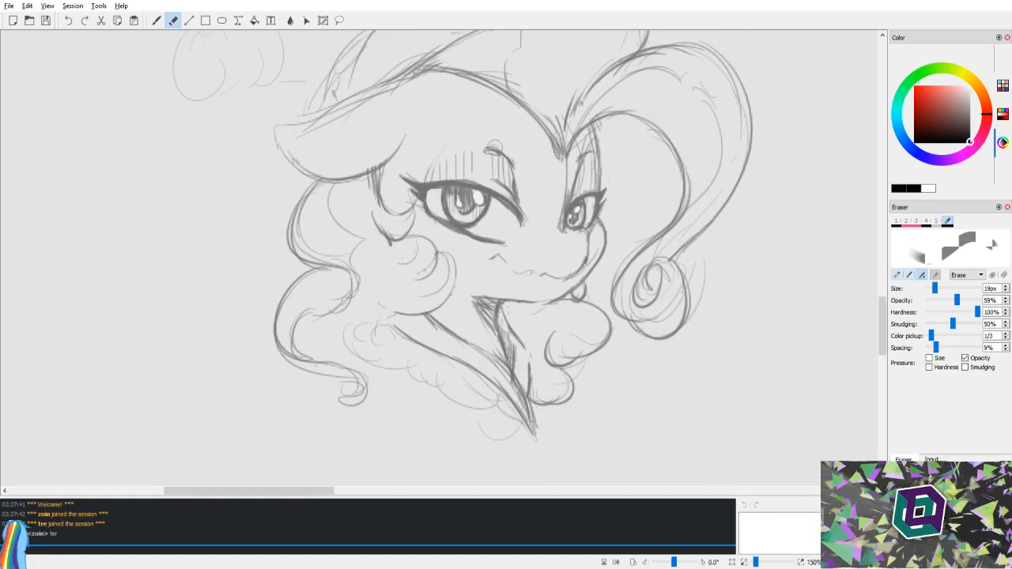
pyautogui.moveTo(936, 289); pyautogui.dragTo(931, 290)
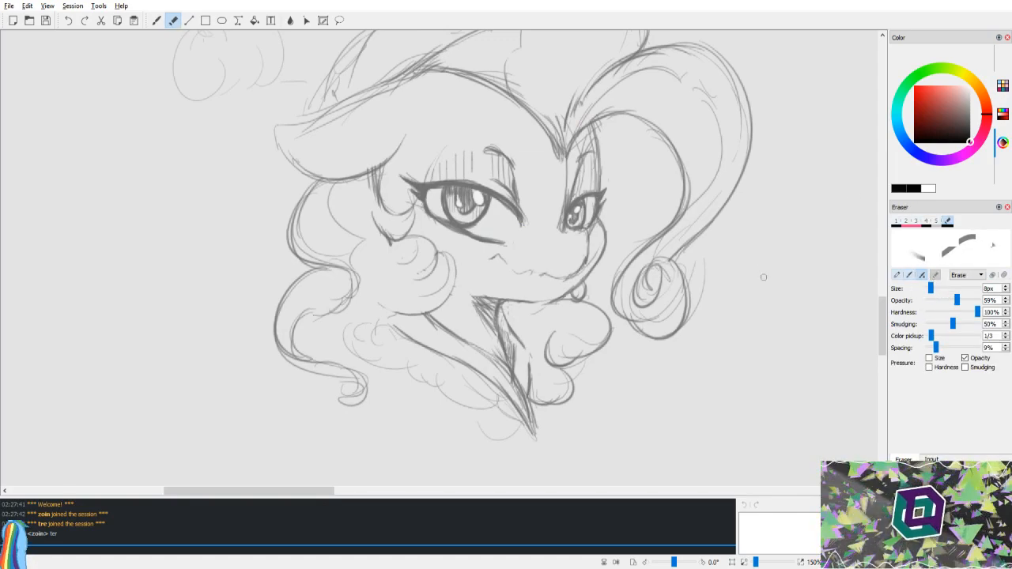
pyautogui.scroll(-1, 375, 258)
pyautogui.scroll(3, 470, 227)
pyautogui.scroll(2, 478, 268)
pyautogui.moveTo(520, 405); pyautogui.dragTo(463, 246)
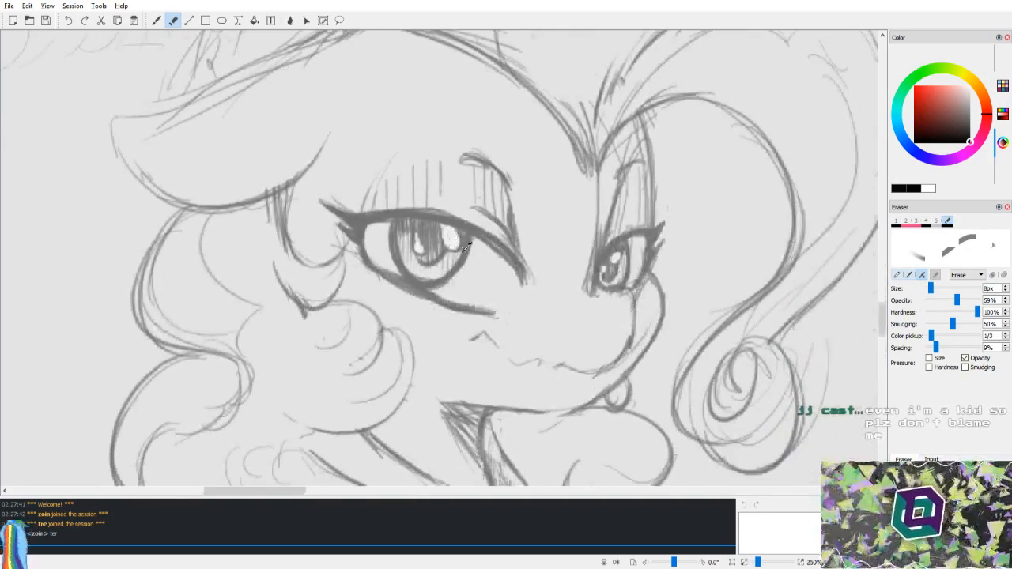
pyautogui.scroll(2, 464, 244)
pyautogui.moveTo(434, 318)
pyautogui.mouseDown()
pyautogui.moveTo(528, 270)
pyautogui.moveTo(413, 322)
pyautogui.moveTo(513, 278)
pyautogui.moveTo(387, 324)
pyautogui.moveTo(517, 281)
pyautogui.moveTo(380, 319)
pyautogui.moveTo(523, 278)
pyautogui.moveTo(326, 335)
pyautogui.moveTo(439, 313)
pyautogui.mouseUp()
pyautogui.press('v')
pyautogui.moveTo(448, 354)
pyautogui.mouseDown()
pyautogui.moveTo(453, 369)
pyautogui.moveTo(449, 344)
pyautogui.moveTo(549, 286)
pyautogui.mouseUp()
pyautogui.press('v')
# Step: Redraw the lower lid of the near eye as a flatter, longer line with repeated brush strokes
pyautogui.press('b')
pyautogui.moveTo(481, 332); pyautogui.dragTo(522, 310)
pyautogui.moveTo(339, 357)
pyautogui.mouseDown()
pyautogui.moveTo(385, 355)
pyautogui.moveTo(332, 361)
pyautogui.moveTo(423, 350)
pyautogui.moveTo(340, 368)
pyautogui.moveTo(425, 363)
pyautogui.mouseUp()
pyautogui.press('e')
pyautogui.press('b')
pyautogui.moveTo(340, 357)
pyautogui.mouseDown()
pyautogui.moveTo(420, 357)
pyautogui.moveTo(340, 359)
pyautogui.moveTo(435, 357)
pyautogui.mouseUp()
pyautogui.moveTo(375, 365); pyautogui.dragTo(490, 335)
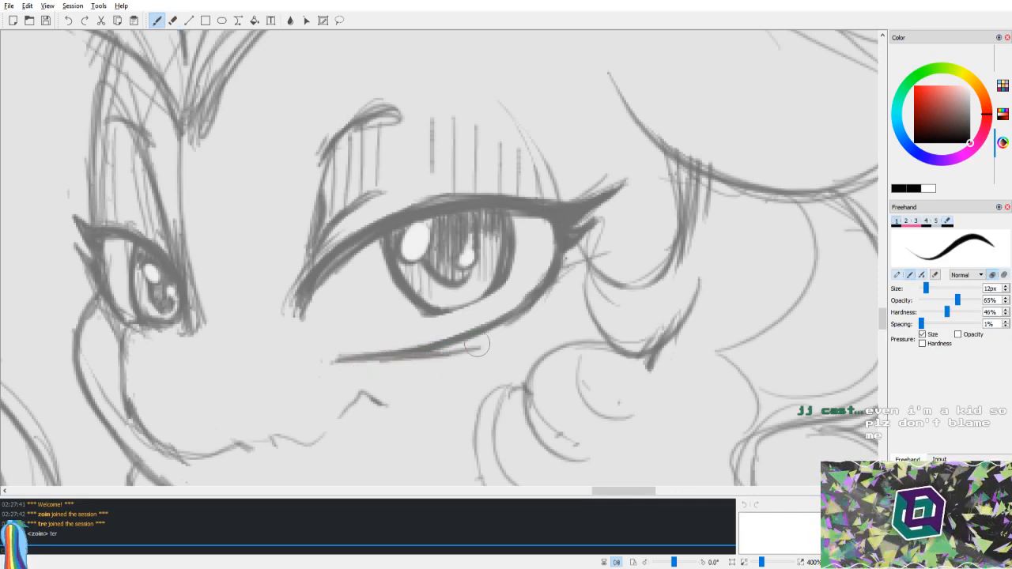
pyautogui.moveTo(411, 366); pyautogui.dragTo(510, 324)
pyautogui.moveTo(468, 354)
pyautogui.mouseDown()
pyautogui.moveTo(537, 286)
pyautogui.moveTo(480, 341)
pyautogui.mouseUp()
# Step: Trim the upper edge of the near eye's lower lid line and compare both eyes in mirrored and normal view
pyautogui.press('e')
pyautogui.moveTo(387, 341); pyautogui.dragTo(501, 313)
pyautogui.moveTo(432, 338); pyautogui.dragTo(539, 278)
pyautogui.hotkey('shift', 'v')
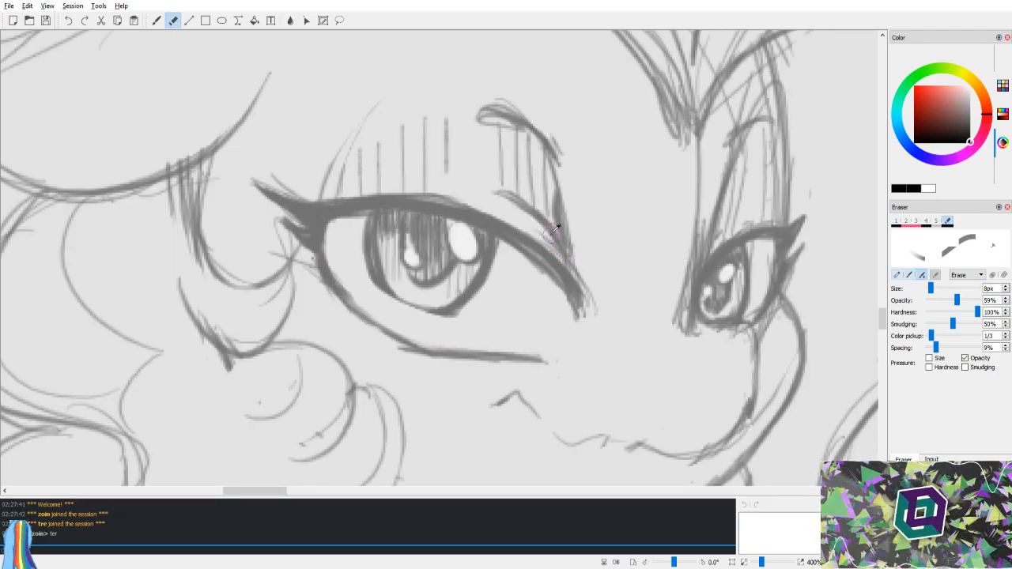
pyautogui.scroll(3, 553, 219)
pyautogui.scroll(-8, 552, 203)
pyautogui.hotkey('shift', 'v')
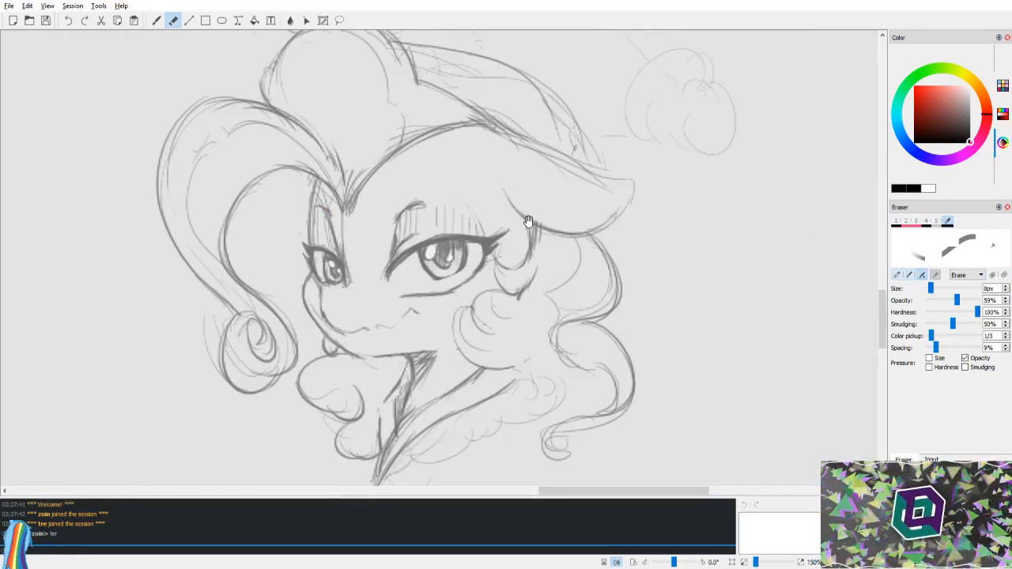
pyautogui.hotkey('shift', 'v')
pyautogui.scroll(5, 548, 230)
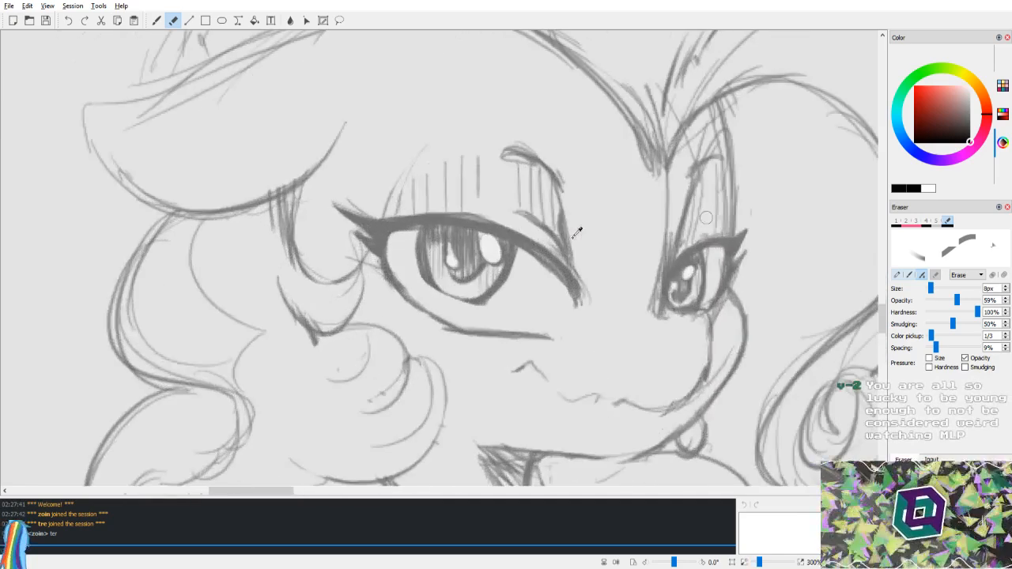
pyautogui.hotkey('shift', 'v')
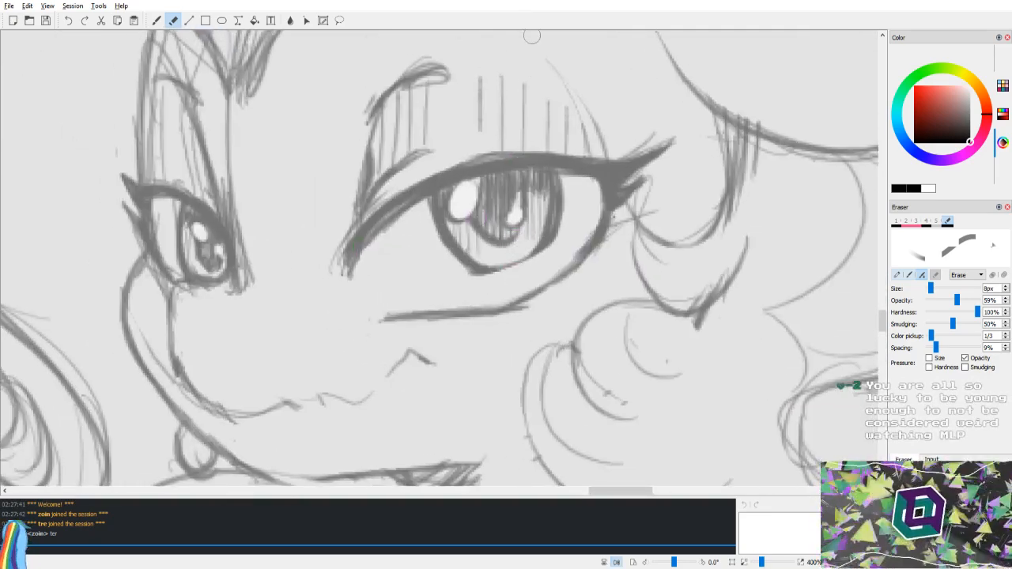
# Step: Lasso the inner end of the near eye's lower lid line and shift it slightly upward
pyautogui.click(340, 20)
pyautogui.moveTo(376, 343)
pyautogui.mouseDown()
pyautogui.moveTo(375, 299)
pyautogui.moveTo(524, 280)
pyautogui.moveTo(545, 313)
pyautogui.moveTo(447, 334)
pyautogui.moveTo(359, 334)
pyautogui.mouseUp()
pyautogui.moveTo(438, 313); pyautogui.dragTo(502, 301)
pyautogui.click(467, 359)
pyautogui.press('e')
pyautogui.press('b')
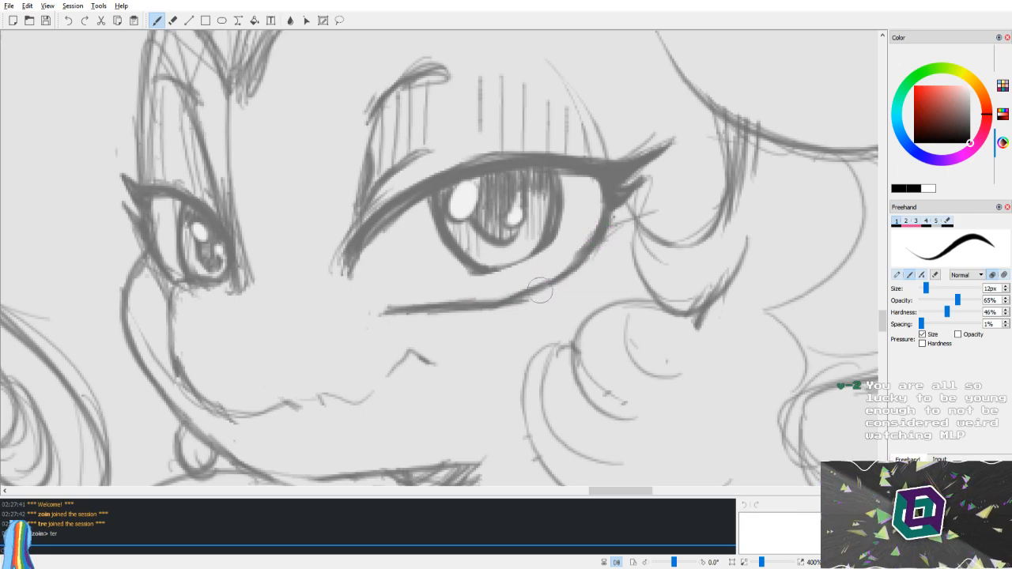
# Step: Thicken the outline of the near eye's iris with repeated brush strokes, checking it in mirrored view
pyautogui.press('v')
pyautogui.press('v')
pyautogui.moveTo(473, 273); pyautogui.dragTo(557, 233)
pyautogui.moveTo(525, 274)
pyautogui.mouseDown()
pyautogui.moveTo(559, 229)
pyautogui.moveTo(483, 282)
pyautogui.moveTo(484, 270)
pyautogui.moveTo(510, 258)
pyautogui.moveTo(508, 273)
pyautogui.moveTo(554, 242)
pyautogui.mouseUp()
pyautogui.moveTo(465, 269)
pyautogui.mouseDown()
pyautogui.moveTo(546, 257)
pyautogui.moveTo(467, 266)
pyautogui.mouseUp()
pyautogui.press('v')
pyautogui.moveTo(427, 211); pyautogui.dragTo(444, 313)
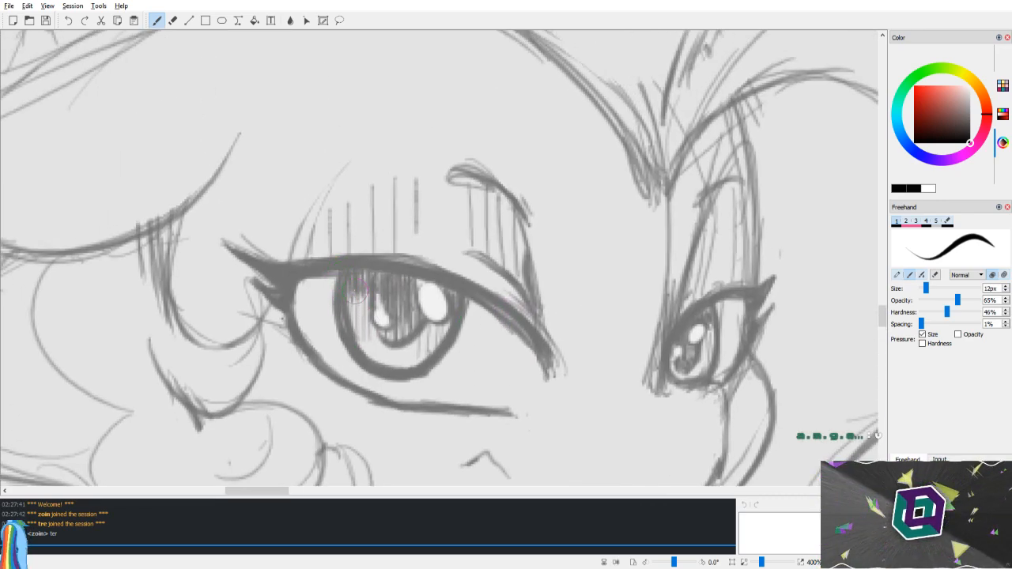
pyautogui.press('v')
pyautogui.moveTo(430, 346); pyautogui.dragTo(491, 378)
pyautogui.moveTo(544, 269); pyautogui.dragTo(526, 341)
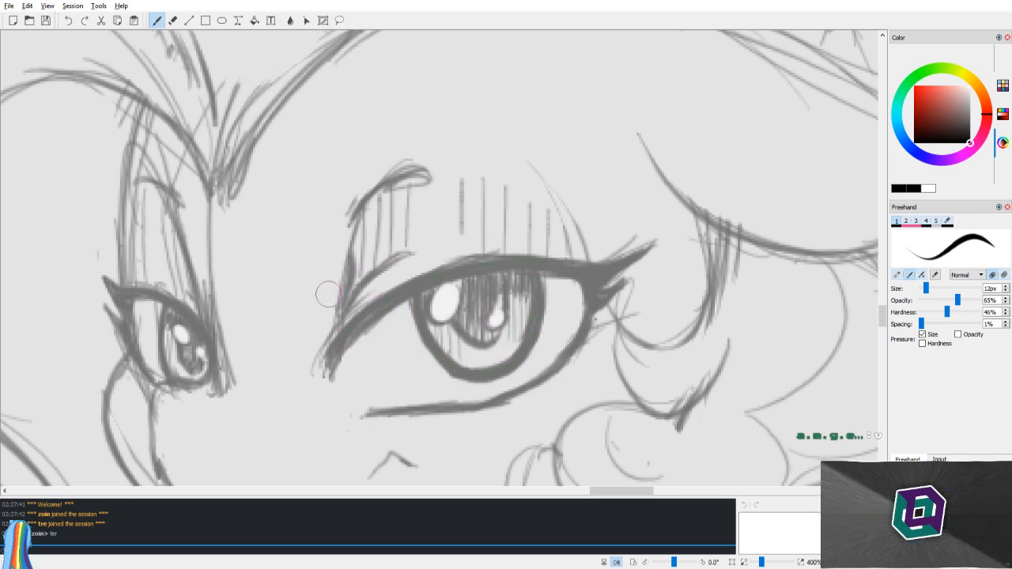
# Step: Touch up the lines around the near eye's inner corner and upper lid, comparing mirrored and normal views
pyautogui.moveTo(324, 285); pyautogui.dragTo(319, 323)
pyautogui.press('v')
pyautogui.moveTo(469, 236); pyautogui.dragTo(449, 214)
pyautogui.press('e')
pyautogui.moveTo(615, 249)
pyautogui.mouseDown()
pyautogui.moveTo(602, 326)
pyautogui.moveTo(660, 217)
pyautogui.moveTo(662, 256)
pyautogui.moveTo(637, 263)
pyautogui.moveTo(662, 254)
pyautogui.moveTo(686, 273)
pyautogui.mouseUp()
pyautogui.press('v')
pyautogui.scroll(-5, 696, 328)
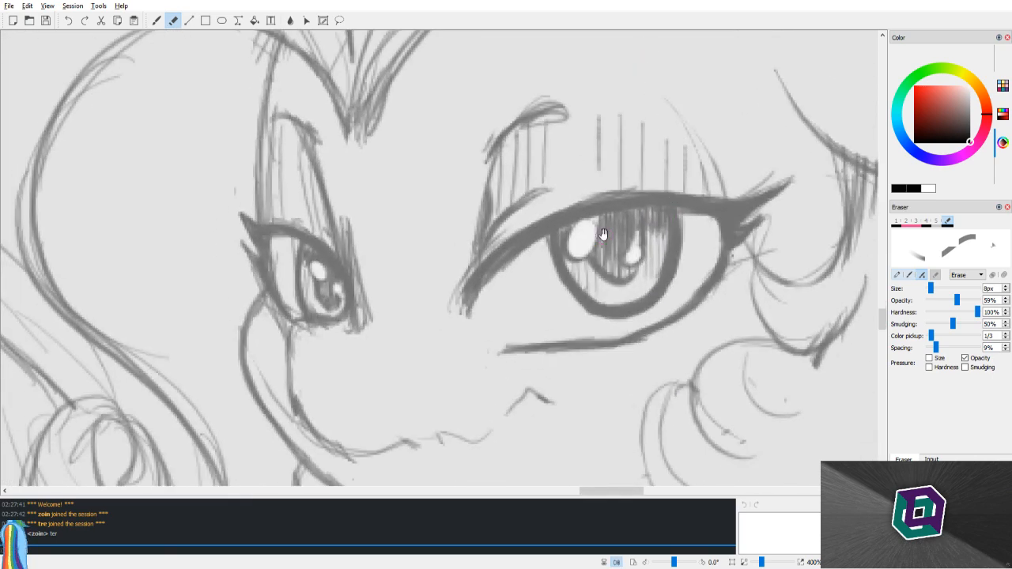
# Step: Redraw the muzzle outline darker from below the far eye around to the start of the mouth
pyautogui.moveTo(291, 359); pyautogui.dragTo(359, 408)
pyautogui.press('b')
pyautogui.moveTo(303, 345)
pyautogui.mouseDown()
pyautogui.moveTo(362, 395)
pyautogui.moveTo(413, 392)
pyautogui.mouseUp()
pyautogui.moveTo(413, 393)
pyautogui.mouseDown()
pyautogui.moveTo(376, 400)
pyautogui.moveTo(309, 361)
pyautogui.mouseUp()
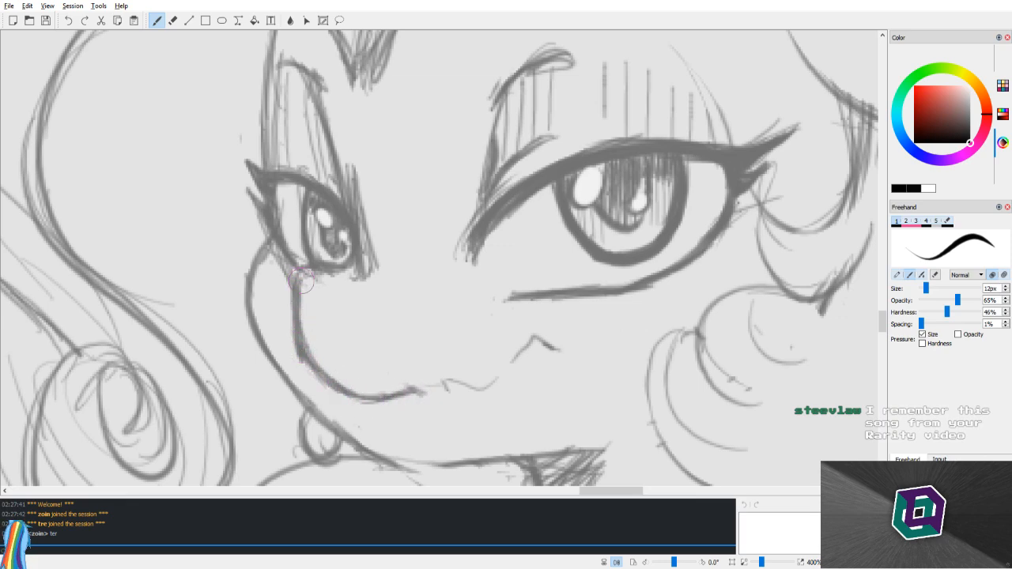
# Step: Erase the surplus strokes below and beside the far eye, then check the face in mirrored view
pyautogui.press('e')
pyautogui.moveTo(332, 276); pyautogui.dragTo(348, 278)
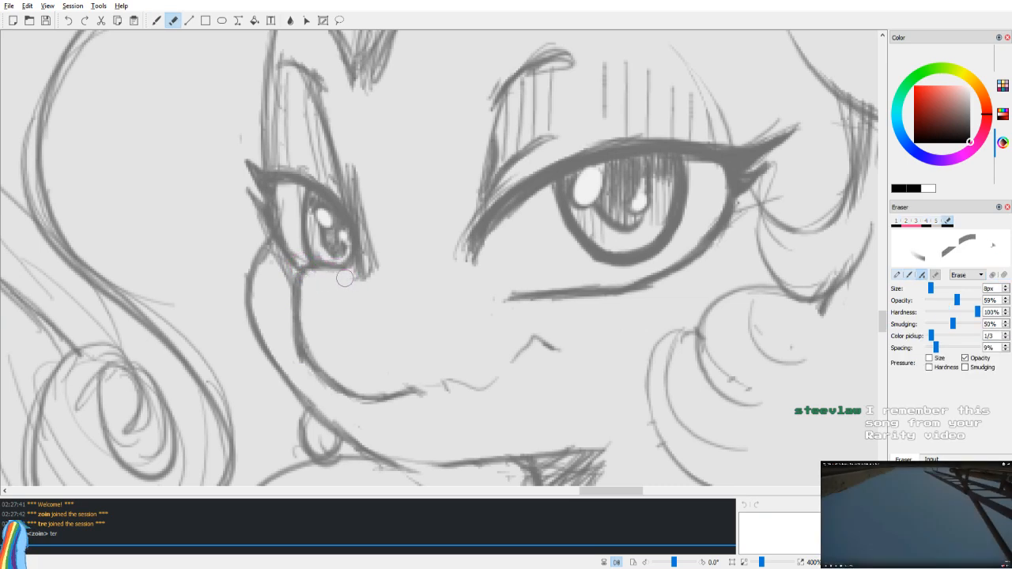
pyautogui.moveTo(371, 199)
pyautogui.mouseDown()
pyautogui.moveTo(374, 286)
pyautogui.moveTo(365, 182)
pyautogui.mouseUp()
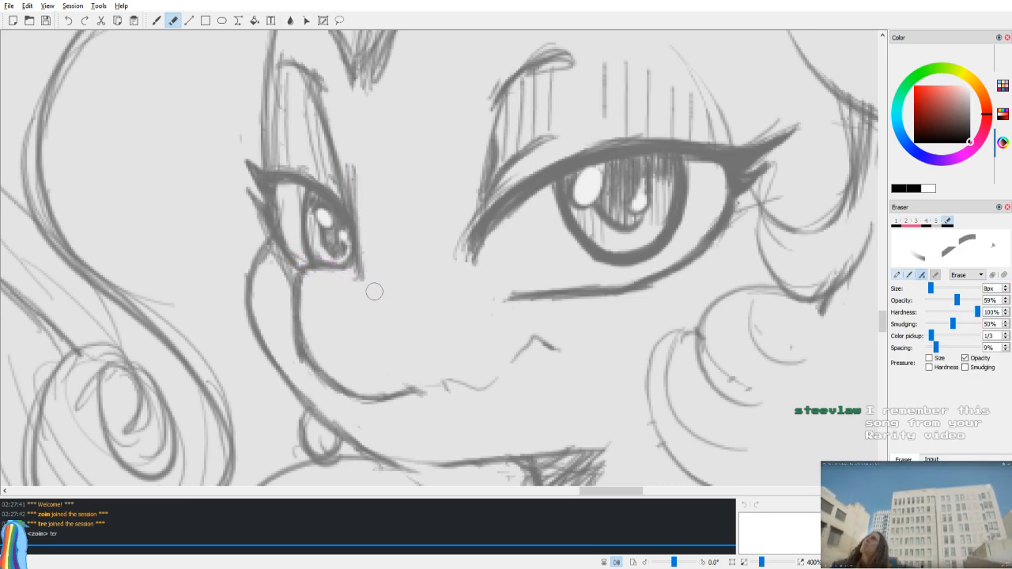
pyautogui.press('v')
pyautogui.moveTo(601, 265)
pyautogui.mouseDown()
pyautogui.moveTo(606, 255)
pyautogui.moveTo(610, 267)
pyautogui.mouseUp()
pyautogui.press('v')
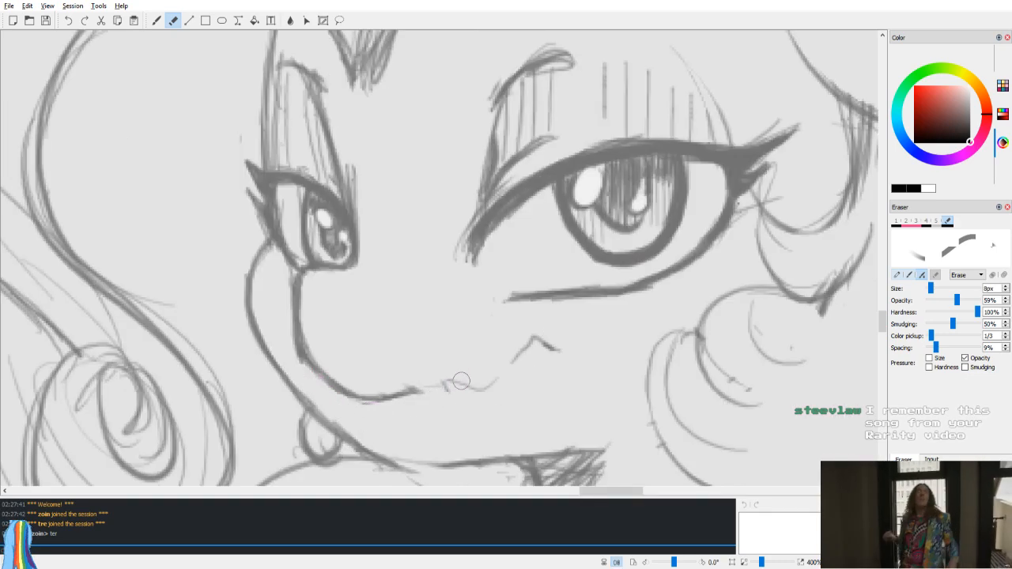
# Step: Darken the wavy middle of the mouth line and reshape the mouth corner into a short, flat stroke
pyautogui.press('b')
pyautogui.moveTo(427, 387)
pyautogui.mouseDown()
pyautogui.moveTo(483, 392)
pyautogui.moveTo(451, 376)
pyautogui.moveTo(430, 385)
pyautogui.moveTo(456, 373)
pyautogui.moveTo(482, 394)
pyautogui.mouseUp()
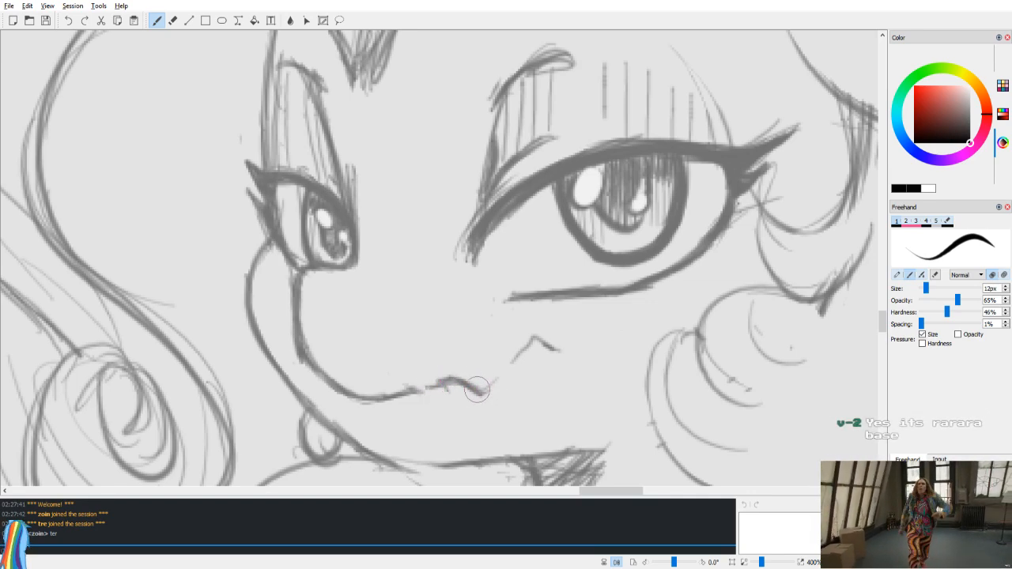
pyautogui.moveTo(525, 342)
pyautogui.mouseDown()
pyautogui.moveTo(557, 345)
pyautogui.moveTo(559, 357)
pyautogui.moveTo(517, 369)
pyautogui.mouseUp()
pyautogui.press('e')
pyautogui.moveTo(531, 331); pyautogui.dragTo(552, 344)
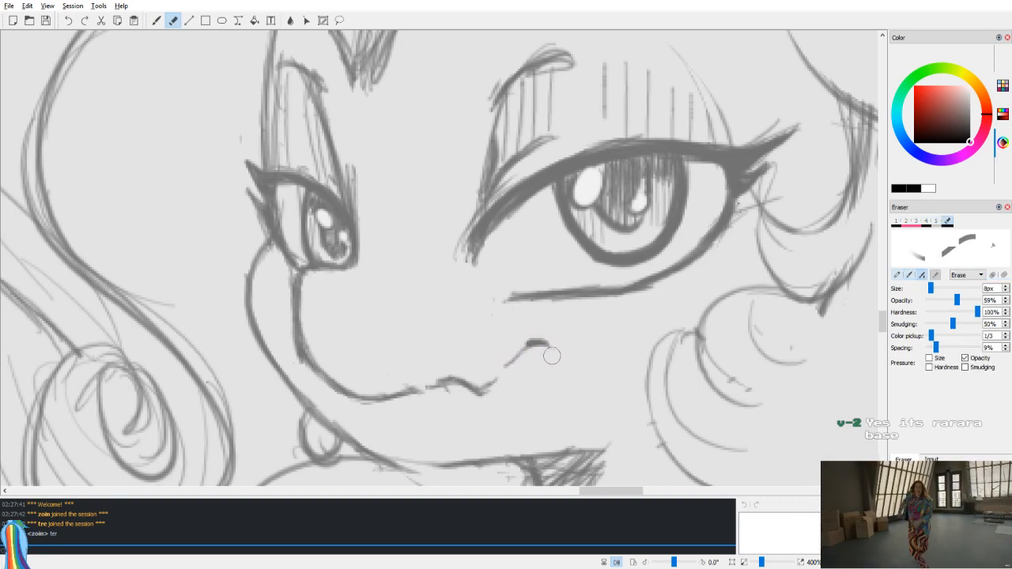
pyautogui.press('b')
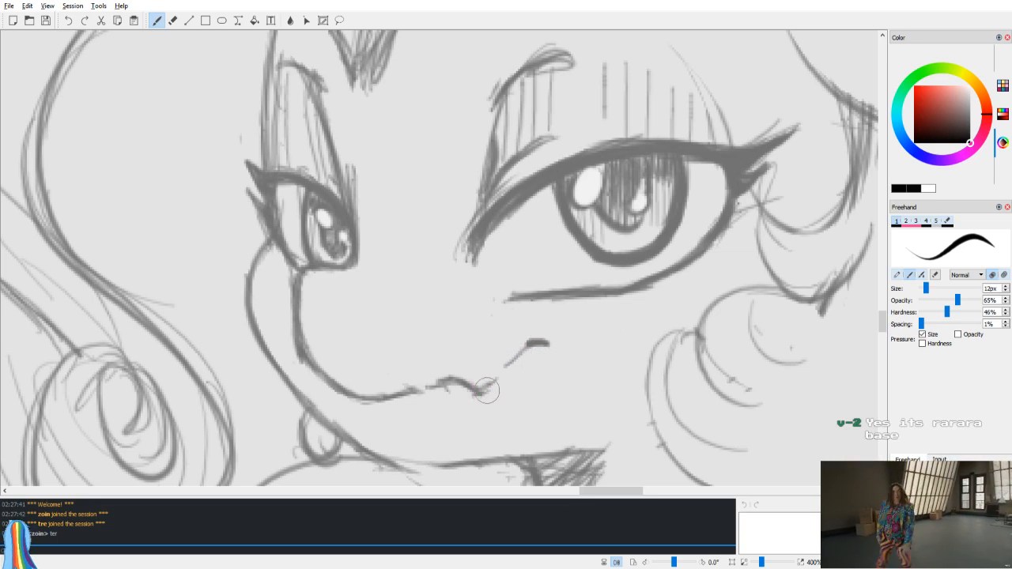
# Step: Erase the wavy middle section of the mouth line while comparing the face in mirrored and normal views
pyautogui.press('v')
pyautogui.press('e')
pyautogui.moveTo(401, 373)
pyautogui.mouseDown()
pyautogui.moveTo(437, 368)
pyautogui.moveTo(421, 395)
pyautogui.moveTo(477, 380)
pyautogui.moveTo(441, 386)
pyautogui.mouseUp()
pyautogui.scroll(-5, 454, 356)
pyautogui.press('v')
pyautogui.moveTo(517, 283); pyautogui.dragTo(535, 290)
pyautogui.scroll(1, 526, 277)
pyautogui.scroll(-7, 525, 264)
pyautogui.scroll(4, 528, 259)
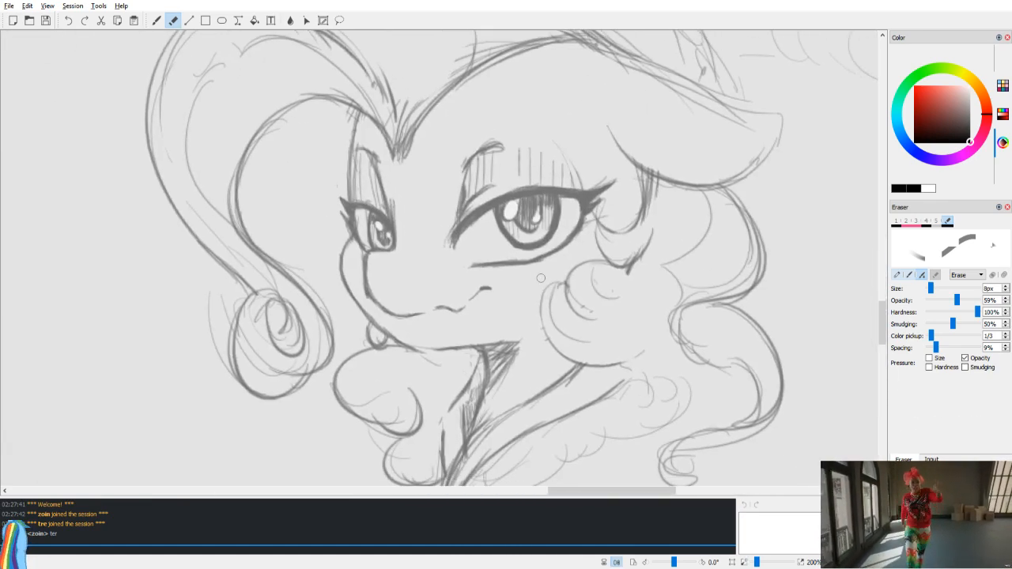
pyautogui.press('v')
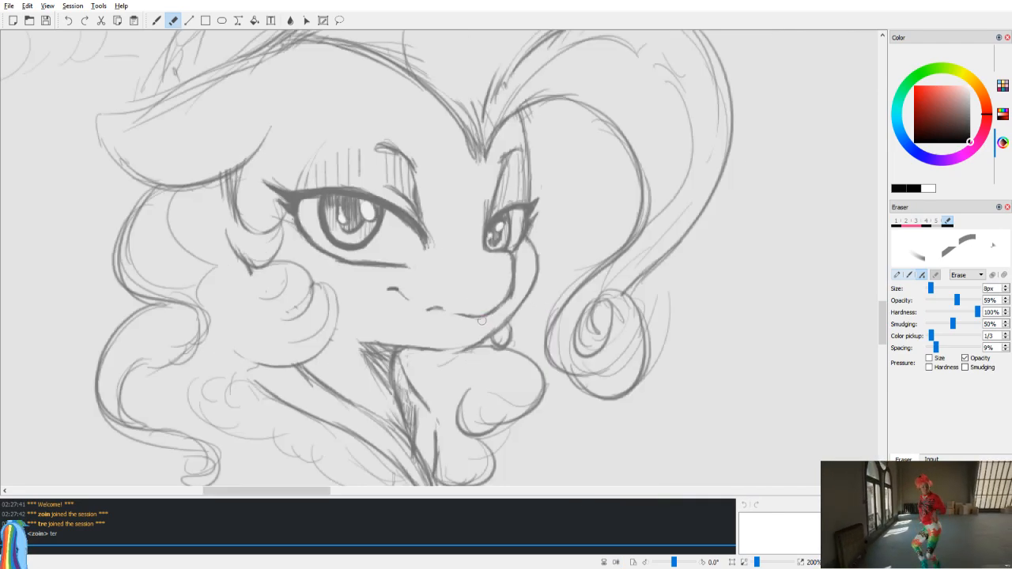
pyautogui.press('v')
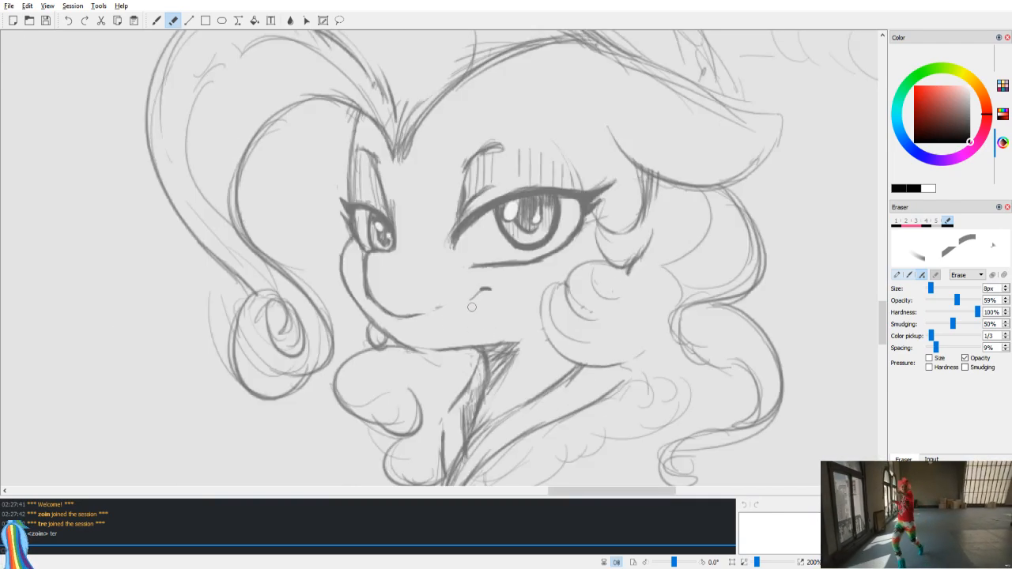
# Step: Draw a smooth smile line from the front of the muzzle up to the mouth corner
pyautogui.press('b')
pyautogui.moveTo(418, 317)
pyautogui.mouseDown()
pyautogui.moveTo(490, 284)
pyautogui.moveTo(445, 308)
pyautogui.moveTo(478, 294)
pyautogui.mouseUp()
pyautogui.press('v')
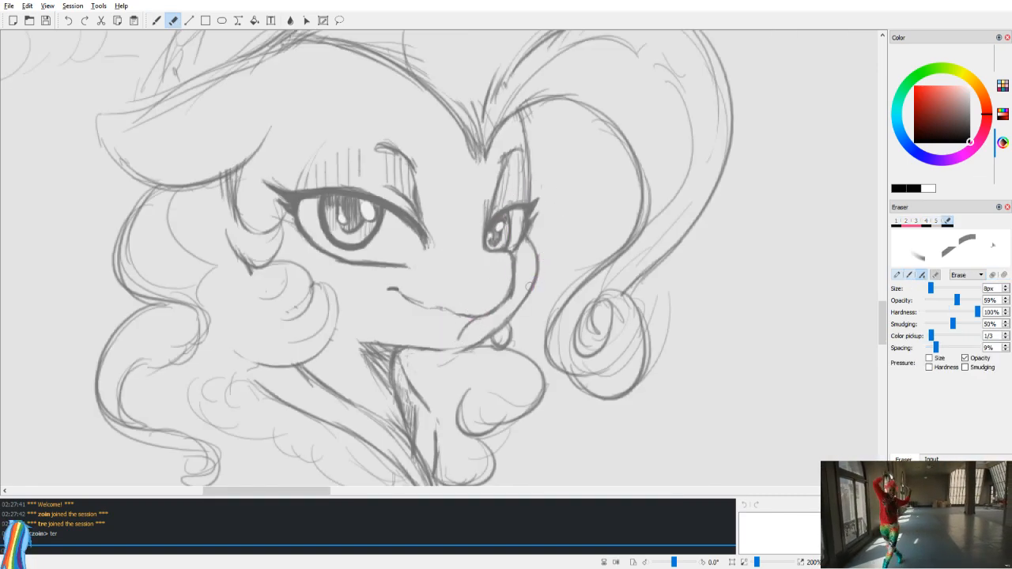
pyautogui.press('v')
# Step: Sketch short lower lip strokes beneath the smile line, undoing the misplaced one
pyautogui.moveTo(405, 322); pyautogui.dragTo(419, 335)
pyautogui.press('v')
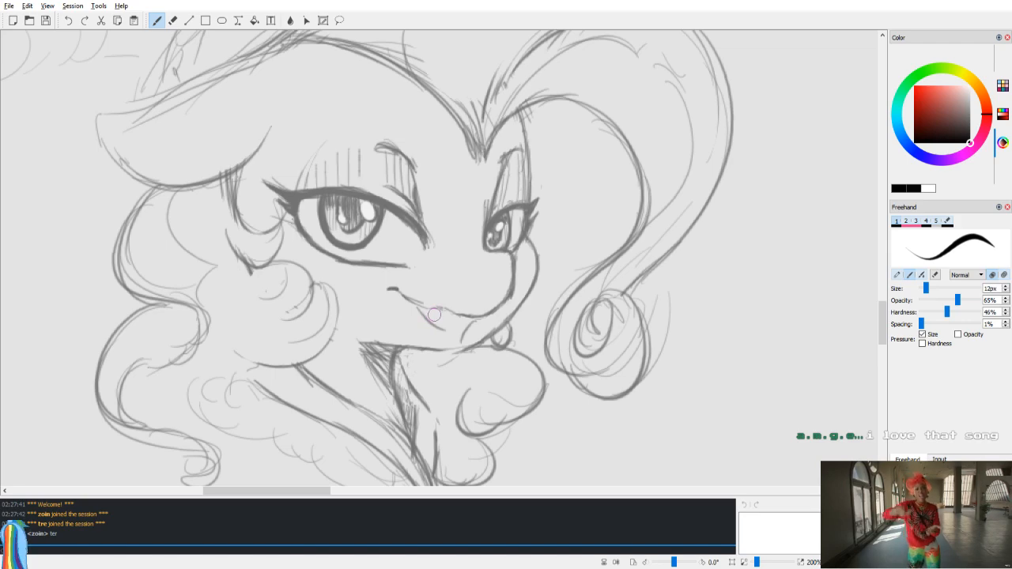
pyautogui.hotkey('ctrl', 'z')
pyautogui.moveTo(458, 322); pyautogui.dragTo(484, 318)
pyautogui.press('v')
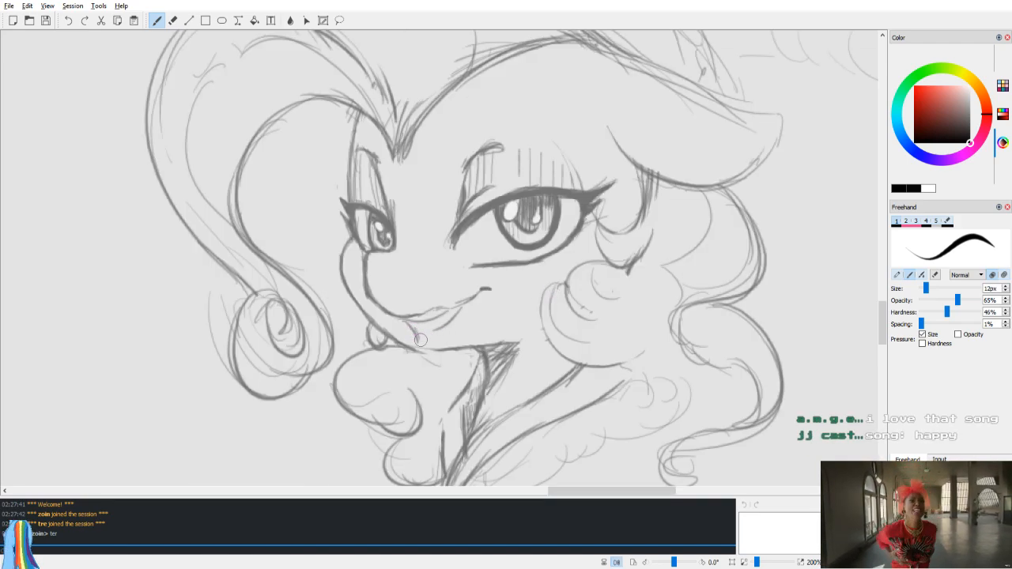
# Step: Connect the lower lip strokes into a curved lip under the smile, undoing the surplus stroke
pyautogui.press('e')
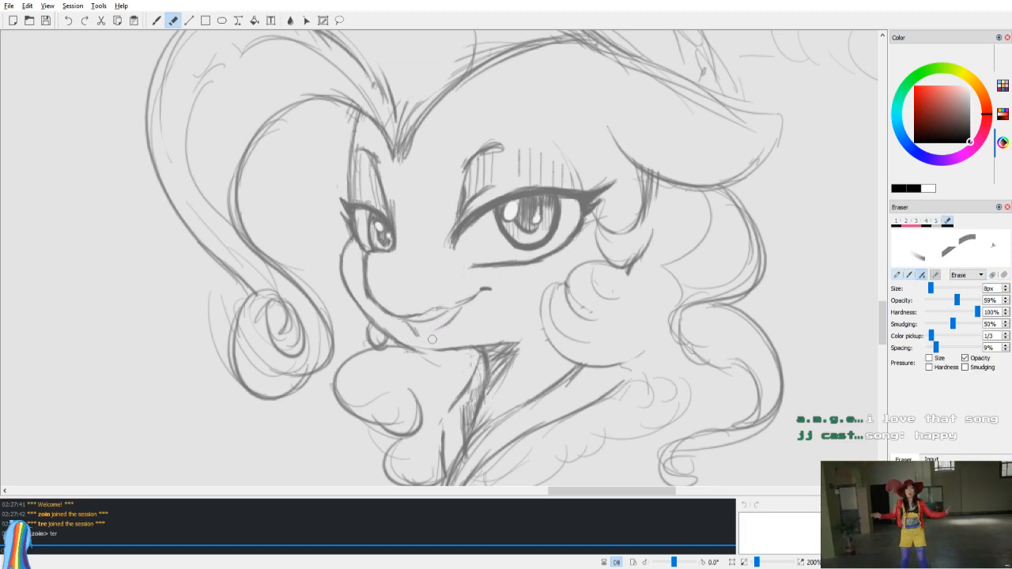
pyautogui.press('v')
pyautogui.press('b')
pyautogui.moveTo(435, 326); pyautogui.dragTo(466, 331)
pyautogui.hotkey('ctrl', 'z')
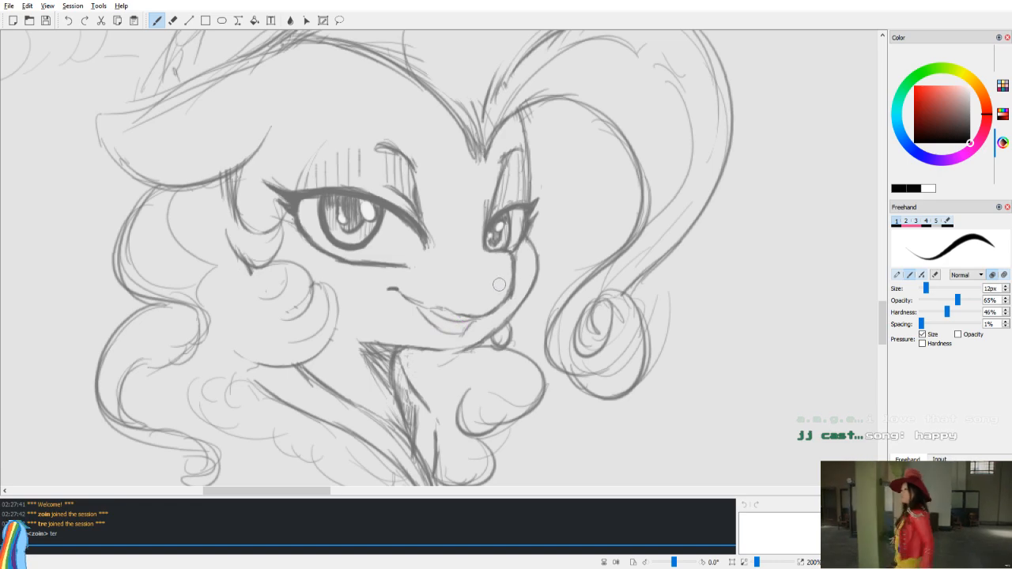
pyautogui.press('v')
pyautogui.press('e')
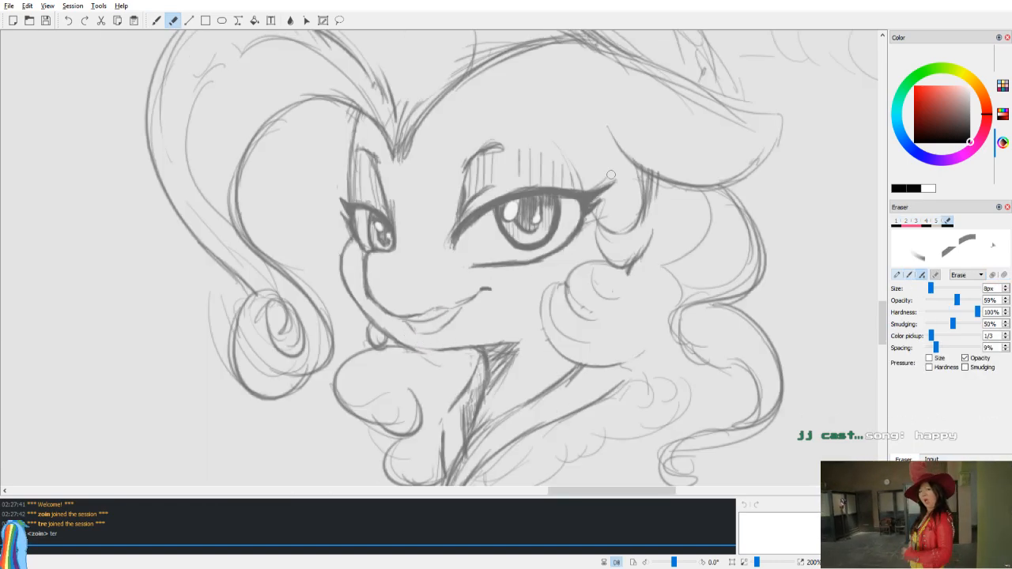
# Step: Review the whole head in mirrored view and darken the lower lip line up toward the mouth corner
pyautogui.scroll(-5, 614, 173)
pyautogui.press('v')
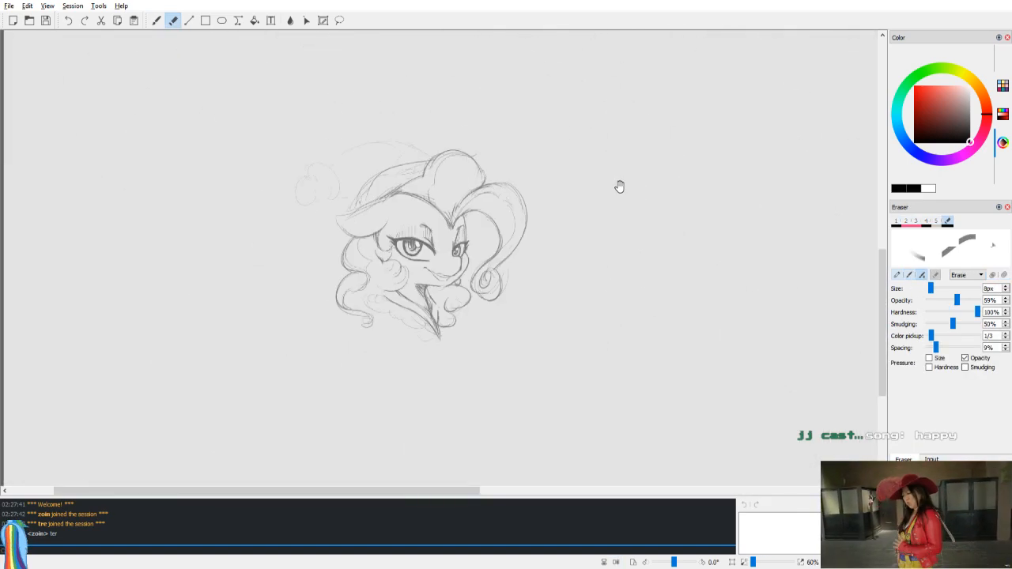
pyautogui.scroll(-3, 612, 184)
pyautogui.scroll(5, 465, 225)
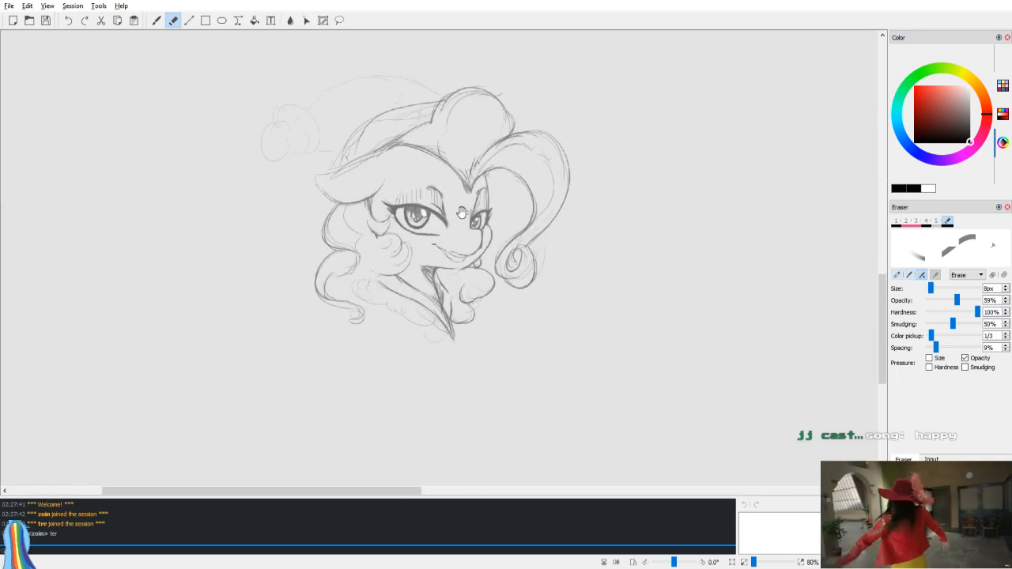
pyautogui.scroll(6, 465, 225)
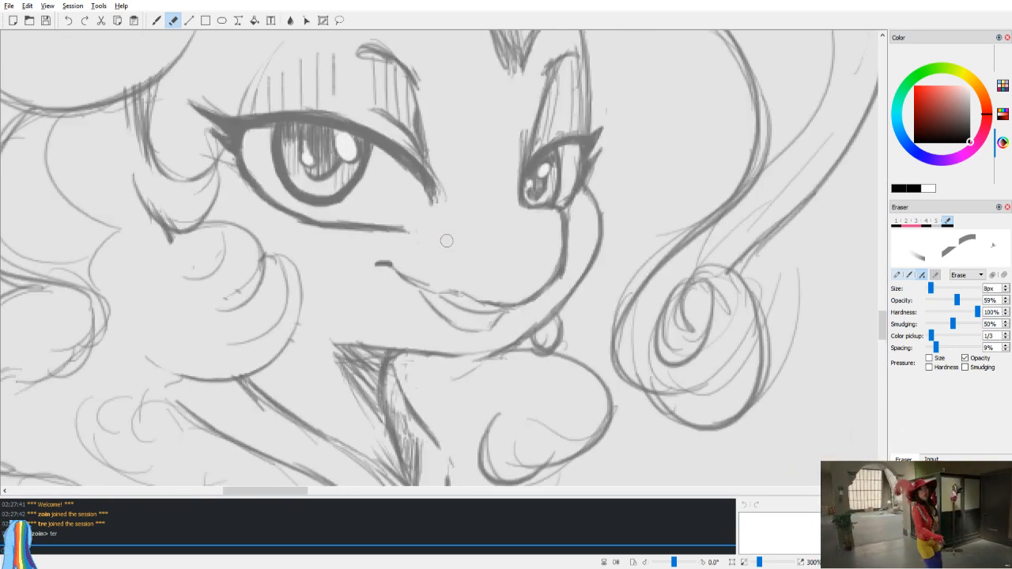
pyautogui.press('b')
pyautogui.press('v')
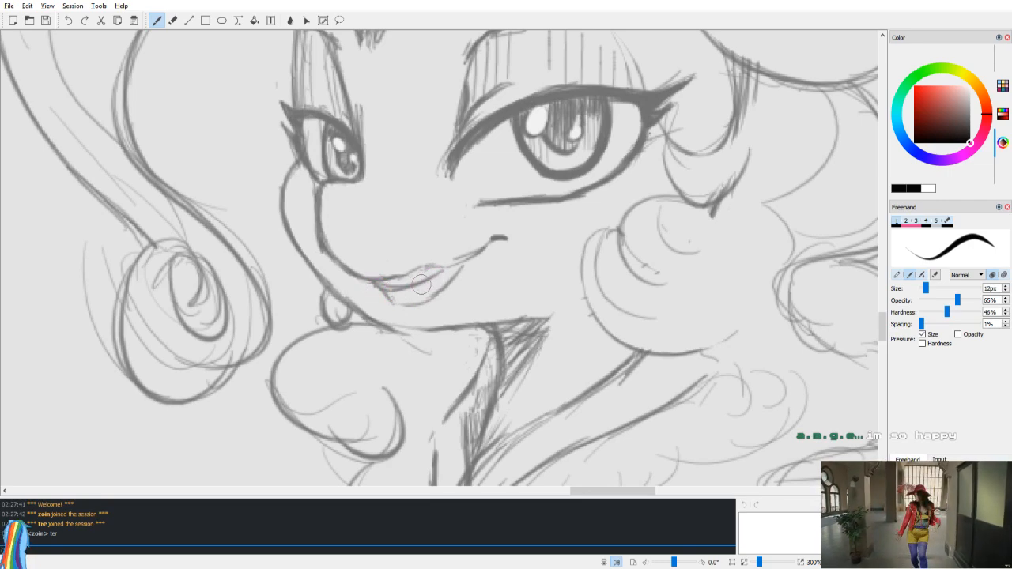
pyautogui.moveTo(395, 306)
pyautogui.mouseDown()
pyautogui.moveTo(454, 281)
pyautogui.moveTo(431, 301)
pyautogui.moveTo(478, 250)
pyautogui.mouseUp()
# Step: Erase the faint underside of the lower lip and redraw it as a darker, pointed open-mouth shape
pyautogui.press('e')
pyautogui.moveTo(389, 307); pyautogui.dragTo(431, 306)
pyautogui.press('v')
pyautogui.press('v')
pyautogui.press('b')
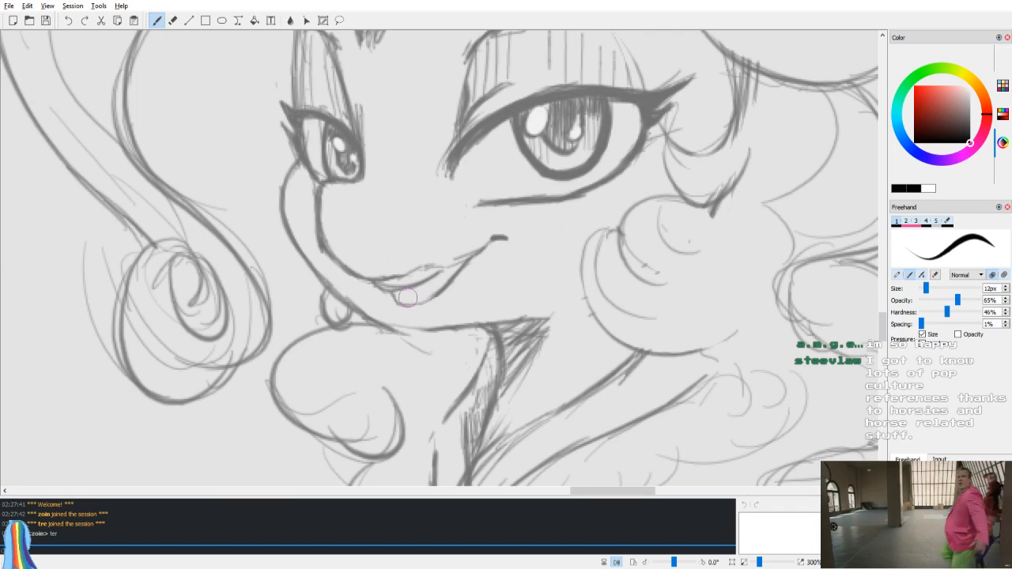
pyautogui.moveTo(402, 303)
pyautogui.mouseDown()
pyautogui.moveTo(428, 289)
pyautogui.moveTo(402, 303)
pyautogui.moveTo(427, 285)
pyautogui.moveTo(398, 295)
pyautogui.moveTo(402, 289)
pyautogui.moveTo(457, 271)
pyautogui.moveTo(418, 283)
pyautogui.moveTo(439, 273)
pyautogui.moveTo(420, 269)
pyautogui.moveTo(453, 268)
pyautogui.moveTo(492, 245)
pyautogui.mouseUp()
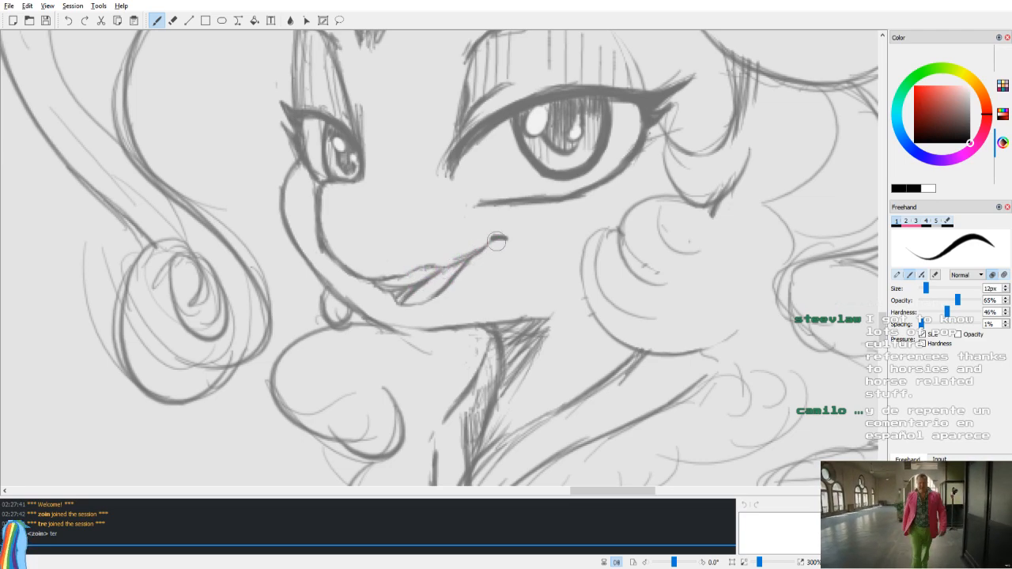
# Step: Clean up the edge of the upper mouth line with the eraser in mirrored view
pyautogui.press('m')
pyautogui.press('e')
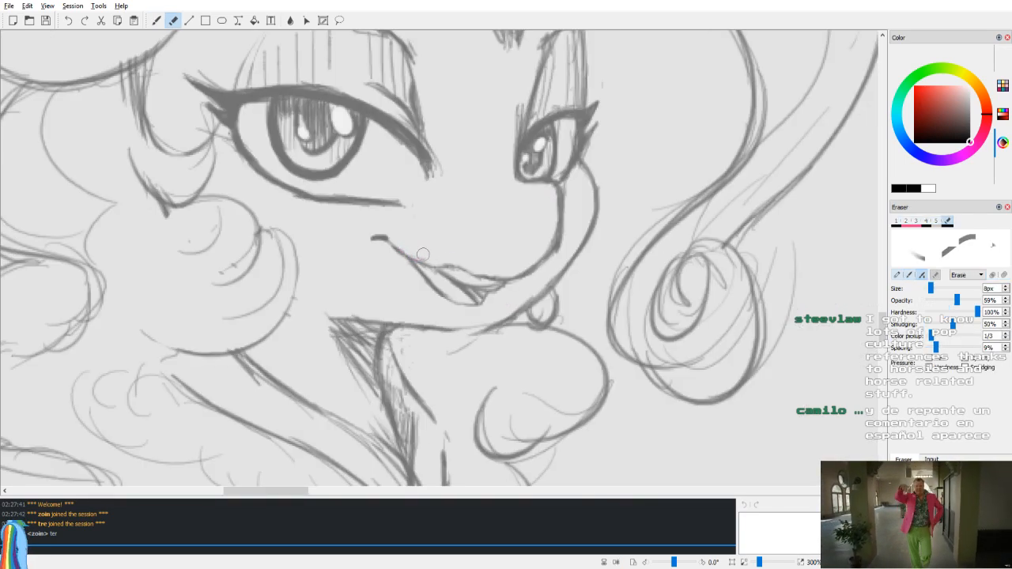
pyautogui.press('v')
pyautogui.moveTo(520, 237)
pyautogui.mouseDown()
pyautogui.moveTo(548, 309)
pyautogui.moveTo(564, 303)
pyautogui.mouseUp()
pyautogui.press('v')
# Step: Touch up the inner end of the near eye's lower lid and trim the lid lines around both eyes
pyautogui.press('b')
pyautogui.press('v')
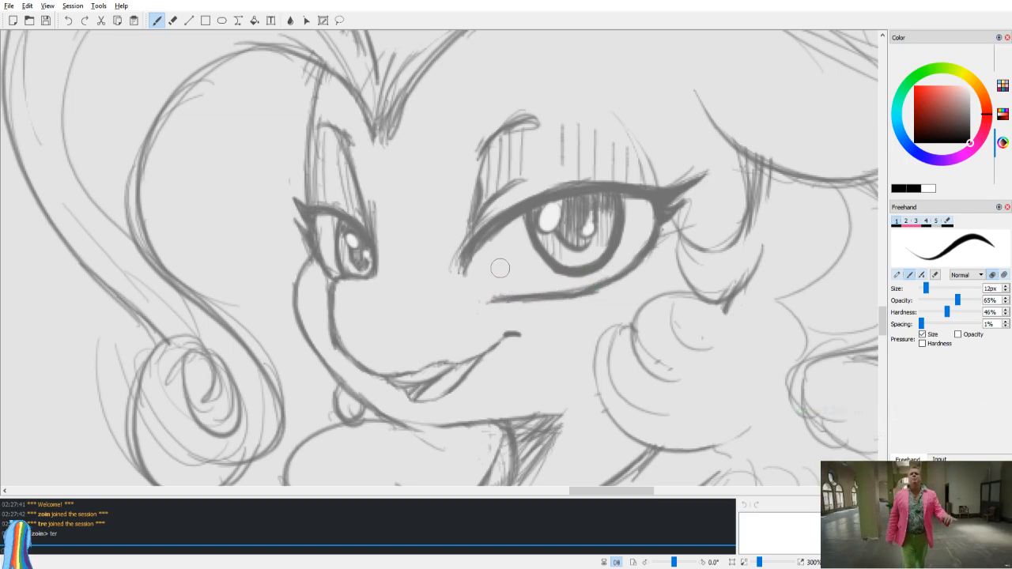
pyautogui.press('v')
pyautogui.press('e')
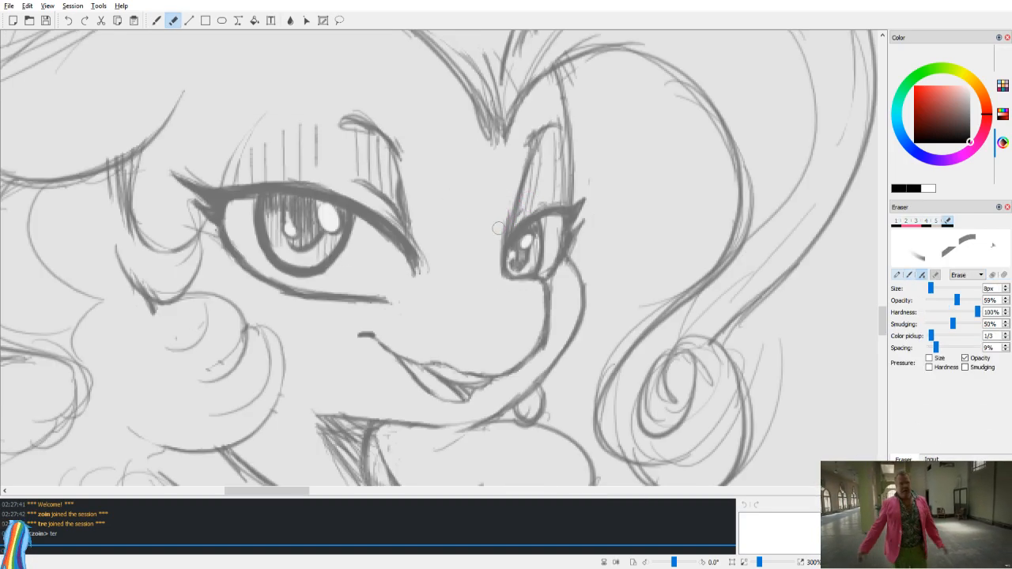
pyautogui.press('v')
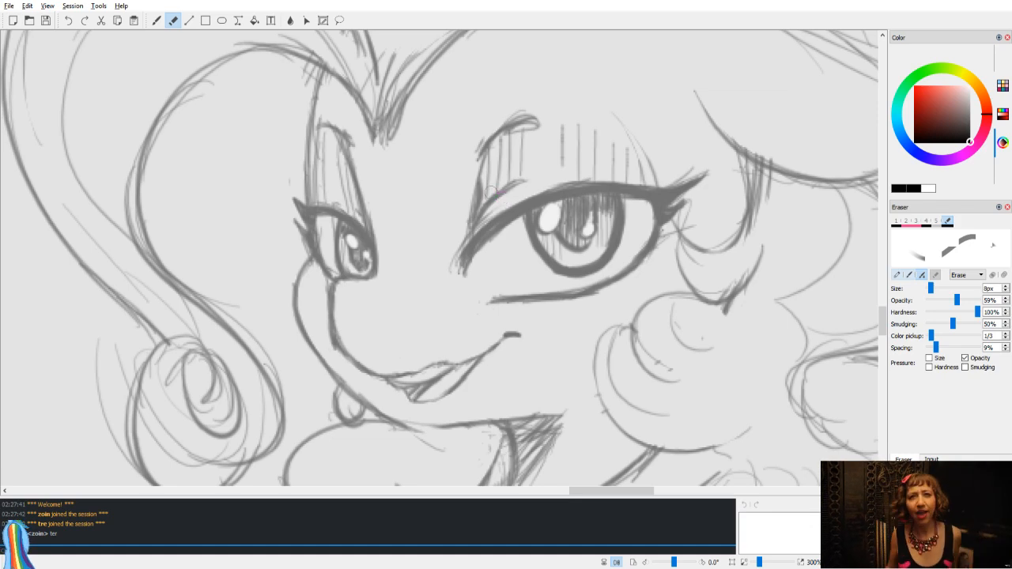
pyautogui.moveTo(323, 315); pyautogui.dragTo(323, 305)
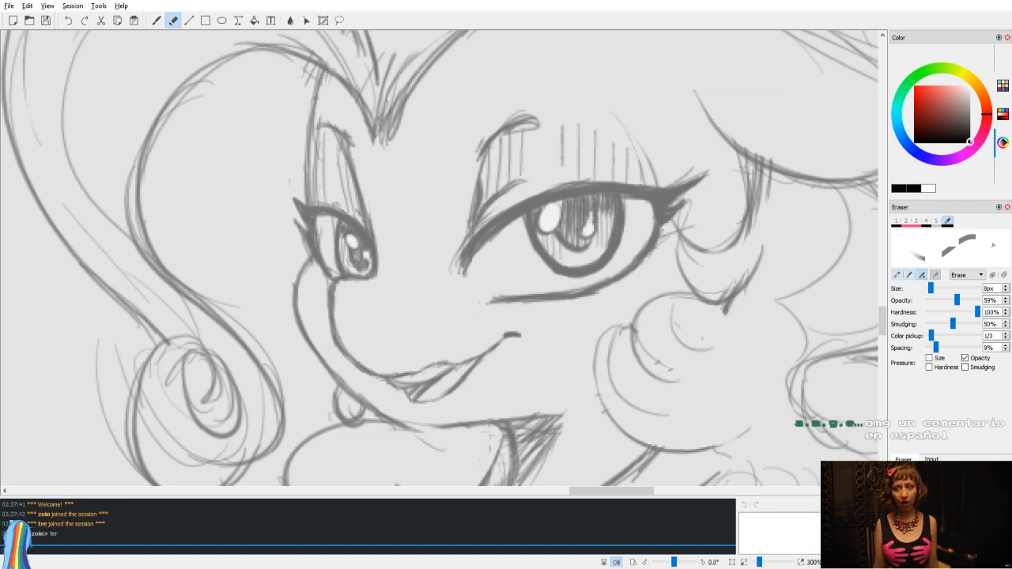
# Step: Examine the proportions of the whole head in mirrored and normal views
pyautogui.scroll(3, 490, 229)
pyautogui.scroll(-4, 496, 225)
pyautogui.scroll(-5, 496, 225)
pyautogui.press('v')
pyautogui.moveTo(493, 229); pyautogui.dragTo(537, 260)
pyautogui.press('v')
pyautogui.press('v')
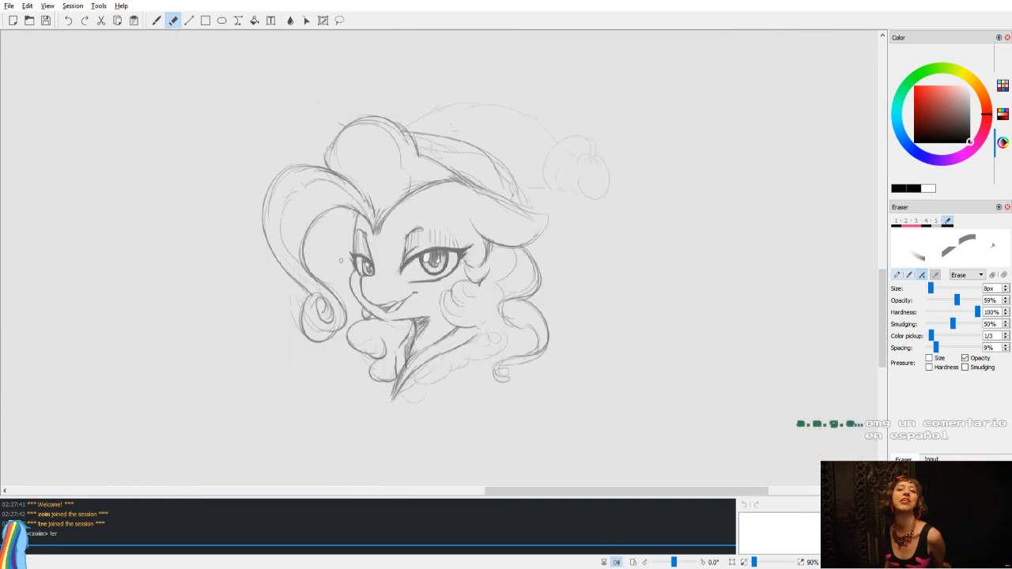
pyautogui.press('v')
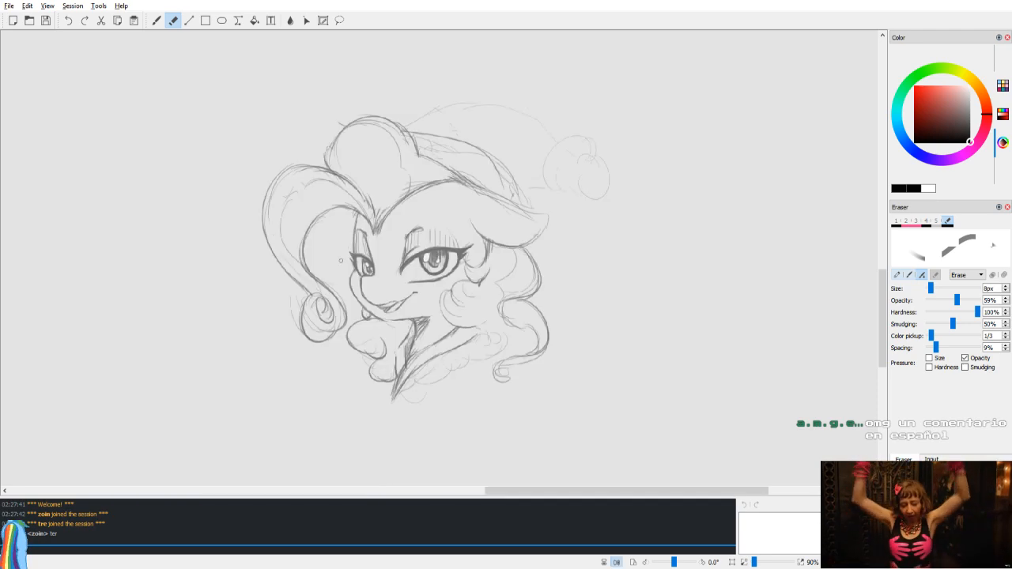
# Step: Set the eraser to 37 px, clear the faint fluffy curls along the collar, and return to the brush
pyautogui.moveTo(931, 288); pyautogui.dragTo(942, 289)
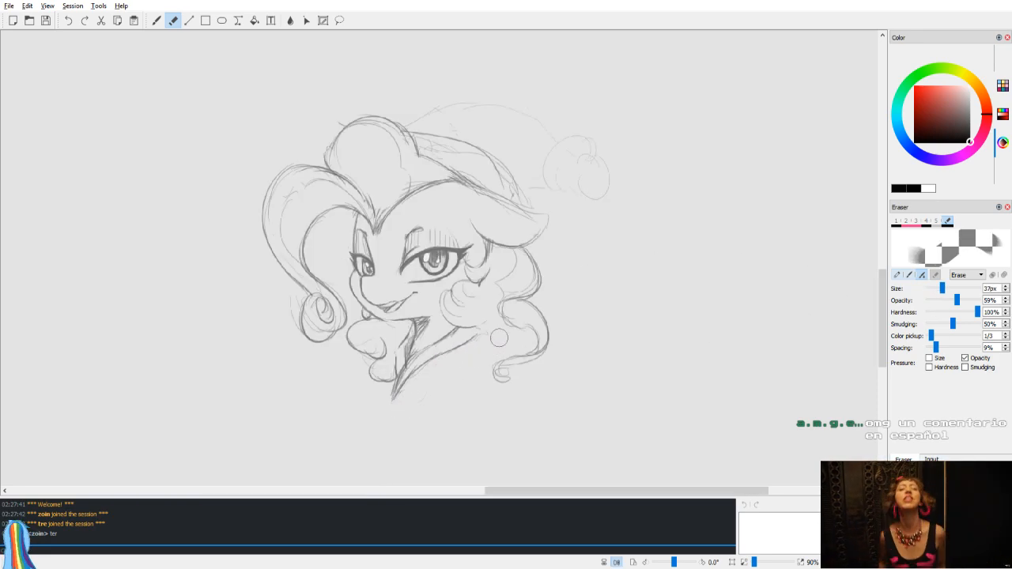
pyautogui.press('v')
pyautogui.press('b')
pyautogui.press('v')
pyautogui.moveTo(558, 334); pyautogui.dragTo(552, 347)
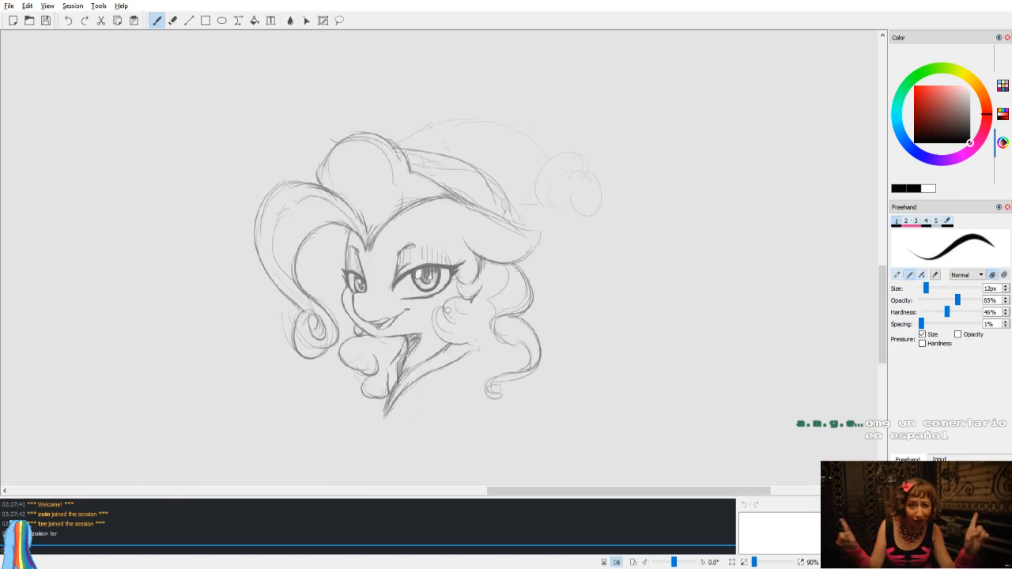
# Step: Sketch large rounded curls for the lower back hair beside the collar, continuing to an outer flick
pyautogui.moveTo(473, 342); pyautogui.dragTo(480, 402)
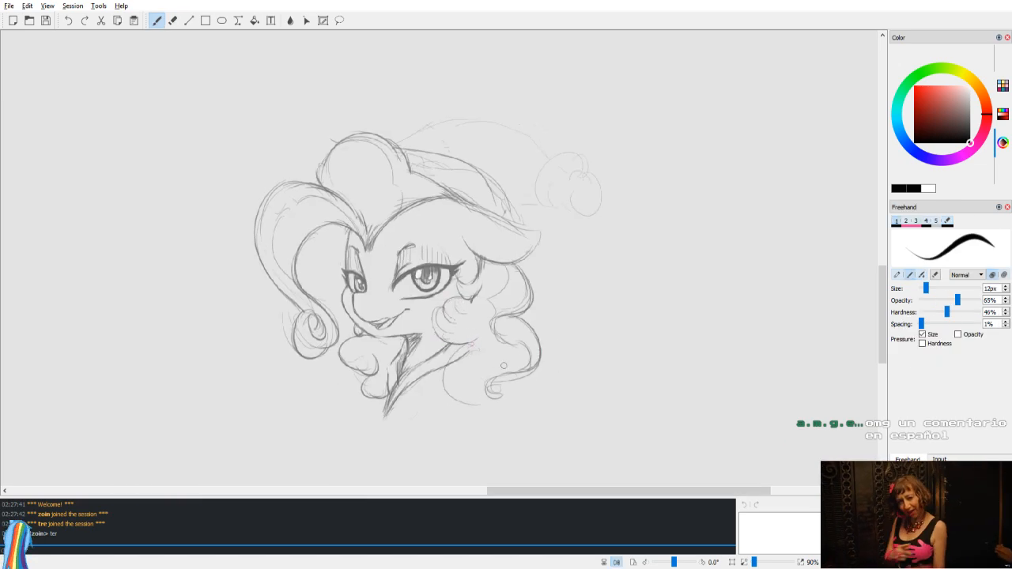
pyautogui.moveTo(471, 357)
pyautogui.mouseDown()
pyautogui.moveTo(443, 395)
pyautogui.moveTo(453, 391)
pyautogui.mouseUp()
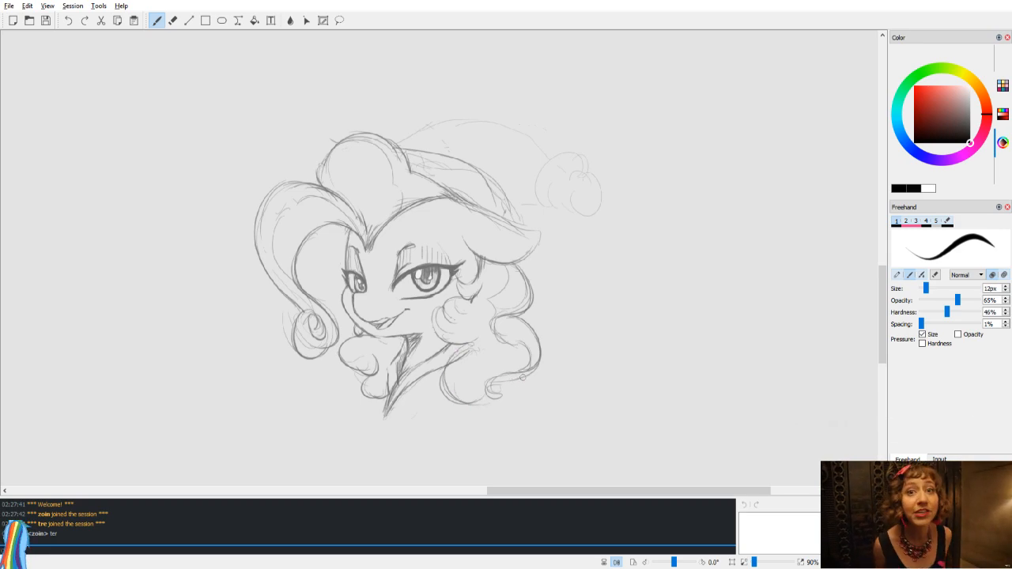
pyautogui.press('v')
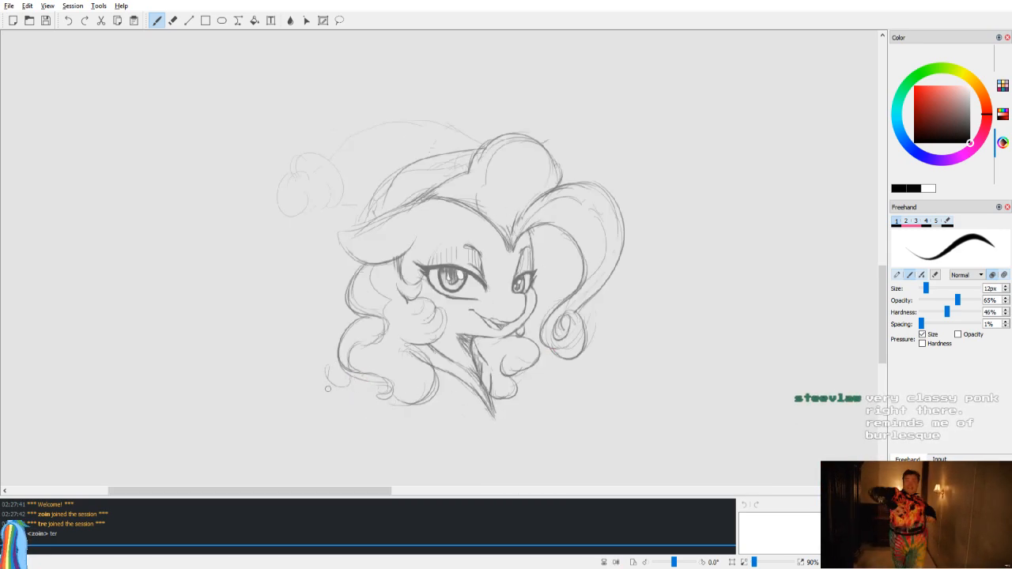
pyautogui.hotkey('ctrl', 'z')
pyautogui.moveTo(350, 396); pyautogui.dragTo(322, 365)
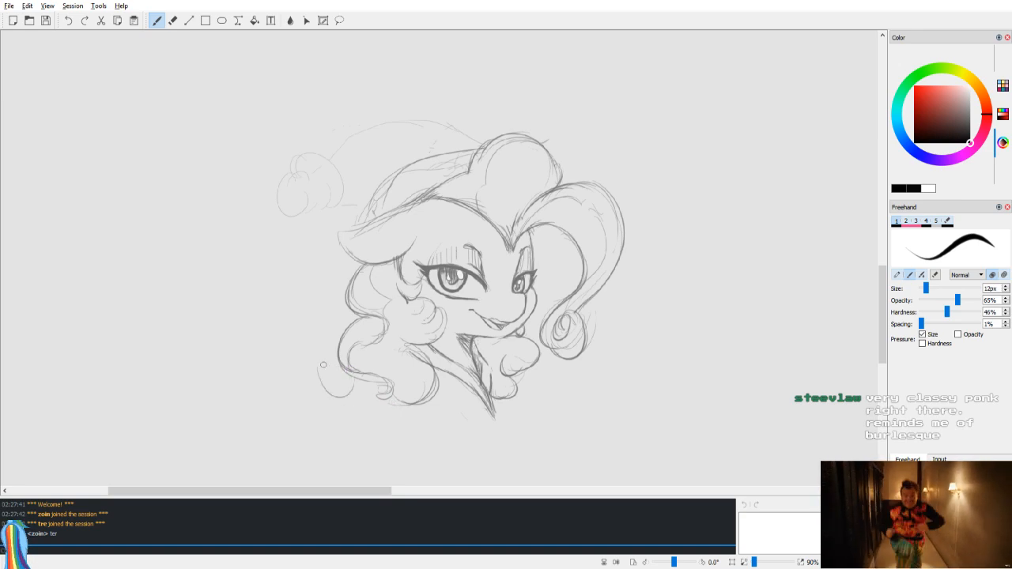
pyautogui.press('v')
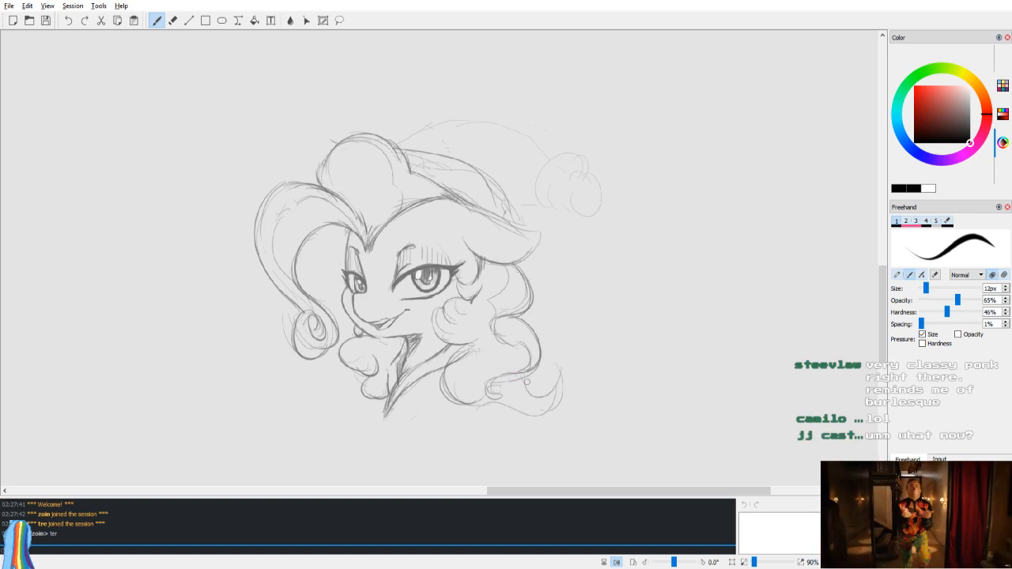
# Step: Rework the outer end of the lower back hair into a small upturned curl and clean up the lines inside it
pyautogui.moveTo(527, 379)
pyautogui.mouseDown()
pyautogui.moveTo(546, 363)
pyautogui.moveTo(524, 402)
pyautogui.moveTo(507, 408)
pyautogui.moveTo(517, 409)
pyautogui.mouseUp()
pyautogui.press('e')
pyautogui.press('b')
pyautogui.moveTo(541, 352)
pyautogui.mouseDown()
pyautogui.moveTo(549, 387)
pyautogui.moveTo(511, 395)
pyautogui.mouseUp()
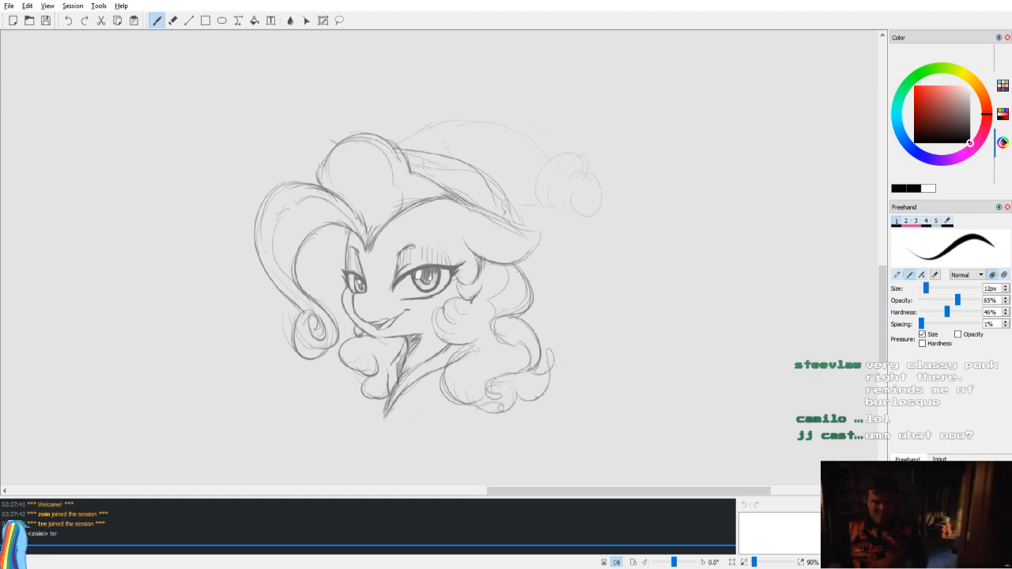
pyautogui.press('v')
pyautogui.hotkey('ctrl', 'z')
pyautogui.moveTo(366, 411); pyautogui.dragTo(411, 431)
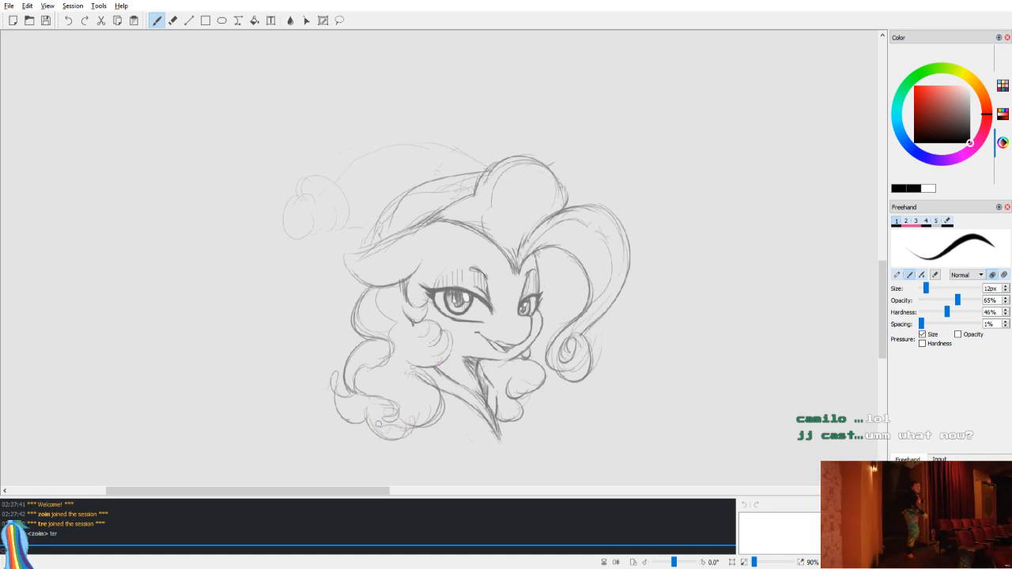
pyautogui.press('e')
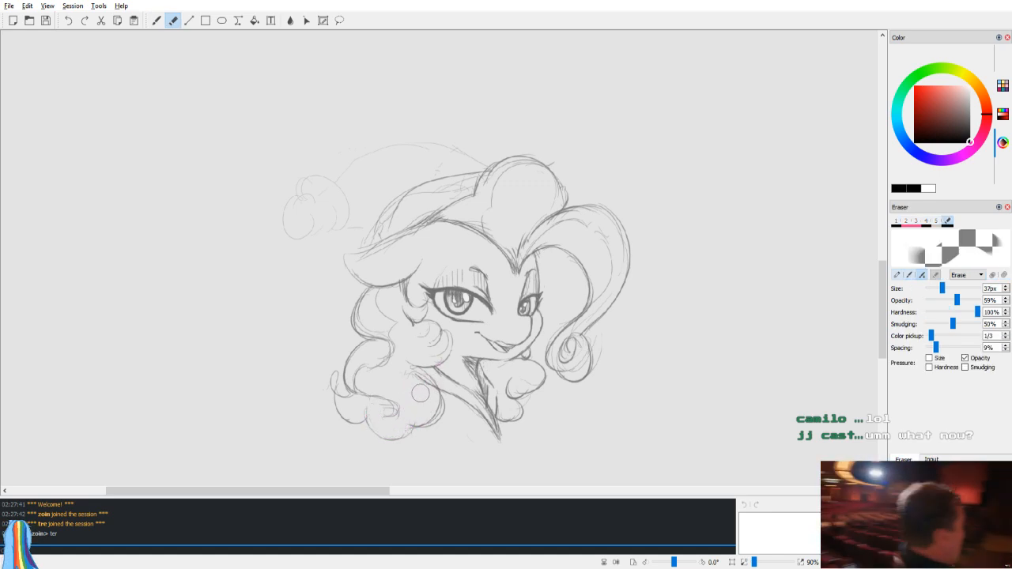
pyautogui.press('b')
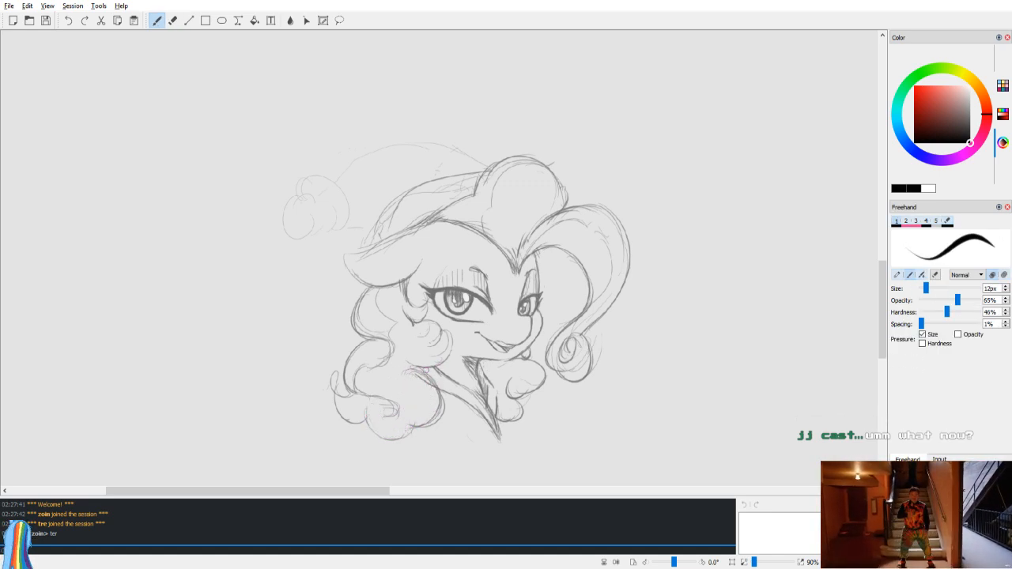
# Step: Sketch the winter hat's upper outline sweeping from the forelock back to the pompom
pyautogui.press('v')
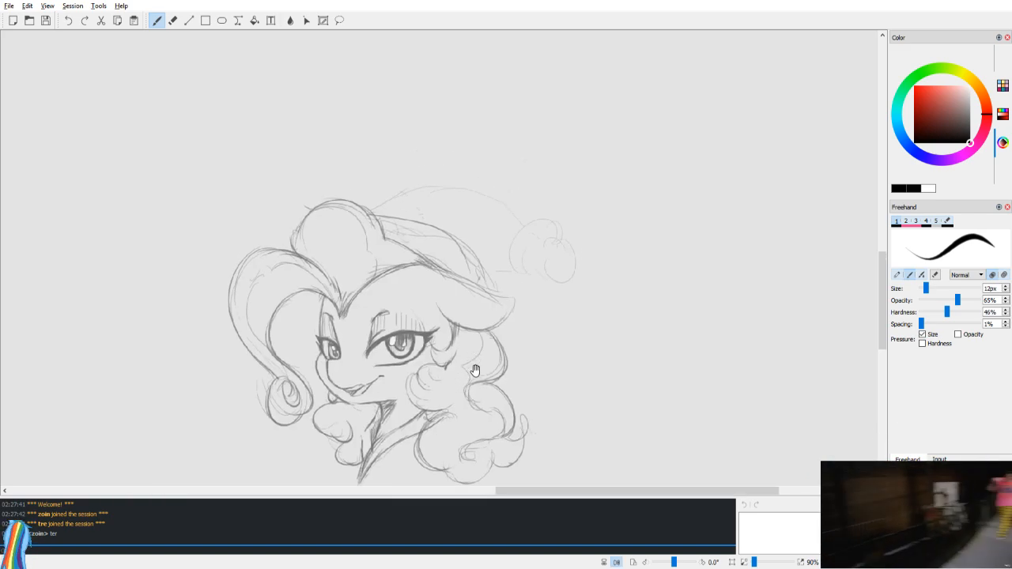
pyautogui.press('e')
pyautogui.press('v')
pyautogui.press('v')
pyautogui.press('v')
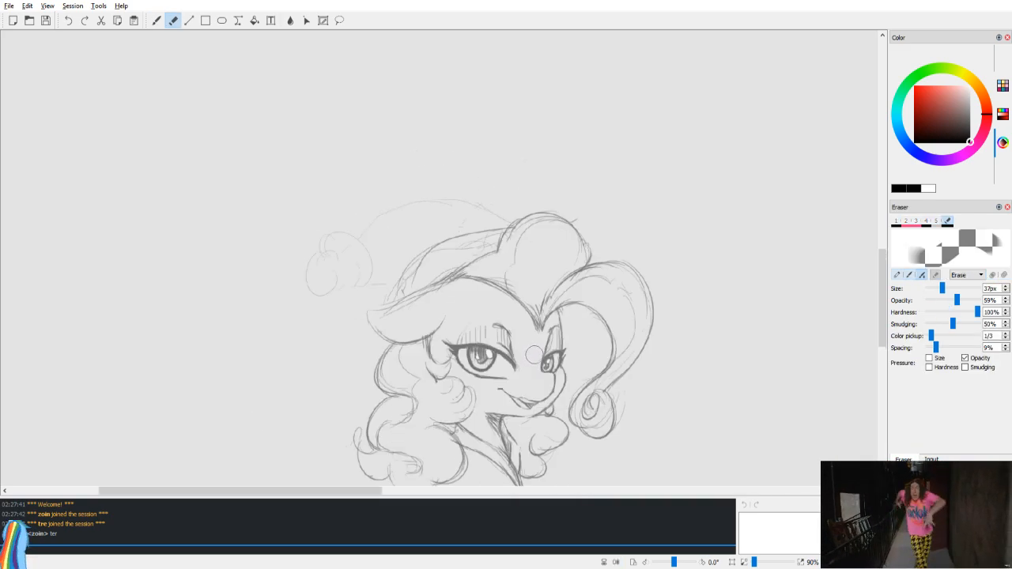
pyautogui.press('v')
pyautogui.press('v')
pyautogui.press('b')
pyautogui.press('v')
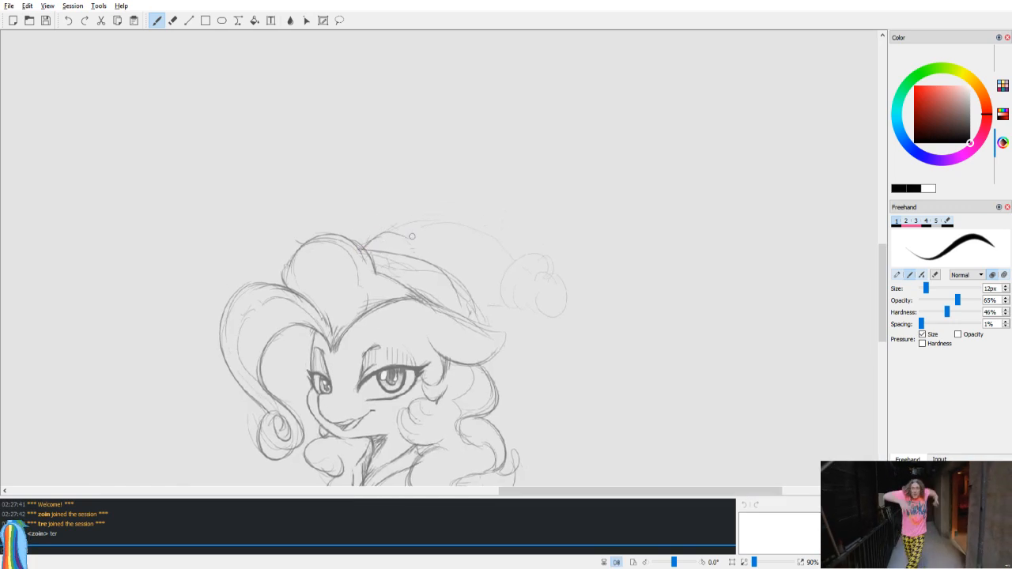
pyautogui.moveTo(463, 214); pyautogui.dragTo(557, 280)
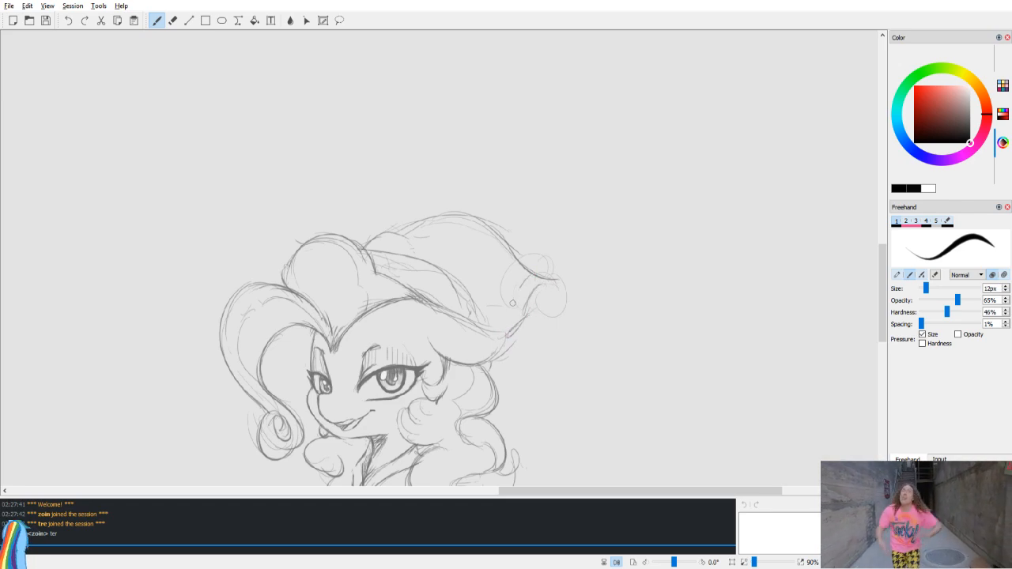
# Step: Try an underside line for the hat's tip between the pompom and the ear
pyautogui.hotkey('ctrl', 'z')
pyautogui.hotkey('ctrl', 'z')
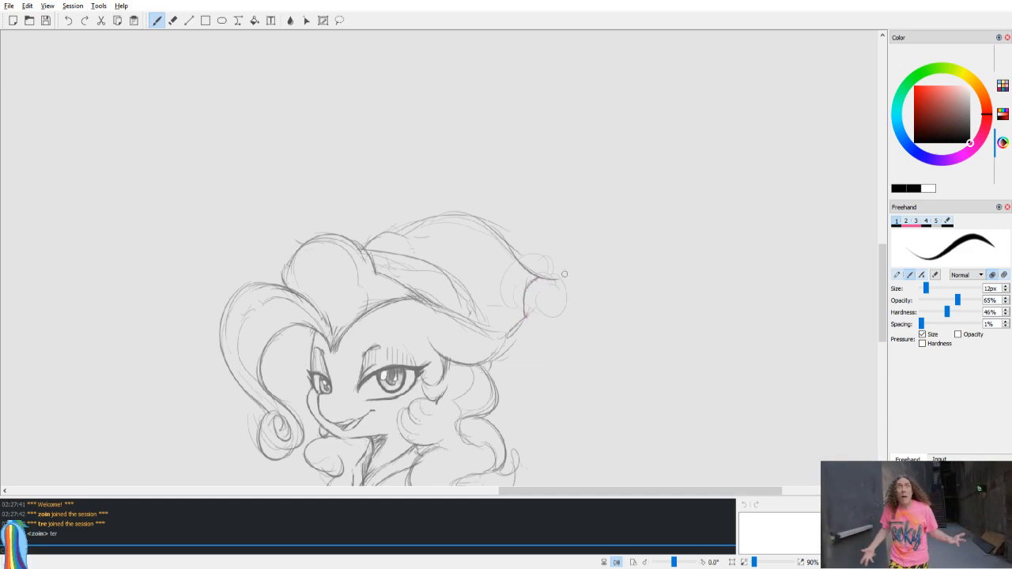
pyautogui.press('v')
pyautogui.hotkey('ctrl', 'z')
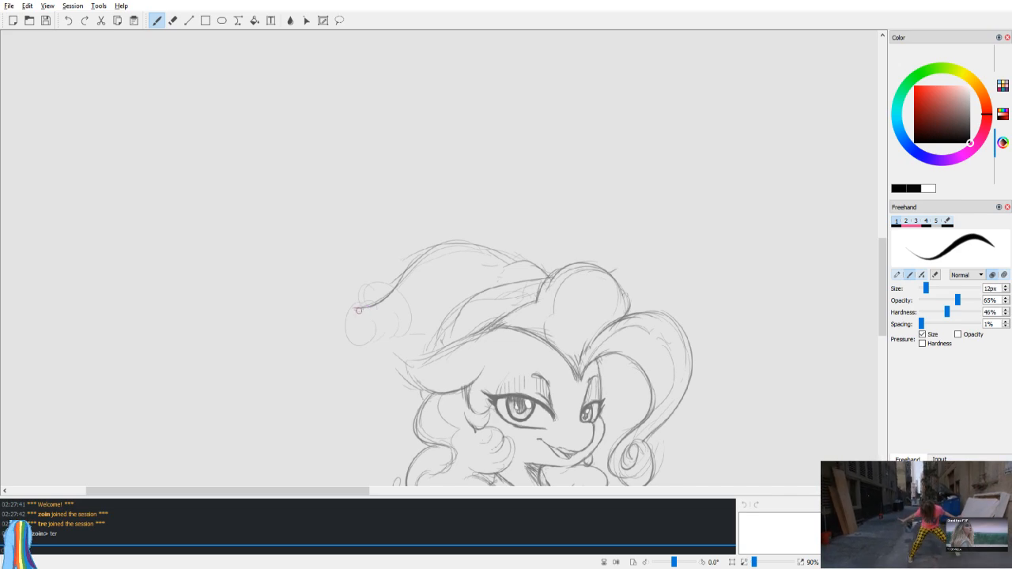
pyautogui.press('v')
pyautogui.moveTo(452, 351)
pyautogui.mouseDown()
pyautogui.moveTo(579, 293)
pyautogui.moveTo(649, 280)
pyautogui.moveTo(731, 332)
pyautogui.moveTo(866, 340)
pyautogui.moveTo(803, 447)
pyautogui.moveTo(602, 316)
pyautogui.moveTo(433, 160)
pyautogui.moveTo(111, 142)
pyautogui.moveTo(203, 335)
pyautogui.mouseUp()
pyautogui.hotkey('ctrl', 'z')
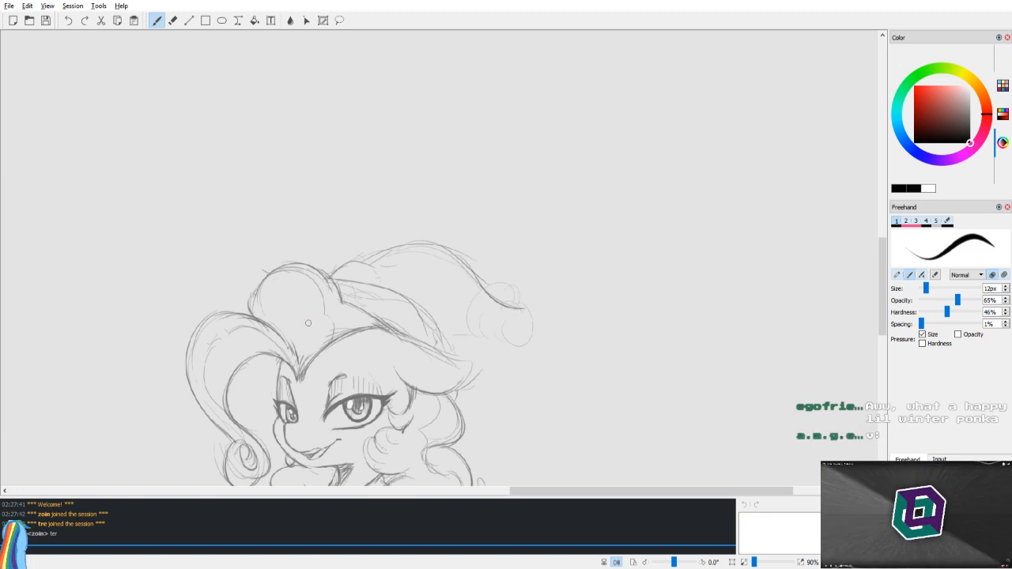
pyautogui.press('v')
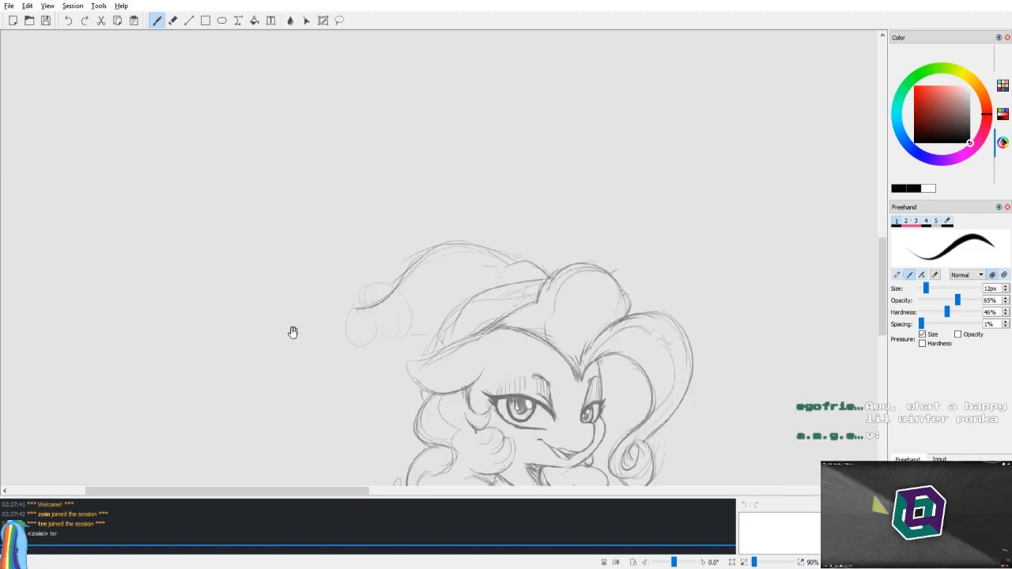
# Step: Erase the end of the hat's tip where it runs into the pompom circles
pyautogui.moveTo(302, 326); pyautogui.dragTo(295, 246)
pyautogui.hotkey('ctrl', '-')
pyautogui.hotkey('ctrl', '-')
pyautogui.press('v')
pyautogui.press('e')
pyautogui.moveTo(500, 245); pyautogui.dragTo(502, 232)
pyautogui.press('b')
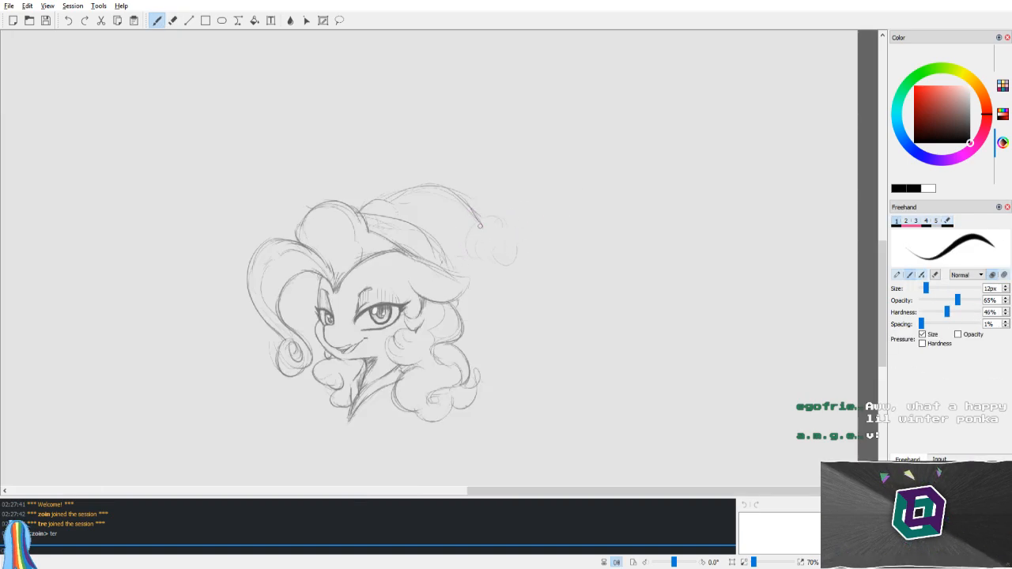
# Step: Sketch the hat's tip hanging down behind the ear and erase the old pompom circles
pyautogui.press('v')
pyautogui.moveTo(421, 192); pyautogui.dragTo(386, 265)
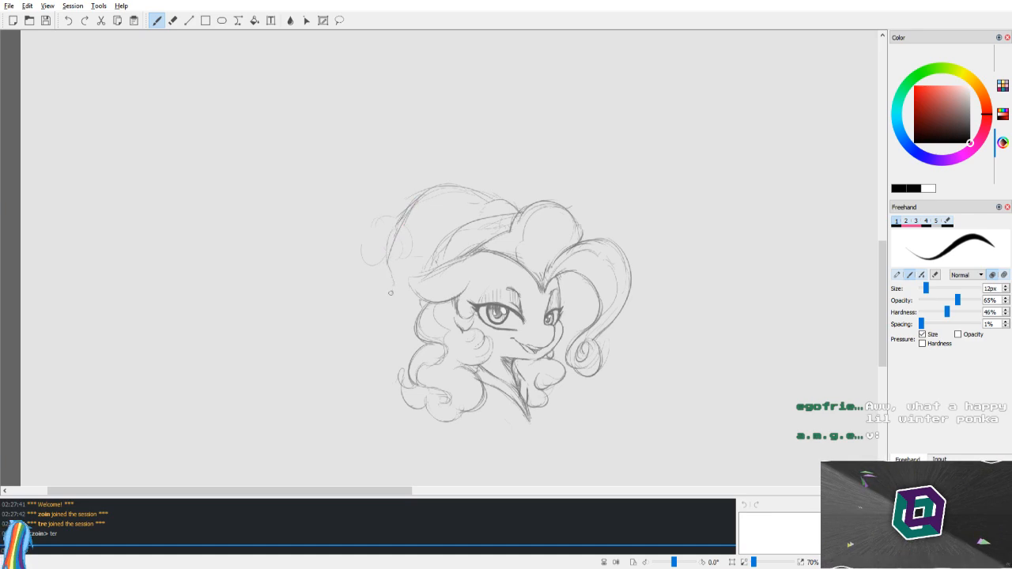
pyautogui.press('e')
pyautogui.press('v')
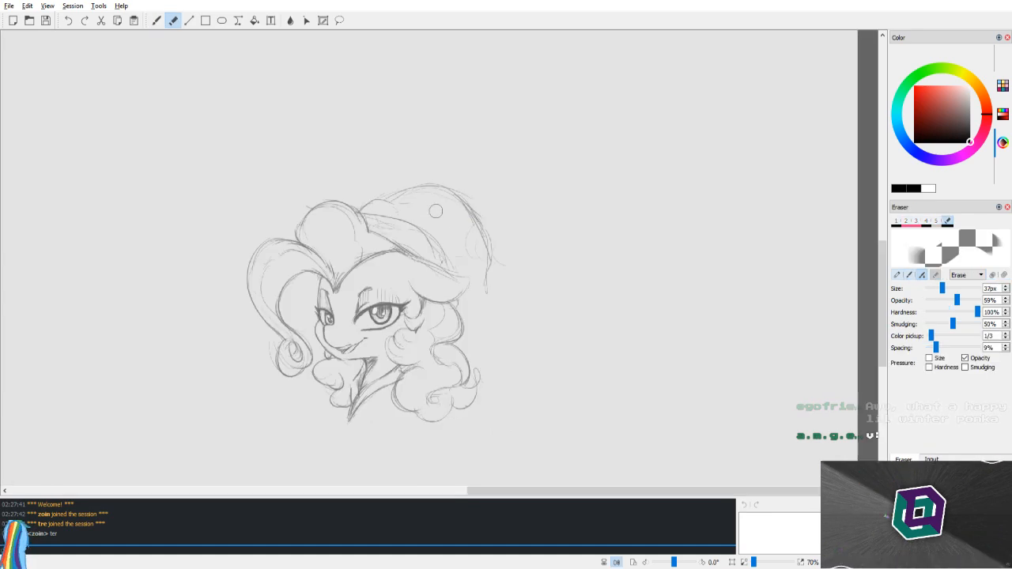
pyautogui.press('b')
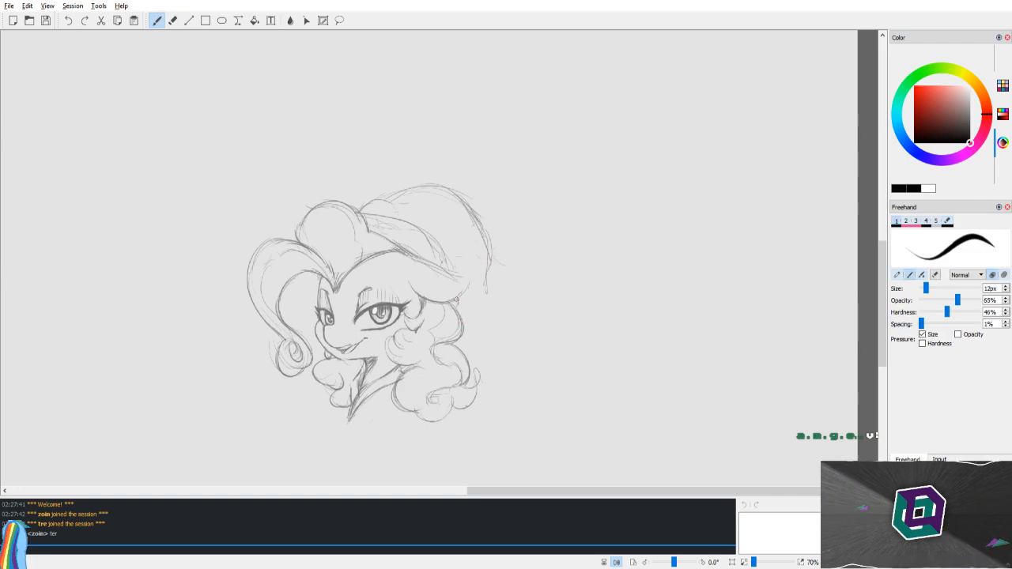
# Step: Sketch a fluffy pompom at the hanging end of the hat and check it in mirrored and normal views
pyautogui.moveTo(487, 293); pyautogui.dragTo(495, 309)
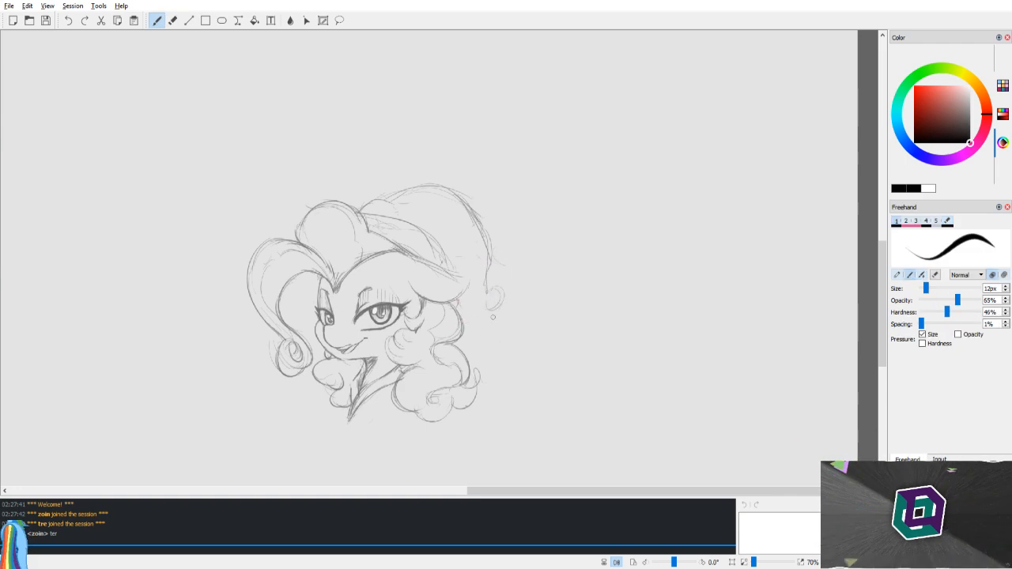
pyautogui.press('v')
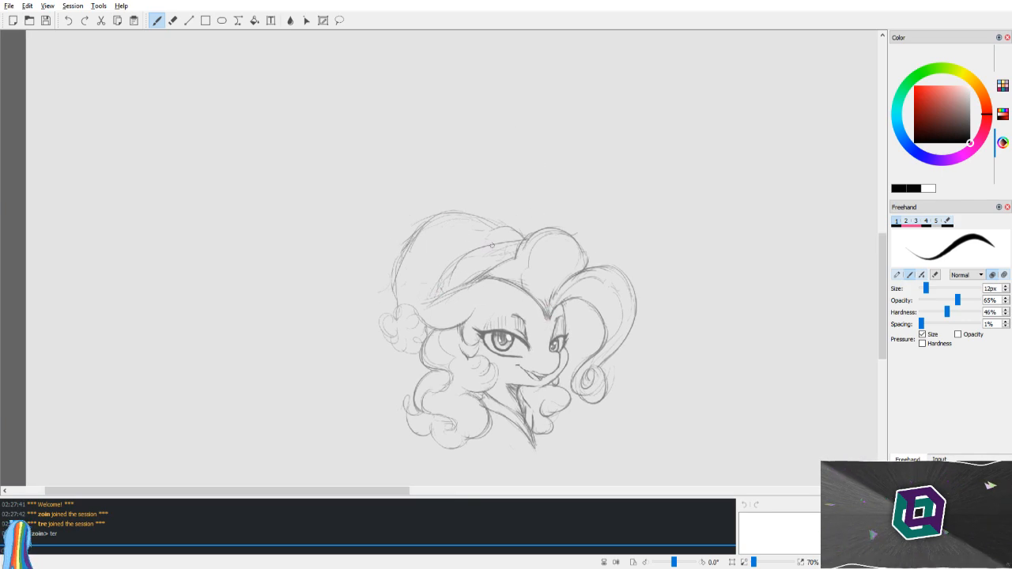
pyautogui.press('v')
pyautogui.press('v')
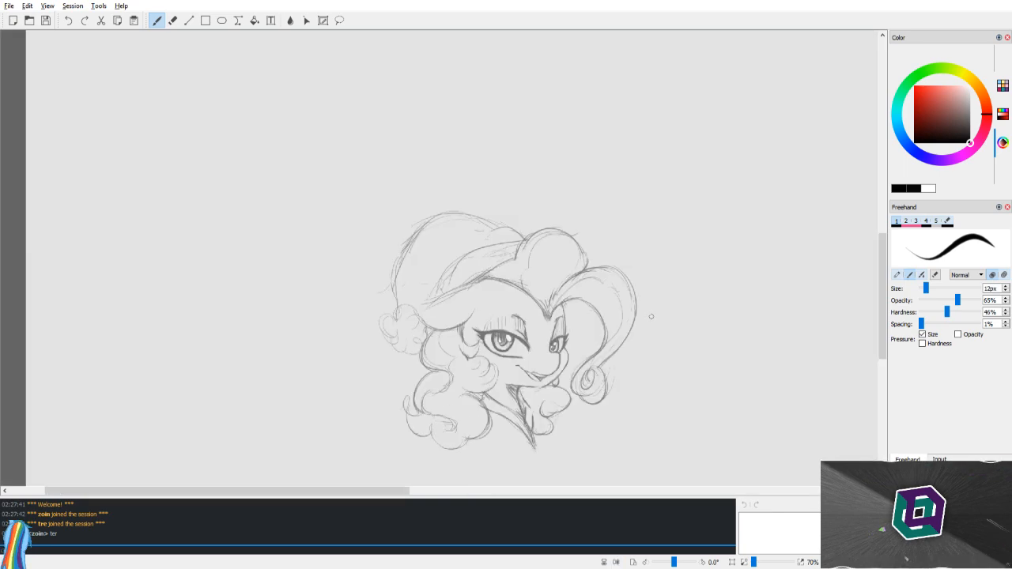
pyautogui.press('v')
pyautogui.press('v')
# Step: Refine the hat's outline and folds above the brim and lighten its stray lines with the eraser
pyautogui.scroll(5, 595, 263)
pyautogui.moveTo(552, 244); pyautogui.dragTo(586, 269)
pyautogui.moveTo(573, 210); pyautogui.dragTo(457, 255)
pyautogui.moveTo(516, 230)
pyautogui.mouseDown()
pyautogui.moveTo(447, 254)
pyautogui.moveTo(440, 271)
pyautogui.moveTo(523, 310)
pyautogui.mouseUp()
pyautogui.hotkey('ctrl', 'z')
pyautogui.press('v')
pyautogui.press('e')
pyautogui.moveTo(300, 231); pyautogui.dragTo(391, 265)
pyautogui.press('v')
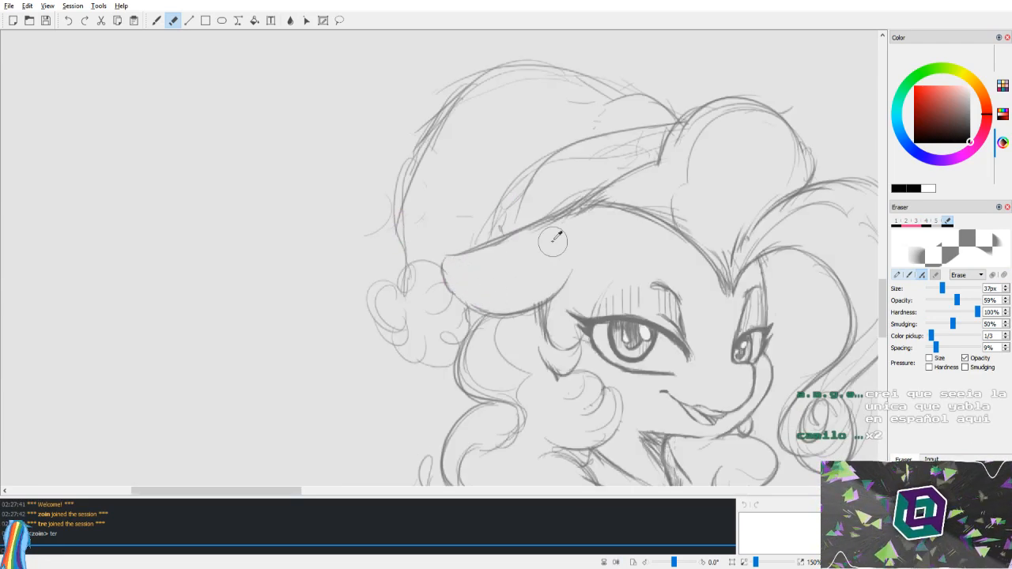
# Step: Select the other, rough head sketch with a free-form selection, delete it, and return to the brush
pyautogui.scroll(-3, 556, 238)
pyautogui.press('b')
pyautogui.press('v')
pyautogui.moveTo(580, 262); pyautogui.dragTo(509, 246)
pyautogui.scroll(3, 469, 243)
pyautogui.scroll(-5, 474, 242)
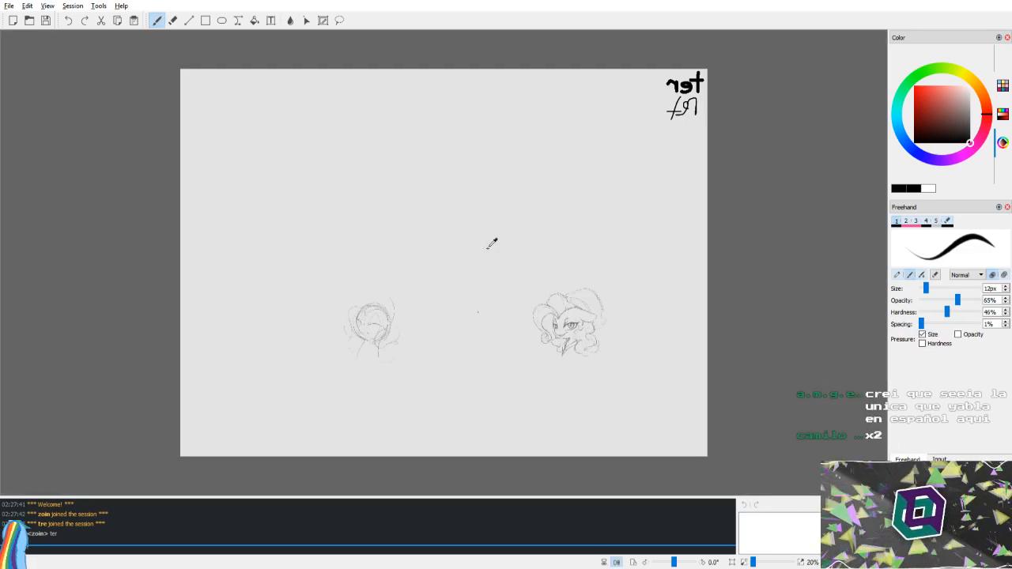
pyautogui.scroll(1, 480, 290)
pyautogui.click(339, 20)
pyautogui.moveTo(435, 266)
pyautogui.mouseDown()
pyautogui.moveTo(379, 463)
pyautogui.moveTo(442, 324)
pyautogui.mouseUp()
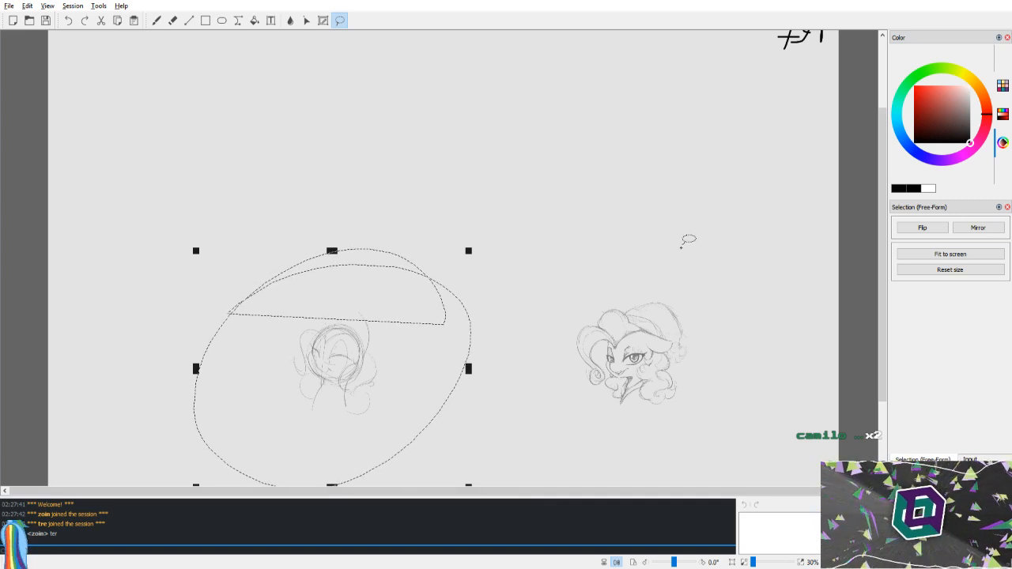
pyautogui.press('Delete')
pyautogui.press('b')
pyautogui.moveTo(688, 138); pyautogui.dragTo(533, 300)
pyautogui.moveTo(677, 288); pyautogui.dragTo(634, 69)
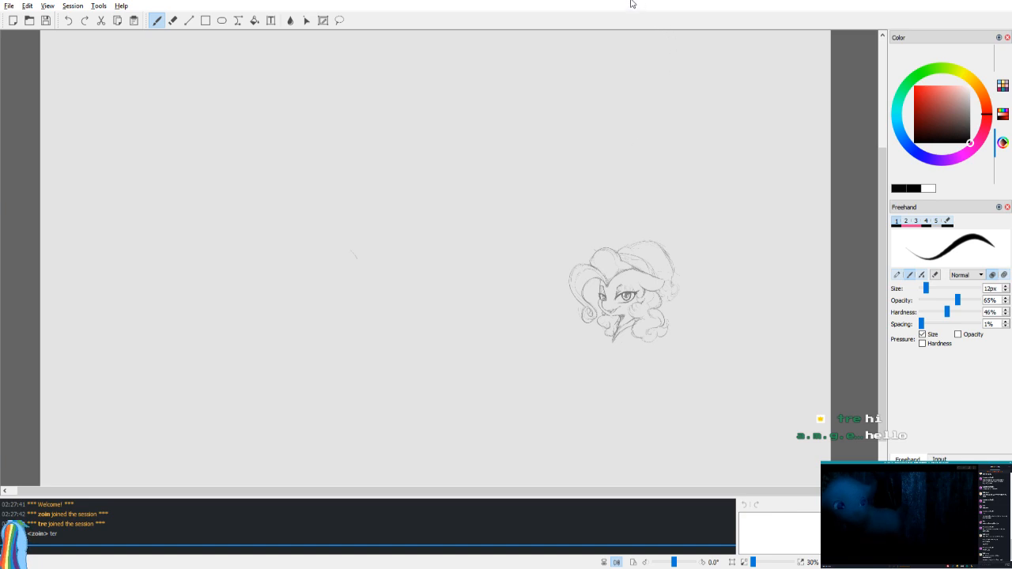
# Step: Try to enlarge and reposition the finished head with a free-form selection
pyautogui.press('v')
pyautogui.moveTo(340, 316); pyautogui.dragTo(340, 310)
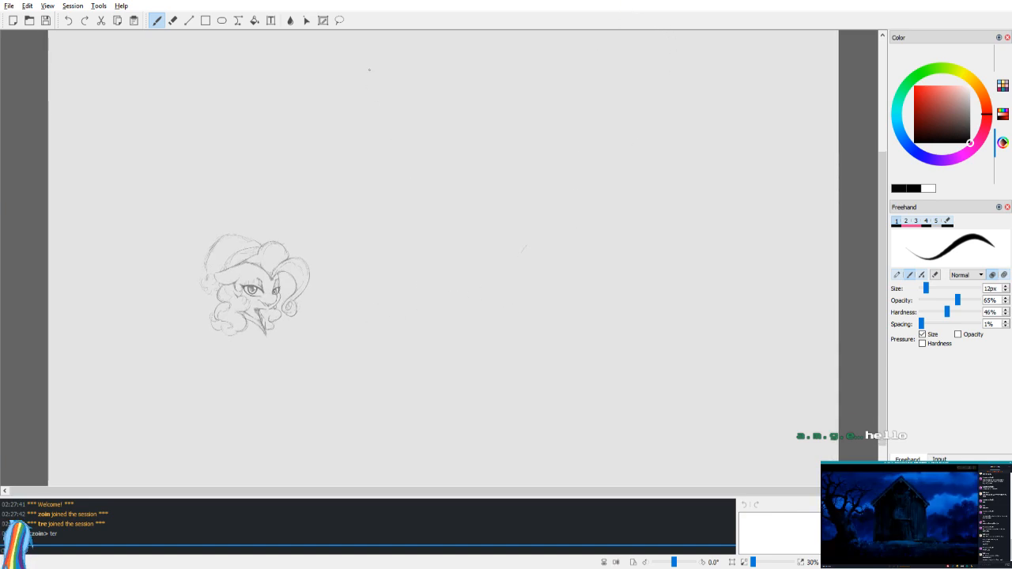
pyautogui.click(339, 20)
pyautogui.moveTo(261, 168)
pyautogui.mouseDown()
pyautogui.moveTo(214, 403)
pyautogui.moveTo(283, 174)
pyautogui.mouseUp()
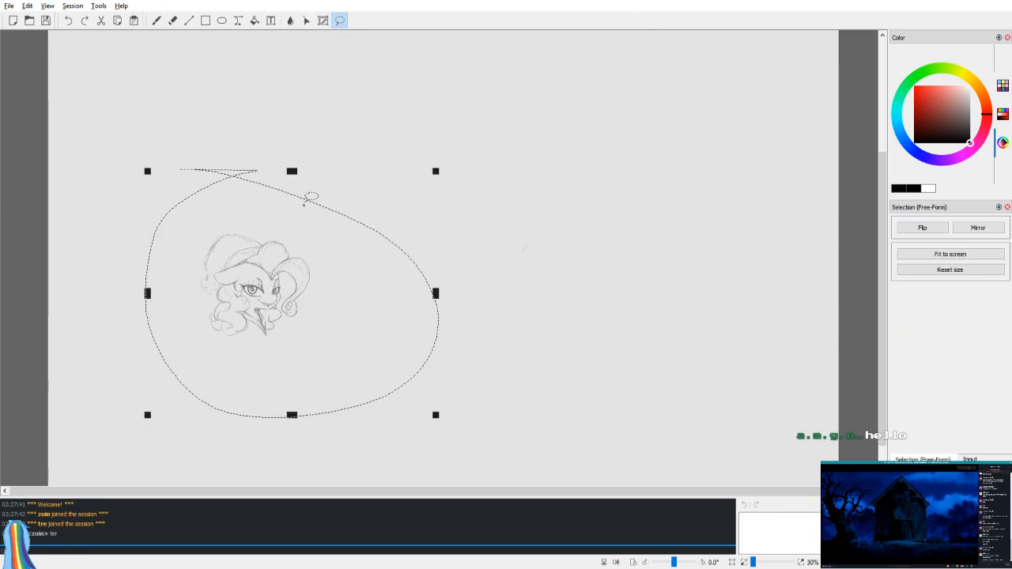
pyautogui.moveTo(443, 158)
pyautogui.mouseDown()
pyautogui.moveTo(451, 2)
pyautogui.moveTo(642, 82)
pyautogui.moveTo(857, 2)
pyautogui.mouseUp()
pyautogui.moveTo(625, 194); pyautogui.dragTo(512, 402)
pyautogui.moveTo(749, 199)
pyautogui.mouseDown()
pyautogui.moveTo(696, 199)
pyautogui.moveTo(711, 199)
pyautogui.moveTo(642, 5)
pyautogui.moveTo(793, 24)
pyautogui.mouseUp()
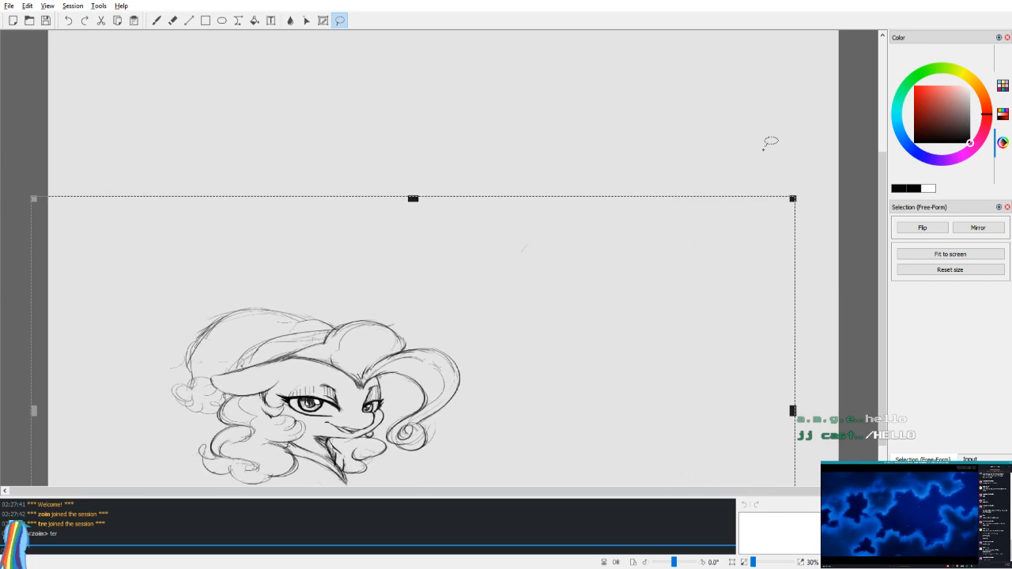
pyautogui.moveTo(794, 198)
pyautogui.mouseDown()
pyautogui.moveTo(779, 6)
pyautogui.moveTo(298, 62)
pyautogui.moveTo(599, 36)
pyautogui.moveTo(487, 56)
pyautogui.mouseUp()
pyautogui.moveTo(366, 301); pyautogui.dragTo(495, 246)
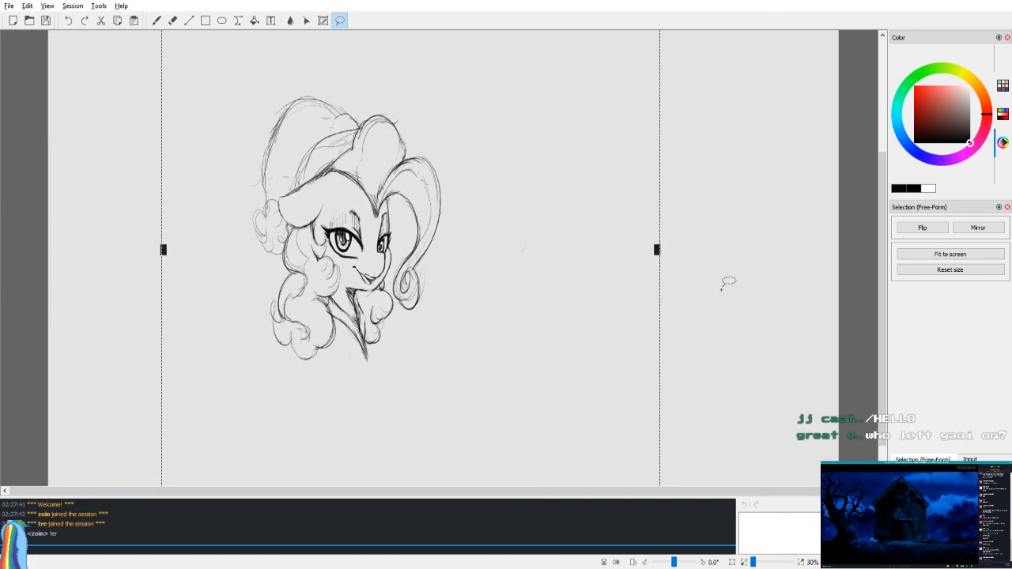
pyautogui.click(790, 338)
# Step: Sketch a construction circle for a new head in the empty canvas area beside the finished head, redrawing it smaller
pyautogui.press('v')
pyautogui.scroll(4, 716, 281)
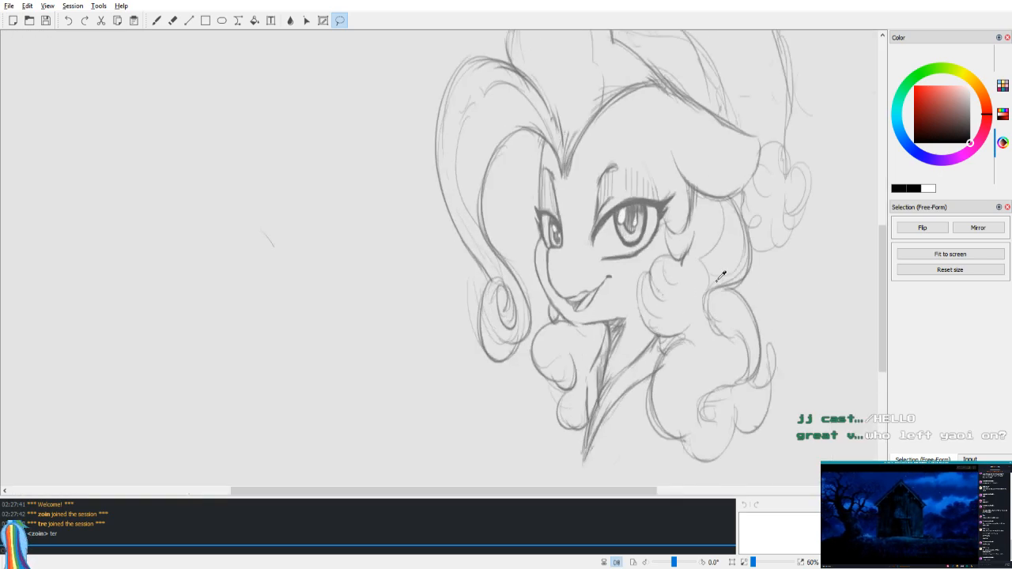
pyautogui.scroll(-4, 716, 280)
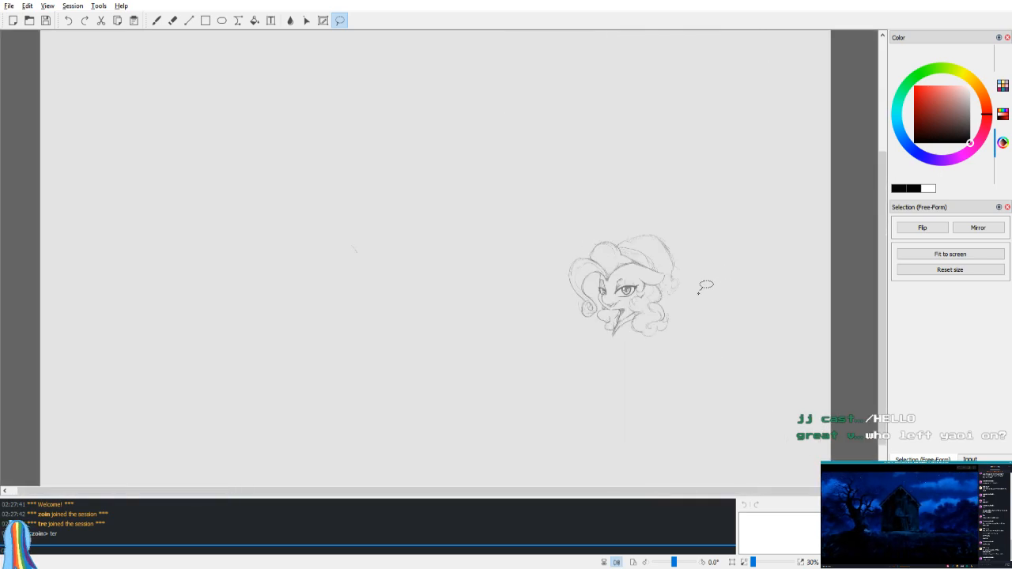
pyautogui.press('v')
pyautogui.press('b')
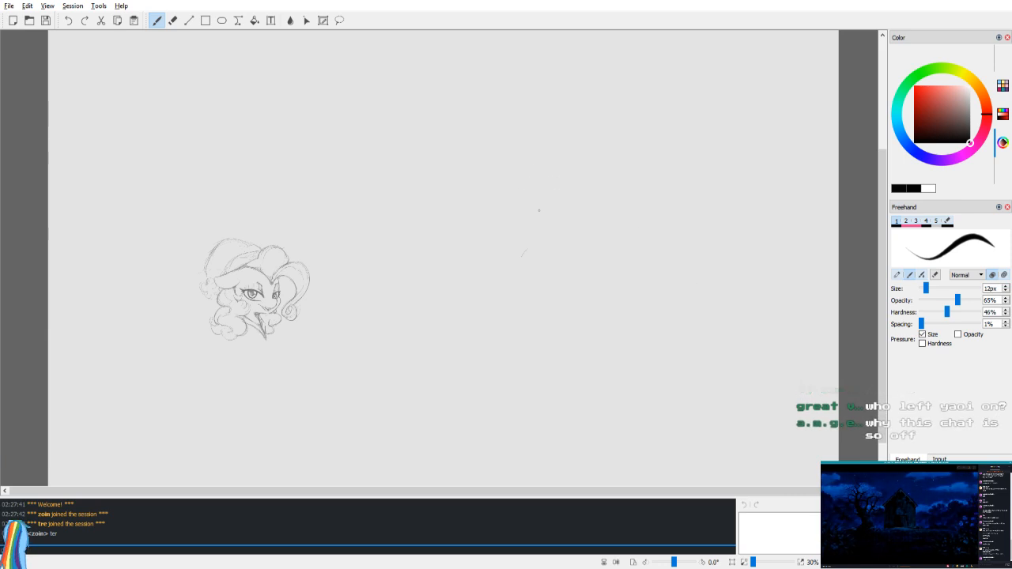
pyautogui.hotkey('ctrl', 'z')
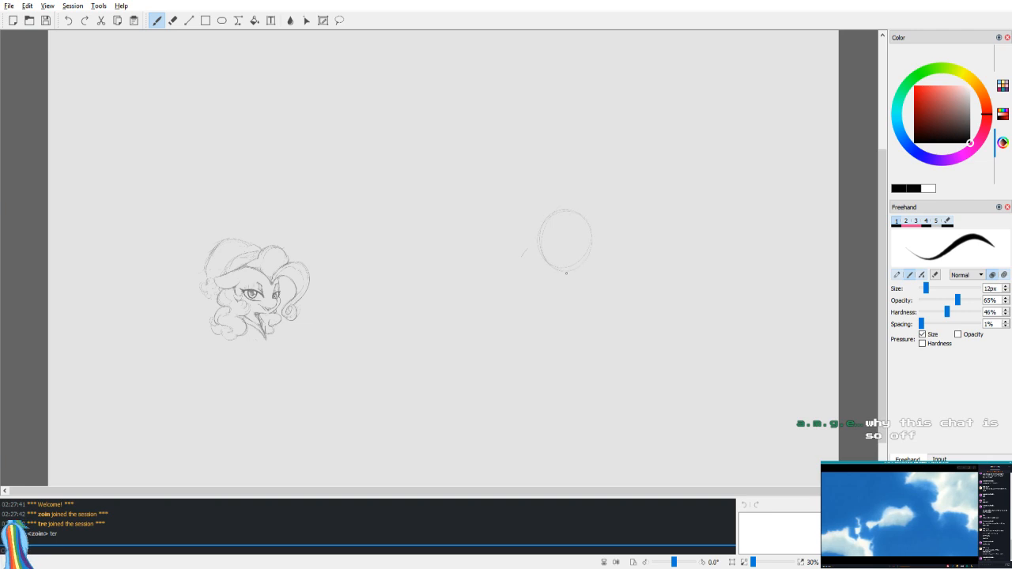
pyautogui.hotkey('ctrl', 'z')
pyautogui.hotkey('ctrl', 'z')
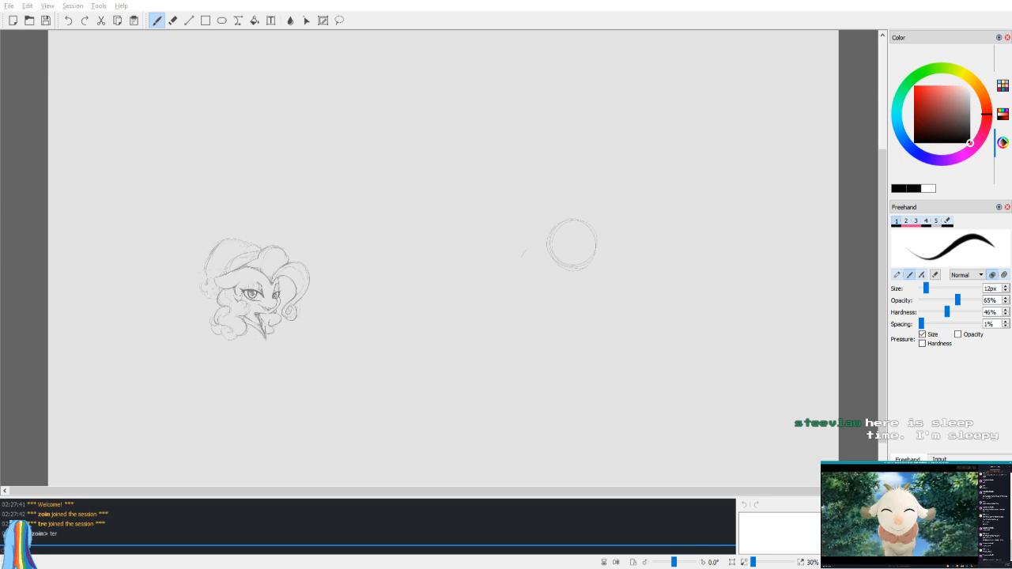
# Step: Sketch rough eye and muzzle guides inside the construction circle and check the whole canvas in mirrored view
pyautogui.moveTo(565, 243)
pyautogui.mouseDown()
pyautogui.moveTo(564, 253)
pyautogui.moveTo(569, 245)
pyautogui.mouseUp()
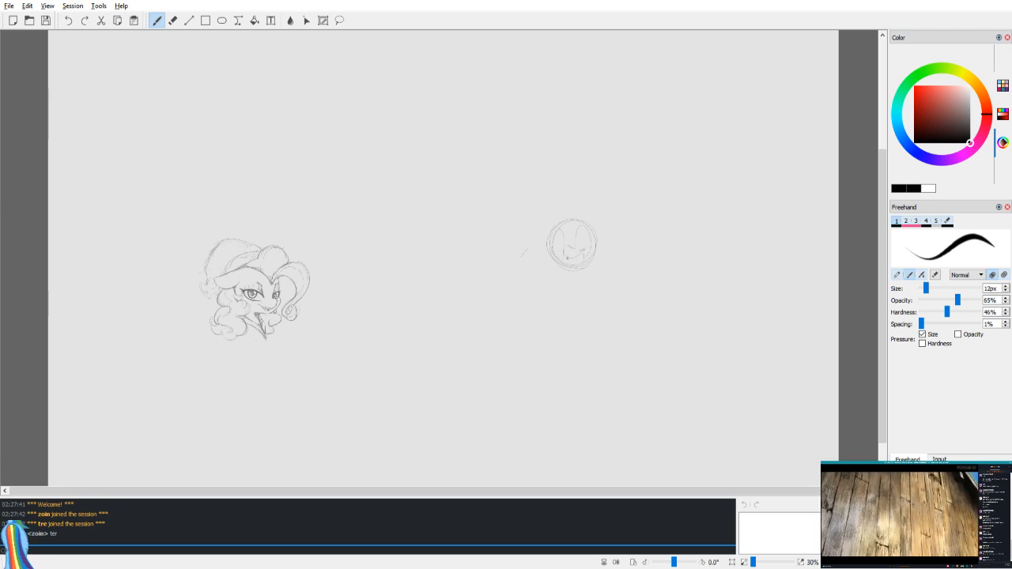
pyautogui.press('v')
pyautogui.moveTo(438, 292); pyautogui.dragTo(520, 290)
pyautogui.scroll(-1, 520, 290)
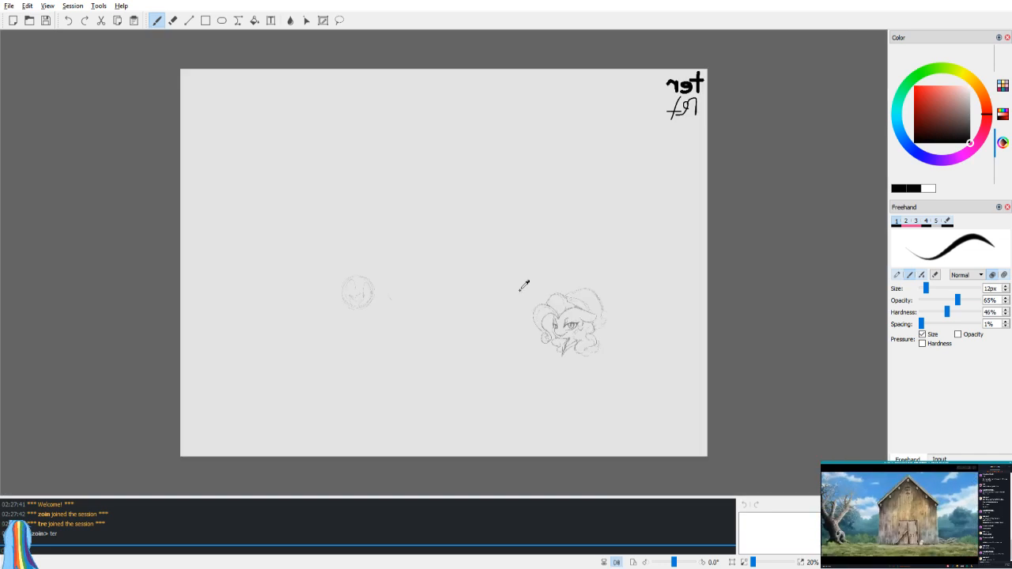
# Step: Sketch the open mouth's lower jaw line beneath the smile on the round head sketch
pyautogui.scroll(5, 520, 290)
pyautogui.moveTo(335, 341); pyautogui.dragTo(556, 188)
pyautogui.scroll(3, 562, 278)
pyautogui.moveTo(565, 281); pyautogui.dragTo(623, 275)
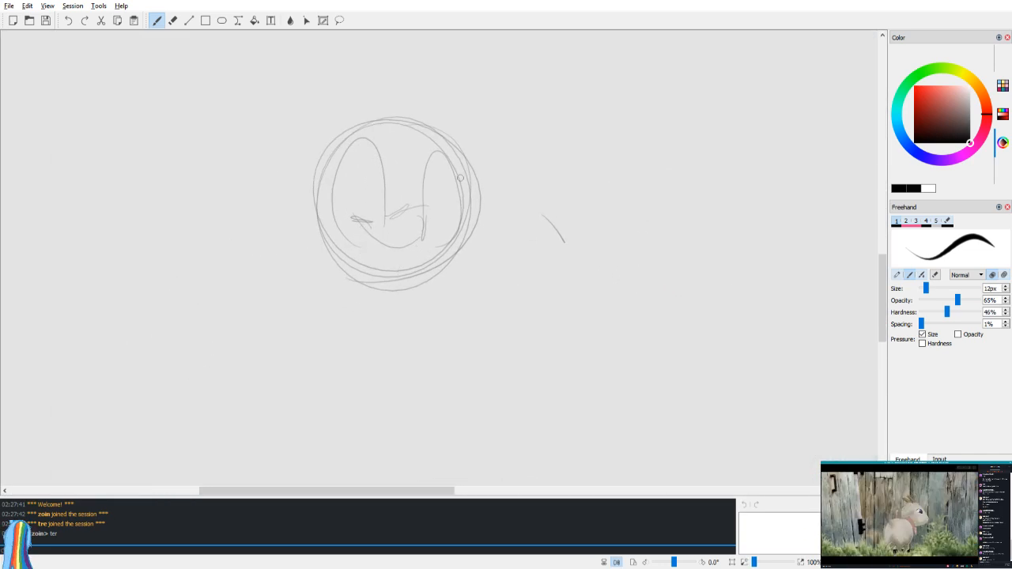
pyautogui.moveTo(424, 241); pyautogui.dragTo(404, 276)
pyautogui.hotkey('ctrl', 'z')
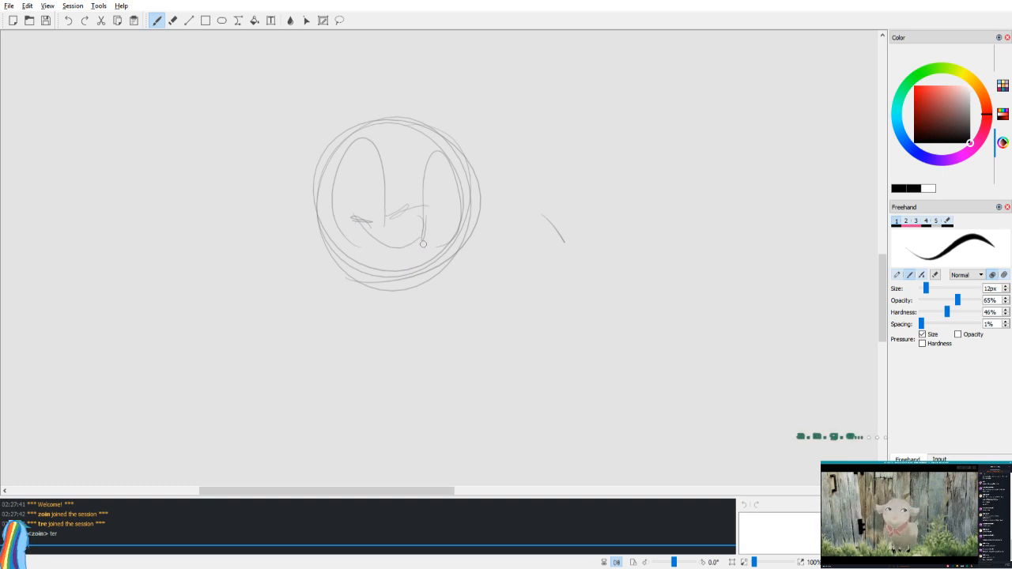
pyautogui.hotkey('ctrl', 'z')
pyautogui.moveTo(367, 242)
pyautogui.mouseDown()
pyautogui.moveTo(422, 255)
pyautogui.moveTo(390, 254)
pyautogui.moveTo(405, 266)
pyautogui.moveTo(422, 261)
pyautogui.moveTo(422, 246)
pyautogui.moveTo(410, 268)
pyautogui.mouseUp()
pyautogui.hotkey('ctrl', 'z')
pyautogui.hotkey('ctrl', 'z')
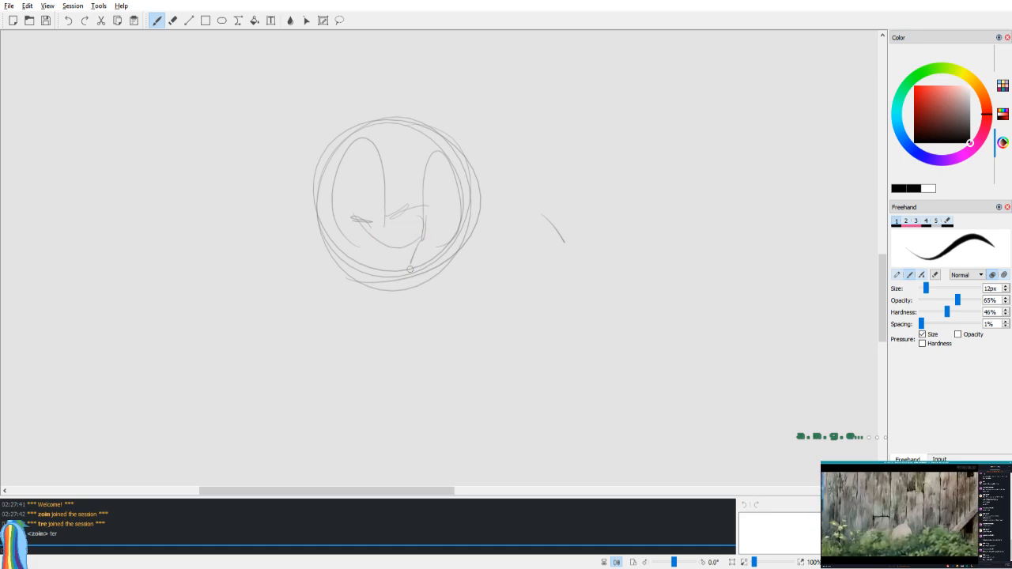
pyautogui.moveTo(354, 231); pyautogui.dragTo(408, 263)
# Step: Sketch the cheek contour from beside the smaller eye down toward the chin, redoing unsatisfactory strokes
pyautogui.moveTo(469, 197); pyautogui.dragTo(404, 289)
pyautogui.hotkey('ctrl', 'z')
pyautogui.moveTo(465, 205)
pyautogui.mouseDown()
pyautogui.moveTo(448, 255)
pyautogui.moveTo(441, 242)
pyautogui.moveTo(459, 212)
pyautogui.moveTo(448, 253)
pyautogui.moveTo(411, 252)
pyautogui.moveTo(459, 214)
pyautogui.moveTo(455, 204)
pyautogui.moveTo(375, 275)
pyautogui.mouseUp()
pyautogui.hotkey('ctrl', 'z')
pyautogui.press('h')
pyautogui.moveTo(466, 208)
pyautogui.mouseDown()
pyautogui.moveTo(454, 272)
pyautogui.moveTo(493, 277)
pyautogui.moveTo(517, 304)
pyautogui.moveTo(475, 343)
pyautogui.moveTo(450, 341)
pyautogui.moveTo(425, 284)
pyautogui.moveTo(439, 267)
pyautogui.moveTo(482, 283)
pyautogui.mouseUp()
# Step: Shift the muzzle and mouth slightly toward the smaller eye with a free-form selection and erase the stray stroke above the muzzle
pyautogui.click(340, 23)
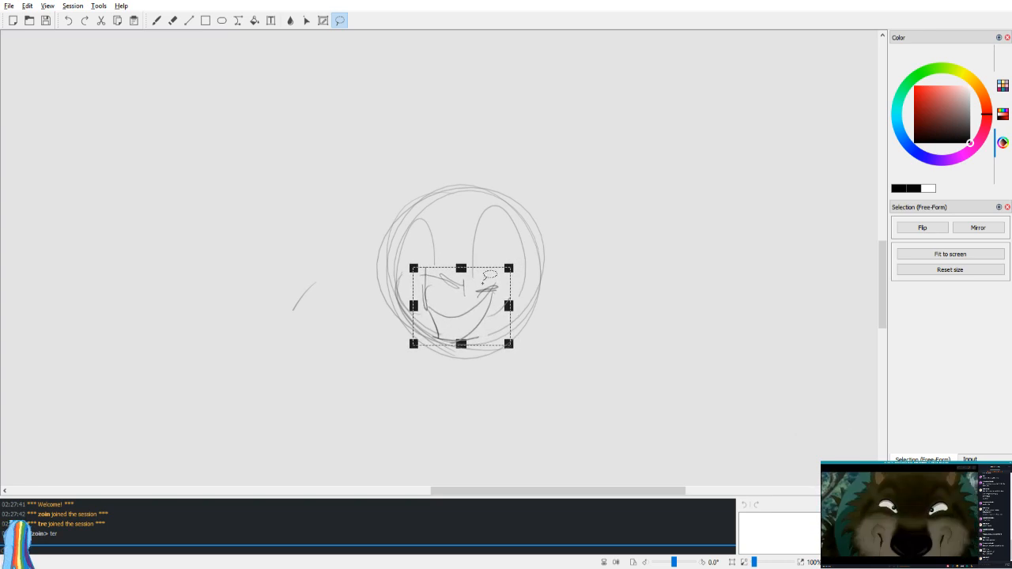
pyautogui.click(556, 271)
pyautogui.press('v')
pyautogui.press('b')
pyautogui.press('e')
pyautogui.press('b')
pyautogui.press('e')
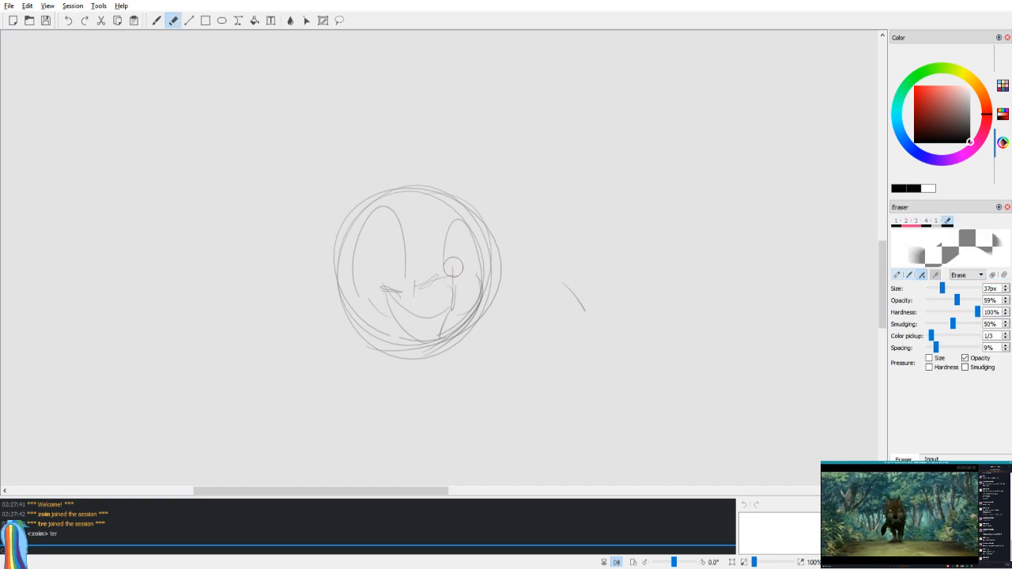
pyautogui.press('b')
pyautogui.press('e')
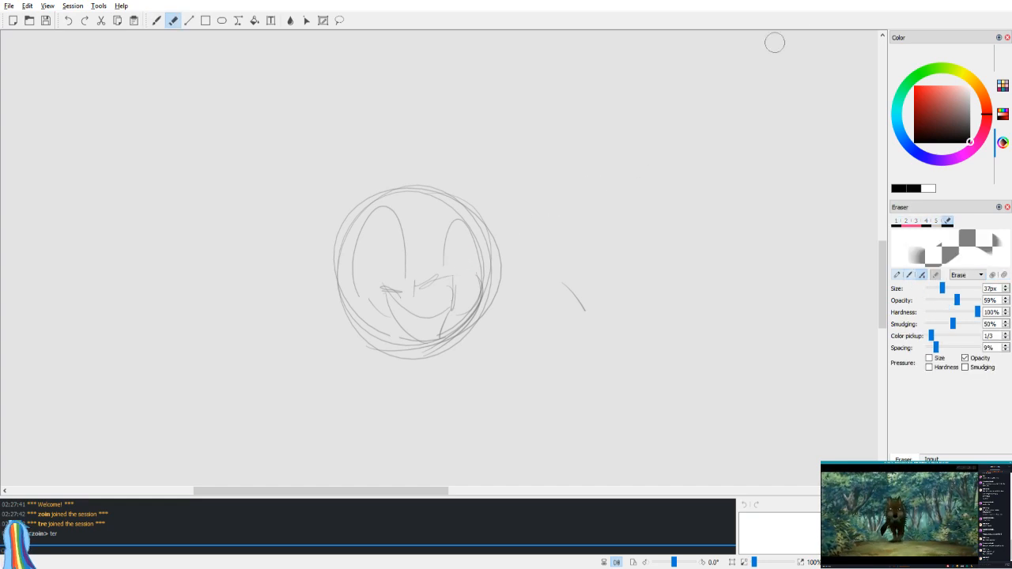
# Step: Erase the outer circle guideline beside the cheek with a 25 px eraser and redraw the cheek contour darker
pyautogui.moveTo(937, 288); pyautogui.dragTo(936, 289)
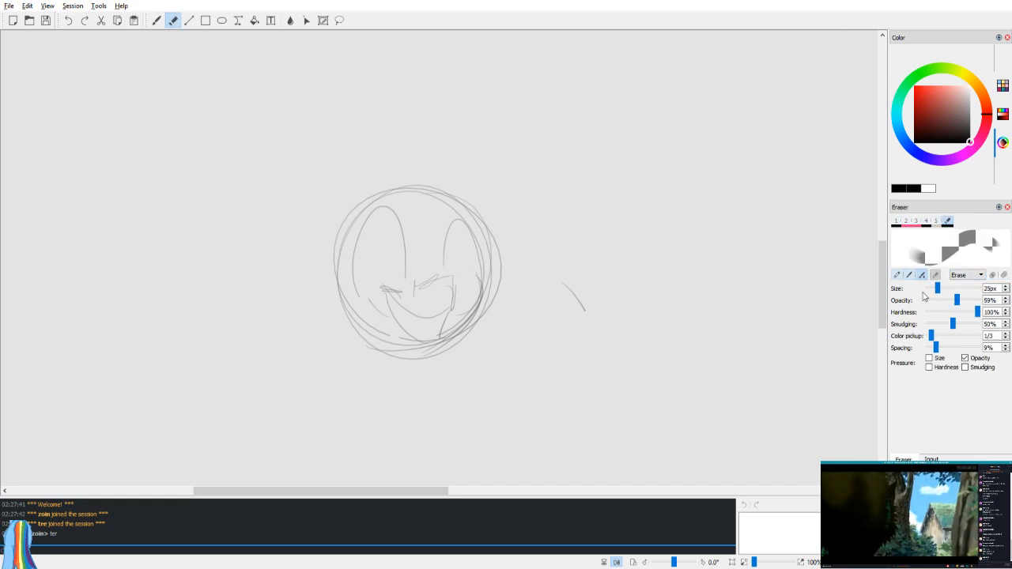
pyautogui.moveTo(493, 314); pyautogui.dragTo(450, 355)
pyautogui.press('b')
pyautogui.moveTo(479, 277); pyautogui.dragTo(443, 338)
pyautogui.hotkey('ctrl', 'z')
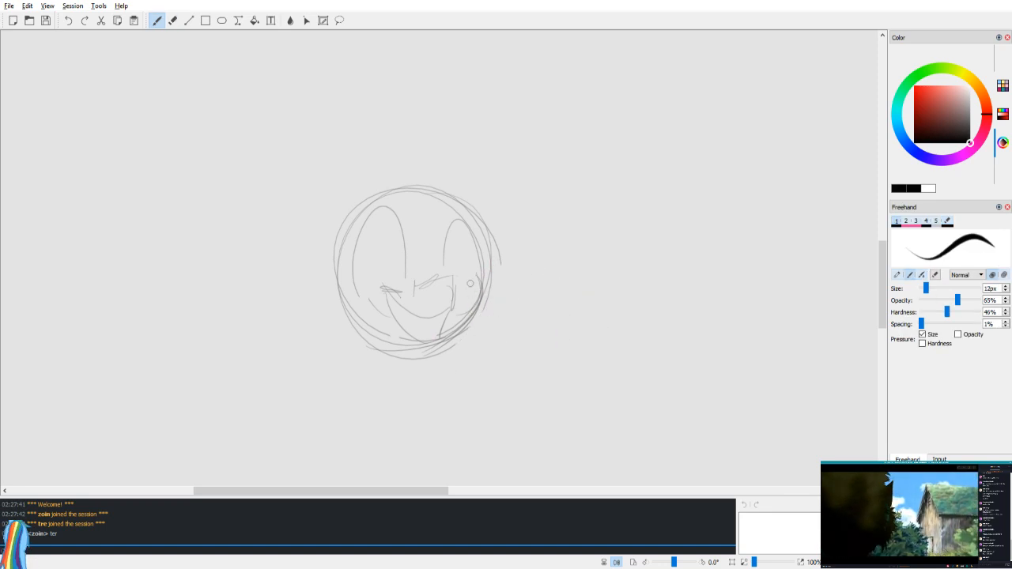
pyautogui.moveTo(486, 273); pyautogui.dragTo(442, 339)
pyautogui.press('v')
pyautogui.moveTo(422, 288)
pyautogui.mouseDown()
pyautogui.moveTo(423, 367)
pyautogui.moveTo(413, 285)
pyautogui.mouseUp()
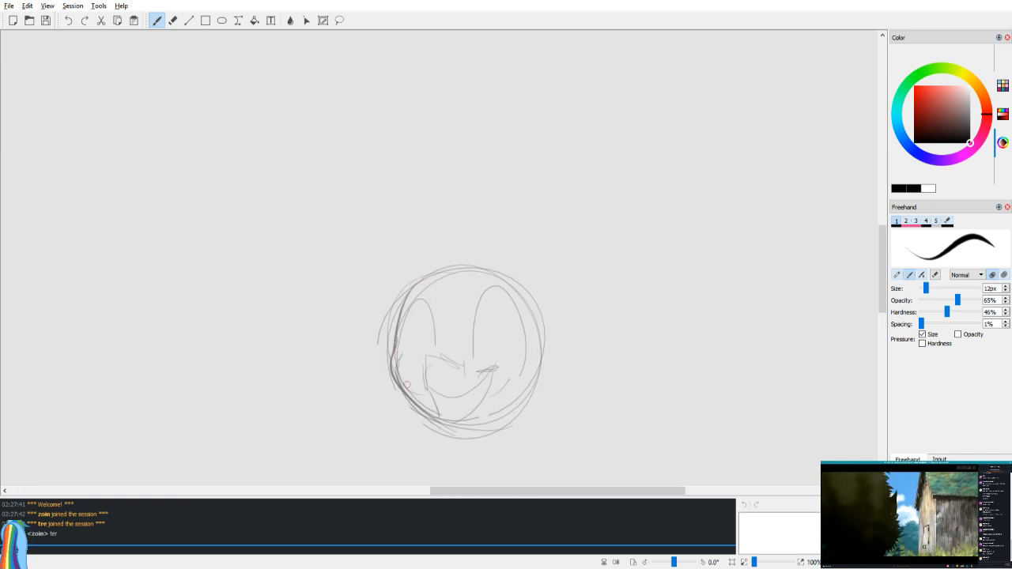
# Step: Sketch a short dark chin curve at the base of the head, undoing the rejected strokes
pyautogui.moveTo(405, 392)
pyautogui.mouseDown()
pyautogui.moveTo(462, 413)
pyautogui.moveTo(437, 426)
pyautogui.moveTo(466, 426)
pyautogui.moveTo(436, 426)
pyautogui.moveTo(470, 428)
pyautogui.mouseUp()
pyautogui.hotkey('ctrl', 'z')
pyautogui.hotkey('ctrl', 'z')
pyautogui.hotkey('ctrl', 'z')
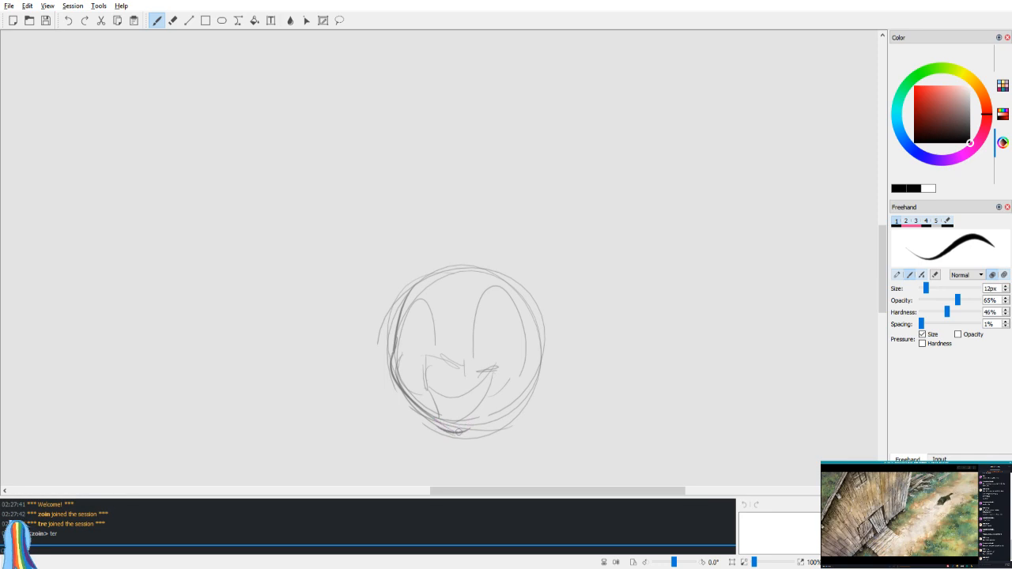
pyautogui.press('e')
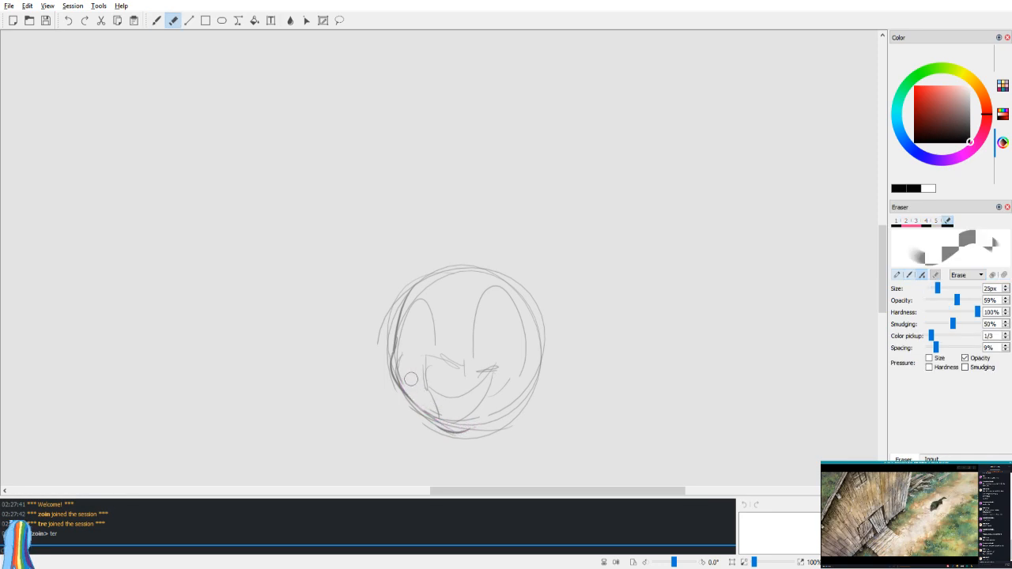
pyautogui.press('v')
pyautogui.press('b')
# Step: Redraw the muzzle outline, smile line and both edges of the open mouth with darker strokes
pyautogui.moveTo(452, 395); pyautogui.dragTo(437, 417)
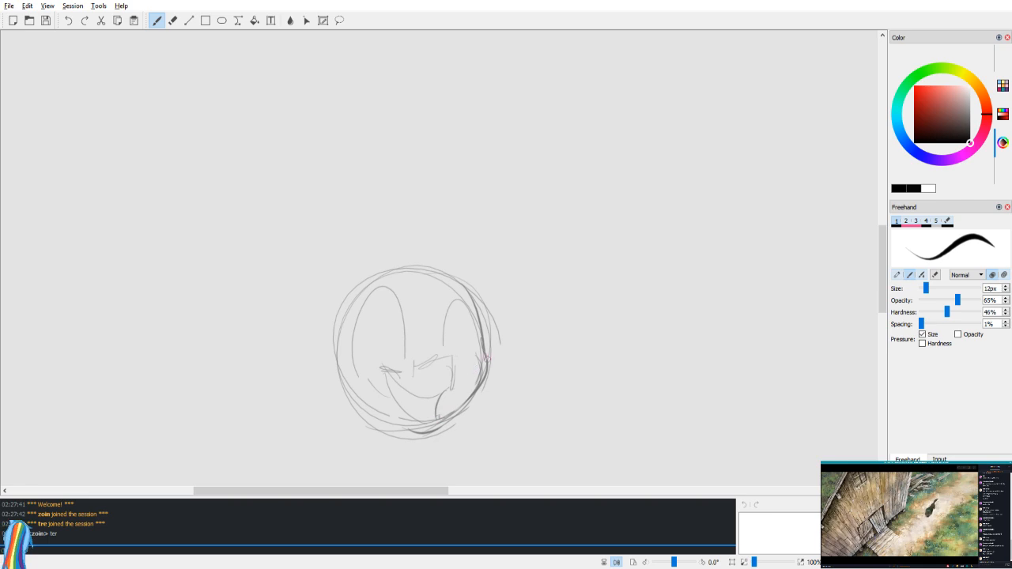
pyautogui.moveTo(419, 368)
pyautogui.mouseDown()
pyautogui.moveTo(449, 358)
pyautogui.moveTo(448, 397)
pyautogui.mouseUp()
pyautogui.hotkey('ctrl', 'z')
pyautogui.moveTo(446, 359)
pyautogui.mouseDown()
pyautogui.moveTo(445, 397)
pyautogui.moveTo(448, 385)
pyautogui.mouseUp()
pyautogui.hotkey('ctrl', 'z')
pyautogui.hotkey('ctrl', 'z')
pyautogui.press('v')
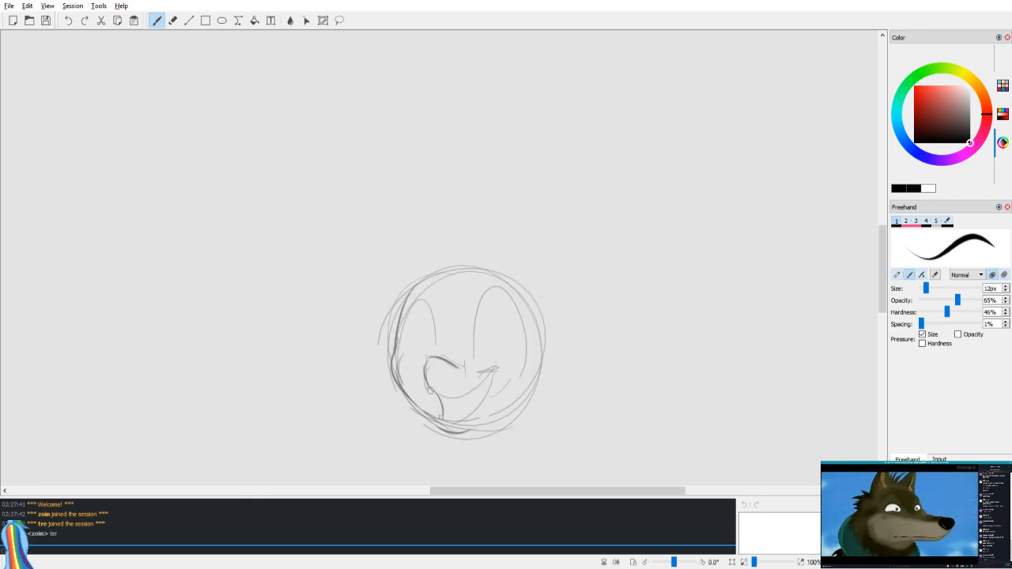
pyautogui.moveTo(429, 379)
pyautogui.mouseDown()
pyautogui.moveTo(484, 378)
pyautogui.moveTo(503, 366)
pyautogui.mouseUp()
pyautogui.hotkey('ctrl', 'z')
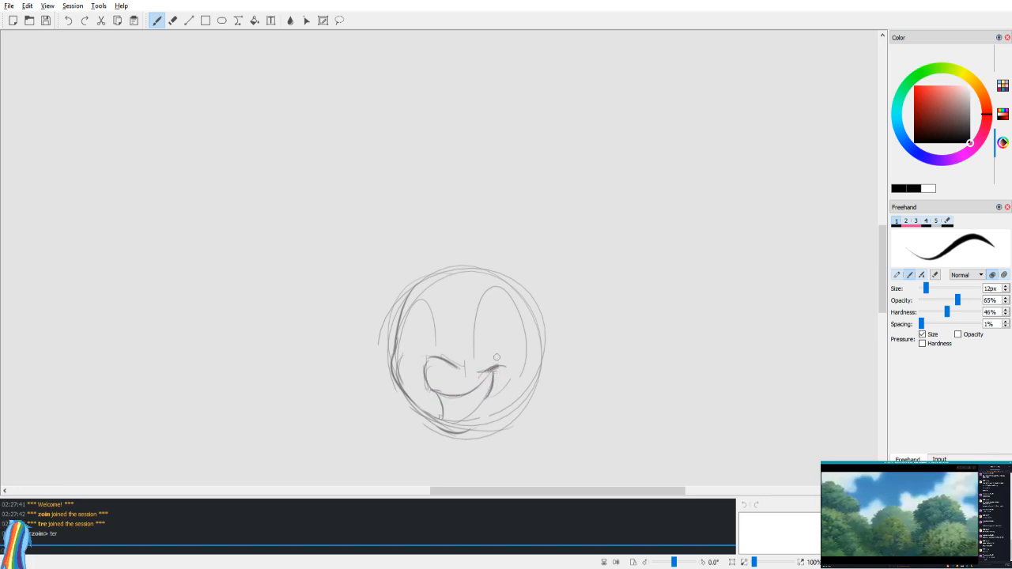
# Step: Darken both sides of the larger eye's outline, redoing strokes and checking the shape in mirrored view
pyautogui.scroll(1, 483, 340)
pyautogui.moveTo(475, 389); pyautogui.dragTo(486, 321)
pyautogui.hotkey('ctrl', 'z')
pyautogui.hotkey('ctrl', 'z')
pyautogui.moveTo(470, 394); pyautogui.dragTo(486, 320)
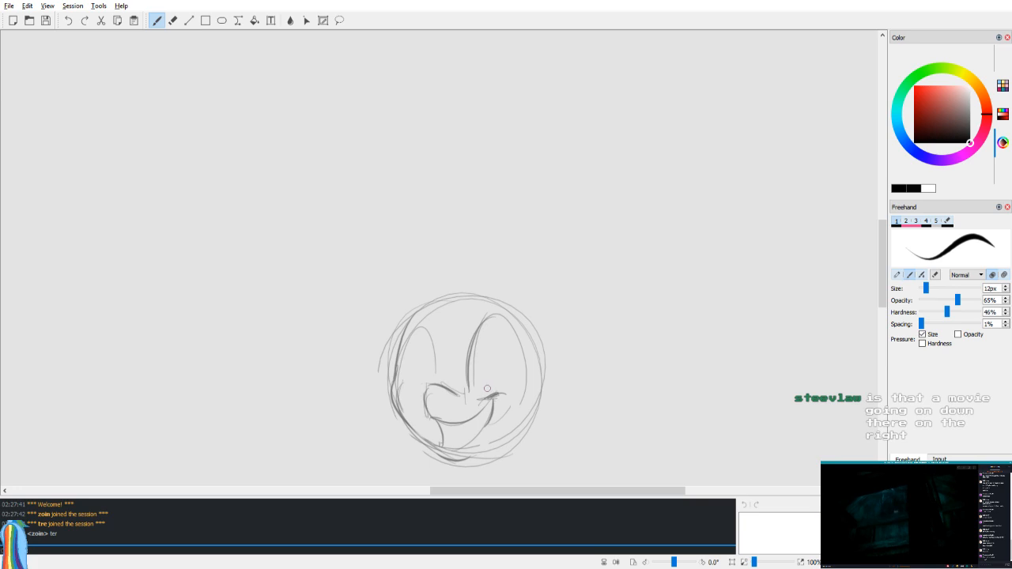
pyautogui.moveTo(503, 323); pyautogui.dragTo(508, 390)
pyautogui.hotkey('ctrl', 'z')
pyautogui.moveTo(508, 326); pyautogui.dragTo(517, 386)
pyautogui.press('v')
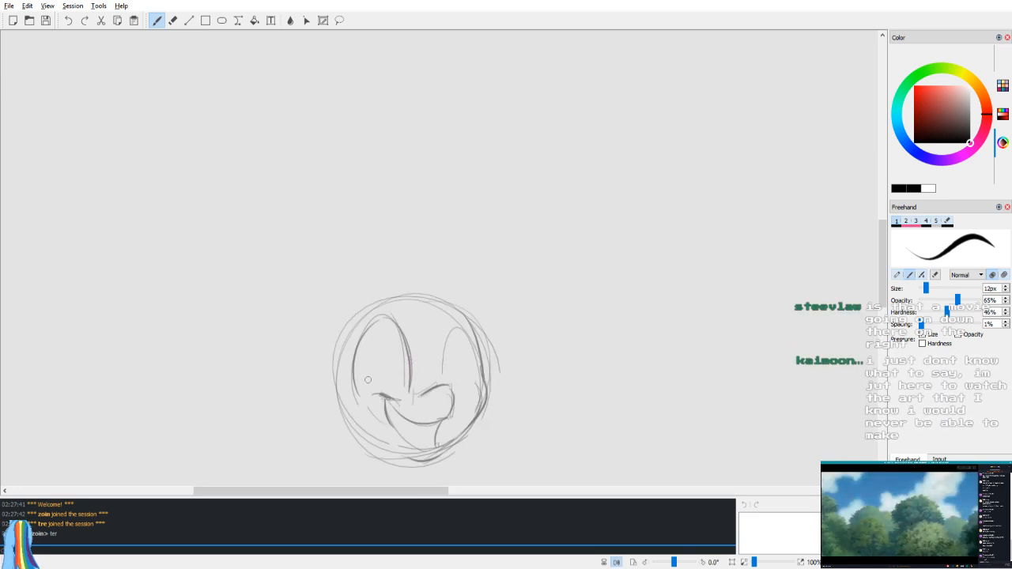
pyautogui.press('v')
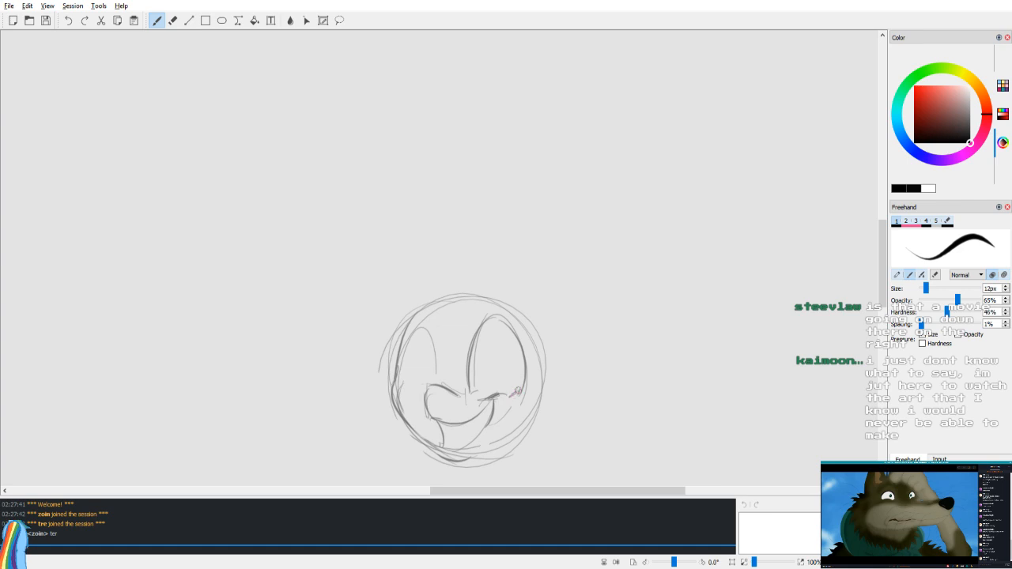
pyautogui.moveTo(515, 391)
pyautogui.mouseDown()
pyautogui.moveTo(470, 404)
pyautogui.moveTo(444, 373)
pyautogui.moveTo(472, 308)
pyautogui.mouseUp()
pyautogui.hotkey('ctrl', 'z')
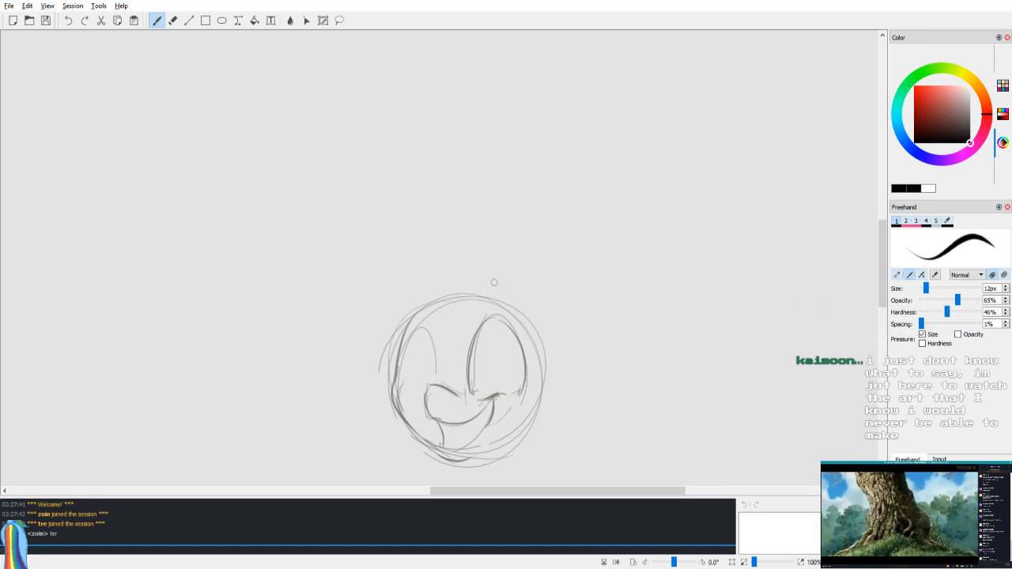
# Step: Darken the smaller eye's outline, including its outer side and lower corner
pyautogui.press('v')
pyautogui.moveTo(446, 378)
pyautogui.mouseDown()
pyautogui.moveTo(453, 316)
pyautogui.moveTo(467, 329)
pyautogui.moveTo(473, 390)
pyautogui.mouseUp()
pyautogui.hotkey('ctrl', 'z')
pyautogui.moveTo(445, 351); pyautogui.dragTo(471, 388)
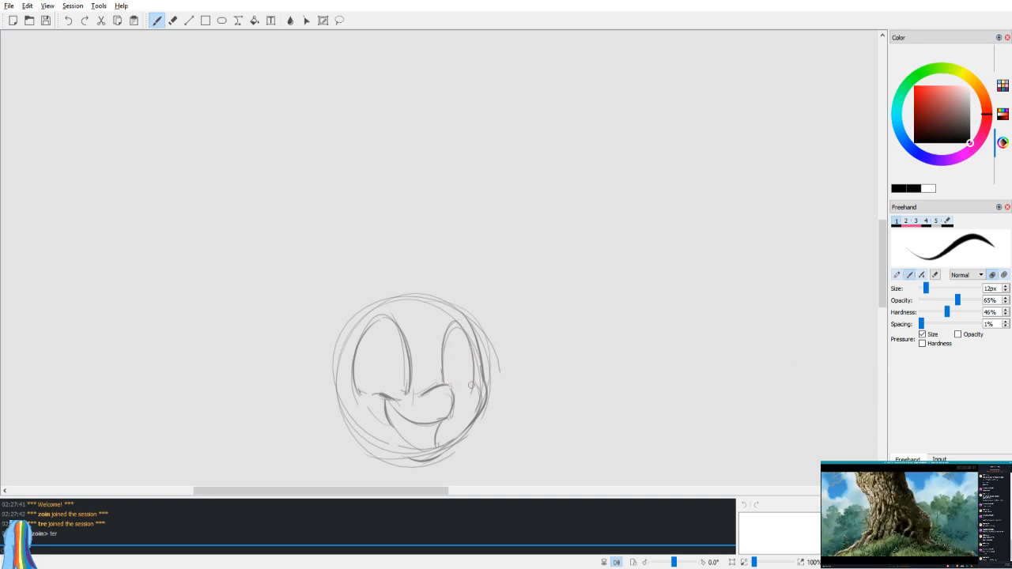
pyautogui.moveTo(457, 326); pyautogui.dragTo(476, 383)
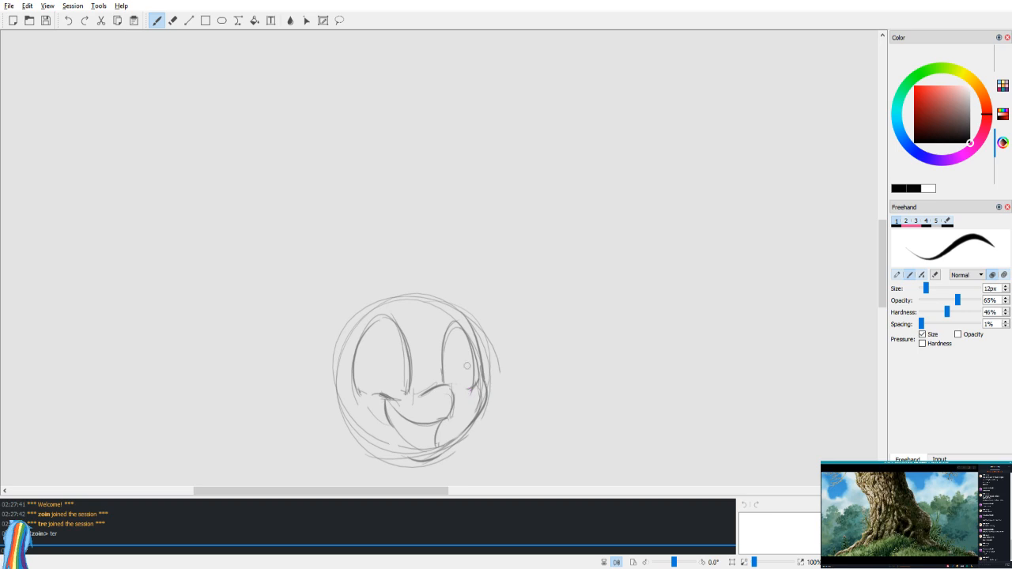
pyautogui.moveTo(452, 345)
pyautogui.mouseDown()
pyautogui.moveTo(461, 384)
pyautogui.moveTo(461, 357)
pyautogui.mouseUp()
pyautogui.hotkey('ctrl', 'z')
pyautogui.moveTo(395, 359)
pyautogui.mouseDown()
pyautogui.moveTo(389, 379)
pyautogui.moveTo(390, 364)
pyautogui.mouseUp()
pyautogui.moveTo(467, 358)
pyautogui.mouseDown()
pyautogui.moveTo(461, 368)
pyautogui.moveTo(469, 355)
pyautogui.moveTo(472, 368)
pyautogui.mouseUp()
pyautogui.hotkey('ctrl', 'z')
pyautogui.hotkey('ctrl', 'z')
pyautogui.hotkey('ctrl', 'z')
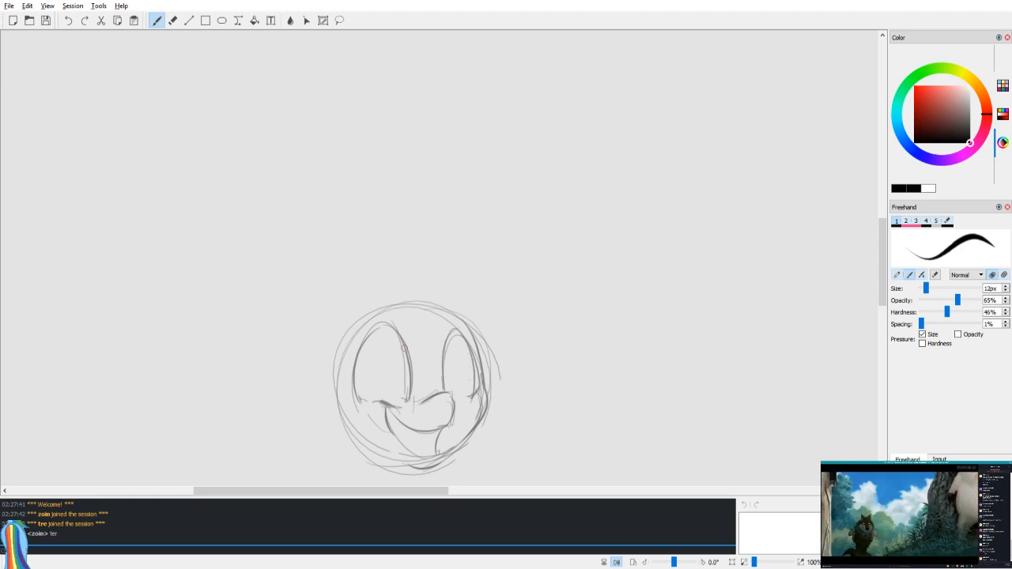
# Step: Sketch tall oval irises inside both eyes and check them in mirrored view
pyautogui.moveTo(389, 343)
pyautogui.mouseDown()
pyautogui.moveTo(417, 365)
pyautogui.moveTo(469, 351)
pyautogui.mouseUp()
pyautogui.hotkey('ctrl', 'z')
pyautogui.hotkey('ctrl', 'z')
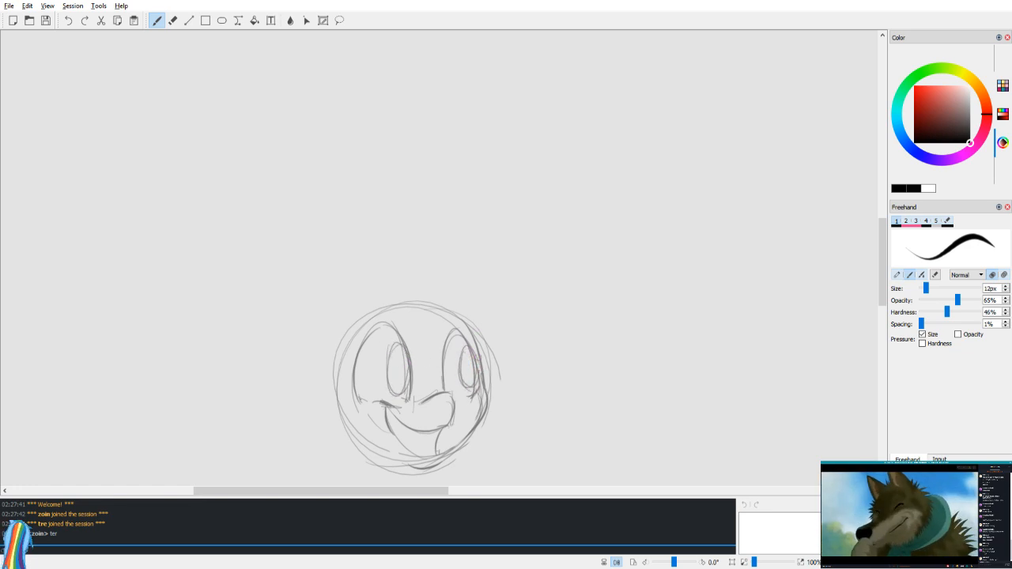
pyautogui.hotkey('ctrl', 'm')
pyautogui.hotkey('ctrl', 'z')
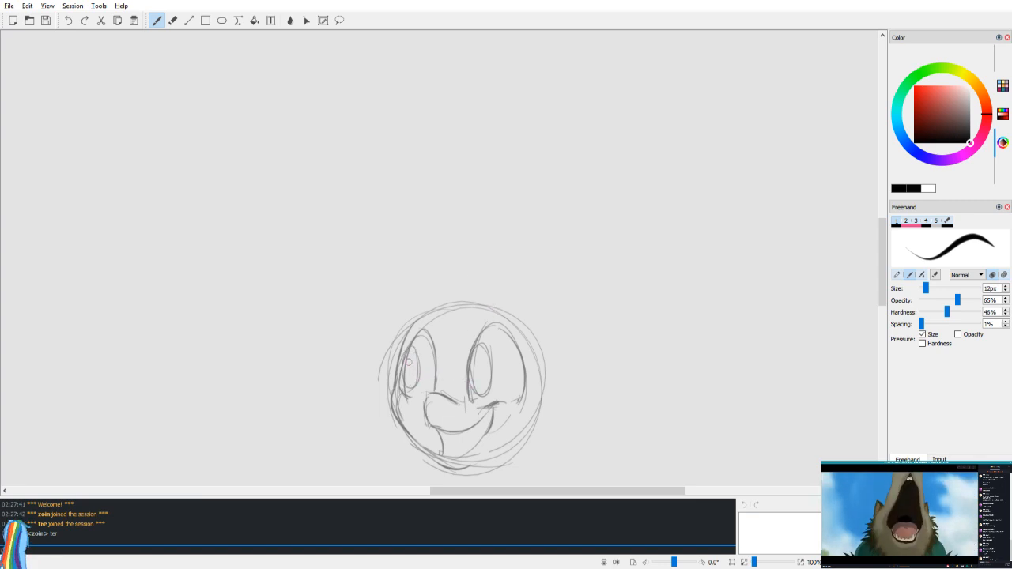
# Step: Darken and refine the oval iris outlines in both eyes
pyautogui.moveTo(411, 350); pyautogui.dragTo(413, 351)
pyautogui.hotkey('ctrl', 'z')
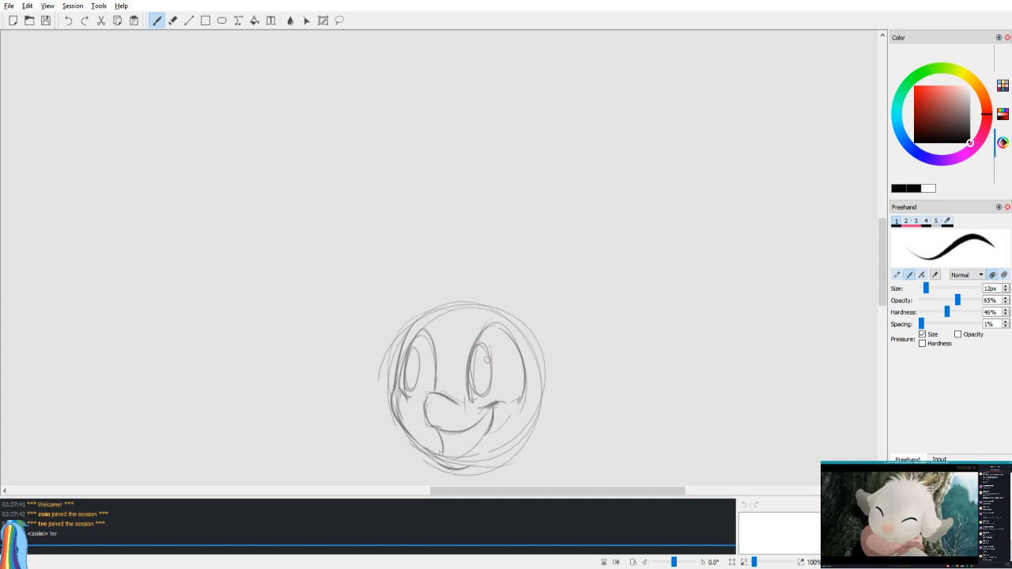
pyautogui.moveTo(478, 346); pyautogui.dragTo(481, 385)
pyautogui.hotkey('ctrl', 'z')
pyautogui.moveTo(480, 346); pyautogui.dragTo(481, 392)
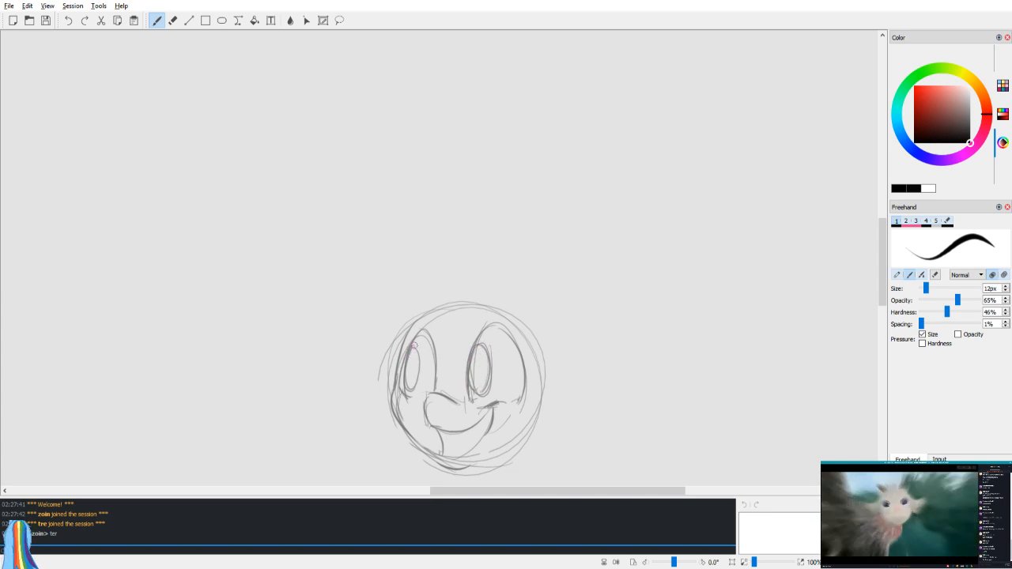
pyautogui.moveTo(414, 348); pyautogui.dragTo(409, 387)
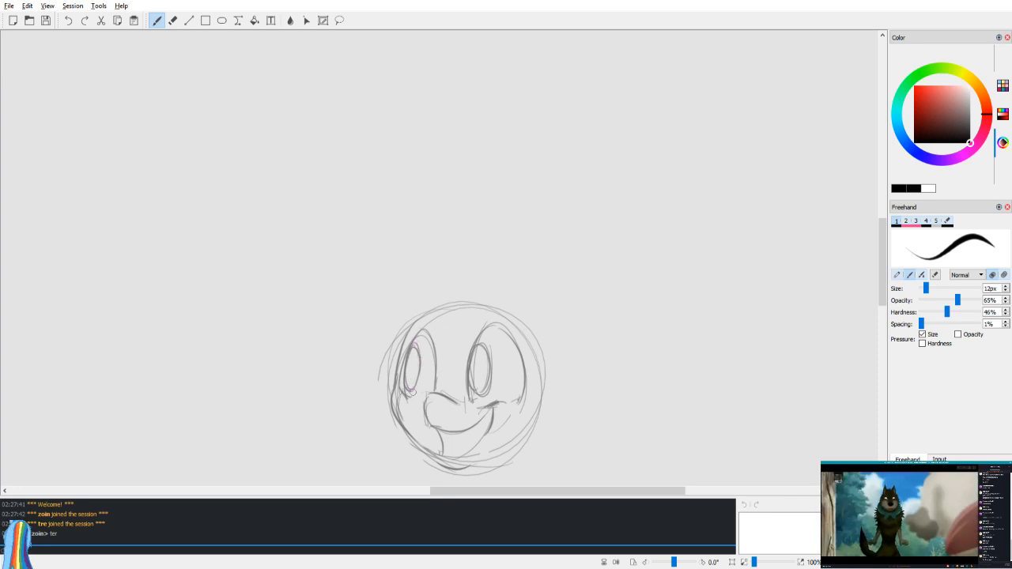
pyautogui.moveTo(419, 346); pyautogui.dragTo(415, 389)
# Step: Erase the larger eye's iris and redraw it as a narrower oval near the eye's inner edge
pyautogui.press('e')
pyautogui.moveTo(478, 351); pyautogui.dragTo(481, 392)
pyautogui.press('b')
pyautogui.press('v')
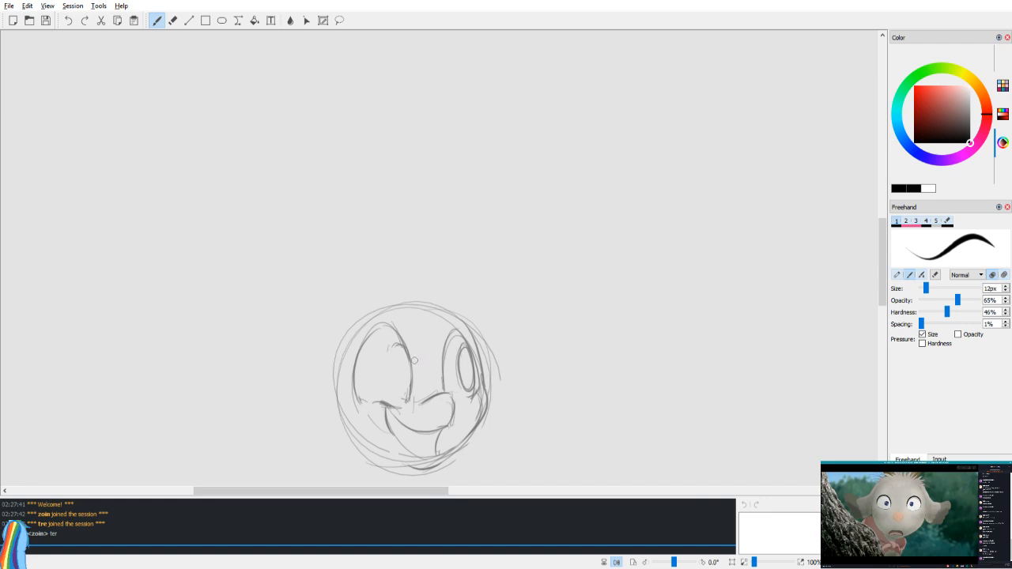
pyautogui.moveTo(399, 344)
pyautogui.mouseDown()
pyautogui.moveTo(393, 359)
pyautogui.moveTo(408, 371)
pyautogui.moveTo(392, 384)
pyautogui.moveTo(411, 397)
pyautogui.mouseUp()
pyautogui.press('v')
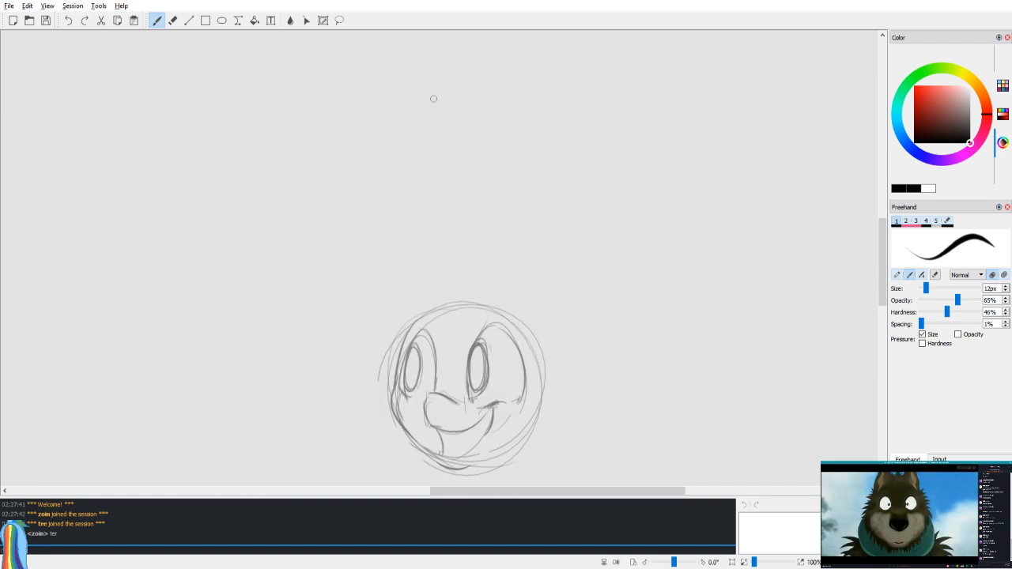
# Step: Remove the oval irises from both eyes, leaving only the eye outlines
pyautogui.hotkey('ctrl', 'z')
pyautogui.press('e')
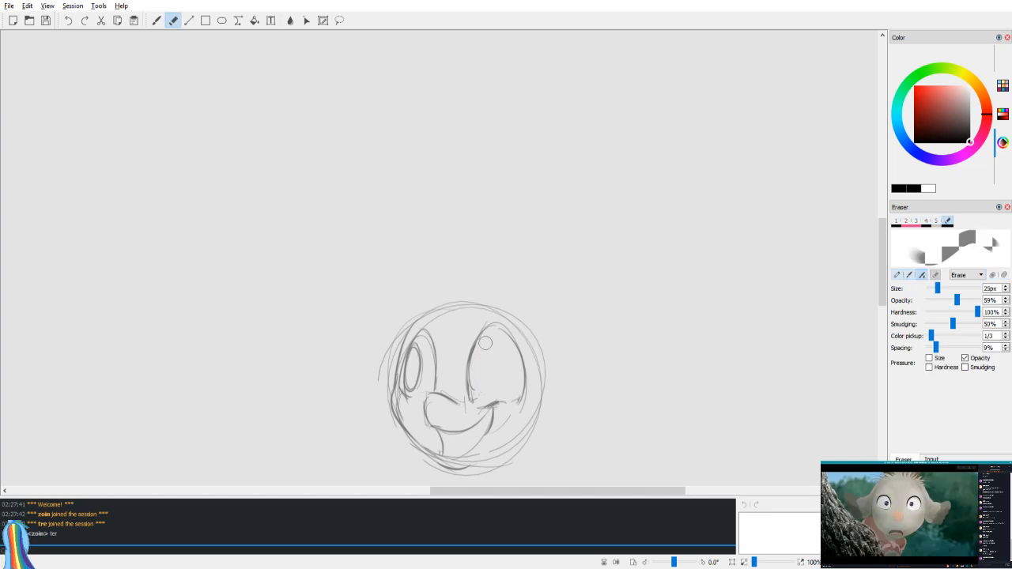
pyautogui.moveTo(414, 365); pyautogui.dragTo(413, 383)
pyautogui.press('b')
pyautogui.press('v')
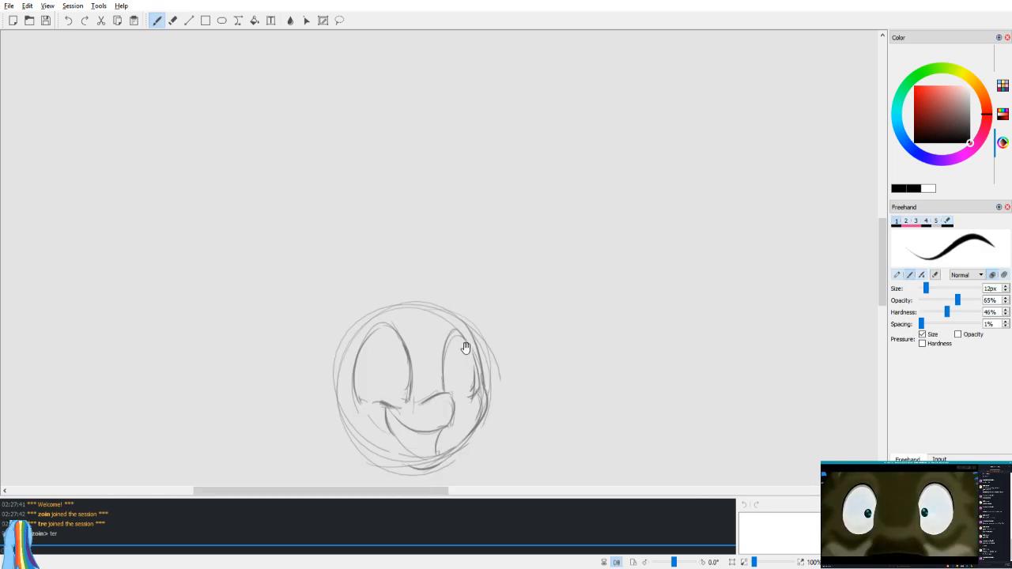
# Step: Sketch eyelash strokes and short lid curves at the upper outer corners of both eyes
pyautogui.moveTo(461, 343); pyautogui.dragTo(469, 341)
pyautogui.moveTo(382, 330); pyautogui.dragTo(362, 319)
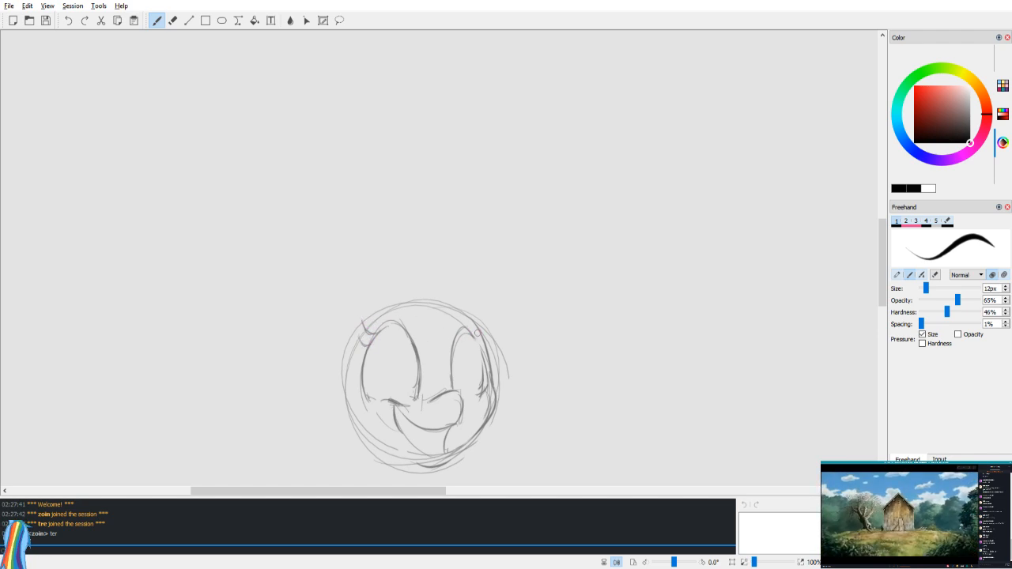
pyautogui.moveTo(468, 331); pyautogui.dragTo(477, 320)
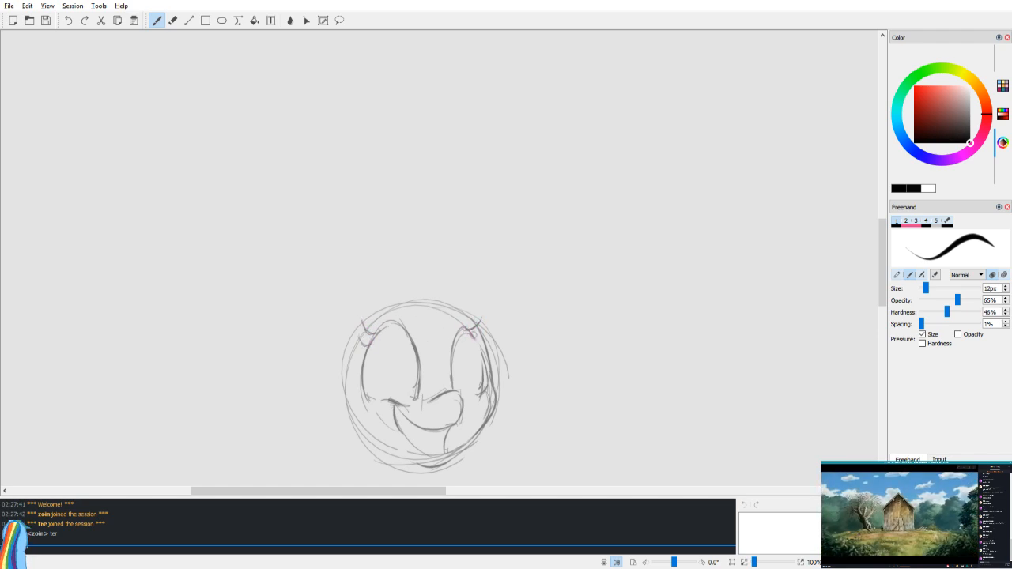
pyautogui.moveTo(483, 364); pyautogui.dragTo(476, 316)
pyautogui.press('v')
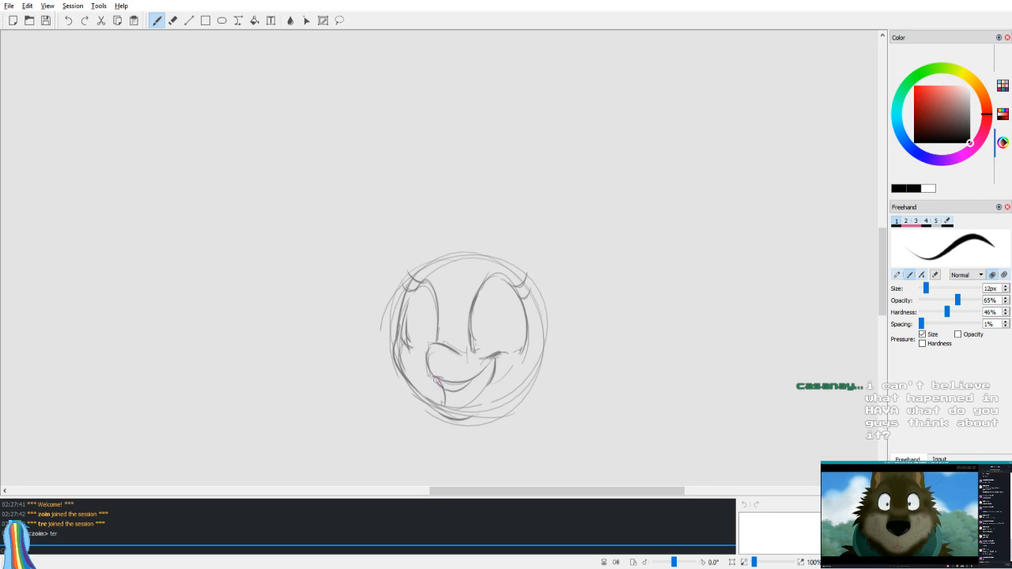
# Step: Sketch a curved inner mouth line beneath the smile
pyautogui.press('v')
pyautogui.moveTo(464, 413); pyautogui.dragTo(472, 394)
pyautogui.press('v')
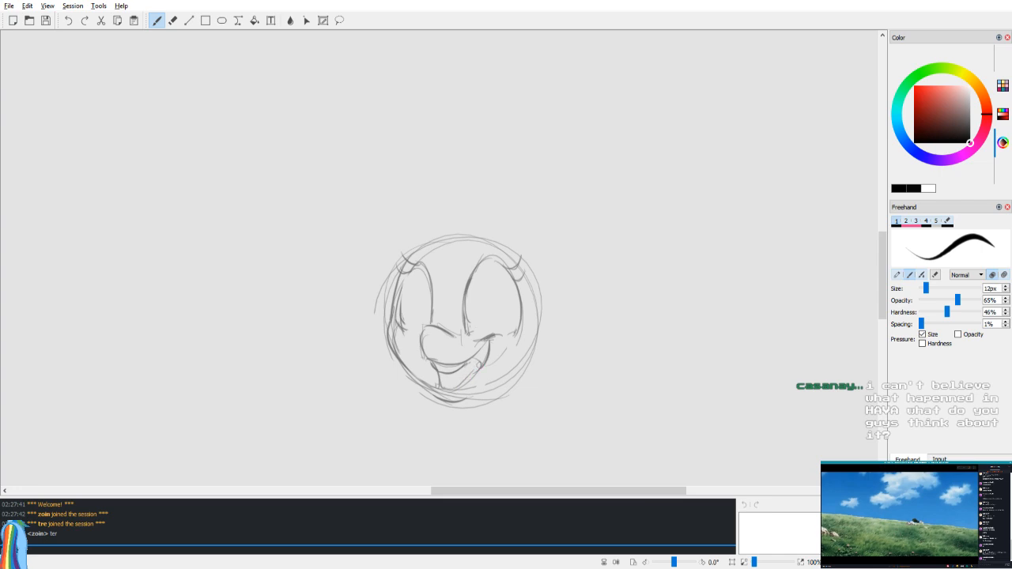
# Step: Erase the overlapping guidelines below the mouth and redraw the lower jaw and chin curve darker
pyautogui.press('e')
pyautogui.moveTo(470, 394)
pyautogui.mouseDown()
pyautogui.moveTo(439, 399)
pyautogui.moveTo(508, 375)
pyautogui.moveTo(482, 400)
pyautogui.moveTo(449, 401)
pyautogui.mouseUp()
pyautogui.press('b')
pyautogui.moveTo(407, 372)
pyautogui.mouseDown()
pyautogui.moveTo(462, 386)
pyautogui.moveTo(454, 396)
pyautogui.moveTo(423, 389)
pyautogui.moveTo(472, 387)
pyautogui.moveTo(419, 383)
pyautogui.moveTo(465, 393)
pyautogui.mouseUp()
pyautogui.hotkey('ctrl', 'z')
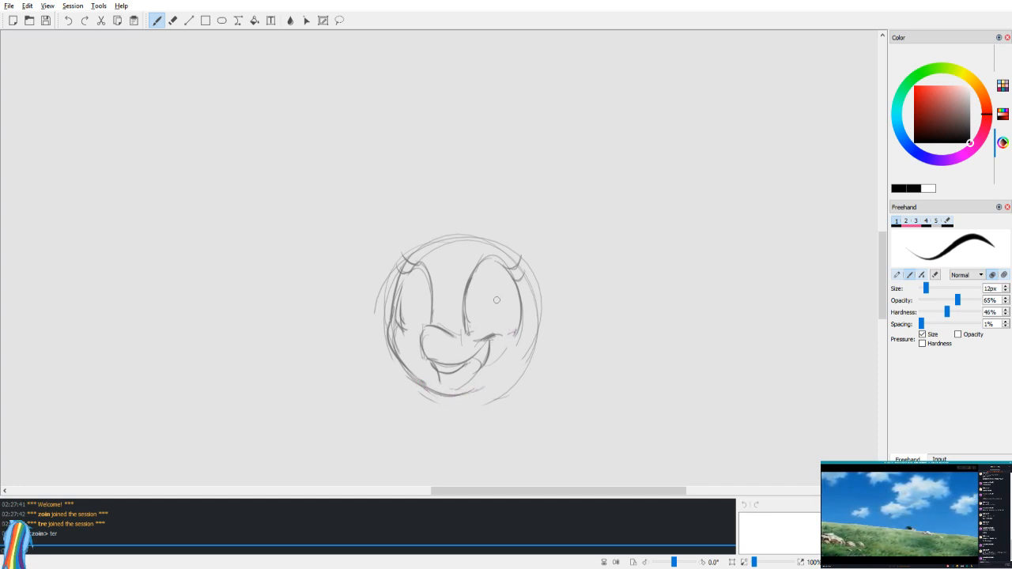
# Step: Clean up the outer corner of the narrower eye and sketch short cheek curves beneath both eyes
pyautogui.press('v')
pyautogui.moveTo(488, 312); pyautogui.dragTo(498, 352)
pyautogui.press('e')
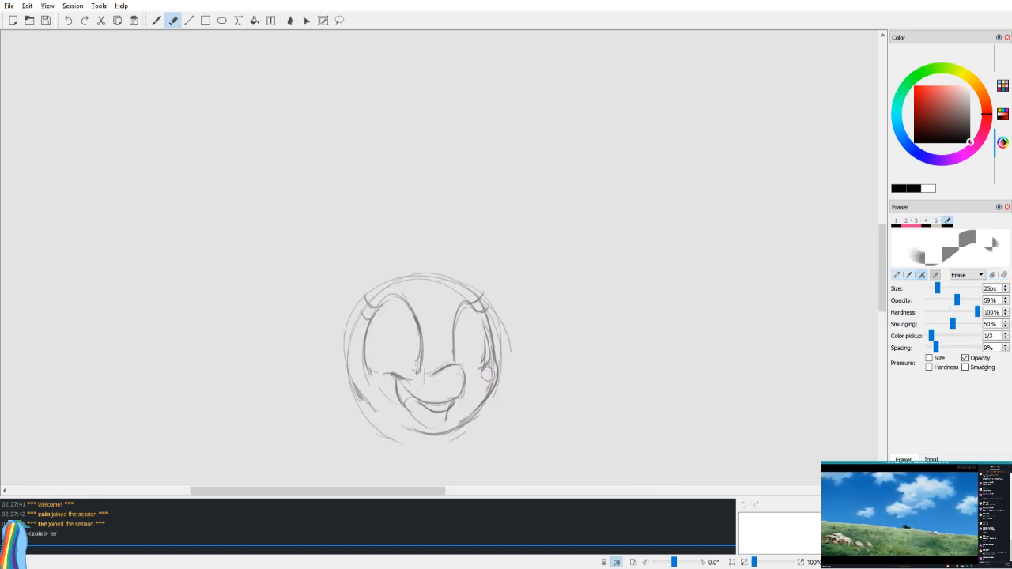
pyautogui.press('v')
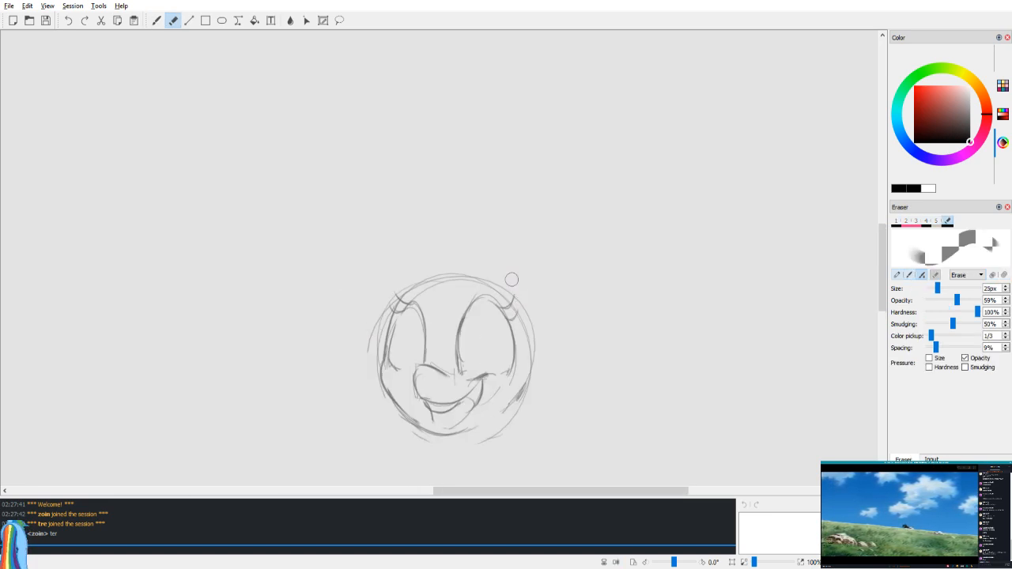
pyautogui.press('b')
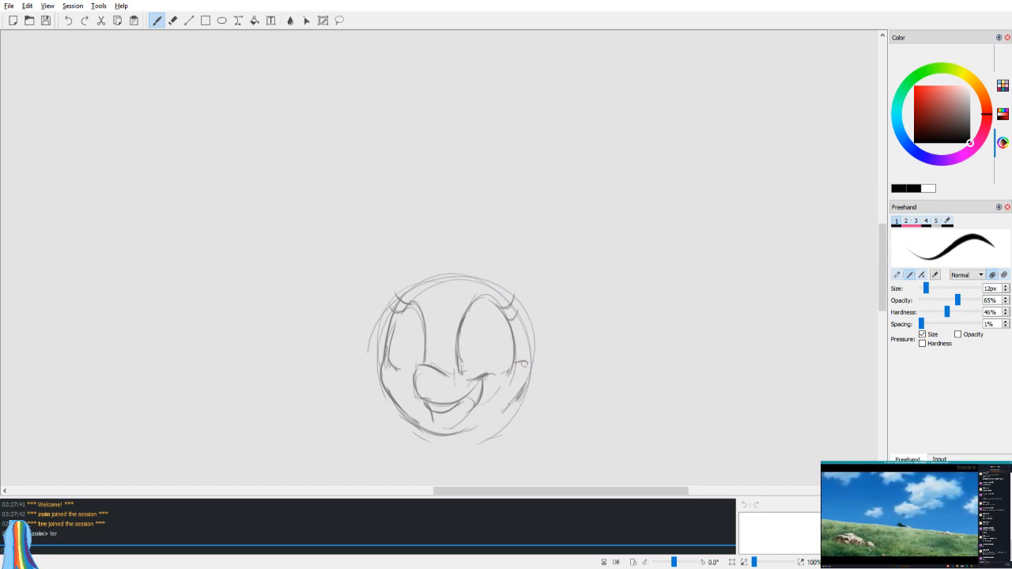
pyautogui.press('v')
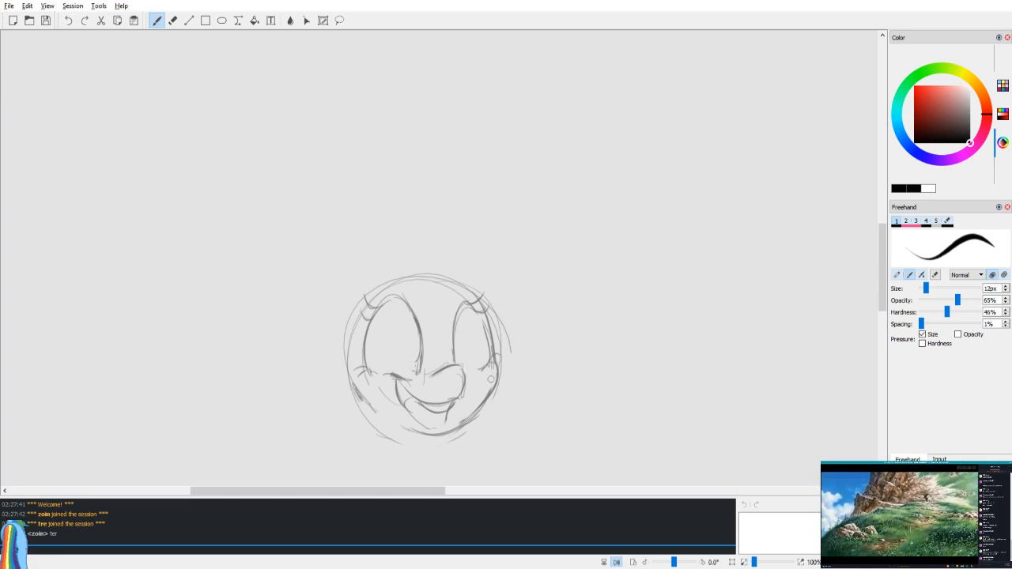
# Step: Erase the leftover circle guidelines outside the jaw and beside the narrower eye
pyautogui.press('e')
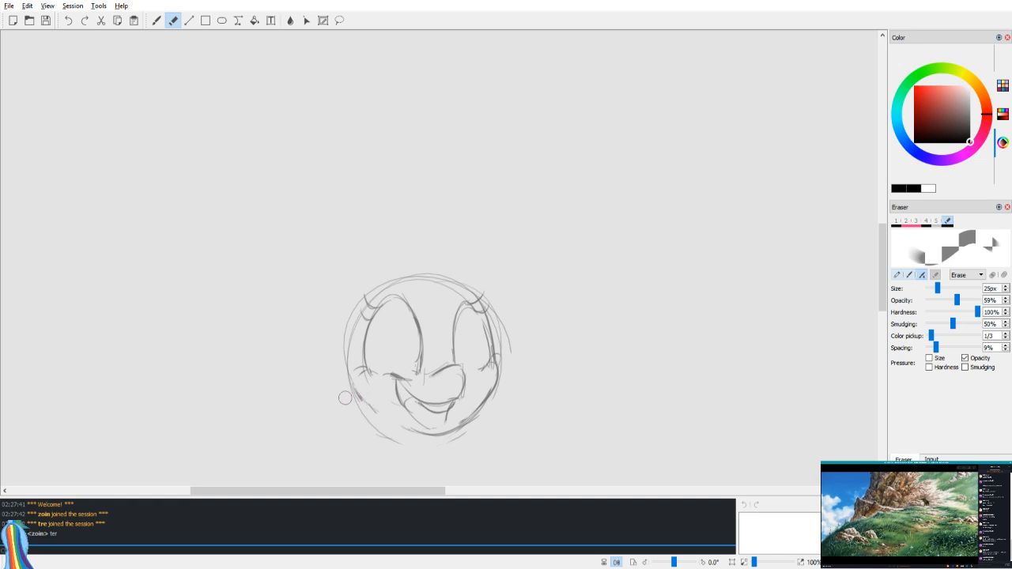
pyautogui.moveTo(389, 442); pyautogui.dragTo(401, 440)
pyautogui.moveTo(468, 436); pyautogui.dragTo(447, 446)
pyautogui.moveTo(503, 415); pyautogui.dragTo(464, 442)
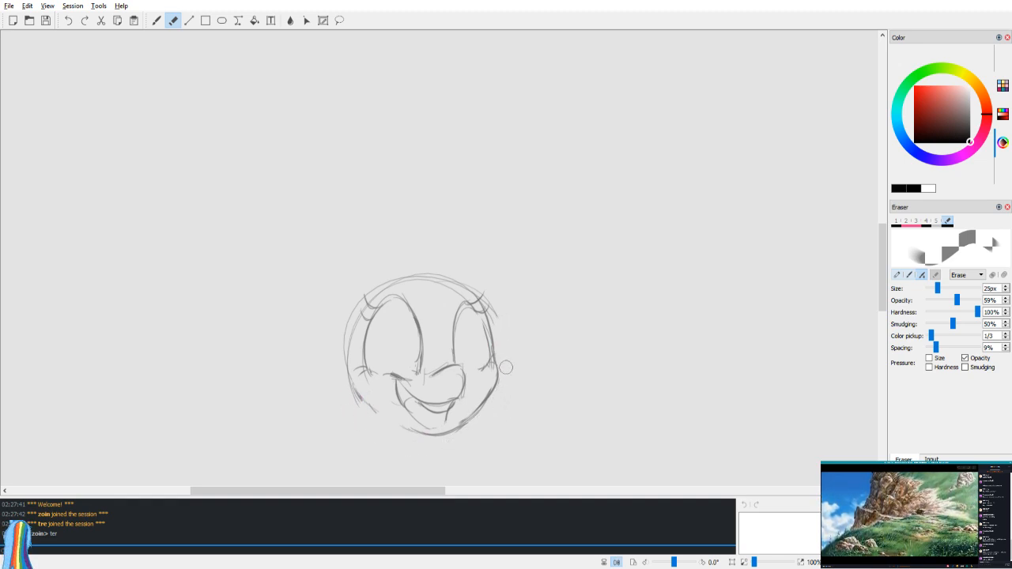
# Step: Redraw the cheek contour bulging outward from the narrower eye's outer corner down to the jaw
pyautogui.press('h')
pyautogui.moveTo(445, 362); pyautogui.dragTo(460, 413)
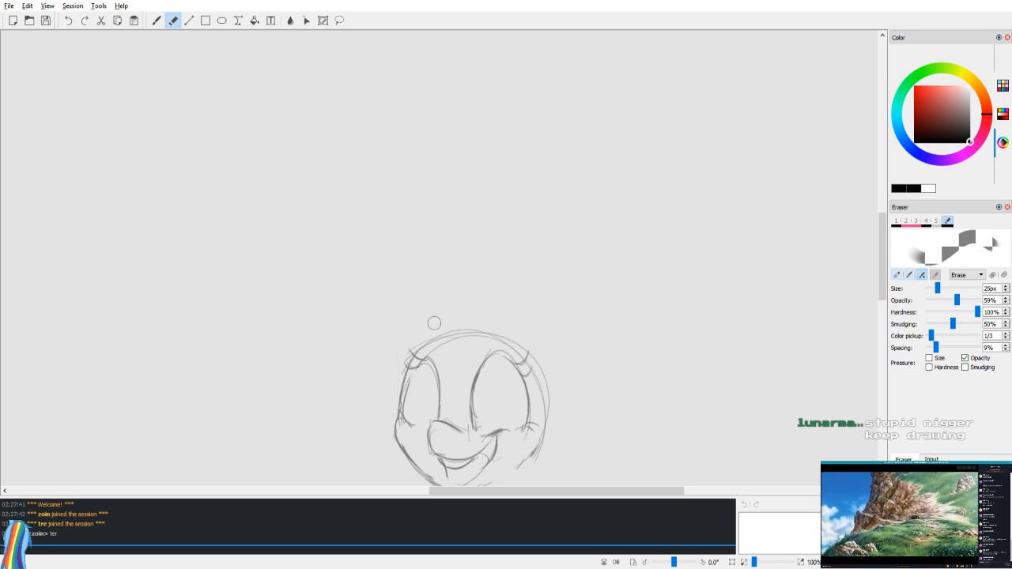
pyautogui.press('h')
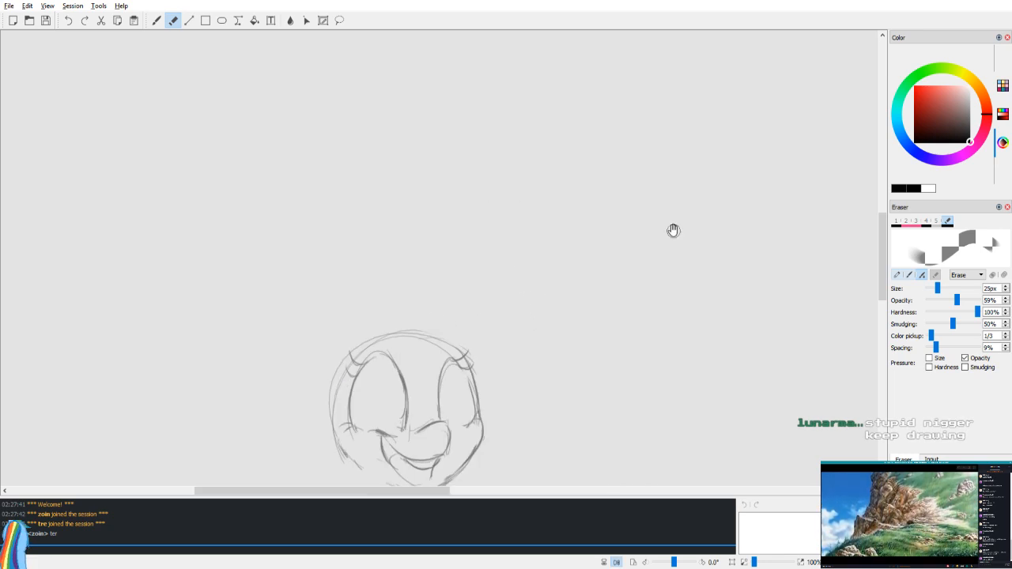
pyautogui.moveTo(629, 291); pyautogui.dragTo(609, 199)
pyautogui.scroll(-1, 609, 199)
pyautogui.scroll(5, 588, 340)
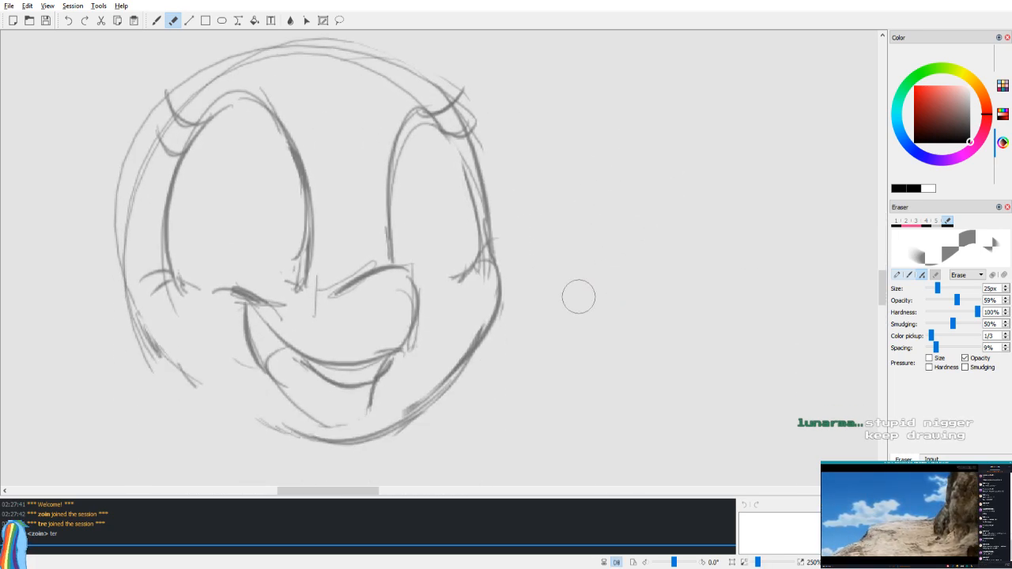
pyautogui.press('b')
pyautogui.moveTo(491, 263)
pyautogui.mouseDown()
pyautogui.moveTo(515, 255)
pyautogui.moveTo(488, 247)
pyautogui.moveTo(469, 345)
pyautogui.mouseUp()
pyautogui.hotkey('ctrl', 'z')
pyautogui.moveTo(488, 240); pyautogui.dragTo(472, 347)
pyautogui.hotkey('ctrl', 'z')
pyautogui.moveTo(491, 231)
pyautogui.mouseDown()
pyautogui.moveTo(441, 369)
pyautogui.moveTo(400, 407)
pyautogui.moveTo(435, 393)
pyautogui.mouseUp()
# Step: Sketch a short dark crease beside the muzzle's outer edge, below the narrower eye
pyautogui.press('e')
pyautogui.press('b')
pyautogui.moveTo(447, 298)
pyautogui.mouseDown()
pyautogui.moveTo(427, 303)
pyautogui.moveTo(454, 299)
pyautogui.mouseUp()
pyautogui.press('v')
pyautogui.hotkey('ctrl', 'z')
pyautogui.hotkey('ctrl', 'z')
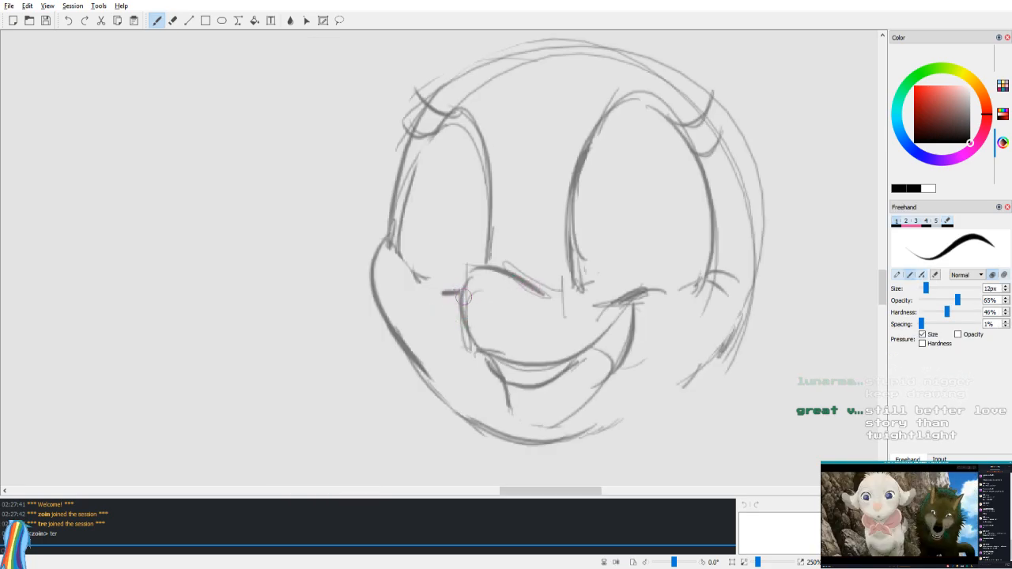
pyautogui.press('v')
pyautogui.hotkey('ctrl', 'z')
pyautogui.moveTo(421, 293)
pyautogui.mouseDown()
pyautogui.moveTo(437, 295)
pyautogui.moveTo(425, 293)
pyautogui.mouseUp()
pyautogui.hotkey('ctrl', 'z')
pyautogui.press('e')
pyautogui.moveTo(386, 367)
pyautogui.mouseDown()
pyautogui.moveTo(371, 404)
pyautogui.moveTo(377, 382)
pyautogui.mouseUp()
pyautogui.press('b')
pyautogui.press('v')
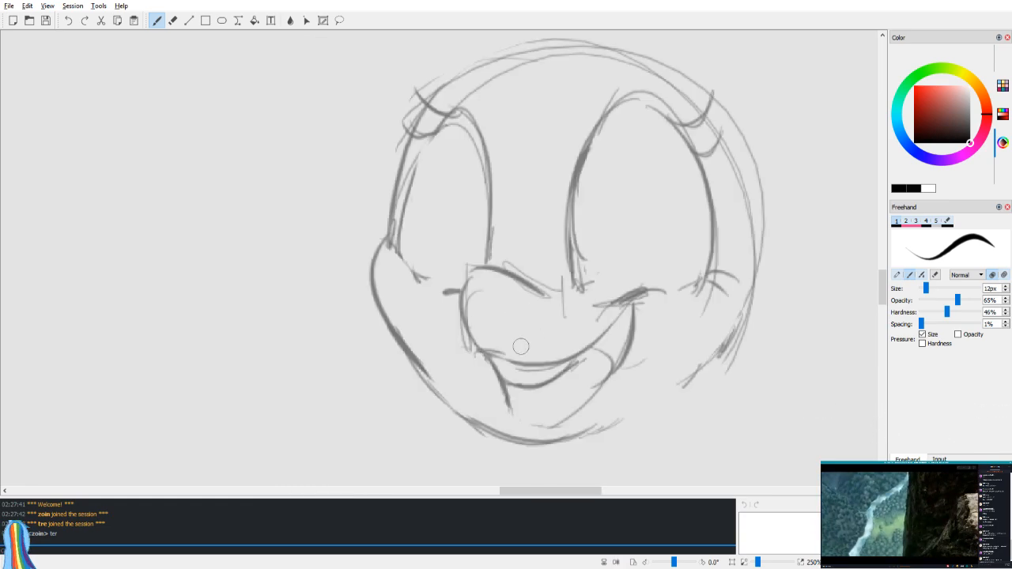
# Step: Erase the small curve inside the mouth corner and redraw the mouth's lower contour darker
pyautogui.press('e')
pyautogui.moveTo(605, 348)
pyautogui.mouseDown()
pyautogui.moveTo(593, 371)
pyautogui.moveTo(625, 342)
pyautogui.mouseUp()
pyautogui.press('b')
pyautogui.moveTo(638, 300); pyautogui.dragTo(585, 386)
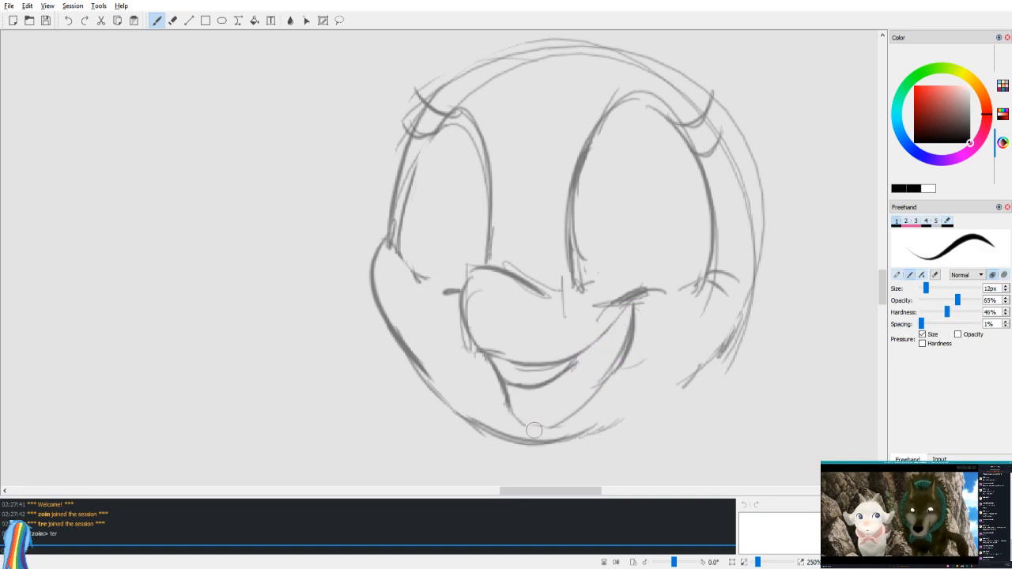
pyautogui.hotkey('ctrl', 'z')
pyautogui.moveTo(523, 422)
pyautogui.mouseDown()
pyautogui.moveTo(550, 422)
pyautogui.moveTo(625, 367)
pyautogui.mouseUp()
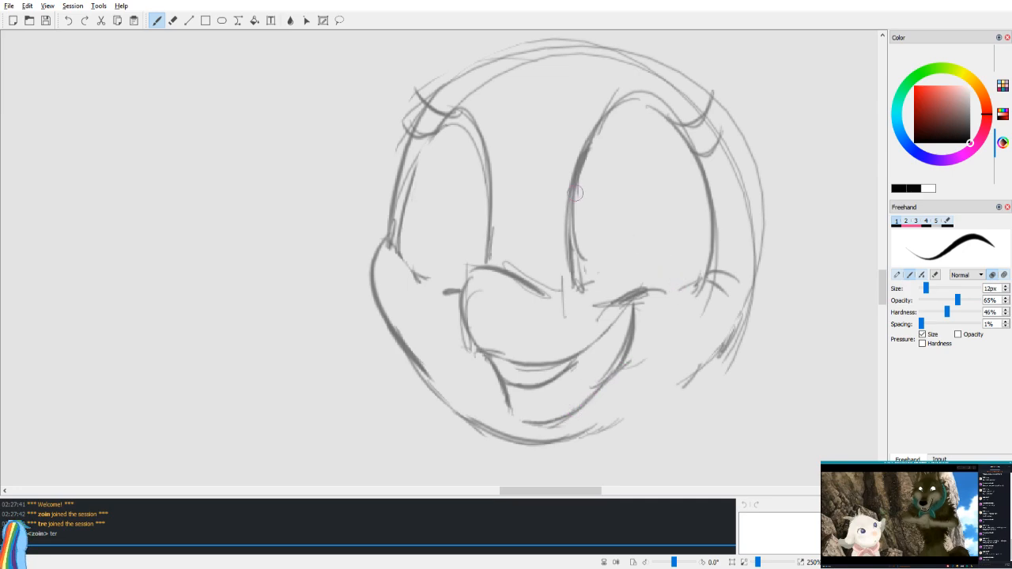
pyautogui.moveTo(524, 420); pyautogui.dragTo(544, 380)
pyautogui.hotkey('ctrl', 'z')
pyautogui.moveTo(525, 417); pyautogui.dragTo(550, 385)
pyautogui.hotkey('ctrl', 'z')
pyautogui.hotkey('ctrl', 'z')
pyautogui.moveTo(513, 412); pyautogui.dragTo(542, 387)
pyautogui.hotkey('ctrl', 'z')
pyautogui.hotkey('ctrl', 'z')
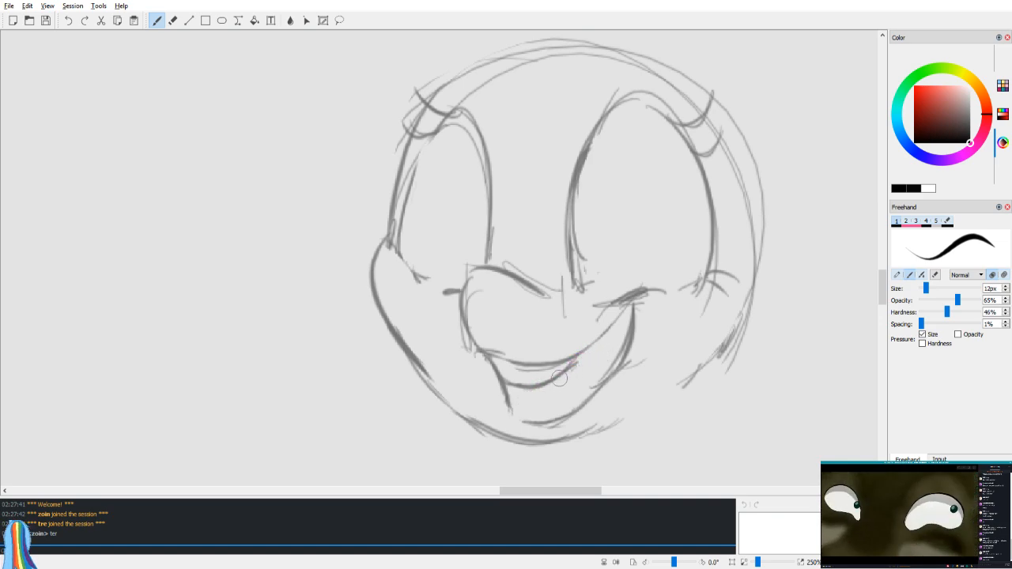
pyautogui.moveTo(594, 345); pyautogui.dragTo(599, 378)
pyautogui.press('v')
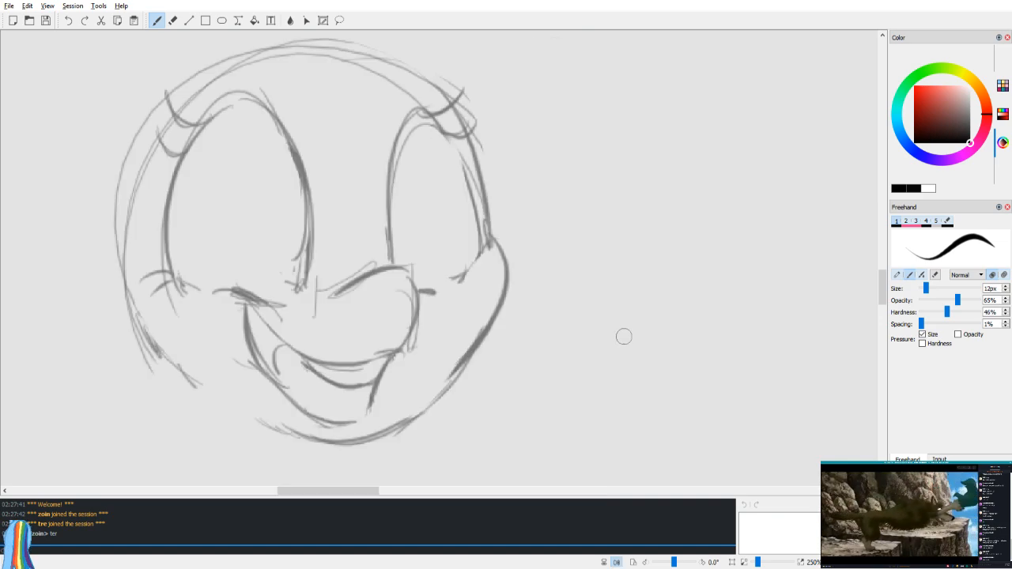
pyautogui.hotkey('ctrl', 'z')
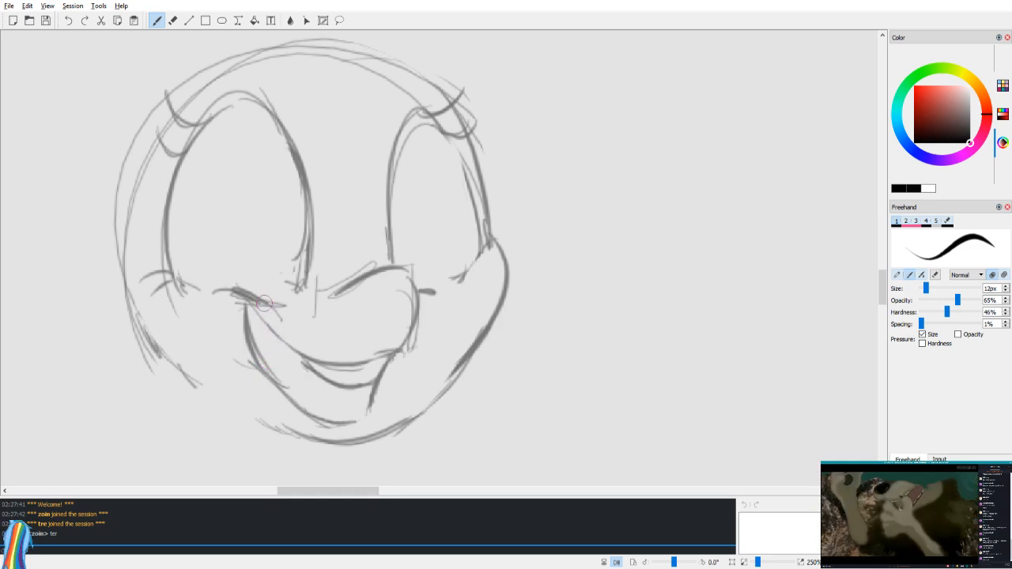
pyautogui.moveTo(256, 345); pyautogui.dragTo(317, 370)
pyautogui.hotkey('ctrl', 'z')
pyautogui.moveTo(258, 346)
pyautogui.mouseDown()
pyautogui.moveTo(316, 369)
pyautogui.moveTo(327, 386)
pyautogui.moveTo(320, 378)
pyautogui.moveTo(351, 381)
pyautogui.mouseUp()
pyautogui.hotkey('ctrl', 'z')
# Step: Extend the teeth line across the open mouth and turn it up near the smile's corner
pyautogui.press('e')
pyautogui.press('b')
pyautogui.hotkey('shift', 'v')
pyautogui.hotkey('ctrl', 'z')
pyautogui.moveTo(531, 381); pyautogui.dragTo(615, 345)
pyautogui.hotkey('ctrl', 'z')
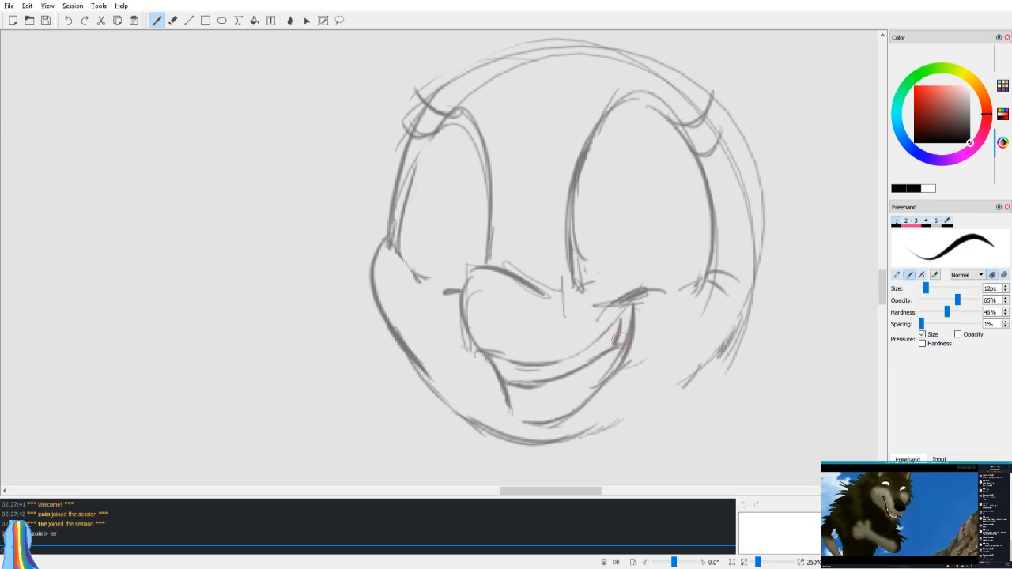
pyautogui.press('v')
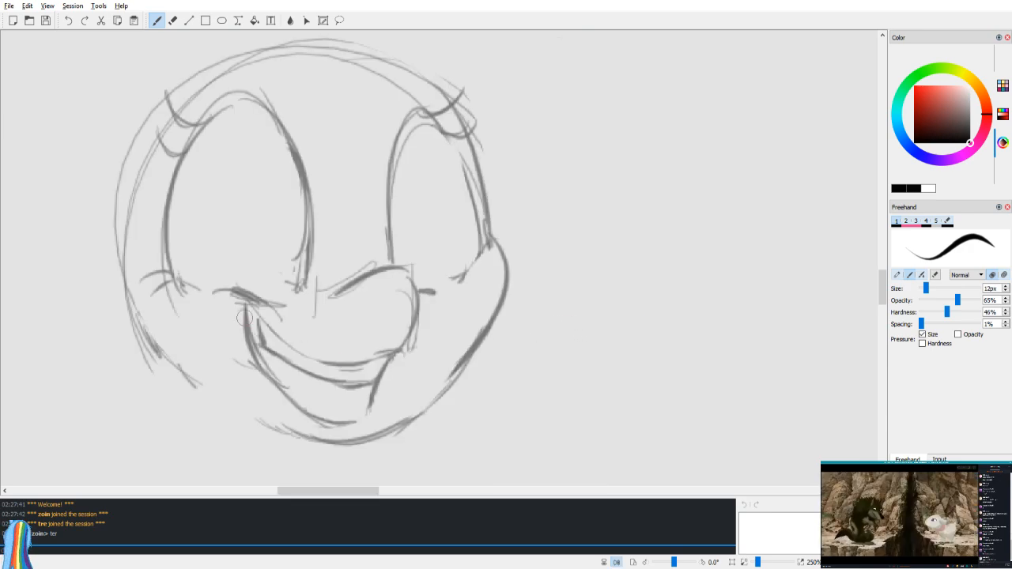
pyautogui.moveTo(263, 320)
pyautogui.mouseDown()
pyautogui.moveTo(265, 343)
pyautogui.moveTo(317, 376)
pyautogui.mouseUp()
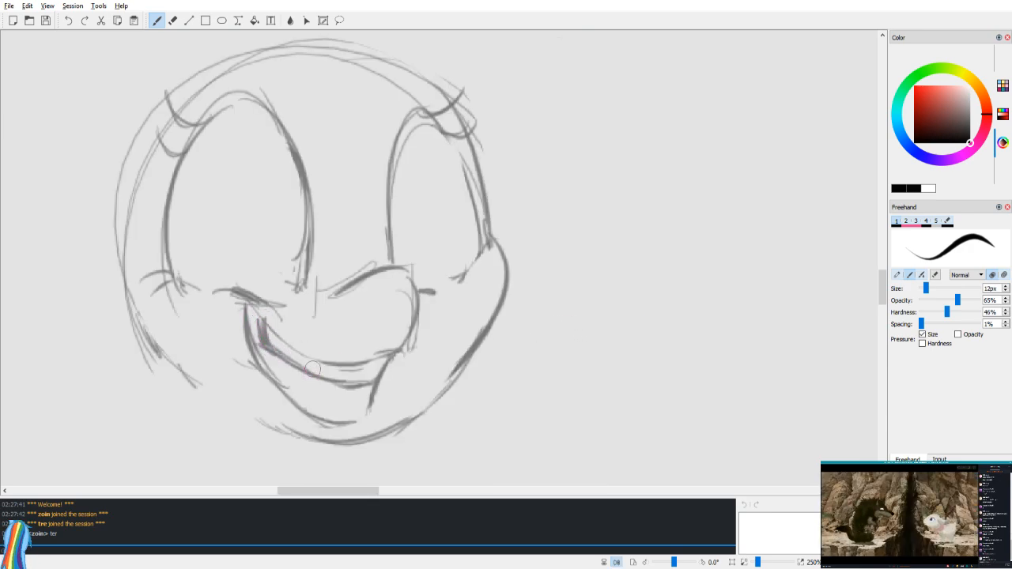
# Step: Set the eraser size to 5 px and thin the thick end of the teeth line near the smile's corner
pyautogui.press('e')
pyautogui.moveTo(933, 293); pyautogui.dragTo(929, 291)
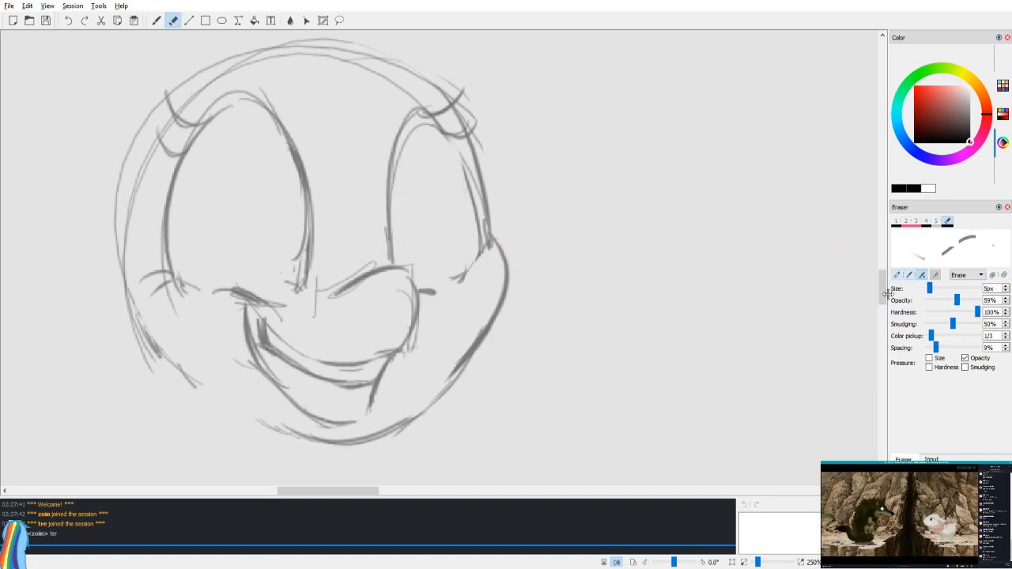
pyautogui.press('v')
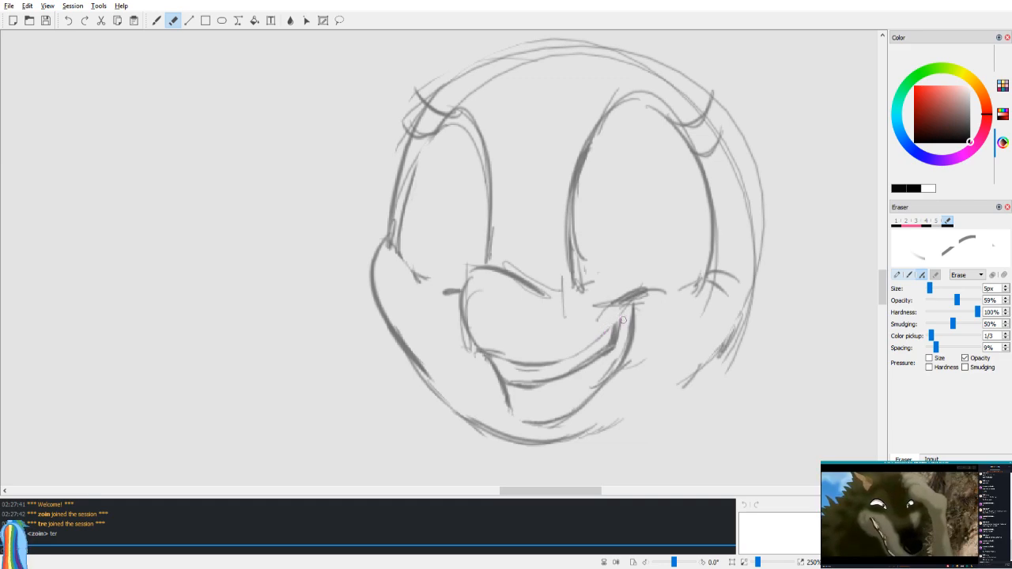
pyautogui.moveTo(599, 354); pyautogui.dragTo(572, 368)
pyautogui.moveTo(610, 330); pyautogui.dragTo(556, 373)
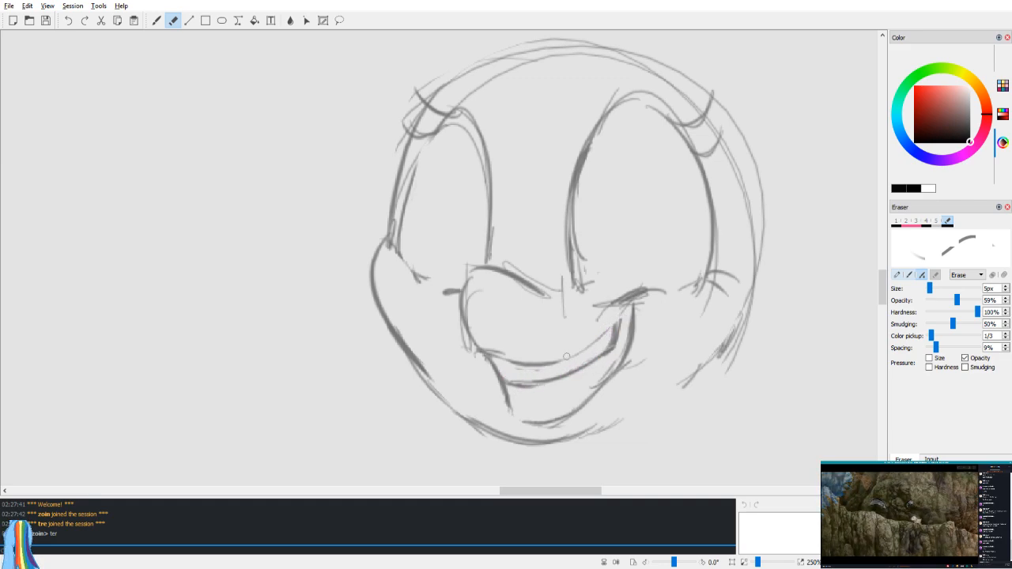
pyautogui.hotkey('ctrl', 'z')
pyautogui.hotkey('ctrl', 'z')
pyautogui.hotkey('ctrl', '0')
pyautogui.press('v')
pyautogui.moveTo(611, 307); pyautogui.dragTo(645, 332)
pyautogui.hotkey('ctrl', '+')
pyautogui.hotkey('ctrl', '+')
pyautogui.moveTo(573, 347); pyautogui.dragTo(609, 301)
pyautogui.hotkey('ctrl', '+')
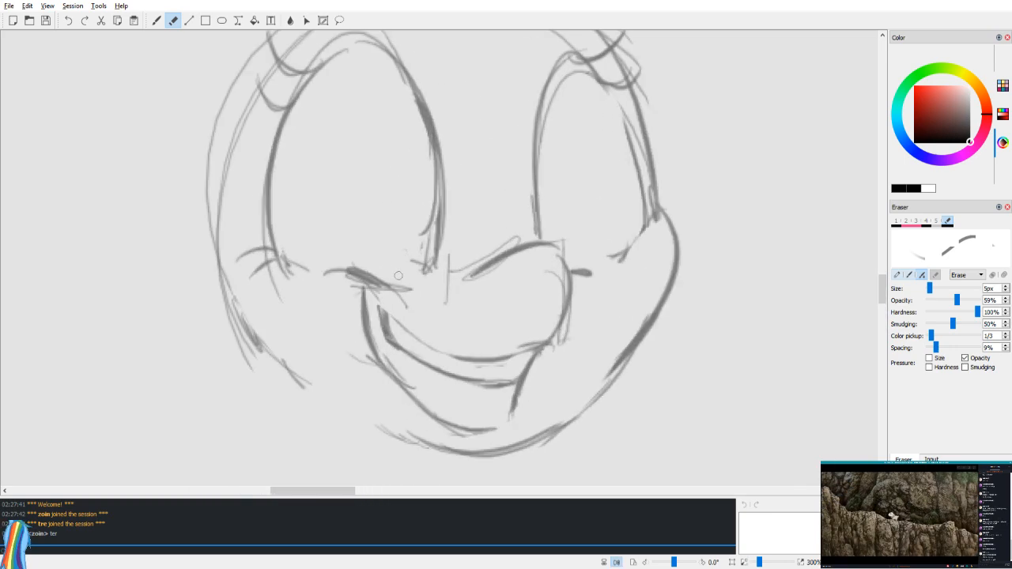
# Step: Darken the mouth's outer contour at the smile's corner and erase the overlapping strokes around it
pyautogui.press('b')
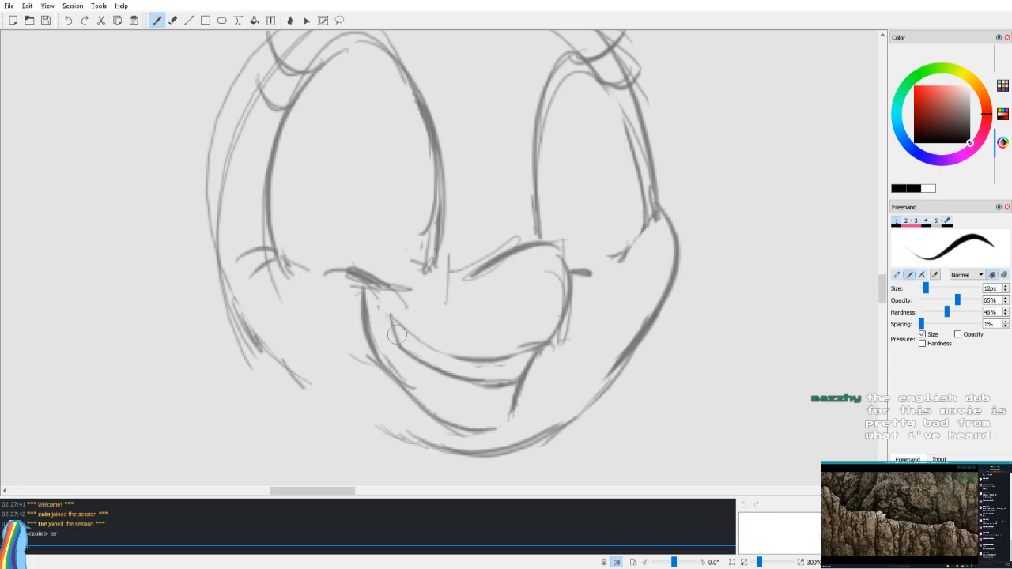
pyautogui.press('v')
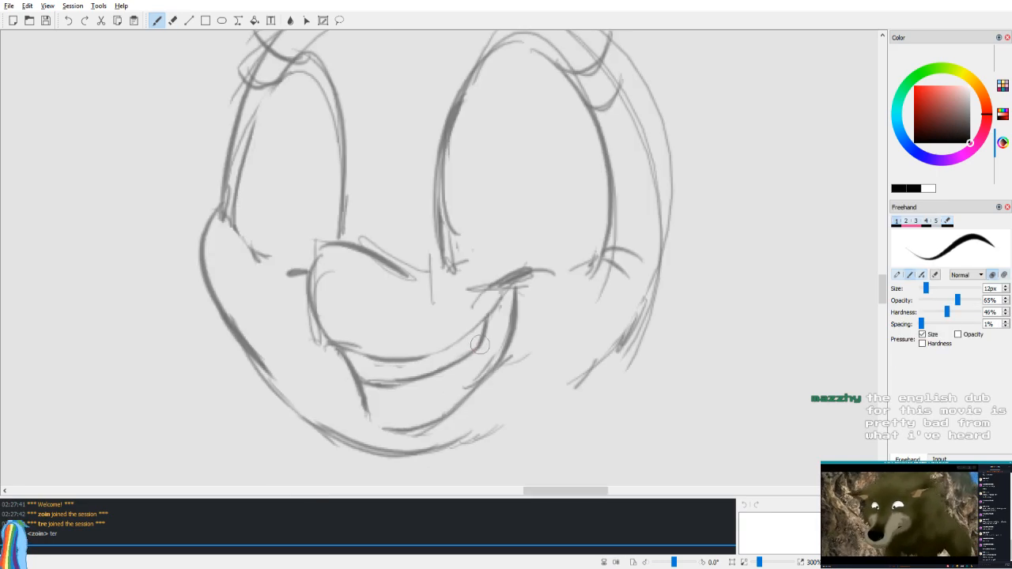
pyautogui.moveTo(476, 341); pyautogui.dragTo(462, 314)
pyautogui.moveTo(494, 267)
pyautogui.mouseDown()
pyautogui.moveTo(473, 341)
pyautogui.moveTo(486, 315)
pyautogui.mouseUp()
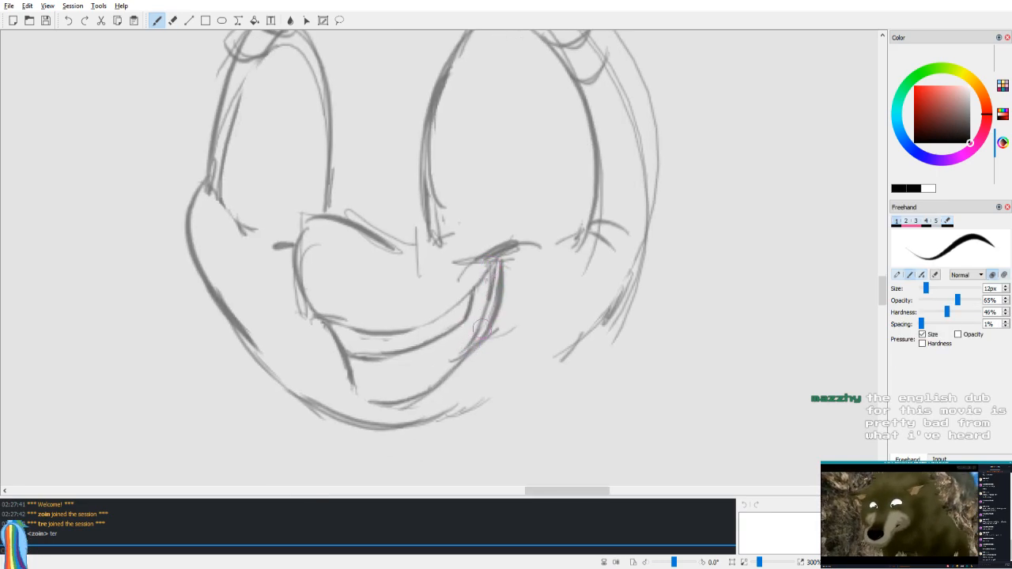
pyautogui.press('e')
pyautogui.moveTo(506, 273)
pyautogui.mouseDown()
pyautogui.moveTo(490, 340)
pyautogui.moveTo(507, 263)
pyautogui.moveTo(493, 333)
pyautogui.moveTo(504, 327)
pyautogui.moveTo(462, 349)
pyautogui.moveTo(489, 316)
pyautogui.mouseUp()
pyautogui.moveTo(475, 353); pyautogui.dragTo(484, 336)
# Step: Erase the central guide mark and the doubled construction lines around the muzzle
pyautogui.press('v')
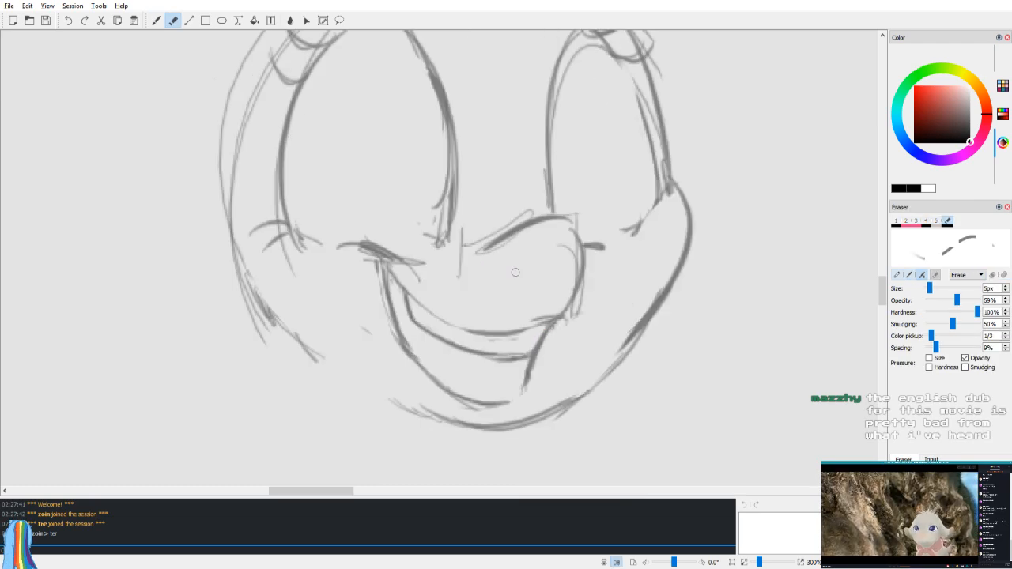
pyautogui.moveTo(476, 262); pyautogui.dragTo(469, 327)
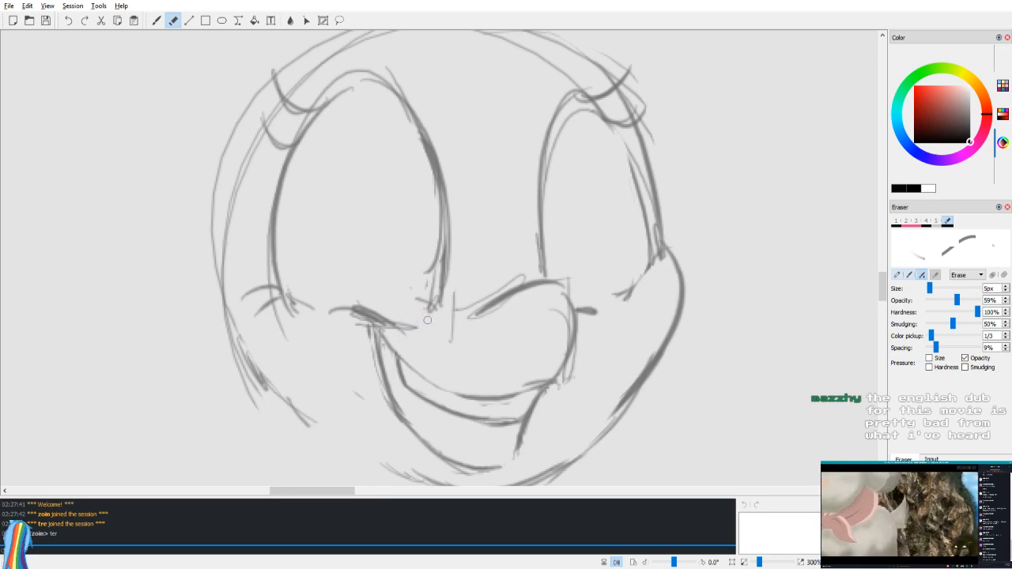
pyautogui.moveTo(450, 345)
pyautogui.mouseDown()
pyautogui.moveTo(474, 304)
pyautogui.moveTo(522, 276)
pyautogui.mouseUp()
pyautogui.moveTo(565, 329)
pyautogui.mouseDown()
pyautogui.moveTo(566, 384)
pyautogui.moveTo(578, 360)
pyautogui.mouseUp()
pyautogui.moveTo(523, 382); pyautogui.dragTo(551, 364)
# Step: Outline and hatch a small dark wedge below the teeth at the front of the mouth
pyautogui.press('b')
pyautogui.press('v')
pyautogui.moveTo(472, 425); pyautogui.dragTo(471, 369)
pyautogui.moveTo(368, 402)
pyautogui.mouseDown()
pyautogui.moveTo(397, 365)
pyautogui.moveTo(451, 340)
pyautogui.moveTo(389, 371)
pyautogui.mouseUp()
pyautogui.hotkey('ctrl', 'z')
pyautogui.hotkey('ctrl', 'z')
pyautogui.hotkey('ctrl', 'z')
pyautogui.moveTo(375, 413)
pyautogui.mouseDown()
pyautogui.moveTo(390, 367)
pyautogui.moveTo(389, 386)
pyautogui.moveTo(366, 408)
pyautogui.moveTo(407, 370)
pyautogui.moveTo(413, 375)
pyautogui.moveTo(360, 371)
pyautogui.moveTo(366, 398)
pyautogui.mouseUp()
pyautogui.moveTo(371, 374); pyautogui.dragTo(369, 401)
pyautogui.press('v')
pyautogui.moveTo(452, 296); pyautogui.dragTo(458, 333)
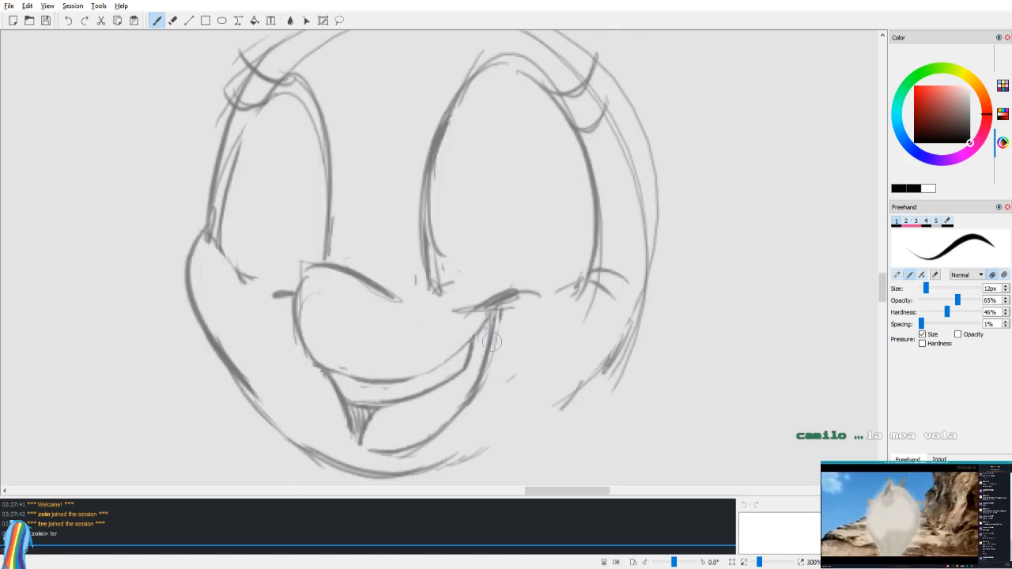
# Step: Shade the gap between the teeth and the smile's corner dark and touch up the front wedge
pyautogui.press('v')
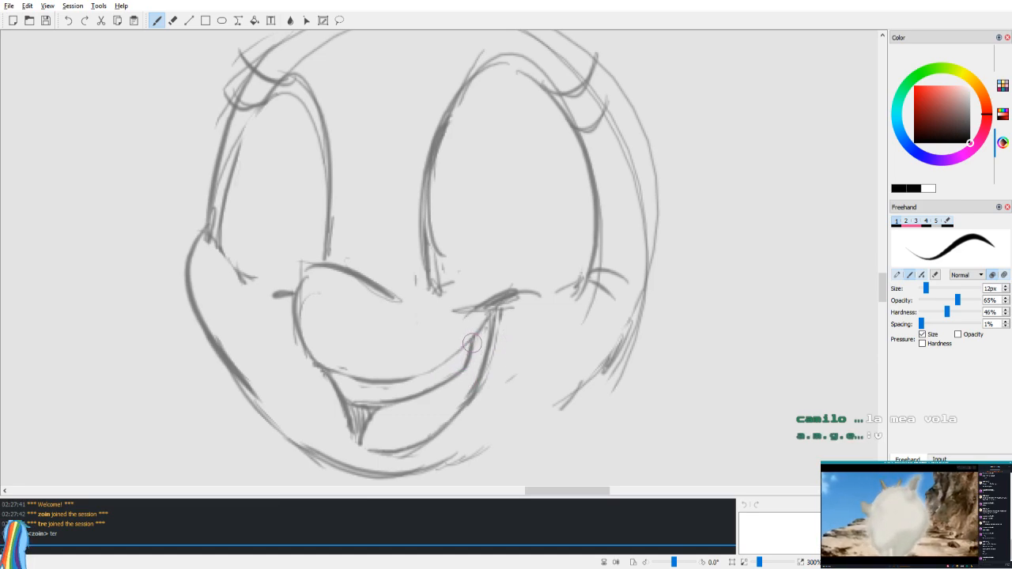
pyautogui.moveTo(475, 349)
pyautogui.mouseDown()
pyautogui.moveTo(489, 322)
pyautogui.moveTo(497, 332)
pyautogui.mouseUp()
pyautogui.scroll(3, 507, 305)
pyautogui.scroll(-5, 505, 303)
pyautogui.press('v')
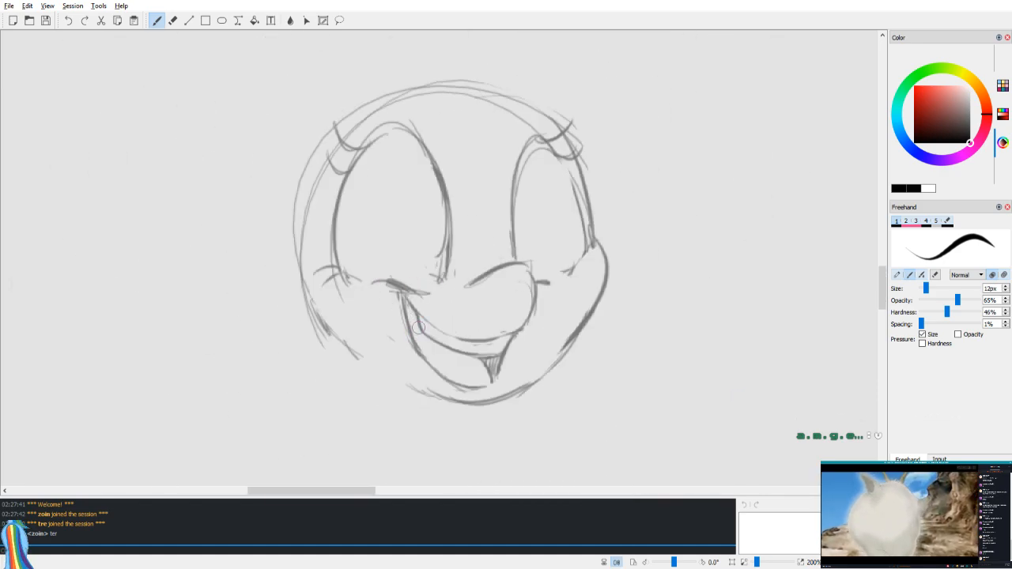
pyautogui.press('v')
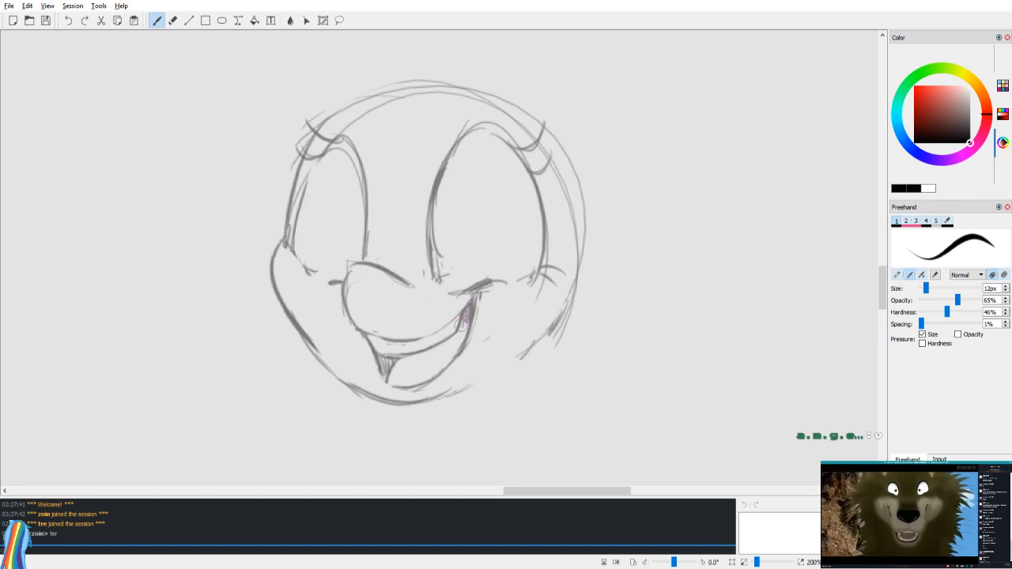
pyautogui.press('v')
pyautogui.press('e')
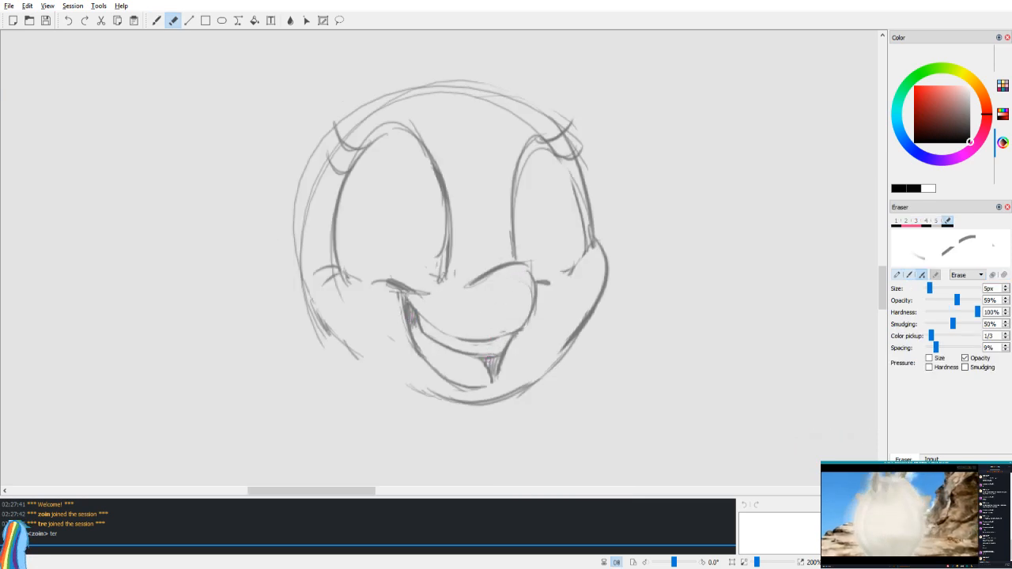
pyautogui.press('b')
pyautogui.press('v')
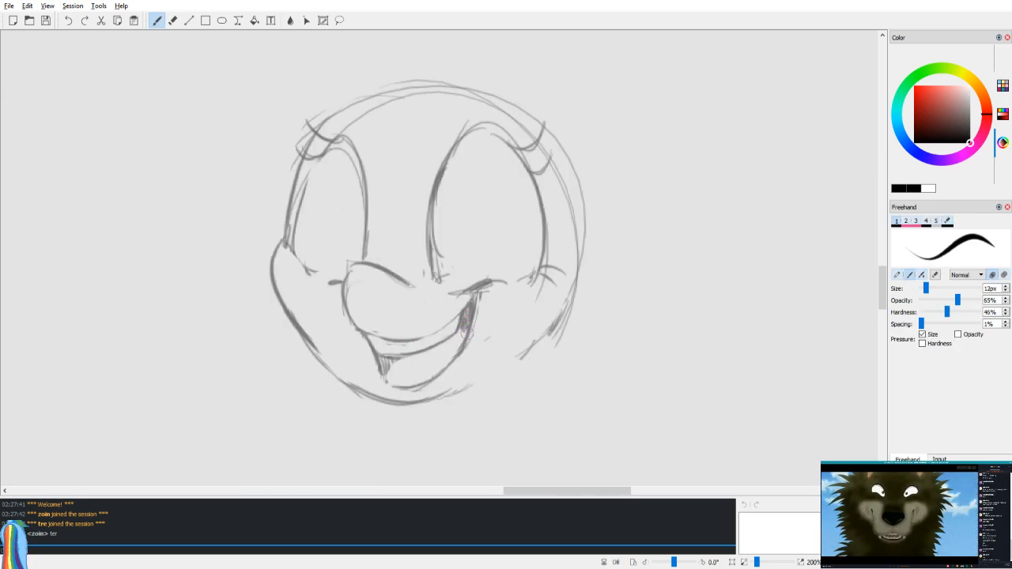
pyautogui.press('v')
pyautogui.press('v')
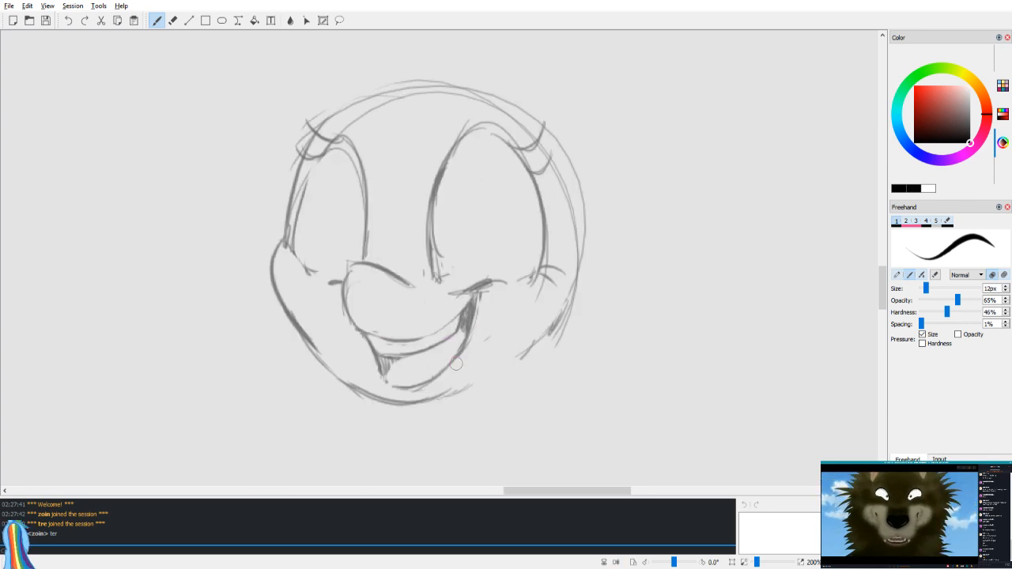
# Step: Erase the hatching in the dark wedge at the front of the mouth and touch up its edges
pyautogui.press('e')
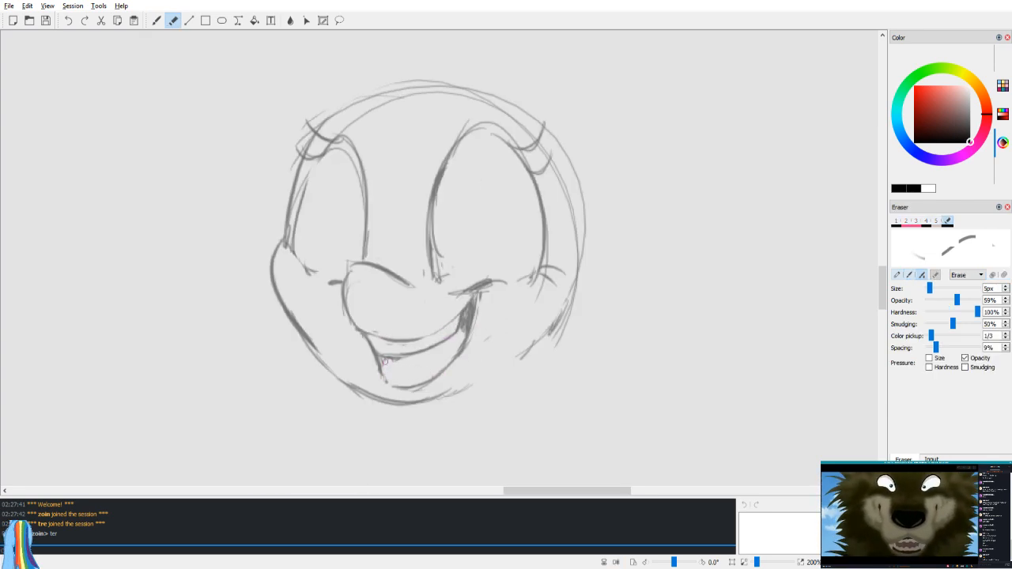
pyautogui.press('v')
pyautogui.press('v')
pyautogui.press('b')
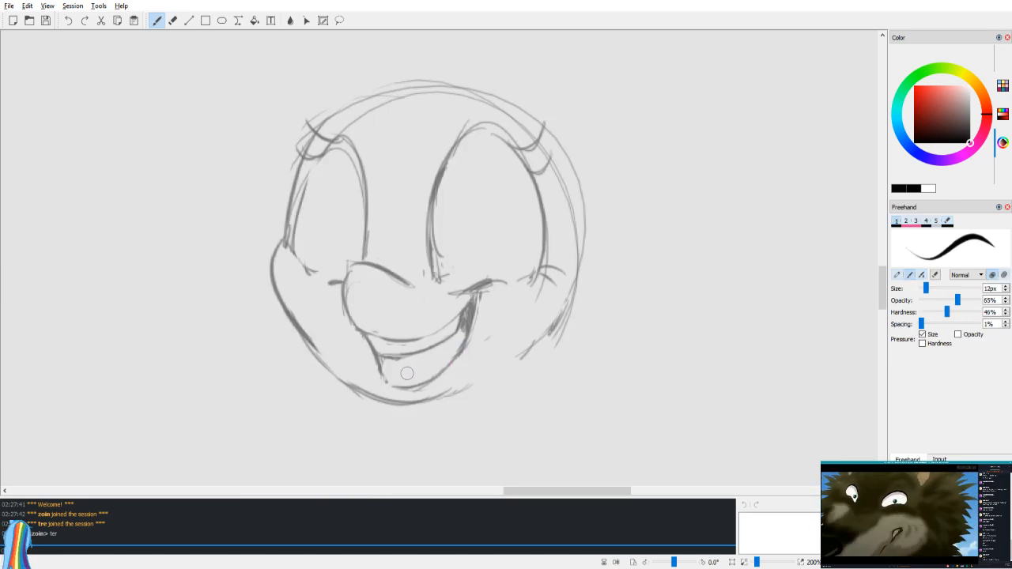
pyautogui.press('v')
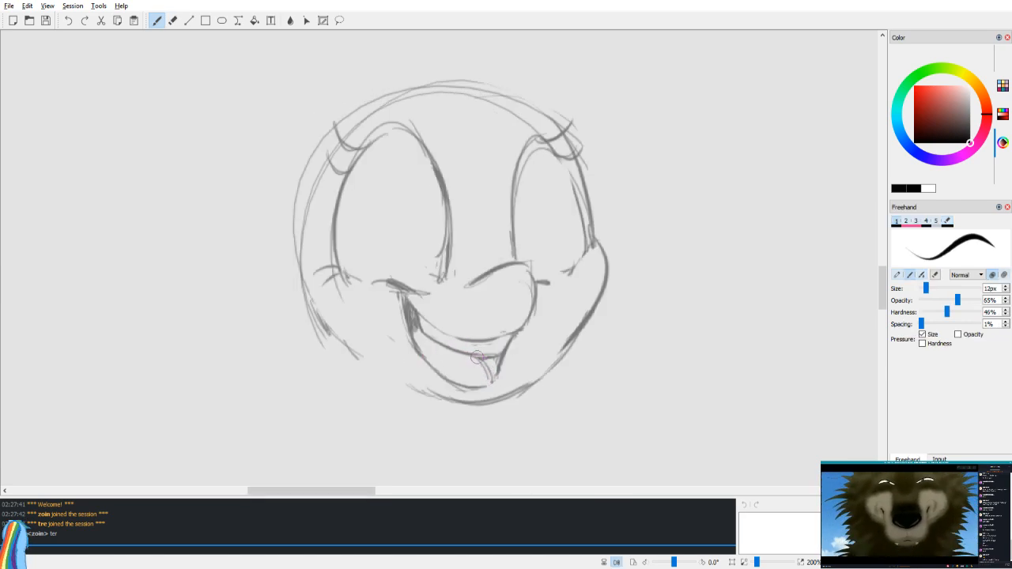
pyautogui.press('v')
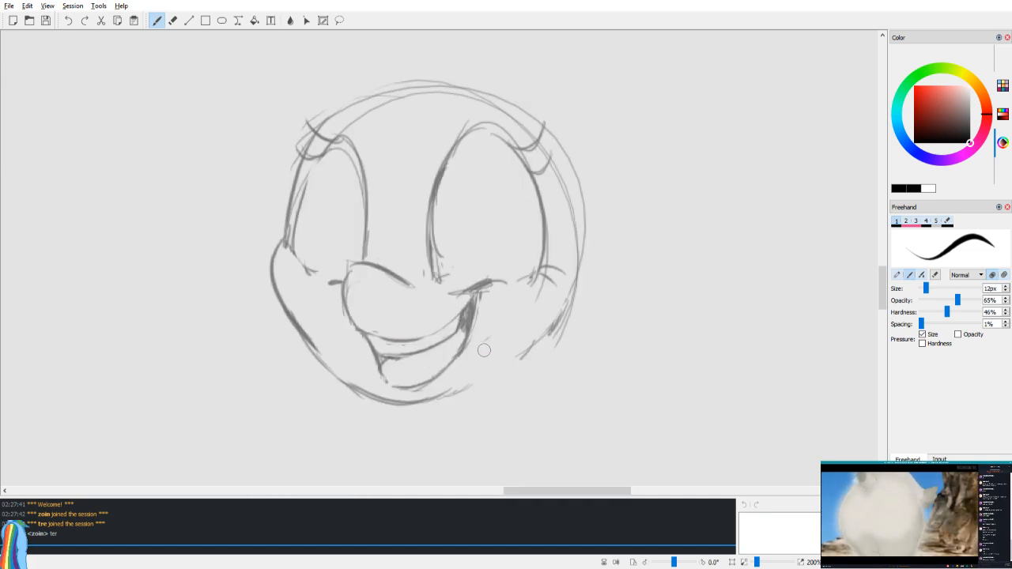
pyautogui.moveTo(389, 374); pyautogui.dragTo(485, 345)
pyautogui.hotkey('ctrl', 'z')
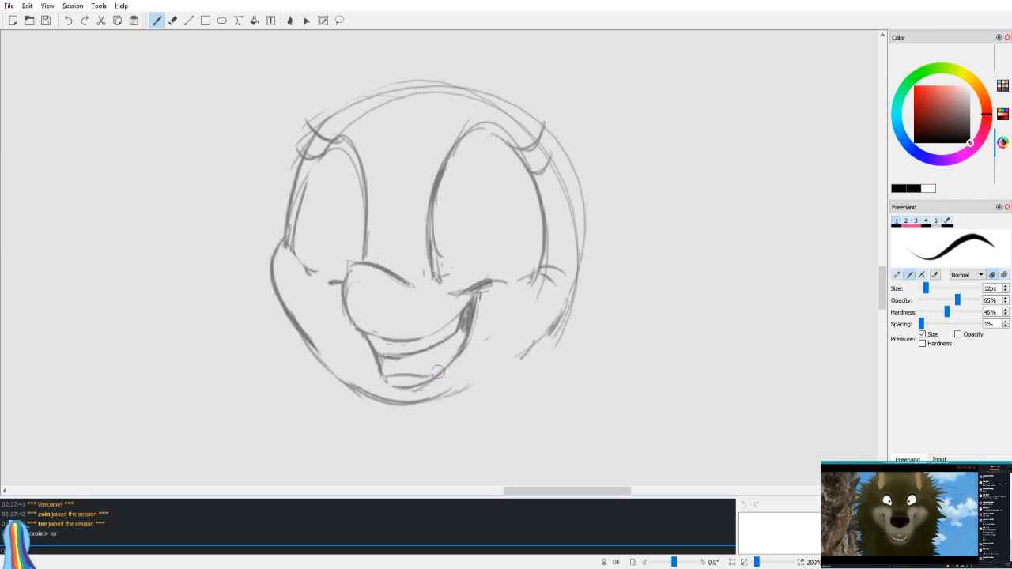
pyautogui.press('v')
pyautogui.moveTo(505, 273); pyautogui.dragTo(513, 349)
pyautogui.moveTo(523, 309); pyautogui.dragTo(546, 216)
pyautogui.hotkey('ctrl', 'z')
pyautogui.moveTo(522, 326); pyautogui.dragTo(523, 252)
pyautogui.moveTo(518, 302); pyautogui.dragTo(538, 225)
pyautogui.moveTo(543, 275); pyautogui.dragTo(552, 340)
pyautogui.hotkey('ctrl', 'z')
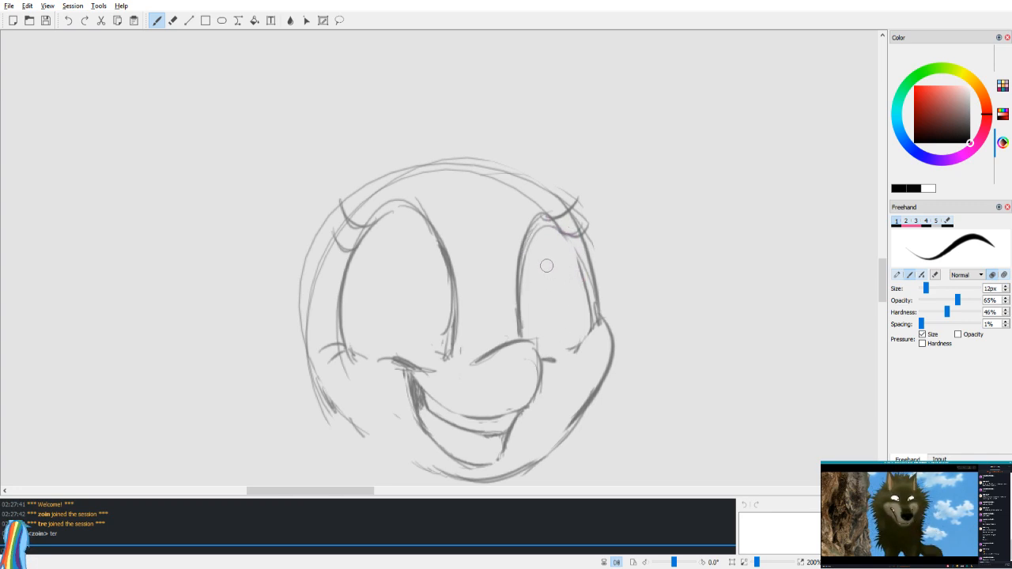
pyautogui.moveTo(545, 256); pyautogui.dragTo(581, 329)
pyautogui.hotkey('ctrl', 'z')
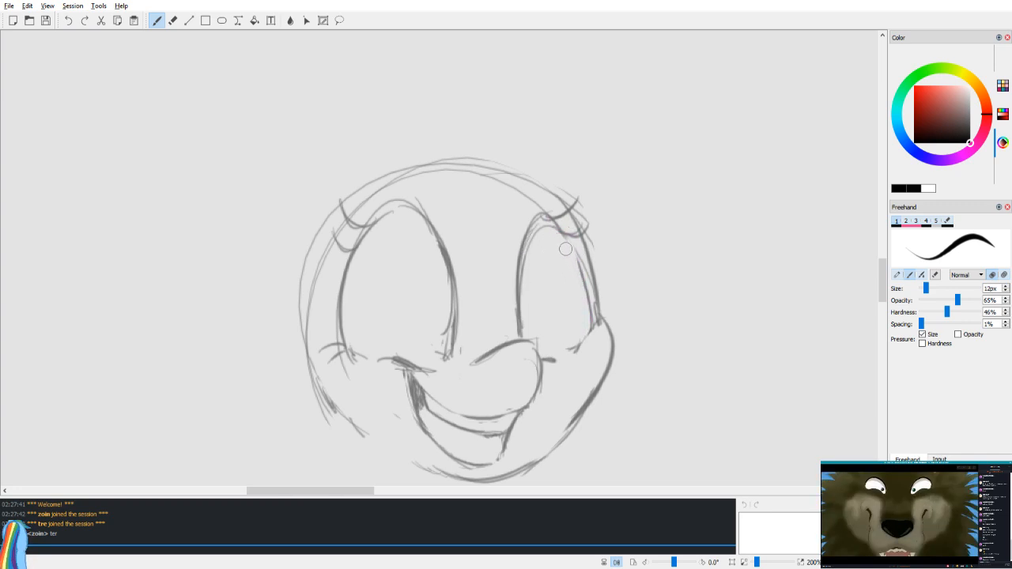
# Step: Draw tall oval irises against the outer edge of the far eye and the inner edge of the near eye
pyautogui.moveTo(564, 229); pyautogui.dragTo(575, 328)
pyautogui.press('v')
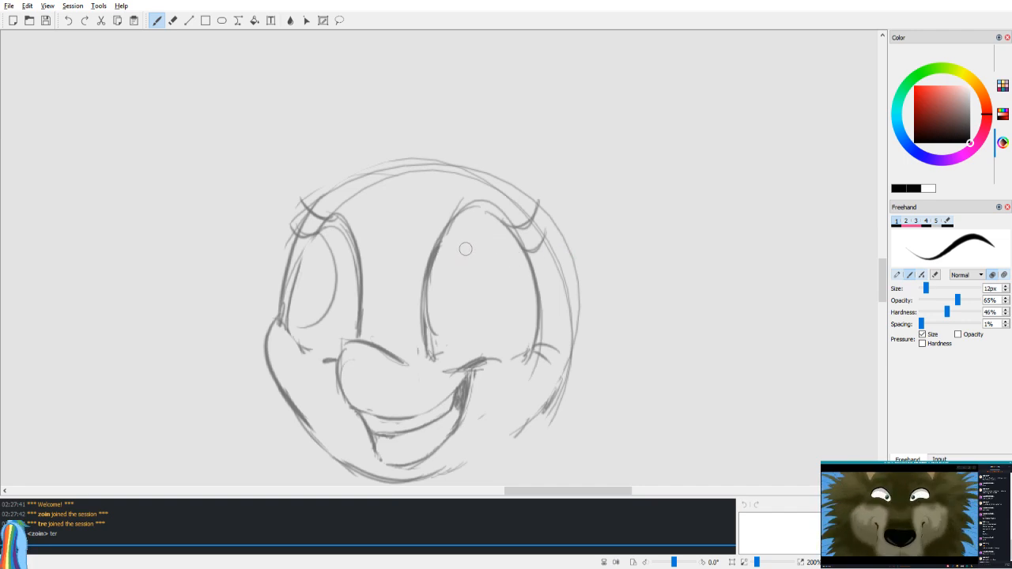
pyautogui.moveTo(448, 229); pyautogui.dragTo(443, 344)
pyautogui.press('v')
pyautogui.hotkey('ctrl', 'z')
pyautogui.moveTo(429, 241)
pyautogui.mouseDown()
pyautogui.moveTo(450, 335)
pyautogui.moveTo(453, 264)
pyautogui.moveTo(435, 241)
pyautogui.moveTo(401, 302)
pyautogui.moveTo(452, 269)
pyautogui.mouseUp()
pyautogui.hotkey('ctrl', 'z')
pyautogui.scroll(-3, 484, 180)
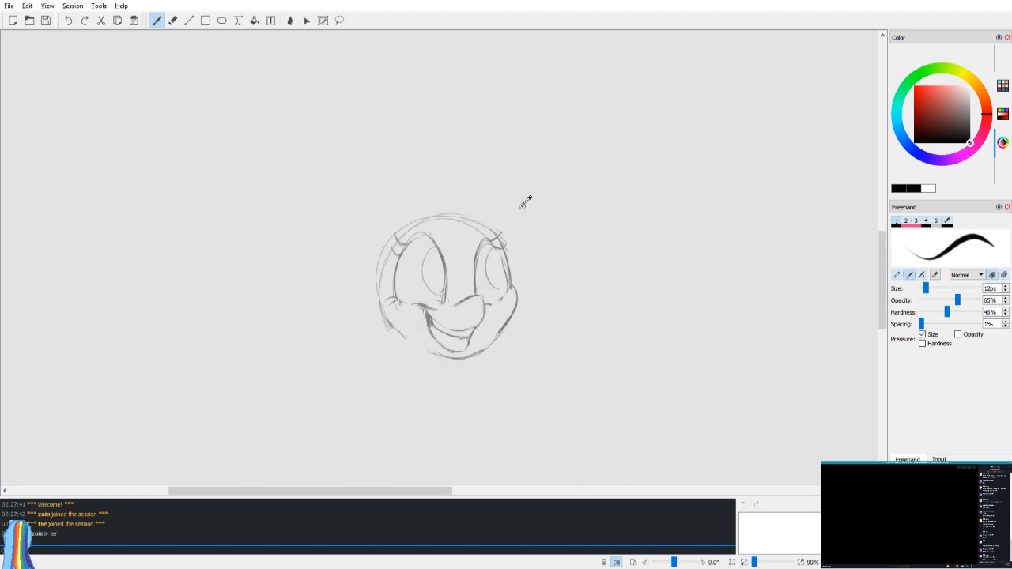
pyautogui.press('v')
pyautogui.press('v')
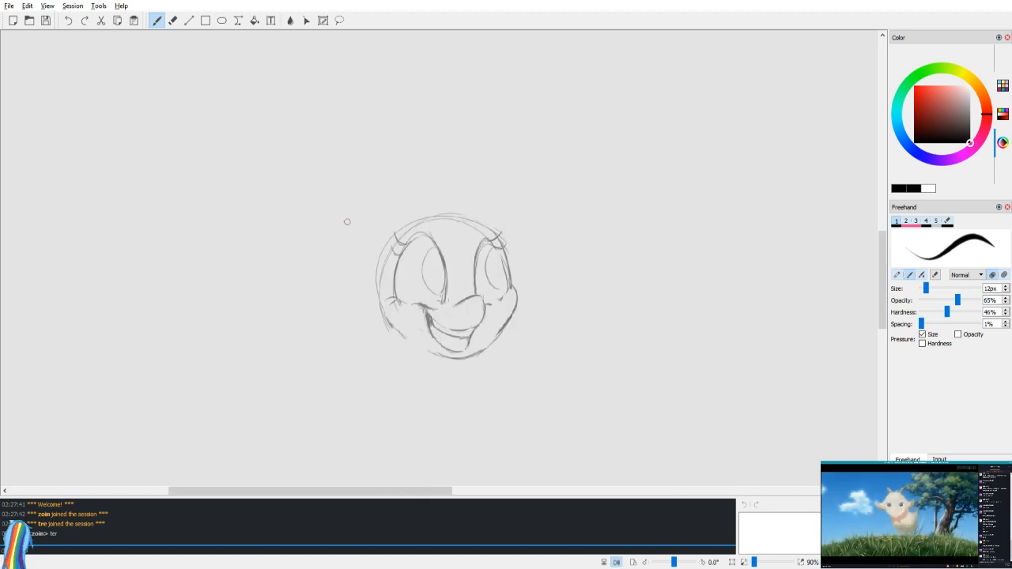
pyautogui.scroll(5, 574, 241)
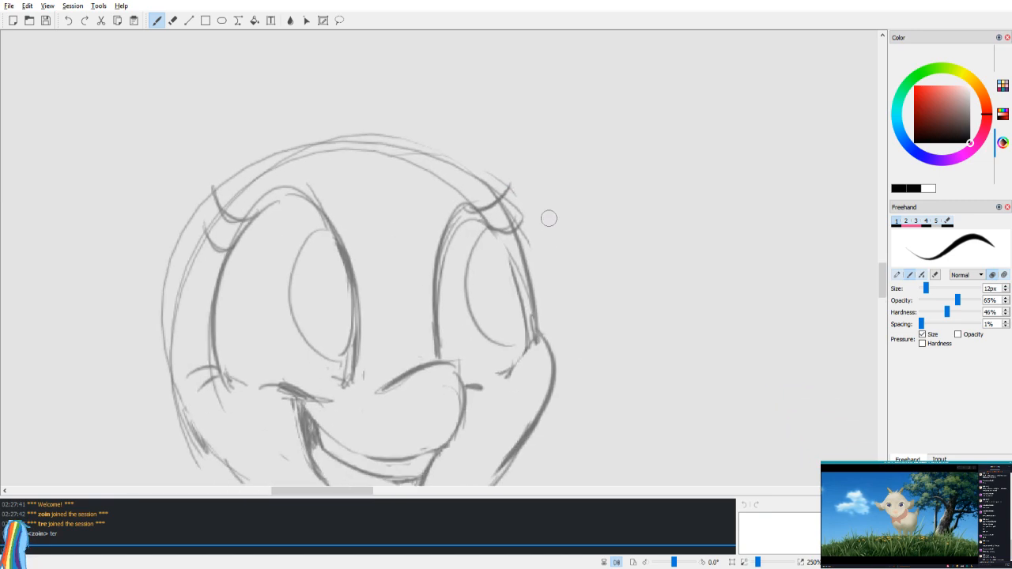
# Step: Erase the far eye's iris outline and redraw it slightly narrower, closer to the eye's outer edge
pyautogui.press('e')
pyautogui.moveTo(479, 238)
pyautogui.mouseDown()
pyautogui.moveTo(468, 289)
pyautogui.moveTo(507, 349)
pyautogui.mouseUp()
pyautogui.press('b')
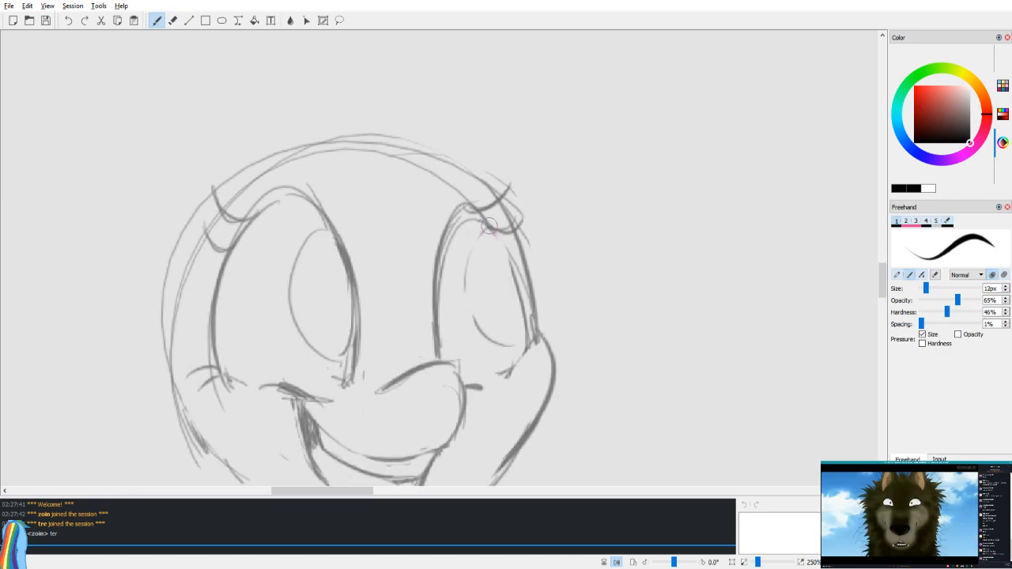
pyautogui.moveTo(488, 230)
pyautogui.mouseDown()
pyautogui.moveTo(514, 344)
pyautogui.moveTo(476, 241)
pyautogui.moveTo(473, 315)
pyautogui.moveTo(514, 343)
pyautogui.mouseUp()
pyautogui.press('e')
pyautogui.press('b')
pyautogui.moveTo(499, 227)
pyautogui.mouseDown()
pyautogui.moveTo(473, 299)
pyautogui.moveTo(523, 317)
pyautogui.moveTo(515, 340)
pyautogui.mouseUp()
pyautogui.press('v')
pyautogui.hotkey('ctrl', 'z')
pyautogui.moveTo(402, 237); pyautogui.dragTo(368, 347)
pyautogui.press('v')
pyautogui.hotkey('ctrl', 'z')
pyautogui.moveTo(492, 234); pyautogui.dragTo(521, 340)
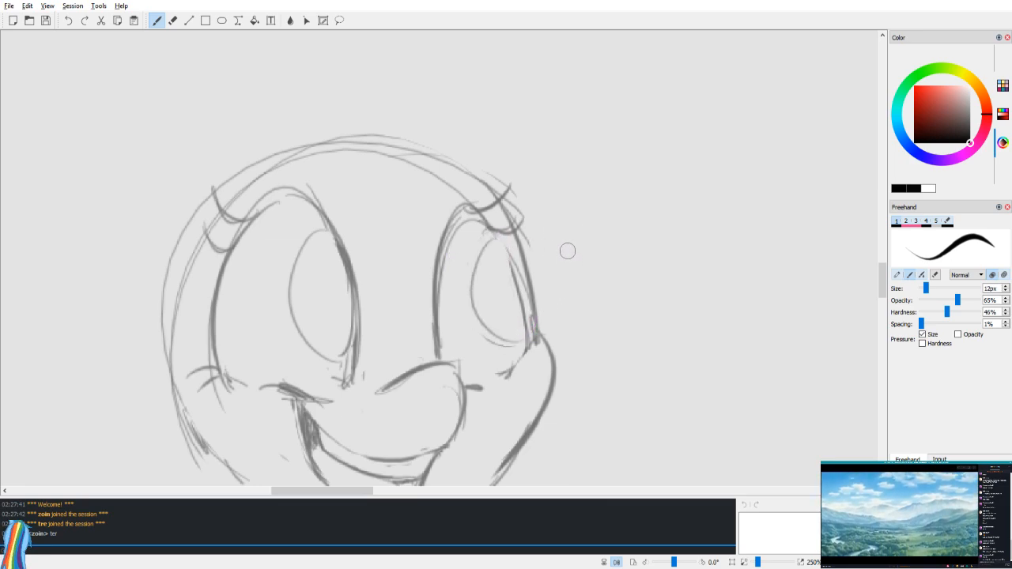
pyautogui.press('c')
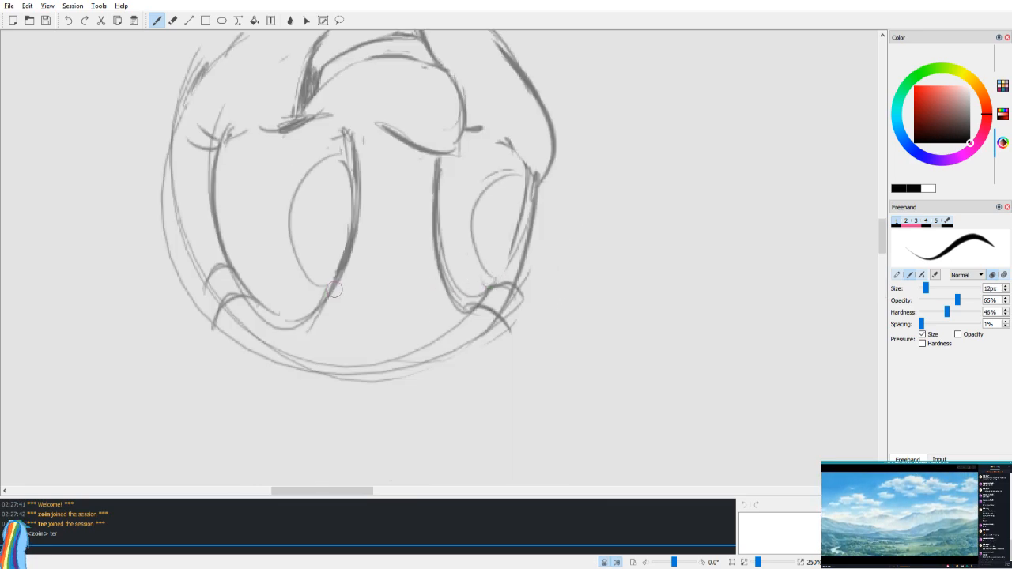
pyautogui.press('c')
pyautogui.press('v')
# Step: Darken the far eye's outer contour and the head outline rising above it
pyautogui.moveTo(378, 309); pyautogui.dragTo(383, 363)
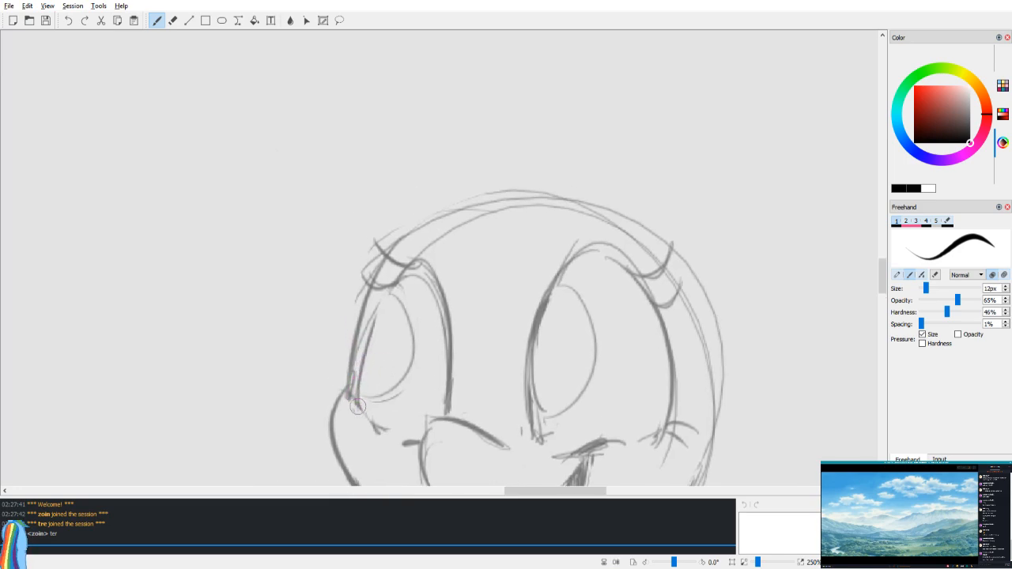
pyautogui.moveTo(359, 405)
pyautogui.mouseDown()
pyautogui.moveTo(367, 345)
pyautogui.moveTo(362, 385)
pyautogui.moveTo(403, 275)
pyautogui.mouseUp()
pyautogui.moveTo(357, 385); pyautogui.dragTo(400, 279)
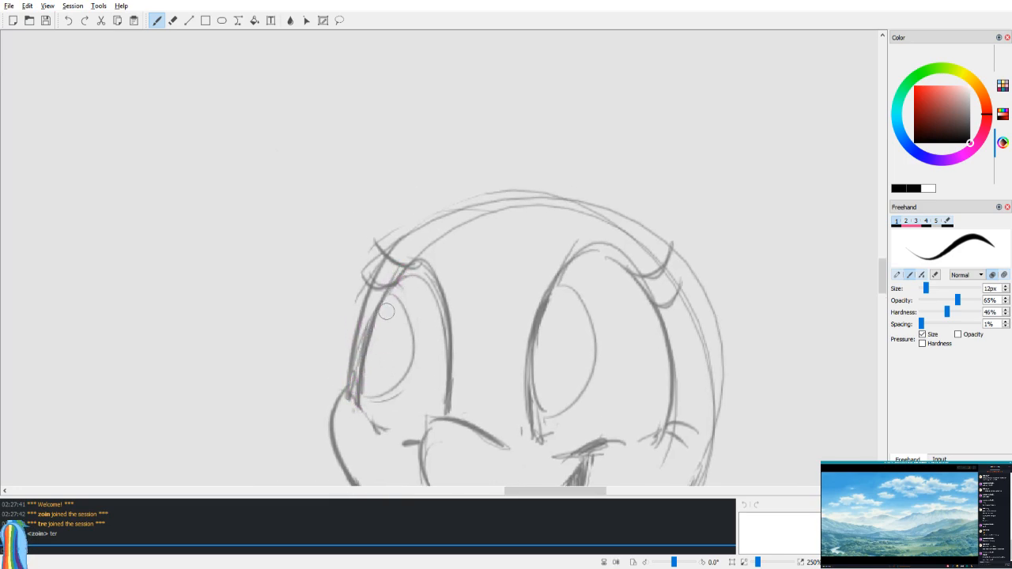
pyautogui.moveTo(362, 332)
pyautogui.mouseDown()
pyautogui.moveTo(401, 253)
pyautogui.moveTo(452, 198)
pyautogui.moveTo(558, 196)
pyautogui.mouseUp()
pyautogui.press('v')
# Step: Darken the near eye's upper arc and erase the doubled line inside the top of the far eye
pyautogui.moveTo(434, 336); pyautogui.dragTo(514, 295)
pyautogui.press('v')
pyautogui.moveTo(457, 283); pyautogui.dragTo(519, 211)
pyautogui.moveTo(480, 241); pyautogui.dragTo(547, 223)
pyautogui.press('e')
pyautogui.moveTo(473, 231)
pyautogui.mouseDown()
pyautogui.moveTo(496, 213)
pyautogui.moveTo(544, 206)
pyautogui.mouseUp()
pyautogui.press('v')
pyautogui.press('v')
pyautogui.press('v')
pyautogui.moveTo(514, 303)
pyautogui.mouseDown()
pyautogui.moveTo(525, 251)
pyautogui.moveTo(549, 236)
pyautogui.mouseUp()
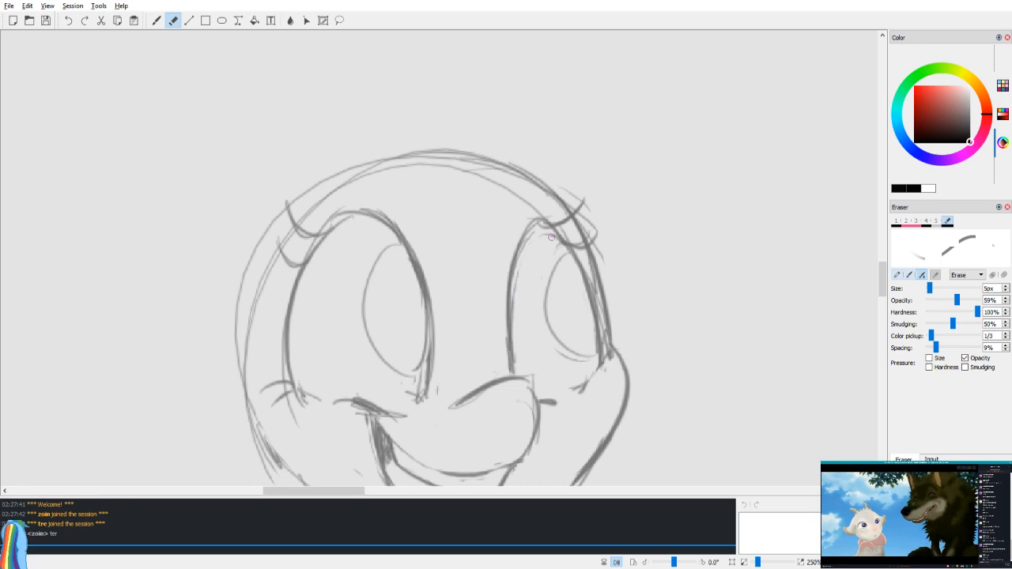
pyautogui.press('b')
pyautogui.press('v')
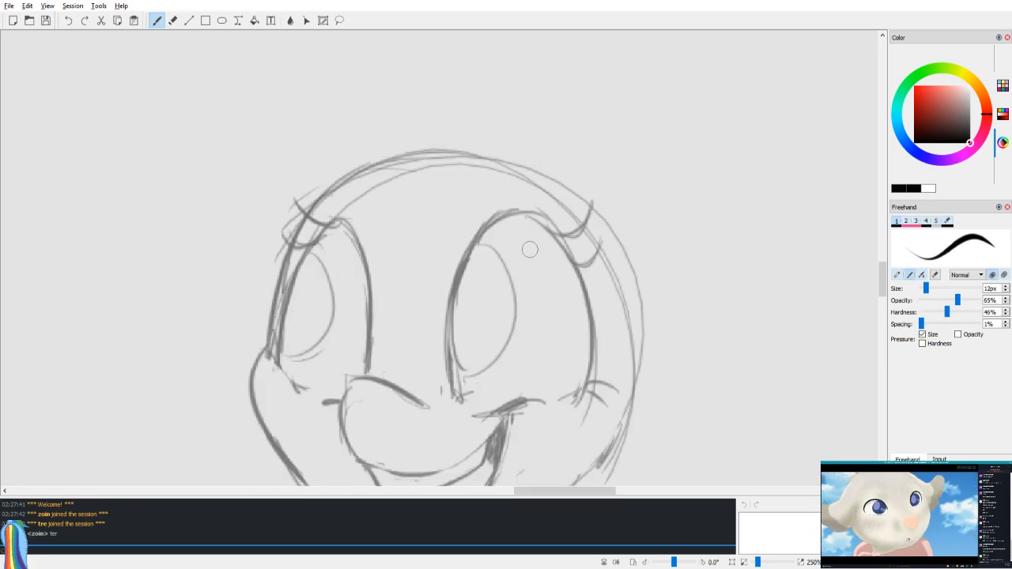
# Step: Erase the stray lines at the near eye's inner lower corner and add a short stroke at its outer lower corner
pyautogui.press('e')
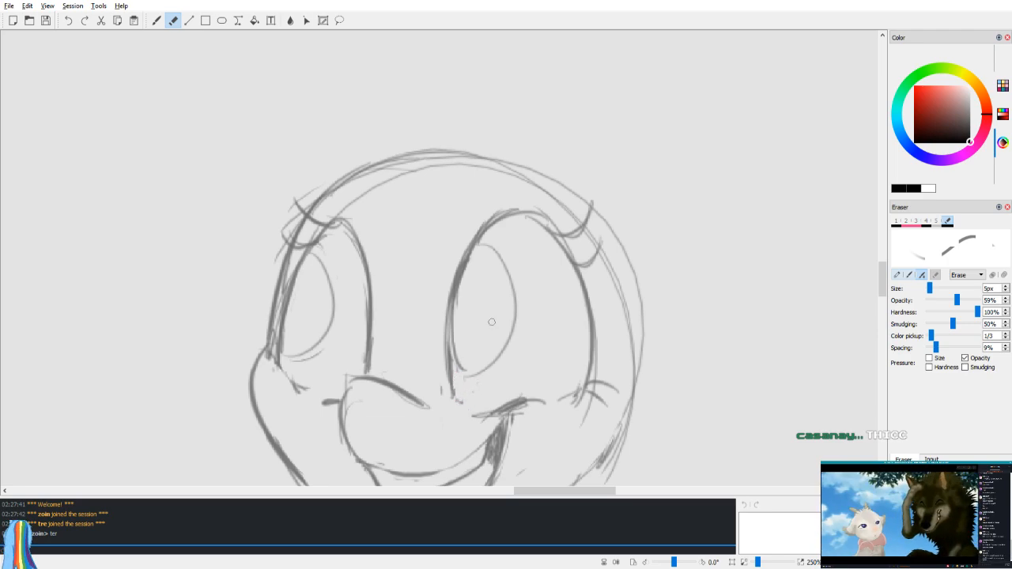
pyautogui.press('b')
pyautogui.press('v')
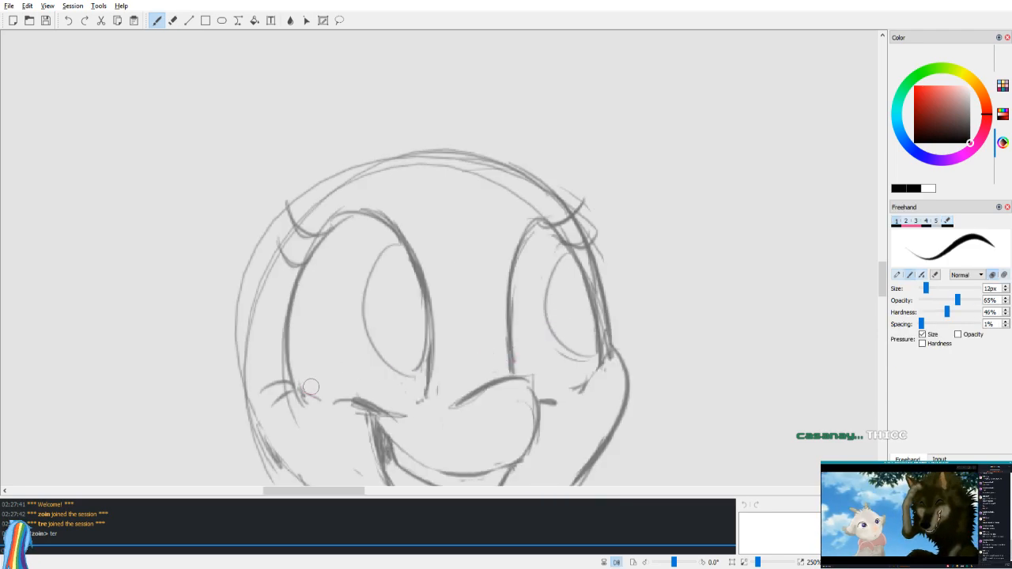
pyautogui.moveTo(305, 394); pyautogui.dragTo(319, 397)
# Step: Erase the jaw line between the far cheek and the chin
pyautogui.scroll(4, 330, 366)
pyautogui.scroll(-10, 331, 367)
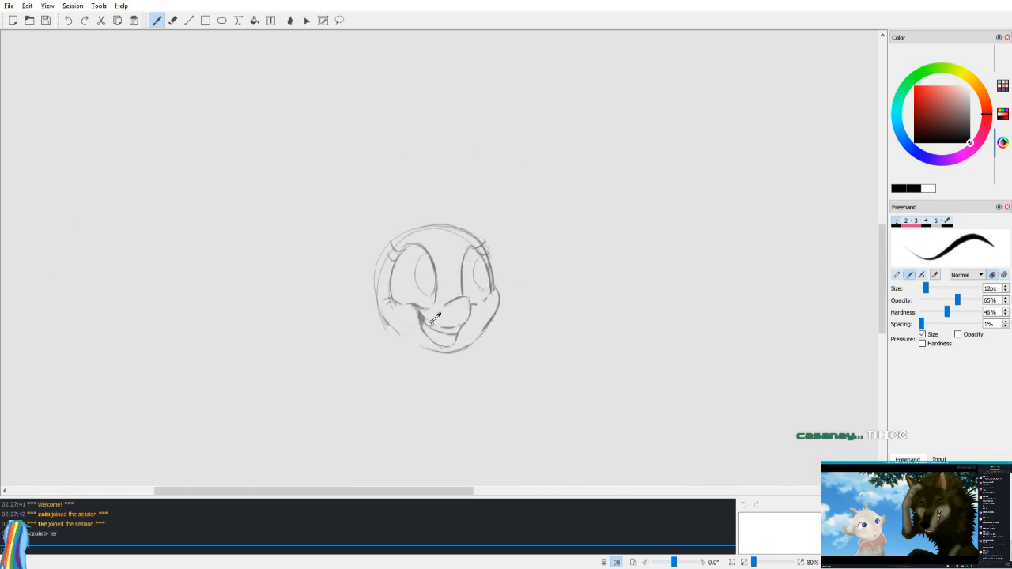
pyautogui.press('v')
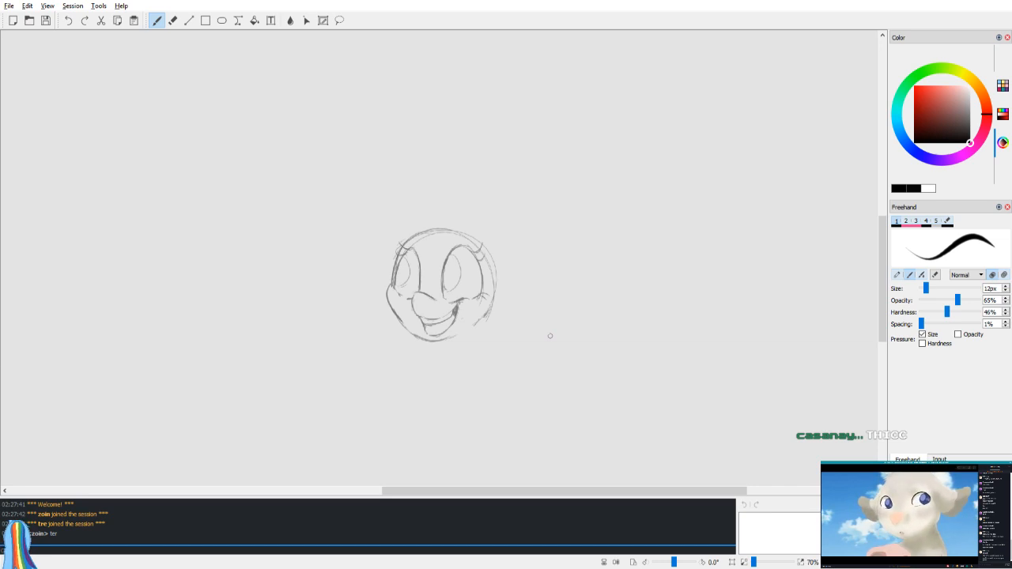
pyautogui.hotkey('ctrl', '0')
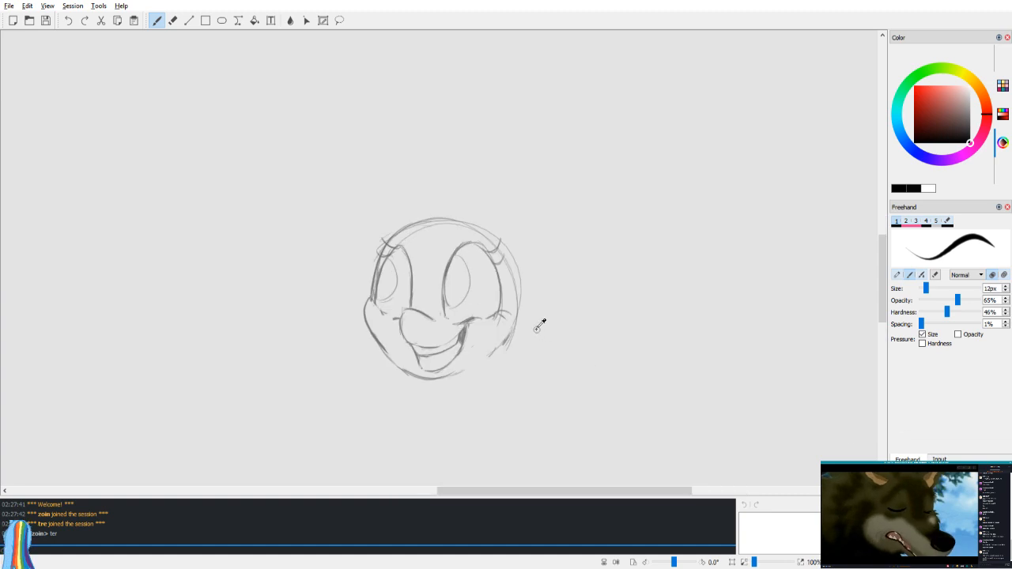
pyautogui.press('e')
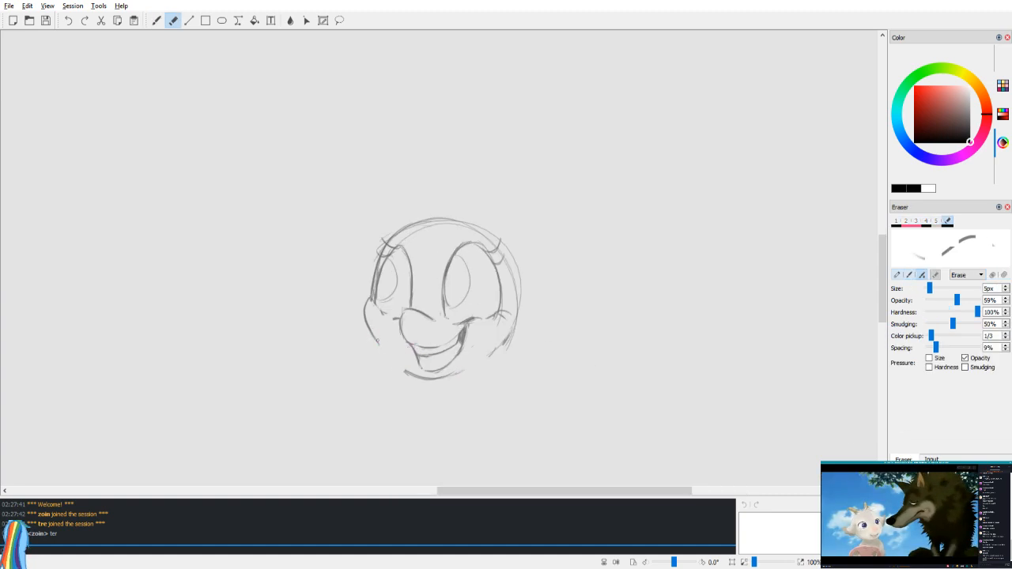
pyautogui.press('m')
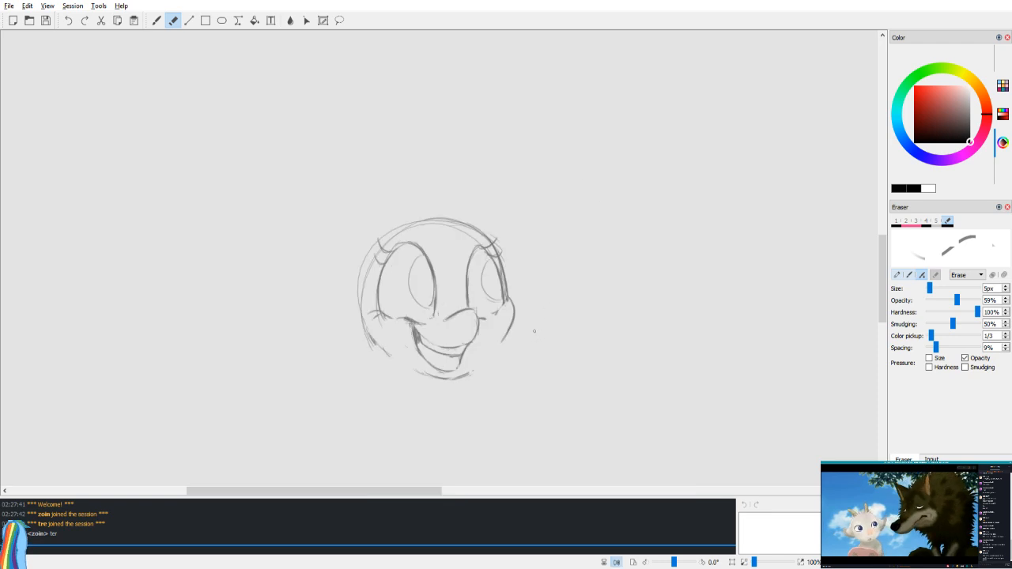
pyautogui.press('b')
pyautogui.moveTo(534, 360); pyautogui.dragTo(559, 297)
pyautogui.moveTo(459, 350)
pyautogui.mouseDown()
pyautogui.moveTo(431, 379)
pyautogui.moveTo(498, 361)
pyautogui.moveTo(456, 430)
pyautogui.moveTo(416, 351)
pyautogui.mouseUp()
pyautogui.hotkey('ctrl', 'z')
pyautogui.hotkey('ctrl', 'z')
pyautogui.press('v')
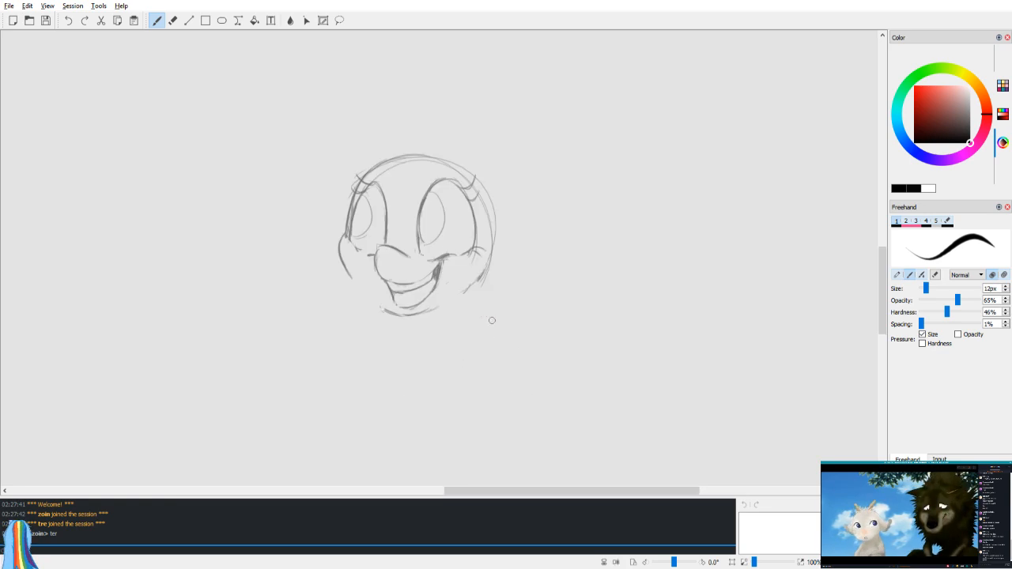
pyautogui.moveTo(414, 318); pyautogui.dragTo(389, 395)
pyautogui.hotkey('ctrl', 'z')
pyautogui.moveTo(405, 316); pyautogui.dragTo(351, 481)
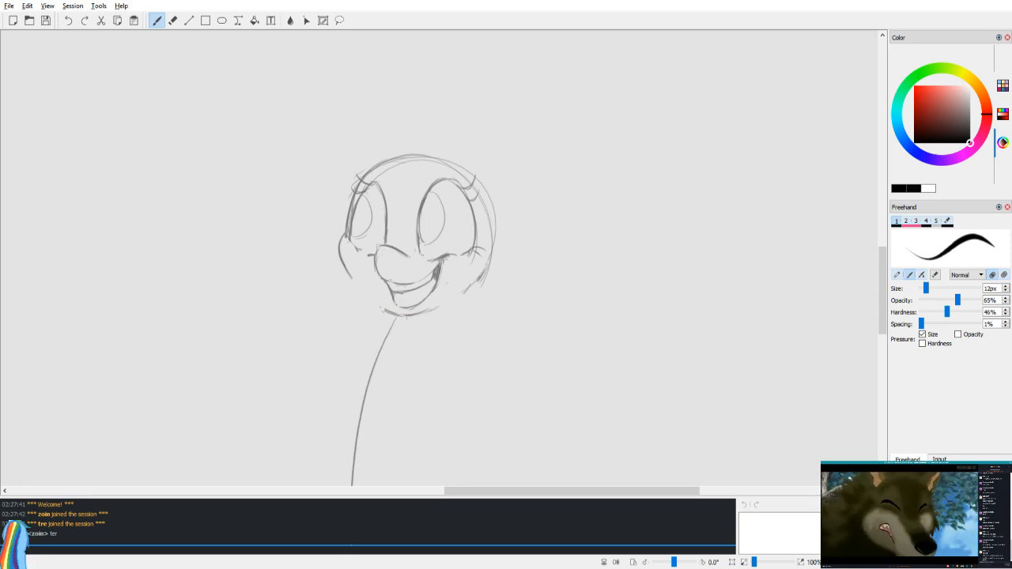
pyautogui.hotkey('ctrl', 'z')
# Step: Sketch a tall pointed ear rising from the near side of the head above the near eye
pyautogui.moveTo(533, 145); pyautogui.dragTo(542, 315)
pyautogui.press('v')
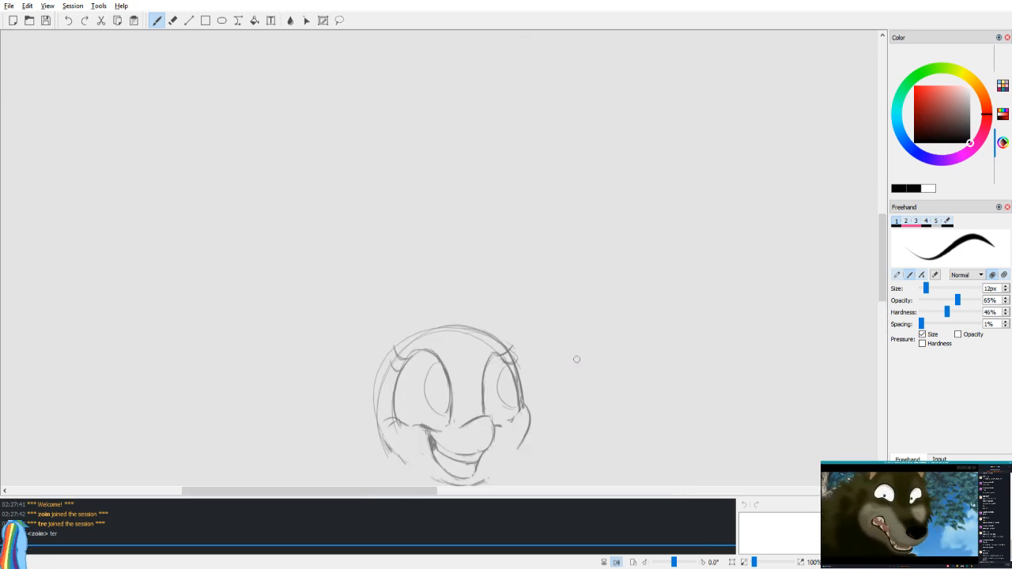
pyautogui.press('v')
pyautogui.press('v')
pyautogui.moveTo(374, 378); pyautogui.dragTo(368, 411)
pyautogui.moveTo(373, 371)
pyautogui.mouseDown()
pyautogui.moveTo(370, 343)
pyautogui.moveTo(412, 276)
pyautogui.moveTo(434, 332)
pyautogui.mouseUp()
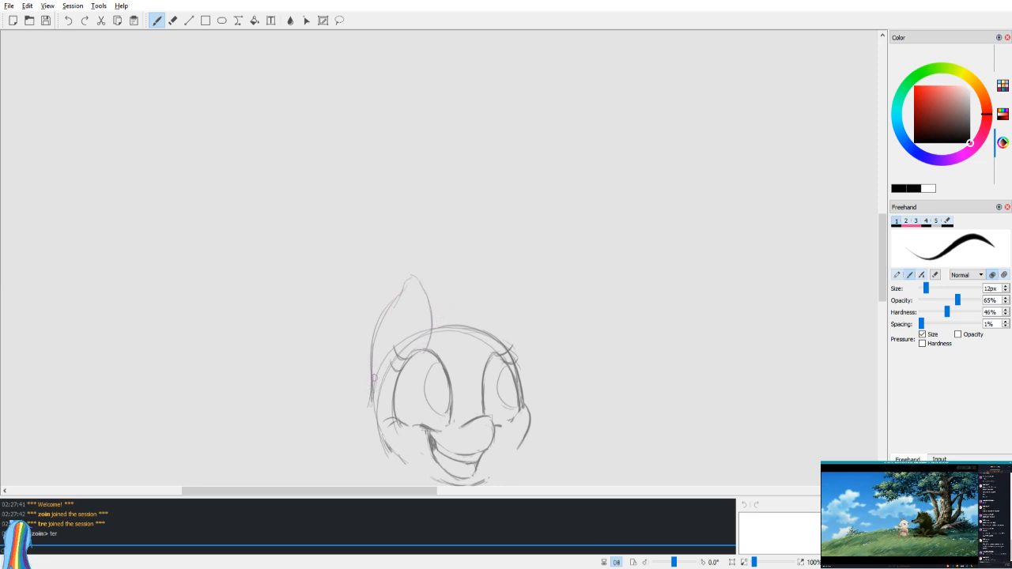
# Step: Redraw the near side of the jaw as a continuous curve from behind the cheek down to the chin
pyautogui.moveTo(407, 463); pyautogui.dragTo(412, 467)
pyautogui.moveTo(400, 432)
pyautogui.mouseDown()
pyautogui.moveTo(374, 424)
pyautogui.moveTo(420, 445)
pyautogui.moveTo(372, 428)
pyautogui.moveTo(401, 447)
pyautogui.mouseUp()
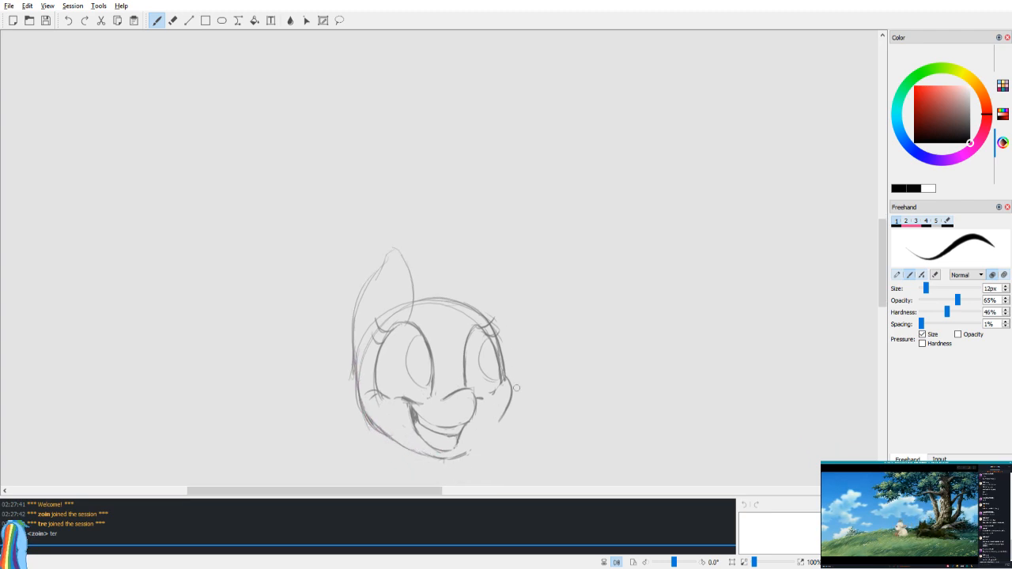
pyautogui.press('m')
pyautogui.press('e')
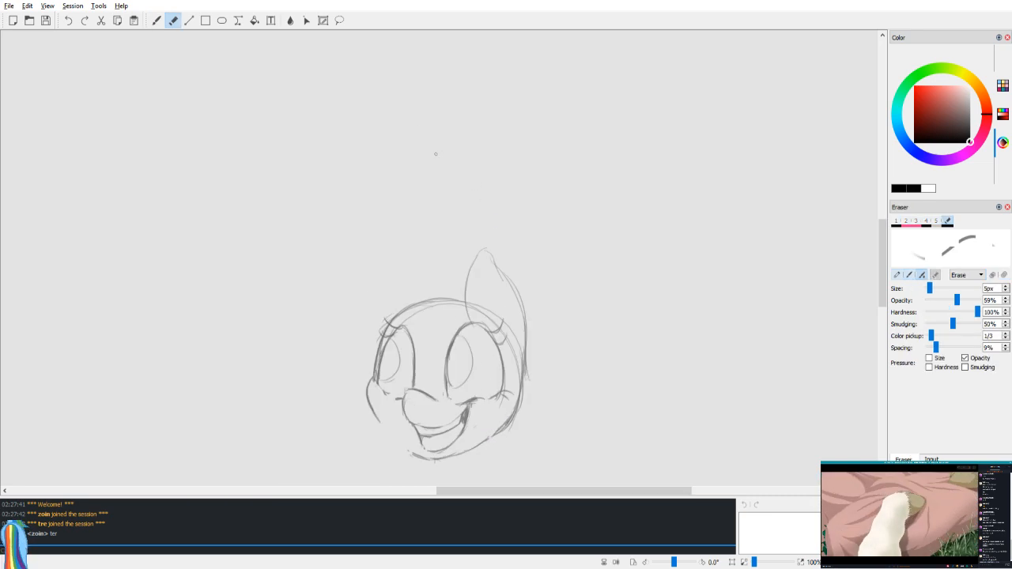
pyautogui.press('m')
pyautogui.moveTo(526, 298); pyautogui.dragTo(646, 176)
pyautogui.scroll(3, 571, 316)
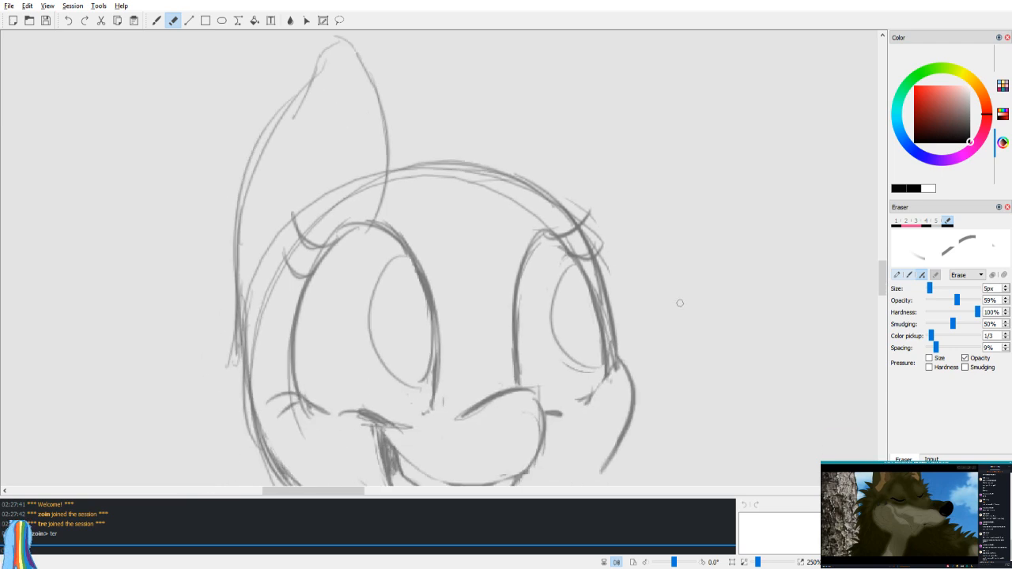
pyautogui.moveTo(603, 208); pyautogui.dragTo(612, 280)
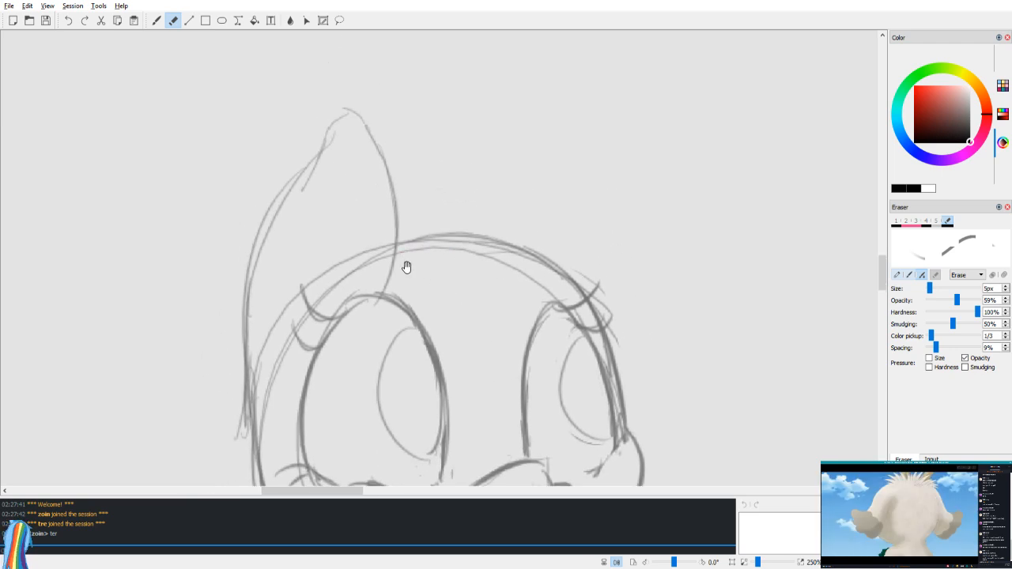
pyautogui.press('b')
pyautogui.moveTo(398, 260)
pyautogui.mouseDown()
pyautogui.moveTo(484, 392)
pyautogui.moveTo(499, 381)
pyautogui.moveTo(491, 329)
pyautogui.moveTo(495, 389)
pyautogui.mouseUp()
pyautogui.hotkey('ctrl', 'z')
pyautogui.hotkey('ctrl', 'z')
pyautogui.hotkey('ctrl', 'z')
pyautogui.moveTo(397, 262)
pyautogui.mouseDown()
pyautogui.moveTo(480, 356)
pyautogui.moveTo(487, 384)
pyautogui.moveTo(542, 315)
pyautogui.mouseUp()
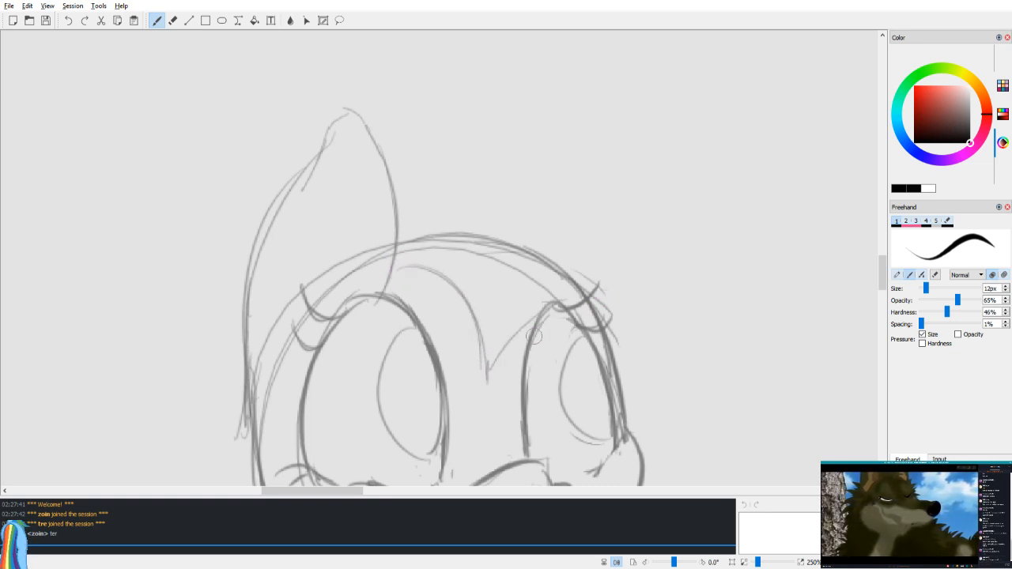
pyautogui.hotkey('ctrl', 'z')
pyautogui.hotkey('ctrl', 'z')
pyautogui.hotkey('ctrl', 'z')
# Step: Redraw the bangs sweeping past the far eye and sketch a rounded mane lock hanging behind the near cheek
pyautogui.moveTo(393, 273)
pyautogui.mouseDown()
pyautogui.moveTo(486, 346)
pyautogui.moveTo(496, 366)
pyautogui.moveTo(654, 293)
pyautogui.moveTo(714, 378)
pyautogui.mouseUp()
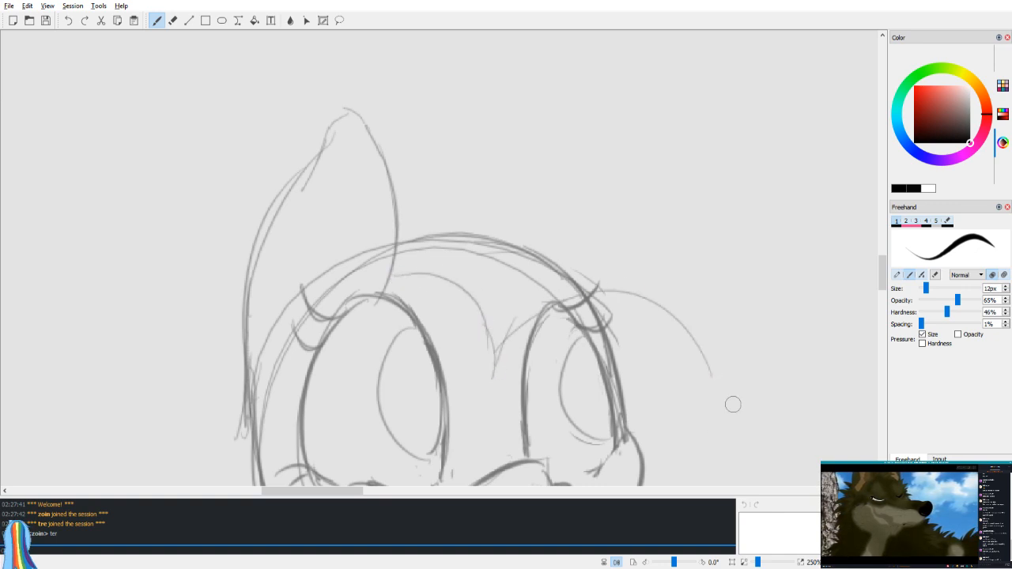
pyautogui.hotkey('ctrl', '0')
pyautogui.moveTo(358, 336)
pyautogui.mouseDown()
pyautogui.moveTo(321, 348)
pyautogui.moveTo(370, 425)
pyautogui.moveTo(355, 443)
pyautogui.moveTo(353, 347)
pyautogui.moveTo(367, 449)
pyautogui.moveTo(346, 421)
pyautogui.moveTo(348, 458)
pyautogui.mouseUp()
pyautogui.hotkey('ctrl', 'z')
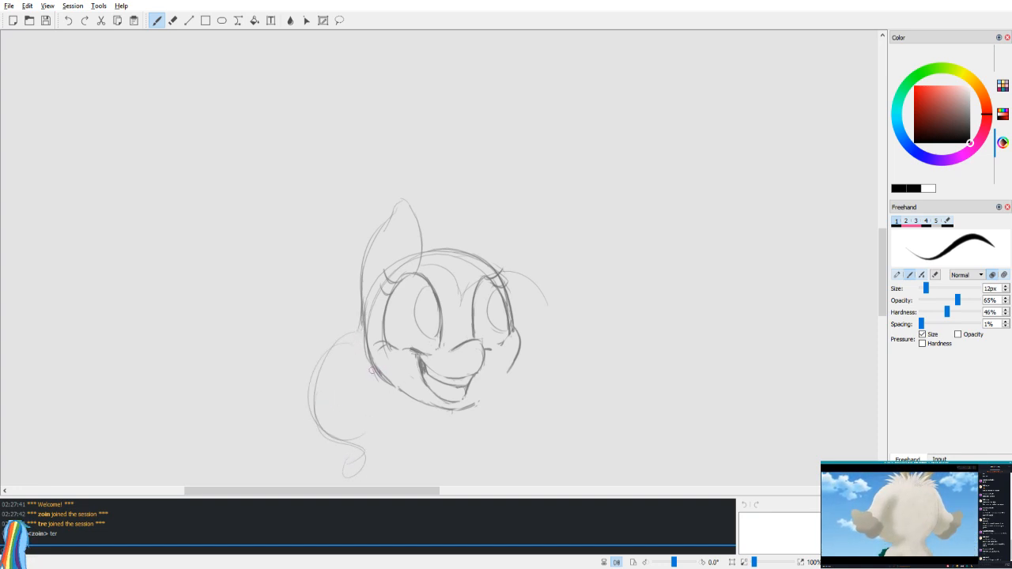
# Step: Sketch the inner side of the near mane lock, curving from under the jaw down to its pointed tip
pyautogui.moveTo(368, 367); pyautogui.dragTo(380, 433)
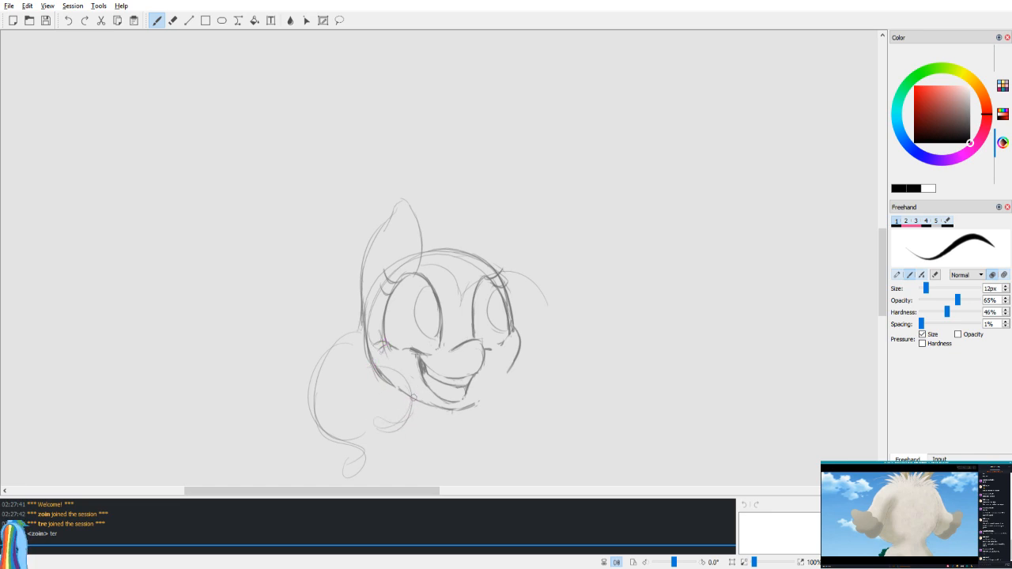
pyautogui.hotkey('ctrl', 'z')
pyautogui.moveTo(401, 391); pyautogui.dragTo(391, 467)
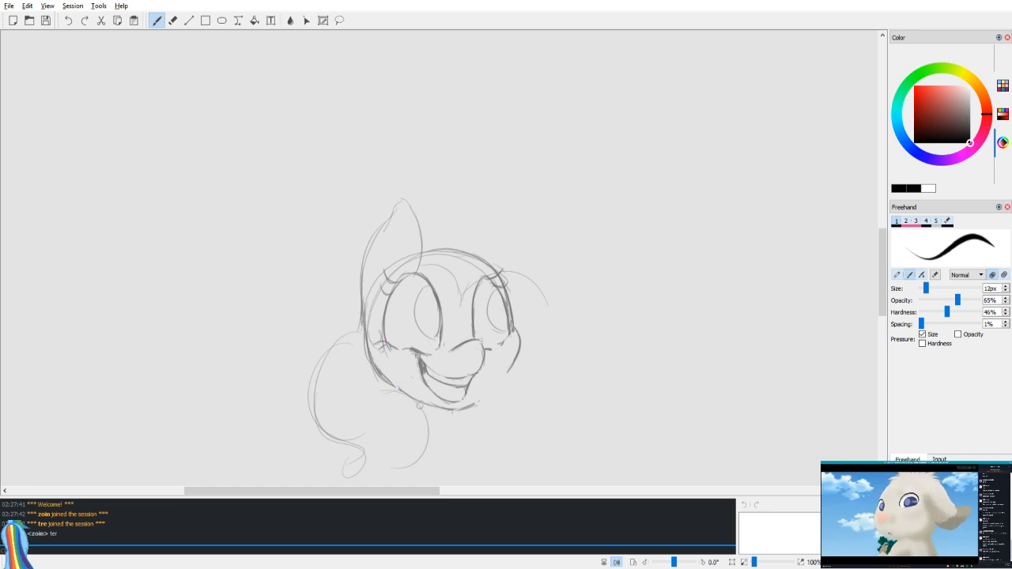
pyautogui.scroll(-1, 408, 394)
pyautogui.moveTo(413, 432); pyautogui.dragTo(376, 450)
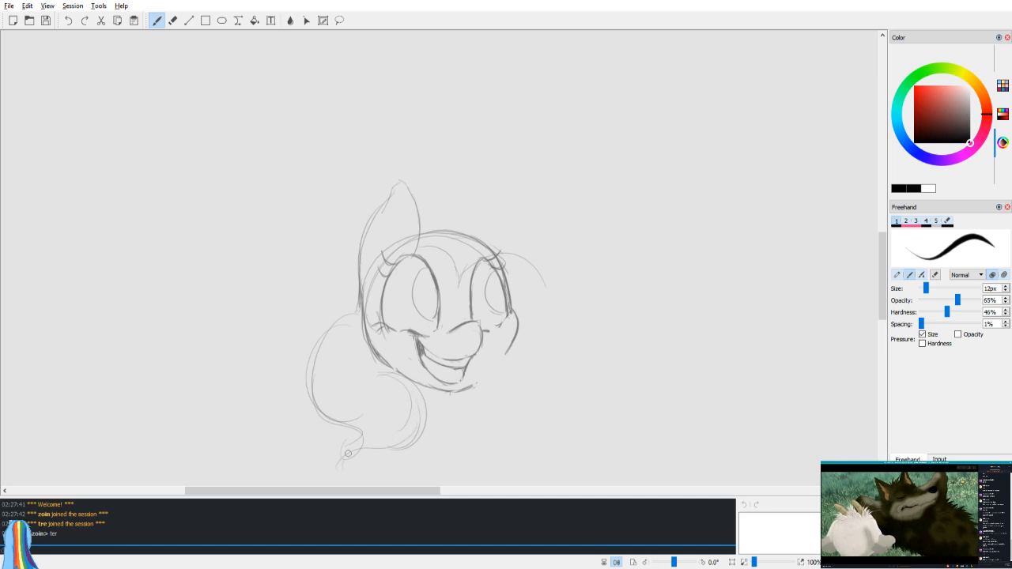
pyautogui.moveTo(422, 405); pyautogui.dragTo(406, 416)
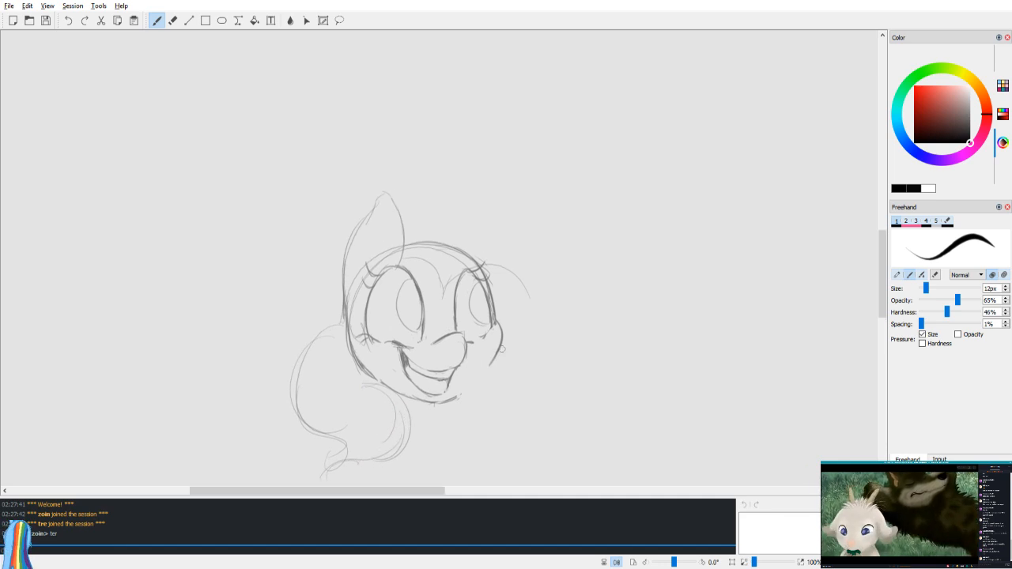
# Step: Sketch a rounded mane curl behind the far cheek, with a curved strand running down from the bangs
pyautogui.moveTo(514, 349); pyautogui.dragTo(486, 411)
pyautogui.hotkey('ctrl', 'z')
pyautogui.moveTo(504, 319)
pyautogui.mouseDown()
pyautogui.moveTo(495, 393)
pyautogui.moveTo(531, 378)
pyautogui.moveTo(495, 383)
pyautogui.mouseUp()
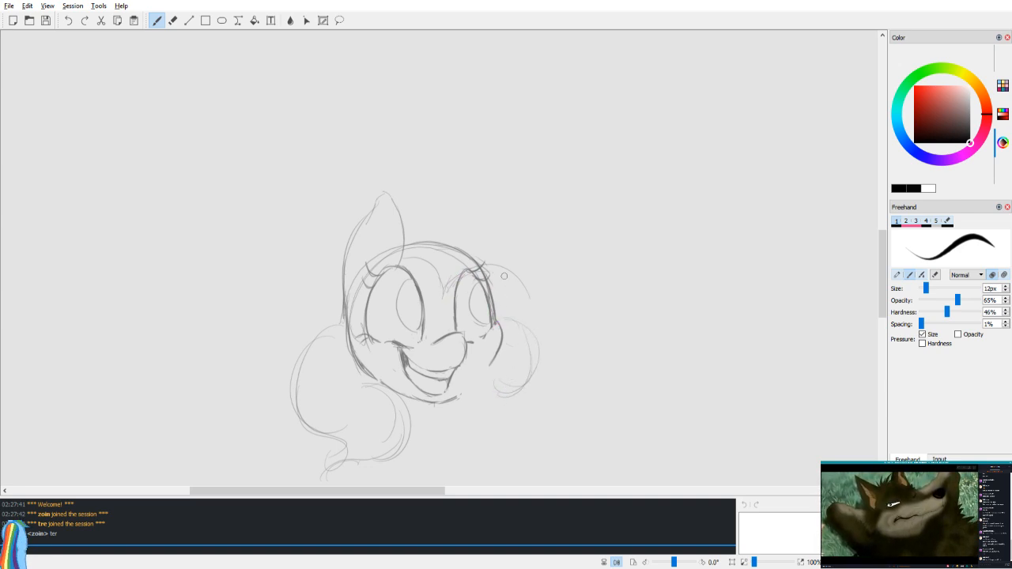
pyautogui.moveTo(488, 274); pyautogui.dragTo(520, 355)
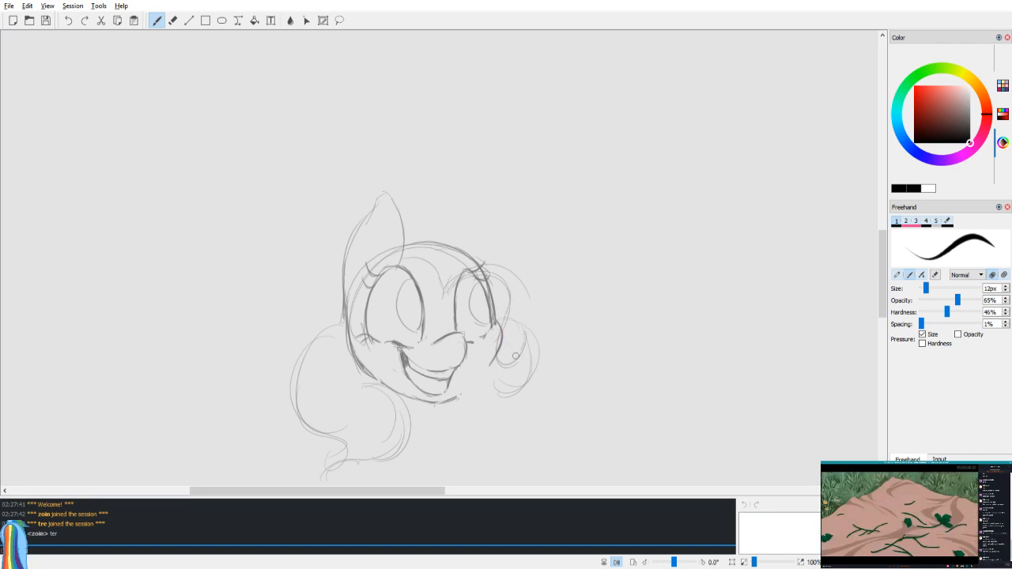
# Step: Sketch tall looping bangs rising above the far eye, checking them in the mirrored view
pyautogui.press('v')
pyautogui.moveTo(459, 342); pyautogui.dragTo(474, 418)
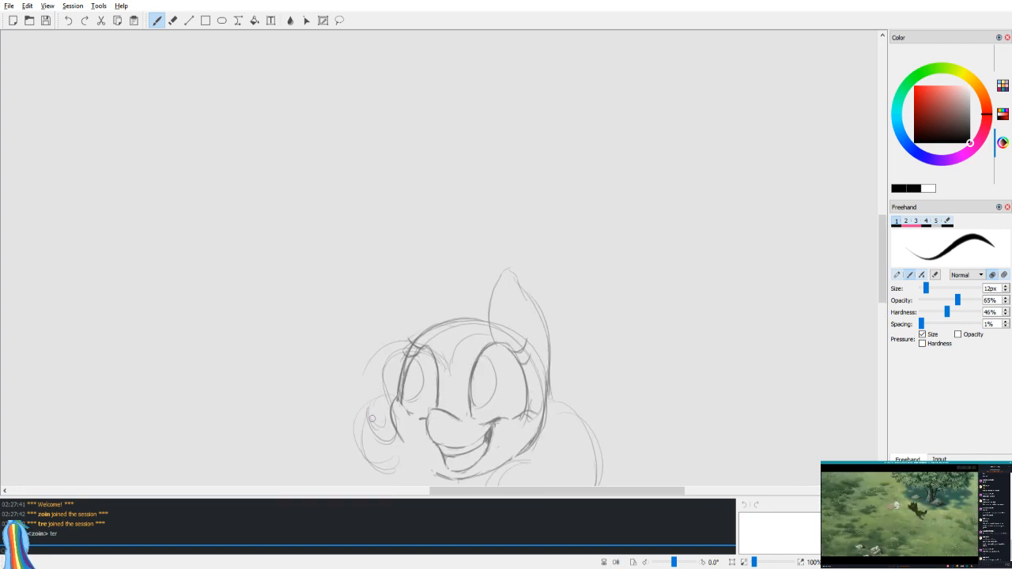
pyautogui.moveTo(371, 349); pyautogui.dragTo(372, 333)
pyautogui.moveTo(382, 385)
pyautogui.mouseDown()
pyautogui.moveTo(450, 348)
pyautogui.moveTo(506, 352)
pyautogui.mouseUp()
pyautogui.press('v')
pyautogui.moveTo(448, 318); pyautogui.dragTo(457, 352)
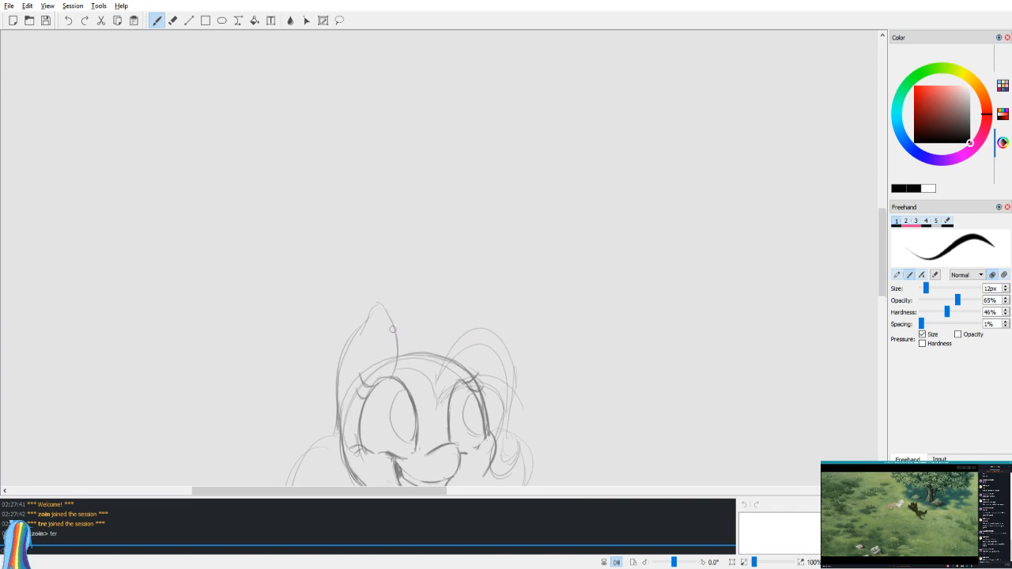
# Step: Sketch a rounded mane lock behind the near ear, redoing the stroke until its curve fits
pyautogui.press('v')
pyautogui.hotkey('ctrl', 'z')
pyautogui.moveTo(543, 352)
pyautogui.mouseDown()
pyautogui.moveTo(561, 423)
pyautogui.moveTo(546, 434)
pyautogui.mouseUp()
pyautogui.press('v')
pyautogui.moveTo(350, 325); pyautogui.dragTo(352, 327)
pyautogui.hotkey('ctrl', 'z')
pyautogui.moveTo(340, 371)
pyautogui.mouseDown()
pyautogui.moveTo(314, 419)
pyautogui.moveTo(328, 438)
pyautogui.mouseUp()
pyautogui.hotkey('ctrl', 'z')
pyautogui.moveTo(340, 357); pyautogui.dragTo(325, 441)
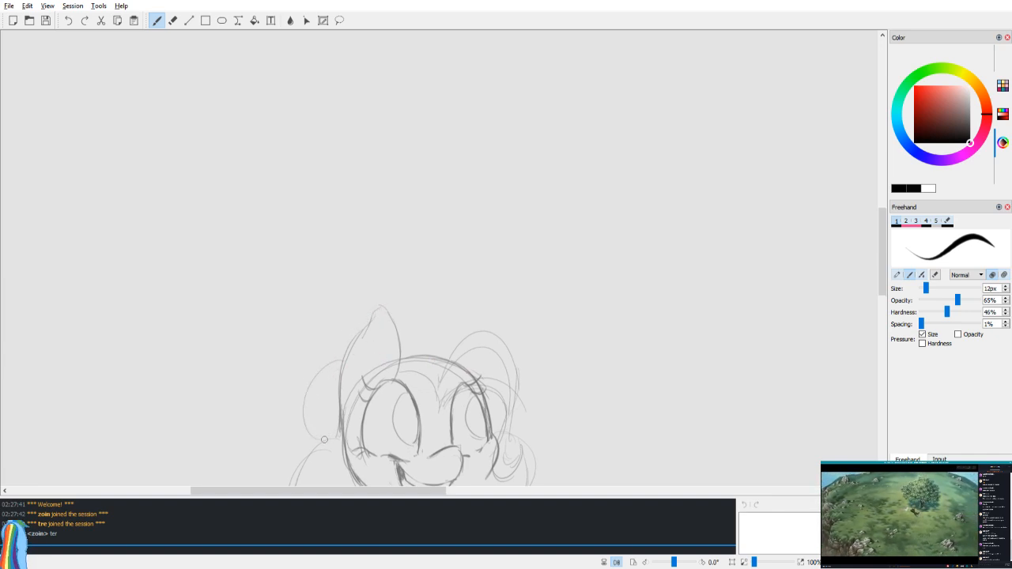
# Step: Try a large rounded mane tuft over the top of the head, and undo it with the lock behind the ear
pyautogui.moveTo(402, 309); pyautogui.dragTo(462, 336)
pyautogui.hotkey('ctrl', 'z')
pyautogui.press('v')
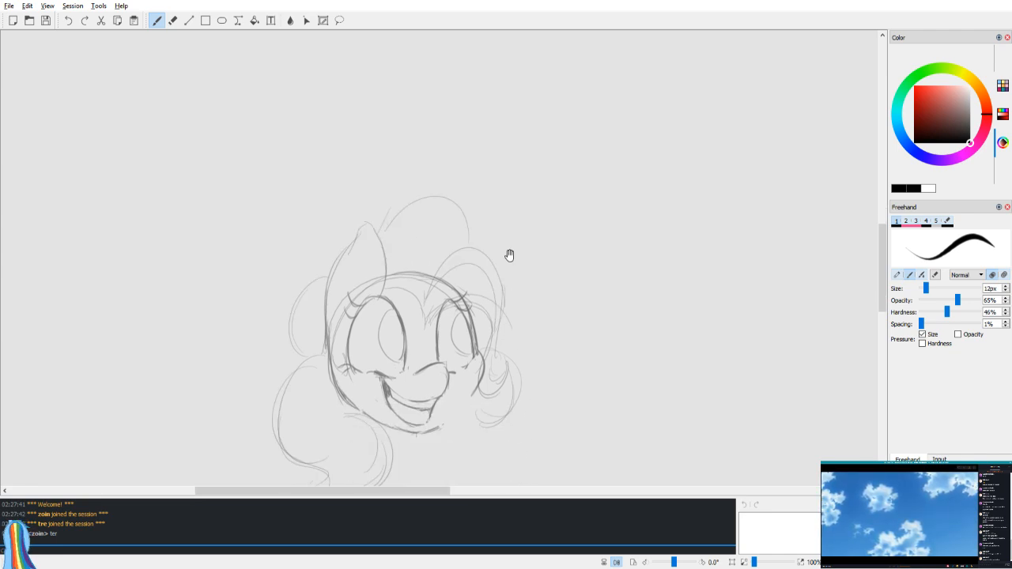
pyautogui.moveTo(493, 248); pyautogui.dragTo(493, 263)
pyautogui.moveTo(448, 299)
pyautogui.mouseDown()
pyautogui.moveTo(564, 255)
pyautogui.moveTo(48, 562)
pyautogui.mouseUp()
pyautogui.hotkey('ctrl', 'z')
pyautogui.hotkey('ctrl', 'z')
pyautogui.hotkey('ctrl', 'z')
pyautogui.hotkey('ctrl', 'z')
pyautogui.hotkey('ctrl', 'z')
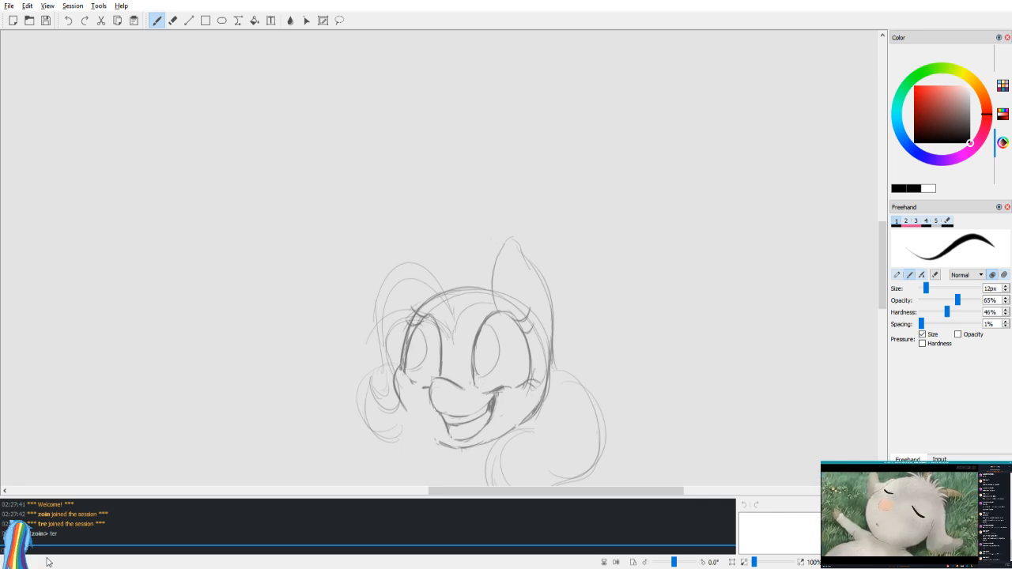
# Step: Try further curved mane strands on the far side of the face, falling from the bangs
pyautogui.press('v')
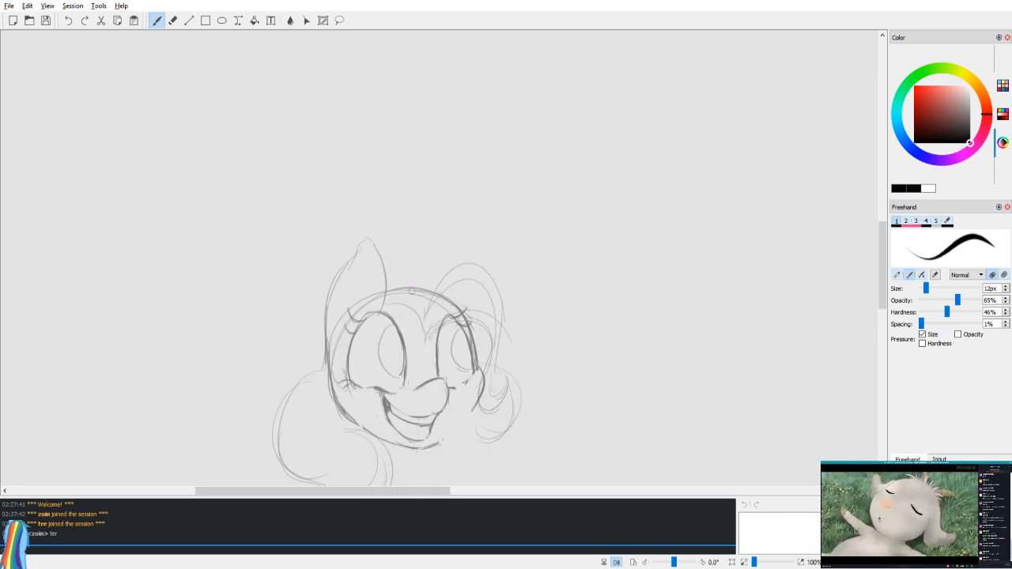
pyautogui.moveTo(465, 313); pyautogui.dragTo(496, 355)
pyautogui.moveTo(465, 312); pyautogui.dragTo(456, 435)
pyautogui.moveTo(493, 357); pyautogui.dragTo(487, 483)
pyautogui.hotkey('ctrl', 'z')
pyautogui.hotkey('ctrl', 'z')
pyautogui.moveTo(469, 318)
pyautogui.mouseDown()
pyautogui.moveTo(494, 376)
pyautogui.moveTo(480, 467)
pyautogui.mouseUp()
pyautogui.hotkey('ctrl', 'z')
# Step: Undo the looping bangs above the far eye and the inner strands beside the far cheek
pyautogui.hotkey('ctrl', 'z')
pyautogui.hotkey('ctrl', 'z')
pyautogui.hotkey('ctrl', 'z')
pyautogui.hotkey('ctrl', 'z')
pyautogui.hotkey('ctrl', 'z')
pyautogui.hotkey('ctrl', 'z')
pyautogui.hotkey('ctrl', 'z')
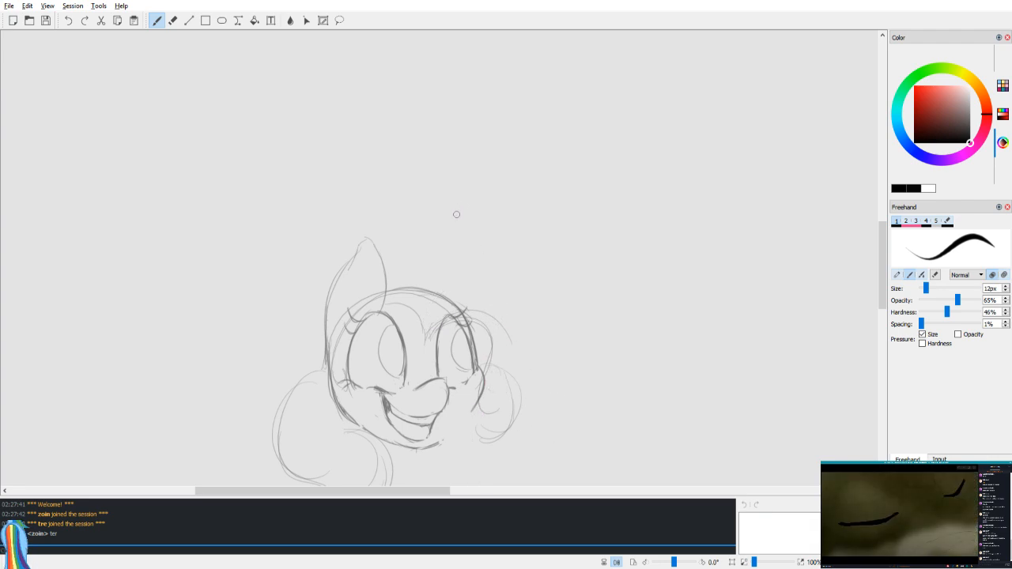
pyautogui.hotkey('ctrl', 'z')
pyautogui.hotkey('ctrl', '+')
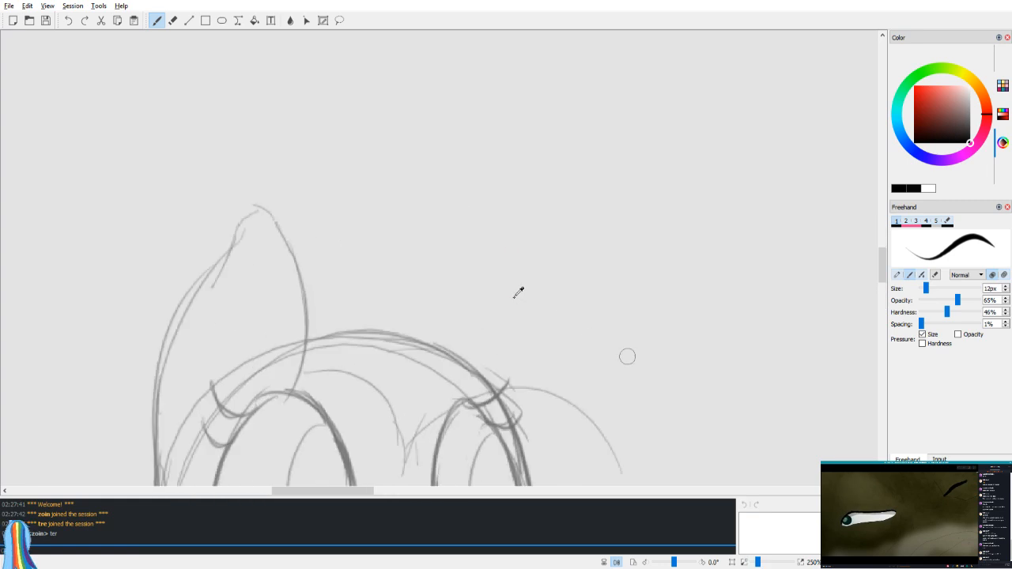
pyautogui.hotkey('ctrl', '-')
pyautogui.hotkey('ctrl', '-')
pyautogui.press('v')
pyautogui.press('v')
pyautogui.moveTo(506, 349); pyautogui.dragTo(541, 318)
pyautogui.hotkey('ctrl', '+')
pyautogui.hotkey('ctrl', '+')
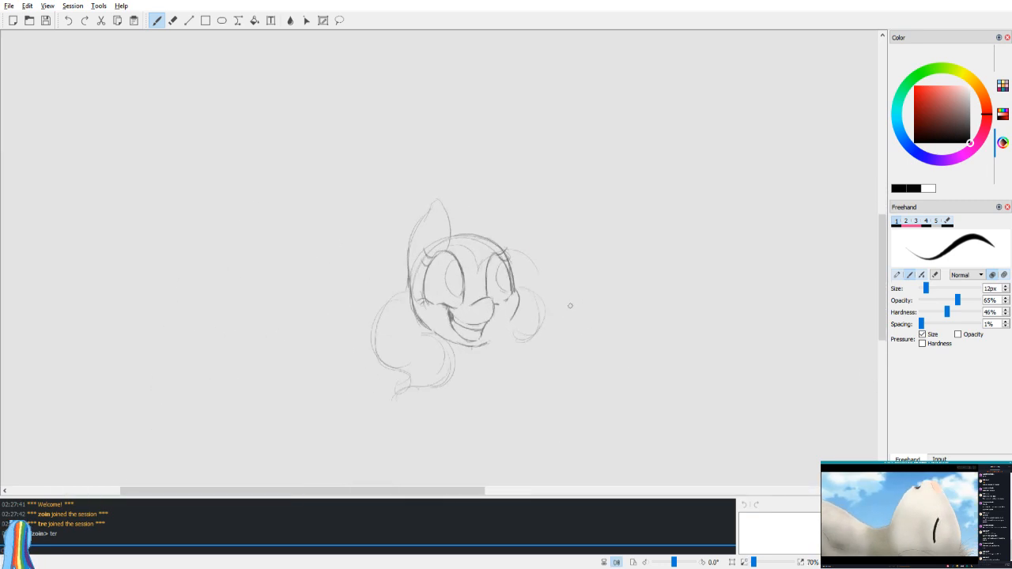
# Step: Select the near mane lock with a freehand selection and move it up closer to the cheek
pyautogui.press('v')
pyautogui.click(339, 19)
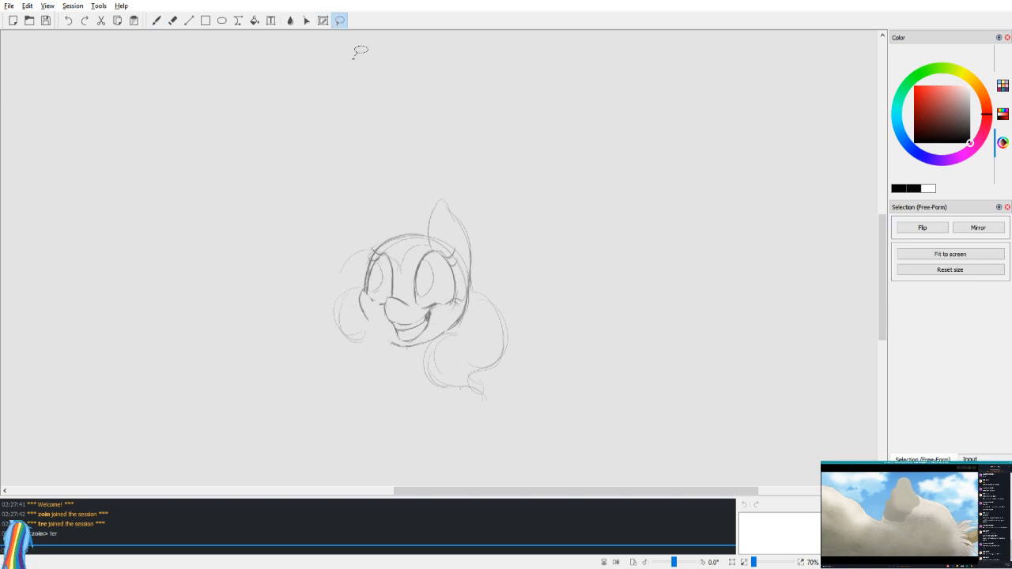
pyautogui.moveTo(490, 291); pyautogui.dragTo(418, 386)
pyautogui.moveTo(439, 335)
pyautogui.mouseDown()
pyautogui.moveTo(476, 290)
pyautogui.moveTo(533, 355)
pyautogui.mouseUp()
pyautogui.moveTo(519, 318)
pyautogui.mouseDown()
pyautogui.moveTo(521, 288)
pyautogui.moveTo(509, 275)
pyautogui.mouseUp()
pyautogui.press('v')
pyautogui.click(535, 388)
# Step: Try a round curl at the tip of the near mane lock, and undo it
pyautogui.press('b')
pyautogui.press('v')
pyautogui.press('v')
pyautogui.press('v')
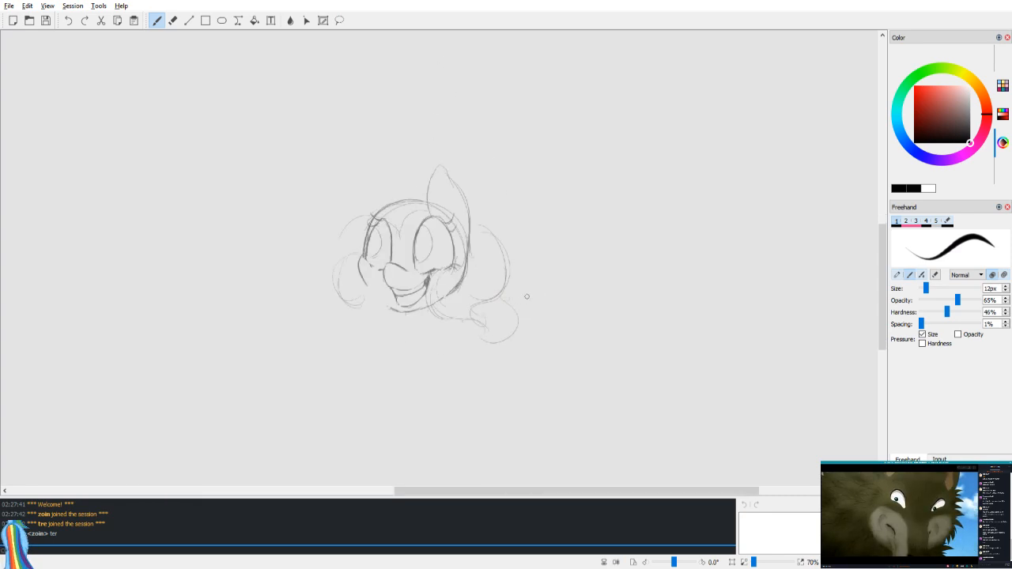
pyautogui.press('v')
pyautogui.hotkey('ctrl', 'z')
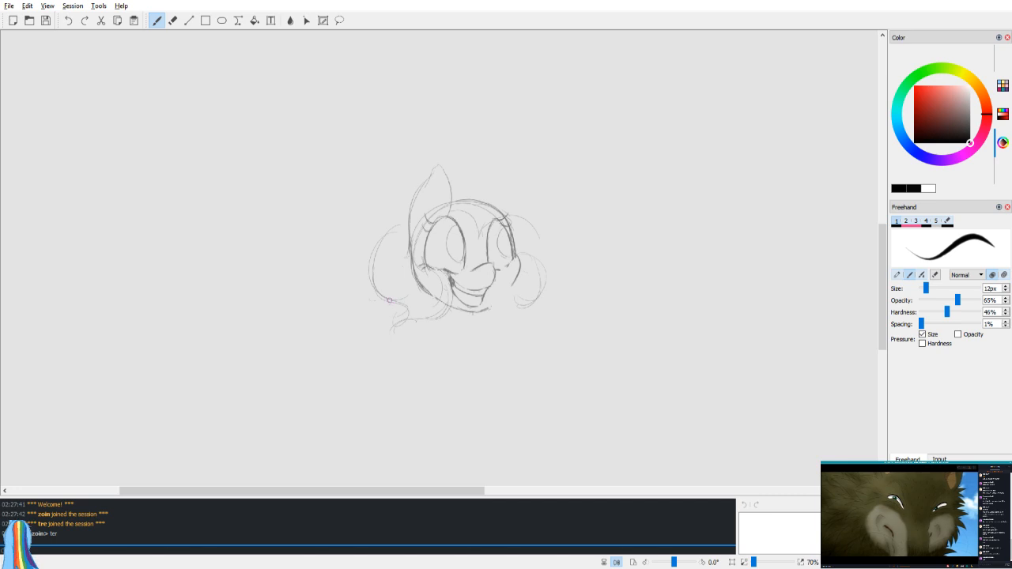
pyautogui.moveTo(397, 305); pyautogui.dragTo(411, 350)
pyautogui.hotkey('ctrl', 'z')
pyautogui.press('v')
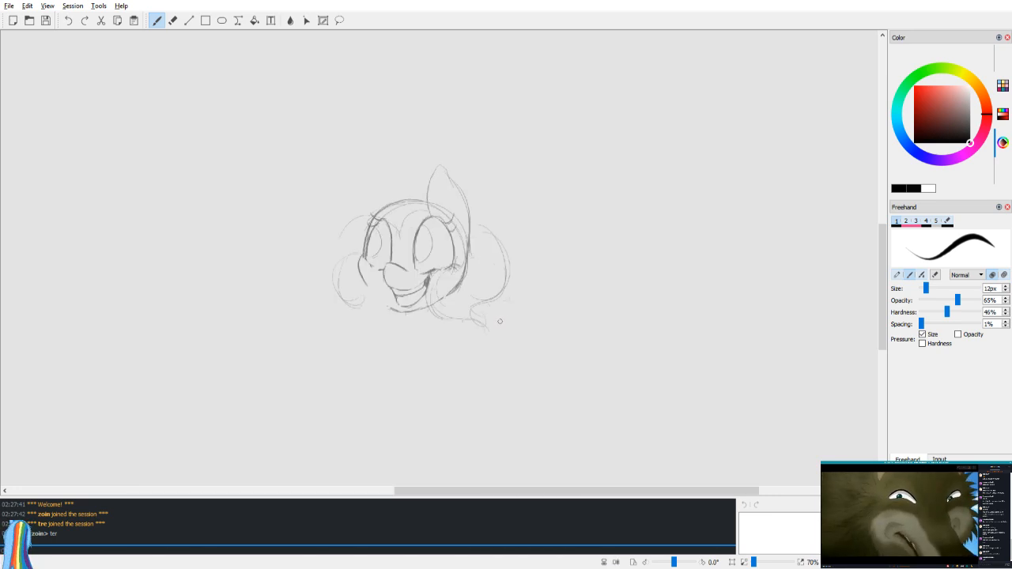
# Step: Erase the near jaw line where the mane lock overlaps it
pyautogui.press('e')
pyautogui.moveTo(466, 276); pyautogui.dragTo(446, 295)
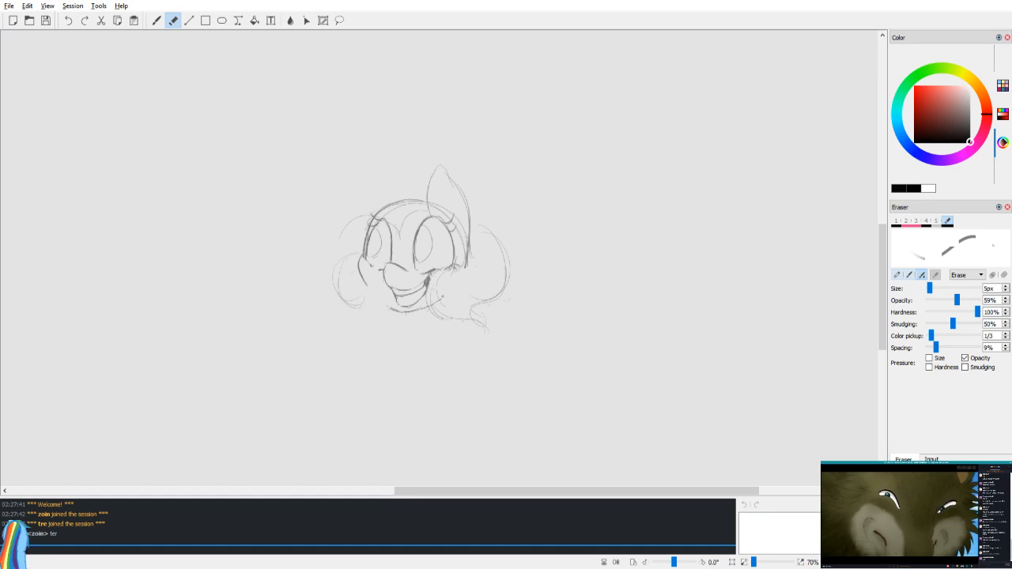
pyautogui.press('v')
pyautogui.press('b')
# Step: Erase the bangs' outer curve past the far eye and part of their point on the forehead
pyautogui.press('v')
pyautogui.press('v')
pyautogui.moveTo(508, 283)
pyautogui.mouseDown()
pyautogui.moveTo(519, 357)
pyautogui.moveTo(505, 323)
pyautogui.moveTo(505, 365)
pyautogui.mouseUp()
pyautogui.moveTo(511, 312)
pyautogui.mouseDown()
pyautogui.moveTo(519, 370)
pyautogui.moveTo(502, 364)
pyautogui.mouseUp()
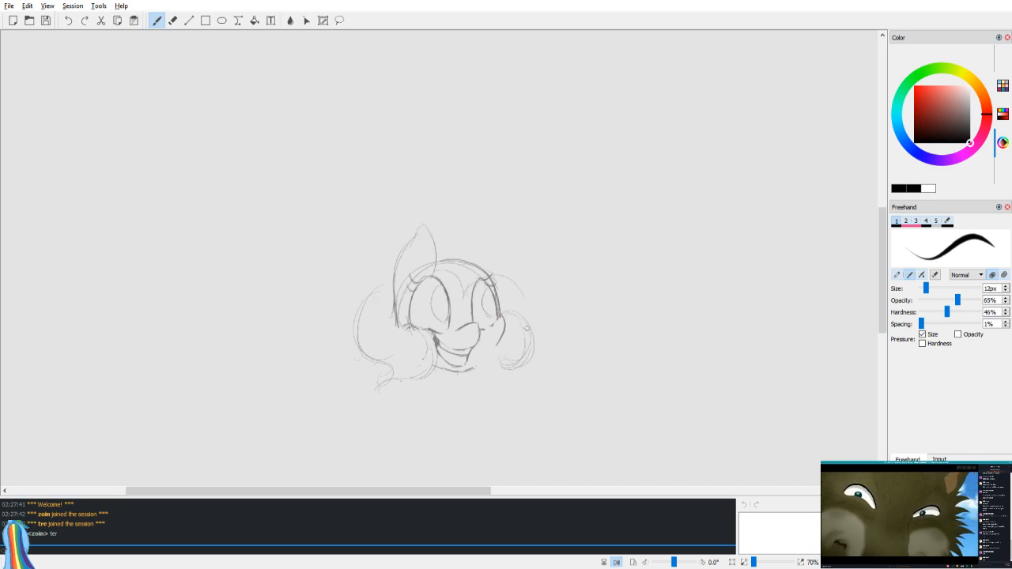
pyautogui.moveTo(529, 328); pyautogui.dragTo(536, 380)
pyautogui.press('e')
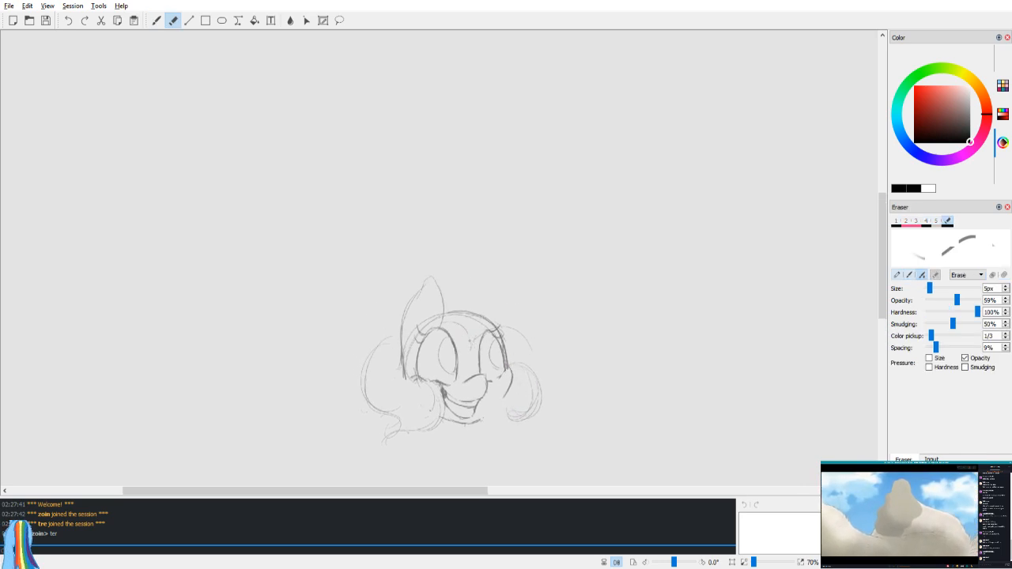
pyautogui.press('b')
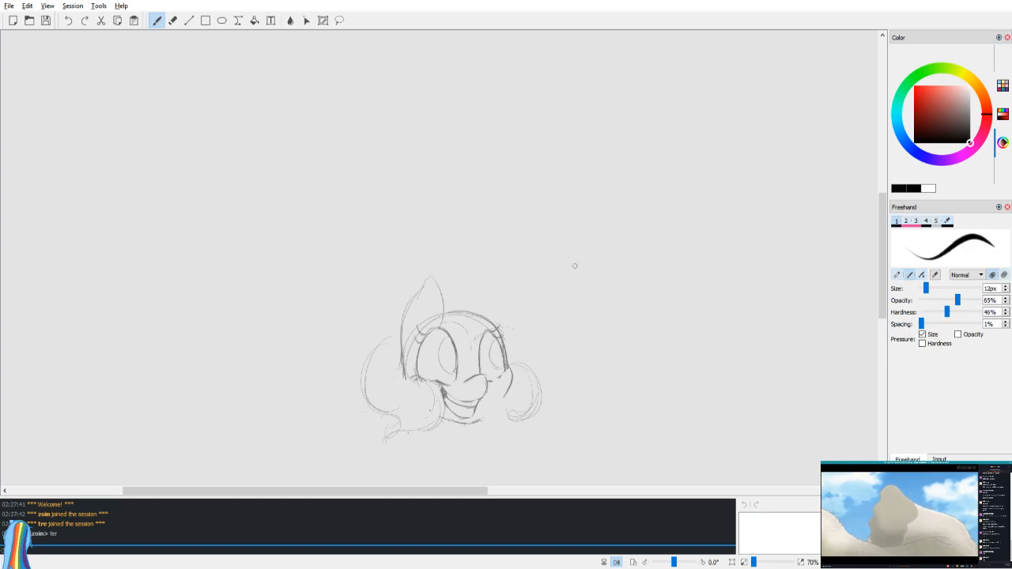
pyautogui.press('h')
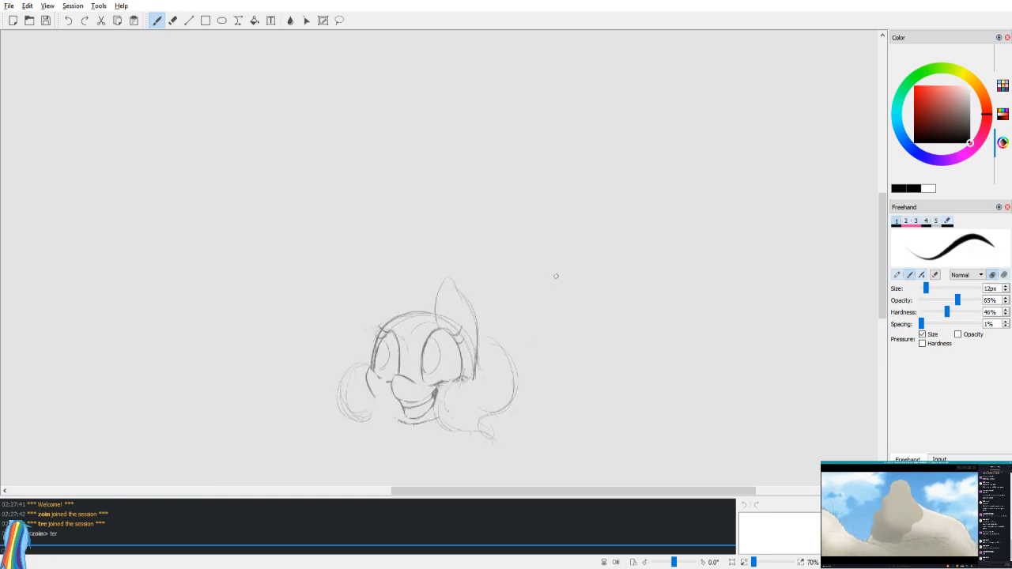
pyautogui.moveTo(554, 276); pyautogui.dragTo(589, 312)
pyautogui.hotkey('ctrl', '+')
pyautogui.hotkey('ctrl', '+')
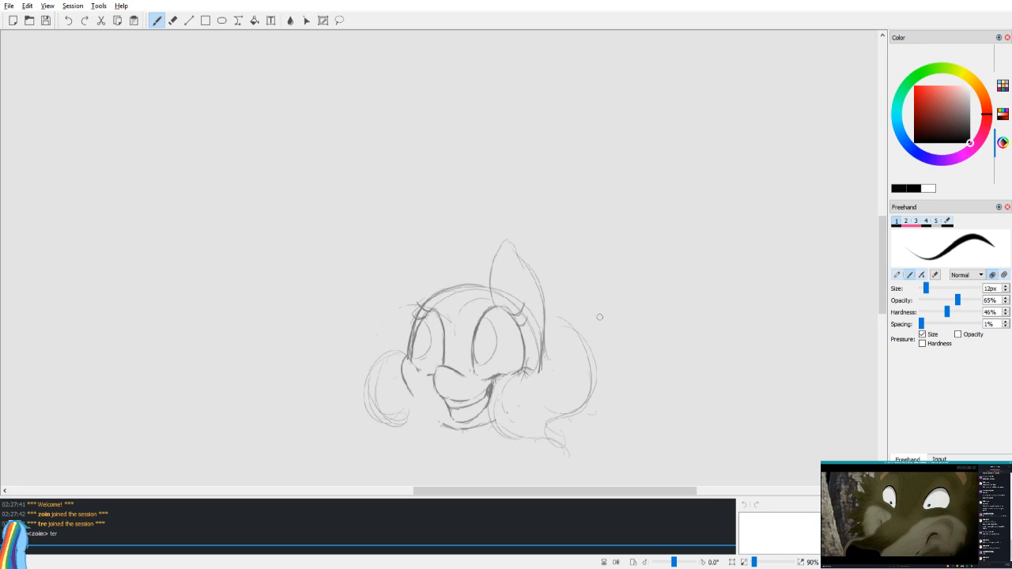
pyautogui.hotkey('ctrl', '+')
pyautogui.hotkey('ctrl', '+')
pyautogui.press('v')
pyautogui.moveTo(527, 256); pyautogui.dragTo(537, 247)
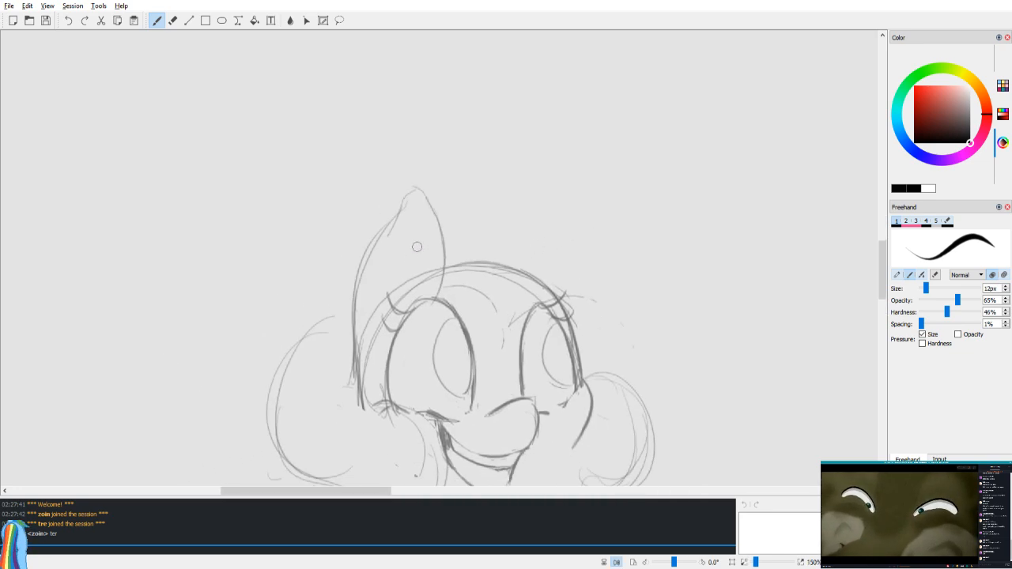
# Step: Try to move the near ear higher with a freehand selection, and undo the move
pyautogui.click(340, 20)
pyautogui.moveTo(462, 235)
pyautogui.mouseDown()
pyautogui.moveTo(404, 168)
pyautogui.moveTo(347, 260)
pyautogui.moveTo(337, 370)
pyautogui.moveTo(359, 386)
pyautogui.moveTo(377, 345)
pyautogui.moveTo(381, 289)
pyautogui.moveTo(408, 282)
pyautogui.moveTo(427, 297)
pyautogui.moveTo(447, 296)
pyautogui.moveTo(467, 210)
pyautogui.mouseUp()
pyautogui.press('v')
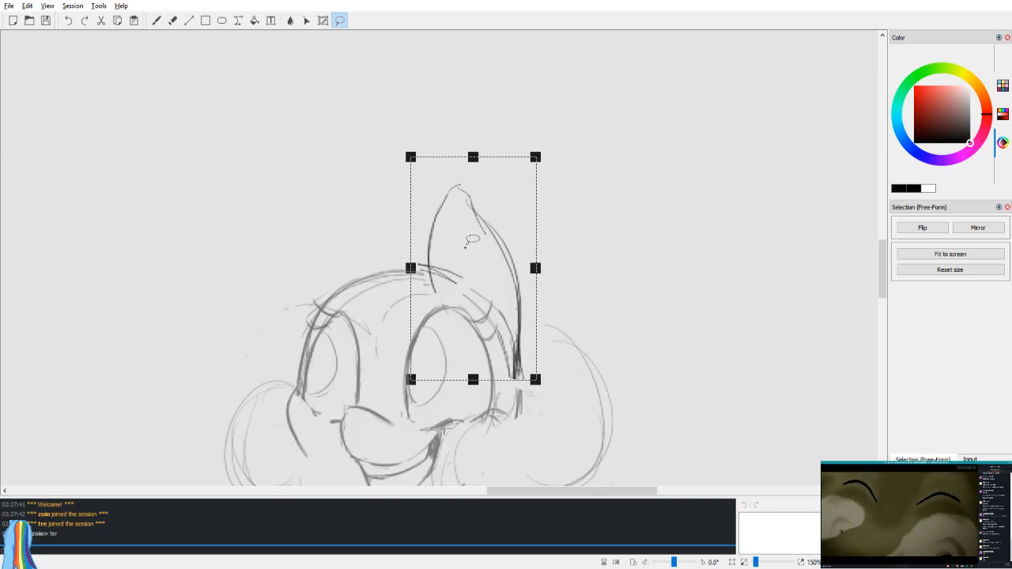
pyautogui.moveTo(463, 246); pyautogui.dragTo(466, 228)
pyautogui.click(644, 206)
pyautogui.press('v')
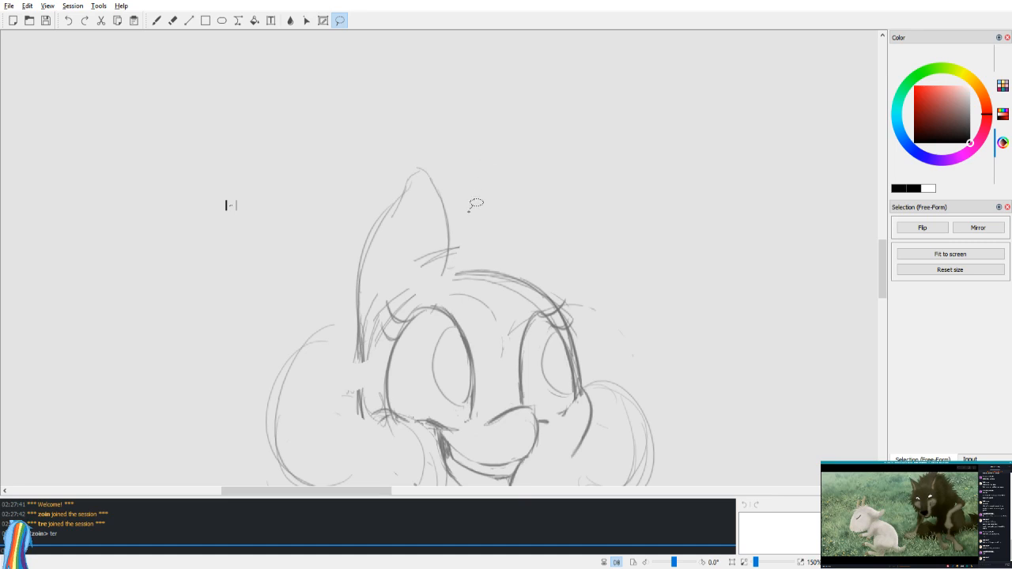
pyautogui.hotkey('ctrl', 'z')
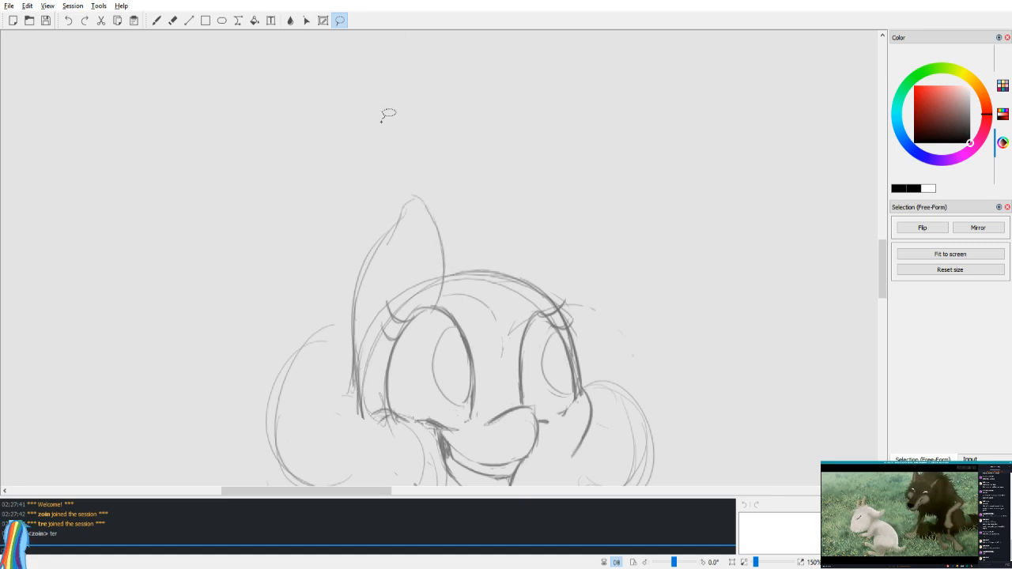
# Step: Select the near ear again with a freehand selection, move it slightly higher on the head, and return to the brush
pyautogui.moveTo(454, 301)
pyautogui.mouseDown()
pyautogui.moveTo(465, 230)
pyautogui.moveTo(380, 179)
pyautogui.moveTo(346, 265)
pyautogui.moveTo(344, 404)
pyautogui.moveTo(378, 349)
pyautogui.moveTo(387, 280)
pyautogui.moveTo(425, 285)
pyautogui.moveTo(453, 299)
pyautogui.mouseUp()
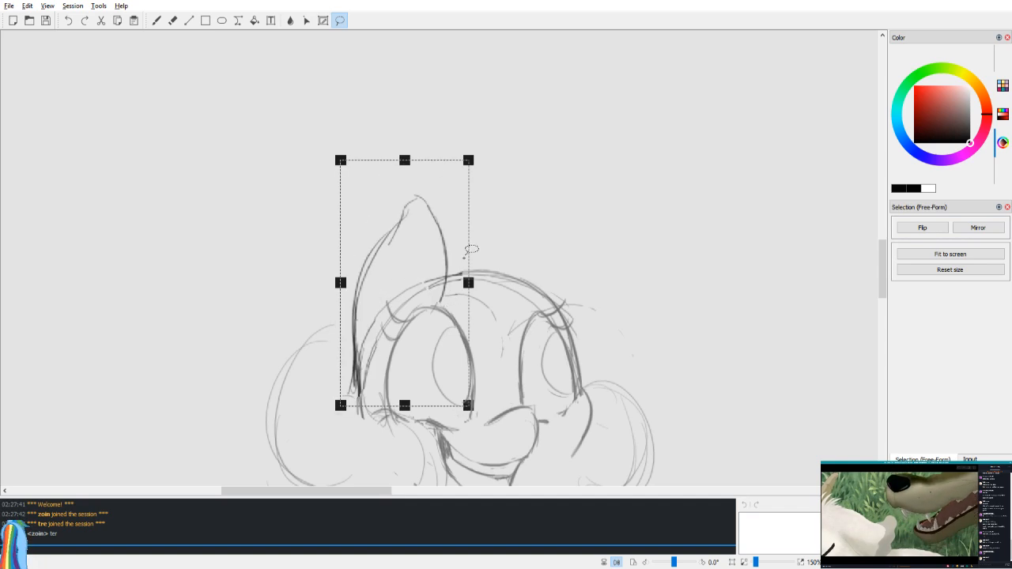
pyautogui.moveTo(464, 253); pyautogui.dragTo(457, 262)
pyautogui.press('v')
pyautogui.press('v')
pyautogui.scroll(3, 543, 239)
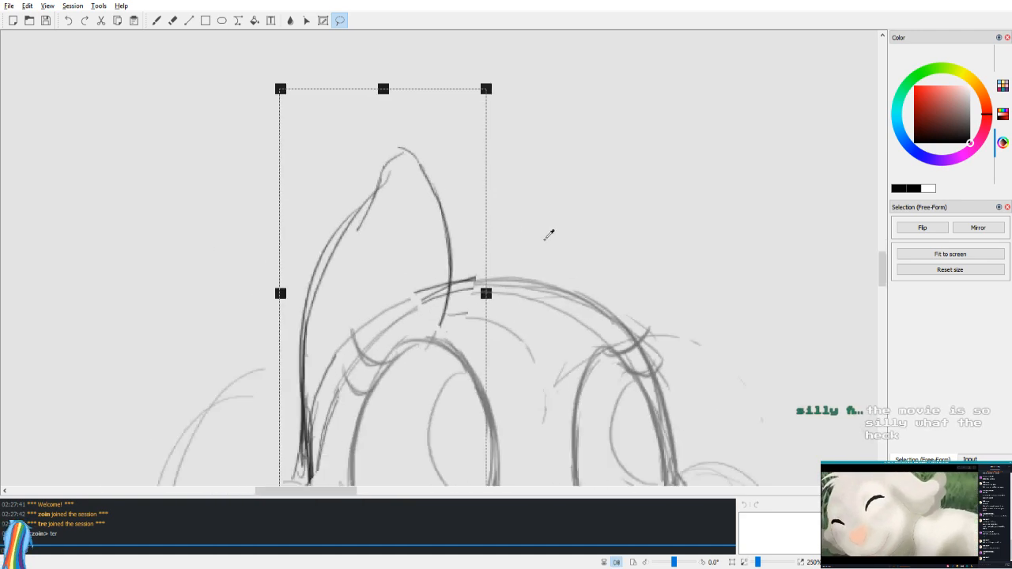
pyautogui.scroll(-6, 549, 237)
pyautogui.press('v')
pyautogui.moveTo(471, 267); pyautogui.dragTo(472, 262)
pyautogui.click(546, 295)
pyautogui.press('v')
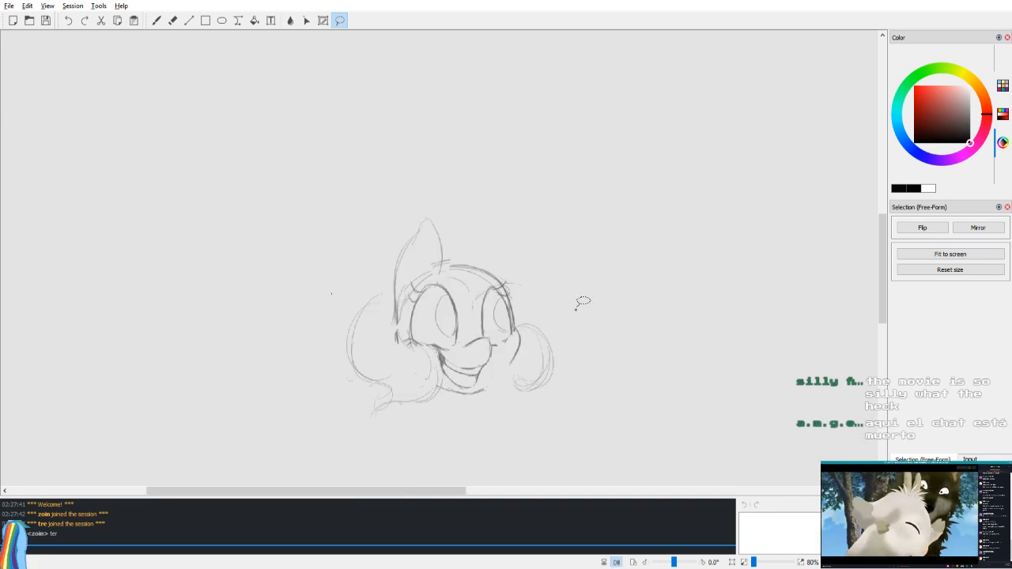
pyautogui.press('b')
pyautogui.press('v')
pyautogui.press('v')
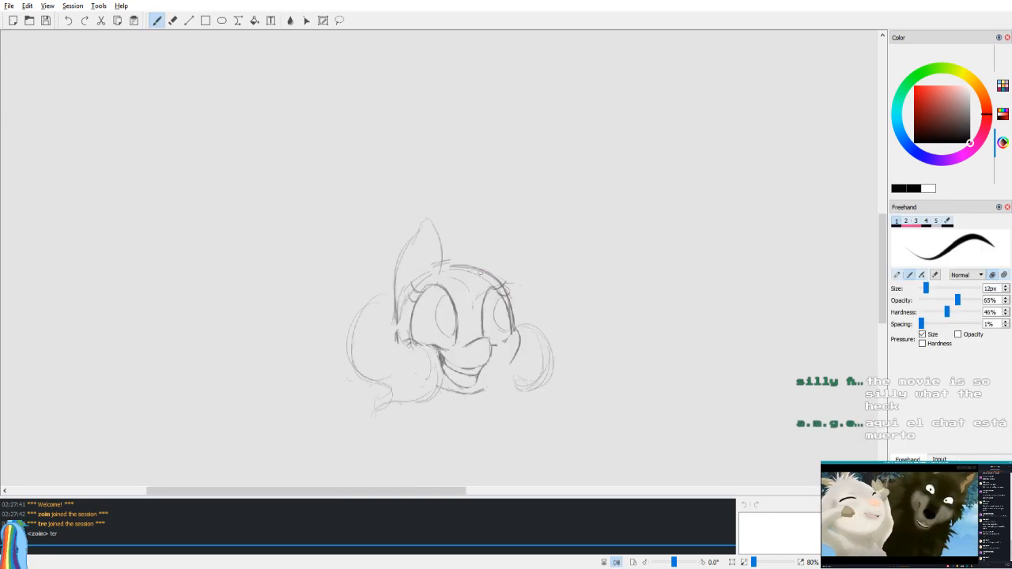
# Step: Erase the stray marks between the near ear's base and the top of the head, and return to the brush
pyautogui.press('e')
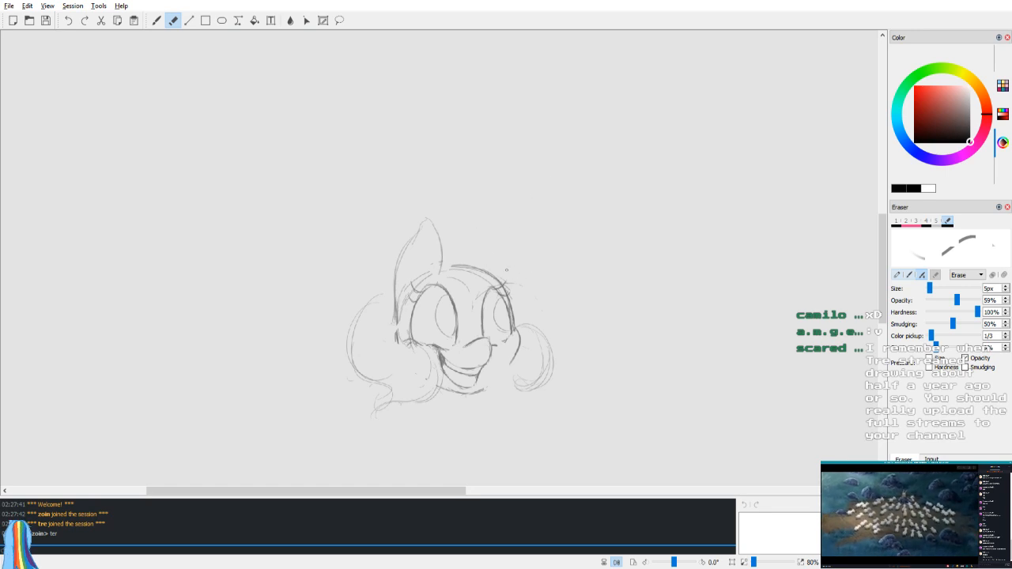
pyautogui.scroll(1, 507, 280)
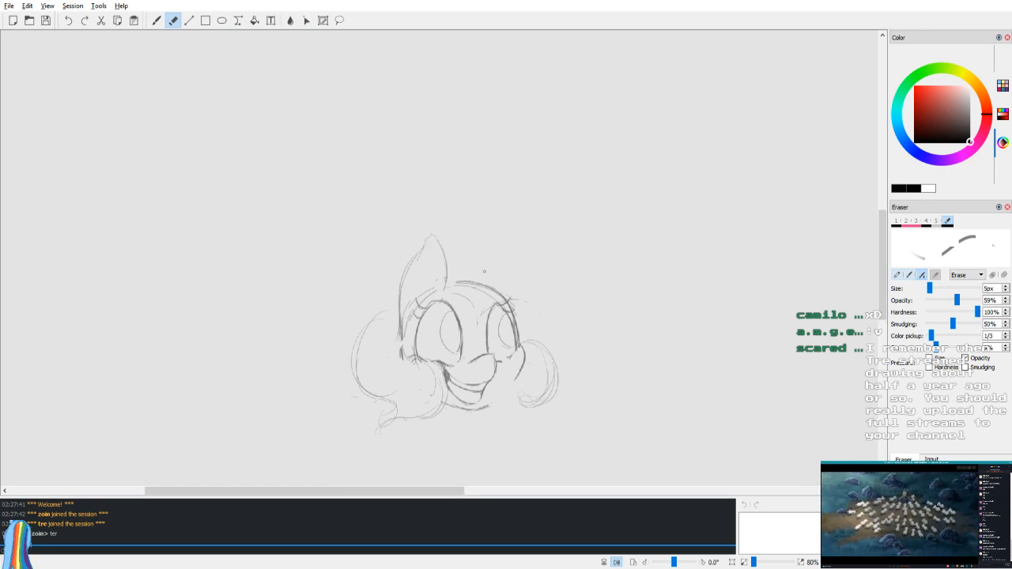
pyautogui.press('b')
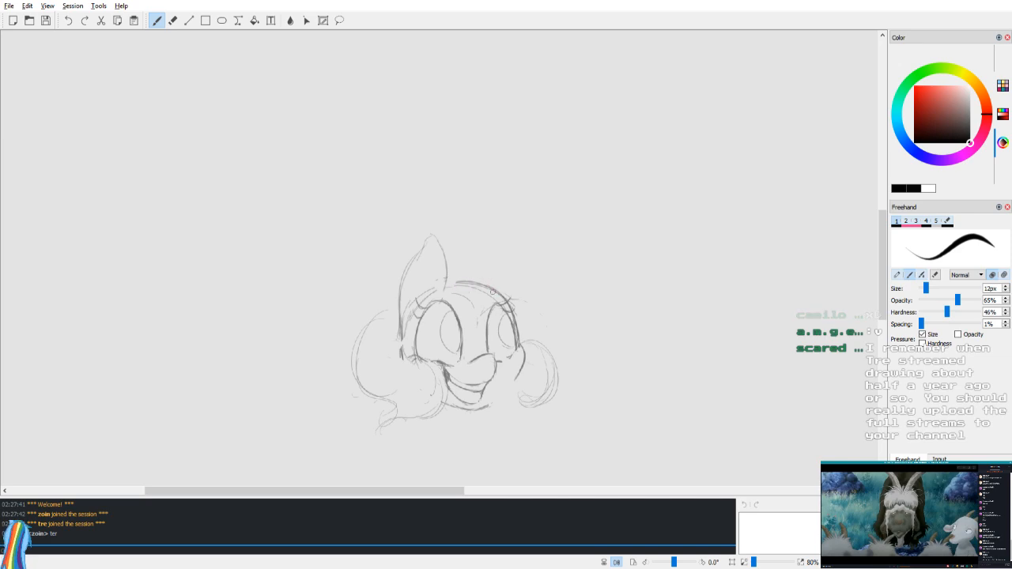
# Step: Sketch a rounded mane curl rising from the far side of the forehead, with a smaller inner curl and an upturned tip
pyautogui.moveTo(484, 290)
pyautogui.mouseDown()
pyautogui.moveTo(554, 314)
pyautogui.moveTo(484, 311)
pyautogui.moveTo(565, 297)
pyautogui.moveTo(560, 330)
pyautogui.mouseUp()
pyautogui.hotkey('ctrl', 'z')
pyautogui.moveTo(485, 313)
pyautogui.mouseDown()
pyautogui.moveTo(516, 278)
pyautogui.moveTo(540, 342)
pyautogui.moveTo(579, 320)
pyautogui.mouseUp()
pyautogui.moveTo(477, 282); pyautogui.dragTo(518, 252)
pyautogui.hotkey('ctrl', 'z')
pyautogui.moveTo(481, 309)
pyautogui.mouseDown()
pyautogui.moveTo(519, 247)
pyautogui.moveTo(557, 313)
pyautogui.moveTo(492, 273)
pyautogui.moveTo(546, 338)
pyautogui.mouseUp()
pyautogui.hotkey('ctrl', 'z')
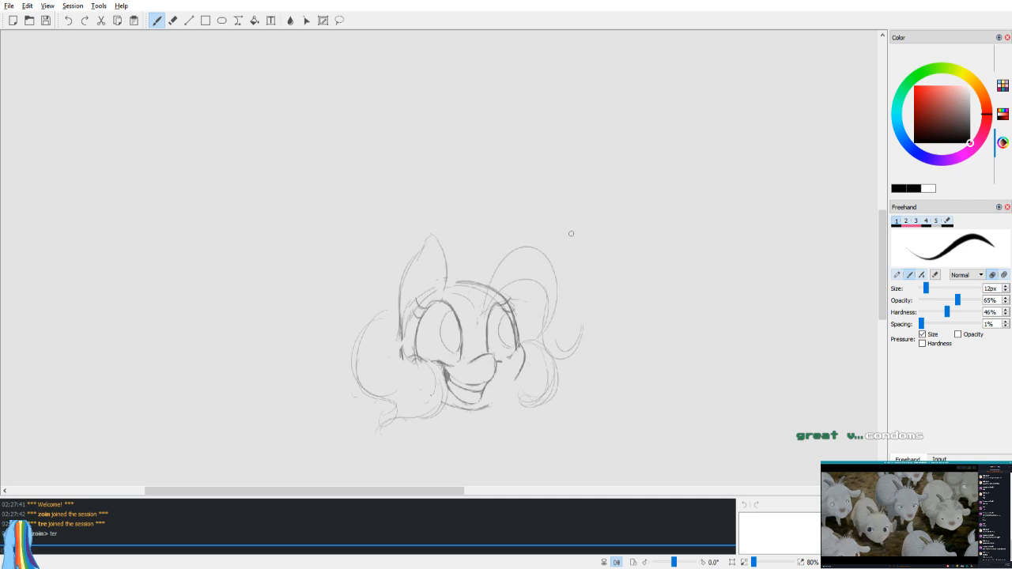
# Step: Sketch large rounded mane puffs on top of the head and behind the near ear, plus a small curl below the rear puff
pyautogui.moveTo(448, 257); pyautogui.dragTo(513, 247)
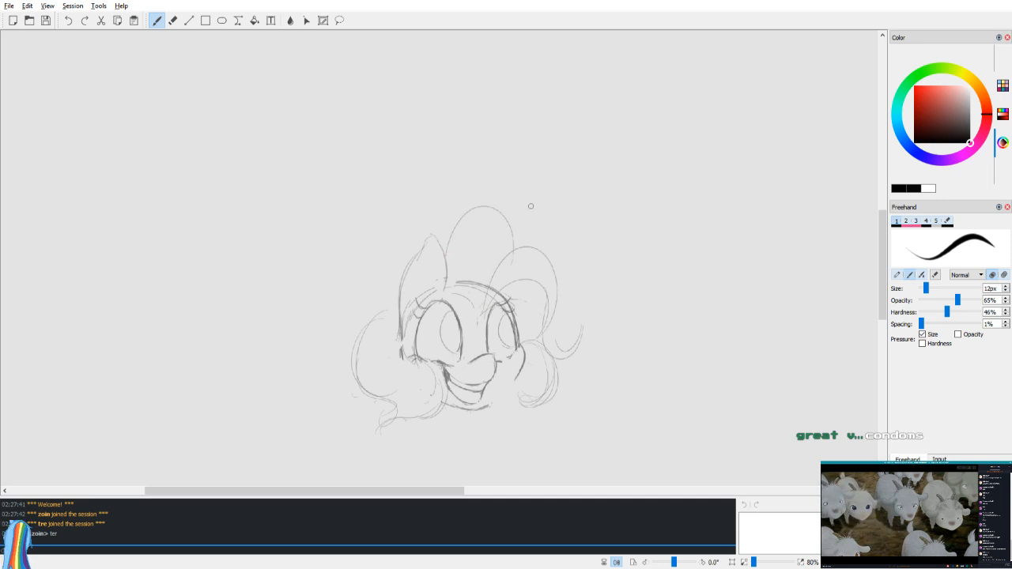
pyautogui.press('v')
pyautogui.press('v')
pyautogui.hotkey('ctrl', 'z')
pyautogui.moveTo(442, 254)
pyautogui.mouseDown()
pyautogui.moveTo(509, 264)
pyautogui.moveTo(500, 220)
pyautogui.moveTo(506, 239)
pyautogui.moveTo(489, 252)
pyautogui.moveTo(498, 311)
pyautogui.moveTo(541, 223)
pyautogui.mouseUp()
pyautogui.hotkey('ctrl', 'z')
pyautogui.hotkey('ctrl', 'z')
pyautogui.press('v')
pyautogui.press('v')
pyautogui.press('v')
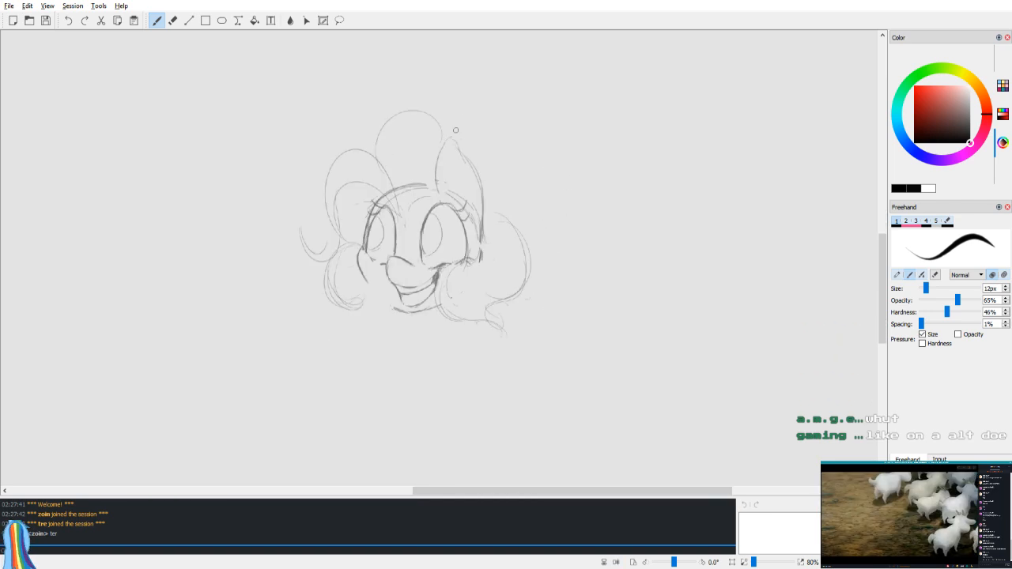
pyautogui.press('v')
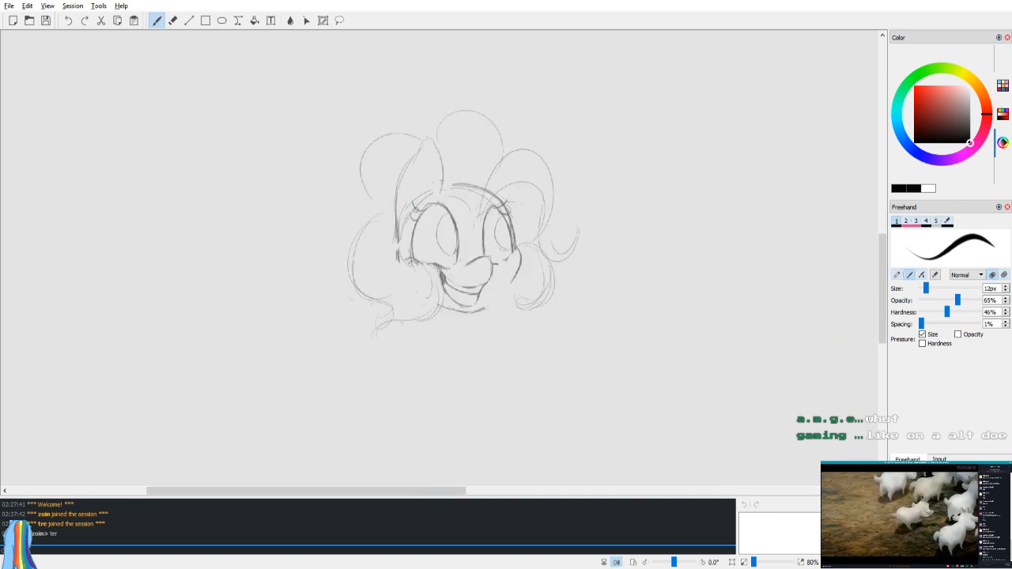
pyautogui.moveTo(524, 292)
pyautogui.mouseDown()
pyautogui.moveTo(519, 262)
pyautogui.moveTo(532, 279)
pyautogui.mouseUp()
pyautogui.press('v')
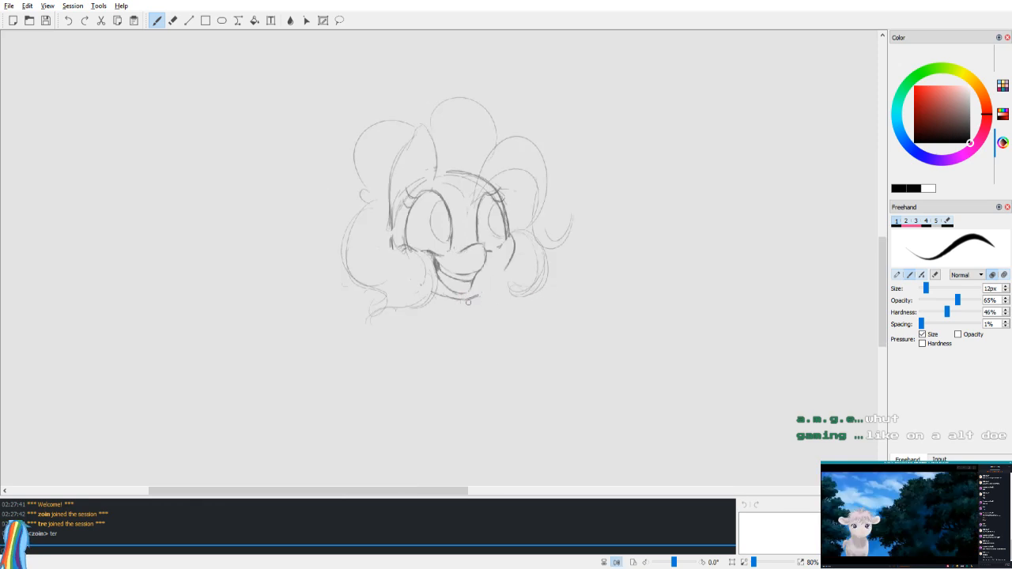
# Step: Sketch the pony's neck below the jaw, with a construction circle overlapping it on the near side
pyautogui.press('v')
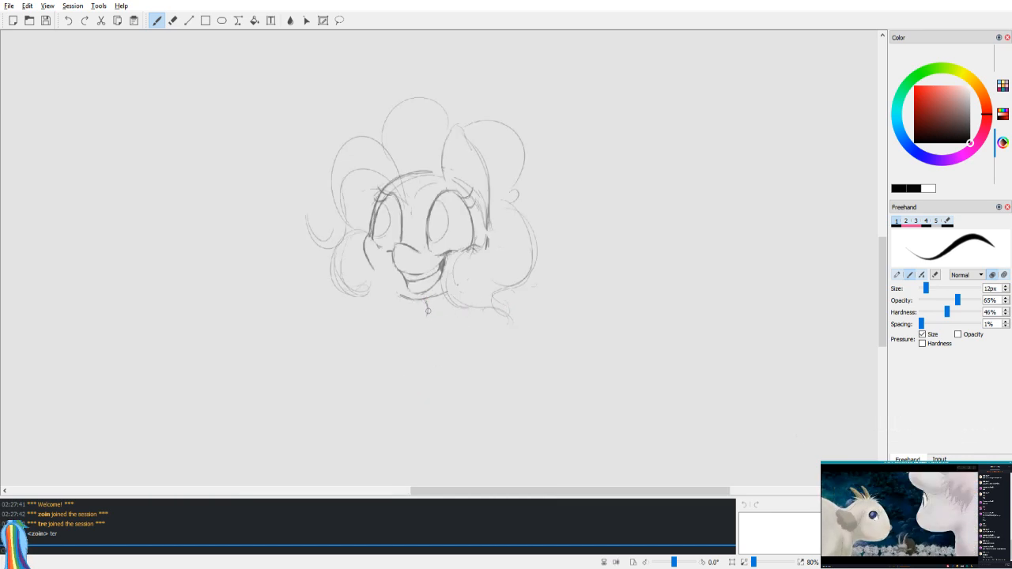
pyautogui.moveTo(484, 319)
pyautogui.mouseDown()
pyautogui.moveTo(457, 381)
pyautogui.moveTo(446, 320)
pyautogui.moveTo(458, 388)
pyautogui.moveTo(430, 322)
pyautogui.moveTo(419, 395)
pyautogui.moveTo(440, 415)
pyautogui.moveTo(479, 319)
pyautogui.moveTo(432, 398)
pyautogui.moveTo(470, 325)
pyautogui.mouseUp()
pyautogui.hotkey('ctrl', 'z')
pyautogui.hotkey('ctrl', 'z')
pyautogui.moveTo(448, 383); pyautogui.dragTo(480, 314)
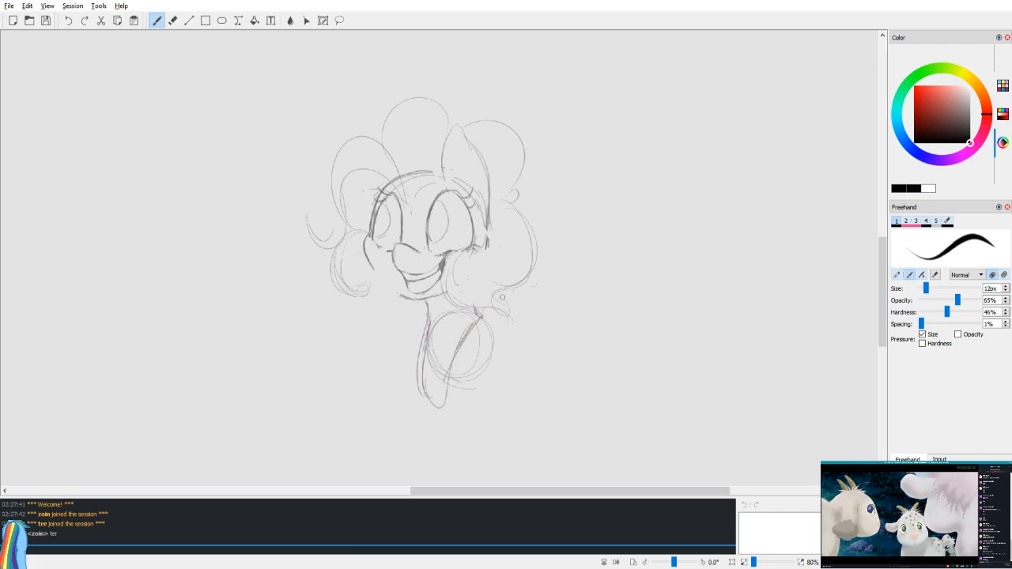
pyautogui.press('v')
pyautogui.press('v')
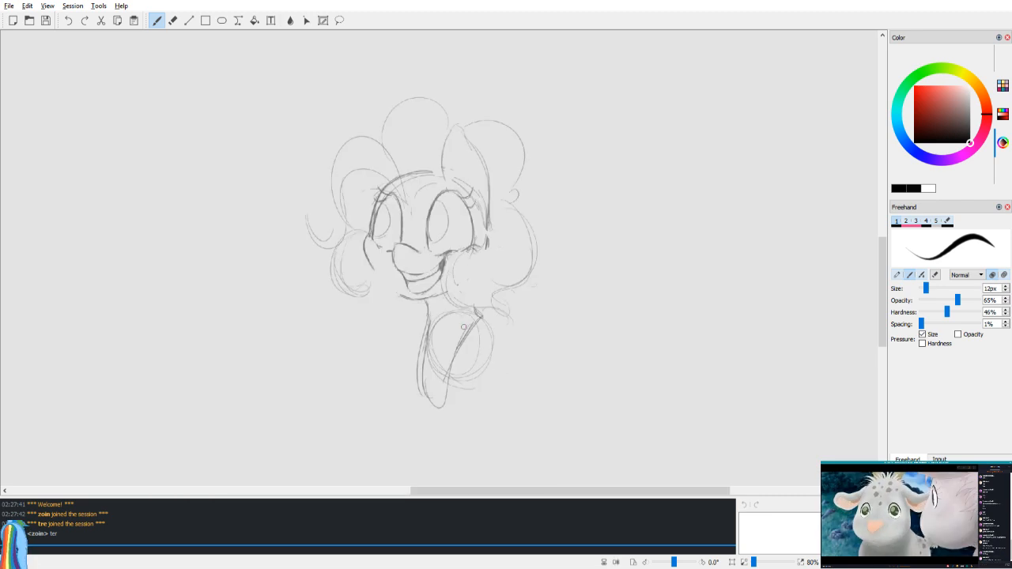
# Step: Try a curved shoulder line from the nape around the outer side of the construction circle
pyautogui.moveTo(481, 315)
pyautogui.mouseDown()
pyautogui.moveTo(485, 344)
pyautogui.moveTo(481, 319)
pyautogui.moveTo(457, 343)
pyautogui.moveTo(482, 380)
pyautogui.mouseUp()
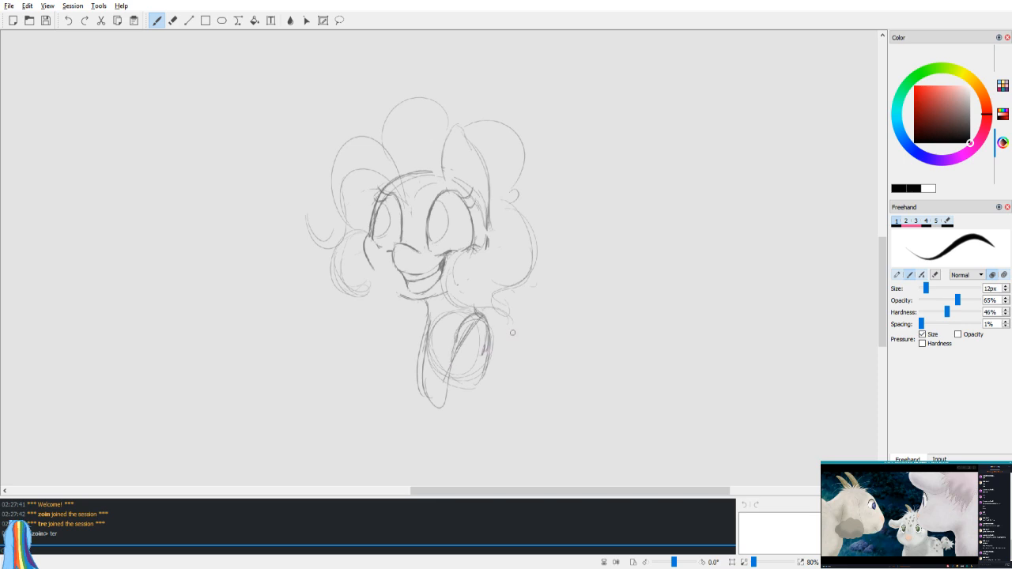
pyautogui.press('v')
pyautogui.press('v')
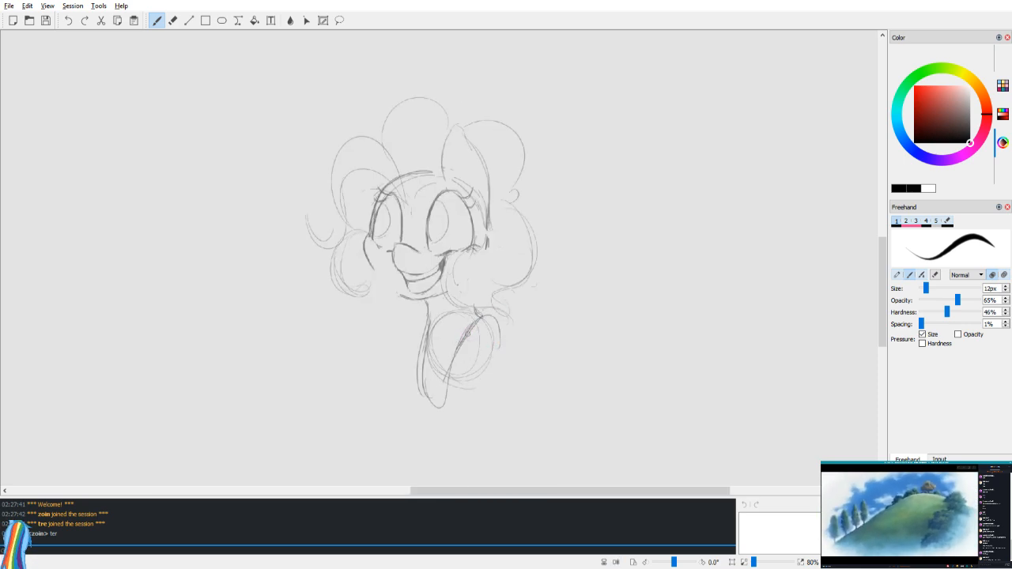
pyautogui.press('v')
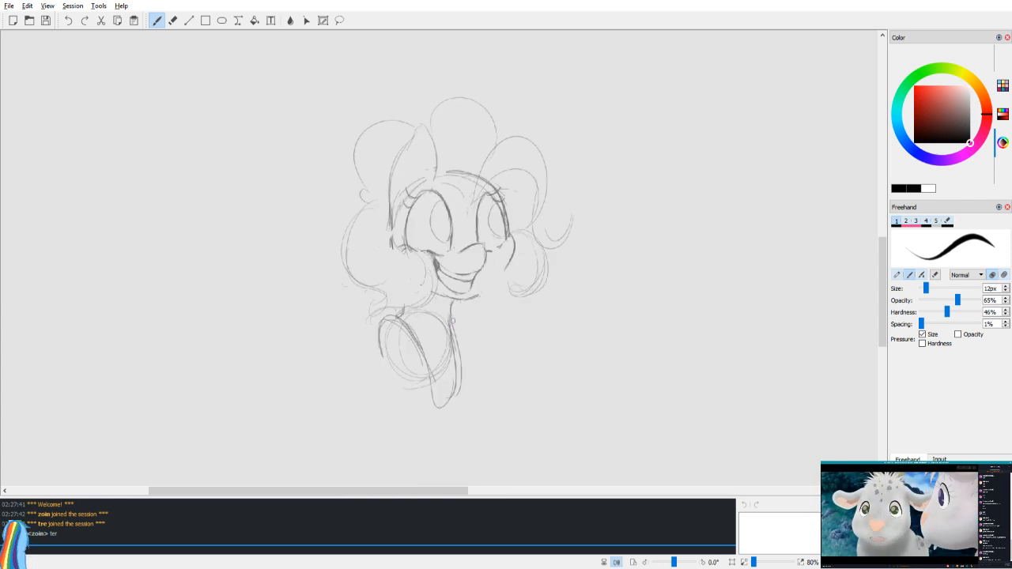
pyautogui.press('v')
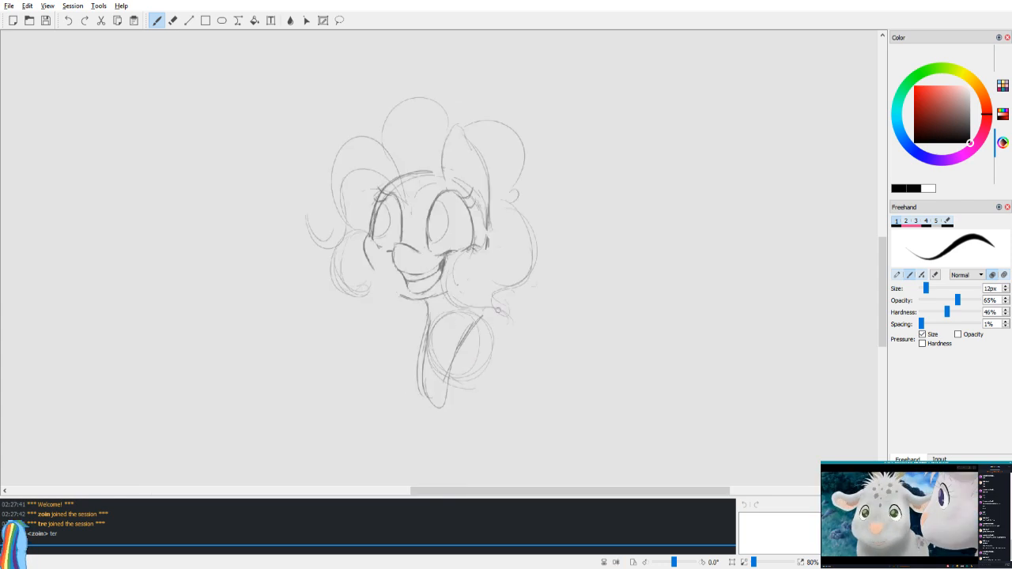
# Step: Redraw the neck's front and back lines so they meet at a point, and erase the old strokes around its base
pyautogui.moveTo(480, 318); pyautogui.dragTo(478, 308)
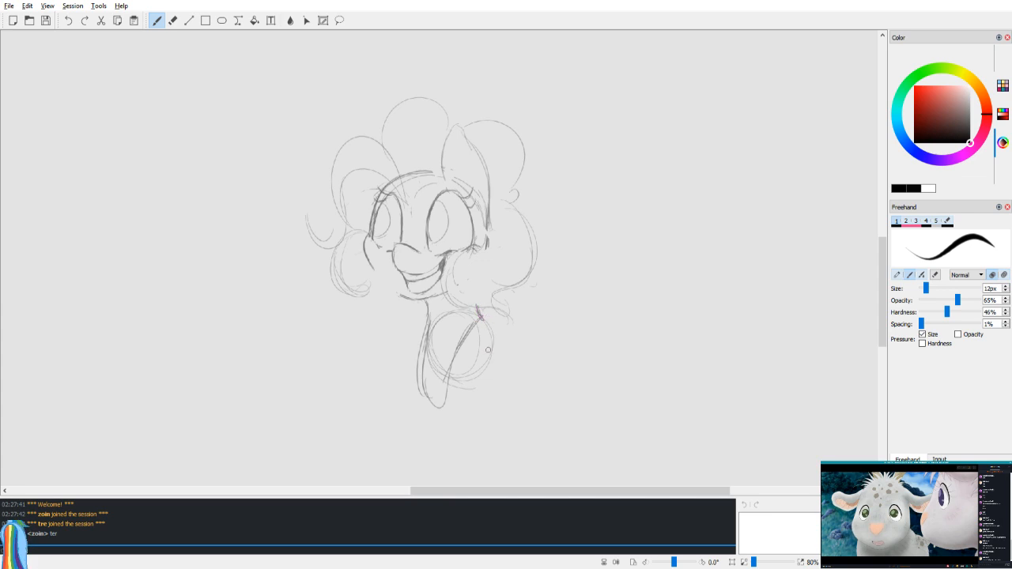
pyautogui.press('v')
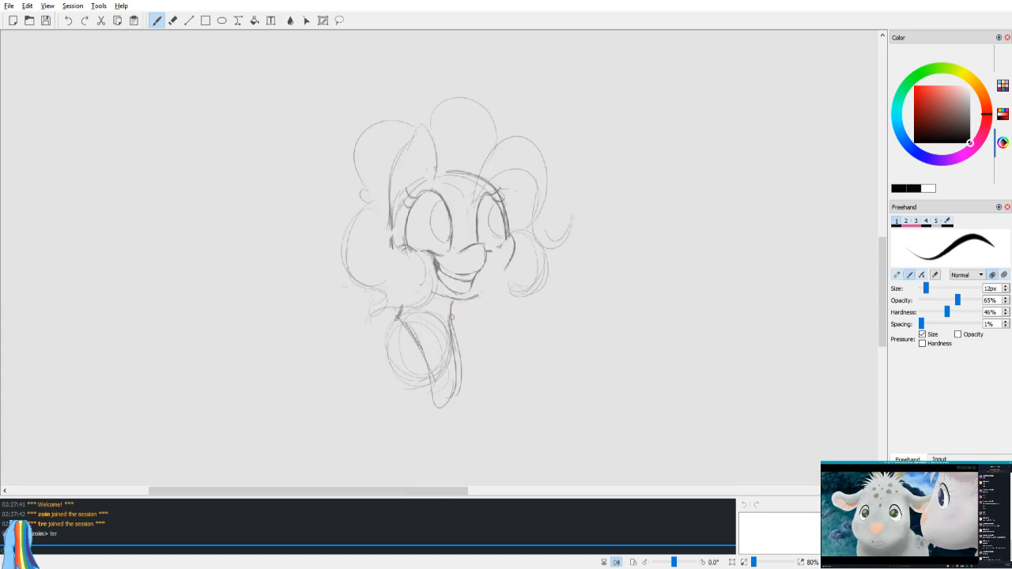
pyautogui.moveTo(458, 353); pyautogui.dragTo(457, 384)
pyautogui.moveTo(421, 351)
pyautogui.mouseDown()
pyautogui.moveTo(454, 387)
pyautogui.moveTo(434, 407)
pyautogui.moveTo(449, 402)
pyautogui.mouseUp()
pyautogui.press('e')
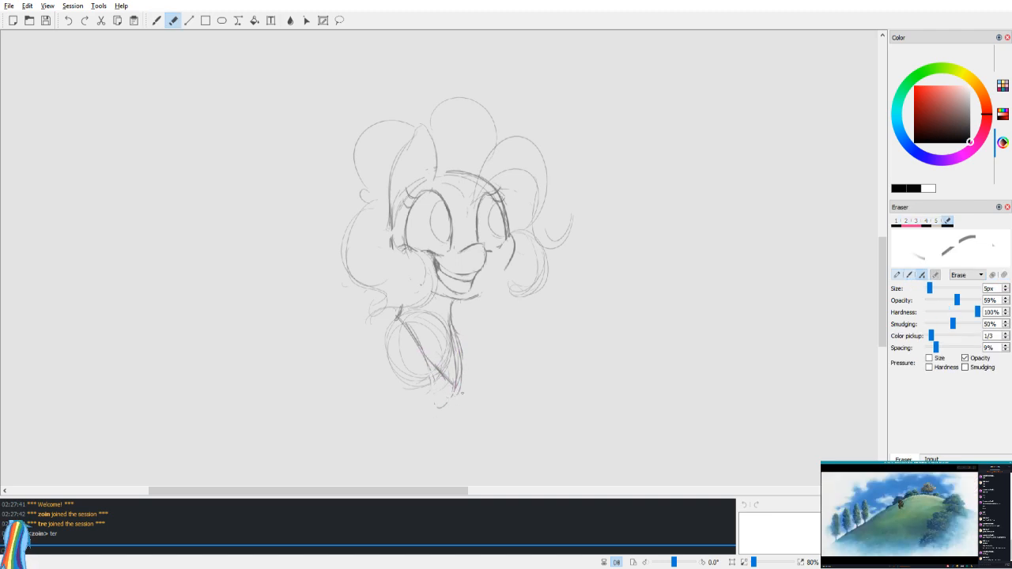
pyautogui.moveTo(452, 329)
pyautogui.mouseDown()
pyautogui.moveTo(457, 369)
pyautogui.moveTo(451, 332)
pyautogui.mouseUp()
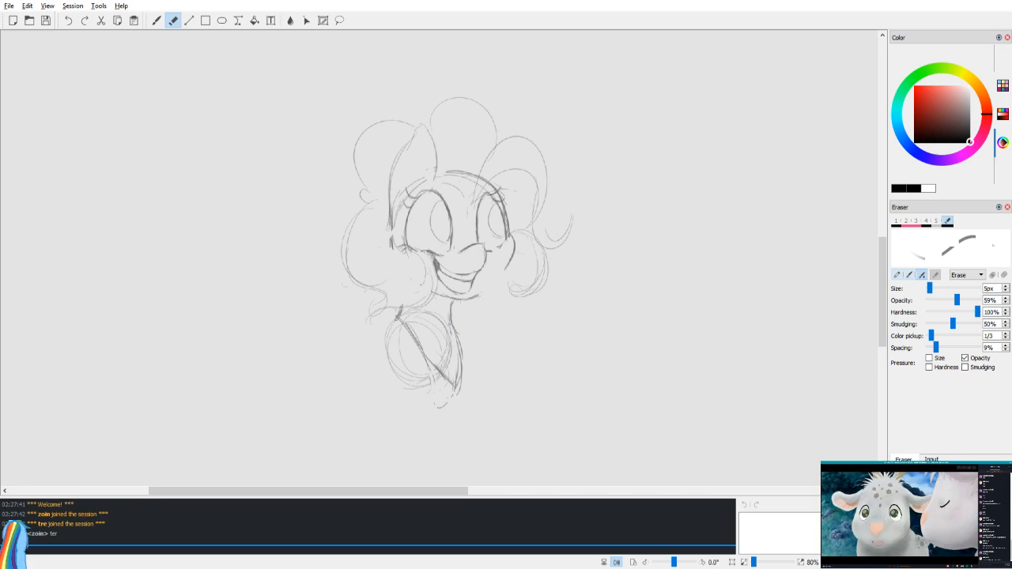
# Step: Darken the neck's back line from the nape down to the point at the neck's base with the brush
pyautogui.press('v')
pyautogui.press('b')
pyautogui.moveTo(514, 343); pyautogui.dragTo(514, 326)
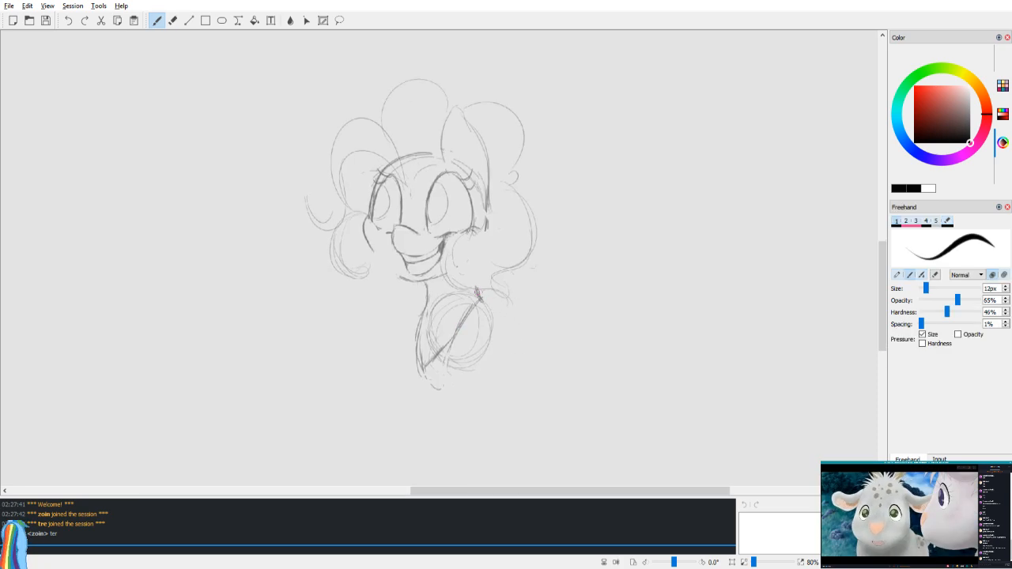
pyautogui.moveTo(445, 343); pyautogui.dragTo(428, 365)
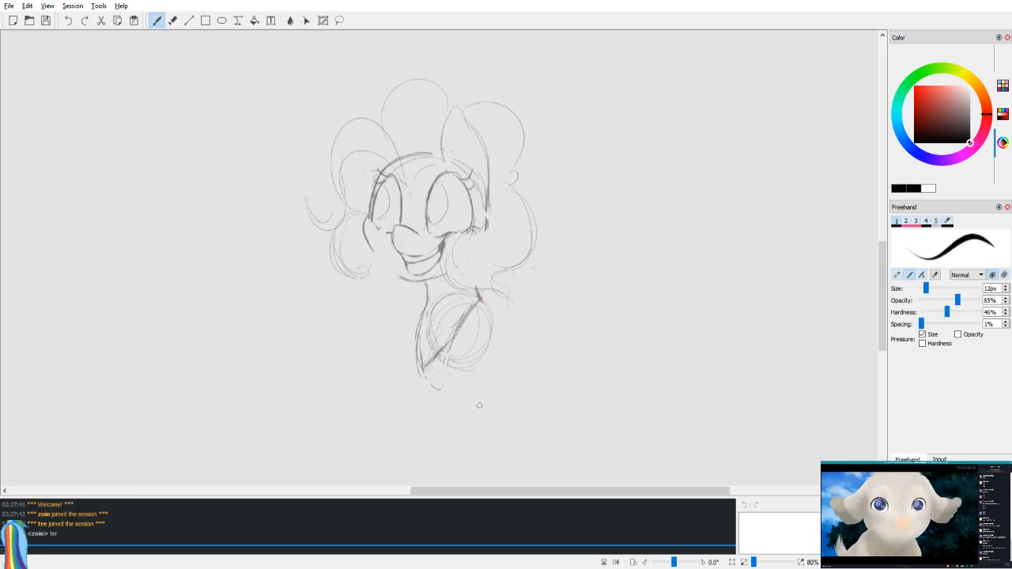
pyautogui.press('v')
pyautogui.press('v')
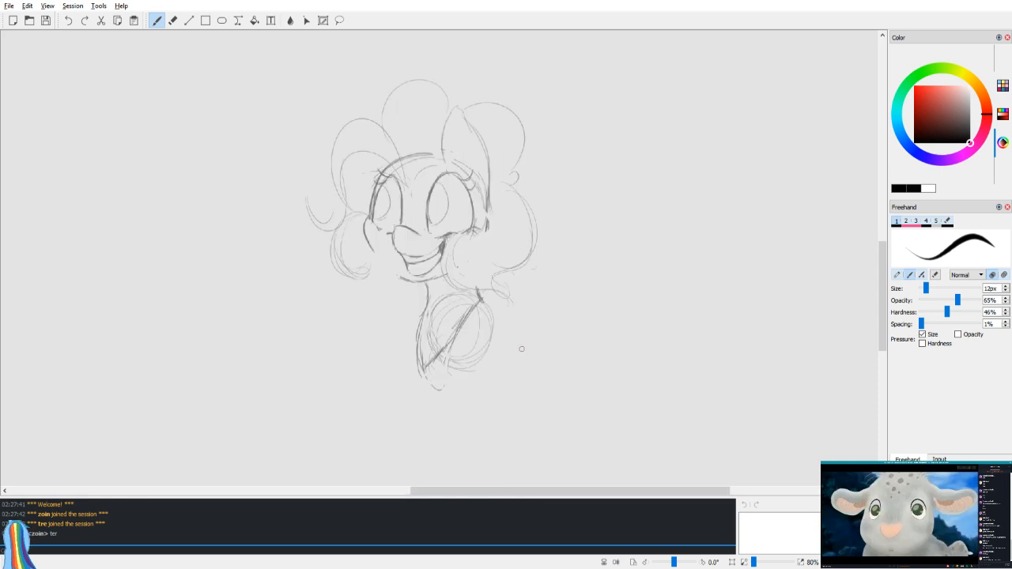
pyautogui.press('v')
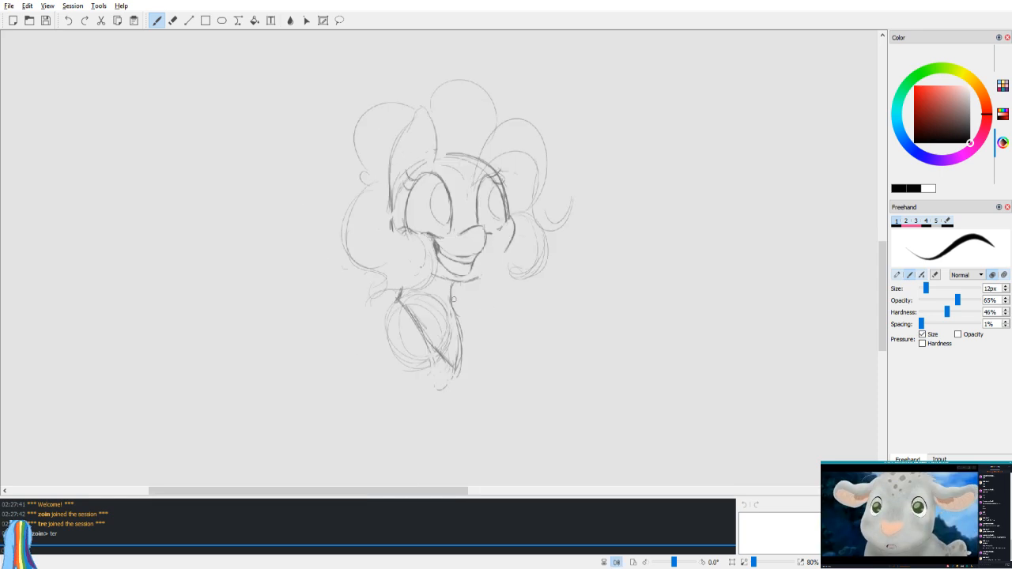
# Step: Try long lines running down from the front of the neck to block in the far foreleg
pyautogui.moveTo(452, 303); pyautogui.dragTo(510, 429)
pyautogui.hotkey('ctrl', 'z')
pyautogui.moveTo(453, 306); pyautogui.dragTo(523, 402)
pyautogui.hotkey('ctrl', 'z')
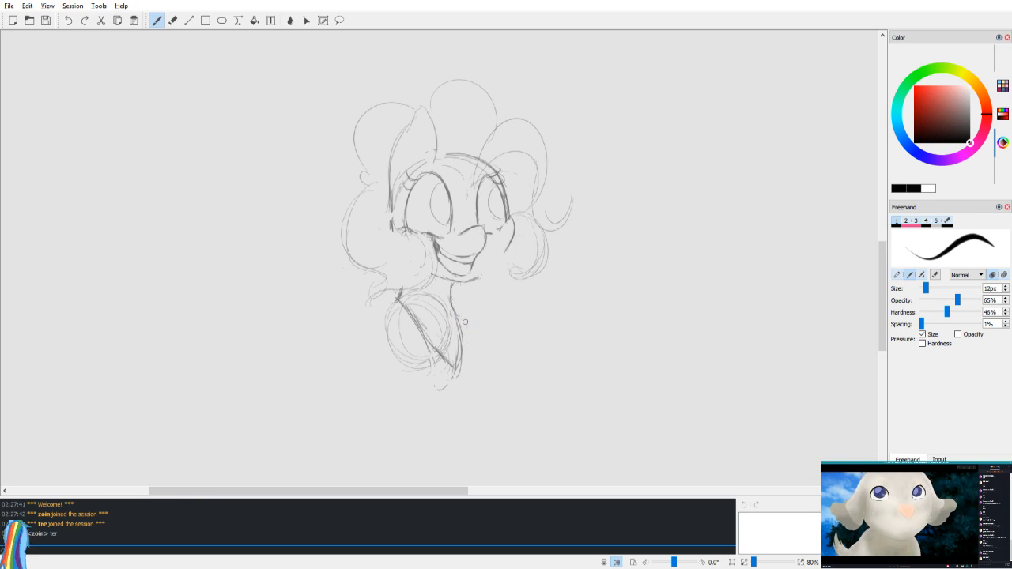
pyautogui.moveTo(462, 329); pyautogui.dragTo(530, 415)
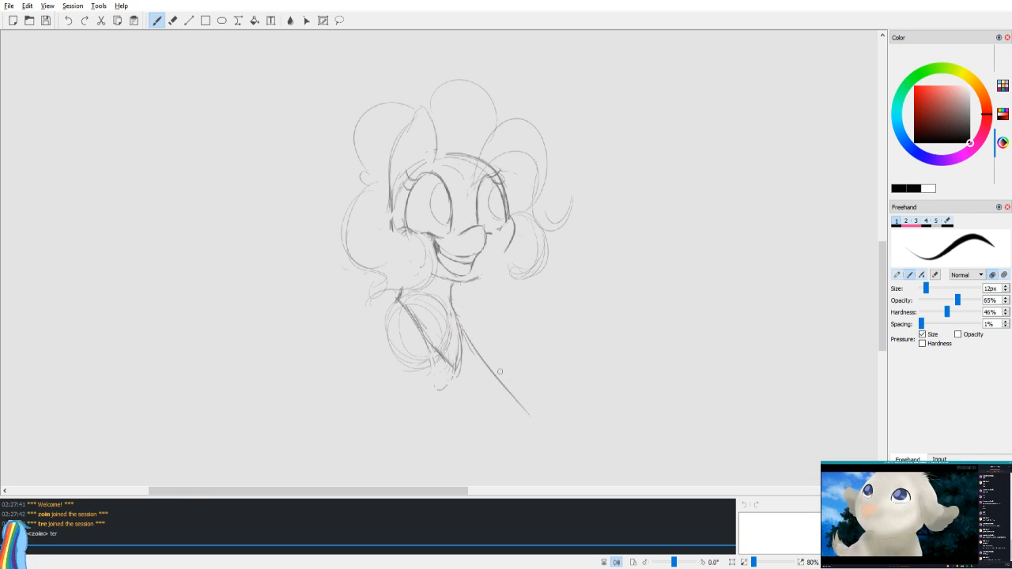
pyautogui.hotkey('ctrl', 'z')
pyautogui.moveTo(461, 328)
pyautogui.mouseDown()
pyautogui.moveTo(492, 386)
pyautogui.moveTo(530, 321)
pyautogui.mouseUp()
pyautogui.hotkey('ctrl', 'z')
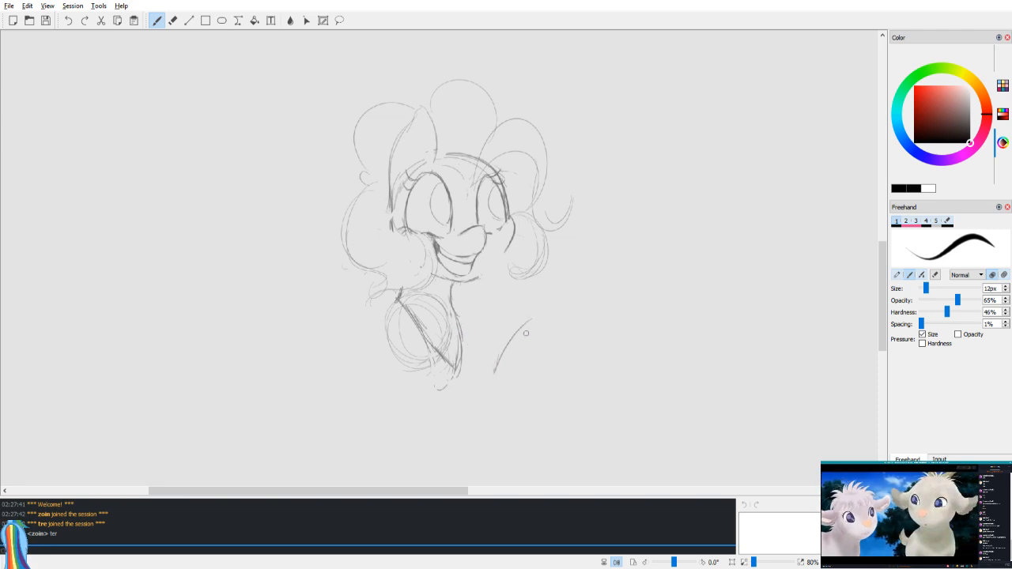
pyautogui.hotkey('ctrl', 'z')
# Step: Sketch the raised far foreleg with its blunt hoof, and connect it to the neck with a bent upper leg
pyautogui.moveTo(497, 369)
pyautogui.mouseDown()
pyautogui.moveTo(573, 292)
pyautogui.moveTo(583, 337)
pyautogui.moveTo(529, 378)
pyautogui.moveTo(510, 412)
pyautogui.mouseUp()
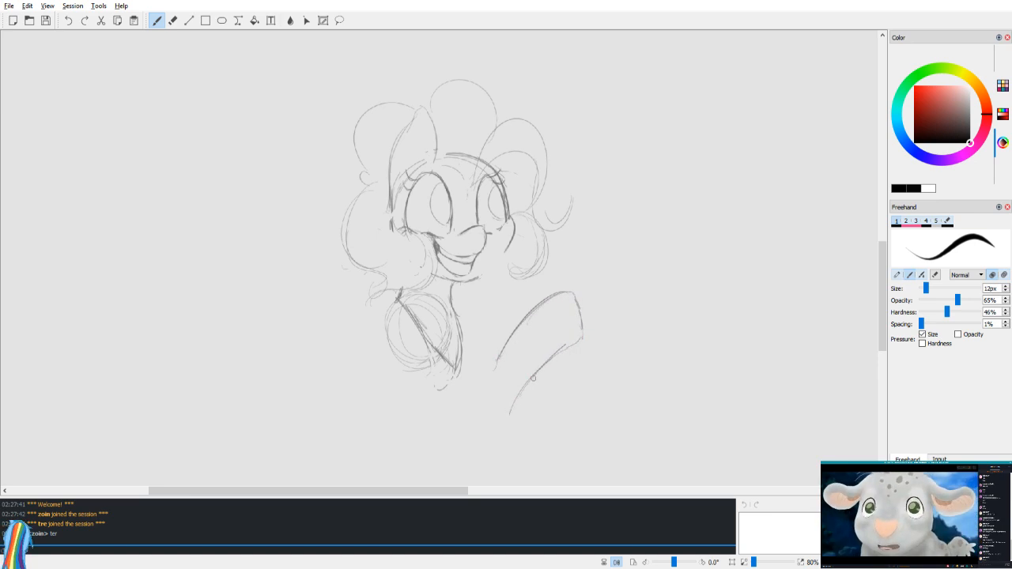
pyautogui.press('v')
pyautogui.hotkey('ctrl', 'z')
pyautogui.moveTo(369, 413)
pyautogui.mouseDown()
pyautogui.moveTo(405, 418)
pyautogui.moveTo(431, 392)
pyautogui.moveTo(398, 418)
pyautogui.moveTo(433, 376)
pyautogui.moveTo(392, 368)
pyautogui.moveTo(384, 382)
pyautogui.moveTo(416, 338)
pyautogui.mouseUp()
pyautogui.hotkey('ctrl', 'z')
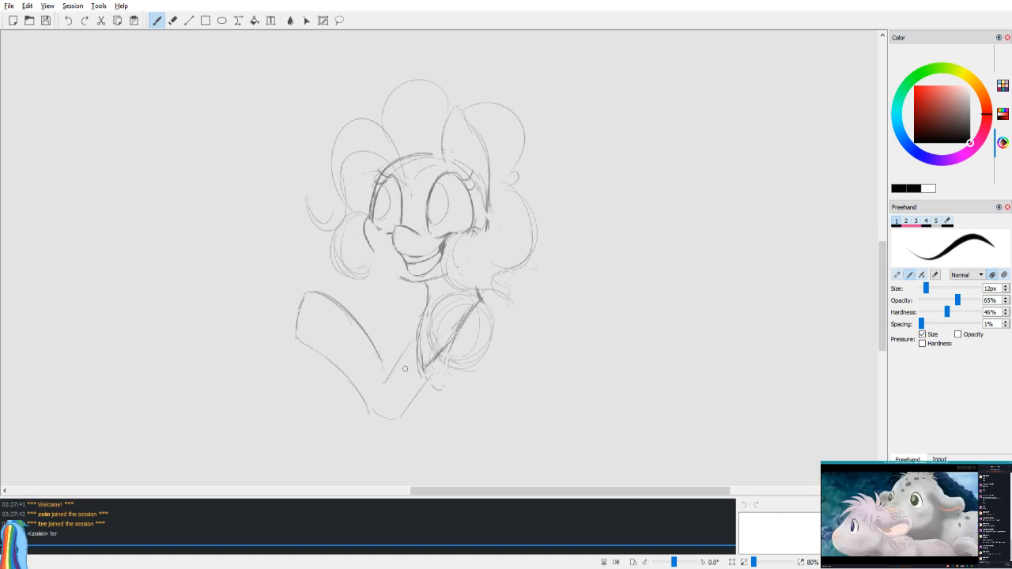
pyautogui.press('v')
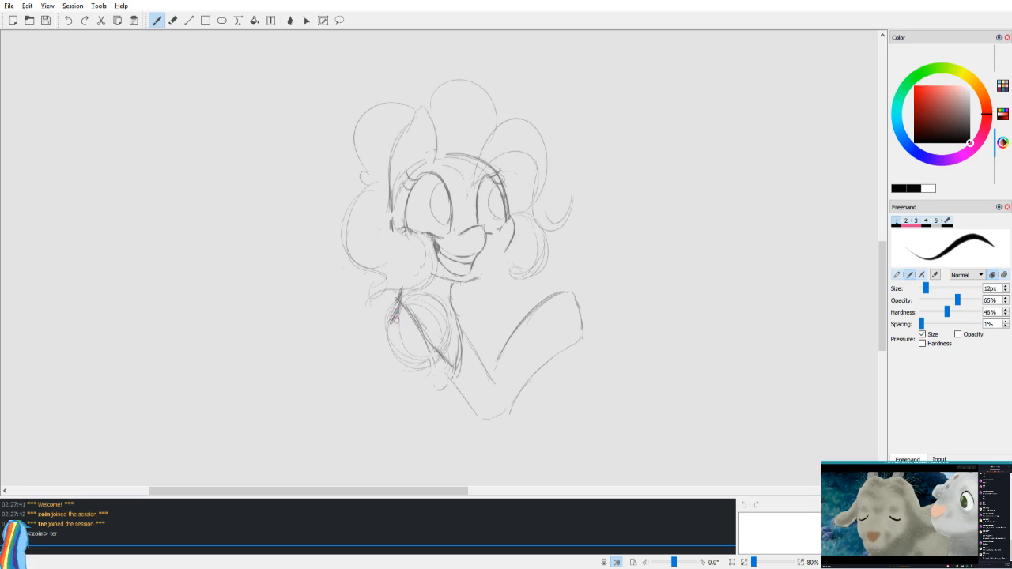
# Step: Sketch a large round body shape below the neck circle, with the shoulder line and near foreleg line over it
pyautogui.moveTo(378, 332)
pyautogui.mouseDown()
pyautogui.moveTo(354, 398)
pyautogui.moveTo(359, 422)
pyautogui.moveTo(371, 345)
pyautogui.moveTo(363, 369)
pyautogui.moveTo(375, 391)
pyautogui.moveTo(416, 397)
pyautogui.moveTo(440, 387)
pyautogui.mouseUp()
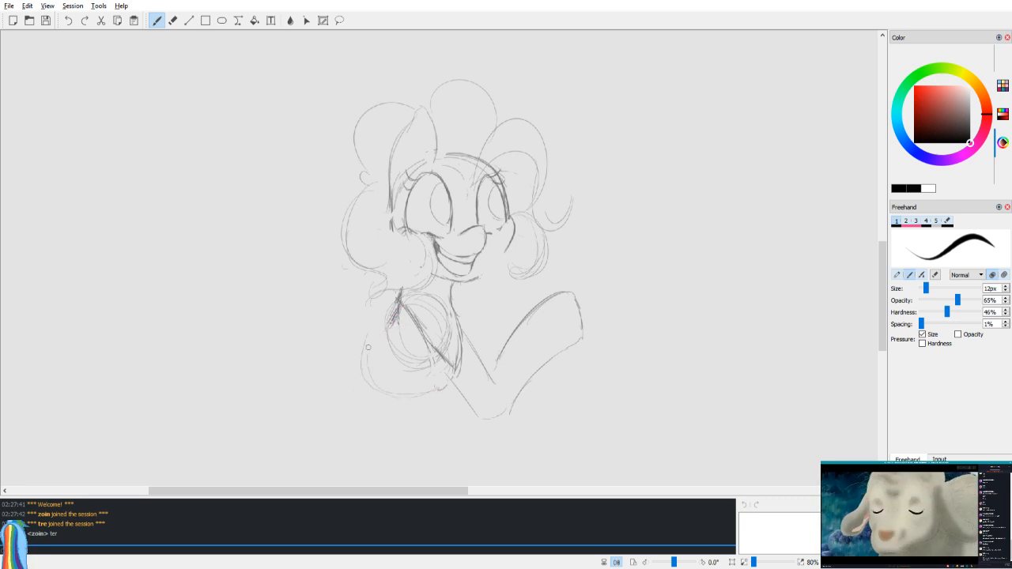
pyautogui.press('h')
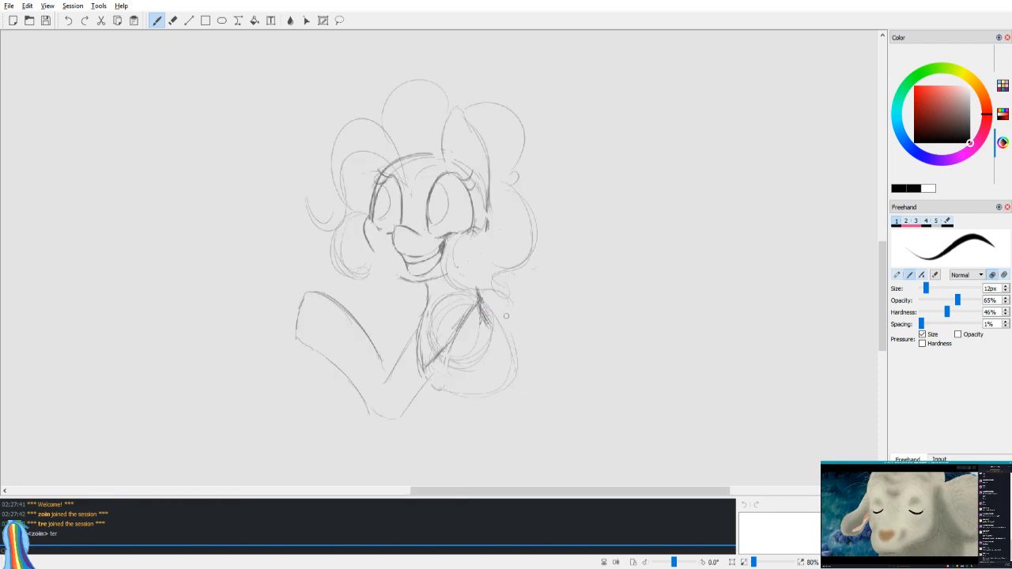
pyautogui.moveTo(486, 405)
pyautogui.mouseDown()
pyautogui.moveTo(510, 338)
pyautogui.moveTo(439, 383)
pyautogui.mouseUp()
pyautogui.hotkey('ctrl', 'z')
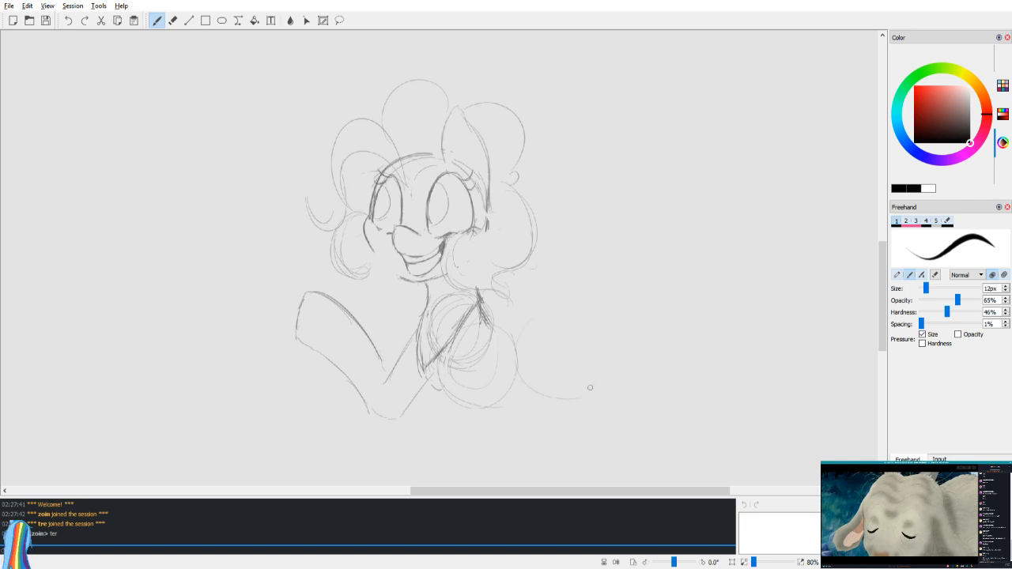
pyautogui.hotkey('ctrl', 'z')
pyautogui.moveTo(491, 311)
pyautogui.mouseDown()
pyautogui.moveTo(507, 332)
pyautogui.moveTo(503, 353)
pyautogui.moveTo(463, 391)
pyautogui.moveTo(434, 387)
pyautogui.moveTo(476, 404)
pyautogui.moveTo(510, 368)
pyautogui.mouseUp()
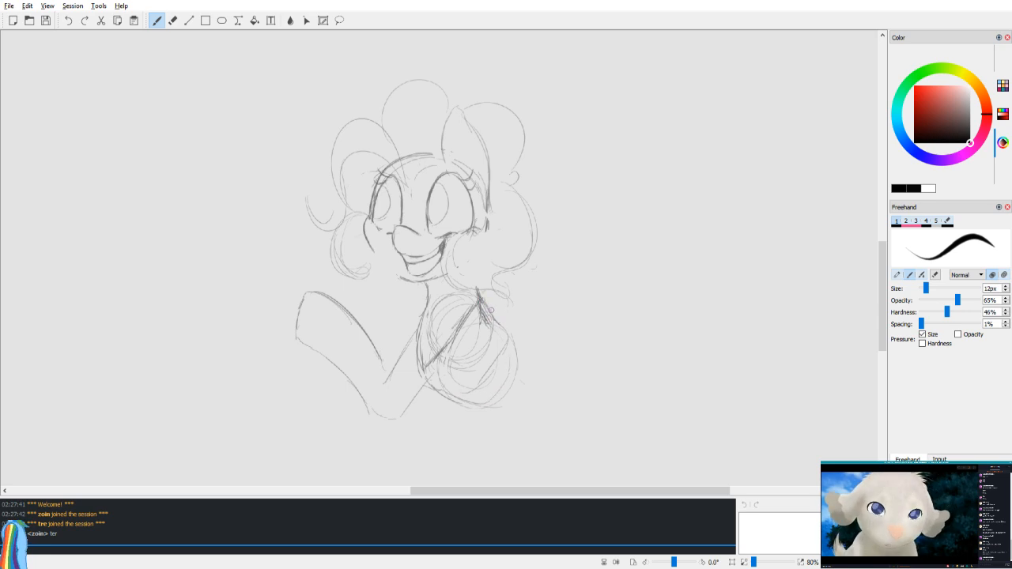
pyautogui.moveTo(504, 355); pyautogui.dragTo(487, 408)
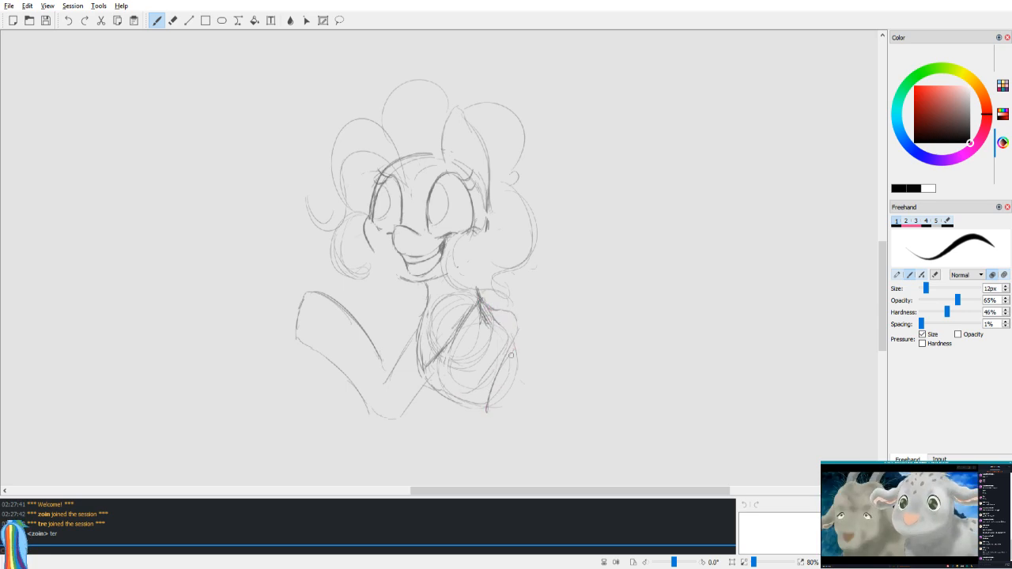
# Step: Set the eraser size to 15px and erase the crossing shoulder lines and the upper arcs of the body circle
pyautogui.press('v')
pyautogui.press('e')
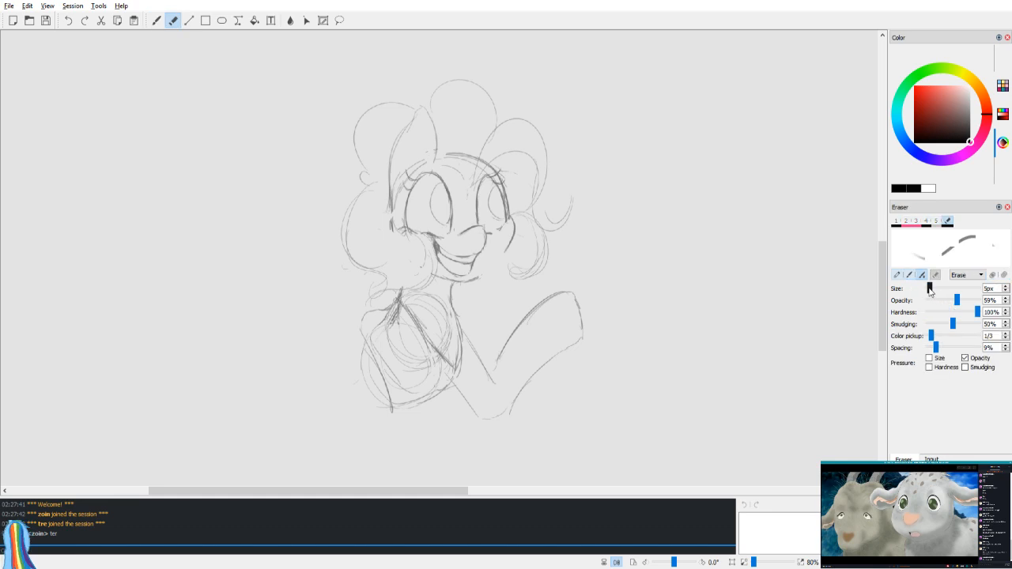
pyautogui.moveTo(930, 289); pyautogui.dragTo(933, 289)
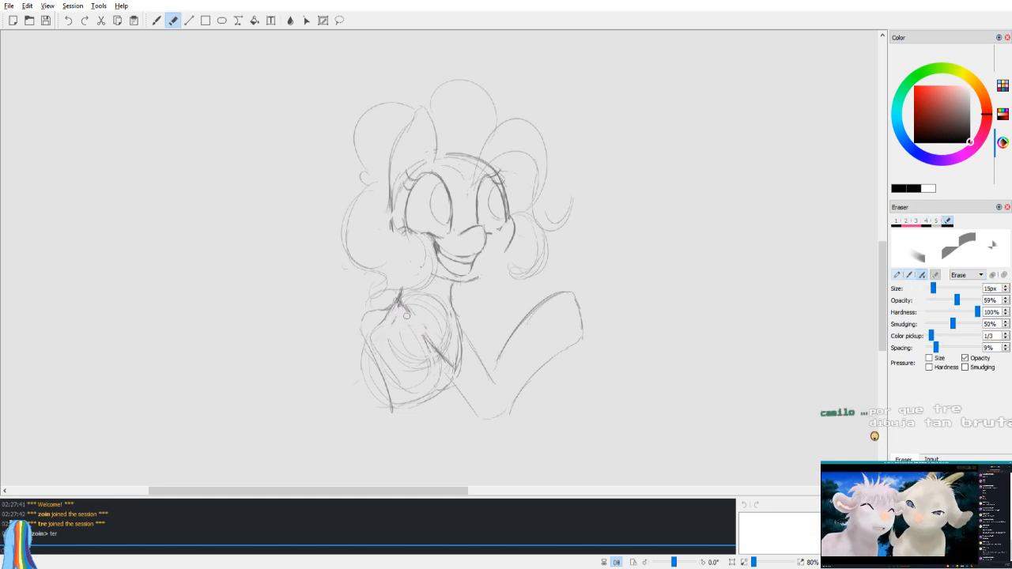
pyautogui.moveTo(402, 323)
pyautogui.mouseDown()
pyautogui.moveTo(359, 313)
pyautogui.moveTo(443, 319)
pyautogui.moveTo(448, 331)
pyautogui.moveTo(427, 351)
pyautogui.moveTo(405, 346)
pyautogui.moveTo(426, 344)
pyautogui.moveTo(441, 314)
pyautogui.mouseUp()
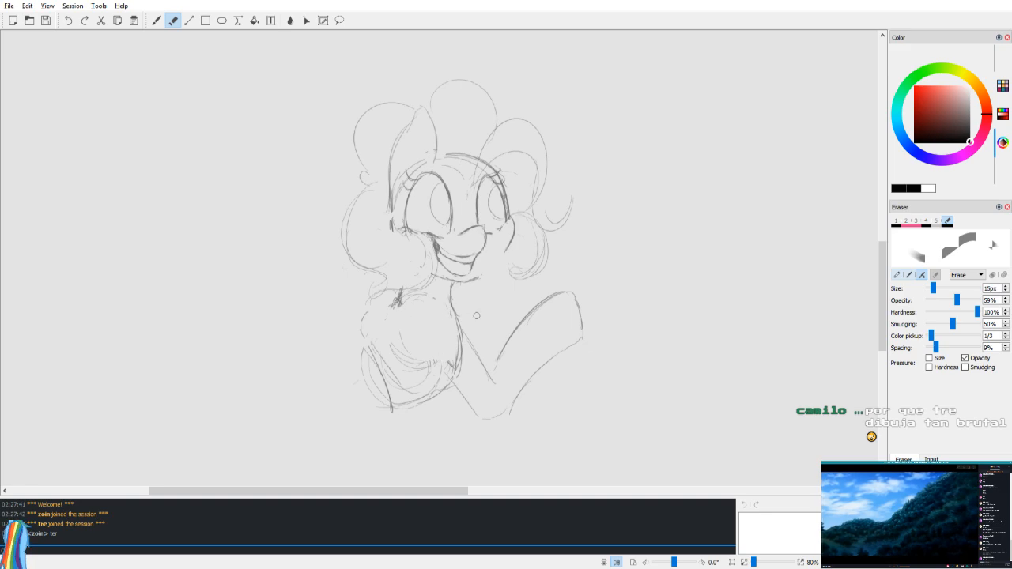
pyautogui.press('v')
pyautogui.press('b')
pyautogui.press('e')
pyautogui.press('b')
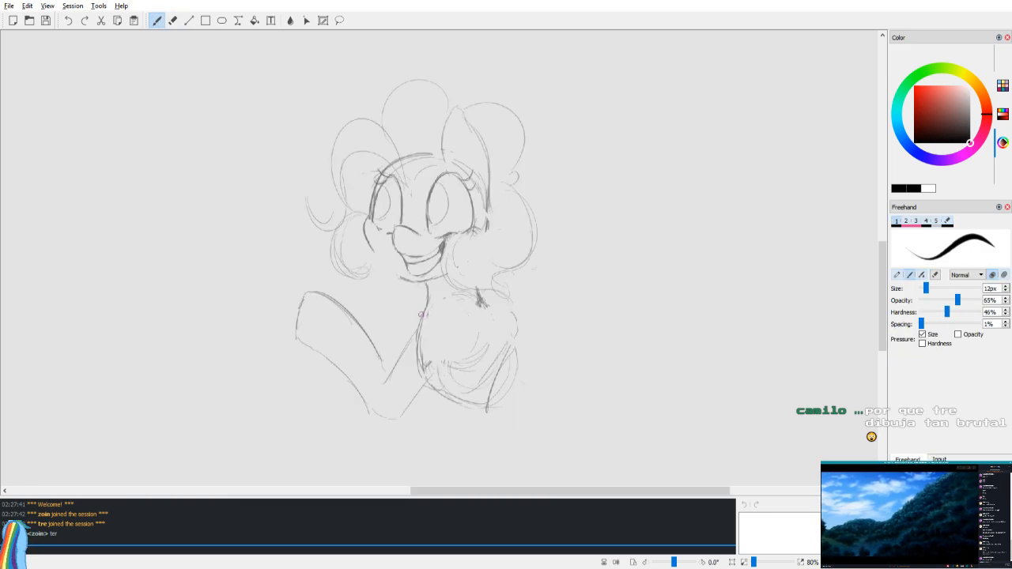
# Step: Darken the line from the base of the neck to the raised foreleg's elbow, and reinforce the foreleg's lower edge at the chest
pyautogui.press('v')
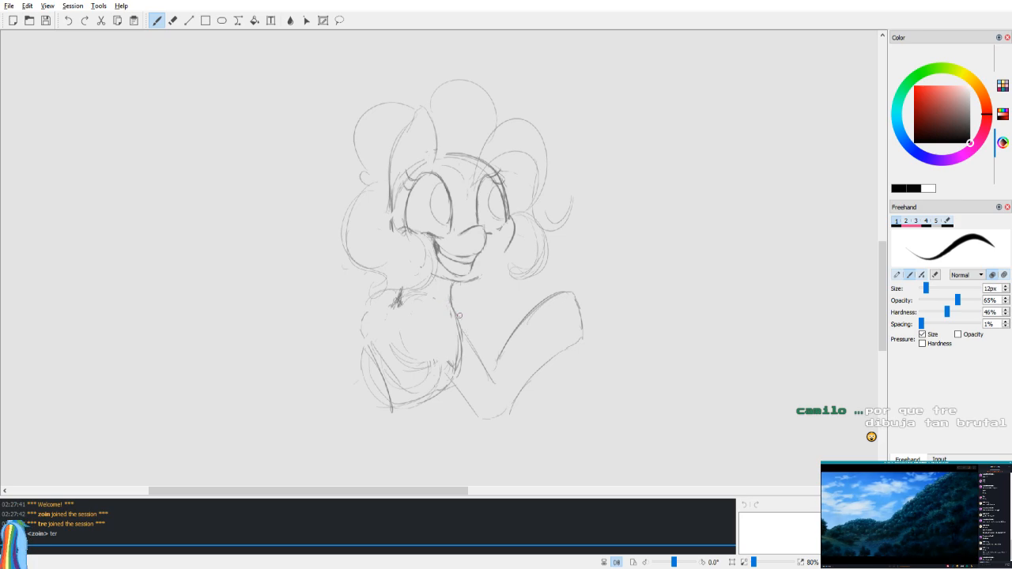
pyautogui.moveTo(455, 314); pyautogui.dragTo(491, 380)
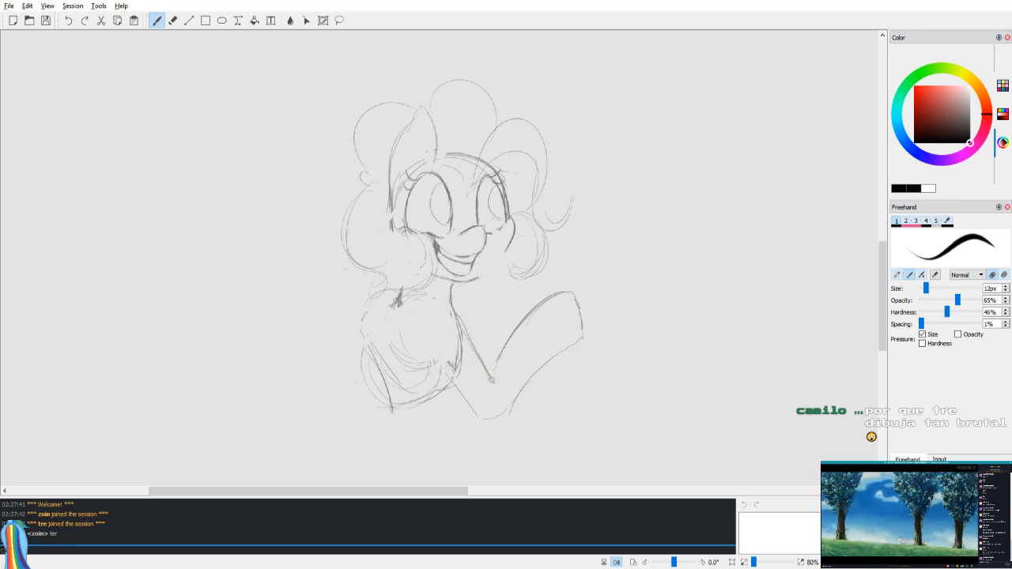
pyautogui.press('e')
pyautogui.press('v')
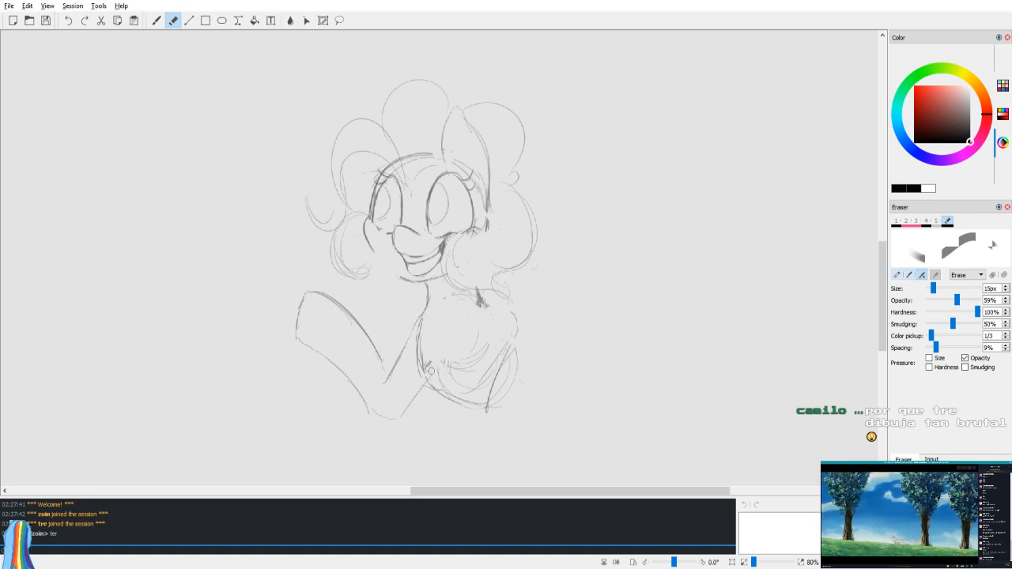
pyautogui.press('b')
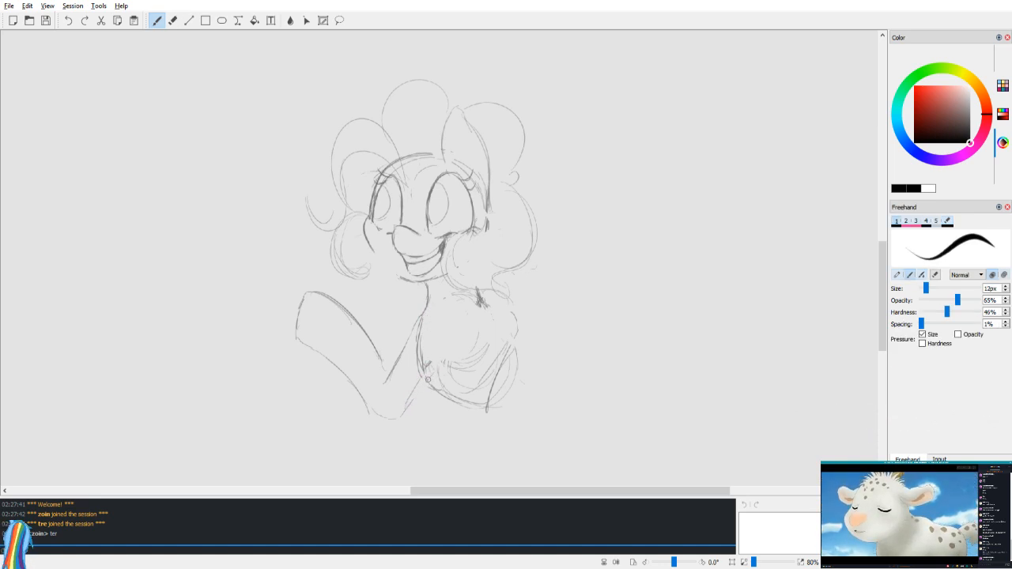
pyautogui.press('v')
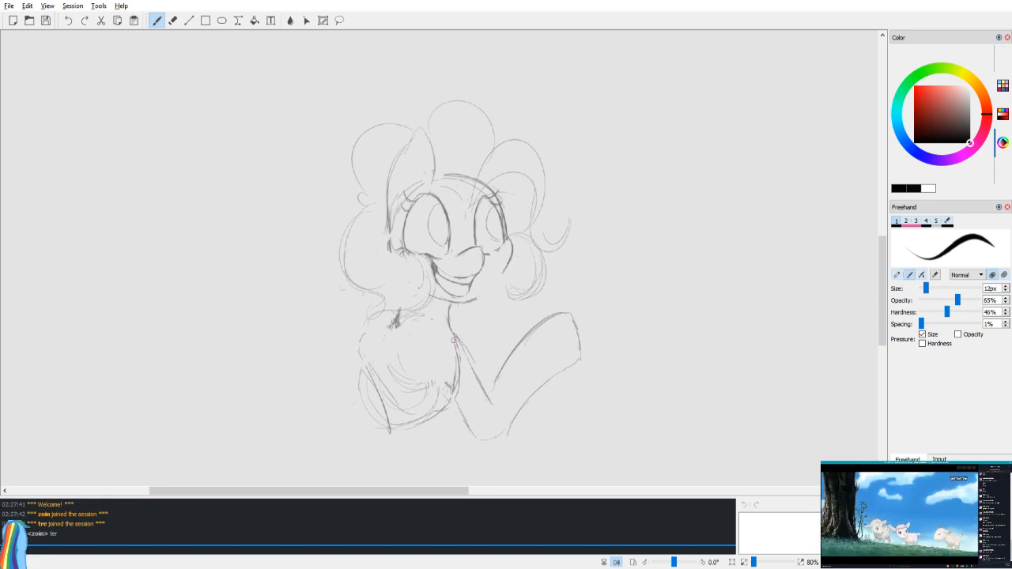
pyautogui.moveTo(459, 359); pyautogui.dragTo(453, 397)
pyautogui.press('h')
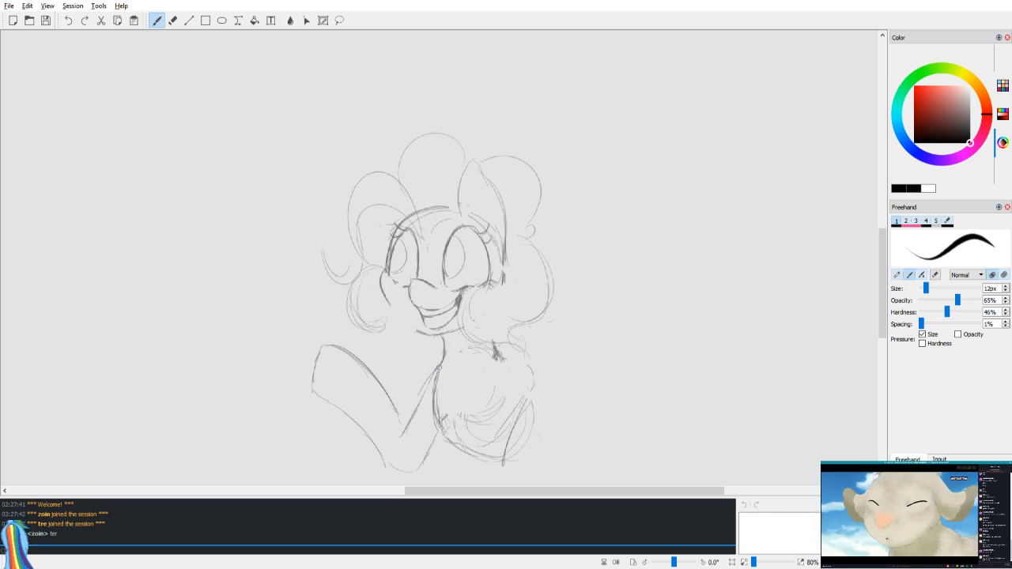
# Step: Sketch short fluff strokes down the chest edge and a curved line across the chest, undoing the unwanted strokes
pyautogui.moveTo(436, 372)
pyautogui.mouseDown()
pyautogui.moveTo(437, 432)
pyautogui.moveTo(479, 360)
pyautogui.moveTo(458, 410)
pyautogui.mouseUp()
pyautogui.moveTo(480, 372)
pyautogui.mouseDown()
pyautogui.moveTo(460, 411)
pyautogui.moveTo(466, 402)
pyautogui.mouseUp()
pyautogui.hotkey('ctrl', 'z')
pyautogui.hotkey('ctrl', 'z')
pyautogui.hotkey('ctrl', 'z')
pyautogui.hotkey('ctrl', 'z')
pyautogui.moveTo(487, 367); pyautogui.dragTo(454, 420)
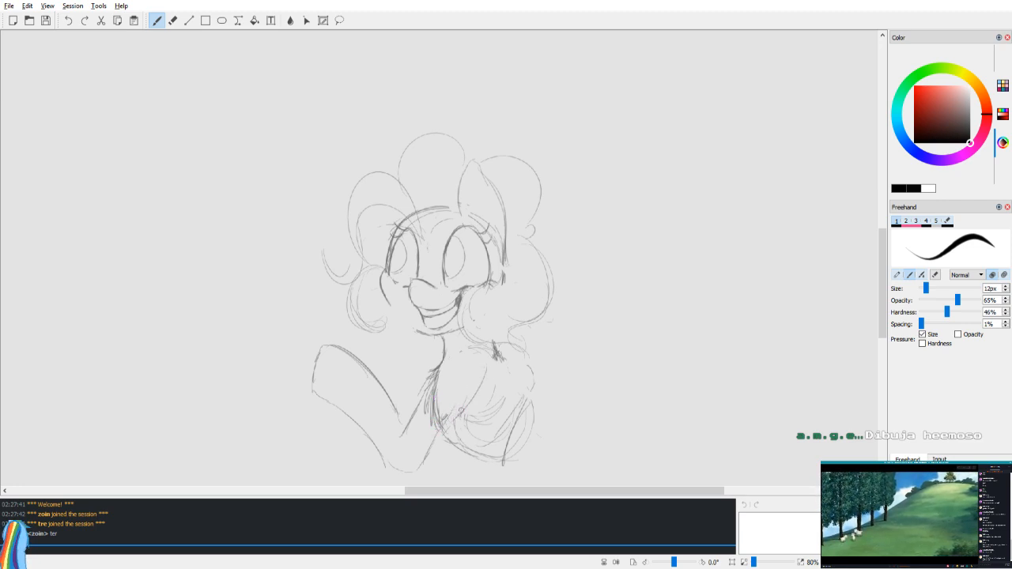
pyautogui.press('e')
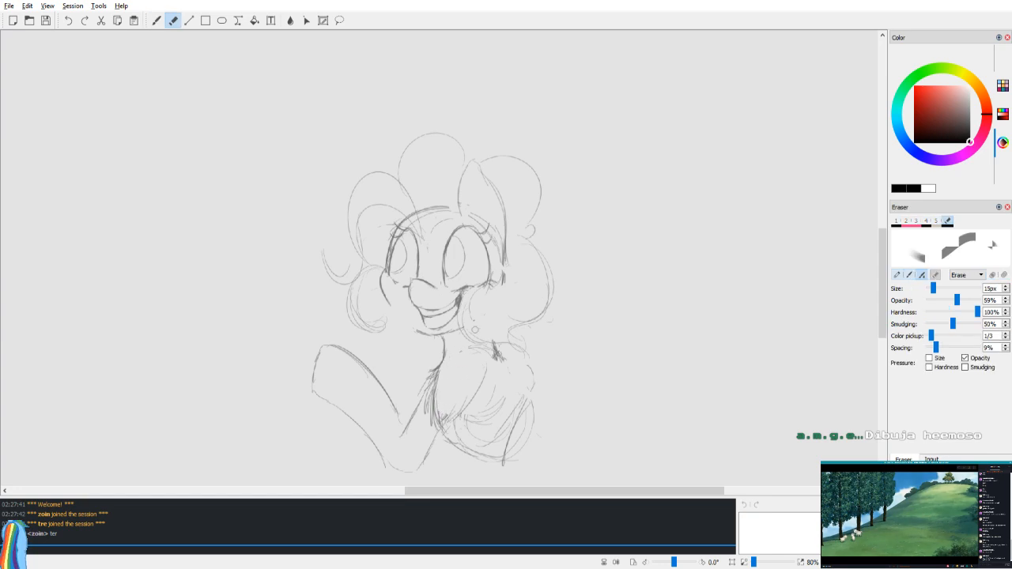
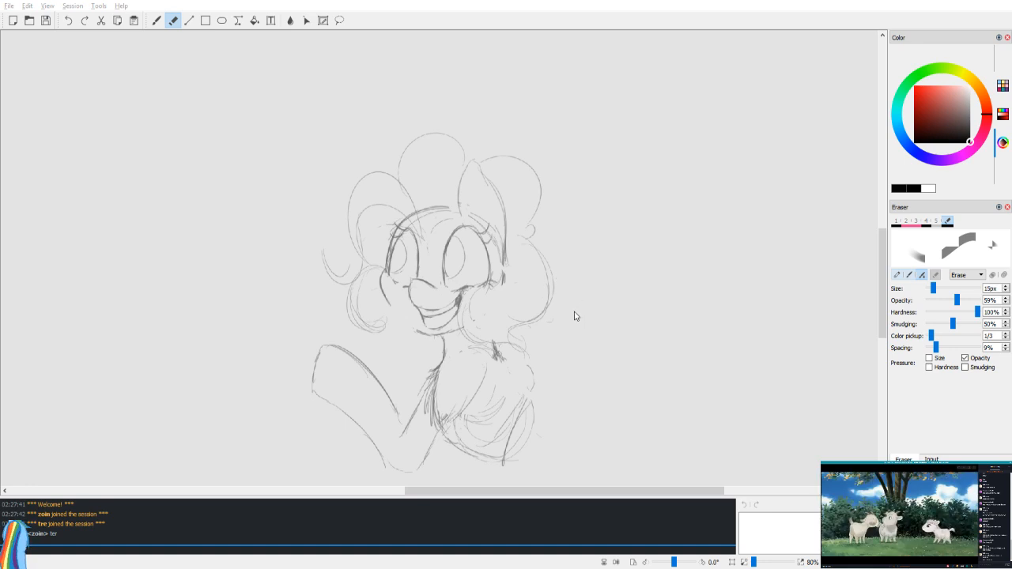
# Step: Look over the whole canvas, including the hat-wearing pony head and the pony with the raised foreleg
pyautogui.scroll(3, 615, 231)
pyautogui.scroll(-4, 659, 210)
pyautogui.scroll(-4, 662, 198)
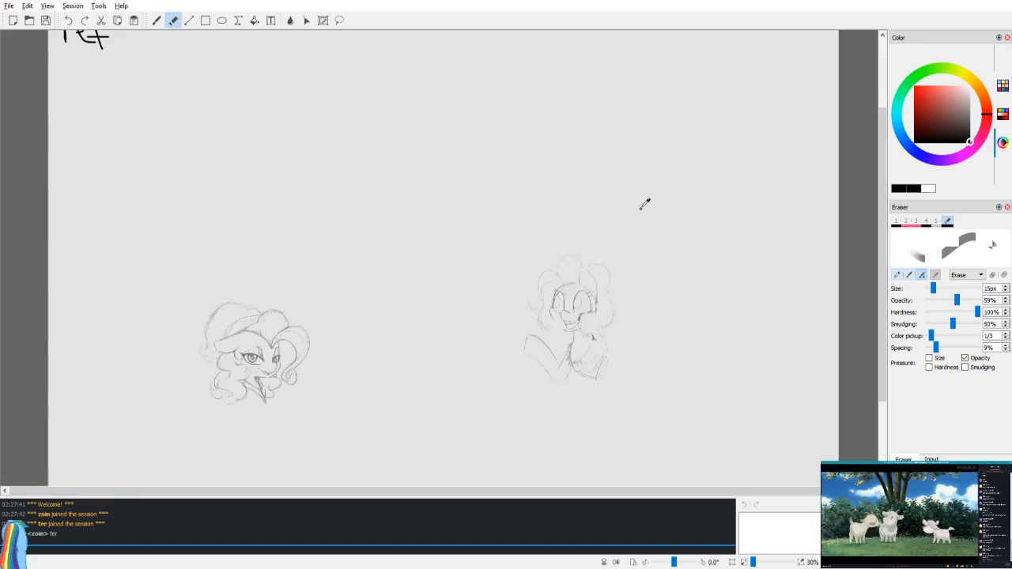
pyautogui.scroll(2, 644, 204)
pyautogui.moveTo(350, 273); pyautogui.dragTo(533, 296)
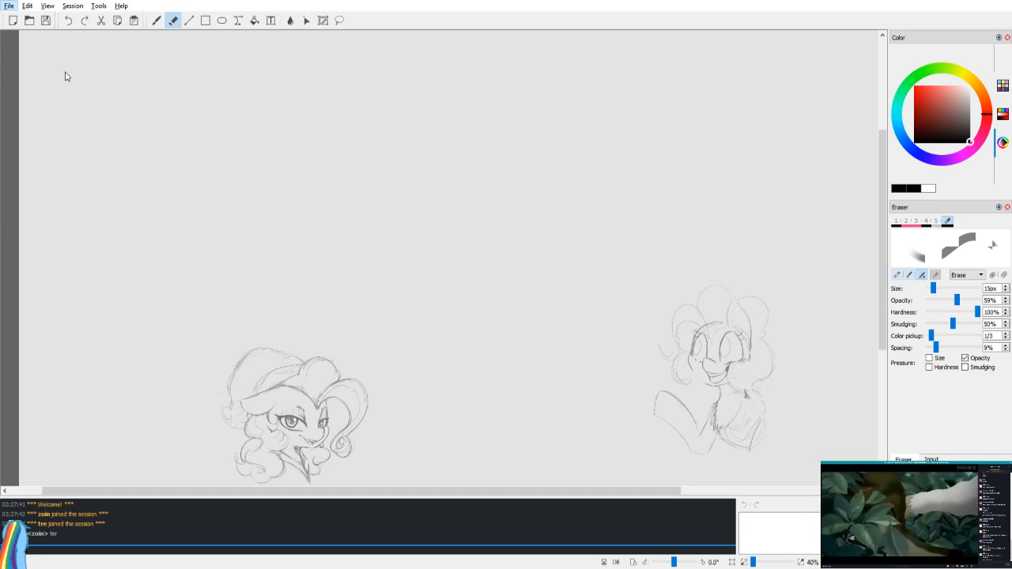
pyautogui.hotkey('alt', 'Tab')
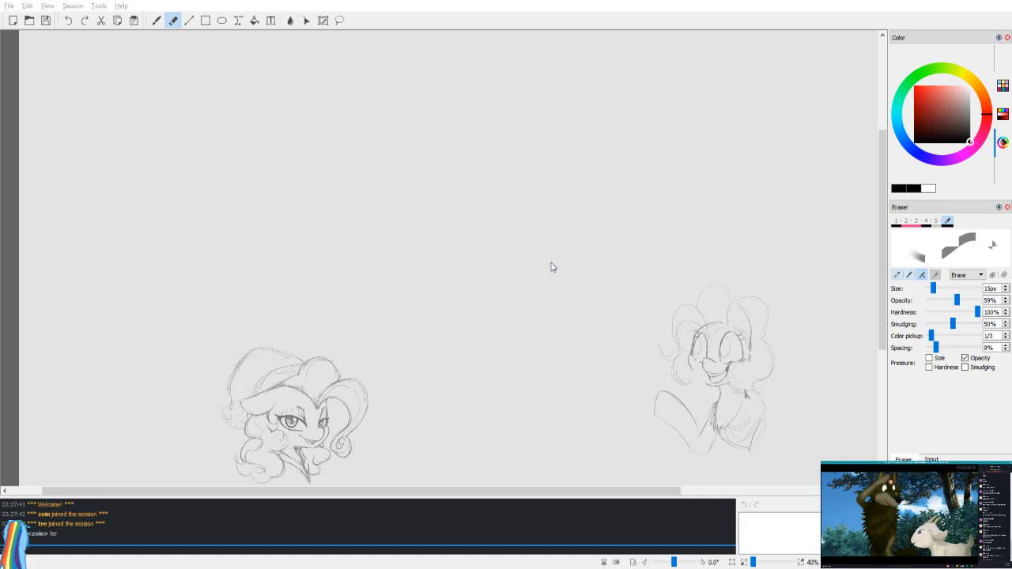
pyautogui.scroll(-3, 551, 263)
pyautogui.scroll(5, 552, 262)
pyautogui.scroll(-1, 544, 263)
pyautogui.scroll(1, 544, 264)
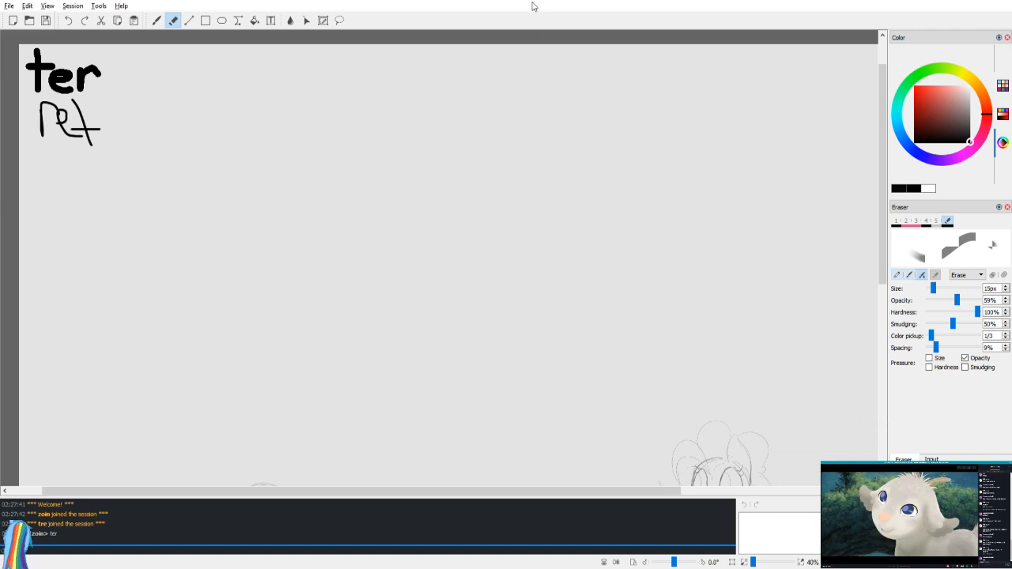
pyautogui.scroll(-3, 459, 256)
pyautogui.scroll(-1, 459, 256)
pyautogui.moveTo(443, 491); pyautogui.dragTo(461, 478)
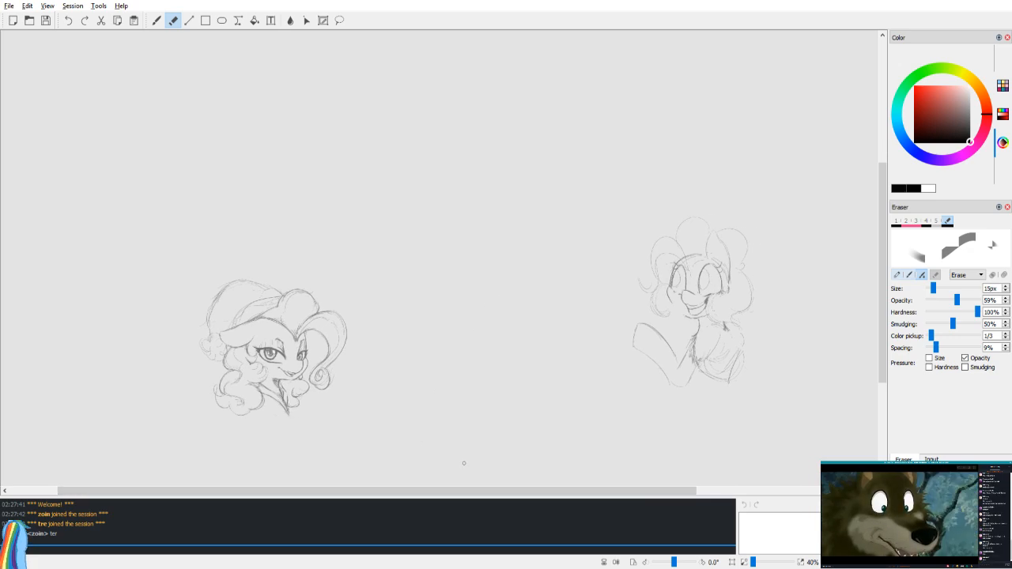
# Step: Lighten the fluff strokes along the chest edge of the raised-hoof pony with the eraser
pyautogui.moveTo(594, 385); pyautogui.dragTo(507, 370)
pyautogui.scroll(2, 577, 358)
pyautogui.moveTo(685, 344)
pyautogui.mouseDown()
pyautogui.moveTo(629, 338)
pyautogui.moveTo(546, 356)
pyautogui.mouseUp()
pyautogui.scroll(2, 542, 350)
pyautogui.press('m')
pyautogui.press('m')
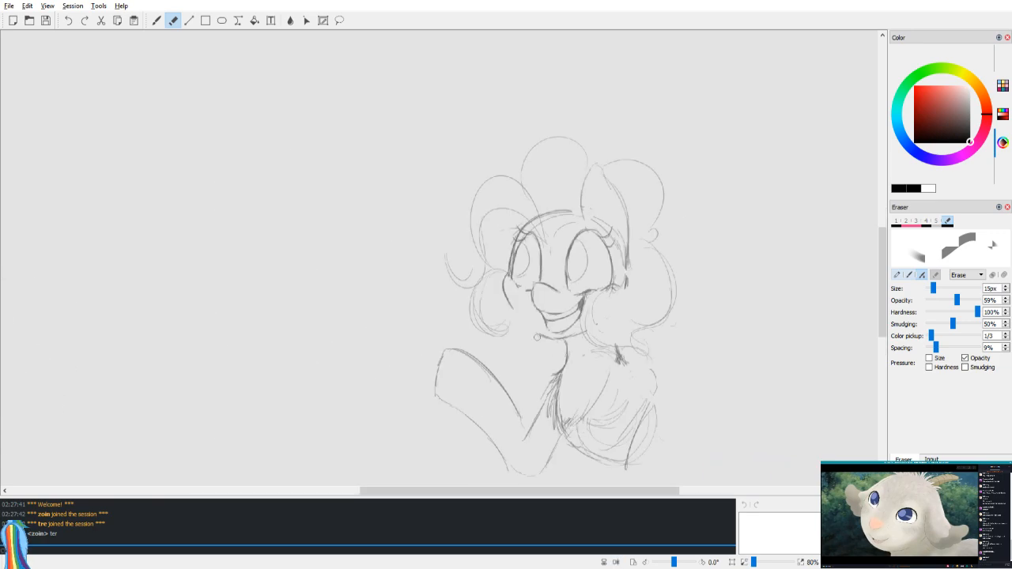
pyautogui.press('b')
pyautogui.press('e')
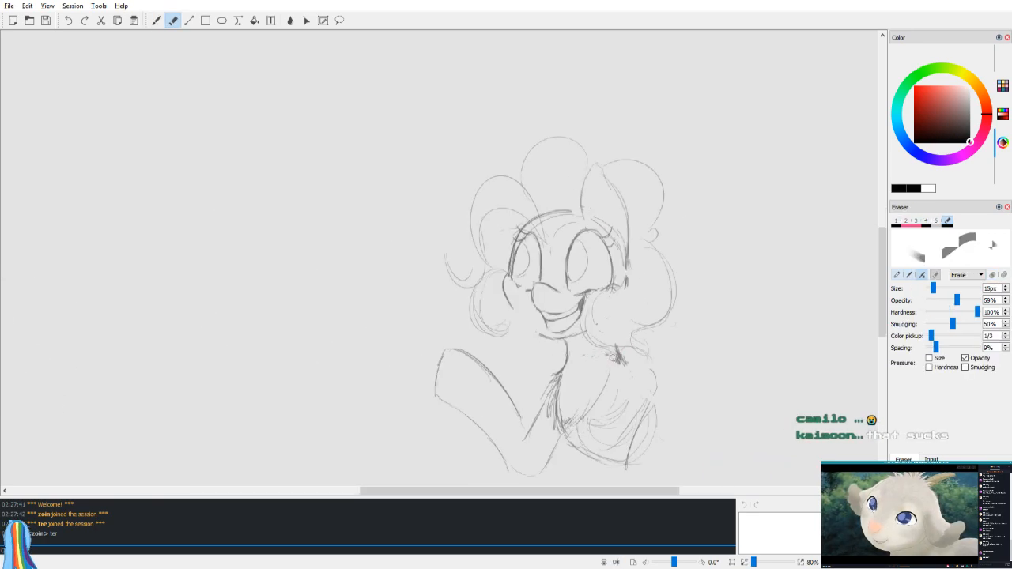
pyautogui.press('b')
pyautogui.press('m')
pyautogui.press('m')
pyautogui.press('e')
pyautogui.moveTo(561, 380)
pyautogui.mouseDown()
pyautogui.moveTo(555, 420)
pyautogui.moveTo(564, 364)
pyautogui.moveTo(556, 427)
pyautogui.mouseUp()
# Step: Strengthen the line running from the front of the neck into the inner edge of the raised foreleg
pyautogui.press('b')
pyautogui.press('m')
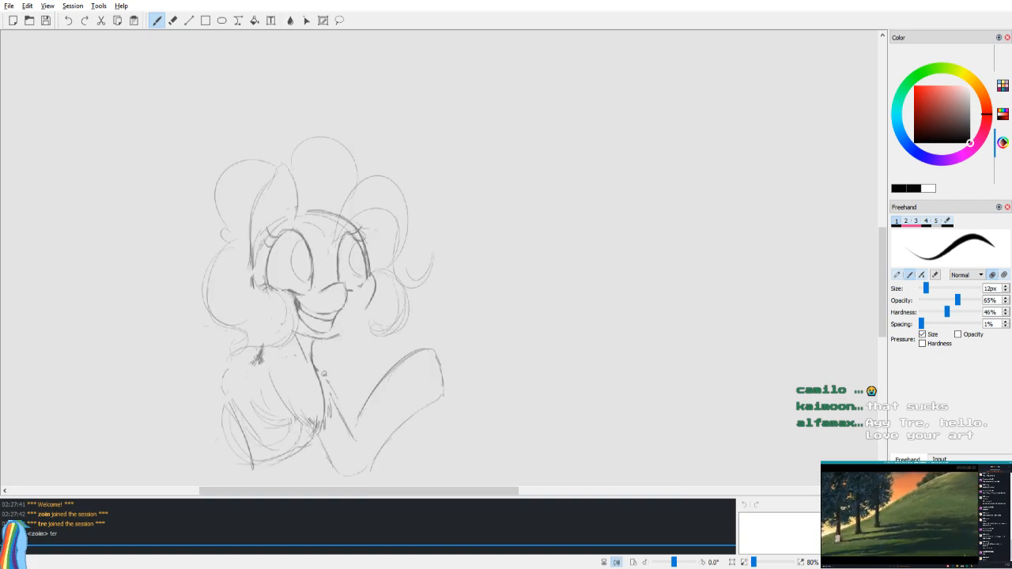
pyautogui.moveTo(318, 370); pyautogui.dragTo(334, 396)
pyautogui.press('m')
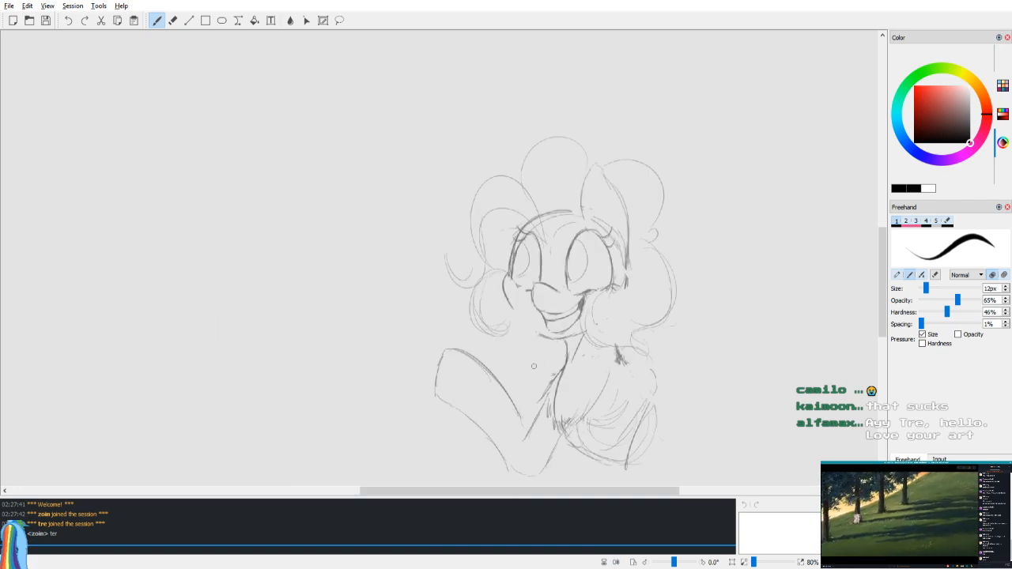
pyautogui.moveTo(565, 367); pyautogui.dragTo(554, 378)
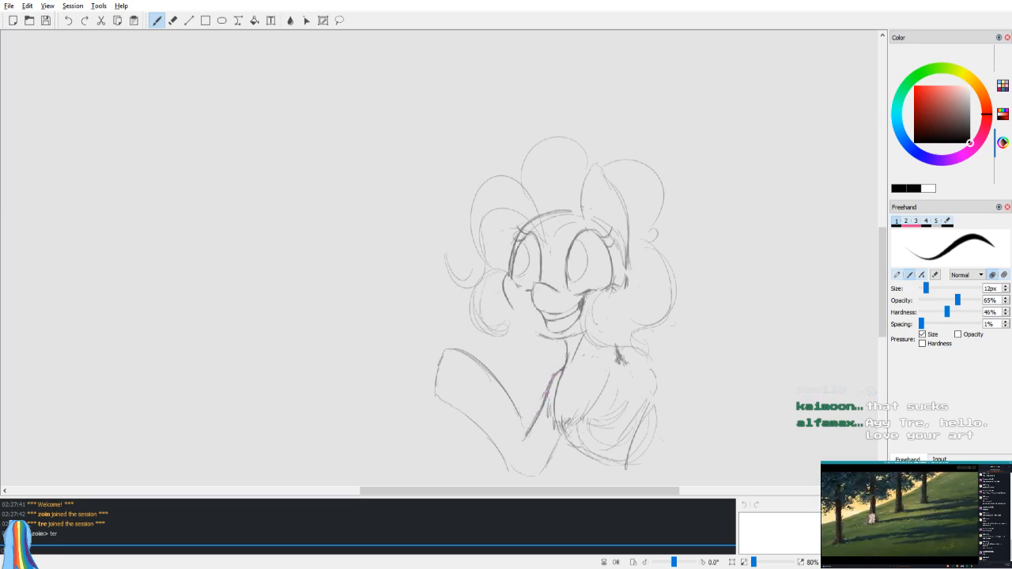
# Step: Erase the chest fluff strokes and redraw the chest edge as one clean curve down to the foreleg
pyautogui.press('e')
pyautogui.press('v')
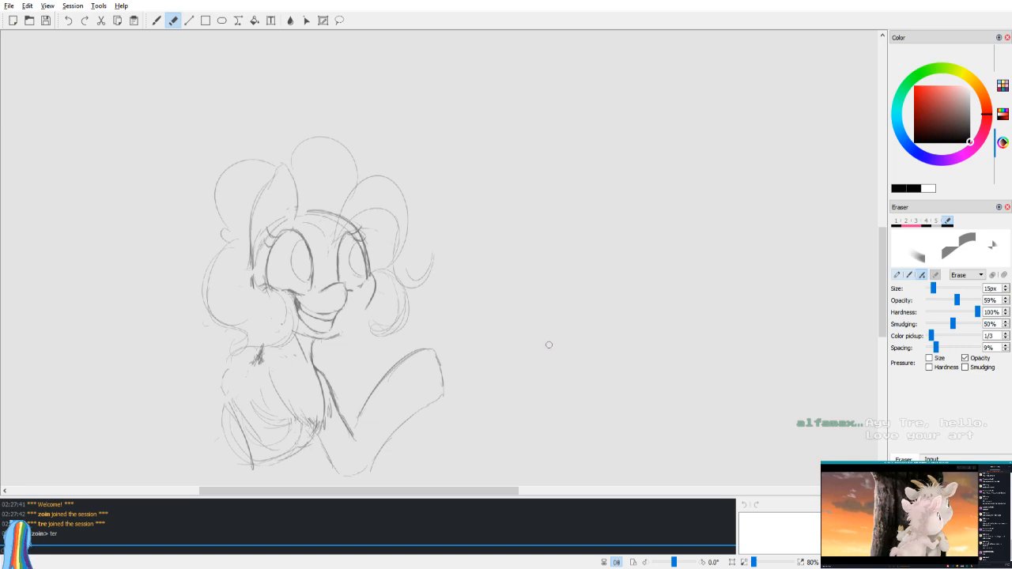
pyautogui.press('v')
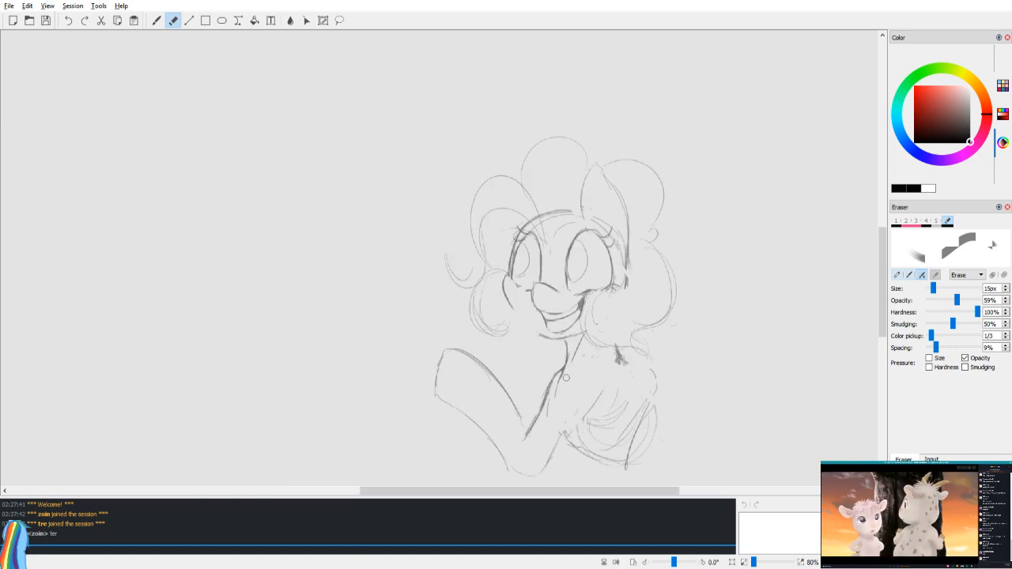
pyautogui.press('b')
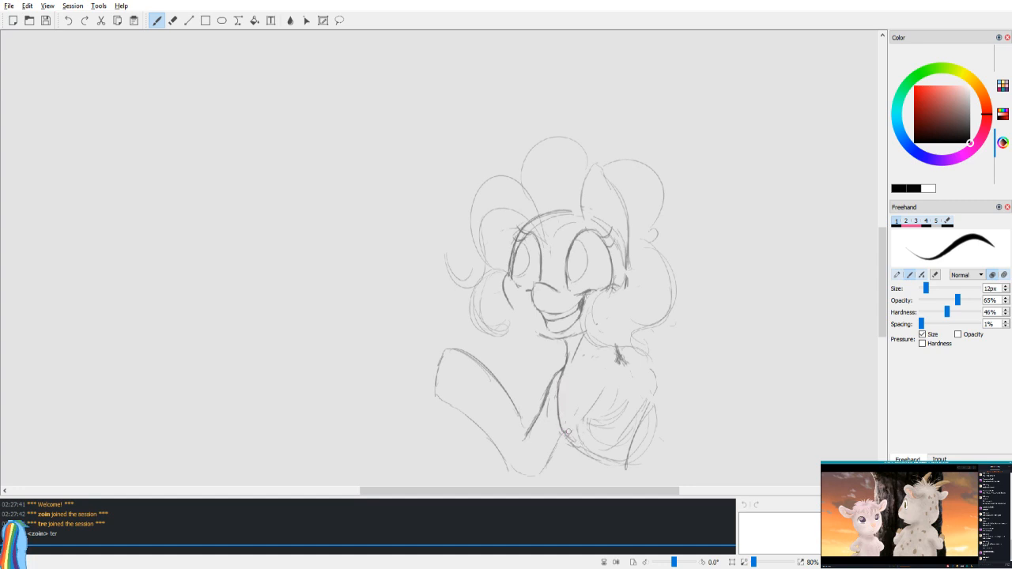
# Step: Erase the dark scribbled point at the nape, just under the mane curl
pyautogui.press('v')
pyautogui.press('e')
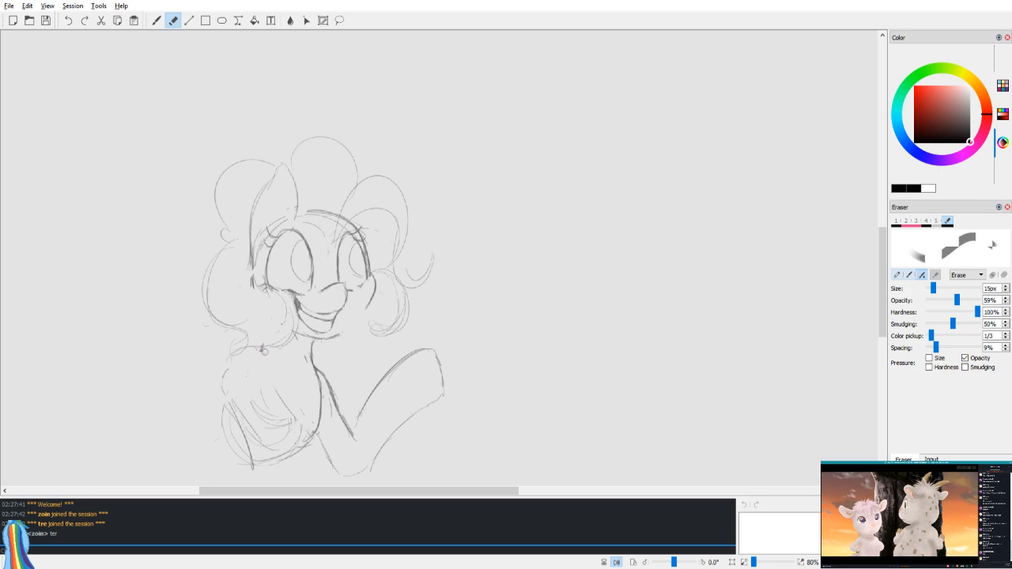
pyautogui.press('v')
pyautogui.press('b')
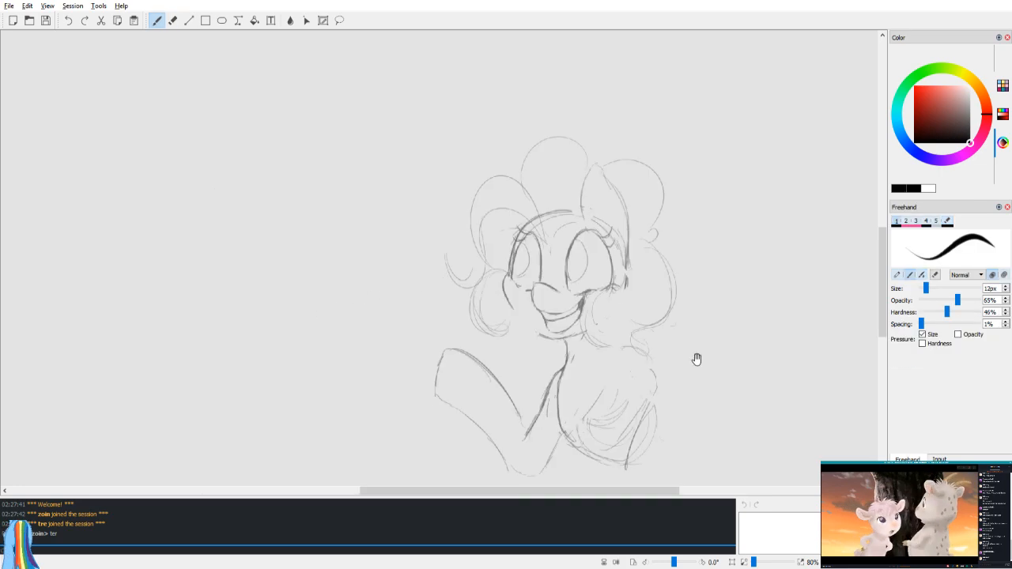
# Step: Thicken the front neck line below the chin and erase the stray strokes beside it
pyautogui.scroll(4, 688, 370)
pyautogui.scroll(2, 605, 301)
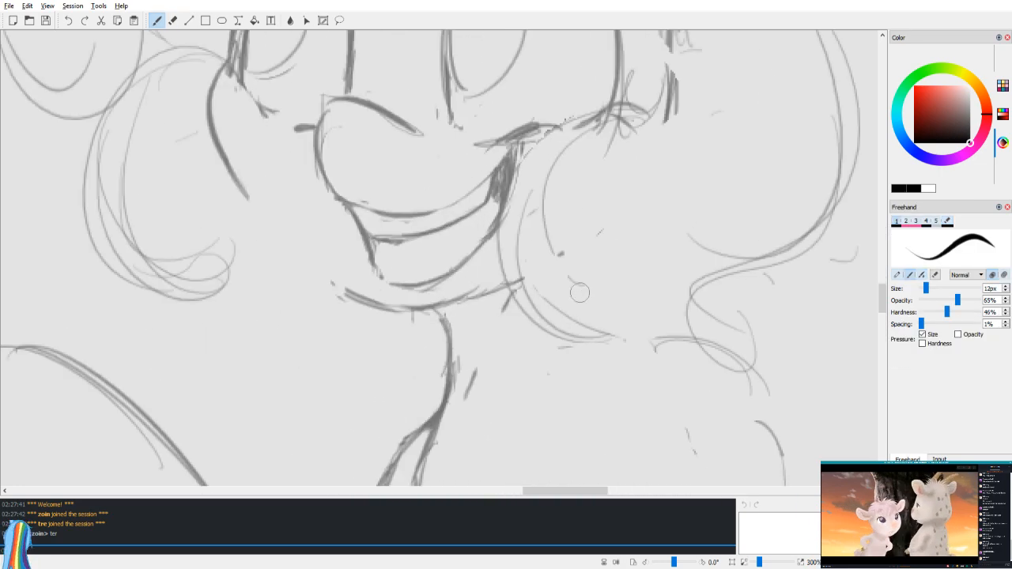
pyautogui.scroll(2, 581, 290)
pyautogui.moveTo(380, 333)
pyautogui.mouseDown()
pyautogui.moveTo(408, 363)
pyautogui.moveTo(397, 337)
pyautogui.moveTo(397, 431)
pyautogui.mouseUp()
pyautogui.press('e')
pyautogui.moveTo(468, 322); pyautogui.dragTo(460, 335)
pyautogui.moveTo(433, 390); pyautogui.dragTo(423, 421)
pyautogui.press('b')
pyautogui.moveTo(408, 351); pyautogui.dragTo(412, 416)
pyautogui.moveTo(415, 381); pyautogui.dragTo(405, 429)
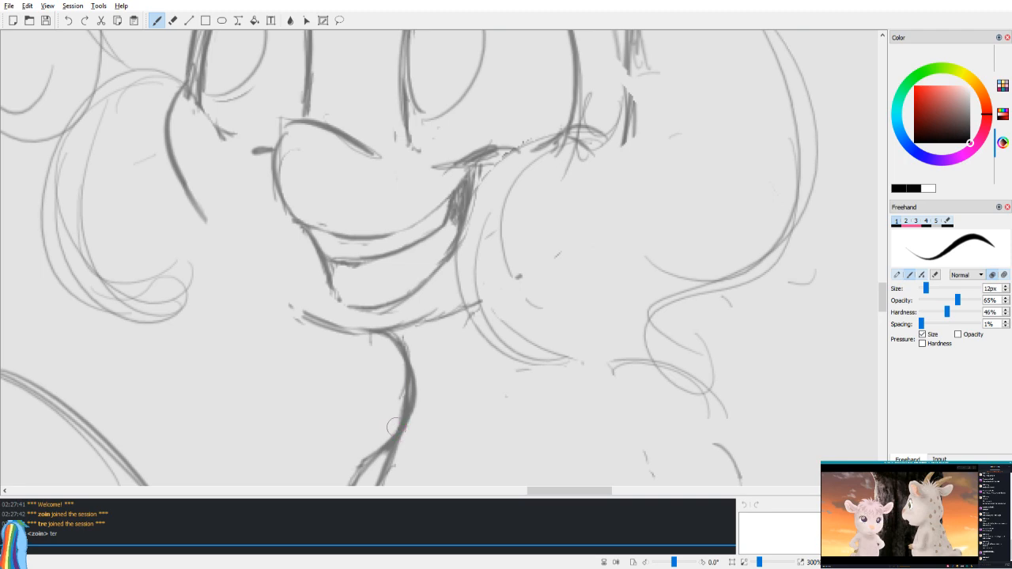
# Step: Hatch a shadow under the jaw beside the front neck line, and erase the jaw line and the strokes overlapping the hair curl
pyautogui.moveTo(394, 329)
pyautogui.mouseDown()
pyautogui.moveTo(430, 321)
pyautogui.moveTo(419, 363)
pyautogui.mouseUp()
pyautogui.moveTo(457, 310); pyautogui.dragTo(431, 381)
pyautogui.press('e')
pyautogui.moveTo(409, 317)
pyautogui.mouseDown()
pyautogui.moveTo(506, 279)
pyautogui.moveTo(478, 278)
pyautogui.moveTo(499, 317)
pyautogui.mouseUp()
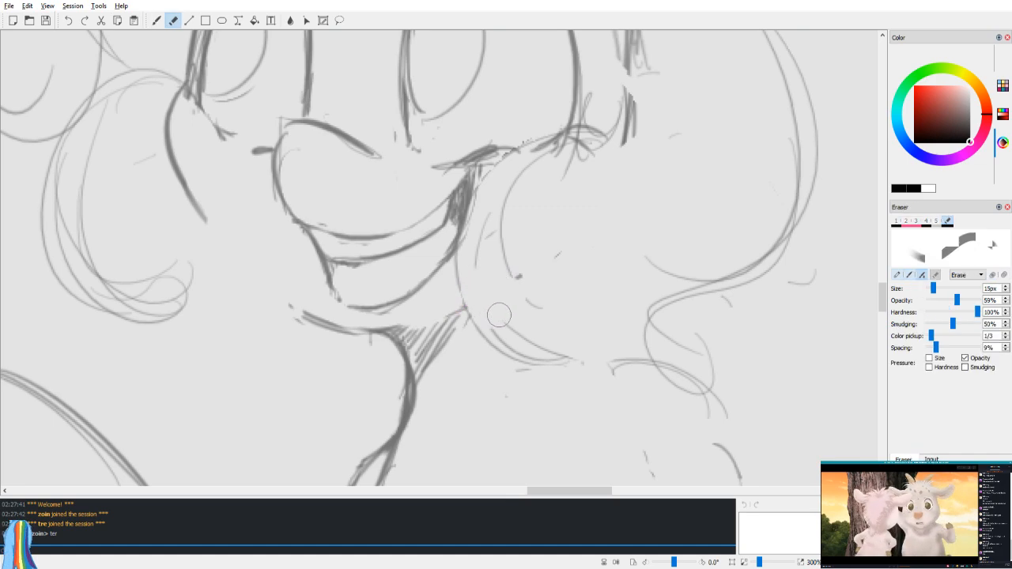
pyautogui.press('v')
pyautogui.moveTo(538, 286); pyautogui.dragTo(522, 330)
pyautogui.moveTo(436, 348); pyautogui.dragTo(482, 366)
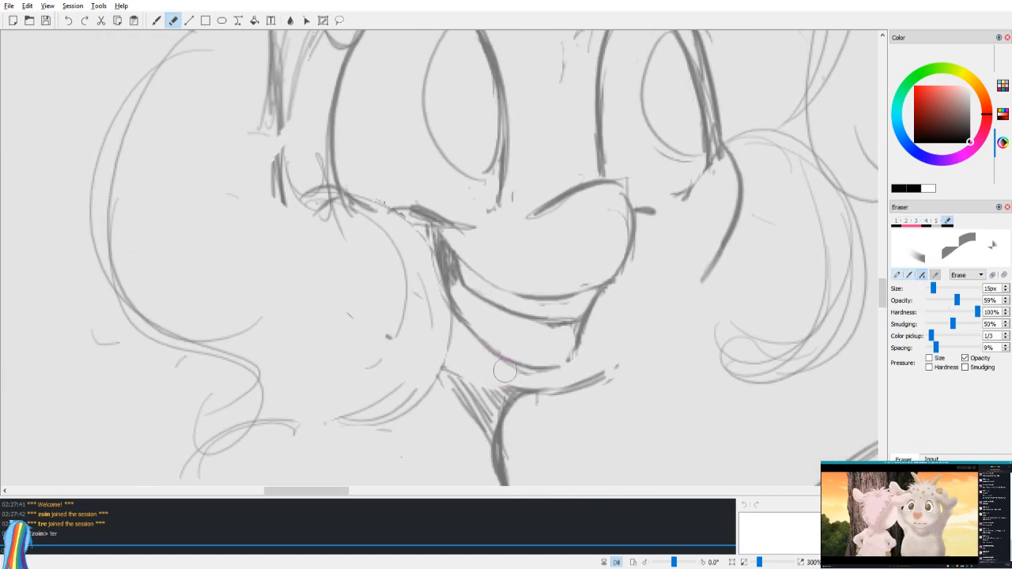
# Step: Erase the lower part of the far cheek line, leaving only the short piece beside the eye
pyautogui.press('v')
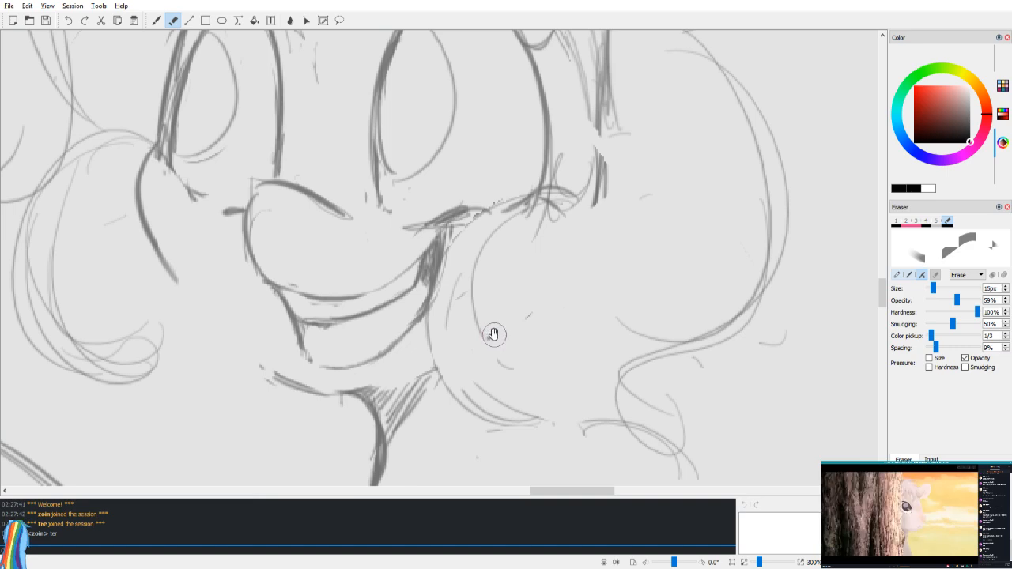
pyautogui.moveTo(493, 335); pyautogui.dragTo(542, 411)
pyautogui.press('v')
pyautogui.press('b')
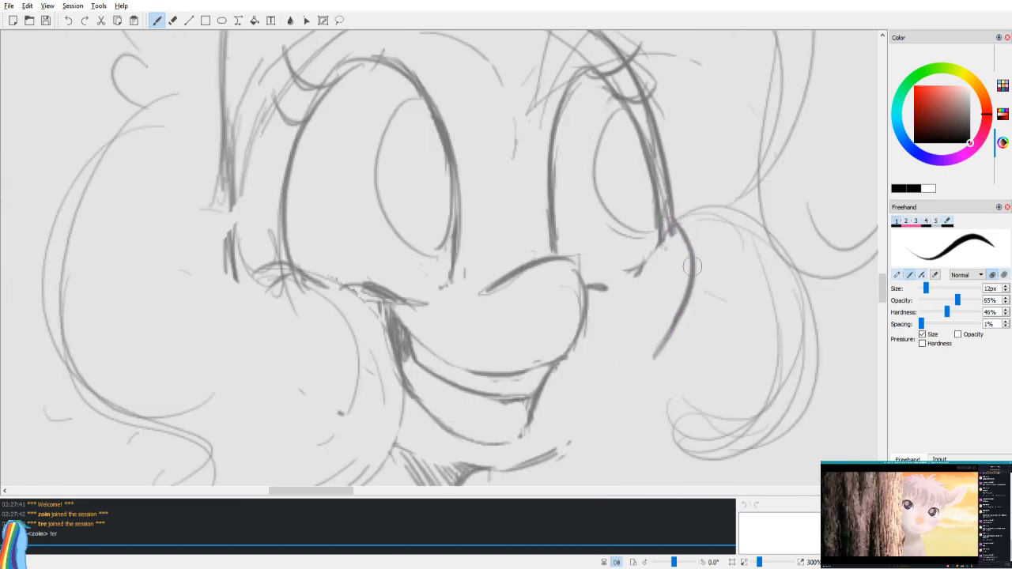
pyautogui.moveTo(682, 241); pyautogui.dragTo(624, 402)
pyautogui.press('e')
pyautogui.moveTo(693, 291); pyautogui.dragTo(628, 397)
# Step: Redraw the far cheek as one clean curve from the outer eye corner down to the chin
pyautogui.press('b')
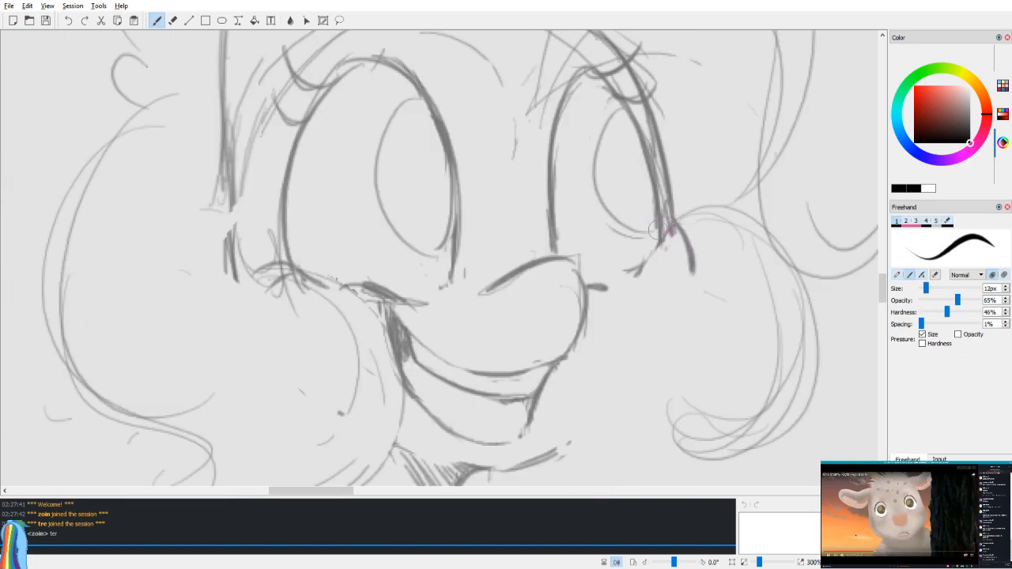
pyautogui.moveTo(671, 231); pyautogui.dragTo(547, 457)
pyautogui.hotkey('ctrl', 'z')
pyautogui.moveTo(672, 230); pyautogui.dragTo(569, 443)
pyautogui.hotkey('ctrl', 'z')
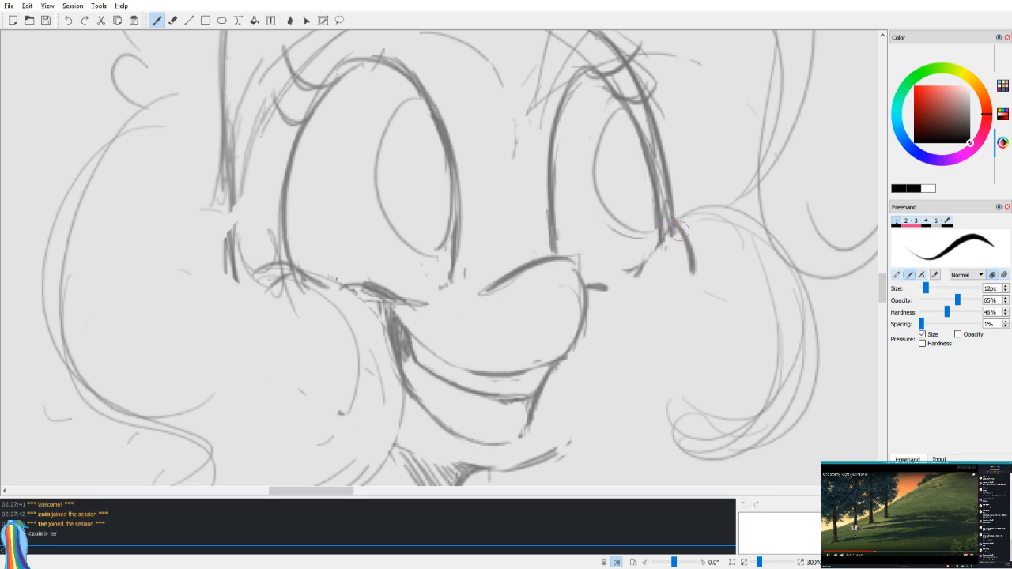
pyautogui.moveTo(683, 231); pyautogui.dragTo(555, 473)
pyautogui.hotkey('ctrl', 'z')
pyautogui.moveTo(665, 227); pyautogui.dragTo(562, 447)
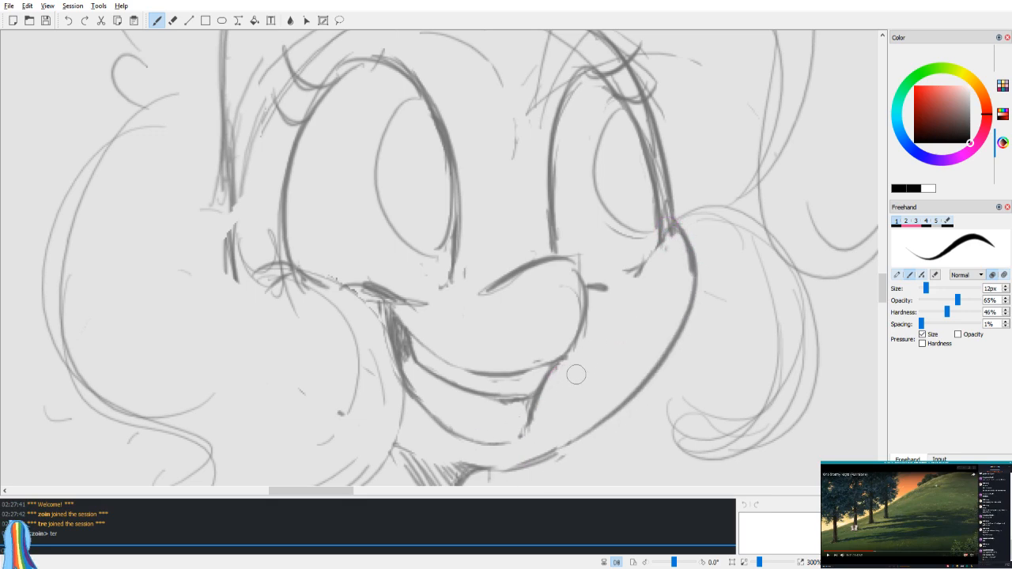
# Step: Select the muzzle and mouth with a freehand outline and move them slightly up and toward the far cheek
pyautogui.press('v')
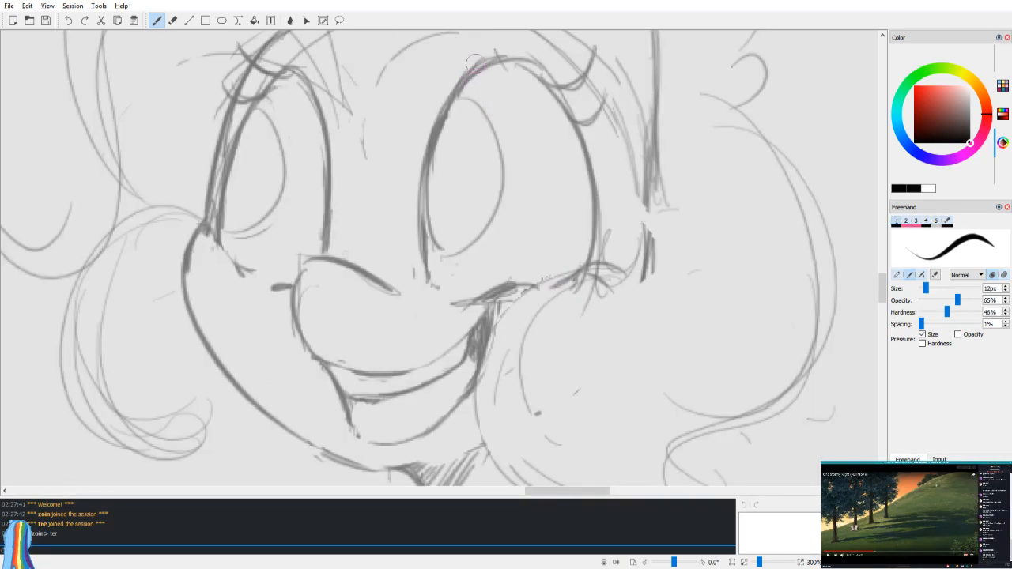
pyautogui.click(340, 21)
pyautogui.moveTo(388, 322)
pyautogui.mouseDown()
pyautogui.moveTo(417, 283)
pyautogui.moveTo(390, 252)
pyautogui.moveTo(295, 248)
pyautogui.moveTo(278, 360)
pyautogui.moveTo(336, 447)
pyautogui.moveTo(426, 446)
pyautogui.moveTo(452, 425)
pyautogui.moveTo(503, 341)
pyautogui.moveTo(511, 295)
pyautogui.moveTo(534, 282)
pyautogui.moveTo(503, 259)
pyautogui.moveTo(392, 320)
pyautogui.mouseUp()
pyautogui.moveTo(432, 273); pyautogui.dragTo(421, 264)
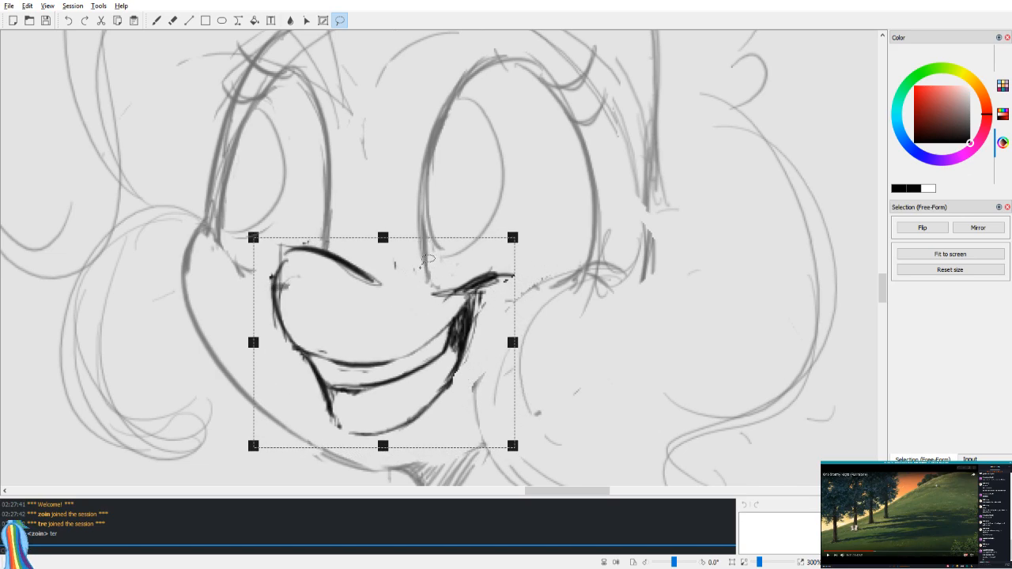
pyautogui.press('v')
pyautogui.moveTo(524, 277); pyautogui.dragTo(533, 273)
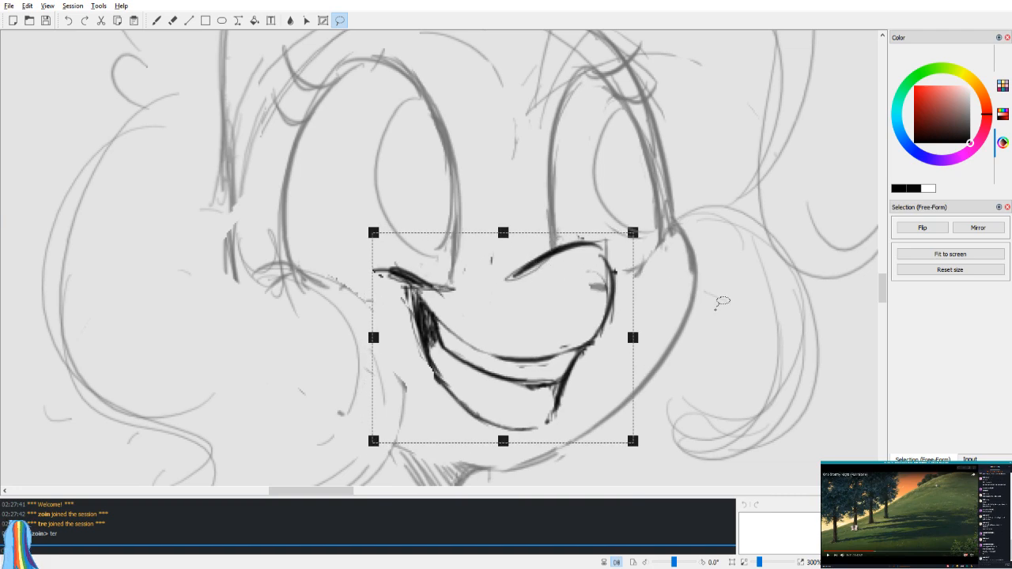
# Step: Erase the chin line under the mouth and redraw it above the neck
pyautogui.press('e')
pyautogui.moveTo(576, 318); pyautogui.dragTo(569, 275)
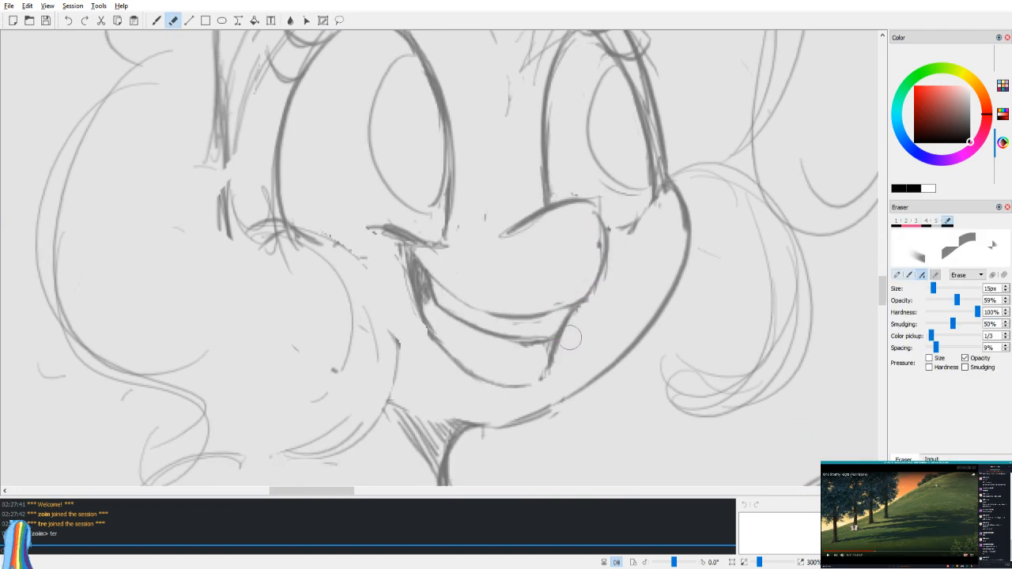
pyautogui.press('b')
pyautogui.press('v')
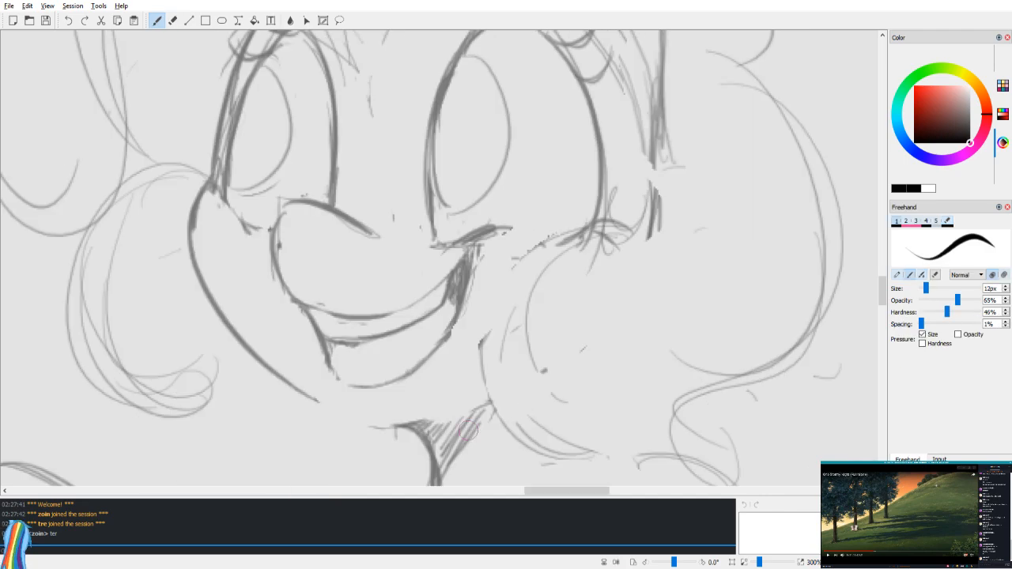
pyautogui.moveTo(372, 422)
pyautogui.mouseDown()
pyautogui.moveTo(438, 409)
pyautogui.moveTo(400, 421)
pyautogui.moveTo(440, 414)
pyautogui.mouseUp()
pyautogui.scroll(-2, 544, 362)
pyautogui.scroll(-3, 576, 281)
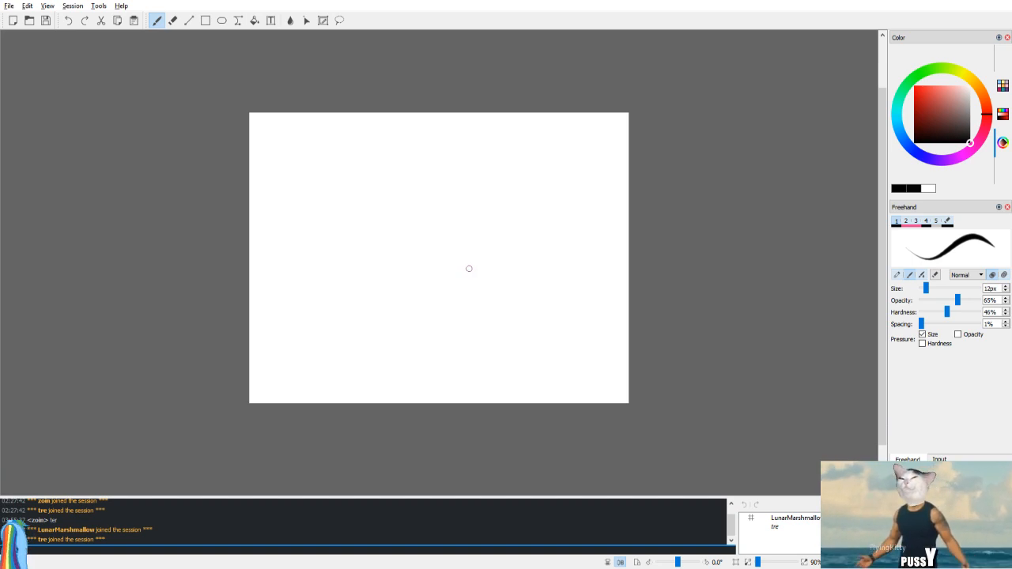
# Step: Handwrite the word TINY in large black letters across the upper part of the blank canvas
pyautogui.scroll(-1, 482, 265)
pyautogui.scroll(2, 487, 263)
pyautogui.scroll(-1, 493, 262)
pyautogui.scroll(3, 497, 261)
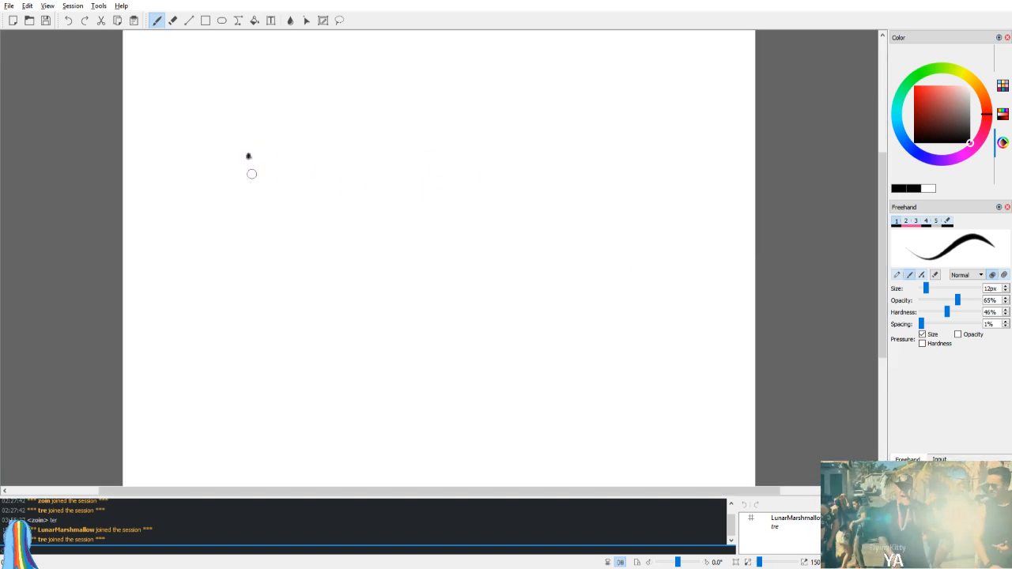
pyautogui.moveTo(248, 155); pyautogui.dragTo(271, 311)
pyautogui.moveTo(187, 167); pyautogui.dragTo(319, 122)
pyautogui.moveTo(297, 167)
pyautogui.mouseDown()
pyautogui.moveTo(340, 153)
pyautogui.moveTo(399, 257)
pyautogui.moveTo(406, 149)
pyautogui.mouseUp()
pyautogui.moveTo(478, 129); pyautogui.dragTo(461, 229)
pyautogui.moveTo(439, 143); pyautogui.dragTo(466, 178)
# Step: Handwrite CANVAS on a rising line below TINY, undoing the surplus final S
pyautogui.moveTo(347, 334); pyautogui.dragTo(333, 393)
pyautogui.moveTo(369, 309); pyautogui.dragTo(370, 393)
pyautogui.moveTo(373, 307)
pyautogui.mouseDown()
pyautogui.moveTo(408, 377)
pyautogui.moveTo(406, 348)
pyautogui.moveTo(467, 273)
pyautogui.moveTo(502, 330)
pyautogui.mouseUp()
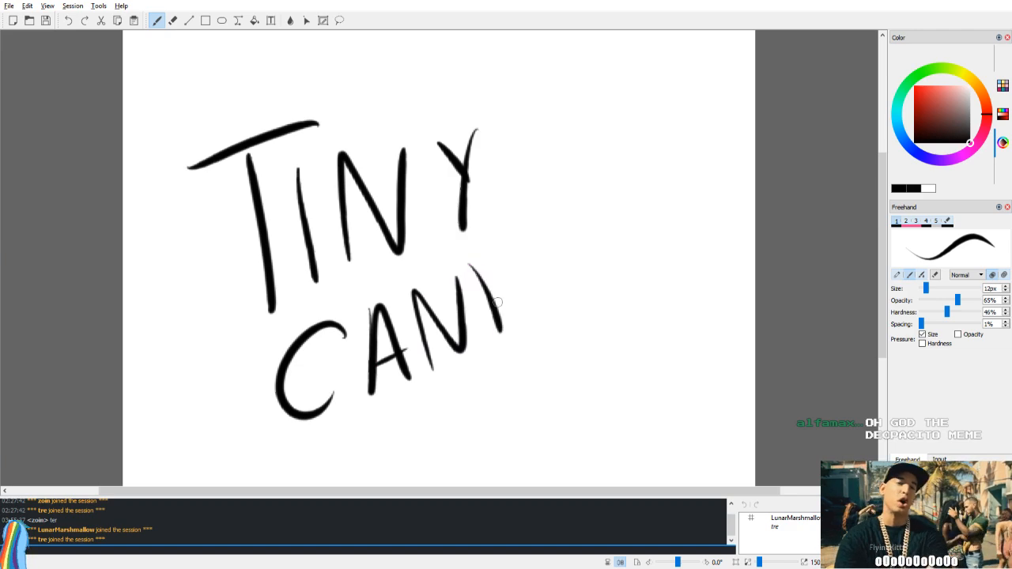
pyautogui.moveTo(514, 253); pyautogui.dragTo(508, 334)
pyautogui.moveTo(554, 297)
pyautogui.mouseDown()
pyautogui.moveTo(594, 284)
pyautogui.moveTo(585, 255)
pyautogui.mouseUp()
pyautogui.moveTo(623, 198)
pyautogui.mouseDown()
pyautogui.moveTo(646, 249)
pyautogui.moveTo(609, 262)
pyautogui.mouseUp()
pyautogui.moveTo(670, 165)
pyautogui.mouseDown()
pyautogui.moveTo(651, 172)
pyautogui.moveTo(695, 225)
pyautogui.mouseUp()
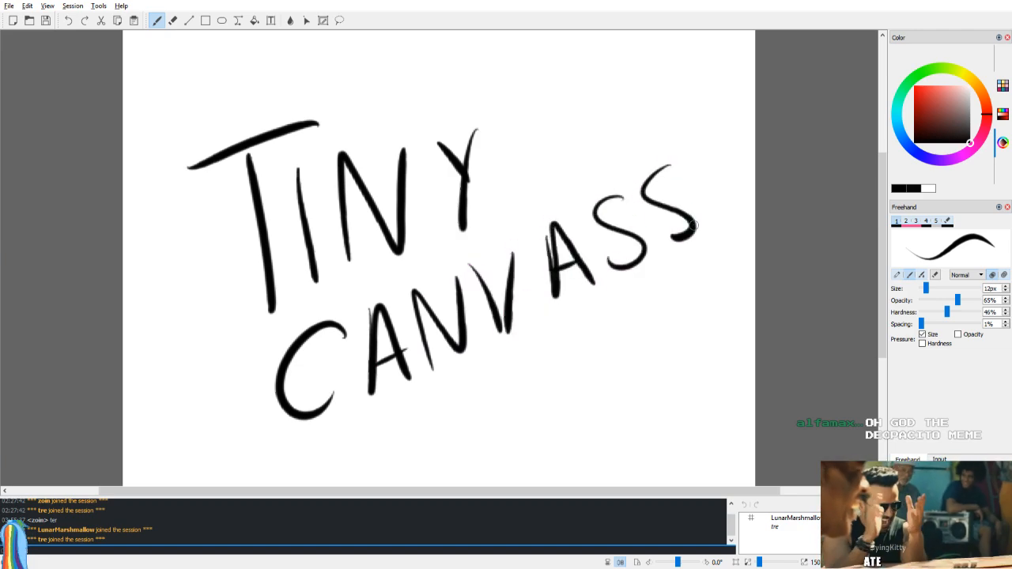
pyautogui.hotkey('ctrl', 'z')
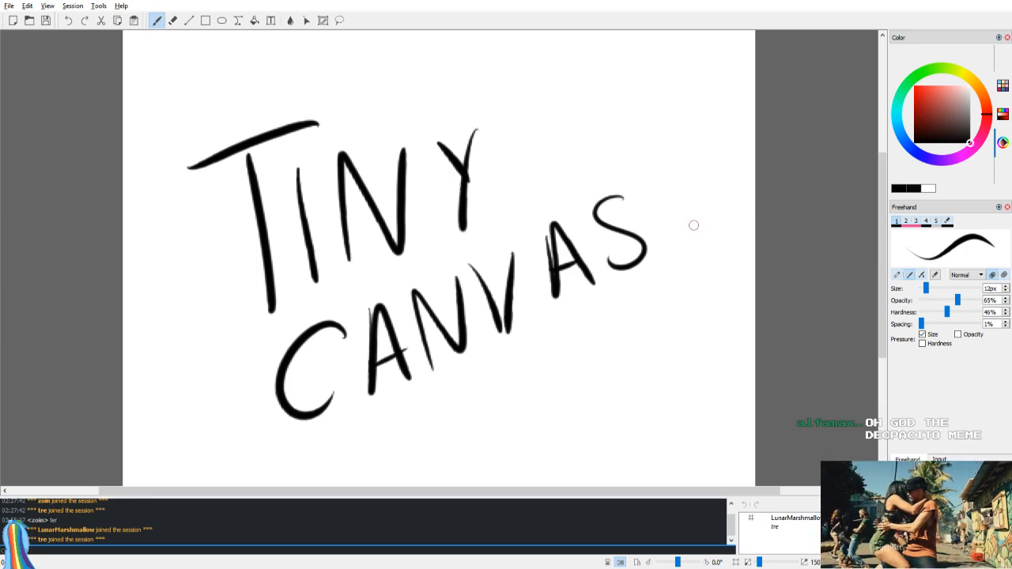
# Step: Select the TINY CANVAS lettering with a freehand outline and delete it
pyautogui.scroll(2, 570, 202)
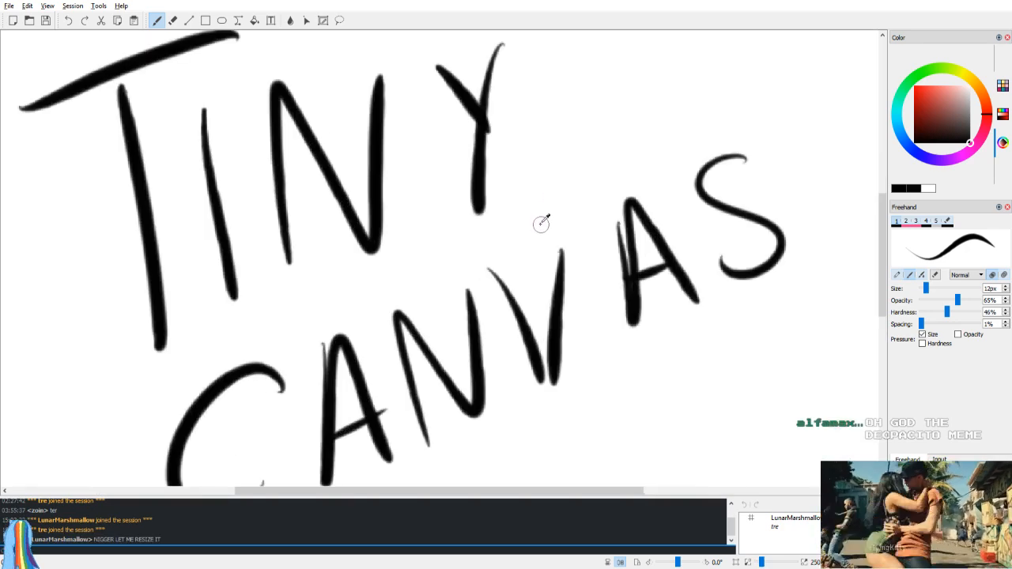
pyautogui.scroll(-5, 544, 223)
pyautogui.scroll(2, 547, 226)
pyautogui.moveTo(509, 285); pyautogui.dragTo(516, 279)
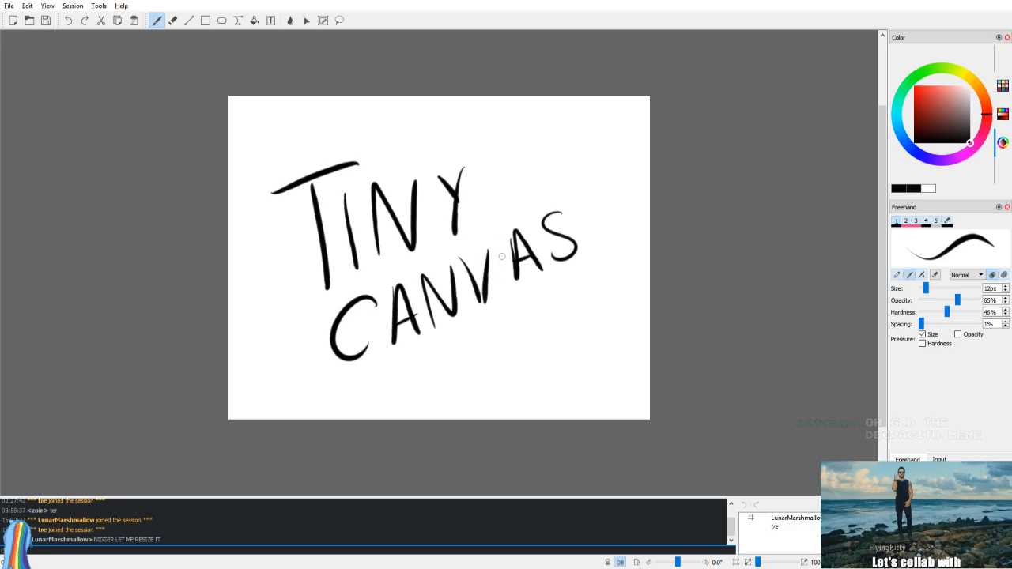
pyautogui.click(339, 20)
pyautogui.moveTo(289, 295)
pyautogui.mouseDown()
pyautogui.moveTo(248, 207)
pyautogui.moveTo(375, 139)
pyautogui.moveTo(574, 172)
pyautogui.moveTo(579, 299)
pyautogui.moveTo(390, 398)
pyautogui.moveTo(290, 265)
pyautogui.mouseUp()
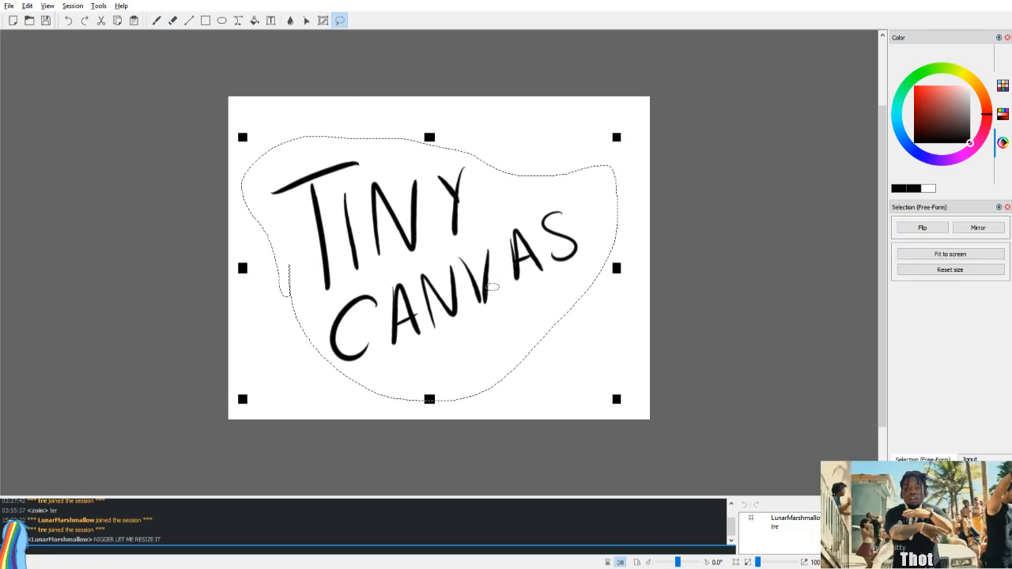
pyautogui.press('Delete')
# Step: Handwrite DES on the blank canvas and begin a second line with P below it
pyautogui.press('b')
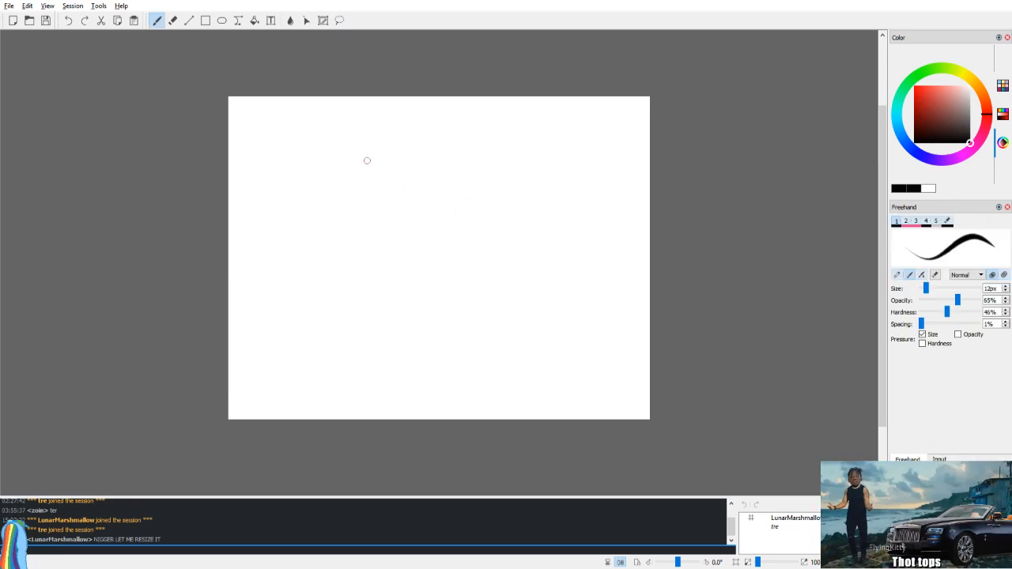
pyautogui.moveTo(314, 185); pyautogui.dragTo(339, 249)
pyautogui.moveTo(304, 204)
pyautogui.mouseDown()
pyautogui.moveTo(325, 220)
pyautogui.moveTo(320, 173)
pyautogui.moveTo(340, 250)
pyautogui.mouseUp()
pyautogui.moveTo(384, 147); pyautogui.dragTo(411, 191)
pyautogui.moveTo(425, 133); pyautogui.dragTo(418, 177)
pyautogui.moveTo(355, 301); pyautogui.dragTo(375, 327)
pyautogui.moveTo(350, 310)
pyautogui.mouseDown()
pyautogui.moveTo(382, 262)
pyautogui.moveTo(366, 324)
pyautogui.mouseUp()
pyautogui.moveTo(391, 252); pyautogui.dragTo(406, 307)
pyautogui.moveTo(394, 238); pyautogui.dragTo(428, 277)
pyautogui.moveTo(397, 281); pyautogui.dragTo(420, 240)
pyautogui.moveTo(431, 224)
pyautogui.mouseDown()
pyautogui.moveTo(423, 229)
pyautogui.moveTo(452, 231)
pyautogui.moveTo(247, 351)
pyautogui.moveTo(716, 475)
pyautogui.mouseUp()
# Step: Undo the handwritten DES and P lettering stroke by stroke
pyautogui.hotkey('ctrl', 'z')
pyautogui.hotkey('ctrl', 'z')
pyautogui.hotkey('ctrl', 'z')
pyautogui.hotkey('ctrl', 'z')
pyautogui.hotkey('ctrl', 'z')
pyautogui.hotkey('ctrl', 'z')
pyautogui.hotkey('ctrl', 'z')
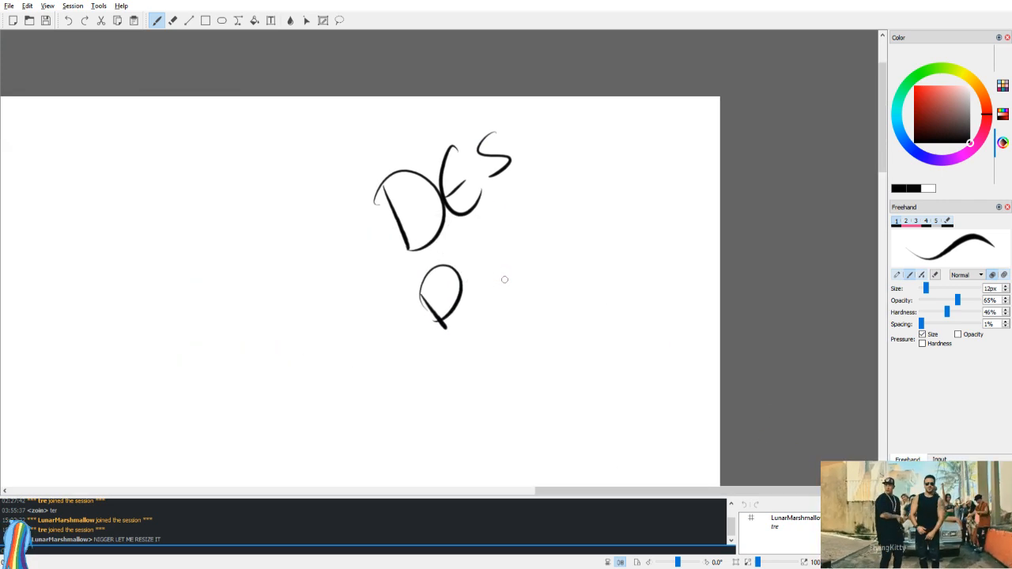
pyautogui.hotkey('ctrl', 'z')
pyautogui.hotkey('ctrl', 'z')
pyautogui.hotkey('ctrl', 'z')
pyautogui.hotkey('ctrl', 'z')
pyautogui.hotkey('ctrl', 'z')
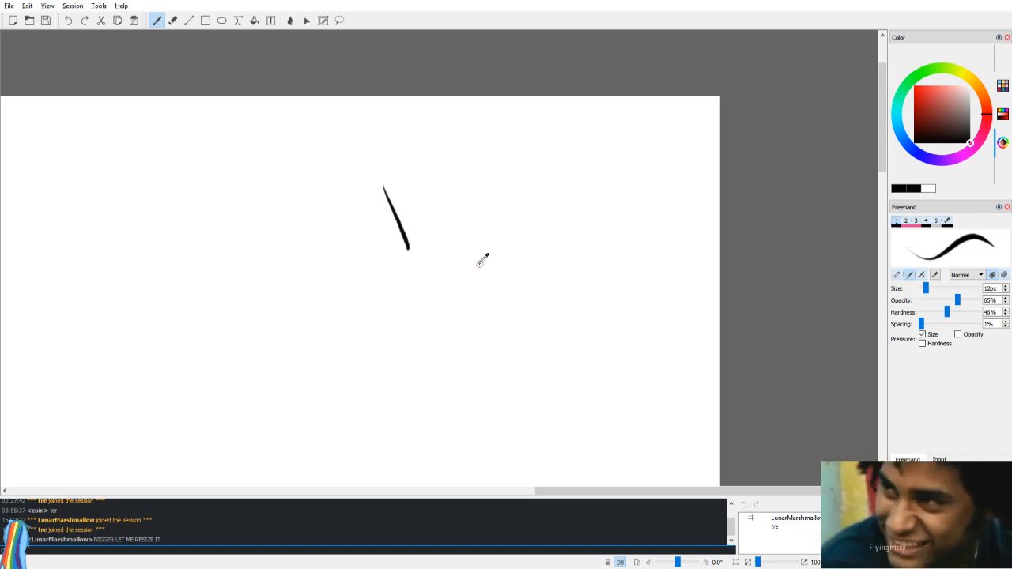
# Step: Scribble a loose looping test stroke on the enlarged canvas and handwrite a small bombom
pyautogui.moveTo(420, 298); pyautogui.dragTo(583, 310)
pyautogui.scroll(-3, 584, 311)
pyautogui.scroll(5, 581, 315)
pyautogui.scroll(-1, 577, 319)
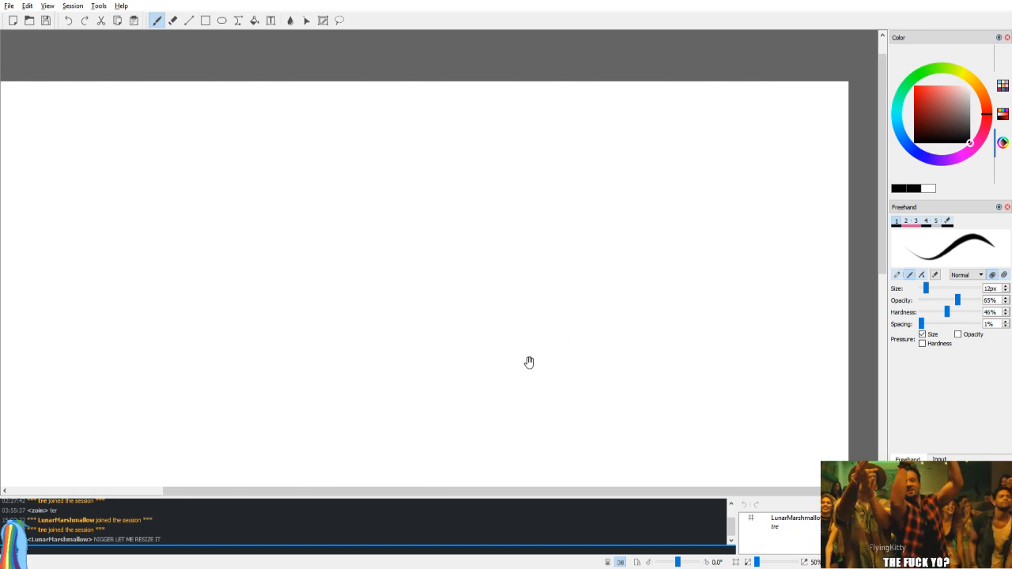
pyautogui.moveTo(538, 358); pyautogui.dragTo(613, 284)
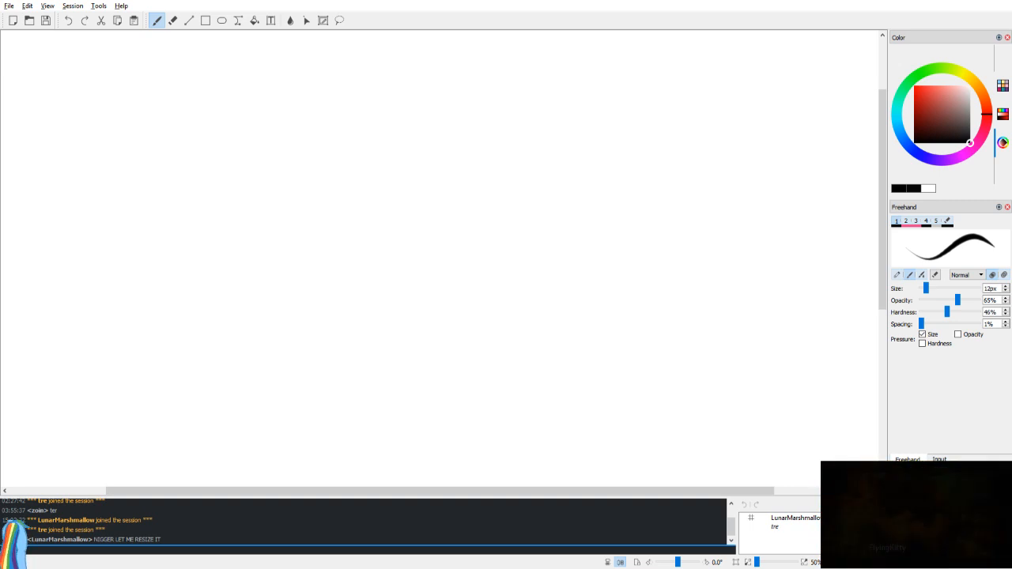
pyautogui.moveTo(363, 169)
pyautogui.mouseDown()
pyautogui.moveTo(519, 296)
pyautogui.moveTo(203, 312)
pyautogui.moveTo(387, 242)
pyautogui.mouseUp()
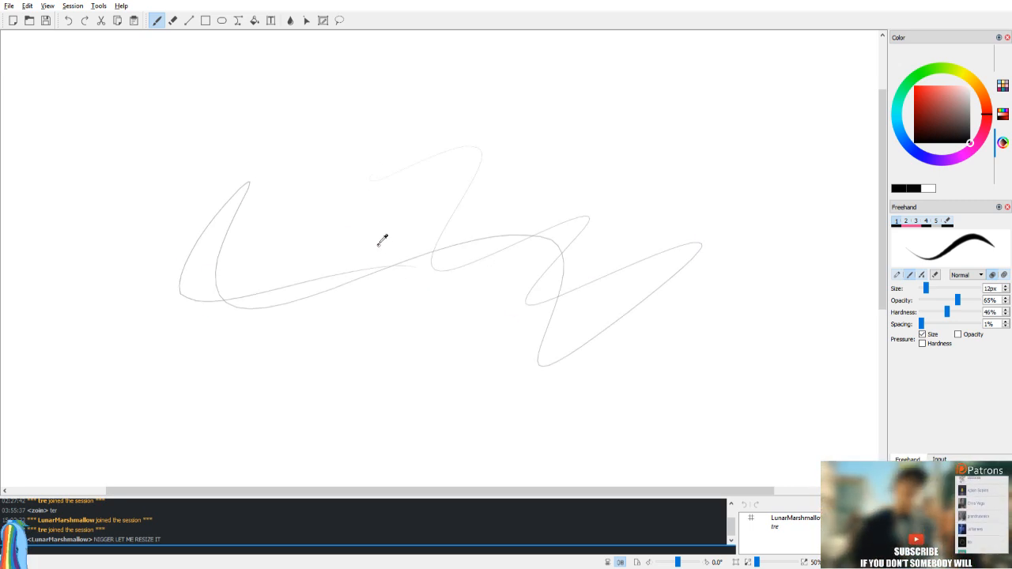
pyautogui.moveTo(311, 239); pyautogui.dragTo(322, 264)
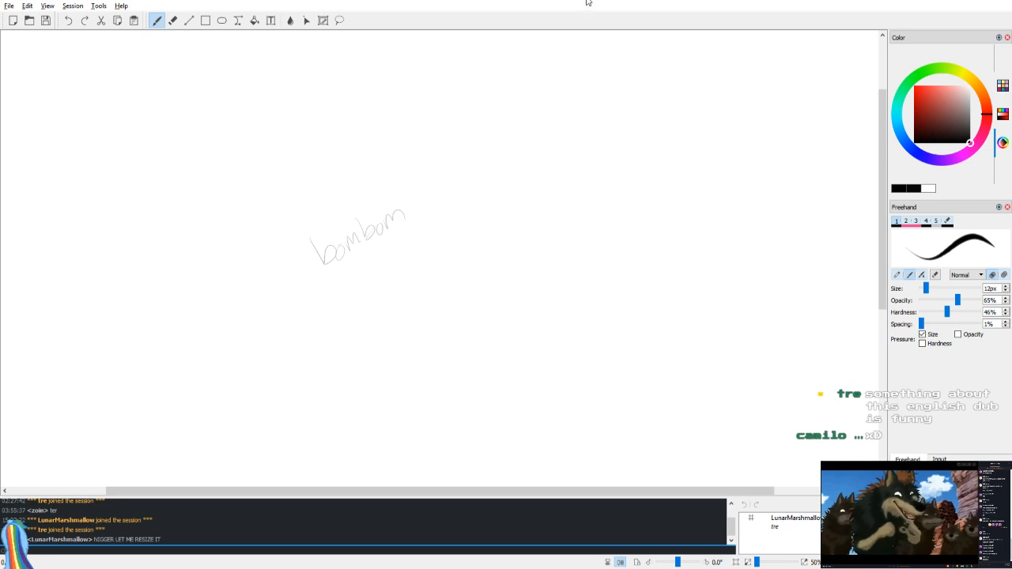
# Step: Select the handwritten bombom with a freehand outline and delete it
pyautogui.scroll(-5, 446, 256)
pyautogui.scroll(5, 446, 256)
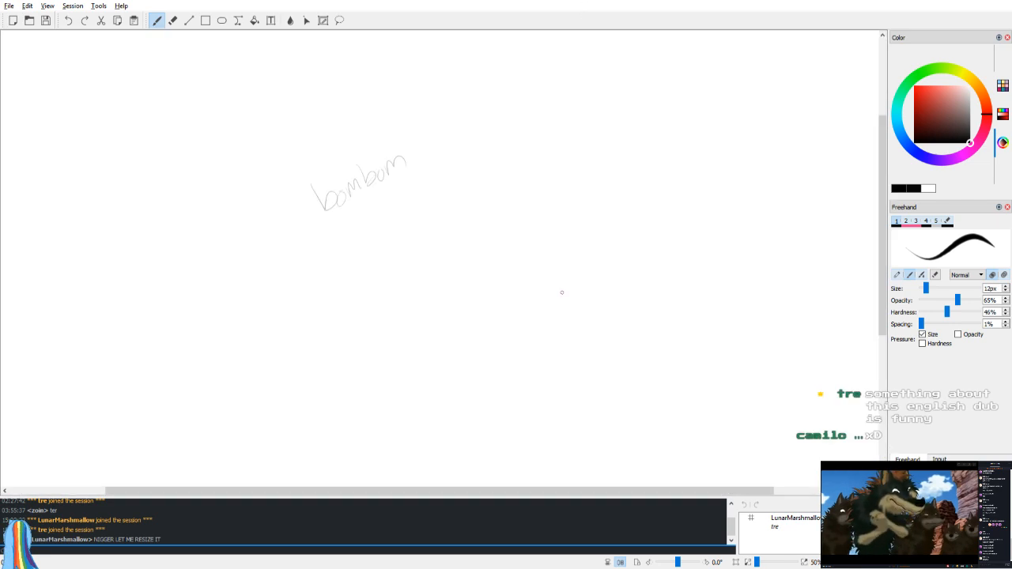
pyautogui.click(340, 20)
pyautogui.moveTo(458, 166)
pyautogui.mouseDown()
pyautogui.moveTo(316, 253)
pyautogui.moveTo(447, 138)
pyautogui.mouseUp()
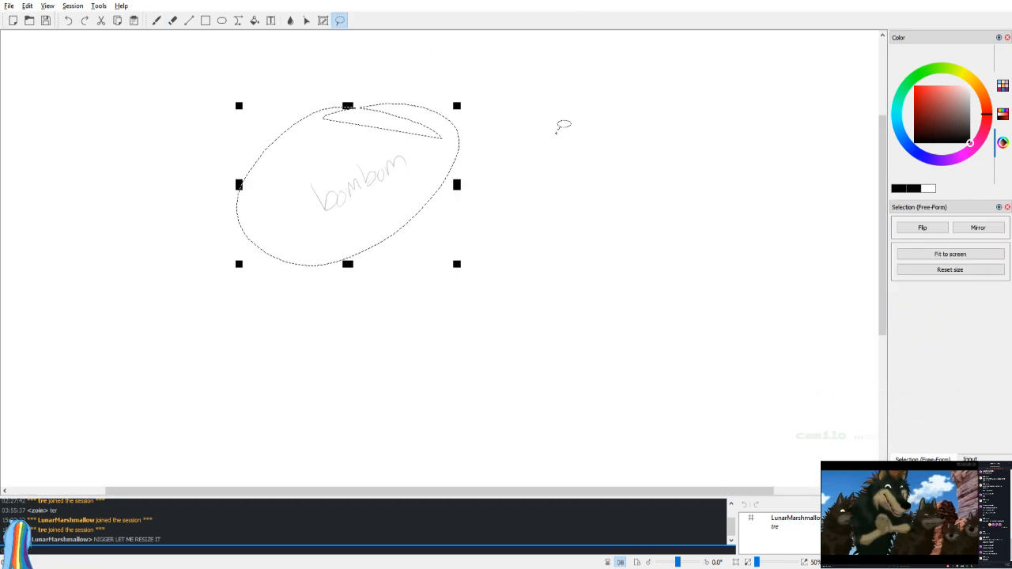
pyautogui.press('Delete')
pyautogui.press('b')
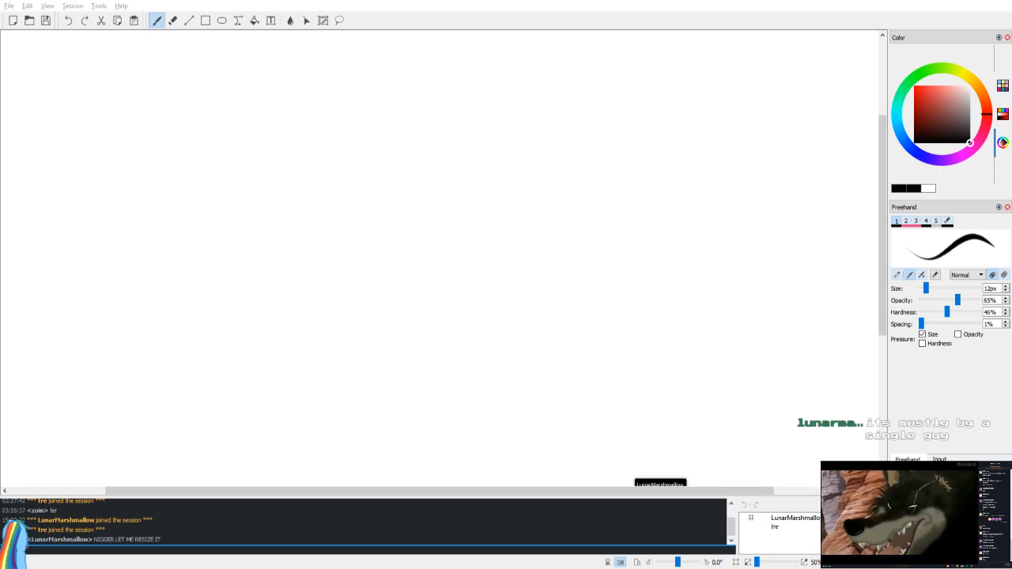
# Step: Handwrite the word Foreground in thin letters near the canvas's right edge
pyautogui.scroll(-3, 519, 135)
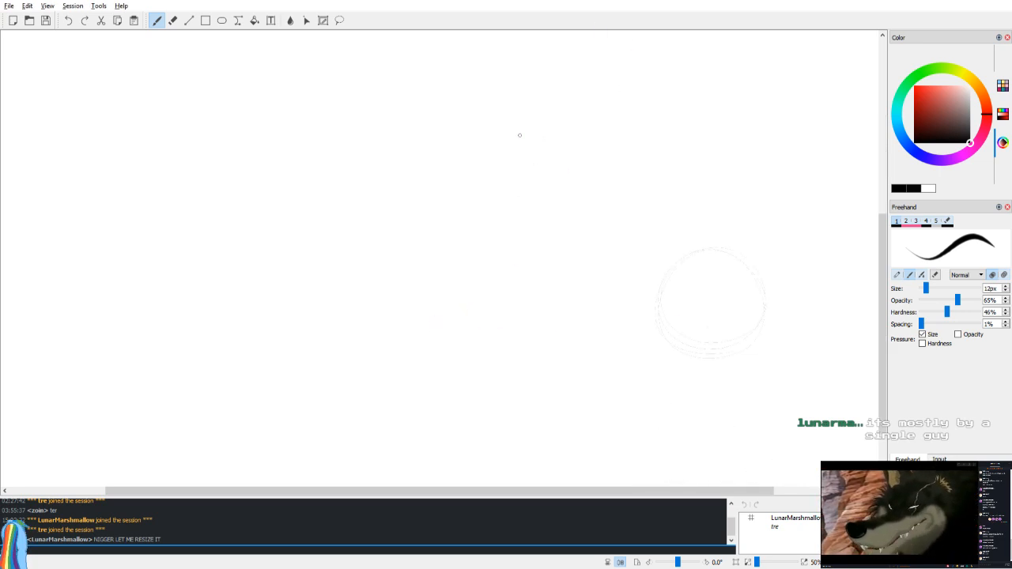
pyautogui.moveTo(296, 167)
pyautogui.mouseDown()
pyautogui.moveTo(339, 352)
pyautogui.moveTo(286, 181)
pyautogui.mouseUp()
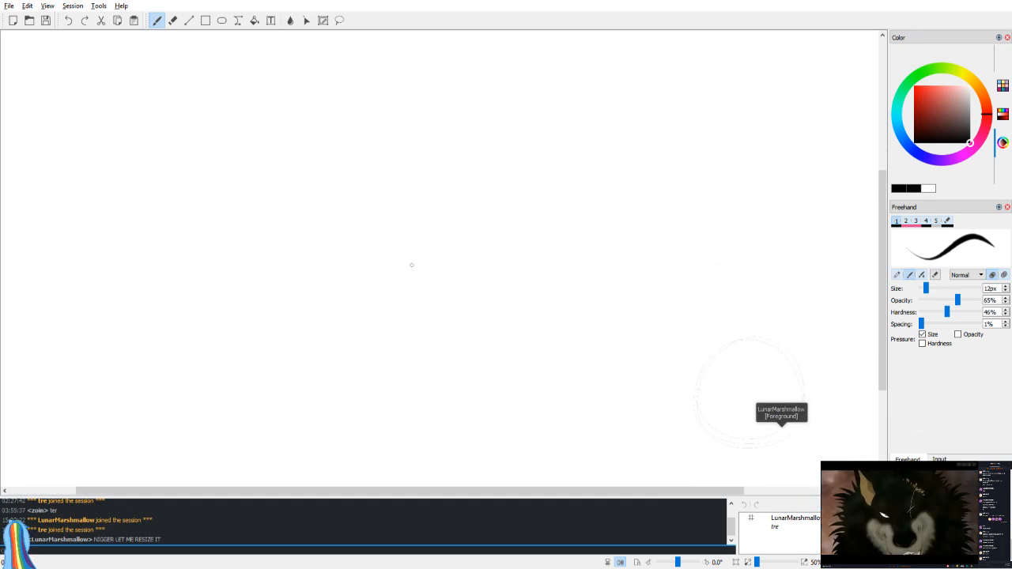
pyautogui.moveTo(735, 252)
pyautogui.mouseDown()
pyautogui.moveTo(720, 290)
pyautogui.moveTo(776, 262)
pyautogui.moveTo(801, 266)
pyautogui.moveTo(835, 238)
pyautogui.mouseUp()
pyautogui.moveTo(729, 333); pyautogui.dragTo(693, 326)
pyautogui.moveTo(791, 319); pyautogui.dragTo(703, 333)
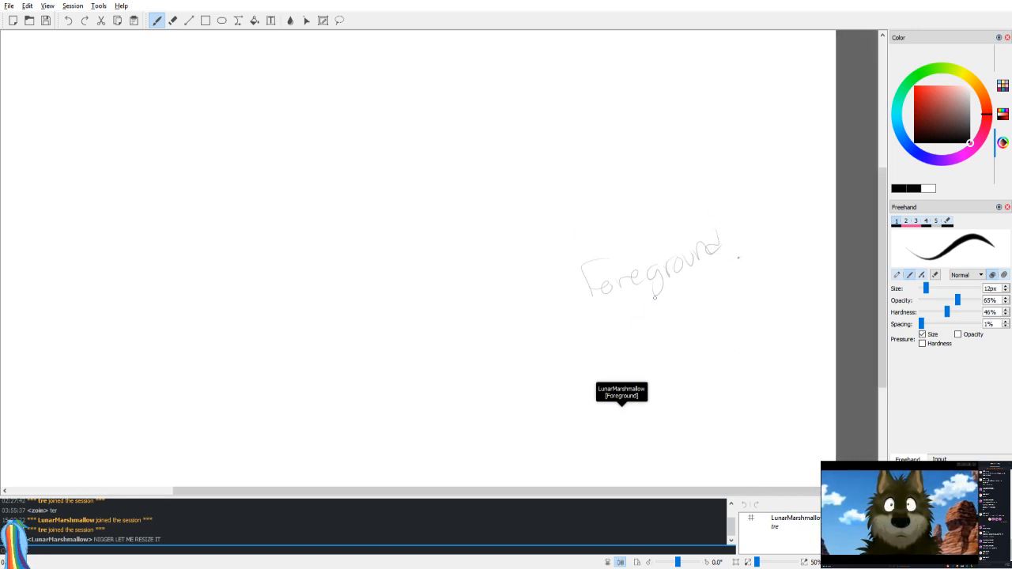
# Step: Undo the Foreground lettering and the earlier deletion of bombom
pyautogui.hotkey('ctrl', 'z')
pyautogui.hotkey('ctrl', 'z')
pyautogui.hotkey('ctrl', 'z')
pyautogui.hotkey('ctrl', 'z')
pyautogui.hotkey('ctrl', 'z')
pyautogui.hotkey('ctrl', 'z')
pyautogui.hotkey('ctrl', 'z')
pyautogui.hotkey('ctrl', 'z')
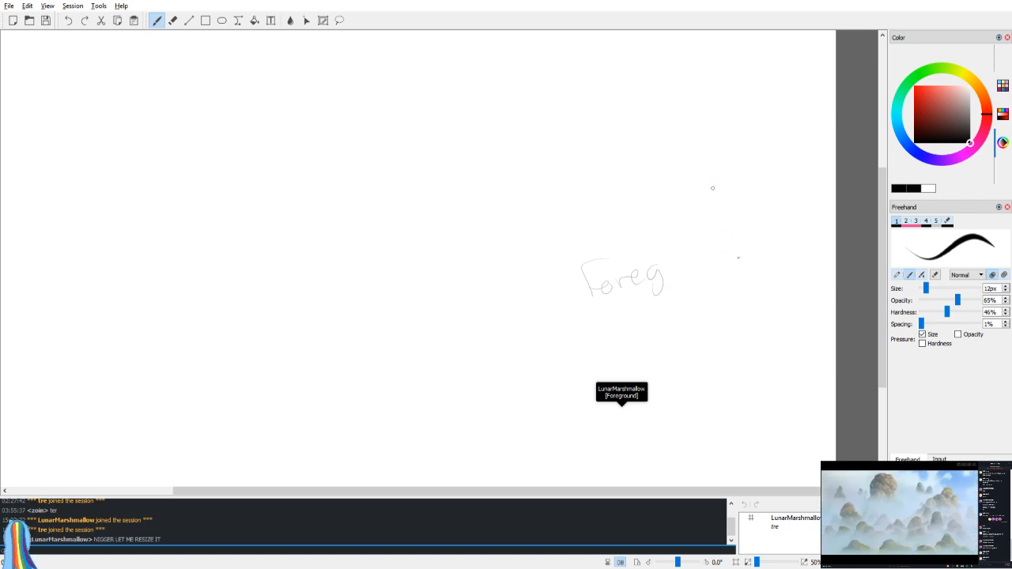
pyautogui.hotkey('ctrl', 'z')
pyautogui.hotkey('ctrl', 'z')
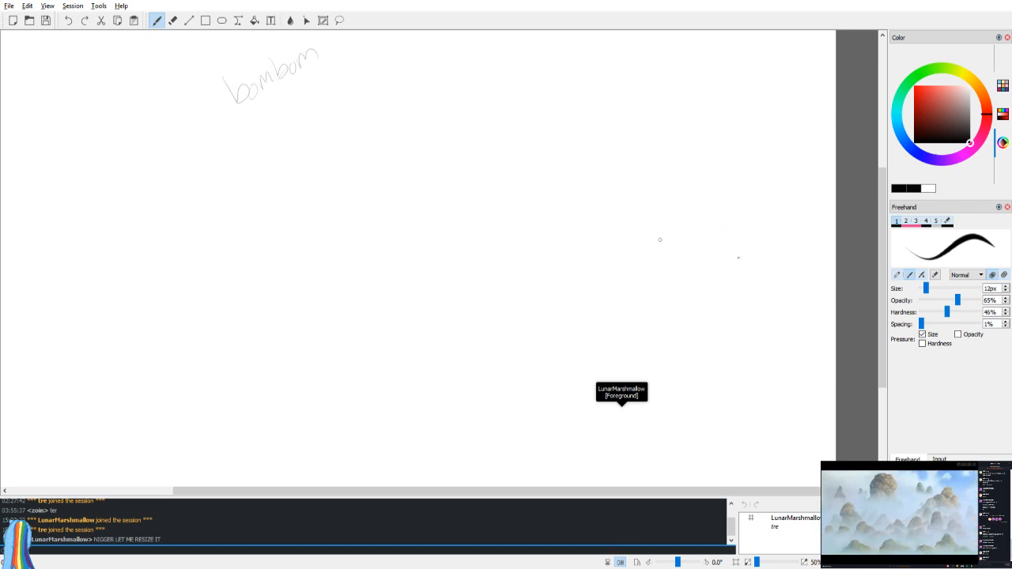
# Step: Outline the restored bombom lettering freehand and delete it again
pyautogui.press('d')
pyautogui.moveTo(228, 155)
pyautogui.mouseDown()
pyautogui.moveTo(304, 35)
pyautogui.moveTo(311, 145)
pyautogui.mouseUp()
pyautogui.press('Delete')
pyautogui.click(661, 205)
# Step: Sketch a light head circle with overlapping round strokes on empty canvas, undoing the misplaced strokes
pyautogui.press('b')
pyautogui.press('space')
pyautogui.moveTo(434, 247); pyautogui.dragTo(517, 235)
pyautogui.moveTo(427, 215)
pyautogui.mouseDown()
pyautogui.moveTo(511, 163)
pyautogui.moveTo(437, 202)
pyautogui.mouseUp()
pyautogui.moveTo(539, 272)
pyautogui.mouseDown()
pyautogui.moveTo(519, 325)
pyautogui.moveTo(461, 321)
pyautogui.mouseUp()
pyautogui.hotkey('ctrl', 'z')
pyautogui.moveTo(452, 266)
pyautogui.mouseDown()
pyautogui.moveTo(471, 328)
pyautogui.moveTo(395, 339)
pyautogui.mouseUp()
pyautogui.hotkey('ctrl', 'z')
pyautogui.hotkey('ctrl', 'z')
# Step: Sketch a slanted oval eye inside the head circle and a small muzzle at its lower edge, undoing the stray strokes
pyautogui.moveTo(411, 265)
pyautogui.mouseDown()
pyautogui.moveTo(484, 290)
pyautogui.moveTo(395, 303)
pyautogui.moveTo(487, 294)
pyautogui.mouseUp()
pyautogui.moveTo(425, 324); pyautogui.dragTo(459, 287)
pyautogui.hotkey('ctrl', 'z')
pyautogui.moveTo(423, 320)
pyautogui.mouseDown()
pyautogui.moveTo(451, 293)
pyautogui.moveTo(434, 291)
pyautogui.moveTo(448, 285)
pyautogui.moveTo(459, 299)
pyautogui.moveTo(425, 322)
pyautogui.moveTo(456, 302)
pyautogui.mouseUp()
pyautogui.hotkey('ctrl', 'z')
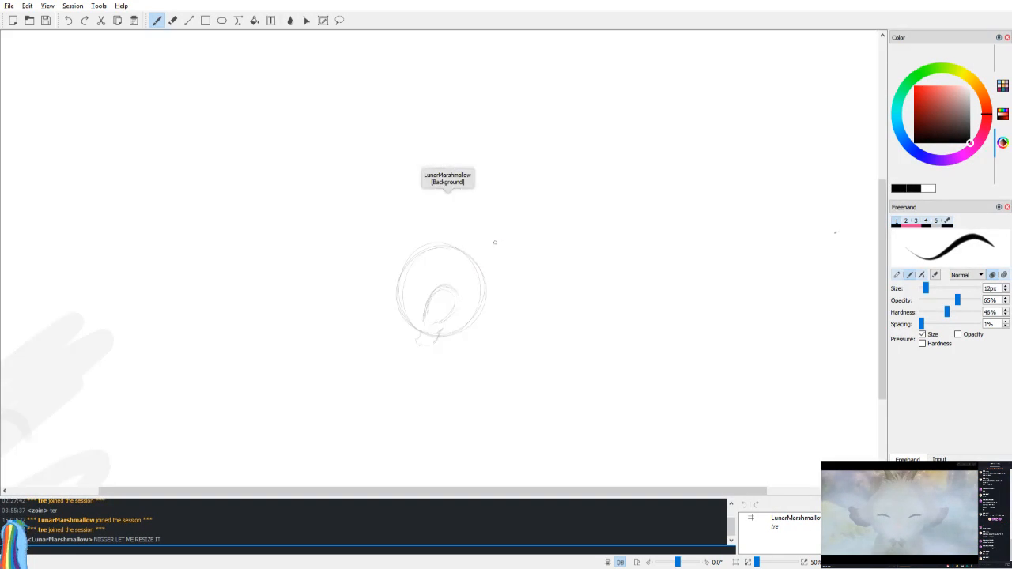
pyautogui.moveTo(528, 217)
pyautogui.mouseDown()
pyautogui.moveTo(549, 203)
pyautogui.moveTo(534, 257)
pyautogui.mouseUp()
pyautogui.hotkey('ctrl', 'z')
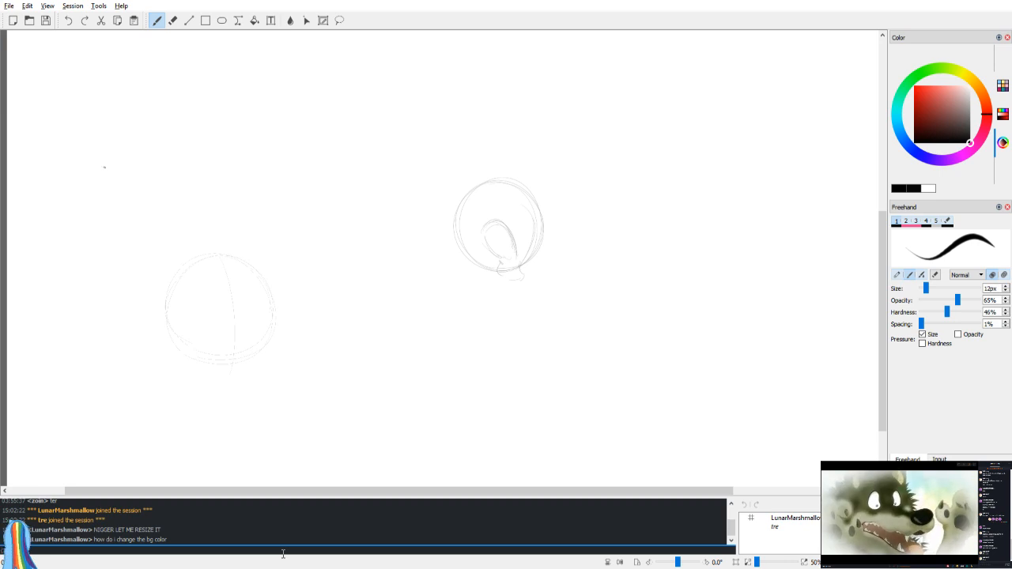
# Step: Reply in the session chat with "oh" and the tip "fat bucket settings"
pyautogui.write('oh')
pyautogui.press('Return')
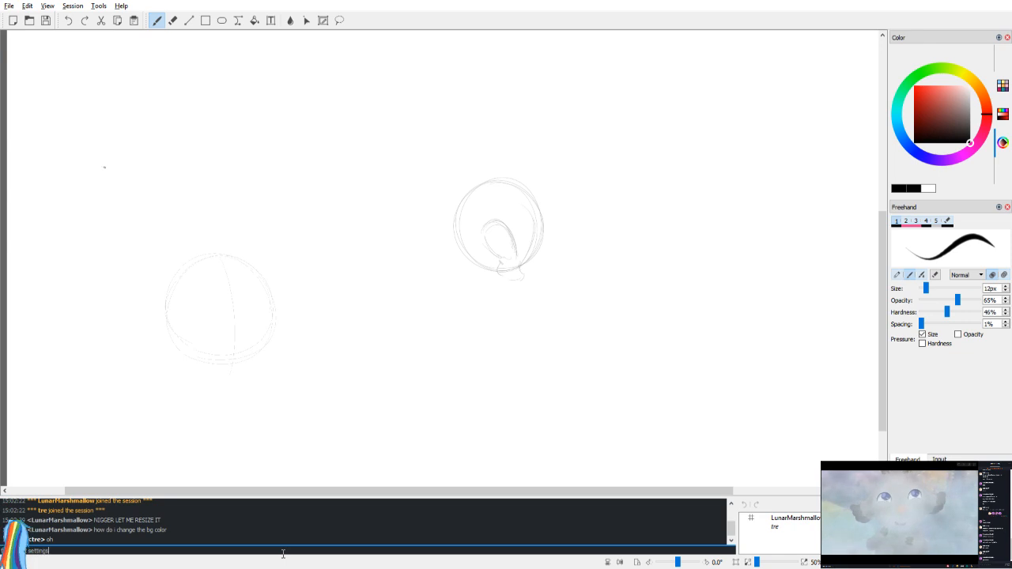
pyautogui.write('fat bucket settings')
pyautogui.press('Return')
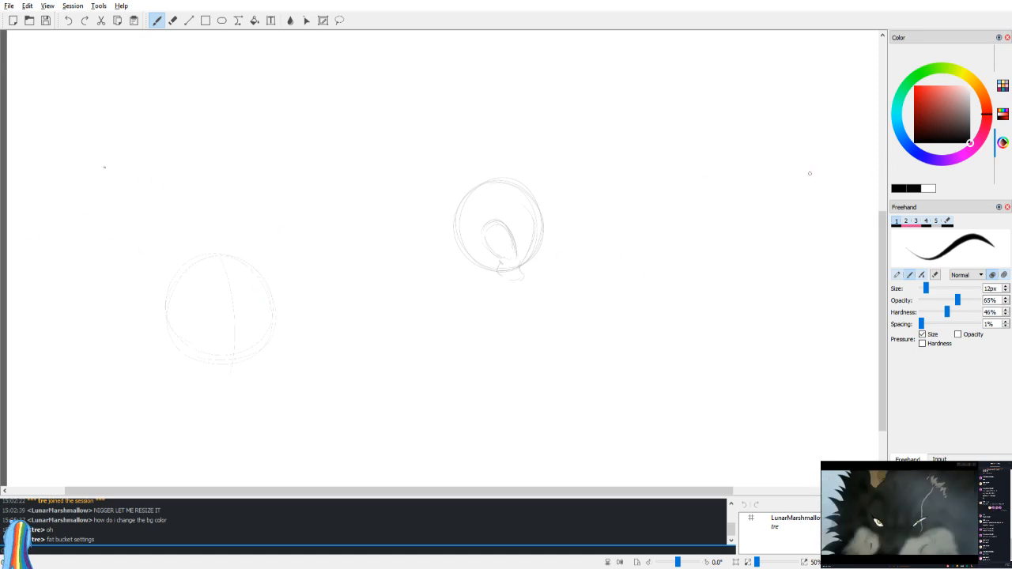
# Step: Flood-fill the canvas around the sketched circles light grey, with the fill size limit raised to 804.2 · 10³ px
pyautogui.click(255, 20)
pyautogui.moveTo(965, 103); pyautogui.dragTo(979, 94)
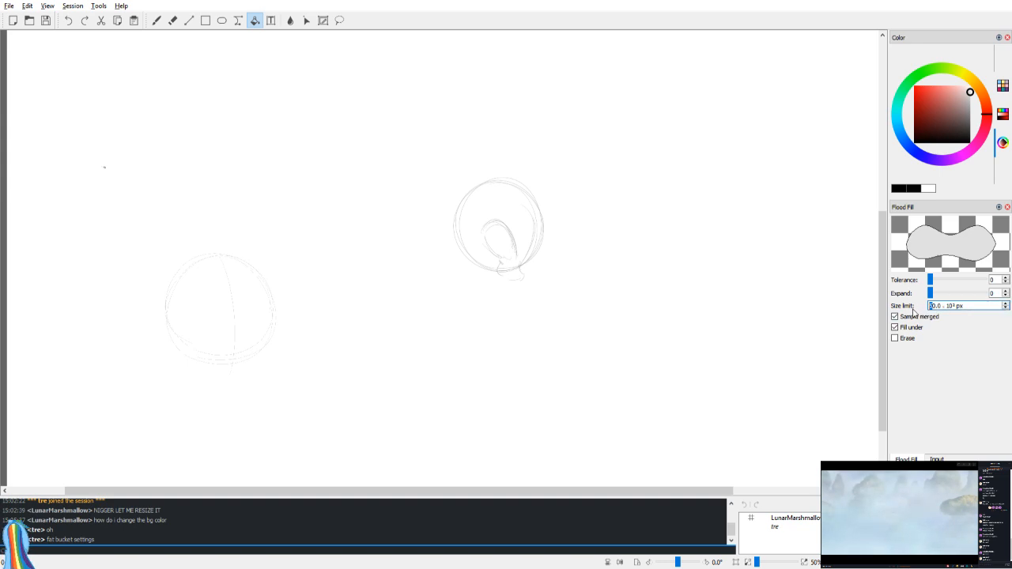
pyautogui.write('80')
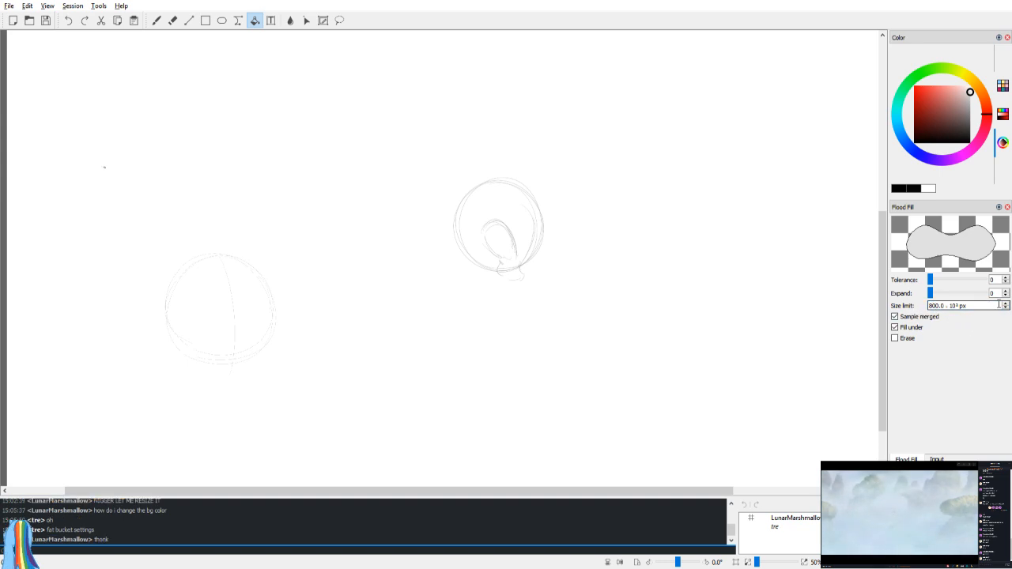
pyautogui.click(1004, 305)
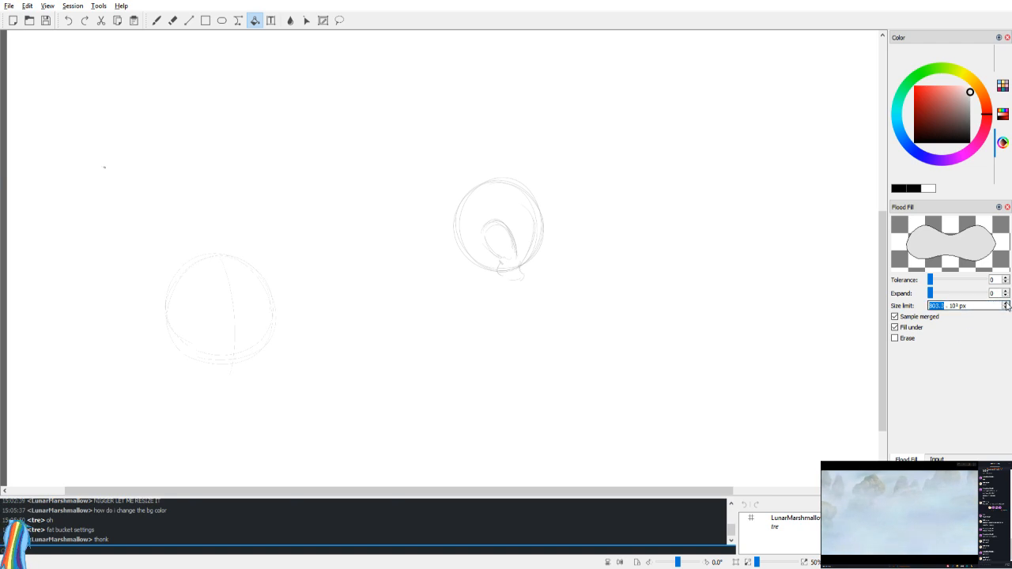
pyautogui.click(1006, 305)
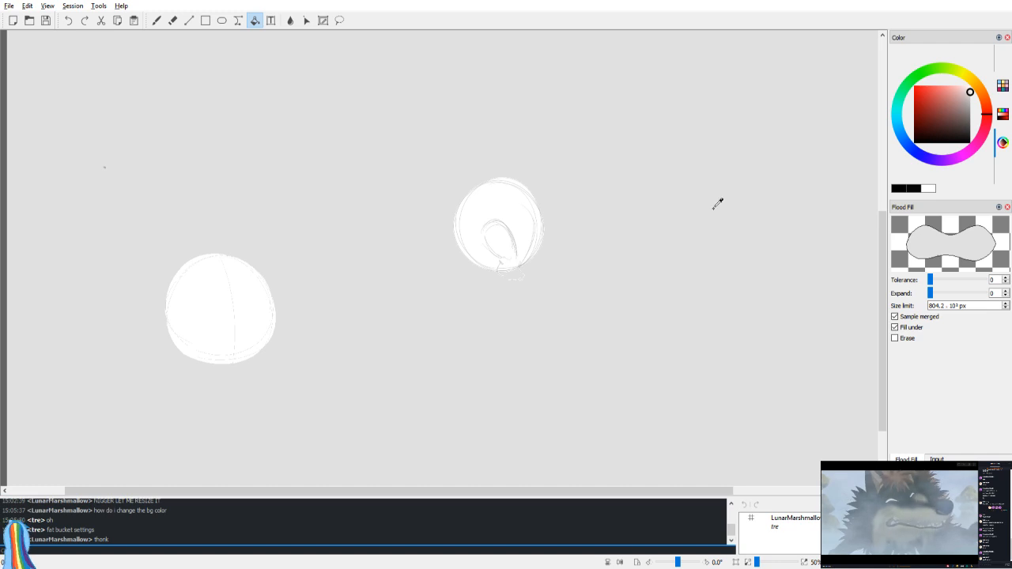
# Step: Undo the first grey fill and flood-fill the whole background beneath the sketches light grey, returning to the black brush
pyautogui.hotkey('ctrl', 'z')
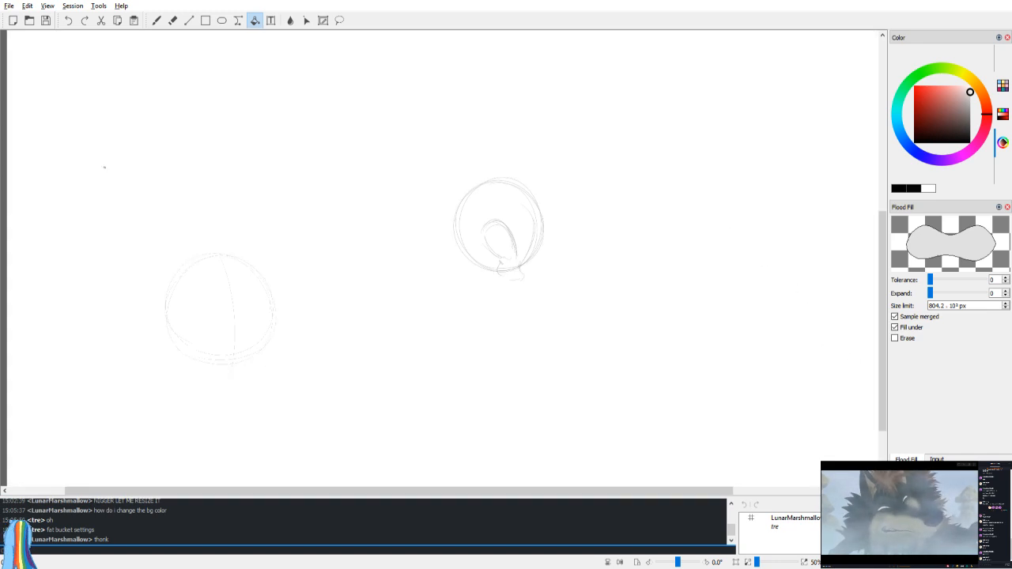
pyautogui.hotkey('ctrl', 'z')
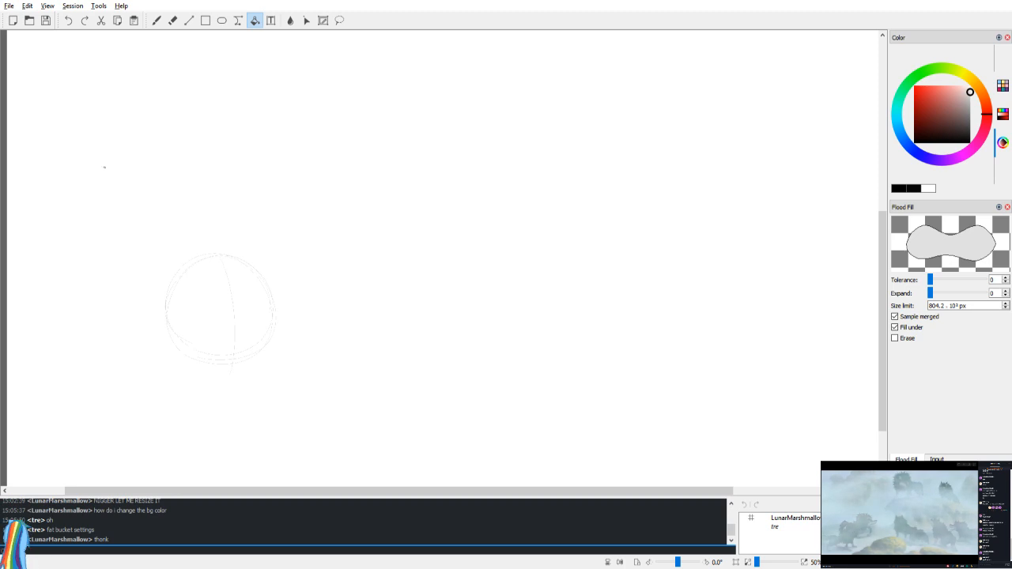
pyautogui.hotkey('ctrl', 'y')
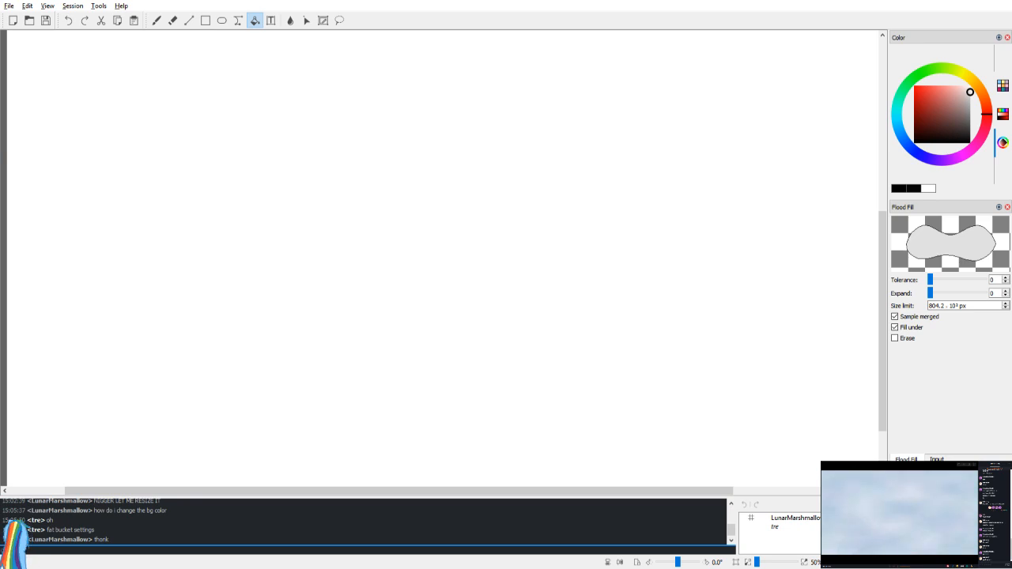
pyautogui.click(697, 242)
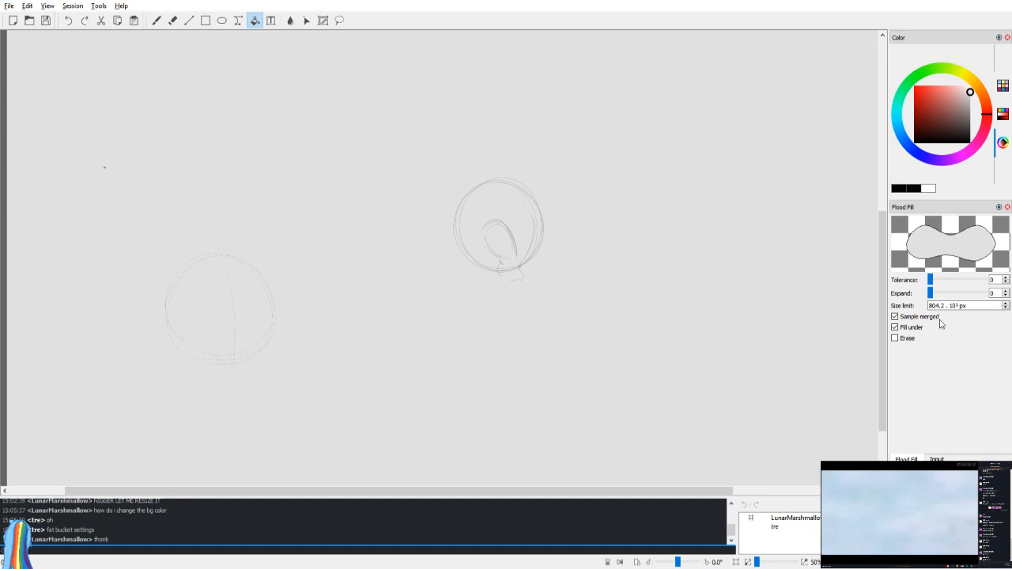
pyautogui.press('b')
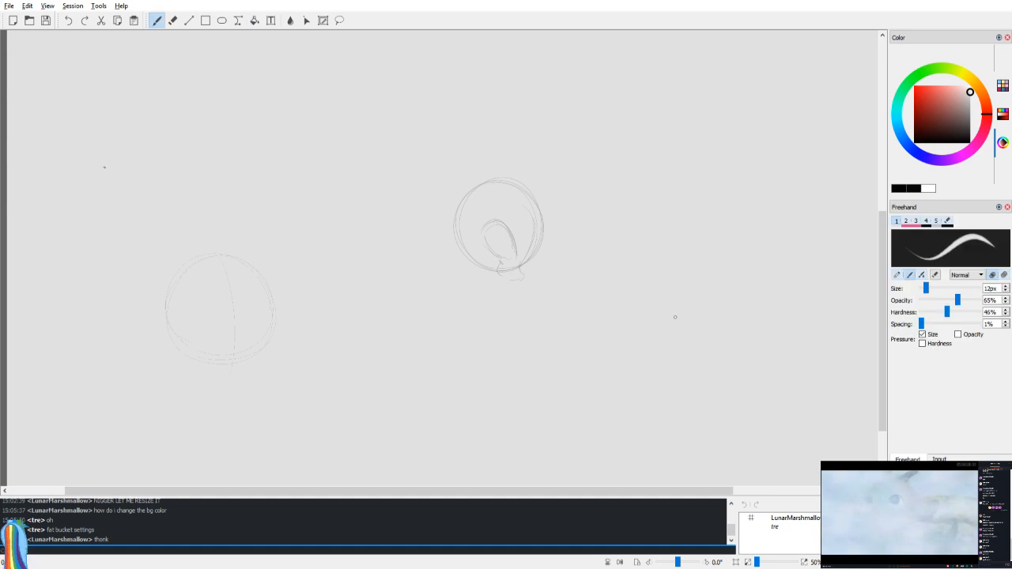
pyautogui.click(898, 189)
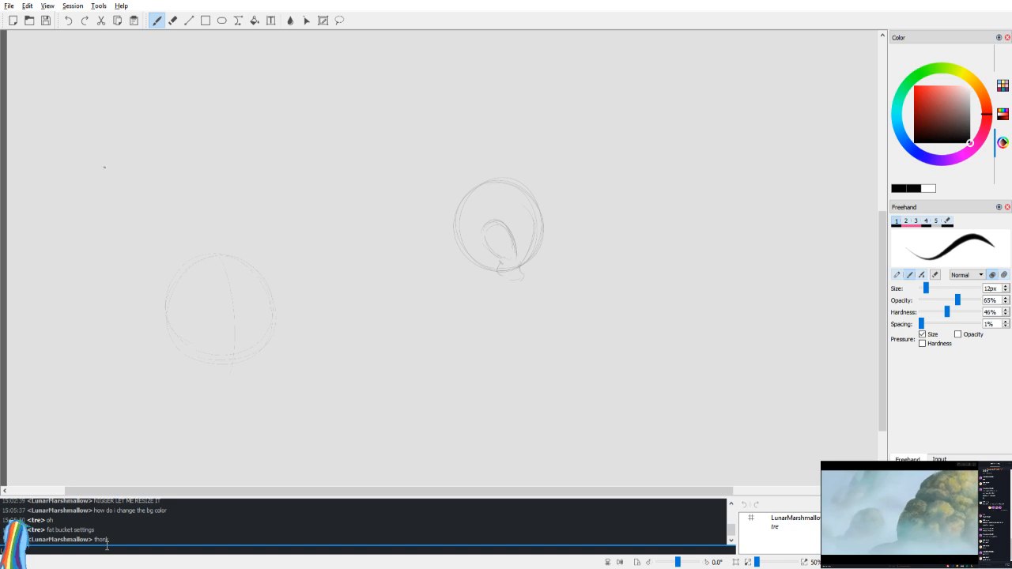
# Step: Send a chat message saying to leave it to the other participant to draw on the forground layer
pyautogui.write('lu')
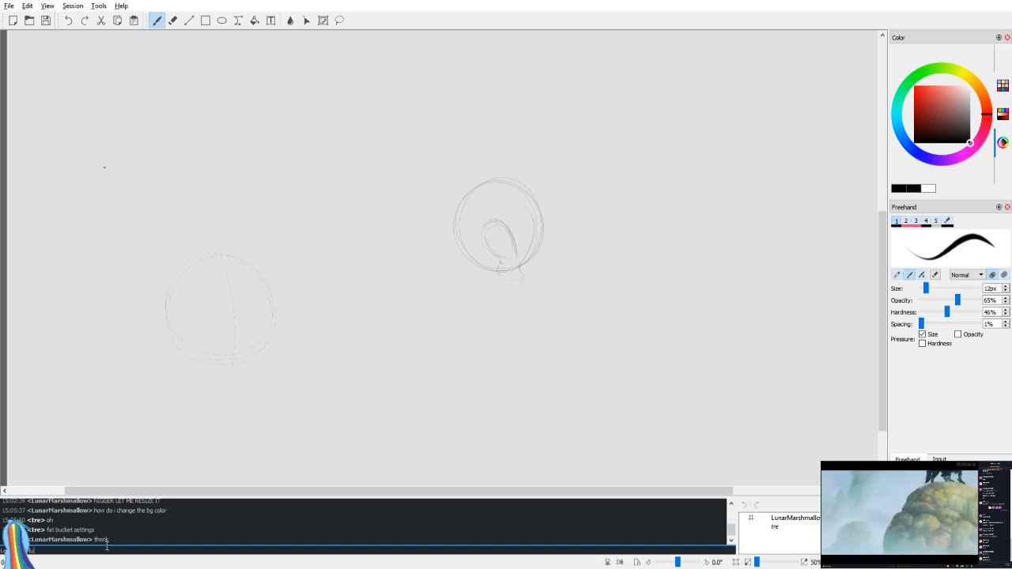
pyautogui.write('nar to draw on the fo')
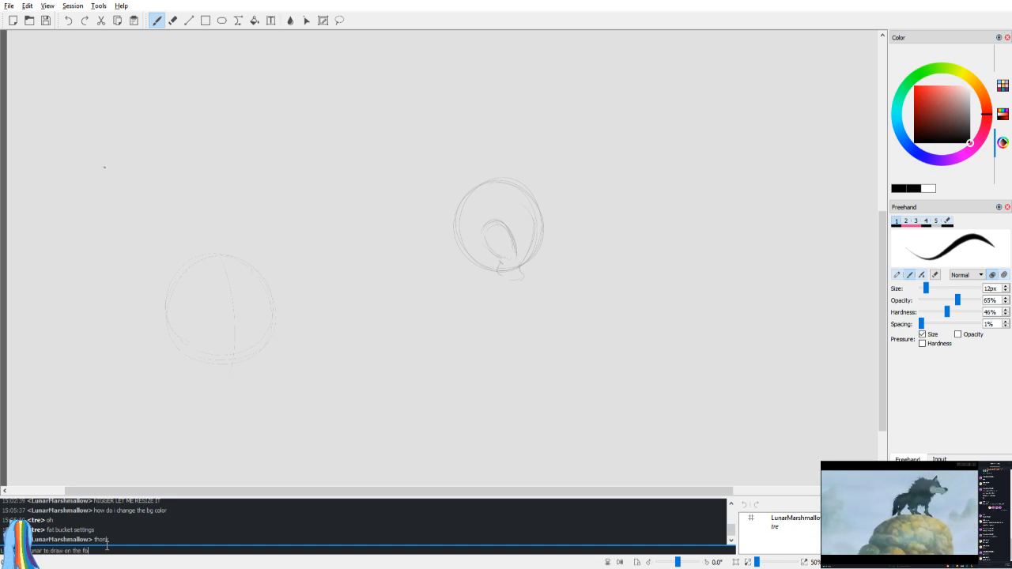
pyautogui.write('rground layer')
pyautogui.press('Return')
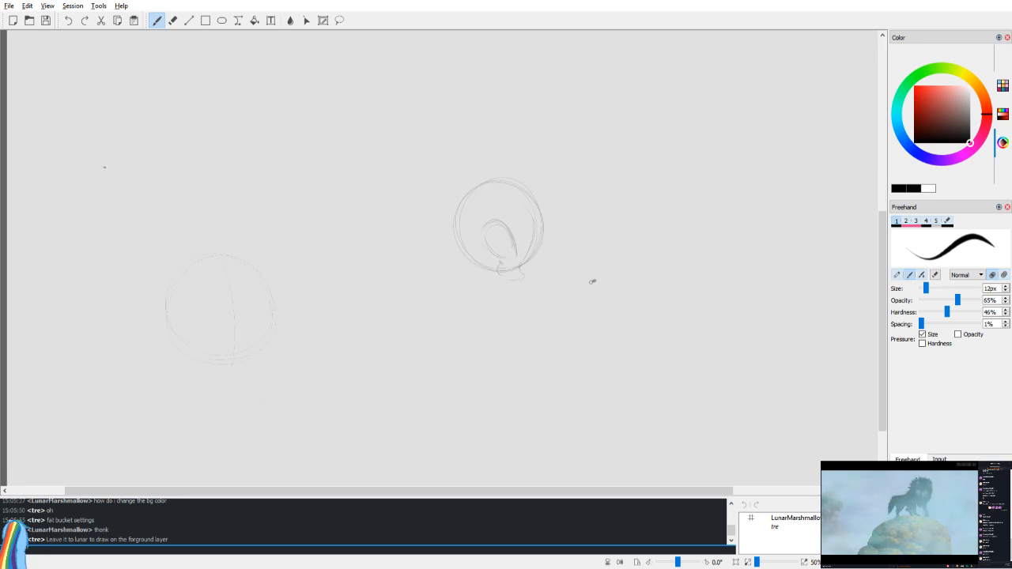
# Step: Outline the slanted oval eye inside the head circle freehand, part by part, and delete it
pyautogui.scroll(2, 576, 290)
pyautogui.press('v')
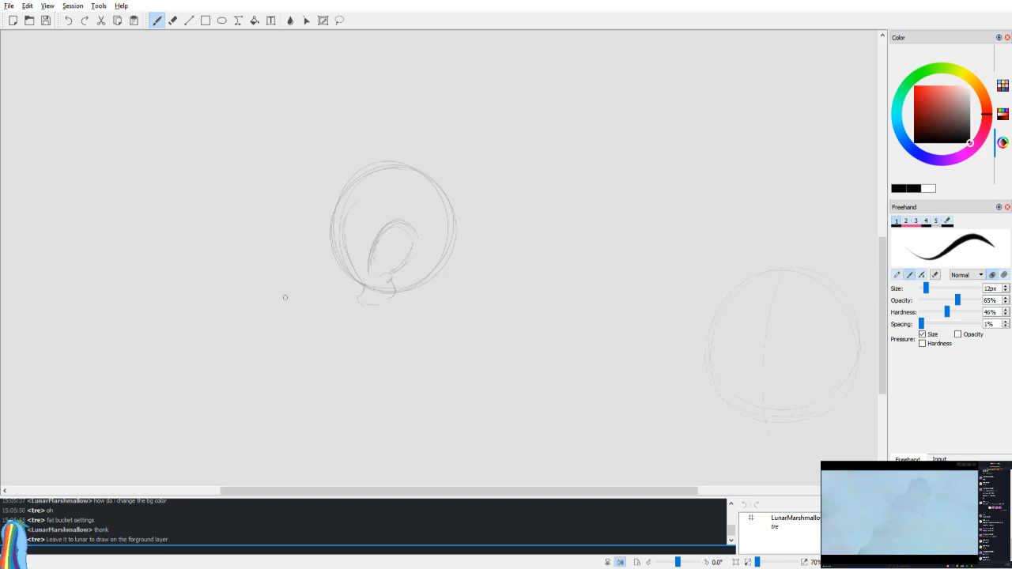
pyautogui.press('v')
pyautogui.press('v')
pyautogui.scroll(5, 603, 143)
pyautogui.moveTo(580, 211); pyautogui.dragTo(671, 276)
pyautogui.press('v')
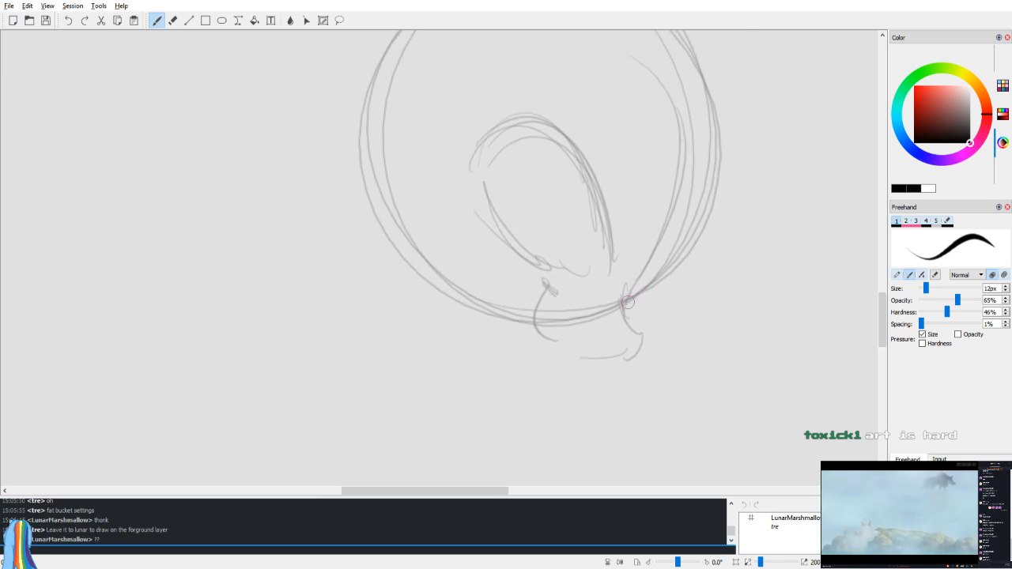
pyautogui.press('v')
pyautogui.moveTo(557, 370); pyautogui.dragTo(574, 411)
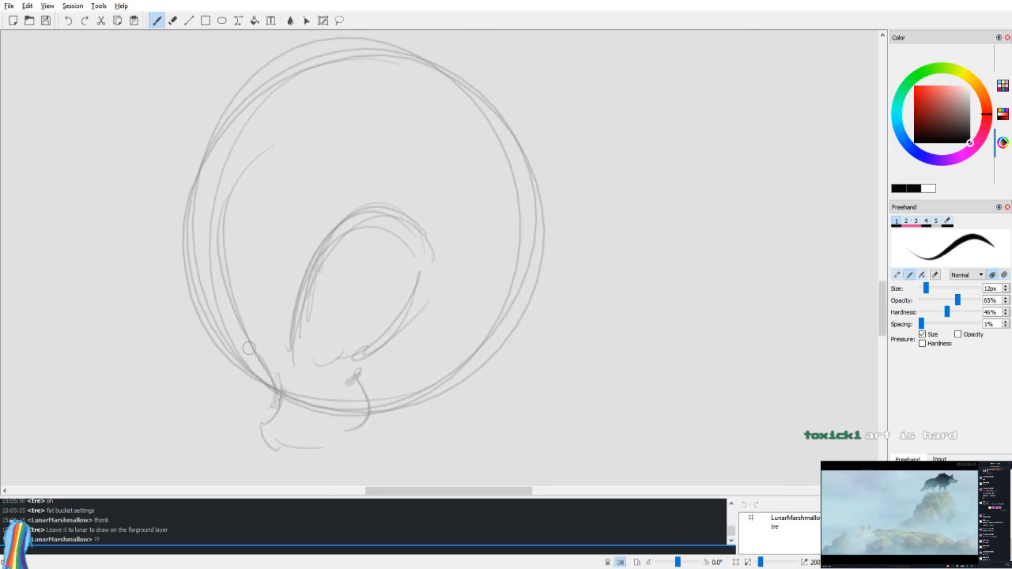
pyautogui.click(339, 20)
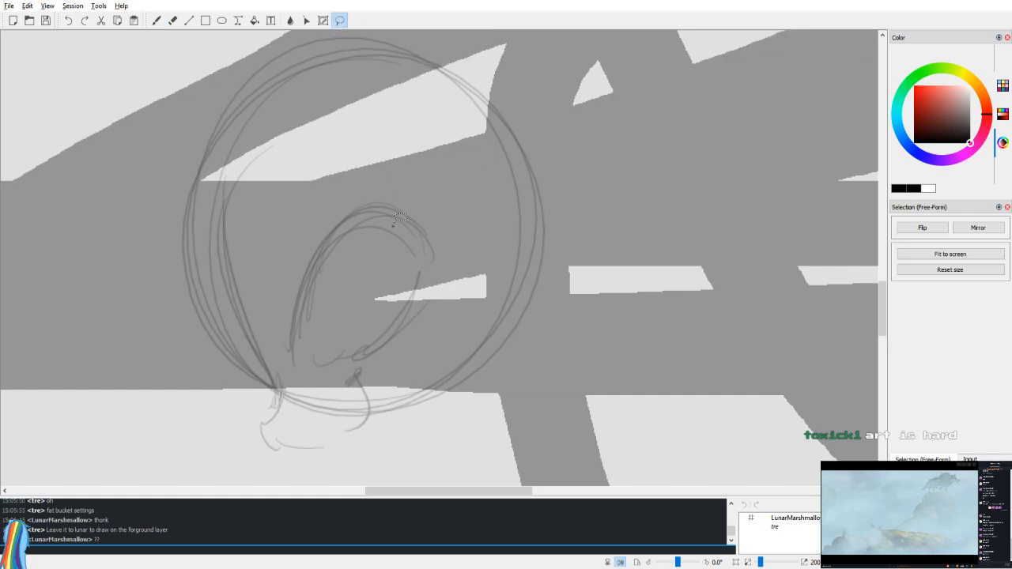
pyautogui.moveTo(362, 326)
pyautogui.mouseDown()
pyautogui.moveTo(423, 348)
pyautogui.moveTo(332, 315)
pyautogui.mouseUp()
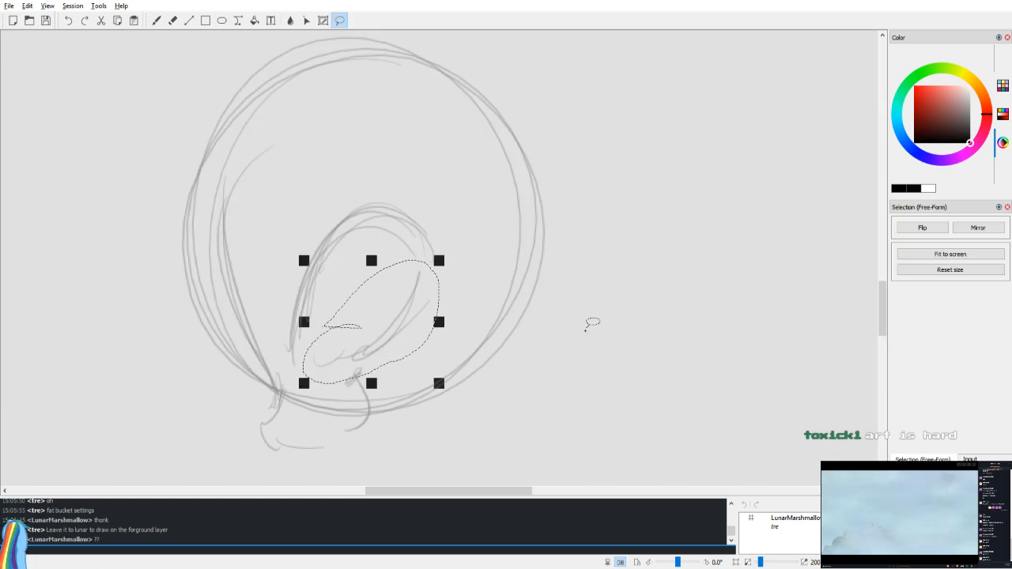
pyautogui.press('Delete')
pyautogui.click(600, 253)
pyautogui.press('v')
pyautogui.moveTo(437, 273)
pyautogui.mouseDown()
pyautogui.moveTo(585, 177)
pyautogui.moveTo(605, 364)
pyautogui.moveTo(470, 301)
pyautogui.mouseUp()
pyautogui.press('Delete')
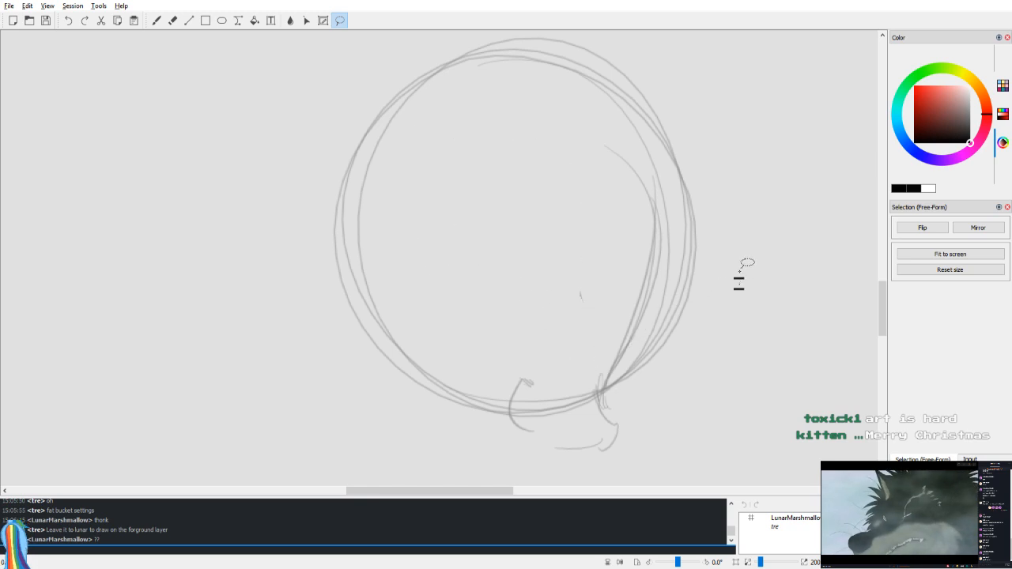
# Step: Sketch a new upright curve for the eye's side nearest the face edge, undoing the misplaced strokes
pyautogui.press('v')
pyautogui.press('b')
pyautogui.moveTo(316, 395); pyautogui.dragTo(293, 224)
pyautogui.hotkey('ctrl', 'z')
pyautogui.moveTo(323, 377)
pyautogui.mouseDown()
pyautogui.moveTo(297, 308)
pyautogui.moveTo(320, 202)
pyautogui.moveTo(298, 308)
pyautogui.mouseUp()
pyautogui.hotkey('ctrl', 'z')
pyautogui.moveTo(327, 360)
pyautogui.mouseDown()
pyautogui.moveTo(335, 197)
pyautogui.moveTo(325, 209)
pyautogui.mouseUp()
pyautogui.moveTo(303, 278); pyautogui.dragTo(339, 192)
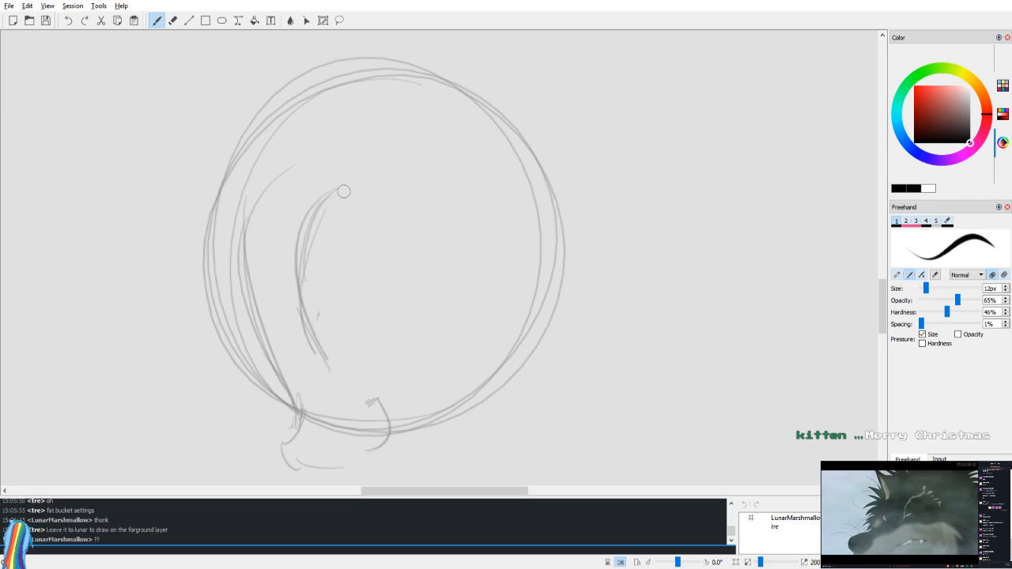
# Step: Sketch the eye's opposite side with overlapping curves, forming a tall pointed oval with an open lower end
pyautogui.moveTo(377, 360)
pyautogui.mouseDown()
pyautogui.moveTo(389, 264)
pyautogui.moveTo(374, 364)
pyautogui.mouseUp()
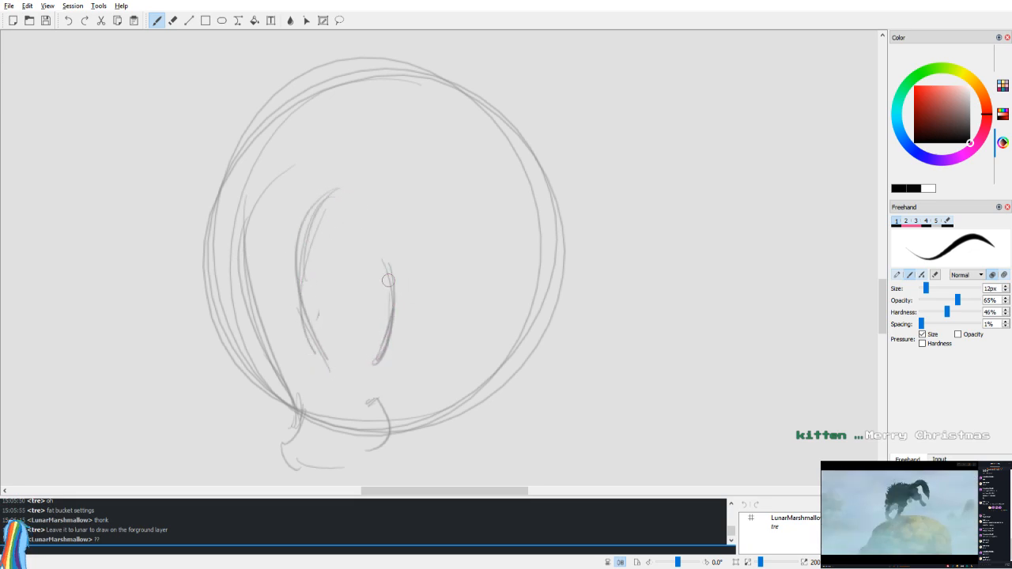
pyautogui.moveTo(341, 197); pyautogui.dragTo(375, 295)
pyautogui.press('m')
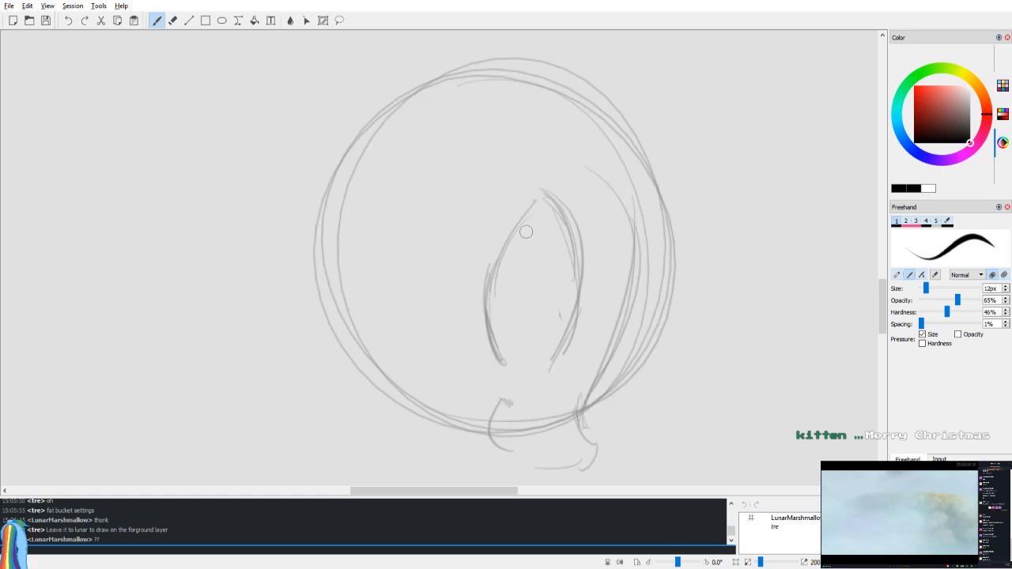
pyautogui.moveTo(526, 212); pyautogui.dragTo(497, 309)
pyautogui.press('m')
# Step: Erase part of the muzzle outline below the head circle and redraw its outer side as a wider curve
pyautogui.press('e')
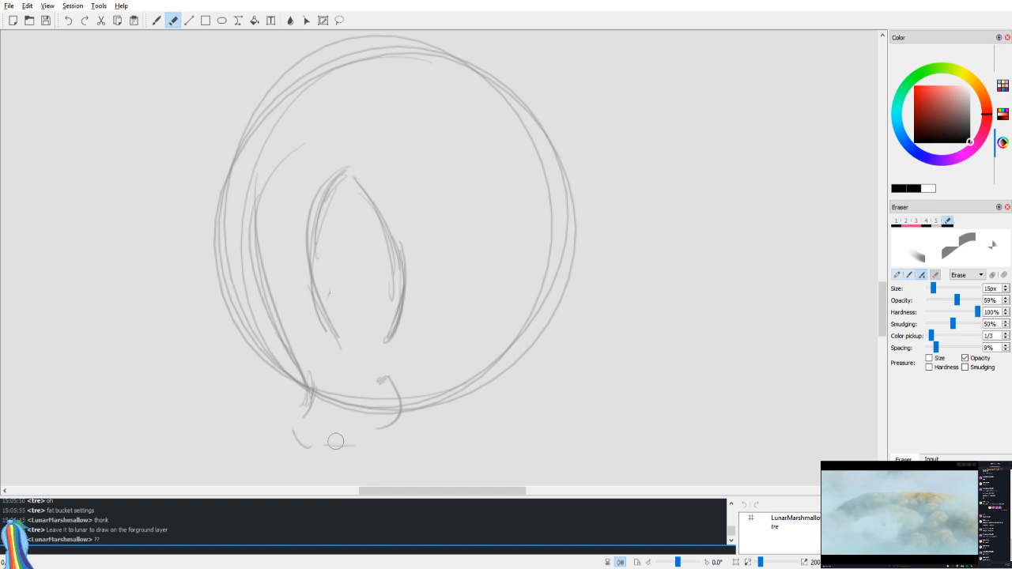
pyautogui.press('m')
pyautogui.press('b')
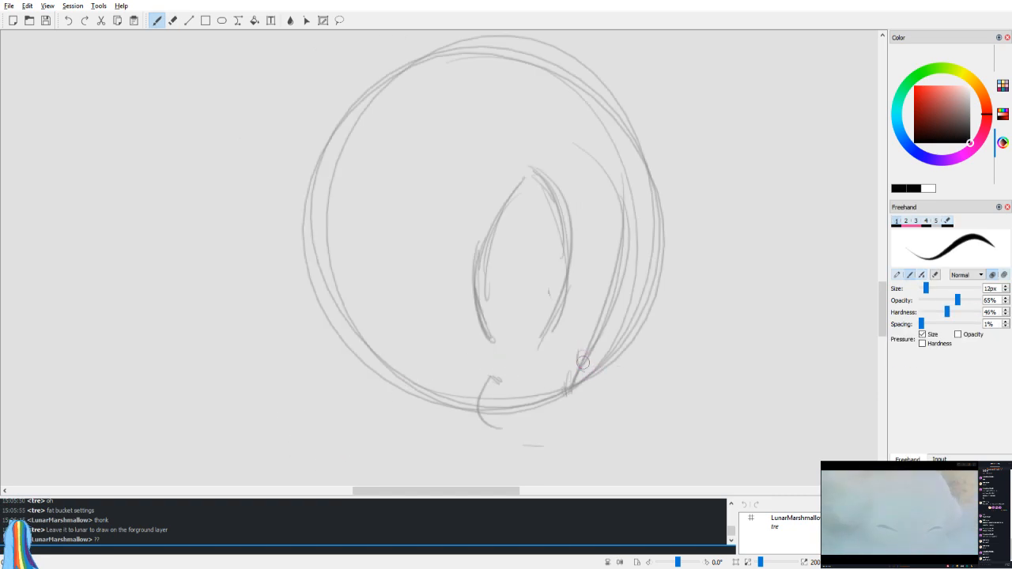
pyautogui.moveTo(596, 381); pyautogui.dragTo(544, 437)
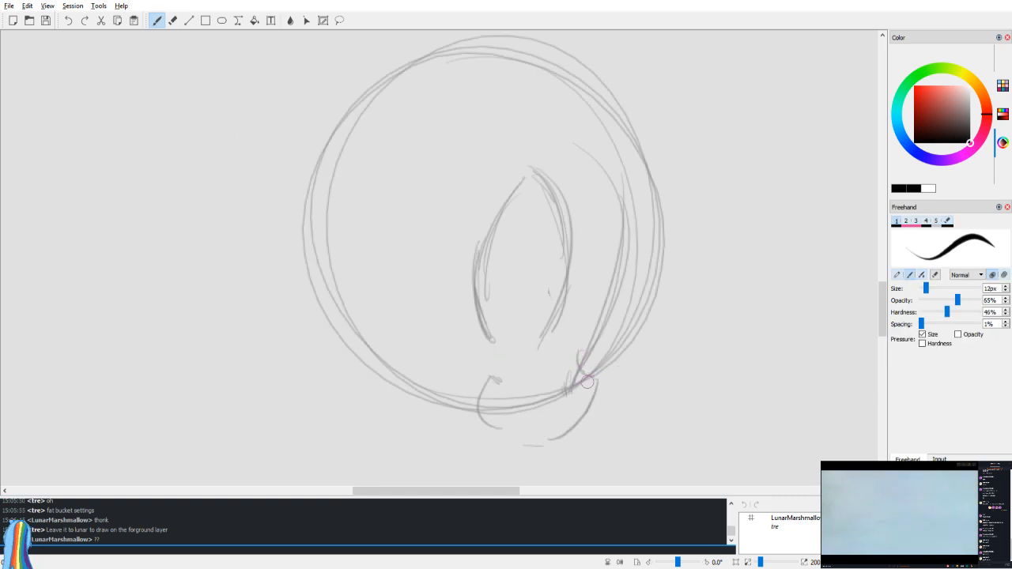
# Step: Erase the whole muzzle outline and the bits of head circle line where it crossed
pyautogui.press('m')
pyautogui.press('e')
pyautogui.moveTo(381, 383)
pyautogui.mouseDown()
pyautogui.moveTo(389, 367)
pyautogui.moveTo(404, 416)
pyautogui.moveTo(378, 431)
pyautogui.mouseUp()
pyautogui.moveTo(355, 445); pyautogui.dragTo(336, 447)
pyautogui.moveTo(313, 382); pyautogui.dragTo(310, 398)
pyautogui.press('m')
# Step: Darken the eye's side nearest the circle's centre with repeated brush strokes, checking the sketch in mirrored view
pyautogui.press('b')
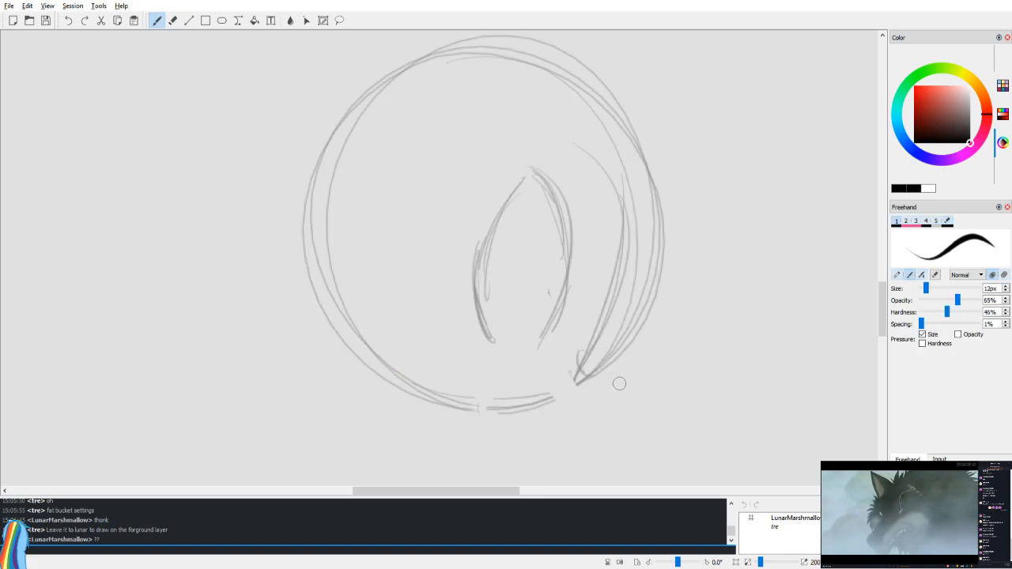
pyautogui.press('h')
pyautogui.scroll(2, 549, 296)
pyautogui.scroll(-4, 550, 297)
pyautogui.press('h')
pyautogui.press('h')
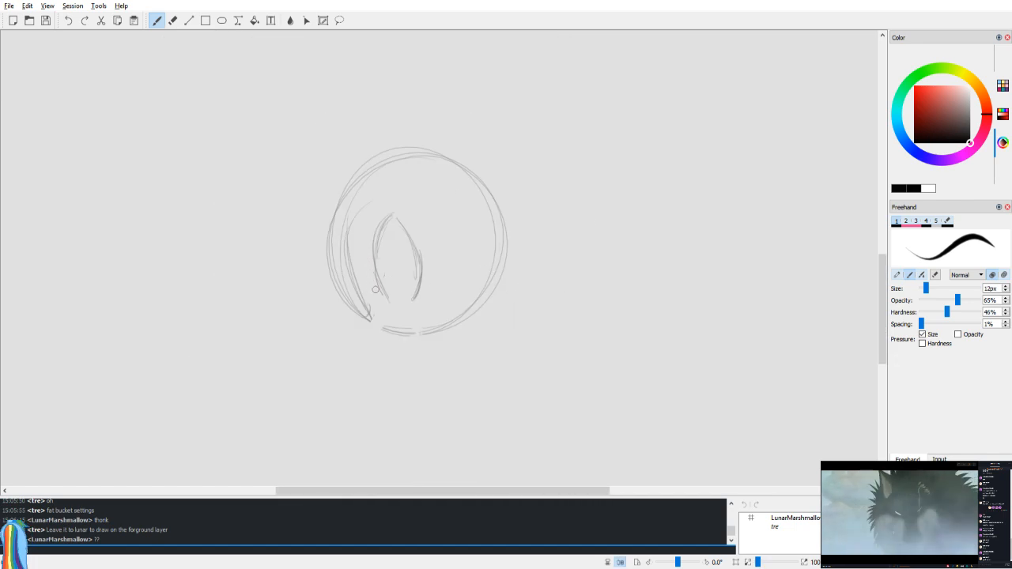
pyautogui.press('h')
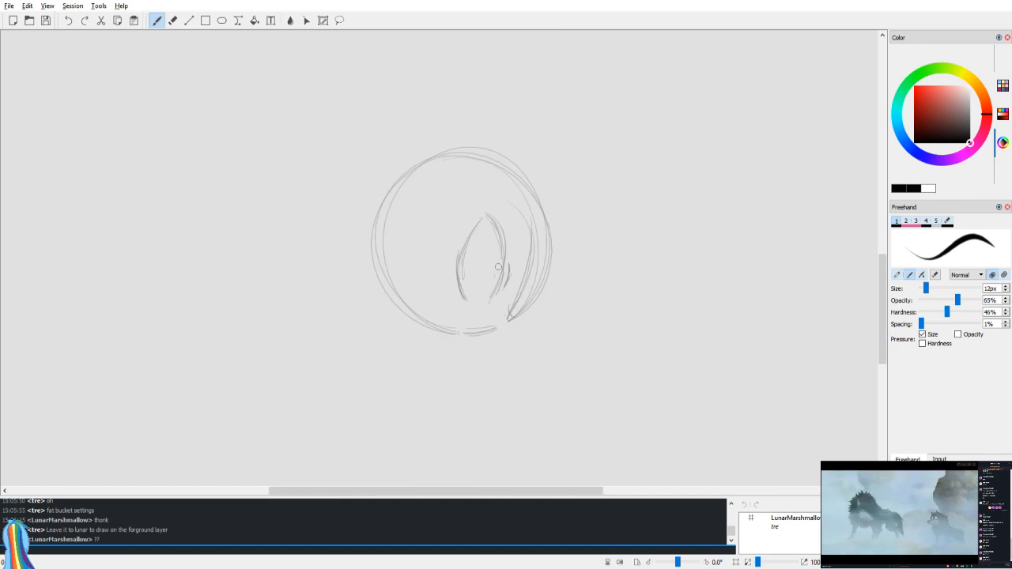
pyautogui.press('h')
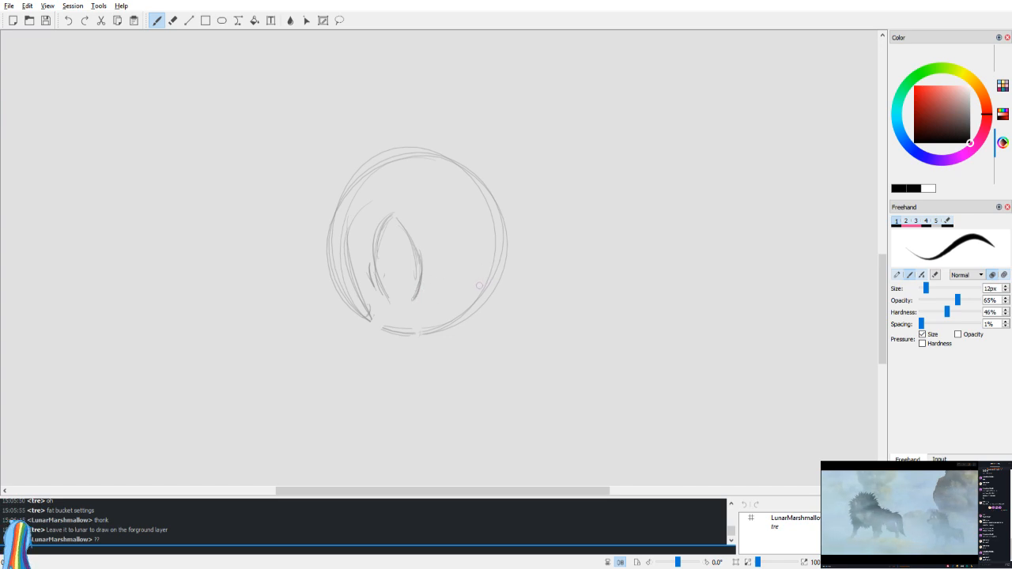
pyautogui.press('h')
pyautogui.moveTo(458, 255); pyautogui.dragTo(464, 289)
pyautogui.moveTo(457, 253)
pyautogui.mouseDown()
pyautogui.moveTo(460, 270)
pyautogui.moveTo(472, 219)
pyautogui.mouseUp()
# Step: Darken the eye's side nearest the face edge and sketch a curved line across the upper part of the eye
pyautogui.press('v')
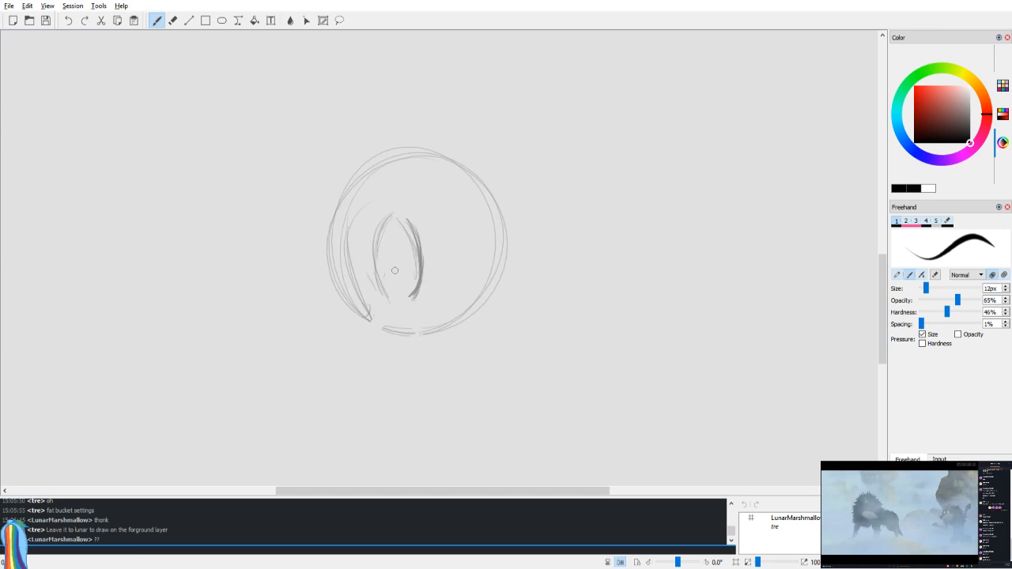
pyautogui.moveTo(389, 300)
pyautogui.mouseDown()
pyautogui.moveTo(402, 221)
pyautogui.moveTo(382, 257)
pyautogui.moveTo(390, 228)
pyautogui.mouseUp()
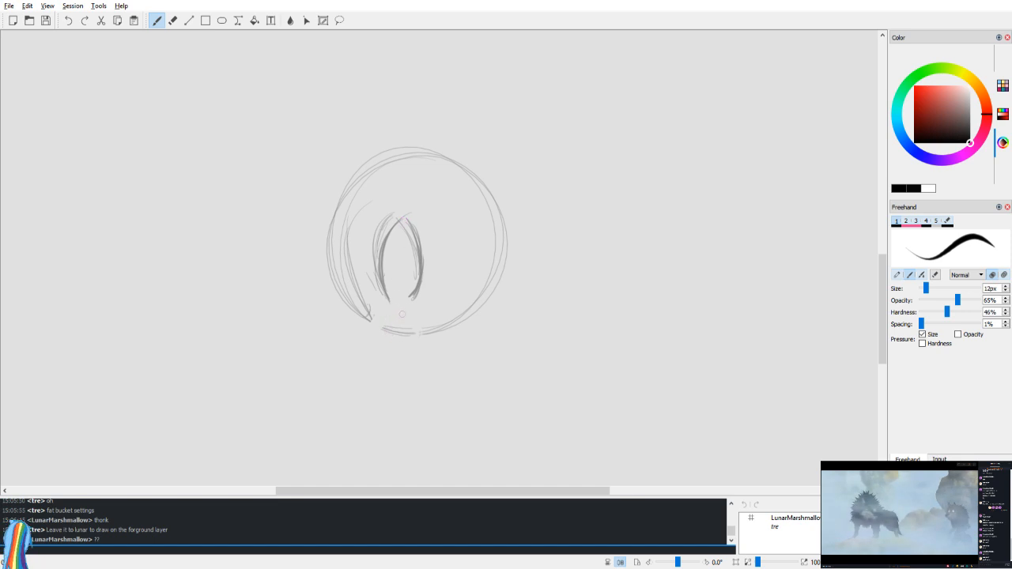
pyautogui.press('v')
pyautogui.moveTo(463, 237); pyautogui.dragTo(489, 258)
pyautogui.press('v')
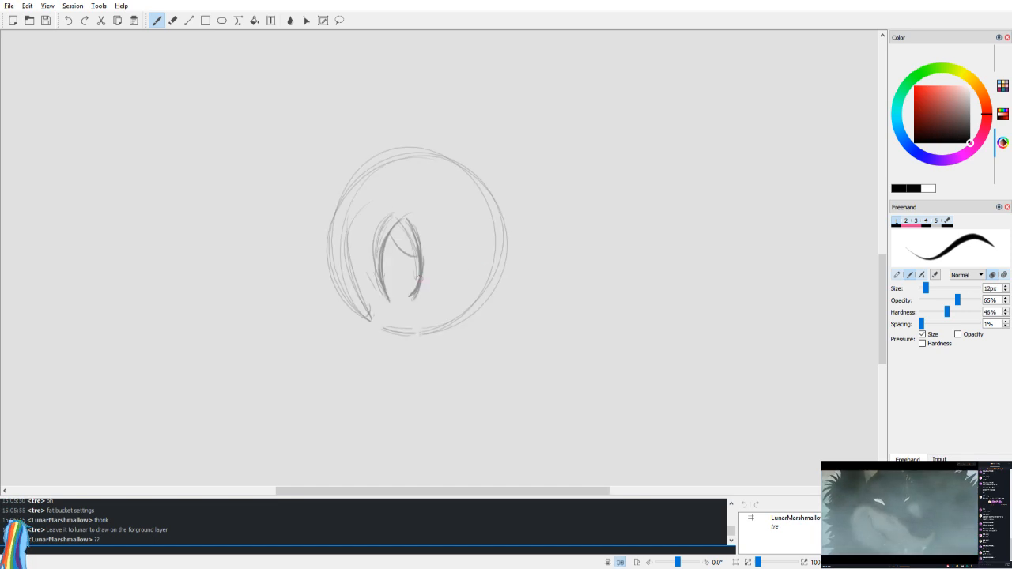
pyautogui.moveTo(390, 237); pyautogui.dragTo(414, 261)
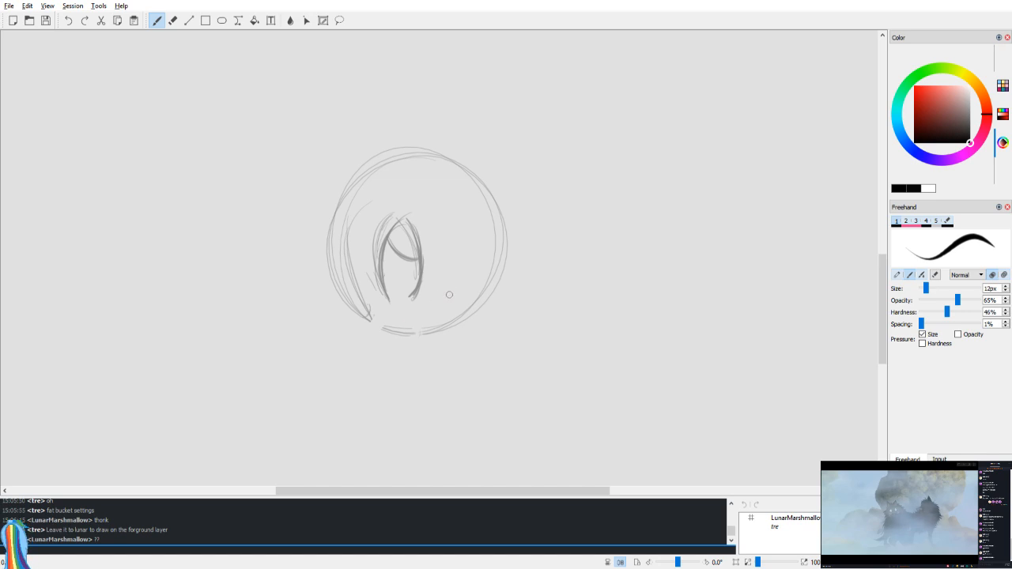
# Step: Darken the face edge beside the eye and sketch a muzzle curve and a small mouth mark near the head circle's lower edge
pyautogui.press('v')
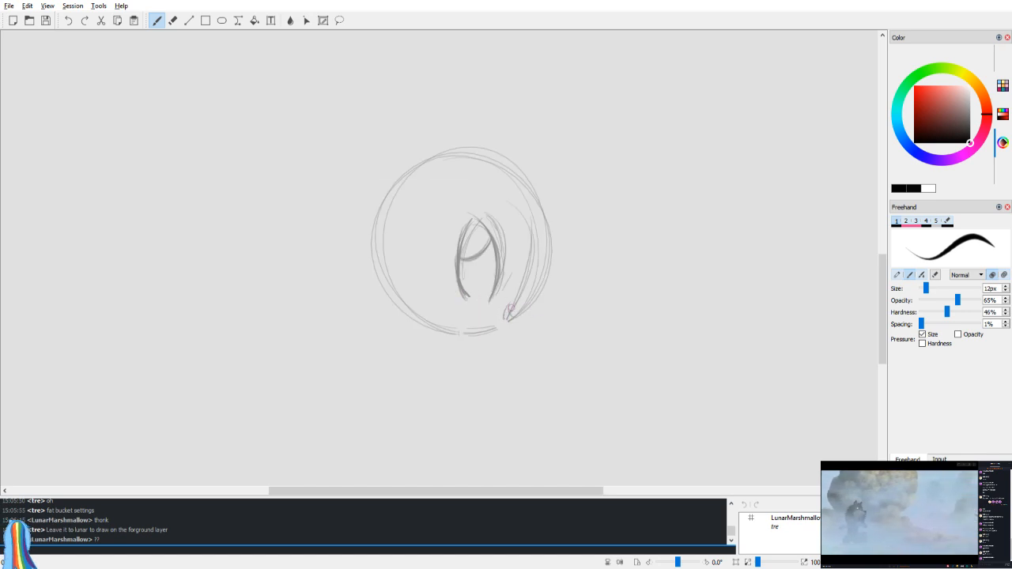
pyautogui.press('v')
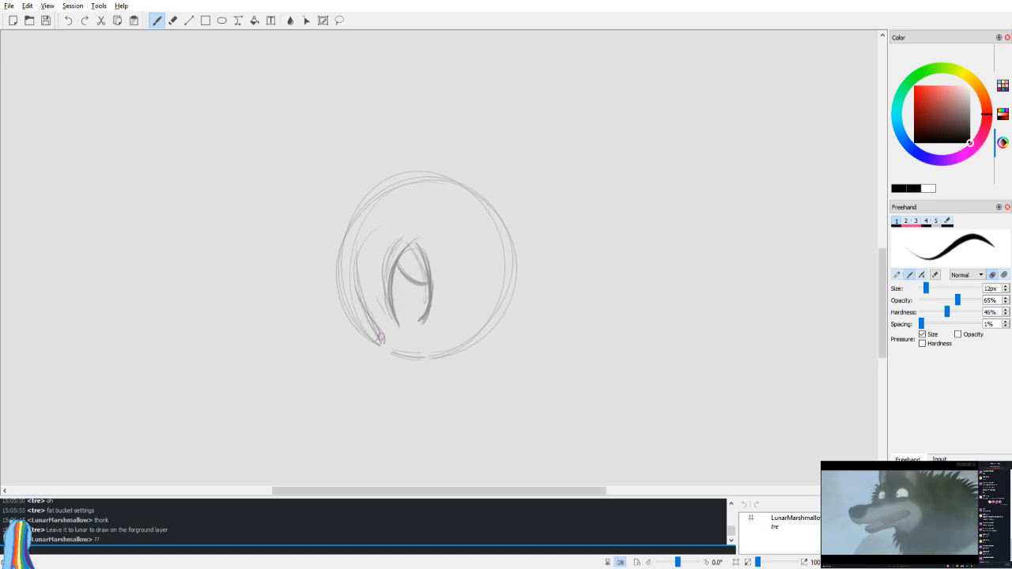
pyautogui.moveTo(374, 314); pyautogui.dragTo(377, 328)
pyautogui.moveTo(359, 261); pyautogui.dragTo(381, 338)
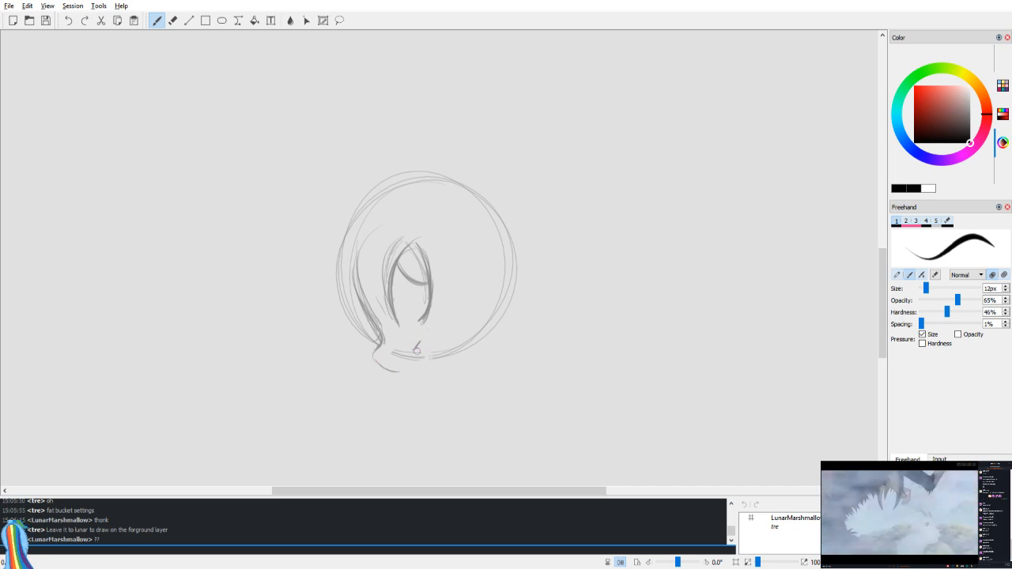
pyautogui.press('v')
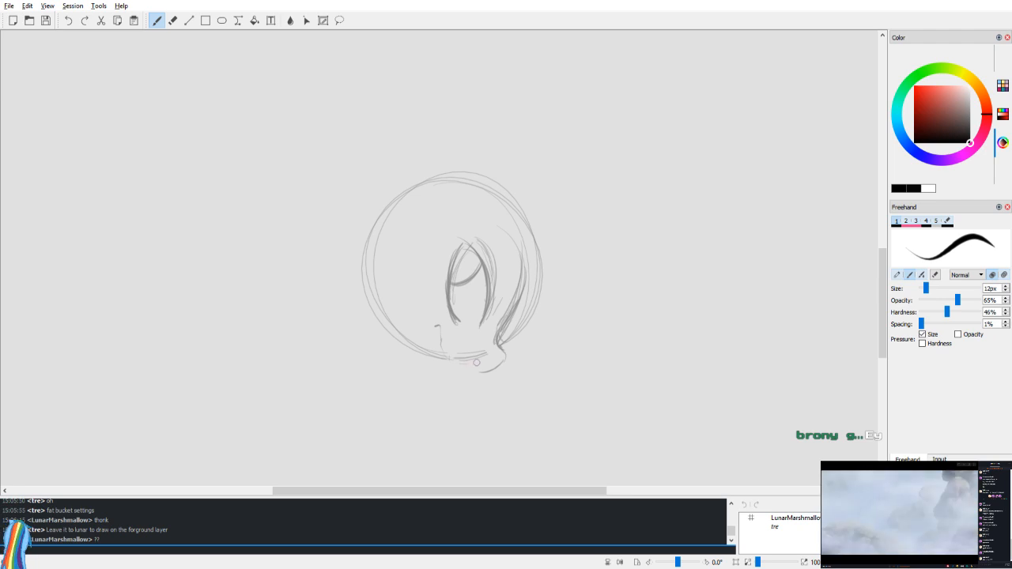
# Step: Erase the muzzle curve and redraw it smaller, set in from the face edge
pyautogui.press('e')
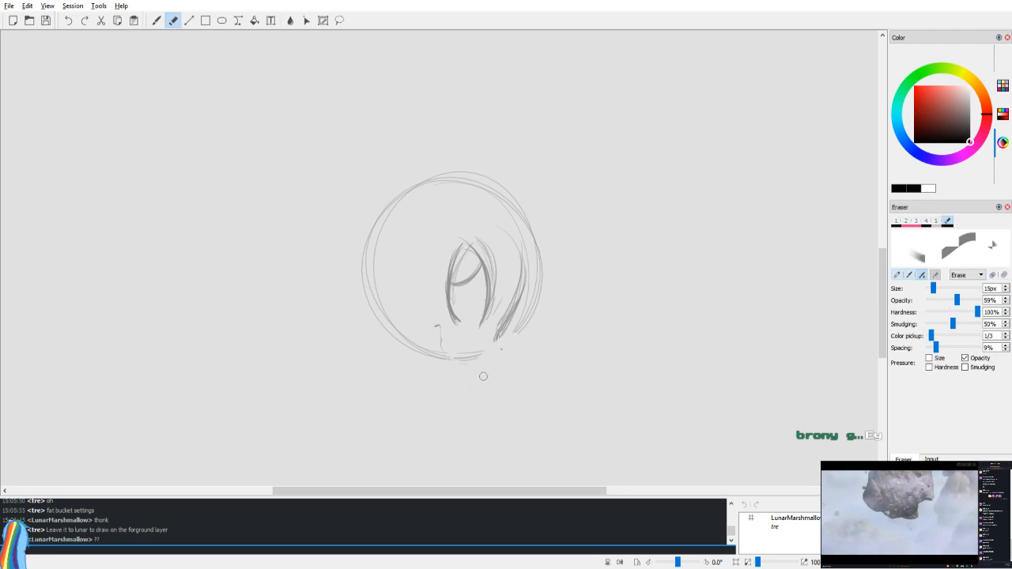
pyautogui.press('b')
pyautogui.moveTo(484, 355); pyautogui.dragTo(578, 321)
pyautogui.press('v')
pyautogui.hotkey('ctrl', 'z')
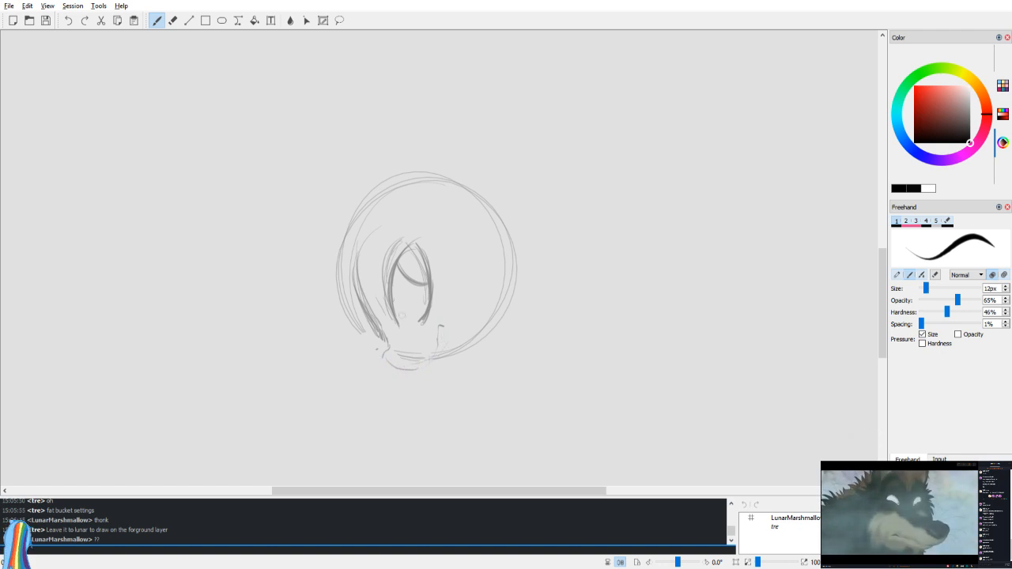
# Step: Erase the darkened face edge beside the eye and redraw it as a thinner line running into the muzzle
pyautogui.press('e')
pyautogui.press('b')
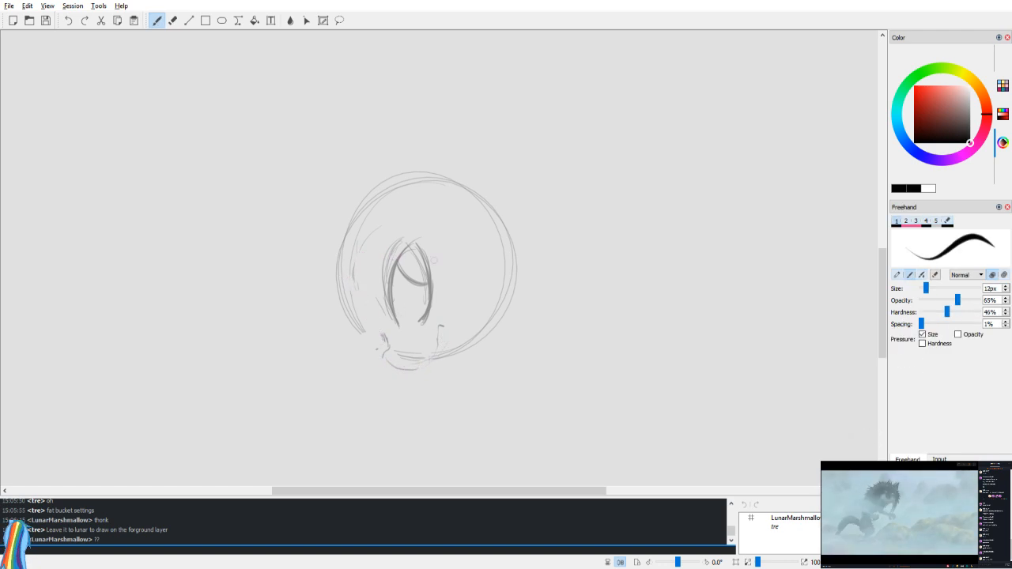
pyautogui.press('v')
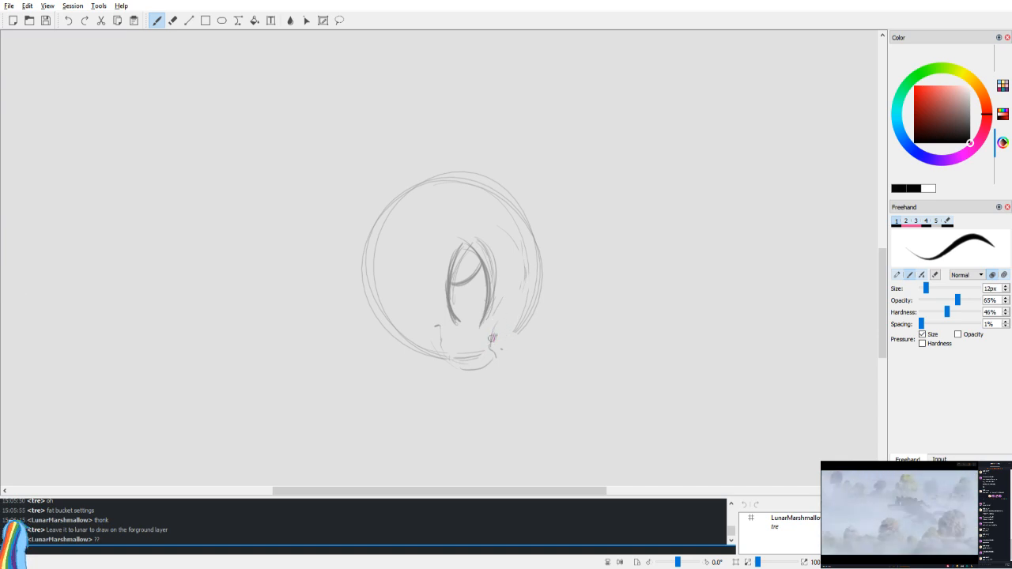
pyautogui.press('v')
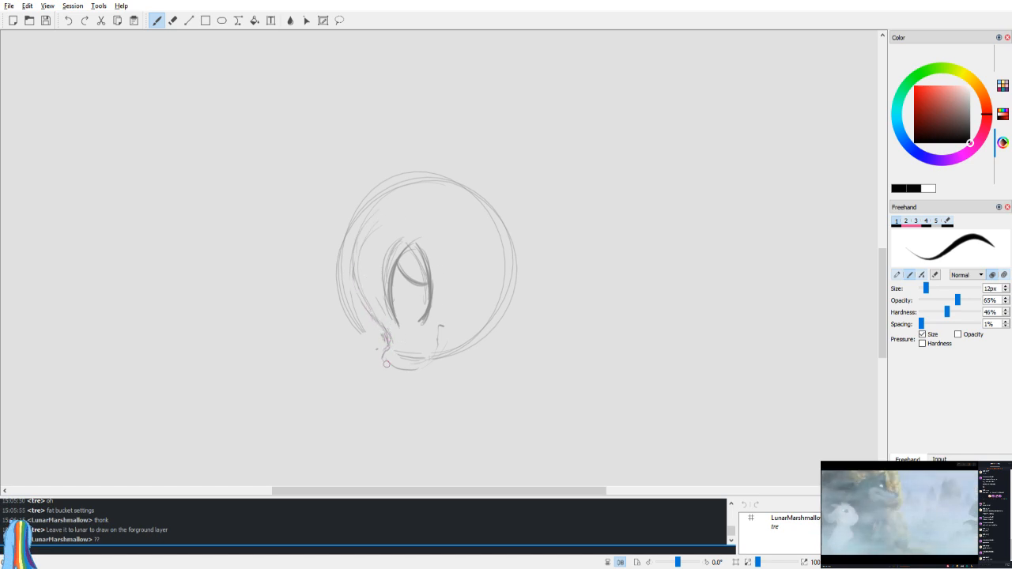
# Step: Erase the head circle lines inside the muzzle and redraw the jaw line behind it
pyautogui.press('e')
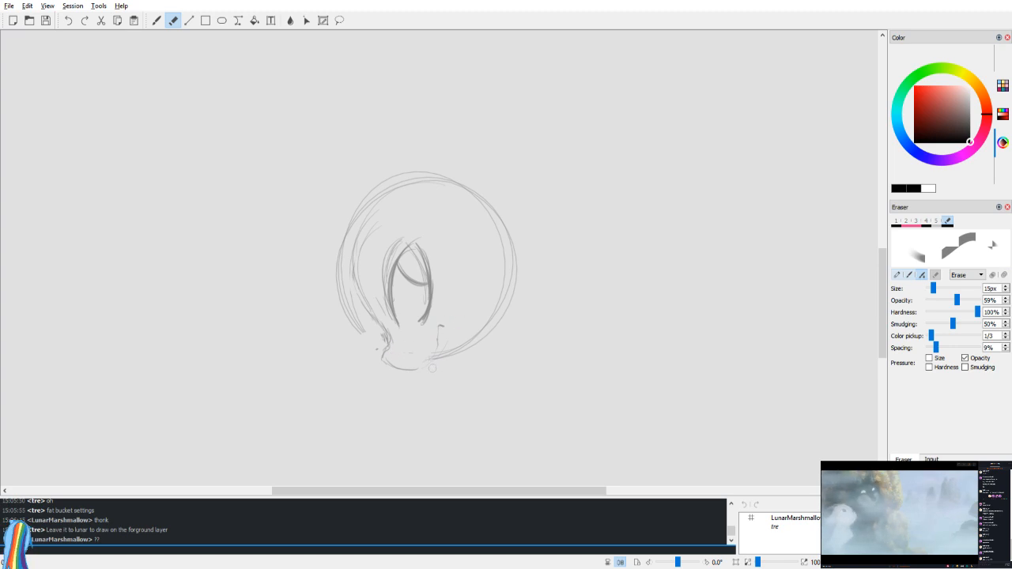
pyautogui.press('b')
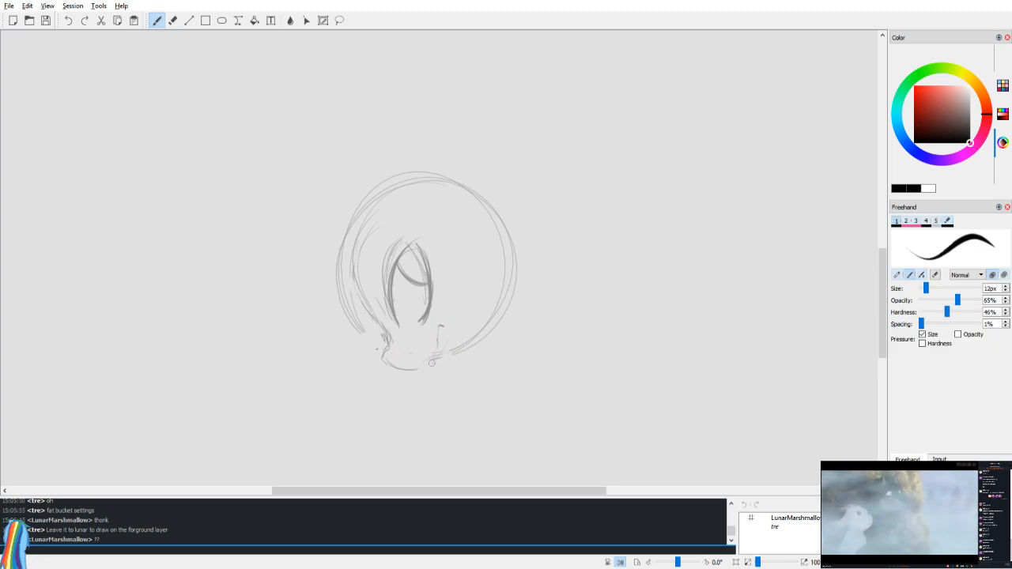
pyautogui.press('m')
pyautogui.press('m')
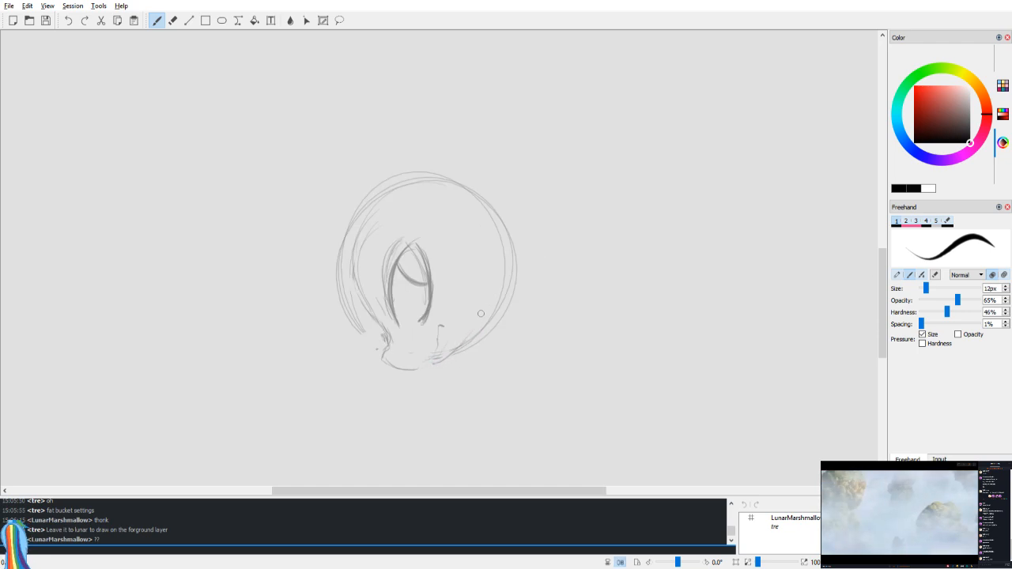
pyautogui.press('m')
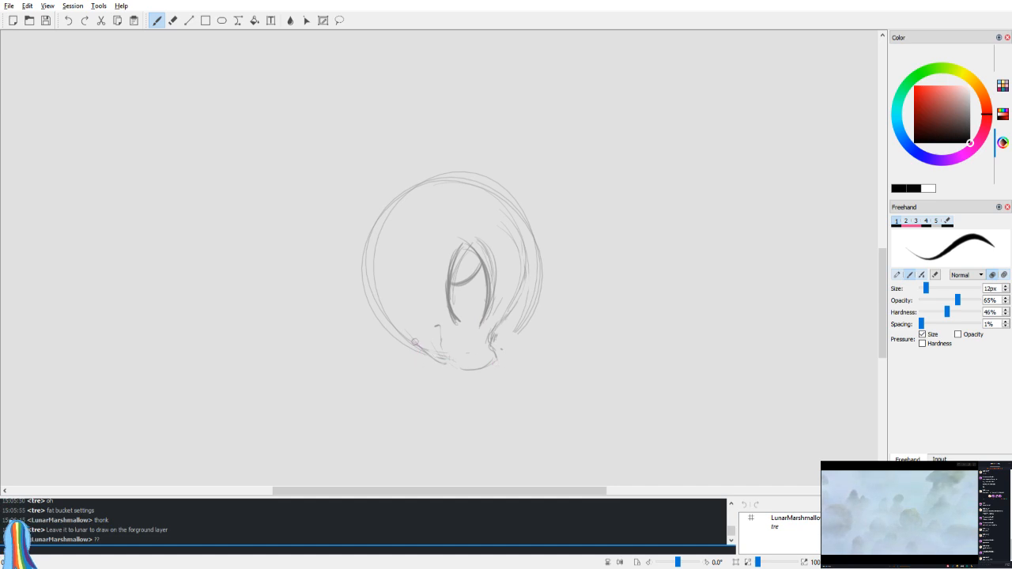
# Step: Sketch the front neck line slanting down from the jaw, undoing trial strokes until one fits
pyautogui.moveTo(426, 356); pyautogui.dragTo(425, 480)
pyautogui.press('v')
pyautogui.hotkey('ctrl', 'z')
pyautogui.moveTo(457, 356); pyautogui.dragTo(405, 482)
pyautogui.moveTo(527, 290); pyautogui.dragTo(518, 374)
pyautogui.hotkey('ctrl', 'z')
pyautogui.hotkey('ctrl', 'z')
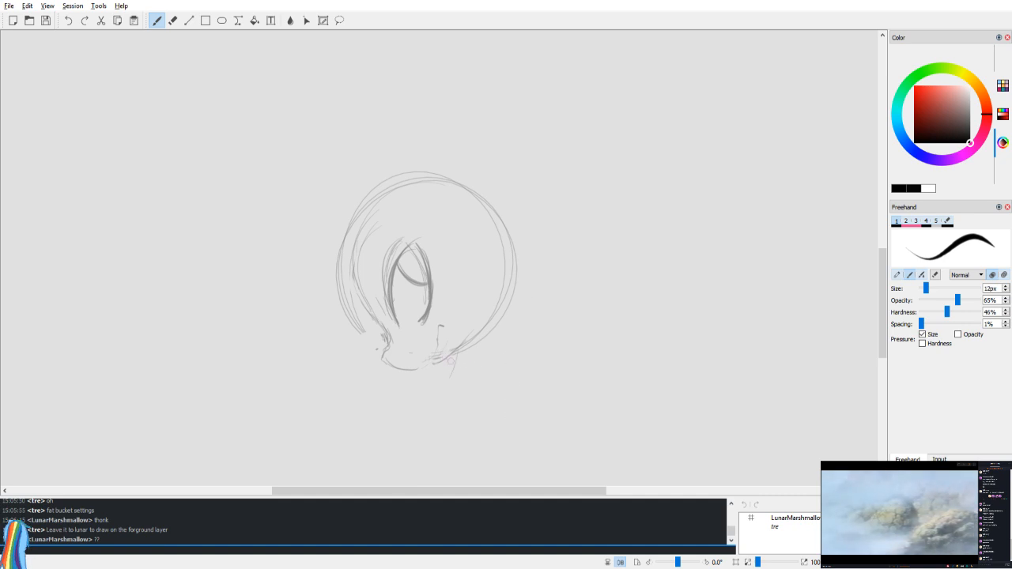
pyautogui.moveTo(441, 388); pyautogui.dragTo(403, 485)
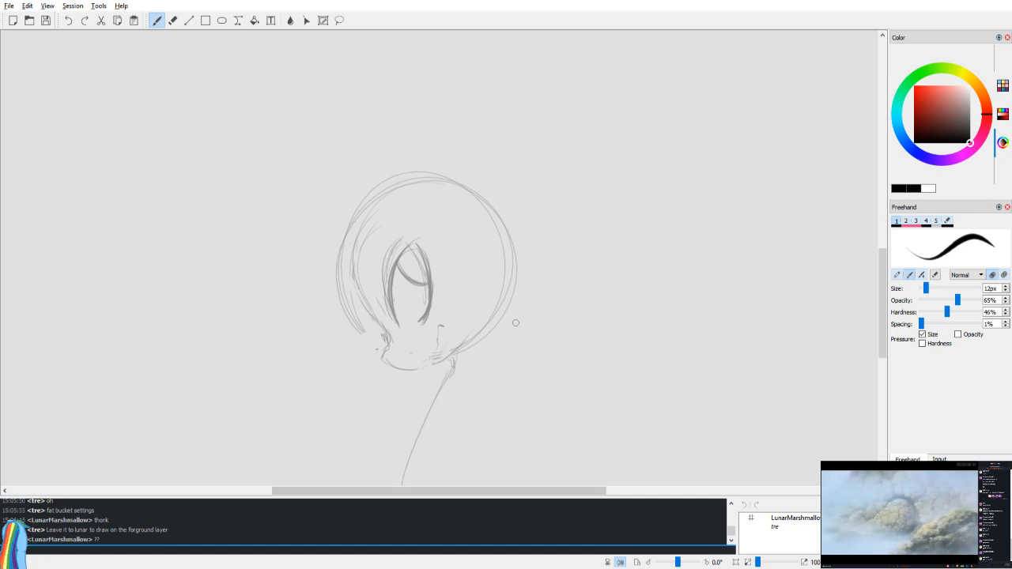
# Step: Sketch a near-vertical line down from behind the head for the back of the neck, retrying until it fits
pyautogui.moveTo(517, 277); pyautogui.dragTo(504, 485)
pyautogui.hotkey('ctrl', 'z')
pyautogui.moveTo(518, 267); pyautogui.dragTo(530, 485)
pyautogui.hotkey('ctrl', 'z')
pyautogui.moveTo(524, 274); pyautogui.dragTo(521, 447)
pyautogui.press('v')
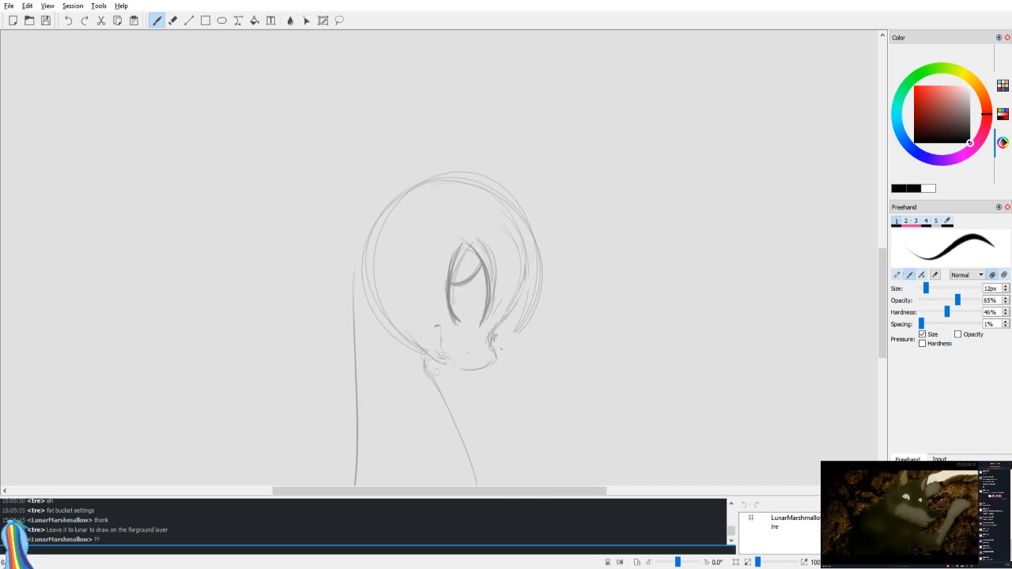
# Step: Strengthen the front neck line and jaw, and add short strokes at the upper end of the back neck line
pyautogui.moveTo(431, 389)
pyautogui.mouseDown()
pyautogui.moveTo(473, 485)
pyautogui.moveTo(461, 456)
pyautogui.mouseUp()
pyautogui.press('v')
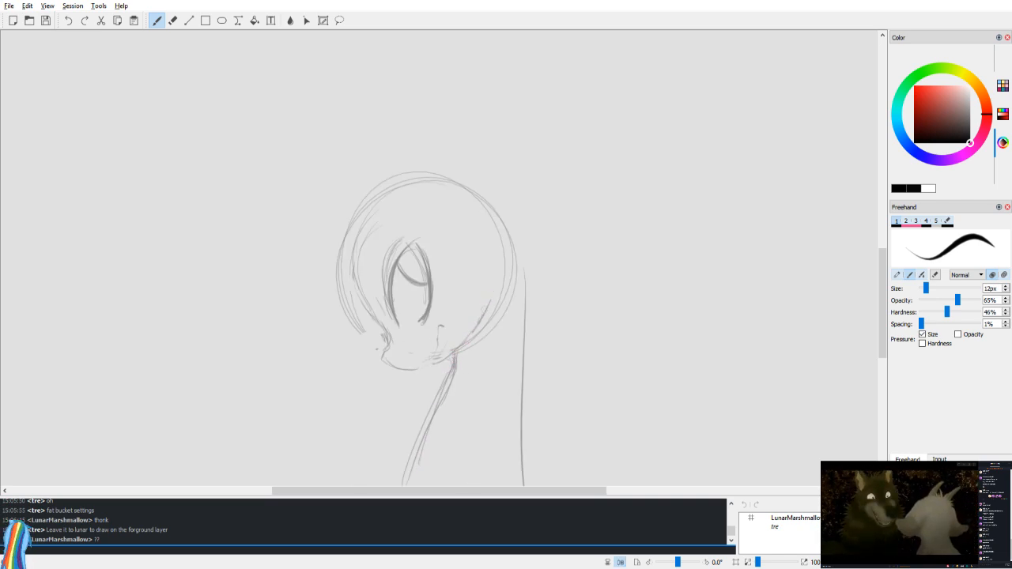
pyautogui.press('v')
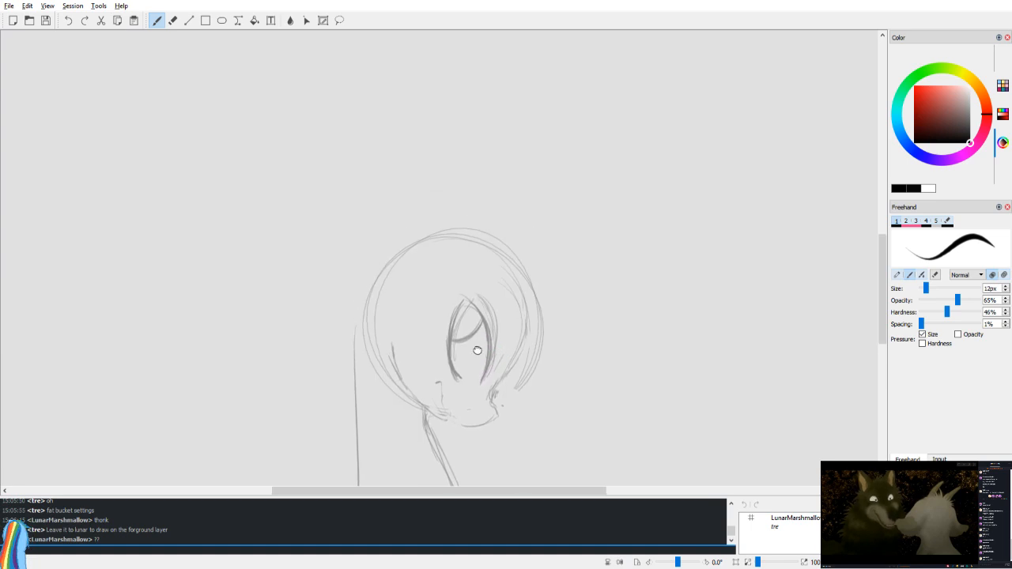
pyautogui.press('v')
pyautogui.press('v')
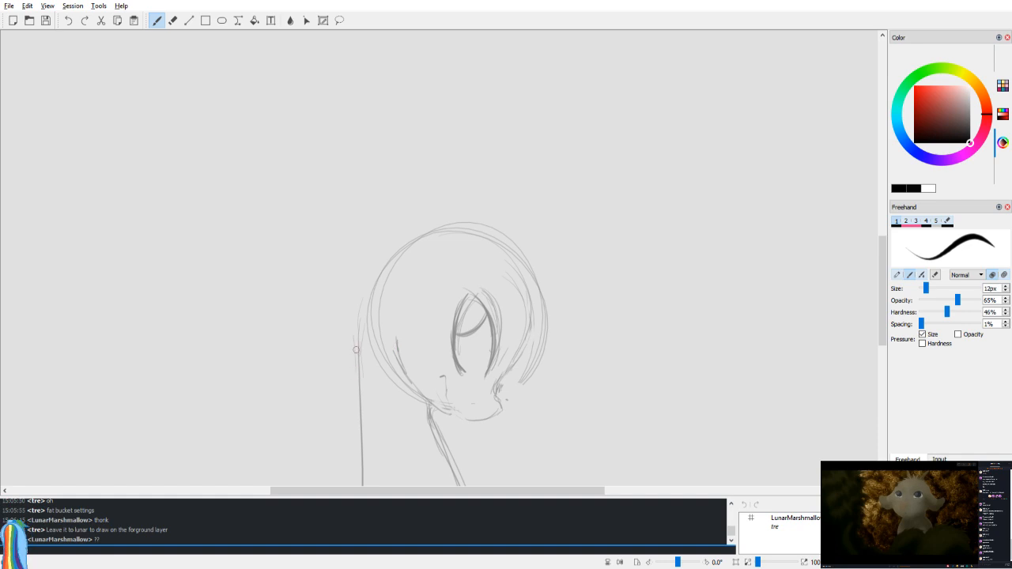
# Step: Select the head with a free-form outline and shift it slightly toward the back neck line
pyautogui.press('d')
pyautogui.moveTo(613, 247)
pyautogui.mouseDown()
pyautogui.moveTo(395, 258)
pyautogui.moveTo(378, 358)
pyautogui.moveTo(498, 443)
pyautogui.moveTo(621, 297)
pyautogui.mouseUp()
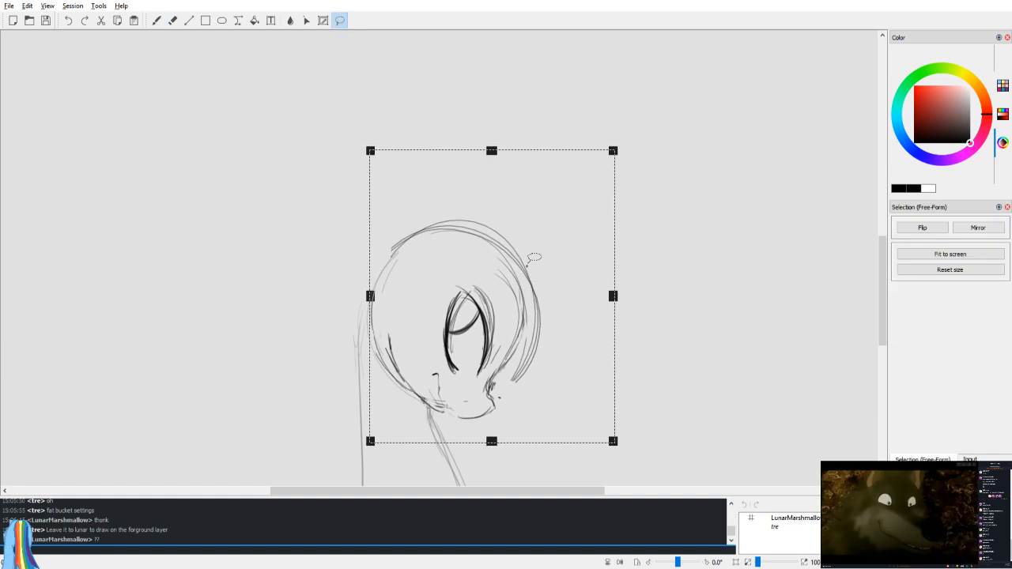
pyautogui.press('v')
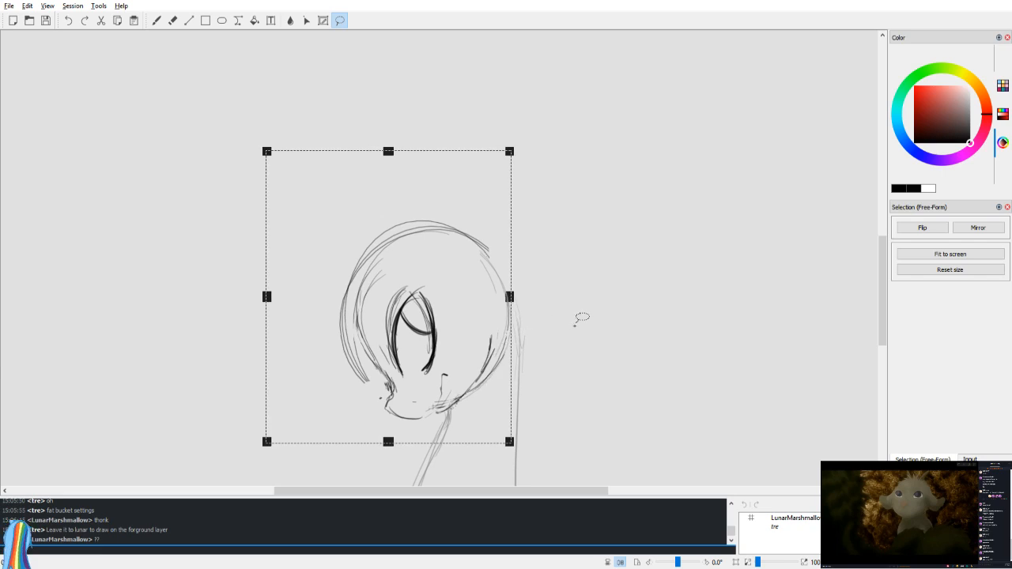
pyautogui.moveTo(489, 363); pyautogui.dragTo(492, 363)
pyautogui.click(567, 321)
pyautogui.press('v')
pyautogui.press('v')
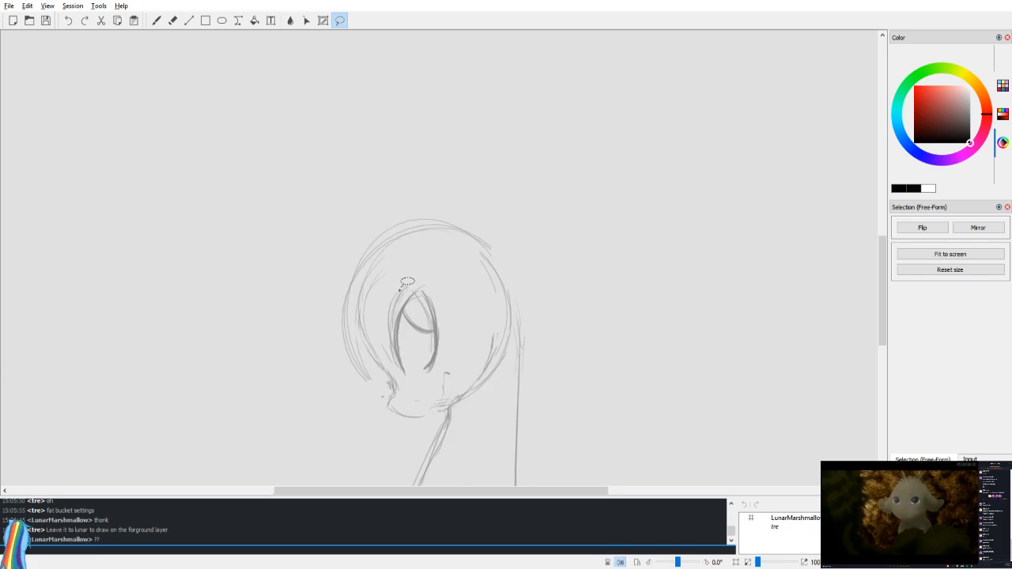
pyautogui.press('v')
# Step: Erase the head circle's outer lines that extend beyond the face edge
pyautogui.press('e')
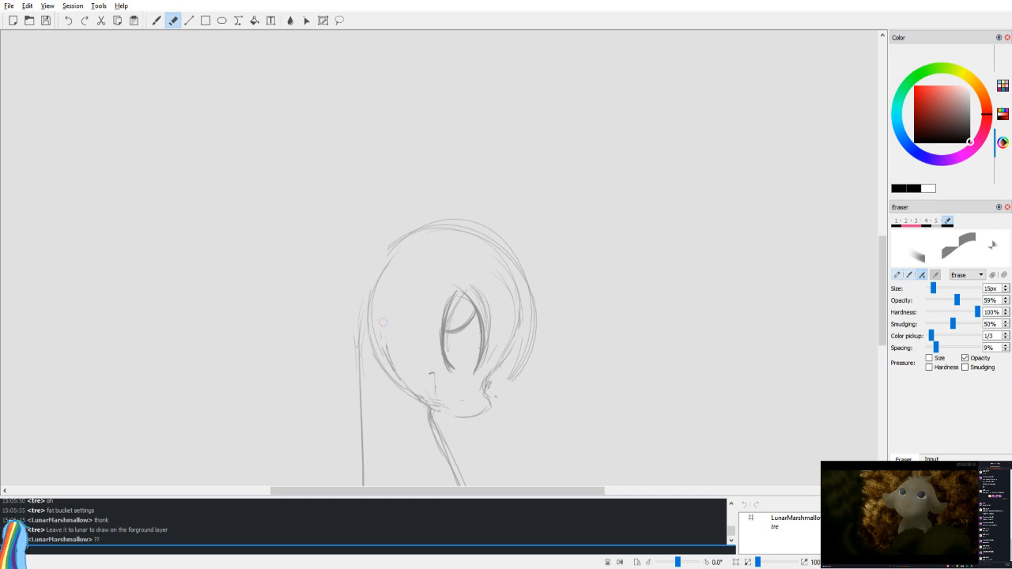
pyautogui.press('v')
pyautogui.moveTo(369, 379); pyautogui.dragTo(372, 388)
pyautogui.moveTo(346, 356); pyautogui.dragTo(348, 329)
pyautogui.press('v')
pyautogui.press('b')
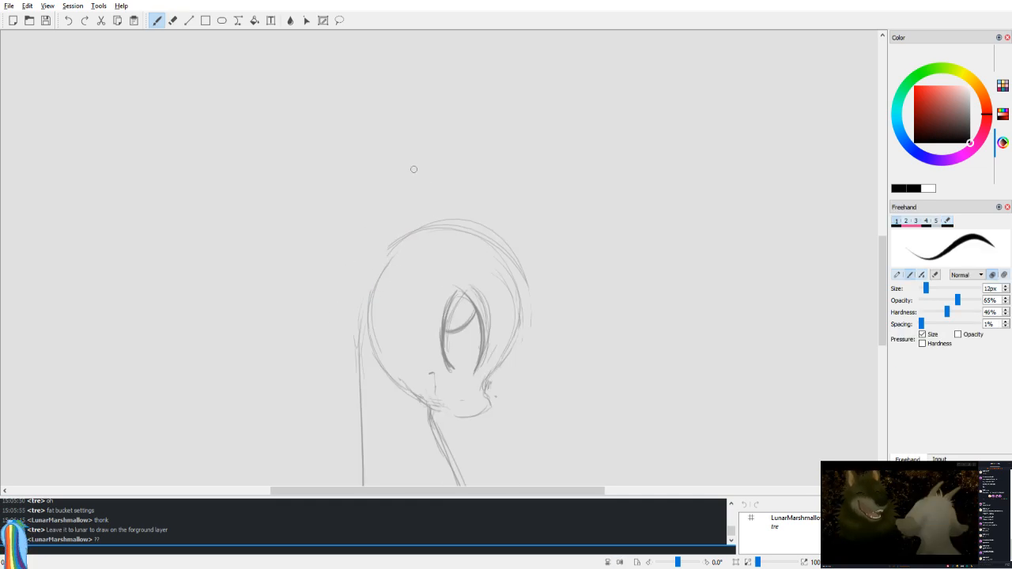
# Step: Sketch a forehead curve from the face edge to the top of the head and add a pointed tip above the eye
pyautogui.press('v')
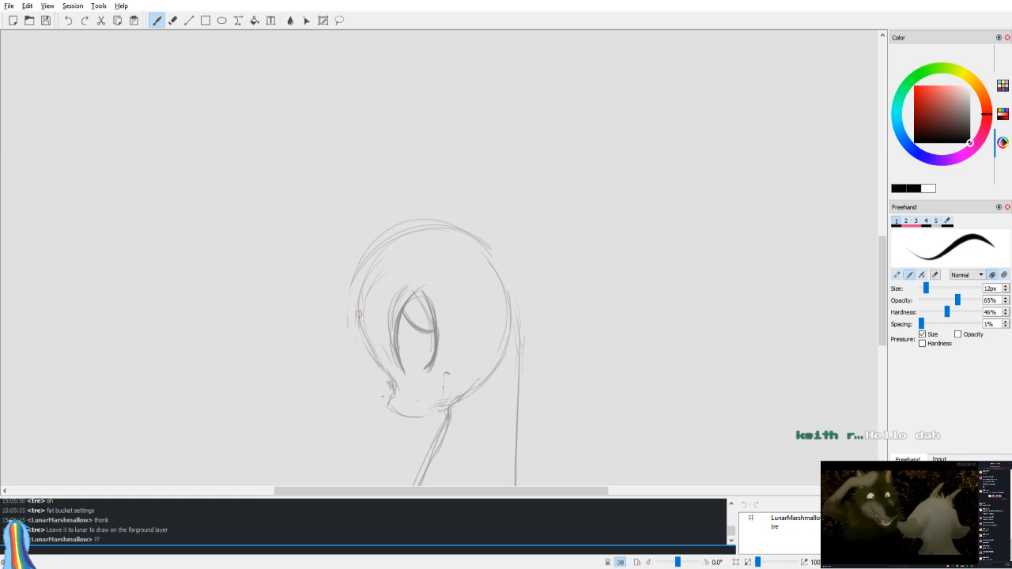
pyautogui.moveTo(368, 342); pyautogui.dragTo(419, 232)
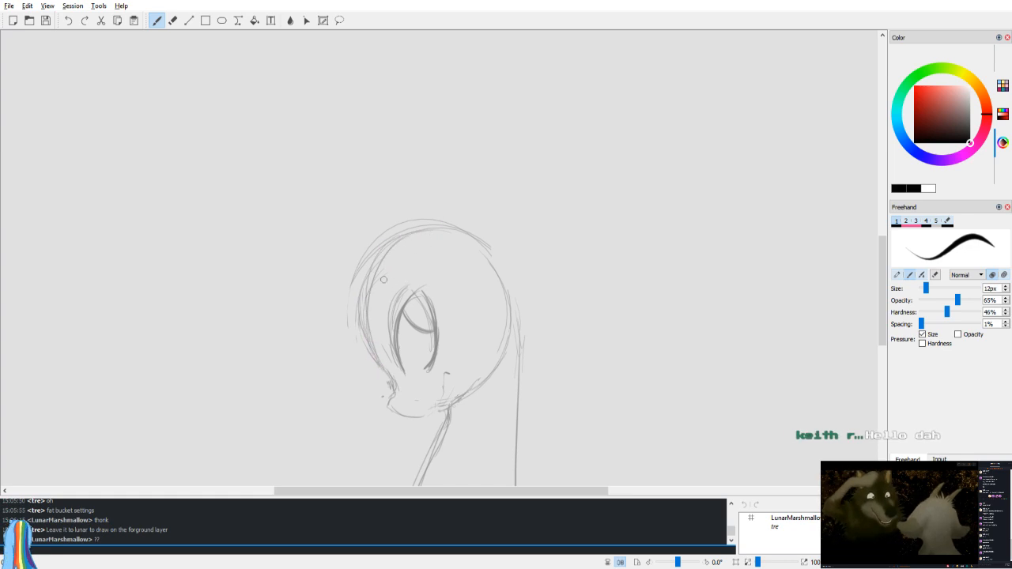
pyautogui.press('v')
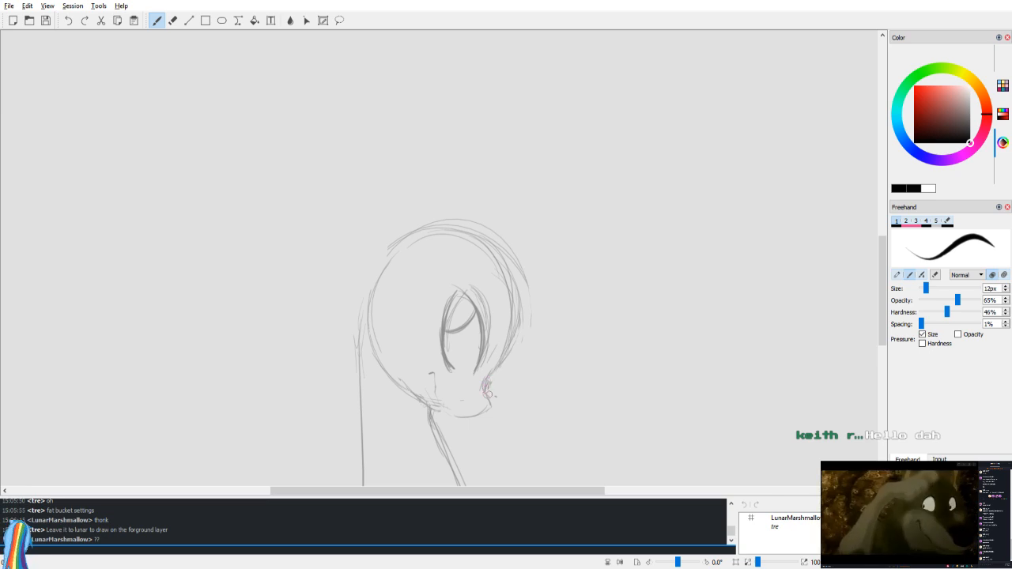
pyautogui.press('v')
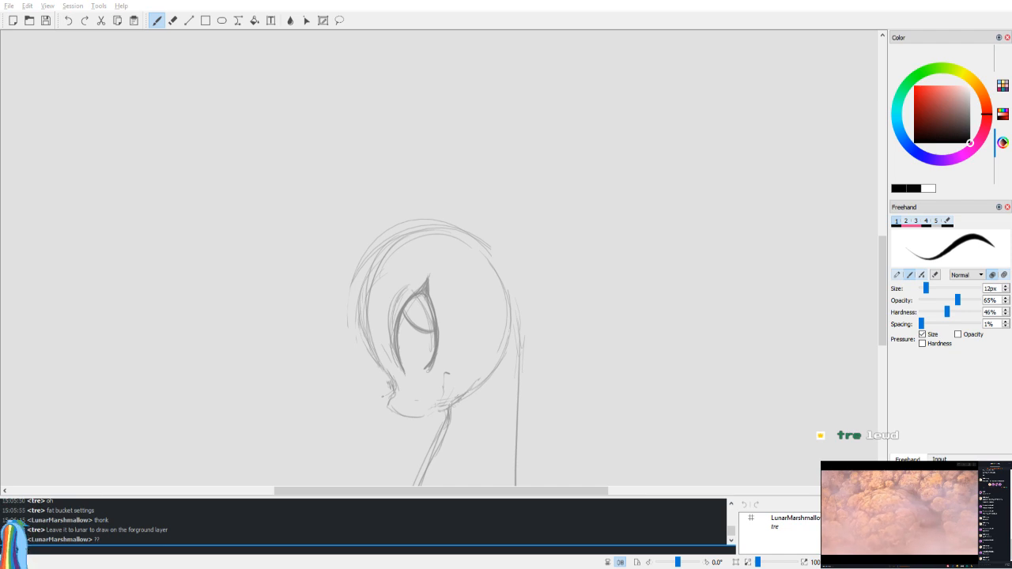
pyautogui.press('v')
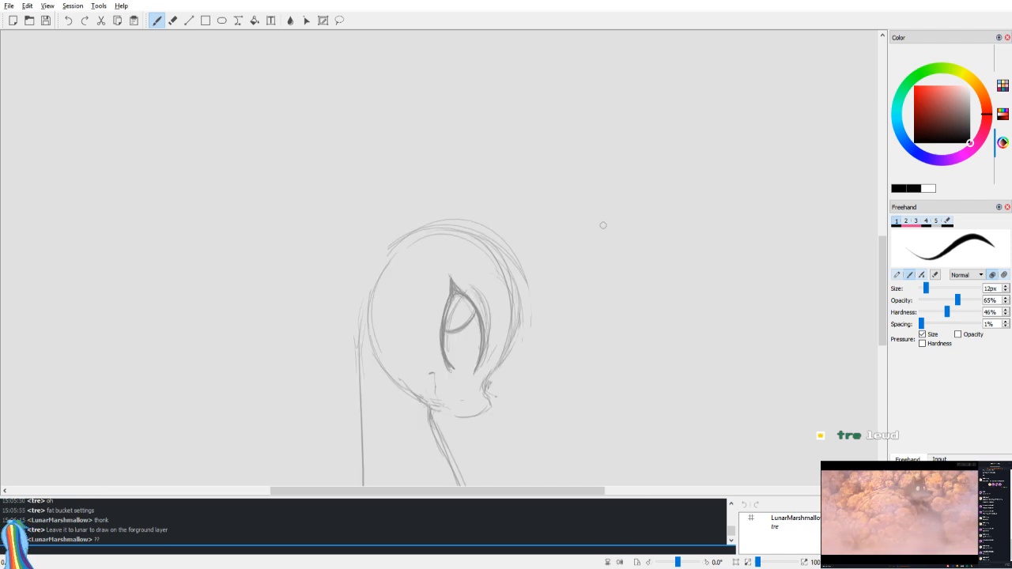
# Step: Darken the muzzle outline and sketch a hooked mouth line from below the eye down to the chin
pyautogui.scroll(2, 486, 388)
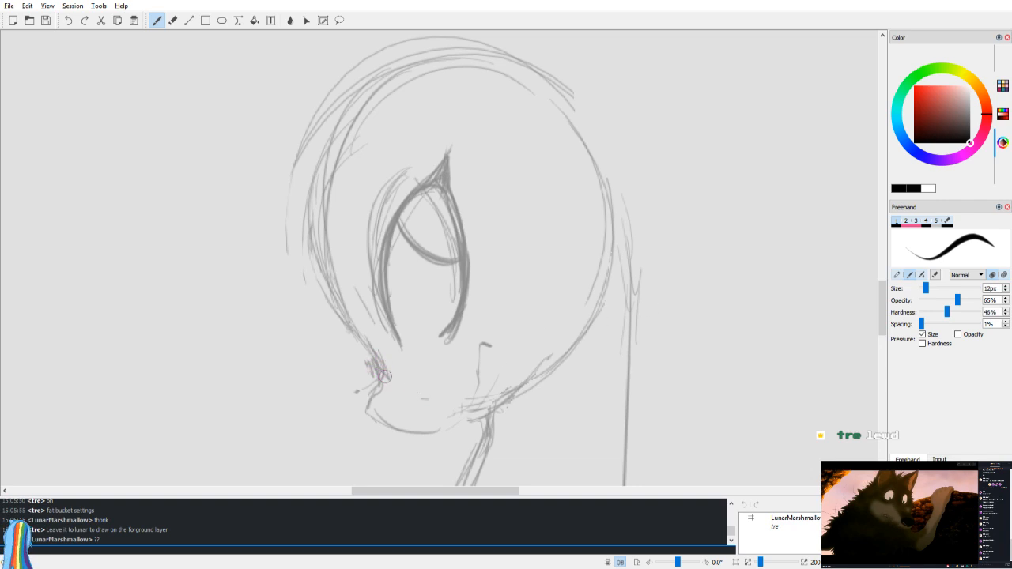
pyautogui.moveTo(372, 397); pyautogui.dragTo(387, 426)
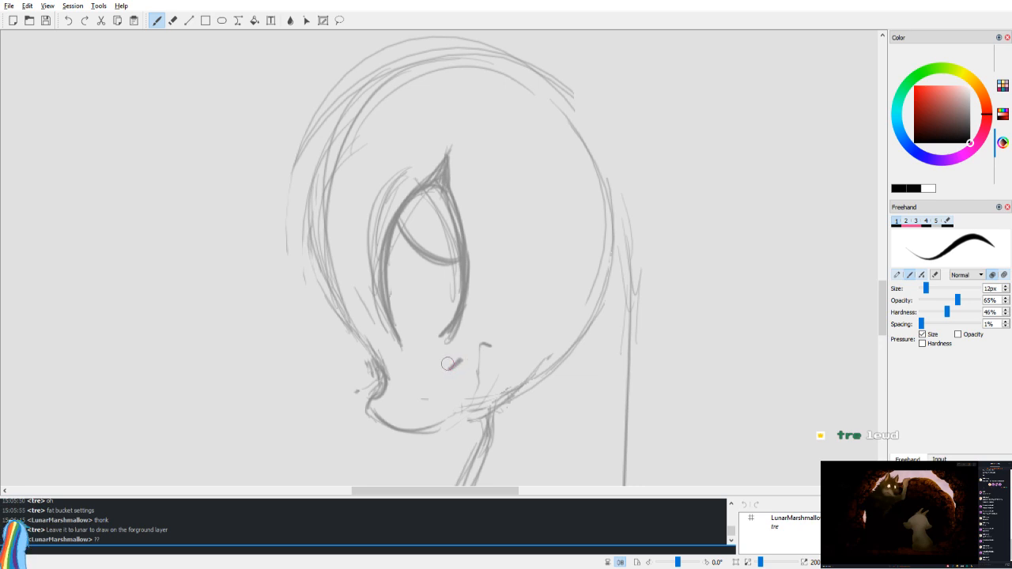
pyautogui.moveTo(455, 361)
pyautogui.mouseDown()
pyautogui.moveTo(442, 377)
pyautogui.moveTo(443, 404)
pyautogui.mouseUp()
pyautogui.hotkey('ctrl', 'z')
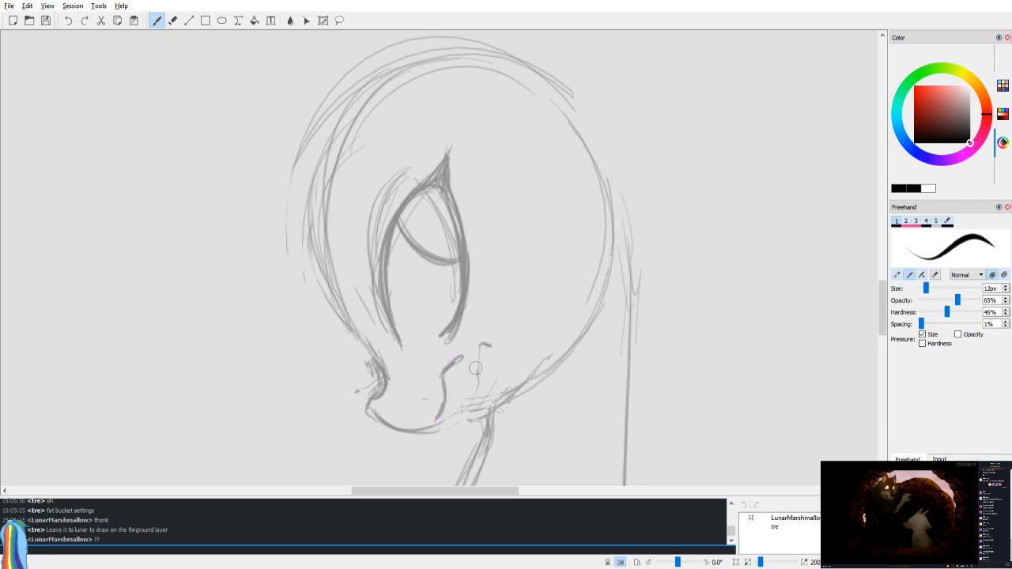
# Step: Erase the stray mark behind the mouth and parts of the lower head circle, and sketch a short diagonal line beneath the eye
pyautogui.press('e')
pyautogui.moveTo(491, 345); pyautogui.dragTo(479, 348)
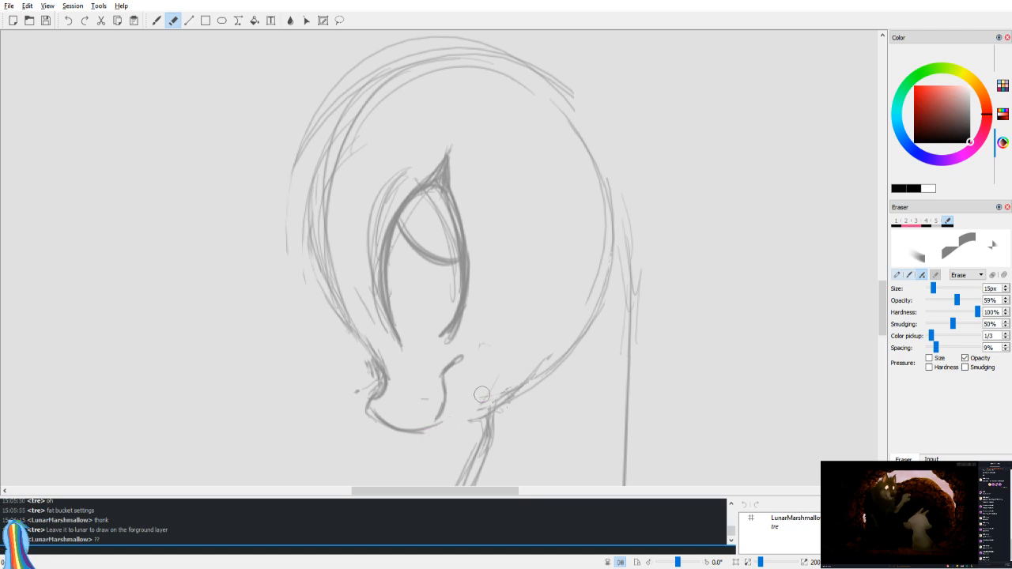
pyautogui.press('v')
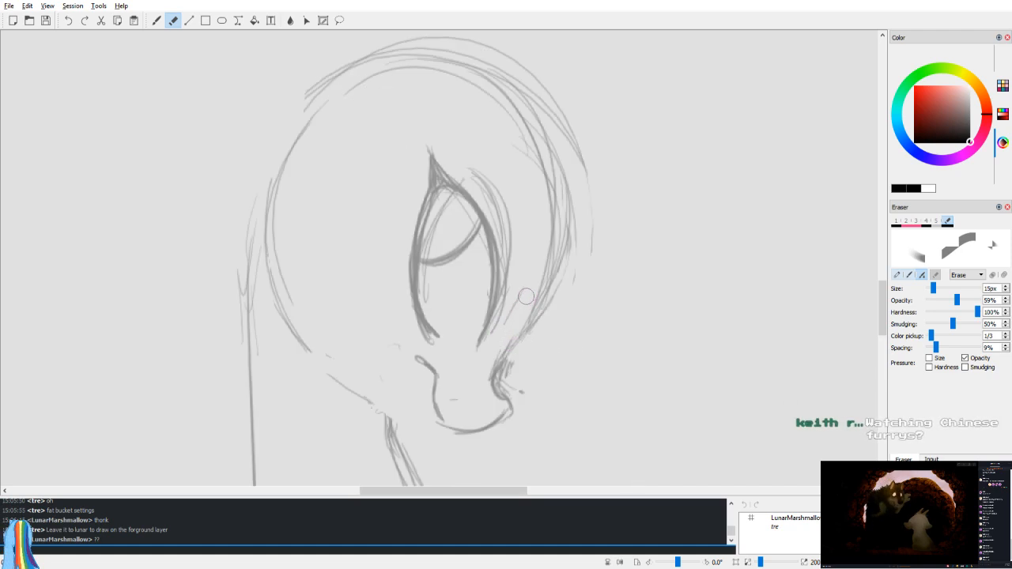
pyautogui.press('v')
pyautogui.press('b')
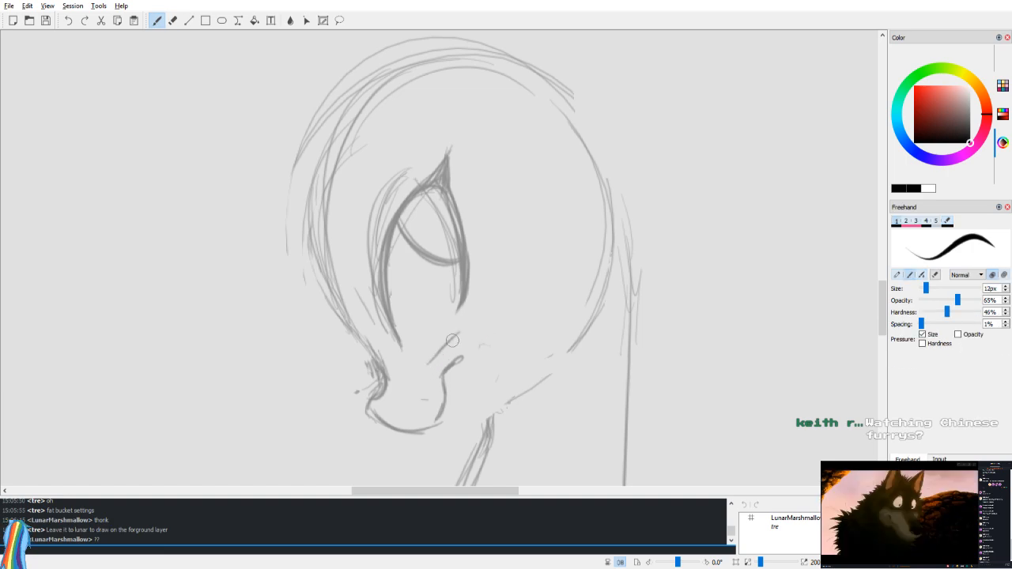
pyautogui.press('v')
pyautogui.press('v')
# Step: Select the eye with a free-form outline and move it slightly down toward the muzzle
pyautogui.click(339, 19)
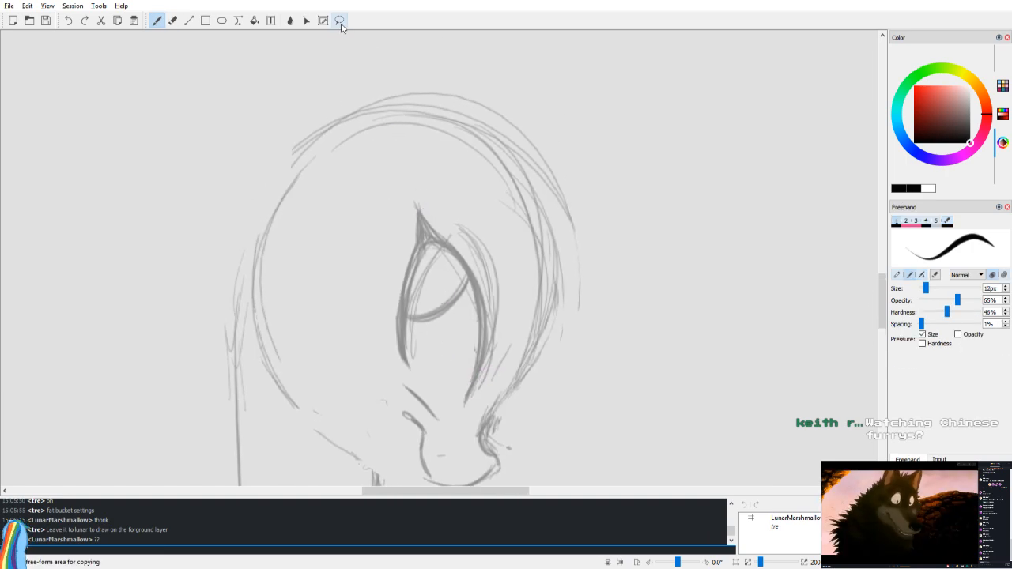
pyautogui.moveTo(384, 350)
pyautogui.mouseDown()
pyautogui.moveTo(495, 245)
pyautogui.moveTo(506, 380)
pyautogui.moveTo(407, 372)
pyautogui.mouseUp()
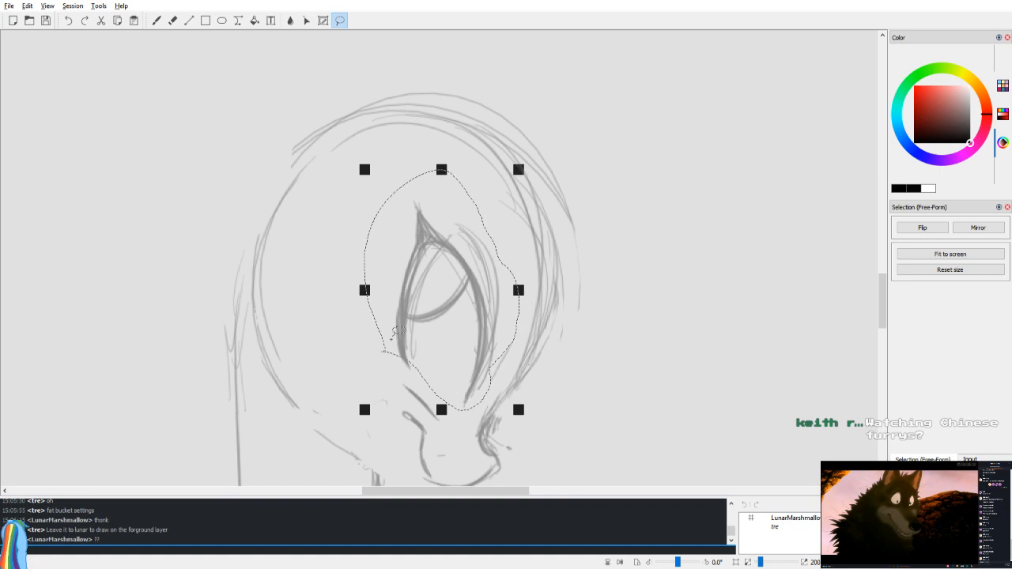
pyautogui.moveTo(520, 195); pyautogui.dragTo(513, 197)
pyautogui.press('v')
pyautogui.moveTo(424, 325)
pyautogui.mouseDown()
pyautogui.moveTo(418, 340)
pyautogui.moveTo(428, 337)
pyautogui.mouseUp()
pyautogui.press('v')
pyautogui.click(607, 298)
pyautogui.scroll(2, 555, 246)
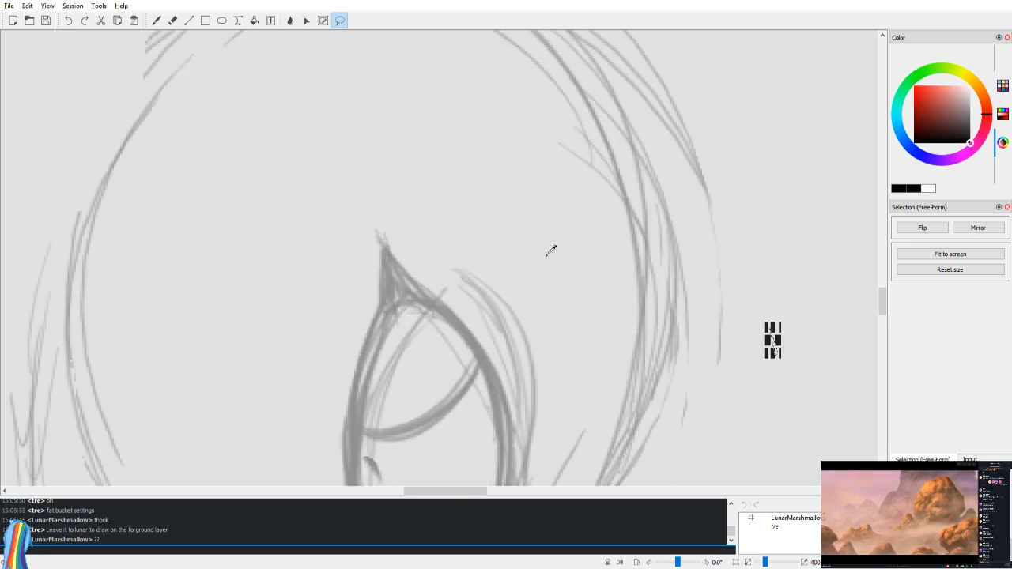
pyautogui.scroll(-4, 550, 253)
pyautogui.press('v')
pyautogui.scroll(2, 548, 308)
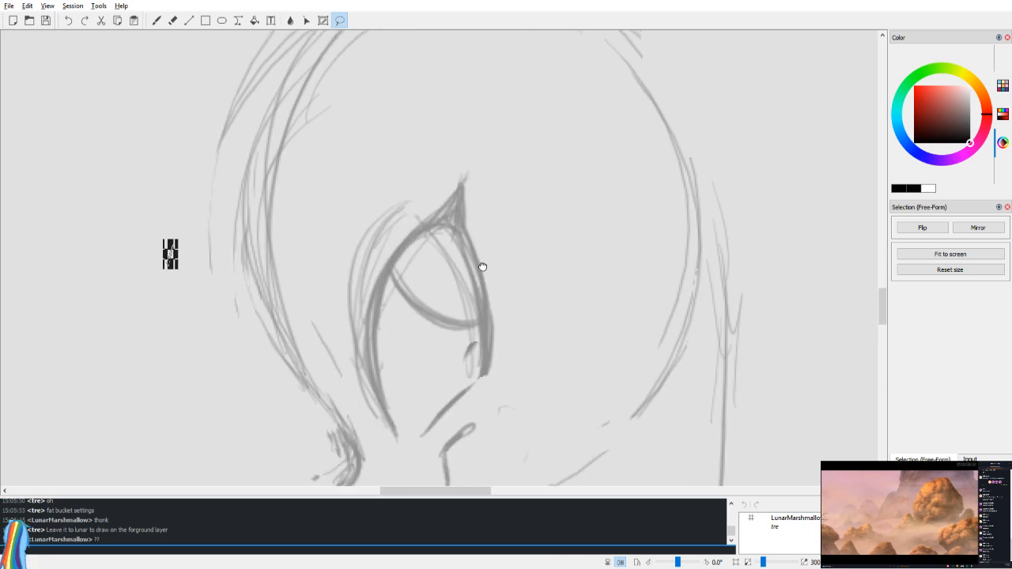
# Step: Erase the stray lines below the iris, connect the eye's back edge to its diagonal lower line and thicken the eye outline
pyautogui.scroll(1, 481, 294)
pyautogui.press('e')
pyautogui.moveTo(478, 263); pyautogui.dragTo(480, 277)
pyautogui.moveTo(438, 334); pyautogui.dragTo(450, 330)
pyautogui.press('b')
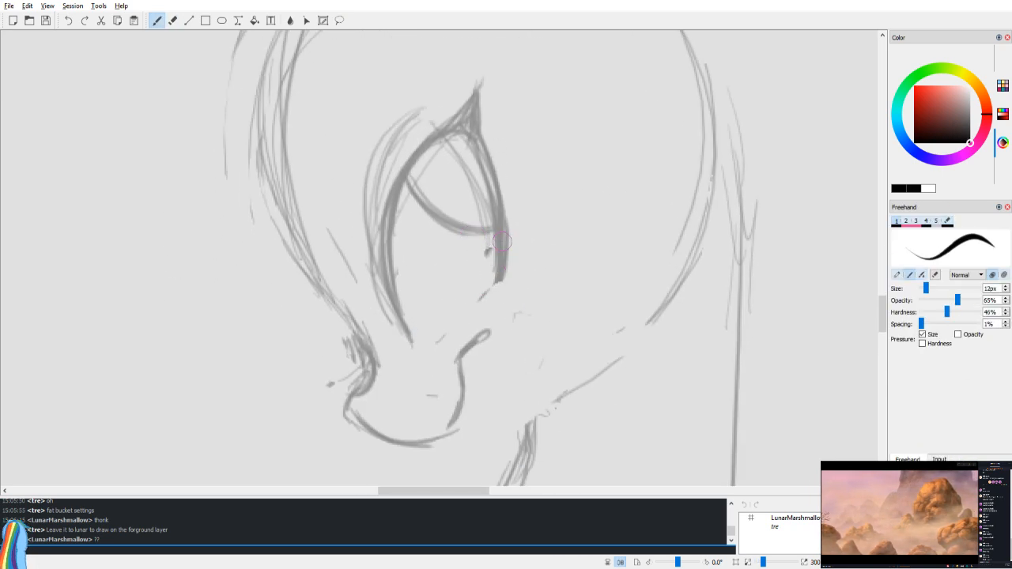
pyautogui.moveTo(500, 271); pyautogui.dragTo(460, 318)
pyautogui.moveTo(443, 274); pyautogui.dragTo(419, 367)
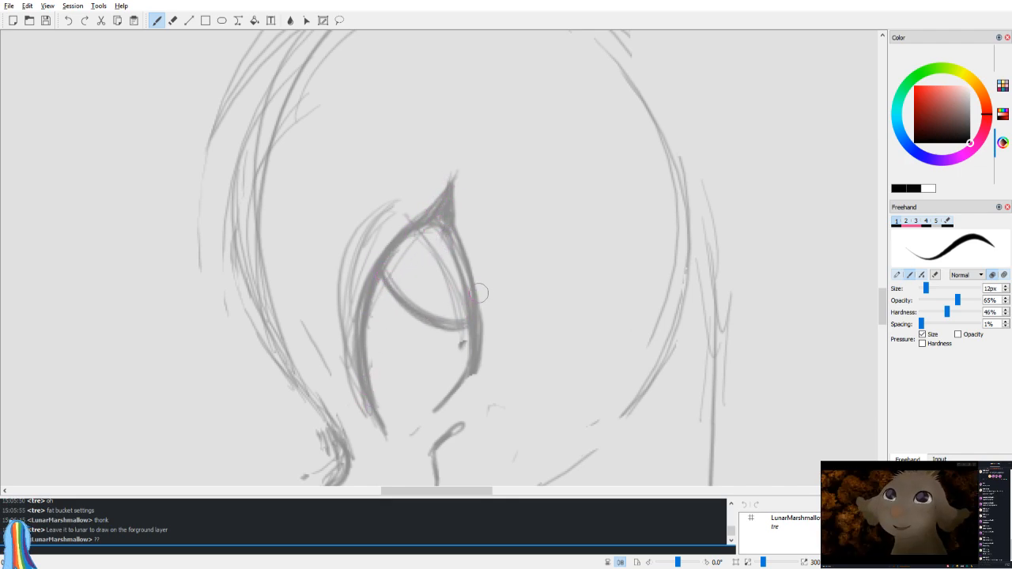
# Step: Try to sketch a small curved shape behind the other character's large head
pyautogui.scroll(-8, 391, 247)
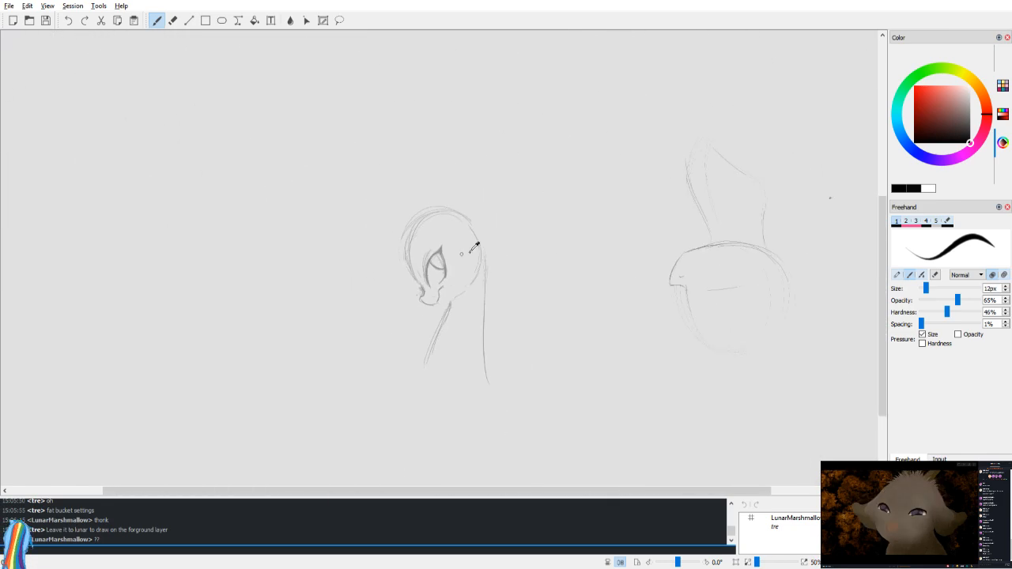
pyautogui.scroll(1, 462, 254)
pyautogui.press('v')
pyautogui.press('v')
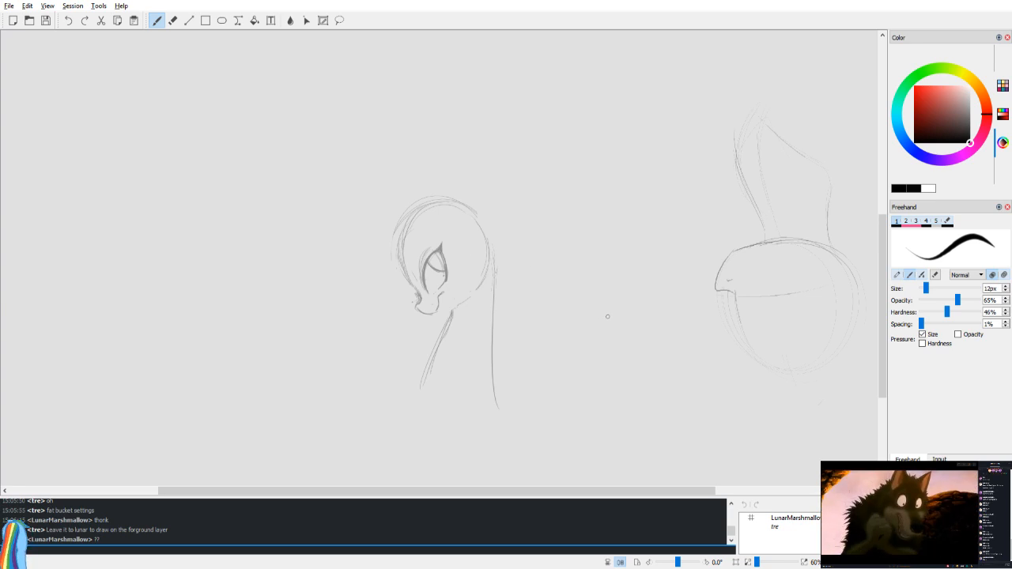
pyautogui.moveTo(713, 303); pyautogui.dragTo(524, 282)
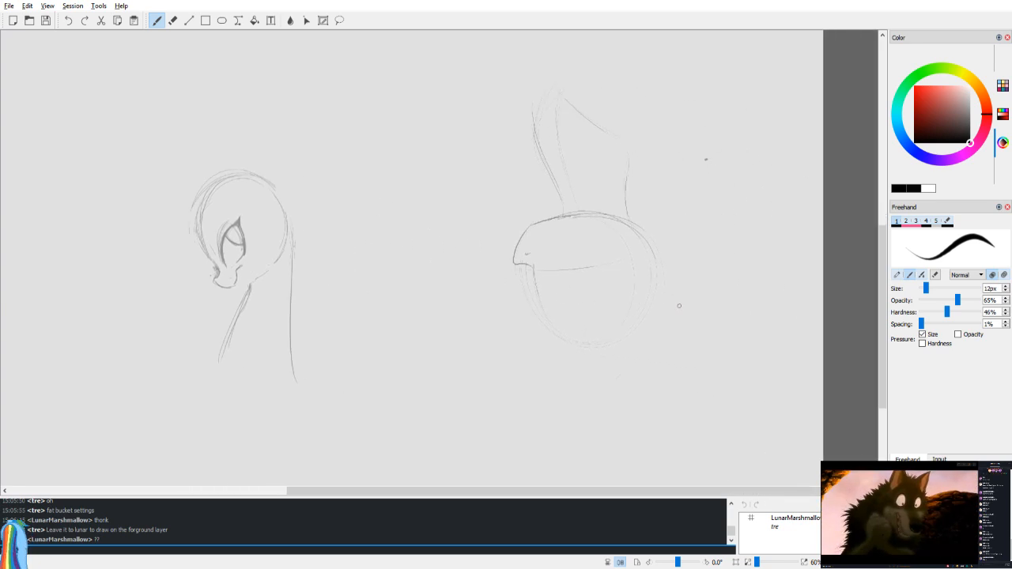
pyautogui.scroll(1, 553, 330)
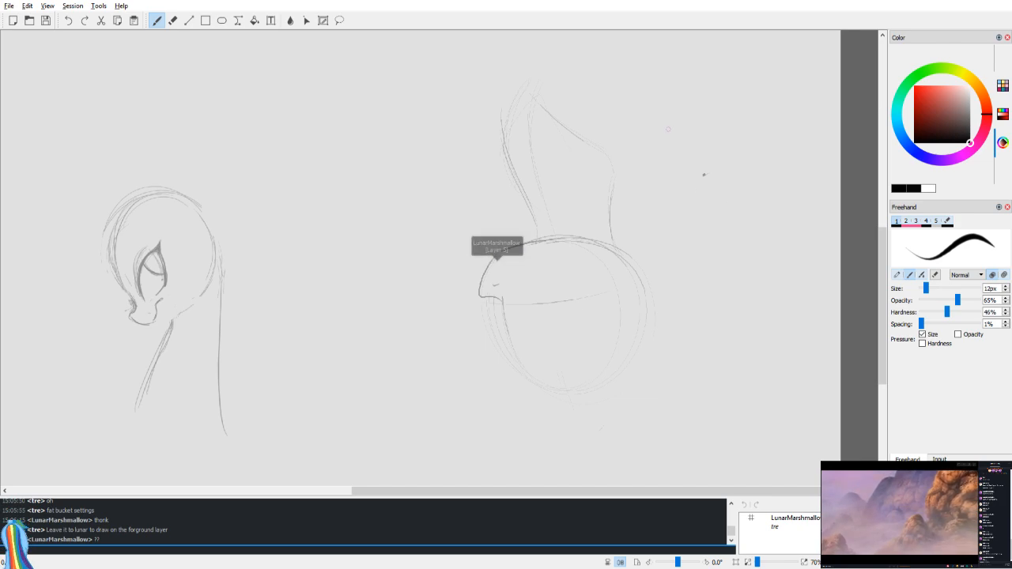
pyautogui.moveTo(650, 246)
pyautogui.mouseDown()
pyautogui.moveTo(672, 289)
pyautogui.moveTo(690, 295)
pyautogui.mouseUp()
pyautogui.moveTo(686, 310); pyautogui.dragTo(687, 317)
pyautogui.press('v')
pyautogui.press('v')
pyautogui.hotkey('ctrl', 'z')
pyautogui.hotkey('ctrl', 'z')
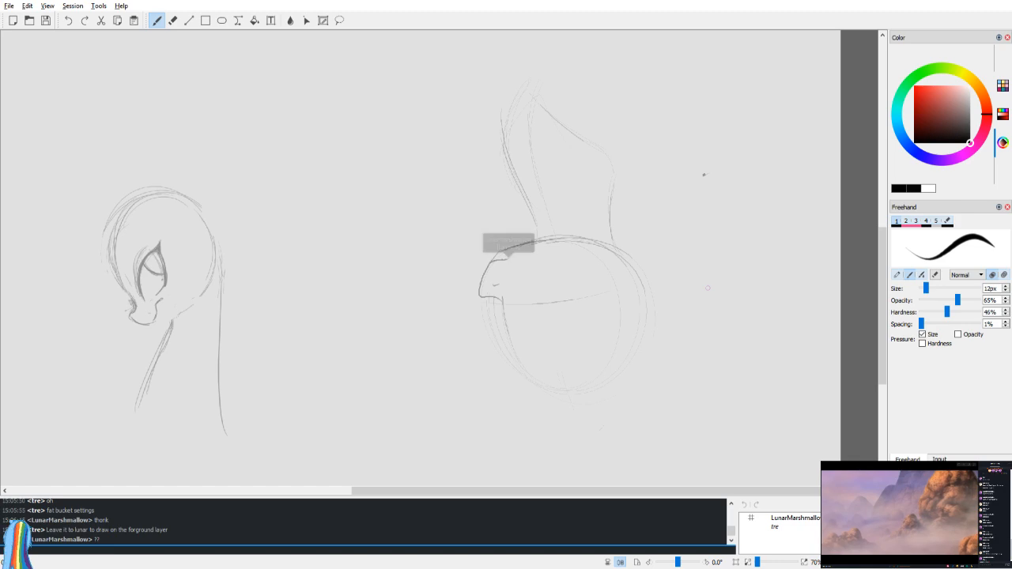
pyautogui.press('v')
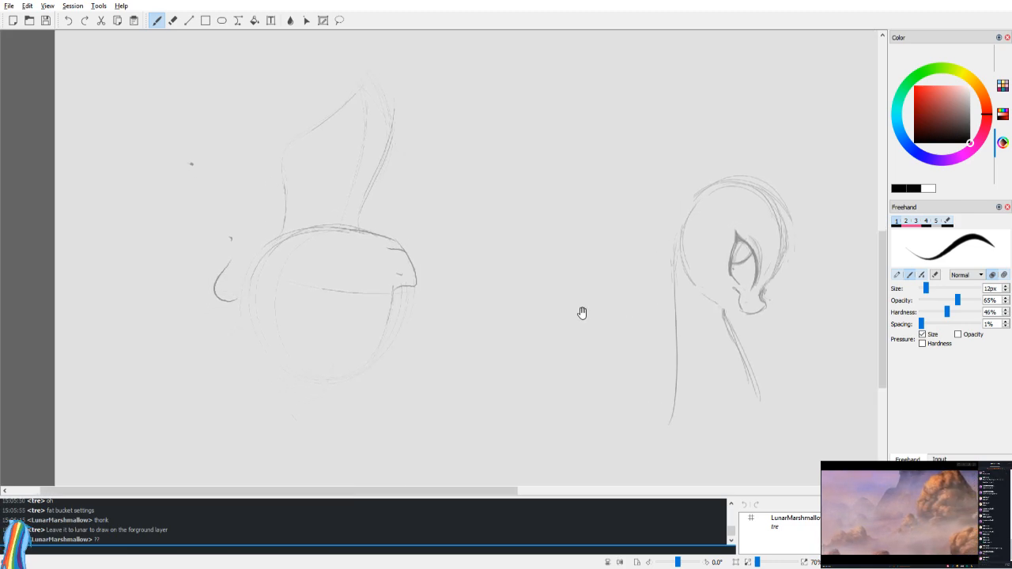
pyautogui.press('v')
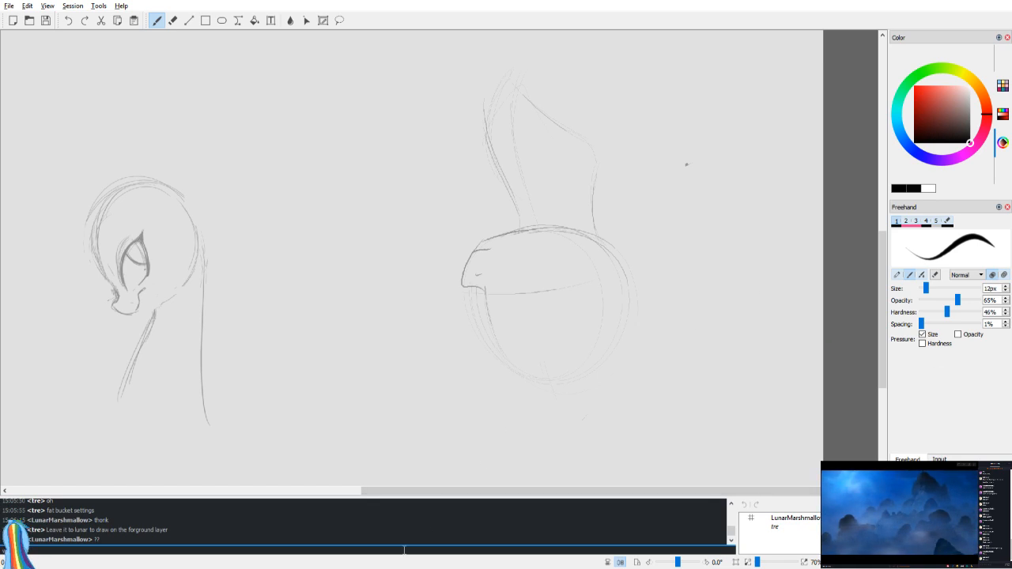
# Step: Send the chat message "why are you drawing upside down lmao"
pyautogui.write('ng upside down lmao')
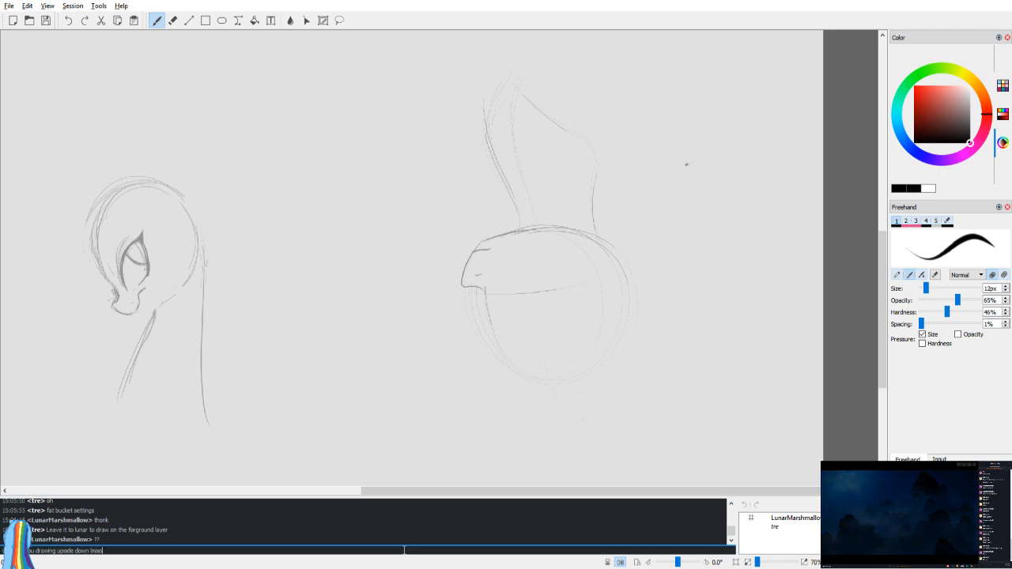
pyautogui.press('Return')
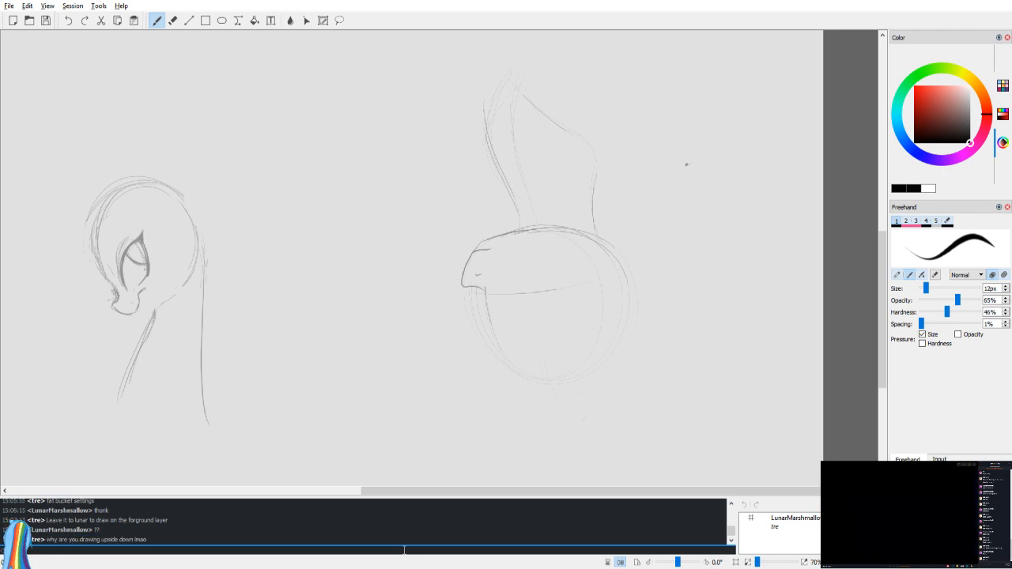
# Step: Erase most of the back and front neck lines below the new head, leaving only short fragments
pyautogui.scroll(3, 480, 461)
pyautogui.scroll(-6, 554, 355)
pyautogui.scroll(1, 571, 330)
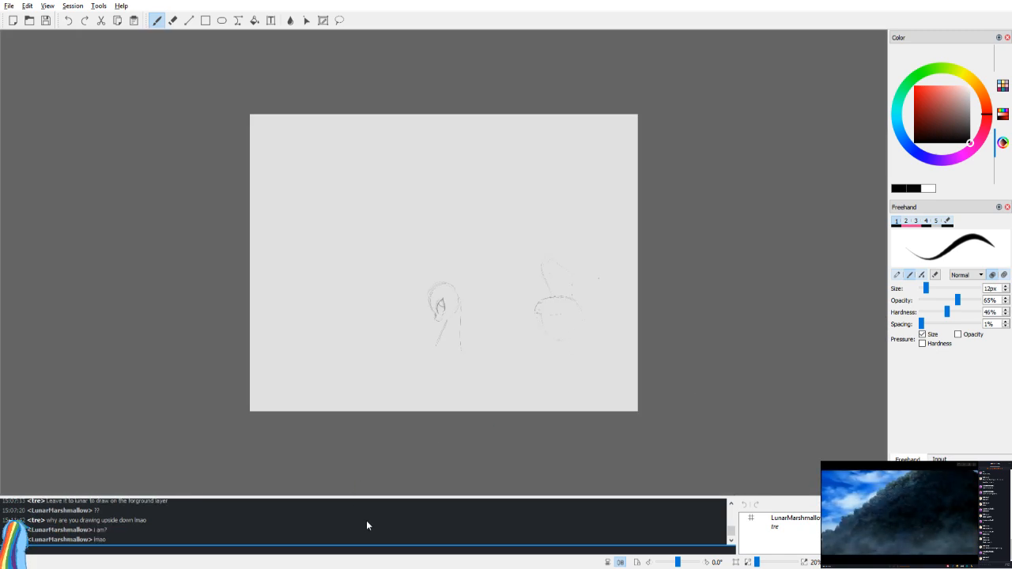
pyautogui.scroll(3, 474, 269)
pyautogui.moveTo(540, 394); pyautogui.dragTo(501, 272)
pyautogui.hotkey('ctrl', 'z')
pyautogui.moveTo(583, 377); pyautogui.dragTo(533, 222)
pyautogui.scroll(1, 538, 250)
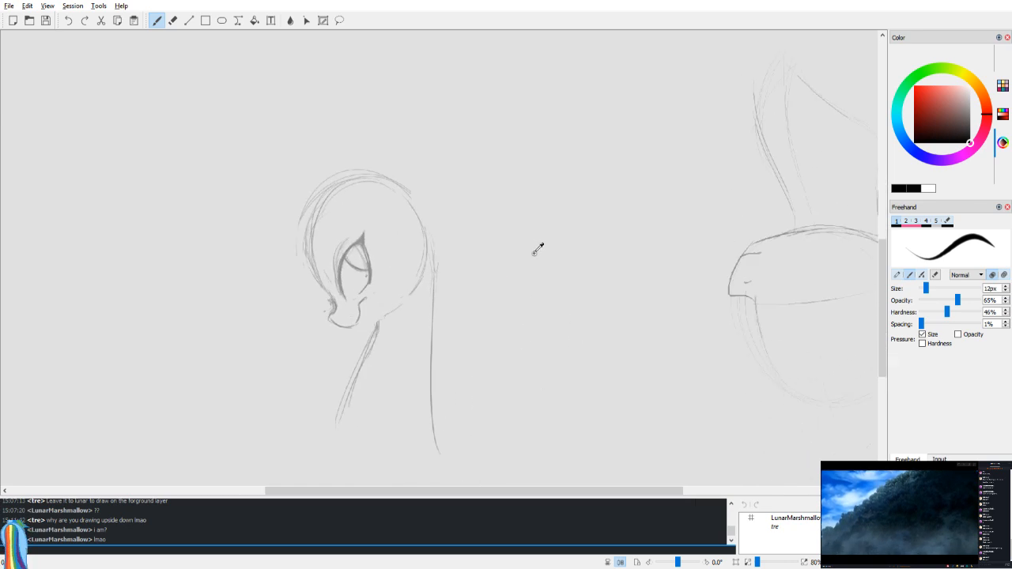
pyautogui.press('v')
pyautogui.press('e')
pyautogui.moveTo(445, 262); pyautogui.dragTo(447, 308)
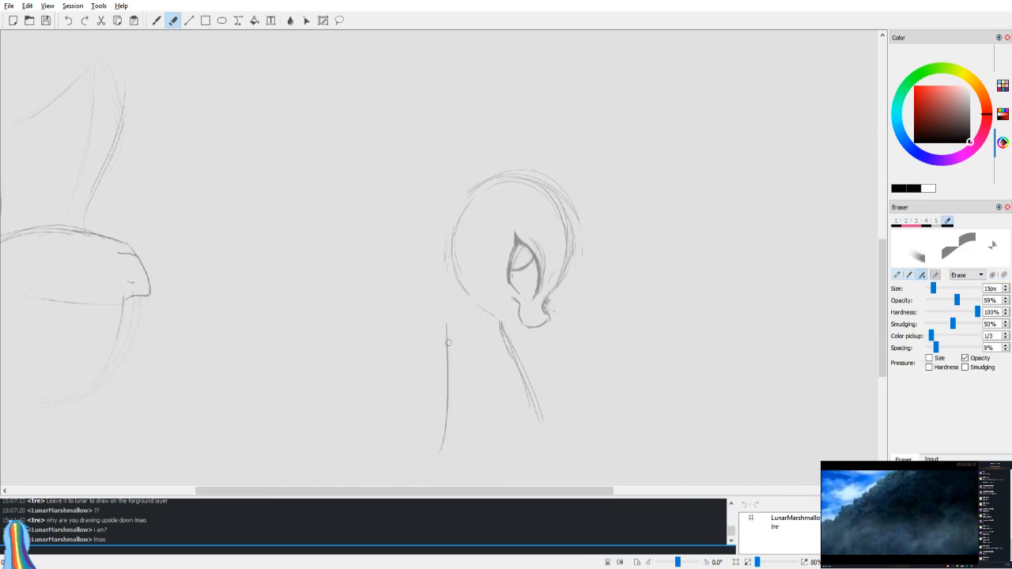
pyautogui.press('v')
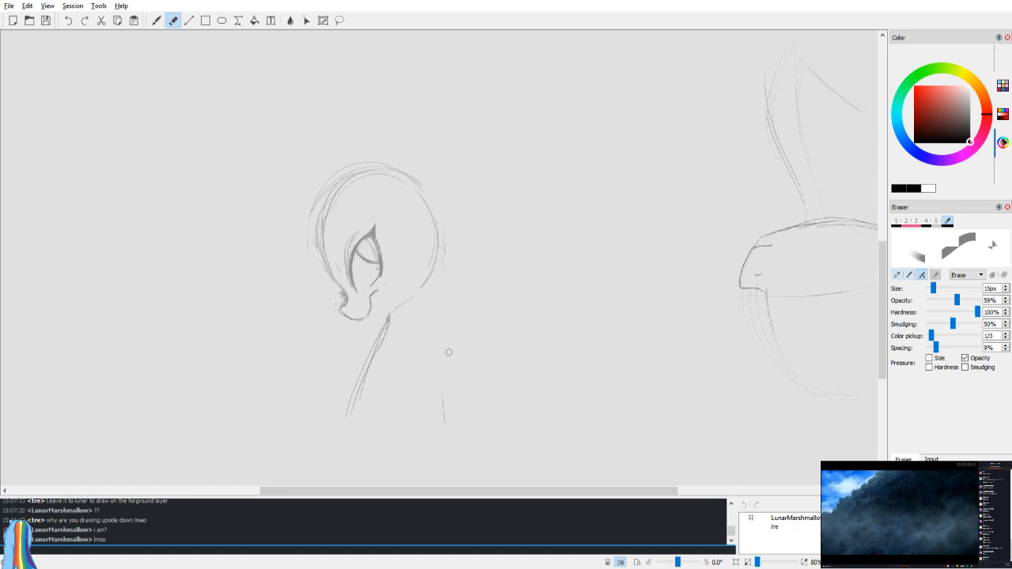
pyautogui.press('b')
pyautogui.moveTo(422, 328)
pyautogui.mouseDown()
pyautogui.moveTo(401, 356)
pyautogui.moveTo(369, 437)
pyautogui.mouseUp()
pyautogui.press('e')
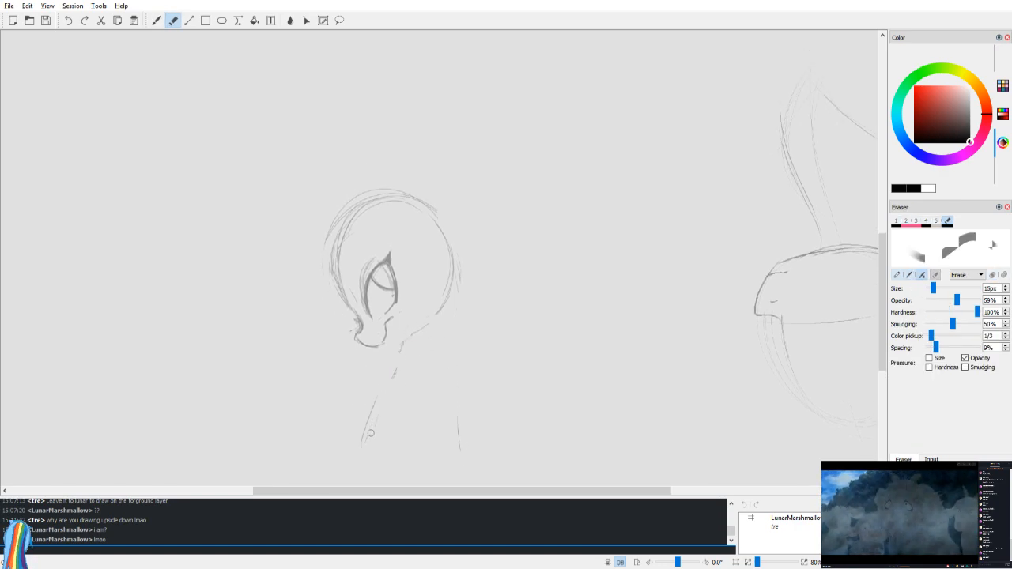
# Step: Sketch a jaw line curving from the chin up toward the back of the head circle
pyautogui.press('b')
pyautogui.press('v')
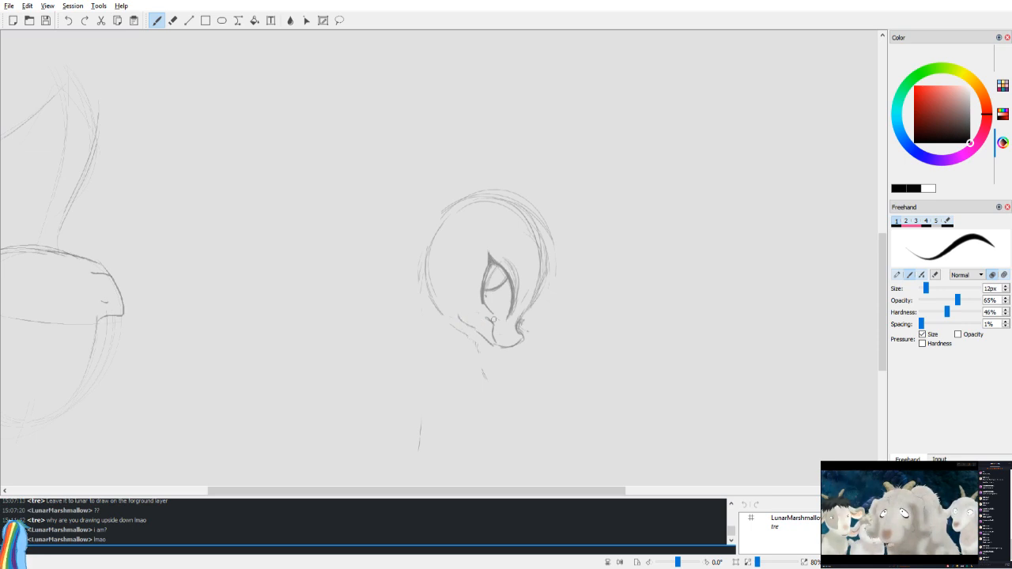
pyautogui.press('v')
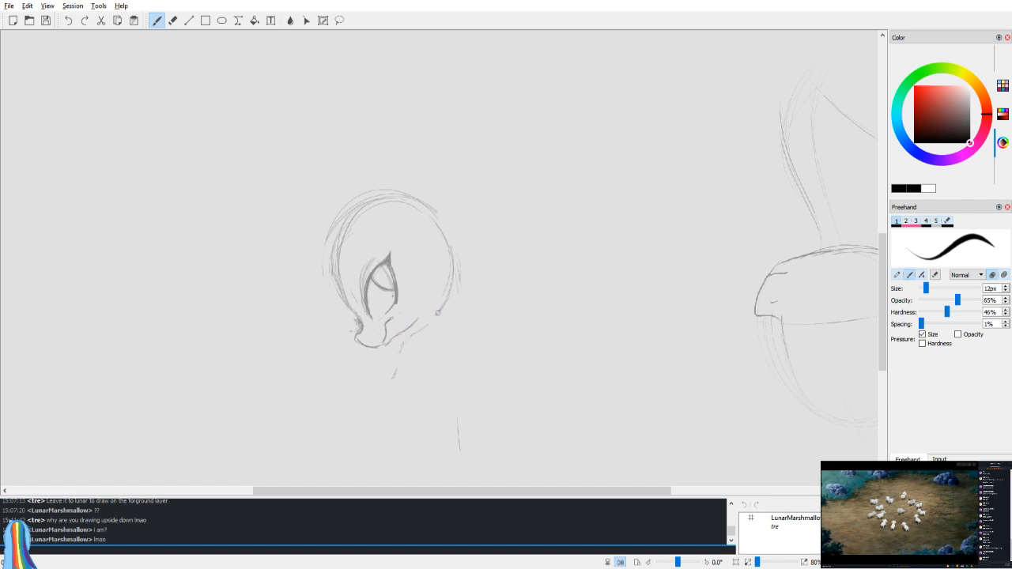
# Step: Try a new front neck line below the jaw and a darker face edge above the muzzle
pyautogui.moveTo(390, 394); pyautogui.dragTo(386, 413)
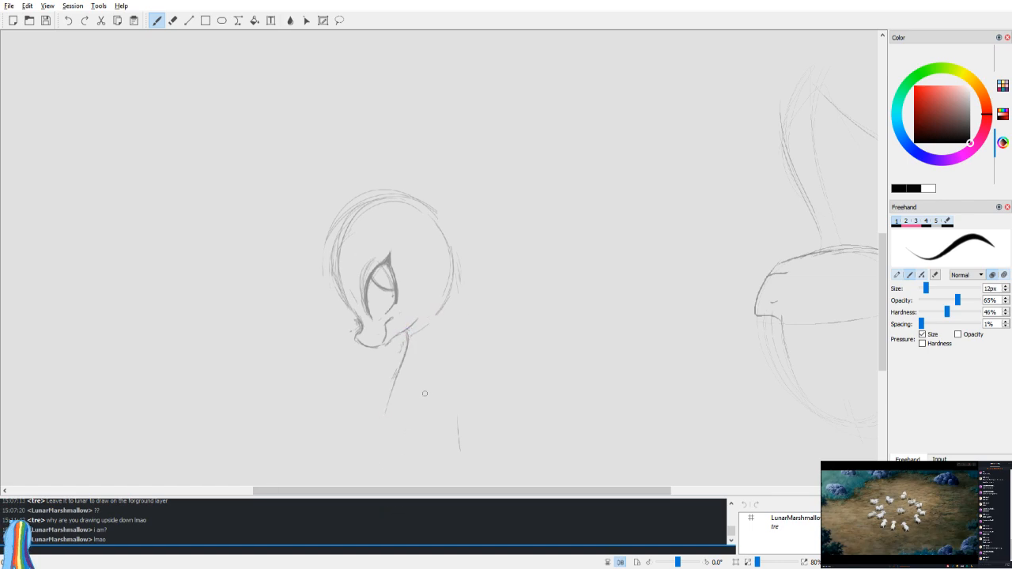
pyautogui.press('v')
pyautogui.press('v')
pyautogui.moveTo(407, 306); pyautogui.dragTo(410, 353)
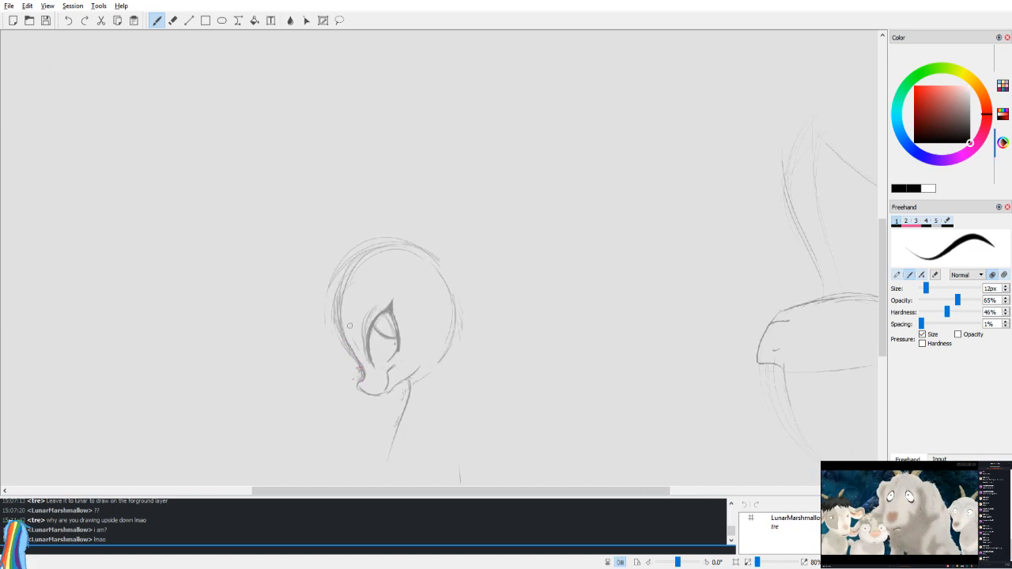
pyautogui.hscroll(-3, 369, 267)
pyautogui.press('v')
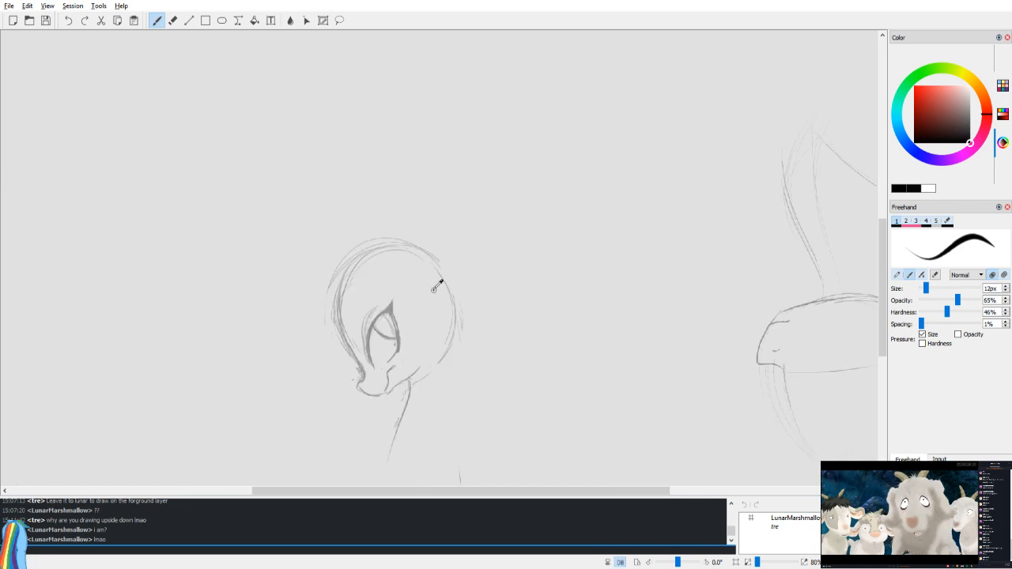
pyautogui.hotkey('ctrl', 'z')
# Step: Try to darken the notch above the muzzle and erase the stray lines around it
pyautogui.press('v')
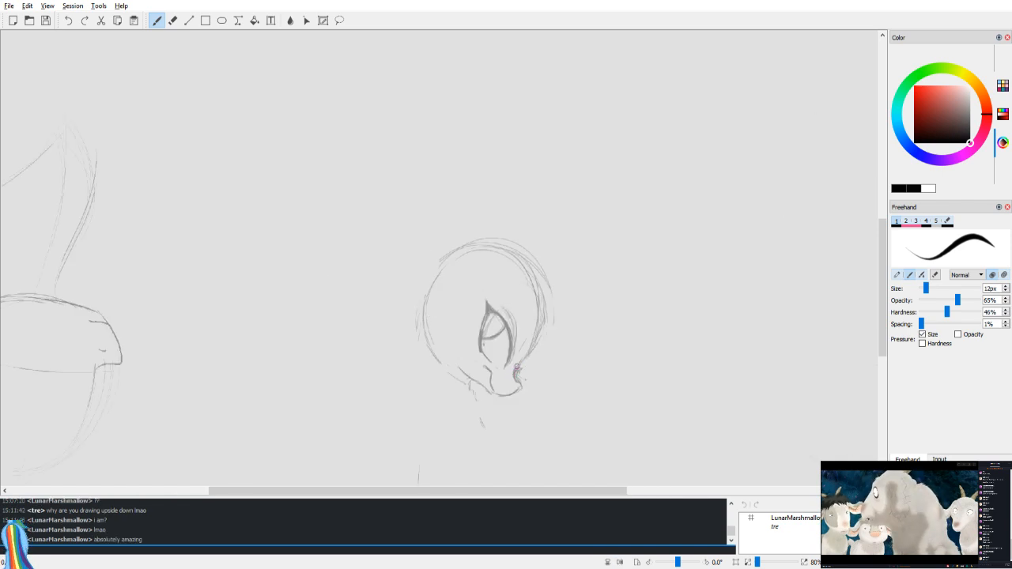
pyautogui.press('e')
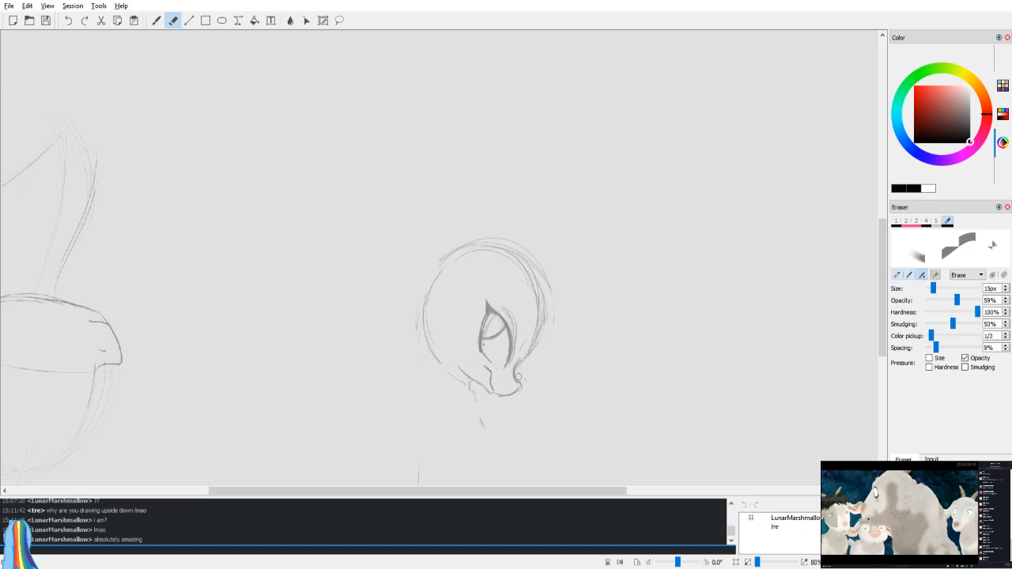
pyautogui.hscroll(2, 524, 378)
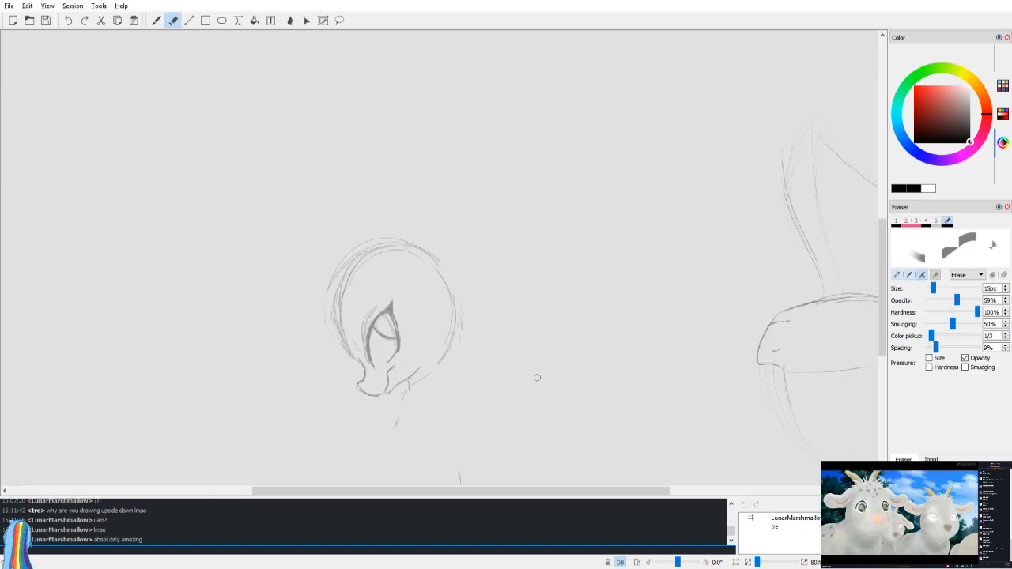
# Step: Select the eye with a free-form outline and shift it slightly down and toward the front of the face
pyautogui.moveTo(531, 348); pyautogui.dragTo(544, 297)
pyautogui.scroll(3, 625, 259)
pyautogui.moveTo(625, 262); pyautogui.dragTo(660, 233)
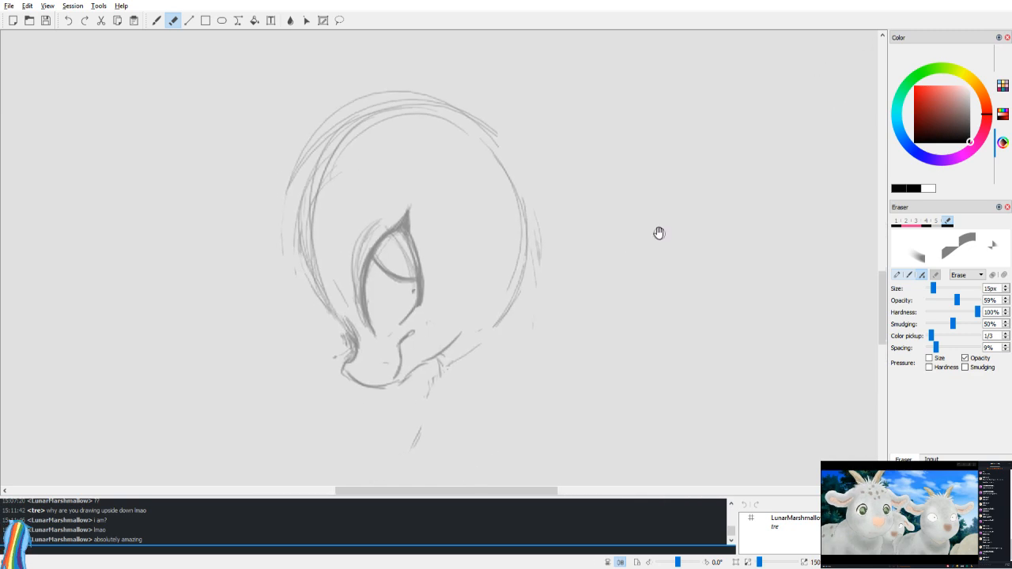
pyautogui.press('v')
pyautogui.moveTo(588, 186); pyautogui.dragTo(585, 184)
pyautogui.press('v')
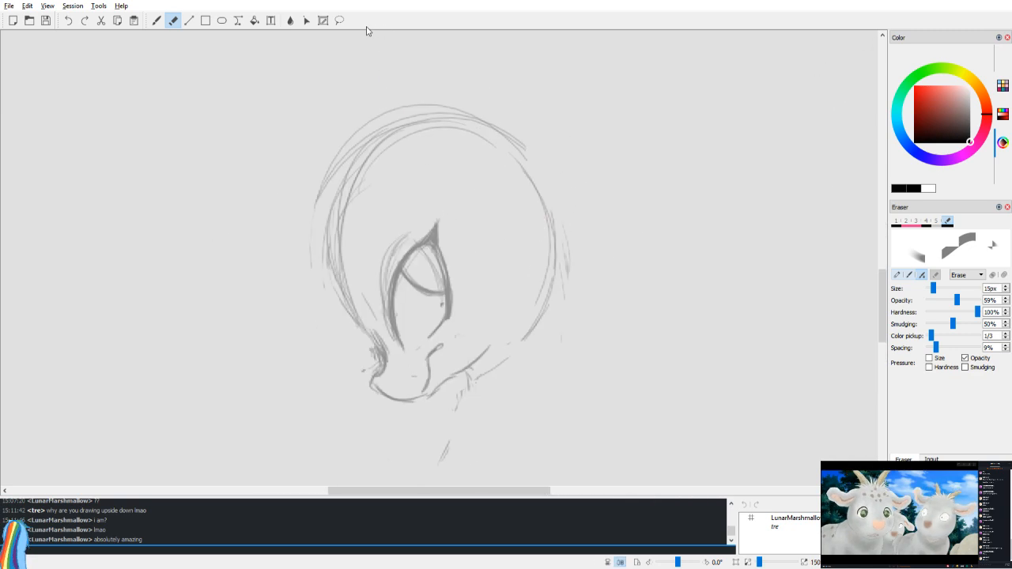
pyautogui.click(340, 20)
pyautogui.moveTo(461, 198)
pyautogui.mouseDown()
pyautogui.moveTo(381, 229)
pyautogui.moveTo(370, 276)
pyautogui.moveTo(396, 358)
pyautogui.moveTo(420, 356)
pyautogui.moveTo(474, 294)
pyautogui.moveTo(451, 277)
pyautogui.mouseUp()
pyautogui.press('v')
pyautogui.press('v')
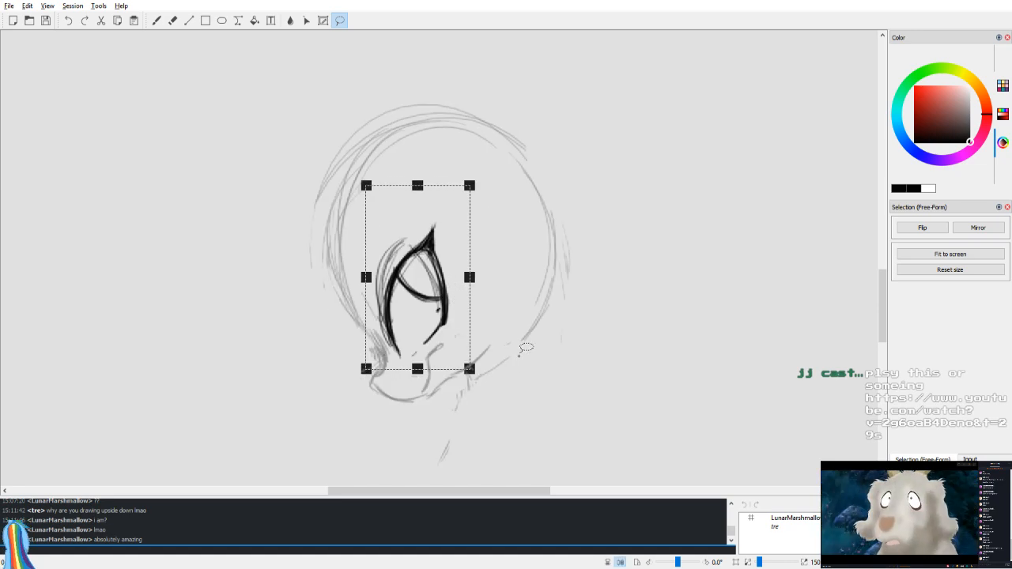
# Step: Erase the faint construction lines inside the iris and draw a short, thick diagonal pupil stroke reaching the eye's back edge
pyautogui.press('e')
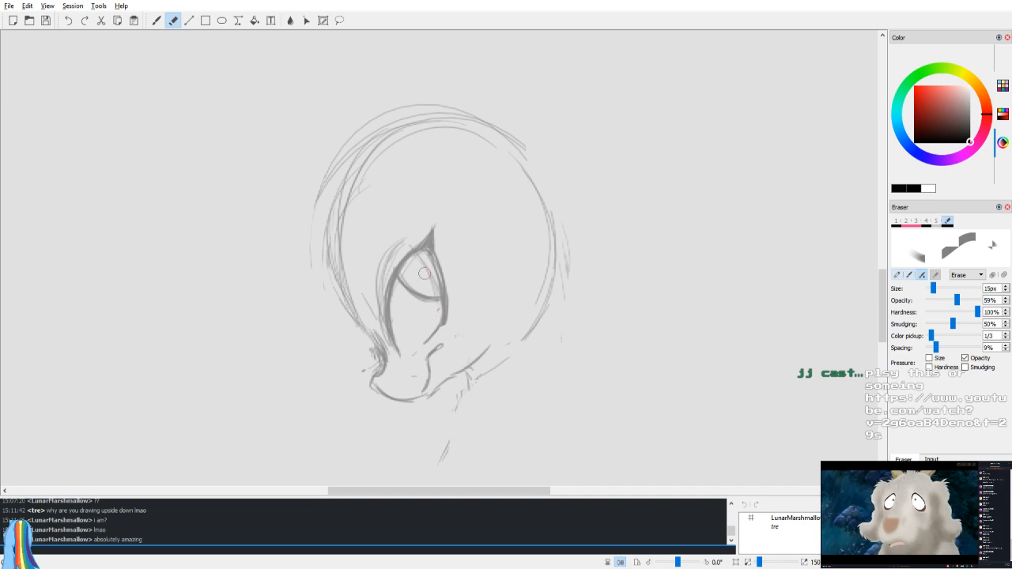
pyautogui.press('b')
pyautogui.press('v')
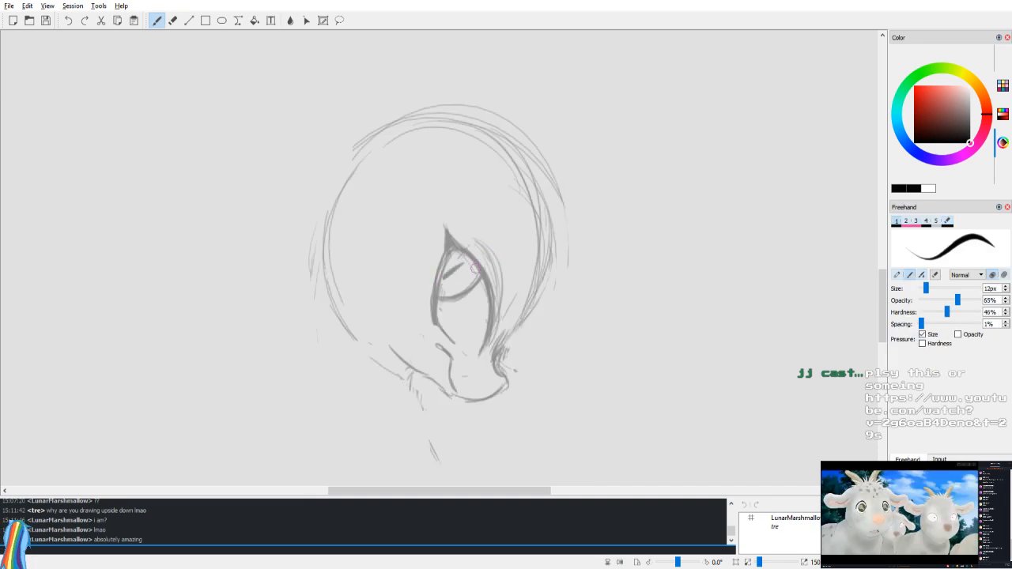
pyautogui.press('v')
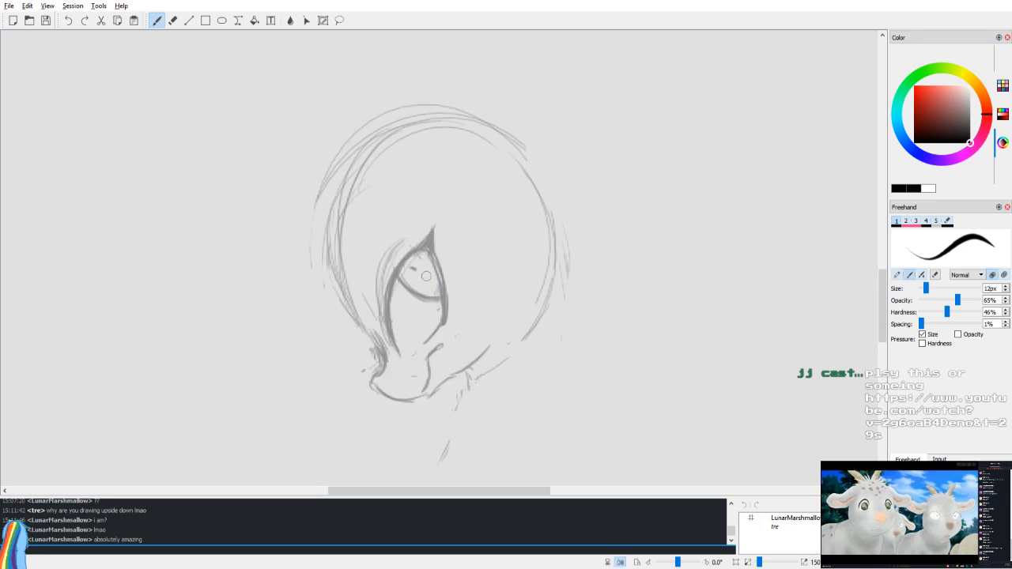
pyautogui.moveTo(411, 267); pyautogui.dragTo(432, 279)
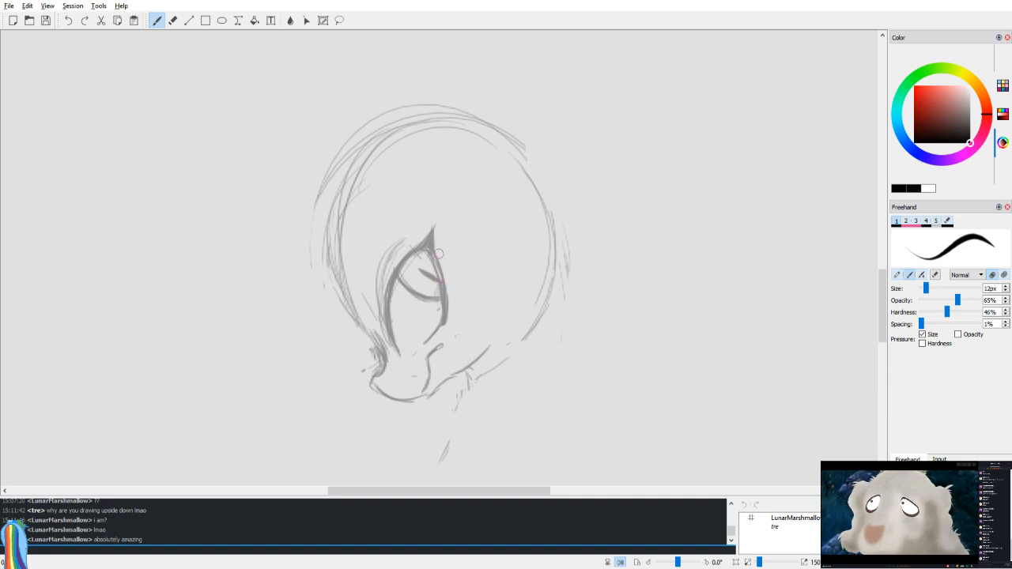
pyautogui.press('v')
pyautogui.moveTo(440, 279); pyautogui.dragTo(460, 267)
pyautogui.press('v')
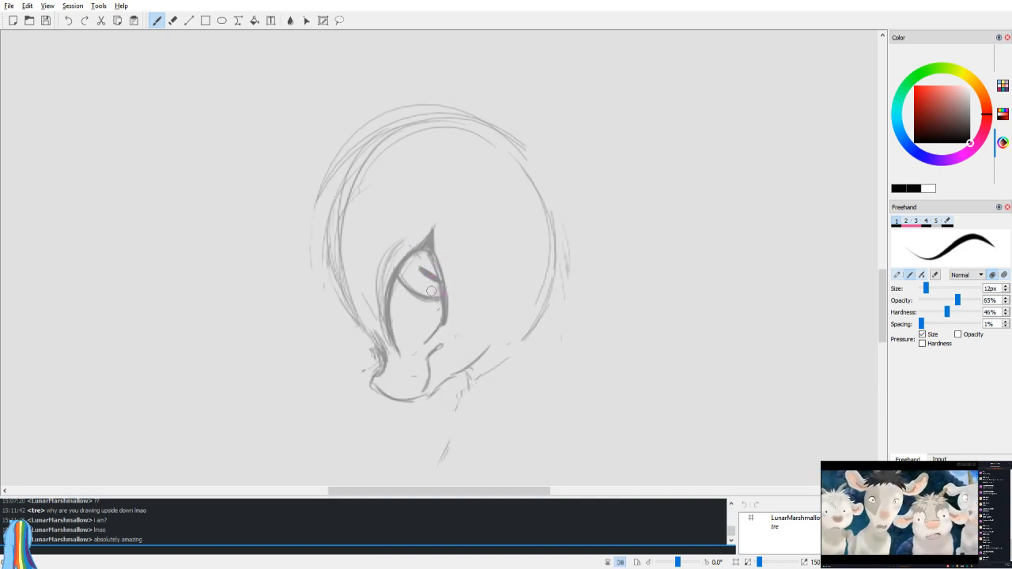
pyautogui.press('v')
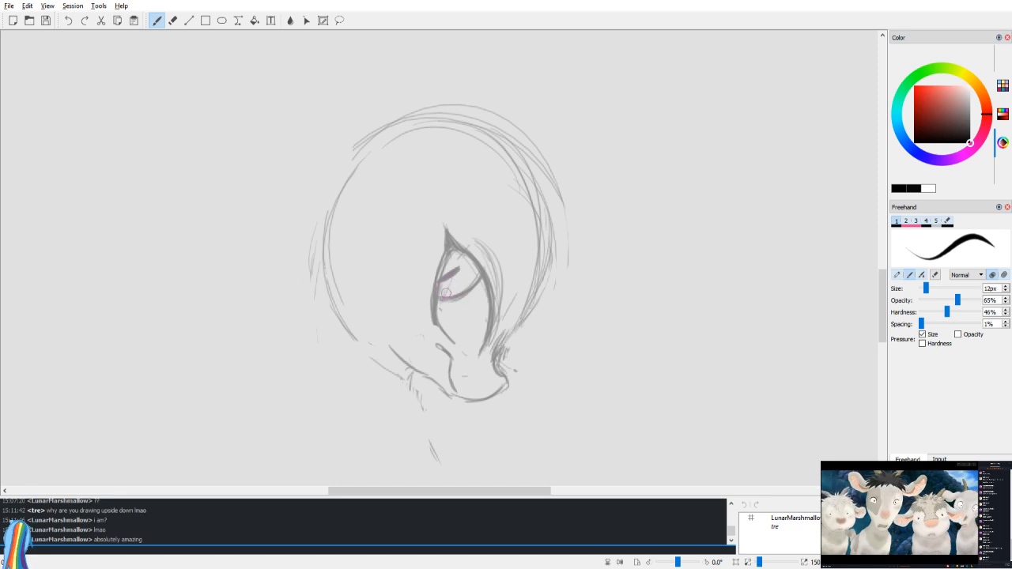
# Step: Shade the iris of the eye with fine freehand hatching around the dark pupil mark
pyautogui.moveTo(440, 283)
pyautogui.mouseDown()
pyautogui.moveTo(453, 274)
pyautogui.moveTo(455, 294)
pyautogui.mouseUp()
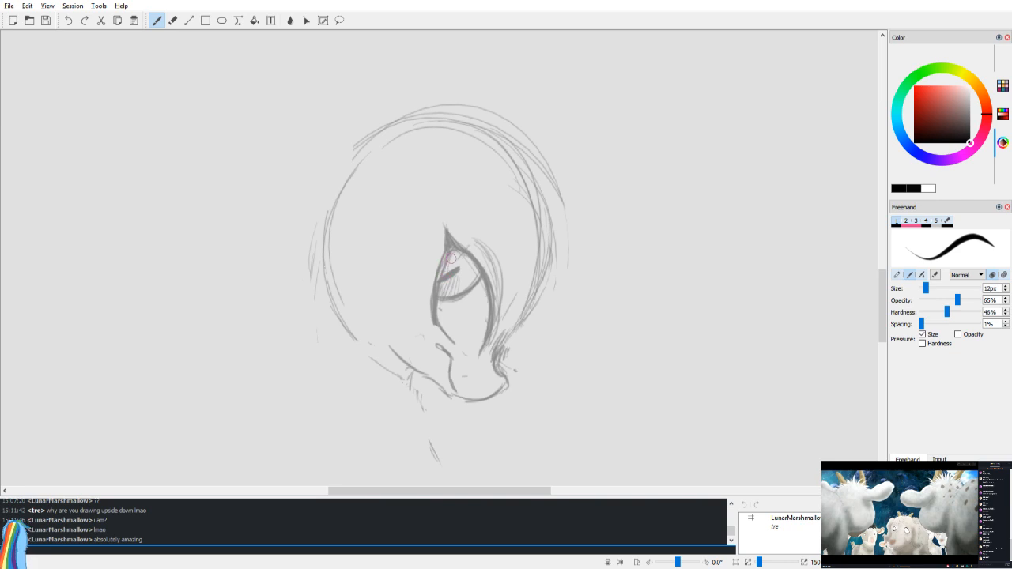
pyautogui.moveTo(460, 275); pyautogui.dragTo(459, 291)
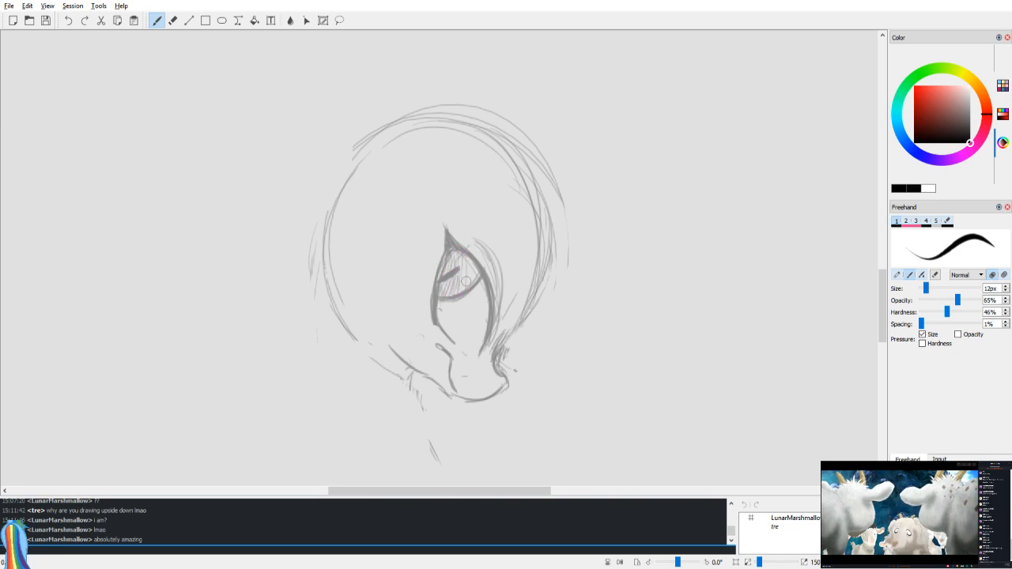
pyautogui.press('v')
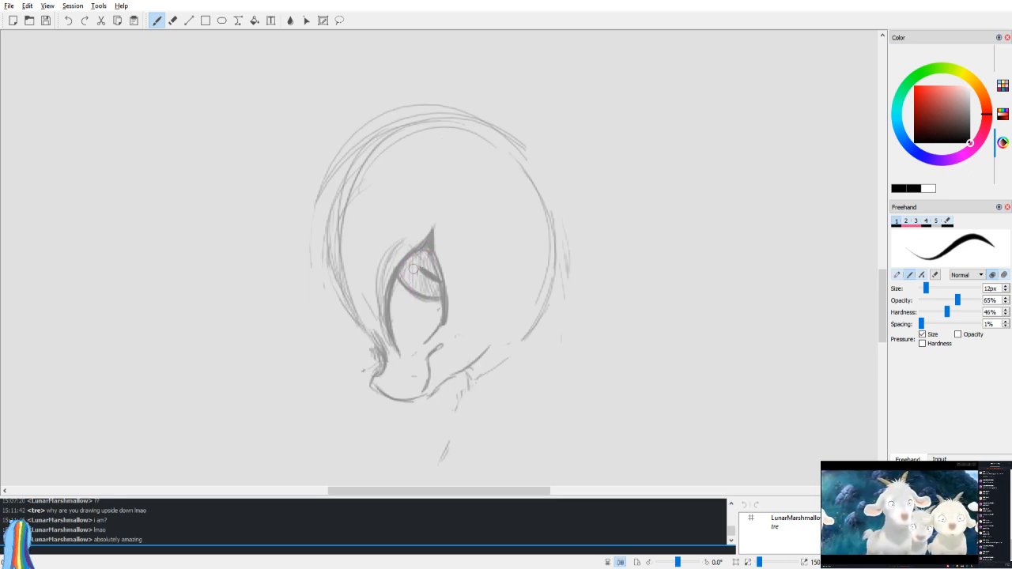
pyautogui.moveTo(421, 275)
pyautogui.mouseDown()
pyautogui.moveTo(421, 291)
pyautogui.moveTo(422, 272)
pyautogui.moveTo(440, 294)
pyautogui.moveTo(427, 255)
pyautogui.moveTo(441, 281)
pyautogui.moveTo(419, 292)
pyautogui.mouseUp()
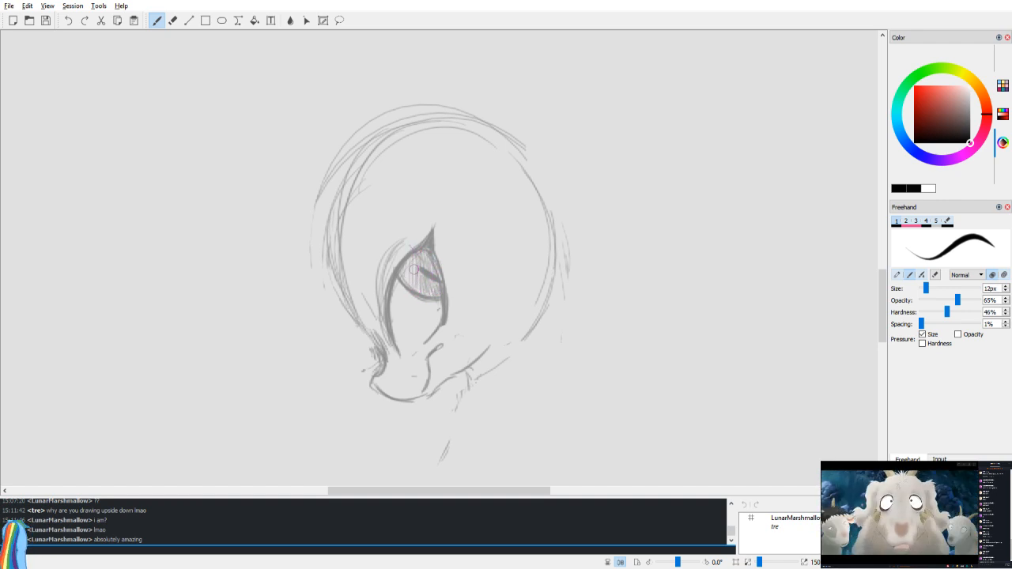
# Step: Build up the upper lid and lash line along the muzzle-side edge of the eye, extending it past the pointed upper corner
pyautogui.press('v')
pyautogui.moveTo(525, 238); pyautogui.dragTo(523, 281)
pyautogui.press('v')
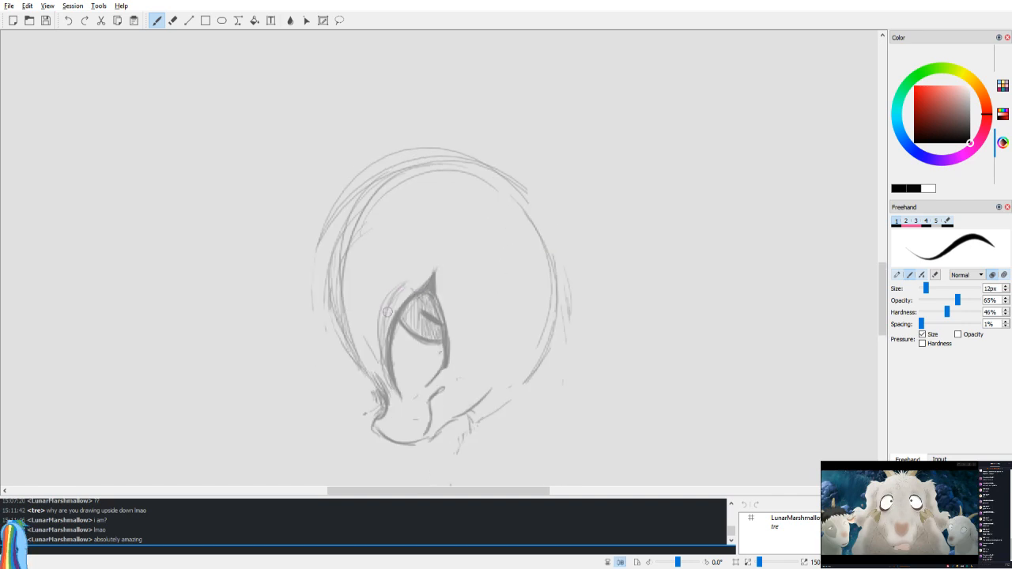
pyautogui.moveTo(381, 348); pyautogui.dragTo(390, 309)
pyautogui.hotkey('ctrl', 'z')
pyautogui.moveTo(382, 357); pyautogui.dragTo(391, 303)
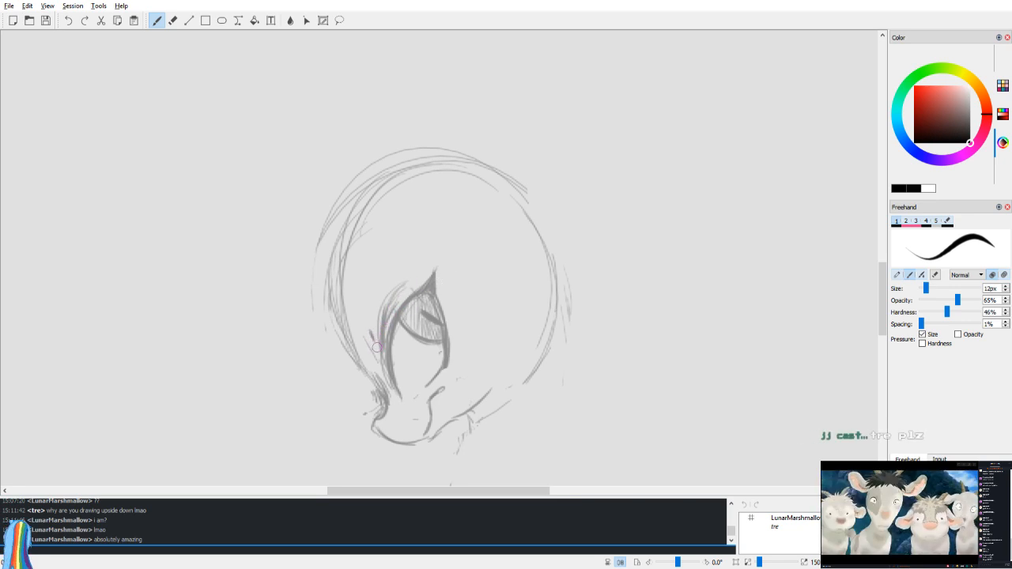
pyautogui.moveTo(378, 356); pyautogui.dragTo(398, 297)
pyautogui.moveTo(382, 356); pyautogui.dragTo(421, 271)
pyautogui.moveTo(388, 325); pyautogui.dragTo(431, 260)
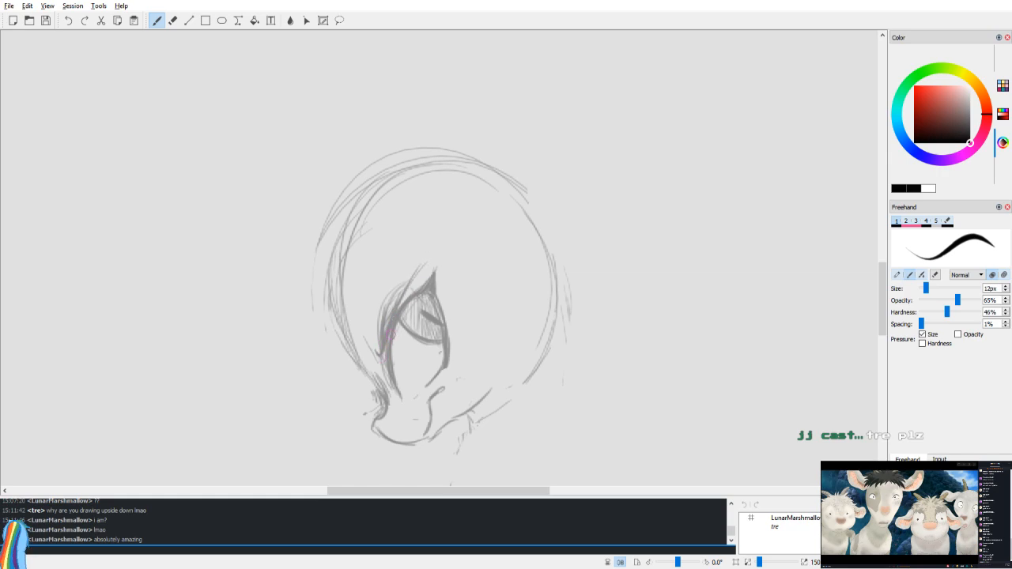
pyautogui.moveTo(399, 308); pyautogui.dragTo(432, 257)
pyautogui.hotkey('ctrl', 'z')
pyautogui.moveTo(399, 308); pyautogui.dragTo(427, 258)
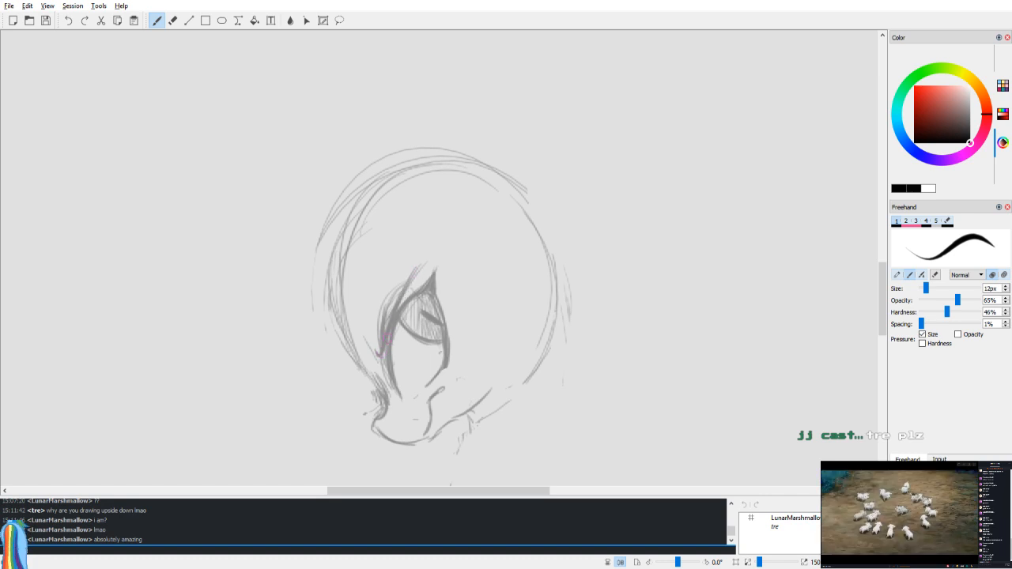
# Step: Erase the stray lines beside the upper lid and clean up the bridge of the muzzle with a darker contour
pyautogui.press('e')
pyautogui.moveTo(380, 333); pyautogui.dragTo(389, 310)
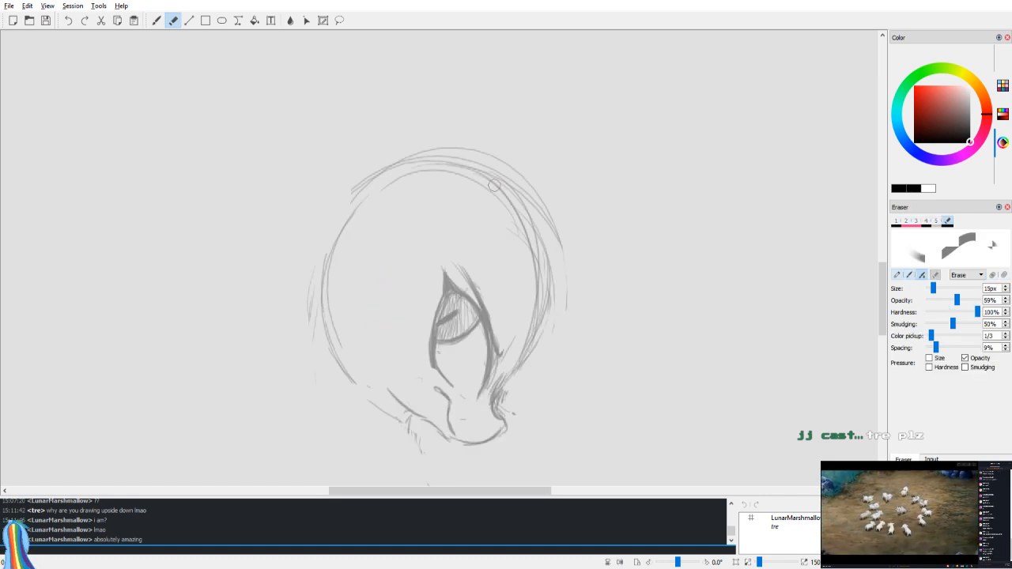
pyautogui.press('b')
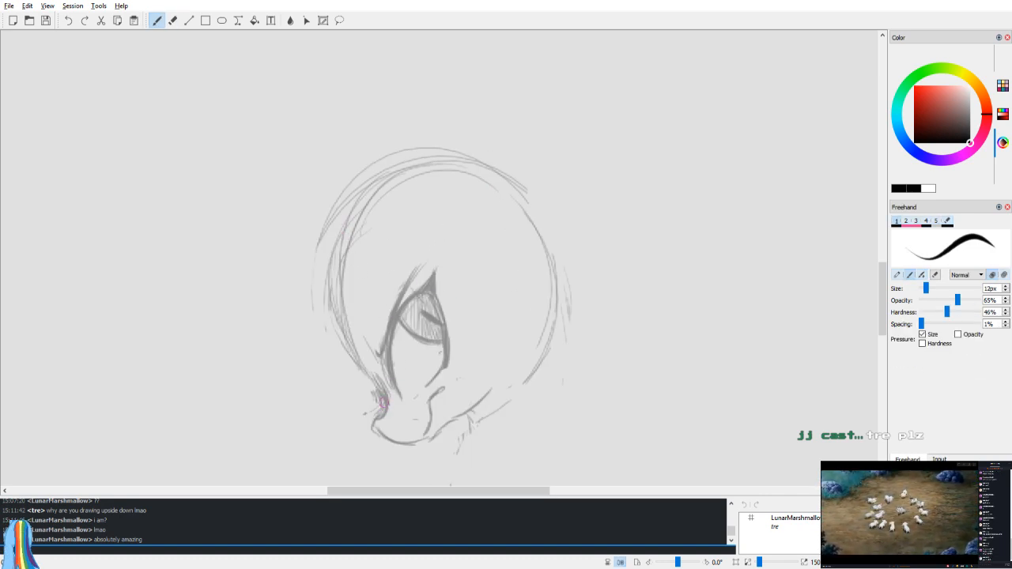
pyautogui.moveTo(383, 393)
pyautogui.mouseDown()
pyautogui.moveTo(361, 362)
pyautogui.moveTo(376, 409)
pyautogui.mouseUp()
pyautogui.press('e')
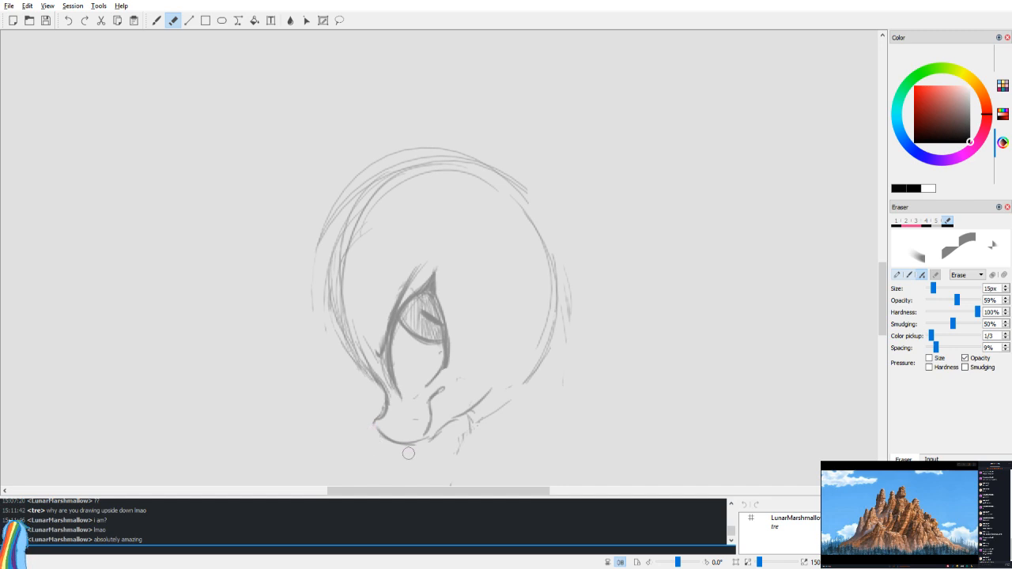
# Step: Refine the rear edge of the eye by trimming its outline and redrawing the contour, checking it in the mirrored view
pyautogui.press('v')
pyautogui.press('b')
pyautogui.press('v')
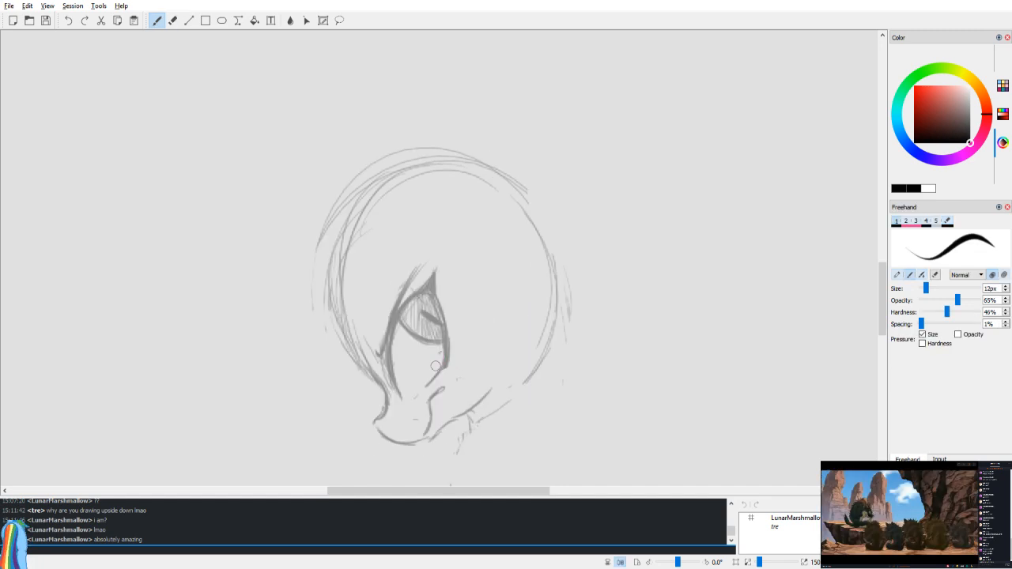
pyautogui.press('e')
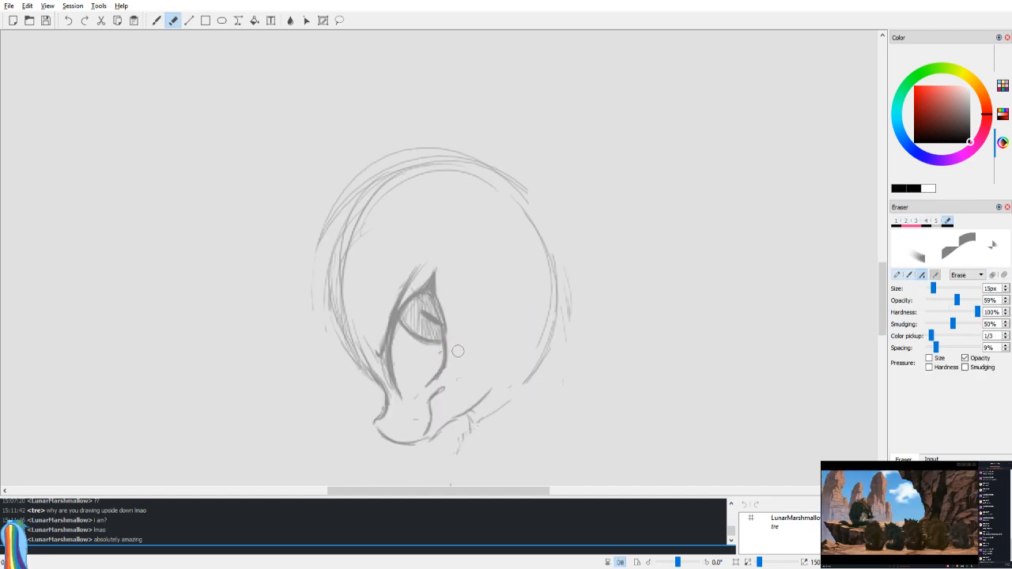
pyautogui.press('v')
pyautogui.press('b')
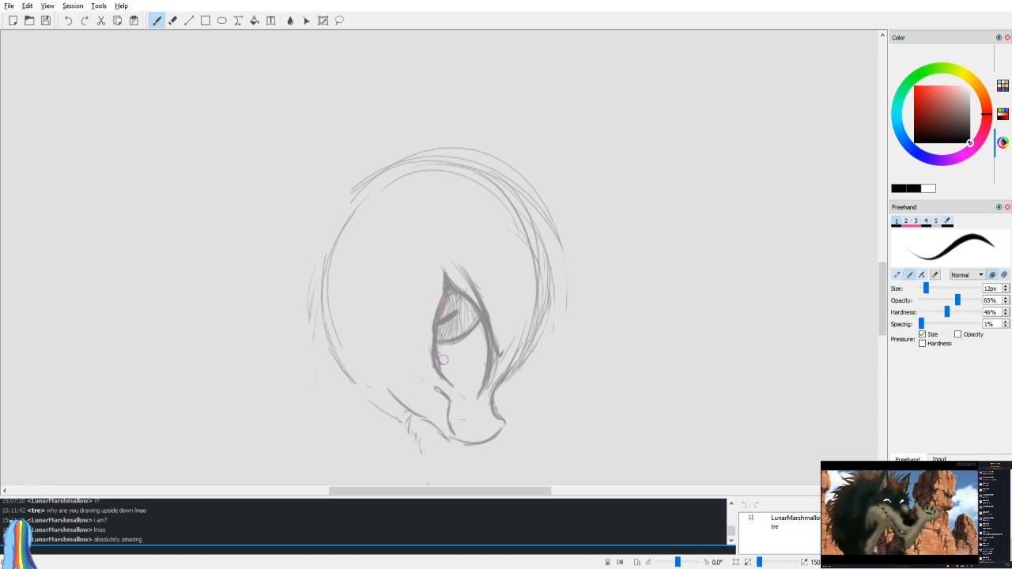
pyautogui.press('v')
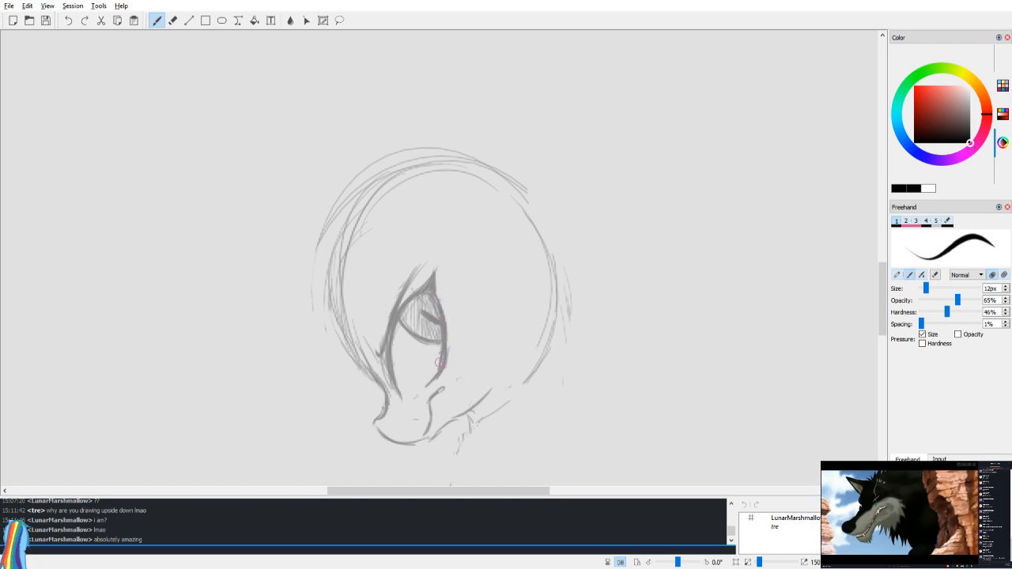
pyautogui.press('e')
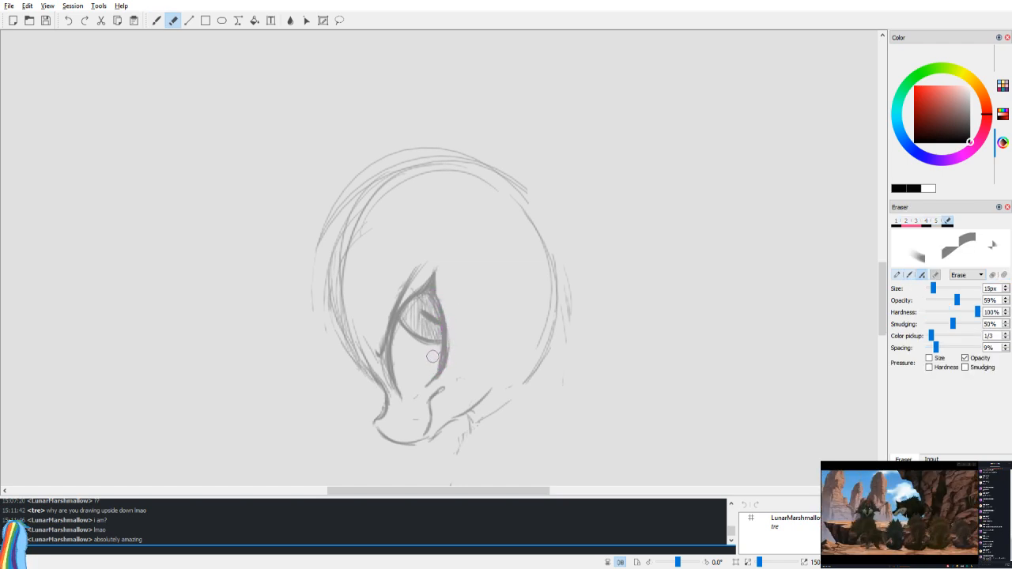
pyautogui.press('v')
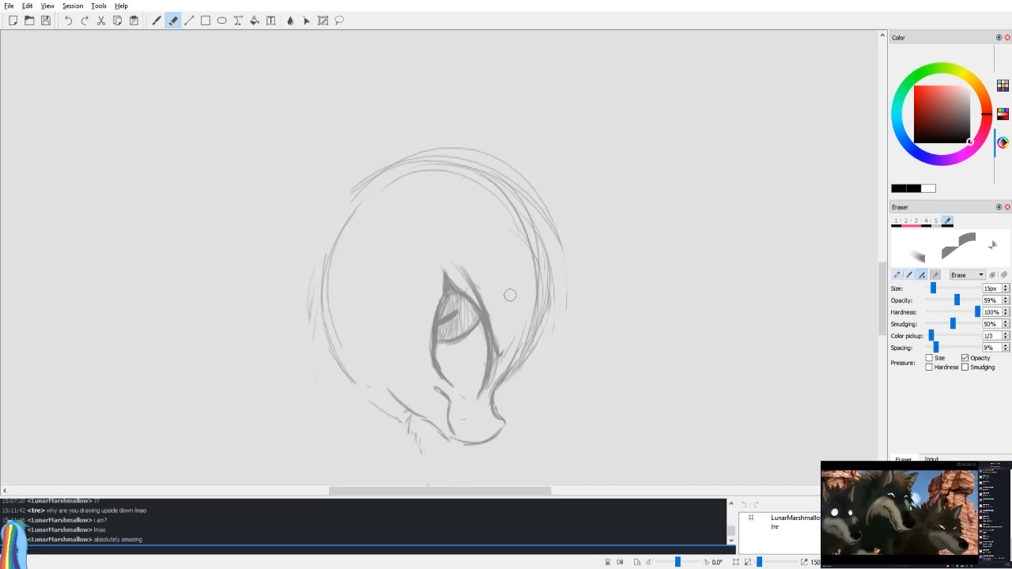
pyautogui.press('v')
pyautogui.scroll(2, 527, 203)
pyautogui.scroll(-3, 522, 207)
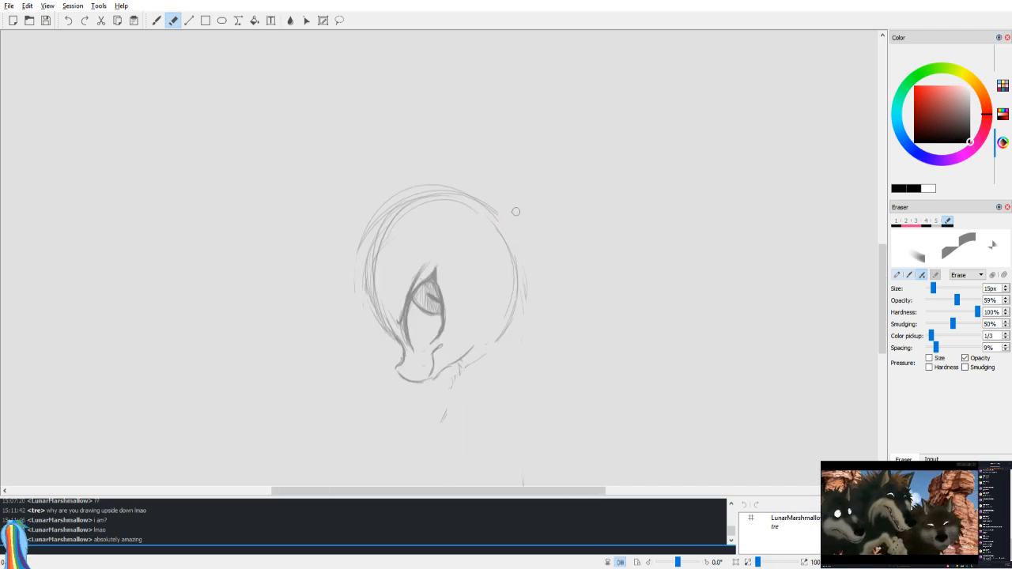
pyautogui.press('b')
pyautogui.moveTo(466, 229)
pyautogui.mouseDown()
pyautogui.moveTo(456, 377)
pyautogui.moveTo(525, 464)
pyautogui.mouseUp()
pyautogui.hotkey('ctrl', 'z')
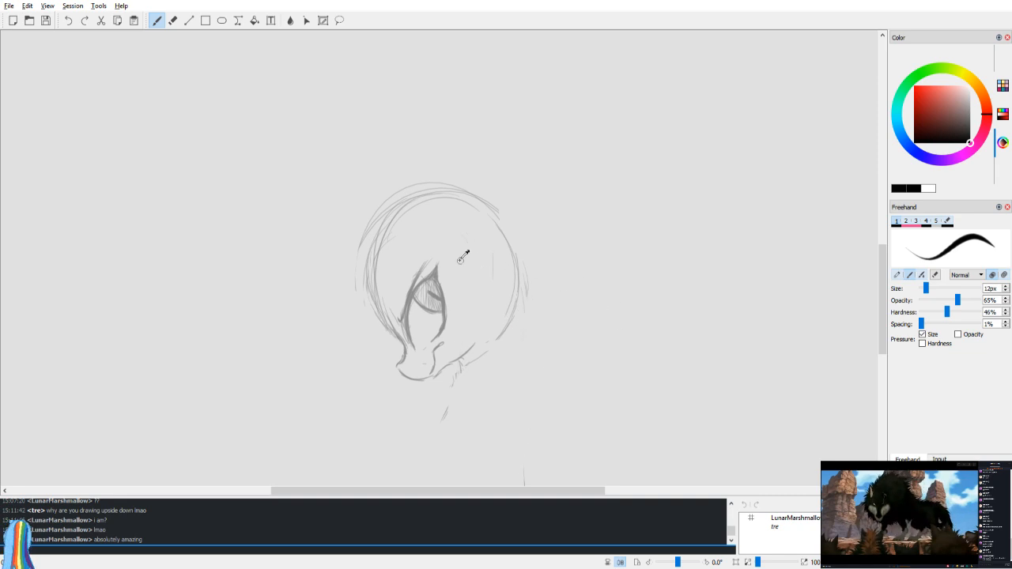
pyautogui.moveTo(475, 281); pyautogui.dragTo(475, 468)
pyautogui.hotkey('ctrl', 'z')
pyautogui.moveTo(535, 299); pyautogui.dragTo(538, 270)
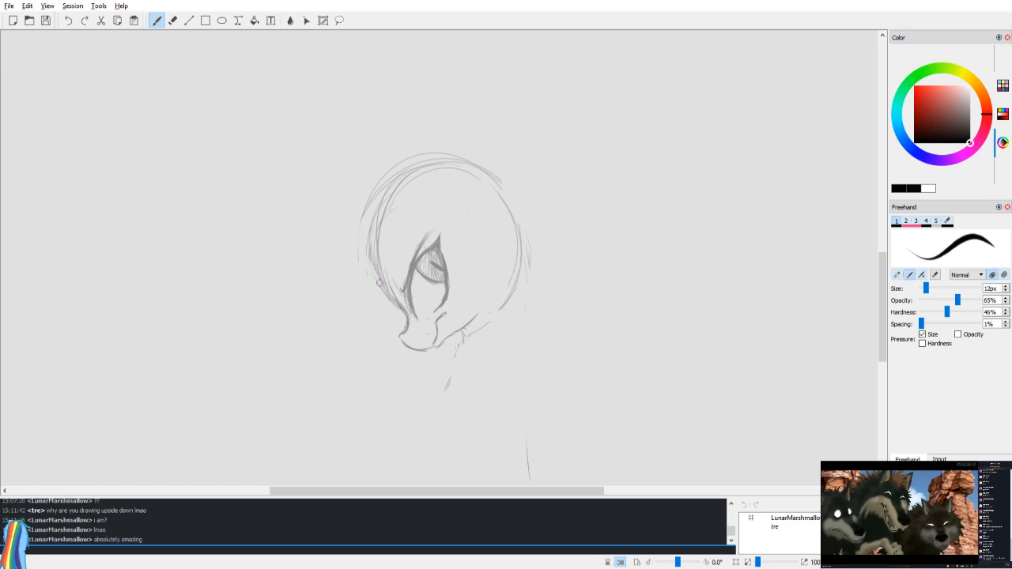
pyautogui.press('v')
pyautogui.press('v')
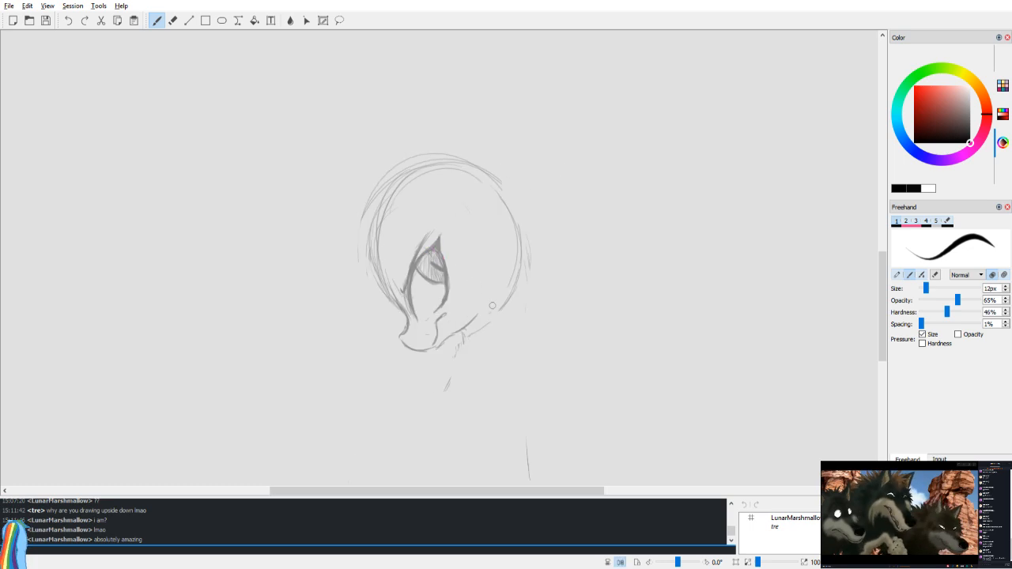
# Step: Sketch the curved front line of the neck below the chin and a rounded loop on the head behind the eye
pyautogui.moveTo(496, 278)
pyautogui.mouseDown()
pyautogui.moveTo(402, 402)
pyautogui.moveTo(393, 514)
pyautogui.mouseUp()
pyautogui.hotkey('ctrl', 'z')
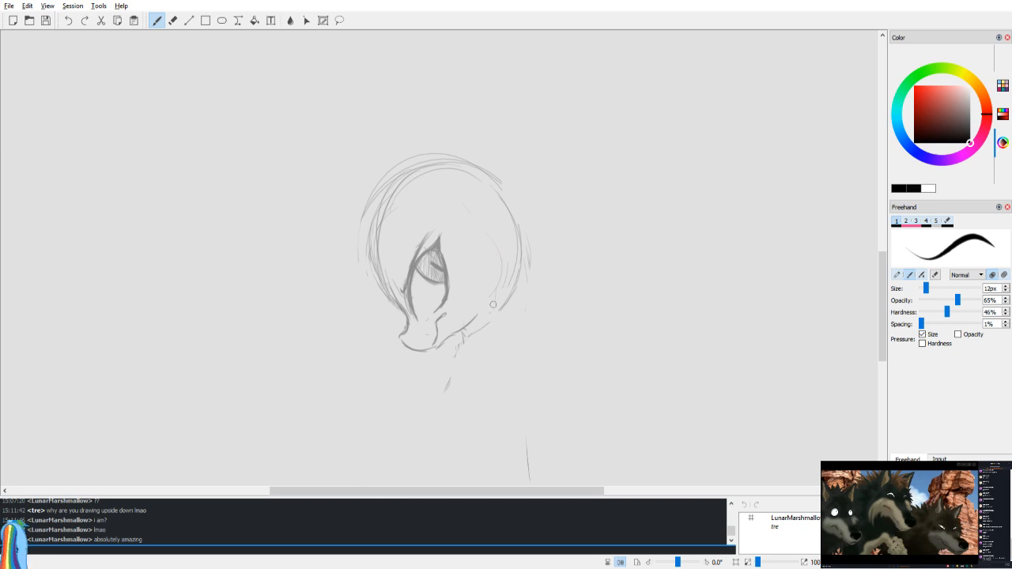
pyautogui.moveTo(463, 335); pyautogui.dragTo(427, 439)
pyautogui.moveTo(492, 248); pyautogui.dragTo(476, 269)
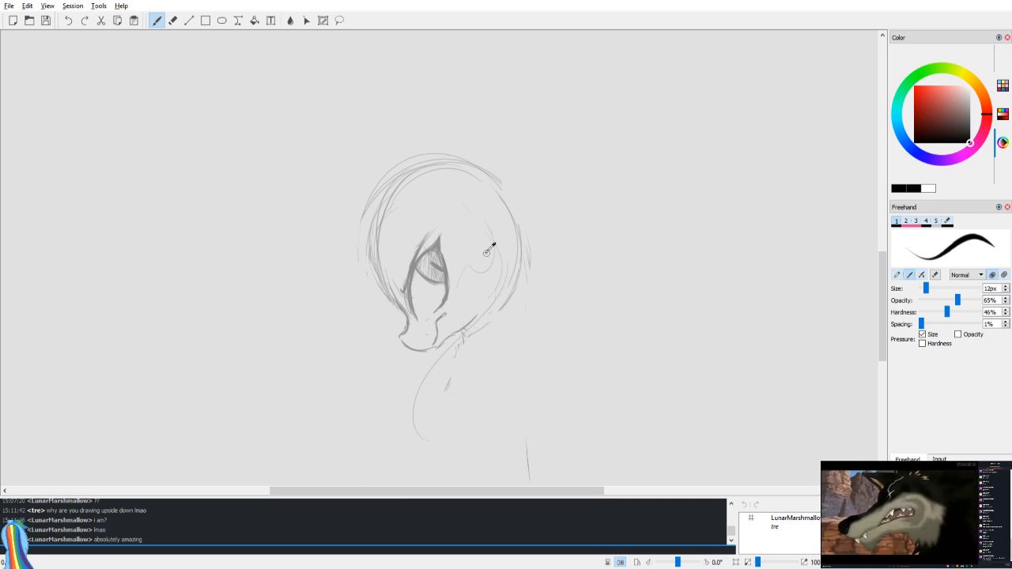
pyautogui.moveTo(483, 226); pyautogui.dragTo(455, 257)
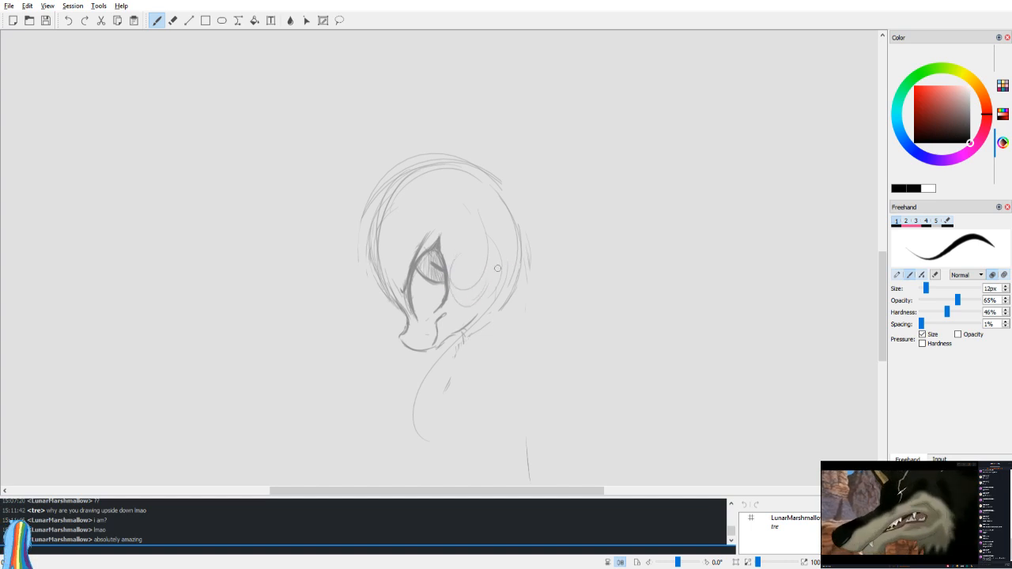
# Step: Sketch the wavy mane outline sweeping out behind the head and down, plus a rounded lock in front of the face
pyautogui.hotkey('ctrl', 'z')
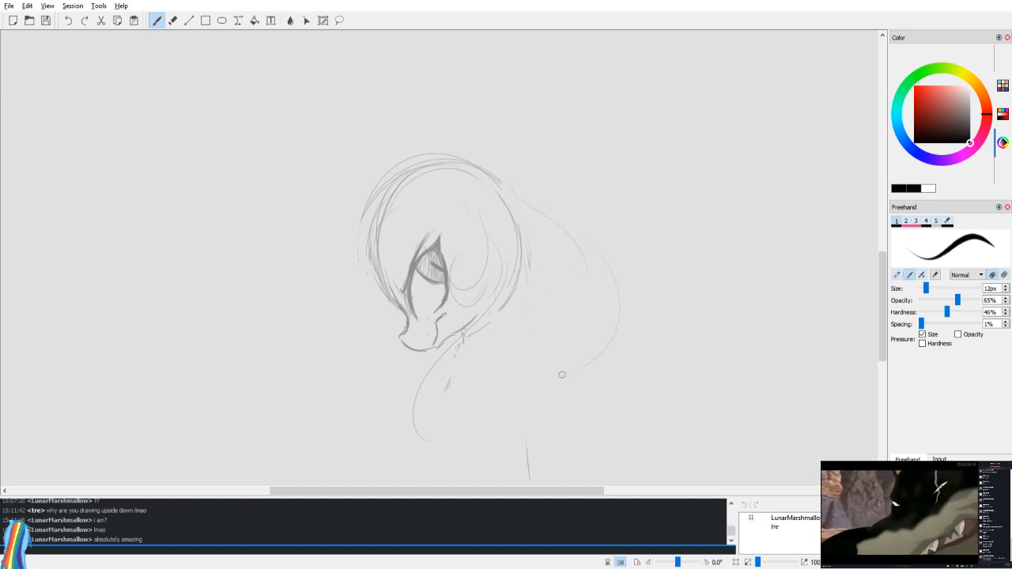
pyautogui.scroll(-1, 651, 350)
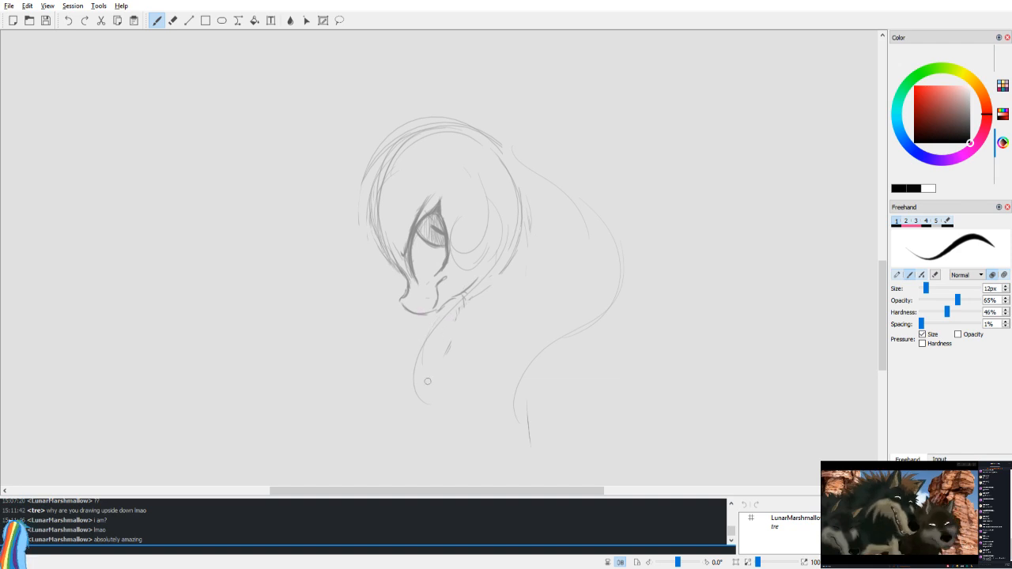
pyautogui.press('v')
pyautogui.moveTo(446, 305); pyautogui.dragTo(459, 380)
pyautogui.moveTo(341, 238); pyautogui.dragTo(305, 270)
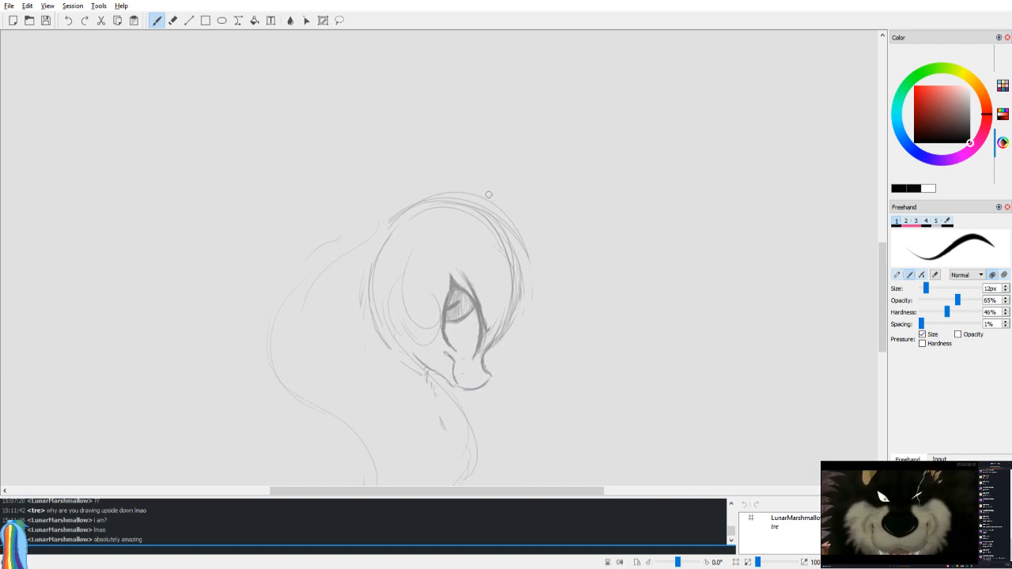
pyautogui.hotkey('ctrl', 'z')
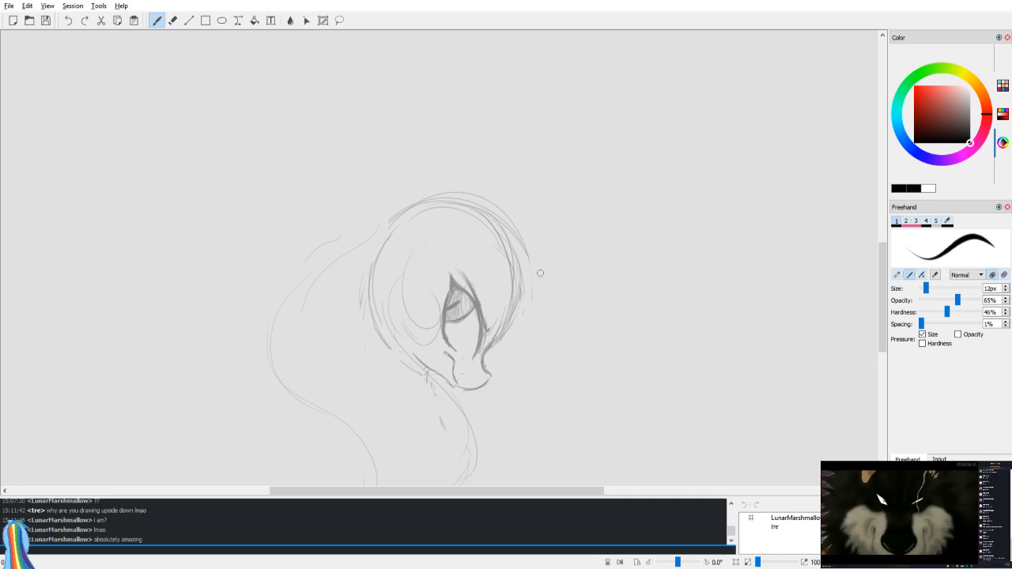
pyautogui.moveTo(514, 317)
pyautogui.mouseDown()
pyautogui.moveTo(644, 402)
pyautogui.moveTo(586, 341)
pyautogui.moveTo(599, 474)
pyautogui.mouseUp()
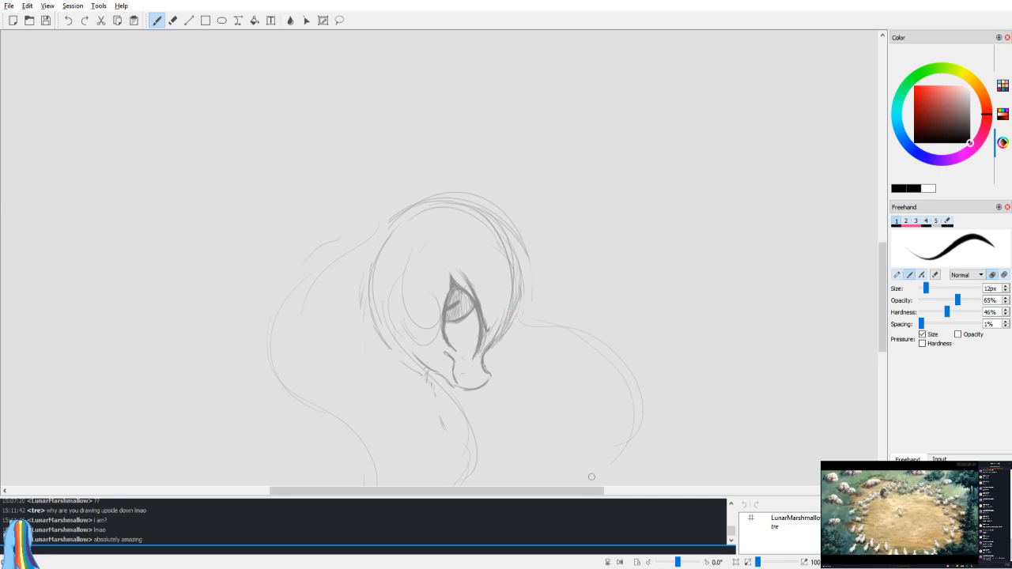
# Step: Sketch the upper mane as a large arch over the head, flowing down past the forehead, with a smaller bulge at the back
pyautogui.moveTo(436, 172)
pyautogui.mouseDown()
pyautogui.moveTo(538, 170)
pyautogui.moveTo(649, 341)
pyautogui.mouseUp()
pyautogui.hotkey('ctrl', 'z')
pyautogui.moveTo(433, 171); pyautogui.dragTo(516, 163)
pyautogui.press('v')
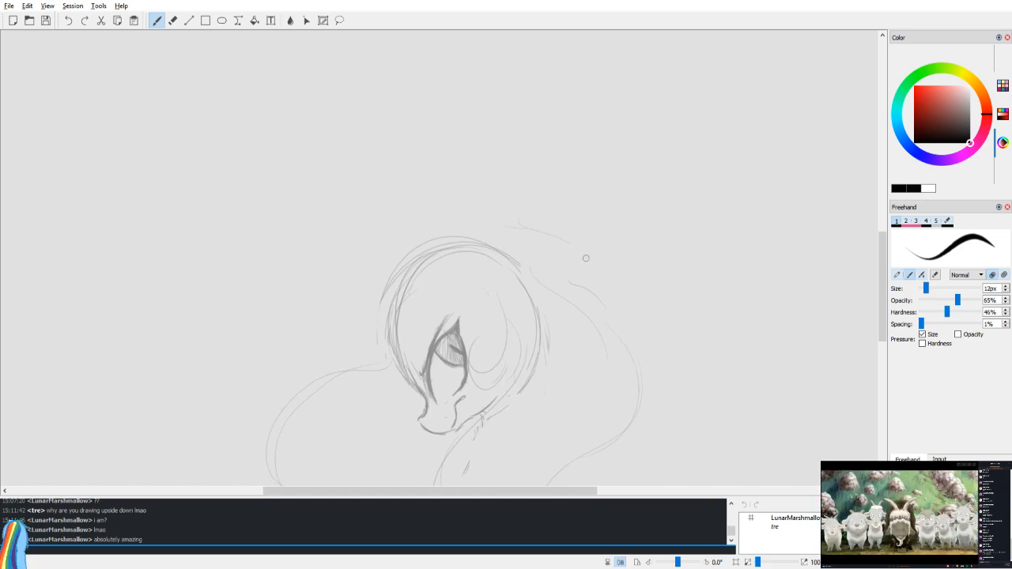
pyautogui.press('v')
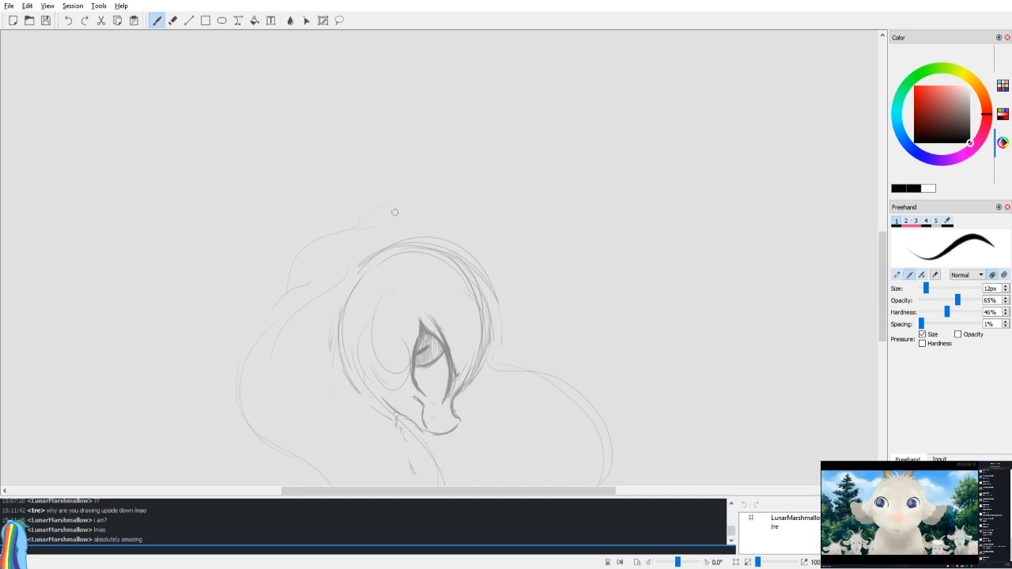
pyautogui.press('v')
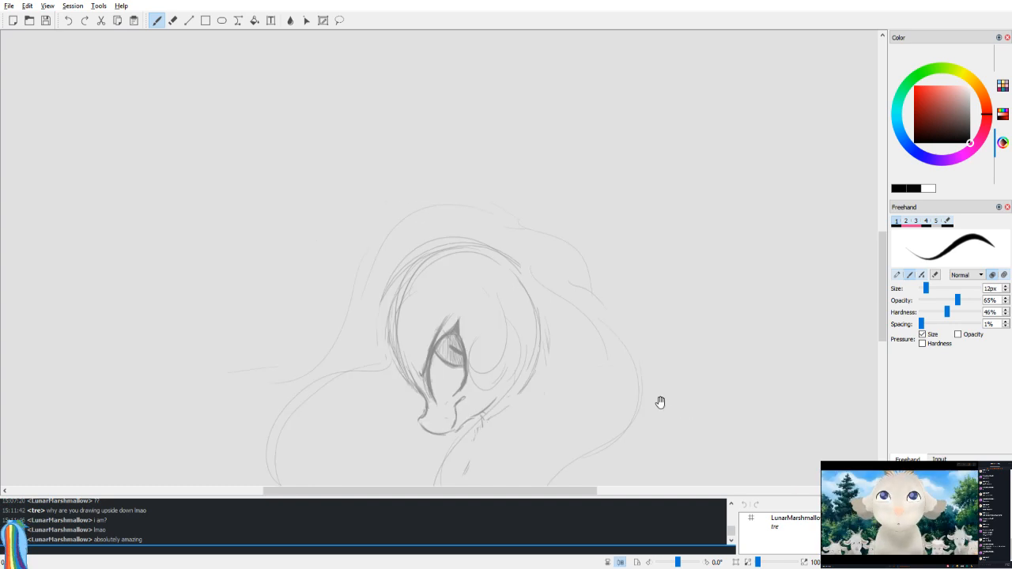
pyautogui.moveTo(664, 402); pyautogui.dragTo(673, 338)
pyautogui.press('v')
pyautogui.moveTo(541, 241); pyautogui.dragTo(534, 274)
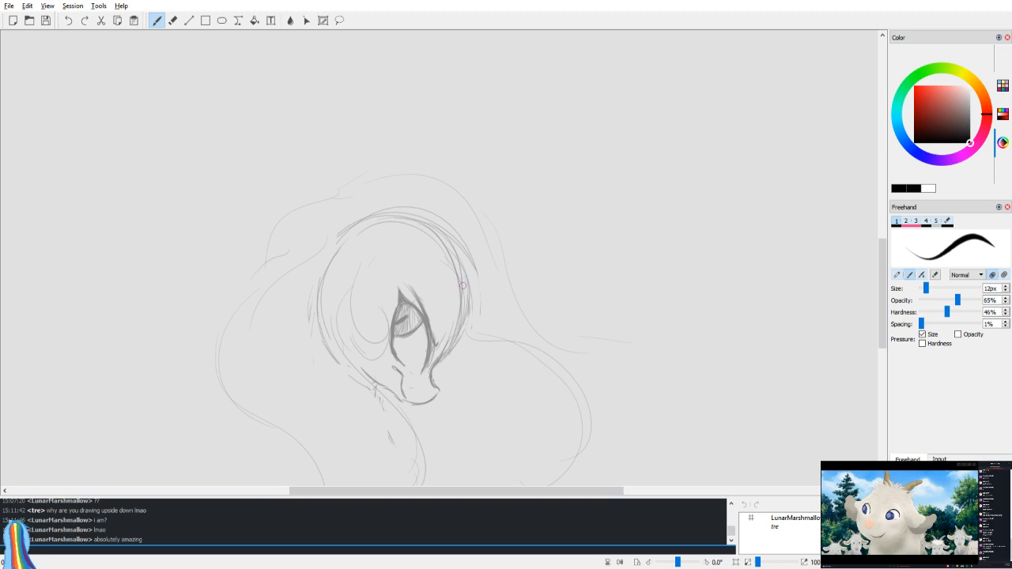
# Step: Sketch a straight line projecting forward from the forehead, undoing and redrawing it in the mirrored view
pyautogui.press('v')
pyautogui.moveTo(477, 287)
pyautogui.mouseDown()
pyautogui.moveTo(567, 276)
pyautogui.moveTo(470, 286)
pyautogui.moveTo(556, 280)
pyautogui.mouseUp()
pyautogui.press('v')
pyautogui.hotkey('ctrl', 'z')
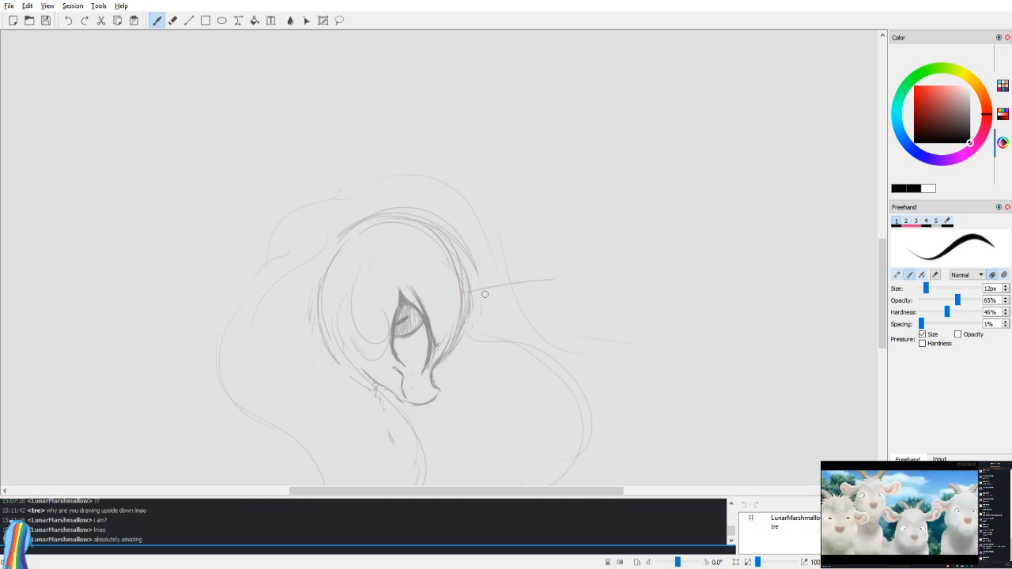
pyautogui.press('v')
pyautogui.hotkey('ctrl', 'z')
pyautogui.moveTo(337, 330); pyautogui.dragTo(415, 304)
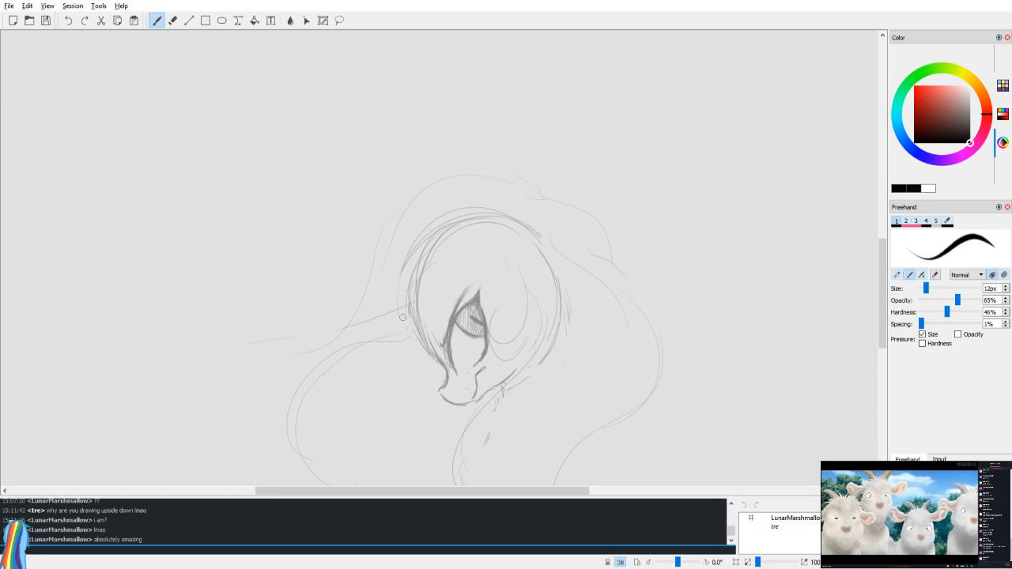
# Step: Sketch the horn's lower edge projecting from the forehead, undoing stray attempts and redrawing it in the mirrored view
pyautogui.moveTo(309, 335)
pyautogui.mouseDown()
pyautogui.moveTo(410, 306)
pyautogui.moveTo(315, 342)
pyautogui.moveTo(414, 335)
pyautogui.mouseUp()
pyautogui.press('v')
pyautogui.hotkey('ctrl', 'z')
pyautogui.moveTo(520, 323); pyautogui.dragTo(535, 330)
pyautogui.hotkey('ctrl', 'z')
pyautogui.moveTo(457, 336)
pyautogui.mouseDown()
pyautogui.moveTo(534, 336)
pyautogui.moveTo(455, 326)
pyautogui.moveTo(556, 348)
pyautogui.mouseUp()
pyautogui.hotkey('ctrl', 'z')
pyautogui.hotkey('ctrl', 'z')
pyautogui.moveTo(449, 328); pyautogui.dragTo(573, 348)
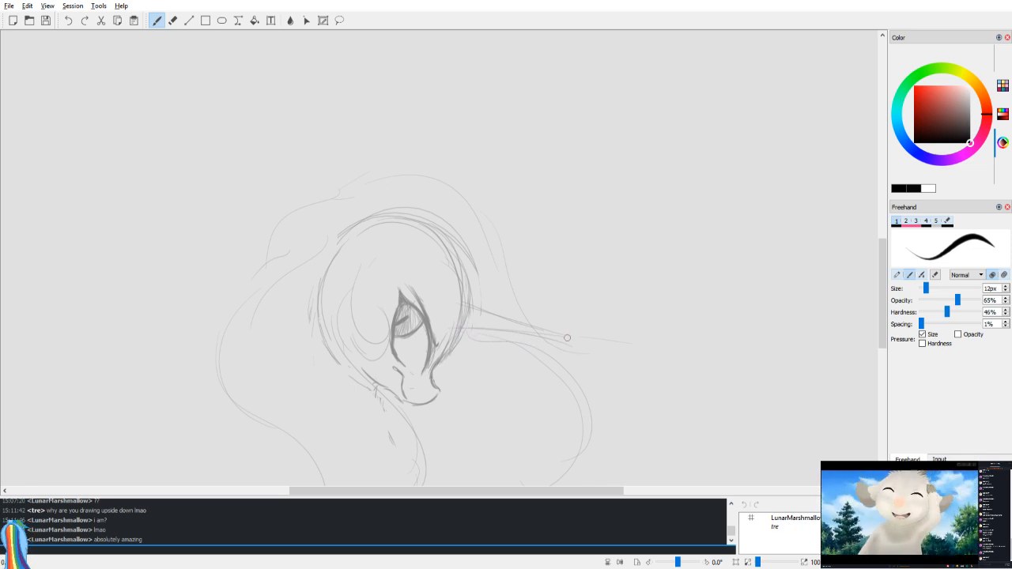
# Step: Reinforce the horn's upper and lower edges so they taper together into a long pointed tip
pyautogui.press('v')
pyautogui.moveTo(316, 341); pyautogui.dragTo(394, 322)
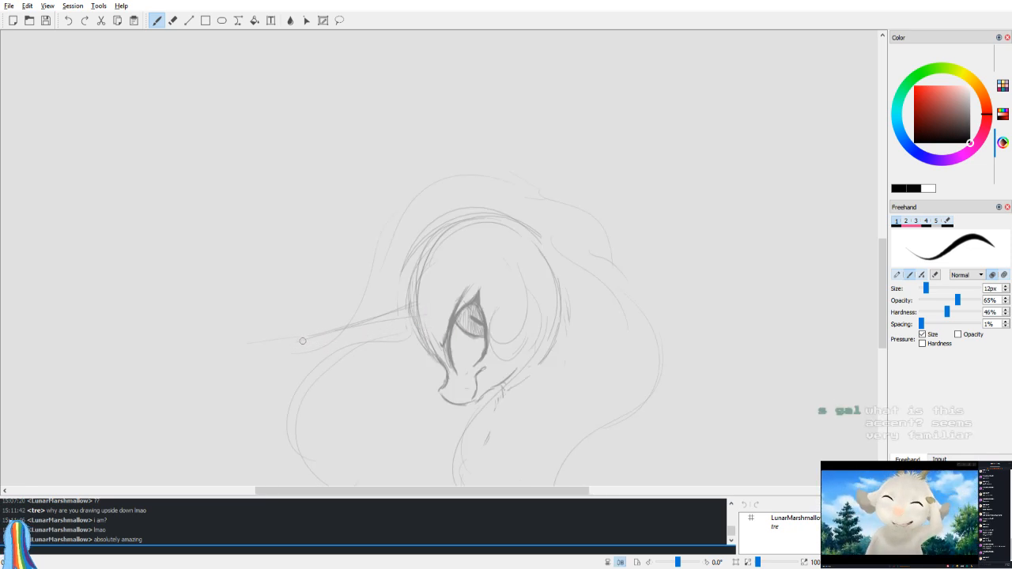
pyautogui.moveTo(310, 338); pyautogui.dragTo(416, 328)
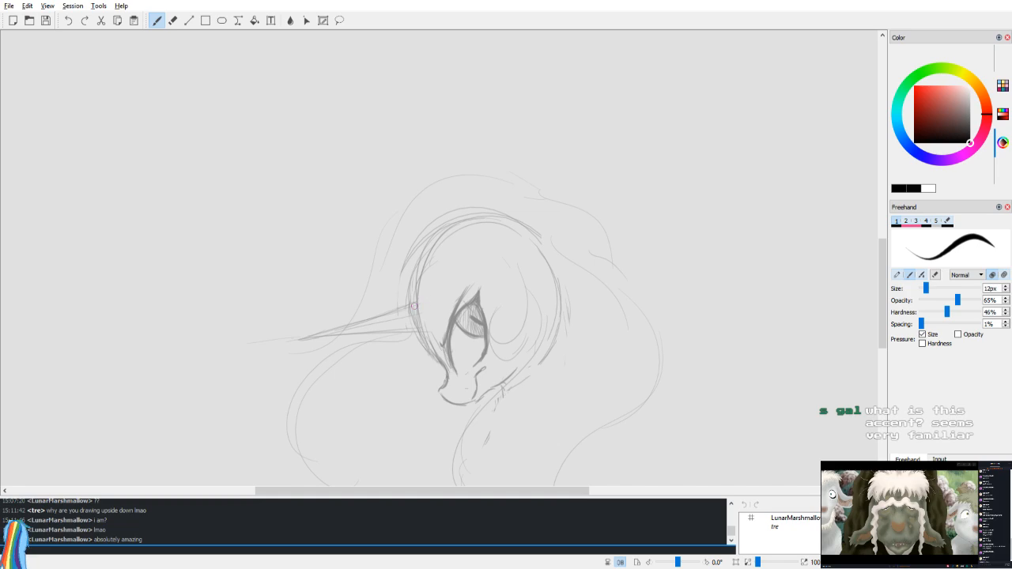
# Step: Sketch the forelock falling over the forehead and curling up beneath the horn, checking it in the mirrored view
pyautogui.moveTo(412, 311)
pyautogui.mouseDown()
pyautogui.moveTo(406, 340)
pyautogui.moveTo(369, 359)
pyautogui.mouseUp()
pyautogui.moveTo(364, 343); pyautogui.dragTo(396, 365)
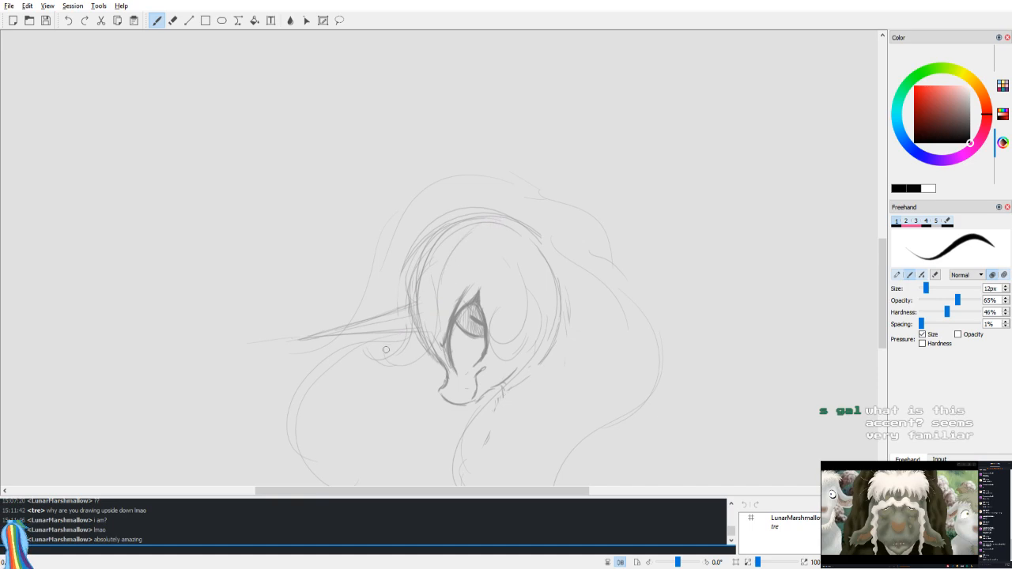
pyautogui.moveTo(411, 333); pyautogui.dragTo(455, 222)
pyautogui.press('v')
pyautogui.moveTo(560, 264); pyautogui.dragTo(548, 248)
pyautogui.press('v')
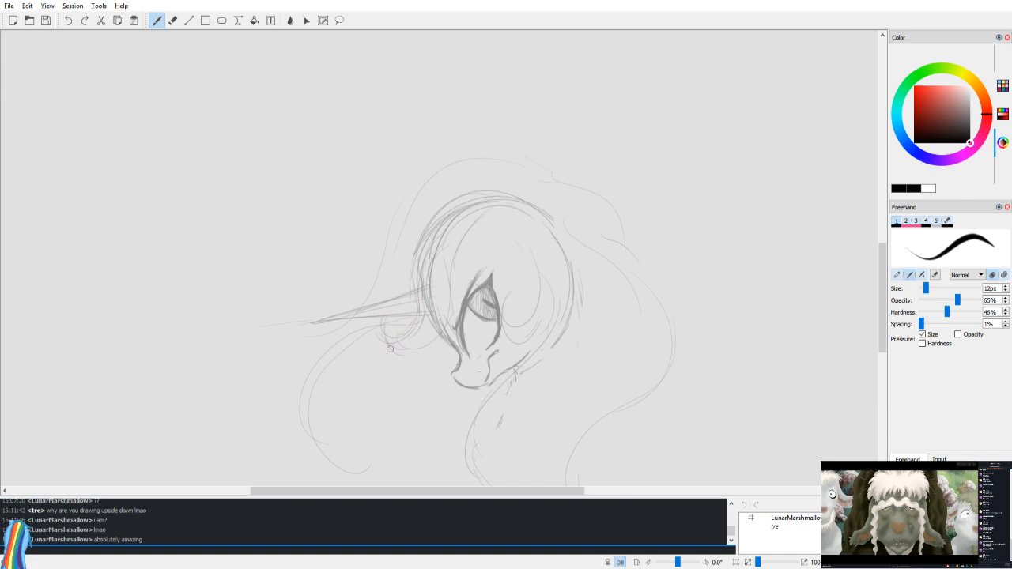
pyautogui.moveTo(389, 345); pyautogui.dragTo(441, 333)
pyautogui.press('v')
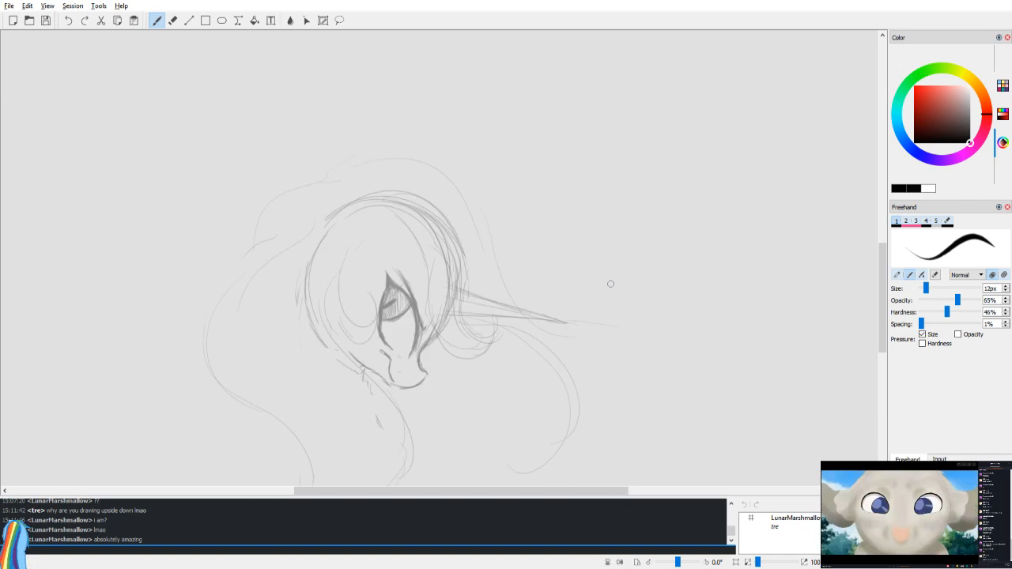
pyautogui.press('v')
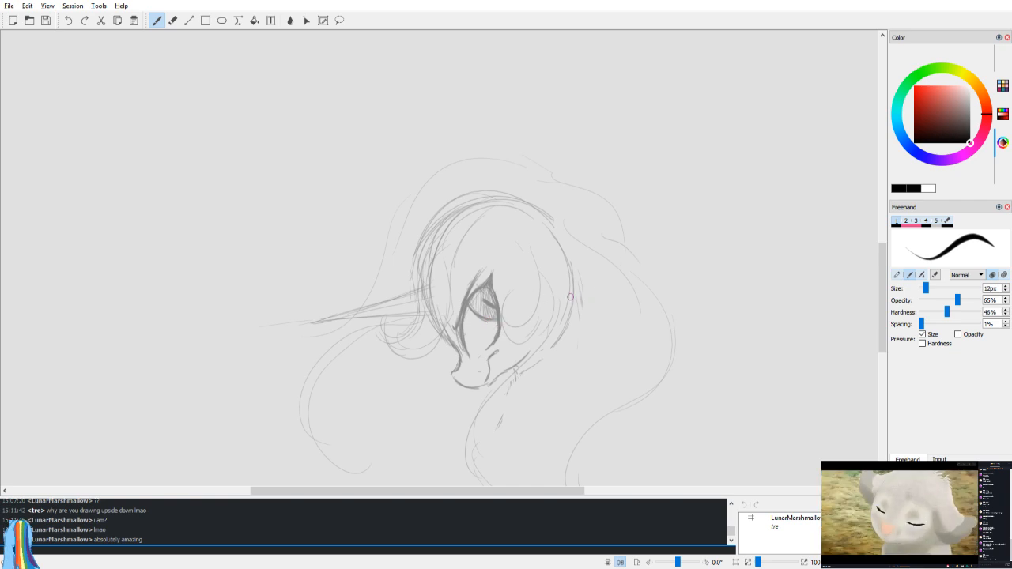
# Step: Touch up the pointed upper corner of the eye with the eraser and the freehand brush
pyautogui.press('v')
pyautogui.moveTo(514, 280); pyautogui.dragTo(536, 292)
pyautogui.press('v')
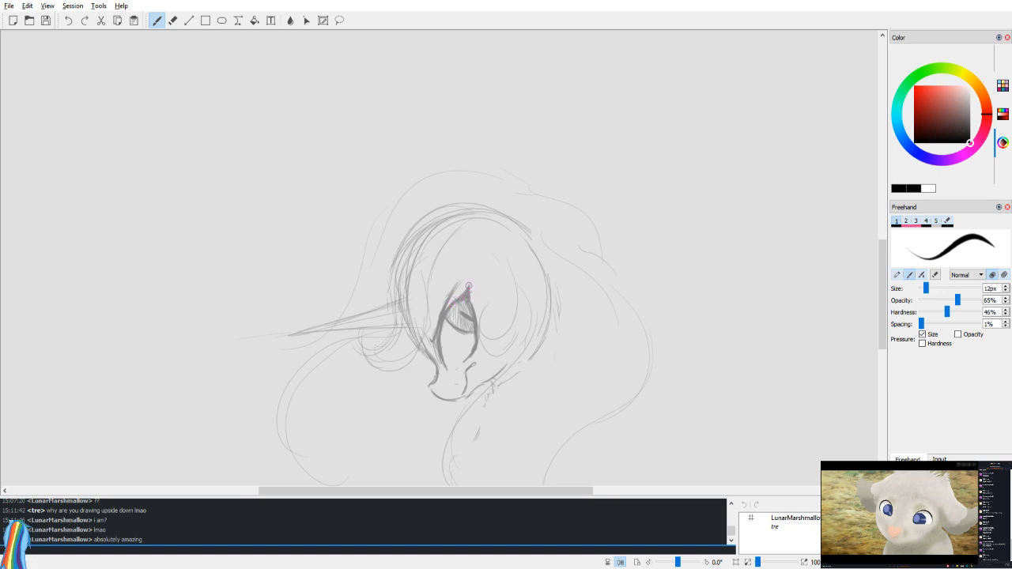
pyautogui.press('e')
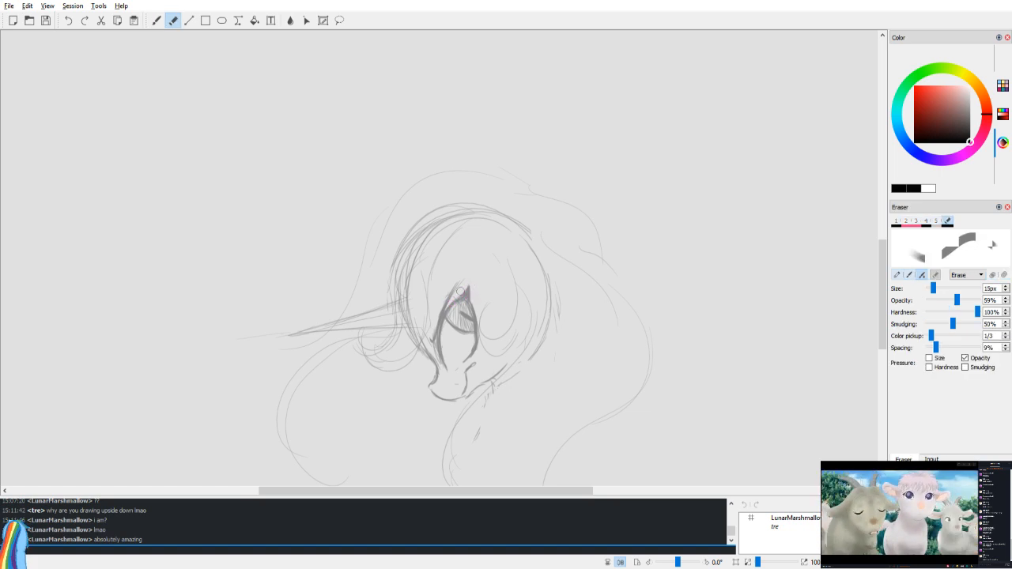
pyautogui.press('b')
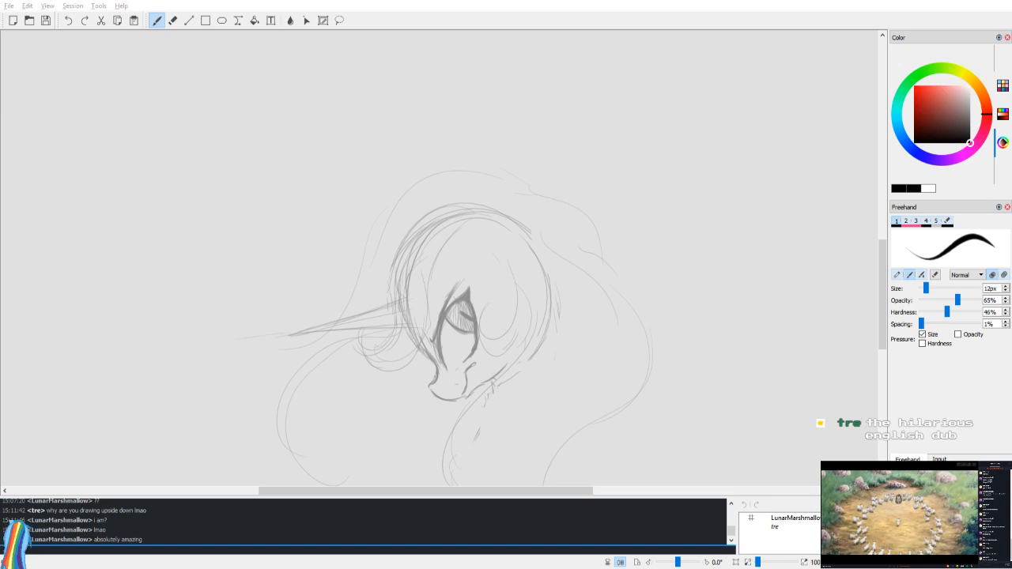
# Step: Examine the second pony head sketch elsewhere on the canvas and return to the horned head, comparing its mirrored view
pyautogui.scroll(-5, 627, 303)
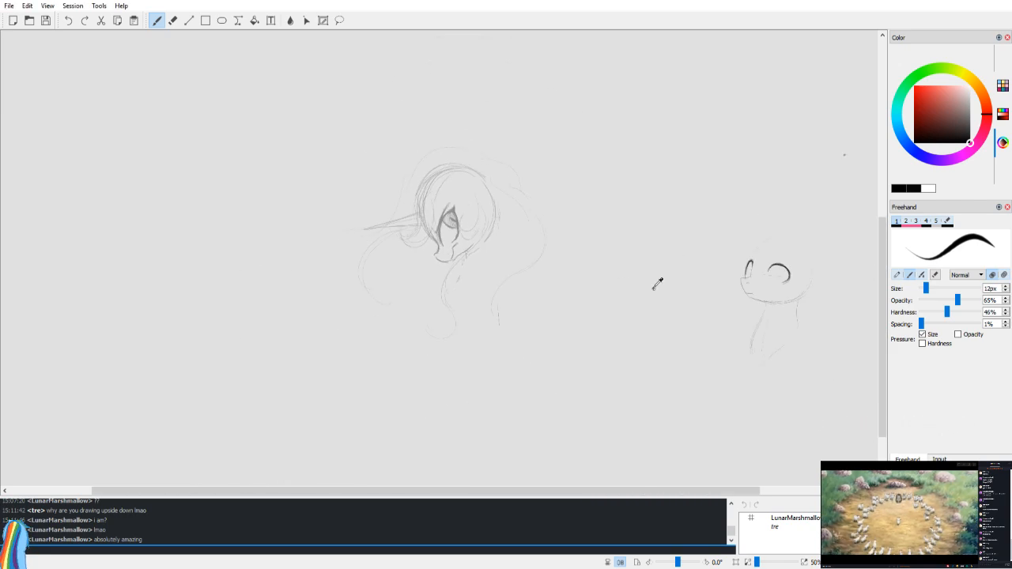
pyautogui.moveTo(658, 272); pyautogui.dragTo(514, 255)
pyautogui.scroll(4, 624, 276)
pyautogui.moveTo(690, 278); pyautogui.dragTo(337, 301)
pyautogui.scroll(3, 569, 342)
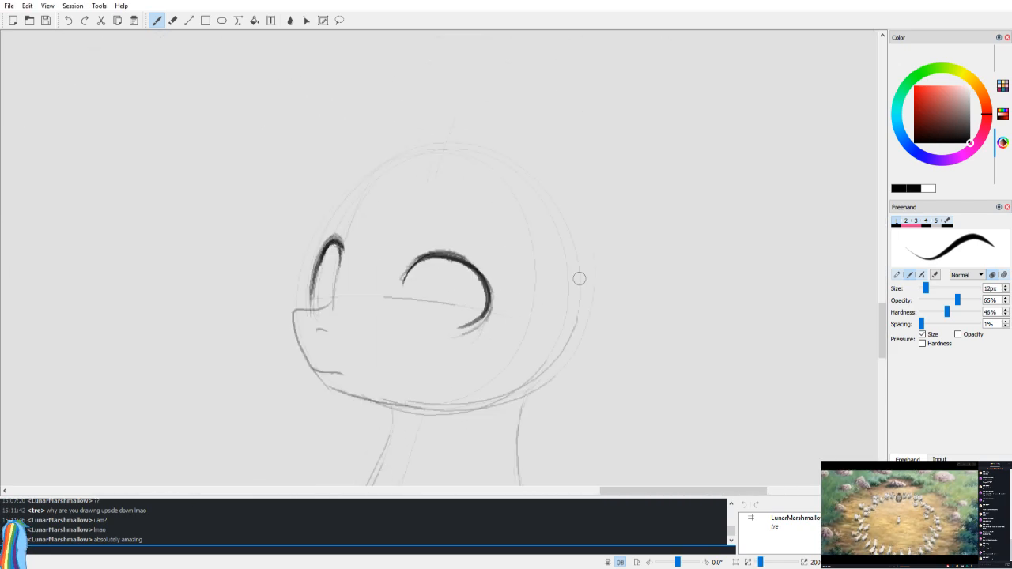
pyautogui.scroll(-2, 562, 276)
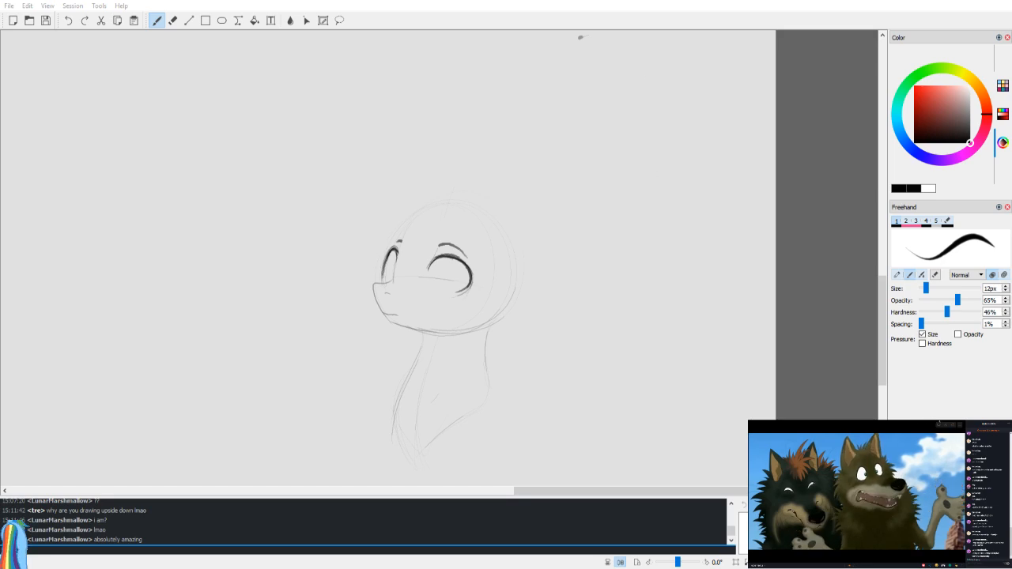
pyautogui.moveTo(390, 220); pyautogui.dragTo(742, 203)
pyautogui.moveTo(431, 253); pyautogui.dragTo(562, 308)
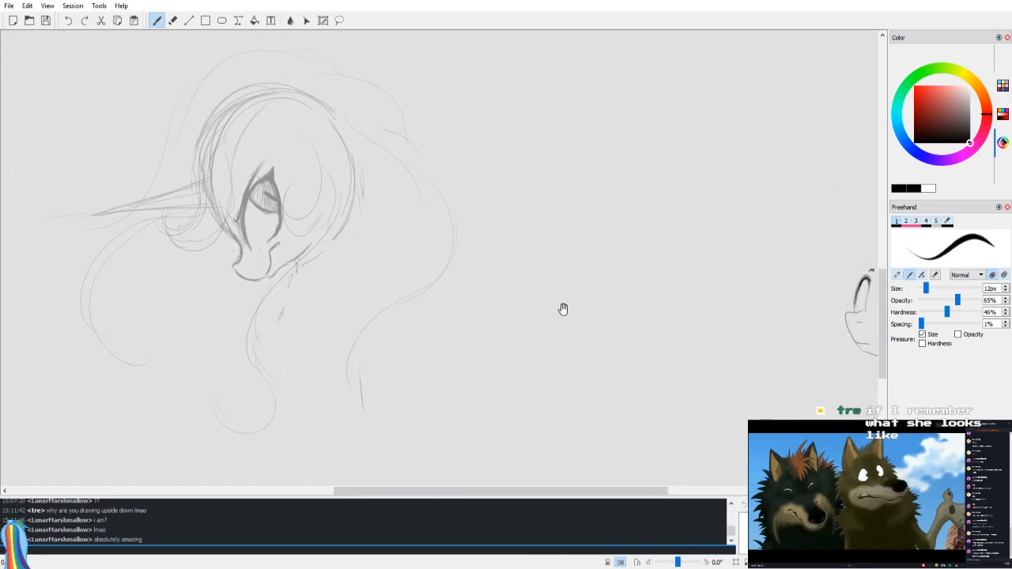
pyautogui.press('v')
pyautogui.press('v')
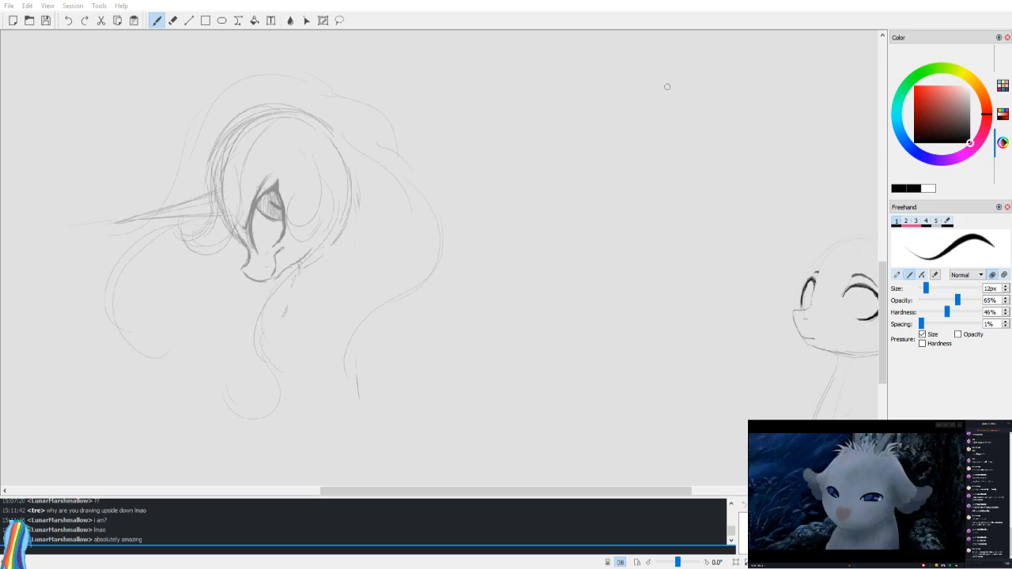
# Step: Sketch a pointed ear on top of the head, tilted back over the mane, and check it in the mirrored view
pyautogui.moveTo(454, 491)
pyautogui.mouseDown()
pyautogui.moveTo(595, 487)
pyautogui.moveTo(415, 494)
pyautogui.mouseUp()
pyautogui.moveTo(429, 265); pyautogui.dragTo(457, 277)
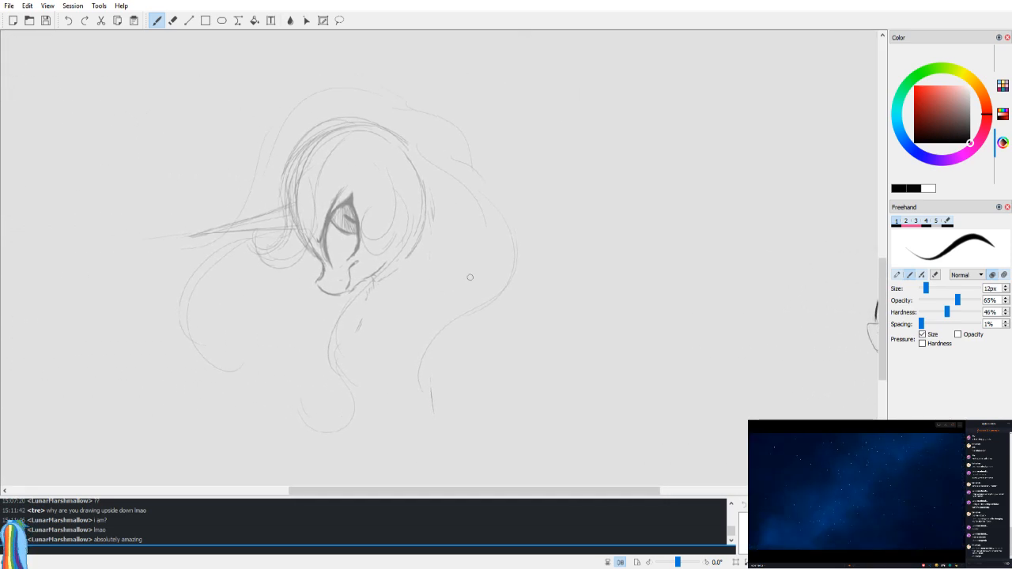
pyautogui.moveTo(477, 177); pyautogui.dragTo(480, 210)
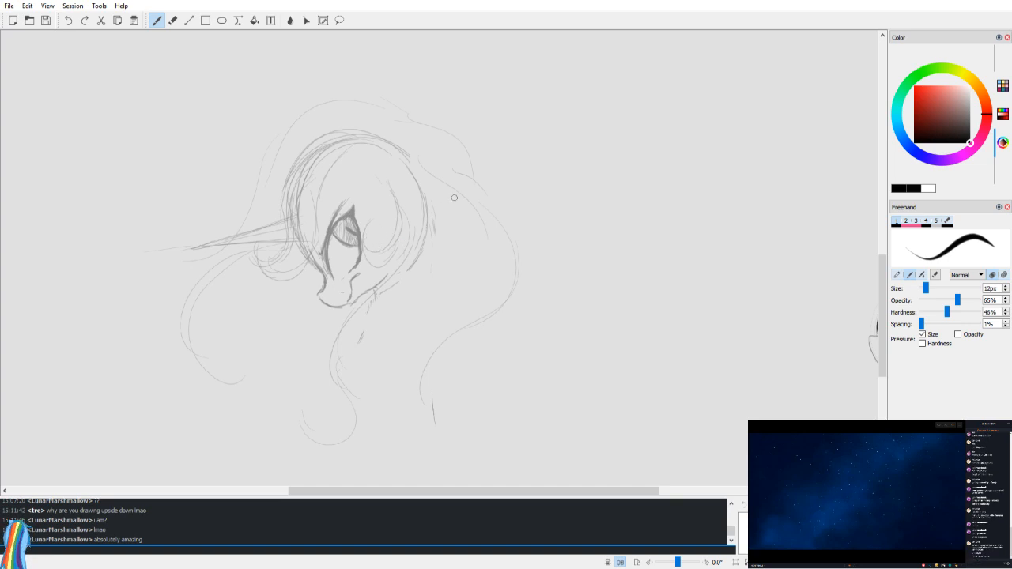
pyautogui.press('v')
pyautogui.moveTo(478, 200); pyautogui.dragTo(472, 246)
pyautogui.press('v')
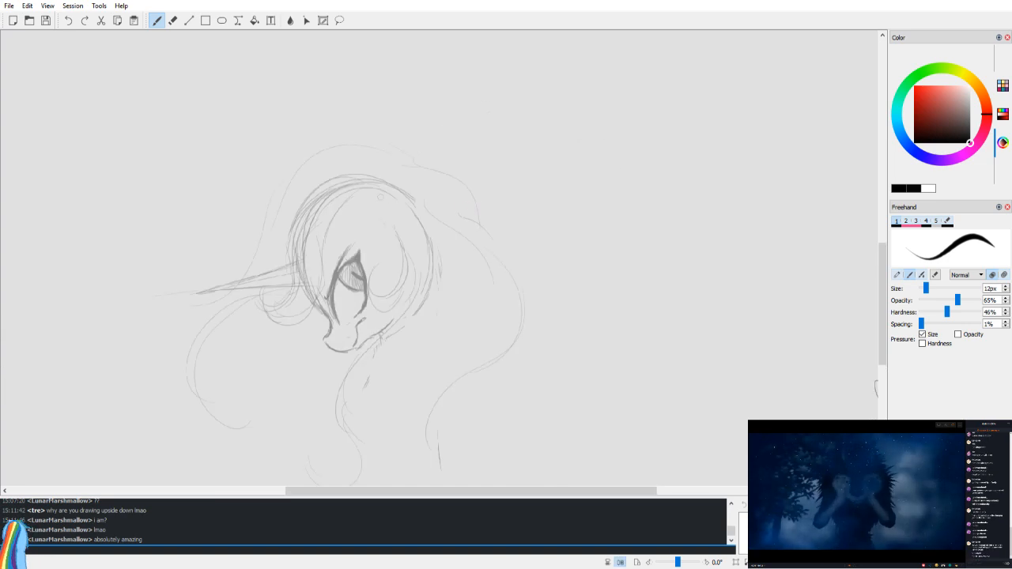
pyautogui.moveTo(386, 197); pyautogui.dragTo(394, 218)
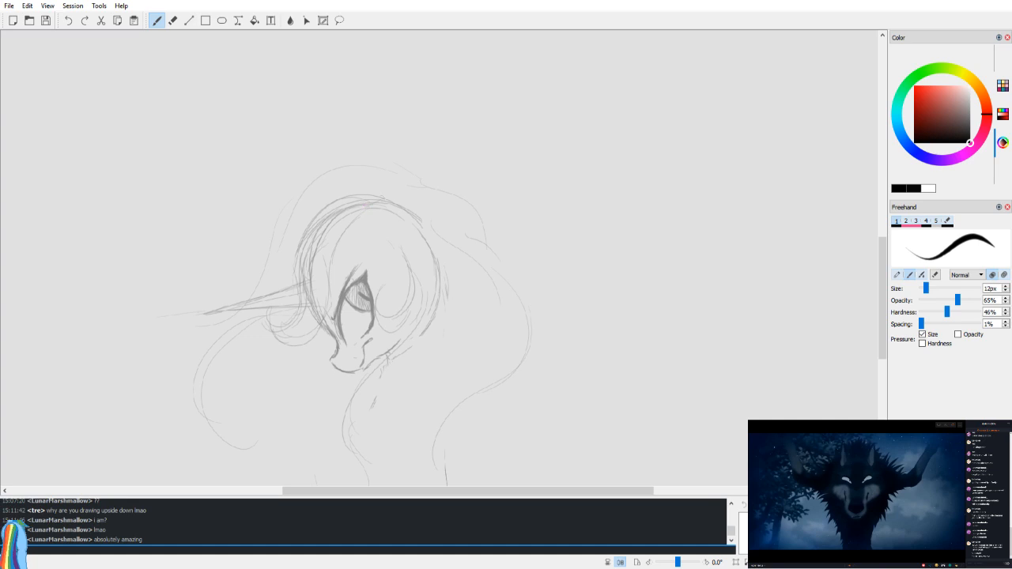
pyautogui.moveTo(377, 212); pyautogui.dragTo(437, 183)
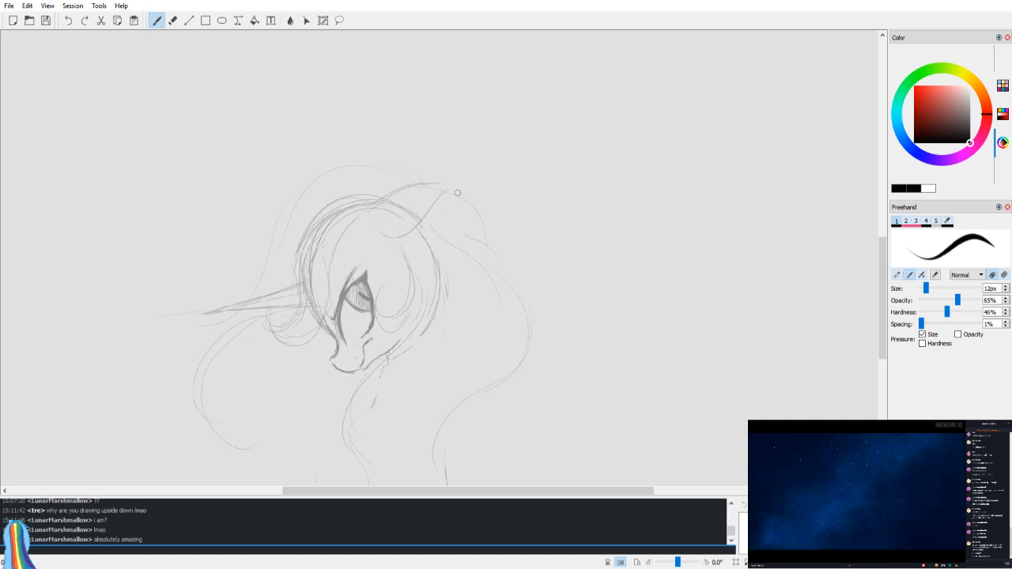
pyautogui.press('v')
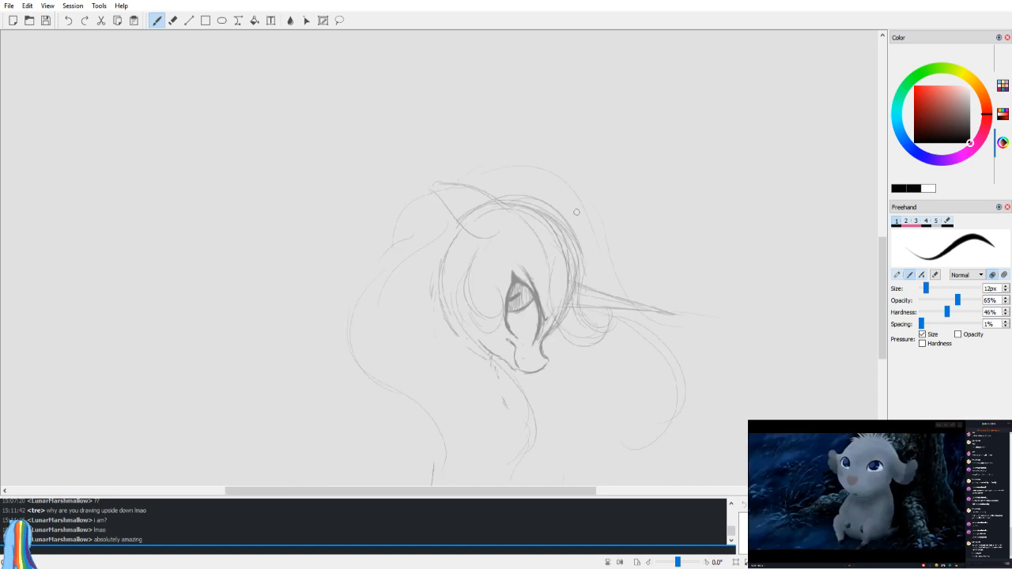
pyautogui.press('v')
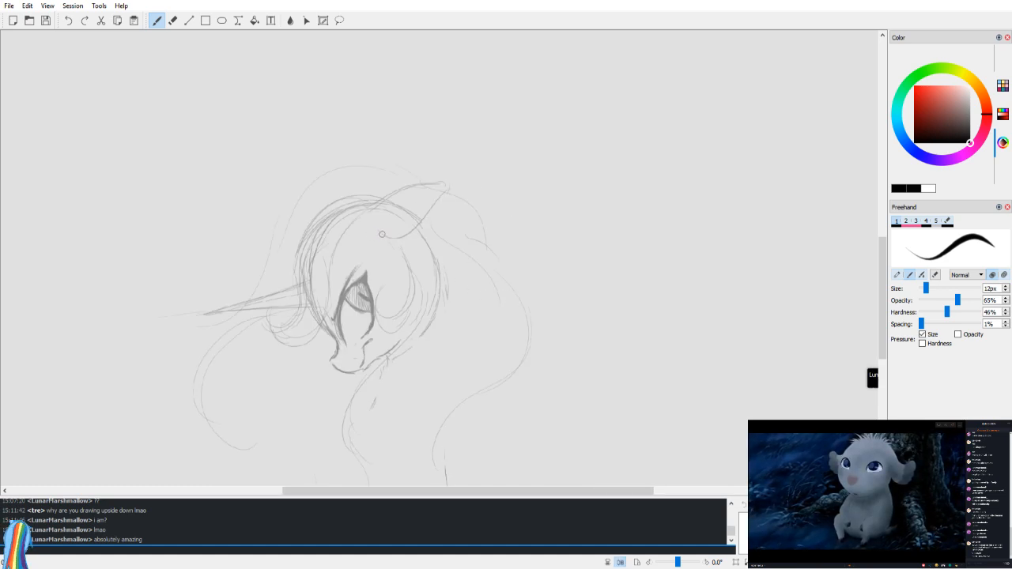
# Step: Extend the lower end of the back mane with a wavy tapering lock behind the neck
pyautogui.moveTo(465, 340); pyautogui.dragTo(457, 316)
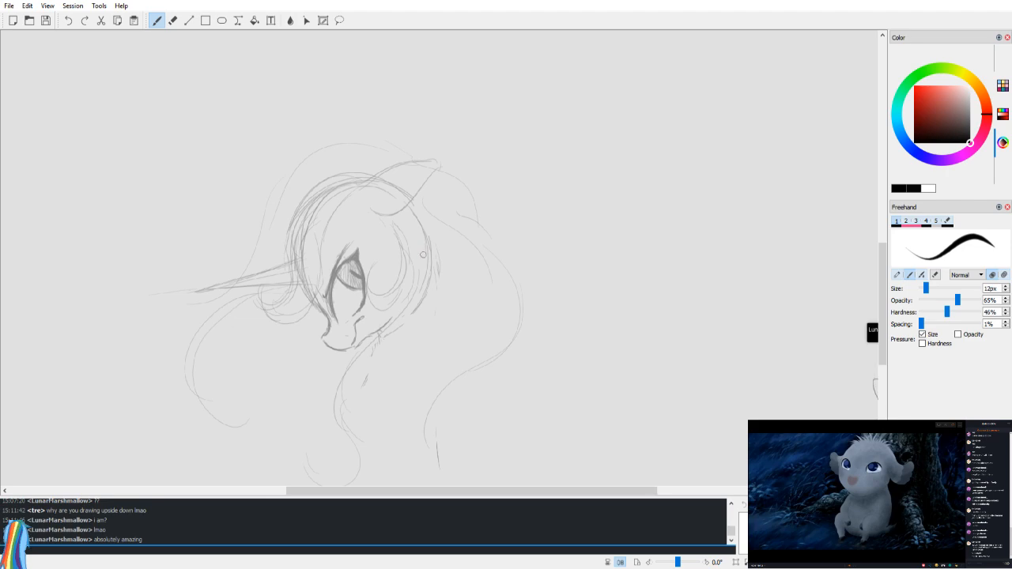
pyautogui.moveTo(417, 358); pyautogui.dragTo(424, 296)
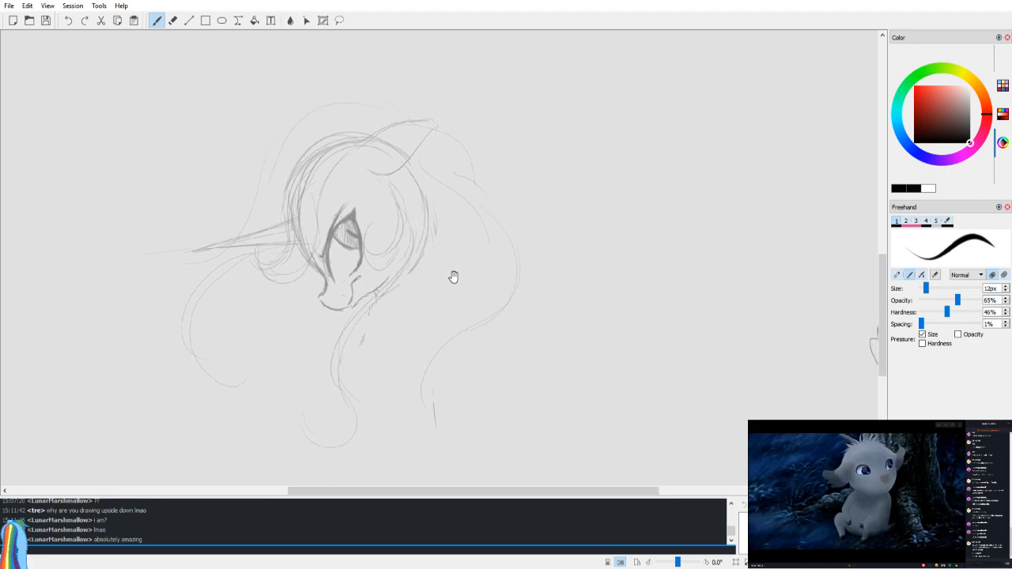
pyautogui.moveTo(410, 330); pyautogui.dragTo(452, 287)
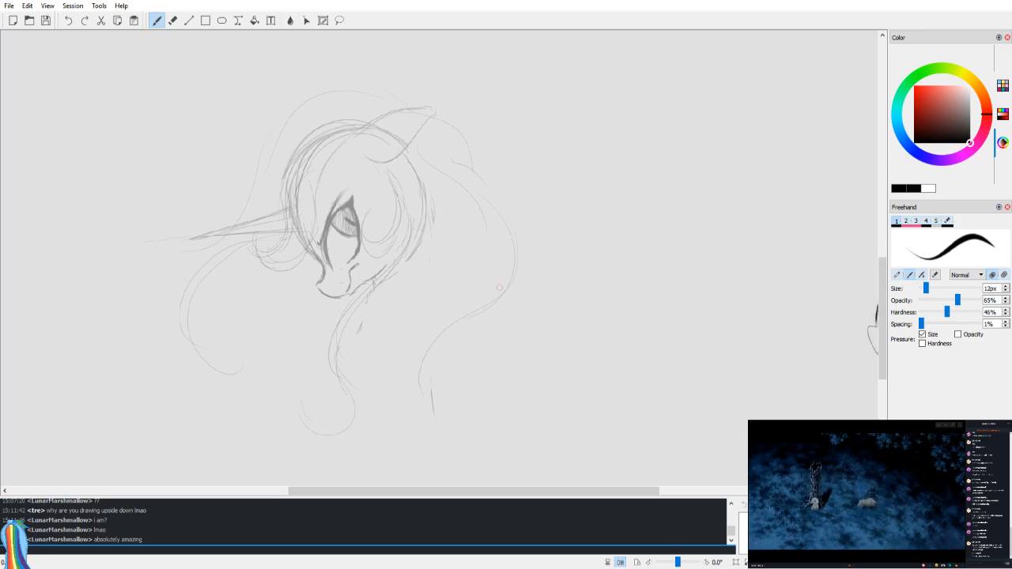
pyautogui.press('v')
pyautogui.moveTo(459, 364); pyautogui.dragTo(408, 379)
pyautogui.moveTo(489, 312); pyautogui.dragTo(474, 328)
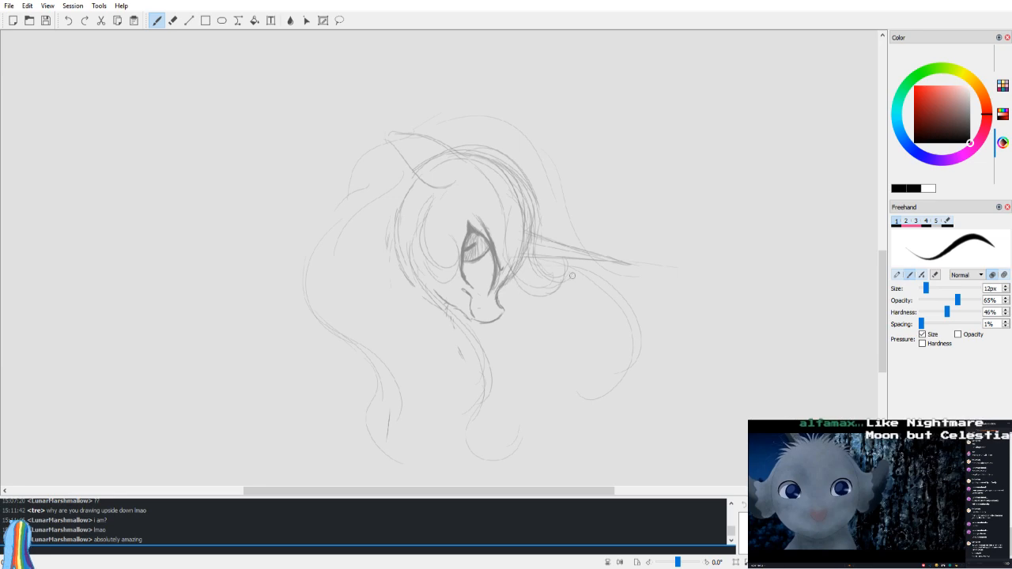
pyautogui.press('v')
pyautogui.press('v')
# Step: Erase the extra skull construction lines around the forehead and through the ear, retouching the forelock outline with the brush
pyautogui.moveTo(466, 158); pyautogui.dragTo(461, 229)
pyautogui.press('v')
pyautogui.press('e')
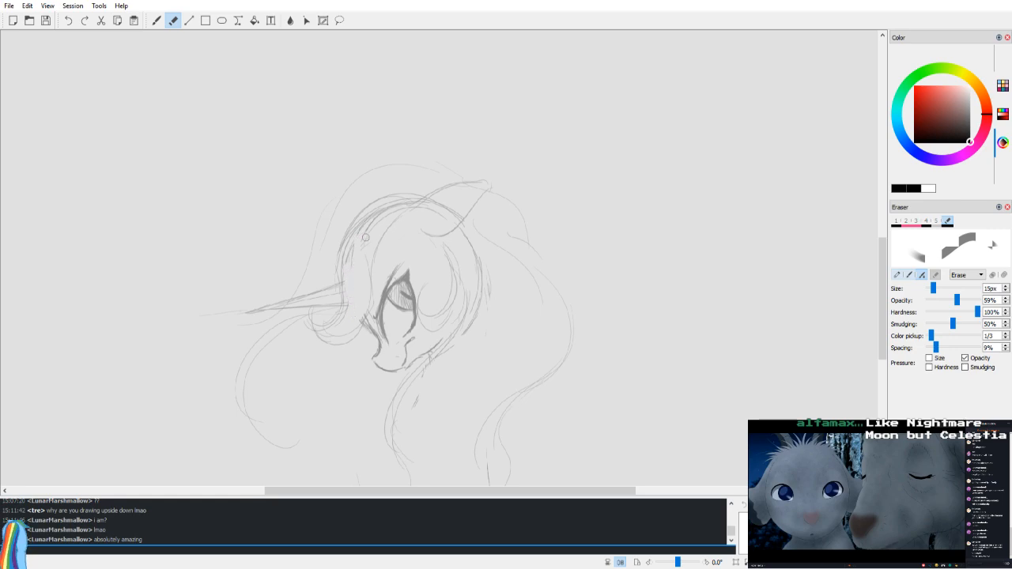
pyautogui.press('b')
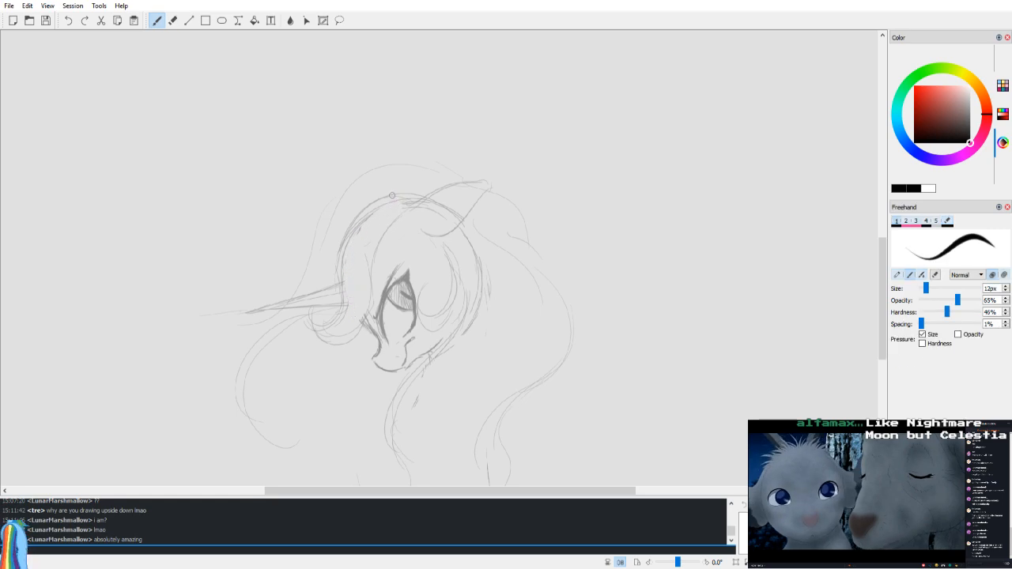
pyautogui.press('e')
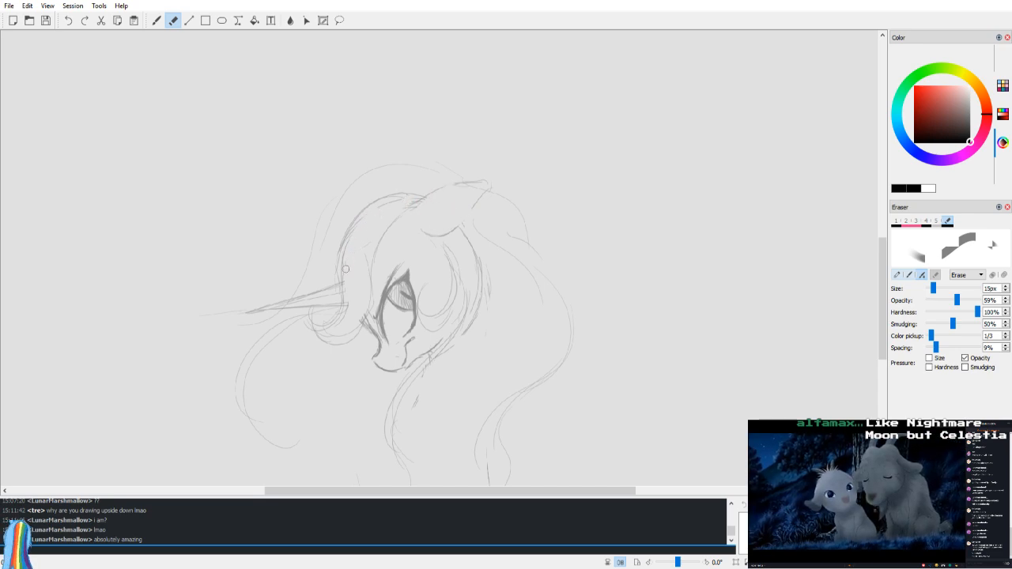
pyautogui.press('i')
pyautogui.moveTo(490, 246); pyautogui.dragTo(469, 218)
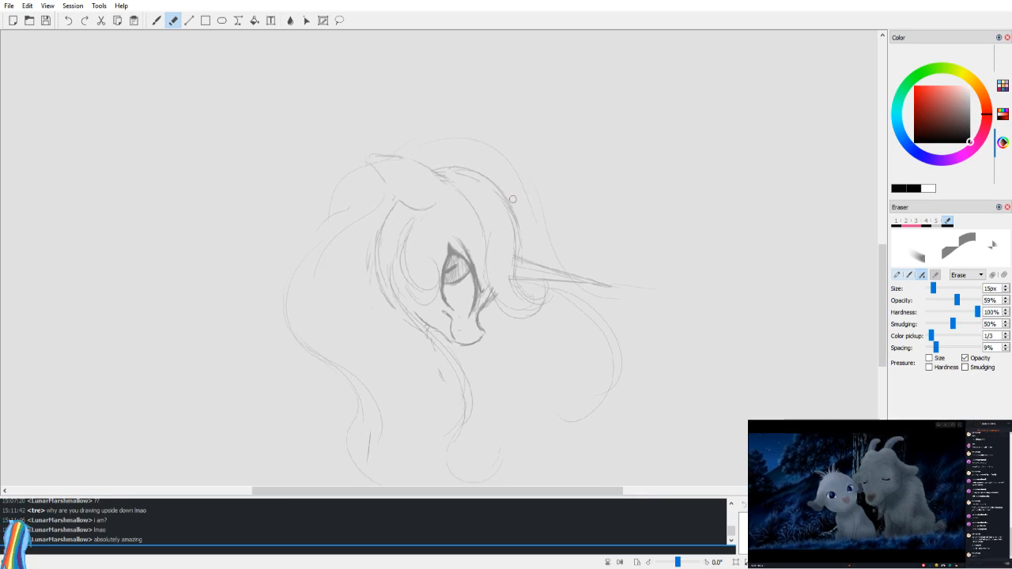
# Step: Redraw the upper curve of the forelock in front of the ear, comparing it in the mirrored view
pyautogui.press('v')
pyautogui.press('b')
pyautogui.moveTo(445, 257); pyautogui.dragTo(448, 266)
pyautogui.press('v')
pyautogui.press('v')
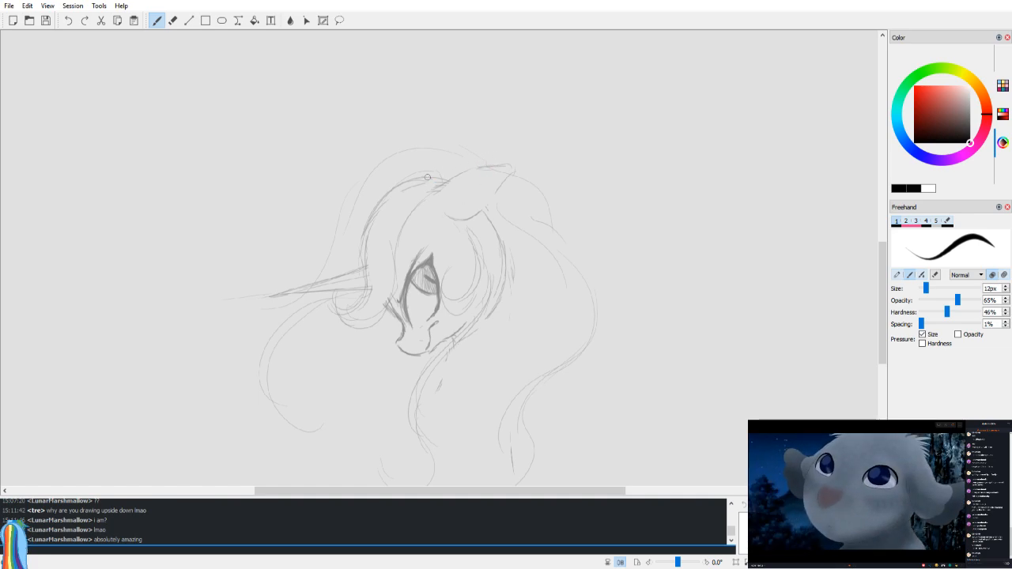
# Step: Erase the construction circle behind the cheek and jaw, and retouch the lines beside the cheek with the brush
pyautogui.press('e')
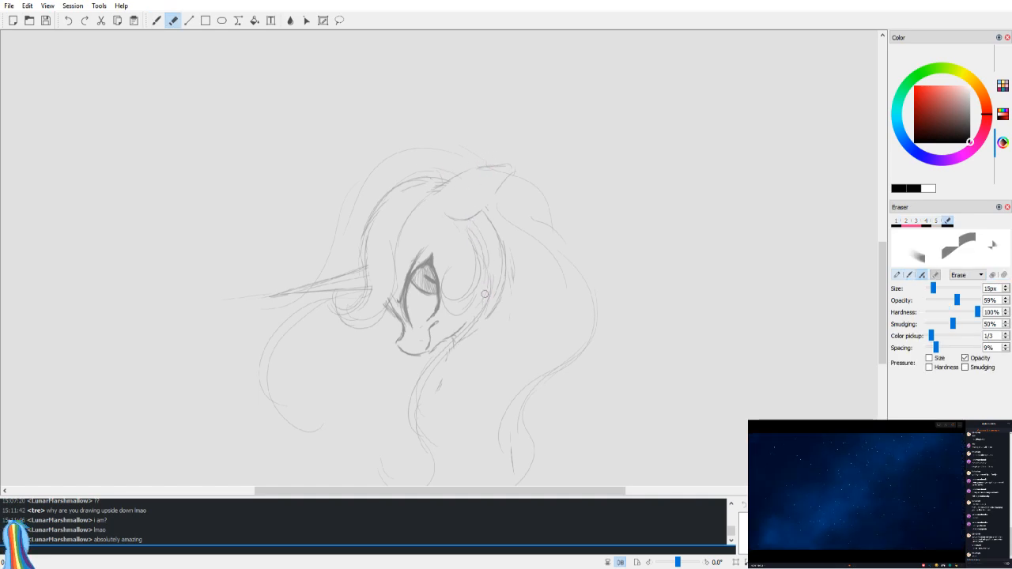
pyautogui.press('b')
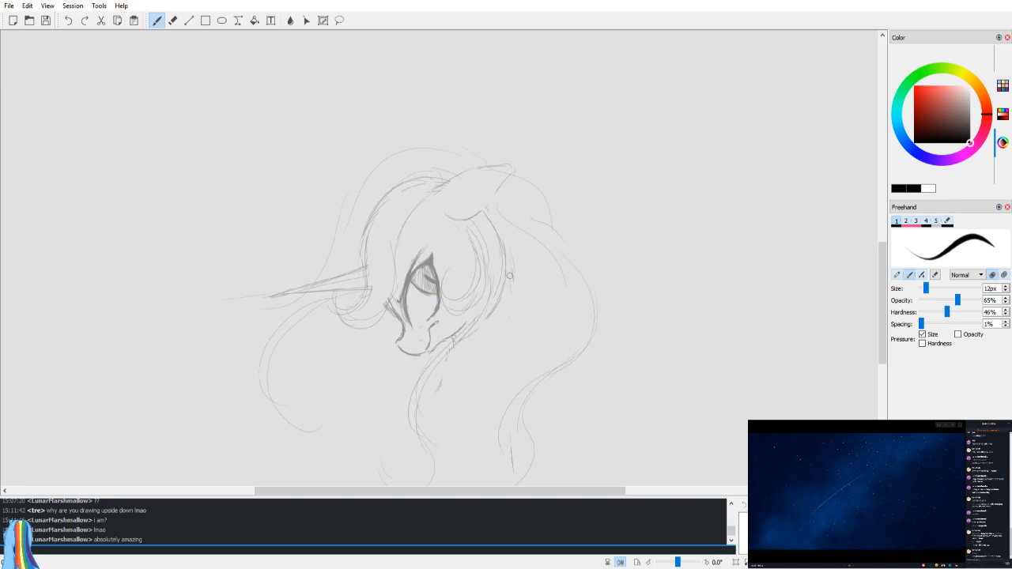
pyautogui.press('e')
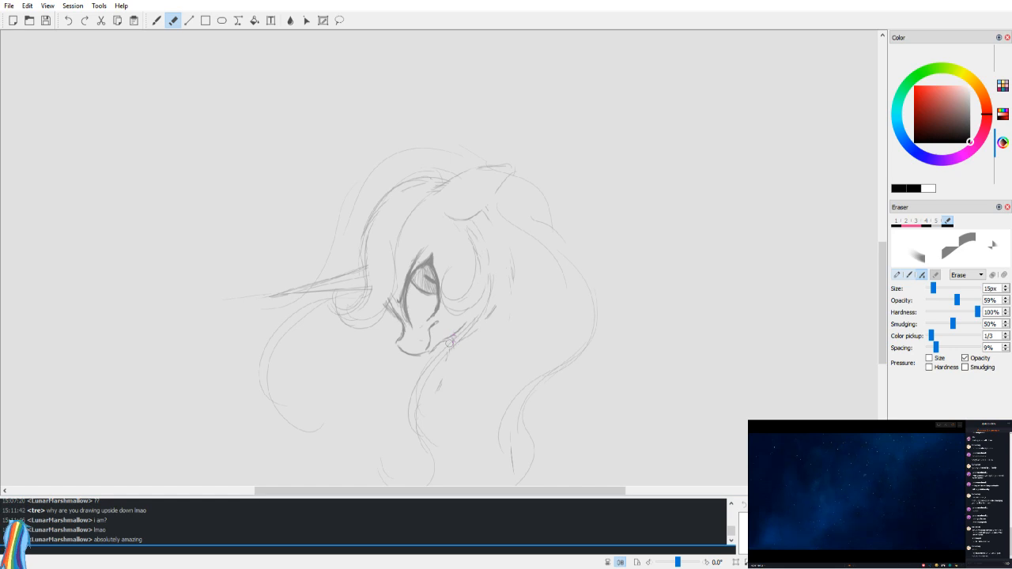
pyautogui.press('b')
pyautogui.press('h')
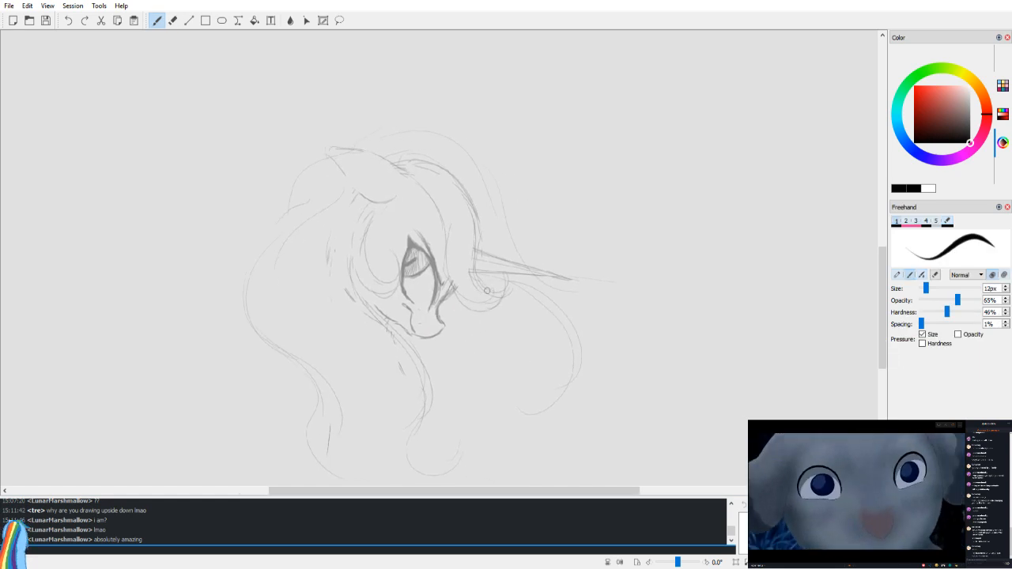
# Step: Add small light accent strokes inside the back mane, undoing the marks that are too heavy
pyautogui.press('h')
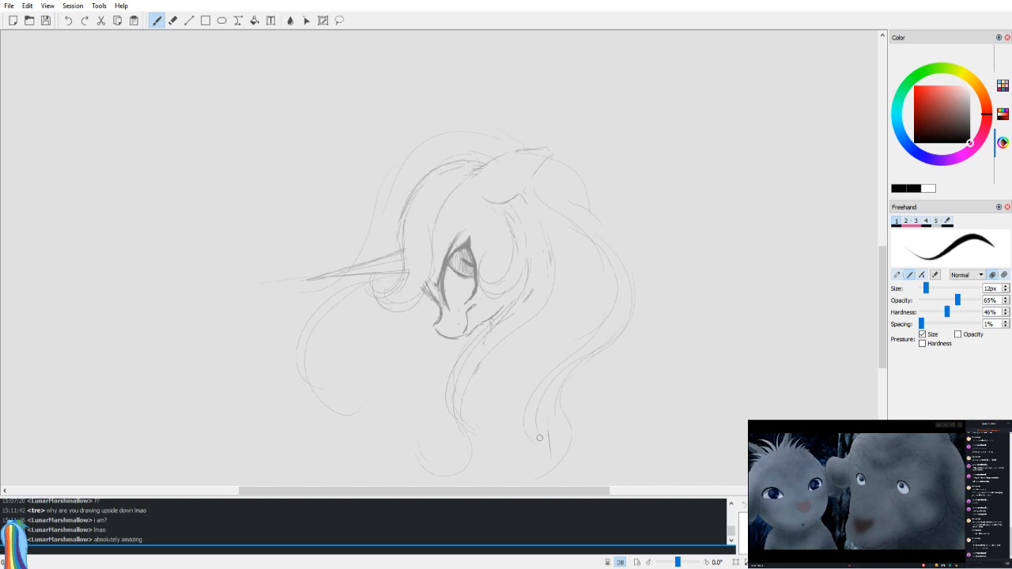
pyautogui.moveTo(530, 412); pyautogui.dragTo(529, 418)
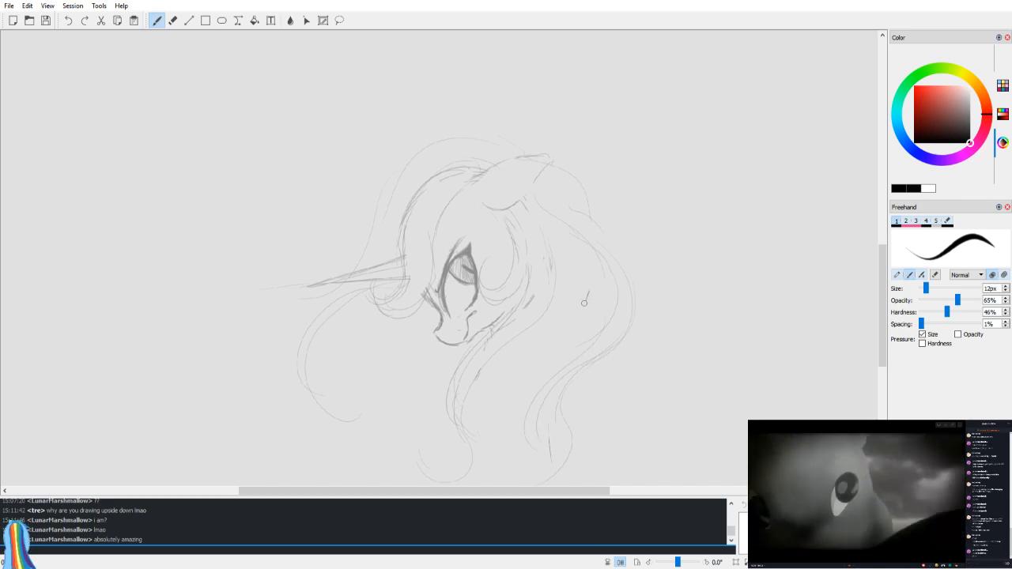
pyautogui.moveTo(585, 289); pyautogui.dragTo(585, 301)
pyautogui.hotkey('ctrl', 'z')
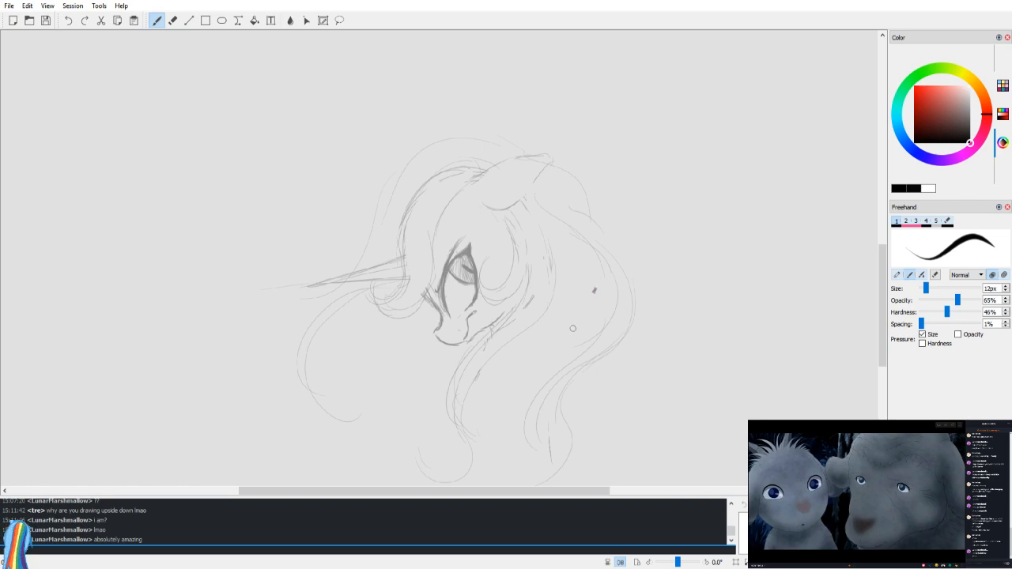
pyautogui.moveTo(547, 343); pyautogui.dragTo(548, 349)
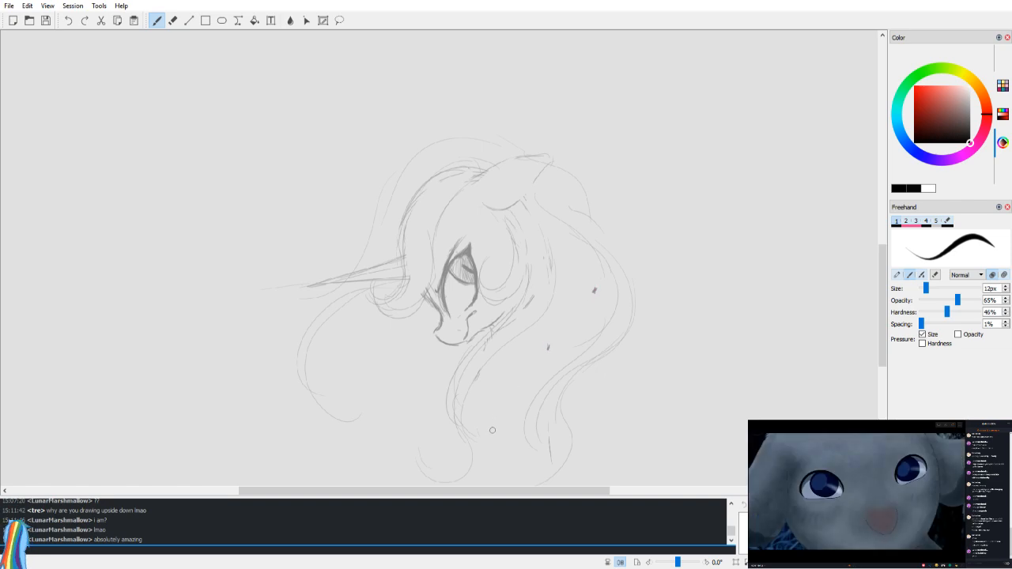
pyautogui.hotkey('ctrl', 'z')
pyautogui.hotkey('ctrl', 'z')
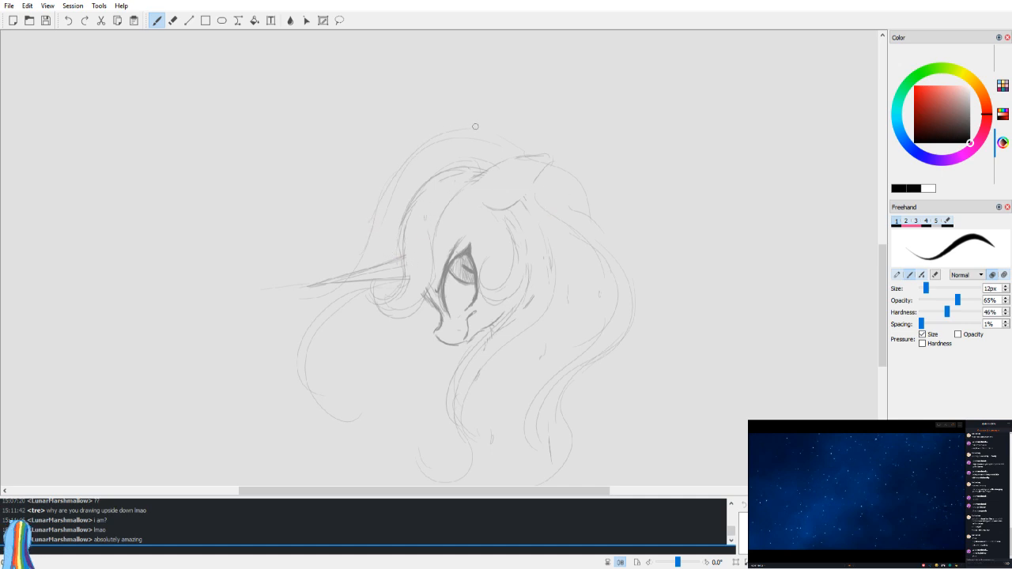
# Step: Double the outline of the front mane lock and extend its lower end into a wavy curl
pyautogui.moveTo(383, 314)
pyautogui.mouseDown()
pyautogui.moveTo(393, 280)
pyautogui.moveTo(293, 351)
pyautogui.moveTo(311, 369)
pyautogui.mouseUp()
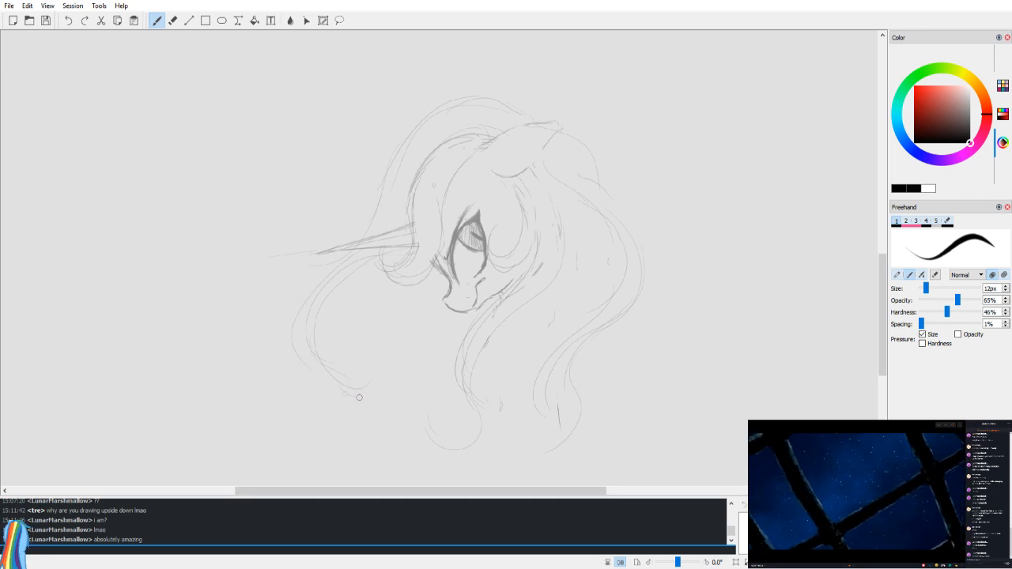
pyautogui.moveTo(340, 390)
pyautogui.mouseDown()
pyautogui.moveTo(346, 446)
pyautogui.moveTo(352, 431)
pyautogui.moveTo(272, 383)
pyautogui.moveTo(253, 454)
pyautogui.moveTo(247, 426)
pyautogui.mouseUp()
pyautogui.scroll(-1, 277, 409)
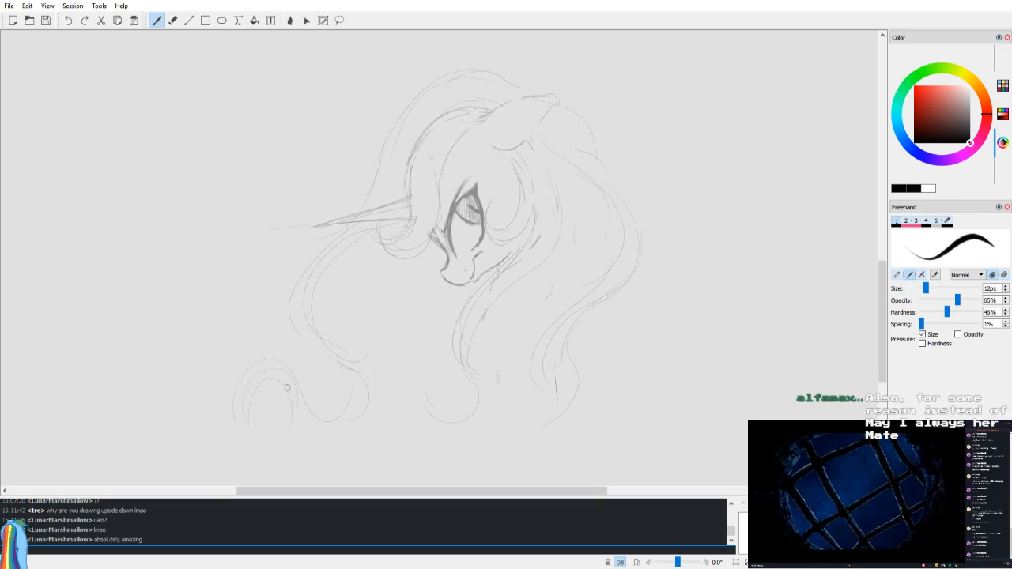
# Step: Sketch an S-curved mane lock below the muzzle and join it to the chin, checking its shape in the mirrored view
pyautogui.moveTo(384, 359); pyautogui.dragTo(386, 372)
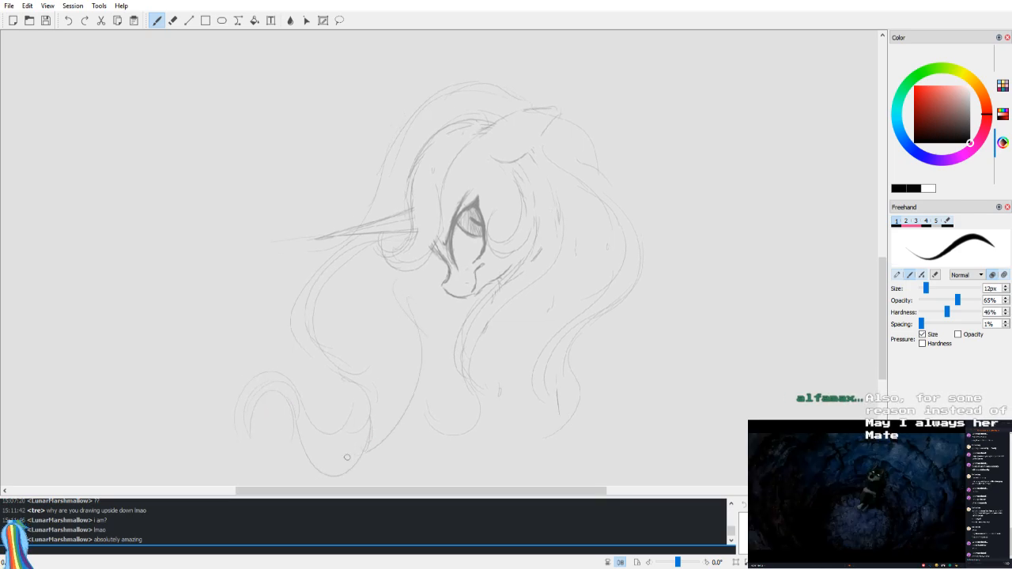
pyautogui.press('v')
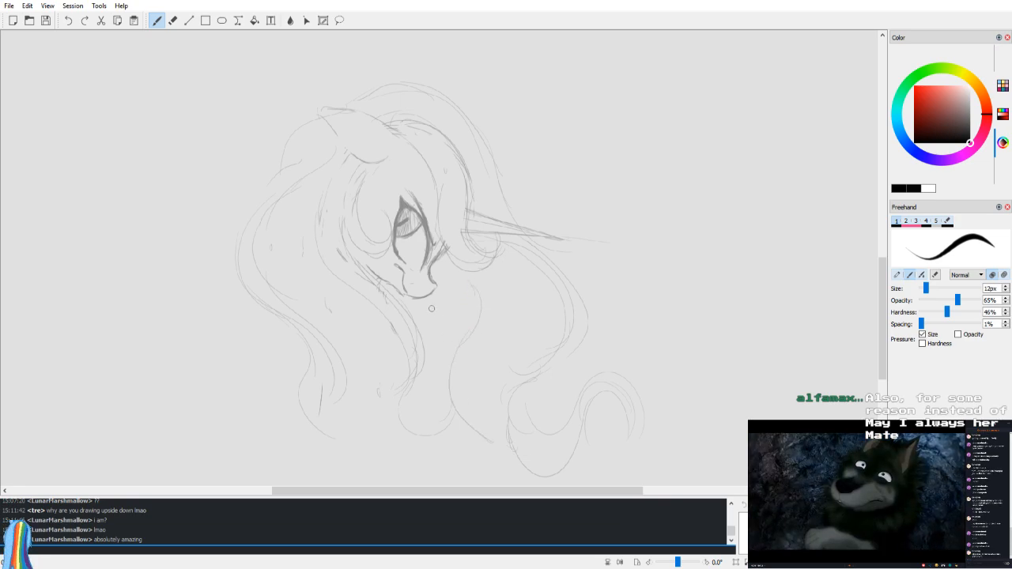
pyautogui.press('v')
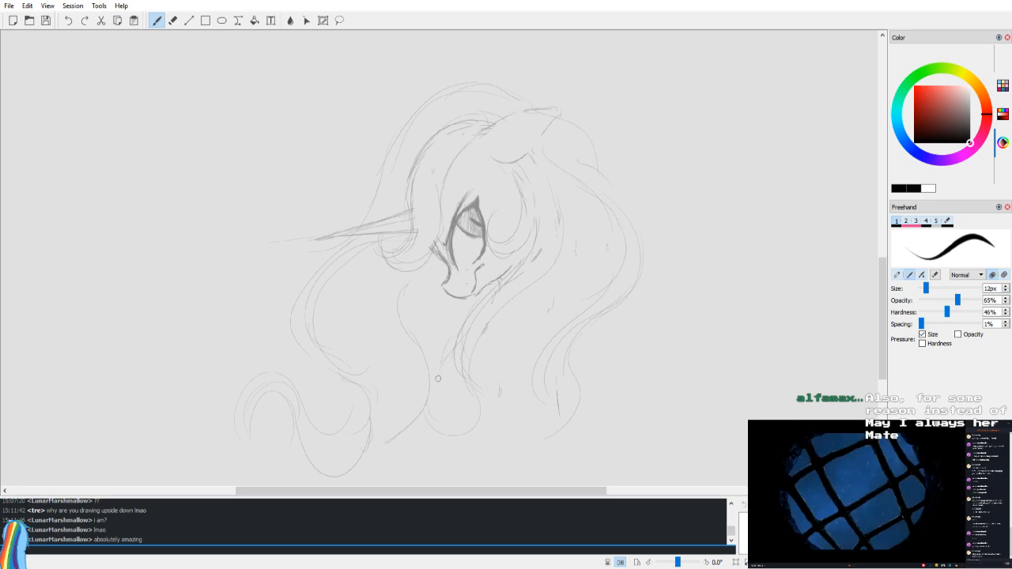
pyautogui.press('v')
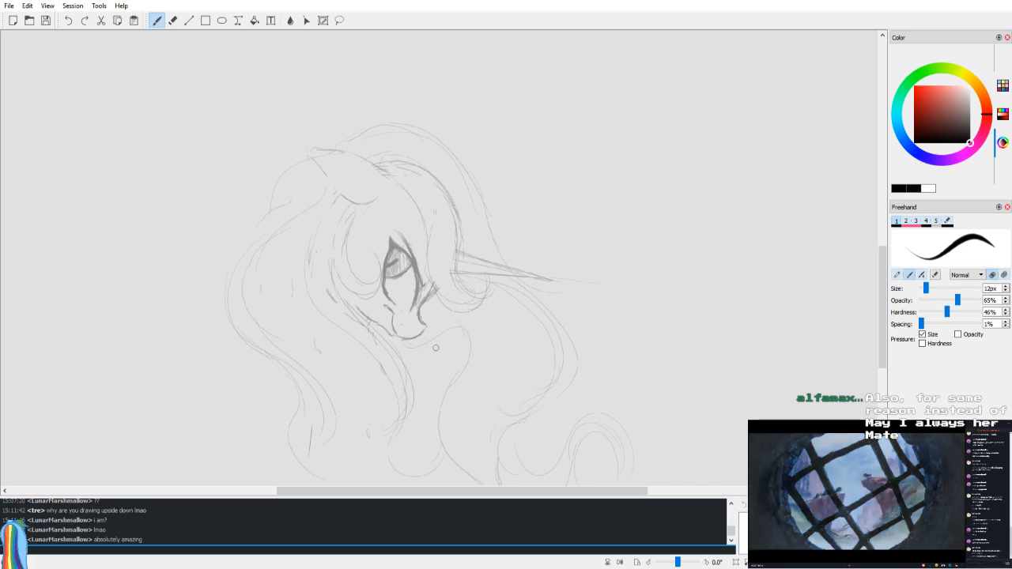
pyautogui.press('v')
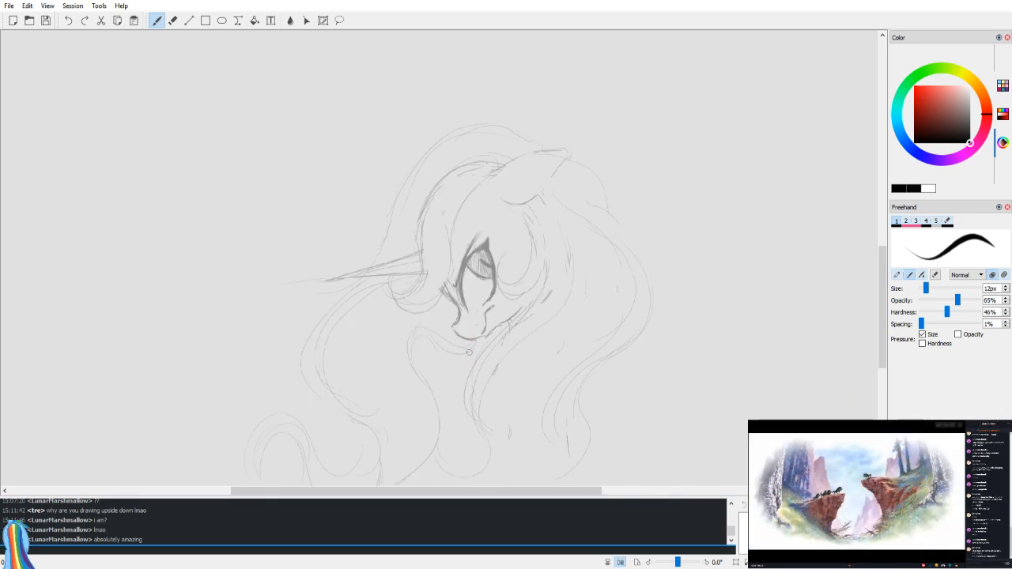
pyautogui.moveTo(506, 306); pyautogui.dragTo(500, 321)
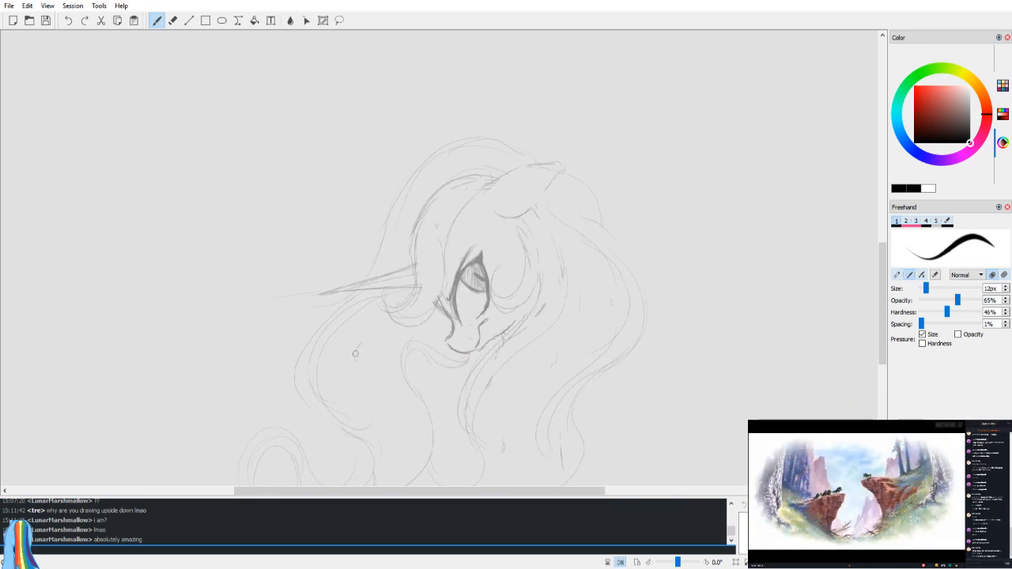
# Step: Add short accent strokes inside the front mane lock, the forelock and the hair above it
pyautogui.moveTo(357, 349); pyautogui.dragTo(361, 342)
pyautogui.moveTo(386, 415); pyautogui.dragTo(386, 398)
pyautogui.moveTo(399, 341); pyautogui.dragTo(397, 349)
pyautogui.moveTo(440, 261); pyautogui.dragTo(435, 294)
pyautogui.moveTo(439, 209); pyautogui.dragTo(445, 205)
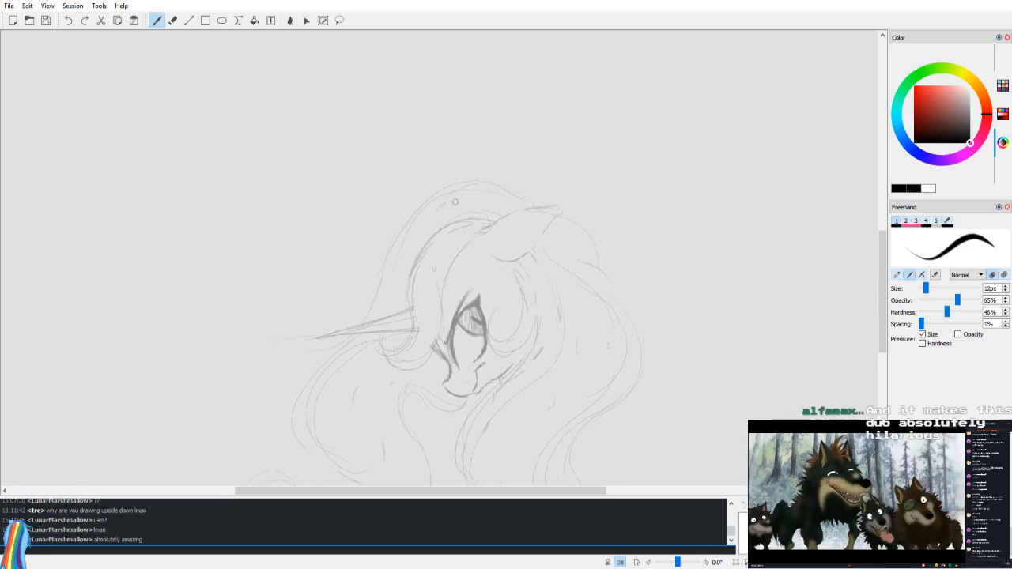
# Step: Draw a small loose strand outside the hair above the forelock, checking it in the mirrored view
pyautogui.press('v')
pyautogui.moveTo(407, 354)
pyautogui.mouseDown()
pyautogui.moveTo(432, 341)
pyautogui.moveTo(468, 248)
pyautogui.moveTo(462, 308)
pyautogui.mouseUp()
pyautogui.press('v')
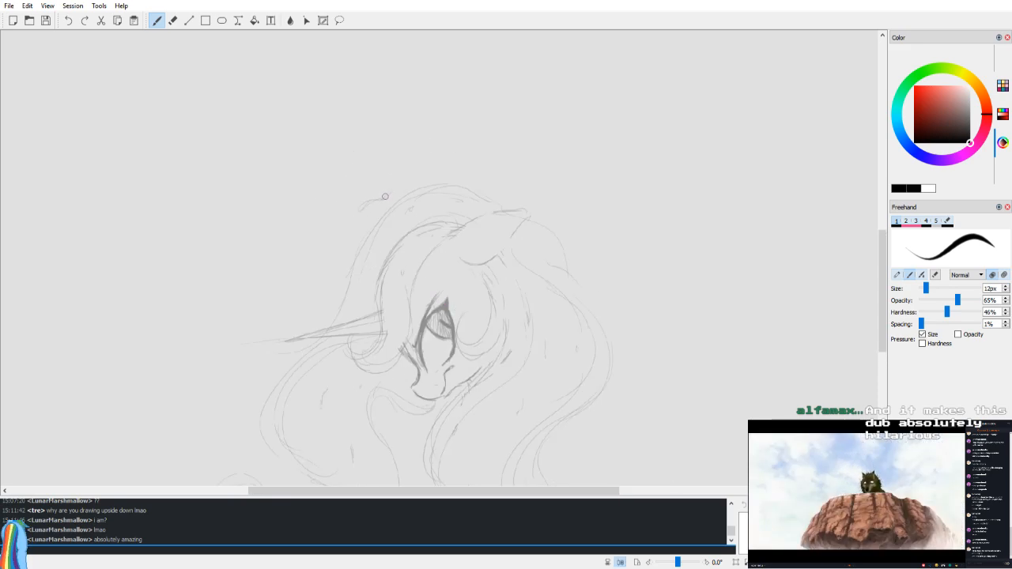
pyautogui.moveTo(386, 196); pyautogui.dragTo(392, 192)
pyautogui.moveTo(336, 276); pyautogui.dragTo(341, 262)
# Step: Add loose stray strokes along the outside of the front mane lock and around the lower curls
pyautogui.press('v')
pyautogui.moveTo(561, 296)
pyautogui.mouseDown()
pyautogui.moveTo(547, 250)
pyautogui.moveTo(606, 341)
pyautogui.moveTo(577, 377)
pyautogui.moveTo(644, 424)
pyautogui.mouseUp()
pyautogui.moveTo(617, 337)
pyautogui.mouseDown()
pyautogui.moveTo(618, 373)
pyautogui.moveTo(592, 361)
pyautogui.mouseUp()
pyautogui.press('v')
pyautogui.moveTo(592, 314); pyautogui.dragTo(533, 309)
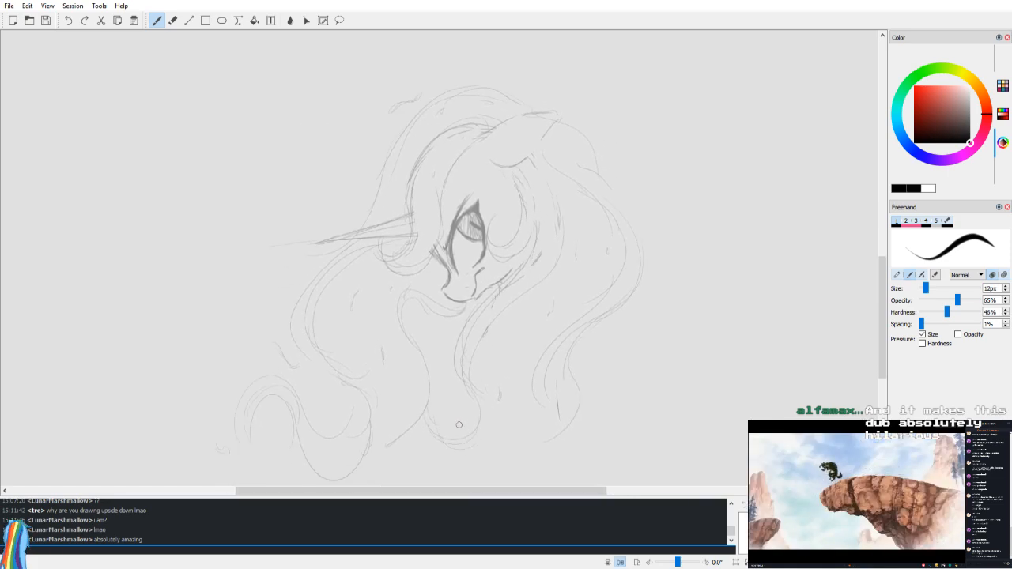
pyautogui.moveTo(576, 330)
pyautogui.mouseDown()
pyautogui.moveTo(561, 355)
pyautogui.moveTo(556, 338)
pyautogui.moveTo(531, 324)
pyautogui.moveTo(490, 318)
pyautogui.moveTo(510, 378)
pyautogui.mouseUp()
# Step: Redraw the forelock's inner edge from the hair root to the eye and erase its old curve
pyautogui.press('v')
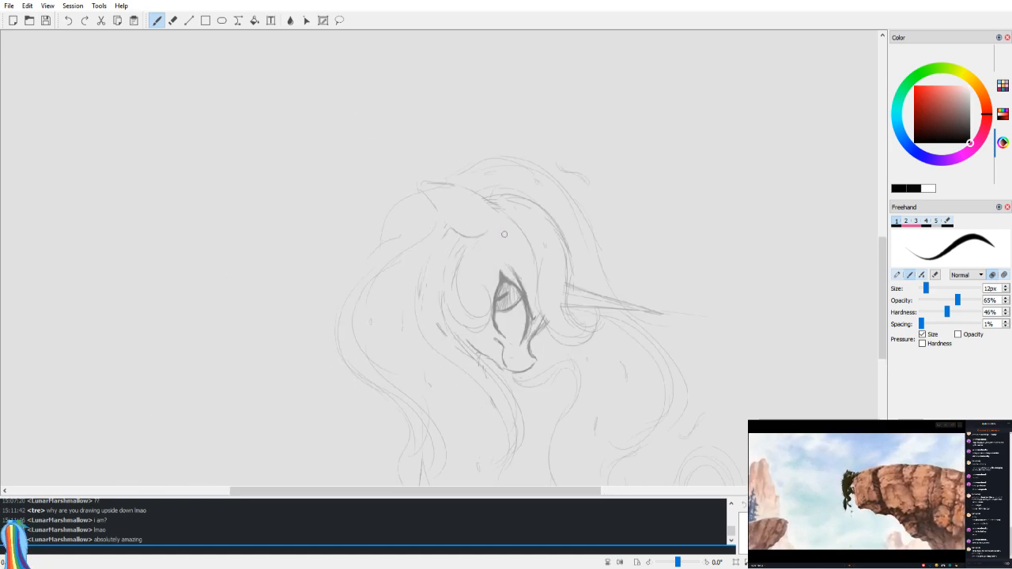
pyautogui.moveTo(502, 214); pyautogui.dragTo(532, 290)
pyautogui.moveTo(518, 252)
pyautogui.mouseDown()
pyautogui.moveTo(532, 285)
pyautogui.moveTo(506, 310)
pyautogui.mouseUp()
pyautogui.press('v')
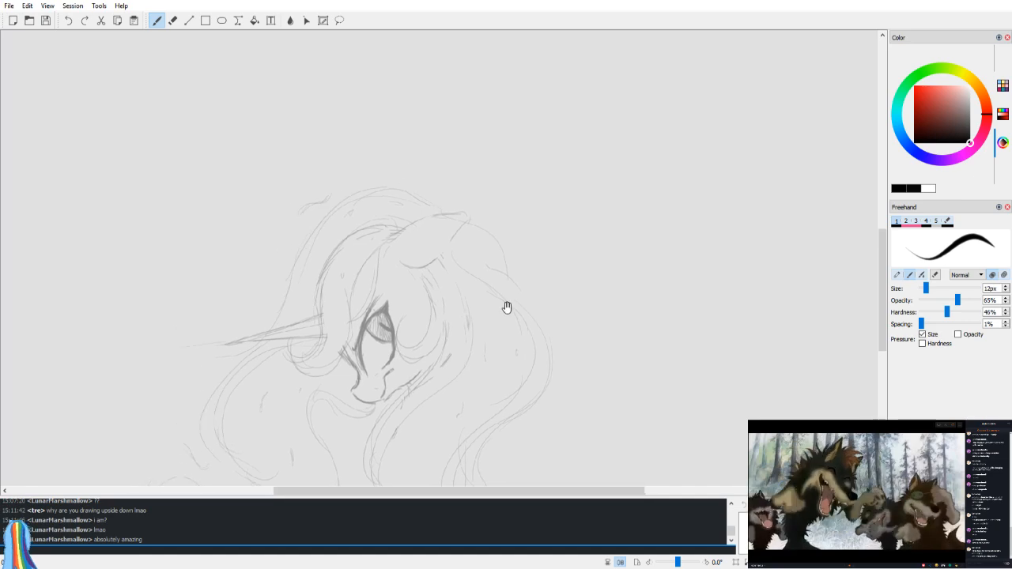
pyautogui.press('e')
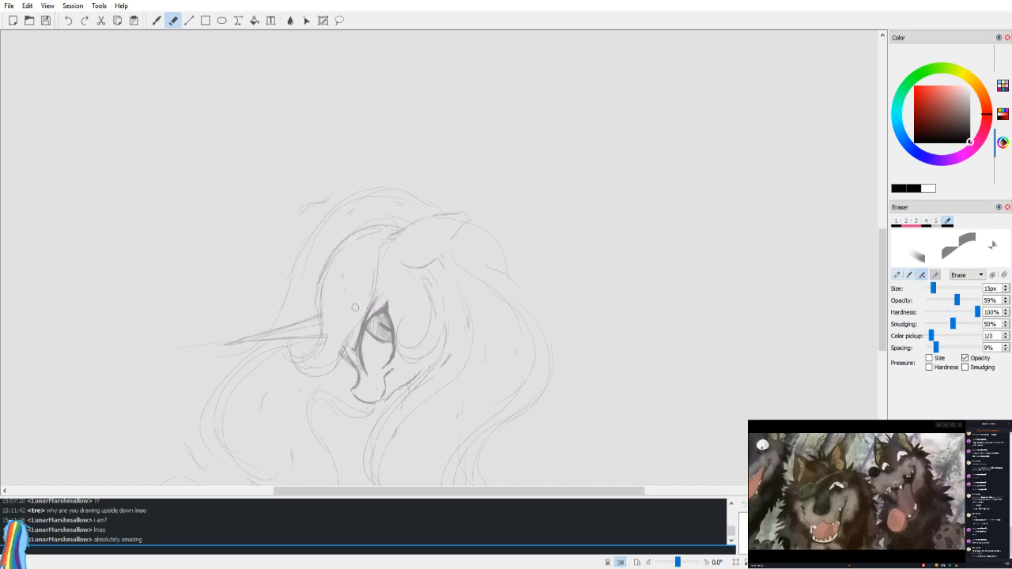
pyautogui.press('v')
pyautogui.moveTo(492, 244); pyautogui.dragTo(470, 237)
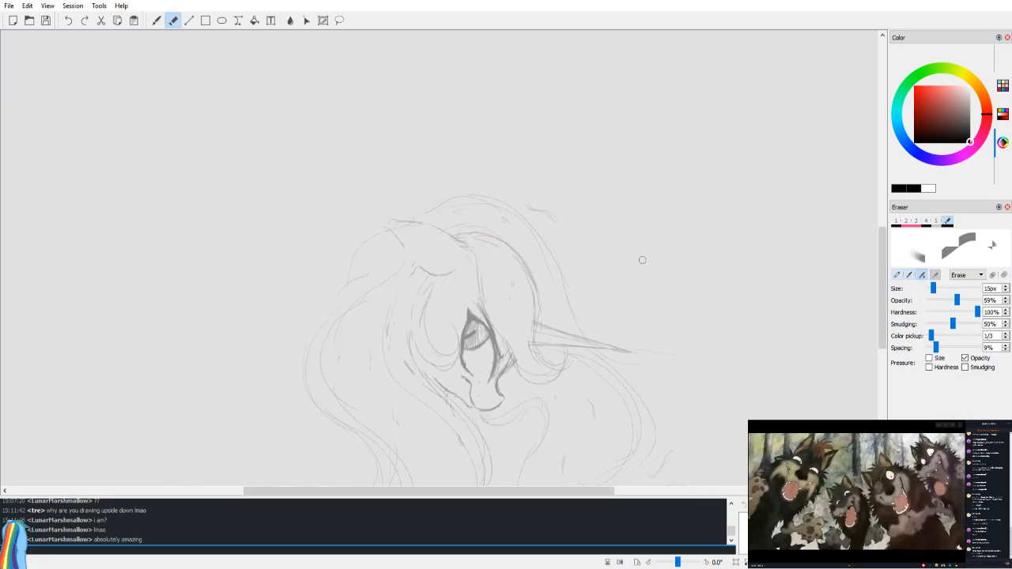
pyautogui.press('v')
# Step: Darken the ear's lower curve and upper edge, and erase the stray lines where the ear meets the forelock
pyautogui.hotkey('ctrl', '+')
pyautogui.press('b')
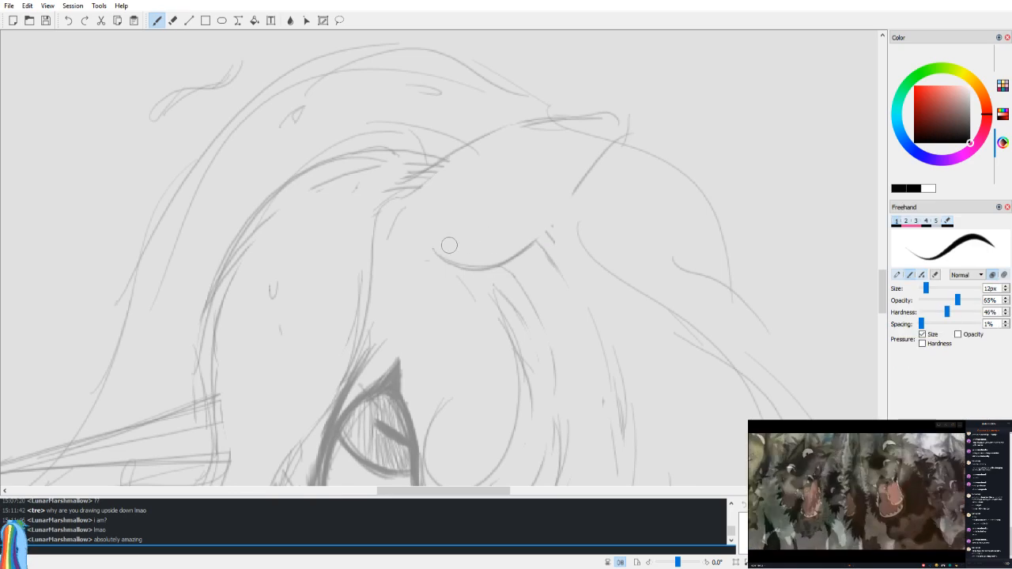
pyautogui.moveTo(435, 253); pyautogui.dragTo(578, 228)
pyautogui.moveTo(406, 192); pyautogui.dragTo(543, 109)
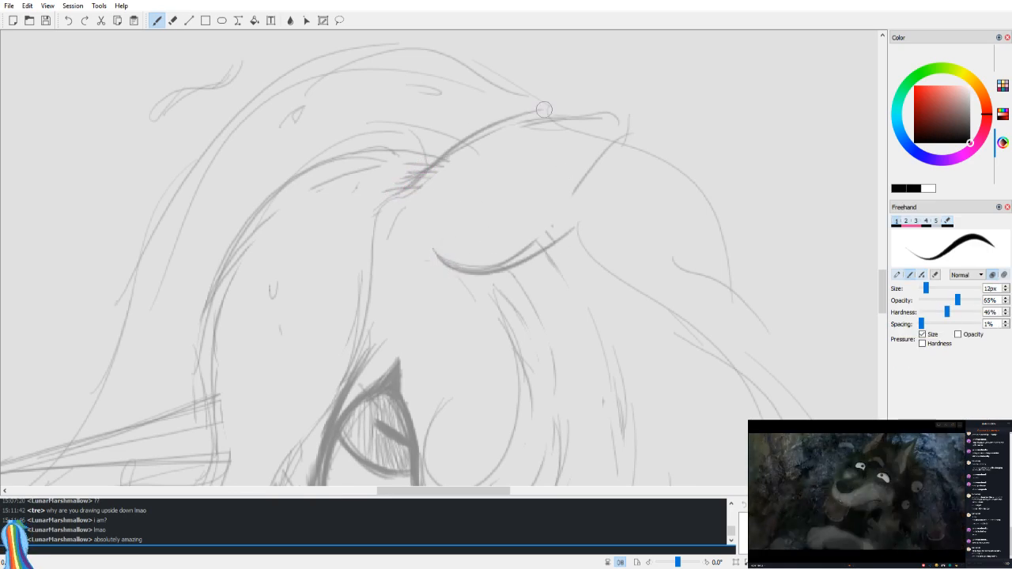
pyautogui.press('e')
pyautogui.moveTo(409, 211); pyautogui.dragTo(426, 192)
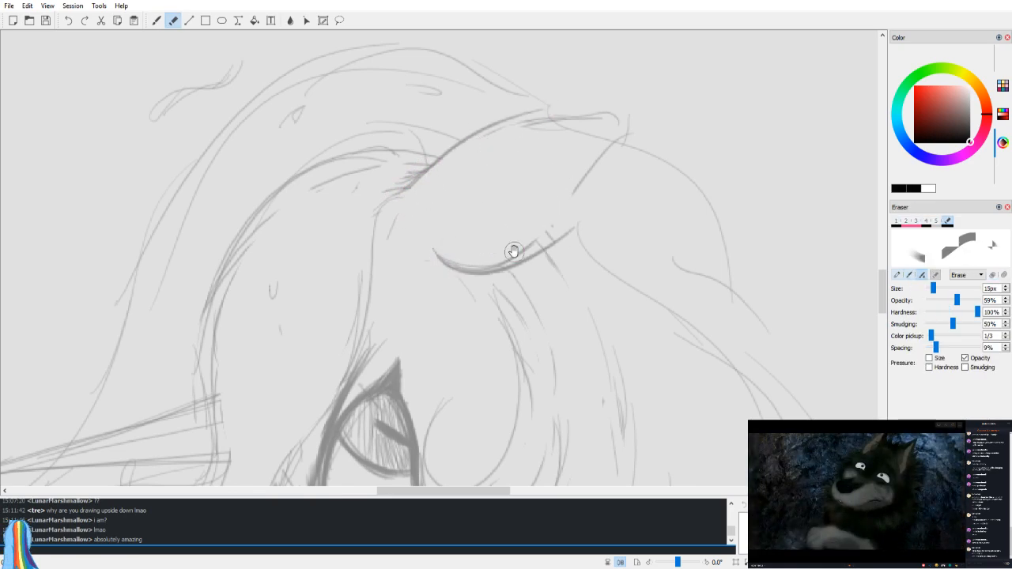
pyautogui.moveTo(520, 241); pyautogui.dragTo(497, 200)
# Step: Darken the hair curl below the ear and curve its tip inward beside the eye, redoing unsatisfactory strokes
pyautogui.press('b')
pyautogui.moveTo(468, 252); pyautogui.dragTo(456, 215)
pyautogui.moveTo(449, 217)
pyautogui.mouseDown()
pyautogui.moveTo(475, 257)
pyautogui.moveTo(462, 386)
pyautogui.moveTo(417, 188)
pyautogui.moveTo(399, 375)
pyautogui.mouseUp()
pyautogui.press('v')
pyautogui.hotkey('ctrl', 'z')
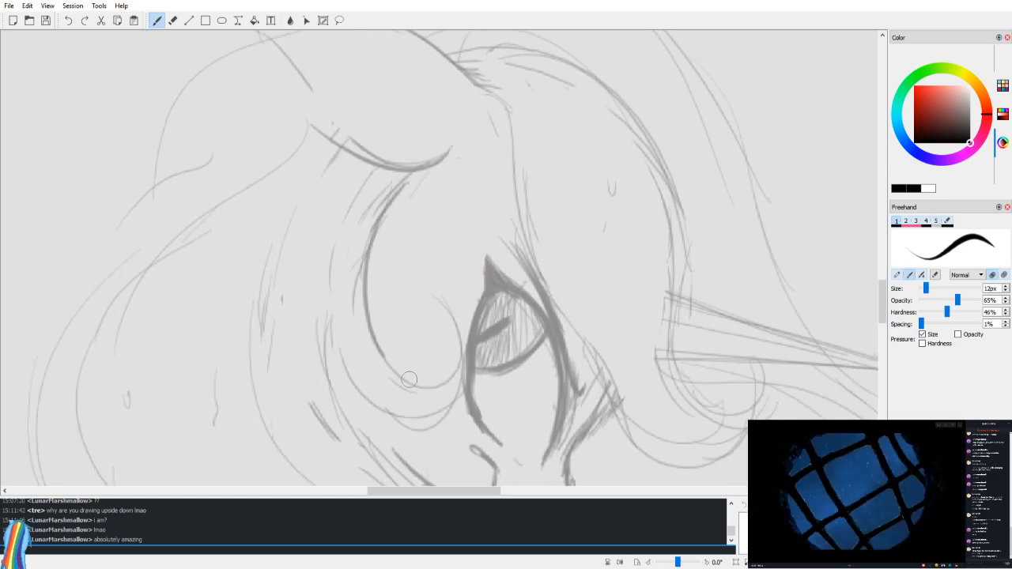
pyautogui.moveTo(319, 315)
pyautogui.mouseDown()
pyautogui.moveTo(328, 308)
pyautogui.moveTo(284, 220)
pyautogui.moveTo(388, 355)
pyautogui.moveTo(436, 351)
pyautogui.mouseUp()
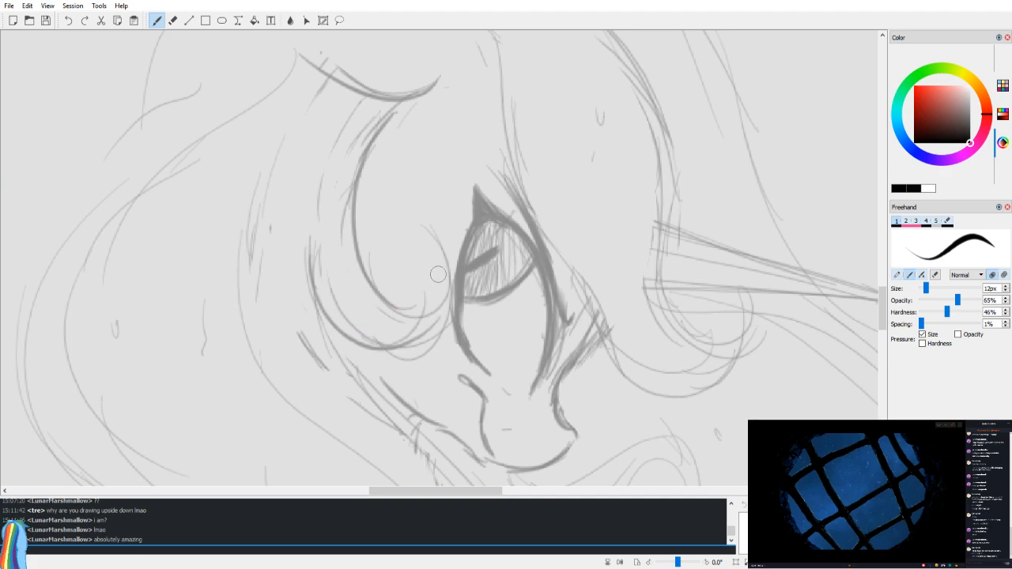
pyautogui.hotkey('ctrl', 'z')
pyautogui.moveTo(309, 292)
pyautogui.mouseDown()
pyautogui.moveTo(431, 280)
pyautogui.moveTo(384, 299)
pyautogui.moveTo(432, 298)
pyautogui.mouseUp()
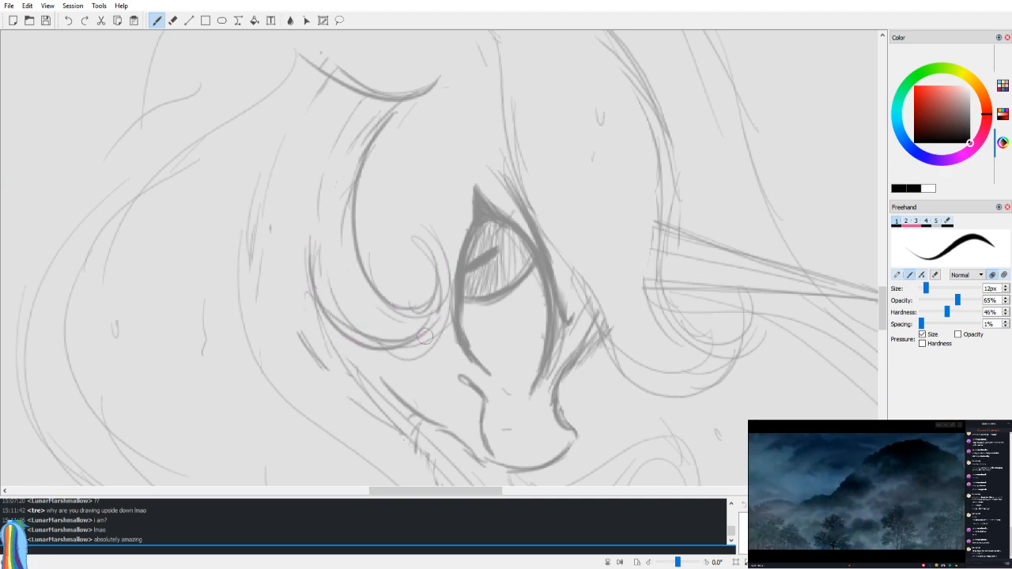
# Step: Darken the hair line running from the cheek curl down past the jaw, and shade the gap beside the jaw
pyautogui.press('v')
pyautogui.moveTo(544, 304); pyautogui.dragTo(530, 265)
pyautogui.moveTo(505, 321); pyautogui.dragTo(529, 234)
pyautogui.hotkey('ctrl', 'z')
pyautogui.moveTo(555, 158)
pyautogui.mouseDown()
pyautogui.moveTo(513, 260)
pyautogui.moveTo(371, 388)
pyautogui.moveTo(354, 467)
pyautogui.mouseUp()
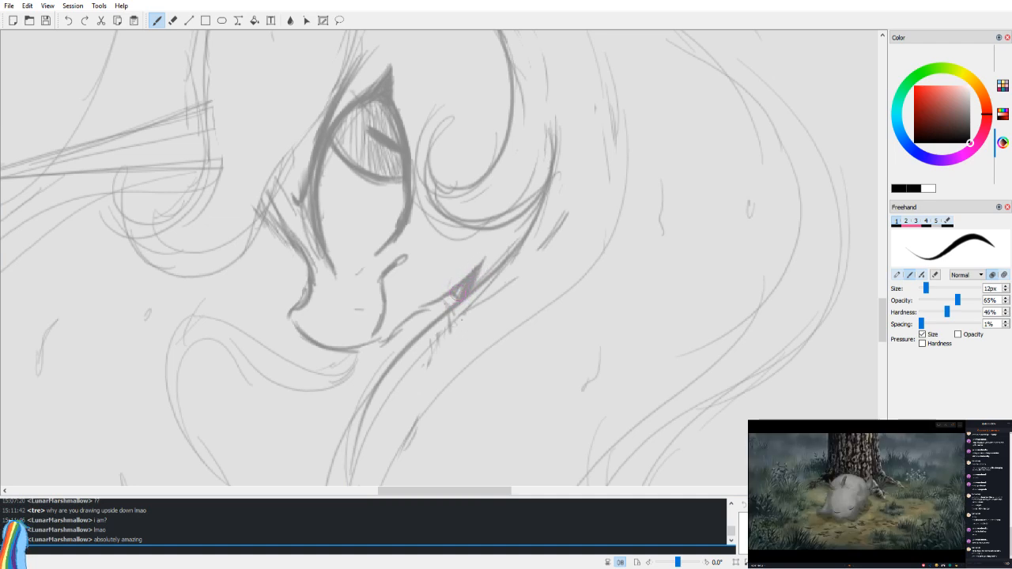
# Step: Retouch the muzzle and eye outlines, and add a second dark stroke across the iris
pyautogui.press('v')
pyautogui.moveTo(551, 297)
pyautogui.mouseDown()
pyautogui.moveTo(540, 325)
pyautogui.moveTo(468, 393)
pyautogui.mouseUp()
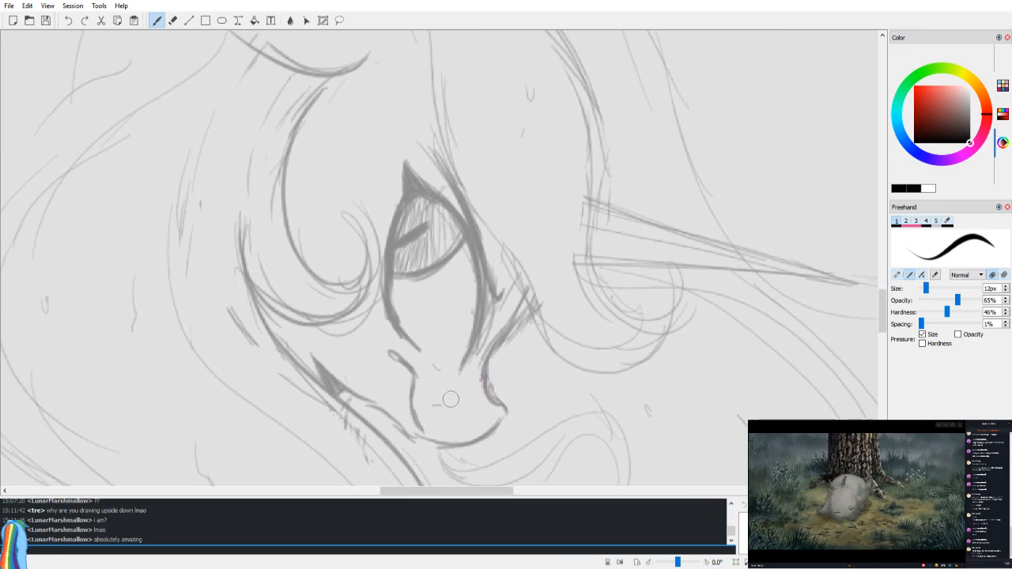
pyautogui.press('e')
pyautogui.press('v')
pyautogui.press('b')
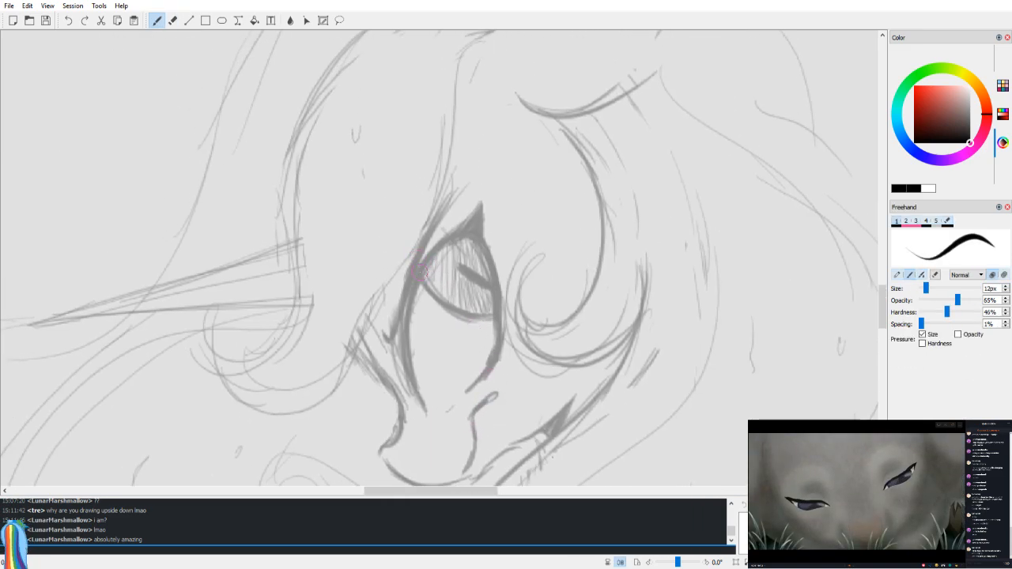
pyautogui.press('v')
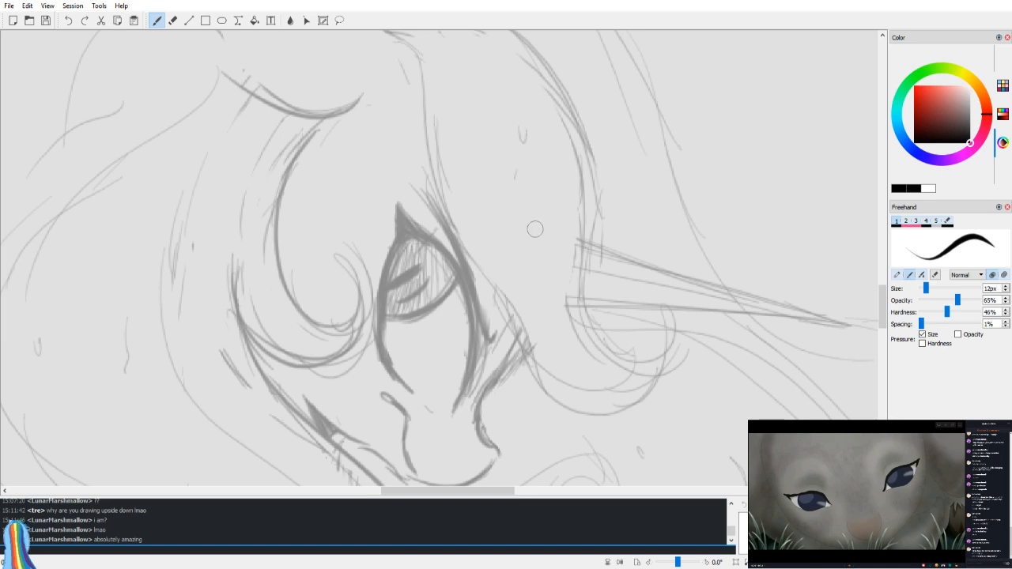
pyautogui.moveTo(390, 299); pyautogui.dragTo(422, 284)
pyautogui.hotkey('ctrl', 'z')
# Step: Switch the brush to white and paint a small highlight in the upper iris, undoing the first attempt
pyautogui.scroll(-5, 431, 255)
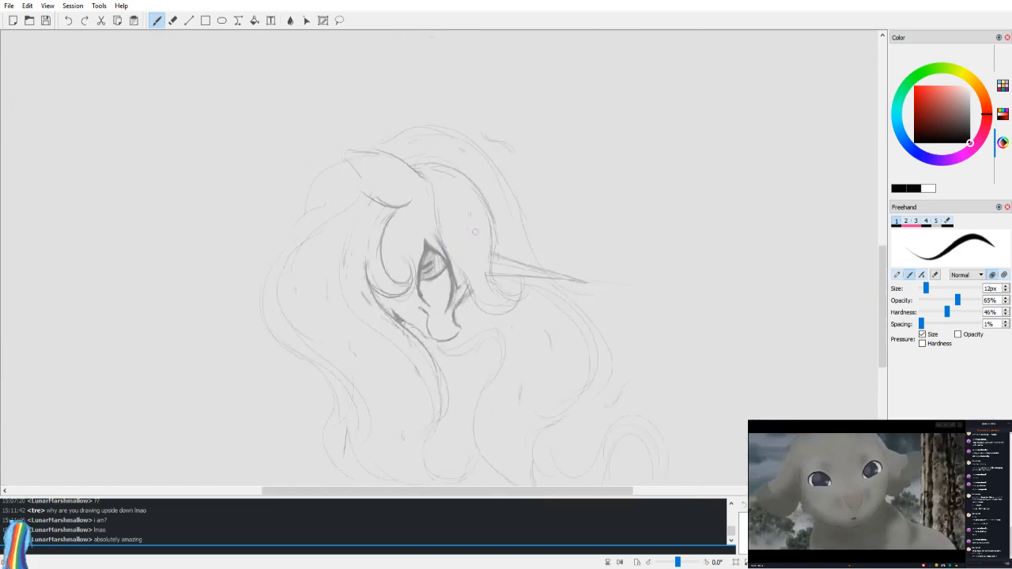
pyautogui.press('v')
pyautogui.scroll(5, 541, 252)
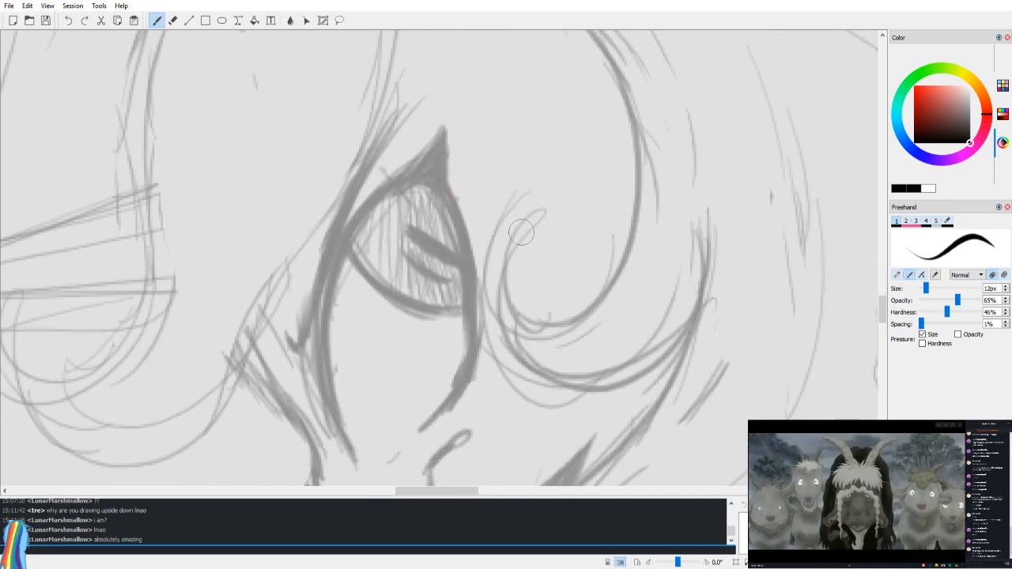
pyautogui.press('x')
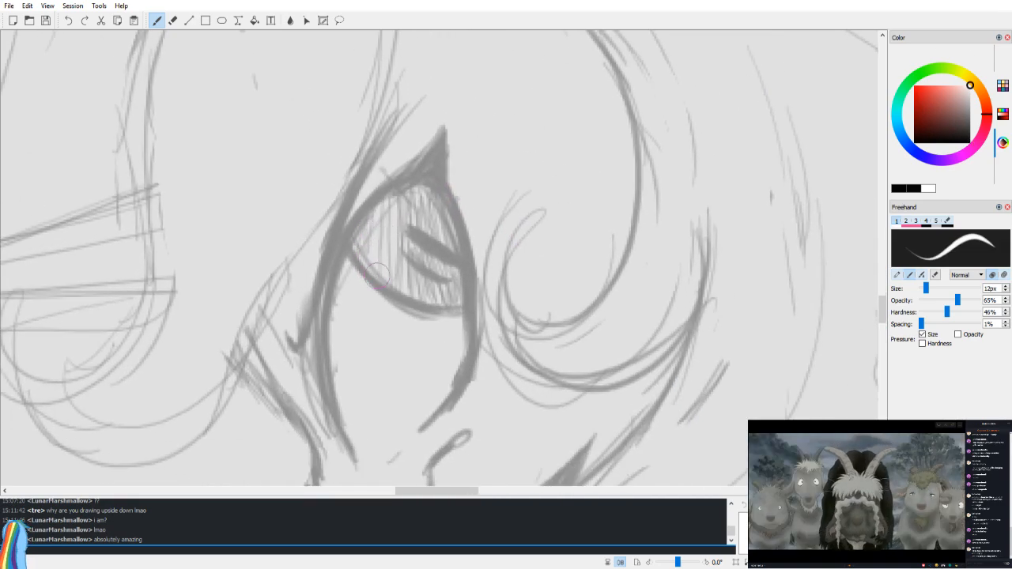
pyautogui.moveTo(394, 289); pyautogui.dragTo(416, 277)
pyautogui.press('v')
pyautogui.press('v')
pyautogui.hotkey('ctrl', 'z')
pyautogui.click(439, 229)
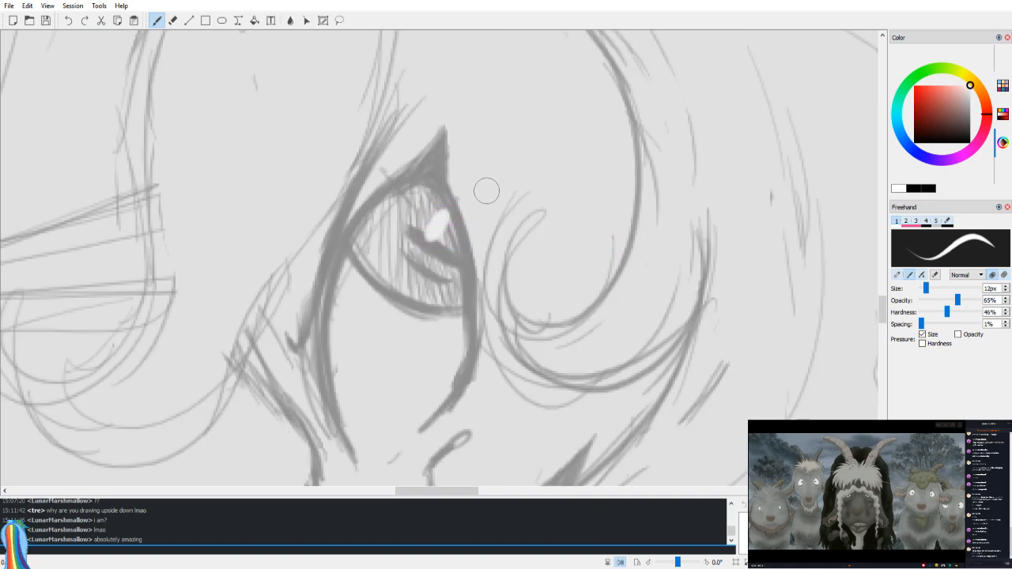
# Step: Check the eye highlight up close and against the whole head in normal and mirrored views
pyautogui.scroll(4, 474, 182)
pyautogui.scroll(-7, 427, 155)
pyautogui.press('v')
pyautogui.scroll(1, 496, 143)
pyautogui.scroll(-6, 492, 144)
pyautogui.press('v')
pyautogui.scroll(7, 479, 242)
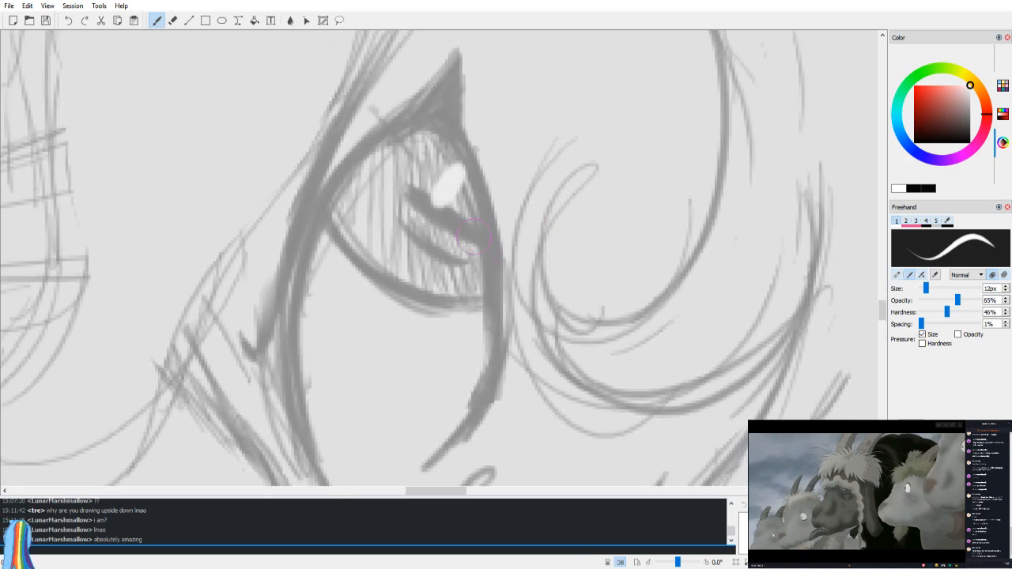
# Step: Paint a thin white diagonal streak of light from the eye highlight across the iris to the lower lid
pyautogui.moveTo(380, 279); pyautogui.dragTo(423, 229)
pyautogui.moveTo(474, 280); pyautogui.dragTo(456, 320)
pyautogui.press('v')
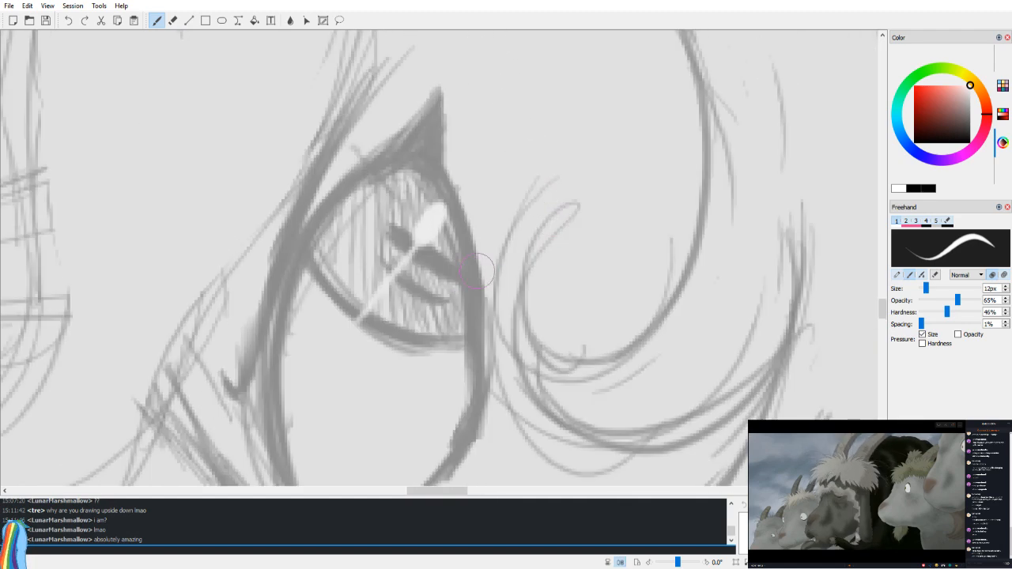
# Step: Switch the brush back to black and retouch the iris shading around the highlight in mirrored view
pyautogui.click(975, 157)
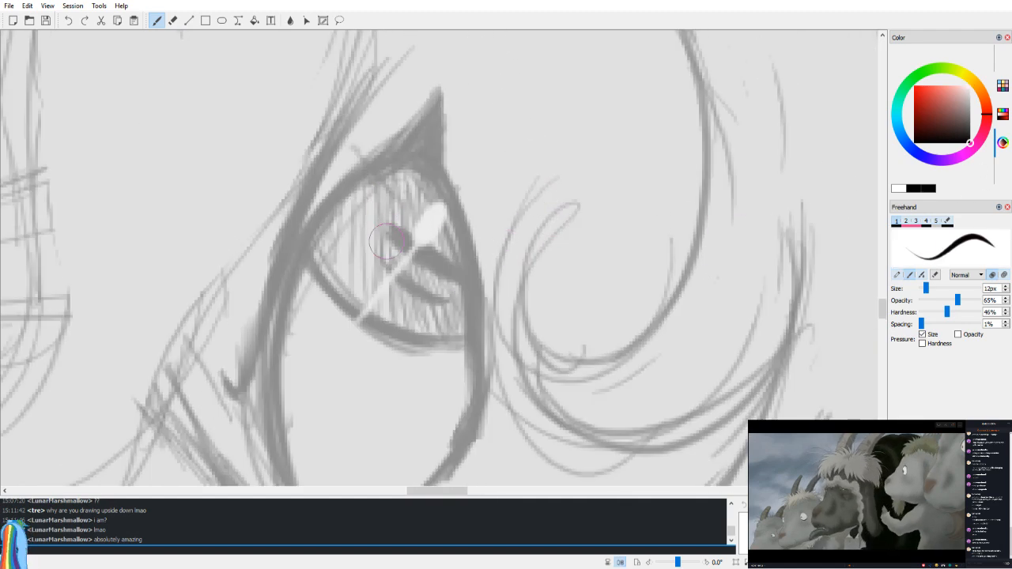
pyautogui.press('v')
pyautogui.moveTo(434, 218); pyautogui.dragTo(445, 240)
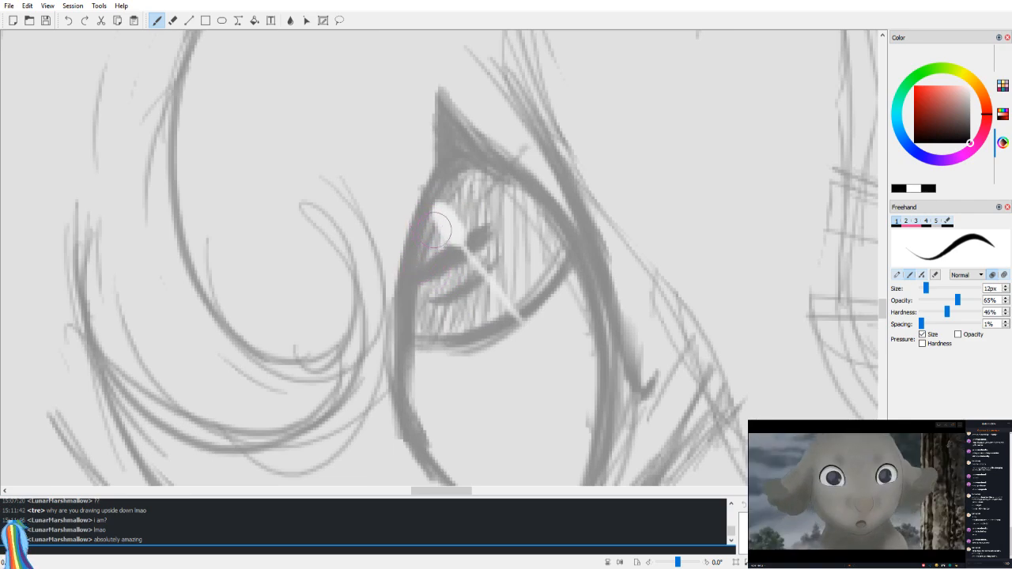
pyautogui.moveTo(431, 287); pyautogui.dragTo(431, 331)
pyautogui.moveTo(458, 298)
pyautogui.mouseDown()
pyautogui.moveTo(451, 332)
pyautogui.moveTo(470, 326)
pyautogui.mouseUp()
pyautogui.moveTo(488, 286); pyautogui.dragTo(477, 322)
pyautogui.moveTo(501, 235); pyautogui.dragTo(483, 313)
# Step: Erase stray marks above the upper eyelid, then thicken and darken the lid line toward the lash
pyautogui.press('e')
pyautogui.moveTo(500, 217)
pyautogui.mouseDown()
pyautogui.moveTo(506, 225)
pyautogui.moveTo(488, 197)
pyautogui.mouseUp()
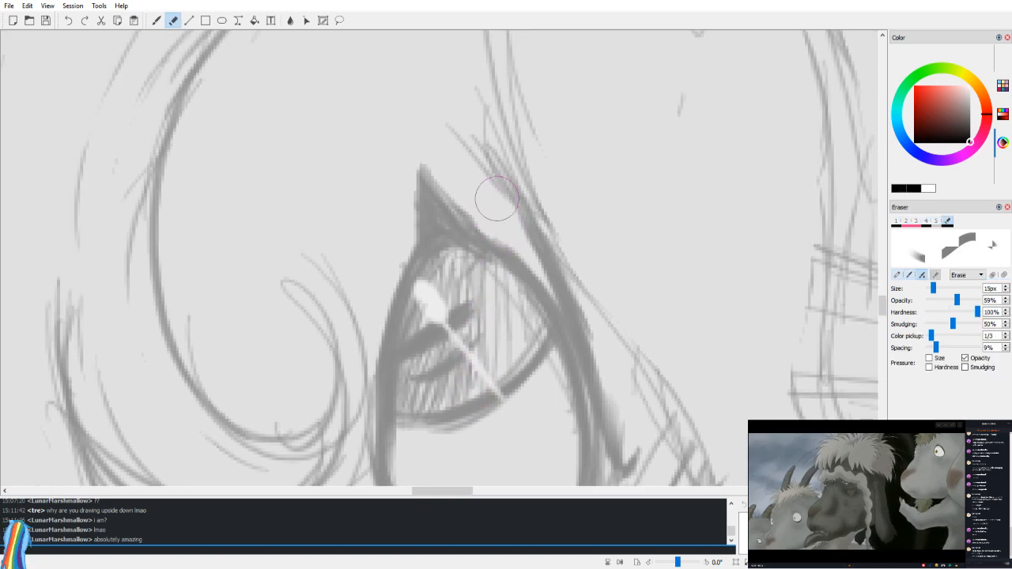
pyautogui.press('b')
pyautogui.press('v')
pyautogui.moveTo(331, 321); pyautogui.dragTo(380, 219)
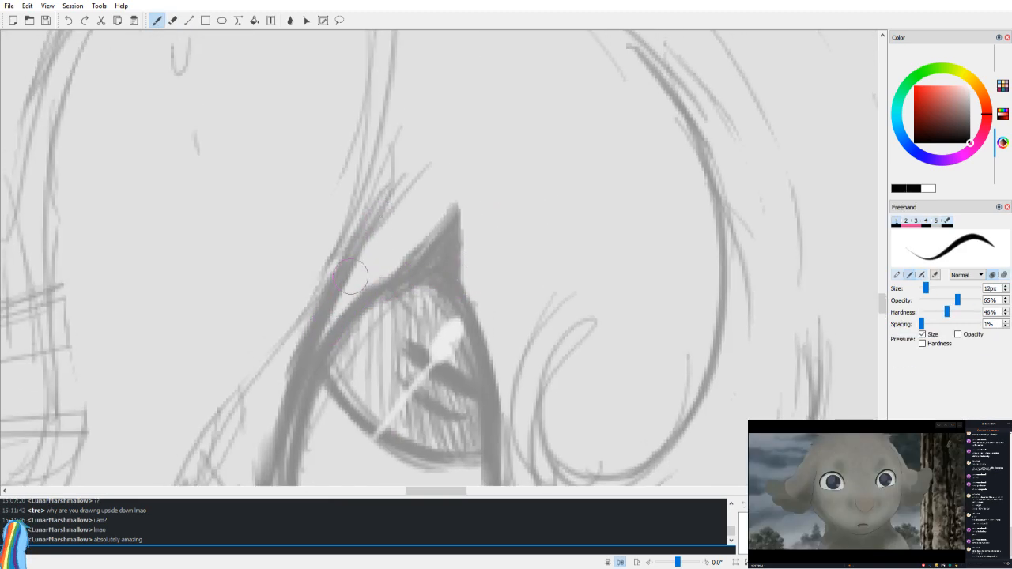
pyautogui.moveTo(370, 299); pyautogui.dragTo(417, 247)
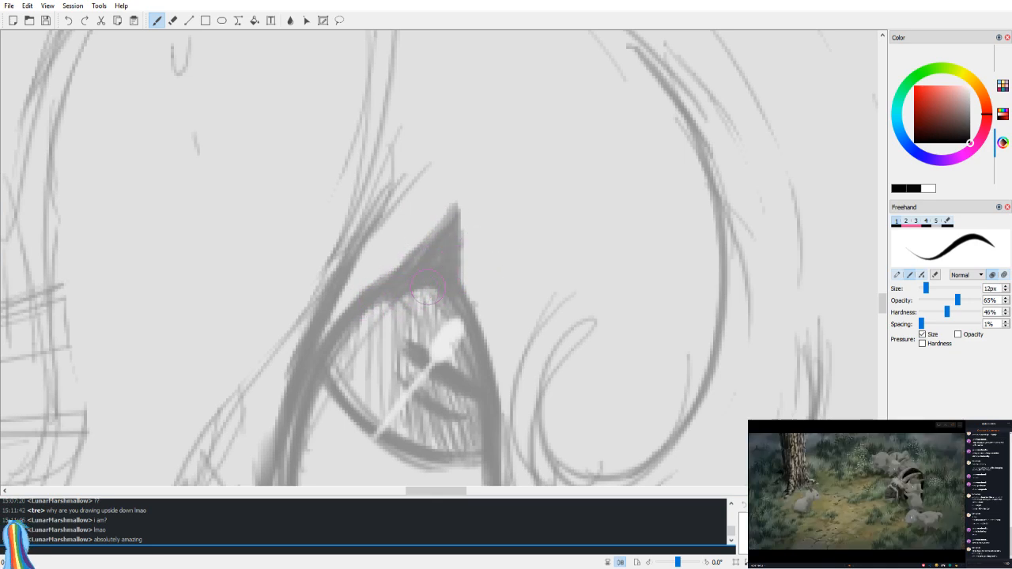
# Step: Undo the stray lash stroke and add a second, smaller lash spike on the upper eyelid beside the large one
pyautogui.moveTo(460, 265); pyautogui.dragTo(488, 226)
pyautogui.hotkey('ctrl', 'z')
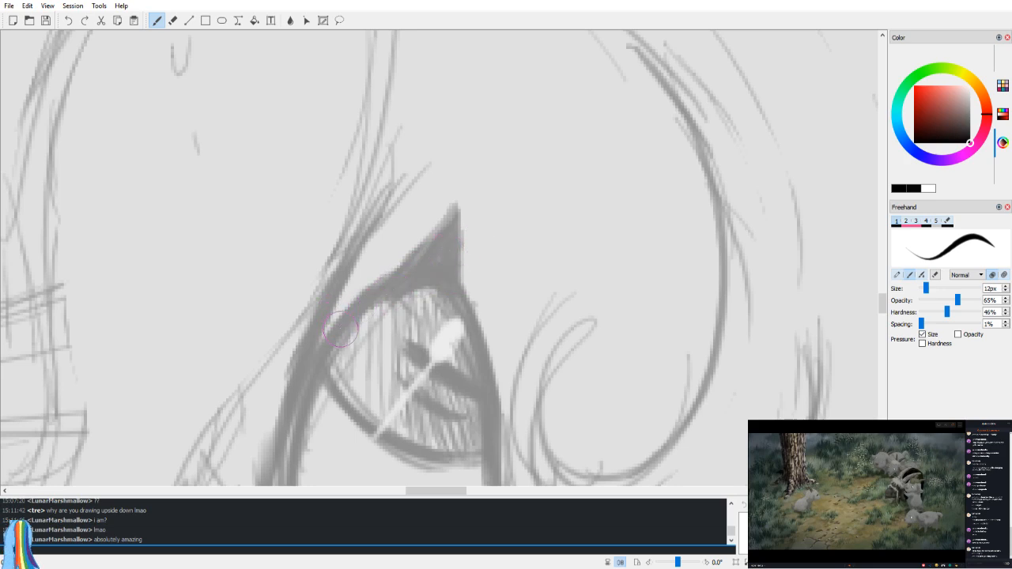
pyautogui.moveTo(378, 280)
pyautogui.mouseDown()
pyautogui.moveTo(402, 214)
pyautogui.moveTo(397, 283)
pyautogui.moveTo(407, 230)
pyautogui.moveTo(383, 269)
pyautogui.moveTo(399, 224)
pyautogui.moveTo(324, 344)
pyautogui.moveTo(406, 215)
pyautogui.mouseUp()
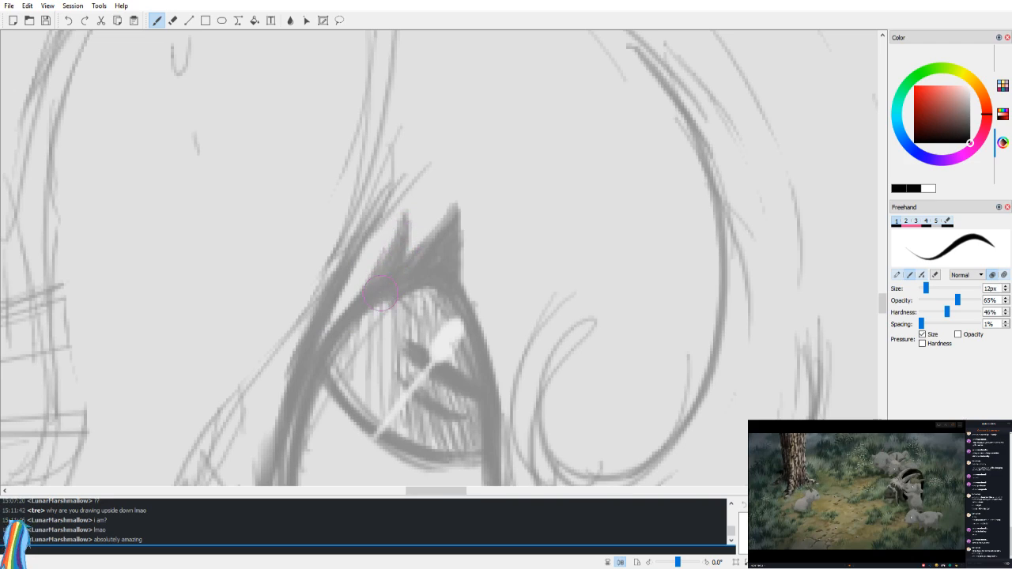
pyautogui.scroll(-7, 377, 291)
pyautogui.hotkey('shift', 'v')
pyautogui.moveTo(554, 226); pyautogui.dragTo(587, 199)
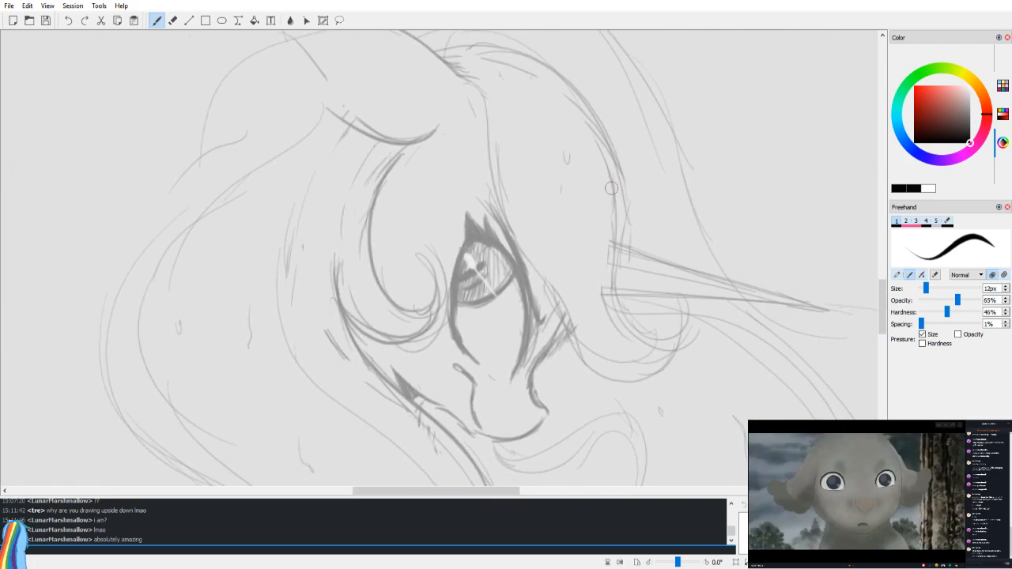
# Step: Thin and clean the lower ends of the eye outline with the eraser, reducing its size to 9 px
pyautogui.hotkey('shift', 'v')
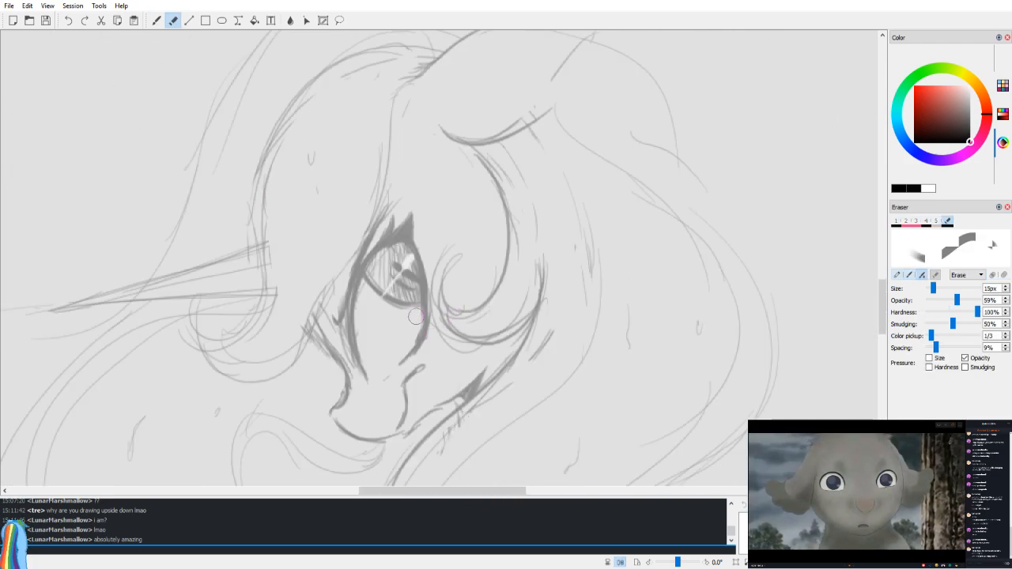
pyautogui.moveTo(422, 331)
pyautogui.mouseDown()
pyautogui.moveTo(421, 313)
pyautogui.moveTo(408, 354)
pyautogui.mouseUp()
pyautogui.press('e')
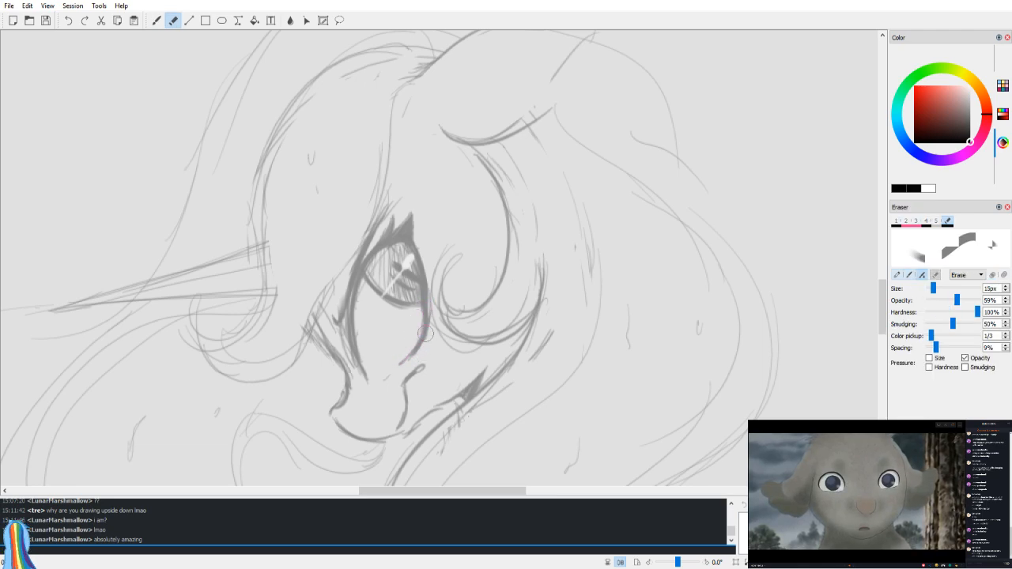
pyautogui.press('v')
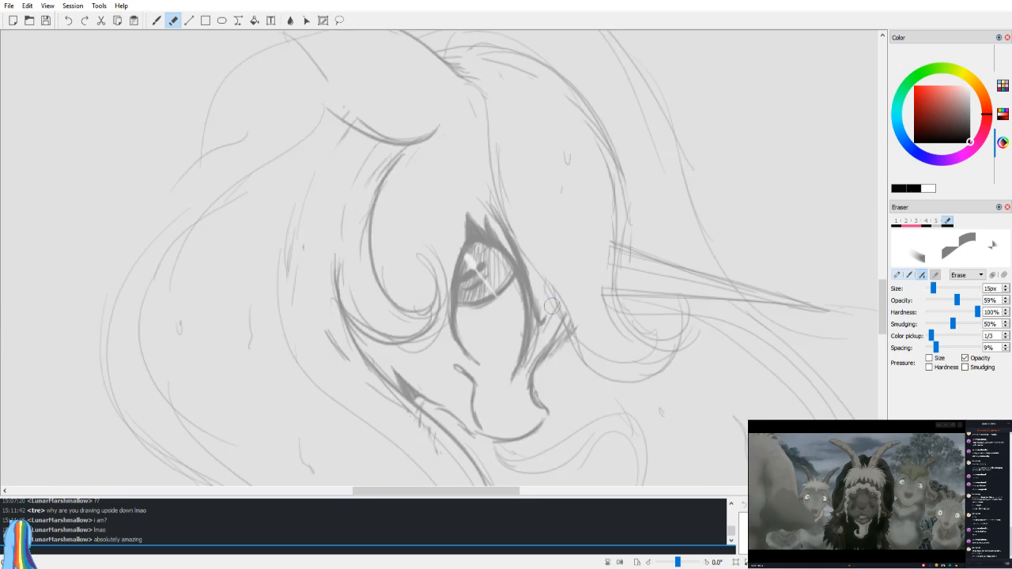
pyautogui.press('v')
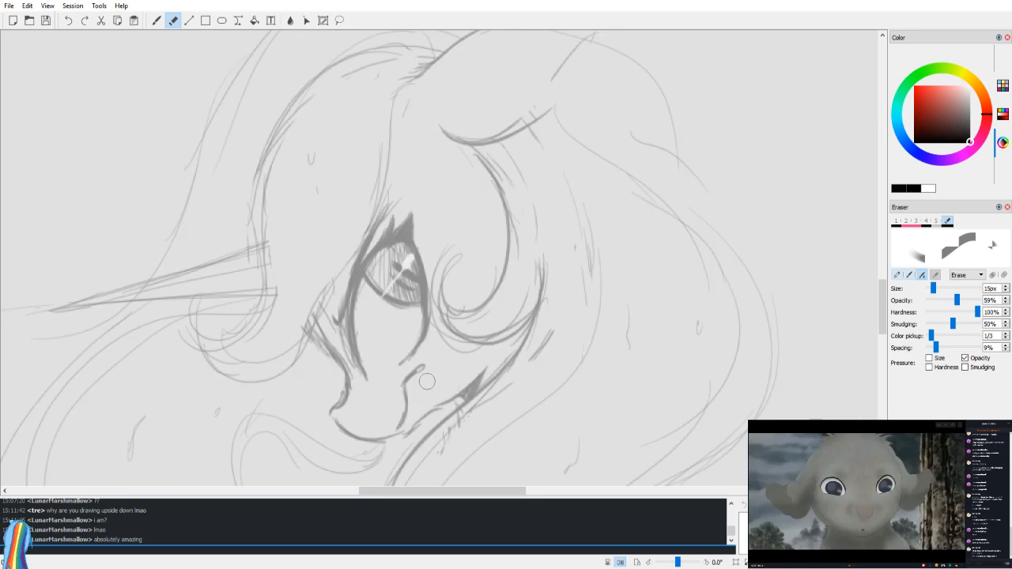
pyautogui.moveTo(940, 295); pyautogui.dragTo(934, 294)
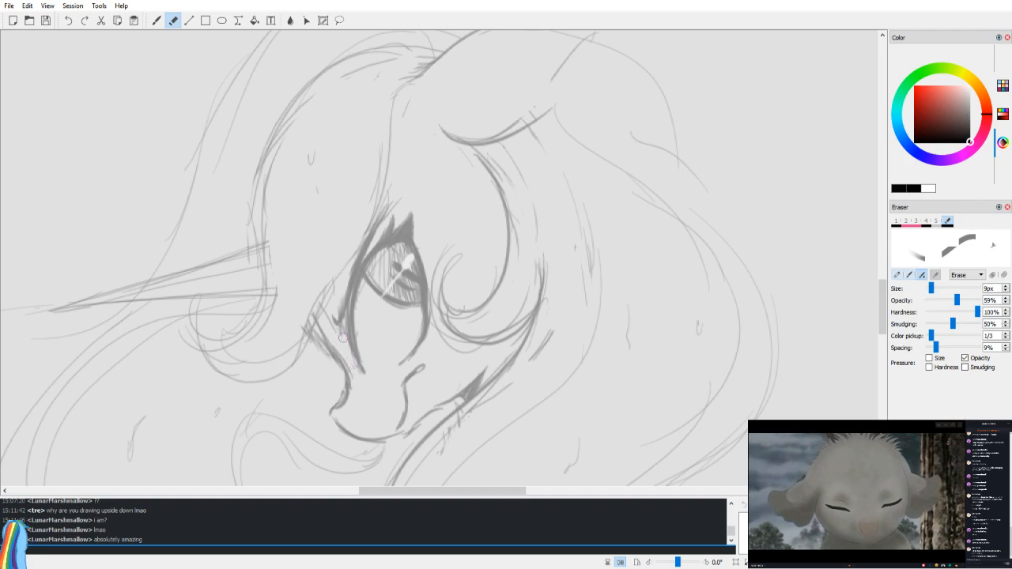
pyautogui.press('v')
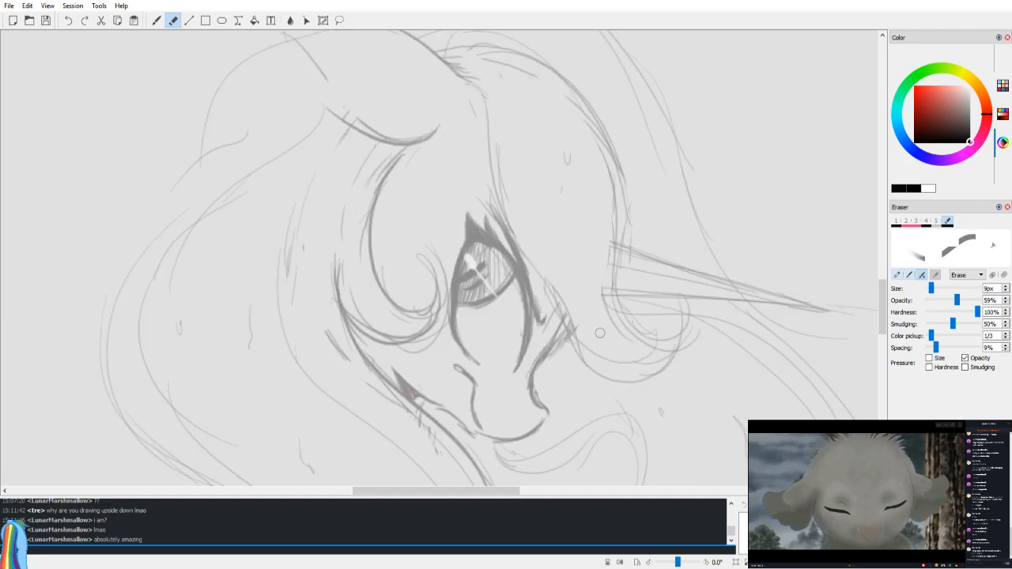
# Step: Check the horned pony's head as a whole in normal and mirrored views, and look over the neighbouring pony sketch
pyautogui.scroll(2, 520, 264)
pyautogui.press('b')
pyautogui.press('v')
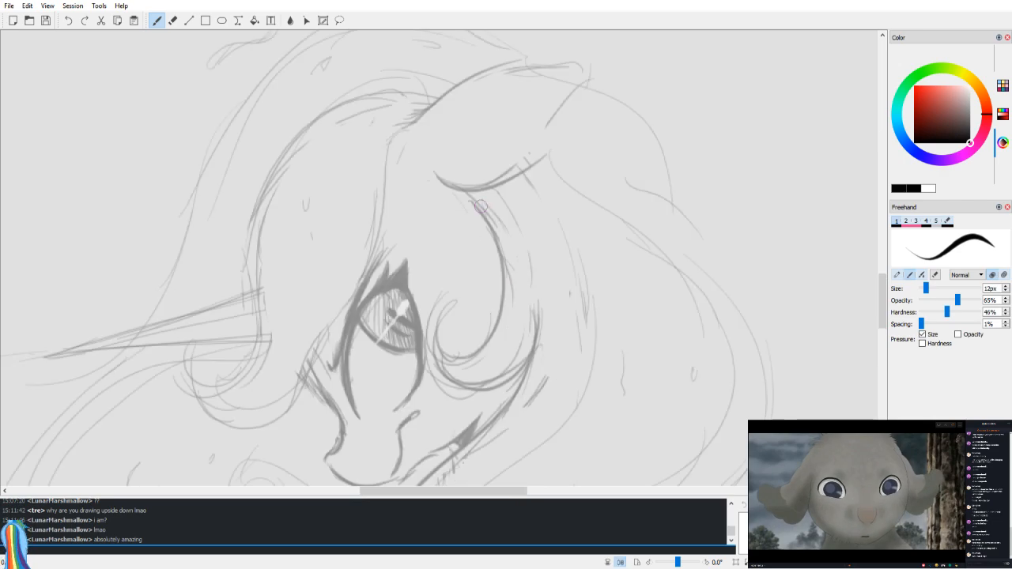
pyautogui.scroll(-5, 481, 206)
pyautogui.press('v')
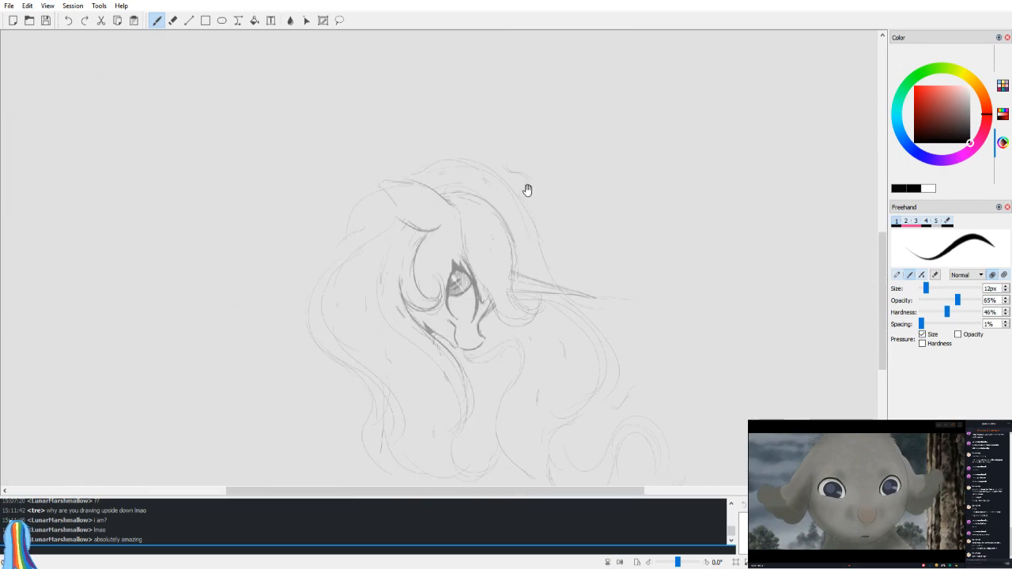
pyautogui.moveTo(527, 193); pyautogui.dragTo(543, 144)
pyautogui.press('v')
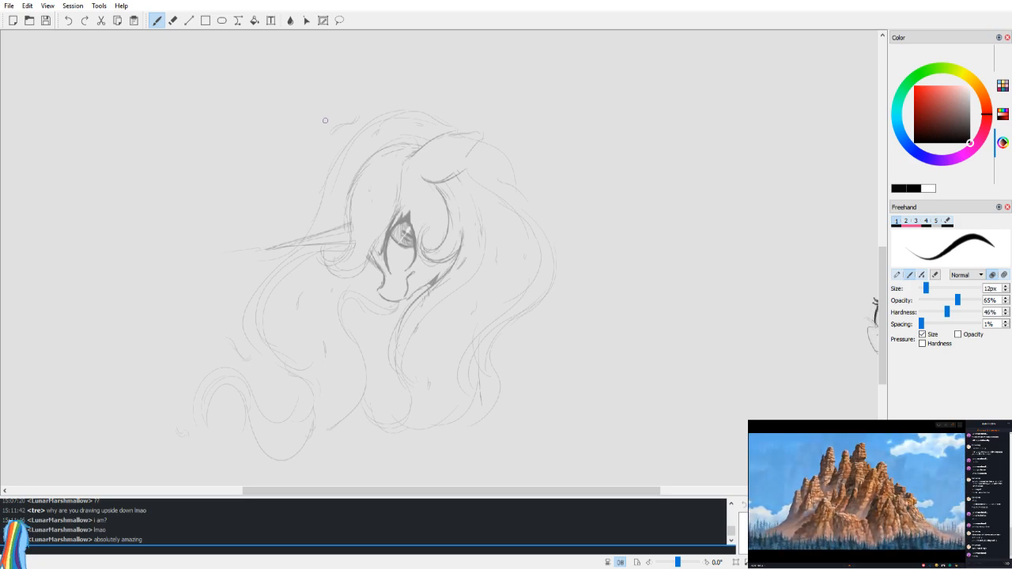
pyautogui.press('v')
pyautogui.moveTo(560, 186)
pyautogui.mouseDown()
pyautogui.moveTo(669, 68)
pyautogui.moveTo(760, 175)
pyautogui.moveTo(757, 207)
pyautogui.mouseUp()
pyautogui.scroll(5, 759, 208)
pyautogui.scroll(-5, 760, 210)
pyautogui.scroll(2, 761, 210)
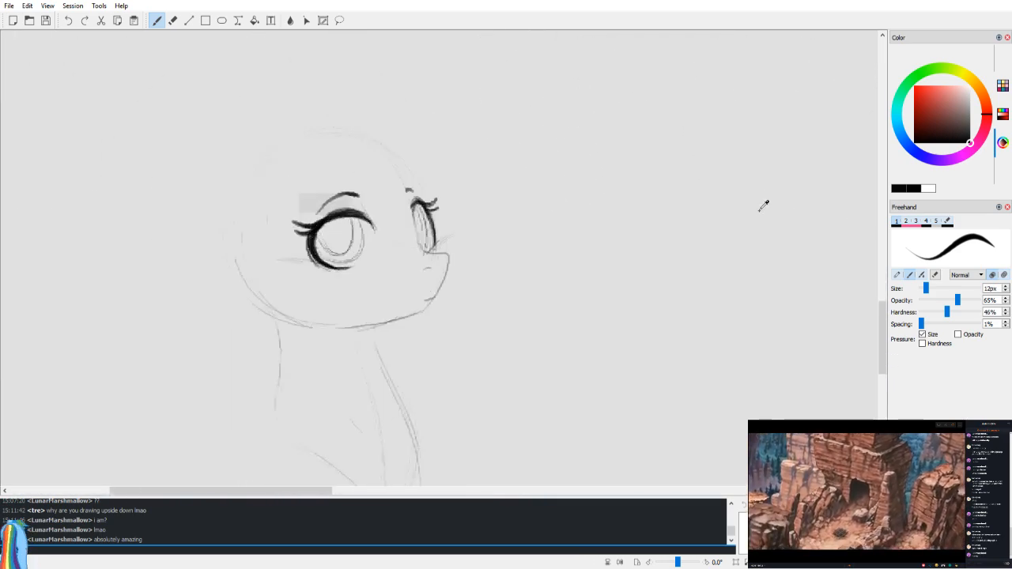
pyautogui.scroll(-2, 766, 208)
pyautogui.scroll(1, 767, 214)
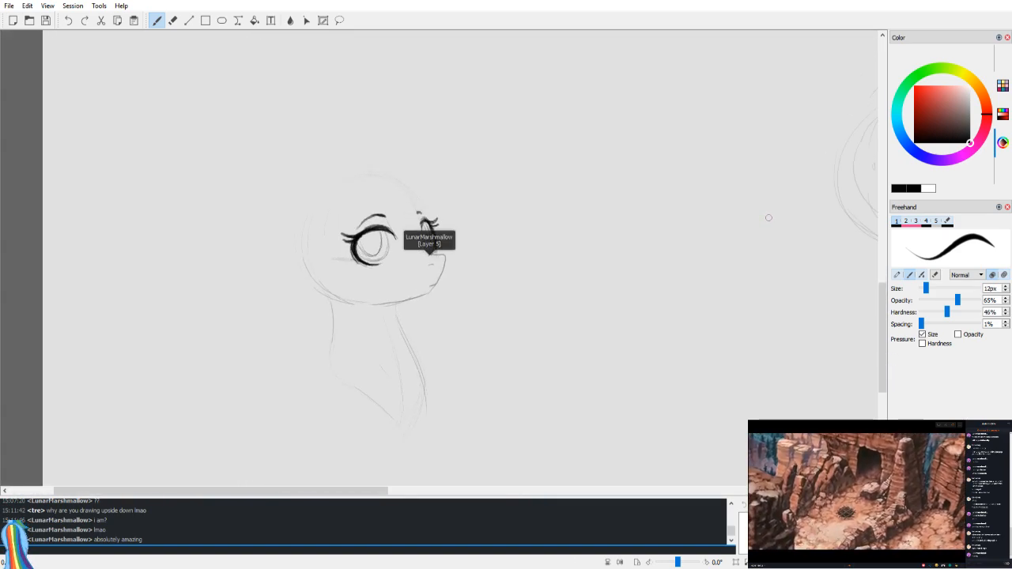
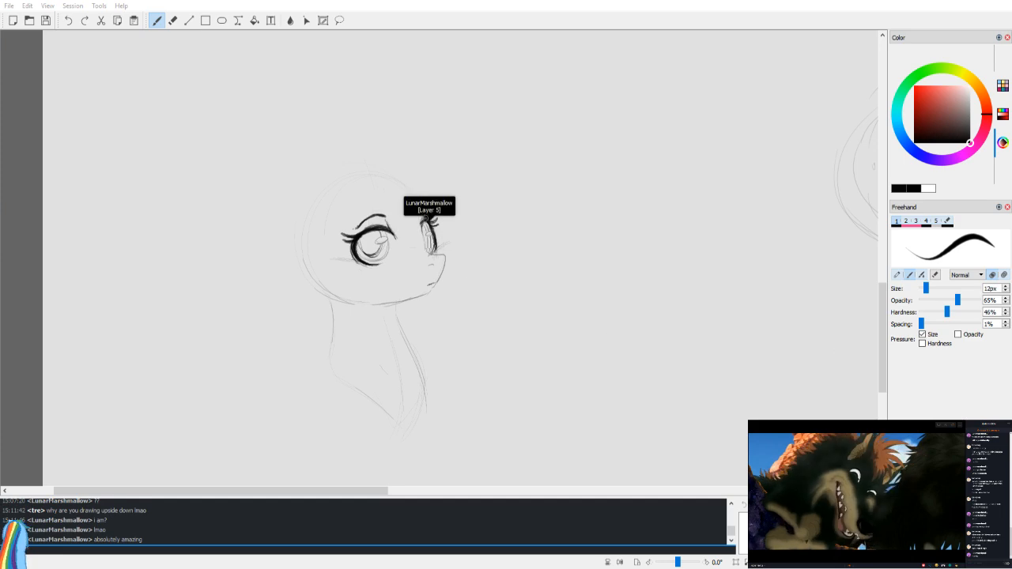
# Step: Send the chat message "are you drawing maud for the 600th time"
pyautogui.moveTo(325, 487); pyautogui.dragTo(361, 493)
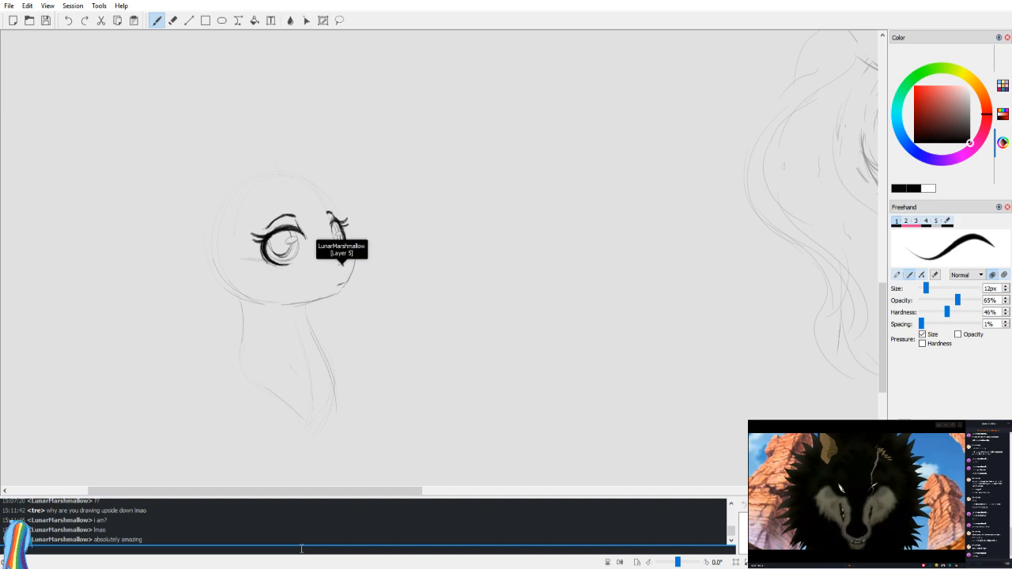
pyautogui.write('drawing maud for th')
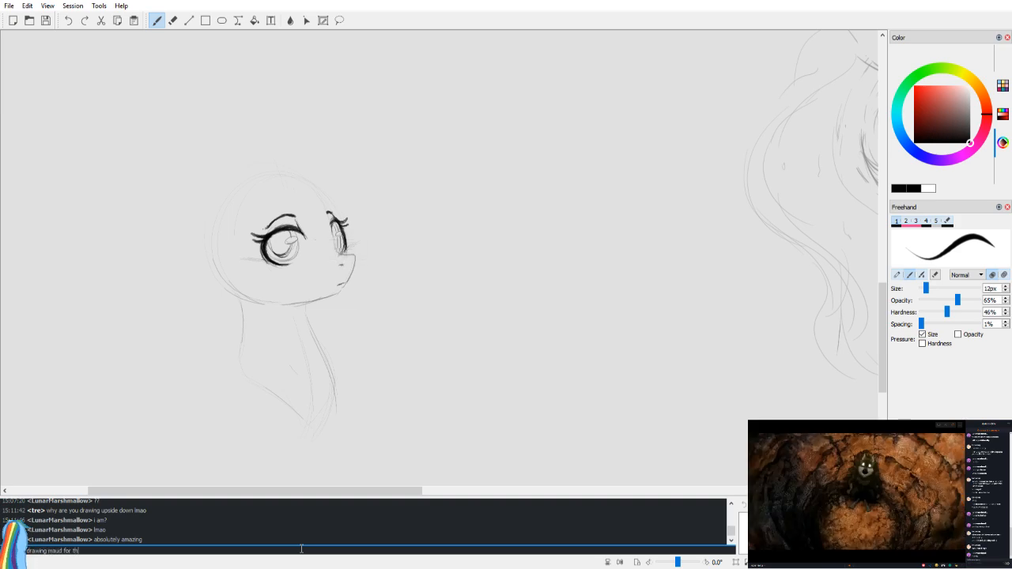
pyautogui.write('e 600th time')
pyautogui.press('Return')
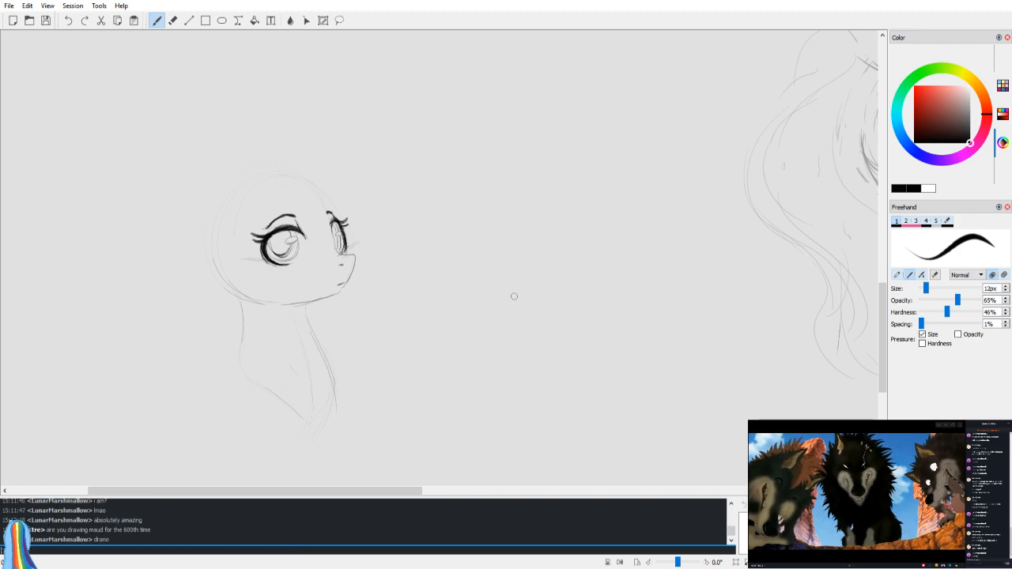
# Step: Try a rounder muzzle curve on the neighbouring pony head, check it mirrored, and undo the strokes
pyautogui.moveTo(261, 495); pyautogui.dragTo(278, 493)
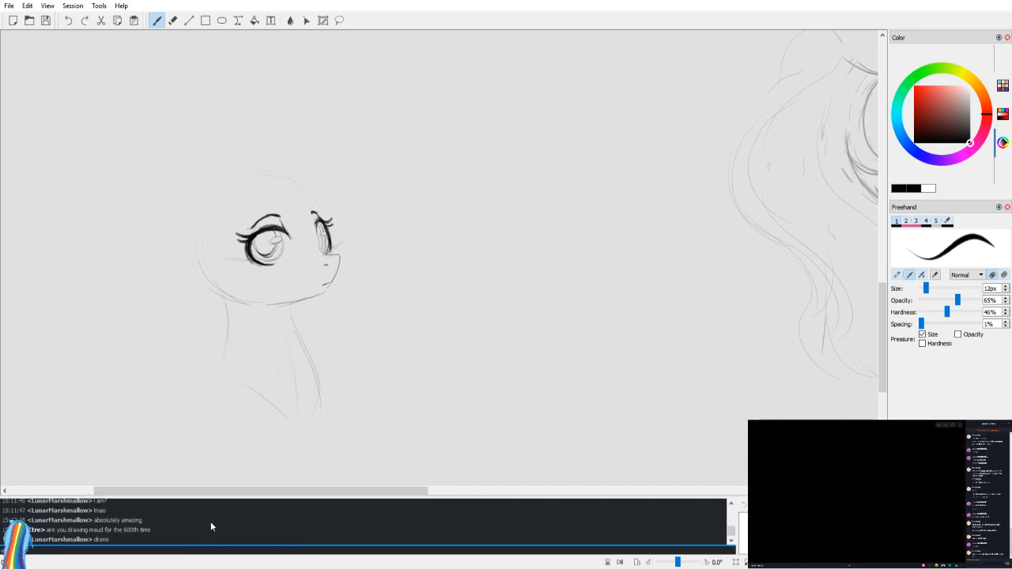
pyautogui.scroll(-1, 328, 456)
pyautogui.scroll(1, 342, 448)
pyautogui.scroll(2, 340, 432)
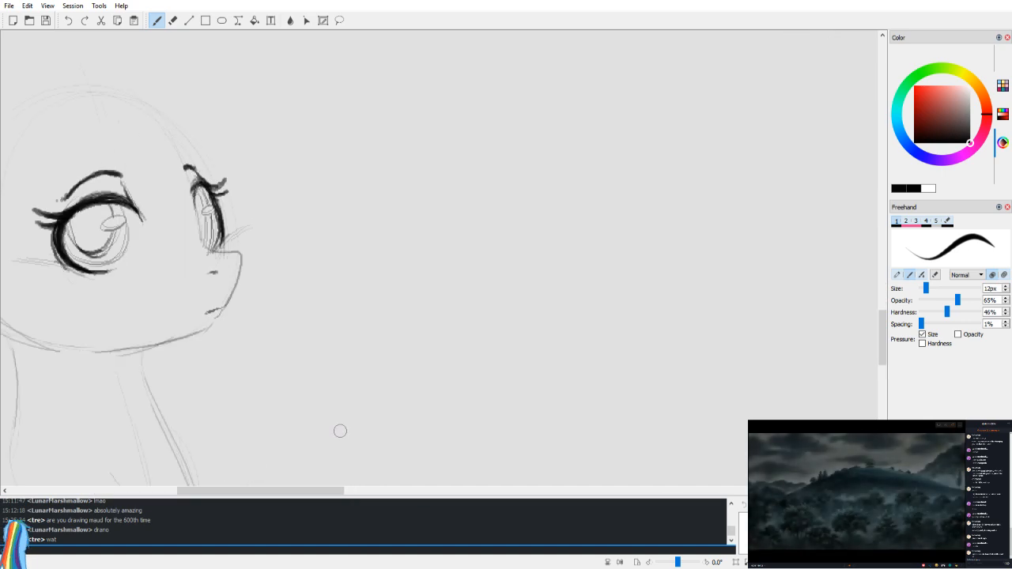
pyautogui.scroll(-1, 340, 431)
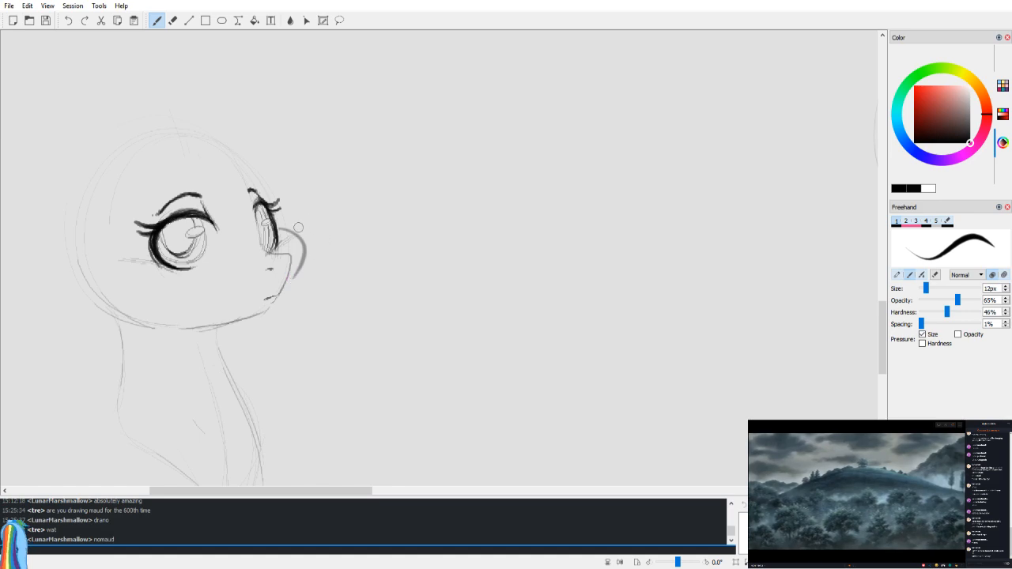
pyautogui.press('v')
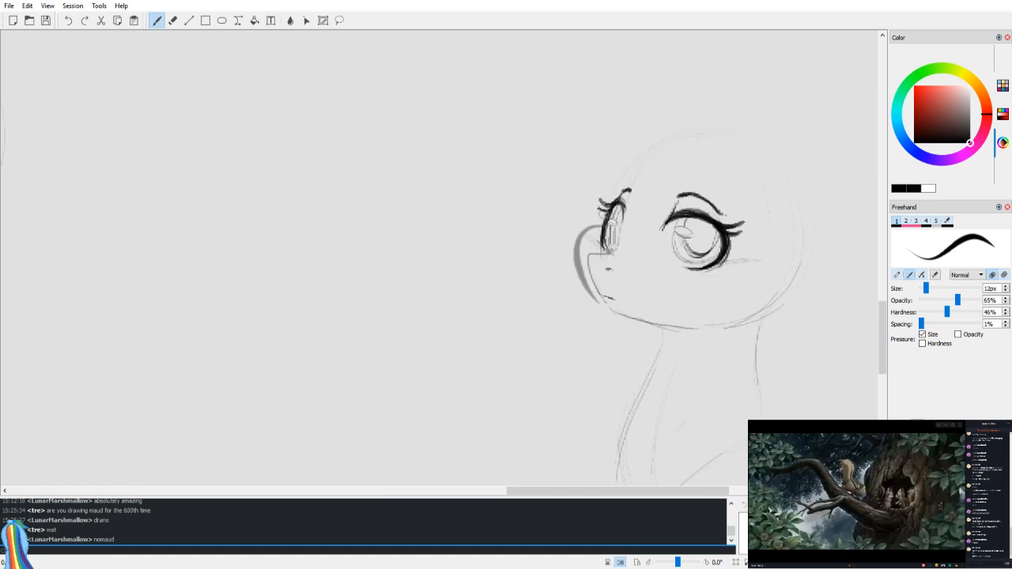
pyautogui.moveTo(642, 138); pyautogui.dragTo(735, 132)
pyautogui.hotkey('ctrl', 'z')
pyautogui.hotkey('ctrl', 'z')
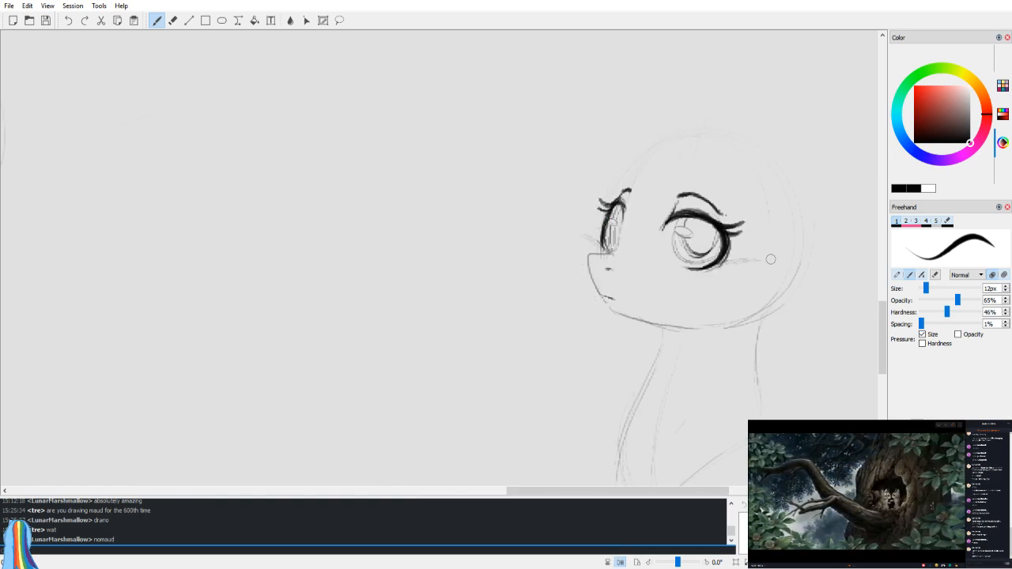
# Step: Return to the horned pony and lightly erase along the outer mane line above the horn
pyautogui.moveTo(447, 330); pyautogui.dragTo(444, 418)
pyautogui.scroll(-3, 553, 348)
pyautogui.scroll(1, 553, 347)
pyautogui.moveTo(504, 337)
pyautogui.mouseDown()
pyautogui.moveTo(655, 353)
pyautogui.moveTo(671, 323)
pyautogui.moveTo(561, 328)
pyautogui.moveTo(481, 346)
pyautogui.mouseUp()
pyautogui.press('v')
pyautogui.press('v')
pyautogui.moveTo(568, 246); pyautogui.dragTo(571, 238)
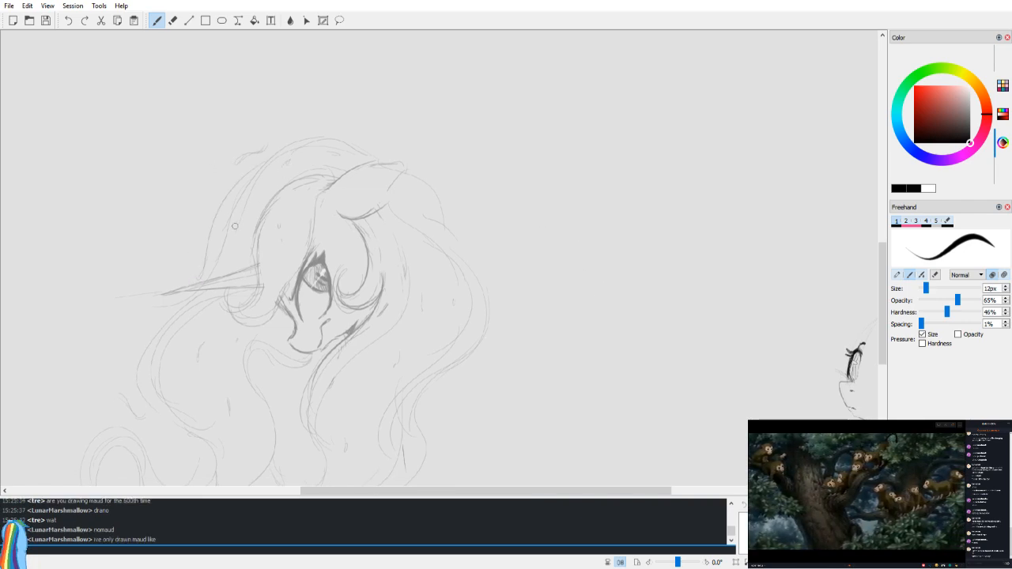
pyautogui.press('e')
pyautogui.moveTo(214, 266); pyautogui.dragTo(216, 250)
pyautogui.press('b')
pyautogui.press('v')
# Step: Examine the horned pony's full mane and compare it with the neighbouring pony head in mirrored and normal views
pyautogui.moveTo(491, 222); pyautogui.dragTo(442, 170)
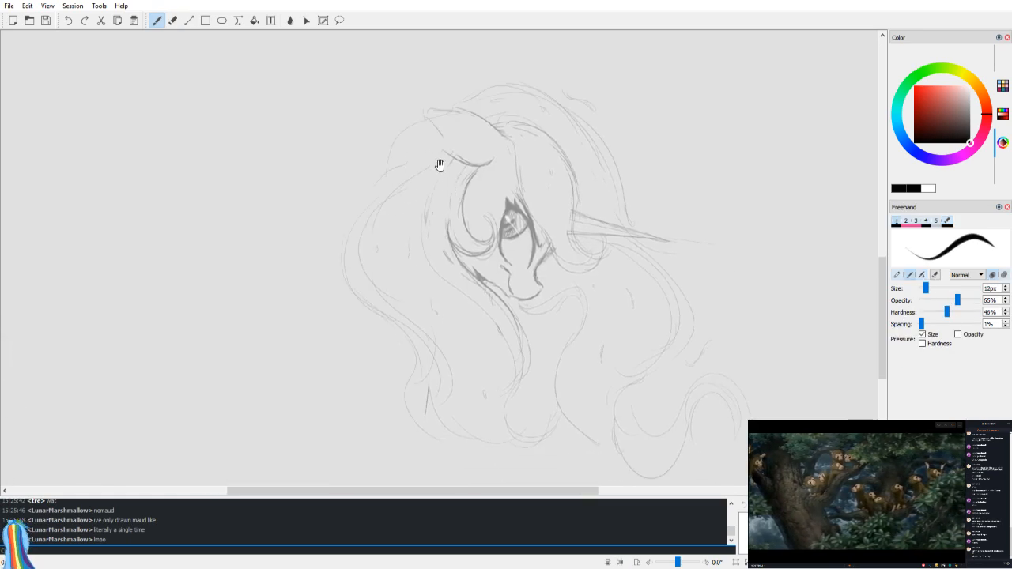
pyautogui.moveTo(478, 259); pyautogui.dragTo(440, 220)
pyautogui.press('v')
pyautogui.moveTo(509, 255)
pyautogui.mouseDown()
pyautogui.moveTo(414, 335)
pyautogui.moveTo(369, 354)
pyautogui.mouseUp()
pyautogui.moveTo(450, 288); pyautogui.dragTo(390, 245)
pyautogui.moveTo(479, 274)
pyautogui.mouseDown()
pyautogui.moveTo(453, 266)
pyautogui.moveTo(461, 282)
pyautogui.moveTo(589, 250)
pyautogui.moveTo(555, 264)
pyautogui.mouseUp()
pyautogui.press('v')
pyautogui.moveTo(591, 300); pyautogui.dragTo(574, 371)
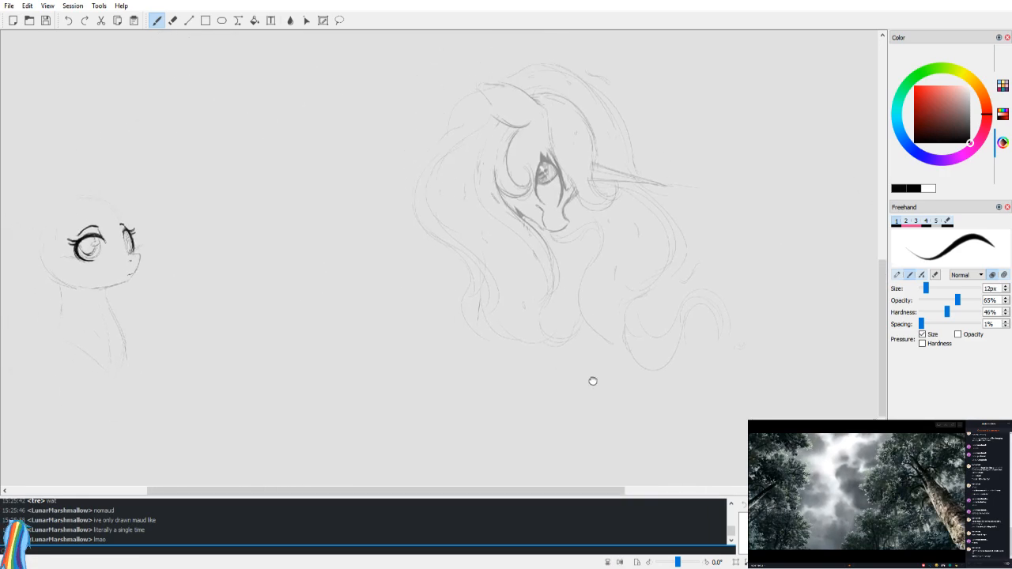
pyautogui.moveTo(344, 340); pyautogui.dragTo(498, 397)
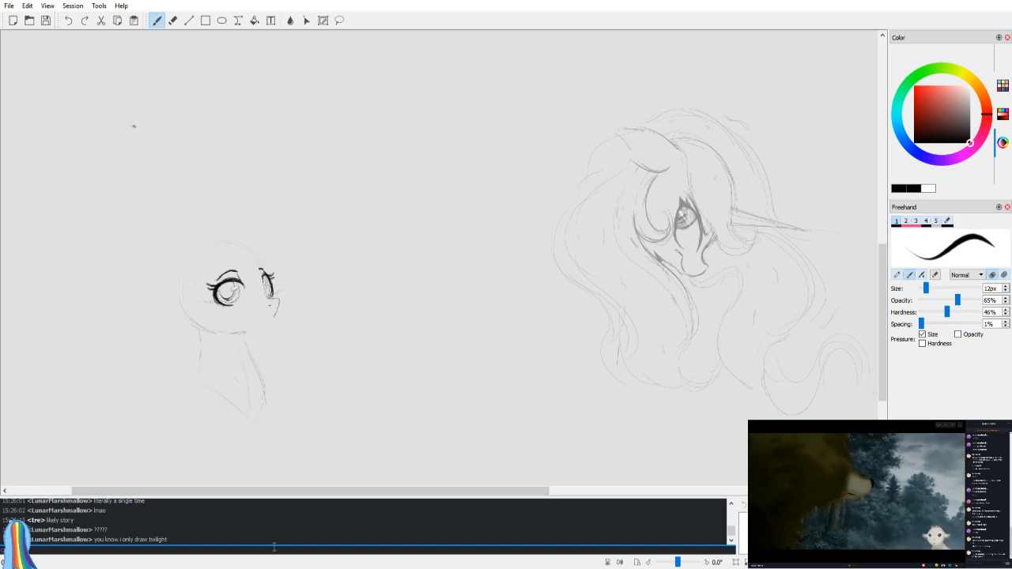
# Step: Send the chat message "they are the same person"
pyautogui.write('ne s')
pyautogui.write('ame person')
pyautogui.press('Return')
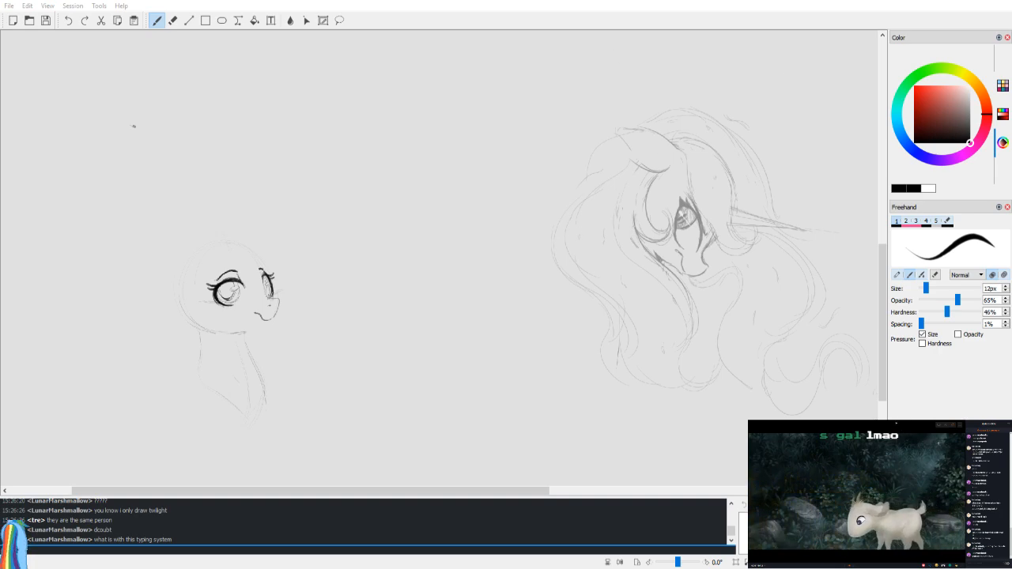
# Step: Paste the curly-maned smiling pony sketch and place it below the horned pony at the canvas's lower edge
pyautogui.hotkey('ctrl', 'v')
pyautogui.moveTo(440, 266); pyautogui.dragTo(468, 234)
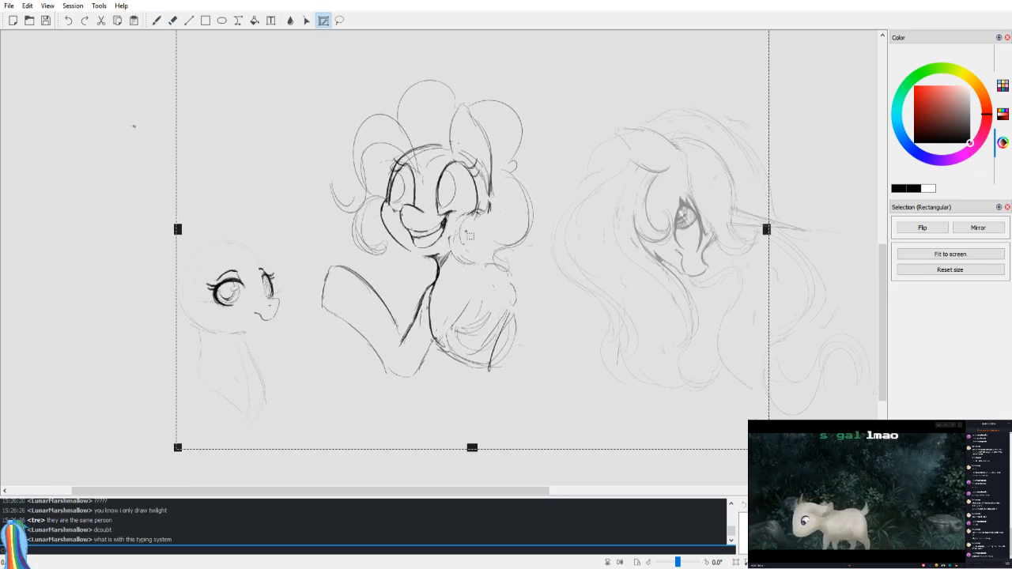
pyautogui.scroll(-4, 518, 243)
pyautogui.scroll(1, 523, 248)
pyautogui.moveTo(352, 323); pyautogui.dragTo(351, 399)
pyautogui.moveTo(714, 335); pyautogui.dragTo(726, 248)
pyautogui.moveTo(369, 302); pyautogui.dragTo(406, 353)
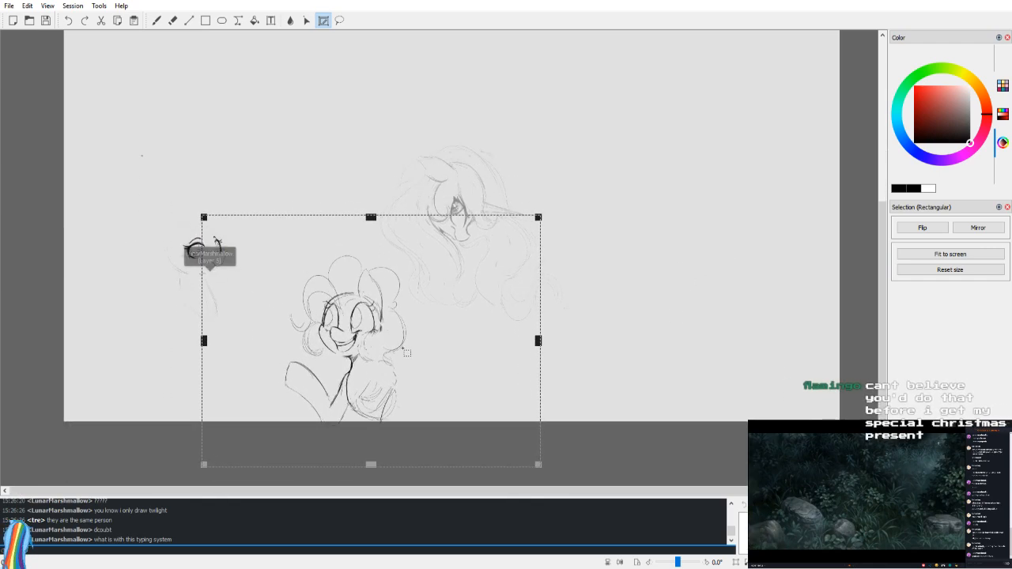
pyautogui.press('b')
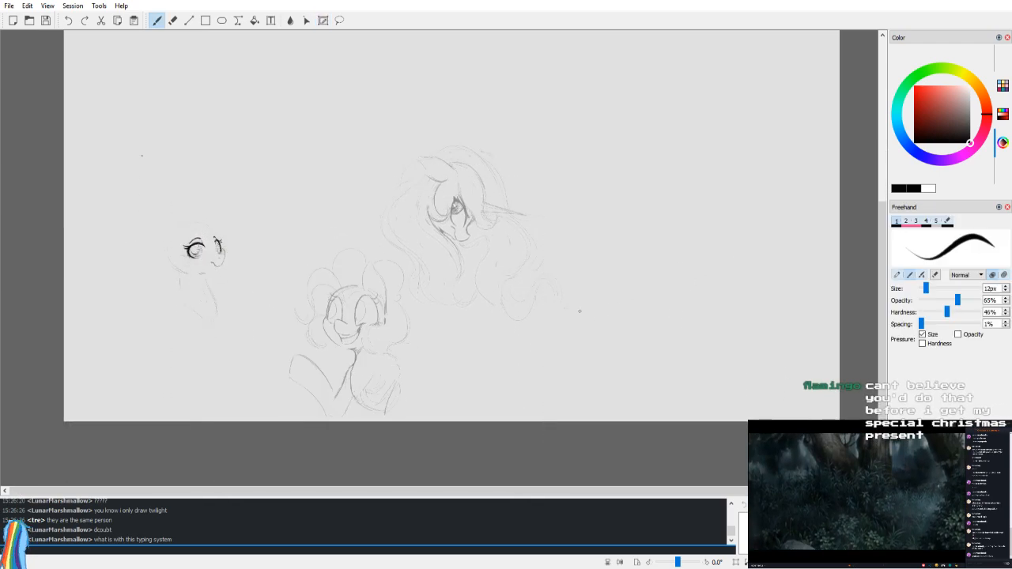
# Step: Examine the pasted curly-maned pony beside the other heads and compare its face in mirrored and normal views
pyautogui.press('v')
pyautogui.press('s')
pyautogui.scroll(3, 578, 298)
pyautogui.scroll(1, 506, 307)
pyautogui.moveTo(685, 300); pyautogui.dragTo(503, 264)
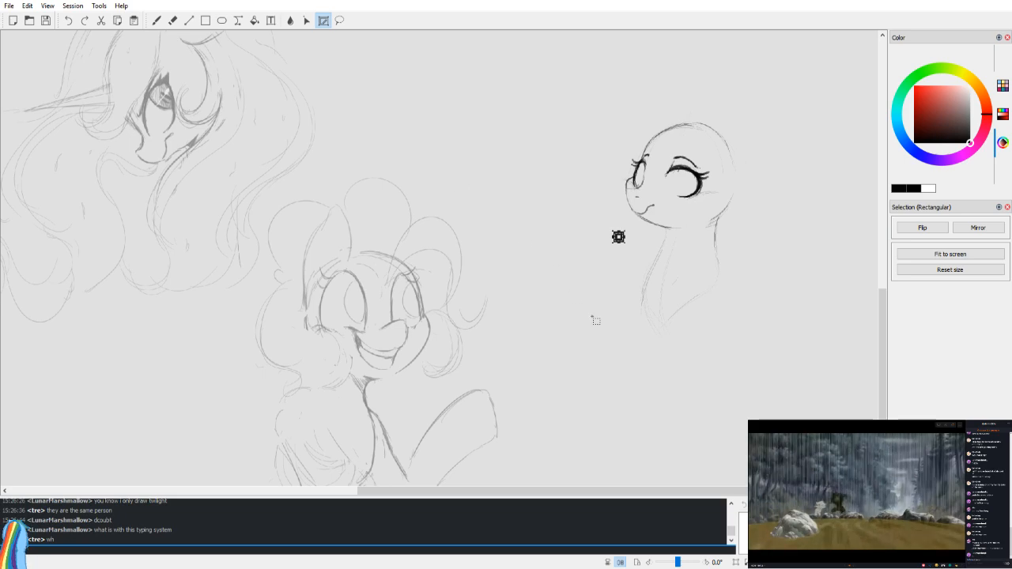
pyautogui.press('b')
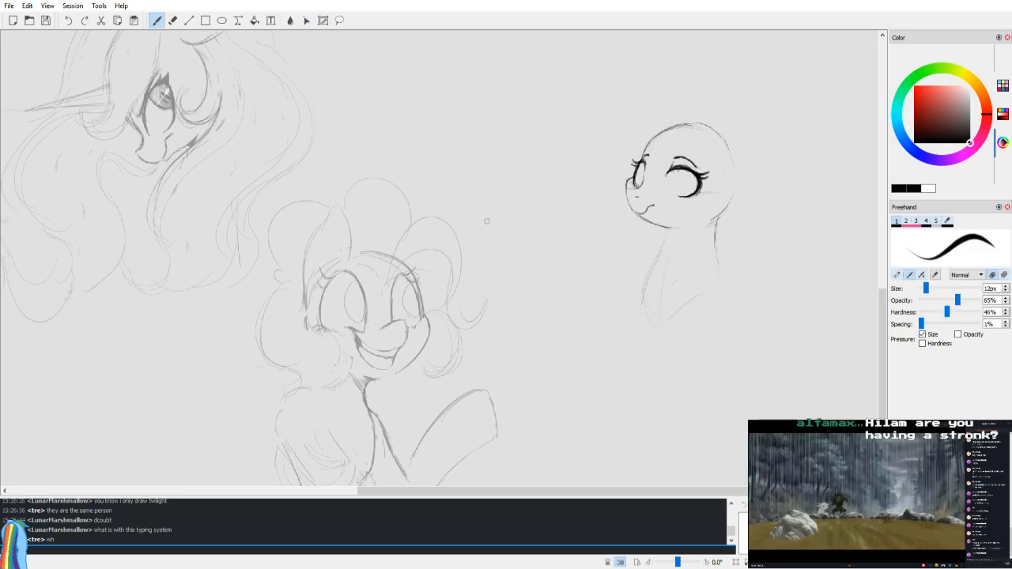
pyautogui.scroll(-1, 306, 256)
pyautogui.scroll(2, 364, 274)
pyautogui.scroll(1, 399, 290)
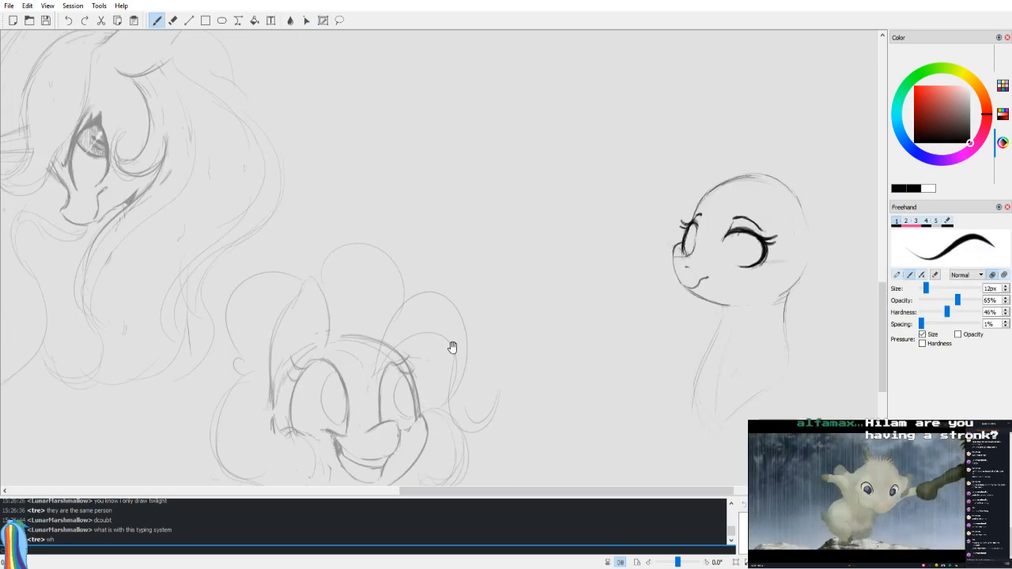
pyautogui.moveTo(451, 346); pyautogui.dragTo(443, 217)
pyautogui.scroll(1, 467, 268)
pyautogui.moveTo(467, 298); pyautogui.dragTo(520, 212)
pyautogui.press('v')
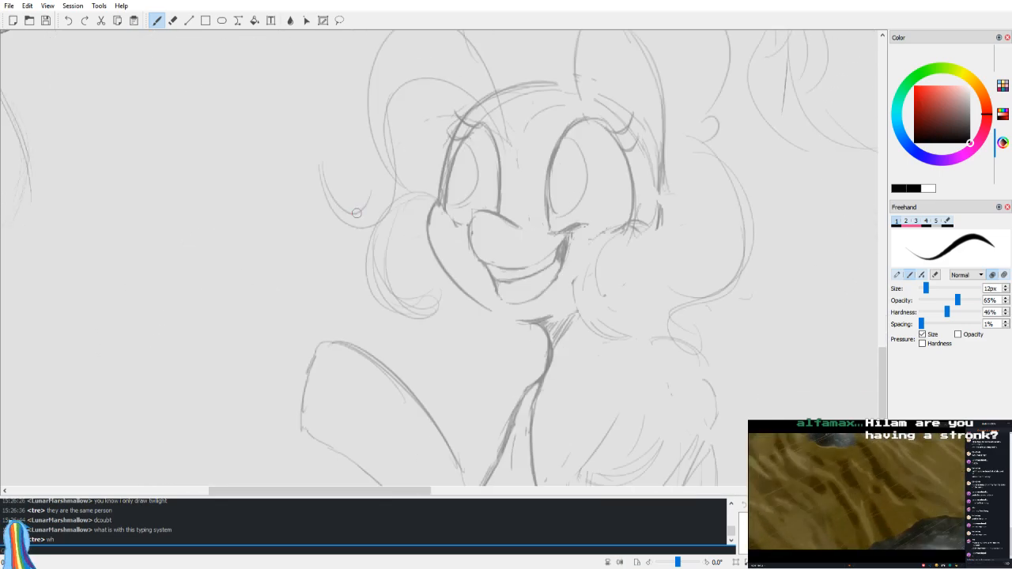
# Step: Redraw the outline of the curly-maned pony's near eye with bolder strokes along its inner edge and upper lid
pyautogui.scroll(2, 589, 264)
pyautogui.hotkey('ctrl', 'z')
pyautogui.moveTo(545, 256); pyautogui.dragTo(581, 187)
pyautogui.hotkey('ctrl', 'z')
pyautogui.moveTo(545, 255)
pyautogui.mouseDown()
pyautogui.moveTo(587, 190)
pyautogui.moveTo(548, 255)
pyautogui.moveTo(591, 186)
pyautogui.mouseUp()
pyautogui.hotkey('ctrl', 'z')
pyautogui.moveTo(548, 255)
pyautogui.mouseDown()
pyautogui.moveTo(545, 228)
pyautogui.moveTo(591, 190)
pyautogui.mouseUp()
pyautogui.hotkey('ctrl', 'z')
pyautogui.moveTo(545, 258)
pyautogui.mouseDown()
pyautogui.moveTo(583, 191)
pyautogui.moveTo(547, 260)
pyautogui.moveTo(573, 190)
pyautogui.moveTo(604, 193)
pyautogui.mouseUp()
pyautogui.hotkey('ctrl', 'z')
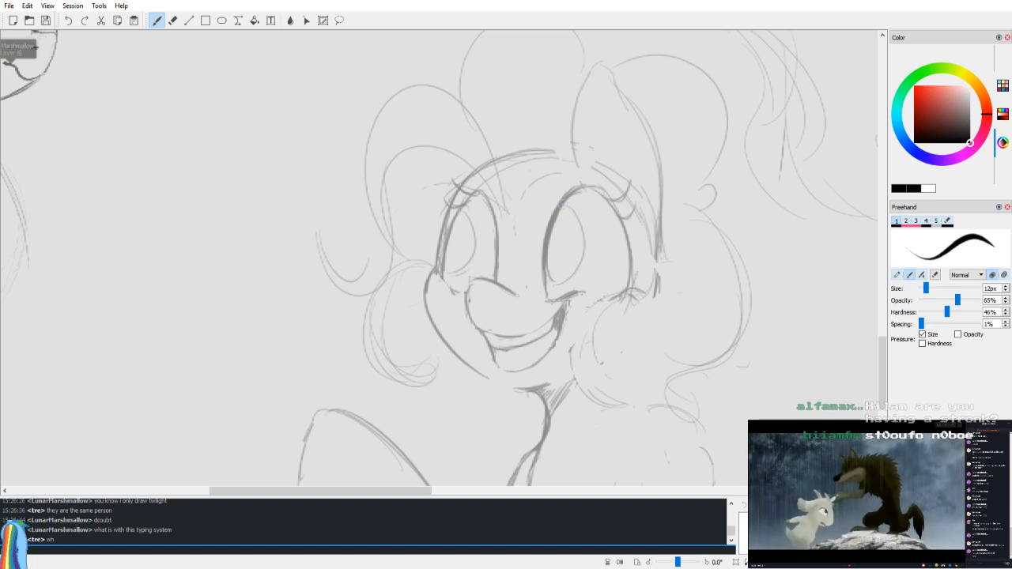
pyautogui.press('v')
pyautogui.moveTo(294, 246)
pyautogui.mouseDown()
pyautogui.moveTo(321, 291)
pyautogui.moveTo(305, 246)
pyautogui.mouseUp()
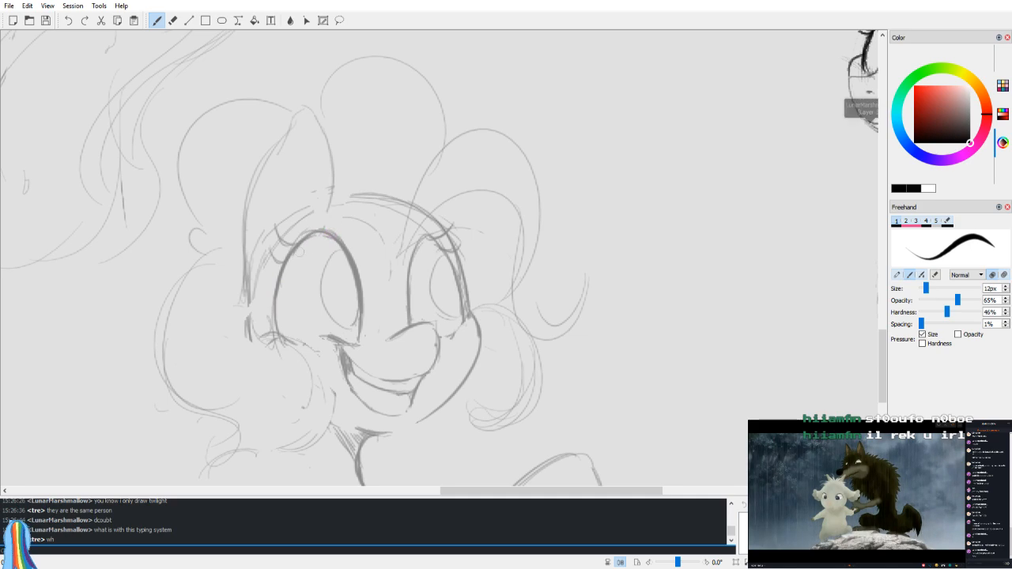
# Step: Erase the excess line along the inner edge of the near eye's outline to make it cleaner
pyautogui.press('e')
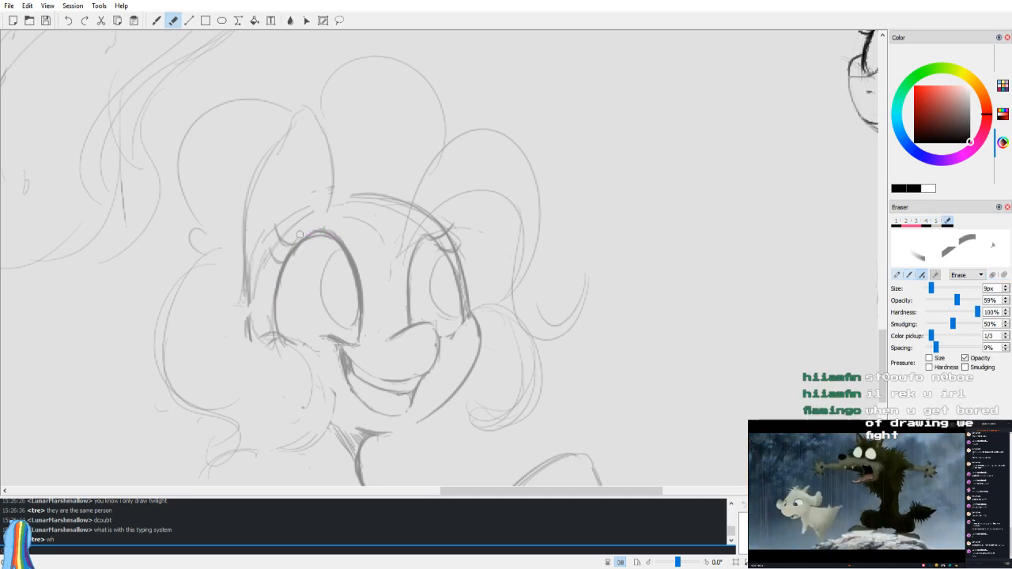
pyautogui.press('v')
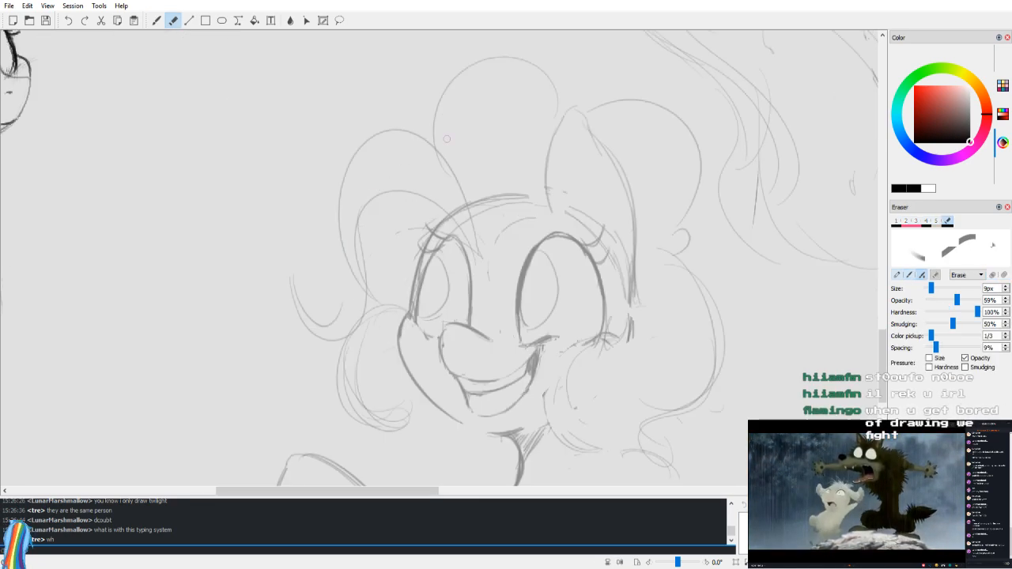
pyautogui.moveTo(583, 172); pyautogui.dragTo(572, 172)
pyautogui.scroll(-5, 569, 208)
pyautogui.scroll(8, 643, 261)
pyautogui.moveTo(643, 261); pyautogui.dragTo(539, 275)
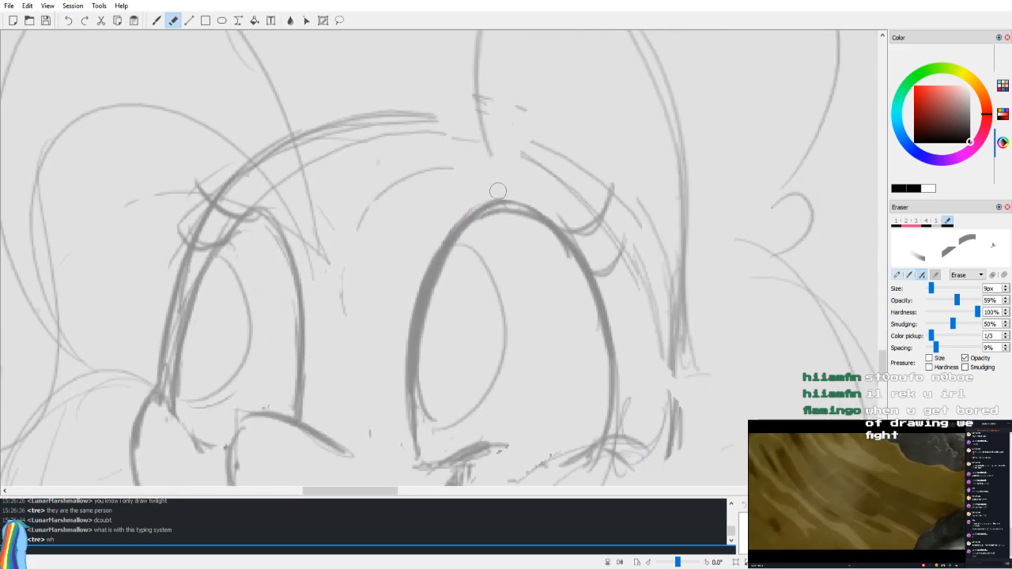
pyautogui.moveTo(451, 223); pyautogui.dragTo(401, 348)
pyautogui.hotkey('ctrl', 'z')
pyautogui.moveTo(395, 388)
pyautogui.mouseDown()
pyautogui.moveTo(420, 275)
pyautogui.moveTo(484, 195)
pyautogui.mouseUp()
pyautogui.hotkey('ctrl', 'z')
pyautogui.moveTo(402, 393); pyautogui.dragTo(466, 204)
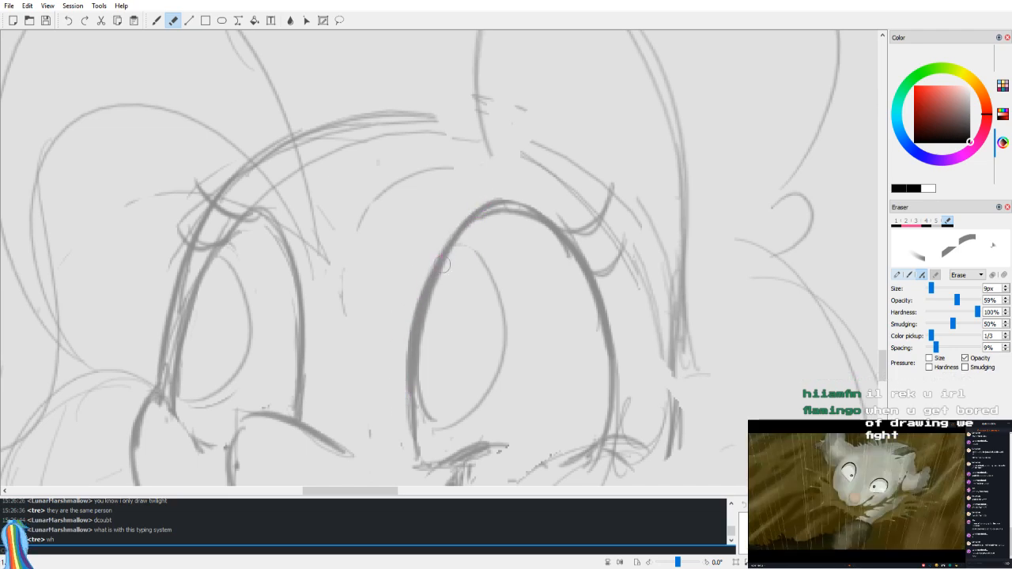
# Step: Trace a bold oval iris outline inside the near eye, against its inner edge
pyautogui.press('b')
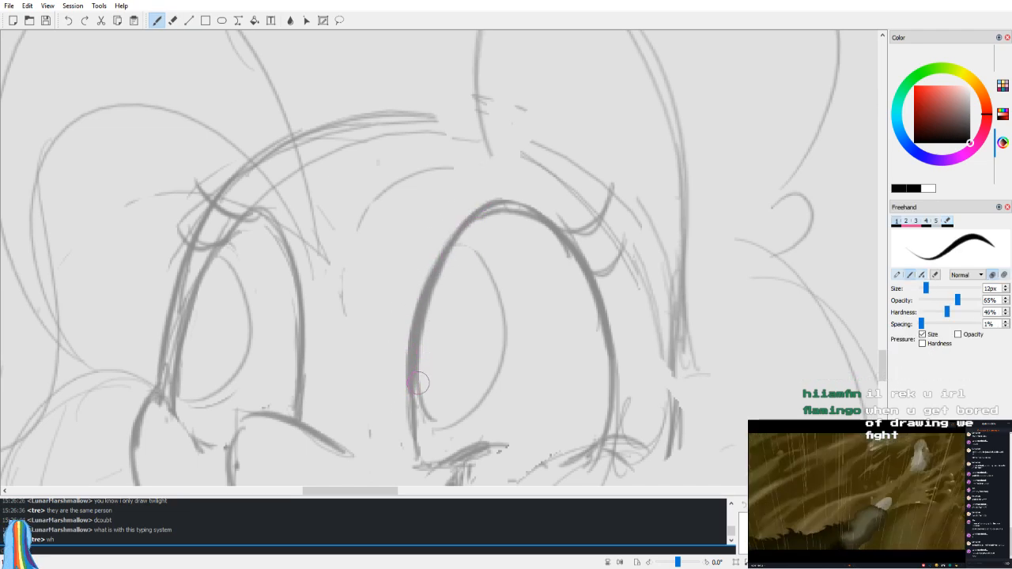
pyautogui.moveTo(431, 429); pyautogui.dragTo(453, 426)
pyautogui.moveTo(420, 400)
pyautogui.mouseDown()
pyautogui.moveTo(429, 423)
pyautogui.moveTo(468, 417)
pyautogui.mouseUp()
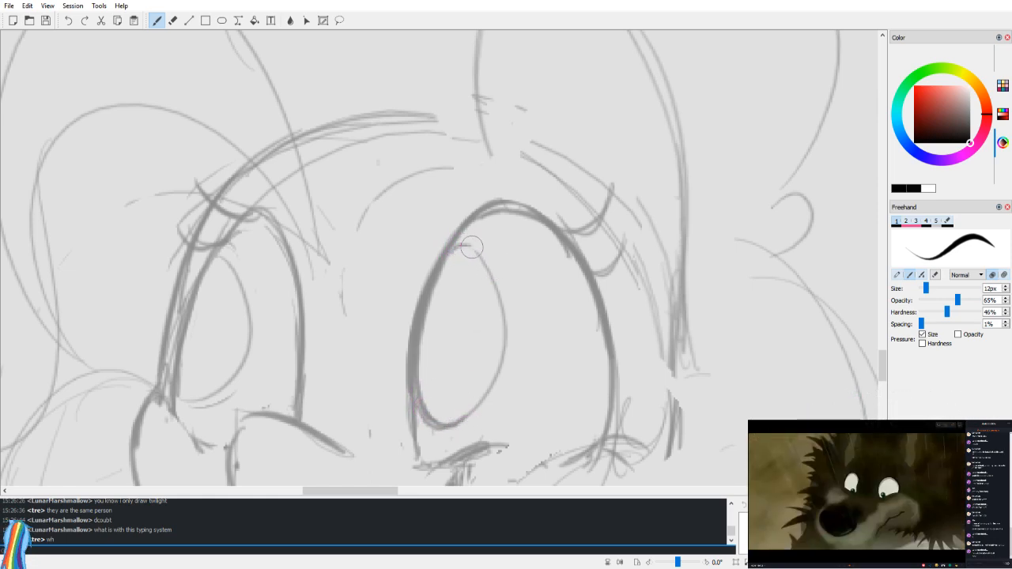
pyautogui.moveTo(481, 261); pyautogui.dragTo(505, 318)
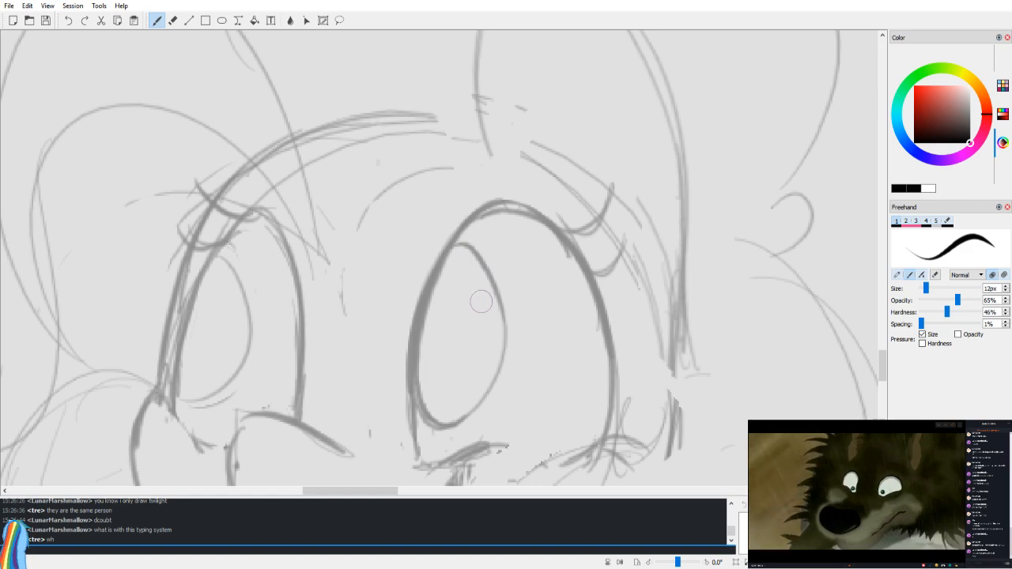
pyautogui.press('v')
pyautogui.moveTo(373, 342); pyautogui.dragTo(393, 364)
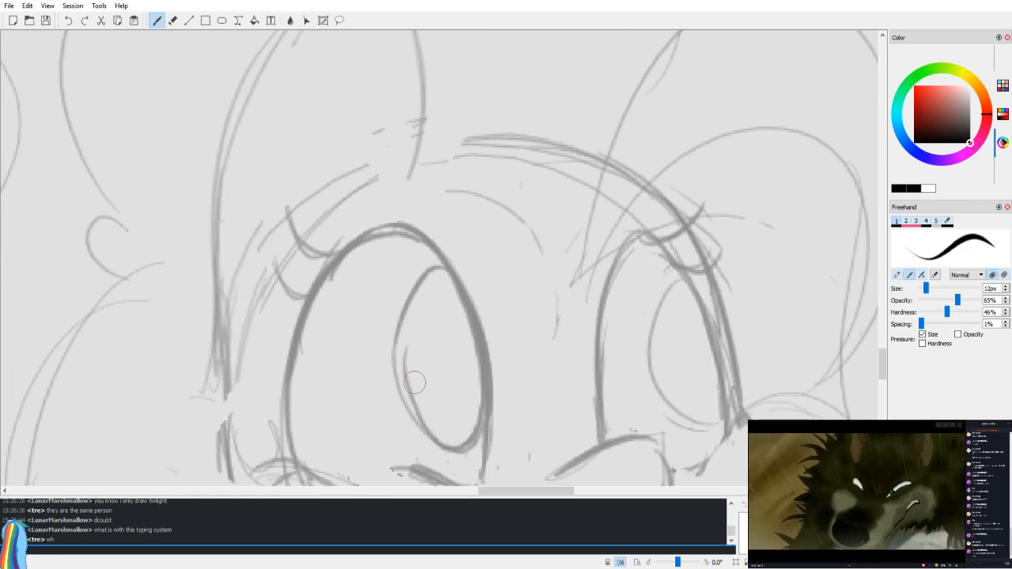
pyautogui.moveTo(425, 432)
pyautogui.mouseDown()
pyautogui.moveTo(411, 292)
pyautogui.moveTo(419, 433)
pyautogui.moveTo(414, 299)
pyautogui.mouseUp()
pyautogui.moveTo(410, 401)
pyautogui.mouseDown()
pyautogui.moveTo(399, 379)
pyautogui.moveTo(414, 307)
pyautogui.mouseUp()
pyautogui.moveTo(397, 348)
pyautogui.mouseDown()
pyautogui.moveTo(423, 428)
pyautogui.moveTo(424, 409)
pyautogui.moveTo(465, 446)
pyautogui.mouseUp()
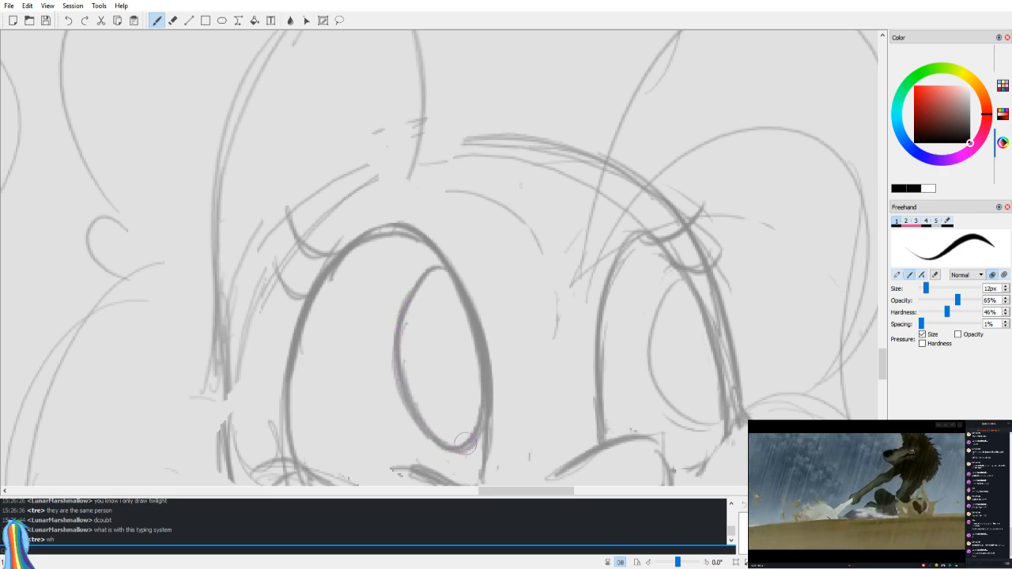
pyautogui.moveTo(399, 370); pyautogui.dragTo(420, 283)
pyautogui.moveTo(401, 329); pyautogui.dragTo(445, 269)
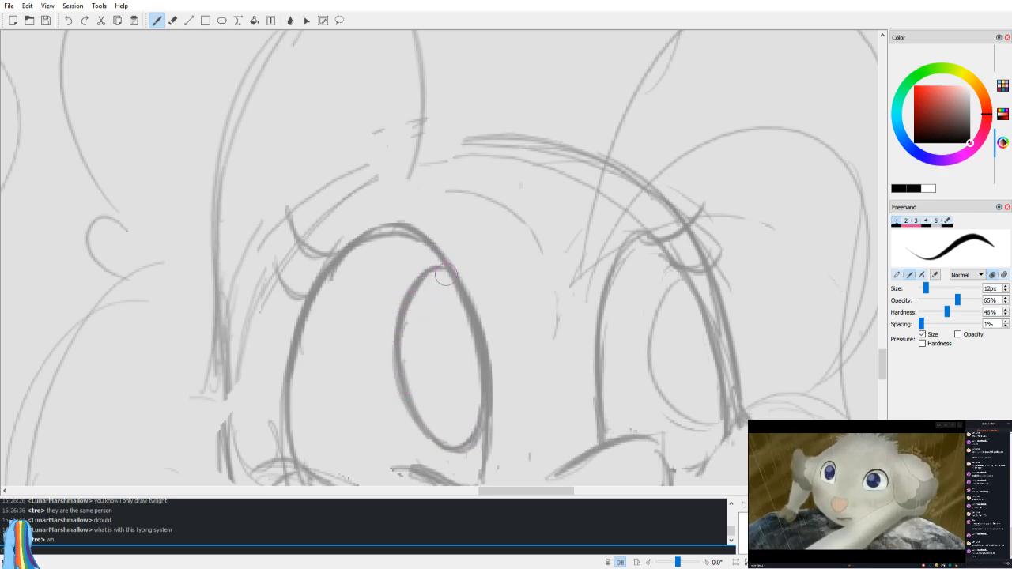
pyautogui.moveTo(400, 348)
pyautogui.mouseDown()
pyautogui.moveTo(432, 274)
pyautogui.moveTo(405, 371)
pyautogui.mouseUp()
# Step: Fill the near eye's iris with slanted parallel hatching lines
pyautogui.moveTo(447, 275)
pyautogui.mouseDown()
pyautogui.moveTo(413, 392)
pyautogui.moveTo(437, 317)
pyautogui.moveTo(425, 392)
pyautogui.moveTo(455, 286)
pyautogui.moveTo(420, 427)
pyautogui.mouseUp()
pyautogui.moveTo(465, 299); pyautogui.dragTo(431, 433)
pyautogui.moveTo(472, 330)
pyautogui.mouseDown()
pyautogui.moveTo(445, 418)
pyautogui.moveTo(457, 441)
pyautogui.mouseUp()
pyautogui.moveTo(479, 376)
pyautogui.mouseDown()
pyautogui.moveTo(462, 440)
pyautogui.moveTo(452, 439)
pyautogui.mouseUp()
pyautogui.moveTo(468, 335); pyautogui.dragTo(443, 436)
pyautogui.moveTo(446, 352); pyautogui.dragTo(419, 409)
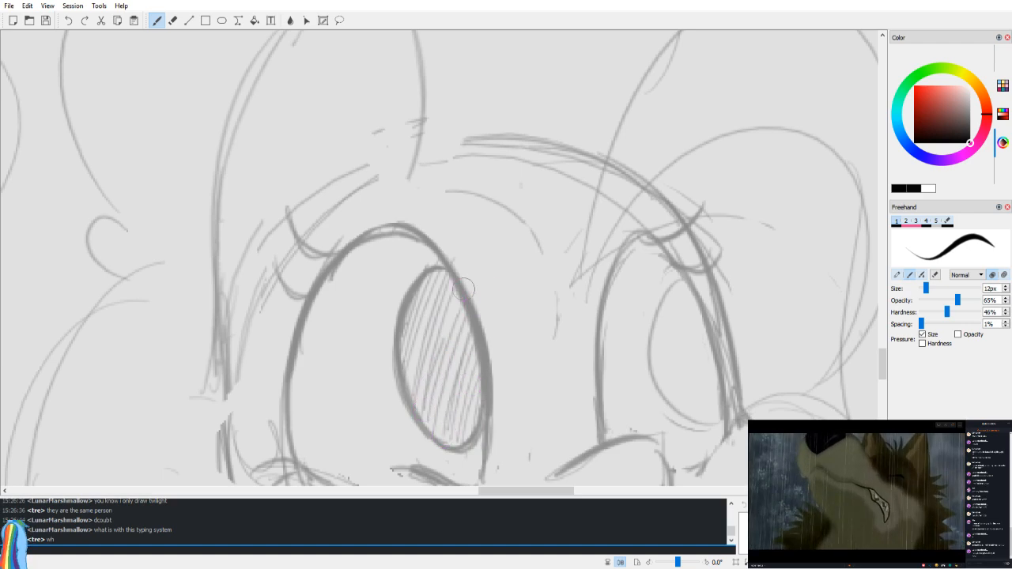
# Step: Thicken the top of the near eye's upper lid and check it in mirrored view
pyautogui.press('e')
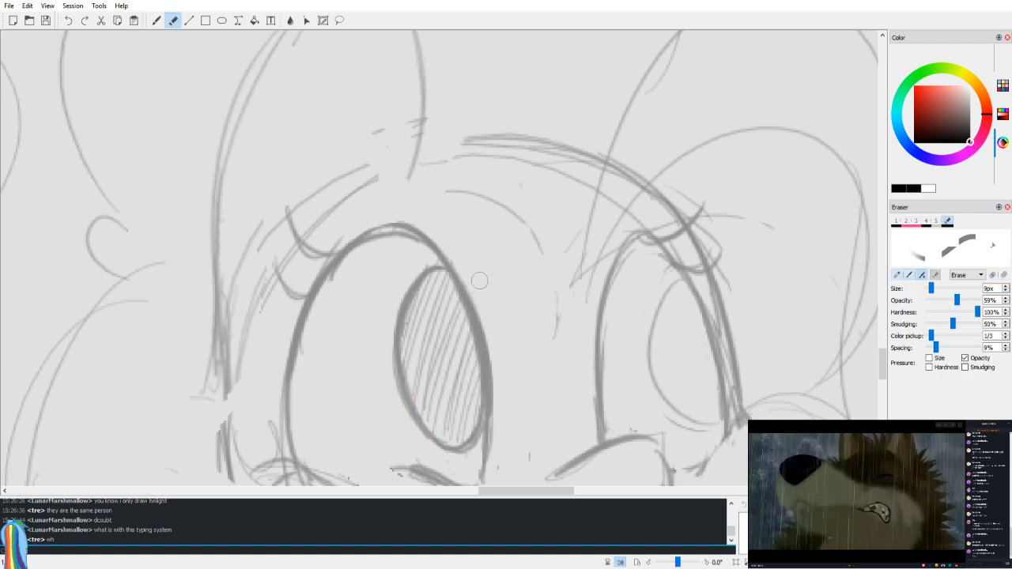
pyautogui.press('v')
pyautogui.press('b')
pyautogui.moveTo(478, 244); pyautogui.dragTo(507, 230)
pyautogui.moveTo(444, 244); pyautogui.dragTo(508, 243)
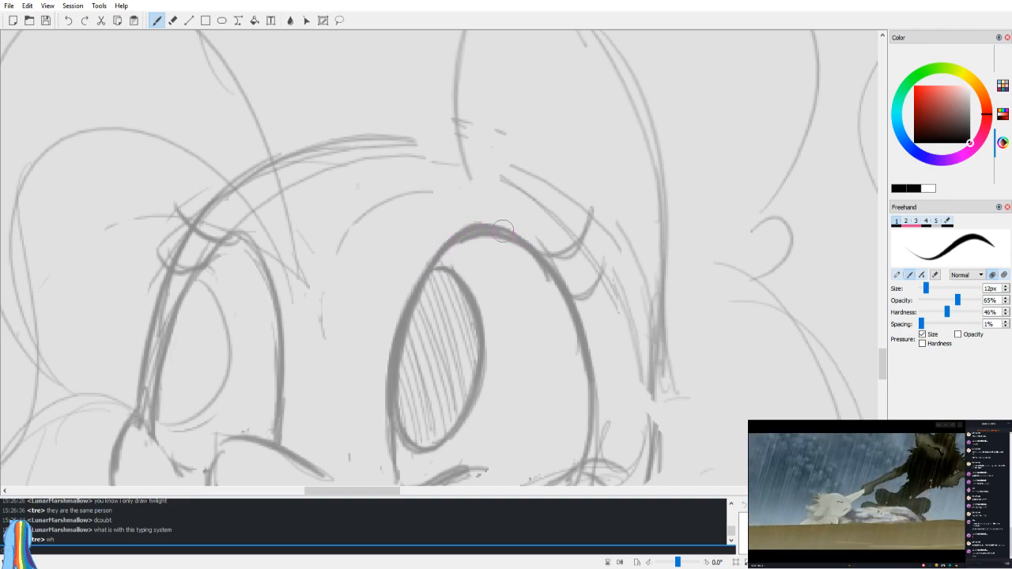
pyautogui.press('v')
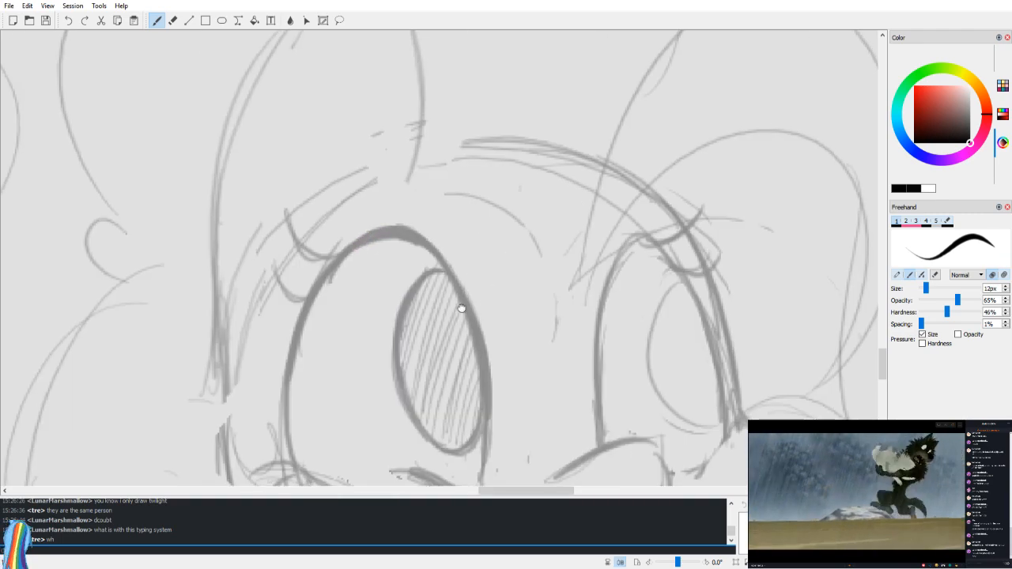
# Step: Draw two thick curved lashes on the outer side of the near eye's upper lid
pyautogui.press('v')
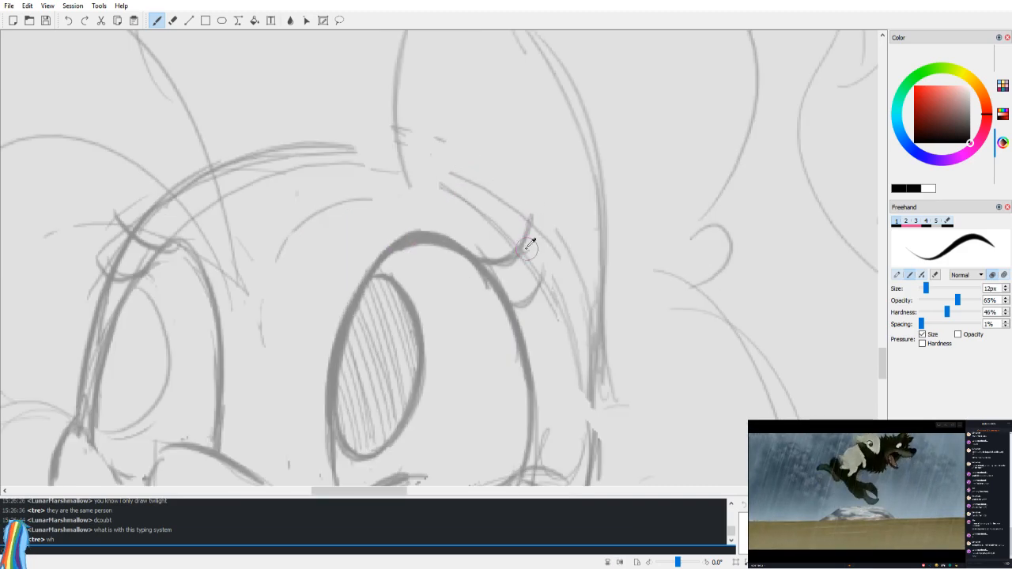
pyautogui.moveTo(489, 258); pyautogui.dragTo(530, 232)
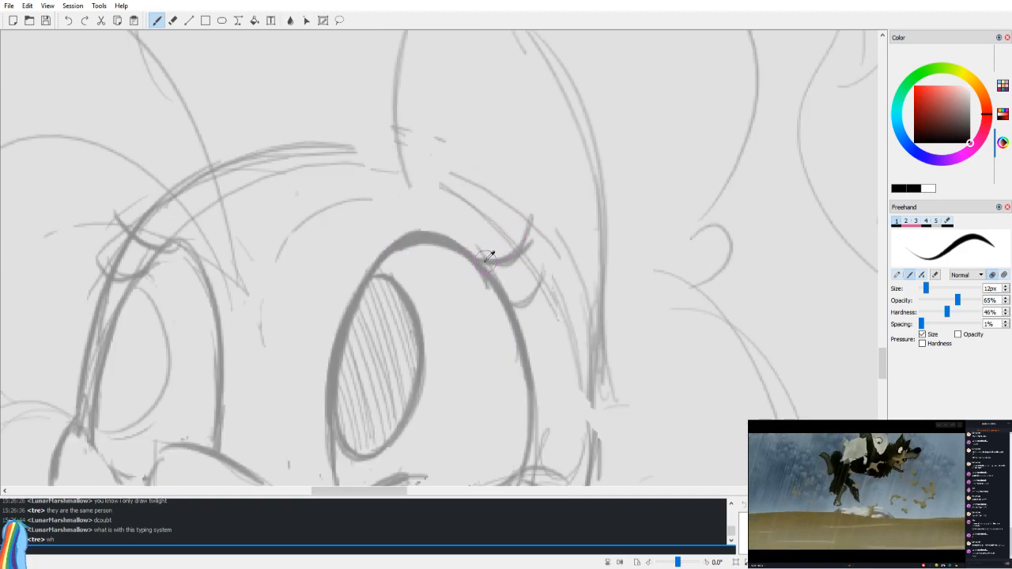
pyautogui.moveTo(476, 267); pyautogui.dragTo(543, 226)
pyautogui.hotkey('ctrl', 'z')
pyautogui.moveTo(475, 266); pyautogui.dragTo(528, 241)
pyautogui.moveTo(506, 305); pyautogui.dragTo(545, 271)
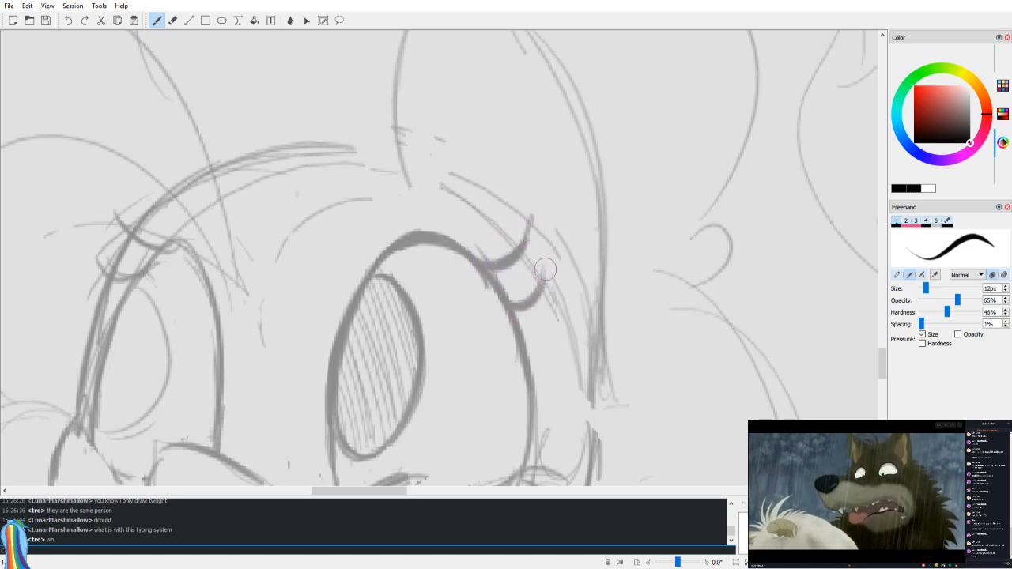
# Step: Add a third curved lash higher on the near eye's upper lid, above the two outer ones
pyautogui.moveTo(452, 241); pyautogui.dragTo(498, 212)
pyautogui.hotkey('ctrl', 'z')
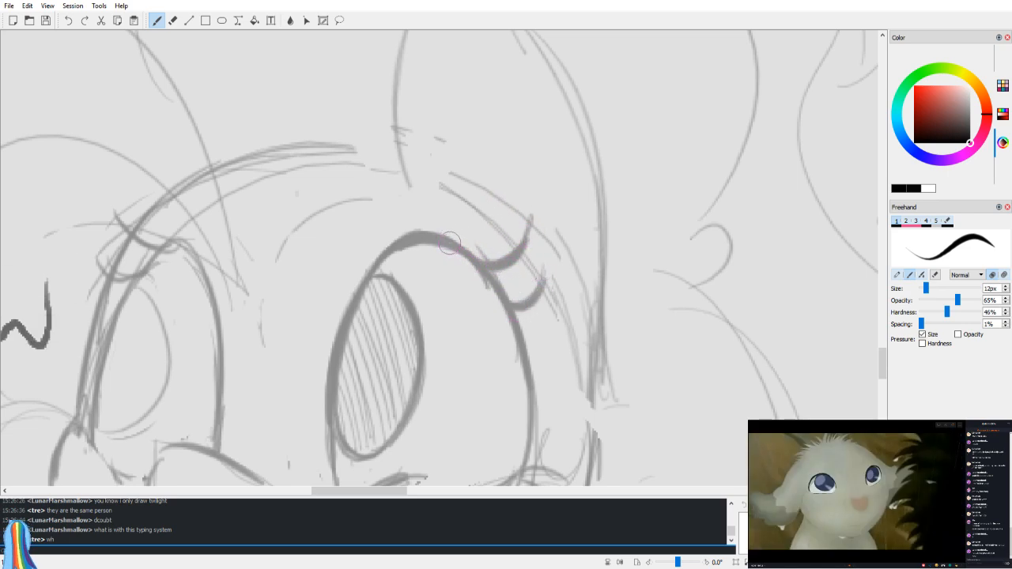
pyautogui.moveTo(452, 241); pyautogui.dragTo(491, 219)
pyautogui.press('v')
pyautogui.moveTo(529, 333); pyautogui.dragTo(573, 268)
pyautogui.moveTo(436, 157); pyautogui.dragTo(471, 177)
pyautogui.hotkey('ctrl', 'z')
pyautogui.moveTo(429, 139); pyautogui.dragTo(477, 174)
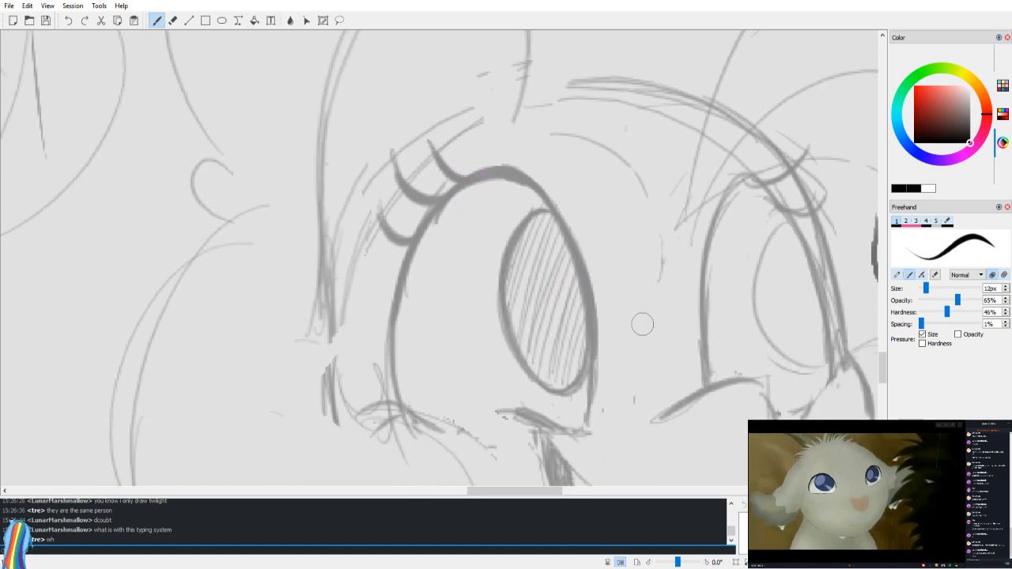
# Step: Darken the near eye's outer outline from below the lashes down to the cheek line
pyautogui.press('v')
pyautogui.moveTo(479, 283); pyautogui.dragTo(477, 380)
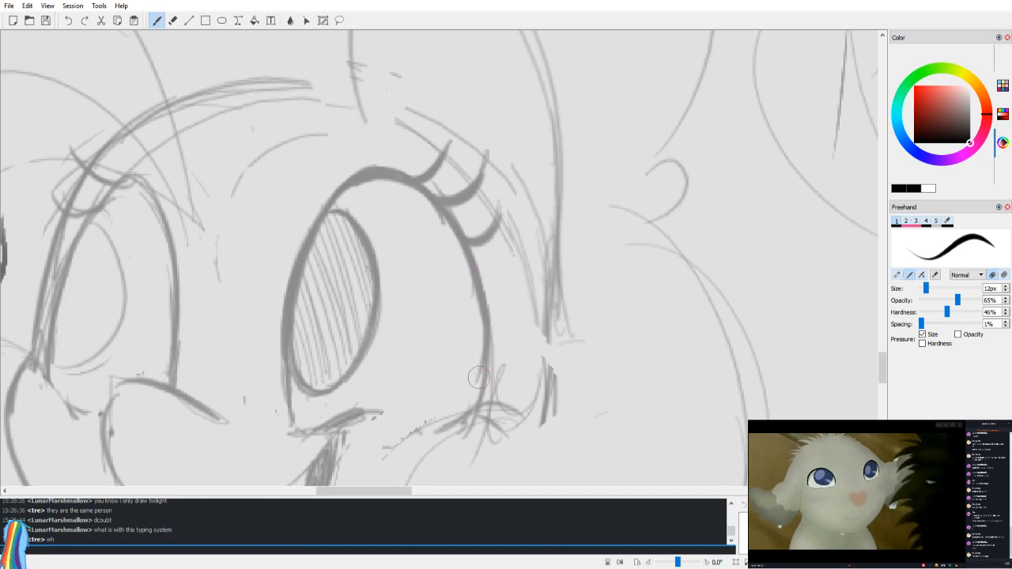
pyautogui.hotkey('ctrl', 'z')
pyautogui.moveTo(485, 312); pyautogui.dragTo(455, 421)
pyautogui.hotkey('ctrl', 'z')
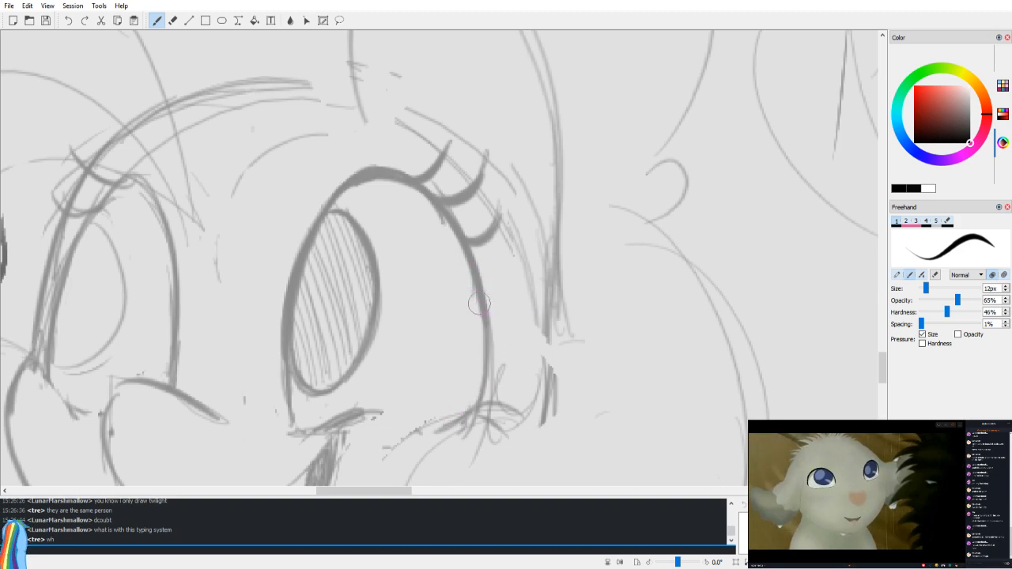
pyautogui.moveTo(480, 306); pyautogui.dragTo(453, 423)
pyautogui.moveTo(518, 375)
pyautogui.mouseDown()
pyautogui.moveTo(499, 318)
pyautogui.moveTo(497, 266)
pyautogui.mouseUp()
pyautogui.press('v')
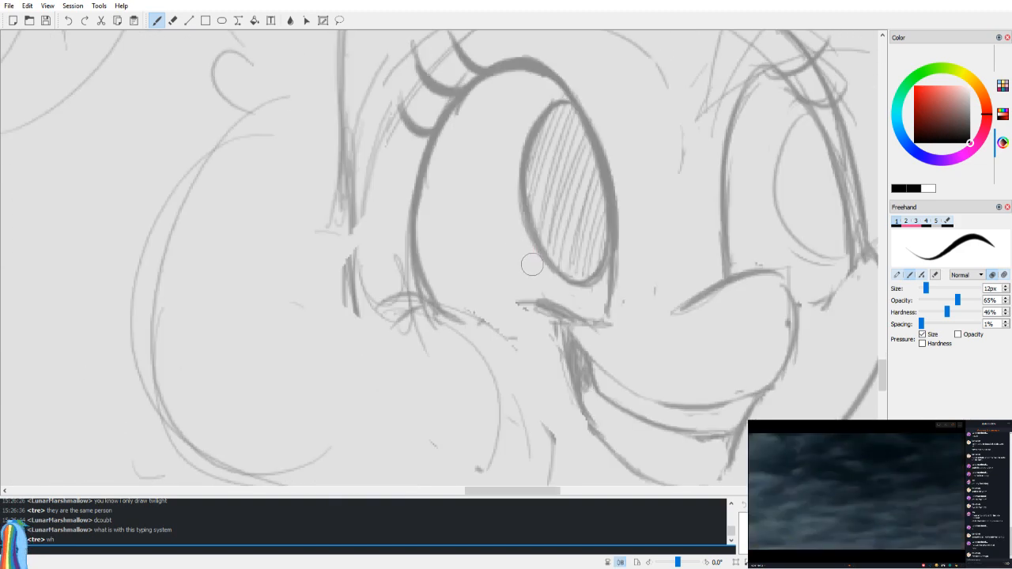
# Step: Erase the stray lash scribbles around the near eye's lower outer corner
pyautogui.press('e')
pyautogui.moveTo(385, 347)
pyautogui.mouseDown()
pyautogui.moveTo(395, 320)
pyautogui.moveTo(435, 334)
pyautogui.moveTo(460, 369)
pyautogui.mouseUp()
pyautogui.press('v')
pyautogui.moveTo(572, 257); pyautogui.dragTo(538, 312)
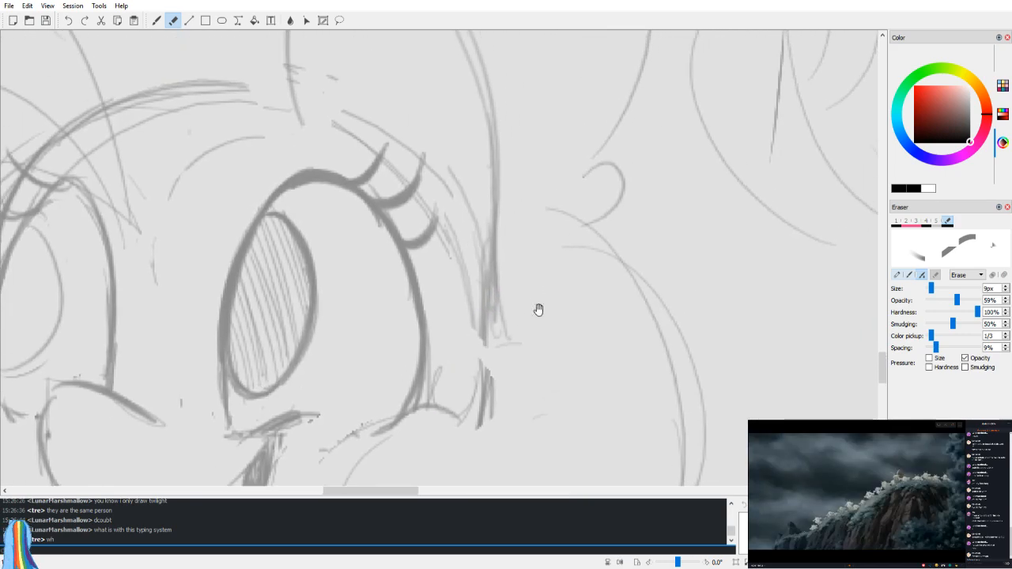
# Step: Draw a bold outline along the near ear's outer edge, from beside the eye up to the ear tip
pyautogui.press('b')
pyautogui.press('v')
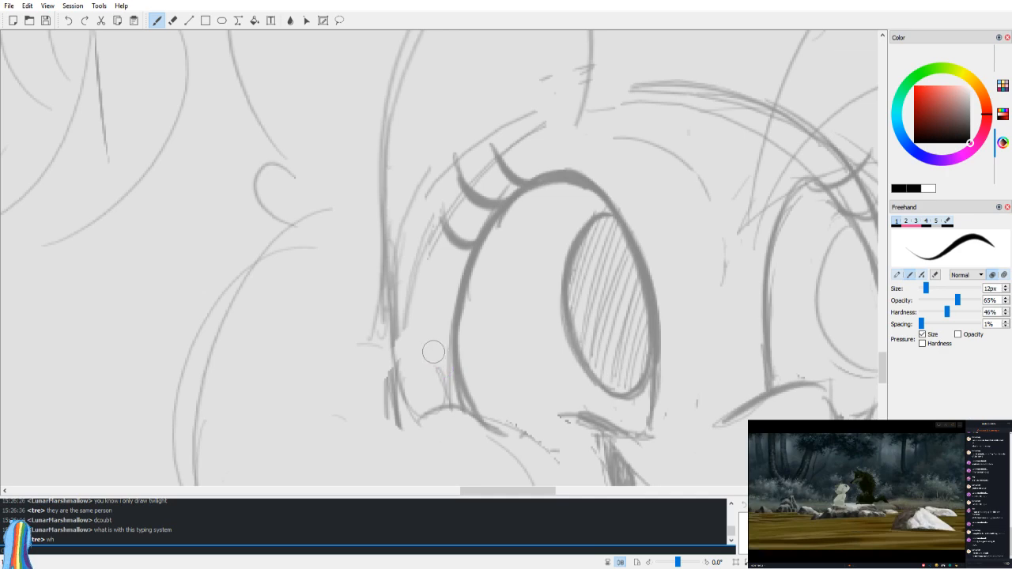
pyautogui.moveTo(392, 394); pyautogui.dragTo(386, 300)
pyautogui.hotkey('ctrl', 'z')
pyautogui.hotkey('ctrl', 'z')
pyautogui.moveTo(400, 411); pyautogui.dragTo(401, 269)
pyautogui.moveTo(392, 328)
pyautogui.mouseDown()
pyautogui.moveTo(391, 300)
pyautogui.moveTo(408, 338)
pyautogui.moveTo(385, 356)
pyautogui.moveTo(385, 381)
pyautogui.moveTo(380, 264)
pyautogui.mouseUp()
pyautogui.moveTo(383, 364)
pyautogui.mouseDown()
pyautogui.moveTo(390, 191)
pyautogui.moveTo(418, 244)
pyautogui.moveTo(413, 162)
pyautogui.mouseUp()
pyautogui.hotkey('ctrl', 'z')
pyautogui.moveTo(383, 313)
pyautogui.mouseDown()
pyautogui.moveTo(386, 286)
pyautogui.moveTo(439, 144)
pyautogui.mouseUp()
pyautogui.moveTo(390, 312); pyautogui.dragTo(463, 183)
pyautogui.hotkey('ctrl', 'z')
pyautogui.moveTo(400, 279); pyautogui.dragTo(487, 154)
pyautogui.moveTo(448, 208)
pyautogui.mouseDown()
pyautogui.moveTo(507, 121)
pyautogui.moveTo(567, 139)
pyautogui.moveTo(572, 159)
pyautogui.mouseUp()
# Step: Outline the near ear's inner edge down to the forehead and add a fold line alongside its outer edge
pyautogui.press('v')
pyautogui.moveTo(379, 255); pyautogui.dragTo(382, 260)
pyautogui.moveTo(317, 370)
pyautogui.mouseDown()
pyautogui.moveTo(290, 226)
pyautogui.moveTo(297, 211)
pyautogui.mouseUp()
pyautogui.moveTo(286, 283)
pyautogui.mouseDown()
pyautogui.moveTo(315, 132)
pyautogui.moveTo(330, 131)
pyautogui.mouseUp()
pyautogui.hotkey('ctrl', 'z')
pyautogui.press('v')
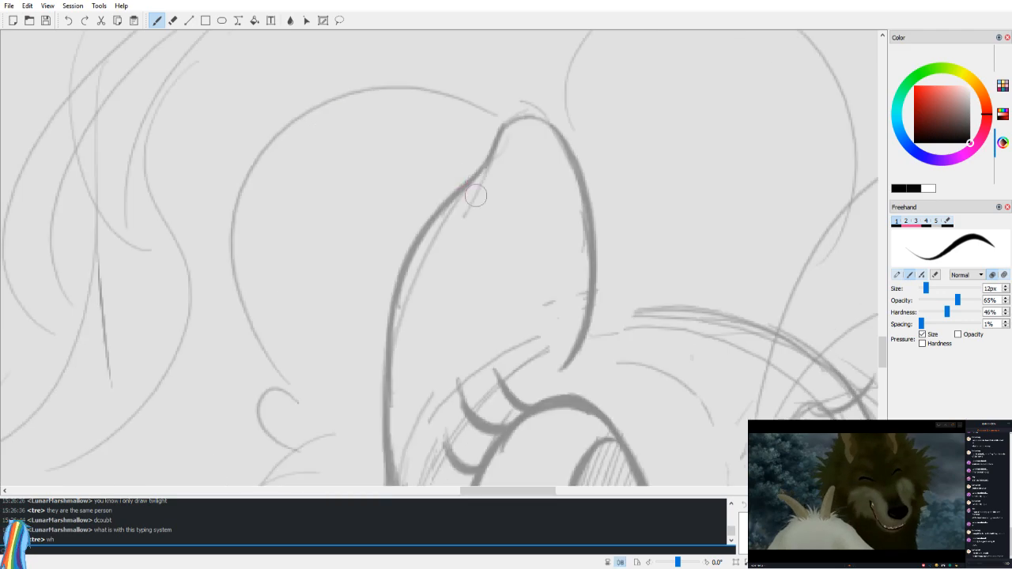
pyautogui.moveTo(489, 131); pyautogui.dragTo(406, 326)
pyautogui.moveTo(389, 470)
pyautogui.mouseDown()
pyautogui.moveTo(427, 283)
pyautogui.moveTo(456, 225)
pyautogui.mouseUp()
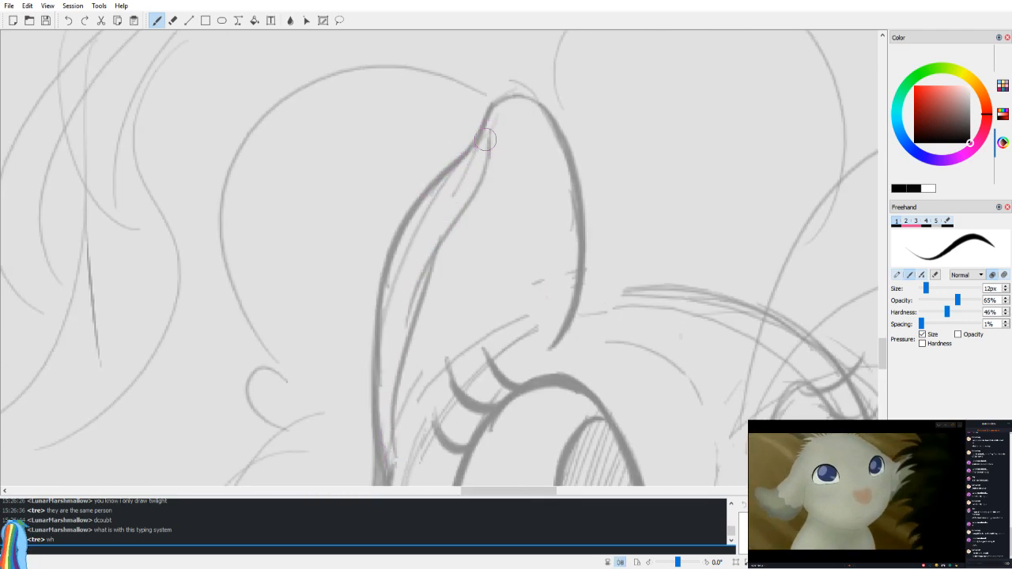
# Step: Undo the near ear's previous inner strokes and try a straighter vertical fold line inside the ear
pyautogui.hotkey('ctrl', 'z')
pyautogui.hotkey('ctrl', 'z')
pyautogui.moveTo(419, 286); pyautogui.dragTo(428, 377)
pyautogui.moveTo(426, 309); pyautogui.dragTo(414, 441)
pyautogui.hotkey('ctrl', 'z')
pyautogui.hotkey('ctrl', 'z')
pyautogui.moveTo(433, 285)
pyautogui.mouseDown()
pyautogui.moveTo(436, 320)
pyautogui.moveTo(401, 447)
pyautogui.moveTo(408, 465)
pyautogui.mouseUp()
pyautogui.hotkey('ctrl', 'z')
pyautogui.moveTo(425, 408)
pyautogui.mouseDown()
pyautogui.moveTo(419, 264)
pyautogui.moveTo(478, 160)
pyautogui.mouseUp()
pyautogui.hotkey('ctrl', 'z')
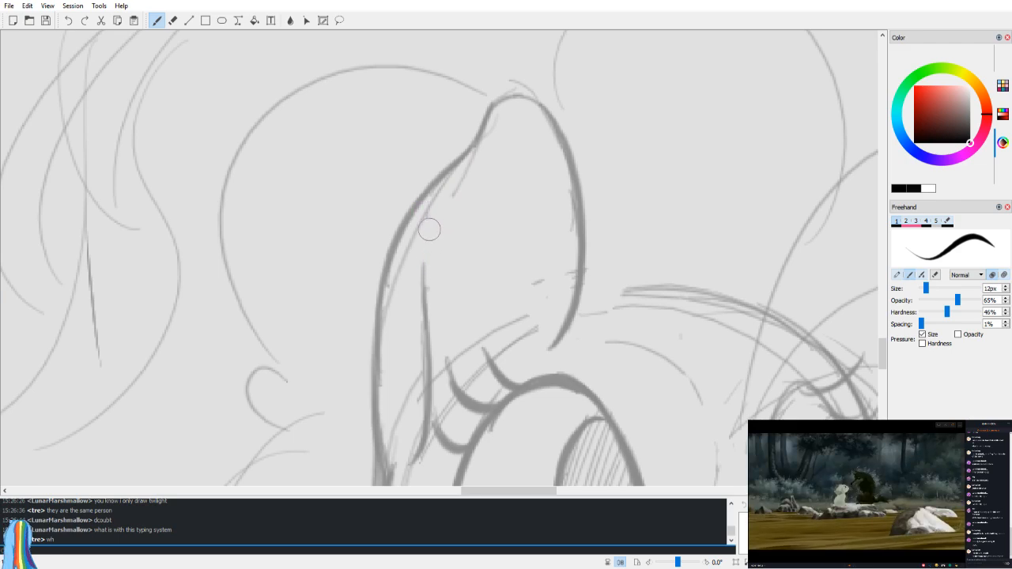
# Step: Check the smiling pony's head and ear in mirrored and normal orientation, both from afar and up close
pyautogui.scroll(2, 477, 203)
pyautogui.scroll(-11, 479, 202)
pyautogui.press('v')
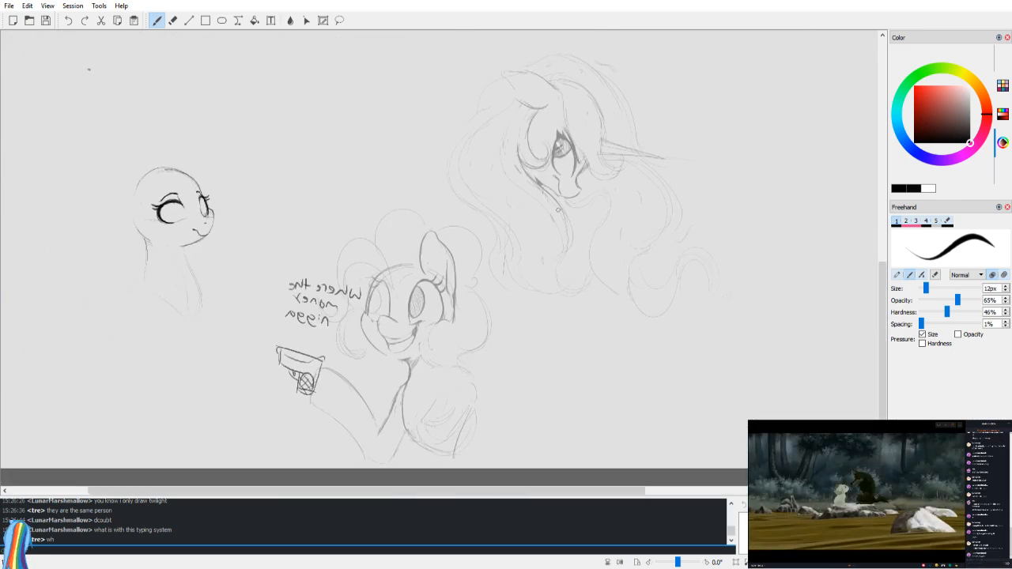
pyautogui.scroll(2, 558, 208)
pyautogui.scroll(1, 432, 237)
pyautogui.press('v')
pyautogui.scroll(2, 455, 206)
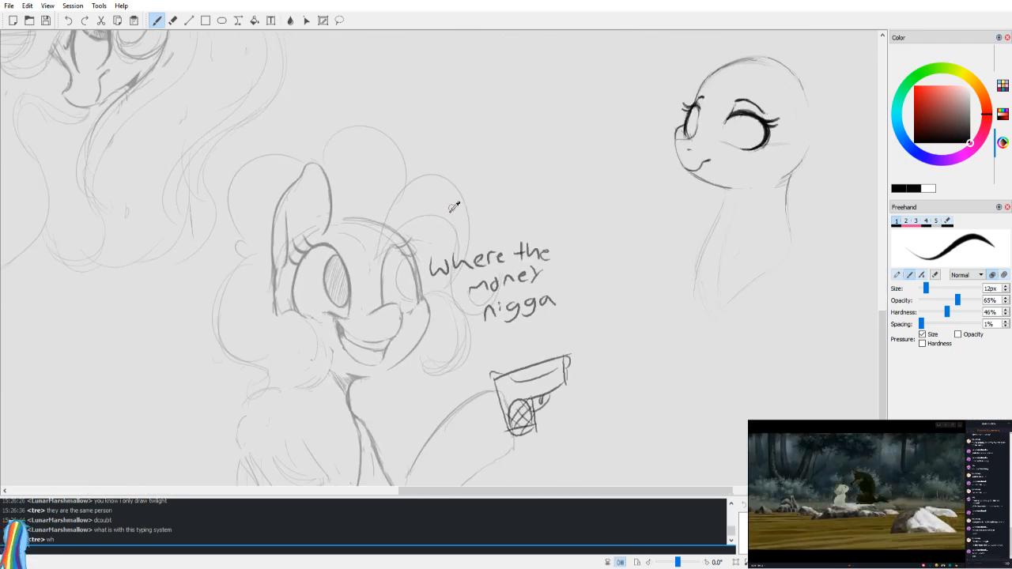
pyautogui.moveTo(576, 223); pyautogui.dragTo(575, 184)
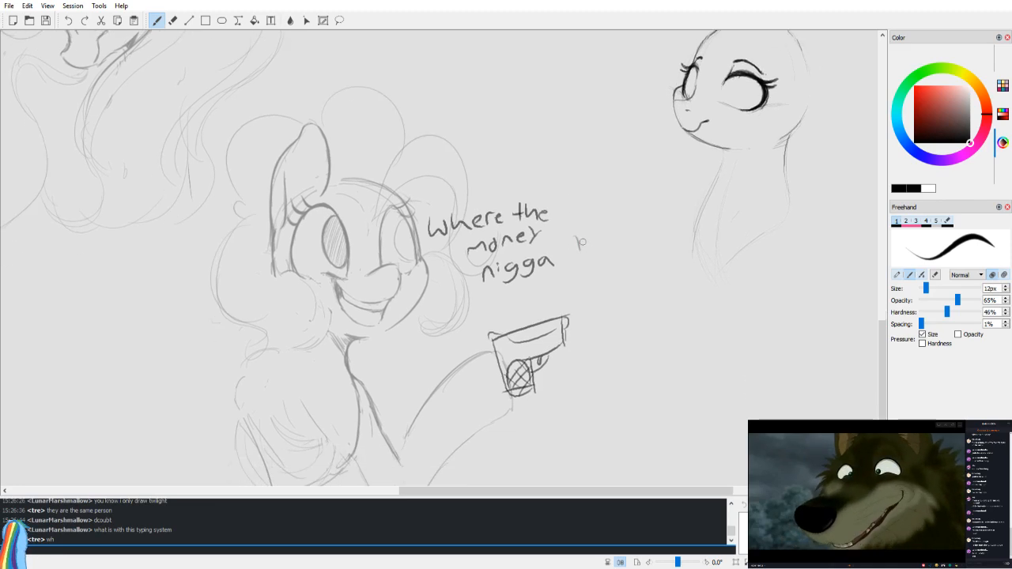
pyautogui.press('v')
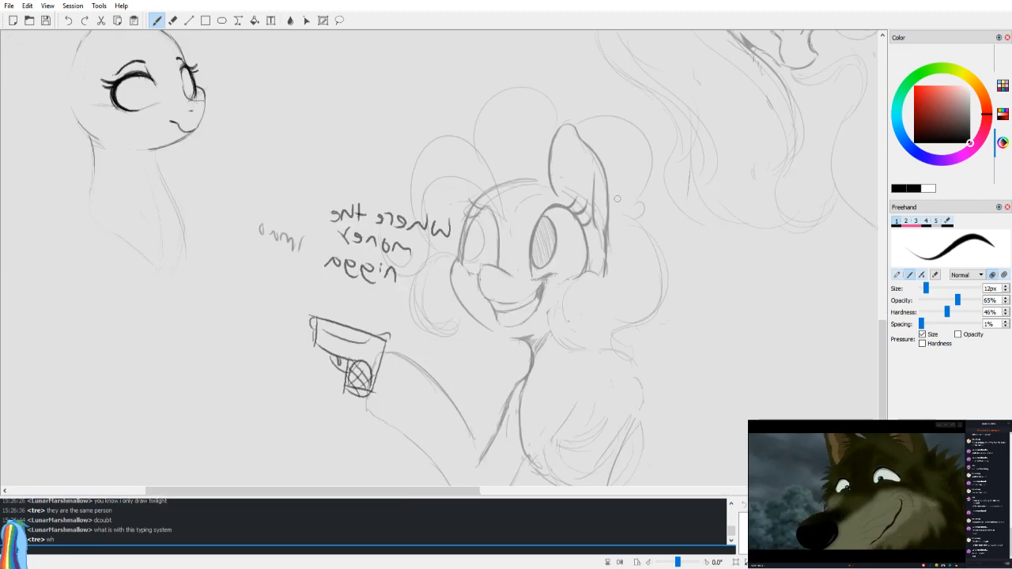
pyautogui.scroll(1, 576, 165)
pyautogui.press('v')
pyautogui.scroll(3, 167, 86)
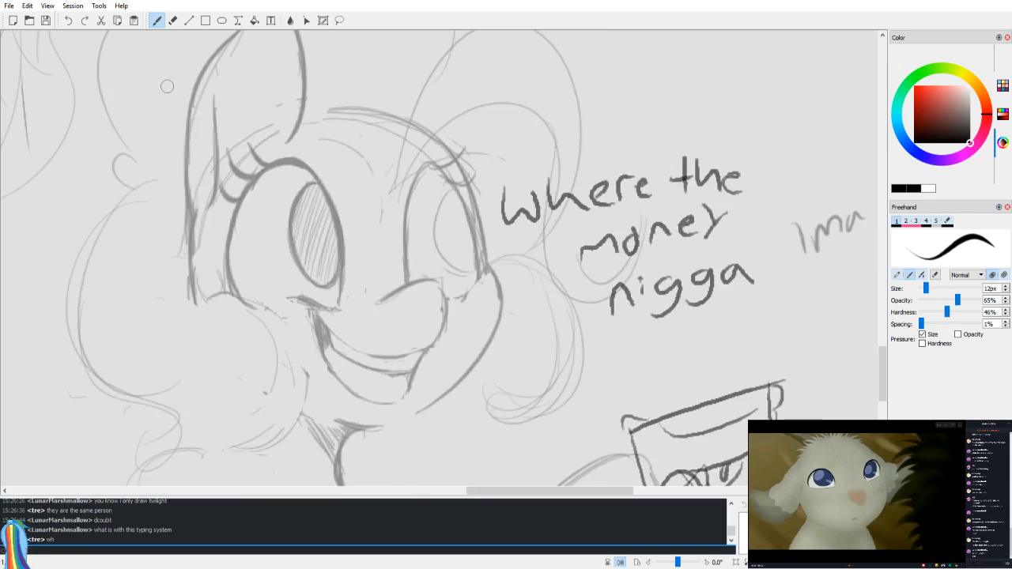
# Step: Remove the straight vertical fold line from inside the near ear
pyautogui.moveTo(378, 183); pyautogui.dragTo(464, 284)
pyautogui.moveTo(582, 262)
pyautogui.mouseDown()
pyautogui.moveTo(440, 227)
pyautogui.moveTo(477, 232)
pyautogui.mouseUp()
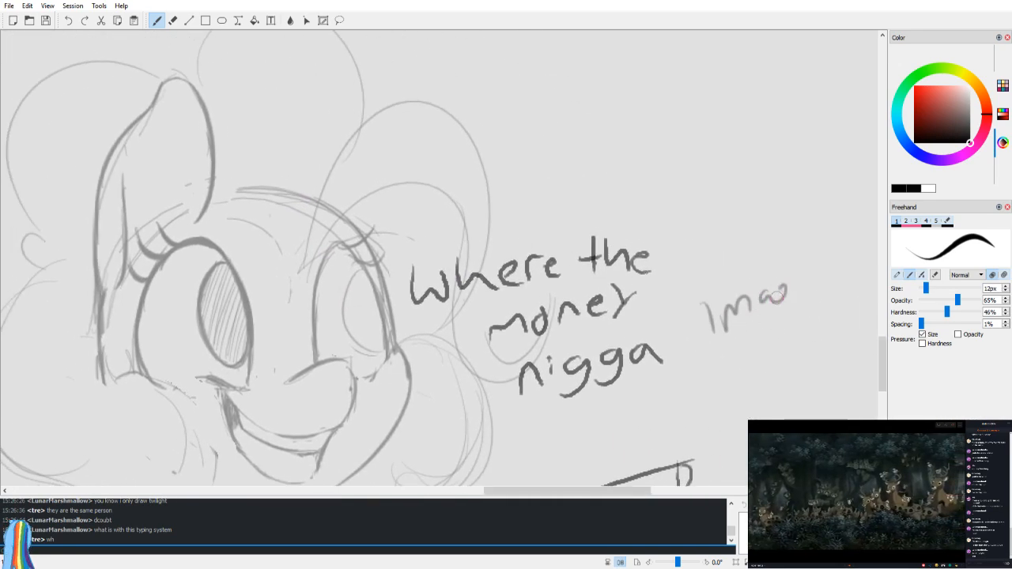
pyautogui.moveTo(537, 258); pyautogui.dragTo(652, 371)
pyautogui.press('e')
pyautogui.moveTo(247, 302); pyautogui.dragTo(251, 270)
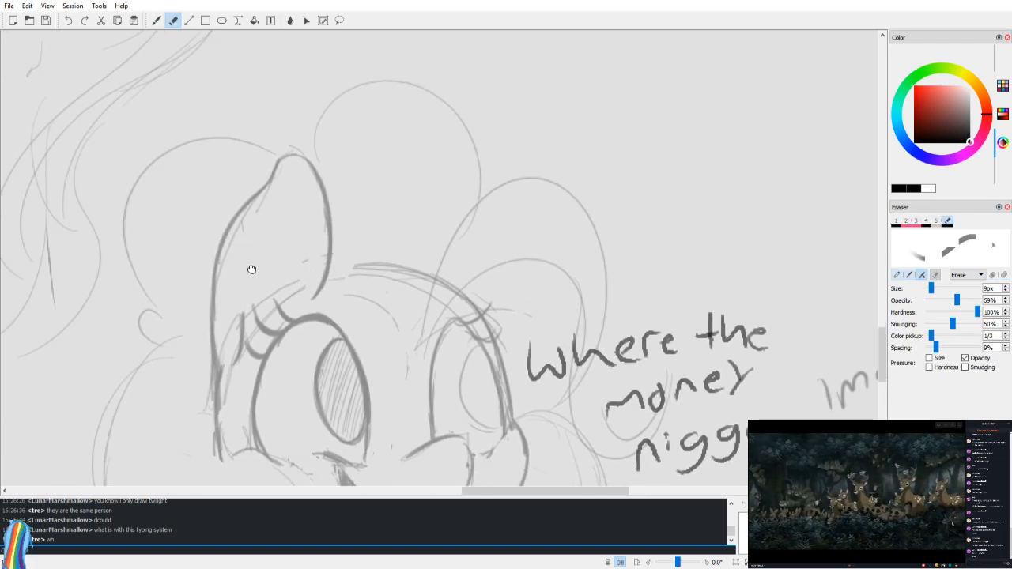
# Step: Draw a curved fold line inside the near ear, from just below the tip down to the eyelashes
pyautogui.press('b')
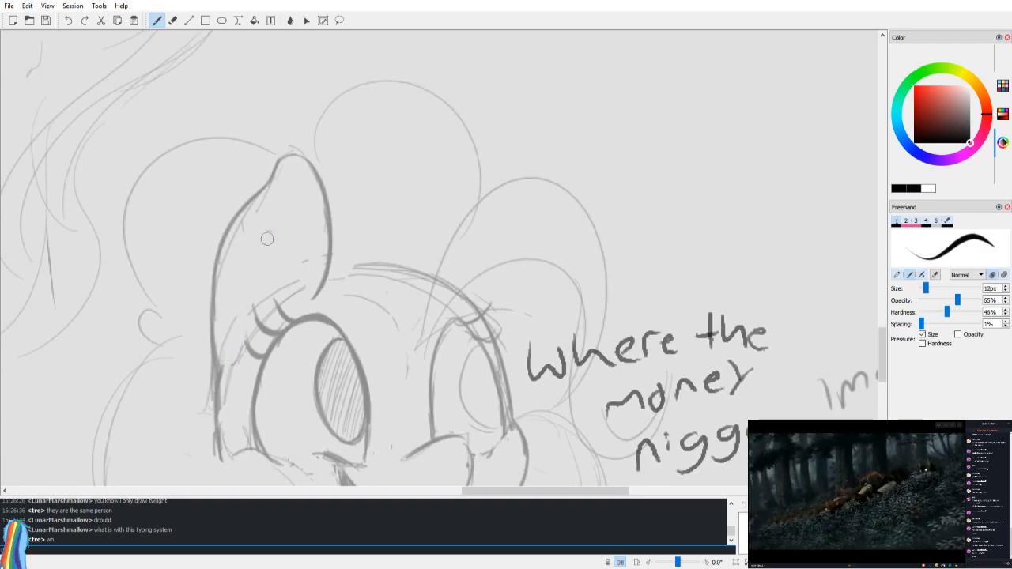
pyautogui.press('v')
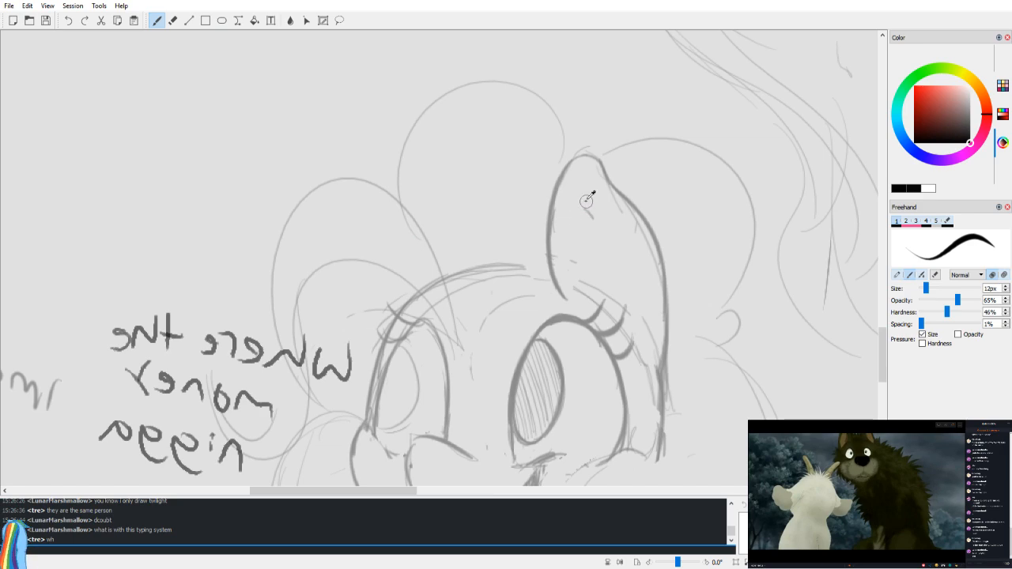
pyautogui.moveTo(606, 235); pyautogui.dragTo(615, 318)
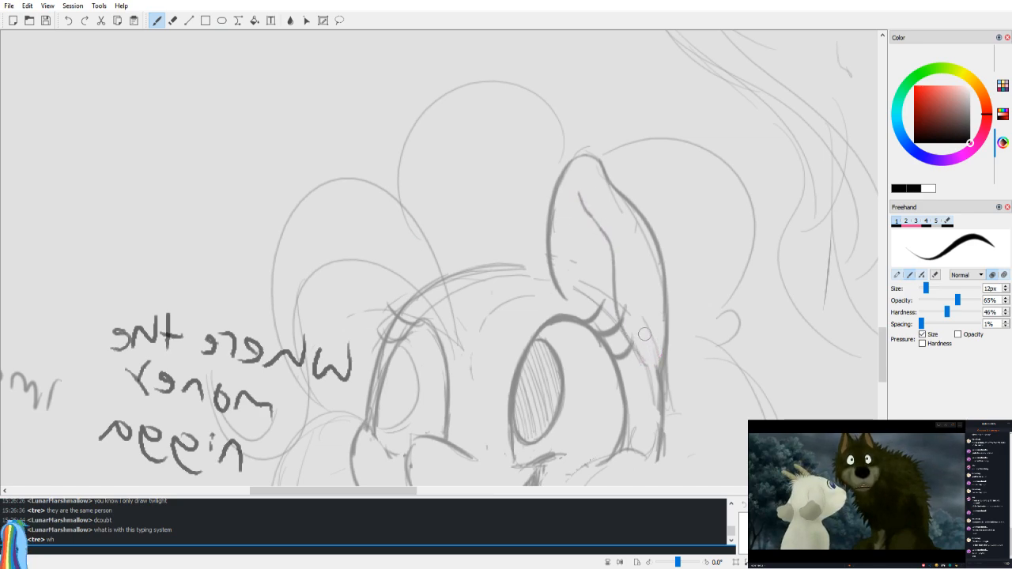
pyautogui.press('v')
pyautogui.moveTo(458, 360)
pyautogui.mouseDown()
pyautogui.moveTo(477, 250)
pyautogui.moveTo(505, 311)
pyautogui.mouseUp()
# Step: Erase the leftover sketch lines inside the near ear, around the fold line and above the lashes
pyautogui.press('e')
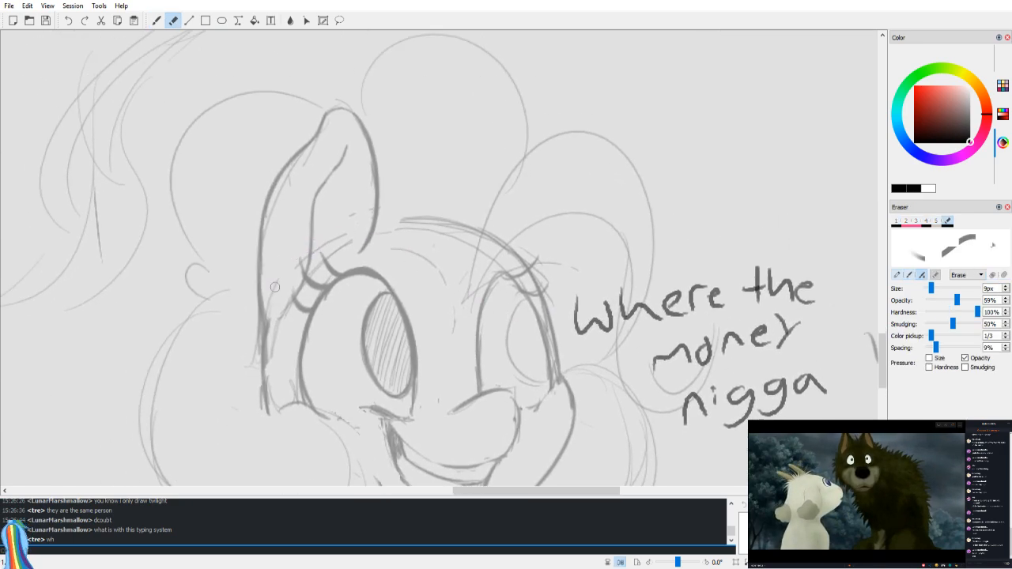
pyautogui.moveTo(325, 242); pyautogui.dragTo(347, 231)
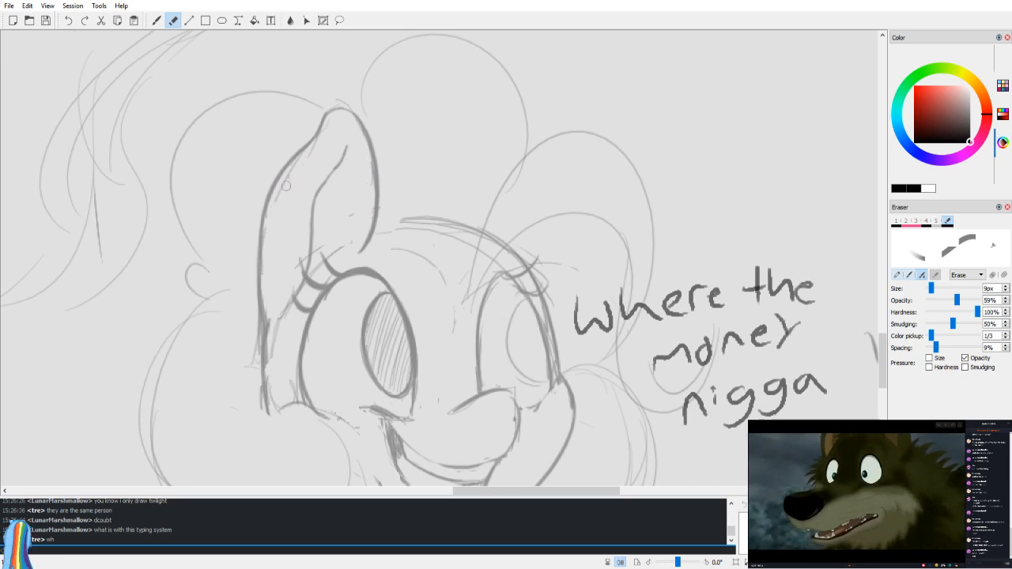
pyautogui.press('b')
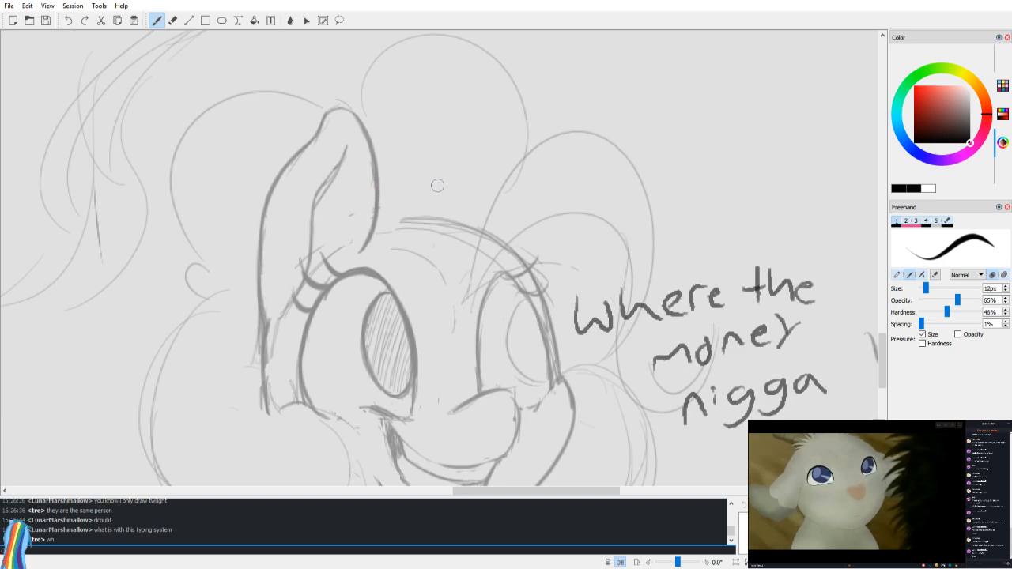
pyautogui.press('v')
pyautogui.press('v')
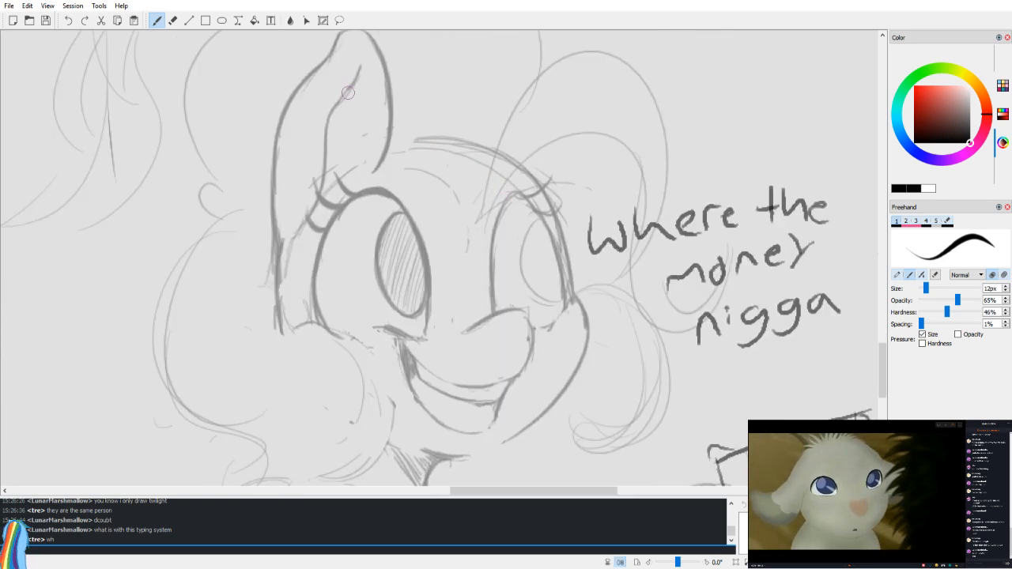
# Step: Try a second inner line on the near ear, curving from the front edge down toward the lashes
pyautogui.scroll(3, 474, 149)
pyautogui.scroll(-5, 506, 148)
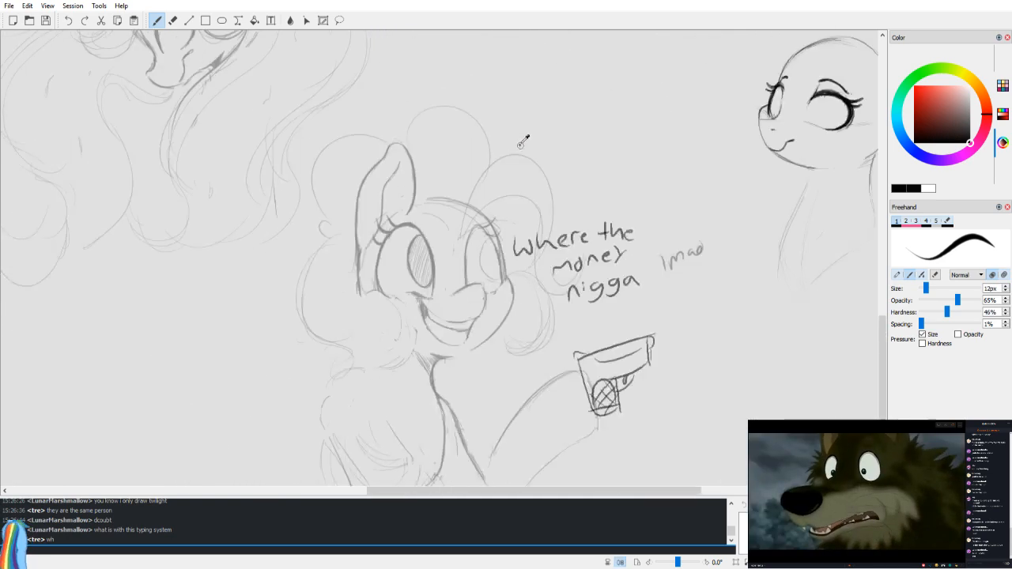
pyautogui.press('v')
pyautogui.press('v')
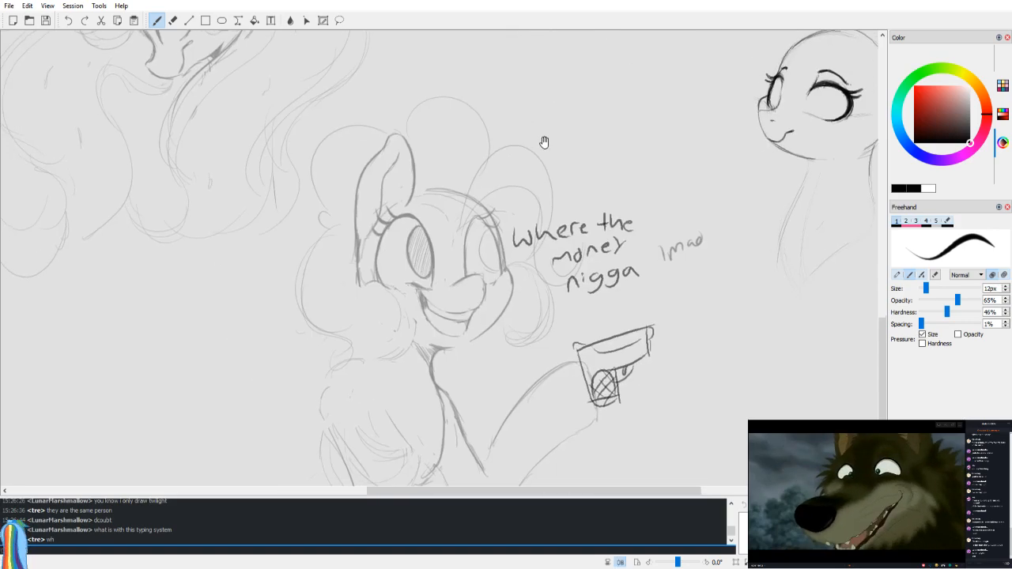
pyautogui.scroll(3, 545, 149)
pyautogui.press('v')
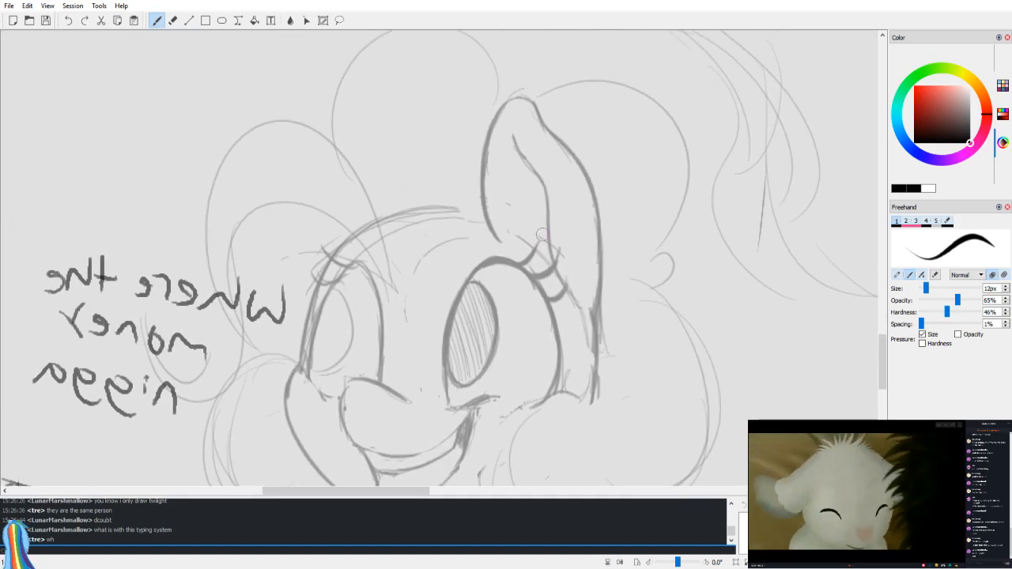
pyautogui.press('v')
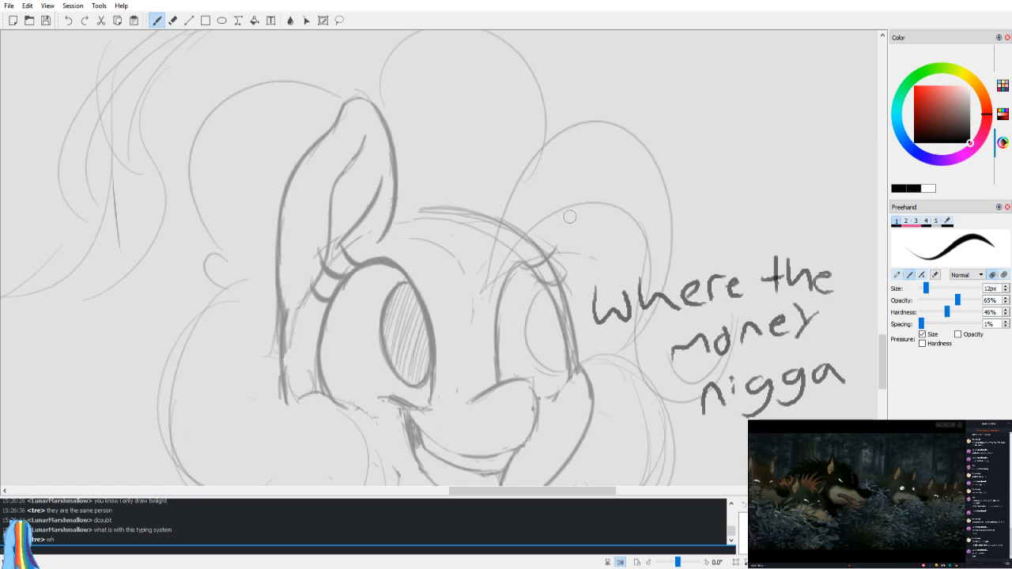
pyautogui.hotkey('ctrl', 'z')
pyautogui.moveTo(377, 159); pyautogui.dragTo(349, 252)
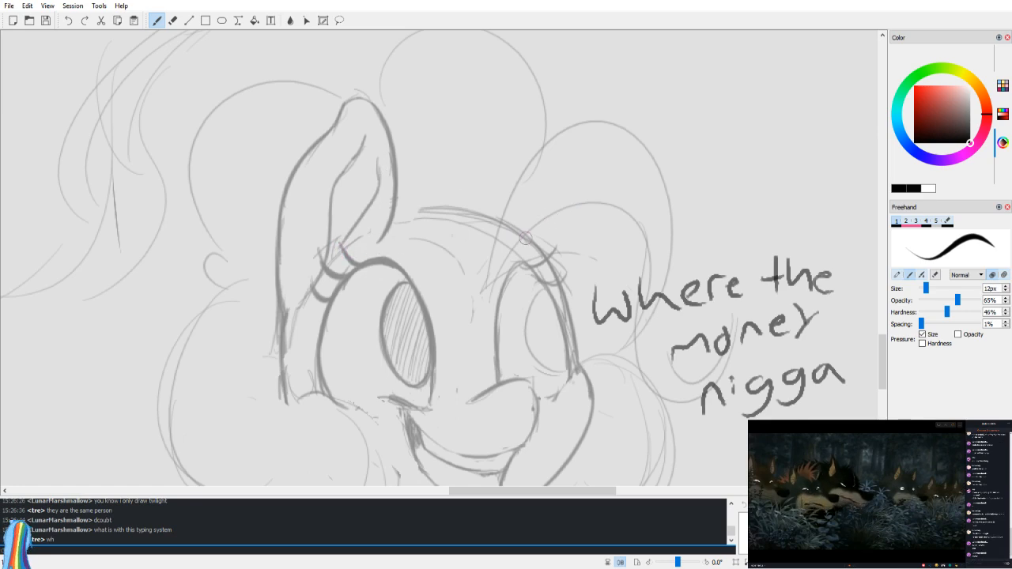
pyautogui.press('v')
pyautogui.hotkey('ctrl', 'z')
pyautogui.moveTo(499, 163); pyautogui.dragTo(535, 247)
pyautogui.hotkey('ctrl', 'z')
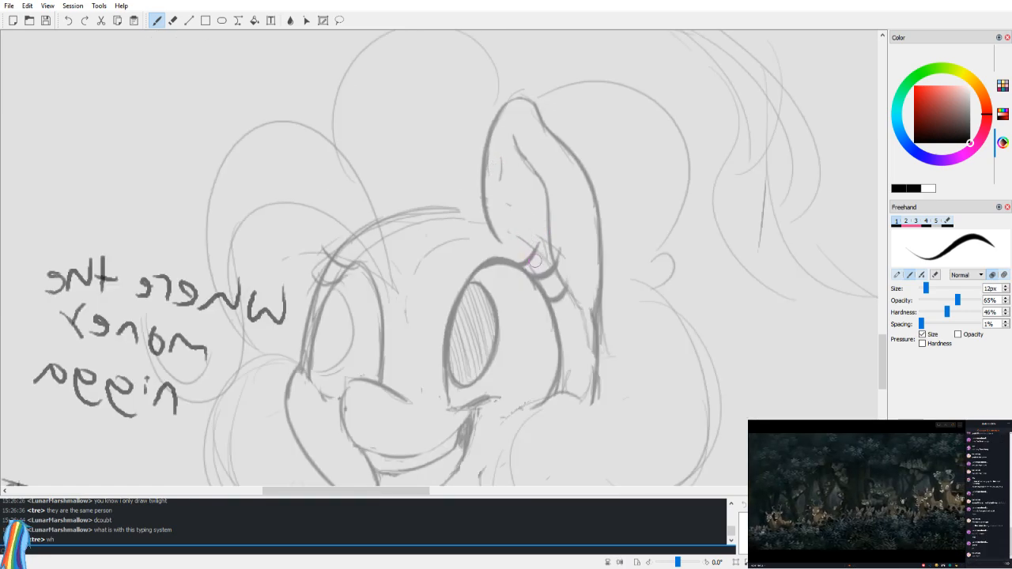
# Step: Try a curved brow line arching above the near eye toward the base of the ear
pyautogui.press('v')
pyautogui.scroll(-1, 507, 293)
pyautogui.press('v')
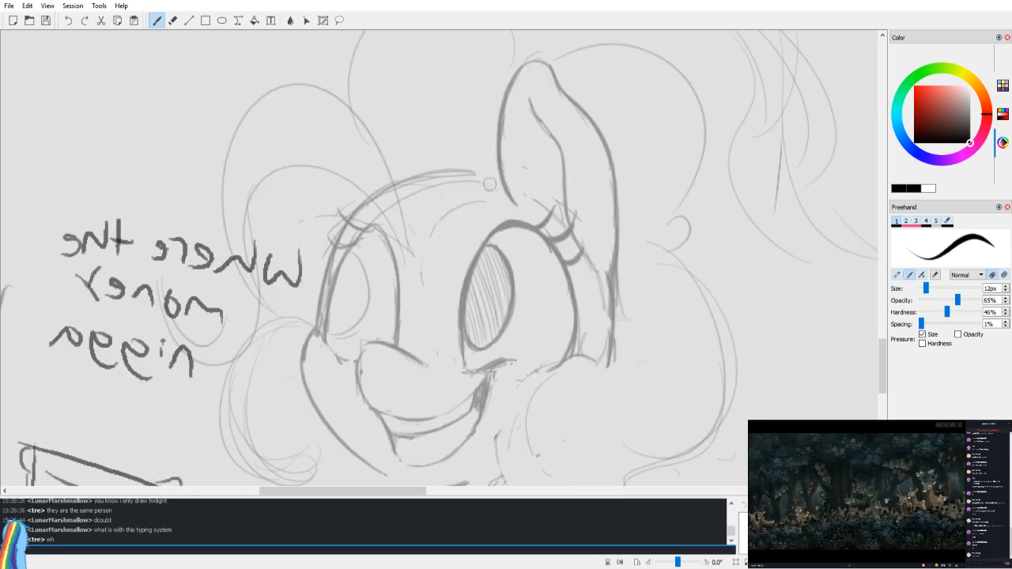
pyautogui.moveTo(421, 270); pyautogui.dragTo(474, 202)
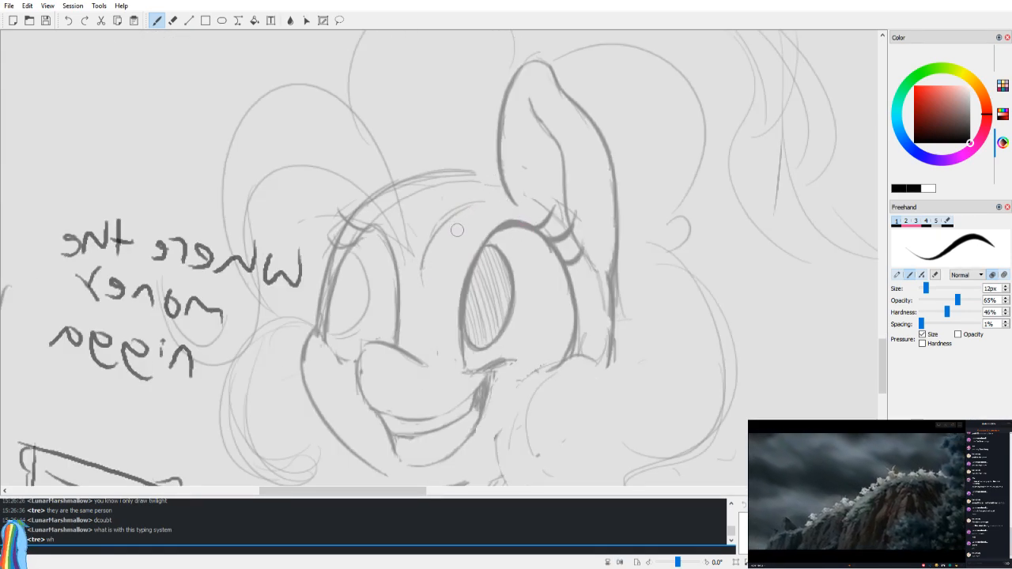
pyautogui.hotkey('ctrl', 'z')
pyautogui.moveTo(423, 269); pyautogui.dragTo(495, 200)
pyautogui.hotkey('ctrl', 'z')
pyautogui.moveTo(424, 277); pyautogui.dragTo(514, 186)
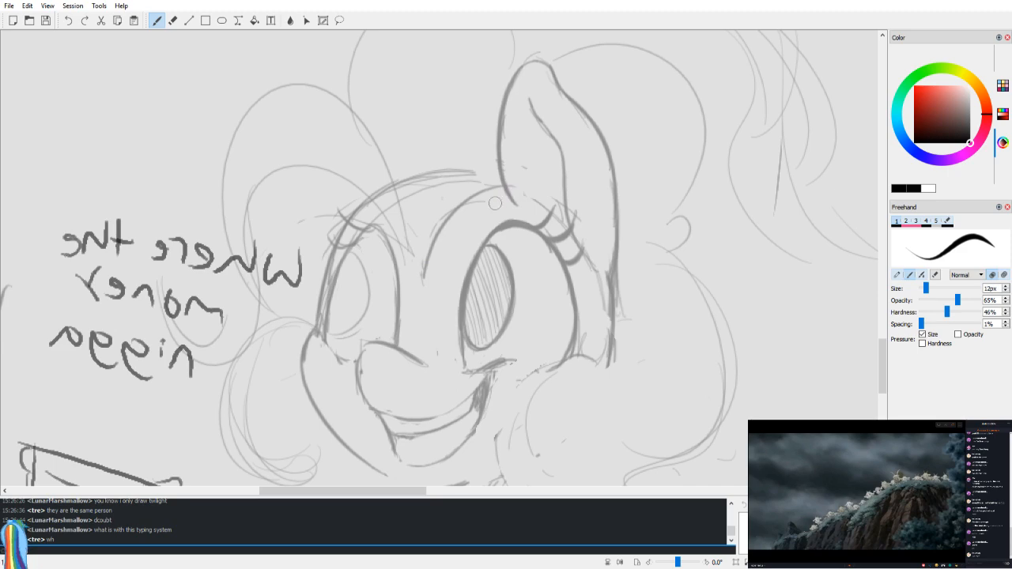
pyautogui.hotkey('ctrl', 'z')
pyautogui.moveTo(426, 264); pyautogui.dragTo(503, 197)
pyautogui.hotkey('ctrl', 'z')
pyautogui.moveTo(424, 278); pyautogui.dragTo(514, 191)
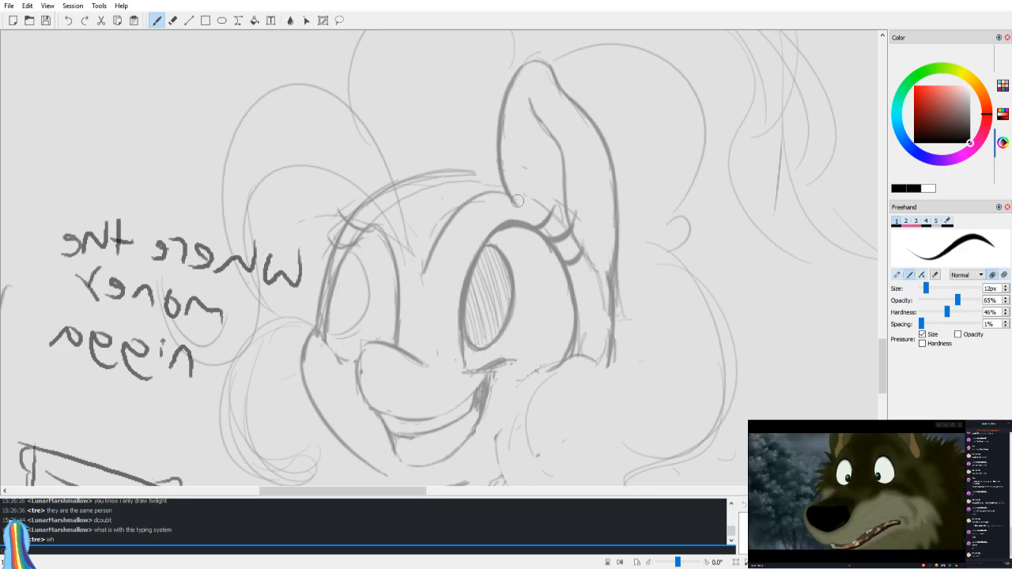
pyautogui.hotkey('ctrl', 'z')
pyautogui.moveTo(431, 262); pyautogui.dragTo(511, 197)
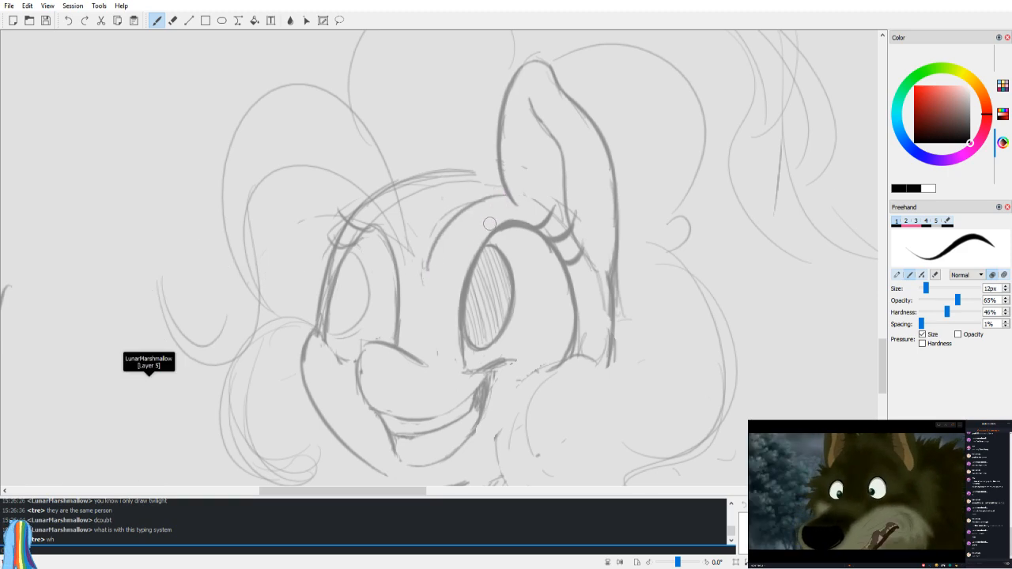
# Step: Draw the forelock's sweeping upper edge from the forehead and start its underside above the far eye
pyautogui.press('m')
pyautogui.moveTo(451, 274)
pyautogui.mouseDown()
pyautogui.moveTo(463, 209)
pyautogui.moveTo(518, 124)
pyautogui.mouseUp()
pyautogui.moveTo(466, 245)
pyautogui.mouseDown()
pyautogui.moveTo(510, 131)
pyautogui.moveTo(584, 105)
pyautogui.mouseUp()
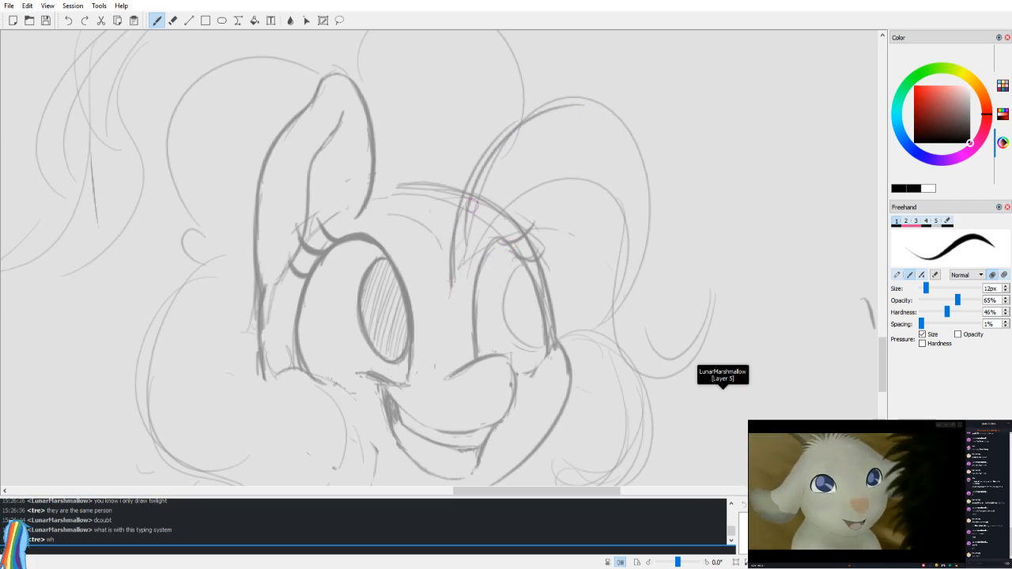
pyautogui.moveTo(455, 291)
pyautogui.mouseDown()
pyautogui.moveTo(549, 159)
pyautogui.moveTo(575, 155)
pyautogui.moveTo(508, 203)
pyautogui.mouseUp()
pyautogui.moveTo(472, 269); pyautogui.dragTo(615, 230)
# Step: Curve the forelock's underside over the far eye and down the far side of the head
pyautogui.moveTo(552, 187); pyautogui.dragTo(631, 280)
pyautogui.hotkey('ctrl', 'z')
pyautogui.moveTo(537, 195); pyautogui.dragTo(623, 296)
pyautogui.hotkey('ctrl', 'z')
pyautogui.moveTo(515, 210)
pyautogui.mouseDown()
pyautogui.moveTo(638, 239)
pyautogui.moveTo(622, 319)
pyautogui.mouseUp()
pyautogui.moveTo(583, 183)
pyautogui.mouseDown()
pyautogui.moveTo(632, 258)
pyautogui.moveTo(631, 358)
pyautogui.mouseUp()
# Step: Draw the forelock's lower end turning outward into a hooked, curled tip
pyautogui.moveTo(630, 223); pyautogui.dragTo(688, 378)
pyautogui.moveTo(631, 255); pyautogui.dragTo(663, 377)
pyautogui.hotkey('ctrl', 'z')
pyautogui.moveTo(633, 246); pyautogui.dragTo(669, 381)
pyautogui.moveTo(609, 283); pyautogui.dragTo(686, 378)
pyautogui.moveTo(643, 329)
pyautogui.mouseDown()
pyautogui.moveTo(661, 356)
pyautogui.moveTo(668, 292)
pyautogui.mouseUp()
pyautogui.moveTo(688, 310)
pyautogui.mouseDown()
pyautogui.moveTo(679, 375)
pyautogui.moveTo(654, 389)
pyautogui.mouseUp()
# Step: Draw the forelock's outer edge from the curled tip up to its crest
pyautogui.press('v')
pyautogui.moveTo(436, 356); pyautogui.dragTo(470, 409)
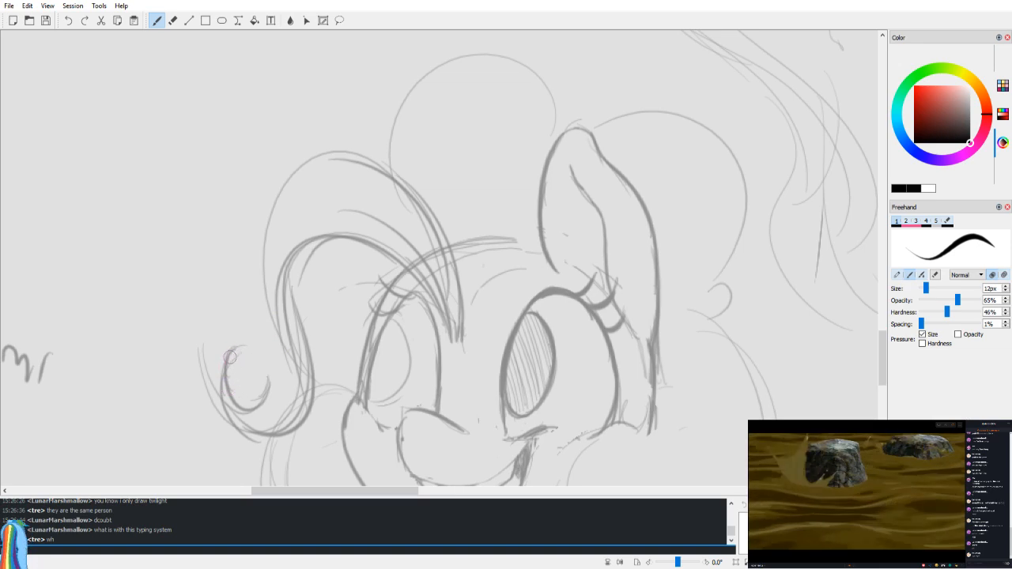
pyautogui.moveTo(259, 388)
pyautogui.mouseDown()
pyautogui.moveTo(253, 285)
pyautogui.moveTo(273, 199)
pyautogui.mouseUp()
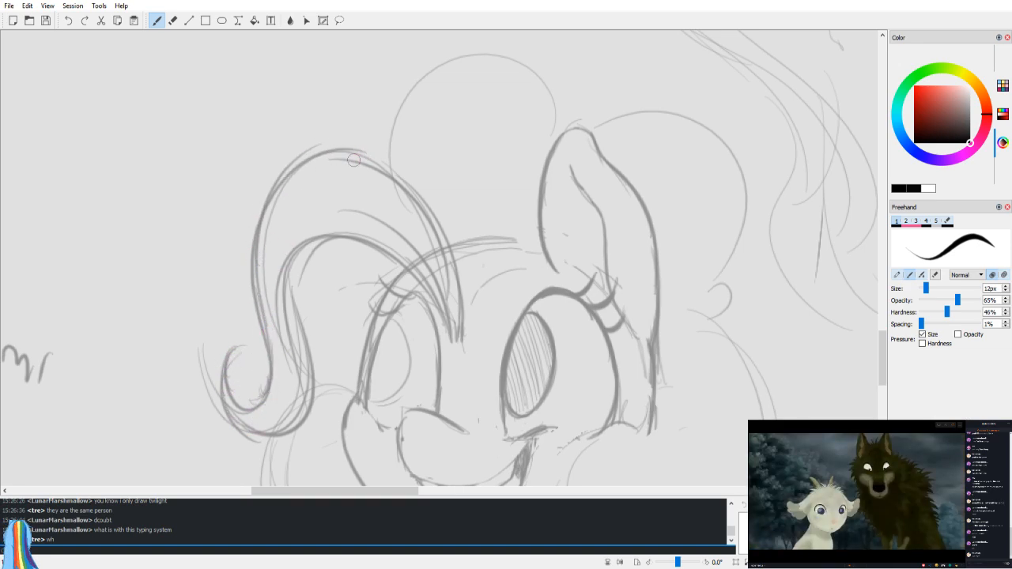
# Step: Outline the rounded mane puff on top of the head between the ear and the forelock
pyautogui.press('v')
pyautogui.moveTo(427, 252); pyautogui.dragTo(438, 268)
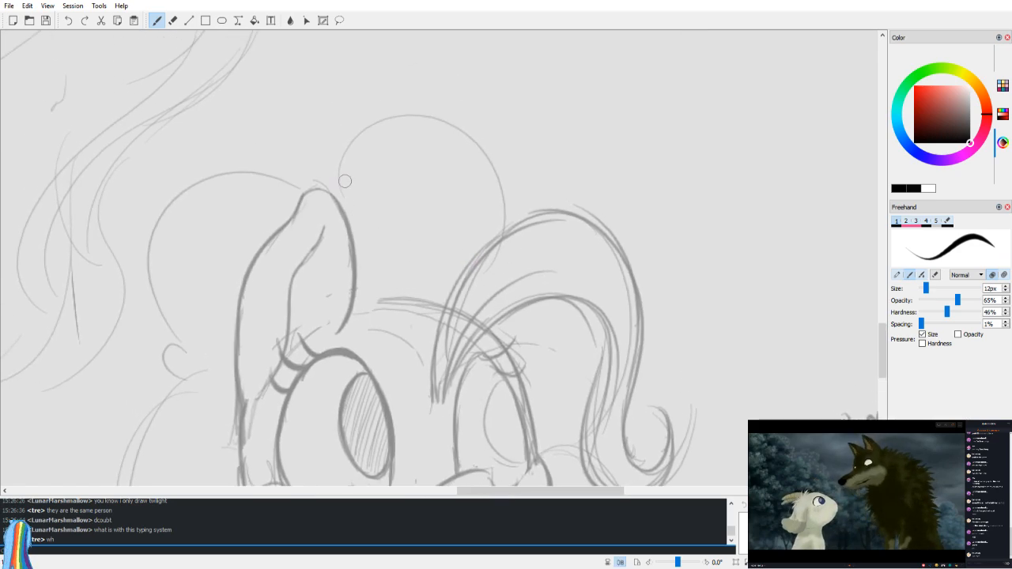
pyautogui.moveTo(338, 198)
pyautogui.mouseDown()
pyautogui.moveTo(415, 120)
pyautogui.moveTo(509, 199)
pyautogui.mouseUp()
pyautogui.hotkey('ctrl', 'z')
pyautogui.press('v')
pyautogui.press('v')
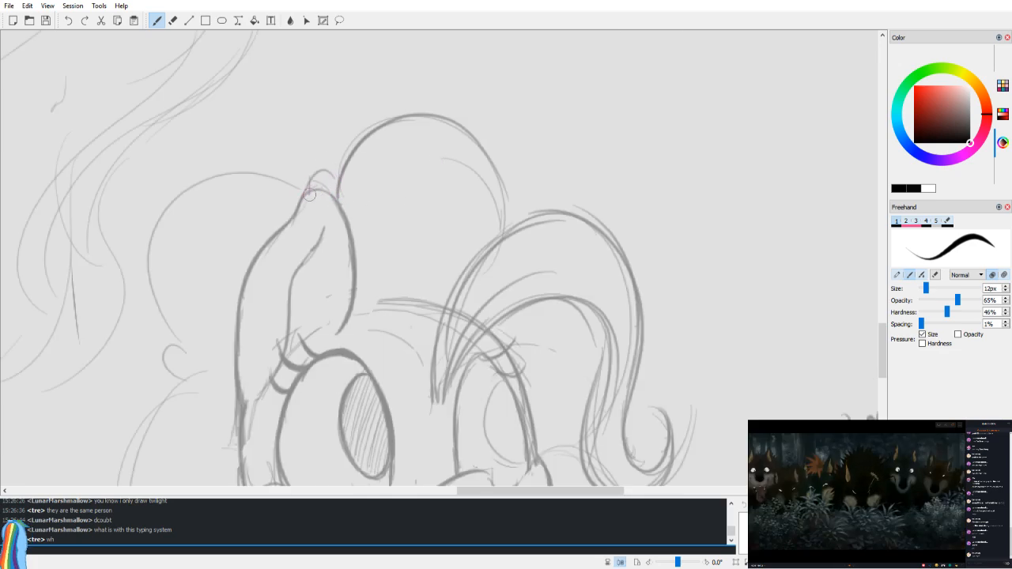
# Step: Outline the rounded mane puff behind the near ear, from the ear tip down to the small curl
pyautogui.press('v')
pyautogui.moveTo(570, 192); pyautogui.dragTo(700, 255)
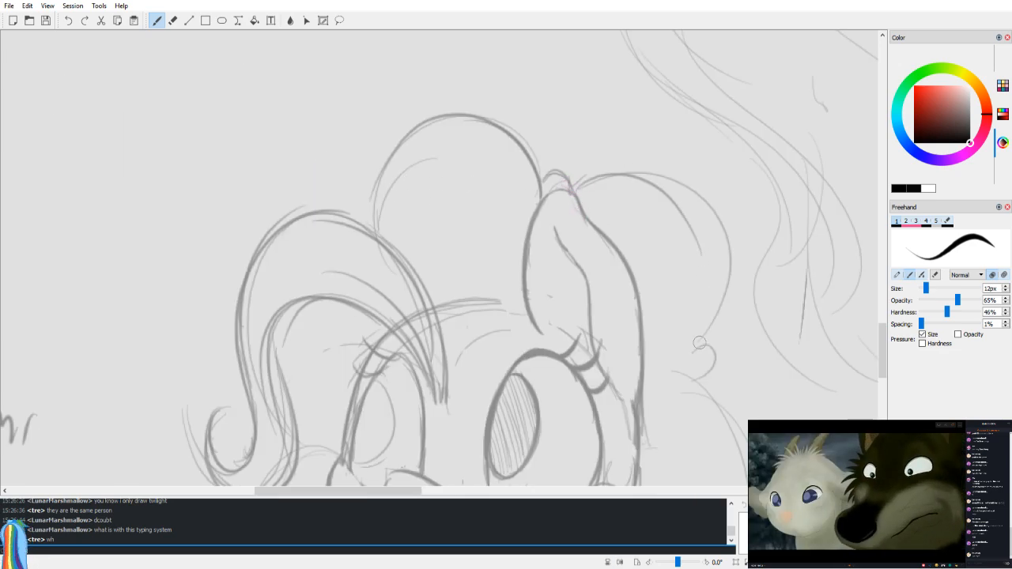
pyautogui.hotkey('ctrl', 'z')
pyautogui.moveTo(571, 192); pyautogui.dragTo(723, 279)
pyautogui.moveTo(637, 180)
pyautogui.mouseDown()
pyautogui.moveTo(697, 219)
pyautogui.moveTo(706, 347)
pyautogui.mouseUp()
pyautogui.moveTo(706, 230); pyautogui.dragTo(703, 350)
pyautogui.moveTo(664, 166); pyautogui.dragTo(706, 345)
pyautogui.hotkey('ctrl', 'z')
pyautogui.moveTo(674, 176); pyautogui.dragTo(706, 349)
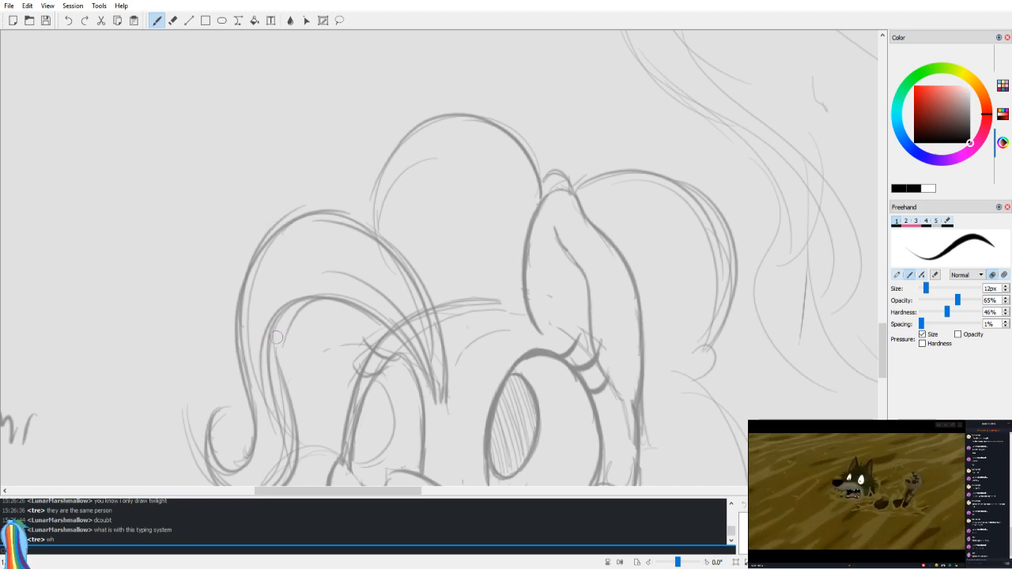
pyautogui.scroll(-5, 440, 260)
pyautogui.press('v')
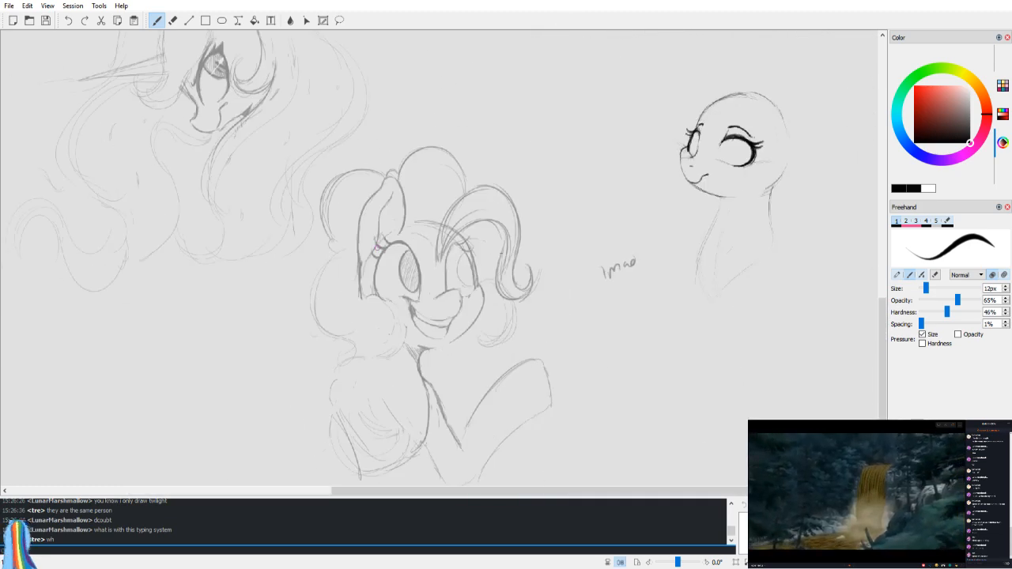
pyautogui.scroll(5, 502, 261)
pyautogui.press('v')
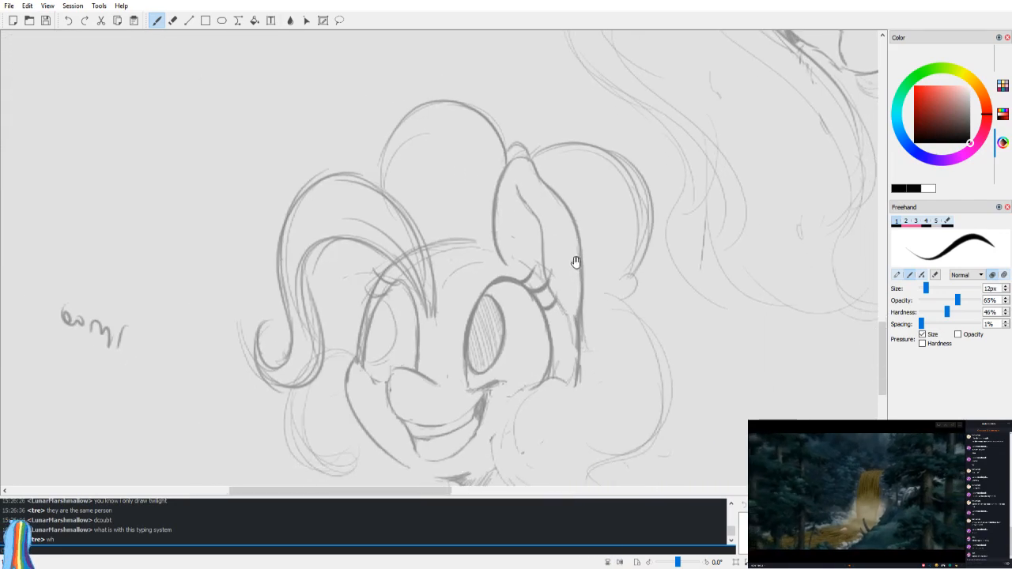
# Step: Outline the outer edge of the large mane puff below the small curl, beside the near cheek
pyautogui.press('v')
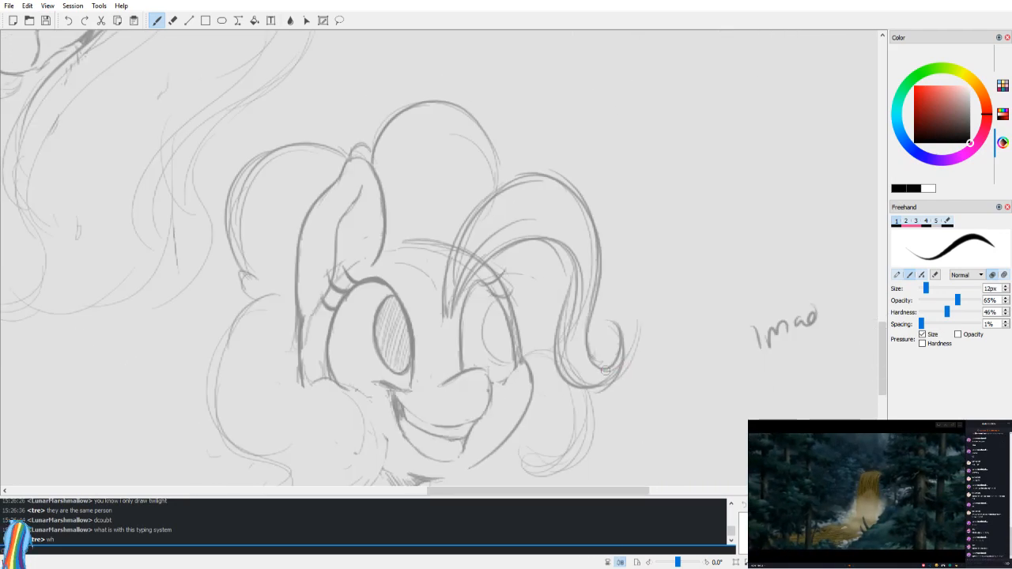
pyautogui.moveTo(259, 347)
pyautogui.mouseDown()
pyautogui.moveTo(290, 224)
pyautogui.moveTo(259, 281)
pyautogui.mouseUp()
pyautogui.hotkey('ctrl', 'z')
pyautogui.moveTo(262, 291)
pyautogui.mouseDown()
pyautogui.moveTo(263, 321)
pyautogui.moveTo(324, 402)
pyautogui.moveTo(320, 419)
pyautogui.mouseUp()
pyautogui.hotkey('ctrl', 'z')
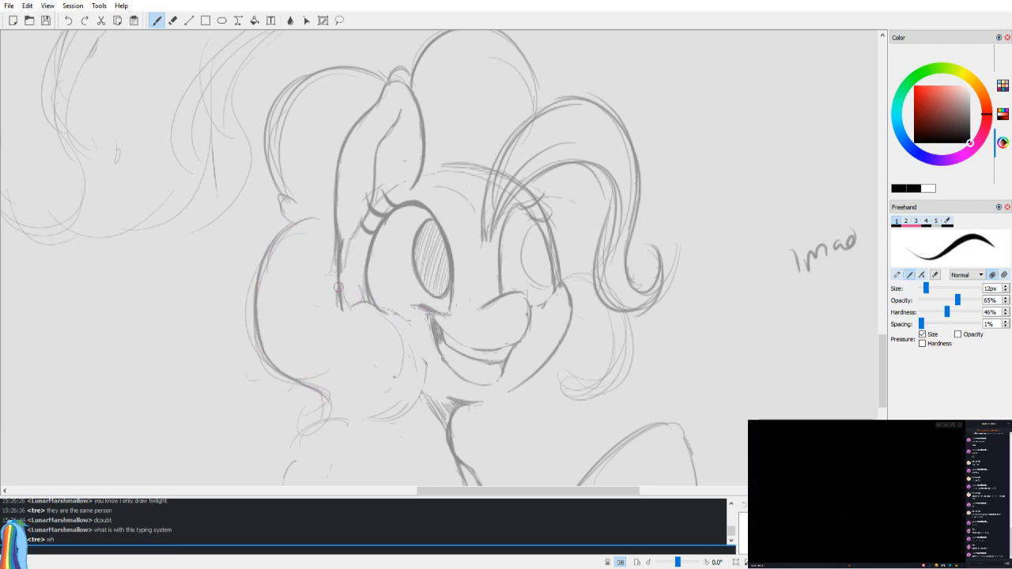
# Step: Draw the lower end of the near ear, closing it just above the mane curl on the cheek
pyautogui.moveTo(342, 310); pyautogui.dragTo(370, 304)
pyautogui.moveTo(377, 307)
pyautogui.mouseDown()
pyautogui.moveTo(423, 371)
pyautogui.moveTo(407, 405)
pyautogui.mouseUp()
pyautogui.hotkey('ctrl', 'z')
pyautogui.press('v')
pyautogui.moveTo(542, 296)
pyautogui.mouseDown()
pyautogui.moveTo(526, 307)
pyautogui.moveTo(535, 295)
pyautogui.moveTo(537, 307)
pyautogui.mouseUp()
pyautogui.hotkey('ctrl', 'z')
pyautogui.hotkey('ctrl', 'z')
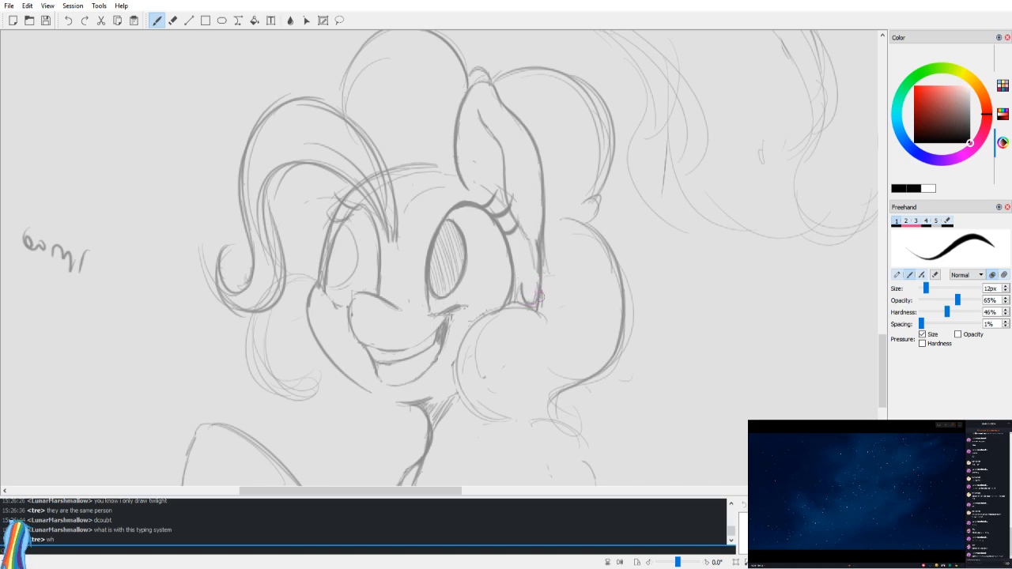
# Step: Outline the rounded front curl of the mane over the near cheek, from the ear base down toward the neck
pyautogui.moveTo(472, 409)
pyautogui.mouseDown()
pyautogui.moveTo(489, 344)
pyautogui.moveTo(467, 390)
pyautogui.moveTo(512, 304)
pyautogui.mouseUp()
pyautogui.hotkey('ctrl', 'z')
pyautogui.moveTo(457, 370)
pyautogui.mouseDown()
pyautogui.moveTo(509, 418)
pyautogui.moveTo(521, 317)
pyautogui.mouseUp()
pyautogui.press('h')
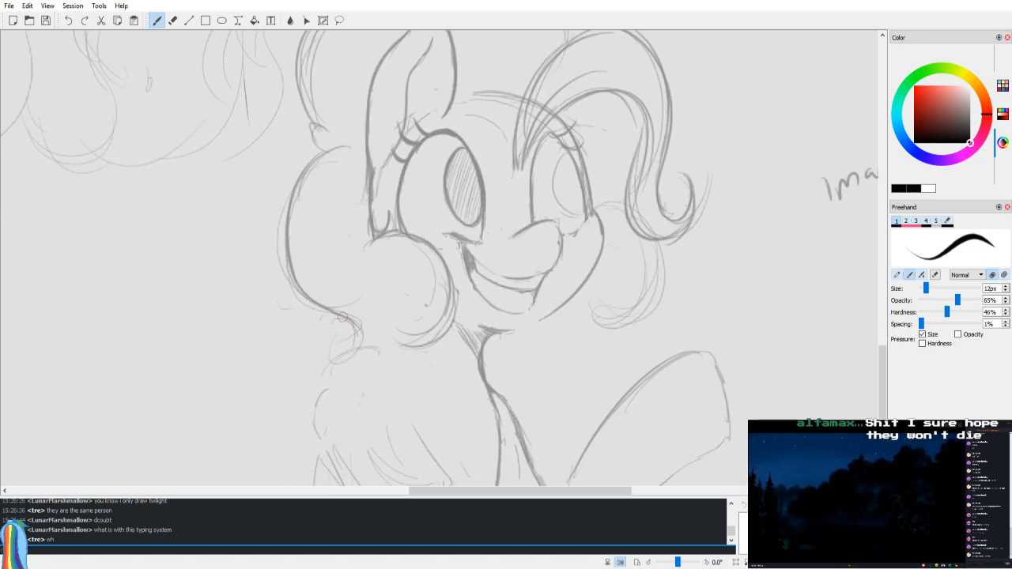
# Step: End the large mane puff in an inward hooked curl and outline a smaller rounded puff beneath it
pyautogui.moveTo(358, 339); pyautogui.dragTo(332, 349)
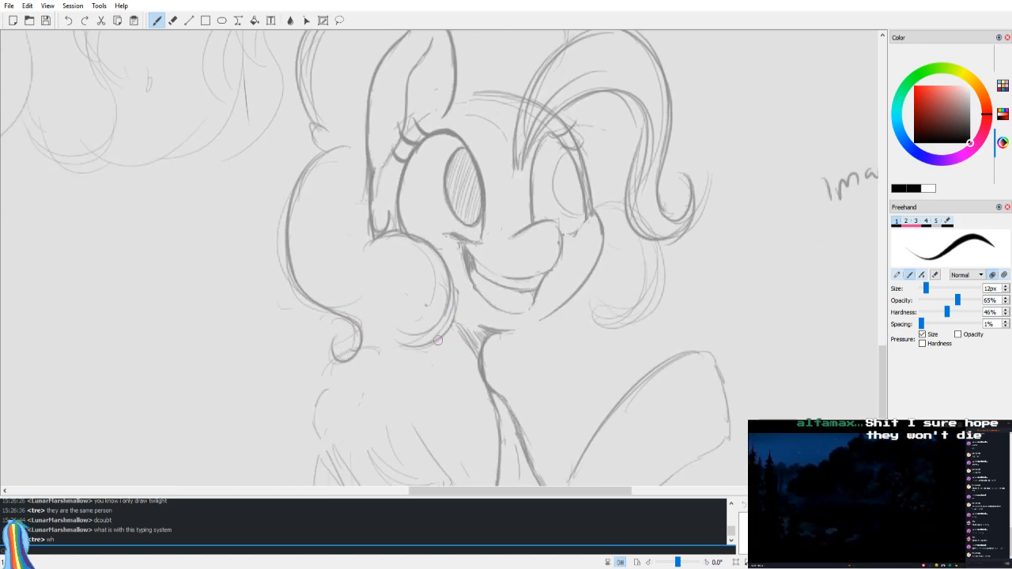
pyautogui.press('h')
pyautogui.moveTo(558, 312); pyautogui.dragTo(556, 361)
pyautogui.hotkey('ctrl', 'z')
pyautogui.hotkey('ctrl', 'z')
pyautogui.moveTo(566, 309)
pyautogui.mouseDown()
pyautogui.moveTo(556, 321)
pyautogui.moveTo(571, 330)
pyautogui.moveTo(545, 396)
pyautogui.mouseUp()
pyautogui.moveTo(558, 316)
pyautogui.mouseDown()
pyautogui.moveTo(571, 314)
pyautogui.moveTo(589, 399)
pyautogui.mouseUp()
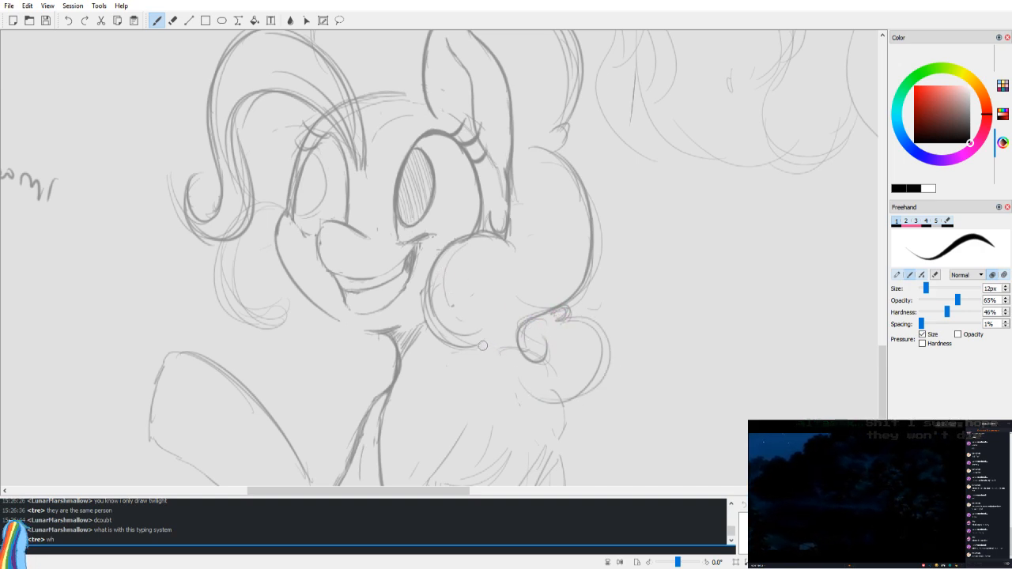
# Step: Outline a small rounded mane puff beside the neck, directly below the cheek curl
pyautogui.moveTo(458, 363); pyautogui.dragTo(528, 399)
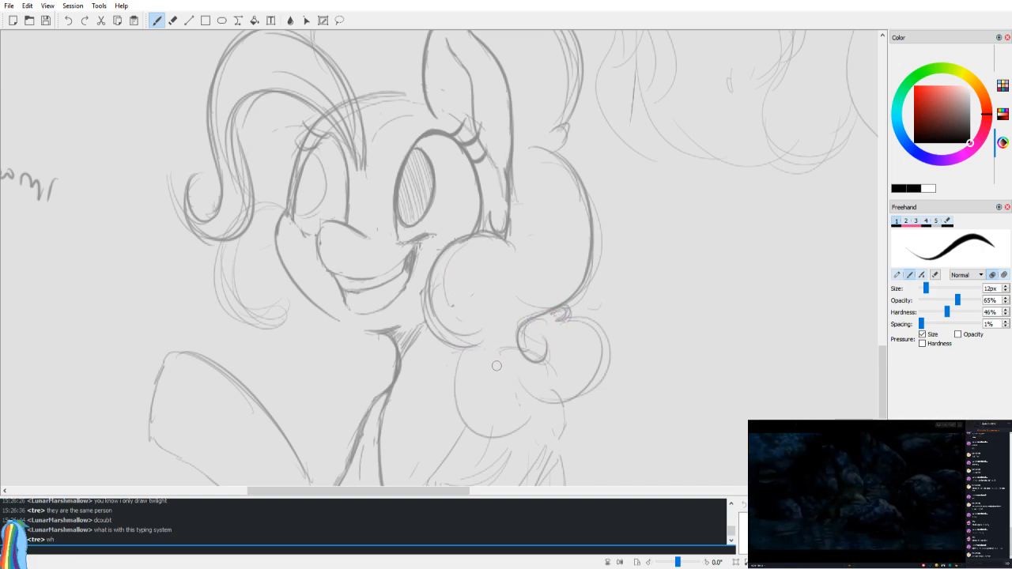
pyautogui.press('v')
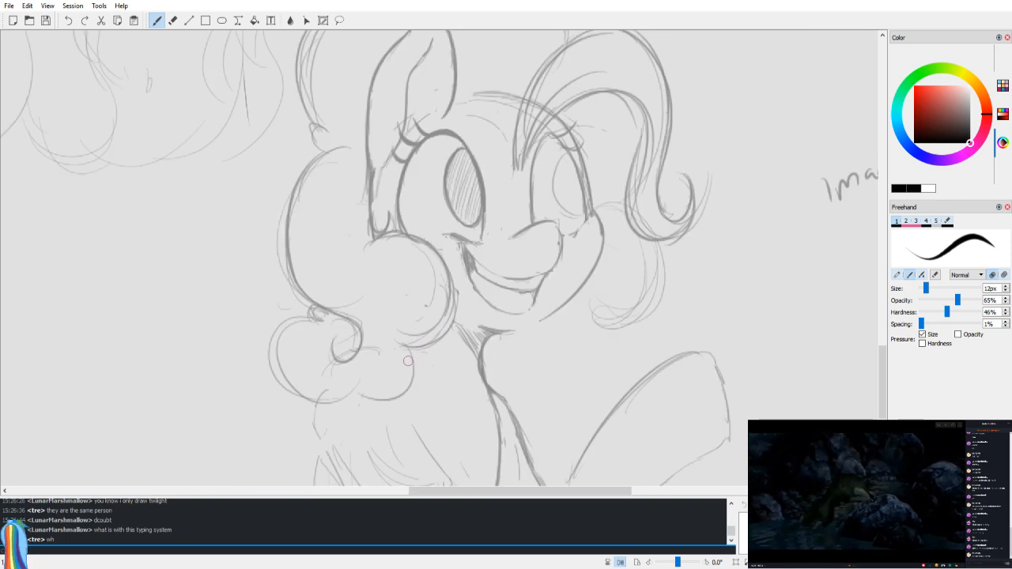
pyautogui.moveTo(419, 360); pyautogui.dragTo(354, 396)
pyautogui.hotkey('ctrl', 'z')
pyautogui.moveTo(412, 360); pyautogui.dragTo(359, 384)
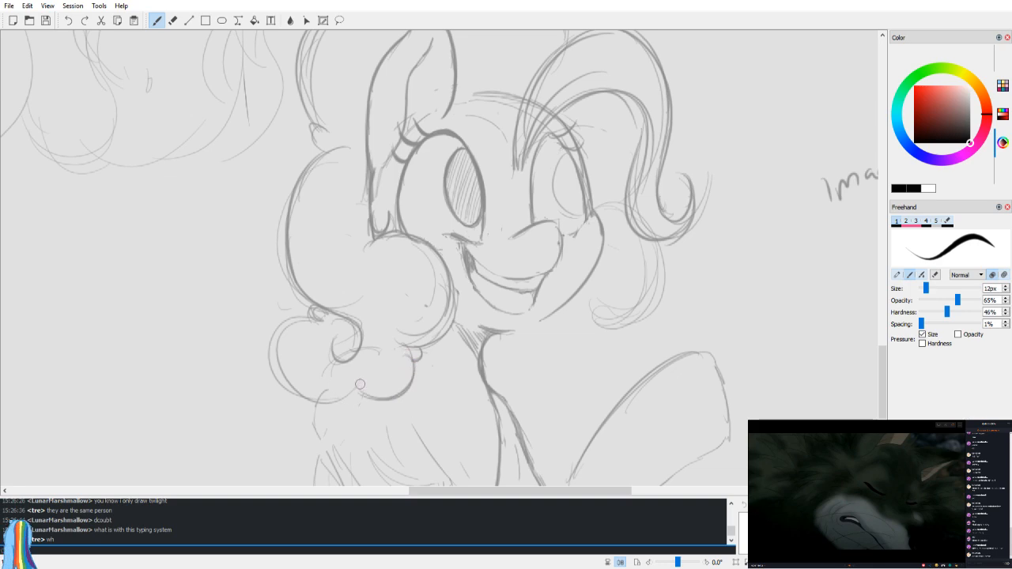
# Step: Draw the mane's bottom tip curling inward below the two lower puffs and erase the overlapping lines inside them
pyautogui.press('v')
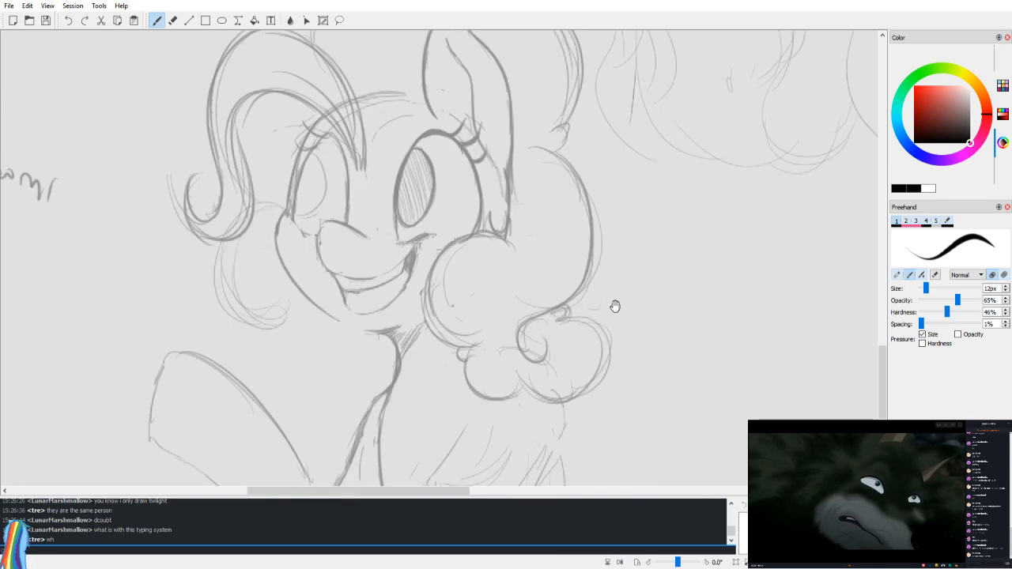
pyautogui.moveTo(516, 443); pyautogui.dragTo(551, 413)
pyautogui.press('e')
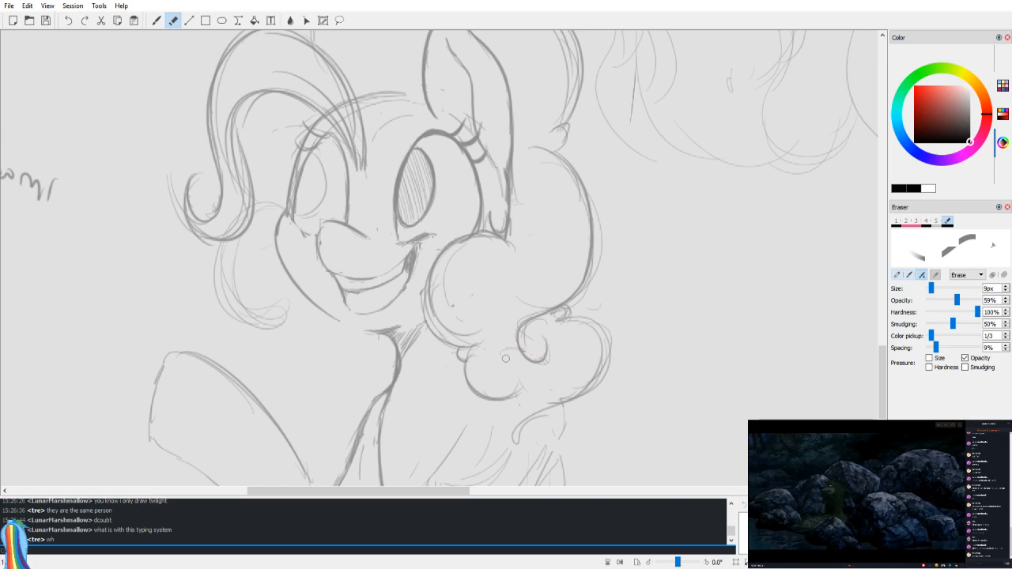
pyautogui.press('v')
pyautogui.press('b')
pyautogui.press('v')
pyautogui.moveTo(558, 405)
pyautogui.mouseDown()
pyautogui.moveTo(527, 450)
pyautogui.moveTo(523, 422)
pyautogui.moveTo(556, 444)
pyautogui.moveTo(532, 442)
pyautogui.moveTo(538, 423)
pyautogui.moveTo(538, 463)
pyautogui.mouseUp()
pyautogui.moveTo(519, 400); pyautogui.dragTo(502, 448)
pyautogui.press('v')
# Step: Erase the loose mane sketch beside the far cheek, below the forelock, with a 24 px eraser
pyautogui.moveTo(587, 309)
pyautogui.mouseDown()
pyautogui.moveTo(597, 339)
pyautogui.moveTo(577, 308)
pyautogui.moveTo(530, 383)
pyautogui.mouseUp()
pyautogui.press('v')
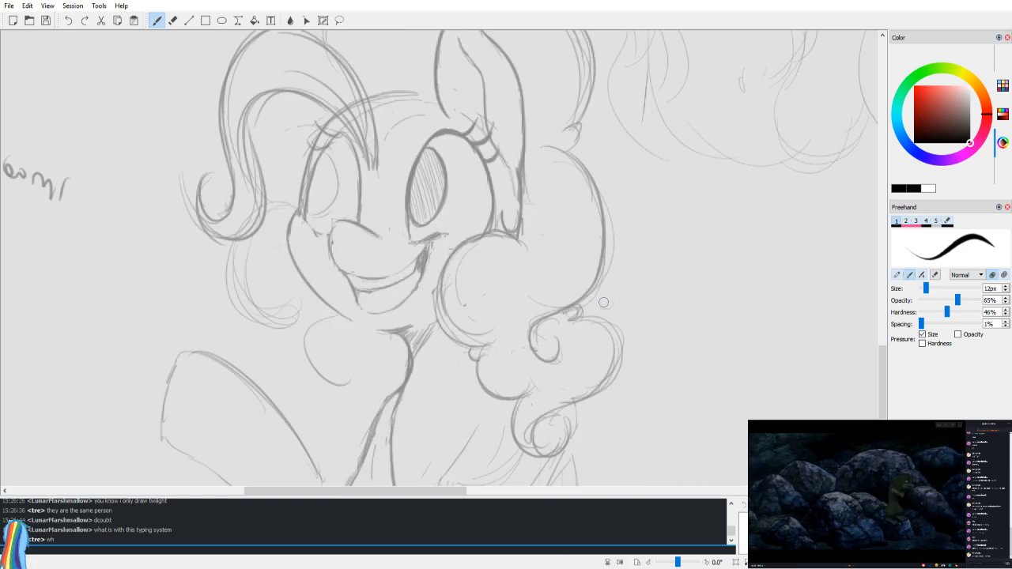
pyautogui.press('v')
pyautogui.moveTo(637, 251); pyautogui.dragTo(619, 272)
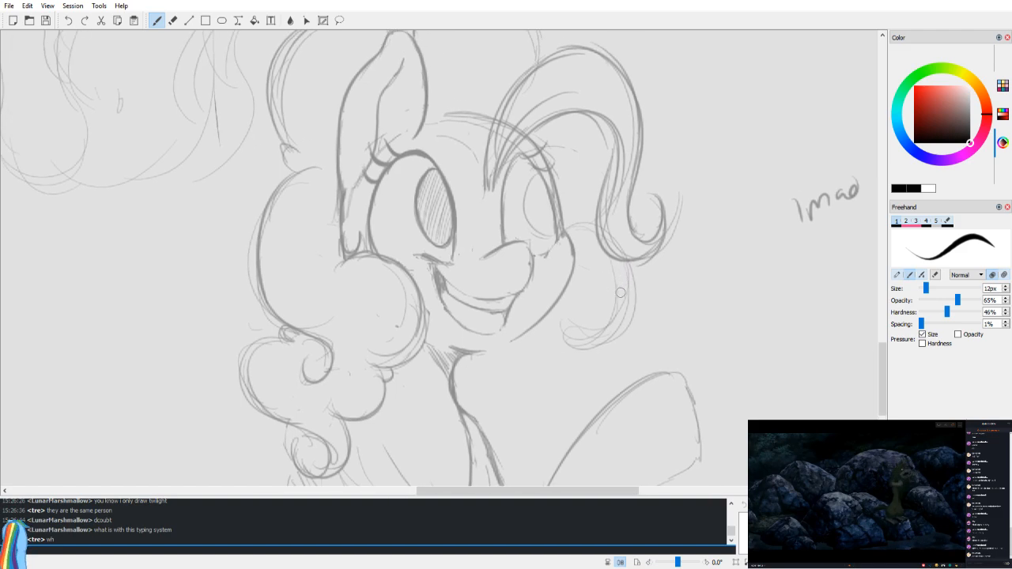
pyautogui.press('e')
pyautogui.moveTo(566, 346)
pyautogui.mouseDown()
pyautogui.moveTo(625, 277)
pyautogui.moveTo(619, 336)
pyautogui.mouseUp()
pyautogui.moveTo(932, 290); pyautogui.dragTo(937, 290)
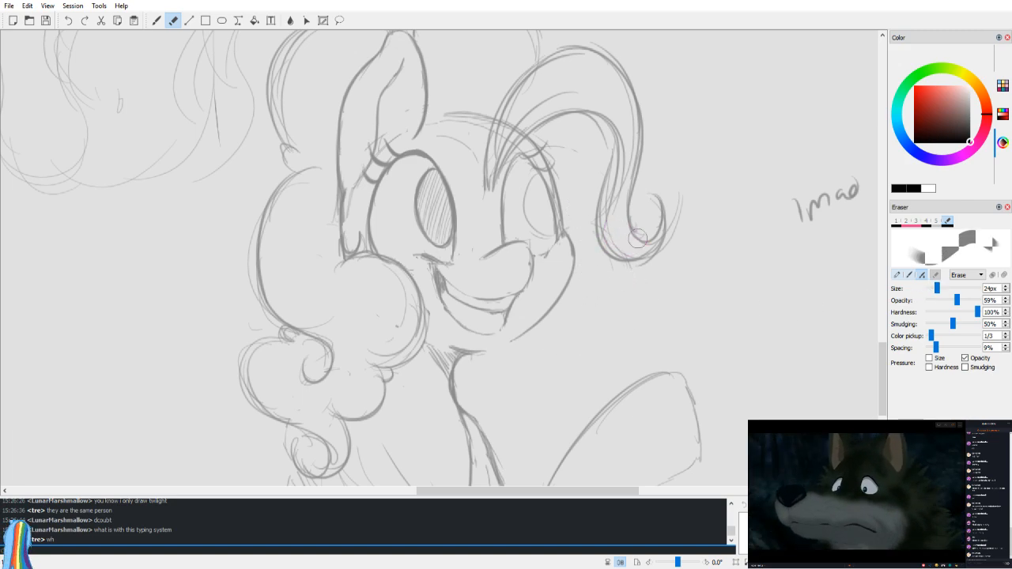
pyautogui.click(909, 275)
pyautogui.press('v')
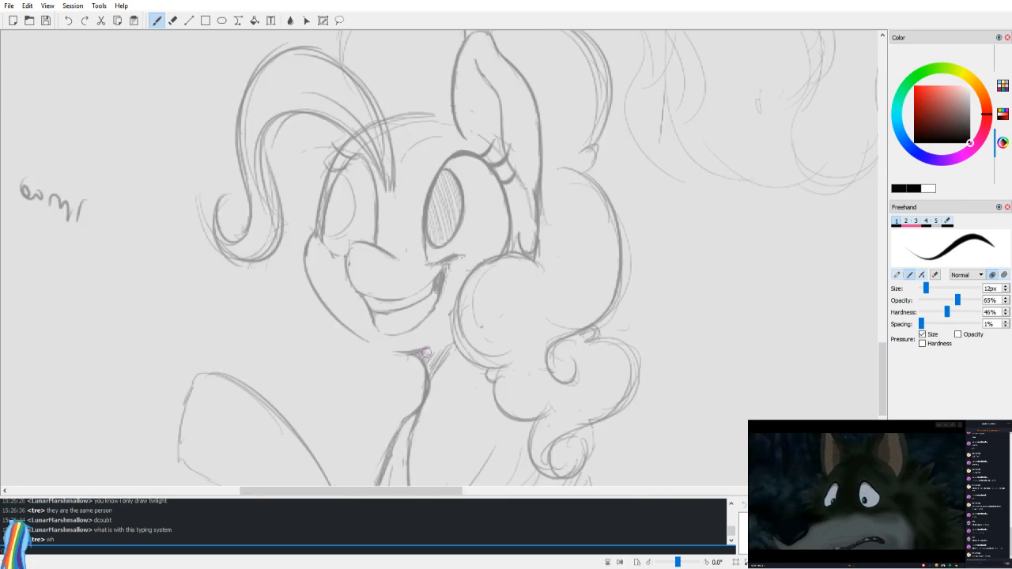
# Step: Sketch and darken a rounded mane puff under the chin, in front of the neck
pyautogui.press('v')
pyautogui.moveTo(513, 339)
pyautogui.mouseDown()
pyautogui.moveTo(525, 373)
pyautogui.moveTo(517, 366)
pyautogui.moveTo(480, 395)
pyautogui.moveTo(506, 382)
pyautogui.moveTo(495, 376)
pyautogui.moveTo(479, 430)
pyautogui.mouseUp()
pyautogui.hotkey('ctrl', 'z')
pyautogui.moveTo(502, 375); pyautogui.dragTo(474, 426)
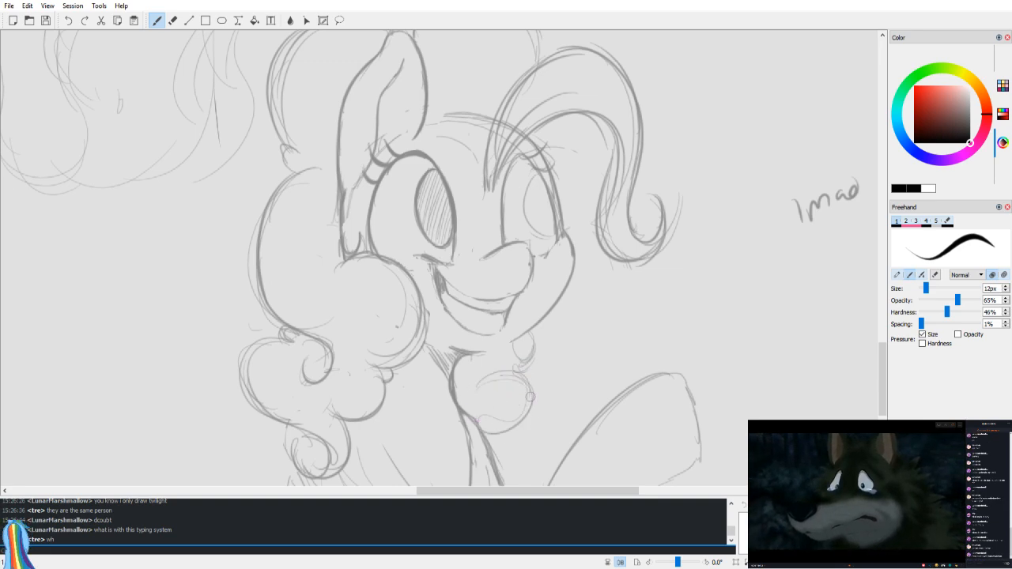
pyautogui.moveTo(476, 391)
pyautogui.mouseDown()
pyautogui.moveTo(534, 376)
pyautogui.moveTo(518, 421)
pyautogui.mouseUp()
pyautogui.moveTo(499, 373); pyautogui.dragTo(486, 417)
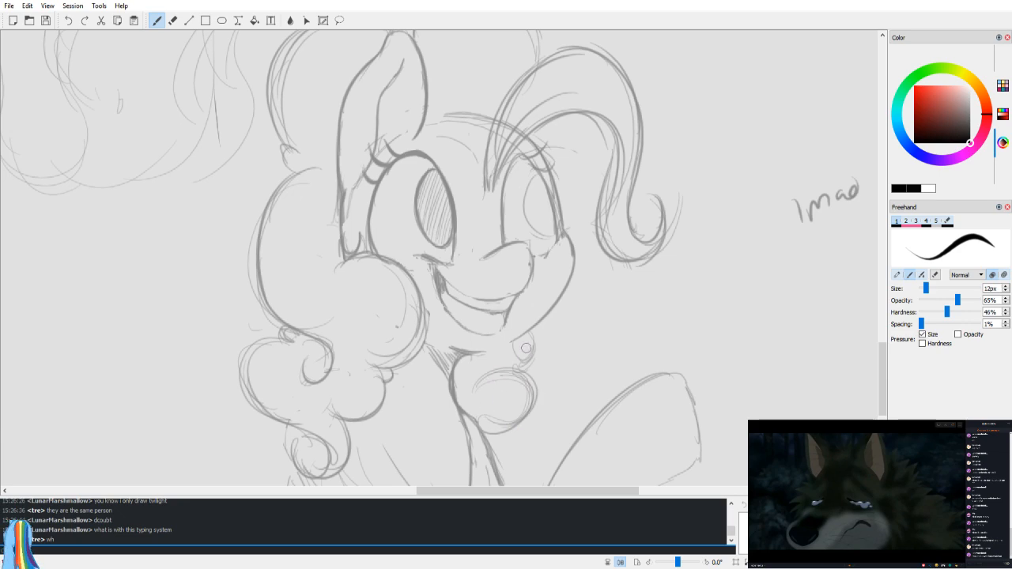
# Step: Darken the small curl tucked between the far jaw and the puff under the chin
pyautogui.moveTo(509, 346); pyautogui.dragTo(516, 367)
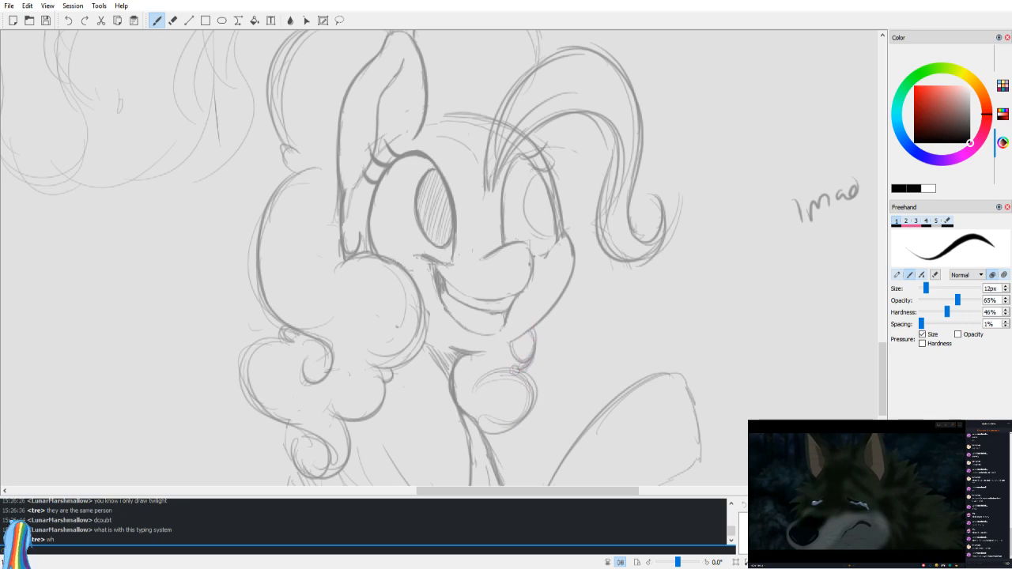
pyautogui.press('v')
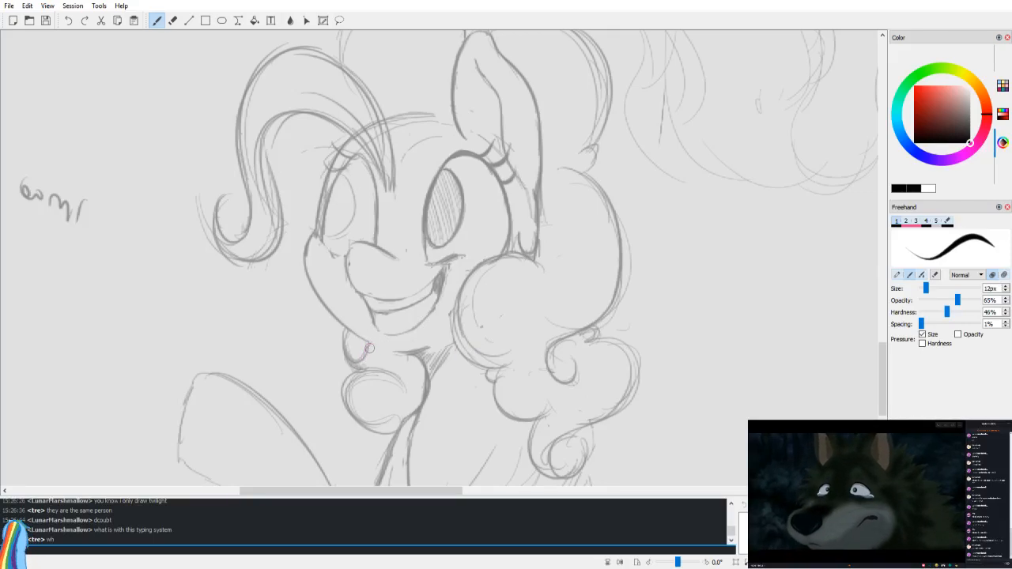
pyautogui.press('v')
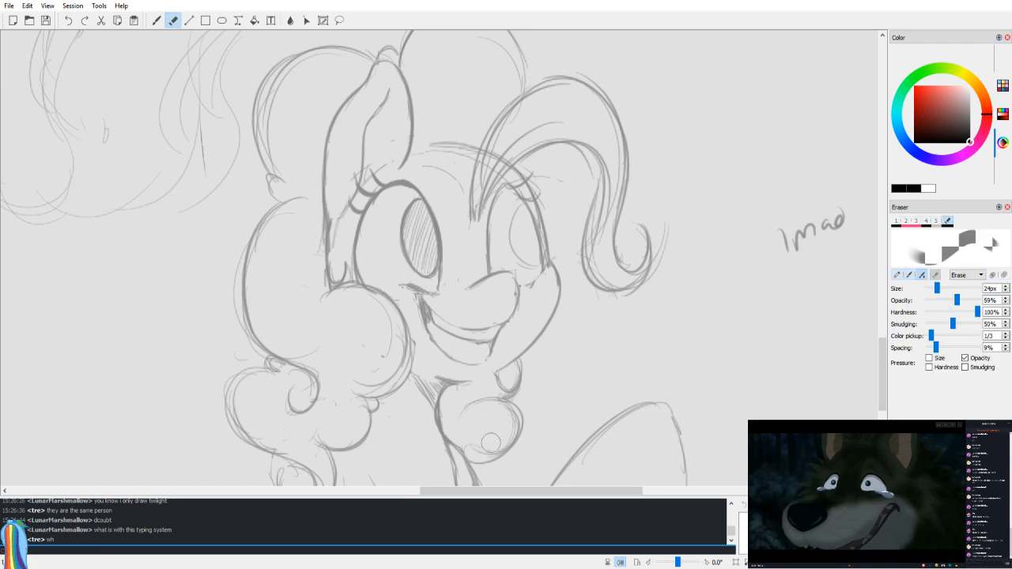
pyautogui.press('v')
pyautogui.press('v')
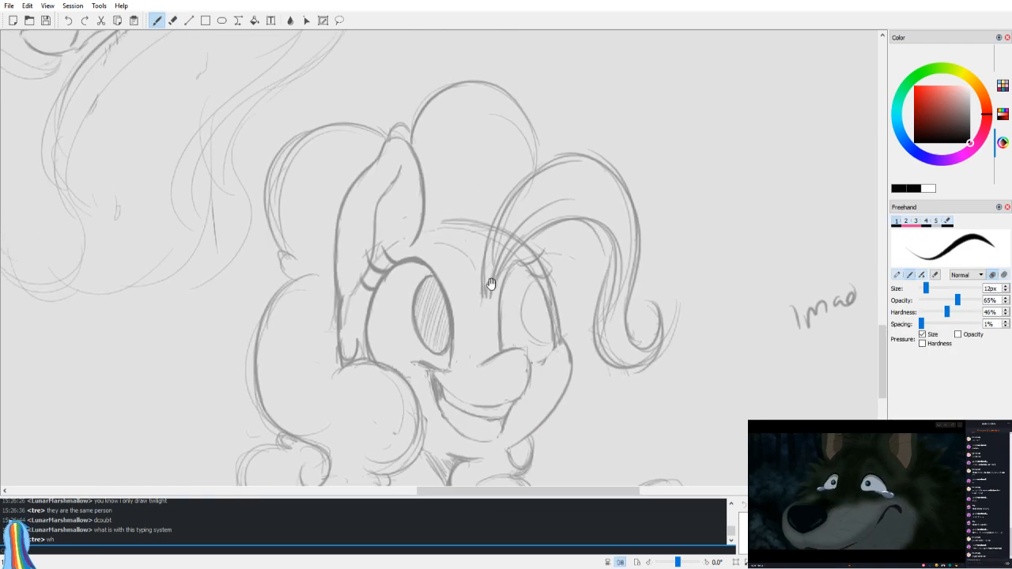
# Step: Sketch light inner contour curves in the top mane puff and the puff behind the near ear
pyautogui.press('v')
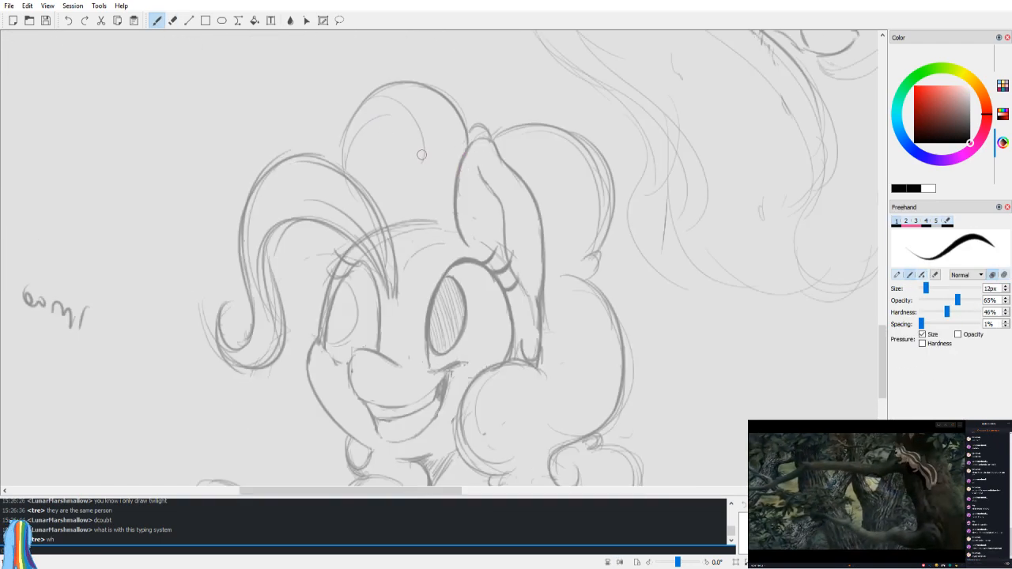
pyautogui.moveTo(550, 132); pyautogui.dragTo(547, 214)
pyautogui.scroll(-3, 597, 285)
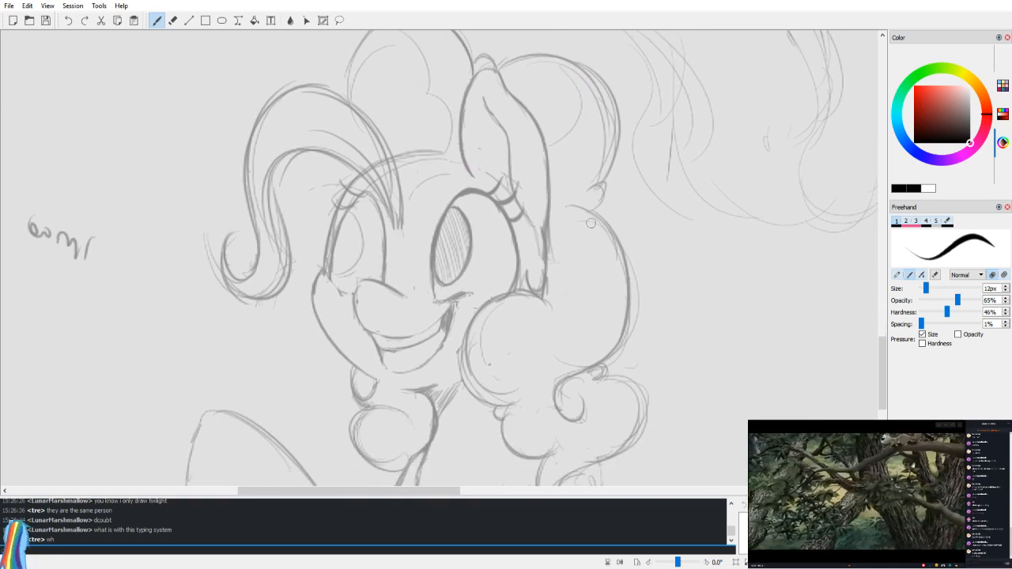
# Step: Sketch light inner curves across the large mane puff beside the near cheek
pyautogui.moveTo(547, 338); pyautogui.dragTo(565, 377)
pyautogui.press('v')
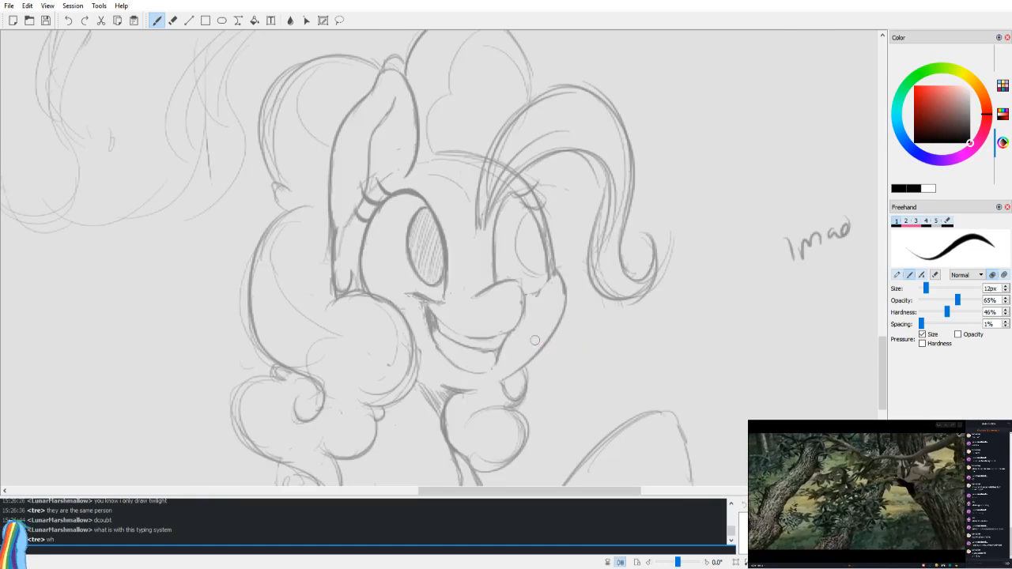
pyautogui.moveTo(522, 298); pyautogui.dragTo(547, 265)
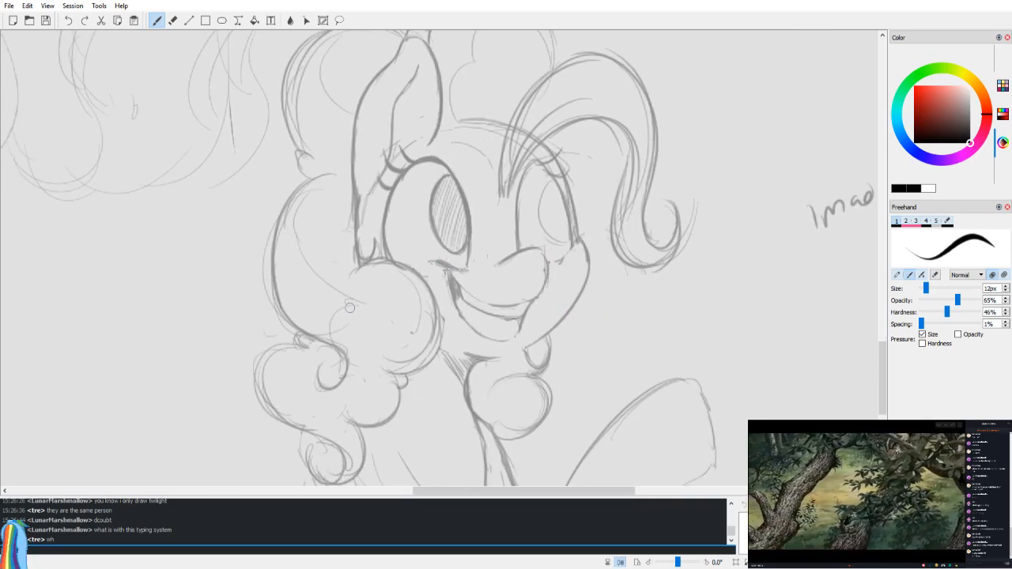
pyautogui.scroll(-2, 430, 358)
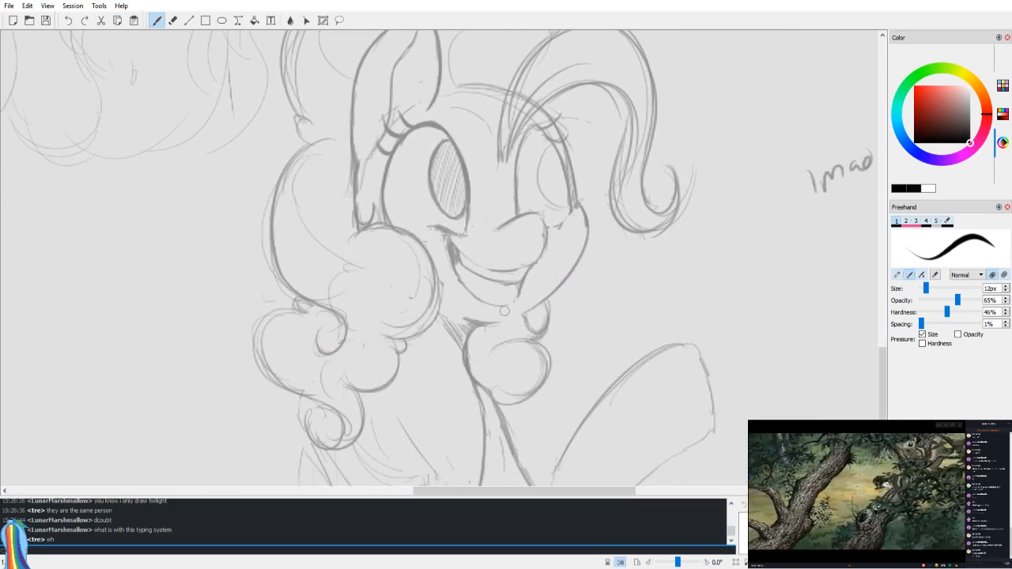
pyautogui.press('v')
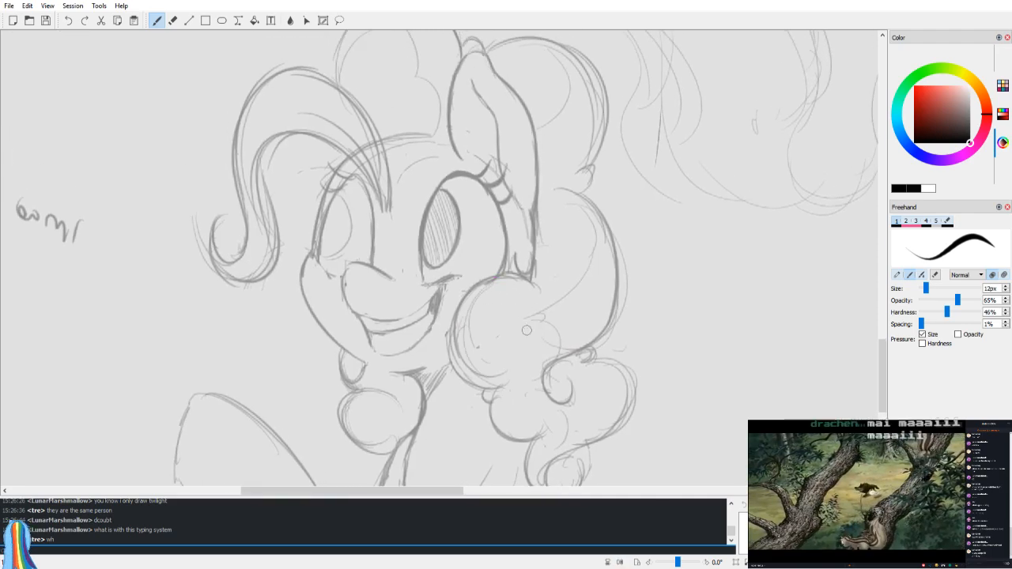
pyautogui.press('v')
pyautogui.scroll(1, 510, 214)
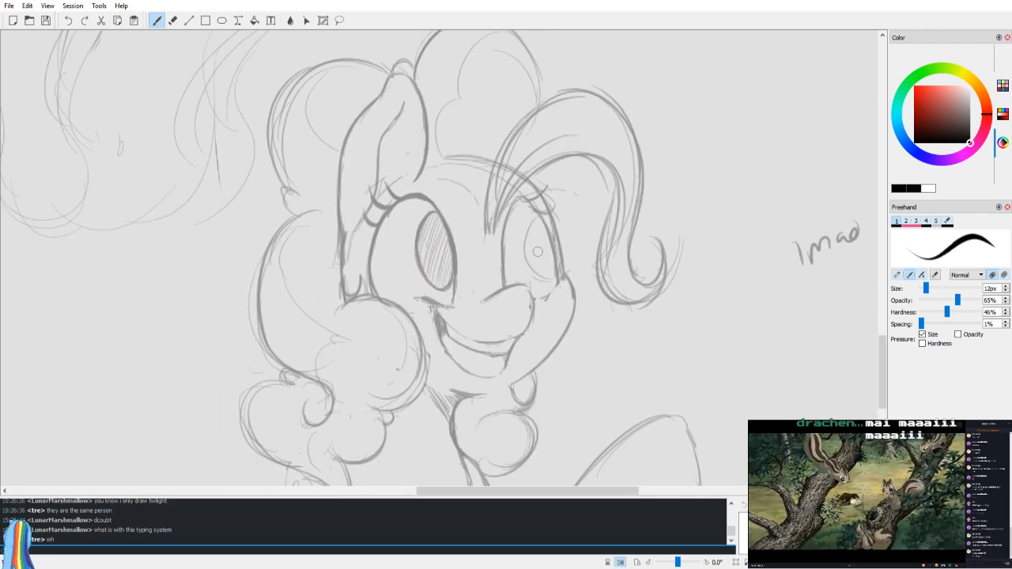
# Step: Darken the far eye's outline along its inner edge and upper lid
pyautogui.press('v')
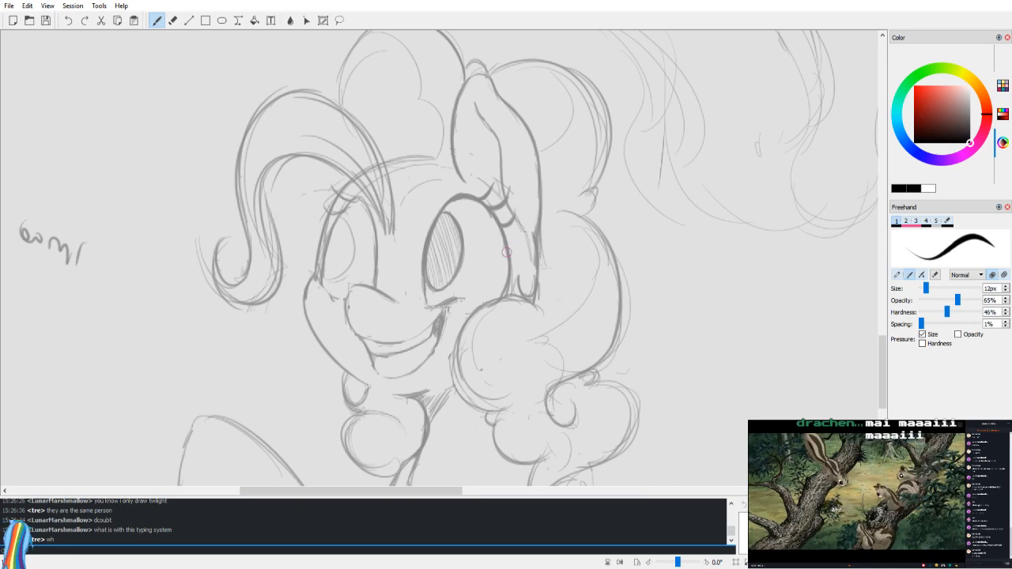
pyautogui.press('v')
pyautogui.press('e')
pyautogui.press('b')
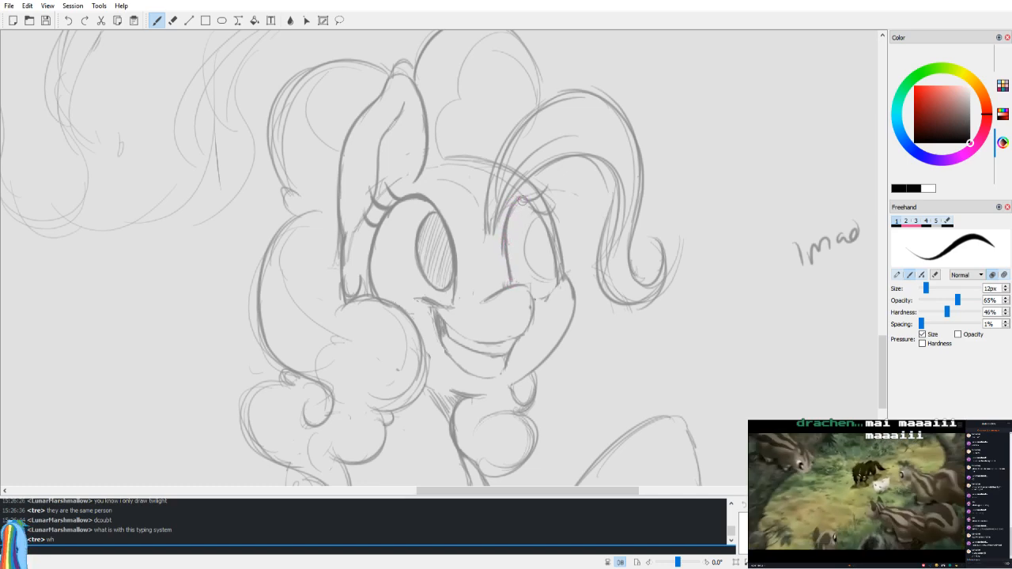
pyautogui.press('v')
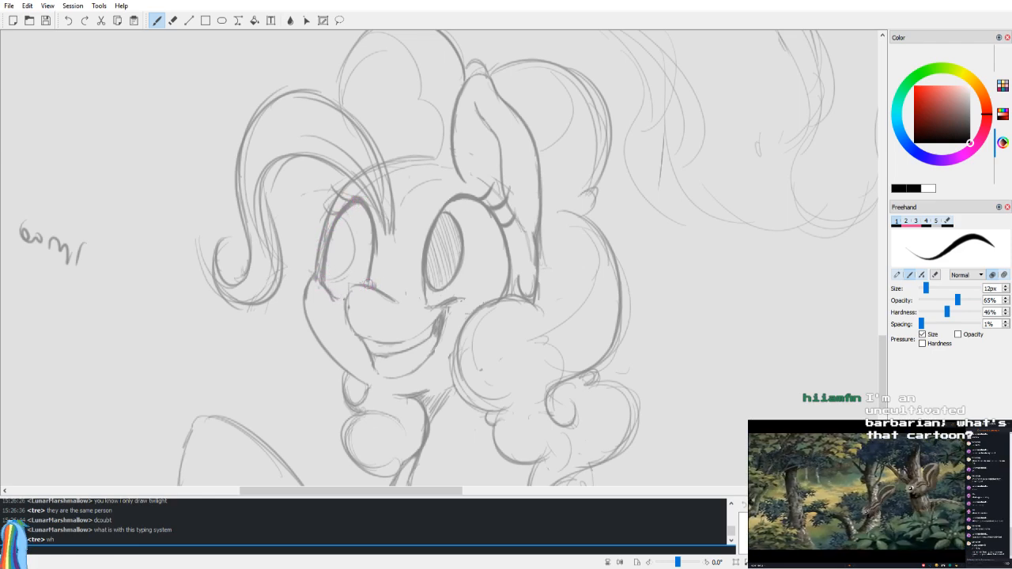
# Step: Clean up the stray lines around the far eye's lower end and the muzzle with an 8 px eraser
pyautogui.press('e')
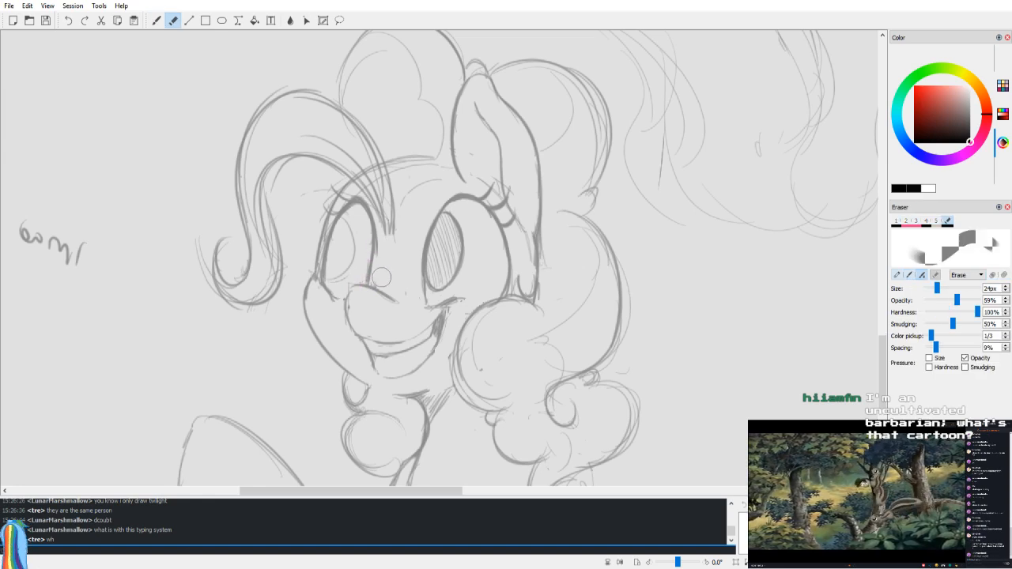
pyautogui.moveTo(937, 291); pyautogui.dragTo(931, 291)
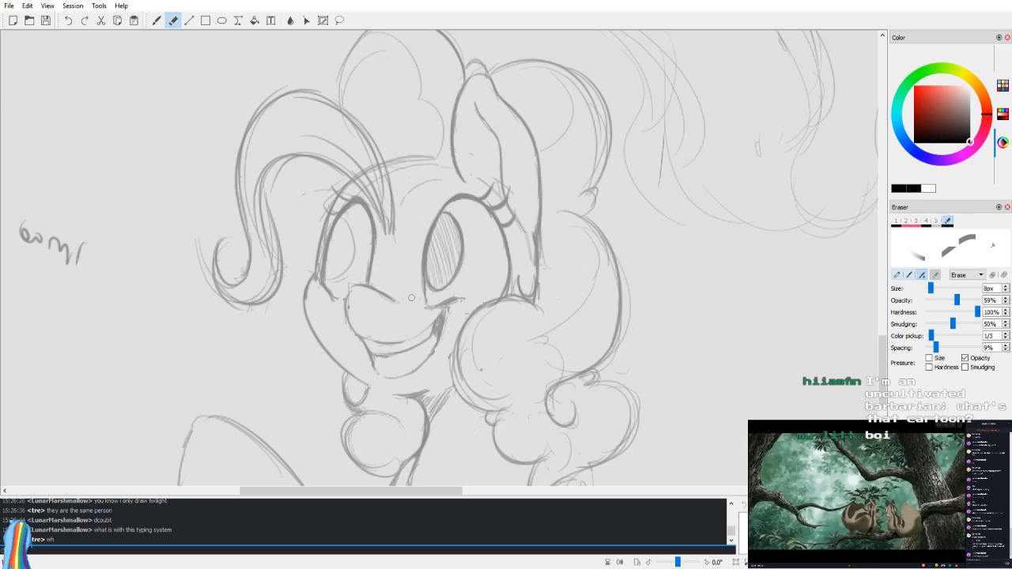
pyautogui.press('v')
# Step: Erase the cheek crease above the smile's near corner with the 8 px eraser and darken the mouth corner
pyautogui.press('b')
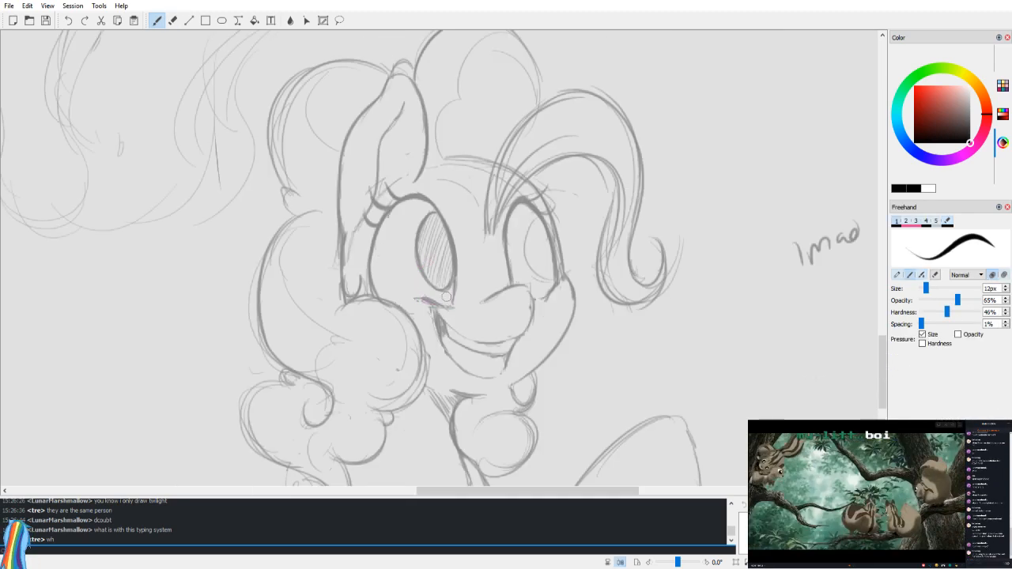
pyautogui.press('e')
pyautogui.press('v')
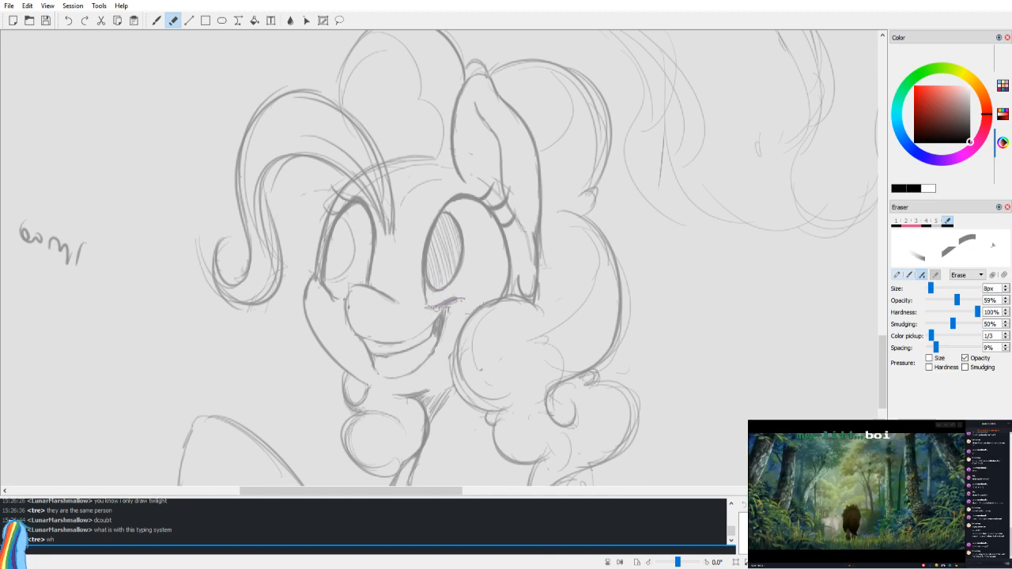
pyautogui.press('v')
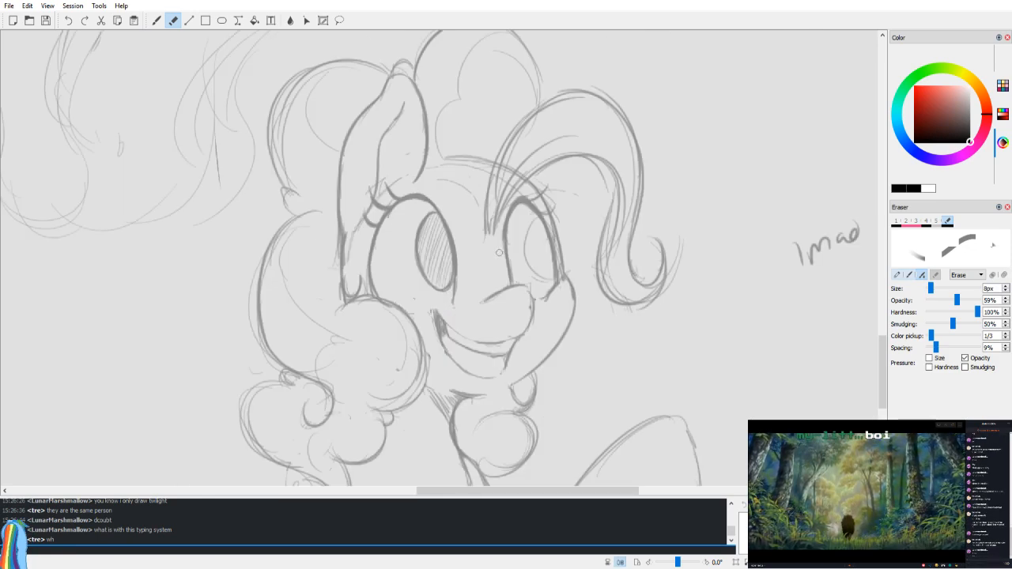
pyautogui.press('v')
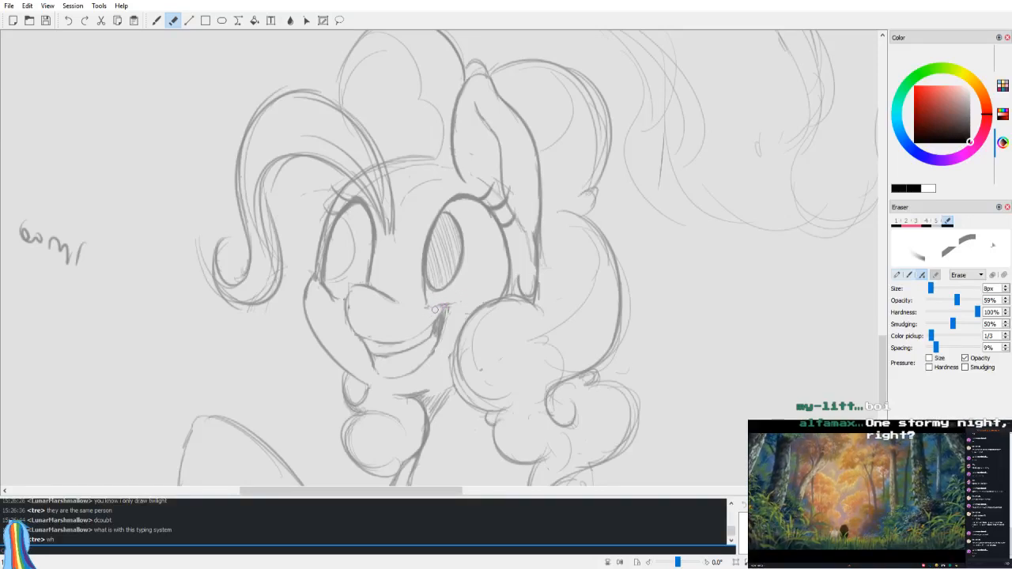
pyautogui.press('b')
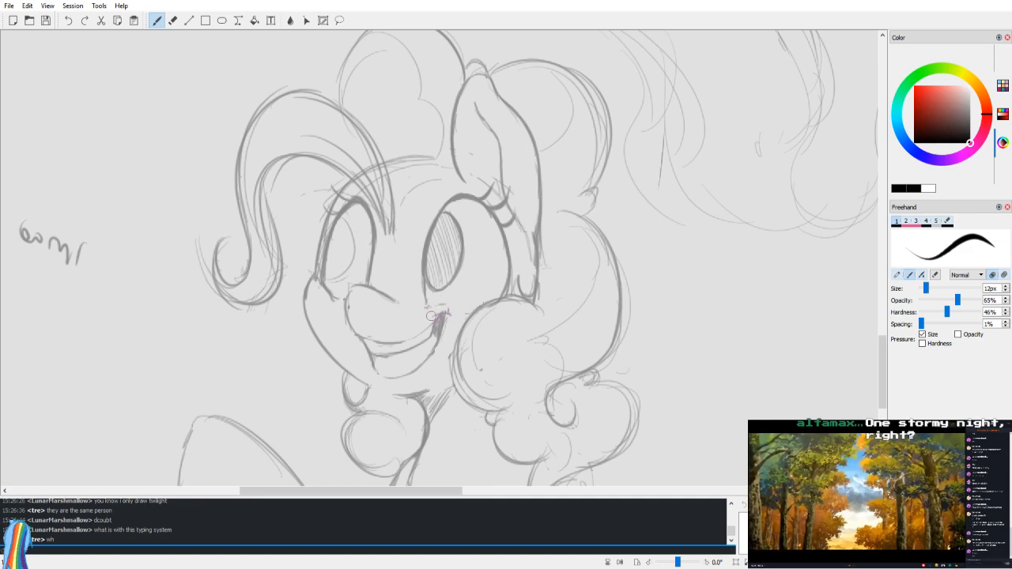
pyautogui.press('e')
pyautogui.press('h')
# Step: Darken the smiling pony's far iris into a clean oval outline and erase the stray lines around it
pyautogui.moveTo(486, 269); pyautogui.dragTo(489, 298)
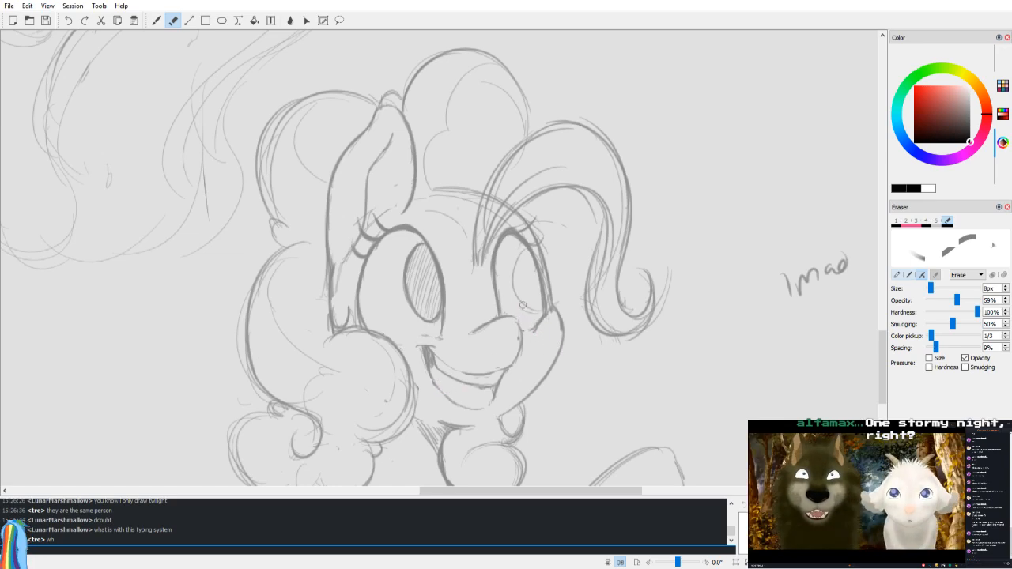
pyautogui.press('b')
pyautogui.press('h')
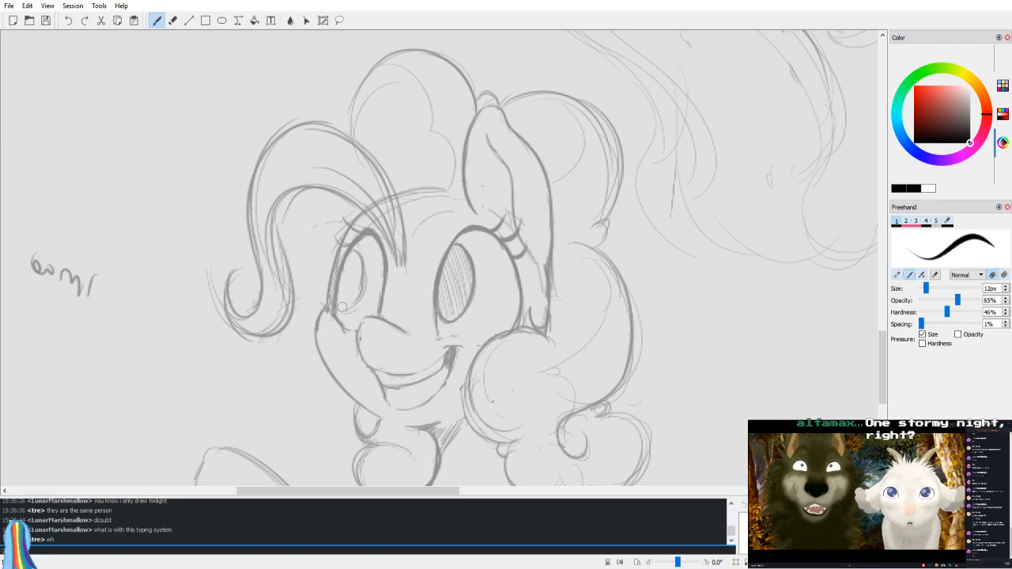
pyautogui.press('e')
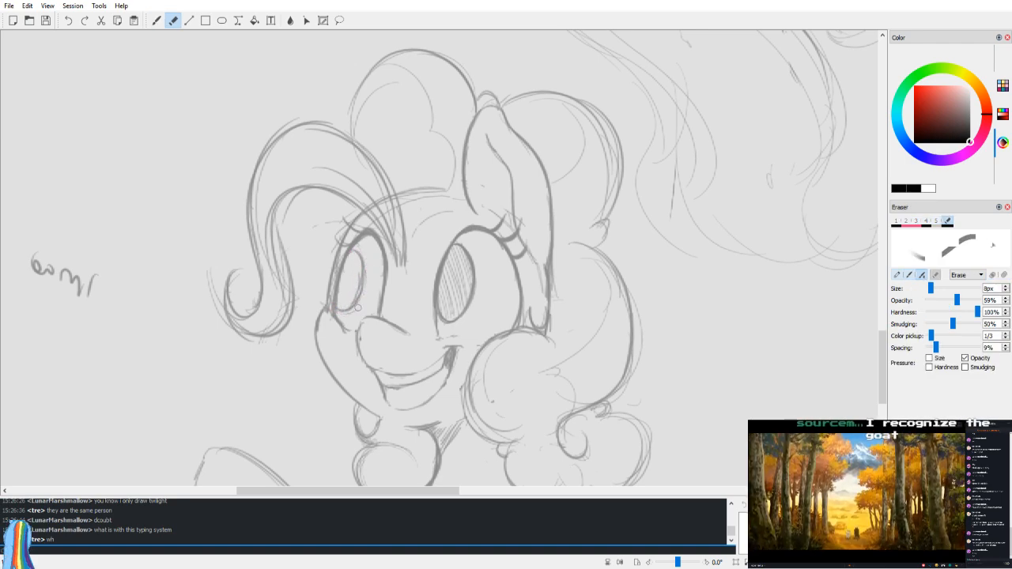
pyautogui.press('h')
pyautogui.press('b')
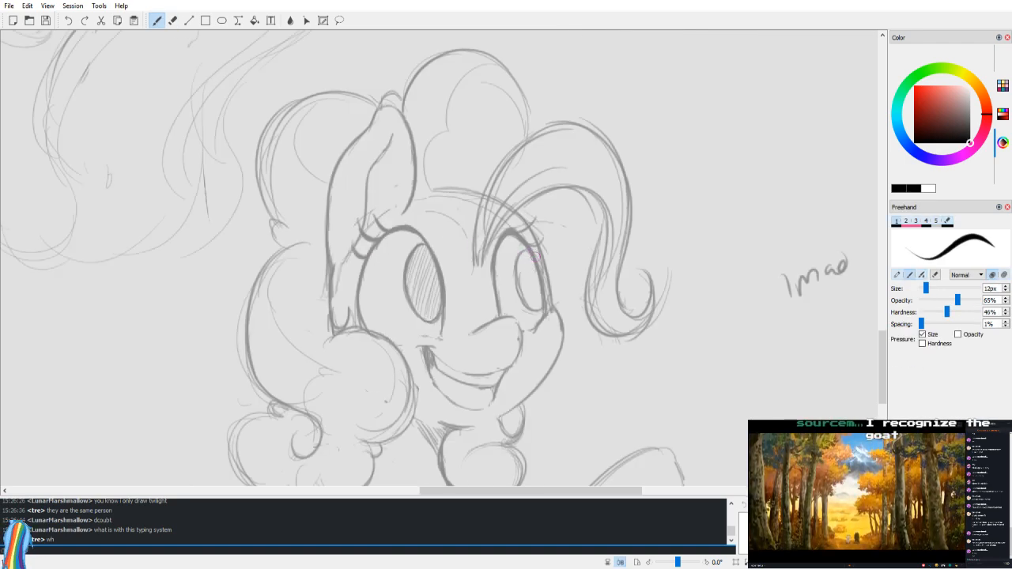
pyautogui.moveTo(521, 271); pyautogui.dragTo(537, 312)
pyautogui.hotkey('ctrl', 'z')
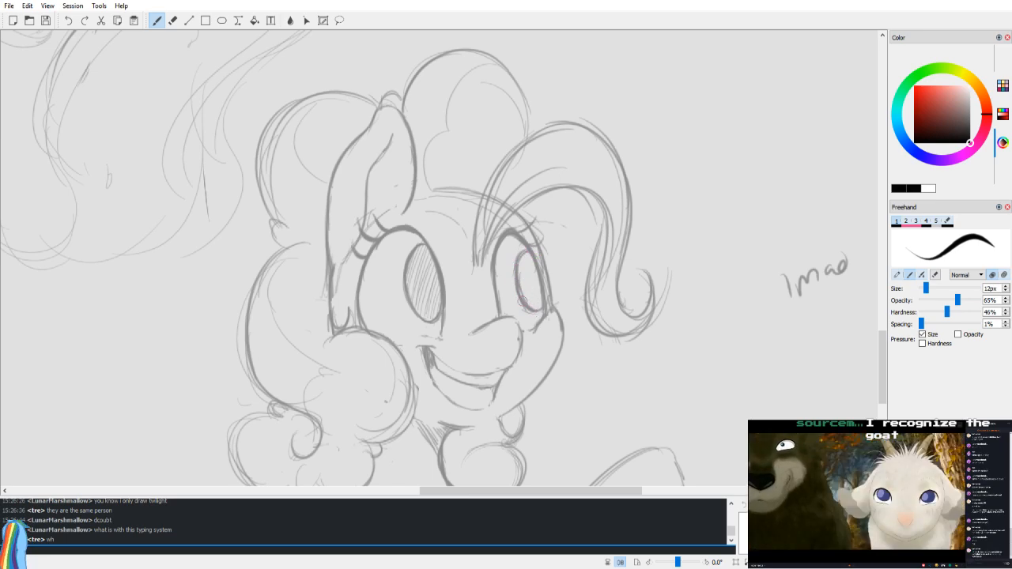
pyautogui.press('e')
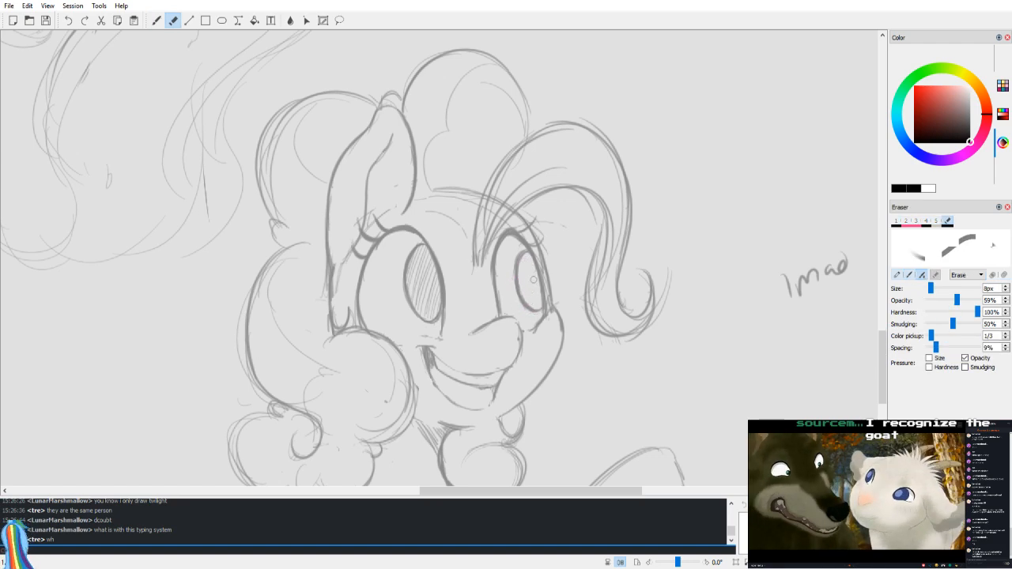
pyautogui.press('v')
# Step: Strengthen the far eye's outer edge down to the cheek and the forehead contour above its lid
pyautogui.moveTo(373, 286); pyautogui.dragTo(388, 316)
pyautogui.moveTo(343, 338); pyautogui.dragTo(350, 292)
pyautogui.press('b')
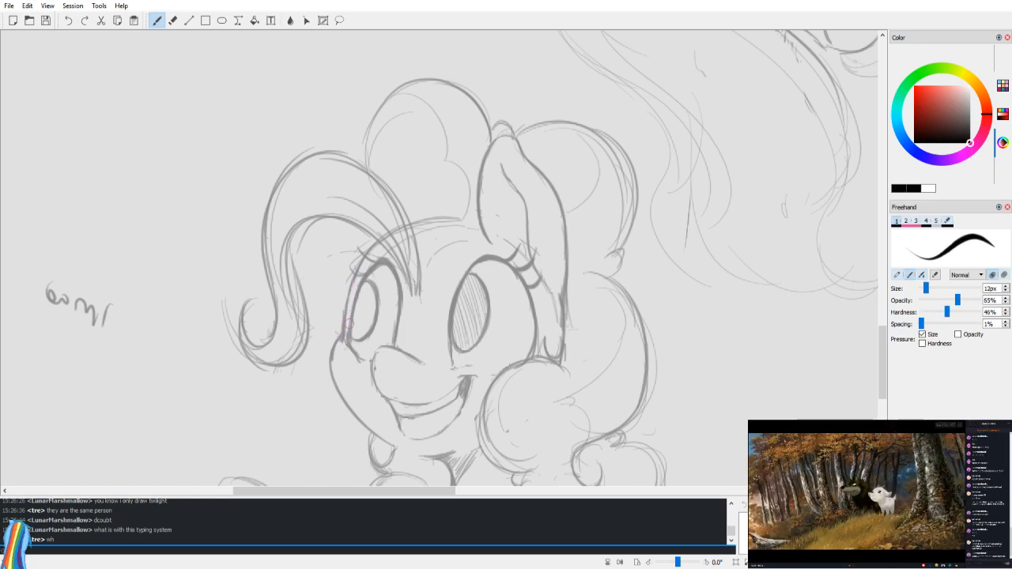
pyautogui.press('e')
pyautogui.press('h')
pyautogui.press('h')
pyautogui.press('b')
pyautogui.moveTo(346, 305); pyautogui.dragTo(356, 269)
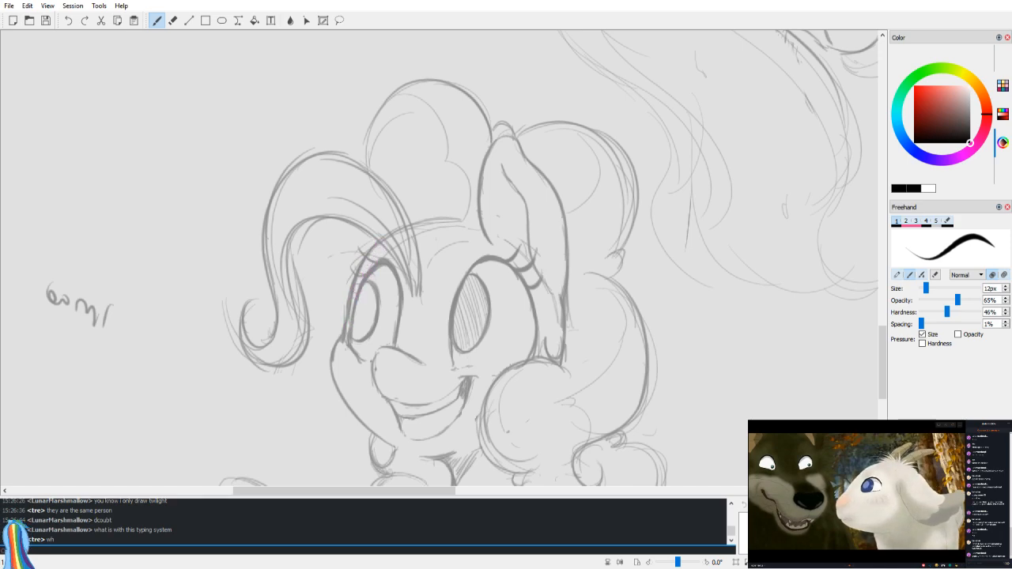
pyautogui.press('e')
pyautogui.press('b')
pyautogui.moveTo(350, 297); pyautogui.dragTo(344, 341)
pyautogui.press('e')
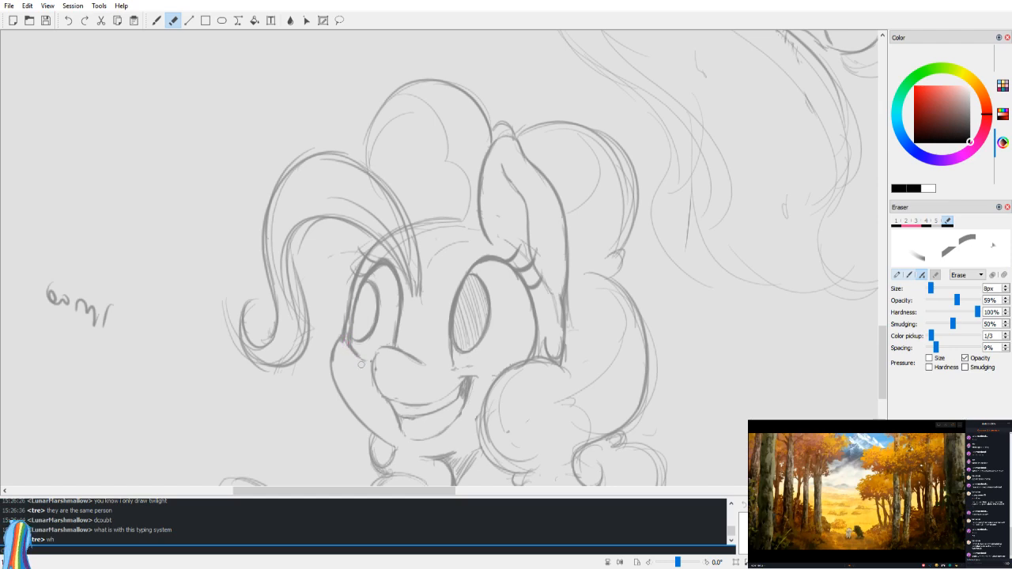
# Step: Touch up the far eye's upper lid with the brush and clean the top of its iris with the eraser
pyautogui.press('v')
pyautogui.moveTo(556, 305); pyautogui.dragTo(545, 317)
pyautogui.scroll(3, 609, 273)
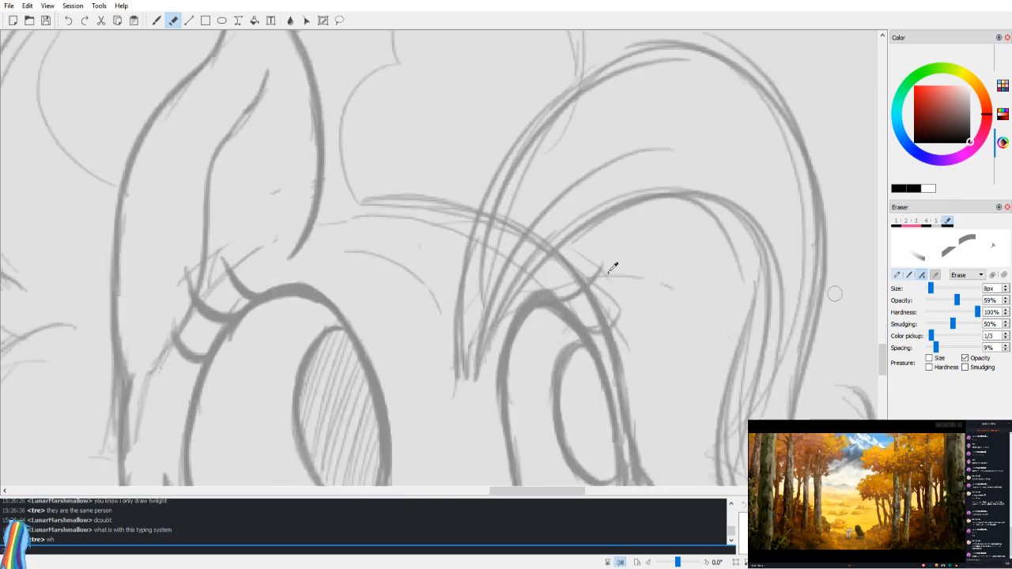
pyautogui.scroll(-4, 613, 267)
pyautogui.press('v')
pyautogui.scroll(-2, 598, 311)
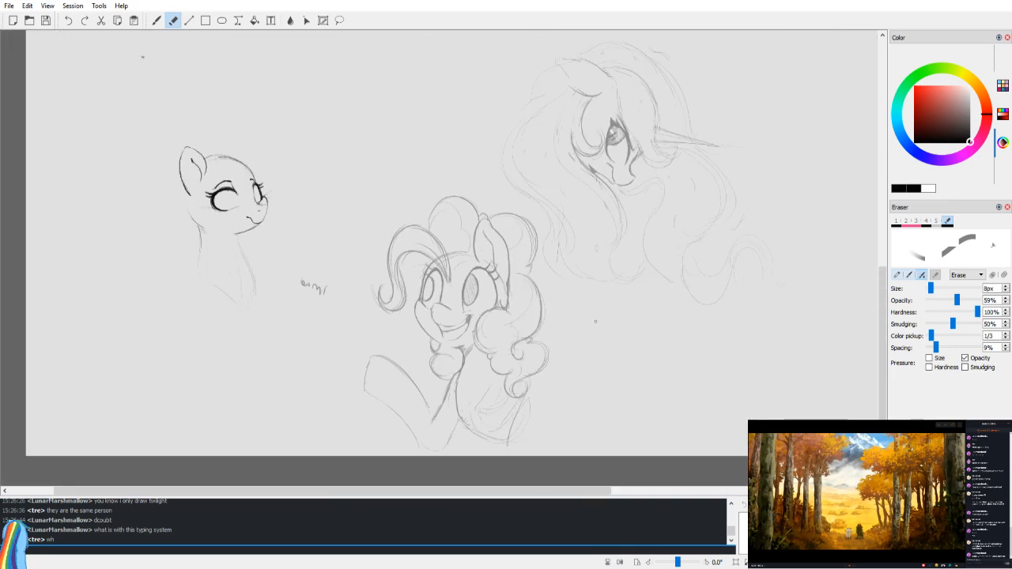
pyautogui.press('v')
pyautogui.scroll(3, 593, 305)
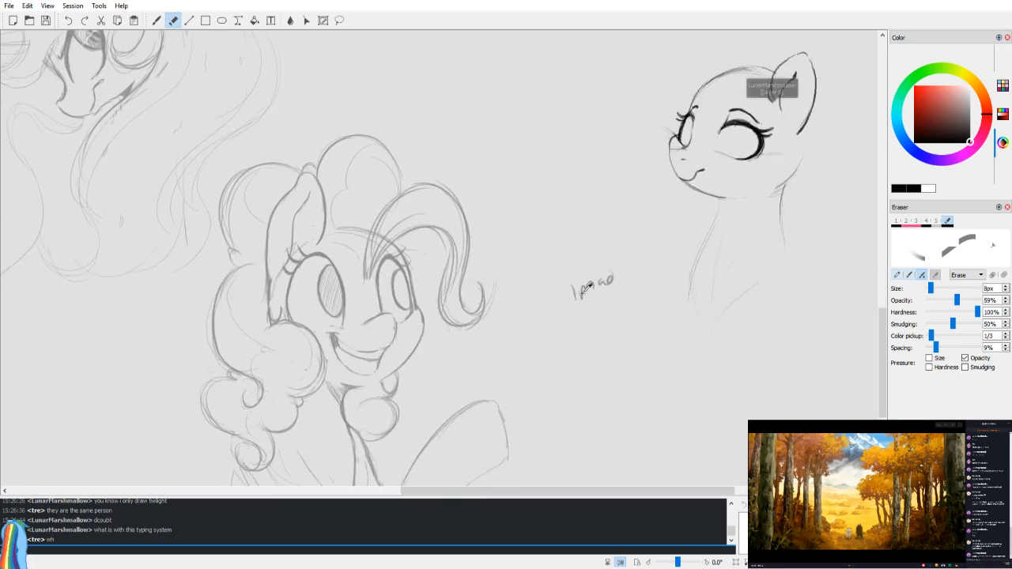
pyautogui.scroll(3, 589, 286)
pyautogui.press('v')
pyautogui.press('b')
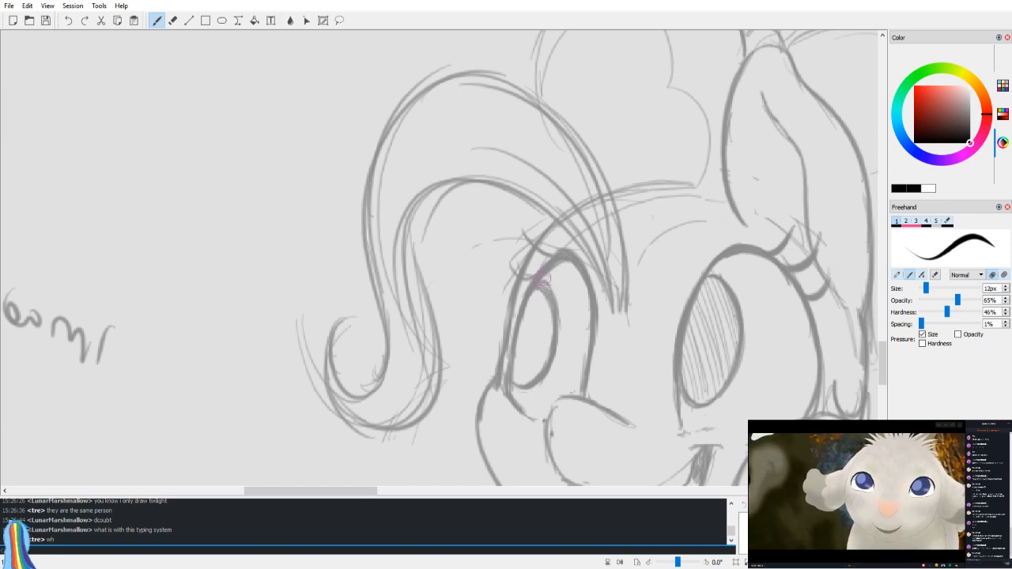
pyautogui.press('e')
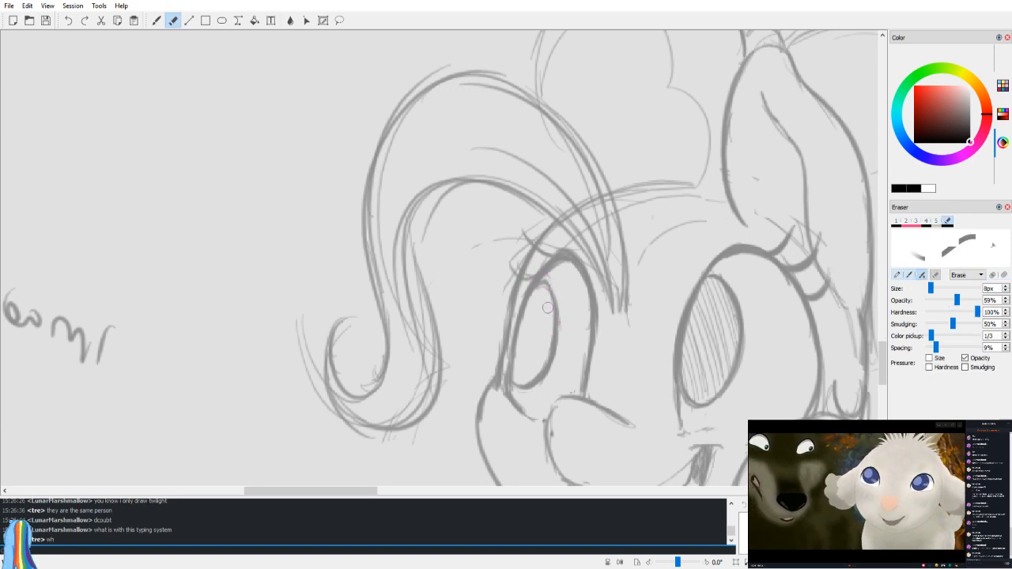
pyautogui.press('v')
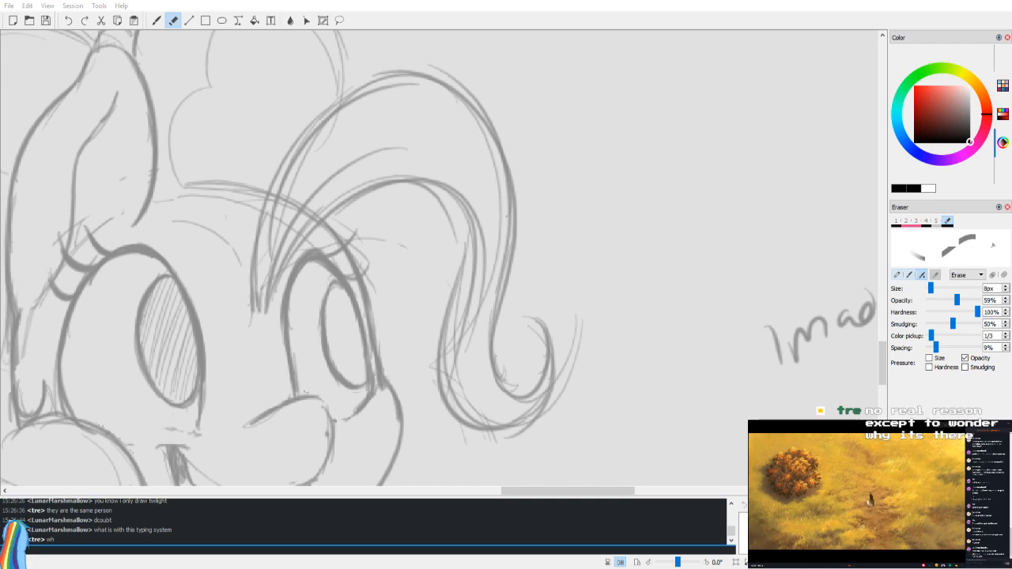
# Step: Outline round irises in both eyes of the bald pony head using the 12 px freehand brush
pyautogui.scroll(-8, 485, 226)
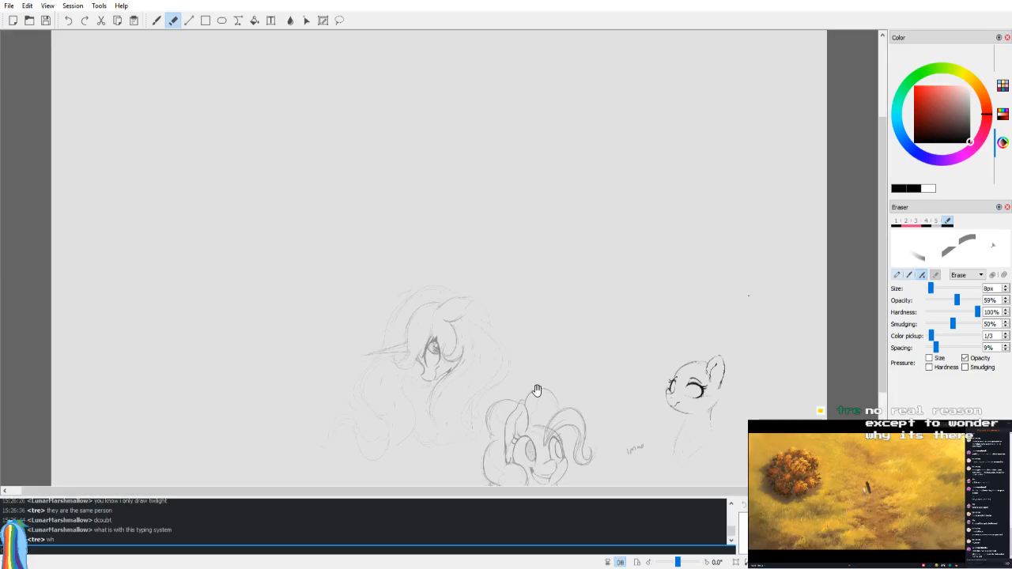
pyautogui.moveTo(537, 391); pyautogui.dragTo(534, 313)
pyautogui.scroll(1, 540, 305)
pyautogui.scroll(2, 615, 346)
pyautogui.moveTo(628, 350); pyautogui.dragTo(358, 277)
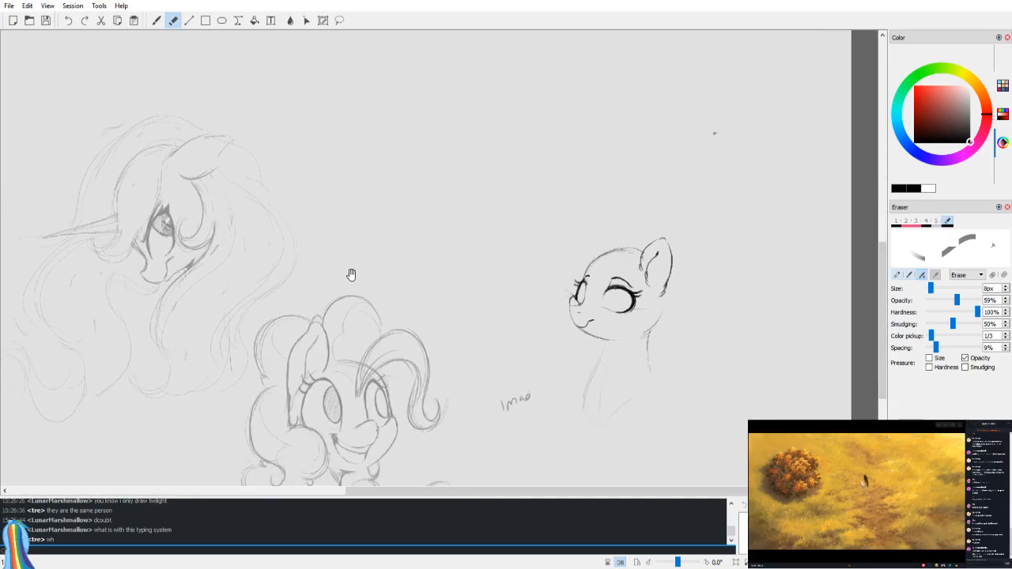
pyautogui.moveTo(527, 305); pyautogui.dragTo(443, 233)
pyautogui.scroll(4, 443, 233)
pyautogui.moveTo(656, 293); pyautogui.dragTo(585, 255)
pyautogui.press('h')
pyautogui.press('h')
pyautogui.moveTo(355, 314); pyautogui.dragTo(420, 230)
pyautogui.press('b')
pyautogui.moveTo(445, 290)
pyautogui.mouseDown()
pyautogui.moveTo(474, 281)
pyautogui.moveTo(397, 329)
pyautogui.moveTo(397, 313)
pyautogui.moveTo(364, 348)
pyautogui.mouseUp()
pyautogui.press('e')
pyautogui.moveTo(405, 305); pyautogui.dragTo(346, 347)
pyautogui.press('b')
pyautogui.moveTo(647, 127); pyautogui.dragTo(586, 235)
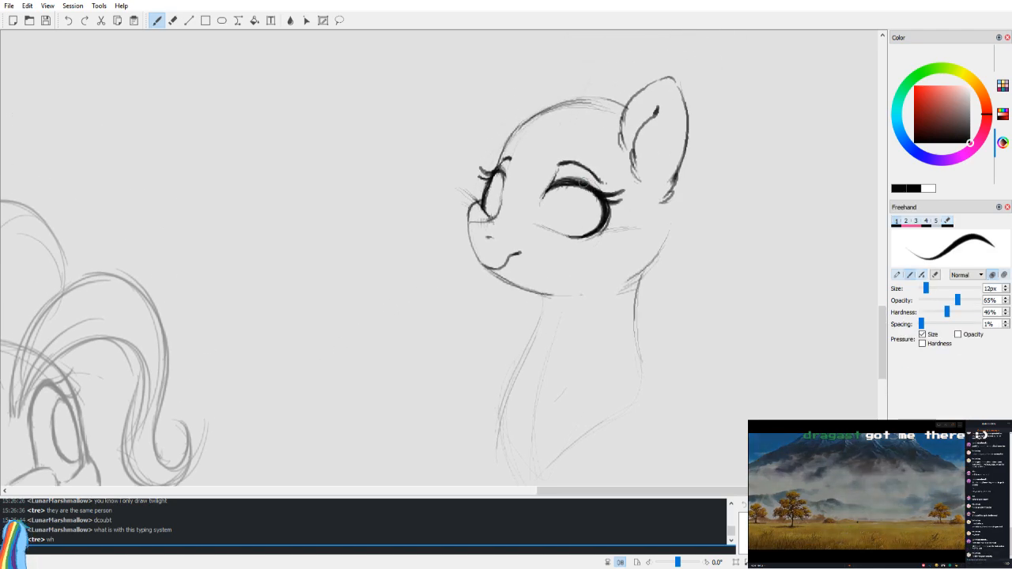
pyautogui.press('h')
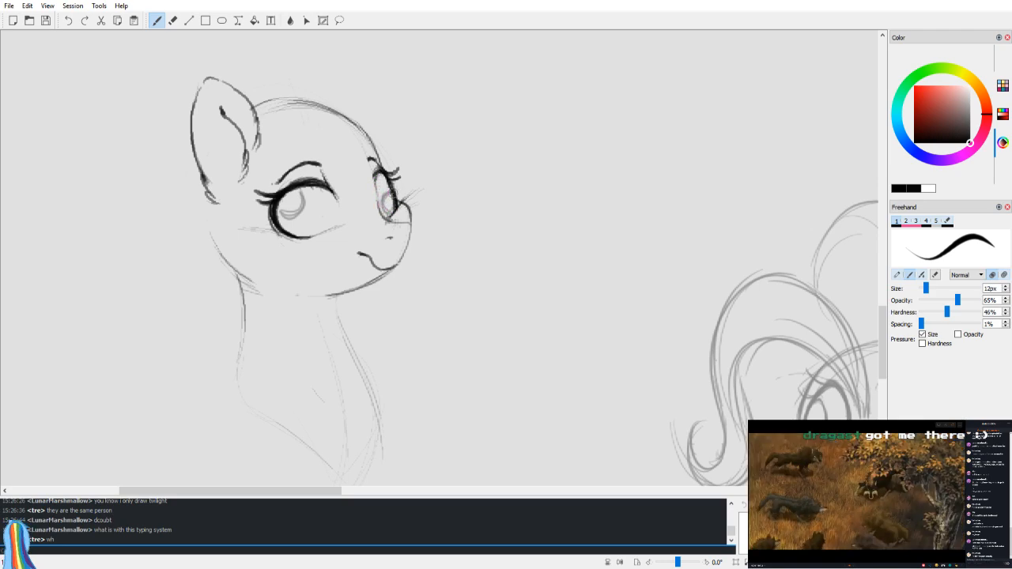
# Step: Shade both irises of the bald pony head solid grey
pyautogui.moveTo(388, 199); pyautogui.dragTo(388, 207)
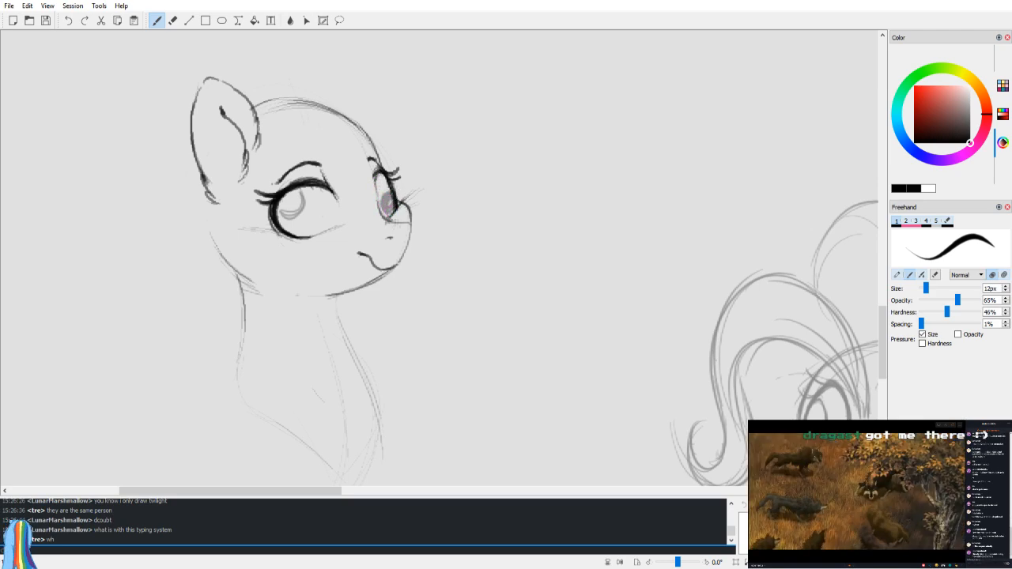
pyautogui.press('v')
pyautogui.moveTo(579, 197); pyautogui.dragTo(586, 193)
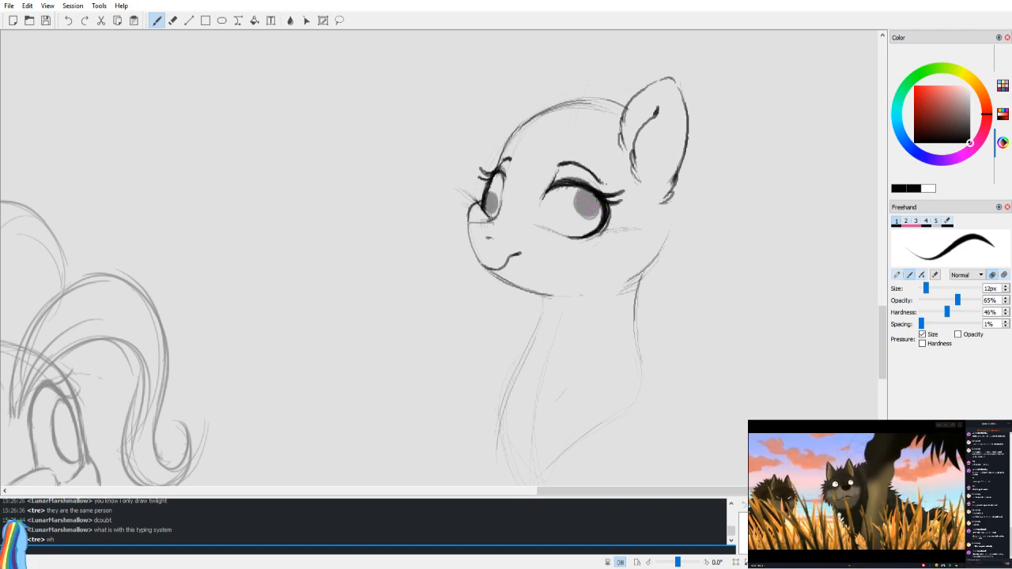
# Step: Add a white highlight to the upper part of each grey iris and return to the black brush color
pyautogui.press('x')
pyautogui.press('v')
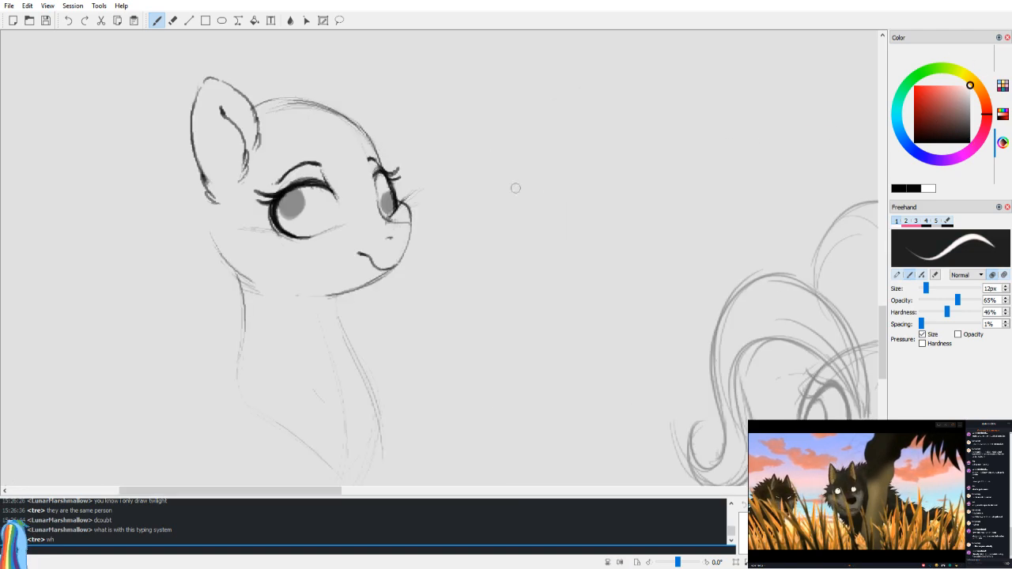
pyautogui.press('x')
pyautogui.moveTo(298, 201); pyautogui.dragTo(308, 194)
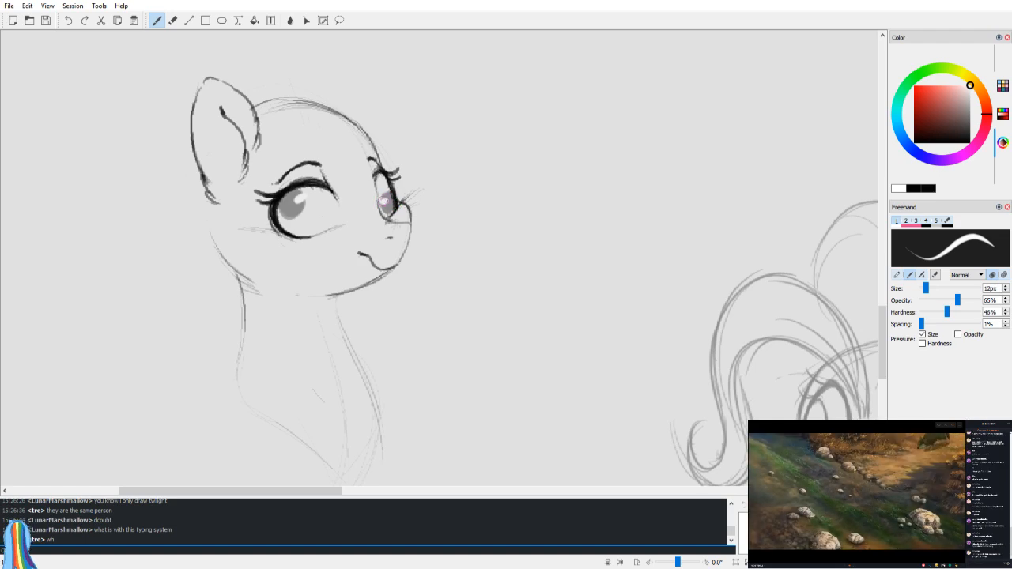
pyautogui.press('v')
pyautogui.press('x')
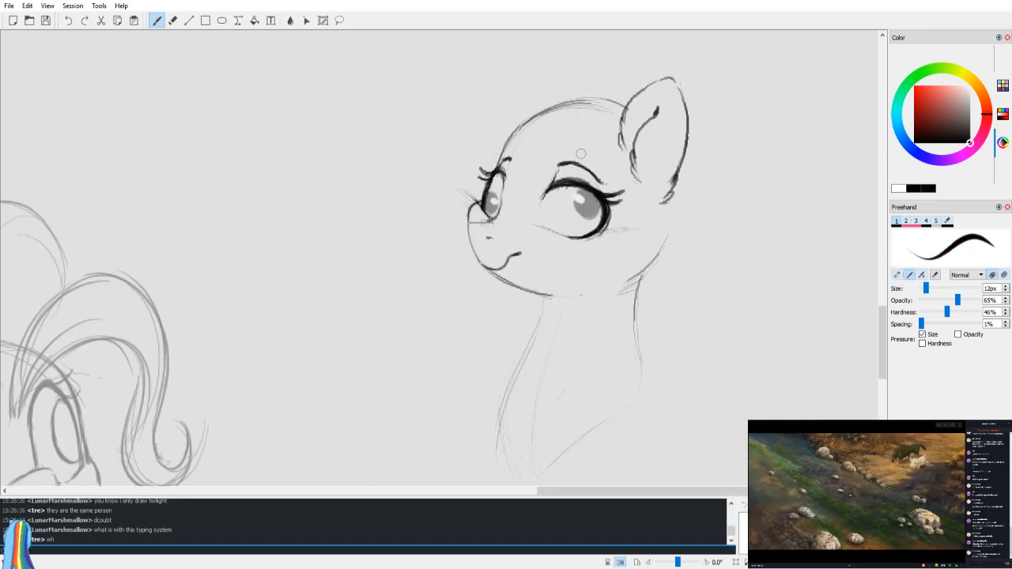
# Step: Sketch a straight-cut fringe across the pony's forehead, with a rounded top rising above the skull
pyautogui.press('v')
pyautogui.moveTo(524, 197); pyautogui.dragTo(568, 210)
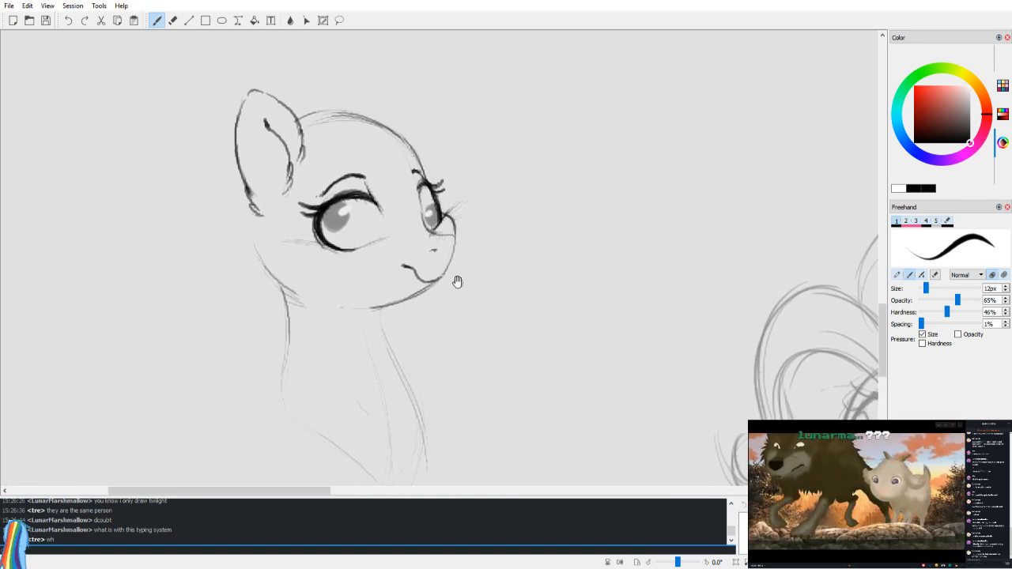
pyautogui.moveTo(457, 276); pyautogui.dragTo(465, 242)
pyautogui.moveTo(486, 150); pyautogui.dragTo(479, 174)
pyautogui.moveTo(294, 181); pyautogui.dragTo(407, 158)
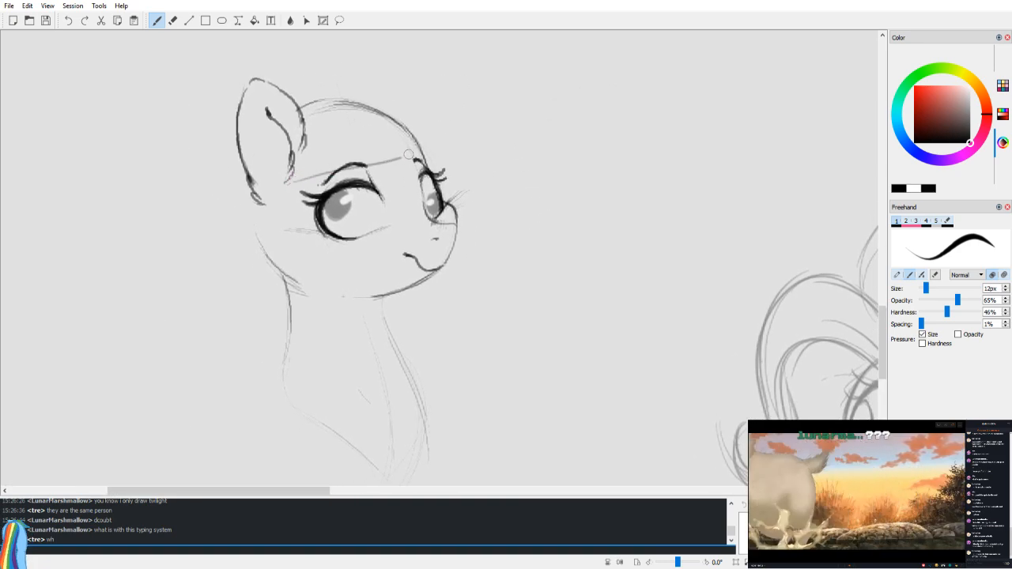
pyautogui.moveTo(292, 84)
pyautogui.mouseDown()
pyautogui.moveTo(355, 57)
pyautogui.moveTo(433, 89)
pyautogui.moveTo(455, 132)
pyautogui.moveTo(405, 155)
pyautogui.mouseUp()
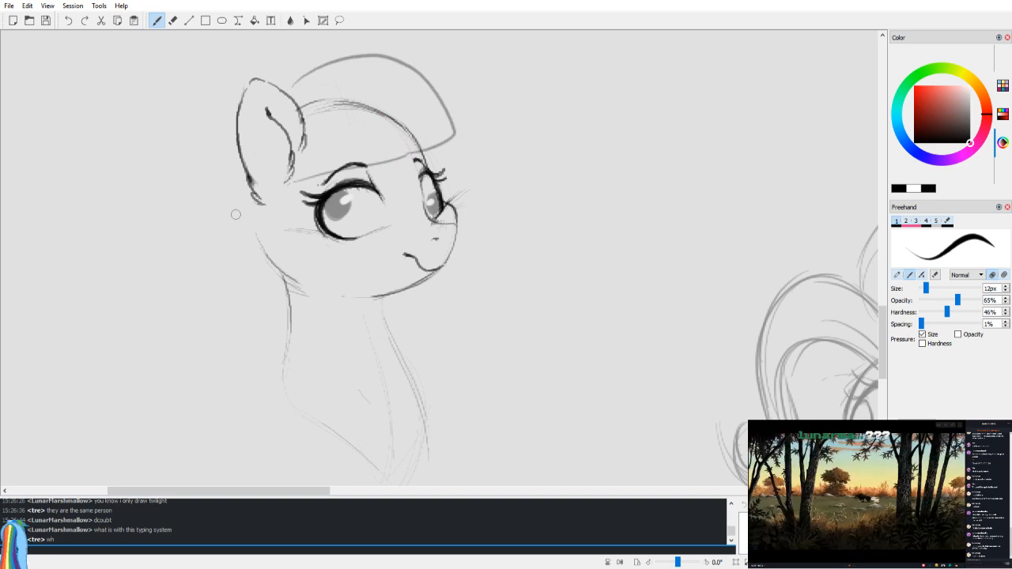
# Step: Sketch long straight mane locks hanging behind the cheek and down the front of the neck
pyautogui.moveTo(267, 213)
pyautogui.mouseDown()
pyautogui.moveTo(320, 254)
pyautogui.moveTo(314, 372)
pyautogui.mouseUp()
pyautogui.moveTo(236, 200)
pyautogui.mouseDown()
pyautogui.moveTo(238, 393)
pyautogui.moveTo(296, 412)
pyautogui.mouseUp()
pyautogui.moveTo(429, 286); pyautogui.dragTo(425, 399)
pyautogui.moveTo(506, 243); pyautogui.dragTo(491, 299)
# Step: Complete the pointed unicorn horn on the forehead and handwrite "purple smart" beside it
pyautogui.moveTo(361, 169)
pyautogui.mouseDown()
pyautogui.moveTo(419, 117)
pyautogui.moveTo(399, 192)
pyautogui.mouseUp()
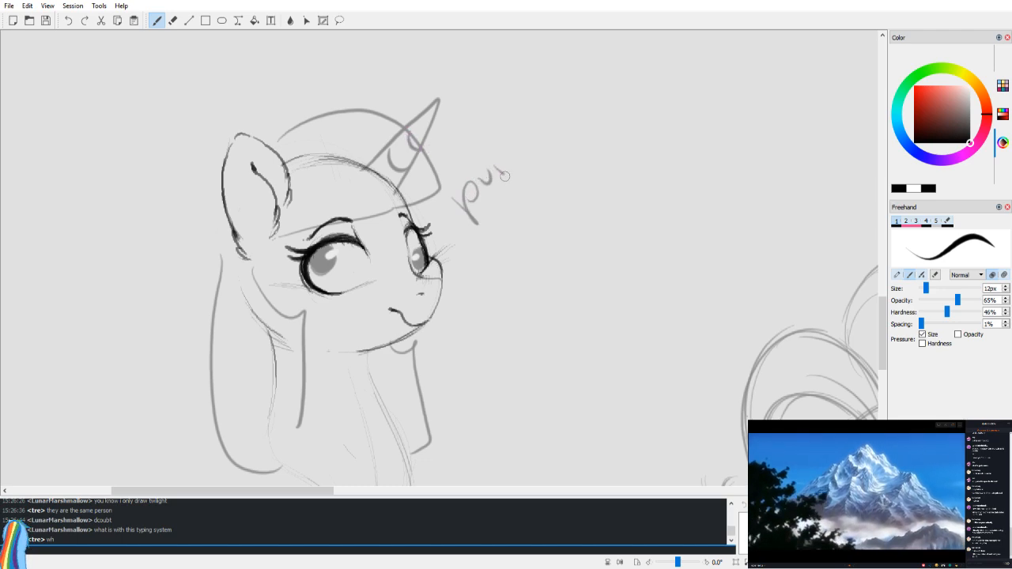
pyautogui.moveTo(515, 162); pyautogui.dragTo(532, 169)
pyautogui.moveTo(494, 234); pyautogui.dragTo(526, 224)
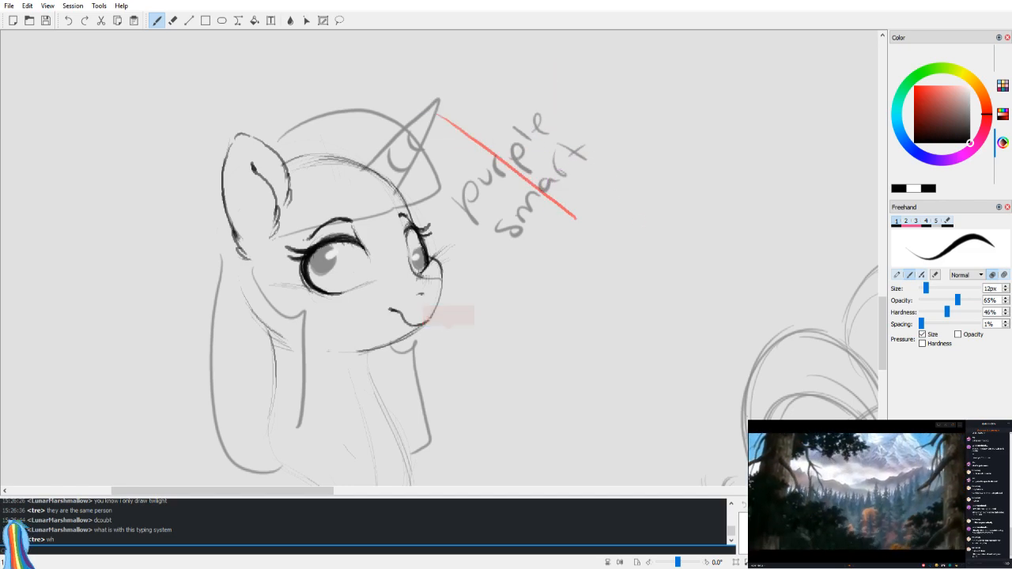
# Step: Lasso the pony head together with its note and delete the irises, mane, horn and "purple smart" lettering
pyautogui.click(339, 20)
pyautogui.moveTo(130, 387)
pyautogui.mouseDown()
pyautogui.moveTo(328, 64)
pyautogui.moveTo(731, 142)
pyautogui.moveTo(516, 472)
pyautogui.moveTo(265, 475)
pyautogui.moveTo(132, 329)
pyautogui.mouseUp()
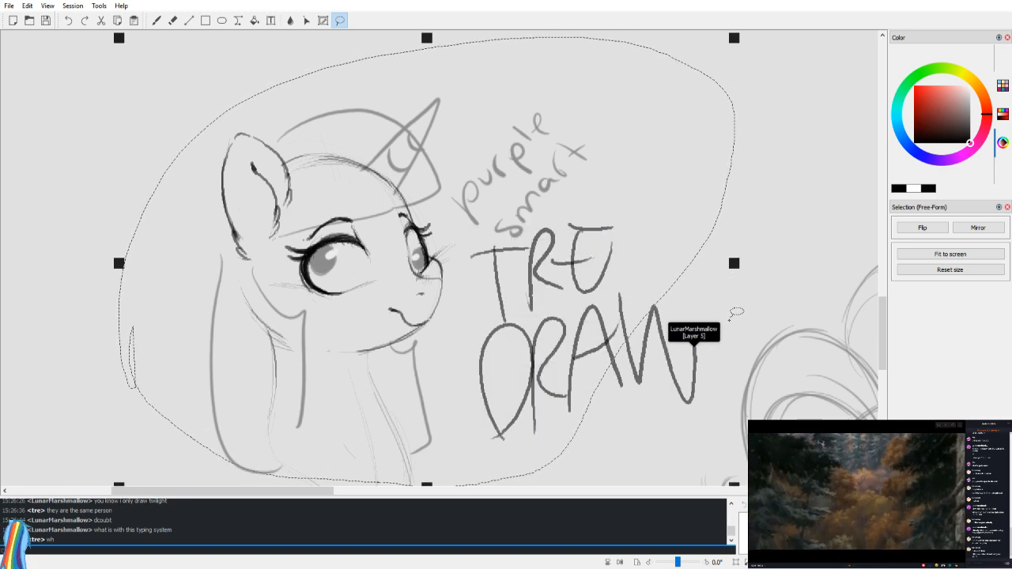
pyautogui.press('b')
# Step: Draw a thick curved arrow in the space beside the bald pony, pointing down toward the curly-maned pony
pyautogui.moveTo(701, 207)
pyautogui.mouseDown()
pyautogui.moveTo(757, 212)
pyautogui.moveTo(762, 289)
pyautogui.moveTo(775, 247)
pyautogui.moveTo(759, 288)
pyautogui.moveTo(729, 287)
pyautogui.mouseUp()
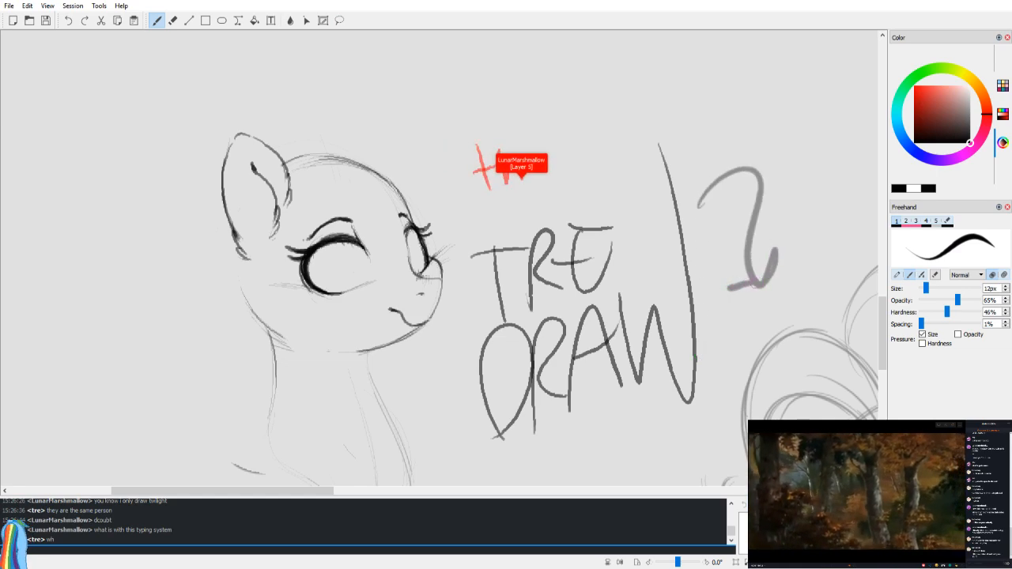
pyautogui.scroll(-4, 743, 265)
pyautogui.moveTo(647, 298); pyautogui.dragTo(605, 325)
pyautogui.scroll(3, 658, 338)
# Step: Handwrite the note "I drew 4 pics" in the empty area above and beside the bald pony's head
pyautogui.press('v')
pyautogui.press('v')
pyautogui.scroll(3, 515, 214)
pyautogui.scroll(1, 515, 213)
pyautogui.moveTo(514, 225)
pyautogui.mouseDown()
pyautogui.moveTo(506, 205)
pyautogui.moveTo(504, 226)
pyautogui.mouseUp()
pyautogui.moveTo(420, 117); pyautogui.dragTo(475, 130)
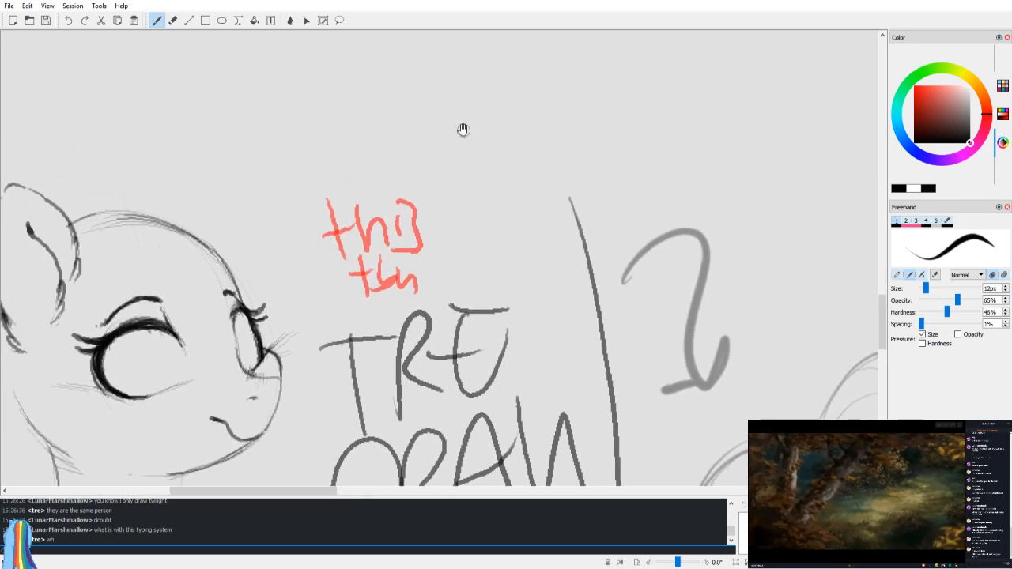
pyautogui.moveTo(403, 111); pyautogui.dragTo(413, 180)
pyautogui.moveTo(374, 136); pyautogui.dragTo(440, 96)
pyautogui.moveTo(441, 149); pyautogui.dragTo(410, 183)
pyautogui.moveTo(510, 93)
pyautogui.mouseDown()
pyautogui.moveTo(538, 107)
pyautogui.moveTo(585, 52)
pyautogui.moveTo(580, 69)
pyautogui.mouseUp()
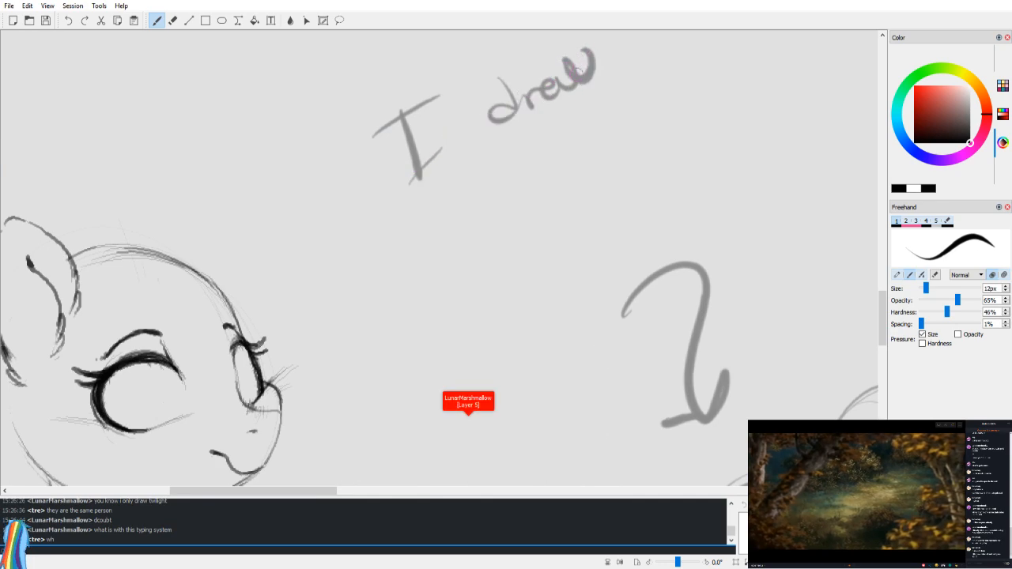
pyautogui.moveTo(413, 211); pyautogui.dragTo(456, 247)
pyautogui.moveTo(486, 194); pyautogui.dragTo(500, 223)
pyautogui.moveTo(485, 189)
pyautogui.mouseDown()
pyautogui.moveTo(512, 190)
pyautogui.moveTo(494, 205)
pyautogui.mouseUp()
pyautogui.moveTo(509, 167)
pyautogui.mouseDown()
pyautogui.moveTo(556, 140)
pyautogui.moveTo(552, 167)
pyautogui.mouseUp()
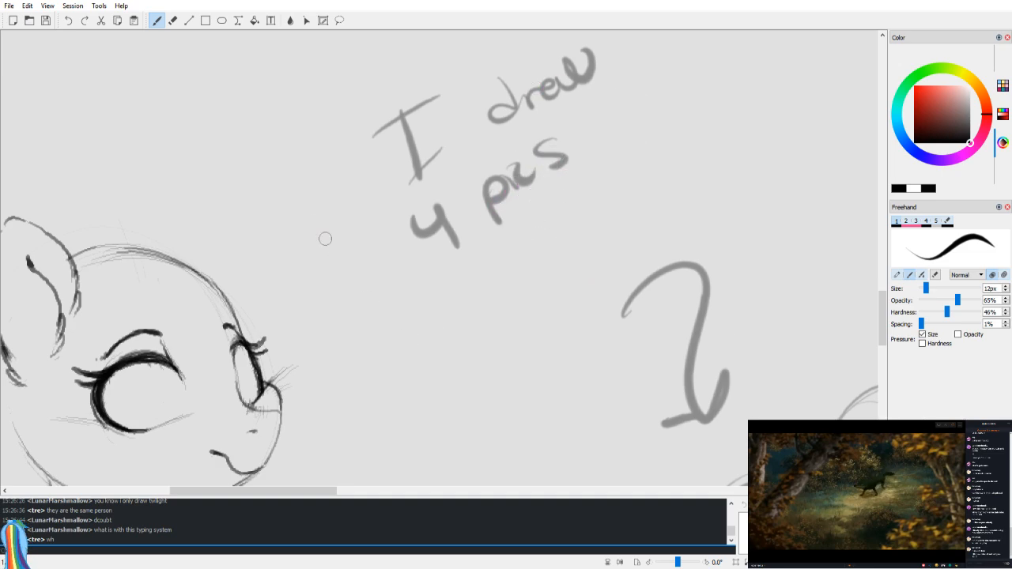
# Step: Undo the handwritten "I drew 4 pics" note
pyautogui.hotkey('ctrl', 'z')
pyautogui.hotkey('ctrl', 'z')
pyautogui.hotkey('ctrl', 'z')
pyautogui.hotkey('ctrl', 'z')
pyautogui.hotkey('ctrl', 'z')
pyautogui.hotkey('ctrl', 'z')
pyautogui.hotkey('ctrl', 'z')
pyautogui.hotkey('ctrl', 'z')
pyautogui.hotkey('ctrl', 'z')
pyautogui.hotkey('ctrl', 'z')
pyautogui.hotkey('ctrl', 'z')
pyautogui.hotkey('ctrl', 'z')
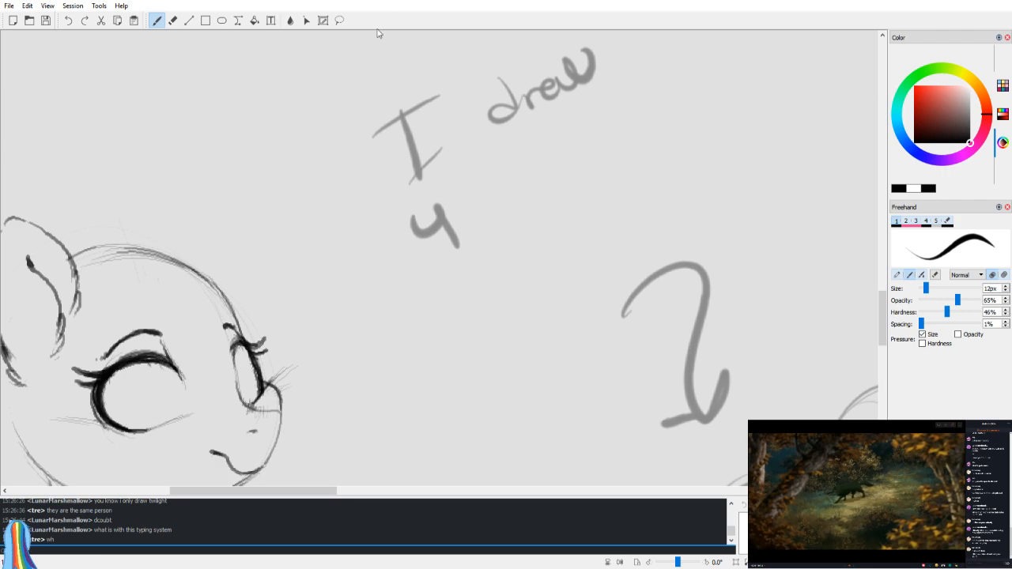
pyautogui.hotkey('ctrl', 'z')
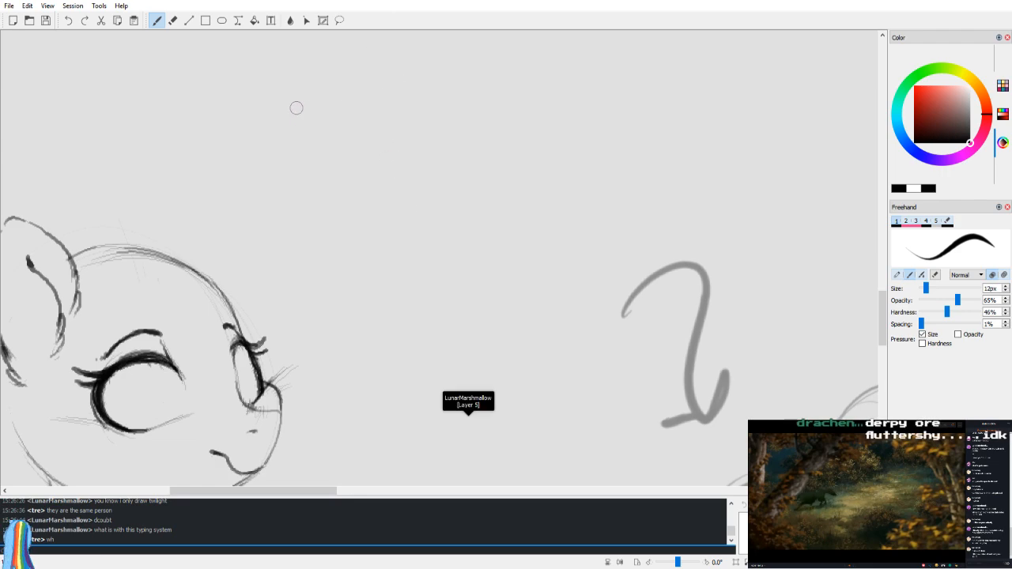
# Step: Handwrite "u drew ONE" and draw a curved arrow from it to the top of the bald pony's head
pyautogui.moveTo(334, 103); pyautogui.dragTo(360, 101)
pyautogui.moveTo(419, 79)
pyautogui.mouseDown()
pyautogui.moveTo(423, 95)
pyautogui.moveTo(479, 61)
pyautogui.moveTo(504, 74)
pyautogui.mouseUp()
pyautogui.moveTo(443, 169)
pyautogui.mouseDown()
pyautogui.moveTo(462, 146)
pyautogui.moveTo(481, 129)
pyautogui.moveTo(499, 140)
pyautogui.moveTo(523, 119)
pyautogui.mouseUp()
pyautogui.moveTo(378, 208)
pyautogui.mouseDown()
pyautogui.moveTo(224, 181)
pyautogui.moveTo(203, 249)
pyautogui.mouseUp()
pyautogui.moveTo(174, 217); pyautogui.dragTo(229, 226)
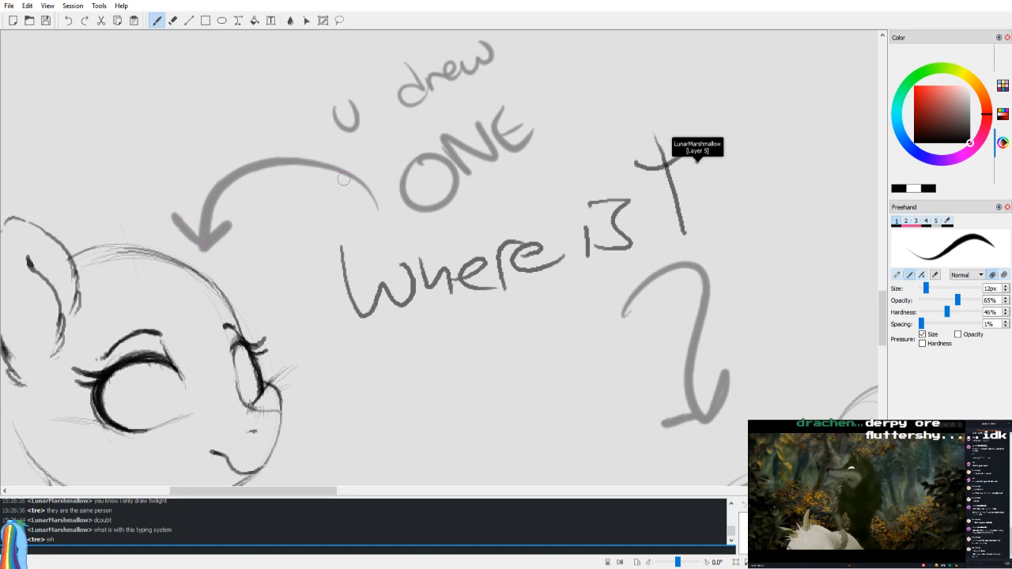
# Step: Scribble out the word "ONE" and write "1/2" after "u drew"
pyautogui.moveTo(565, 82); pyautogui.dragTo(549, 96)
pyautogui.moveTo(405, 177)
pyautogui.mouseDown()
pyautogui.moveTo(515, 116)
pyautogui.moveTo(540, 114)
pyautogui.mouseUp()
pyautogui.moveTo(594, 110); pyautogui.dragTo(529, 174)
pyautogui.moveTo(496, 103); pyautogui.dragTo(532, 157)
pyautogui.moveTo(545, 109); pyautogui.dragTo(583, 133)
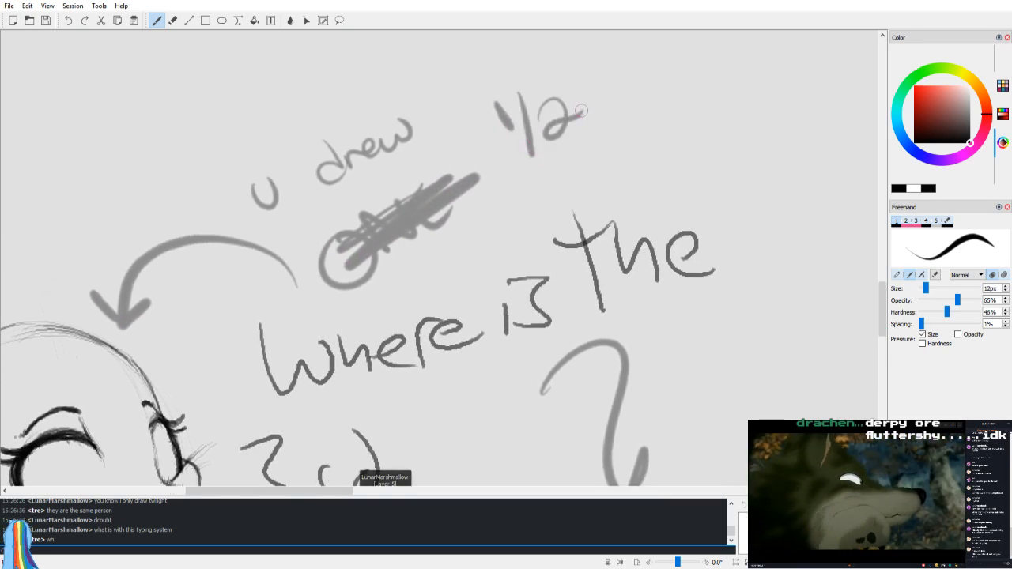
pyautogui.moveTo(509, 186); pyautogui.dragTo(501, 117)
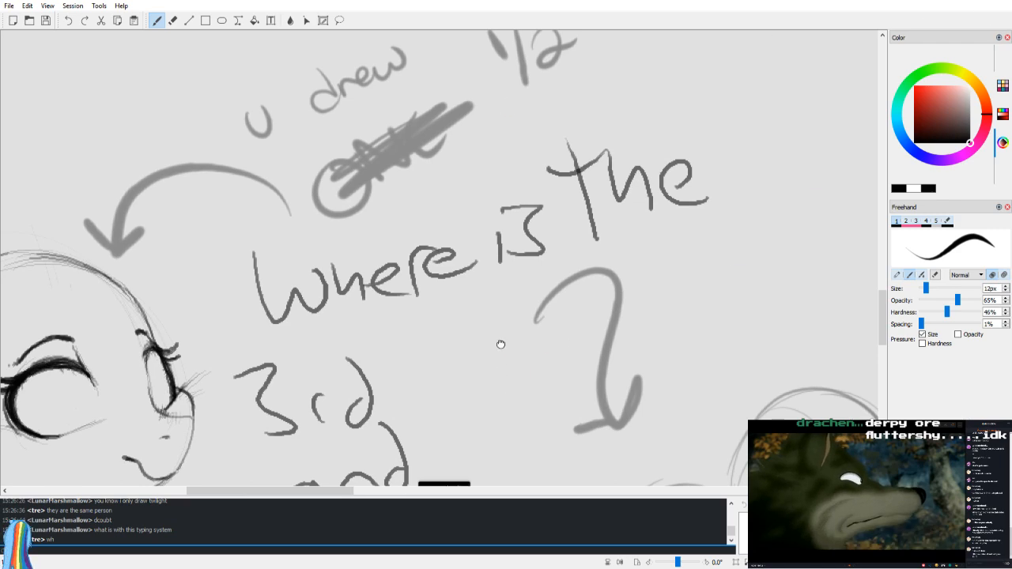
# Step: Handwrite a small ":punk:" beside the curved arrow above the curly-maned pony
pyautogui.scroll(-2, 499, 357)
pyautogui.moveTo(574, 318); pyautogui.dragTo(537, 323)
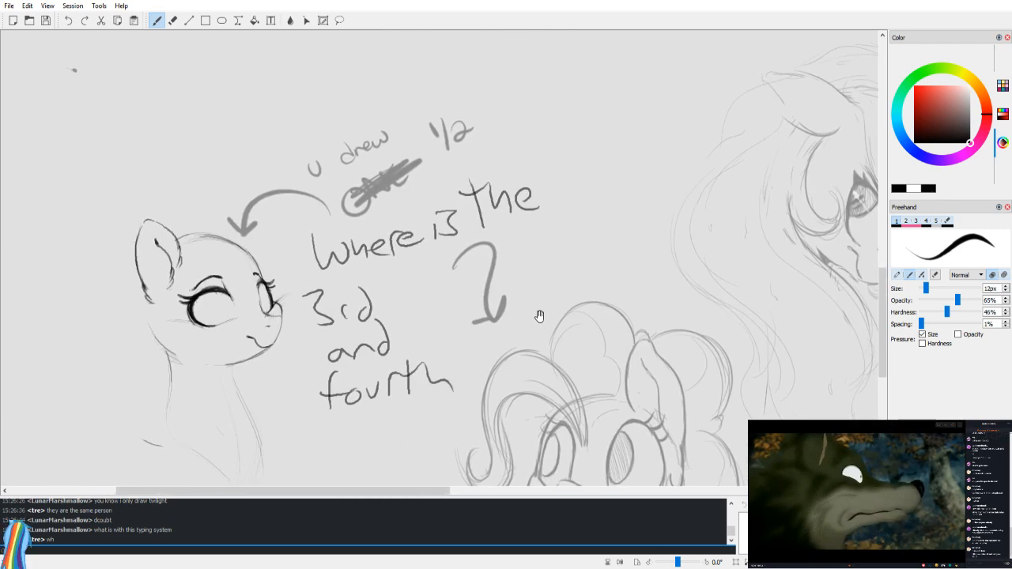
pyautogui.scroll(-1, 412, 317)
pyautogui.moveTo(411, 317); pyautogui.dragTo(373, 328)
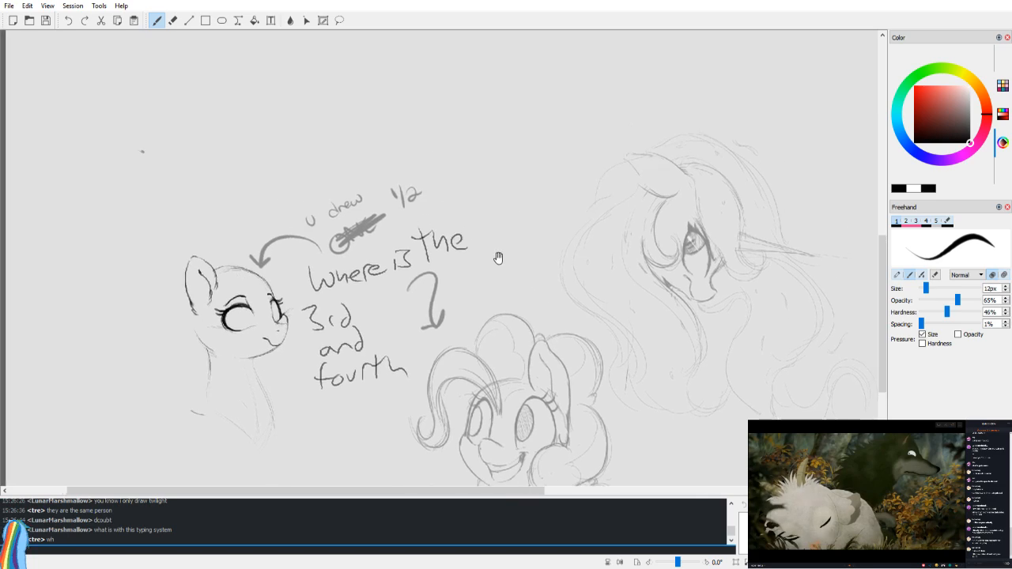
pyautogui.moveTo(503, 236); pyautogui.dragTo(514, 214)
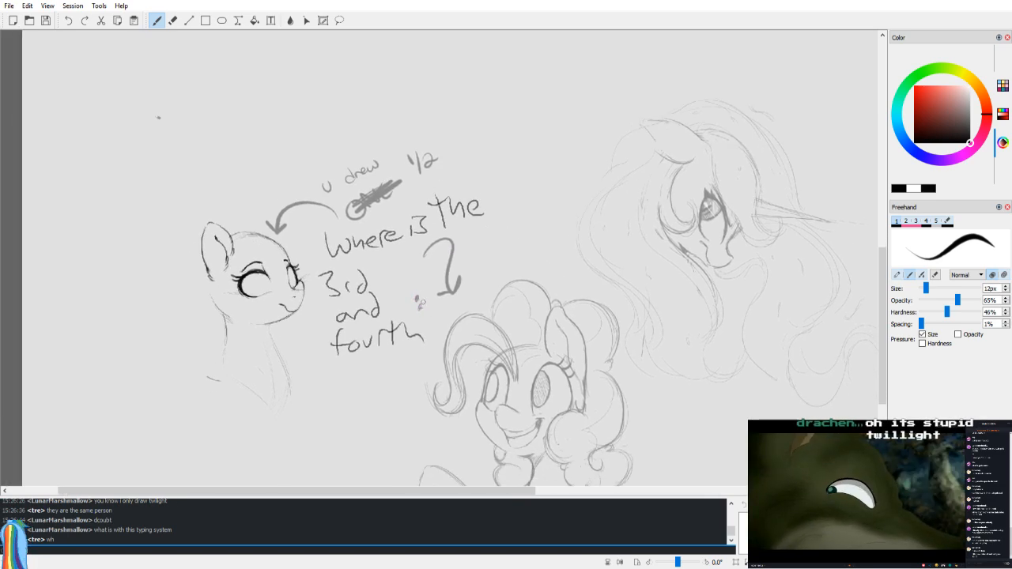
pyautogui.moveTo(431, 295); pyautogui.dragTo(446, 281)
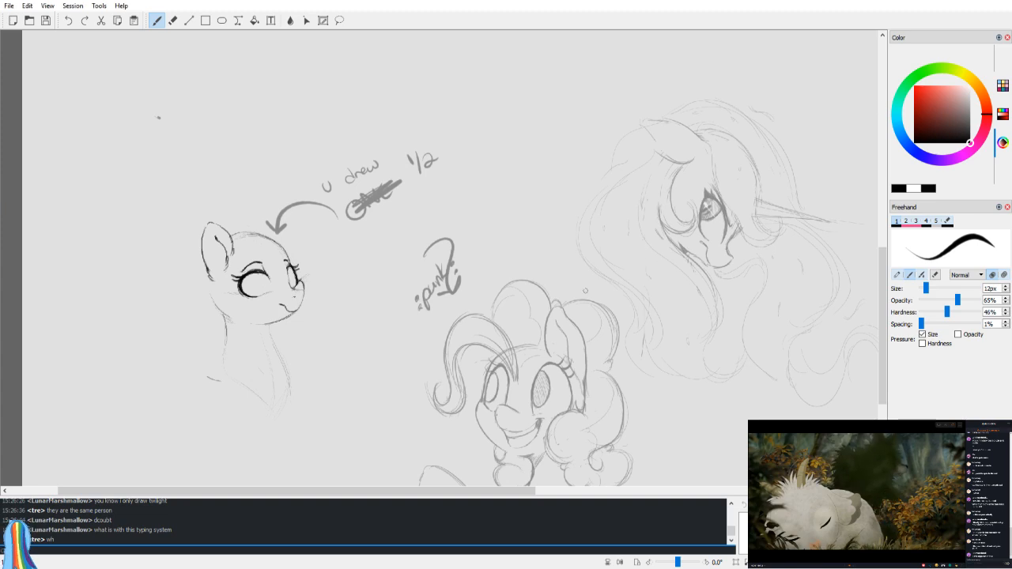
pyautogui.scroll(-3, 572, 293)
pyautogui.hotkey('ctrl', 'v')
pyautogui.moveTo(473, 313); pyautogui.dragTo(713, 185)
pyautogui.press('b')
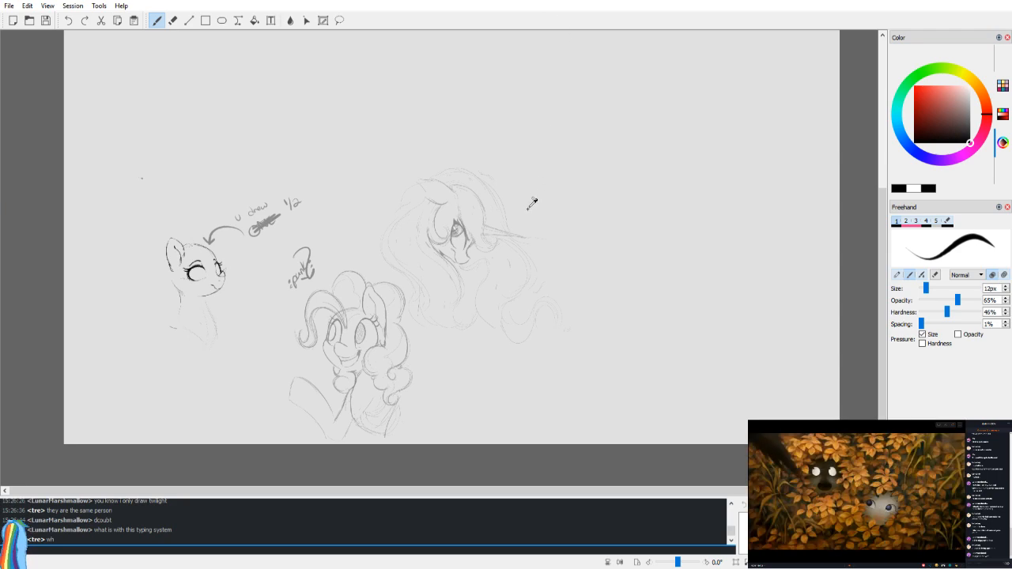
# Step: Paste the copied sketch of a curly-maned pony in a Santa hat and place it to the lower right of the unicorn
pyautogui.hotkey('ctrl', 'v')
pyautogui.moveTo(423, 232)
pyautogui.mouseDown()
pyautogui.moveTo(748, 285)
pyautogui.moveTo(693, 272)
pyautogui.mouseUp()
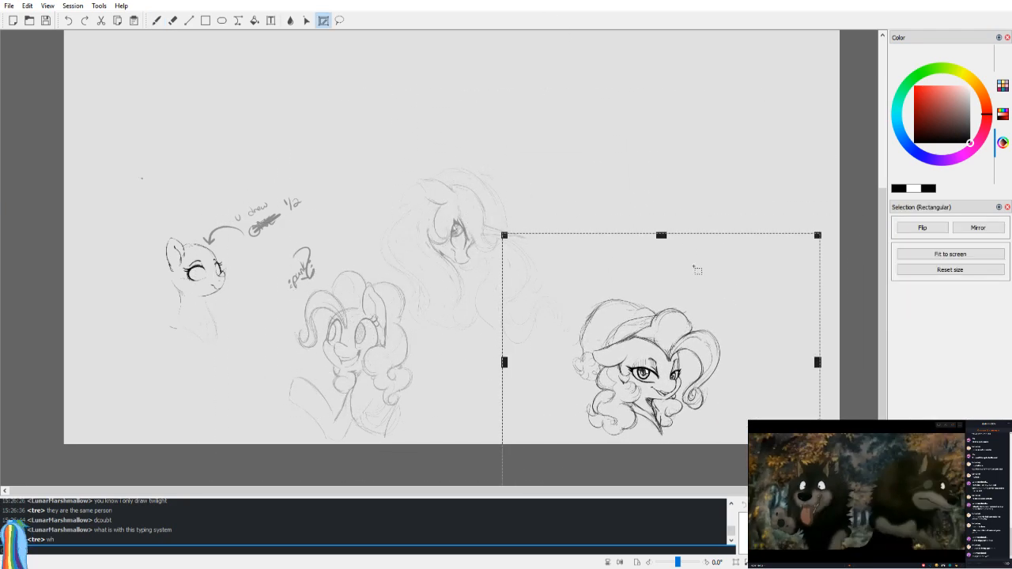
pyautogui.press('b')
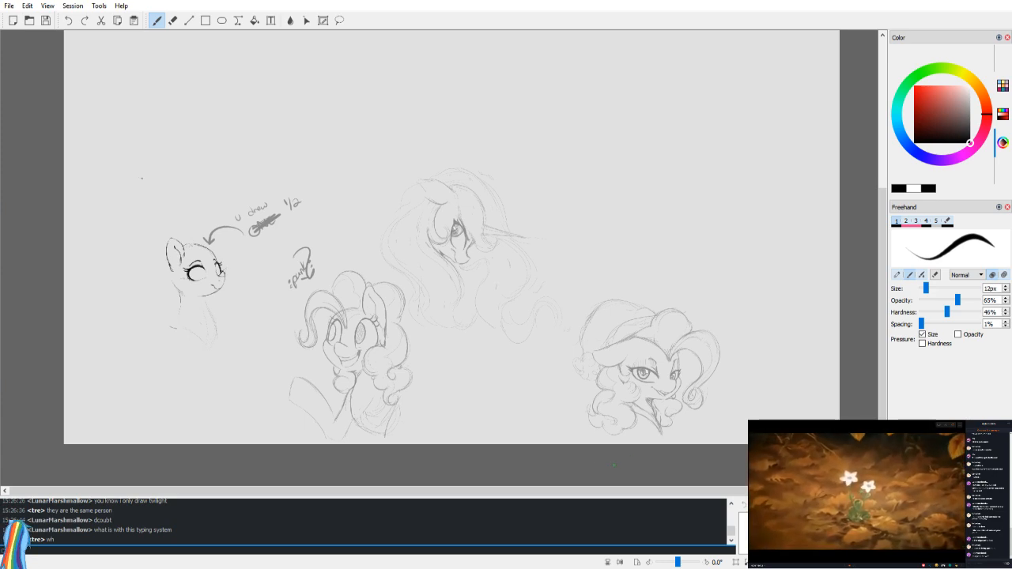
pyautogui.scroll(-1, 340, 449)
pyautogui.scroll(1, 344, 448)
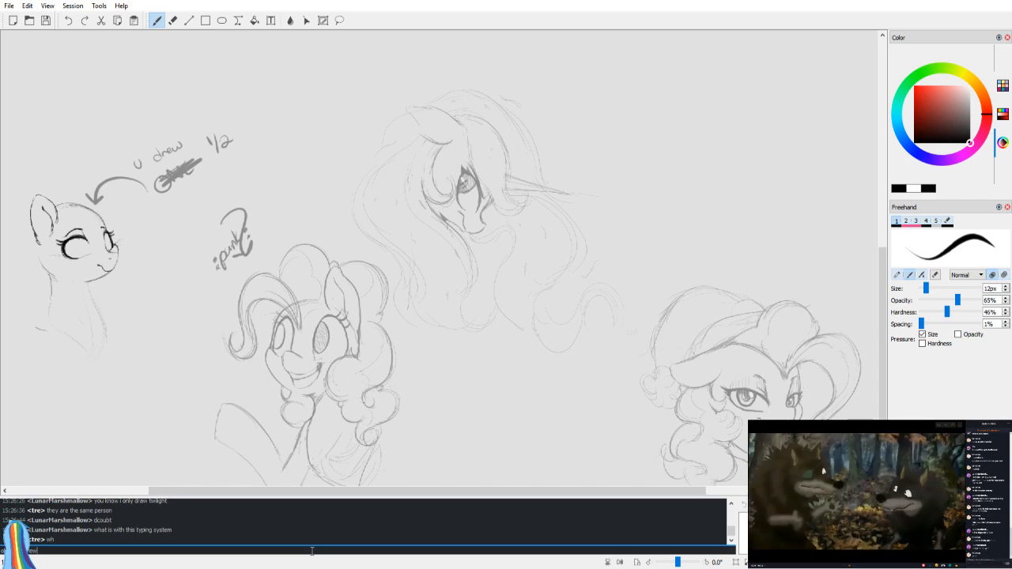
# Step: Send the session chat messages "ok I only drew 3 so far", "STILL MORE THAN U" and "bitche"
pyautogui.write('3 so far')
pyautogui.press('Return')
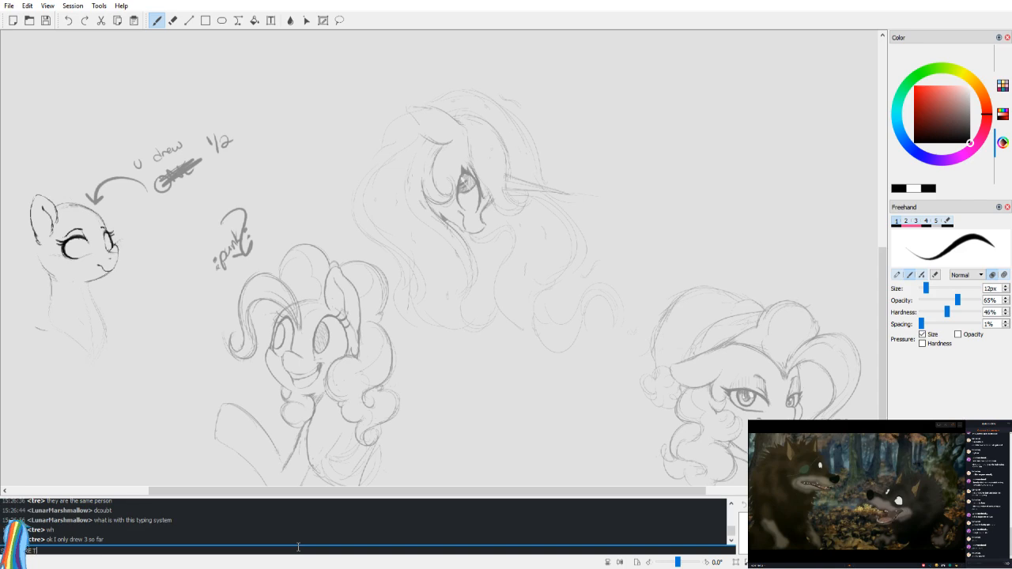
pyautogui.press('Return')
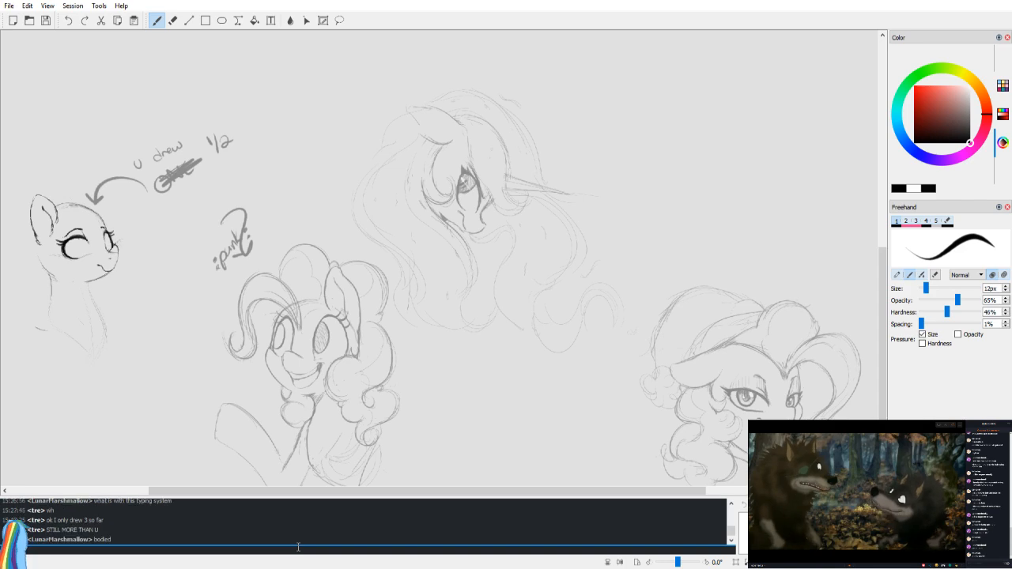
pyautogui.write('bitche')
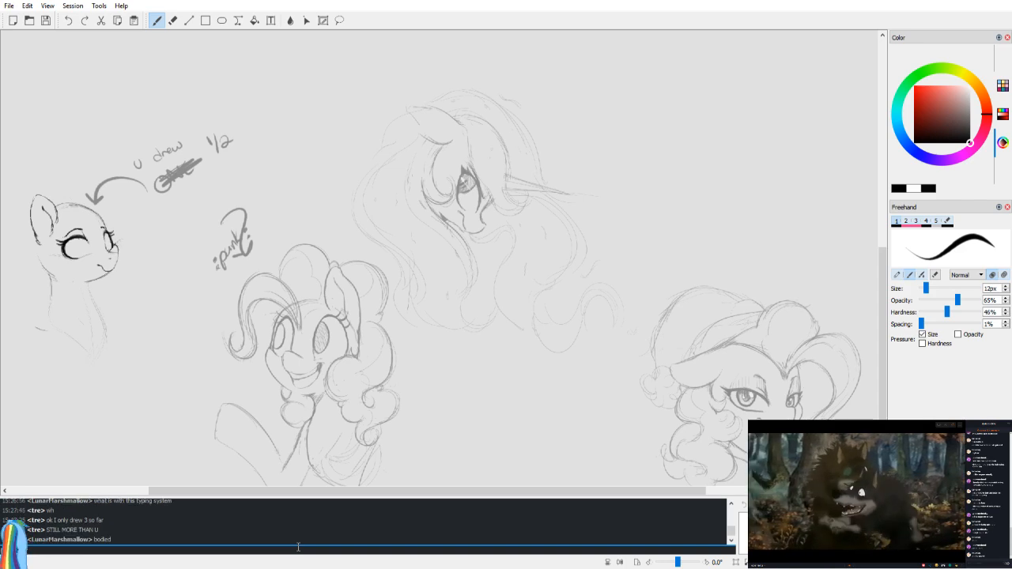
pyautogui.press('Return')
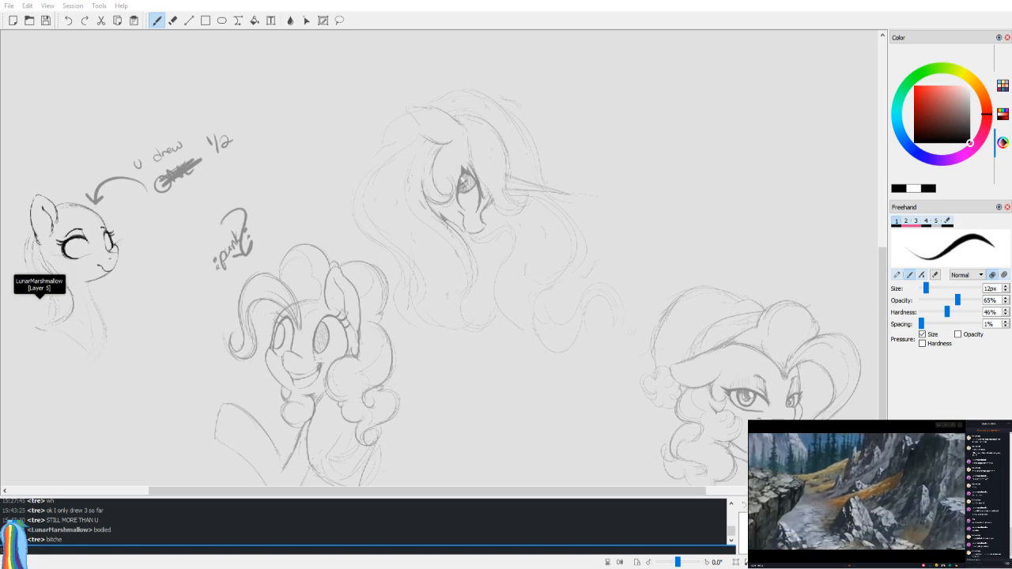
# Step: Lasso the "u drew 1/2" and ":punk:" notes with their arrows, delete them, and return to the brush
pyautogui.scroll(-2, 663, 203)
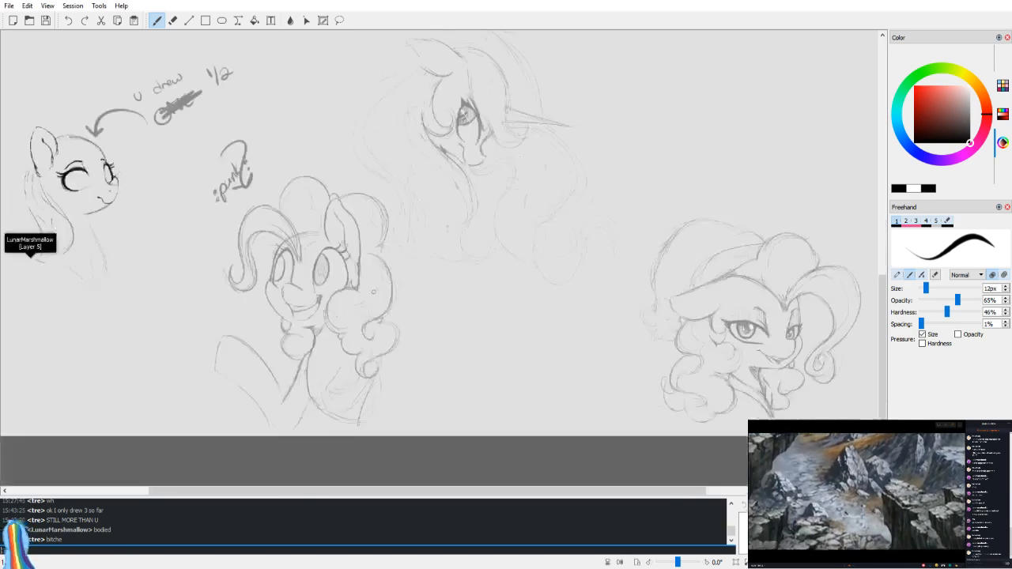
pyautogui.moveTo(324, 494); pyautogui.dragTo(239, 493)
pyautogui.moveTo(293, 303); pyautogui.dragTo(377, 330)
pyautogui.scroll(2, 382, 260)
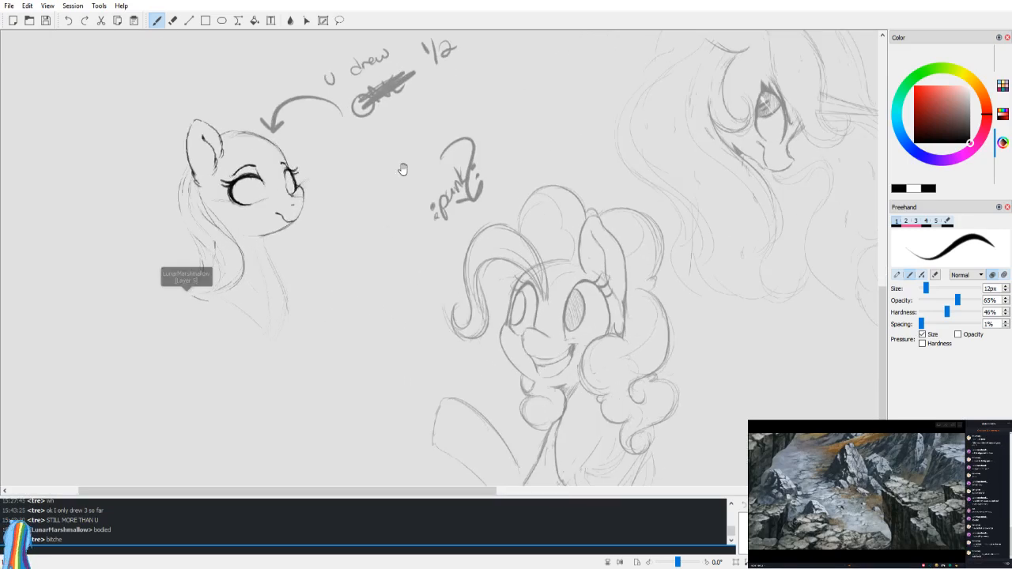
pyautogui.moveTo(393, 251); pyautogui.dragTo(430, 319)
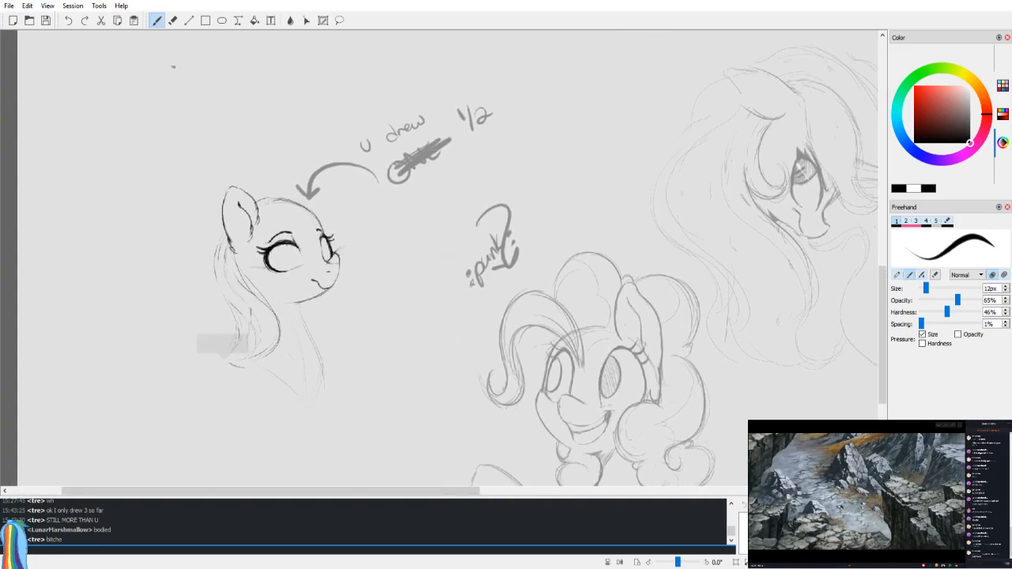
pyautogui.click(339, 20)
pyautogui.moveTo(597, 158)
pyautogui.mouseDown()
pyautogui.moveTo(437, 71)
pyautogui.moveTo(297, 110)
pyautogui.moveTo(280, 164)
pyautogui.moveTo(287, 192)
pyautogui.moveTo(404, 255)
pyautogui.moveTo(445, 316)
pyautogui.moveTo(532, 273)
pyautogui.moveTo(599, 154)
pyautogui.mouseUp()
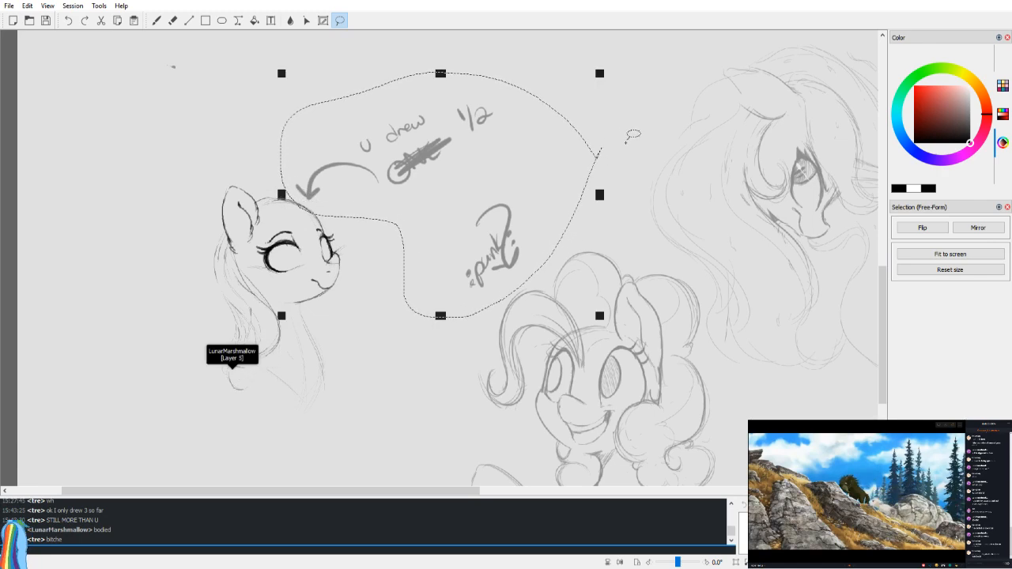
pyautogui.press('Delete')
pyautogui.hotkey('ctrl', 'shift', 'a')
pyautogui.press('b')
# Step: Sketch a rounded body behind the long-maned pony's head, with the back line, rump, haunch and a curved belly
pyautogui.moveTo(455, 254); pyautogui.dragTo(675, 221)
pyautogui.scroll(4, 445, 264)
pyautogui.scroll(-2, 686, 216)
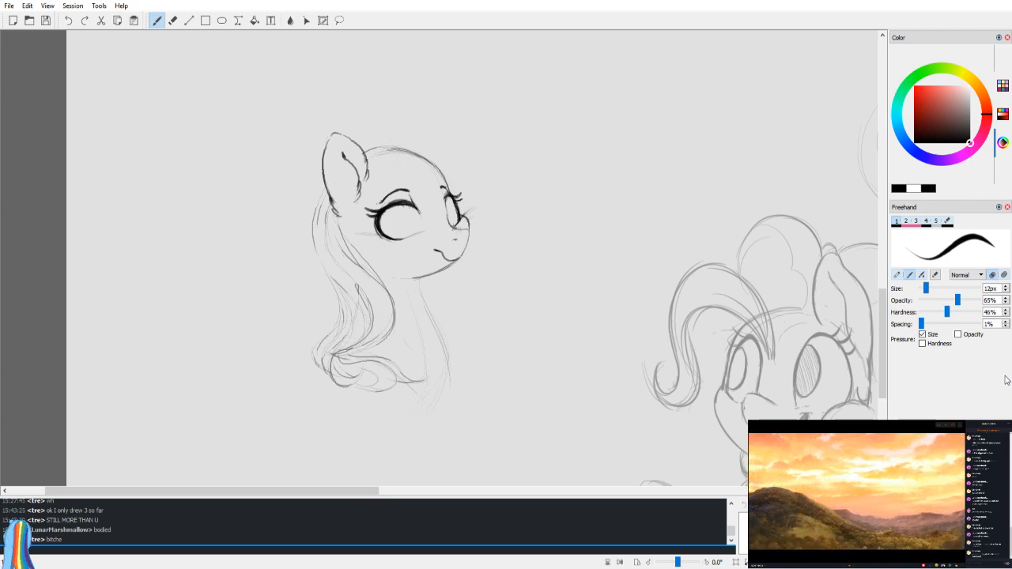
pyautogui.scroll(-3, 445, 292)
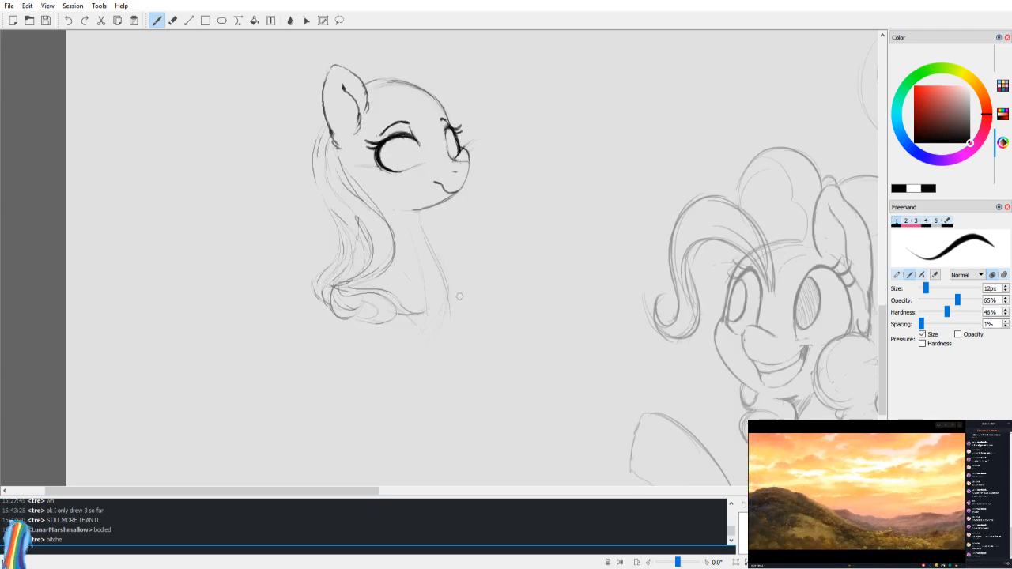
pyautogui.scroll(1, 479, 357)
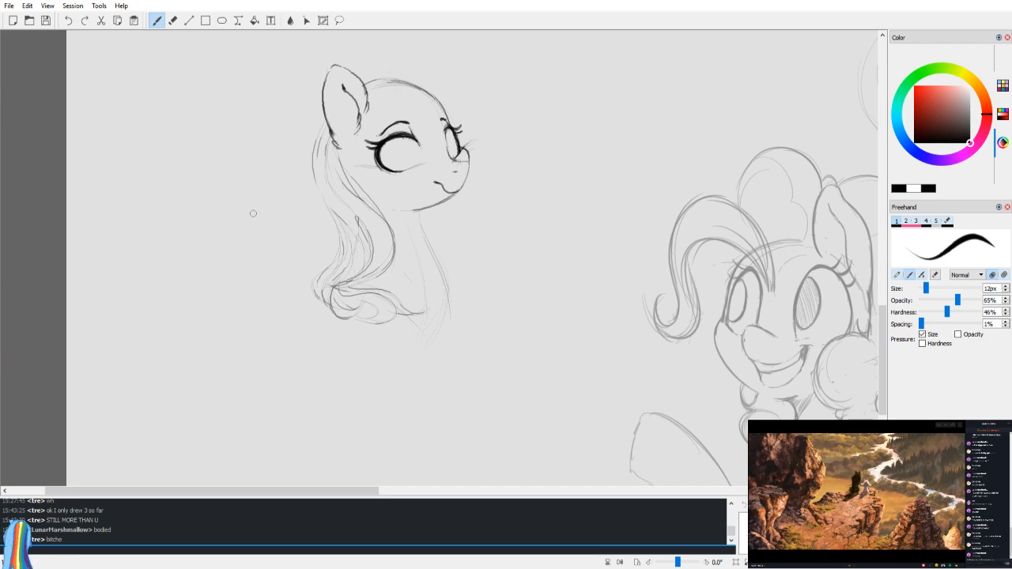
pyautogui.moveTo(257, 206); pyautogui.dragTo(243, 304)
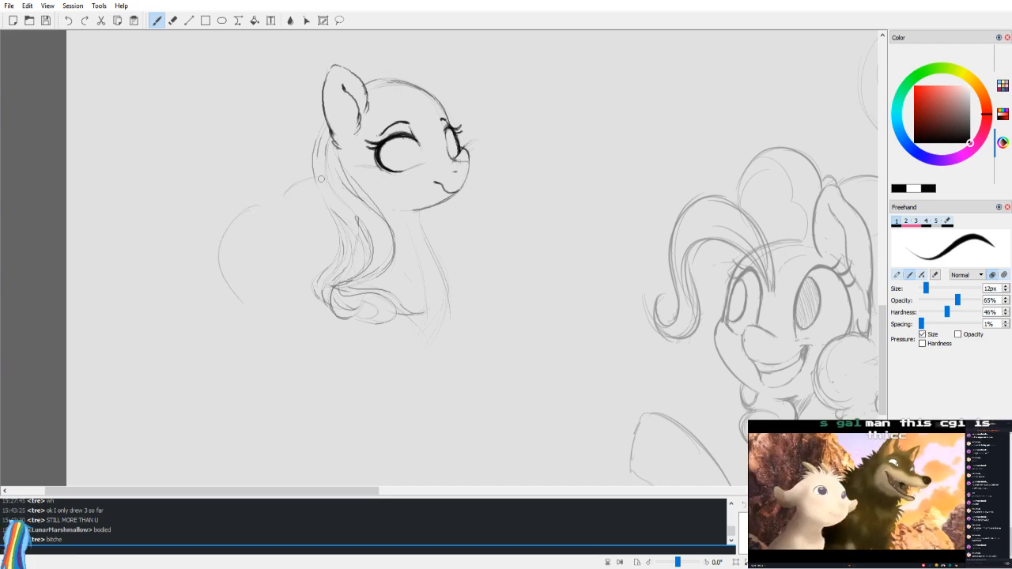
pyautogui.moveTo(216, 248); pyautogui.dragTo(212, 286)
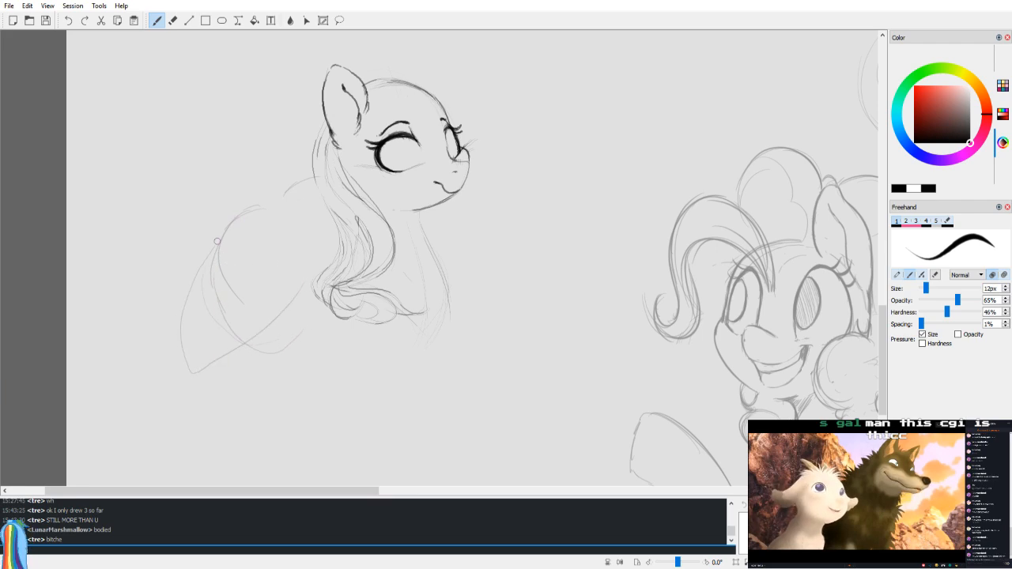
pyautogui.moveTo(216, 244); pyautogui.dragTo(425, 346)
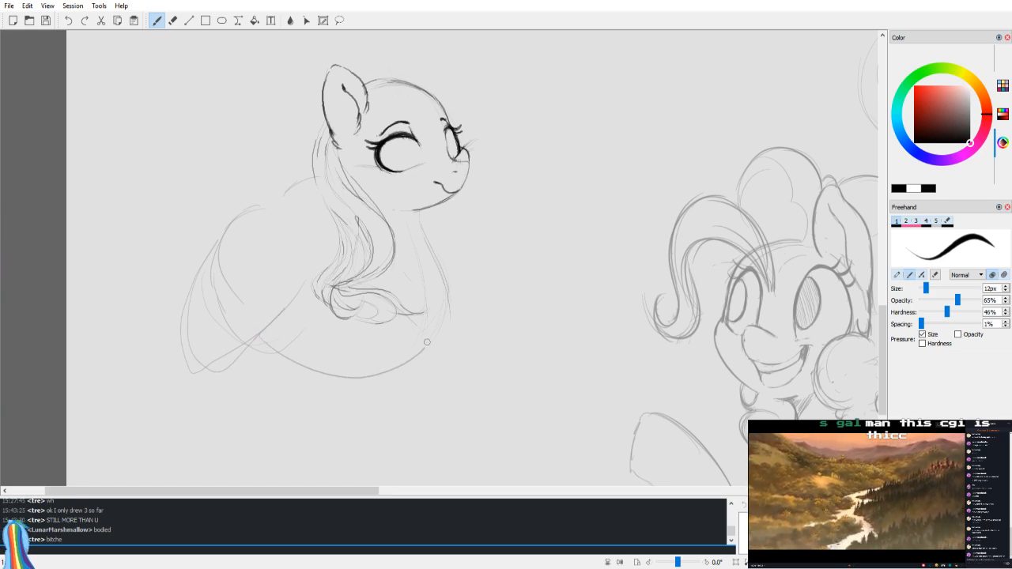
# Step: Sketch the pony's simple straight-ended legs and a long looping tail rising behind the rump
pyautogui.moveTo(188, 299)
pyautogui.mouseDown()
pyautogui.moveTo(105, 429)
pyautogui.moveTo(156, 416)
pyautogui.moveTo(194, 367)
pyautogui.mouseUp()
pyautogui.moveTo(455, 320)
pyautogui.mouseDown()
pyautogui.moveTo(477, 406)
pyautogui.moveTo(473, 466)
pyautogui.moveTo(427, 386)
pyautogui.mouseUp()
pyautogui.moveTo(383, 357)
pyautogui.mouseDown()
pyautogui.moveTo(349, 484)
pyautogui.moveTo(322, 469)
pyautogui.moveTo(323, 338)
pyautogui.mouseUp()
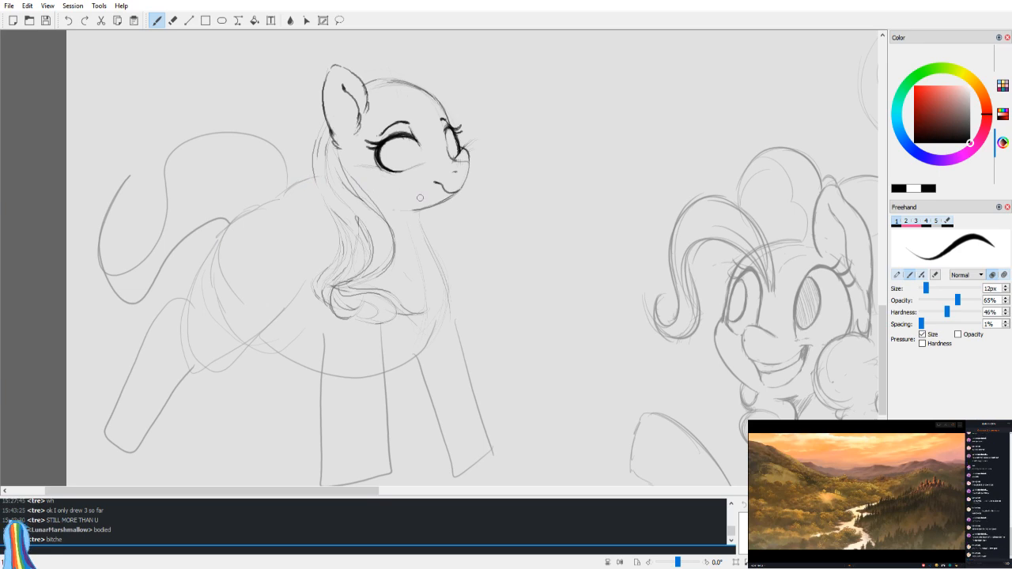
# Step: Draw a small five-pointed star as a mark on the pony's flank
pyautogui.moveTo(237, 247); pyautogui.dragTo(217, 268)
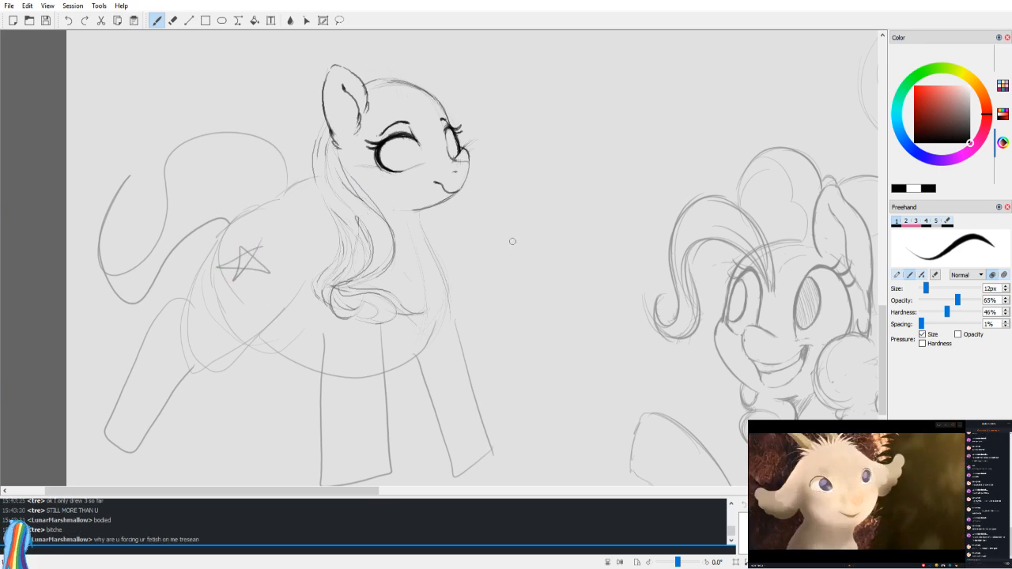
pyautogui.scroll(-1, 513, 240)
pyautogui.press('v')
pyautogui.press('v')
pyautogui.moveTo(590, 330); pyautogui.dragTo(607, 343)
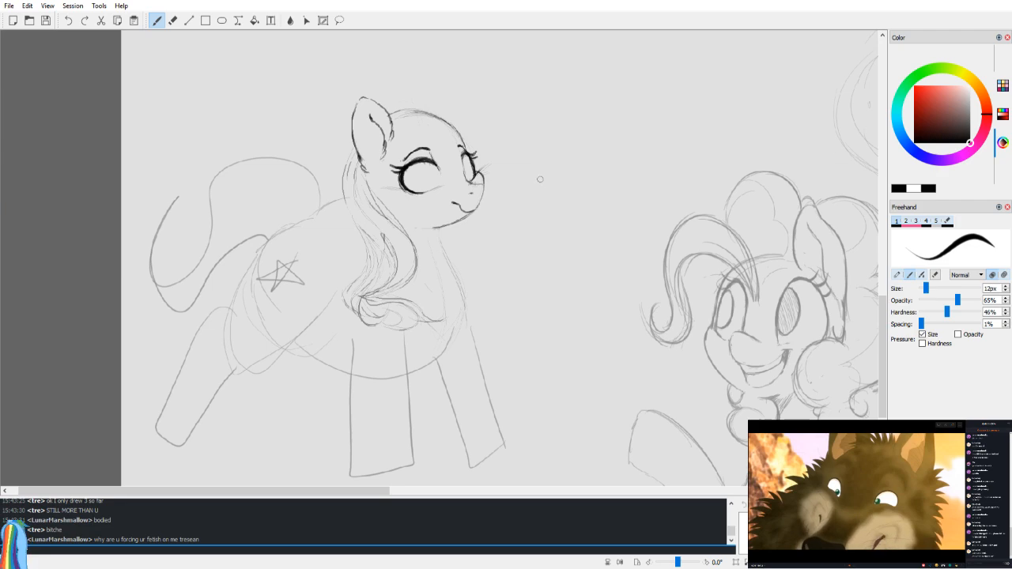
pyautogui.moveTo(524, 288); pyautogui.dragTo(527, 300)
pyautogui.moveTo(531, 210); pyautogui.dragTo(526, 218)
pyautogui.moveTo(506, 156)
pyautogui.mouseDown()
pyautogui.moveTo(504, 168)
pyautogui.moveTo(526, 151)
pyautogui.mouseUp()
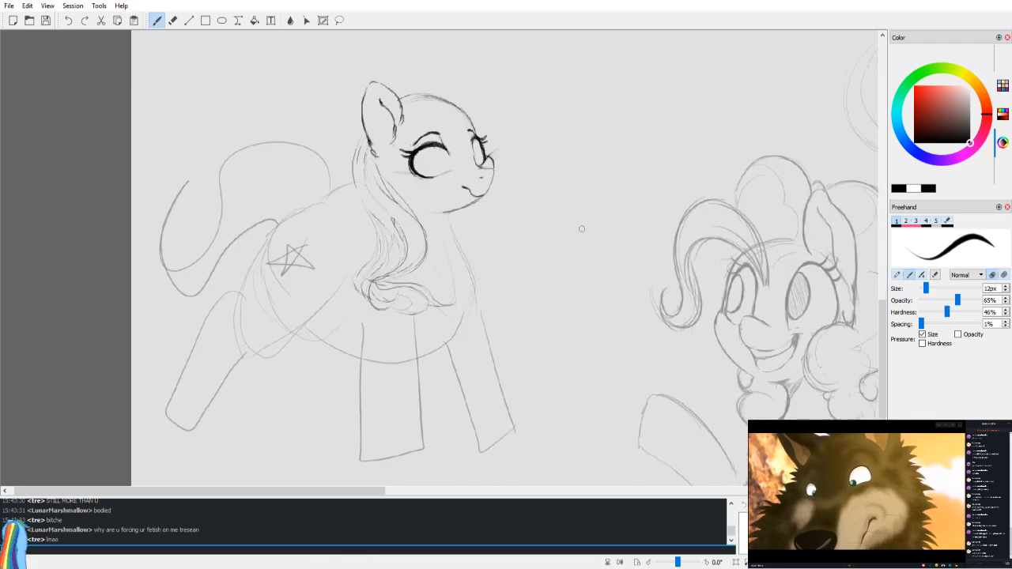
pyautogui.moveTo(611, 189)
pyautogui.mouseDown()
pyautogui.moveTo(532, 193)
pyautogui.moveTo(496, 249)
pyautogui.moveTo(514, 328)
pyautogui.moveTo(551, 362)
pyautogui.mouseUp()
pyautogui.hotkey('ctrl', 'z')
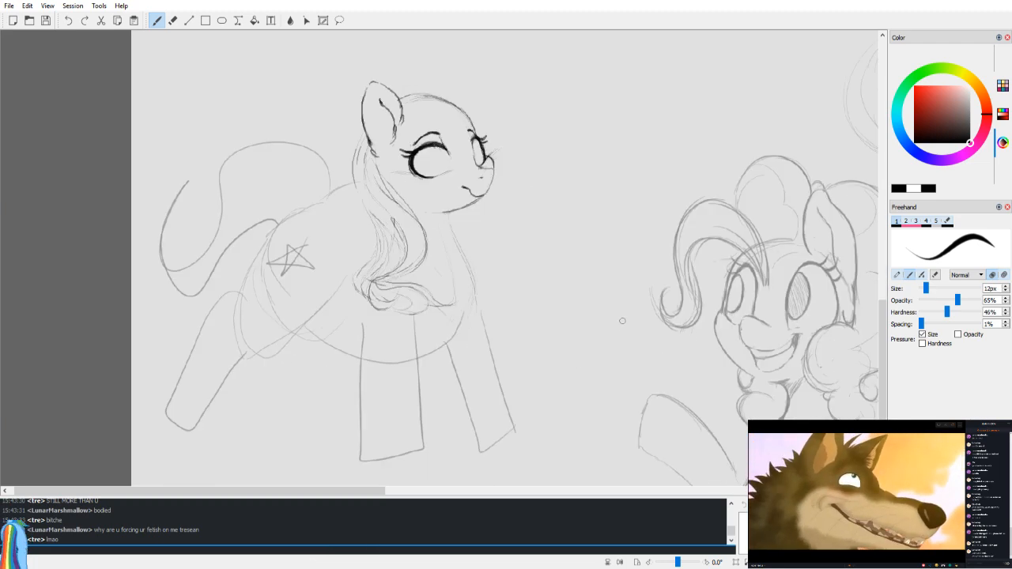
pyautogui.moveTo(617, 316); pyautogui.dragTo(567, 318)
pyautogui.scroll(-2, 566, 315)
pyautogui.scroll(2, 372, 281)
pyautogui.moveTo(372, 282); pyautogui.dragTo(526, 290)
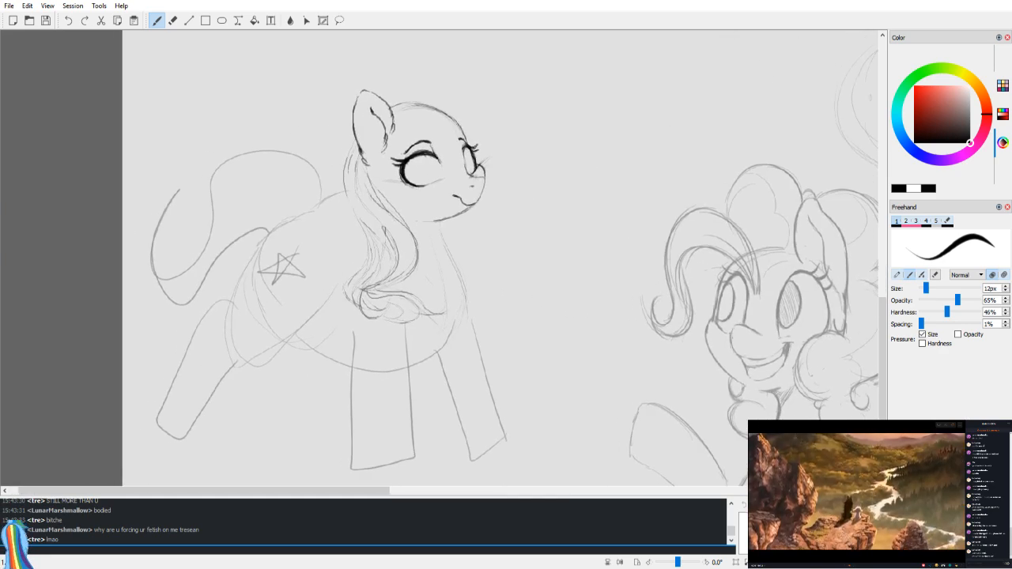
# Step: Lasso the long-maned pony's rough body, legs and tail, delete them, and return to the brush
pyautogui.press('d')
pyautogui.moveTo(546, 125)
pyautogui.mouseDown()
pyautogui.moveTo(127, 162)
pyautogui.moveTo(283, 480)
pyautogui.moveTo(332, 486)
pyautogui.moveTo(546, 301)
pyautogui.moveTo(547, 127)
pyautogui.mouseUp()
pyautogui.press('Delete')
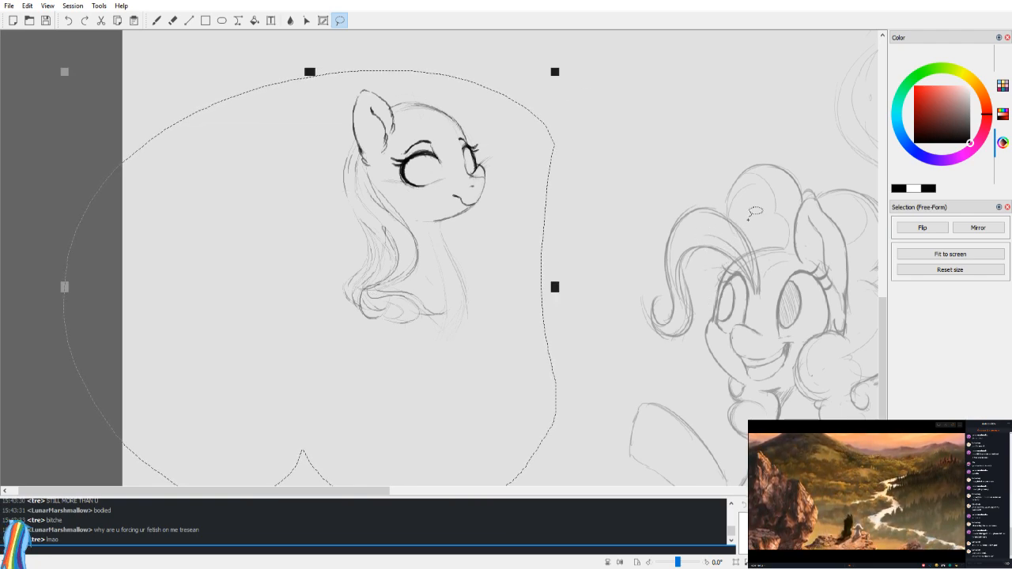
pyautogui.click(686, 204)
pyautogui.press('b')
# Step: Redraw the outer edge of the curly-maned pony's rounded mane puff just above the forelock with firmer strokes
pyautogui.moveTo(699, 271); pyautogui.dragTo(446, 277)
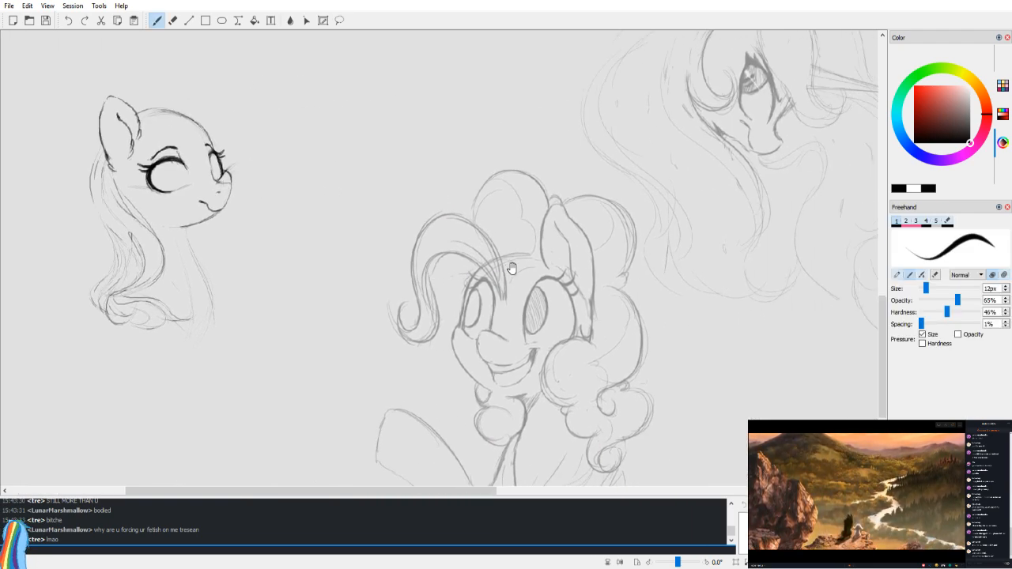
pyautogui.moveTo(509, 270); pyautogui.dragTo(494, 258)
pyautogui.press('v')
pyautogui.scroll(4, 517, 255)
pyautogui.moveTo(655, 251); pyautogui.dragTo(619, 416)
pyautogui.press('v')
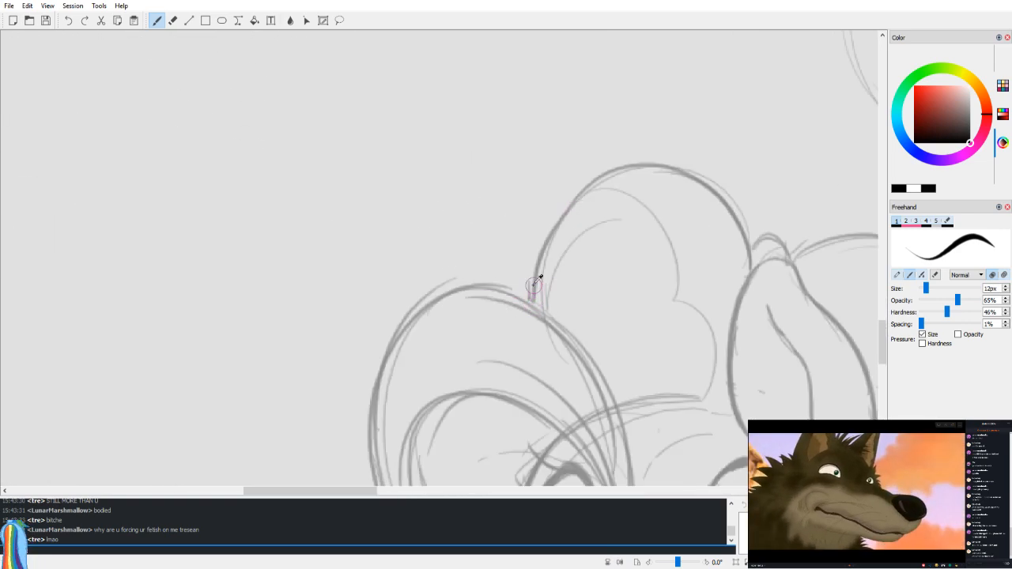
pyautogui.hotkey('ctrl', 'z')
pyautogui.moveTo(536, 304); pyautogui.dragTo(593, 190)
pyautogui.moveTo(545, 280); pyautogui.dragTo(601, 184)
pyautogui.press('v')
# Step: Firm up the underside of the curly-maned pony's raised foreleg from the chest down to the rounded elbow
pyautogui.moveTo(499, 330)
pyautogui.mouseDown()
pyautogui.moveTo(549, 242)
pyautogui.moveTo(578, 307)
pyautogui.mouseUp()
pyautogui.moveTo(451, 309)
pyautogui.mouseDown()
pyautogui.moveTo(473, 208)
pyautogui.moveTo(466, 86)
pyautogui.mouseUp()
pyautogui.moveTo(524, 261); pyautogui.dragTo(514, 137)
pyautogui.moveTo(564, 411); pyautogui.dragTo(401, 147)
pyautogui.press('v')
pyautogui.moveTo(559, 184)
pyautogui.mouseDown()
pyautogui.moveTo(520, 327)
pyautogui.moveTo(535, 170)
pyautogui.mouseUp()
pyautogui.moveTo(516, 322)
pyautogui.mouseDown()
pyautogui.moveTo(462, 405)
pyautogui.moveTo(516, 309)
pyautogui.moveTo(429, 459)
pyautogui.mouseUp()
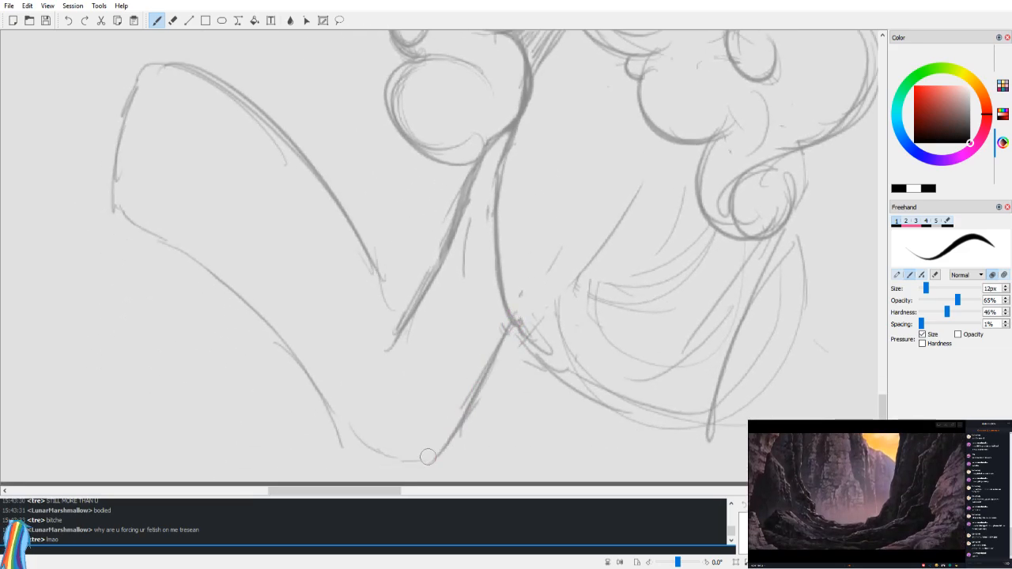
pyautogui.moveTo(368, 439); pyautogui.dragTo(431, 465)
pyautogui.press('v')
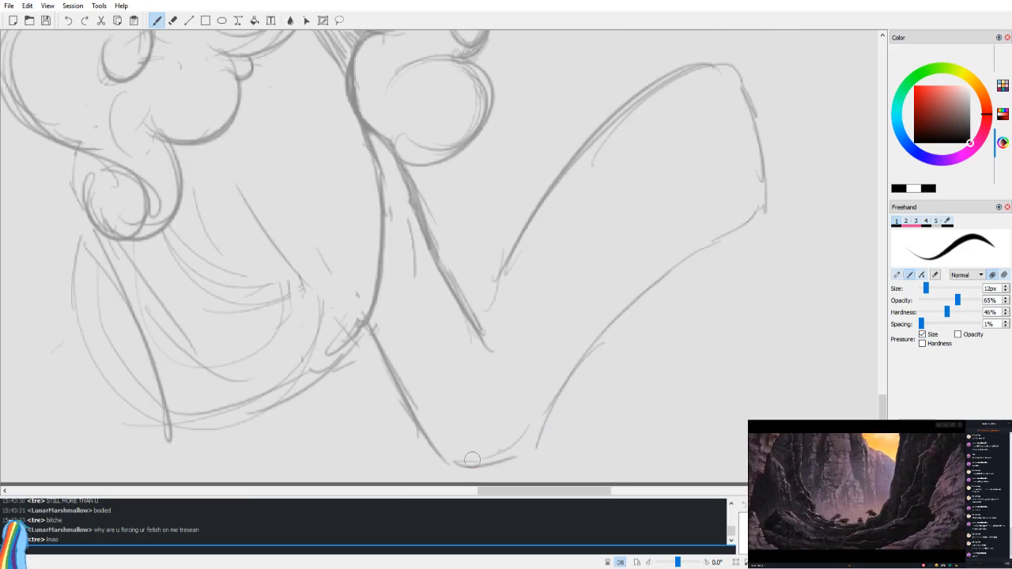
# Step: Extend the upper line of the raised foreleg so it meets the chest line at the inner elbow
pyautogui.scroll(2, 506, 340)
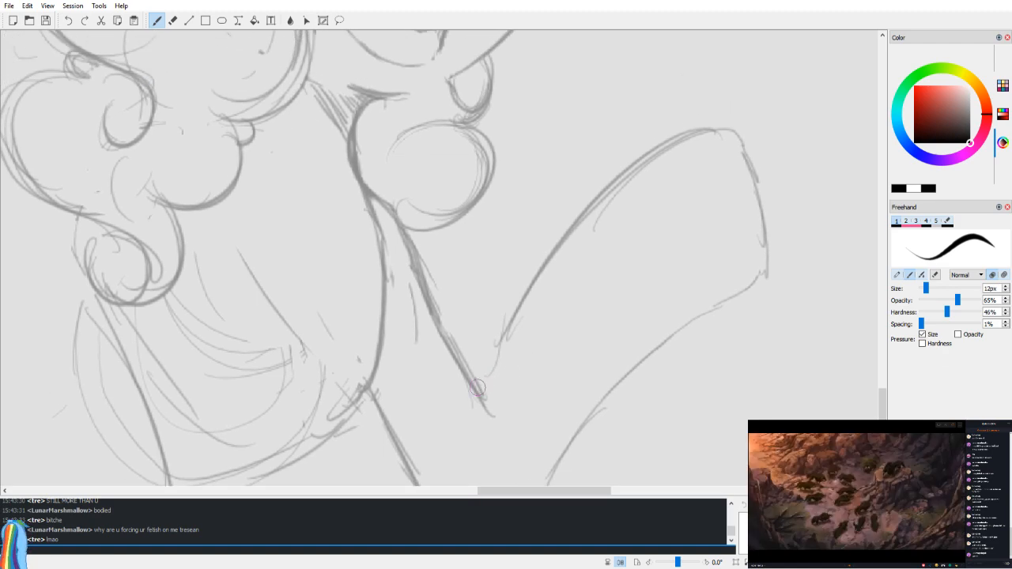
pyautogui.moveTo(478, 387); pyautogui.dragTo(555, 269)
pyautogui.scroll(-2, 522, 336)
pyautogui.press('v')
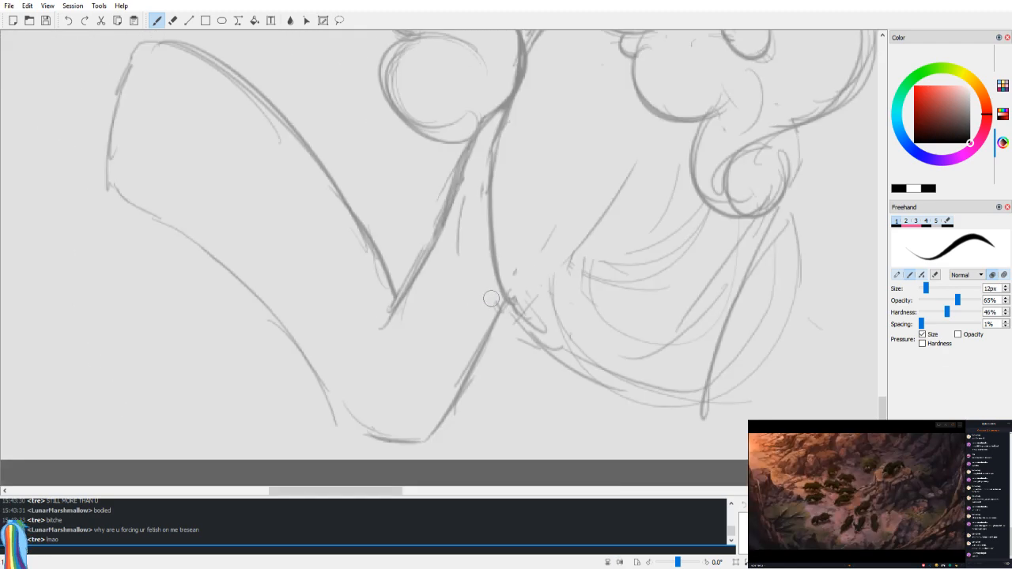
pyautogui.scroll(1, 482, 316)
pyautogui.moveTo(393, 342)
pyautogui.mouseDown()
pyautogui.moveTo(456, 249)
pyautogui.moveTo(402, 353)
pyautogui.moveTo(446, 264)
pyautogui.moveTo(395, 328)
pyautogui.moveTo(428, 268)
pyautogui.moveTo(431, 291)
pyautogui.moveTo(390, 349)
pyautogui.moveTo(446, 255)
pyautogui.mouseUp()
pyautogui.press('e')
pyautogui.press('b')
pyautogui.press('v')
# Step: Shade the iris of the curly-maned pony's far eye with slanted hatching strokes
pyautogui.moveTo(557, 253)
pyautogui.mouseDown()
pyautogui.moveTo(506, 297)
pyautogui.moveTo(492, 344)
pyautogui.mouseUp()
pyautogui.moveTo(467, 265); pyautogui.dragTo(549, 425)
pyautogui.moveTo(499, 276); pyautogui.dragTo(564, 483)
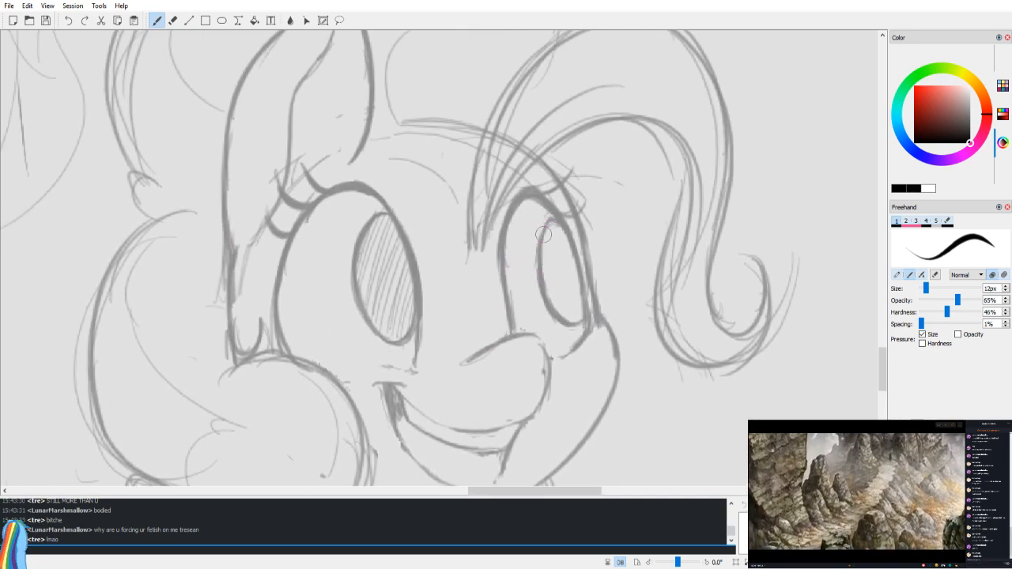
pyautogui.moveTo(543, 247)
pyautogui.mouseDown()
pyautogui.moveTo(553, 224)
pyautogui.moveTo(540, 276)
pyautogui.moveTo(562, 228)
pyautogui.mouseUp()
pyautogui.moveTo(545, 273); pyautogui.dragTo(566, 239)
pyautogui.moveTo(547, 297); pyautogui.dragTo(567, 258)
pyautogui.moveTo(554, 309)
pyautogui.mouseDown()
pyautogui.moveTo(574, 262)
pyautogui.moveTo(558, 322)
pyautogui.moveTo(580, 290)
pyautogui.moveTo(556, 303)
pyautogui.moveTo(580, 251)
pyautogui.moveTo(559, 269)
pyautogui.moveTo(546, 311)
pyautogui.mouseUp()
pyautogui.press('v')
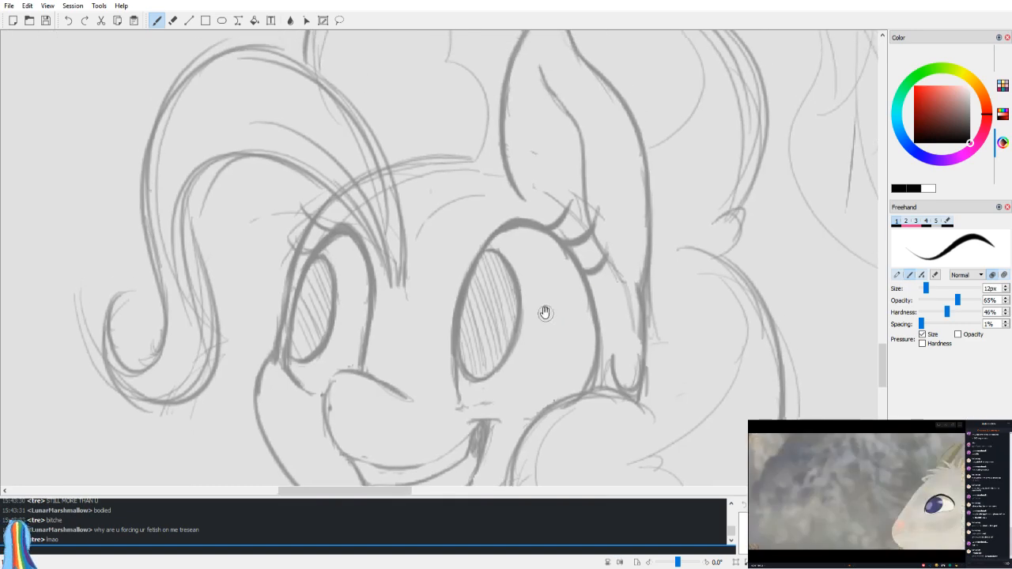
# Step: Try an oval pupil inside the far eye's hatched iris and undo the pupil strokes
pyautogui.press('v')
pyautogui.moveTo(570, 270); pyautogui.dragTo(557, 322)
pyautogui.moveTo(560, 275); pyautogui.dragTo(581, 323)
pyautogui.press('v')
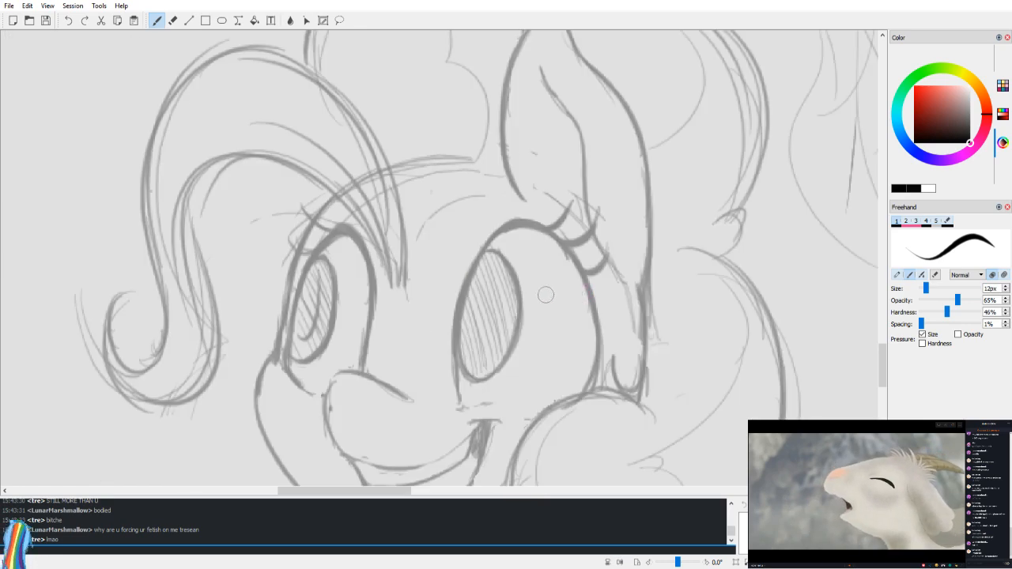
pyautogui.moveTo(313, 295)
pyautogui.mouseDown()
pyautogui.moveTo(301, 325)
pyautogui.moveTo(333, 293)
pyautogui.moveTo(308, 312)
pyautogui.mouseUp()
pyautogui.hotkey('ctrl', 'z')
pyautogui.press('v')
pyautogui.hotkey('ctrl', 'z')
pyautogui.moveTo(555, 281)
pyautogui.mouseDown()
pyautogui.moveTo(573, 334)
pyautogui.moveTo(581, 289)
pyautogui.moveTo(566, 284)
pyautogui.moveTo(581, 303)
pyautogui.mouseUp()
pyautogui.hotkey('ctrl', 'z')
pyautogui.press('v')
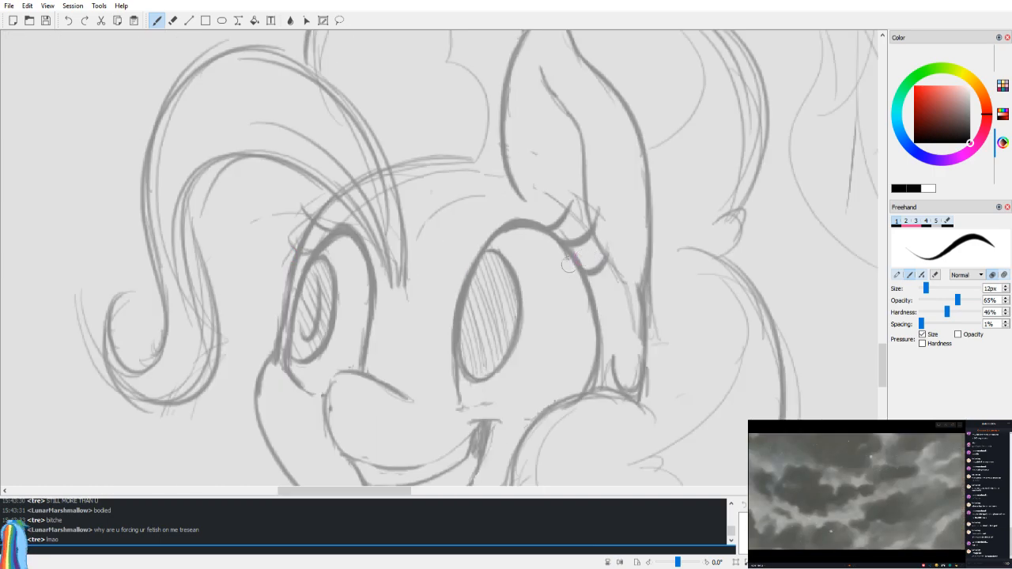
pyautogui.press('v')
pyautogui.hotkey('ctrl', 'z')
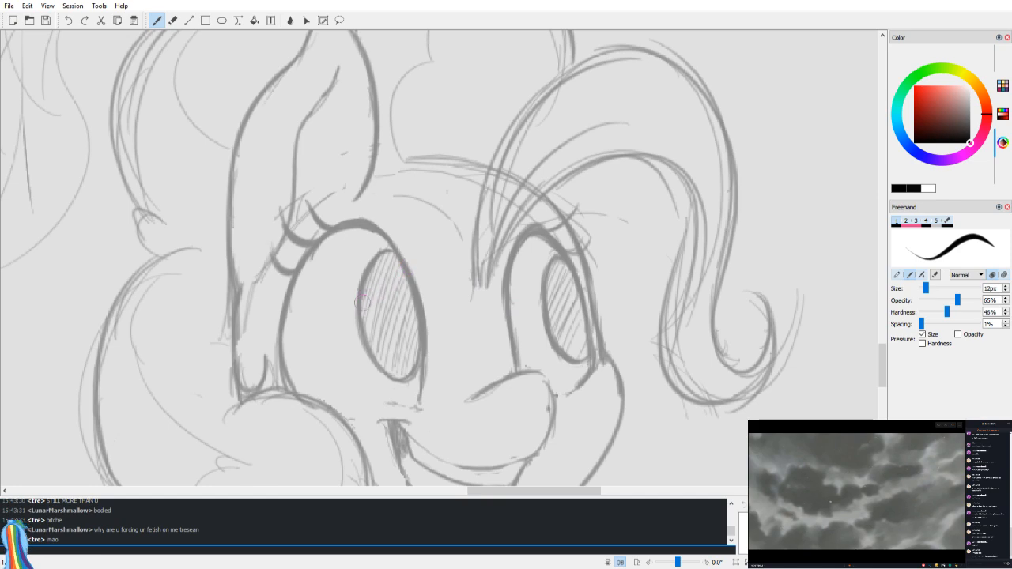
# Step: Darken the upper part of both irises with denser hatching, checking the face in mirrored view
pyautogui.moveTo(383, 256)
pyautogui.mouseDown()
pyautogui.moveTo(365, 311)
pyautogui.moveTo(376, 310)
pyautogui.mouseUp()
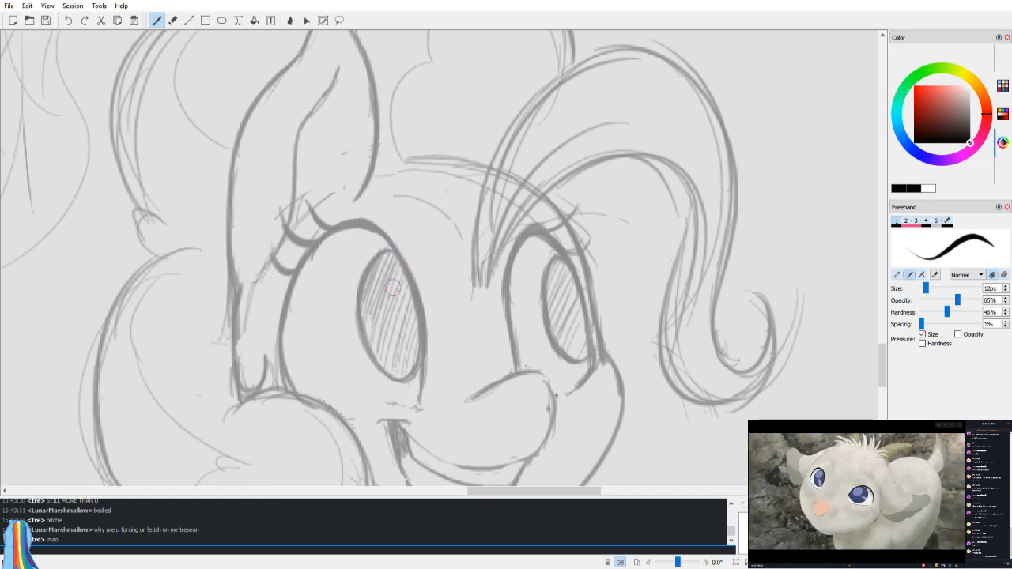
pyautogui.moveTo(389, 257); pyautogui.dragTo(358, 320)
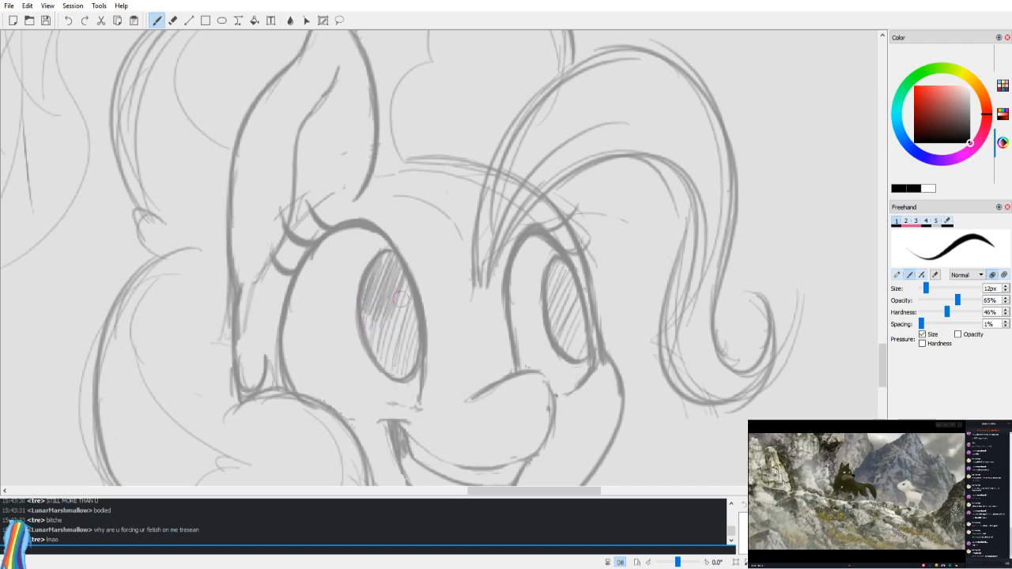
pyautogui.moveTo(377, 291)
pyautogui.mouseDown()
pyautogui.moveTo(366, 320)
pyautogui.moveTo(391, 313)
pyautogui.mouseUp()
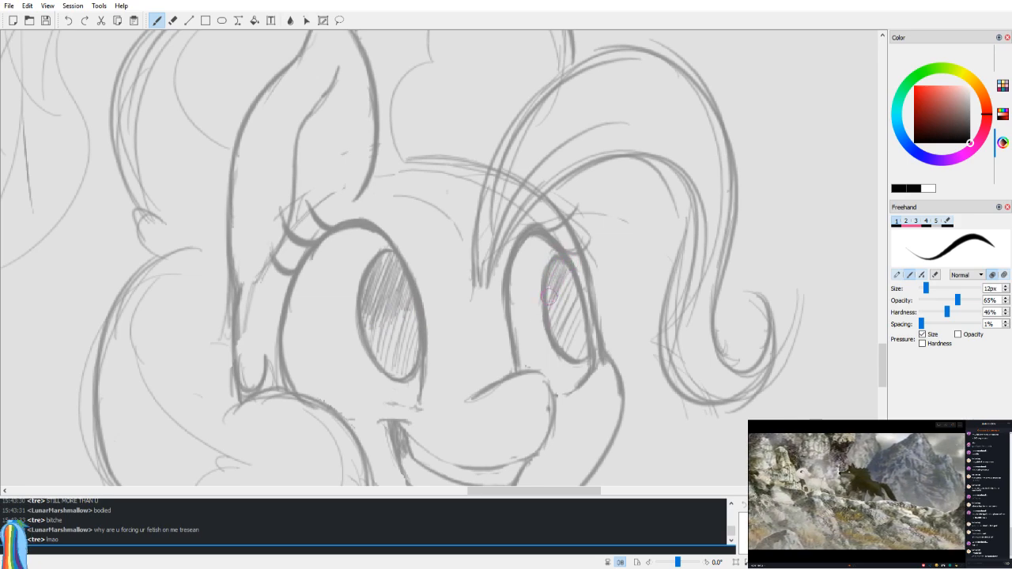
pyautogui.moveTo(566, 285); pyautogui.dragTo(561, 326)
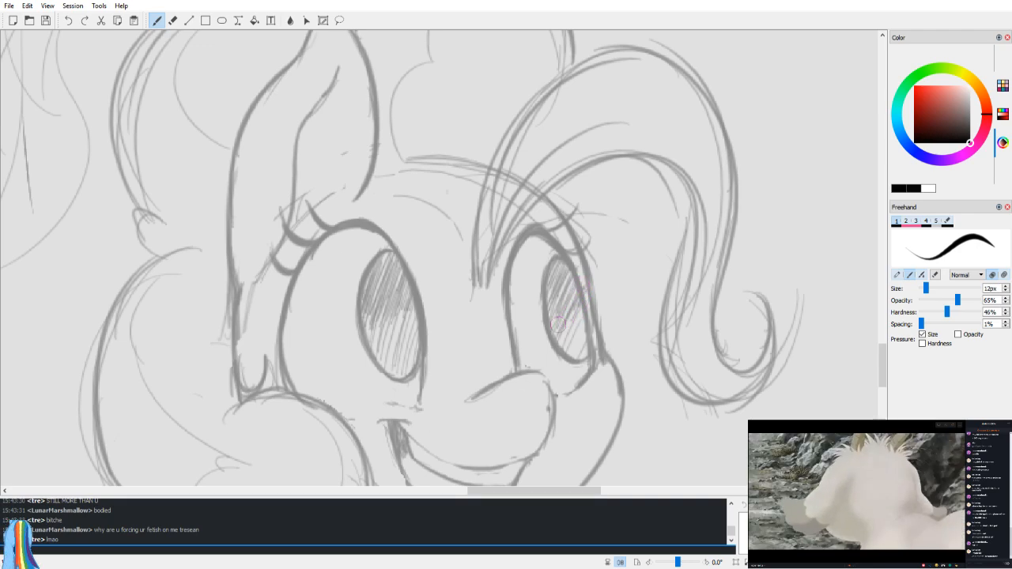
pyautogui.press('m')
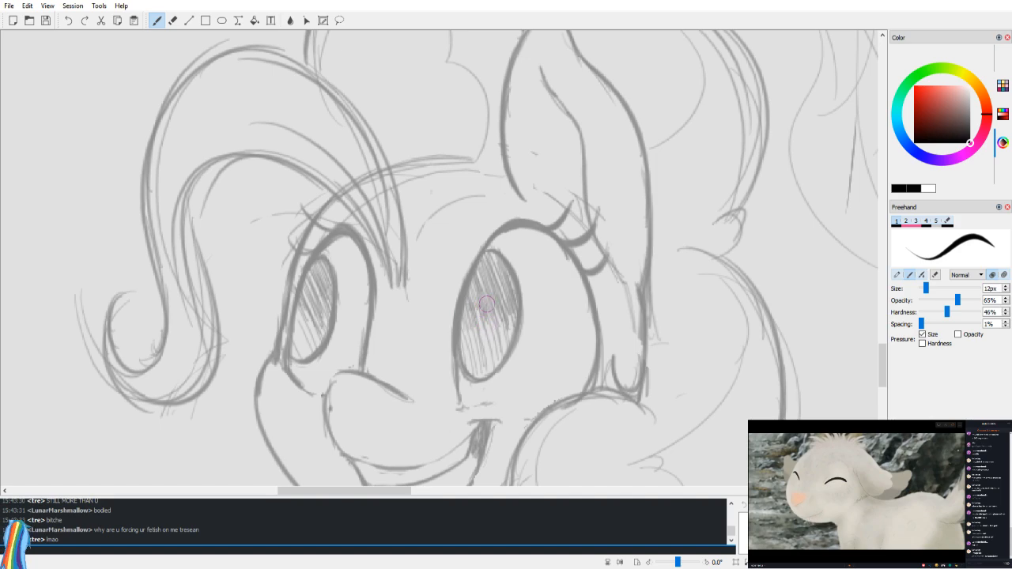
pyautogui.press('m')
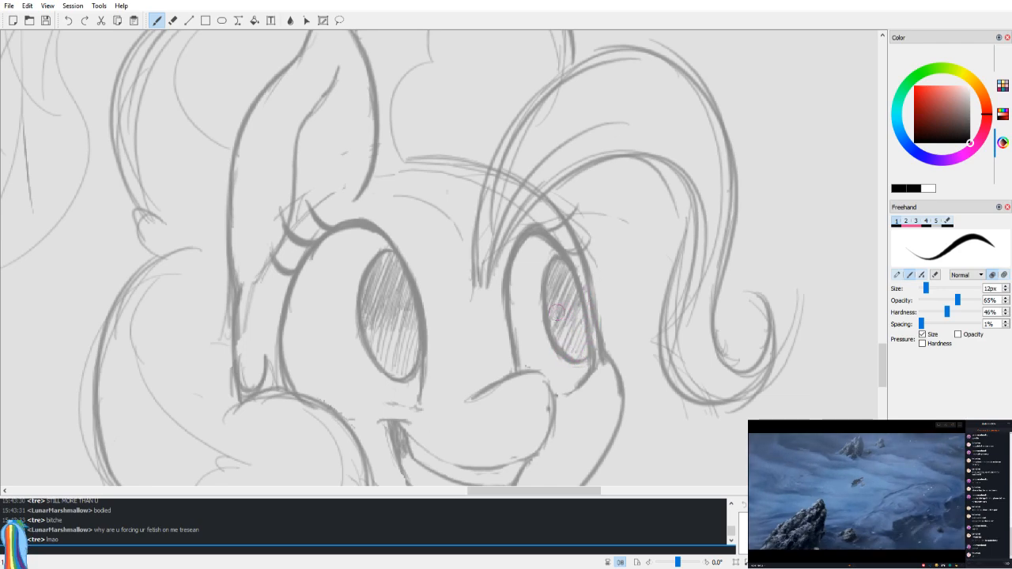
# Step: Paint white highlights on both eyes, with a large rounded one at the iris edge and a small one inside
pyautogui.press('x')
pyautogui.press('m')
pyautogui.press('m')
pyautogui.press('x')
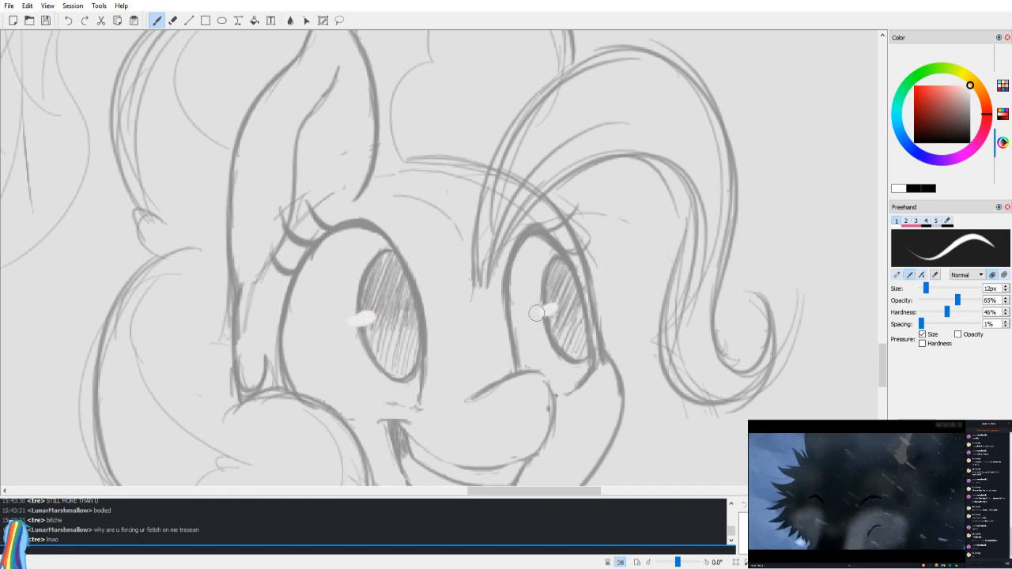
pyautogui.press('m')
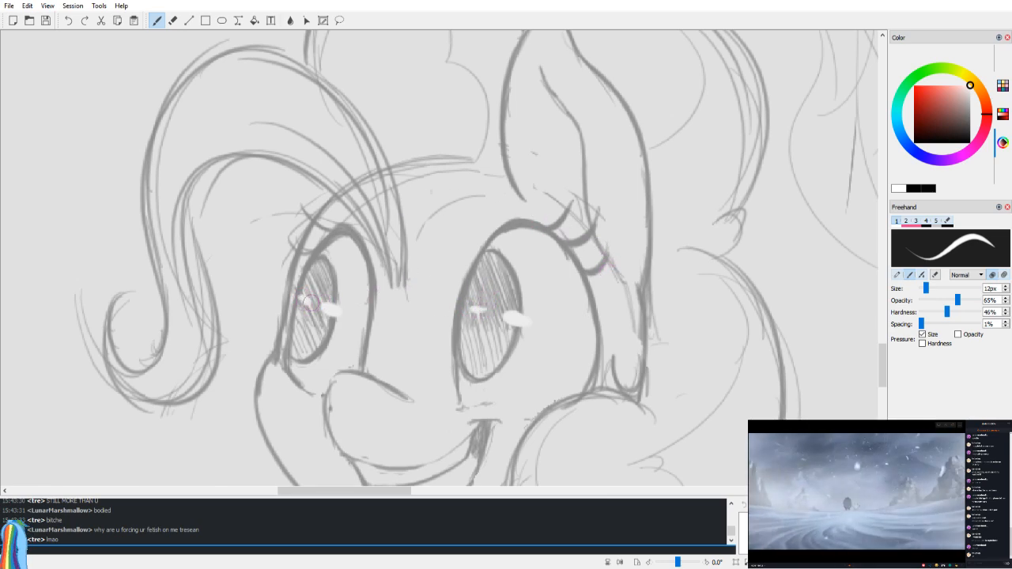
pyautogui.scroll(-2, 489, 320)
pyautogui.press('v')
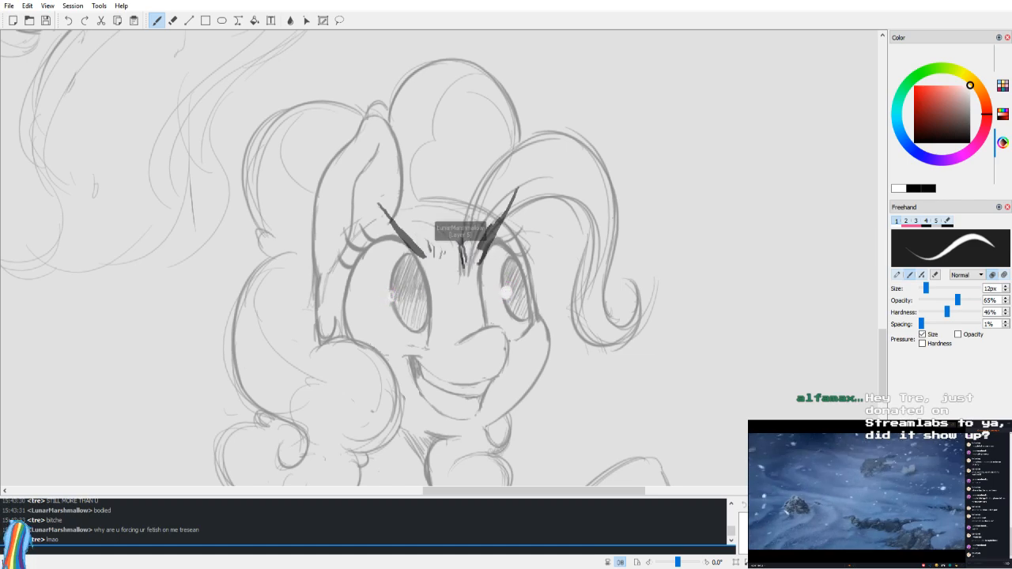
pyautogui.press('v')
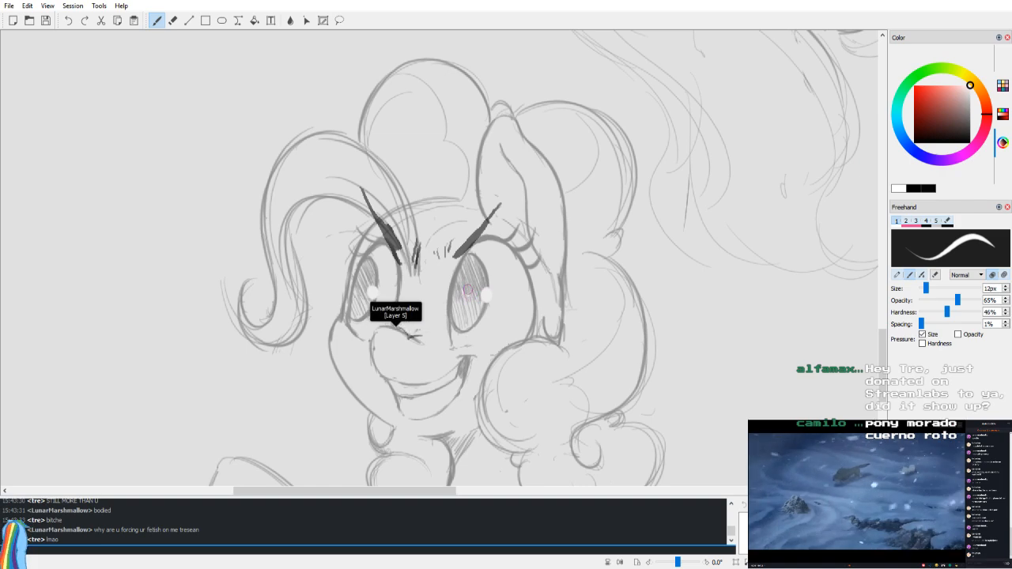
pyautogui.press('v')
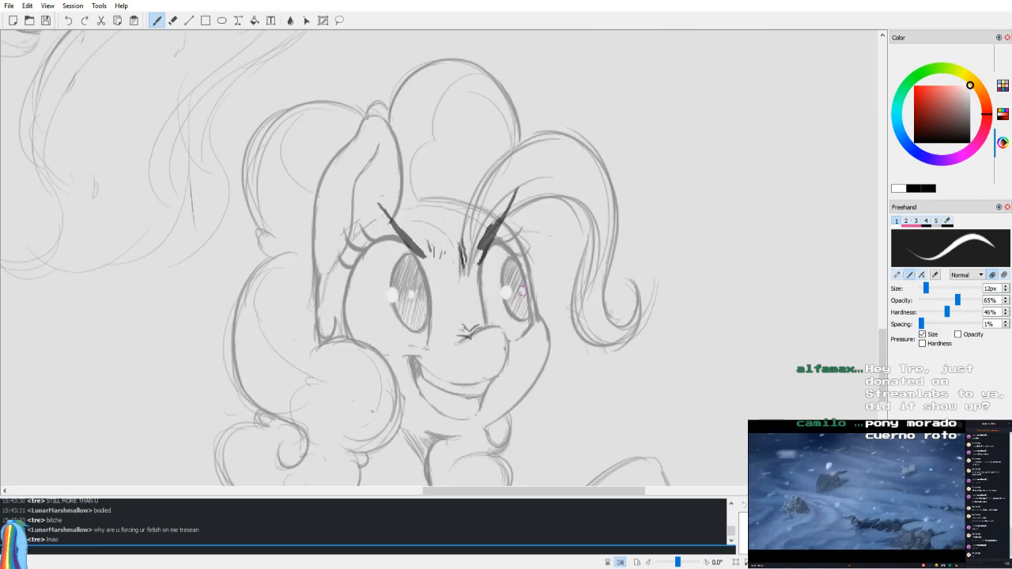
pyautogui.press('v')
pyautogui.press('v')
# Step: Set the brush colour back to black and check the curly-maned pony's face in mirrored view
pyautogui.moveTo(966, 123); pyautogui.dragTo(993, 182)
pyautogui.moveTo(649, 330)
pyautogui.mouseDown()
pyautogui.moveTo(649, 259)
pyautogui.moveTo(662, 231)
pyautogui.mouseUp()
pyautogui.moveTo(614, 252); pyautogui.dragTo(615, 278)
pyautogui.press('v')
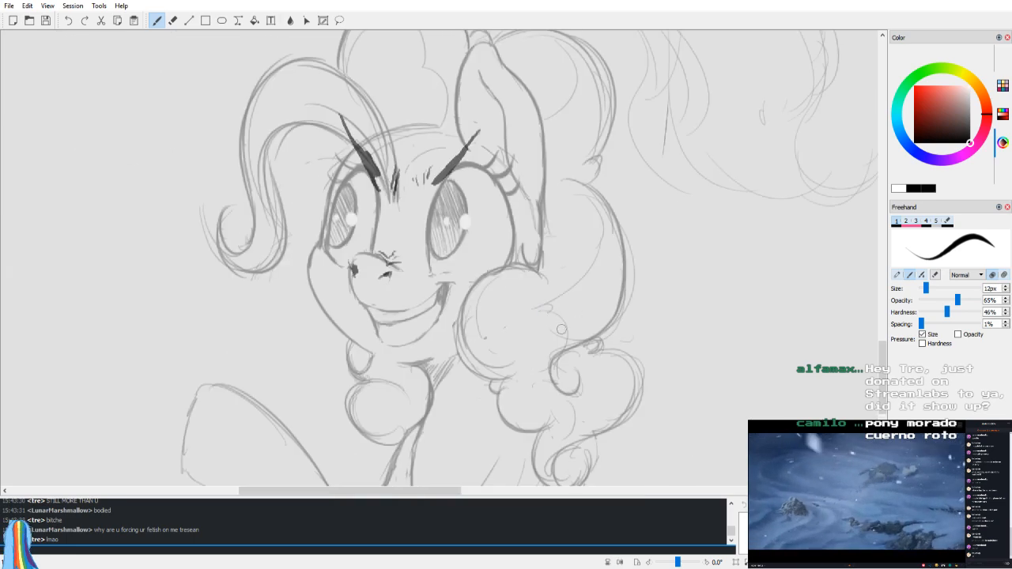
pyautogui.moveTo(520, 349); pyautogui.dragTo(522, 367)
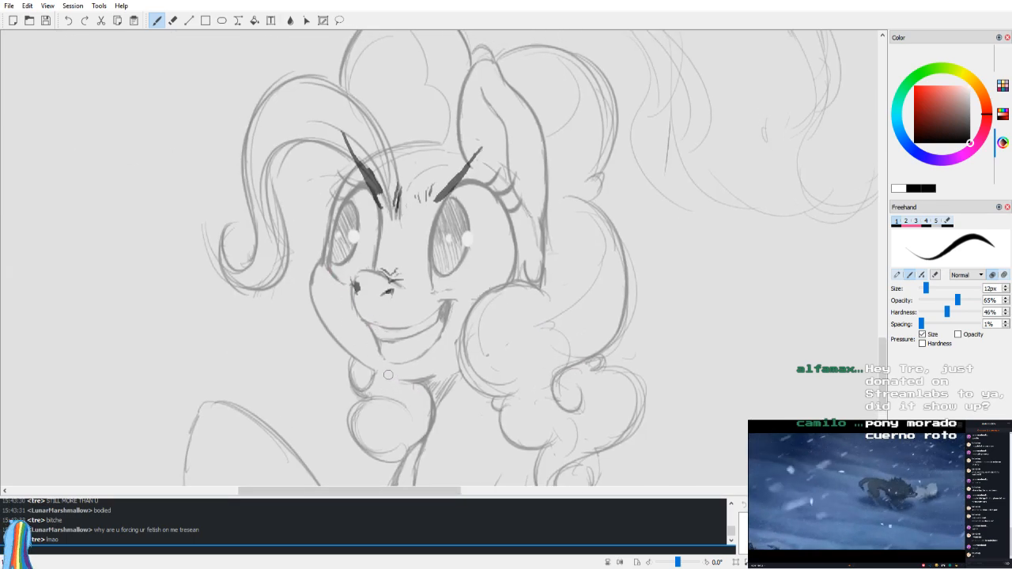
pyautogui.press('v')
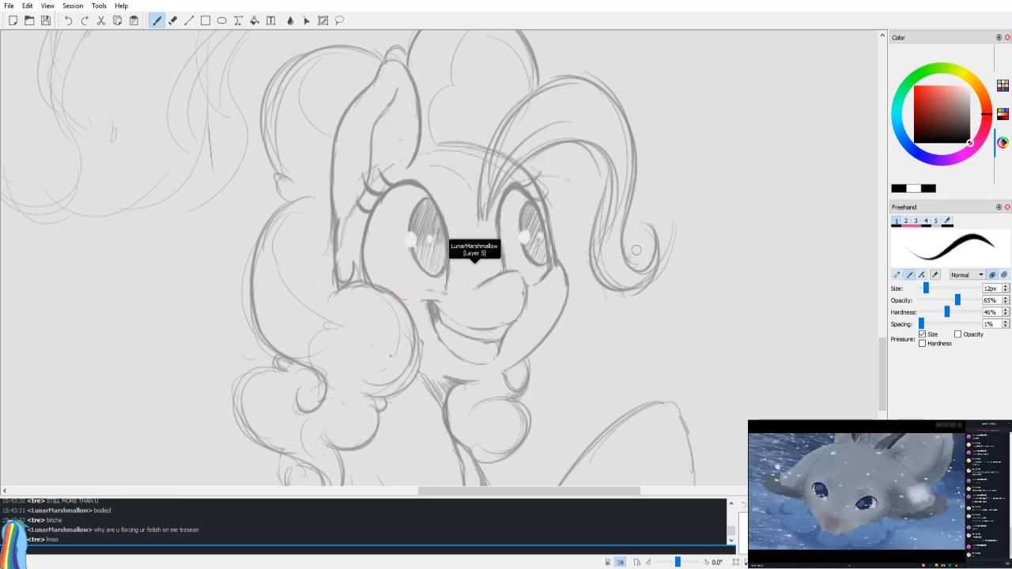
pyautogui.moveTo(664, 124); pyautogui.dragTo(691, 165)
pyautogui.click(702, 172)
pyautogui.hotkey('ctrl', 'z')
pyautogui.hotkey('ctrl', 'z')
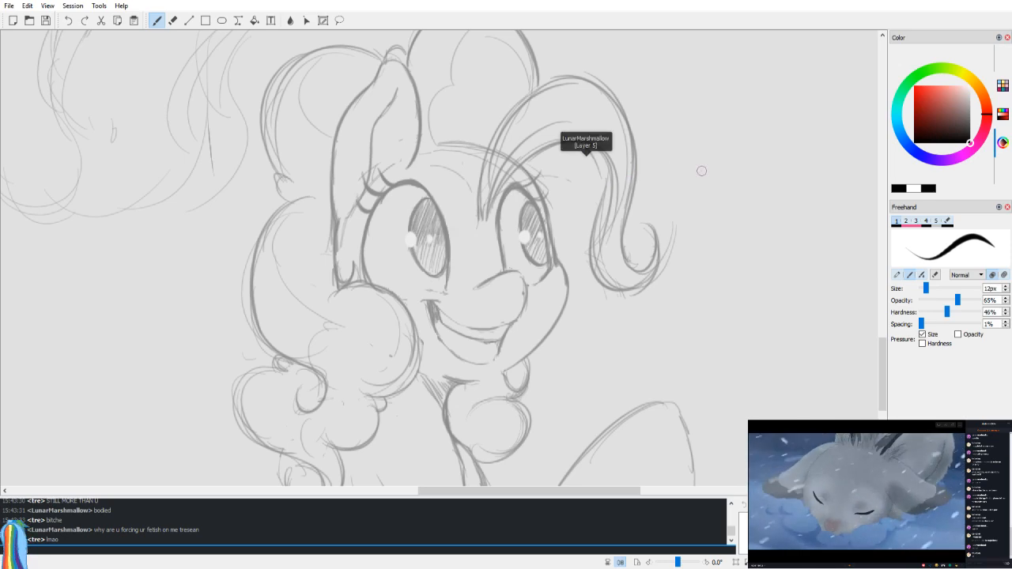
pyautogui.moveTo(588, 159); pyautogui.dragTo(529, 176)
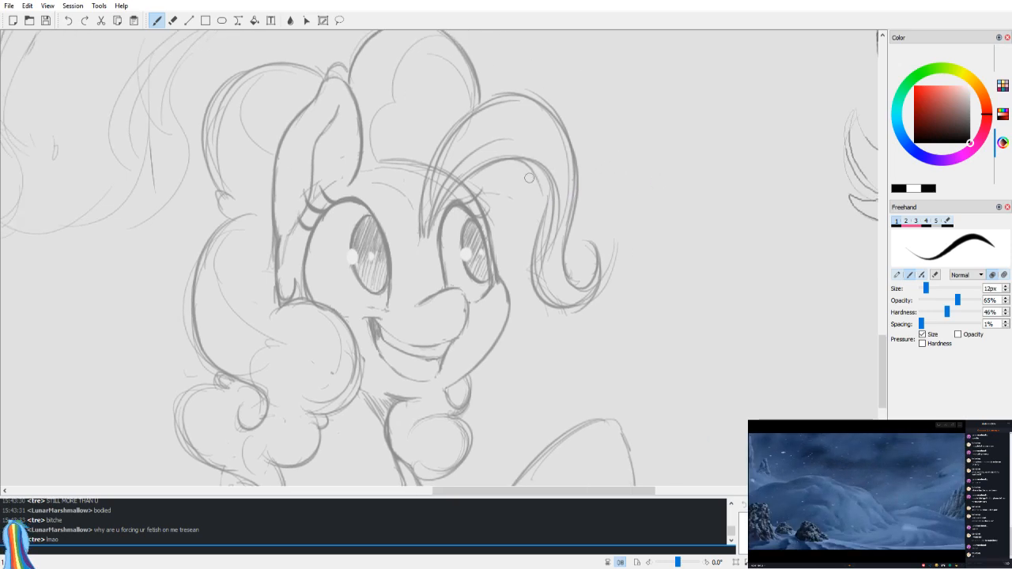
# Step: Erase the skull guideline between the ear and forelock, and draw a firmer brow curve above the near eye
pyautogui.press('v')
pyautogui.press('e')
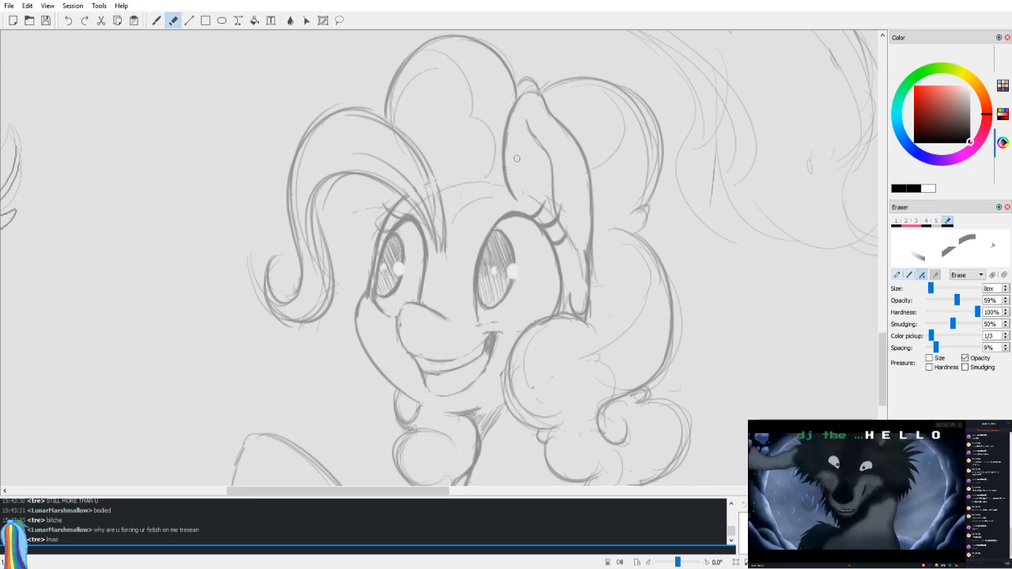
pyautogui.press('v')
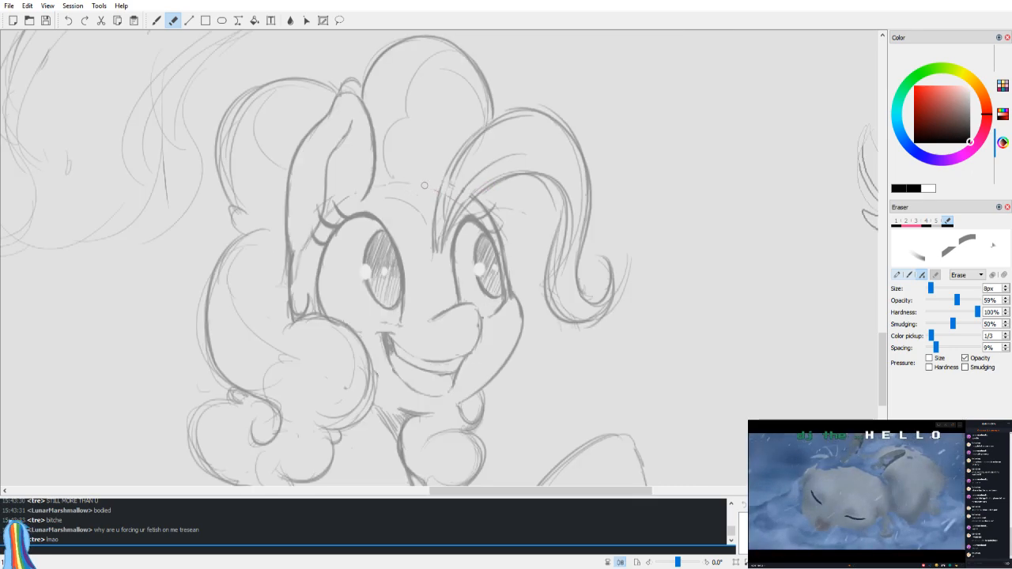
pyautogui.press('v')
pyautogui.press('b')
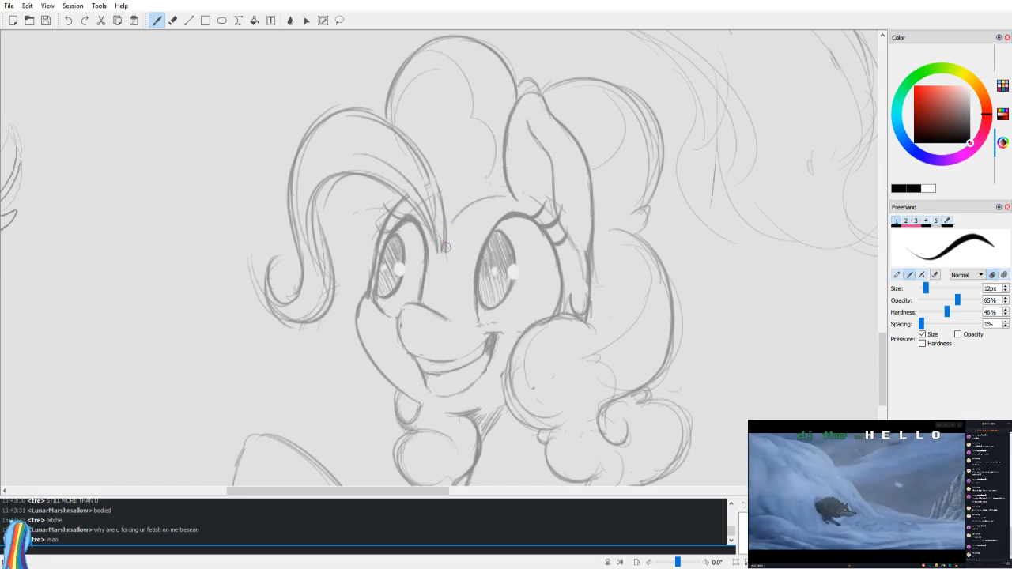
# Step: Erase stray sketch lines around the far eye's lashes and forelock, and return to the brush
pyautogui.press('e')
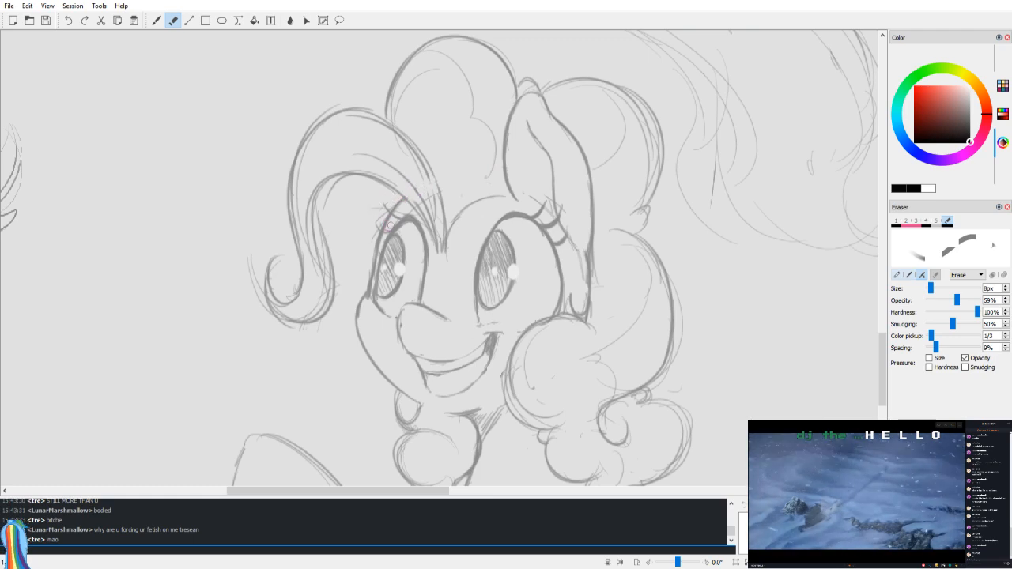
pyautogui.press('v')
pyautogui.press('b')
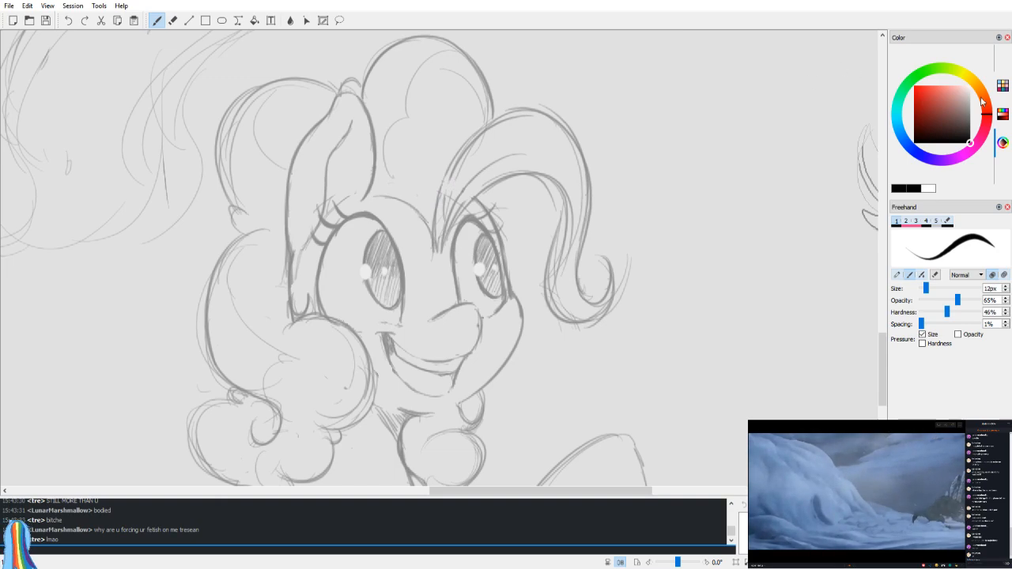
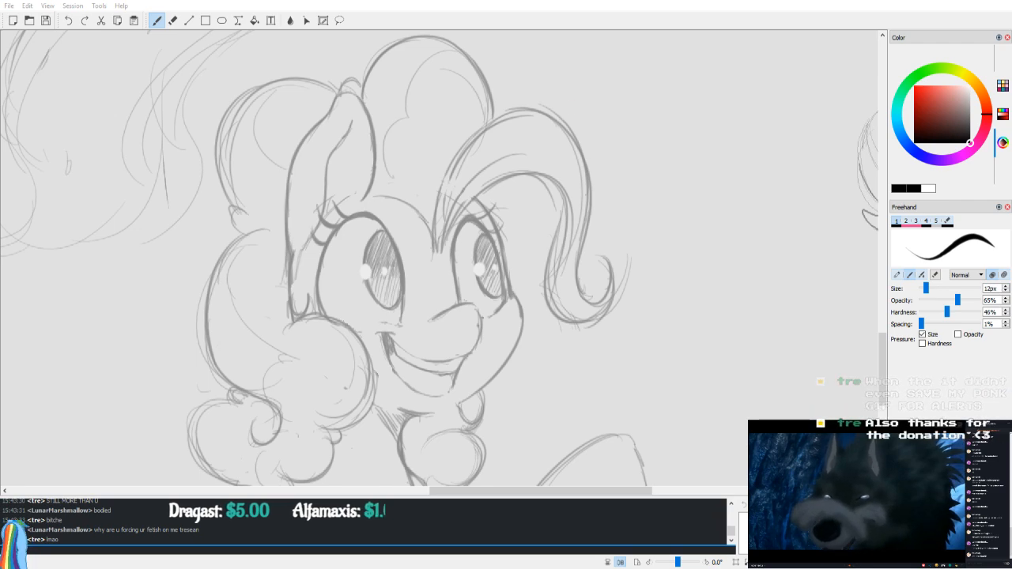
# Step: Look over the existing pony sketches and view the long-haired pony's head up close with the canvas mirrored
pyautogui.scroll(2, 543, 204)
pyautogui.scroll(-2, 546, 226)
pyautogui.scroll(1, 551, 254)
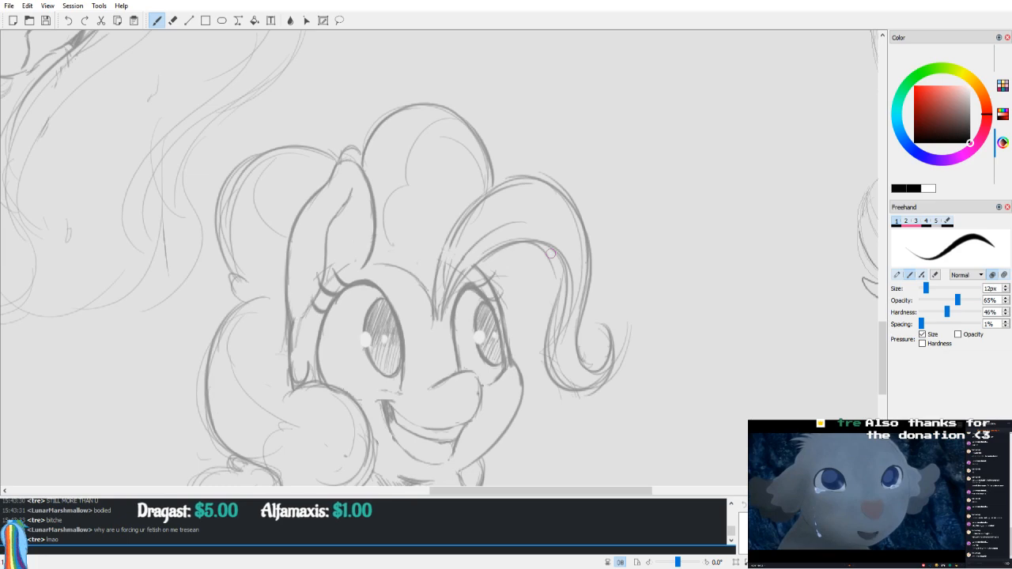
pyautogui.scroll(-3, 472, 239)
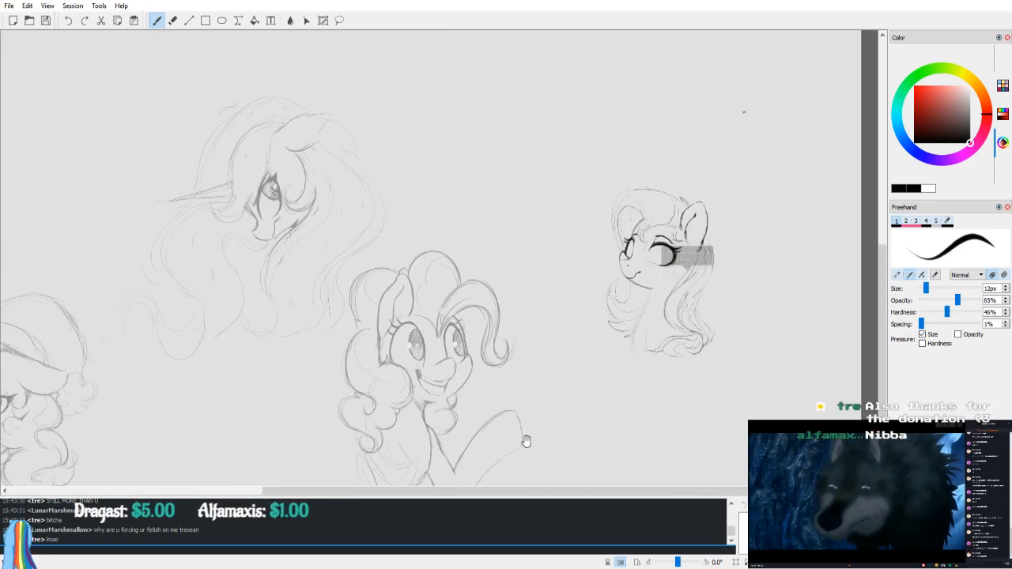
pyautogui.scroll(1, 493, 373)
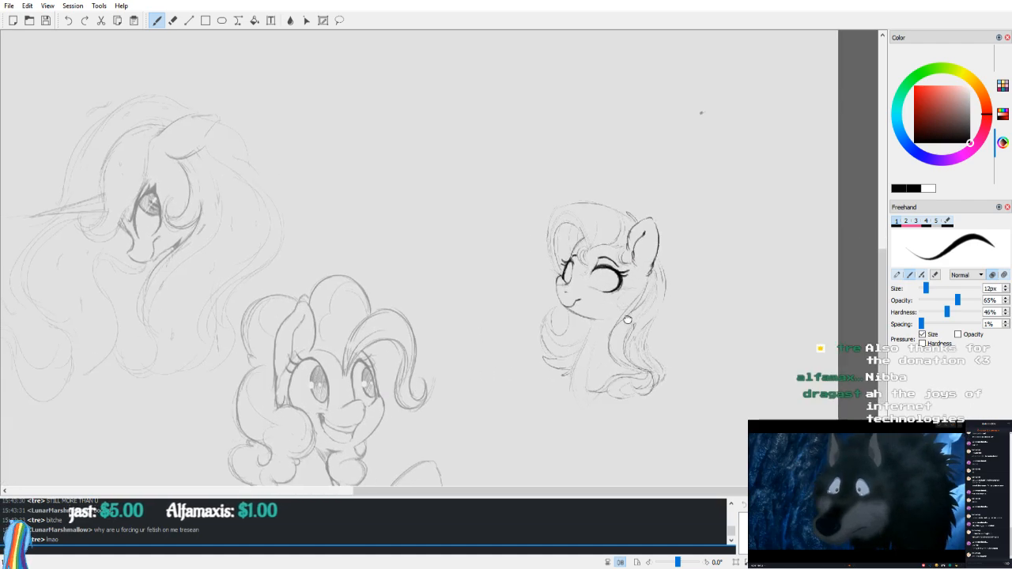
pyautogui.scroll(1, 635, 319)
pyautogui.moveTo(686, 308); pyautogui.dragTo(583, 271)
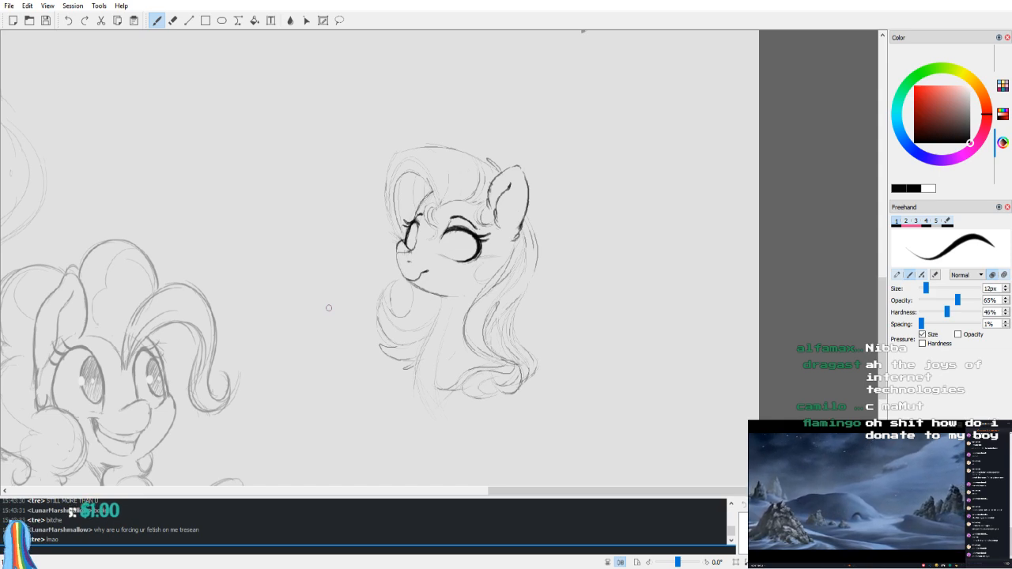
pyautogui.scroll(-3, 545, 131)
pyautogui.scroll(3, 546, 132)
pyautogui.hotkey('ctrl', '+')
pyautogui.press('v')
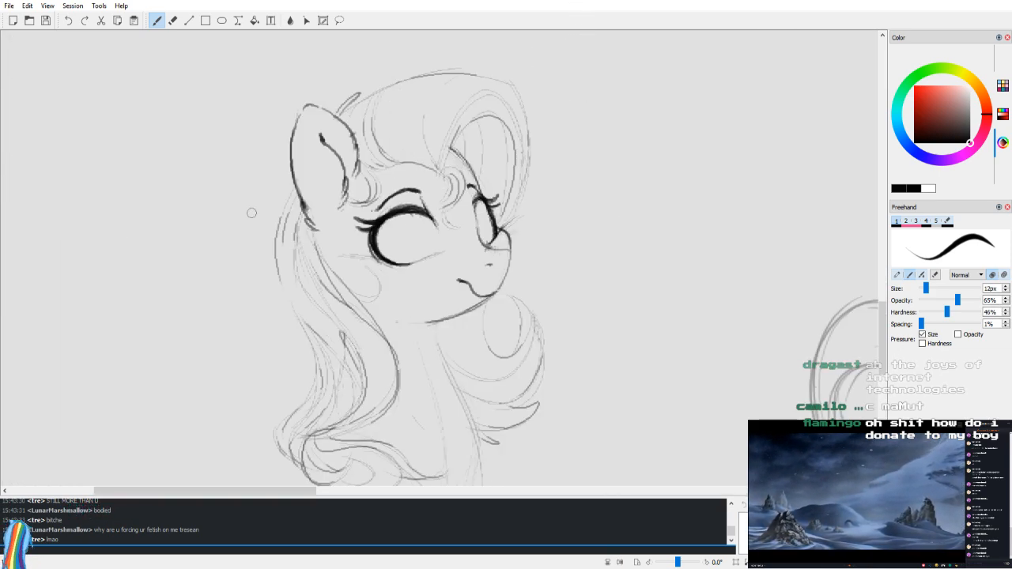
# Step: Try a long pointed horn rising from the long-haired pony's forehead, and undo it
pyautogui.moveTo(568, 176); pyautogui.dragTo(563, 219)
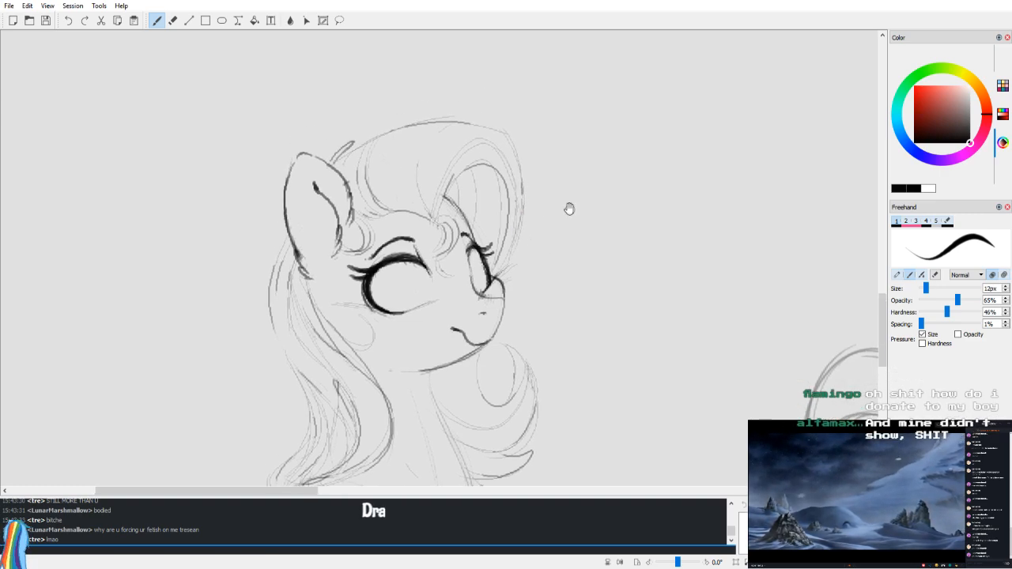
pyautogui.moveTo(496, 194)
pyautogui.mouseDown()
pyautogui.moveTo(494, 221)
pyautogui.moveTo(483, 225)
pyautogui.mouseUp()
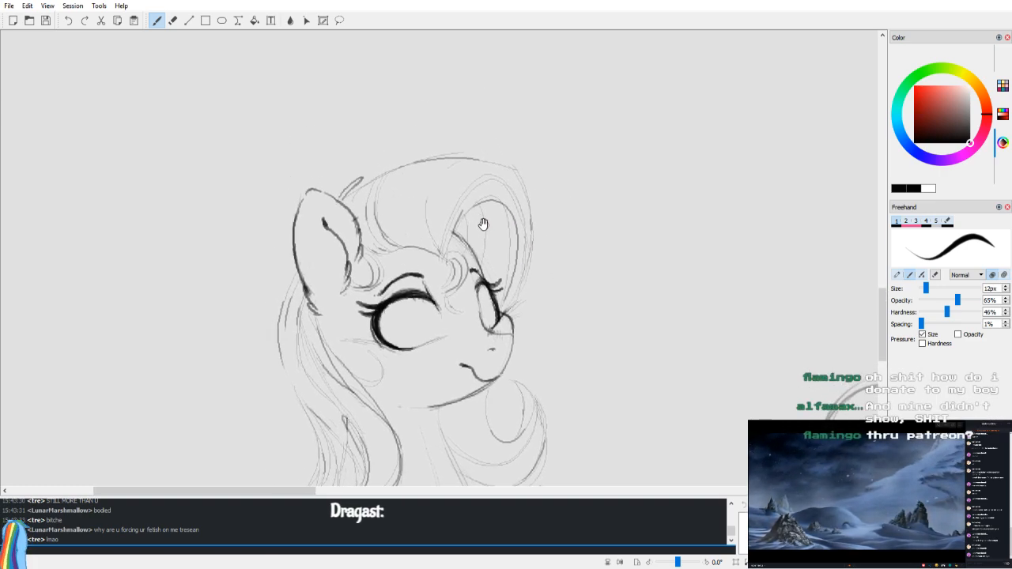
pyautogui.moveTo(550, 116); pyautogui.dragTo(456, 257)
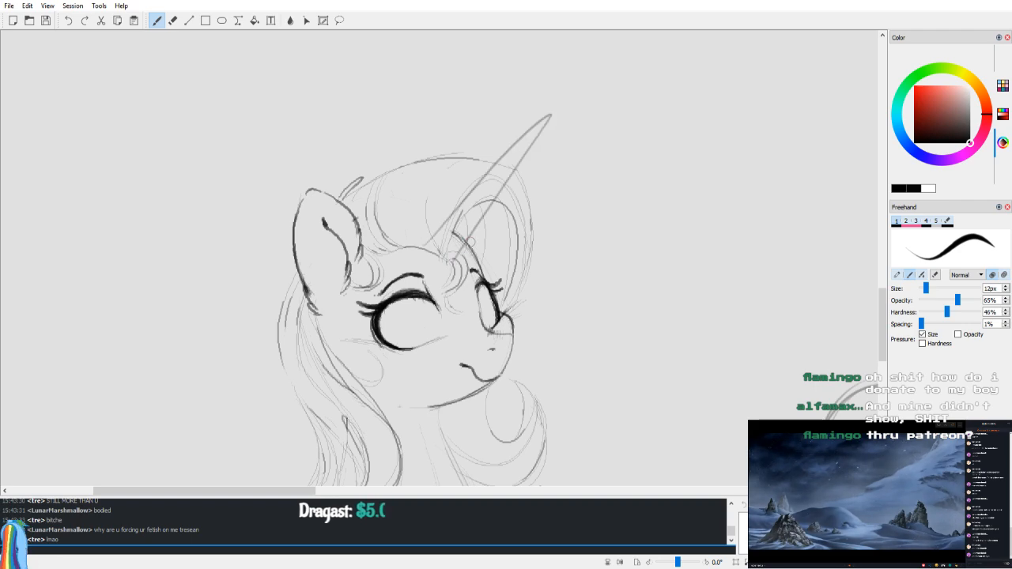
pyautogui.hotkey('ctrl', 'z')
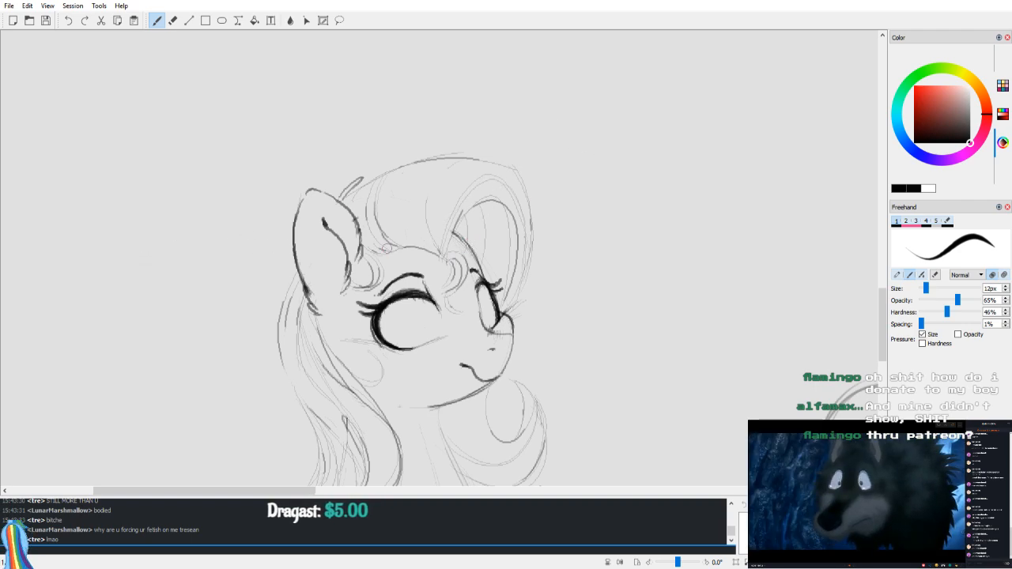
# Step: Paste the reference screenshot of the white winged unicorn onto the canvas and shift it over the long-haired pony's head
pyautogui.scroll(-1, 387, 248)
pyautogui.scroll(1, 411, 256)
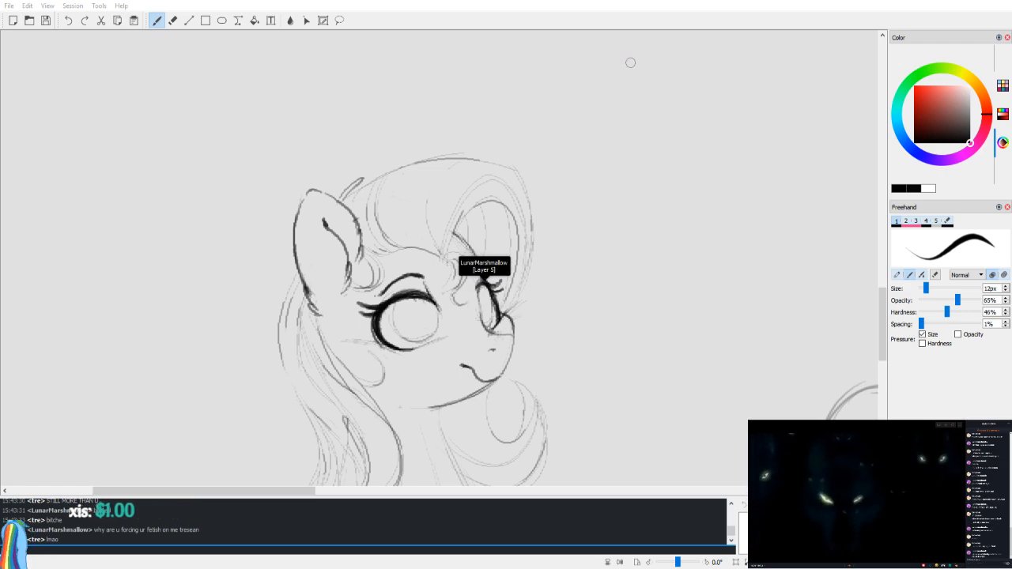
pyautogui.scroll(-1, 608, 255)
pyautogui.scroll(1, 608, 256)
pyautogui.moveTo(334, 295); pyautogui.dragTo(448, 283)
pyautogui.scroll(-4, 475, 257)
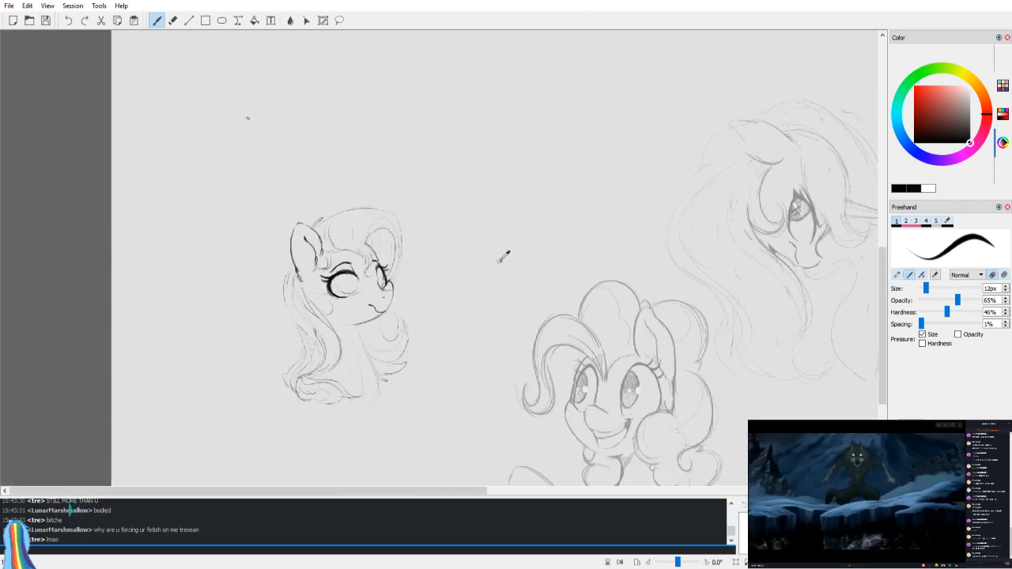
pyautogui.scroll(-1, 495, 255)
pyautogui.scroll(1, 557, 316)
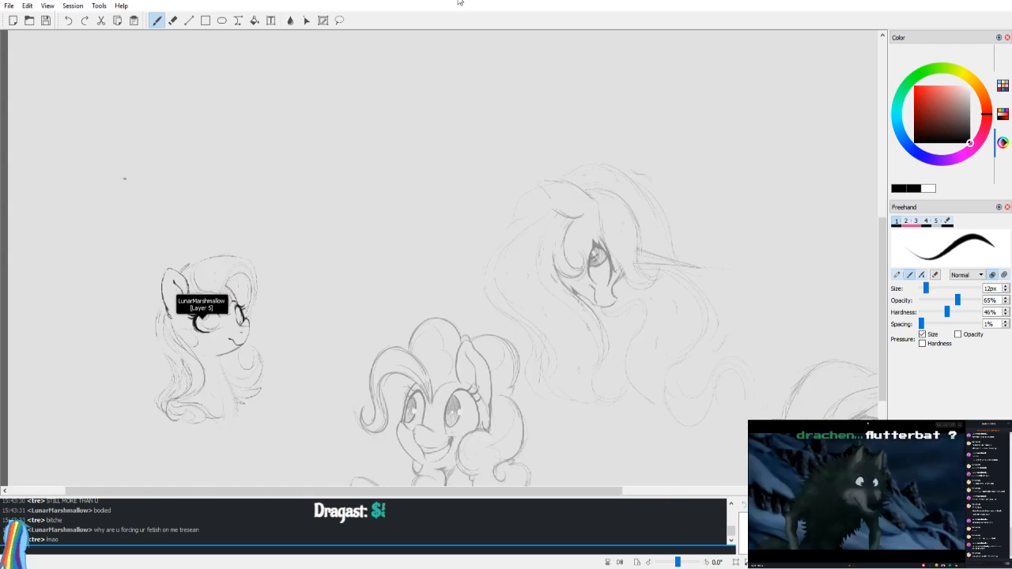
pyautogui.hotkey('ctrl', 'v')
pyautogui.moveTo(589, 267); pyautogui.dragTo(479, 180)
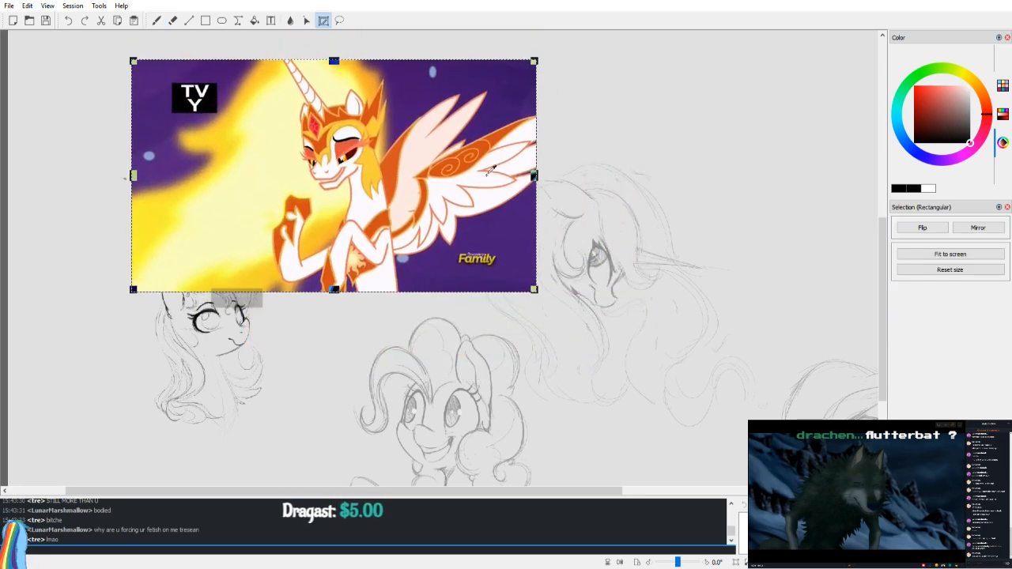
# Step: Shrink the pasted reference image and place it in the empty area above the long-haired pony's head
pyautogui.scroll(1, 479, 180)
pyautogui.moveTo(431, 134); pyautogui.dragTo(471, 201)
pyautogui.moveTo(588, 96); pyautogui.dragTo(329, 215)
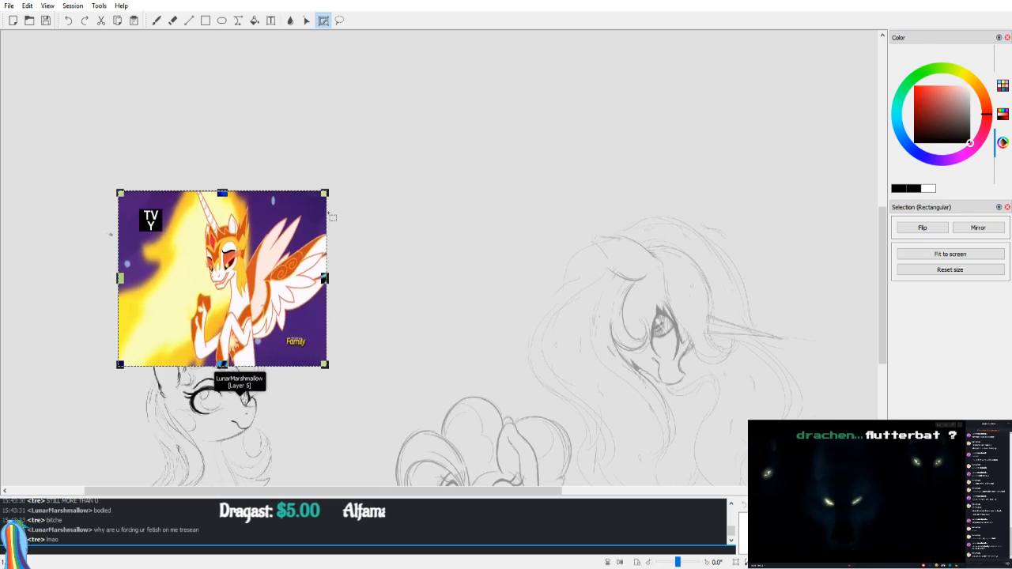
pyautogui.moveTo(255, 250); pyautogui.dragTo(403, 168)
pyautogui.moveTo(589, 170); pyautogui.dragTo(643, 290)
pyautogui.moveTo(531, 227); pyautogui.dragTo(546, 216)
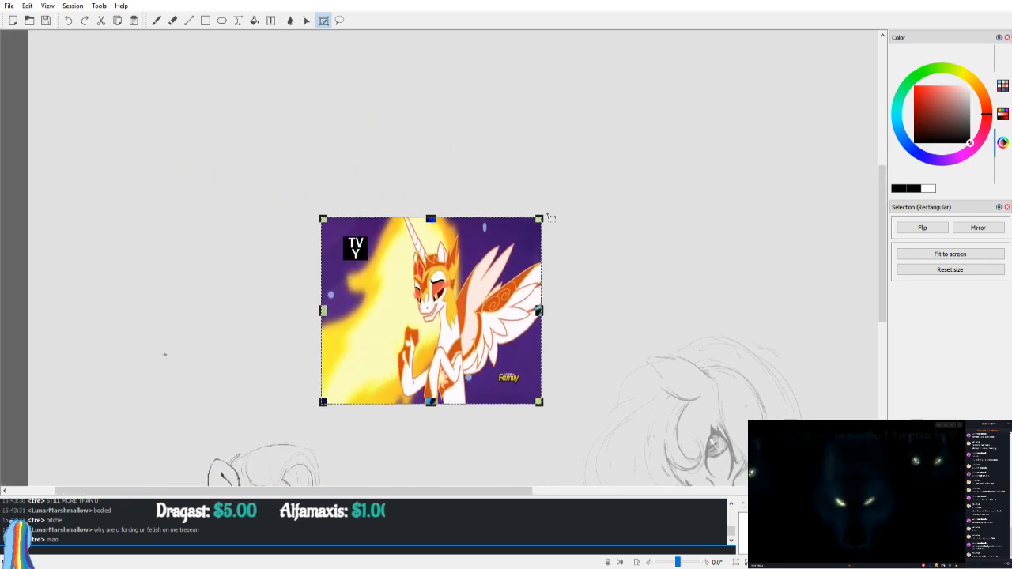
pyautogui.moveTo(430, 208)
pyautogui.mouseDown()
pyautogui.moveTo(234, 165)
pyautogui.moveTo(253, 167)
pyautogui.mouseUp()
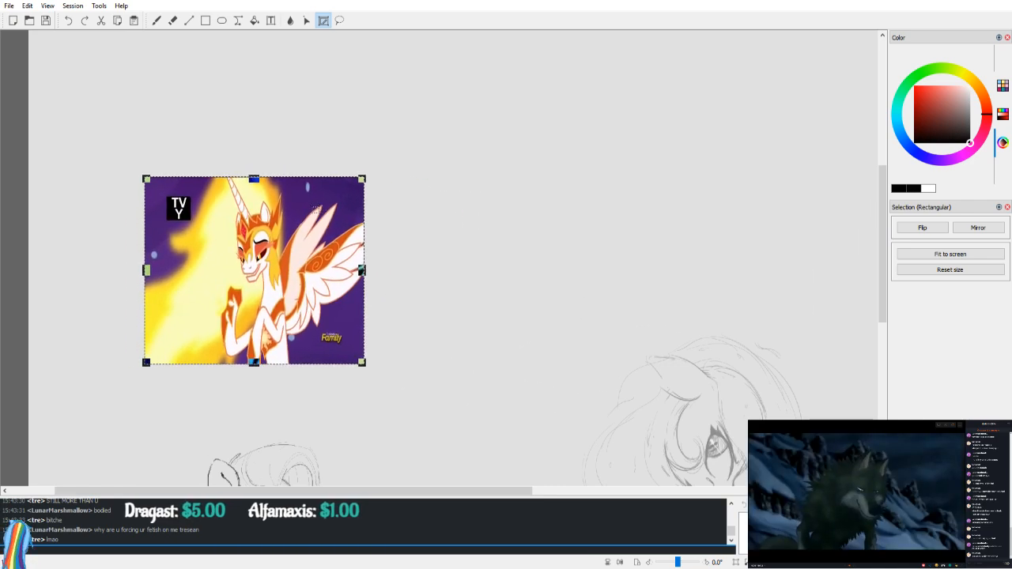
pyautogui.moveTo(317, 209); pyautogui.dragTo(306, 195)
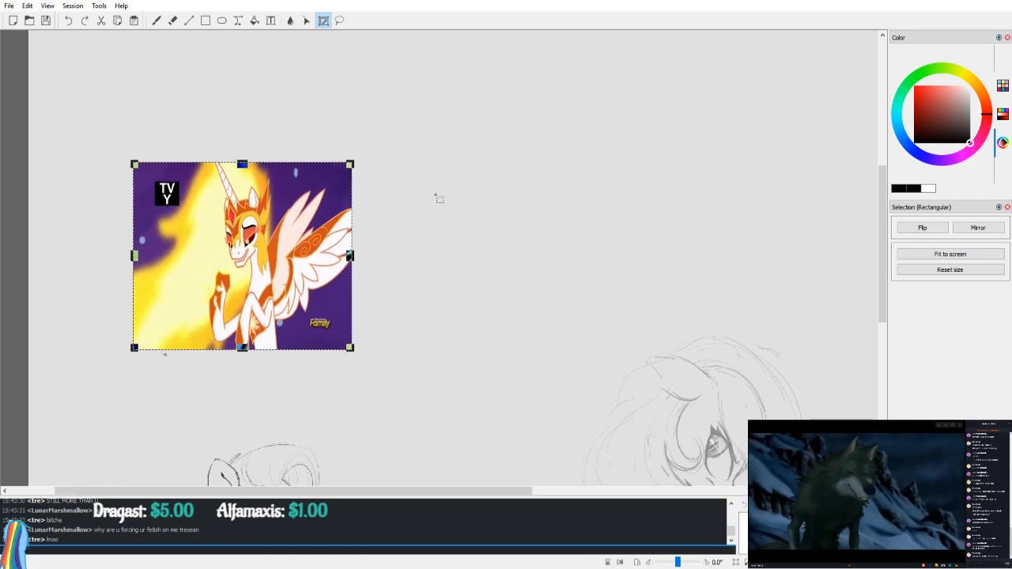
pyautogui.press('b')
pyautogui.moveTo(439, 208)
pyautogui.mouseDown()
pyautogui.moveTo(513, 230)
pyautogui.moveTo(440, 215)
pyautogui.mouseUp()
pyautogui.scroll(2, 492, 220)
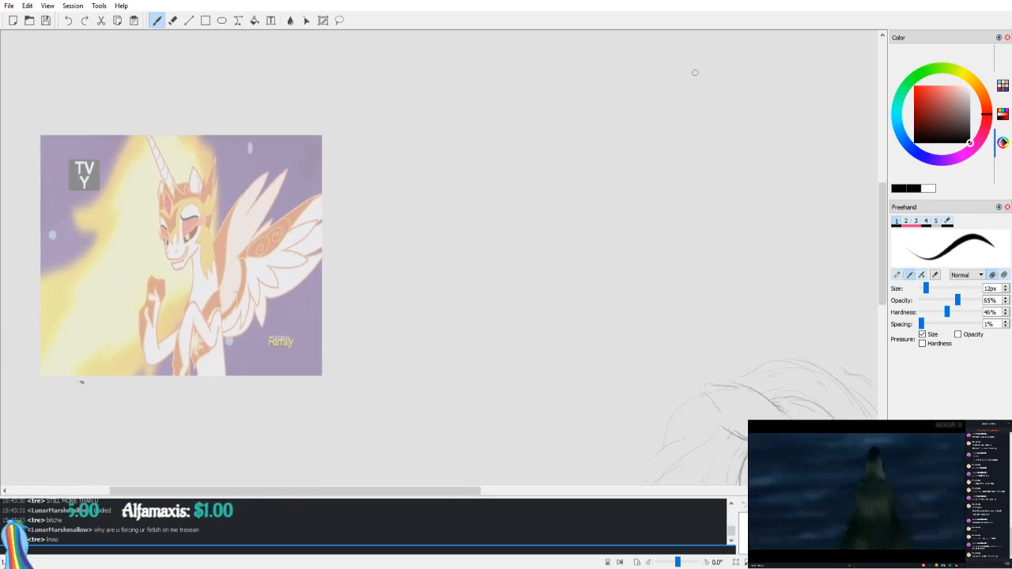
pyautogui.moveTo(572, 178)
pyautogui.mouseDown()
pyautogui.moveTo(609, 192)
pyautogui.moveTo(619, 348)
pyautogui.mouseUp()
pyautogui.moveTo(697, 307); pyautogui.dragTo(685, 316)
pyautogui.hotkey('ctrl', 'z')
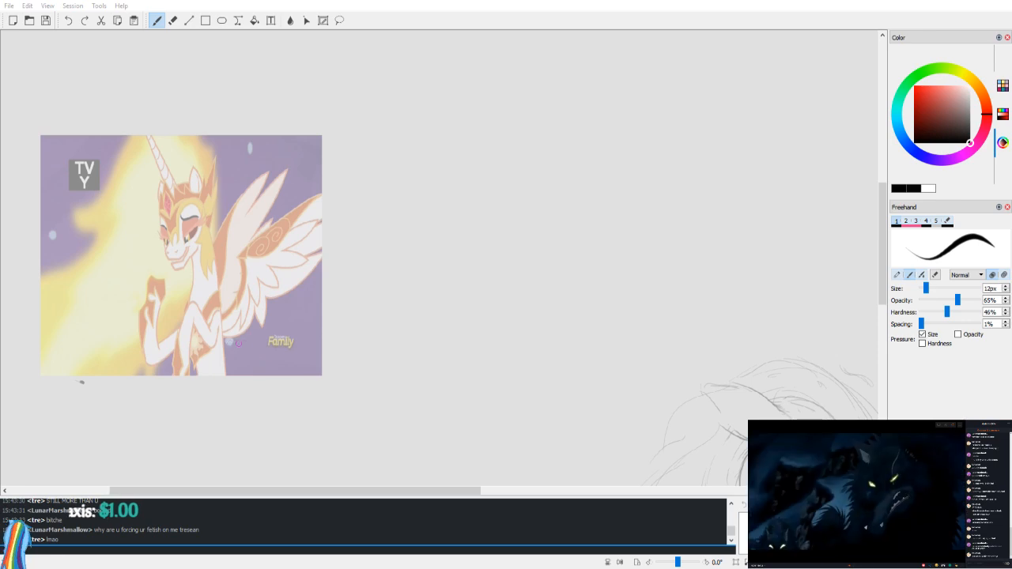
pyautogui.scroll(-3, 384, 227)
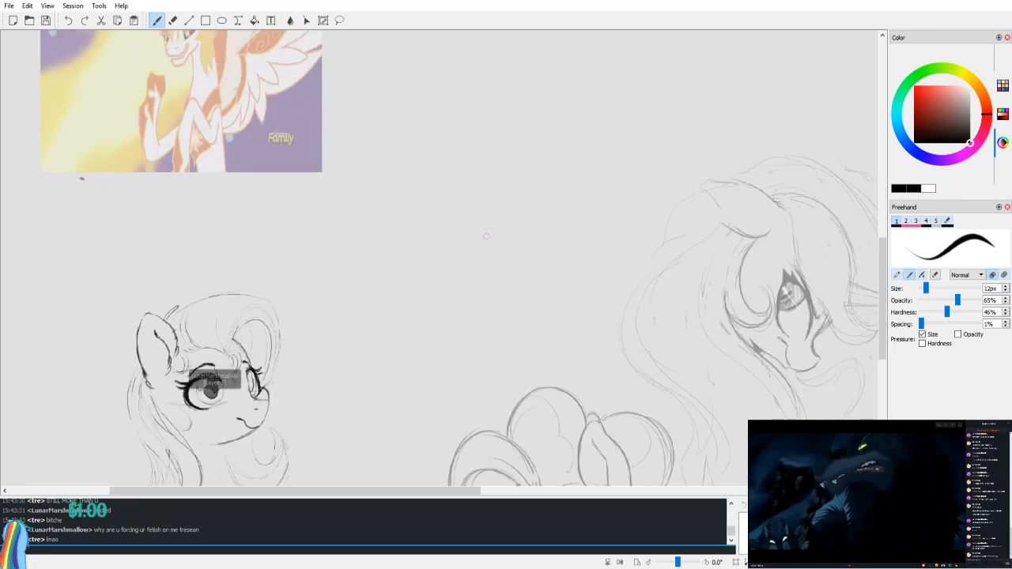
pyautogui.scroll(3, 482, 235)
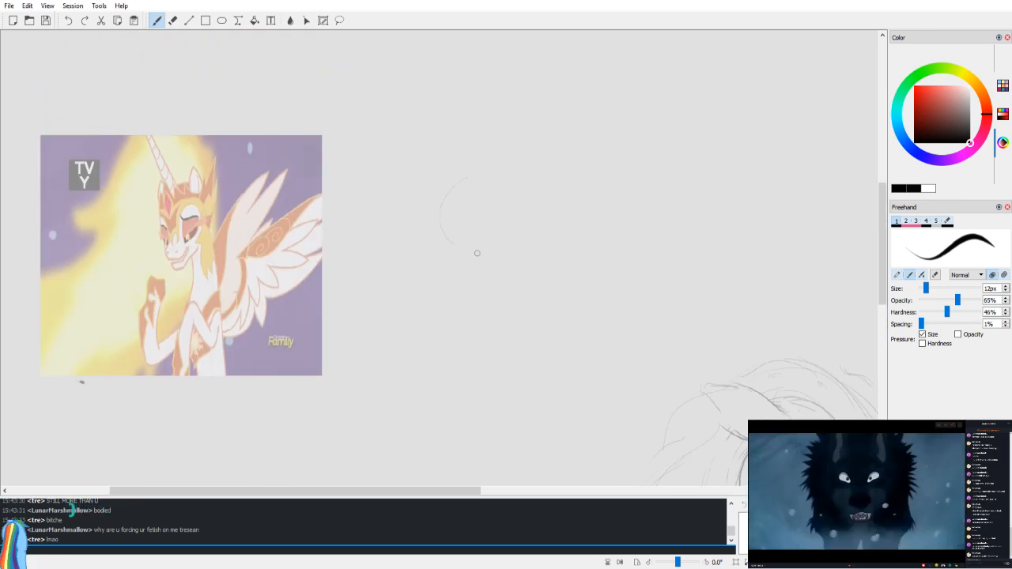
# Step: Sketch a round head construction circle beside the reference image, with a narrow almond-shaped eye inside it
pyautogui.moveTo(467, 166)
pyautogui.mouseDown()
pyautogui.moveTo(490, 185)
pyautogui.moveTo(488, 230)
pyautogui.mouseUp()
pyautogui.hotkey('ctrl', 'z')
pyautogui.moveTo(446, 181)
pyautogui.mouseDown()
pyautogui.moveTo(495, 219)
pyautogui.moveTo(479, 260)
pyautogui.moveTo(412, 228)
pyautogui.moveTo(481, 187)
pyautogui.mouseUp()
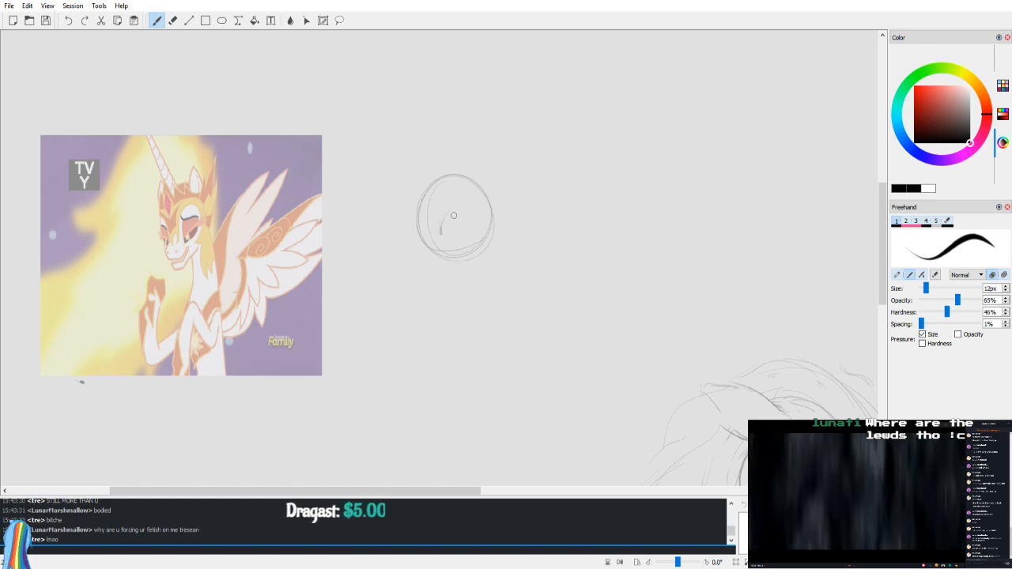
pyautogui.moveTo(441, 231); pyautogui.dragTo(455, 209)
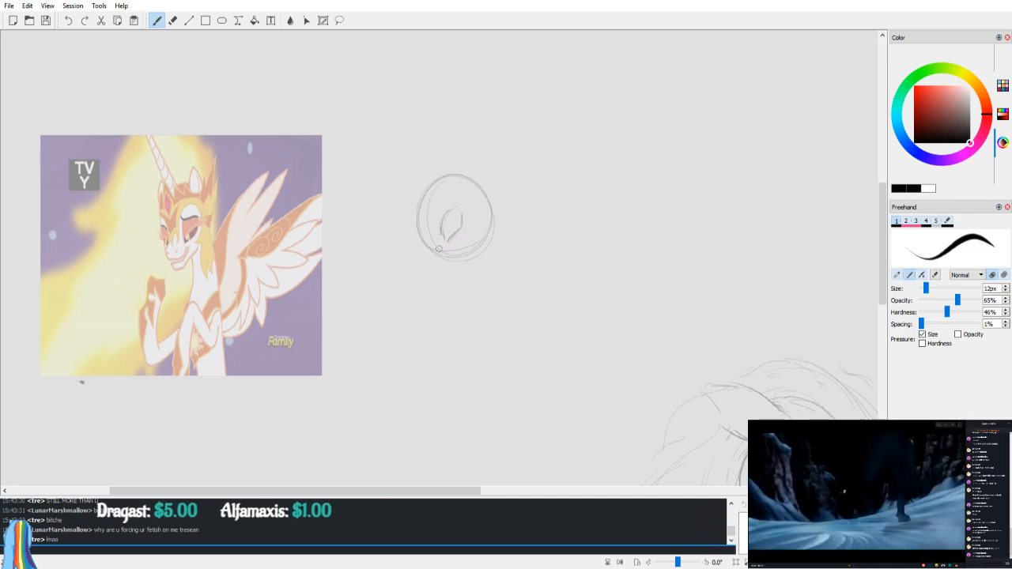
pyautogui.press('v')
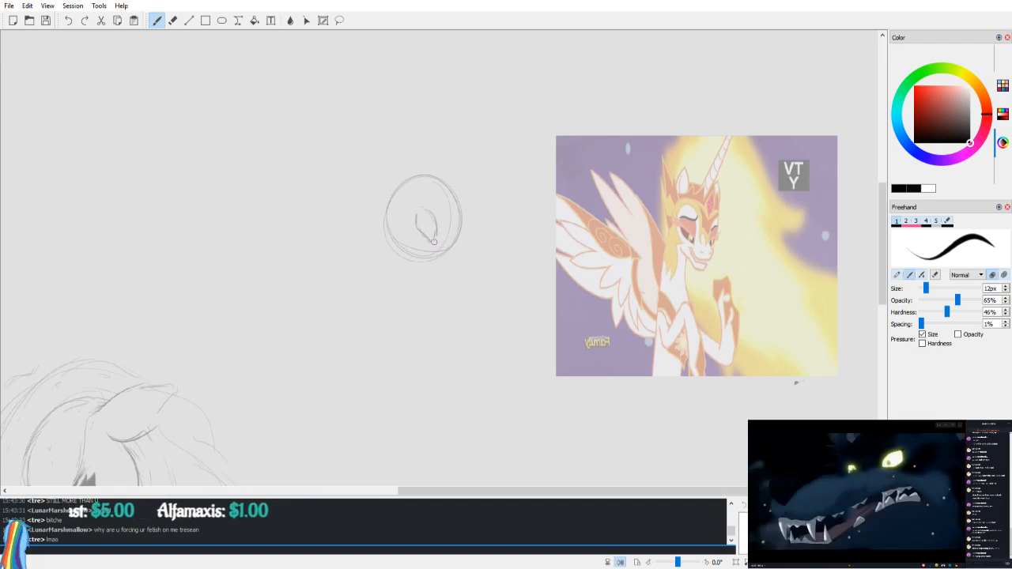
pyautogui.press('v')
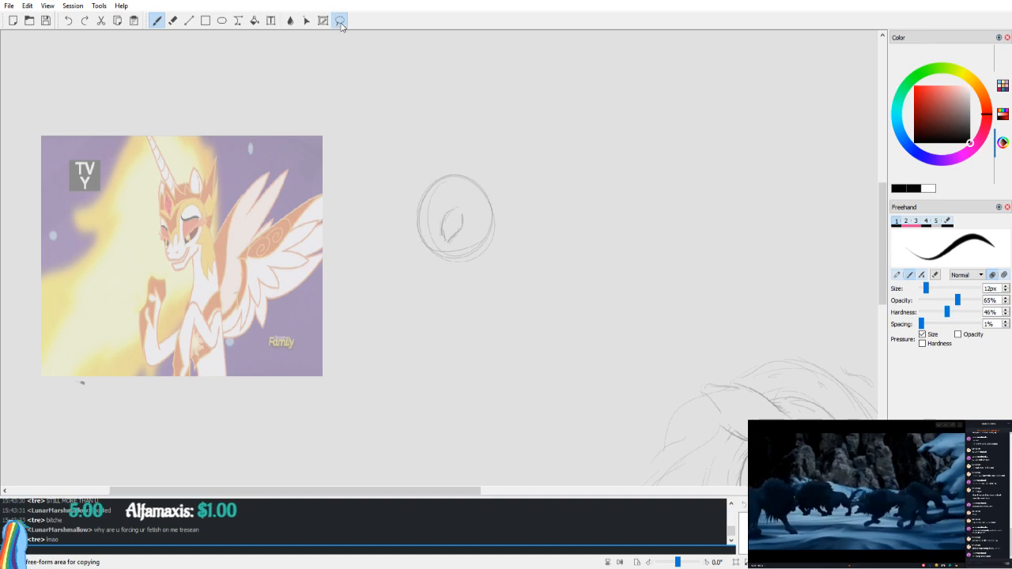
# Step: Try shifting the lasso-selected eye slightly lower inside the head circle, and undo the move
pyautogui.click(340, 22)
pyautogui.moveTo(469, 235)
pyautogui.mouseDown()
pyautogui.moveTo(435, 205)
pyautogui.moveTo(443, 248)
pyautogui.moveTo(470, 234)
pyautogui.mouseUp()
pyautogui.moveTo(470, 196)
pyautogui.mouseDown()
pyautogui.moveTo(473, 187)
pyautogui.moveTo(452, 212)
pyautogui.moveTo(473, 204)
pyautogui.mouseUp()
pyautogui.press('v')
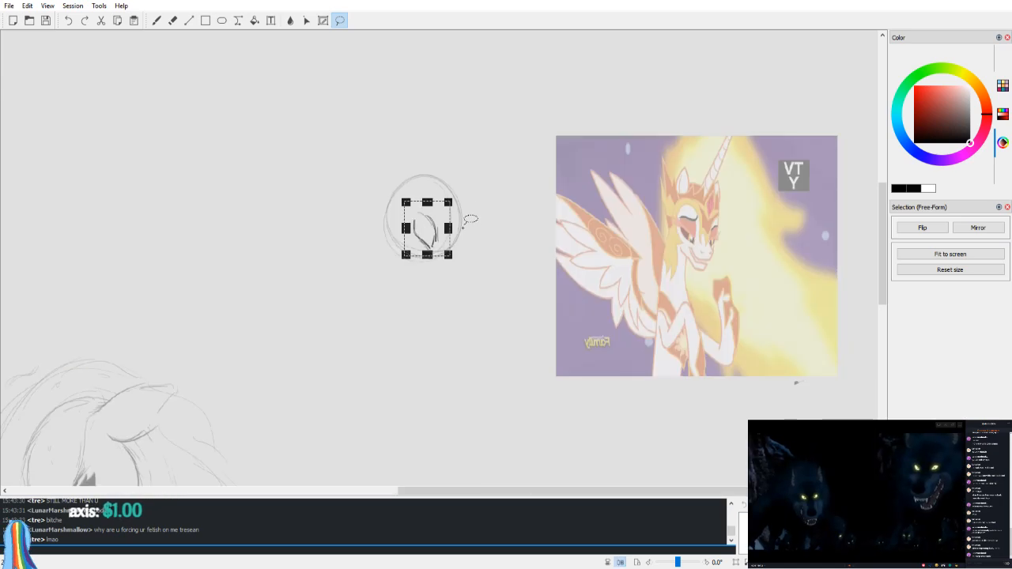
pyautogui.click(470, 237)
pyautogui.press('c')
pyautogui.press('c')
pyautogui.press('v')
pyautogui.press('b')
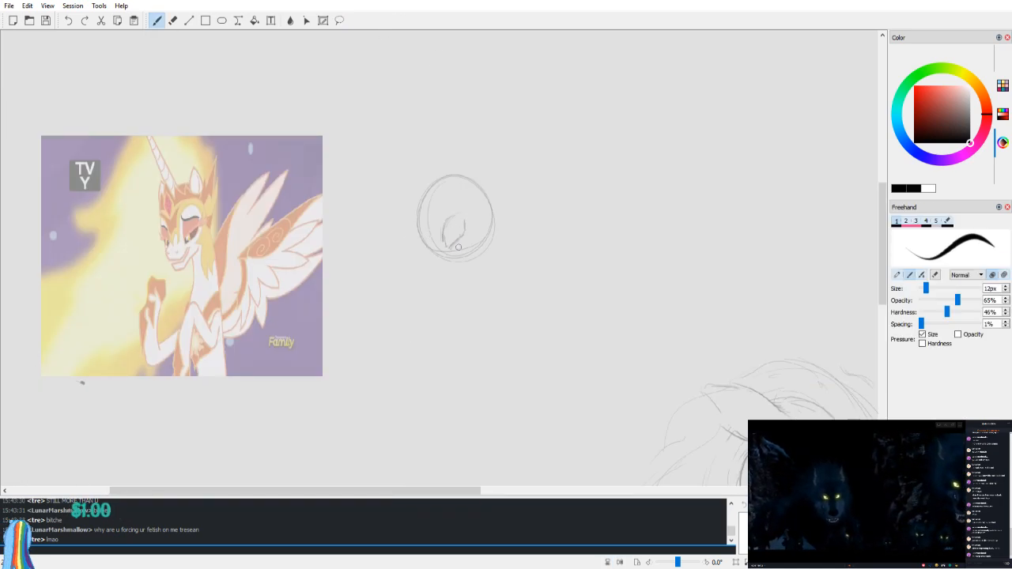
pyautogui.press('v')
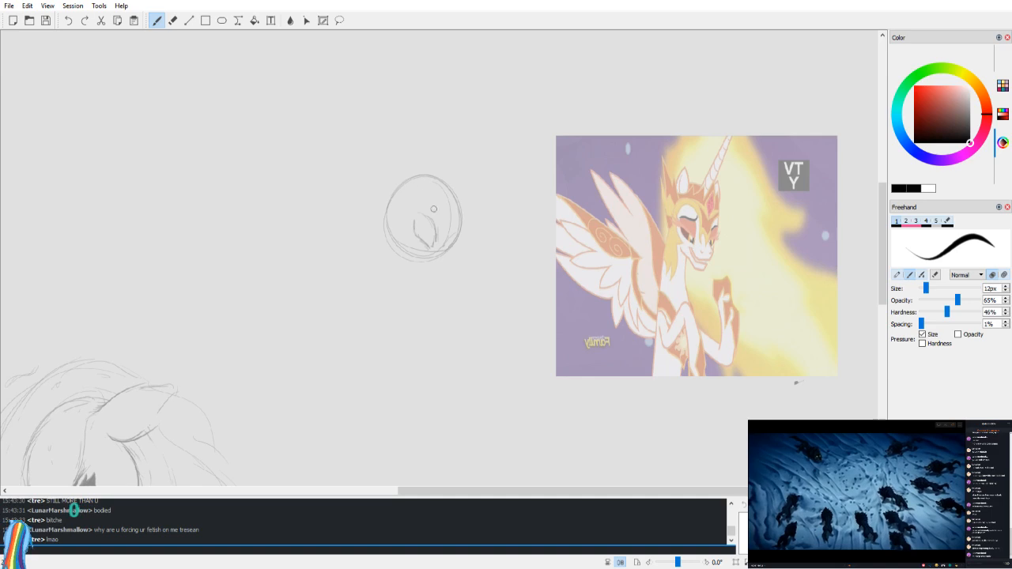
pyautogui.hotkey('ctrl', 'z')
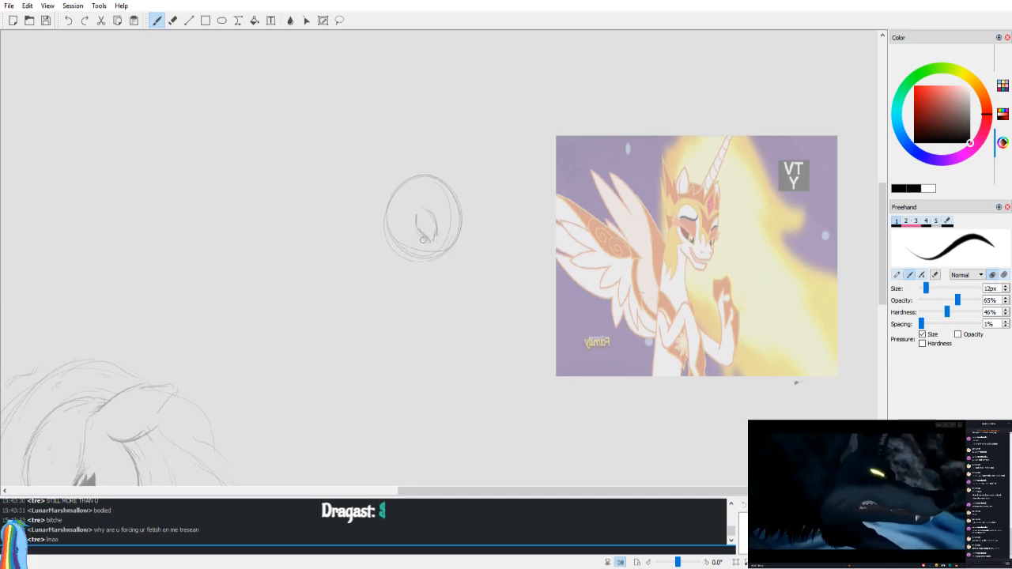
# Step: Trim the eye's lower edge with the eraser and rough in a small muzzle beneath the head circle
pyautogui.press('e')
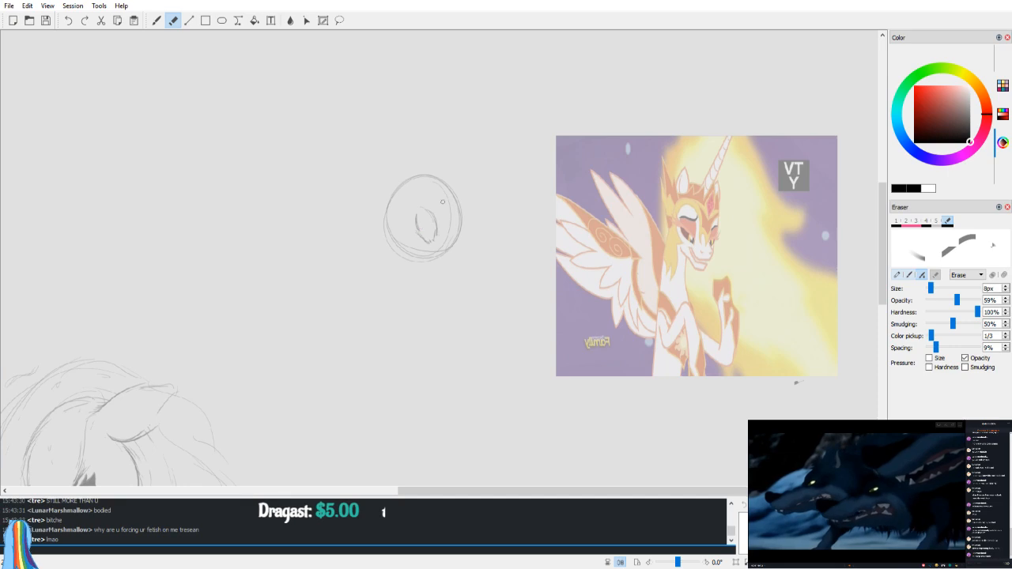
pyautogui.press('v')
pyautogui.press('b')
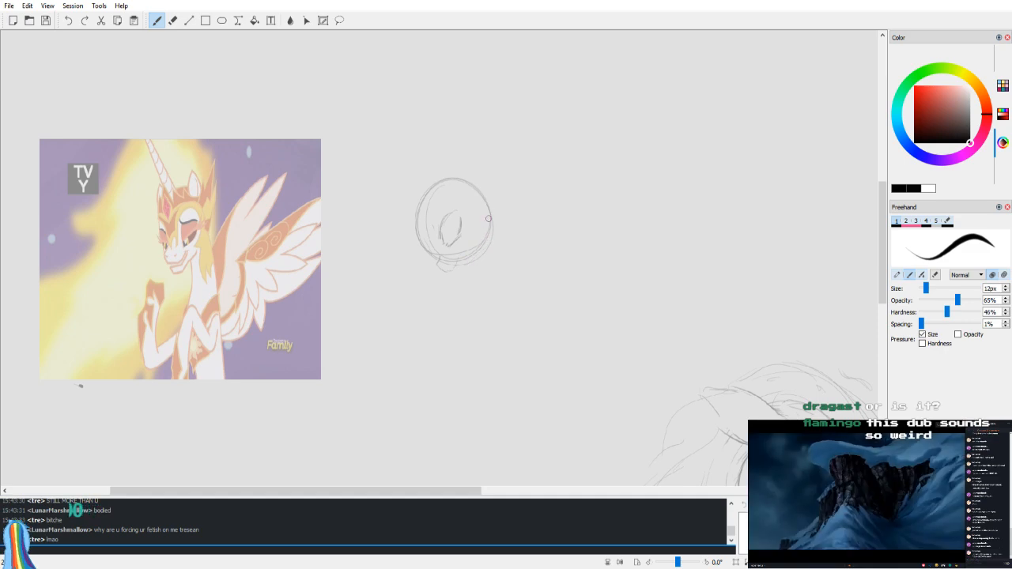
# Step: Redraw the slanted lower-right edge of the eye with a heavier stroke
pyautogui.scroll(6, 486, 227)
pyautogui.scroll(-7, 531, 270)
pyautogui.scroll(5, 532, 269)
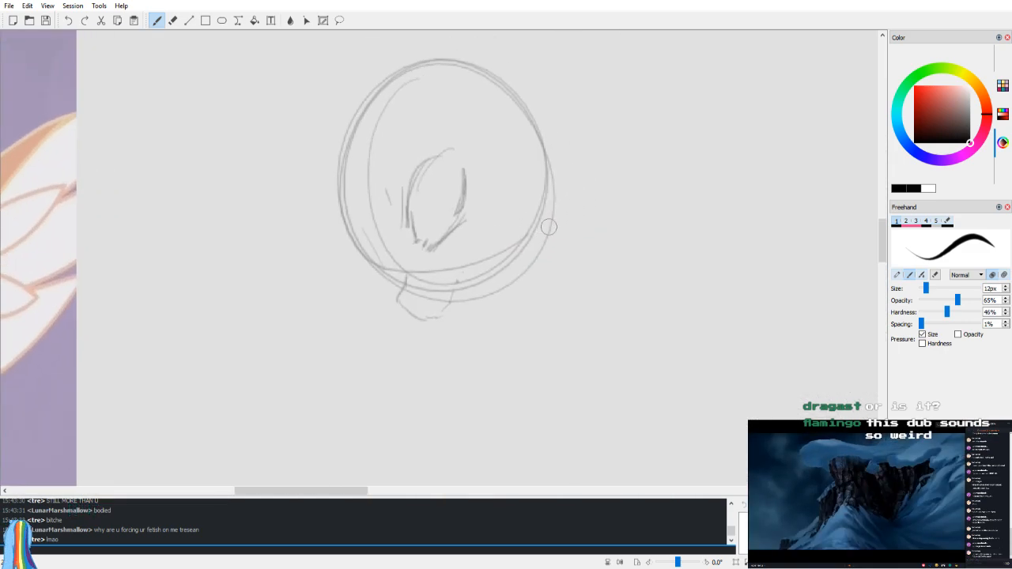
pyautogui.moveTo(422, 260); pyautogui.dragTo(473, 208)
pyautogui.hotkey('ctrl', 'z')
pyautogui.moveTo(427, 266); pyautogui.dragTo(468, 217)
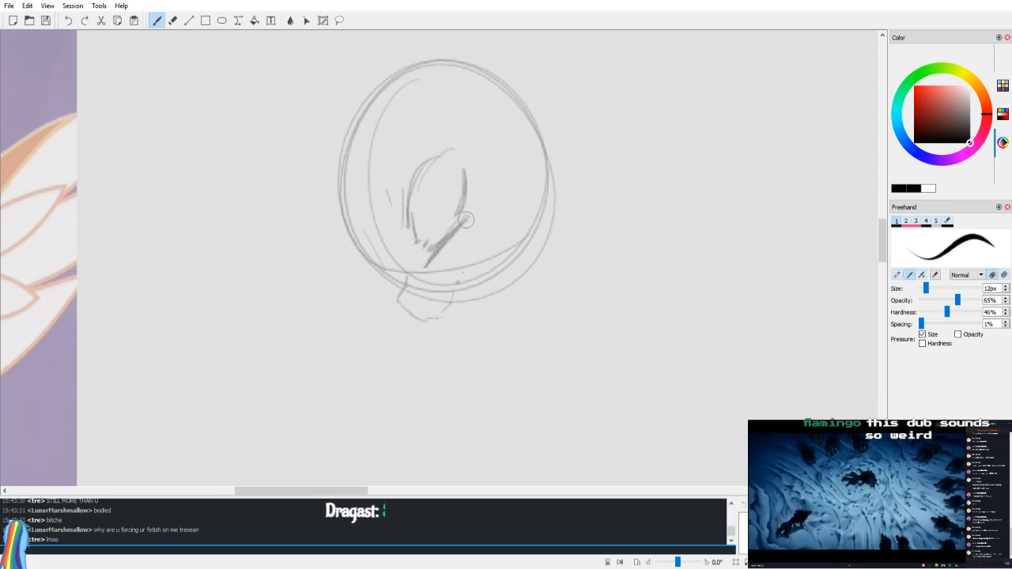
# Step: Strengthen the eye's left outline, redoing the strokes that do not fit
pyautogui.moveTo(464, 170); pyautogui.dragTo(438, 281)
pyautogui.moveTo(404, 313)
pyautogui.mouseDown()
pyautogui.moveTo(402, 227)
pyautogui.moveTo(407, 270)
pyautogui.moveTo(410, 220)
pyautogui.moveTo(415, 247)
pyautogui.moveTo(420, 211)
pyautogui.moveTo(442, 200)
pyautogui.mouseUp()
pyautogui.moveTo(405, 236); pyautogui.dragTo(445, 184)
pyautogui.hotkey('ctrl', 'z')
pyautogui.hotkey('ctrl', 'z')
pyautogui.moveTo(399, 250); pyautogui.dragTo(429, 205)
# Step: Erase the rough muzzle beneath the head circle and check the drawing in the mirrored view
pyautogui.press('e')
pyautogui.moveTo(396, 332)
pyautogui.mouseDown()
pyautogui.moveTo(413, 367)
pyautogui.moveTo(432, 371)
pyautogui.mouseUp()
pyautogui.press('b')
pyautogui.press('v')
pyautogui.moveTo(465, 304); pyautogui.dragTo(465, 350)
pyautogui.press('v')
# Step: Thicken the curved upper-left outline of the eye with several overlapping strokes
pyautogui.moveTo(400, 352)
pyautogui.mouseDown()
pyautogui.moveTo(392, 306)
pyautogui.moveTo(440, 245)
pyautogui.mouseUp()
pyautogui.moveTo(407, 277); pyautogui.dragTo(438, 244)
pyautogui.moveTo(423, 272)
pyautogui.mouseDown()
pyautogui.moveTo(640, 242)
pyautogui.moveTo(809, 160)
pyautogui.moveTo(435, 280)
pyautogui.mouseUp()
pyautogui.moveTo(547, 340); pyautogui.dragTo(532, 310)
# Step: Draw a heavy upper eyelid line that curves across the eye and sweeps out past its upper-right corner
pyautogui.moveTo(501, 379)
pyautogui.mouseDown()
pyautogui.moveTo(525, 306)
pyautogui.moveTo(497, 387)
pyautogui.moveTo(554, 278)
pyautogui.mouseUp()
pyautogui.moveTo(507, 338); pyautogui.dragTo(549, 271)
pyautogui.moveTo(514, 314); pyautogui.dragTo(567, 242)
pyautogui.hotkey('ctrl', 'z')
pyautogui.moveTo(519, 311)
pyautogui.mouseDown()
pyautogui.moveTo(557, 244)
pyautogui.moveTo(532, 298)
pyautogui.moveTo(556, 285)
pyautogui.moveTo(570, 263)
pyautogui.mouseUp()
pyautogui.hotkey('ctrl', 'z')
pyautogui.hotkey('ctrl', 'z')
pyautogui.moveTo(529, 310); pyautogui.dragTo(568, 252)
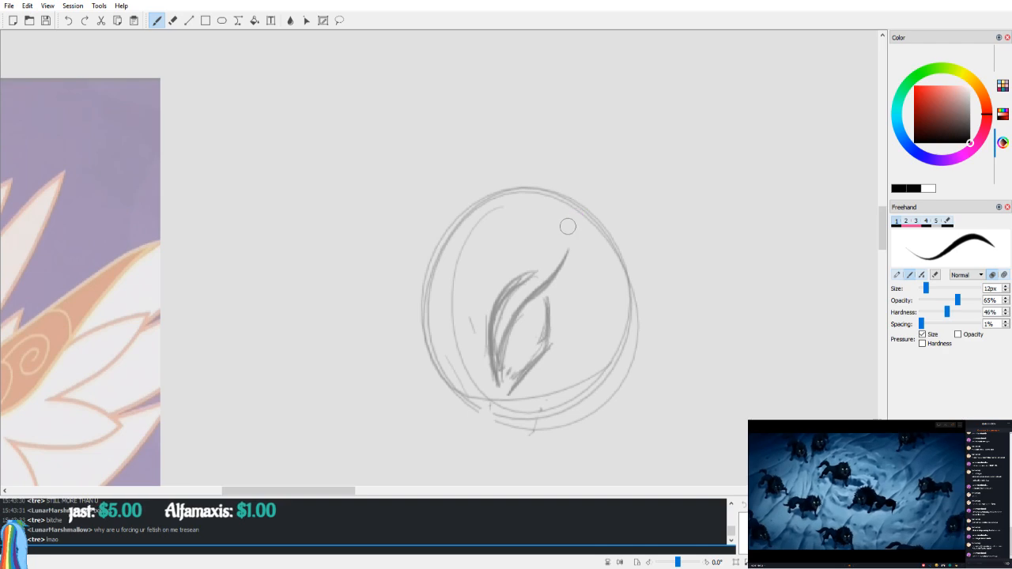
# Step: Add a short second lash beside the eyelid's upper end and darken the lid's lower-left part
pyautogui.moveTo(522, 308); pyautogui.dragTo(541, 241)
pyautogui.hotkey('ctrl', 'z')
pyautogui.moveTo(526, 303); pyautogui.dragTo(547, 264)
pyautogui.moveTo(497, 362); pyautogui.dragTo(506, 315)
pyautogui.scroll(-1, 500, 297)
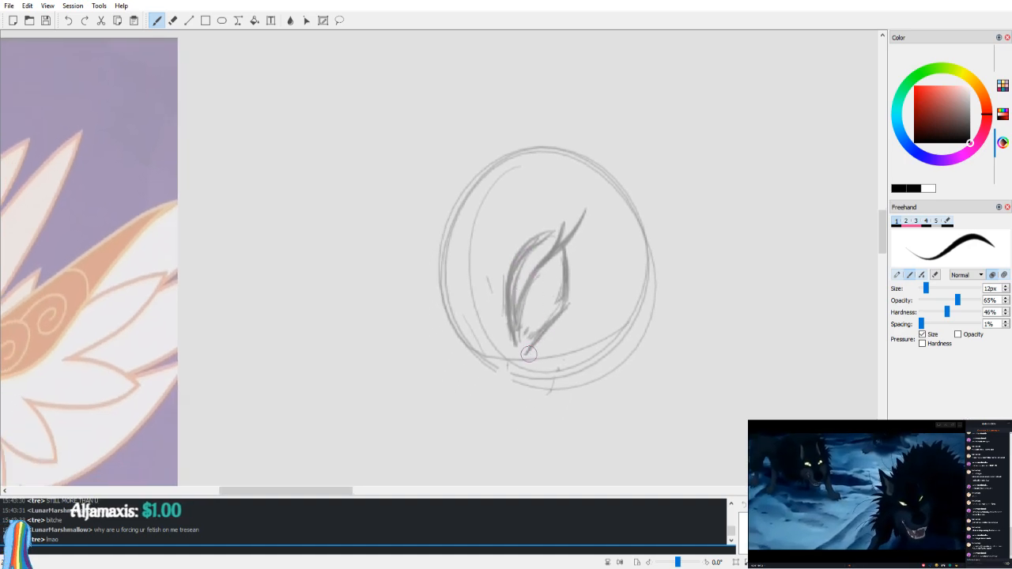
# Step: Draw a dark oval iris in the lower part of the eye opening, under the heavy upper lid
pyautogui.press('v')
pyautogui.press('v')
pyautogui.moveTo(527, 294)
pyautogui.mouseDown()
pyautogui.moveTo(542, 325)
pyautogui.moveTo(547, 309)
pyautogui.moveTo(528, 297)
pyautogui.moveTo(532, 340)
pyautogui.moveTo(542, 319)
pyautogui.moveTo(524, 339)
pyautogui.moveTo(533, 329)
pyautogui.moveTo(527, 301)
pyautogui.moveTo(521, 336)
pyautogui.mouseUp()
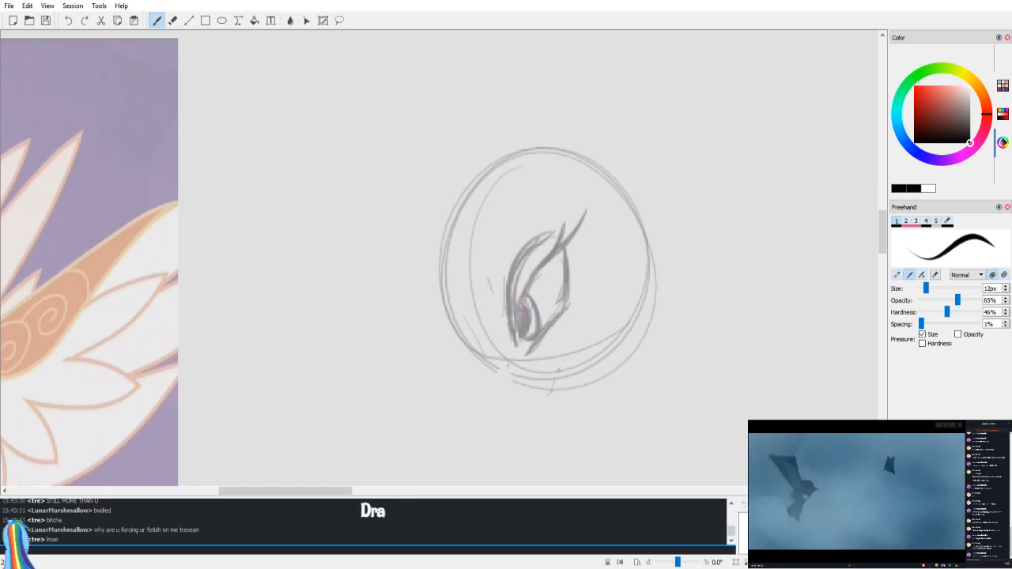
pyautogui.press('v')
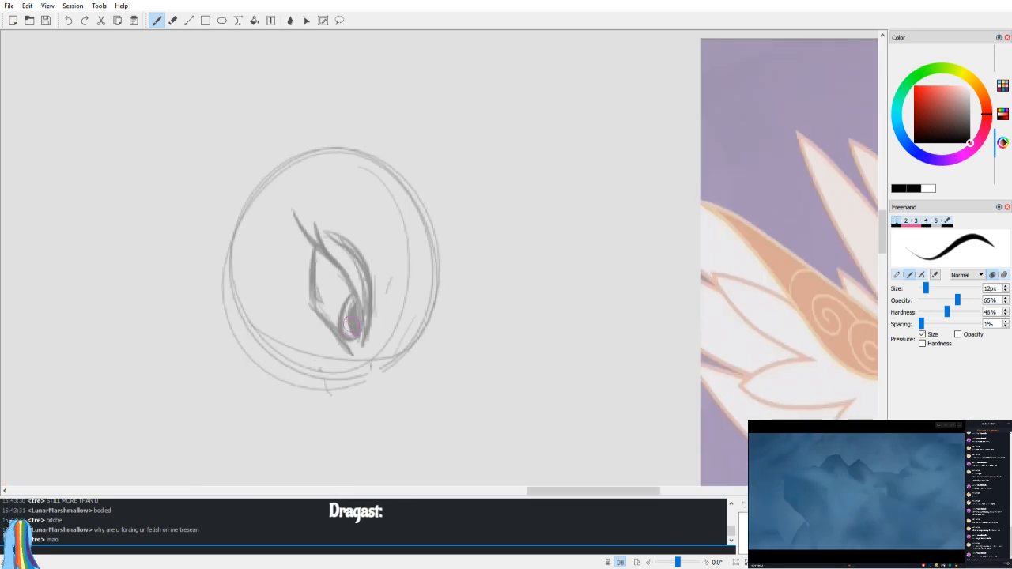
# Step: Set the eraser size to 5 px and clean up the iris's upper edge
pyautogui.press('e')
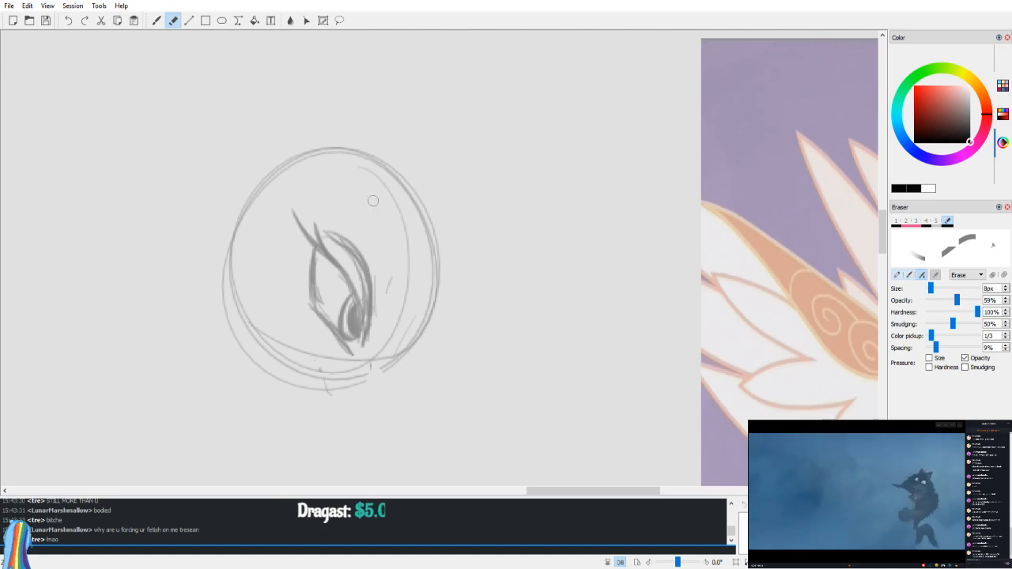
pyautogui.click(927, 288)
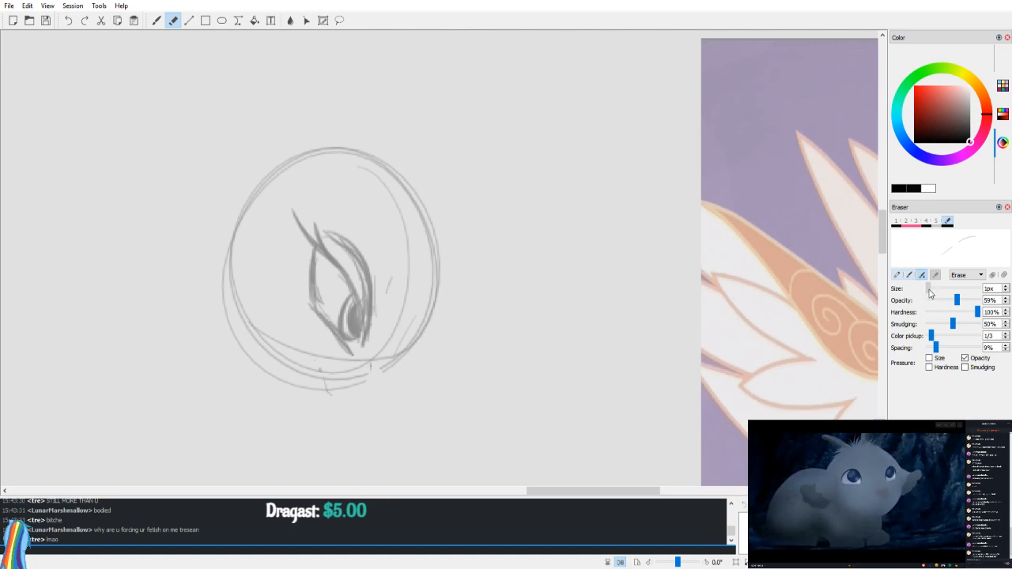
pyautogui.click(930, 290)
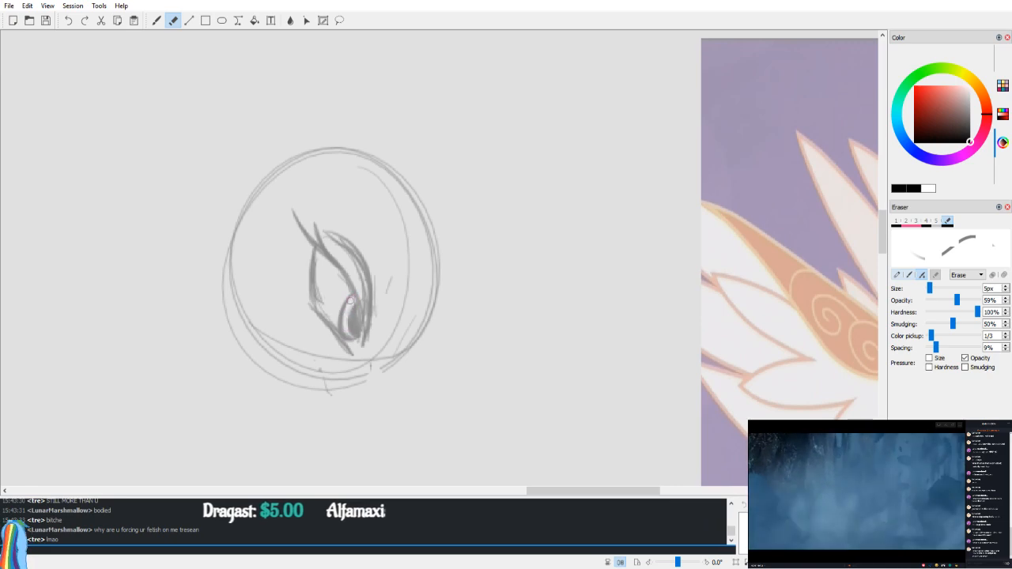
pyautogui.press('v')
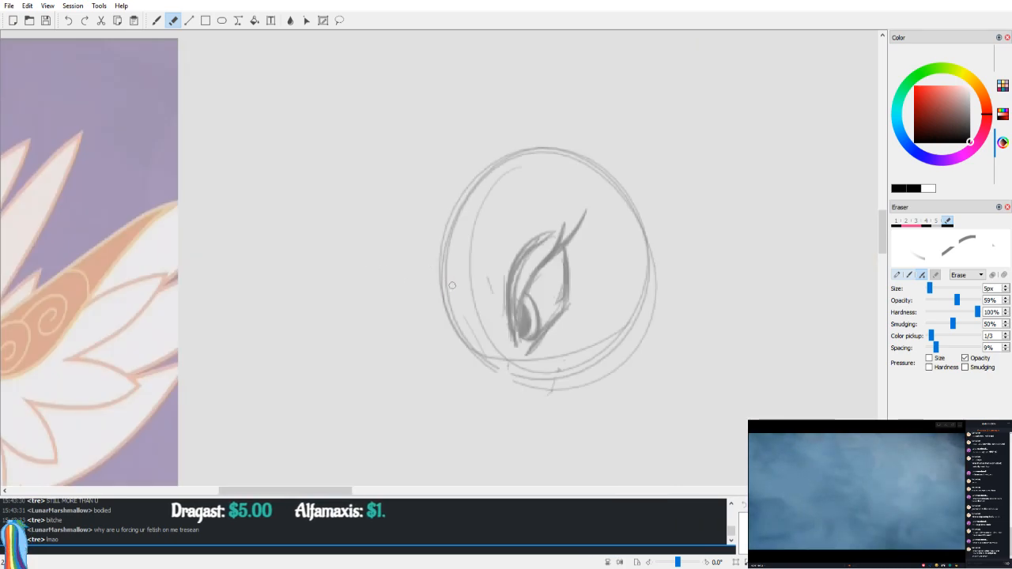
# Step: Sketch a small round highlight shape at the top of the iris with the brush
pyautogui.press('b')
pyautogui.moveTo(530, 301); pyautogui.dragTo(504, 287)
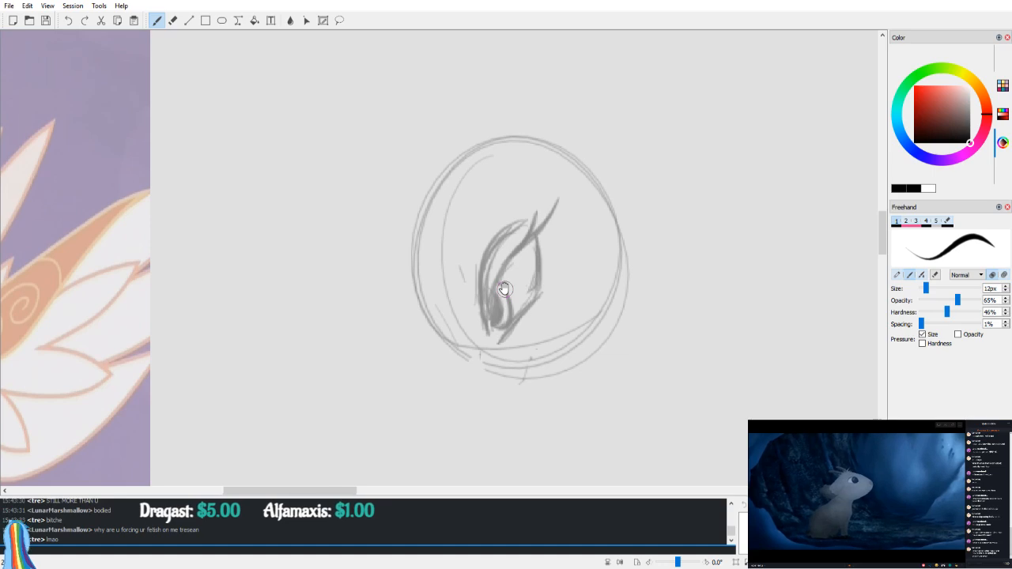
pyautogui.press('v')
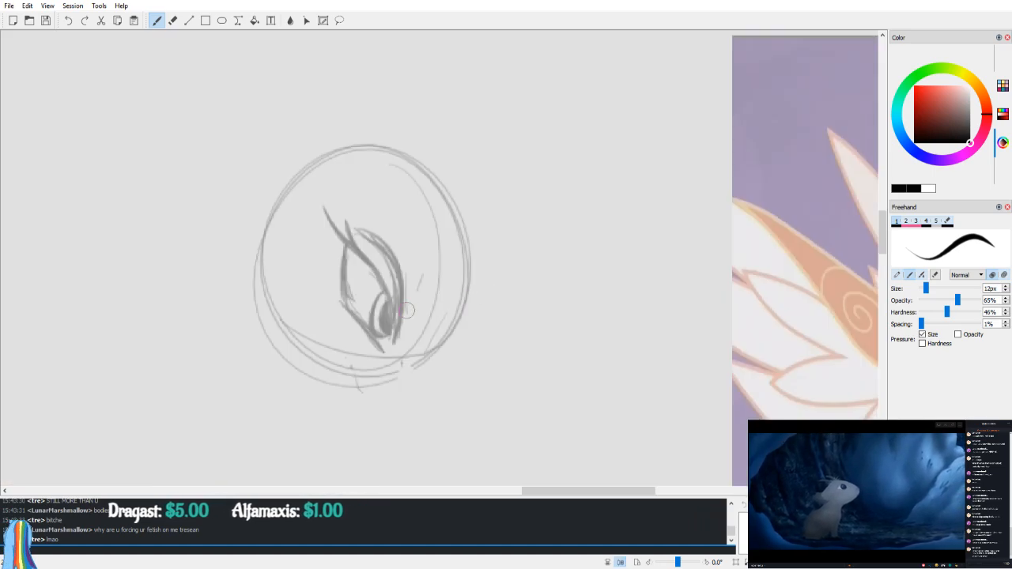
pyautogui.moveTo(382, 308); pyautogui.dragTo(380, 299)
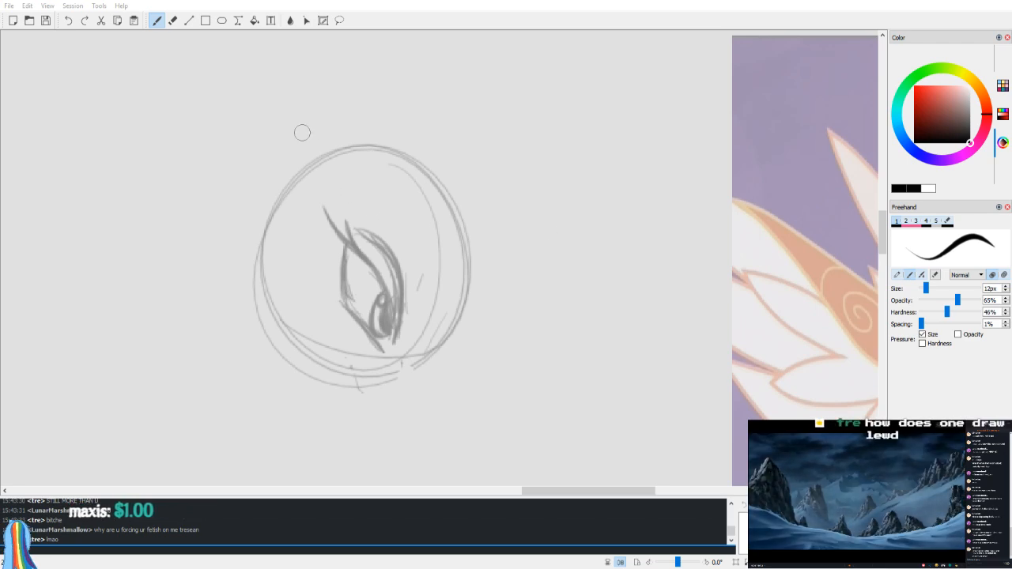
# Step: Sketch a short slanted nose line just beneath the eye's lower corner and undo the stray stroke
pyautogui.press('v')
pyautogui.moveTo(493, 263)
pyautogui.mouseDown()
pyautogui.moveTo(558, 195)
pyautogui.moveTo(576, 208)
pyautogui.mouseUp()
pyautogui.moveTo(603, 270)
pyautogui.mouseDown()
pyautogui.moveTo(614, 220)
pyautogui.moveTo(715, 231)
pyautogui.moveTo(757, 142)
pyautogui.moveTo(649, 216)
pyautogui.mouseUp()
pyautogui.press('v')
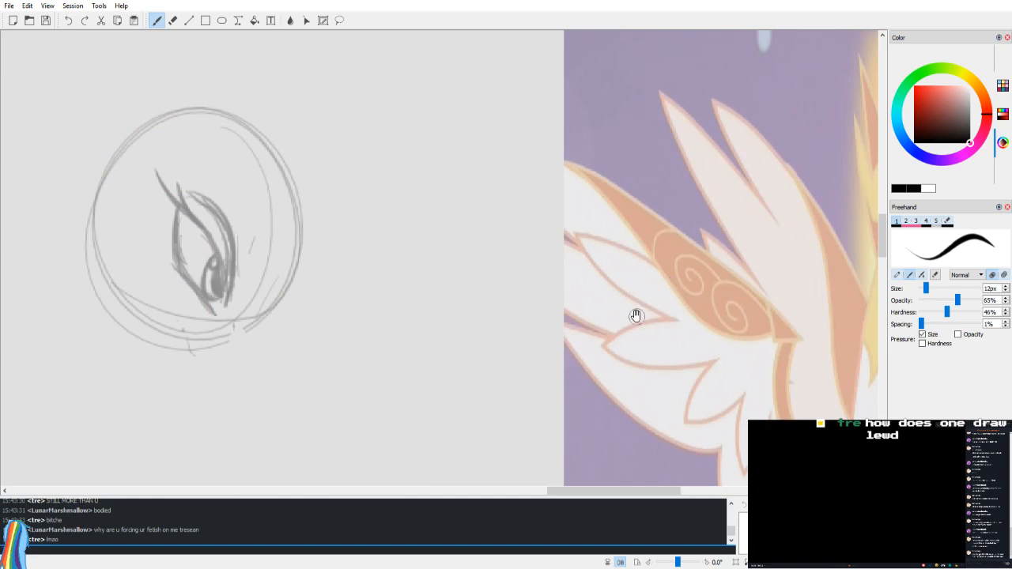
pyautogui.moveTo(644, 310); pyautogui.dragTo(766, 268)
pyautogui.press('v')
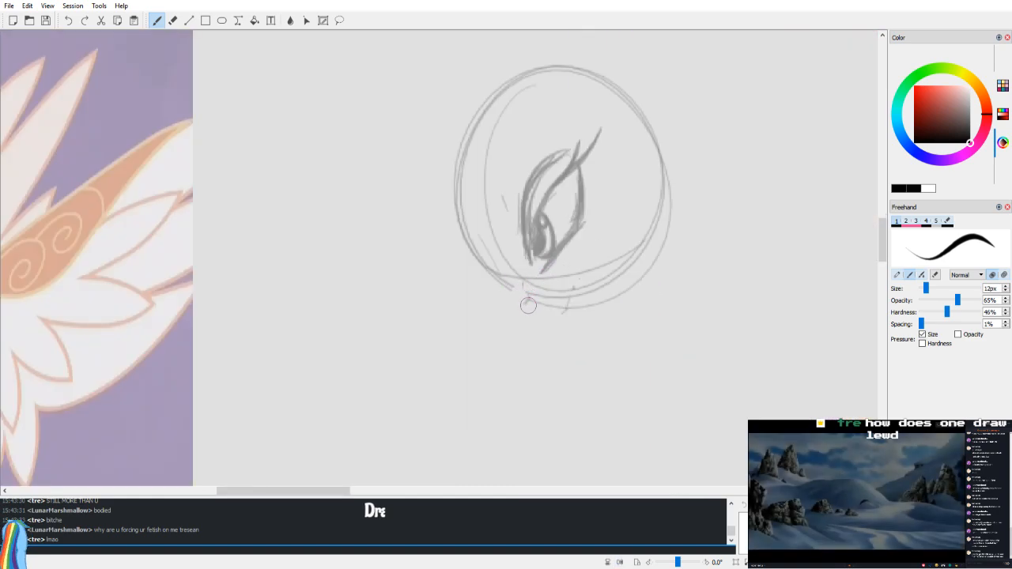
pyautogui.moveTo(533, 293); pyautogui.dragTo(519, 309)
pyautogui.moveTo(543, 277)
pyautogui.mouseDown()
pyautogui.moveTo(517, 312)
pyautogui.moveTo(674, 120)
pyautogui.mouseUp()
pyautogui.press('v')
pyautogui.press('v')
pyautogui.hotkey('ctrl', 'z')
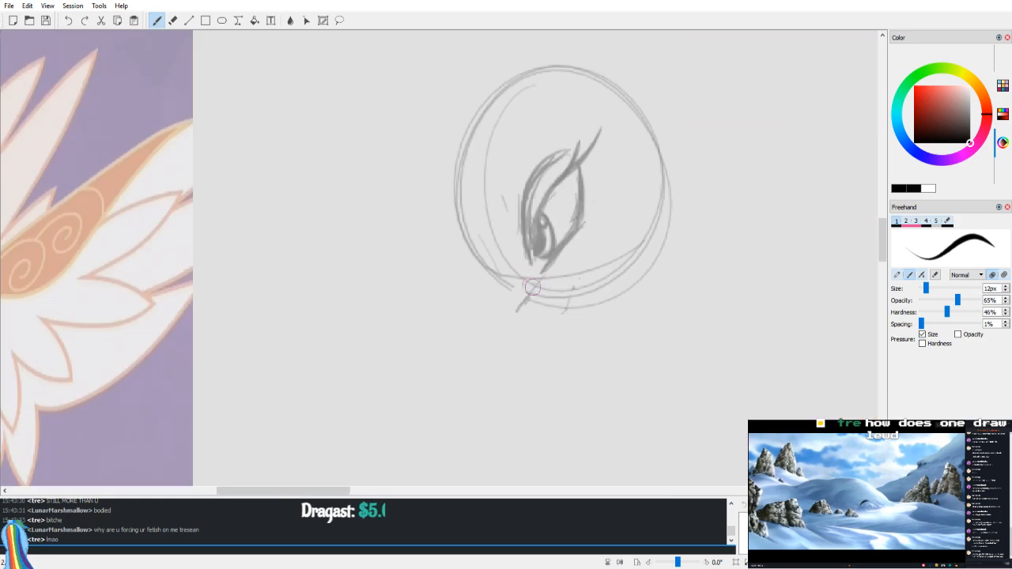
# Step: Draw the muzzle's rounded tip and underside, and darken the short nose line in the mirrored view
pyautogui.moveTo(526, 290)
pyautogui.mouseDown()
pyautogui.moveTo(518, 303)
pyautogui.moveTo(551, 317)
pyautogui.mouseUp()
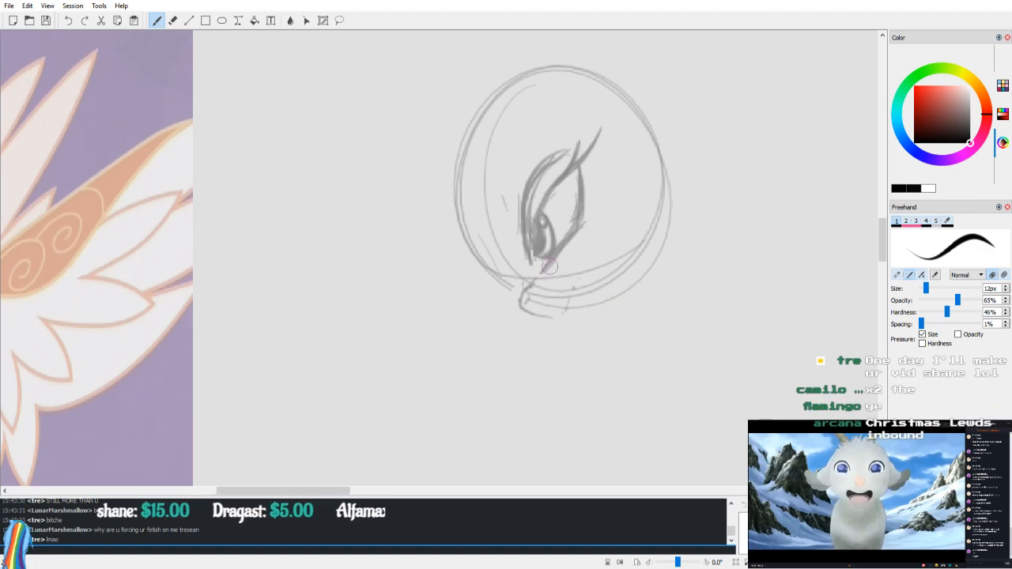
pyautogui.press('v')
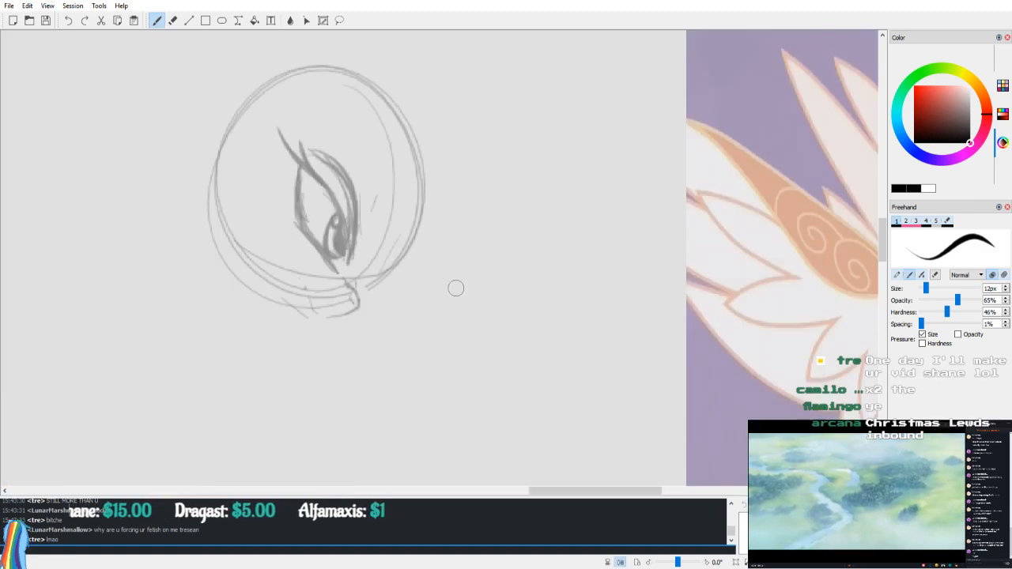
pyautogui.moveTo(442, 306); pyautogui.dragTo(458, 351)
pyautogui.moveTo(361, 321); pyautogui.dragTo(377, 346)
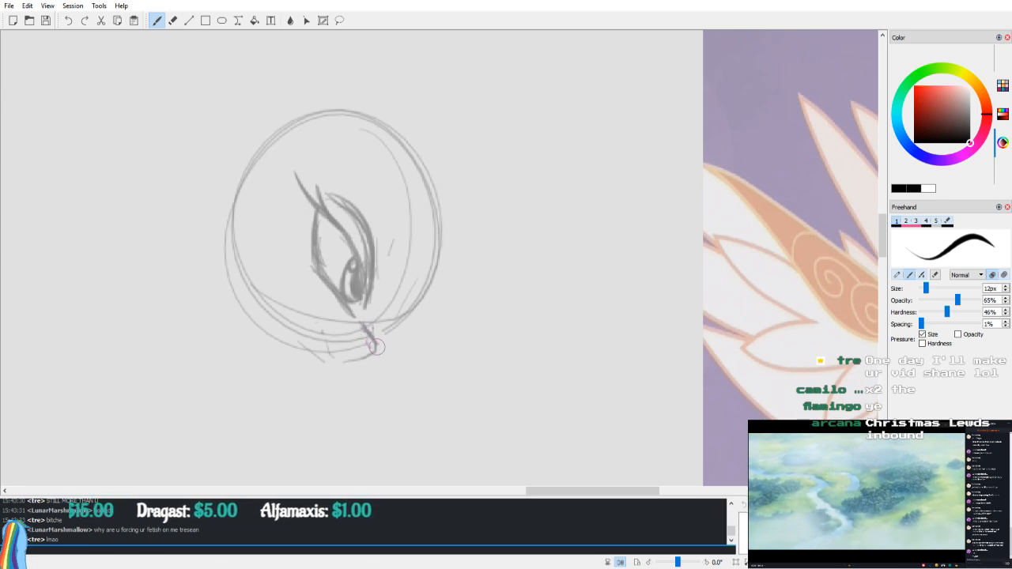
pyautogui.press('v')
# Step: Draw the forehead contour from the nose bridge up inside the head circle's left edge, redoing its upper strokes
pyautogui.moveTo(494, 380); pyautogui.dragTo(465, 322)
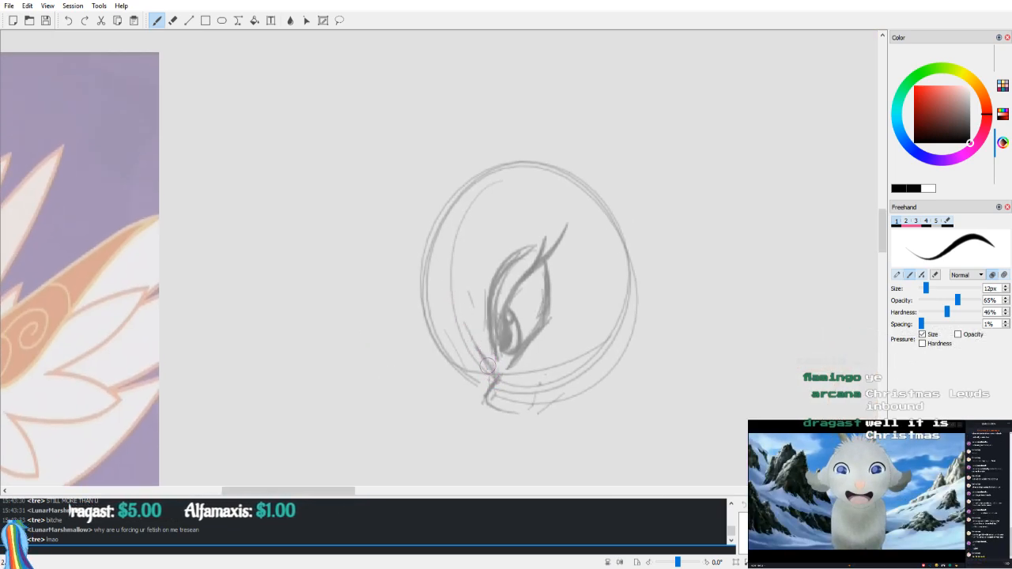
pyautogui.moveTo(494, 371)
pyautogui.mouseDown()
pyautogui.moveTo(466, 333)
pyautogui.moveTo(437, 243)
pyautogui.mouseUp()
pyautogui.moveTo(459, 318); pyautogui.dragTo(466, 201)
pyautogui.moveTo(456, 292)
pyautogui.mouseDown()
pyautogui.moveTo(439, 231)
pyautogui.moveTo(483, 171)
pyautogui.mouseUp()
pyautogui.hotkey('ctrl', 'z')
pyautogui.hotkey('ctrl', 'z')
pyautogui.moveTo(450, 311); pyautogui.dragTo(472, 199)
pyautogui.moveTo(431, 275); pyautogui.dragTo(487, 173)
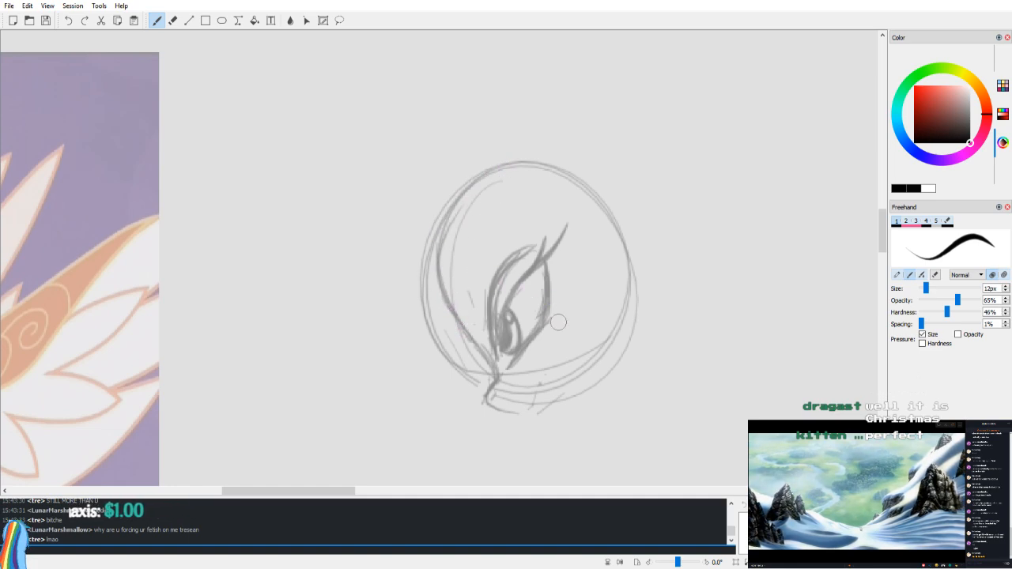
# Step: Erase the head circle's lower-left lines and the outer forehead stroke, and redraw the lower forehead line
pyautogui.press('v')
pyautogui.press('e')
pyautogui.moveTo(460, 298)
pyautogui.mouseDown()
pyautogui.moveTo(415, 375)
pyautogui.moveTo(404, 375)
pyautogui.mouseUp()
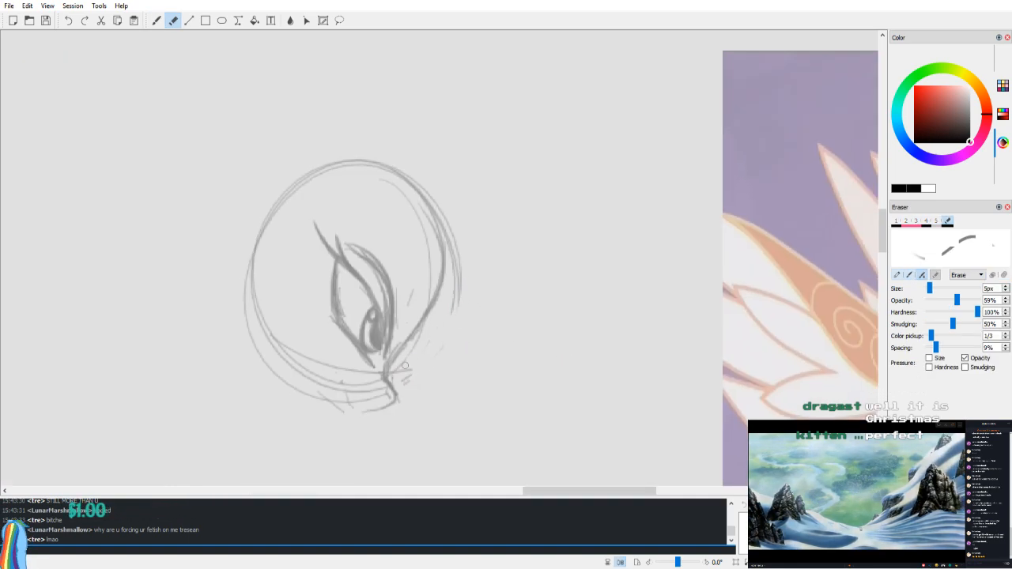
pyautogui.press('v')
pyautogui.press('b')
pyautogui.moveTo(478, 344)
pyautogui.mouseDown()
pyautogui.moveTo(444, 281)
pyautogui.moveTo(467, 228)
pyautogui.moveTo(445, 305)
pyautogui.mouseUp()
pyautogui.press('e')
pyautogui.moveTo(443, 245); pyautogui.dragTo(471, 179)
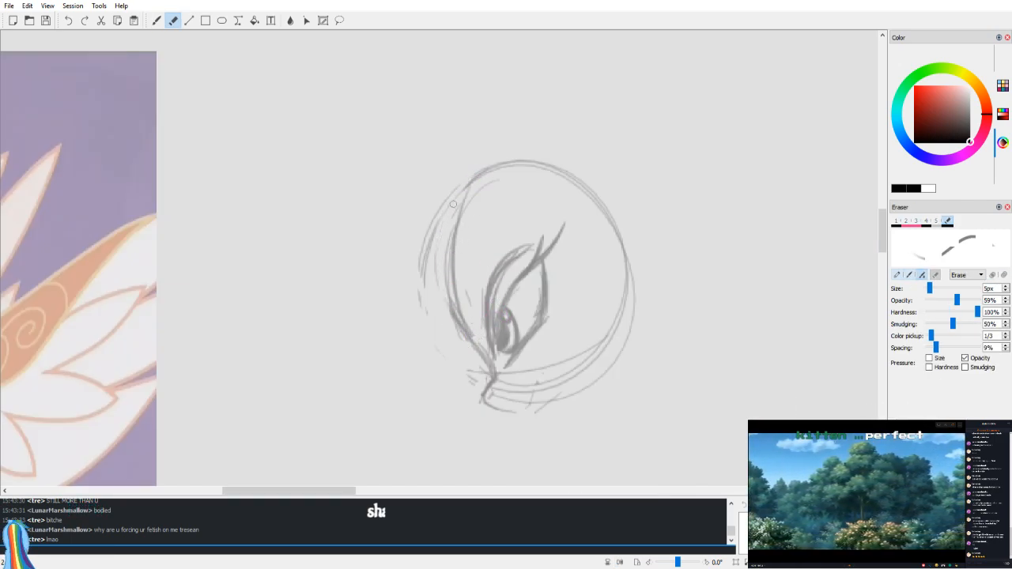
# Step: Redraw the forehead curve closer to the eye, up to the head's crown, and undo the surplus strokes
pyautogui.press('b')
pyautogui.moveTo(470, 315); pyautogui.dragTo(456, 244)
pyautogui.moveTo(452, 293)
pyautogui.mouseDown()
pyautogui.moveTo(494, 173)
pyautogui.moveTo(449, 282)
pyautogui.moveTo(521, 164)
pyautogui.mouseUp()
pyautogui.moveTo(465, 235)
pyautogui.mouseDown()
pyautogui.moveTo(527, 164)
pyautogui.moveTo(559, 181)
pyautogui.moveTo(493, 236)
pyautogui.moveTo(431, 378)
pyautogui.mouseUp()
pyautogui.press('v')
pyautogui.hotkey('ctrl', 'z')
pyautogui.hotkey('ctrl', 'z')
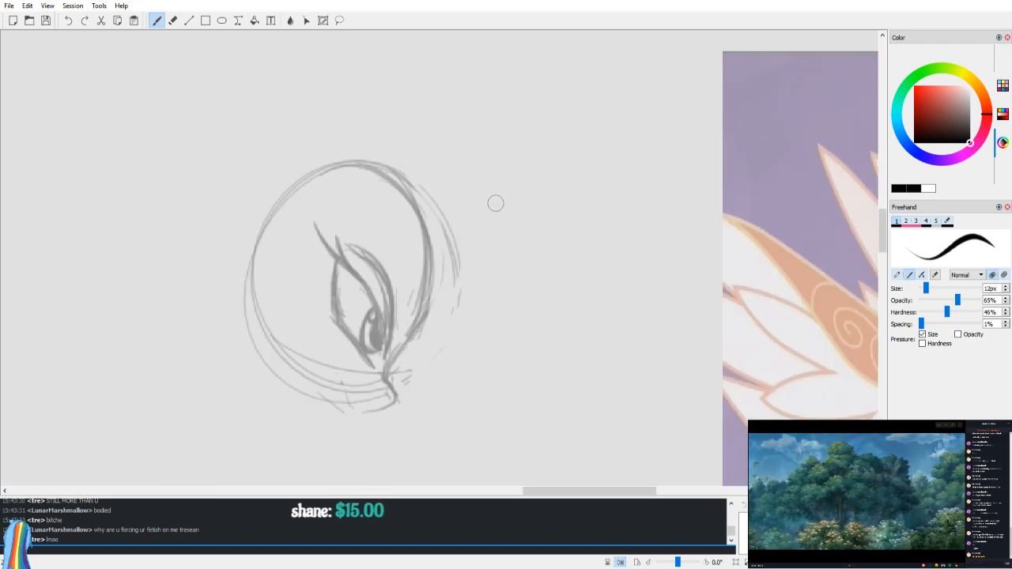
# Step: Extend the forehead line over the crown with two strokes and erase the head circle's upper-right arc
pyautogui.press('v')
pyautogui.moveTo(471, 207); pyautogui.dragTo(539, 148)
pyautogui.moveTo(489, 187)
pyautogui.mouseDown()
pyautogui.moveTo(554, 153)
pyautogui.moveTo(538, 165)
pyautogui.moveTo(582, 160)
pyautogui.mouseUp()
pyautogui.press('e')
pyautogui.moveTo(518, 167)
pyautogui.mouseDown()
pyautogui.moveTo(594, 191)
pyautogui.moveTo(605, 218)
pyautogui.mouseUp()
pyautogui.press('v')
pyautogui.press('v')
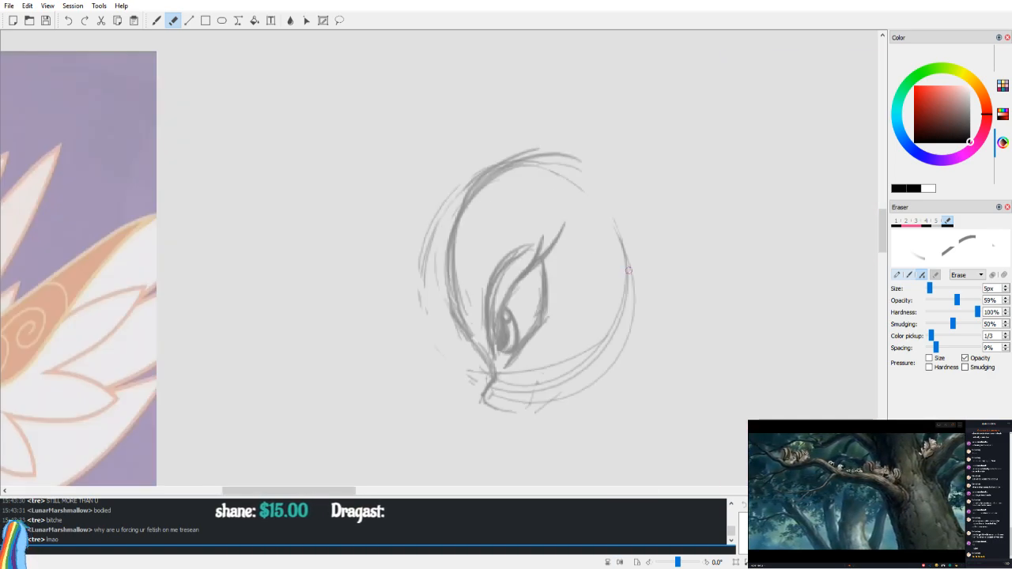
# Step: Close the muzzle's underside and draw a slanted line from it up toward the cheek
pyautogui.press('b')
pyautogui.moveTo(484, 393)
pyautogui.mouseDown()
pyautogui.moveTo(500, 412)
pyautogui.moveTo(525, 413)
pyautogui.moveTo(550, 367)
pyautogui.mouseUp()
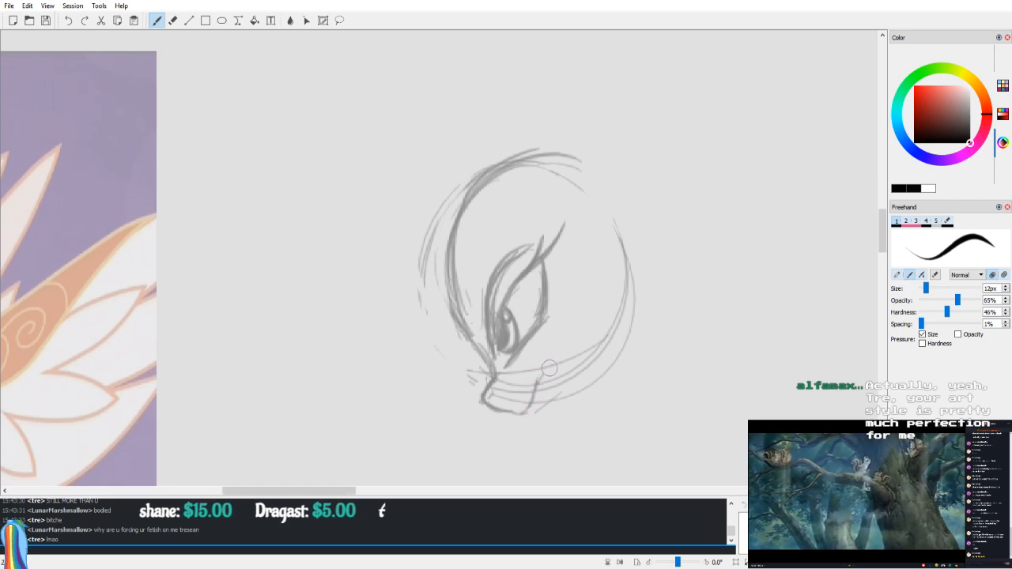
pyautogui.press('v')
pyautogui.press('v')
pyautogui.press('e')
pyautogui.press('b')
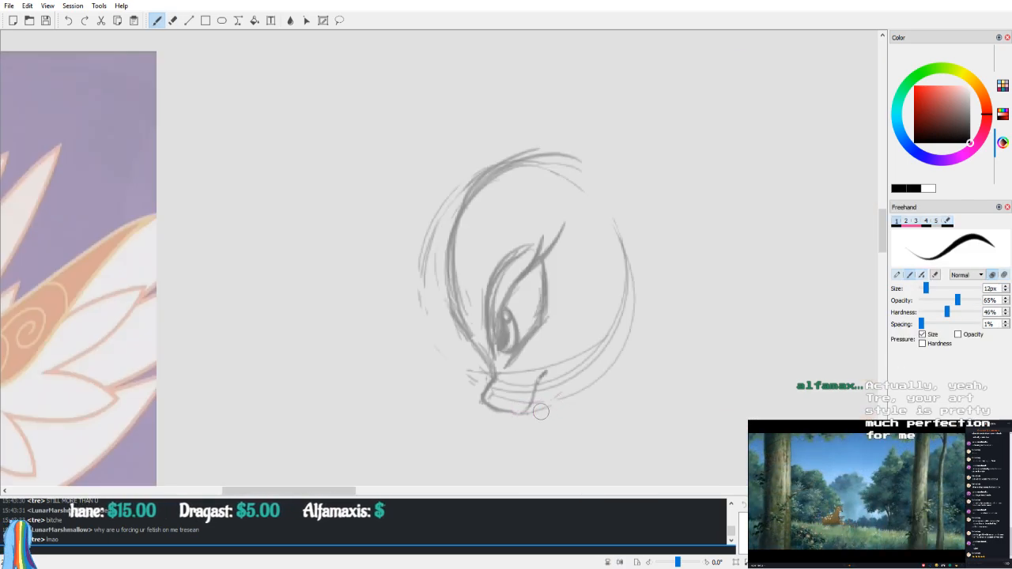
# Step: Undo the test strokes beside the muzzle and darken the cheek curve along the head circle's lower-right edge
pyautogui.hotkey('ctrl', 'z')
pyautogui.moveTo(531, 407); pyautogui.dragTo(551, 397)
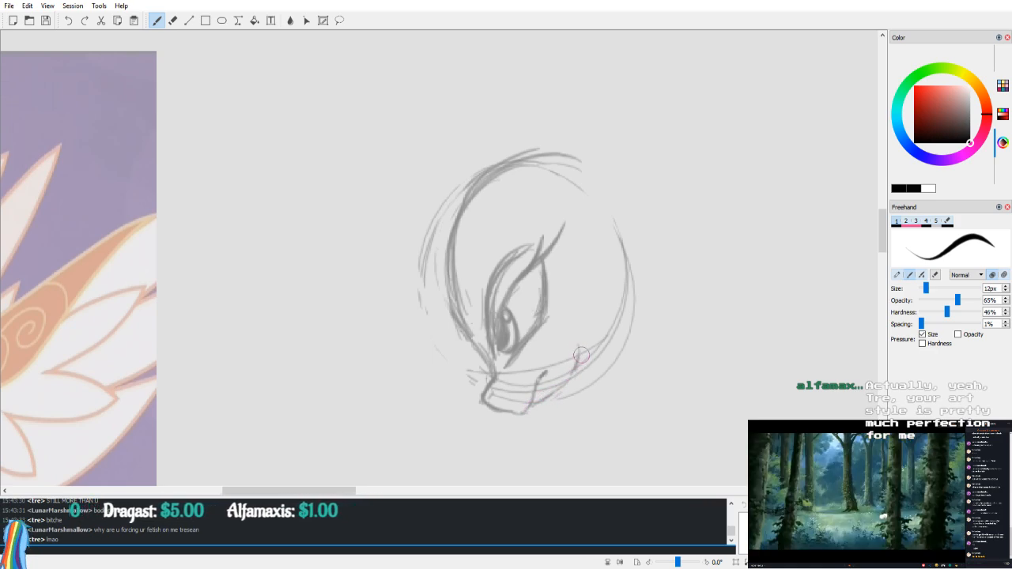
pyautogui.hotkey('ctrl', 'z')
pyautogui.moveTo(628, 286); pyautogui.dragTo(571, 375)
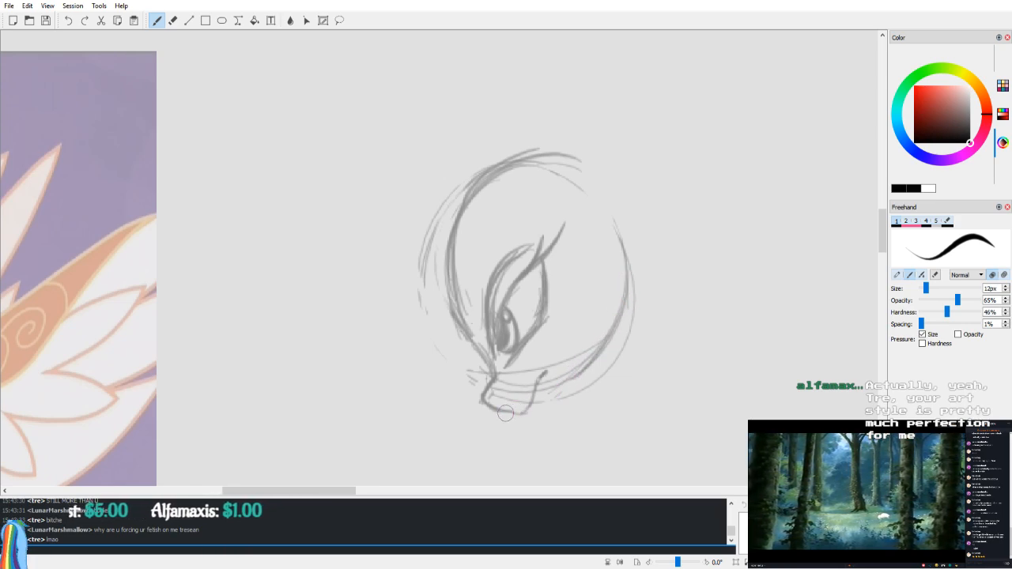
# Step: Erase the muzzle outline's lower-right corner, checking the head in the mirrored view
pyautogui.press('e')
pyautogui.press('v')
pyautogui.moveTo(584, 331); pyautogui.dragTo(595, 360)
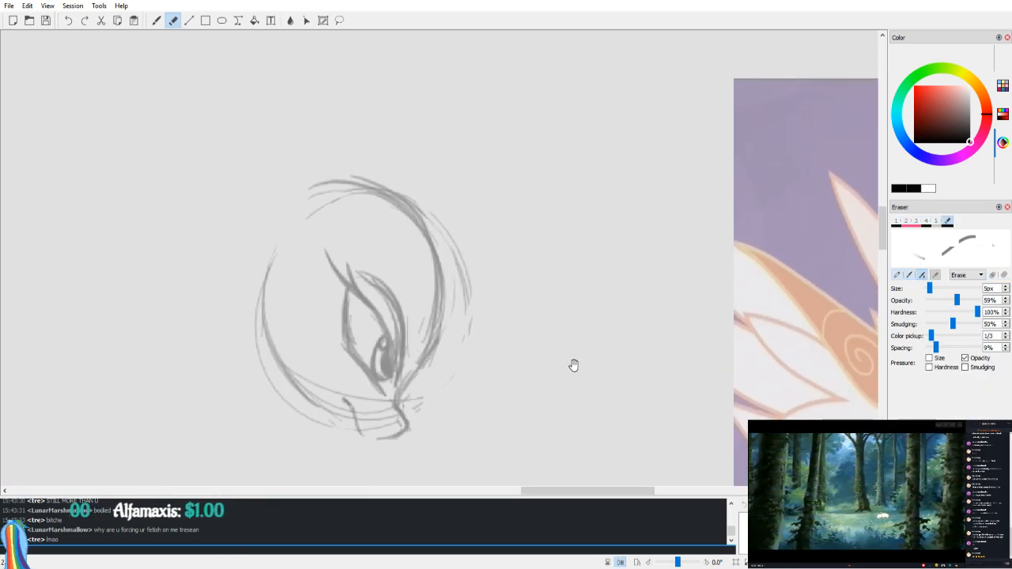
pyautogui.moveTo(547, 404); pyautogui.dragTo(546, 414)
pyautogui.press('v')
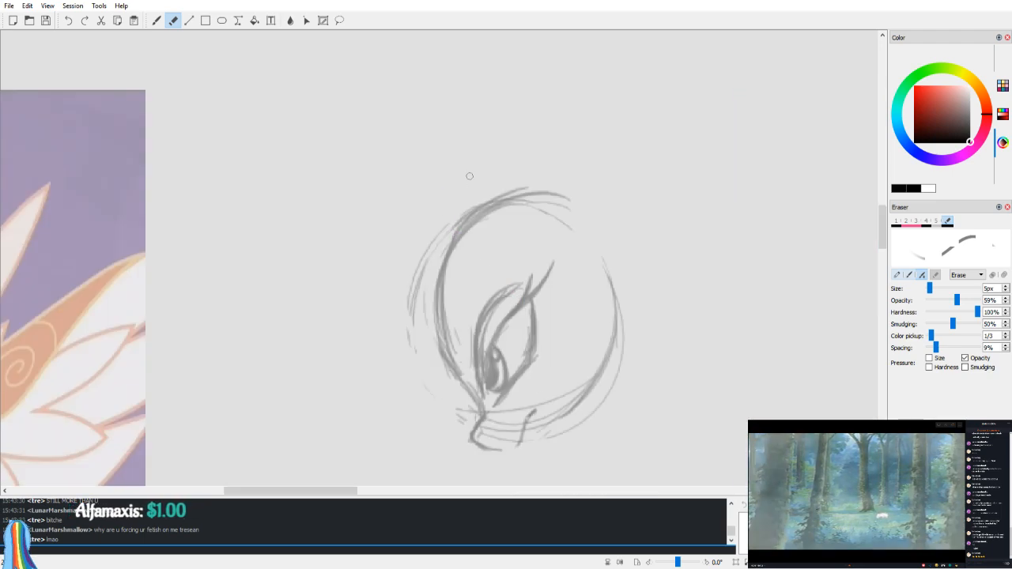
pyautogui.press('b')
pyautogui.moveTo(586, 361); pyautogui.dragTo(575, 338)
pyautogui.moveTo(545, 238); pyautogui.dragTo(527, 256)
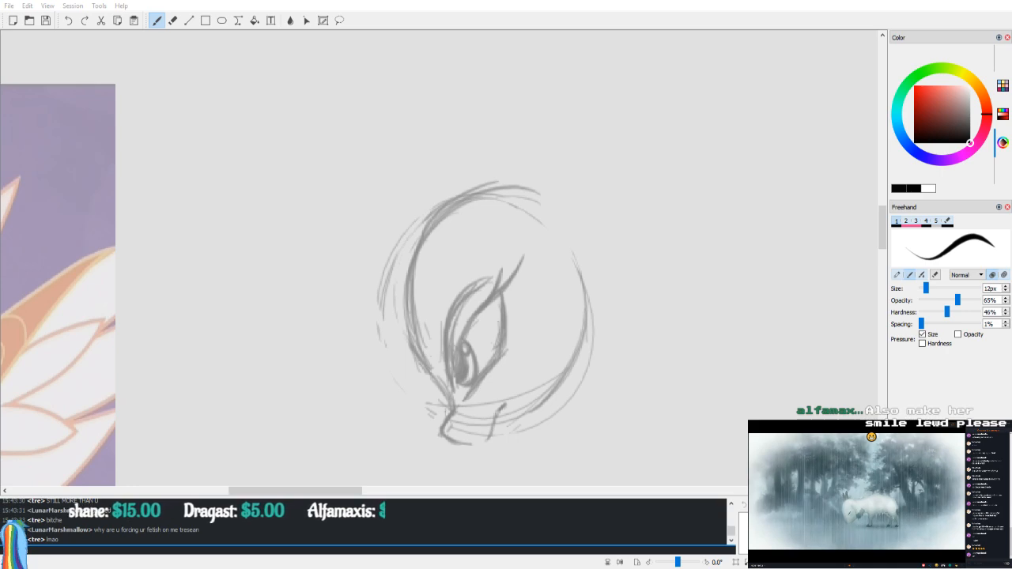
# Step: Erase the slanted line on the muzzle's right side and rework it closer to the nose as a curved contour
pyautogui.press('e')
pyautogui.moveTo(511, 397); pyautogui.dragTo(488, 439)
pyautogui.press('b')
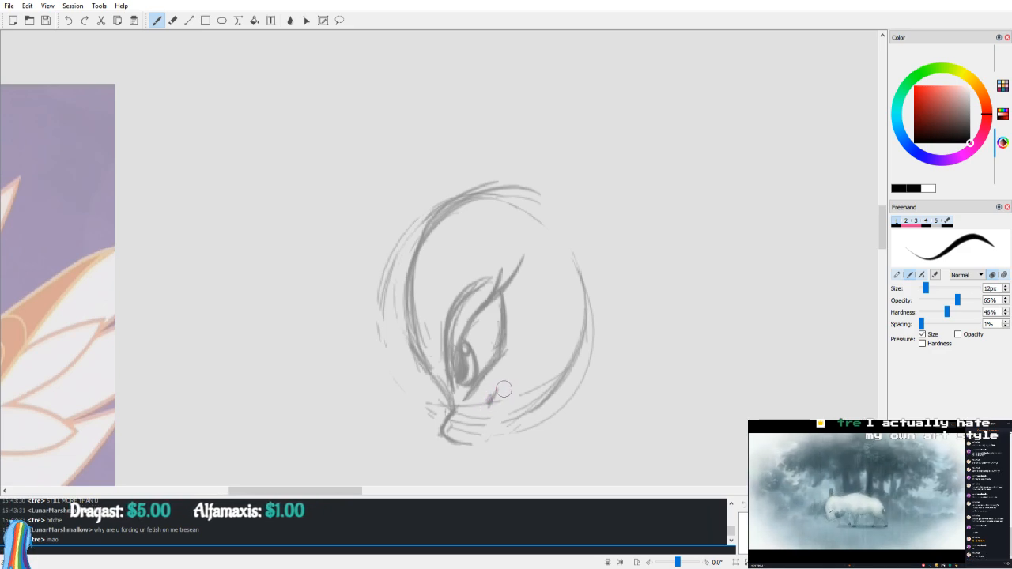
pyautogui.moveTo(494, 401); pyautogui.dragTo(481, 442)
pyautogui.press('e')
pyautogui.moveTo(505, 408)
pyautogui.mouseDown()
pyautogui.moveTo(482, 446)
pyautogui.moveTo(500, 426)
pyautogui.mouseUp()
pyautogui.press('b')
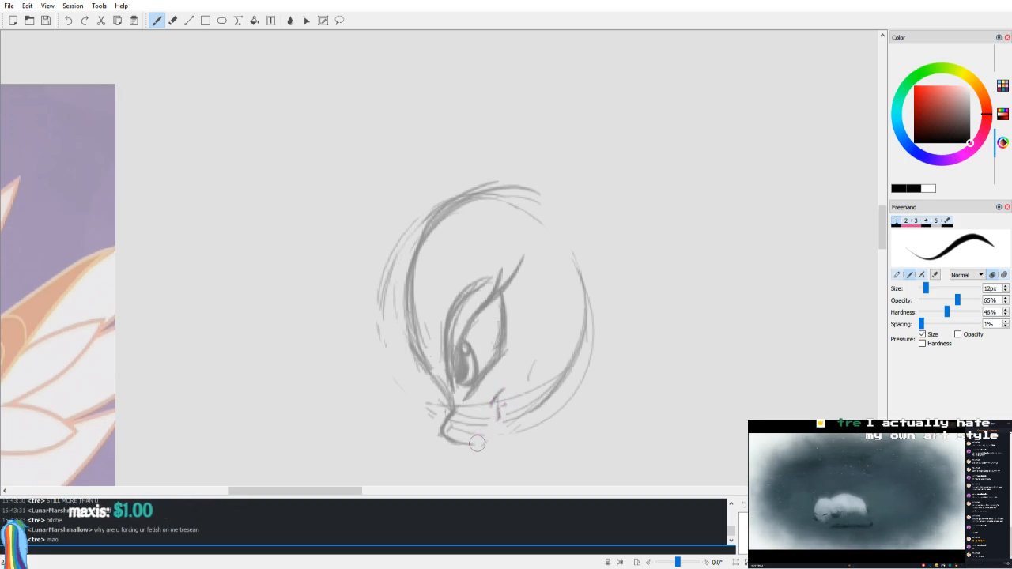
# Step: Trim the upper end of the muzzle's right contour and darken the iris's lower-left edge
pyautogui.press('e')
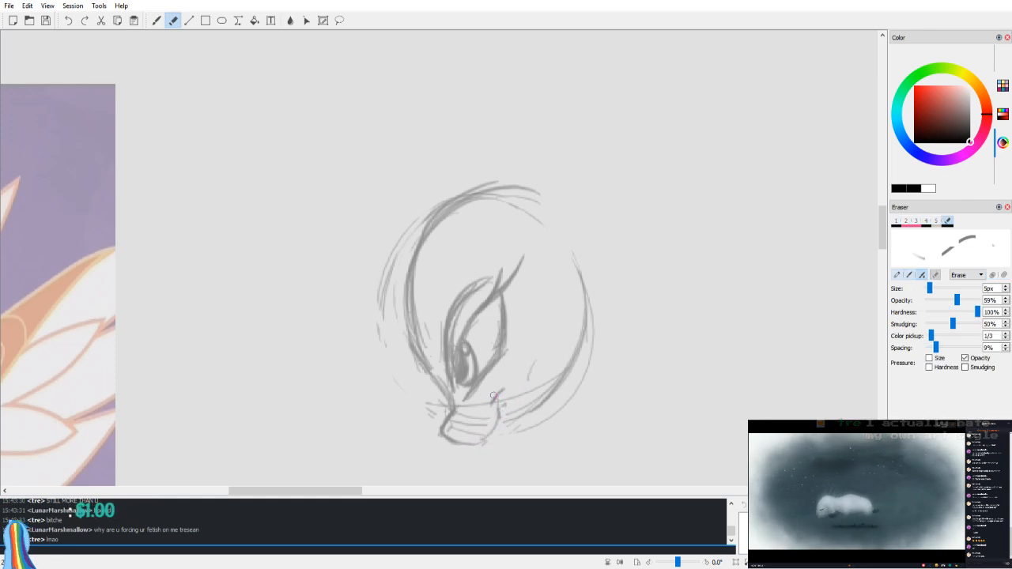
pyautogui.press('b')
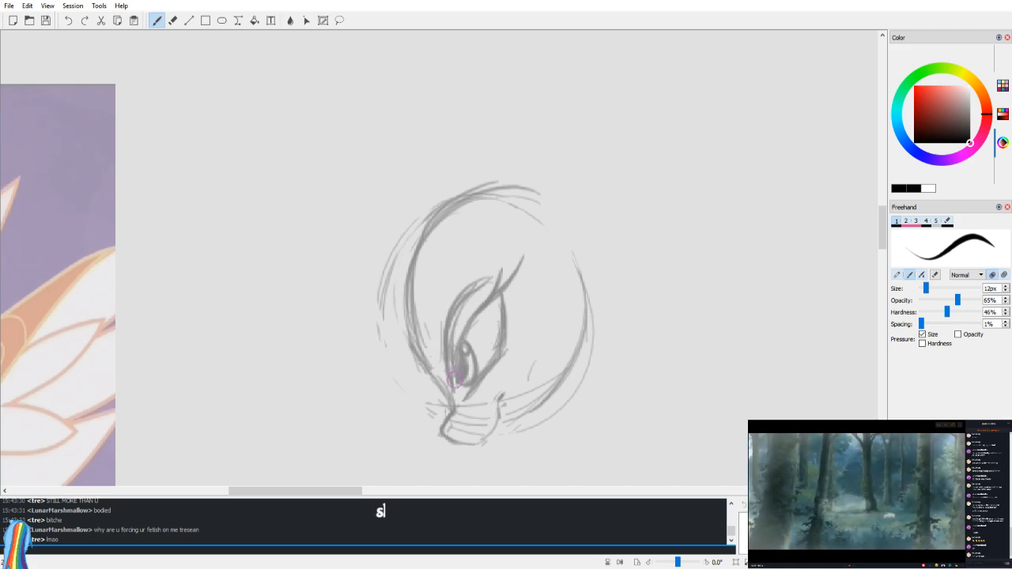
pyautogui.press('e')
pyautogui.press('b')
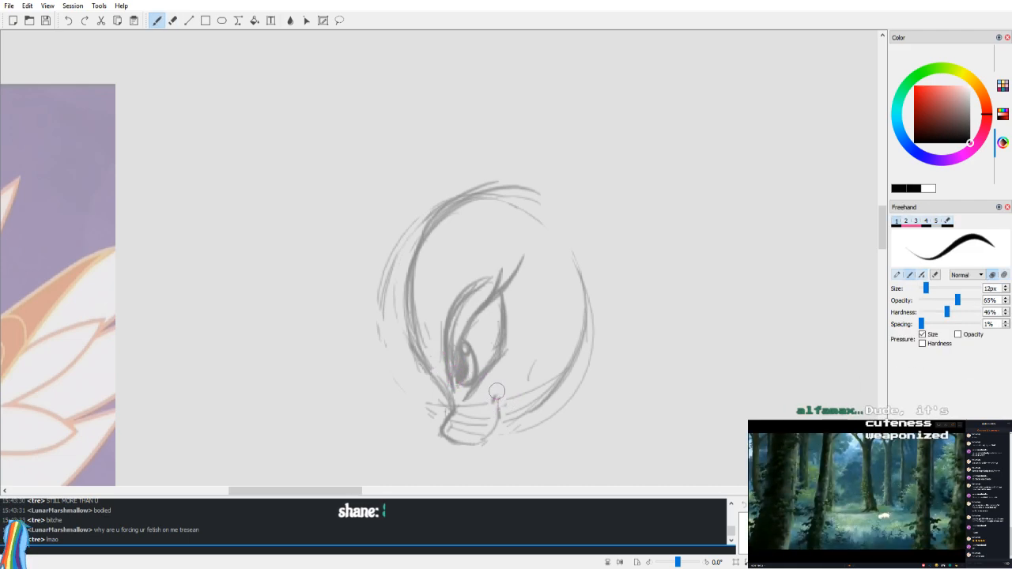
# Step: Erase the small tick at the top of the muzzle's right contour and redraw that side down to the chin
pyautogui.press('e')
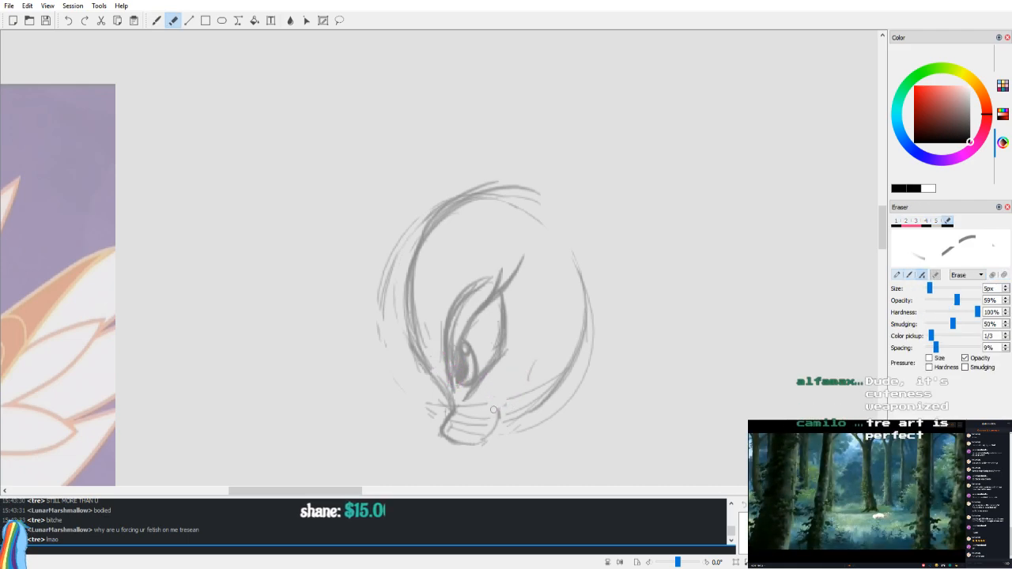
pyautogui.press('b')
pyautogui.moveTo(488, 406)
pyautogui.mouseDown()
pyautogui.moveTo(496, 429)
pyautogui.moveTo(480, 451)
pyautogui.mouseUp()
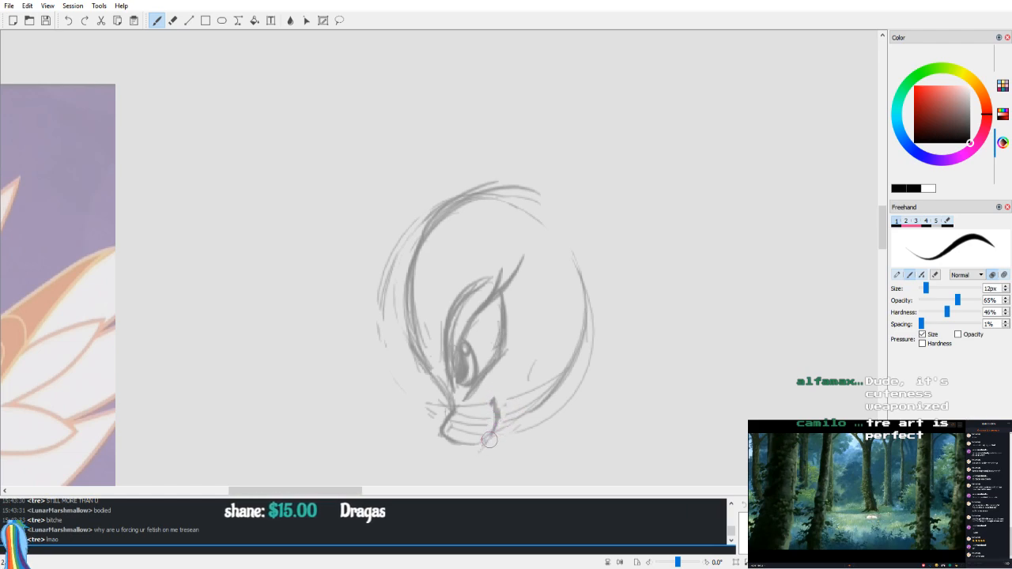
# Step: Erase the heavy stroke on the head circle's lower-right edge and fade the lines inside the muzzle
pyautogui.press('e')
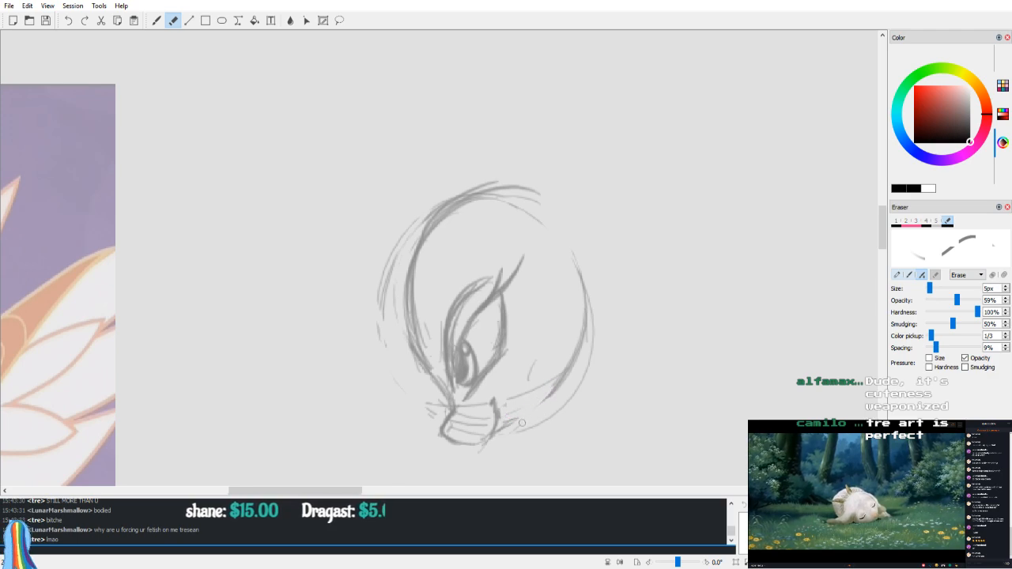
pyautogui.press('v')
pyautogui.press('v')
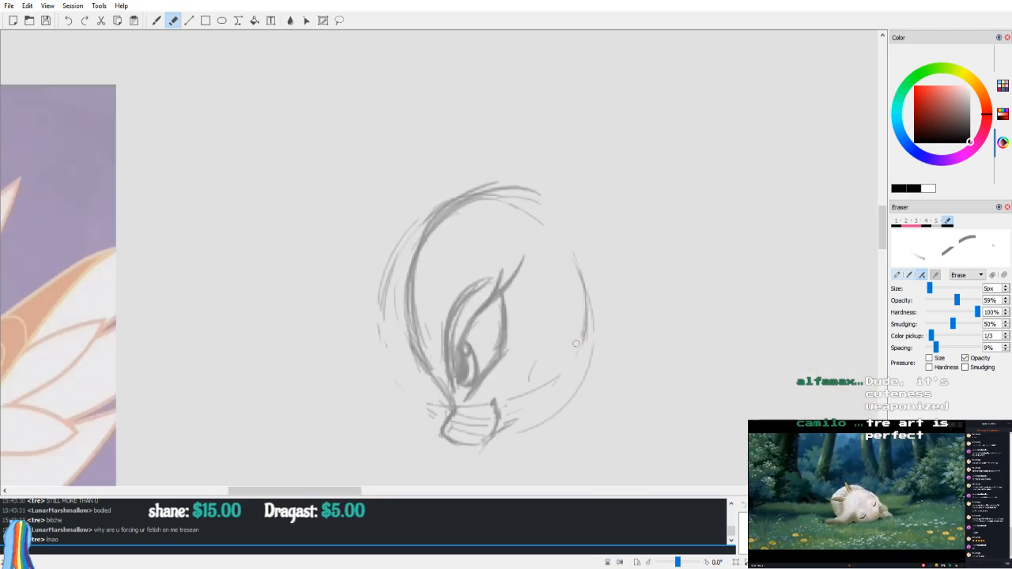
pyautogui.press('b')
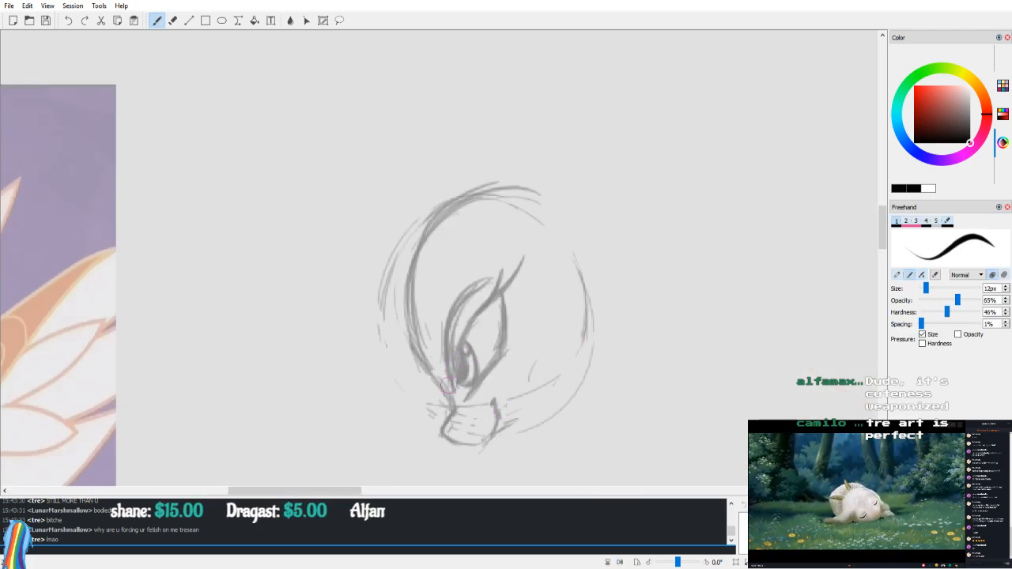
# Step: Darken the slanted upper eyelid line and erase most of the crease arc above it
pyautogui.moveTo(462, 343); pyautogui.dragTo(503, 289)
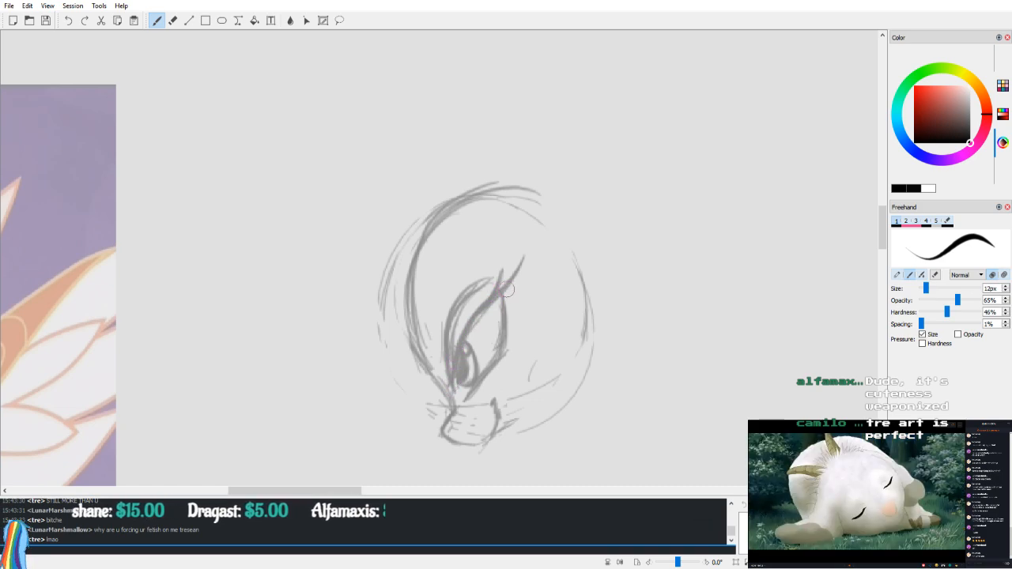
pyautogui.press('e')
pyautogui.press('v')
pyautogui.press('v')
pyautogui.press('b')
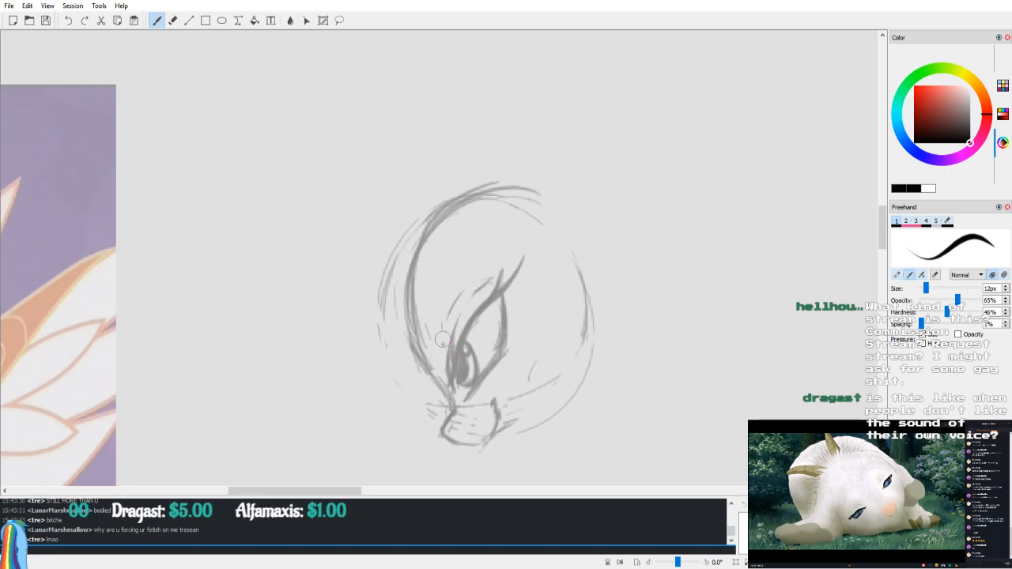
# Step: Draw a short curved brow arch above the eye's inner corner and hatch the lid area between it and the lash line
pyautogui.moveTo(437, 329); pyautogui.dragTo(469, 286)
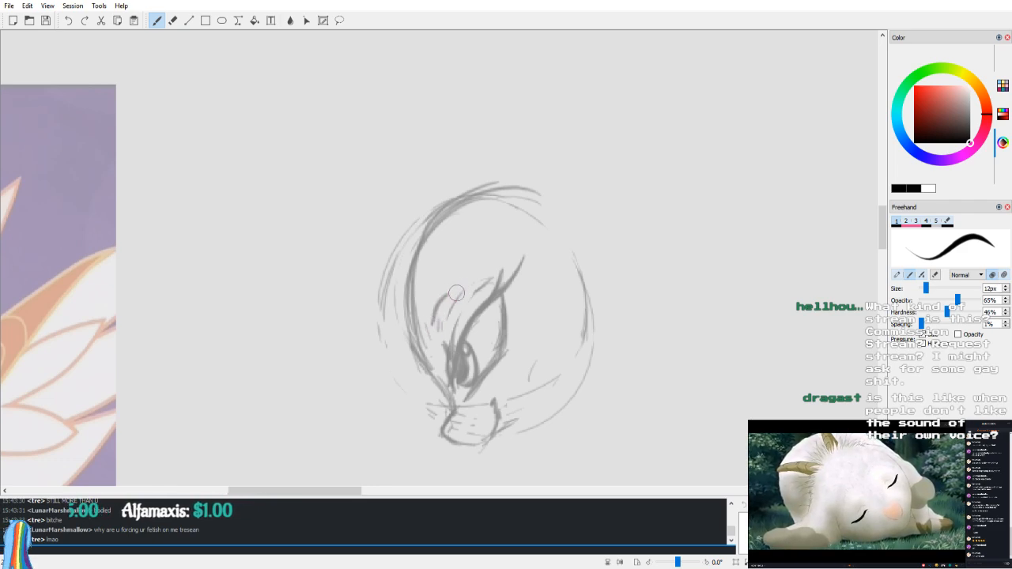
pyautogui.press('e')
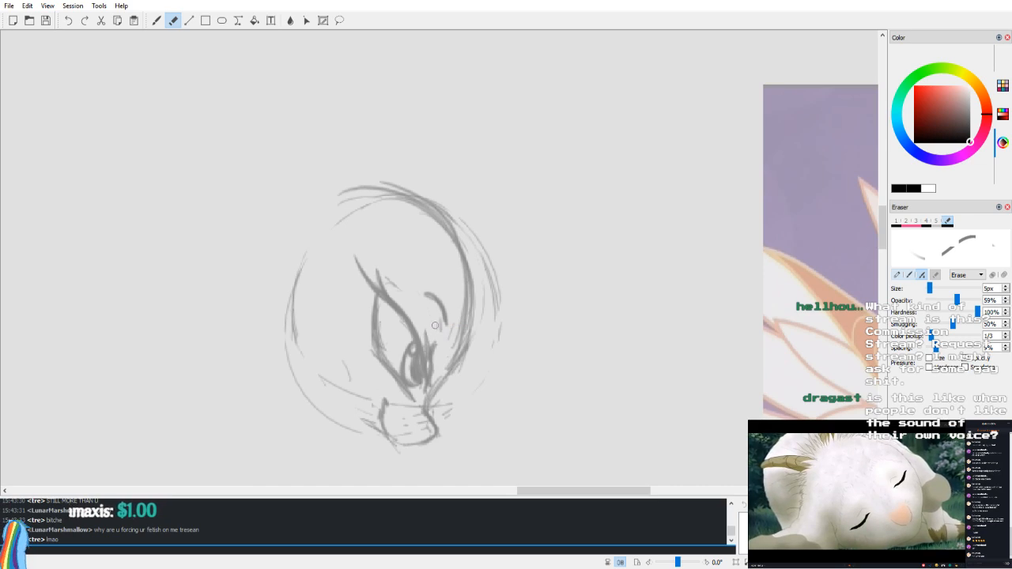
pyautogui.press('b')
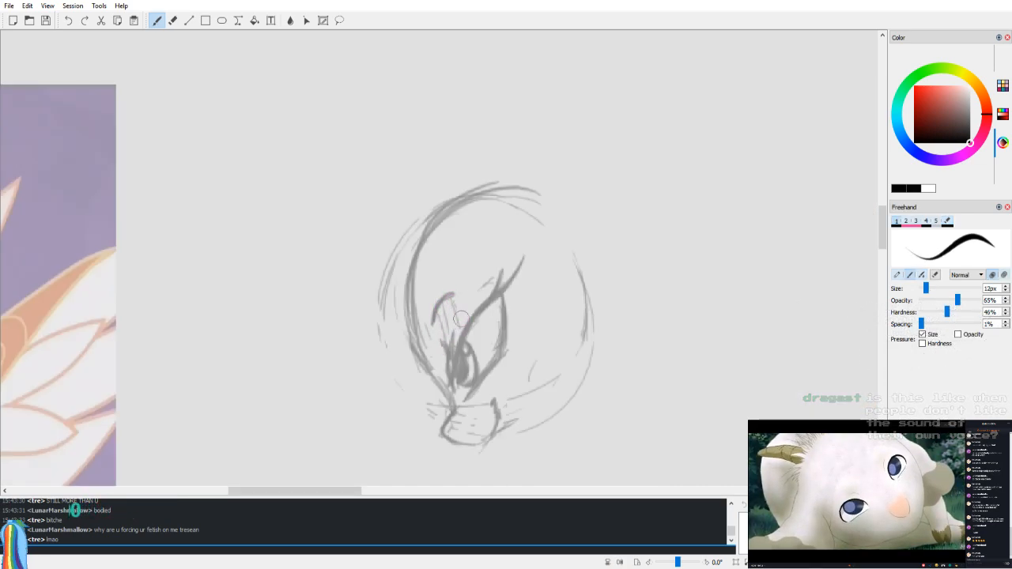
pyautogui.moveTo(456, 299); pyautogui.dragTo(468, 322)
pyautogui.press('v')
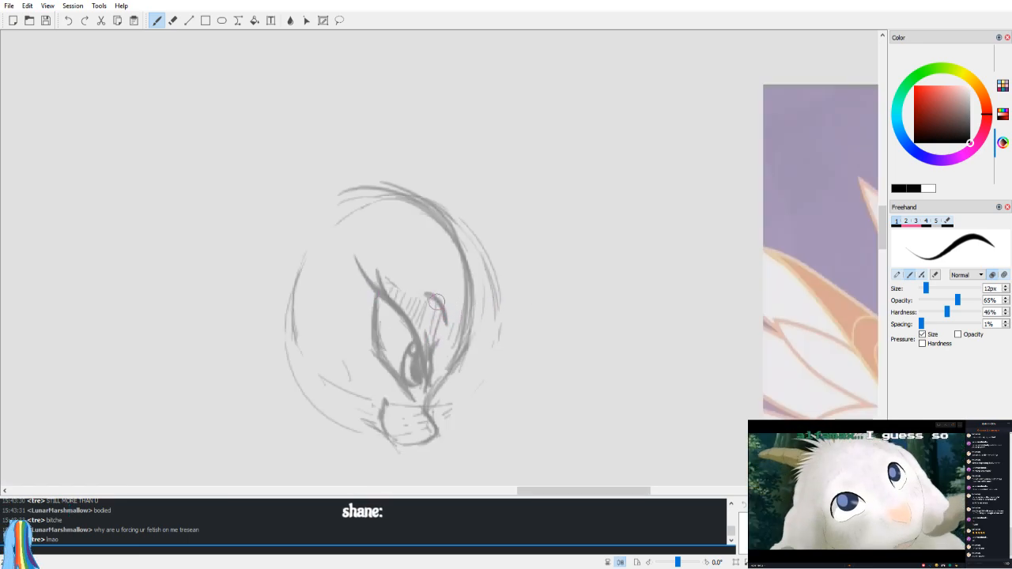
pyautogui.press('h')
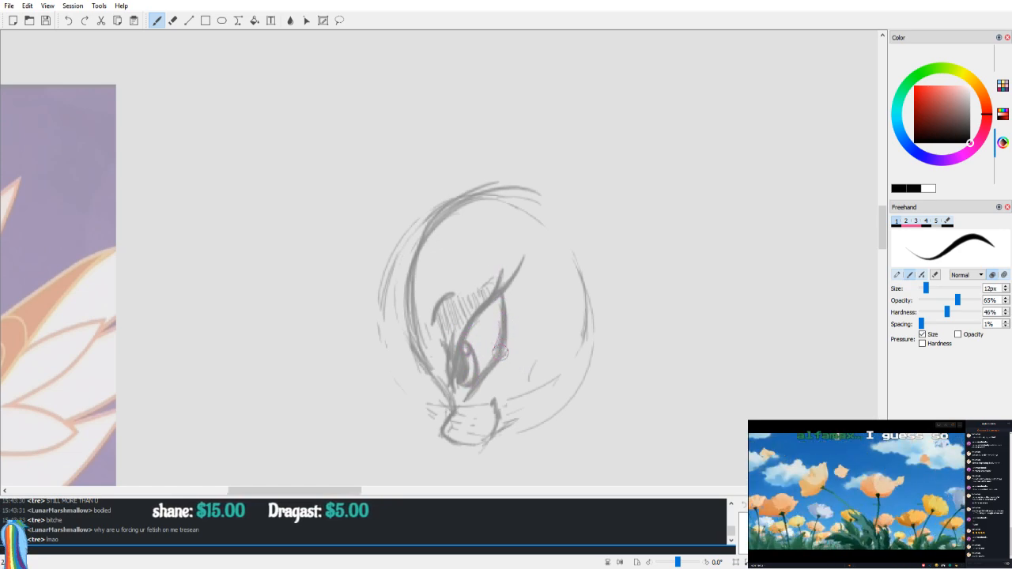
# Step: Erase leftover construction lines inside the muzzle, checking the head in the mirrored view
pyautogui.press('v')
pyautogui.press('e')
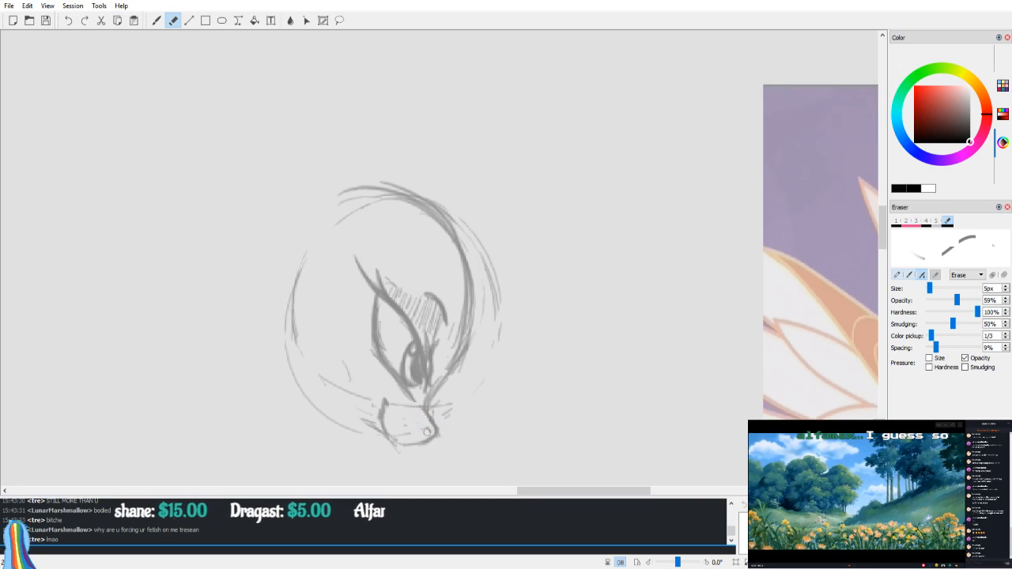
pyautogui.press('v')
pyautogui.press('b')
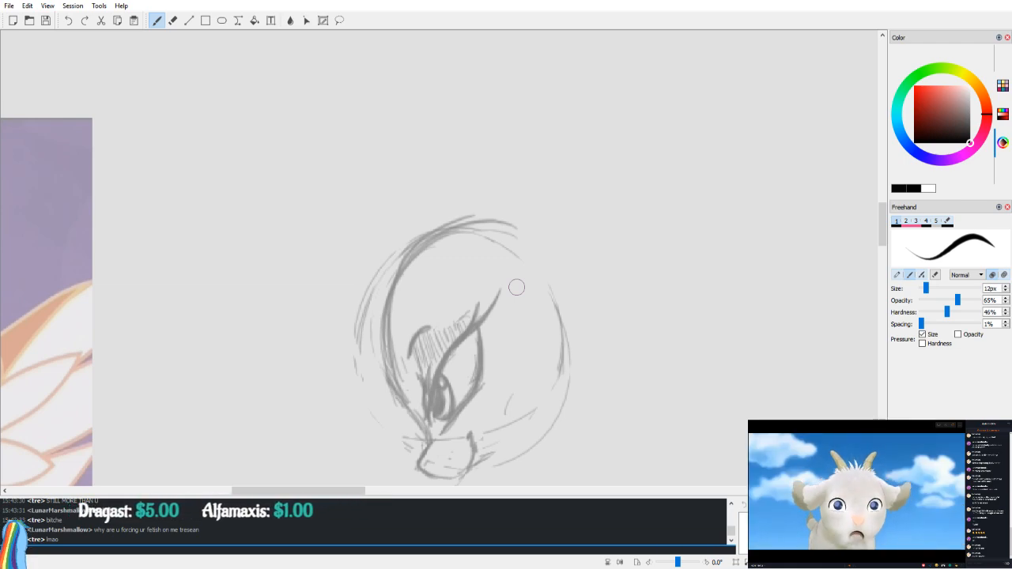
# Step: Erase the head circle's lower-right arc and thin the faint guide lines around the forehead, comparing the head with the reference in mirrored view
pyautogui.scroll(2, 504, 306)
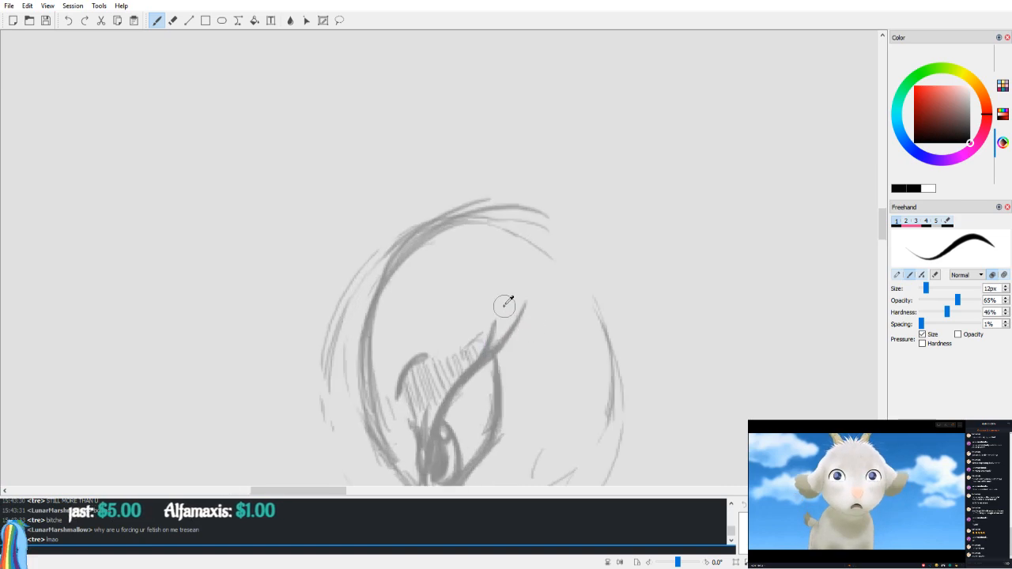
pyautogui.scroll(-7, 510, 301)
pyautogui.scroll(1, 513, 298)
pyautogui.scroll(1, 573, 314)
pyautogui.moveTo(531, 296)
pyautogui.mouseDown()
pyautogui.moveTo(556, 309)
pyautogui.moveTo(623, 291)
pyautogui.mouseUp()
pyautogui.press('e')
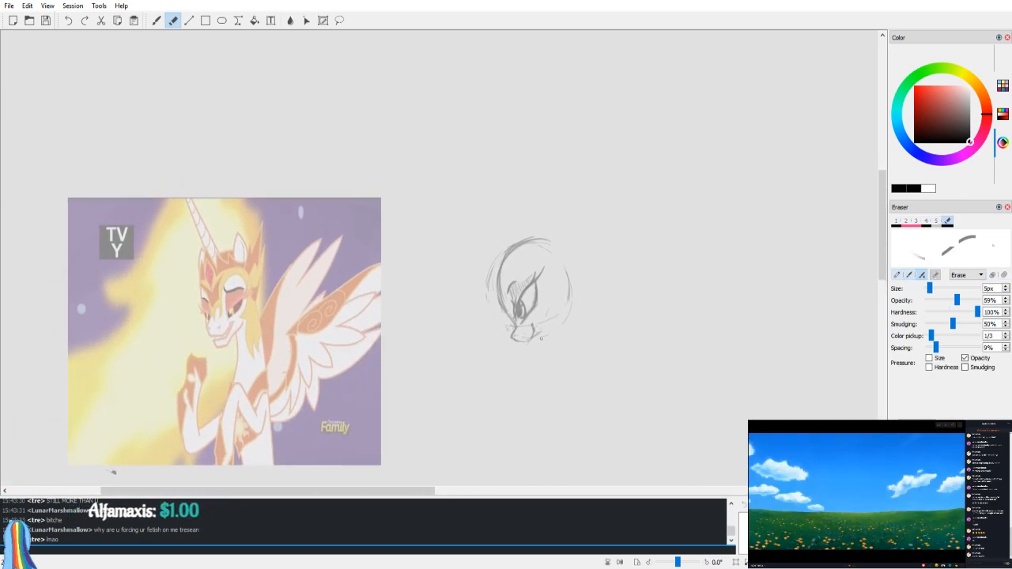
pyautogui.press('m')
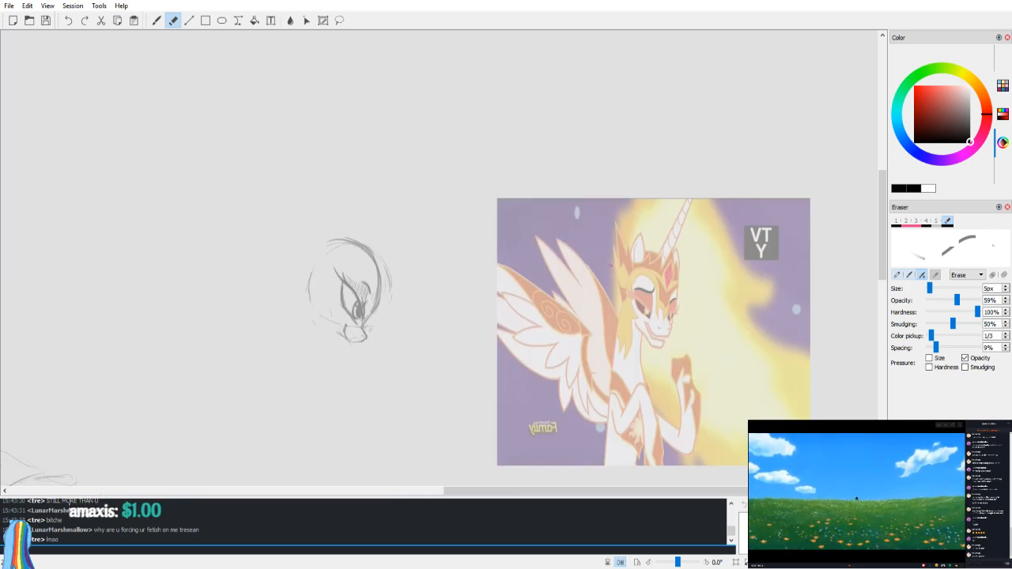
pyautogui.press('m')
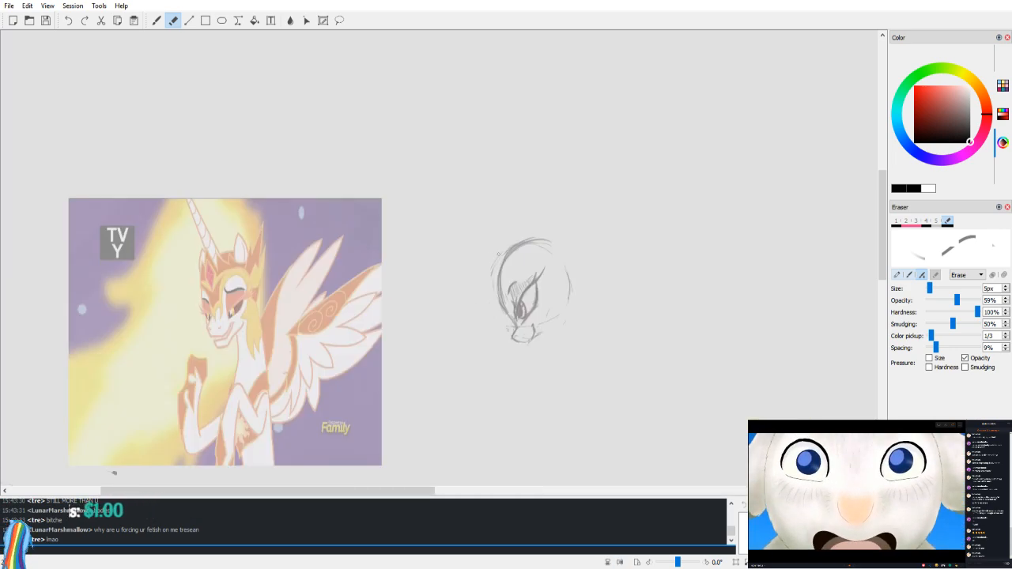
# Step: Sketch an arc across the forehead above the eye, a curve down behind it, and a pointed cheek contour
pyautogui.press('b')
pyautogui.moveTo(539, 278); pyautogui.dragTo(536, 289)
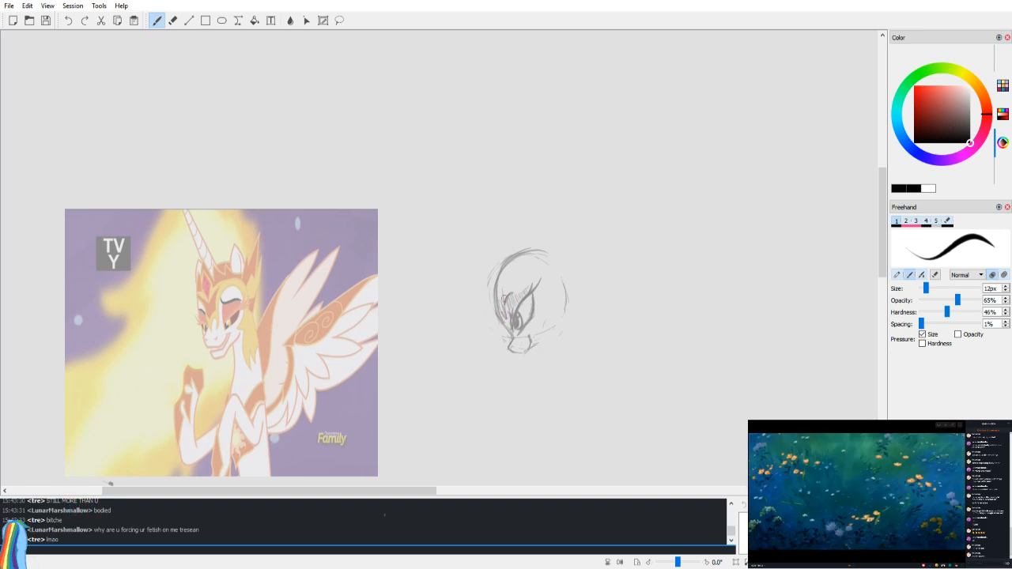
pyautogui.moveTo(501, 315); pyautogui.dragTo(498, 286)
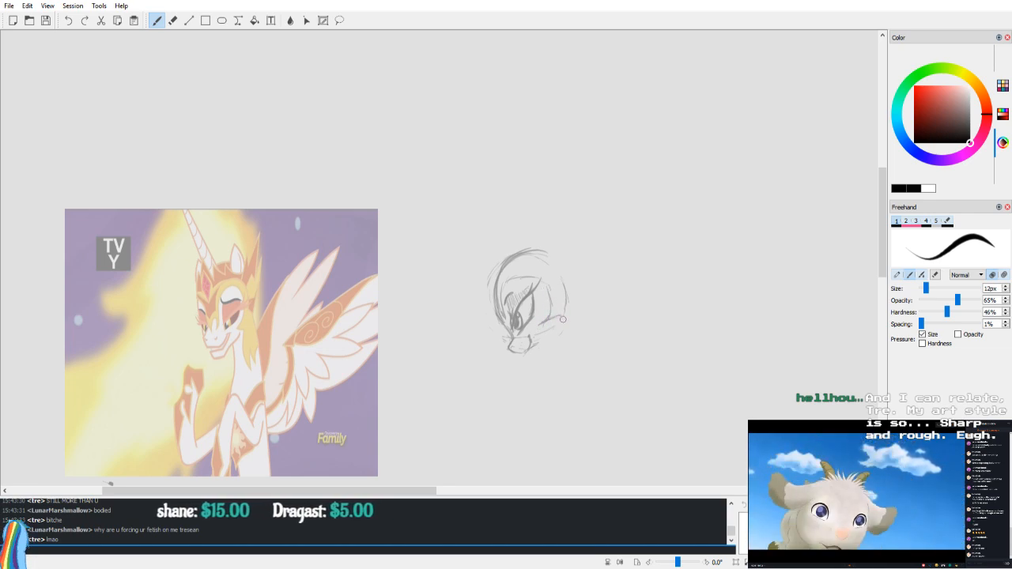
# Step: Try to sketch a curved line hanging below the back of the cheek, ending in a jagged, pointed tuft
pyautogui.moveTo(561, 319); pyautogui.dragTo(570, 387)
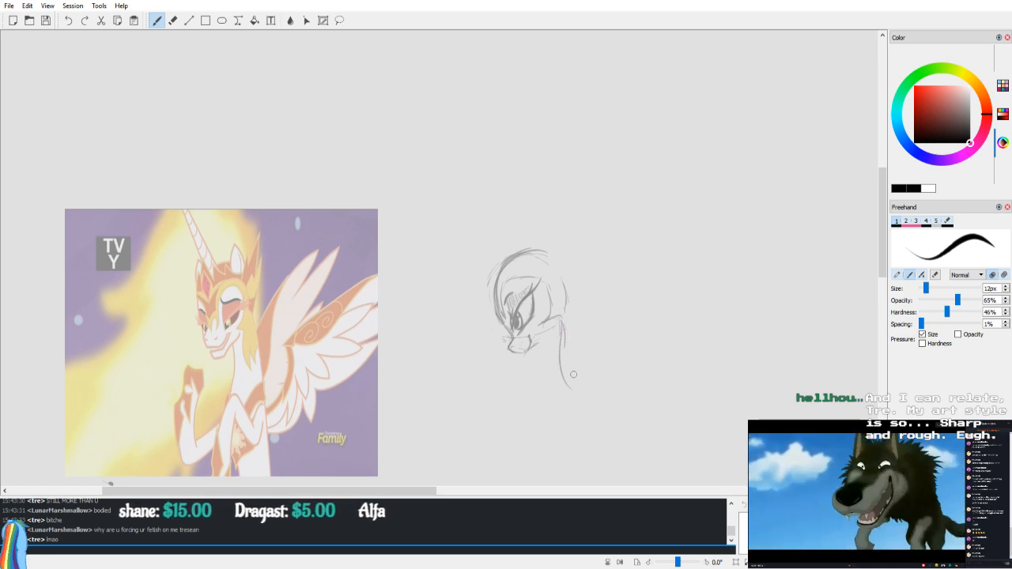
pyautogui.hotkey('ctrl', 'z')
pyautogui.moveTo(561, 321); pyautogui.dragTo(575, 381)
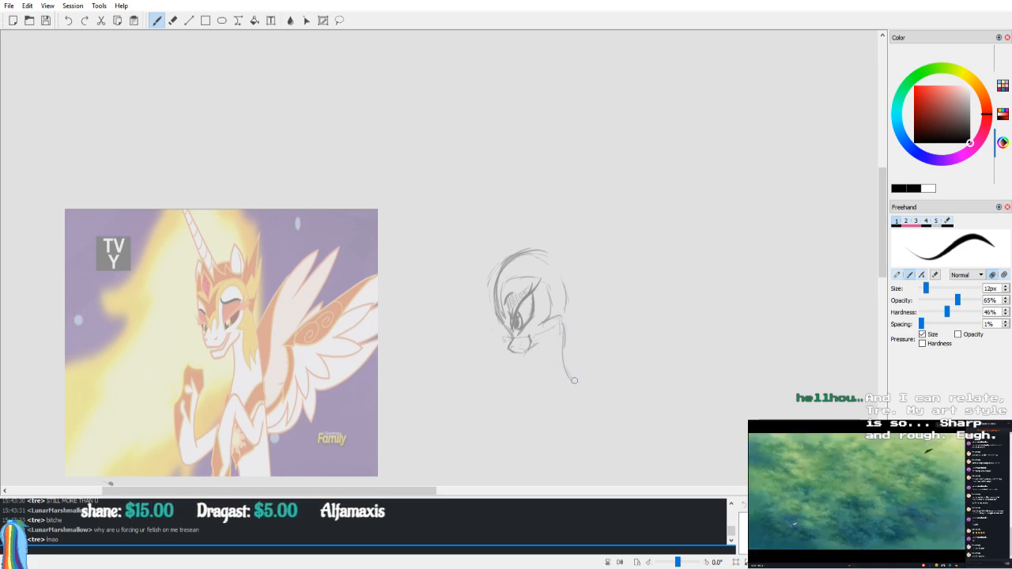
pyautogui.moveTo(581, 345); pyautogui.dragTo(579, 387)
pyautogui.hotkey('ctrl', 'z')
pyautogui.hotkey('ctrl', 'z')
pyautogui.moveTo(580, 358); pyautogui.dragTo(586, 350)
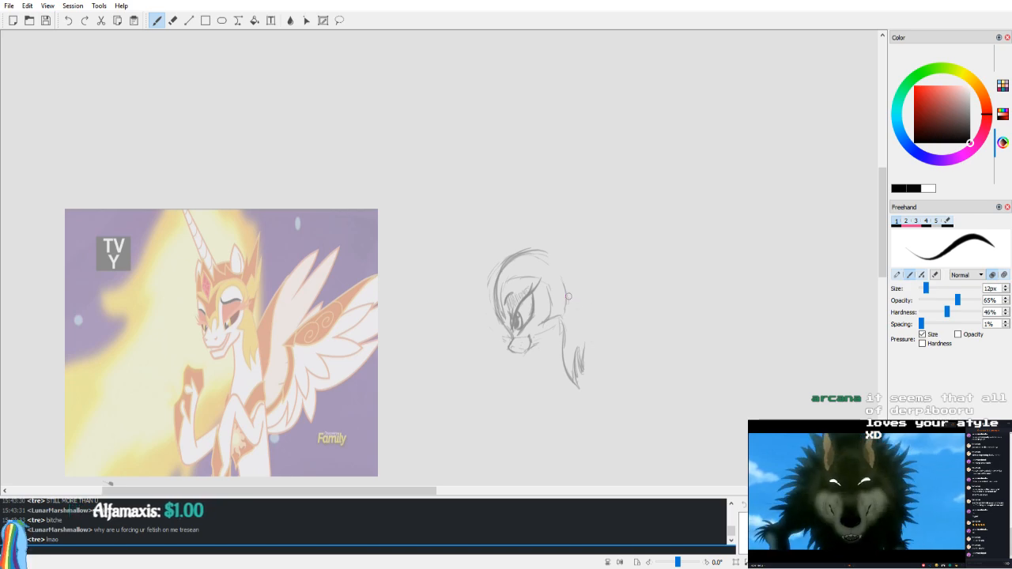
# Step: Check the tufted shape behind the cheek in mirrored view and undo its strokes
pyautogui.press('v')
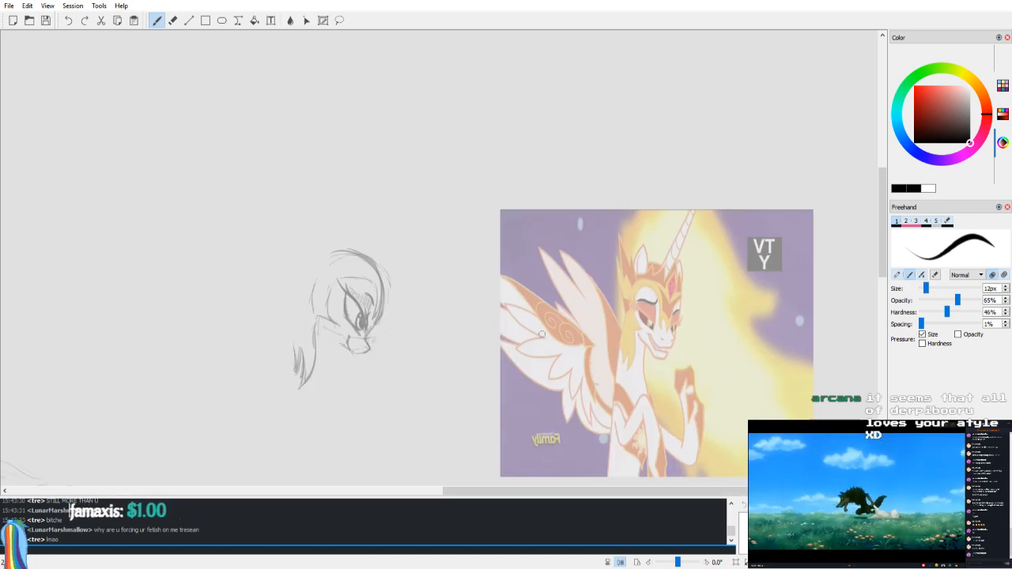
pyautogui.press('v')
pyautogui.hotkey('ctrl', 'z')
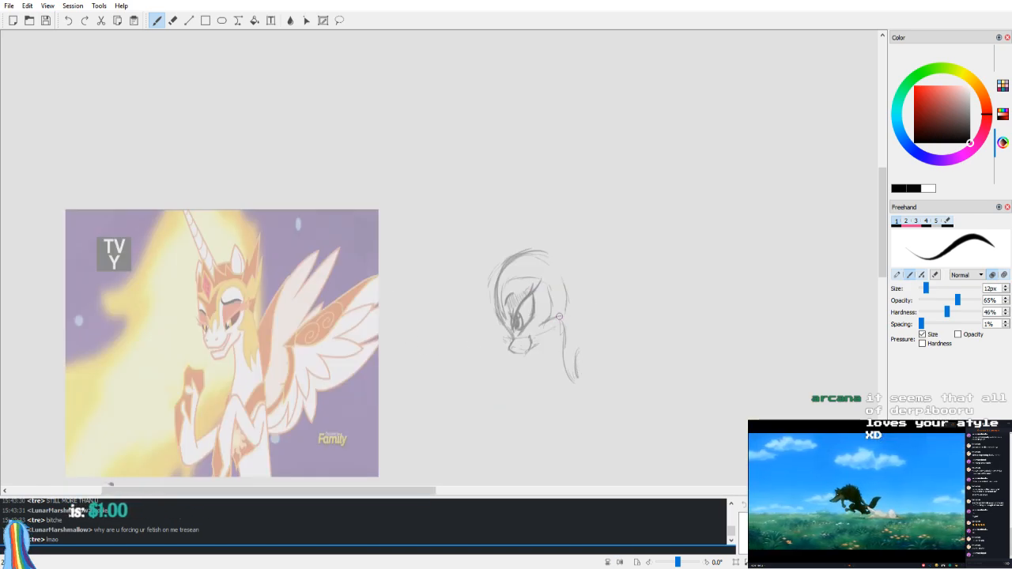
pyautogui.hotkey('ctrl', 'z')
pyautogui.hotkey('ctrl', 'z')
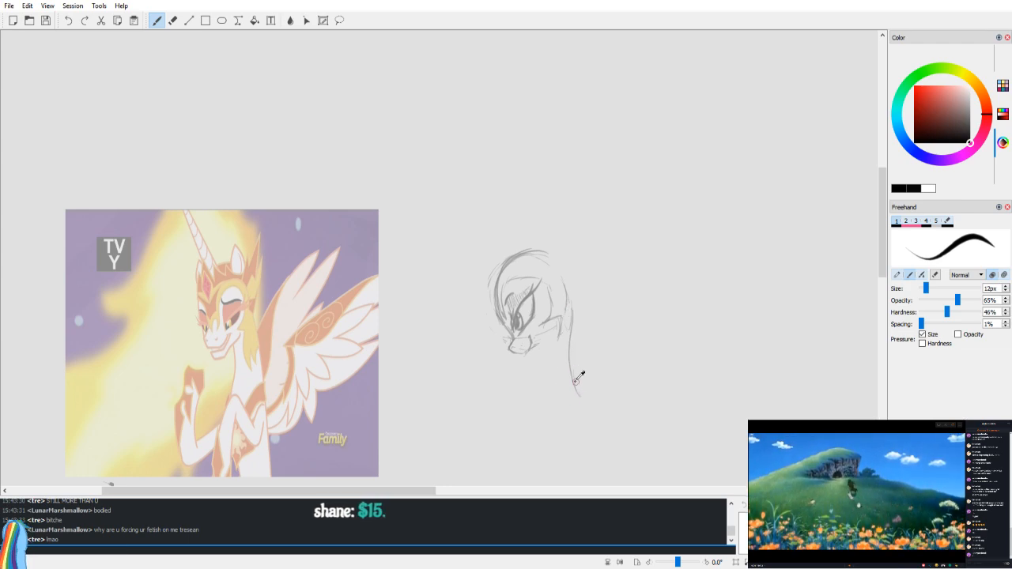
# Step: Draw the front of the neck as a long line down from the jaw and sketch the jawline toward the cheek
pyautogui.moveTo(542, 347); pyautogui.dragTo(539, 441)
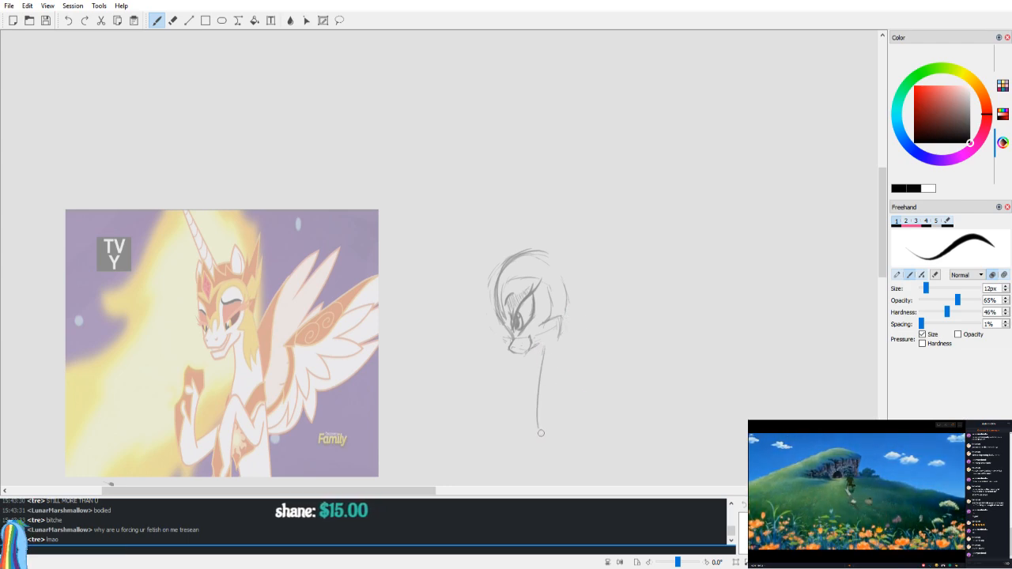
pyautogui.press('v')
pyautogui.press('v')
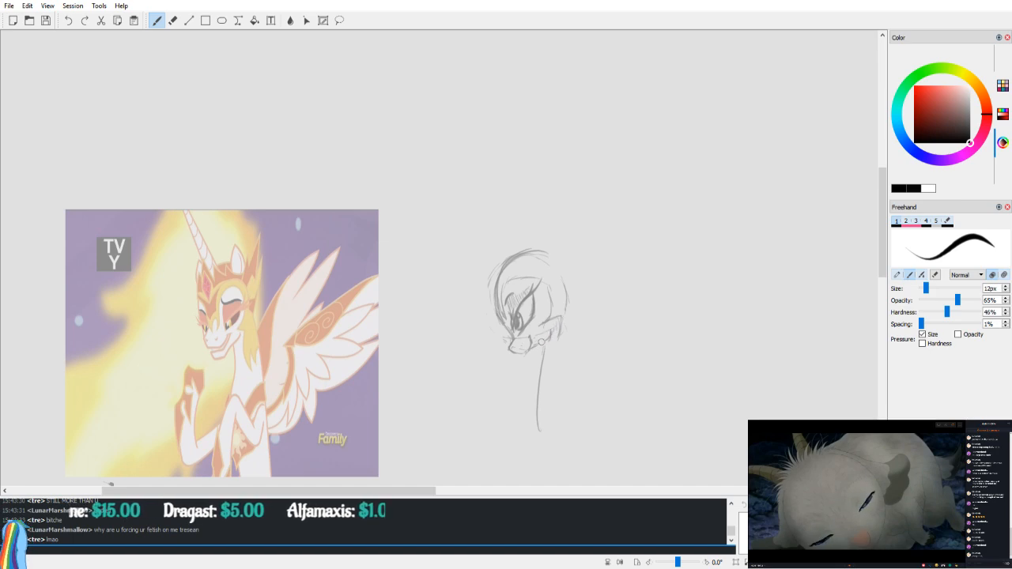
# Step: Erase stray marks along the jaw and under the chin and touch up the jawline, checking the head in mirrored view
pyautogui.press('e')
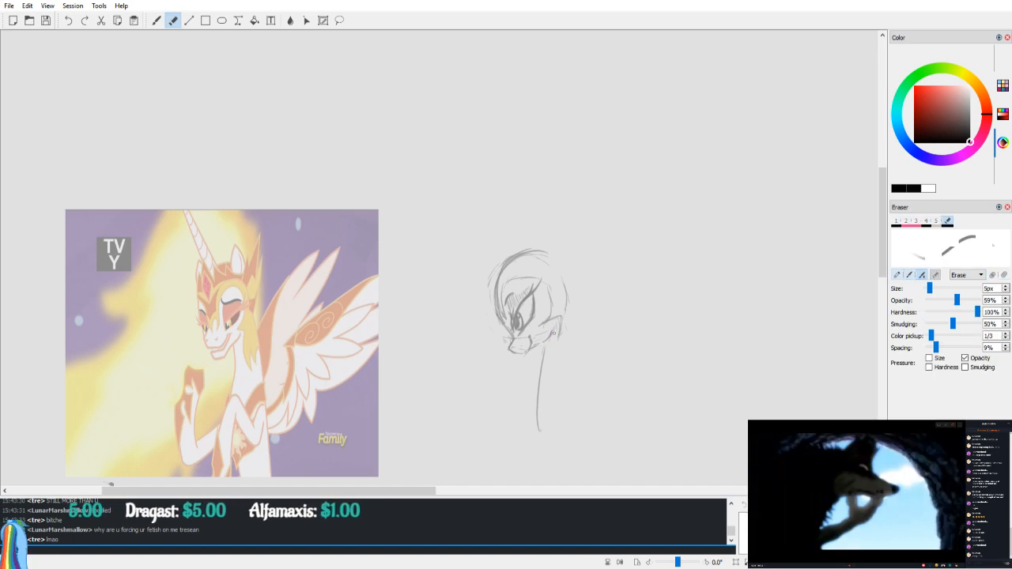
pyautogui.press('v')
pyautogui.press('b')
pyautogui.press('v')
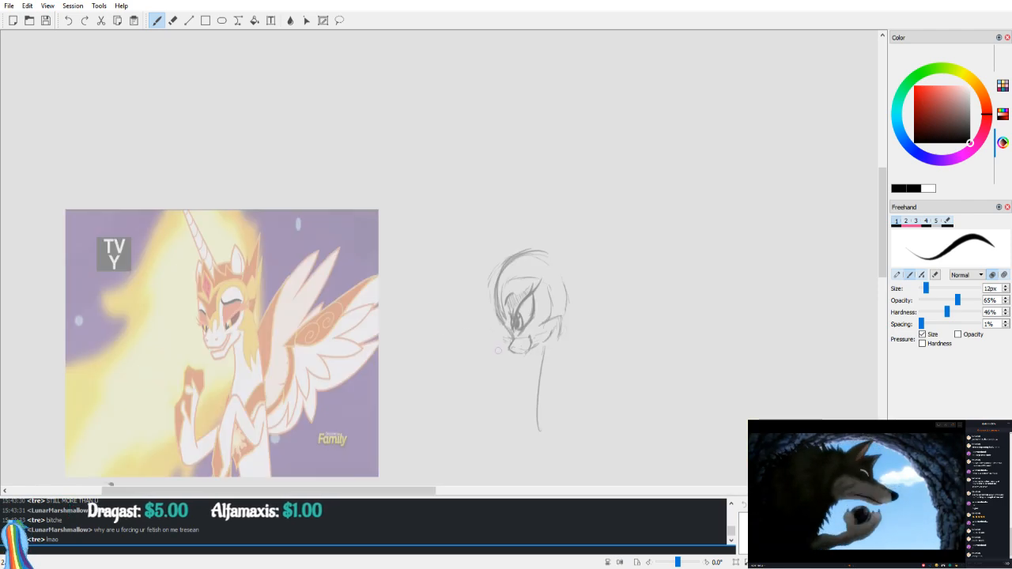
pyautogui.press('e')
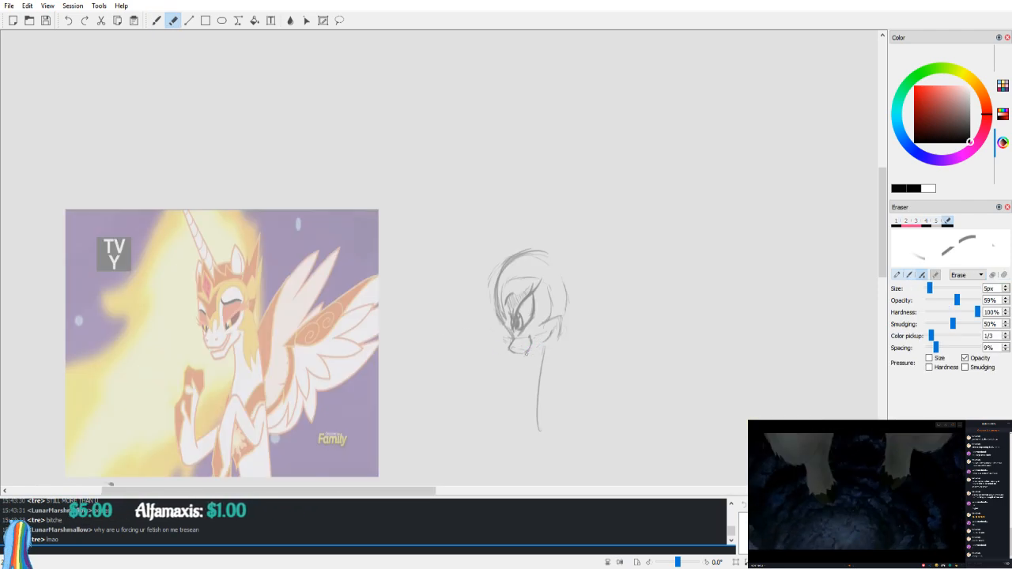
pyautogui.press('b')
pyautogui.press('v')
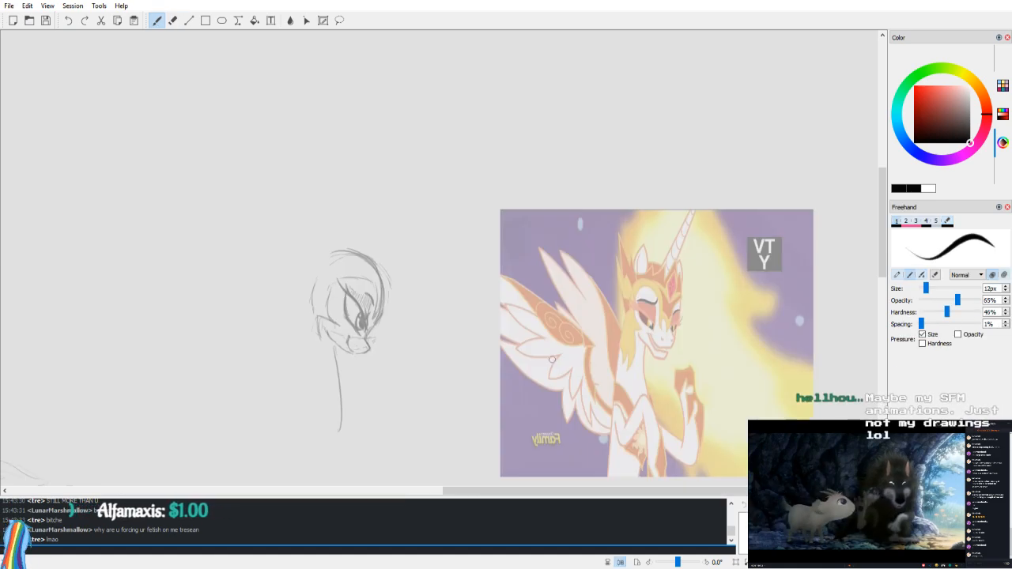
pyautogui.press('v')
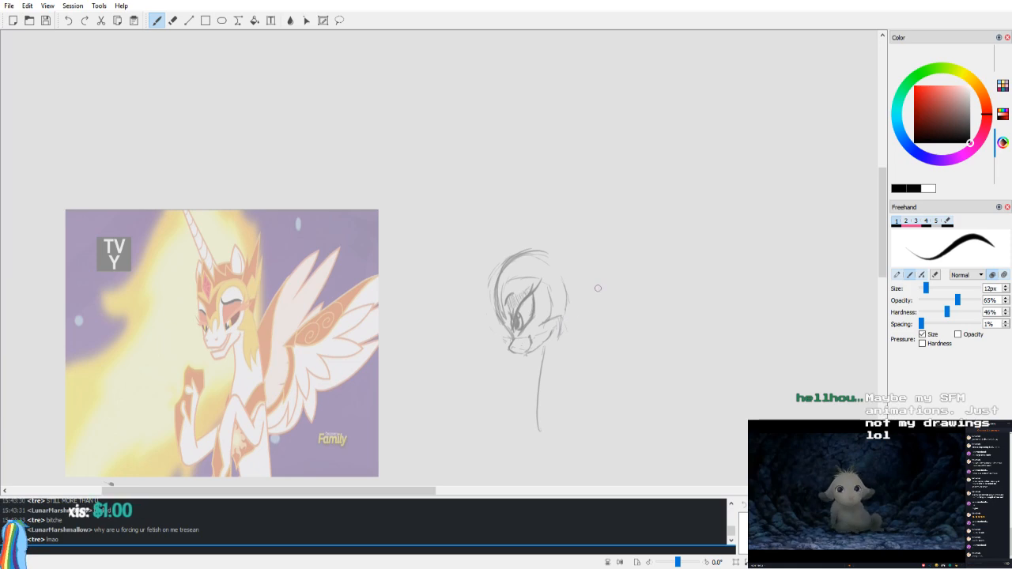
# Step: Darken the jawline from the chin up to the cheek and reinforce the neck's front with a second stroke, checking the mirrored view
pyautogui.scroll(3, 595, 325)
pyautogui.moveTo(680, 382); pyautogui.dragTo(535, 213)
pyautogui.scroll(1, 535, 214)
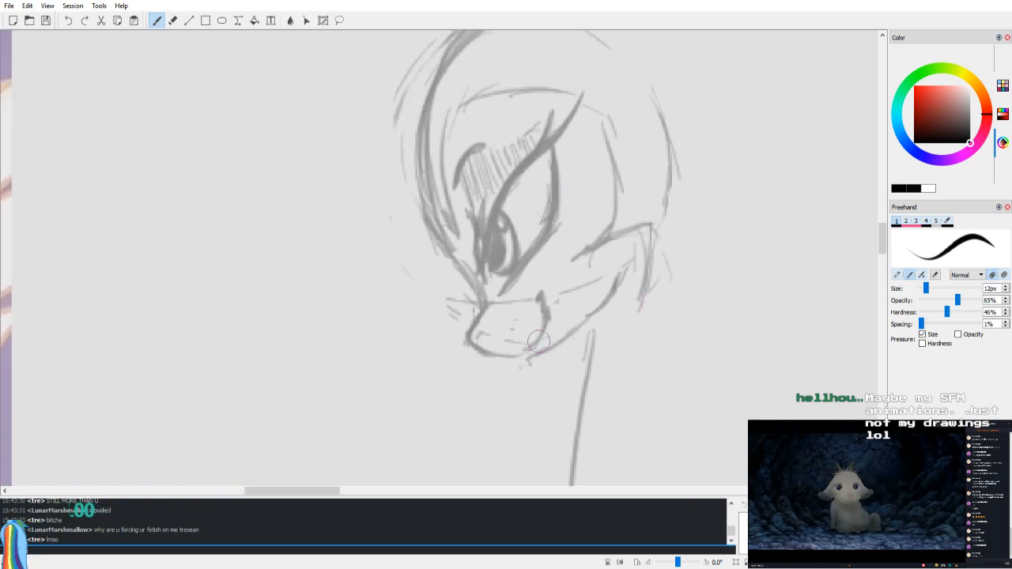
pyautogui.moveTo(535, 357)
pyautogui.mouseDown()
pyautogui.moveTo(606, 311)
pyautogui.moveTo(630, 267)
pyautogui.mouseUp()
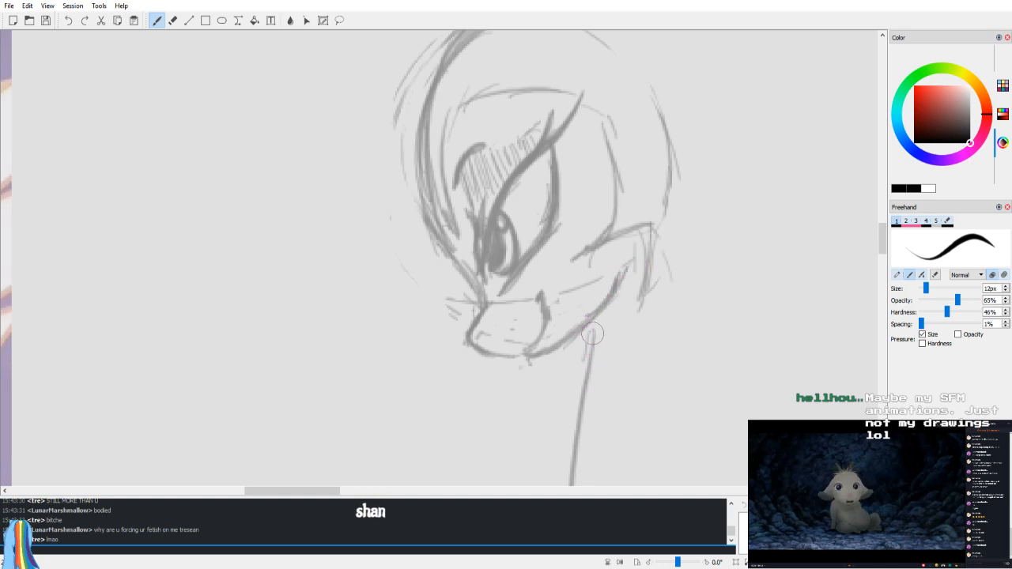
pyautogui.moveTo(588, 330); pyautogui.dragTo(569, 476)
pyautogui.press('h')
pyautogui.moveTo(324, 344); pyautogui.dragTo(416, 344)
pyautogui.press('h')
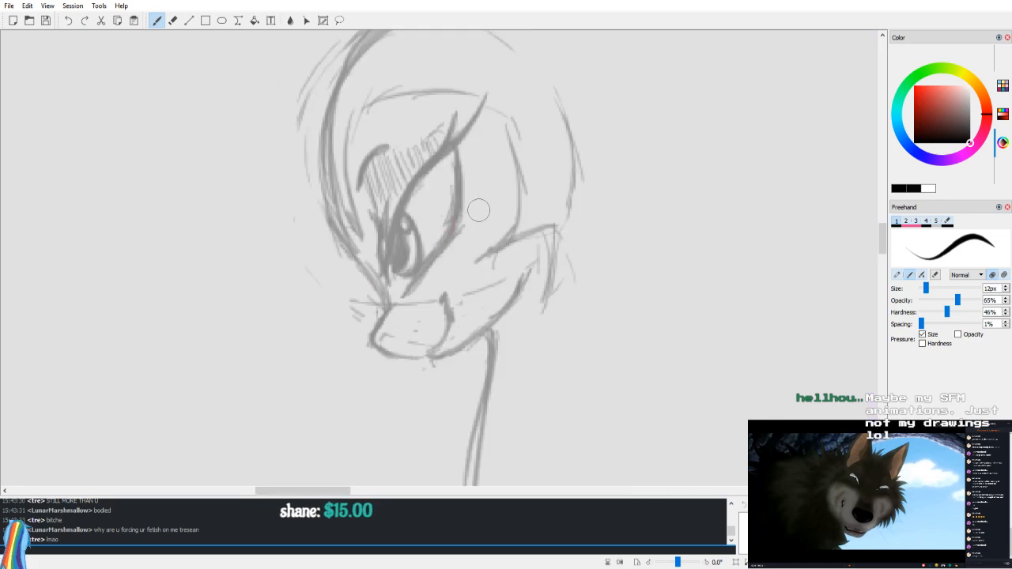
pyautogui.scroll(1, 479, 210)
pyautogui.scroll(-6, 503, 216)
pyautogui.press('h')
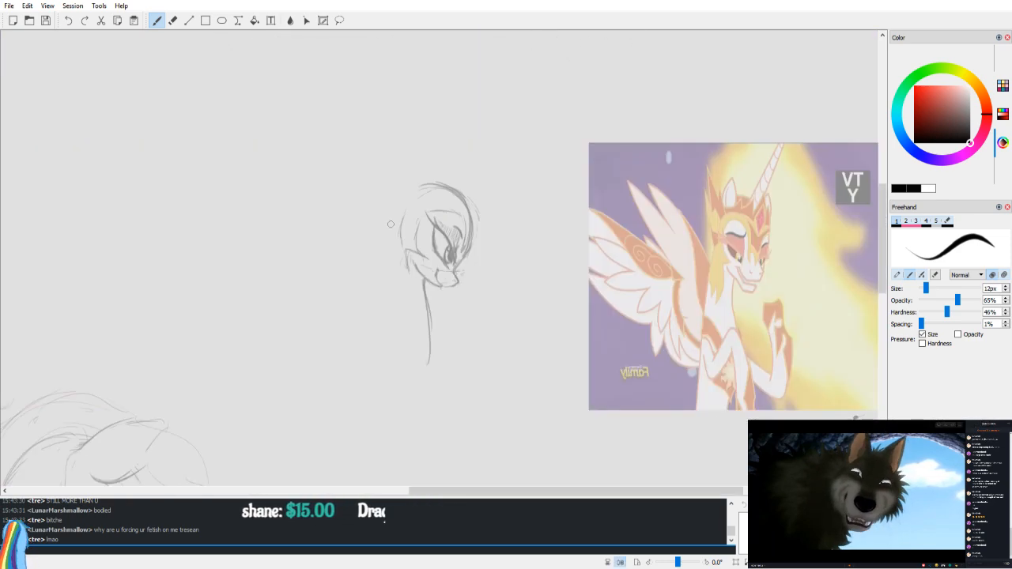
# Step: Erase the lower part of the neck's front line in the unmirrored view
pyautogui.press('h')
pyautogui.scroll(2, 681, 307)
pyautogui.moveTo(602, 329); pyautogui.dragTo(647, 276)
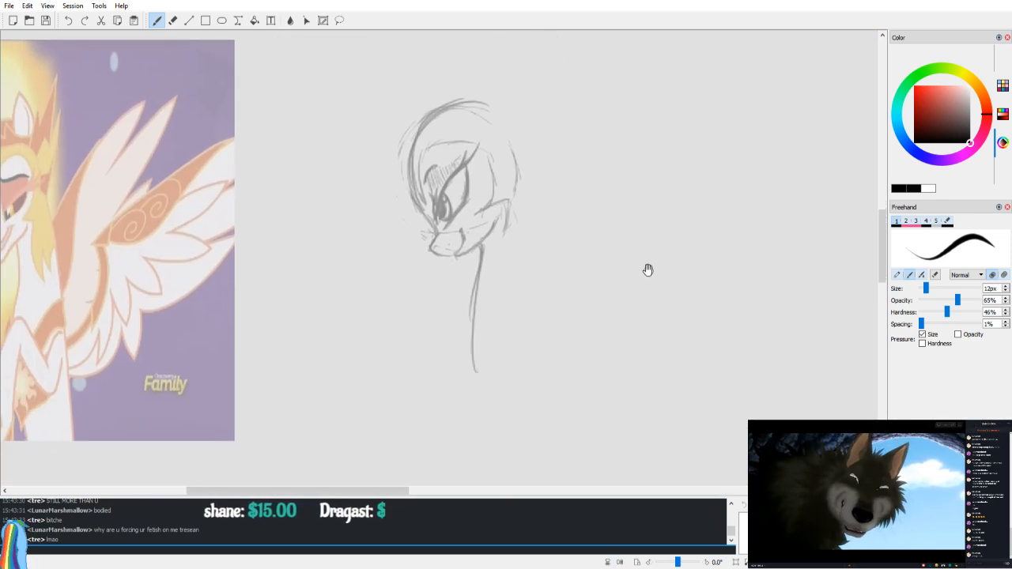
pyautogui.press('e')
pyautogui.press('b')
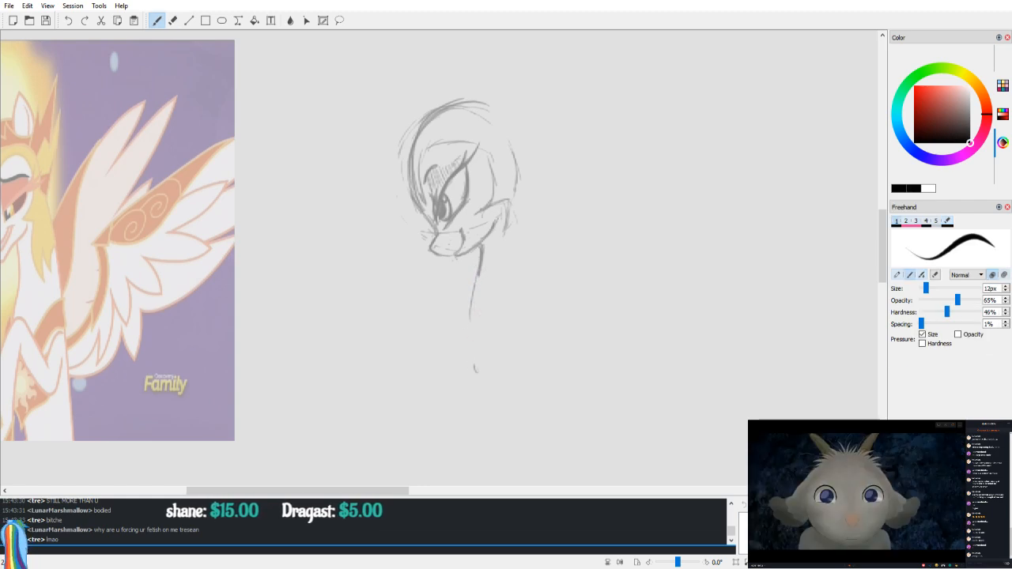
# Step: Draw the neck's front and back narrowing downward and two long vertical mane lines behind the cheek, checking the mirrored view
pyautogui.moveTo(480, 255)
pyautogui.mouseDown()
pyautogui.moveTo(464, 353)
pyautogui.moveTo(519, 262)
pyautogui.moveTo(503, 310)
pyautogui.mouseUp()
pyautogui.moveTo(510, 220); pyautogui.dragTo(507, 306)
pyautogui.moveTo(515, 221); pyautogui.dragTo(508, 305)
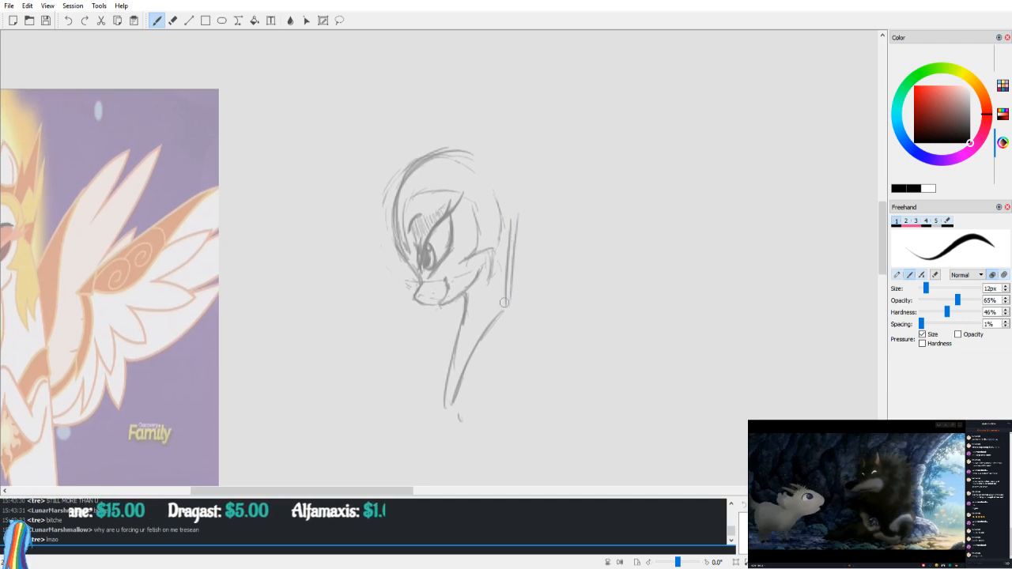
pyautogui.press('m')
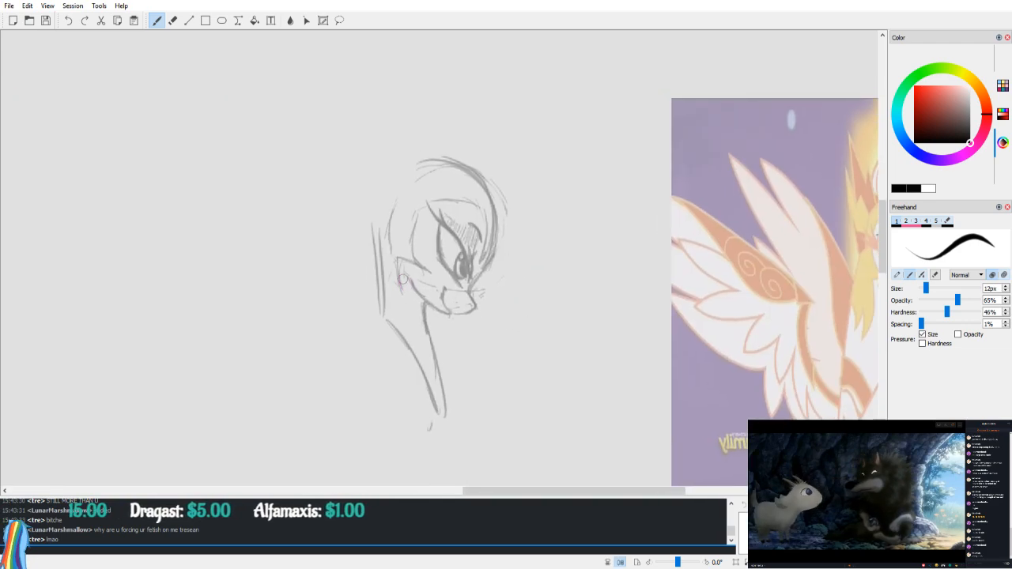
pyautogui.press('m')
# Step: Draw pointed mane strands hanging from behind the cheek over the back of the neck, redoing the first strokes
pyautogui.moveTo(480, 272)
pyautogui.mouseDown()
pyautogui.moveTo(463, 306)
pyautogui.moveTo(491, 269)
pyautogui.moveTo(481, 291)
pyautogui.moveTo(496, 279)
pyautogui.moveTo(483, 264)
pyautogui.moveTo(474, 341)
pyautogui.moveTo(480, 286)
pyautogui.mouseUp()
pyautogui.hotkey('ctrl', 'z')
pyautogui.hotkey('ctrl', 'z')
pyautogui.moveTo(473, 345)
pyautogui.mouseDown()
pyautogui.moveTo(484, 304)
pyautogui.moveTo(562, 277)
pyautogui.moveTo(533, 295)
pyautogui.mouseUp()
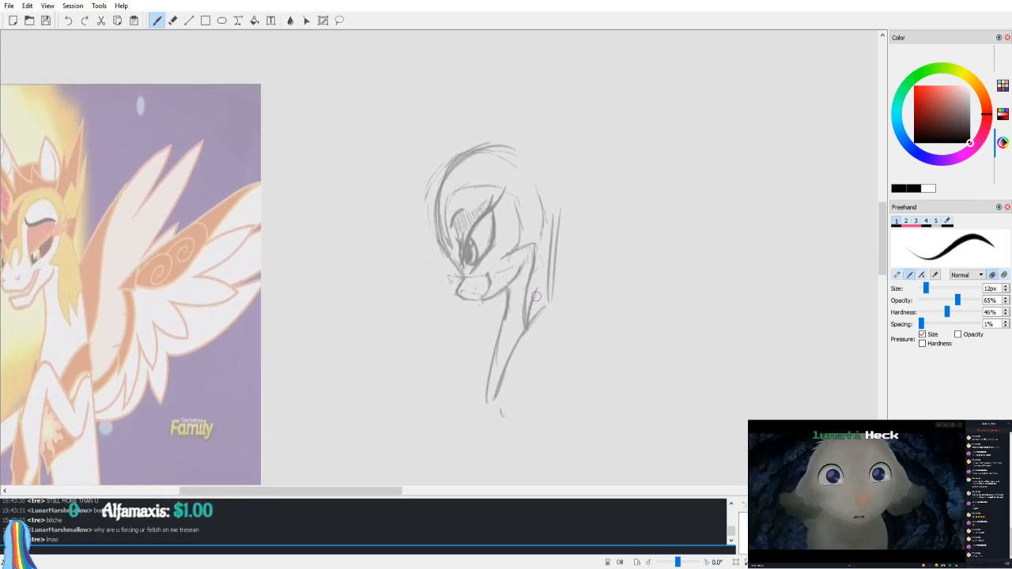
pyautogui.moveTo(549, 333); pyautogui.dragTo(549, 336)
pyautogui.moveTo(549, 284); pyautogui.dragTo(544, 322)
pyautogui.moveTo(559, 287); pyautogui.dragTo(556, 309)
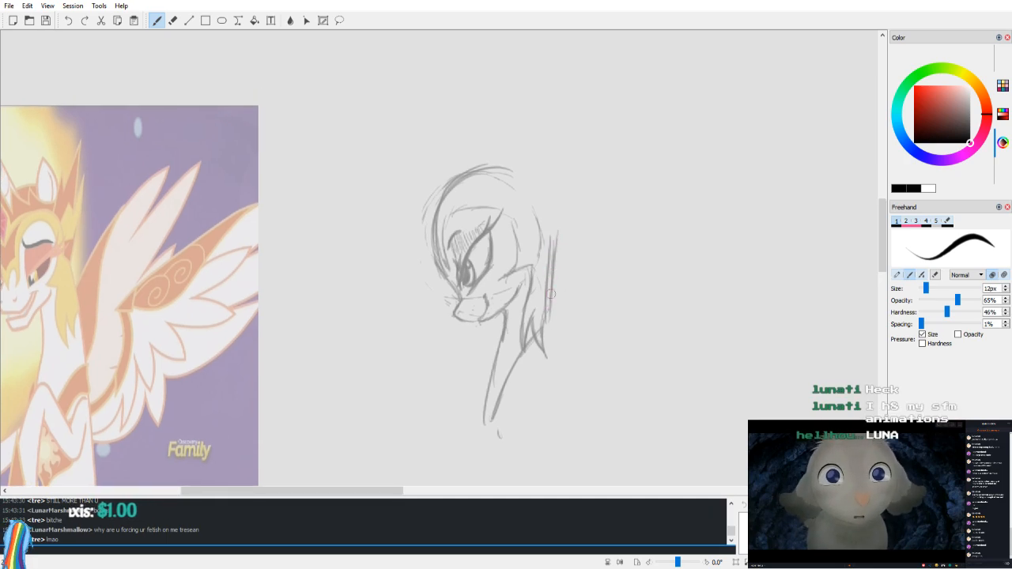
# Step: Extend the mane's back outline upward and curve it over the crown to meet the forehead, using the mirrored view
pyautogui.press('v')
pyautogui.moveTo(479, 314); pyautogui.dragTo(478, 396)
pyautogui.moveTo(357, 355)
pyautogui.mouseDown()
pyautogui.moveTo(304, 351)
pyautogui.moveTo(316, 350)
pyautogui.moveTo(298, 329)
pyautogui.mouseUp()
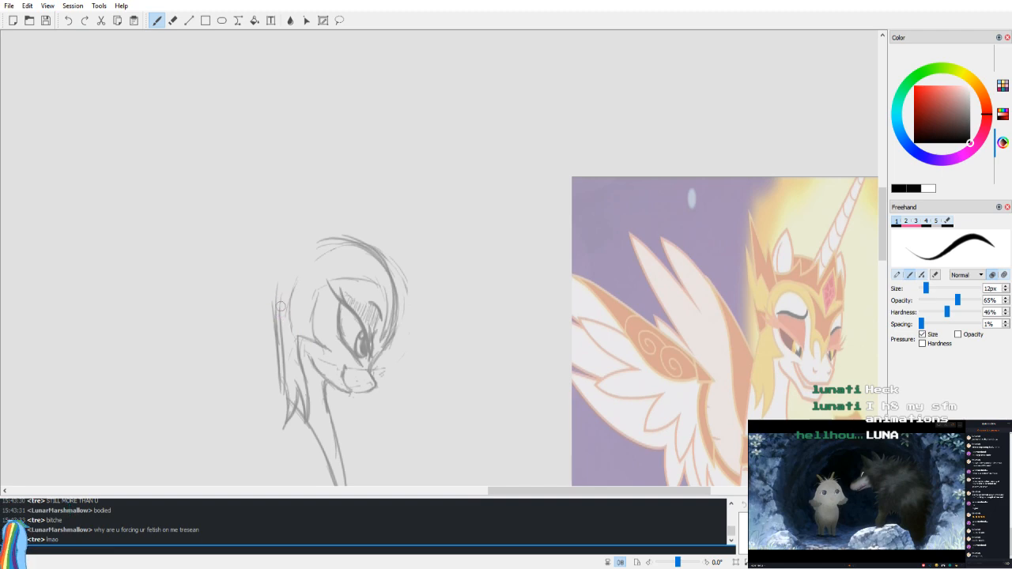
pyautogui.moveTo(279, 310)
pyautogui.mouseDown()
pyautogui.moveTo(281, 276)
pyautogui.moveTo(312, 249)
pyautogui.mouseUp()
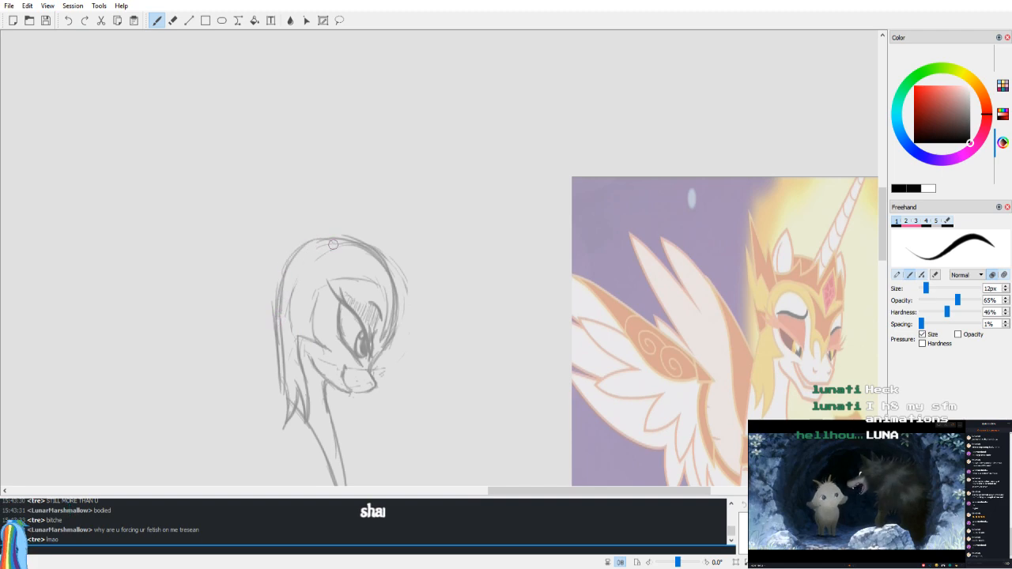
pyautogui.press('v')
pyautogui.moveTo(634, 309); pyautogui.dragTo(613, 298)
pyautogui.moveTo(490, 235)
pyautogui.mouseDown()
pyautogui.moveTo(564, 247)
pyautogui.moveTo(523, 239)
pyautogui.moveTo(552, 231)
pyautogui.moveTo(563, 251)
pyautogui.moveTo(496, 239)
pyautogui.moveTo(568, 252)
pyautogui.mouseUp()
# Step: Erase the stray lines above the crown and redraw its curve, checking the head in mirrored view
pyautogui.press('e')
pyautogui.press('b')
pyautogui.press('v')
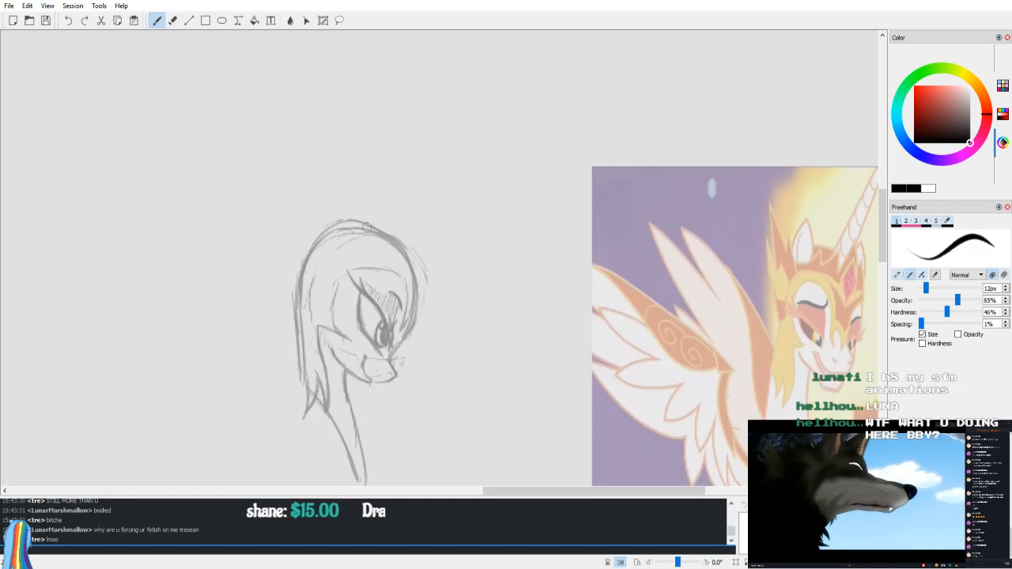
pyautogui.press('e')
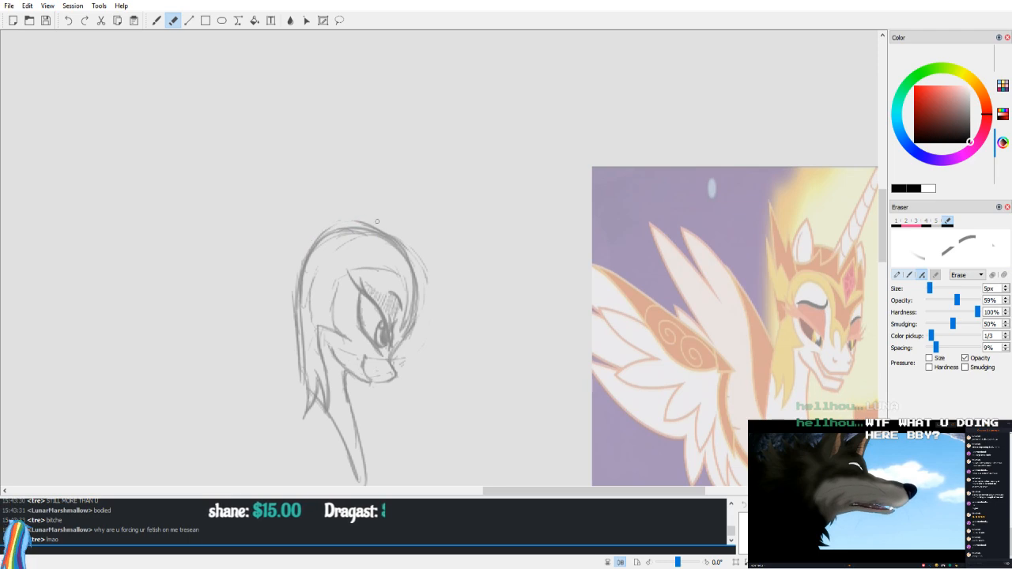
pyautogui.press('v')
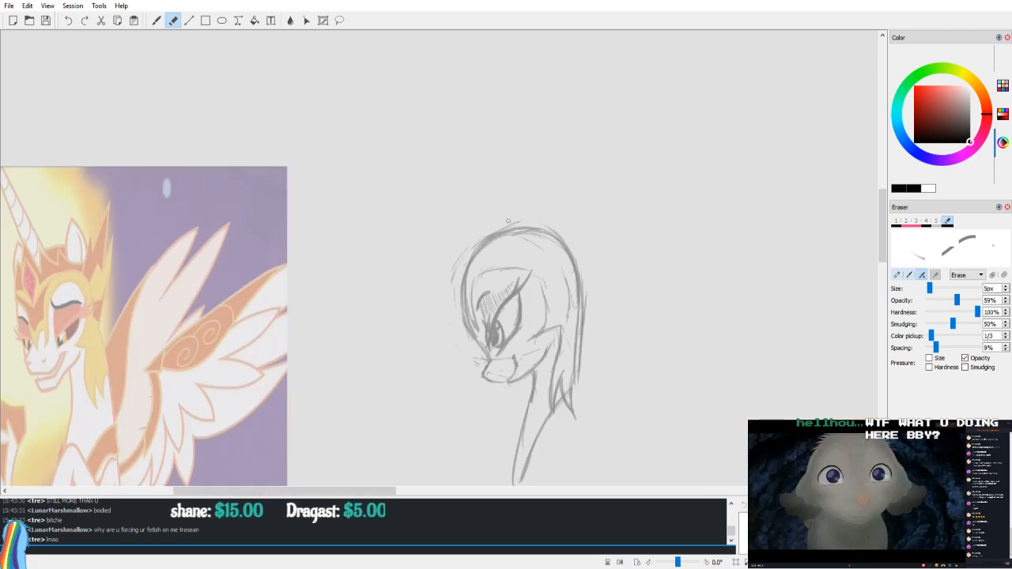
pyautogui.press('v')
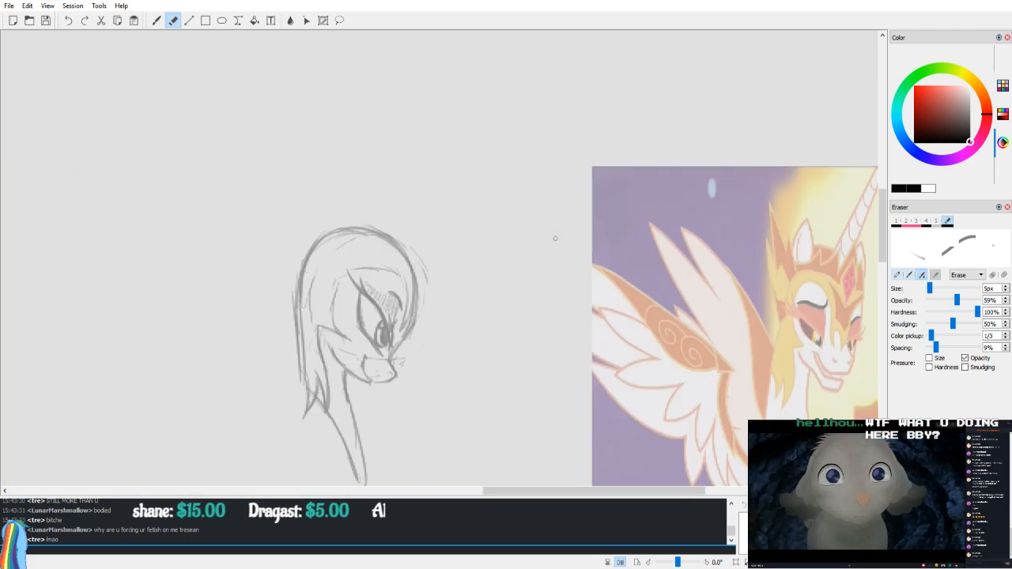
pyautogui.press('b')
pyautogui.press('v')
# Step: Outline the helmet's face opening from the forehead over the brow and down behind the eye to the cheek
pyautogui.scroll(2, 584, 279)
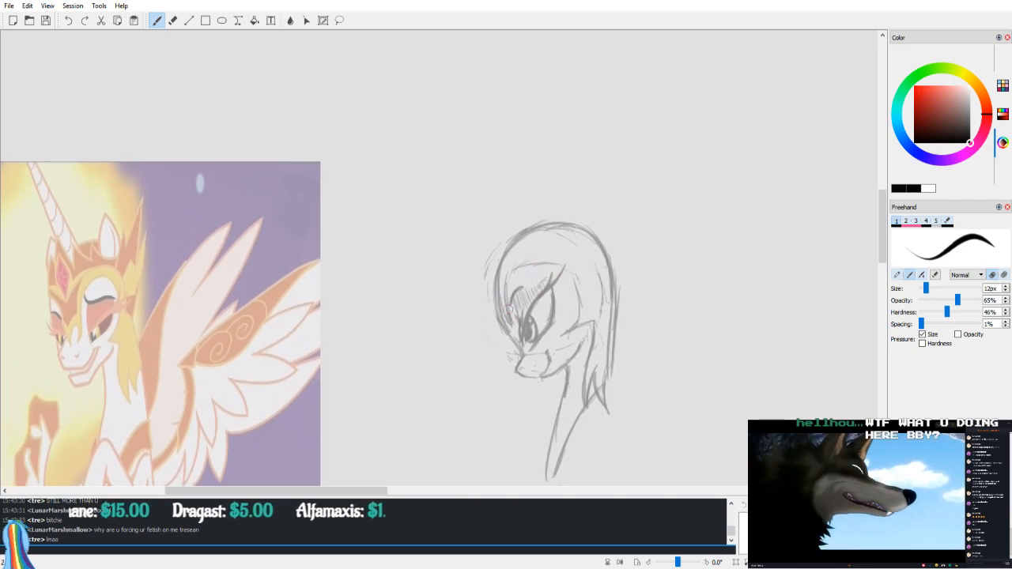
pyautogui.hotkey('ctrl', 'z')
pyautogui.moveTo(511, 318)
pyautogui.mouseDown()
pyautogui.moveTo(518, 262)
pyautogui.moveTo(544, 264)
pyautogui.mouseUp()
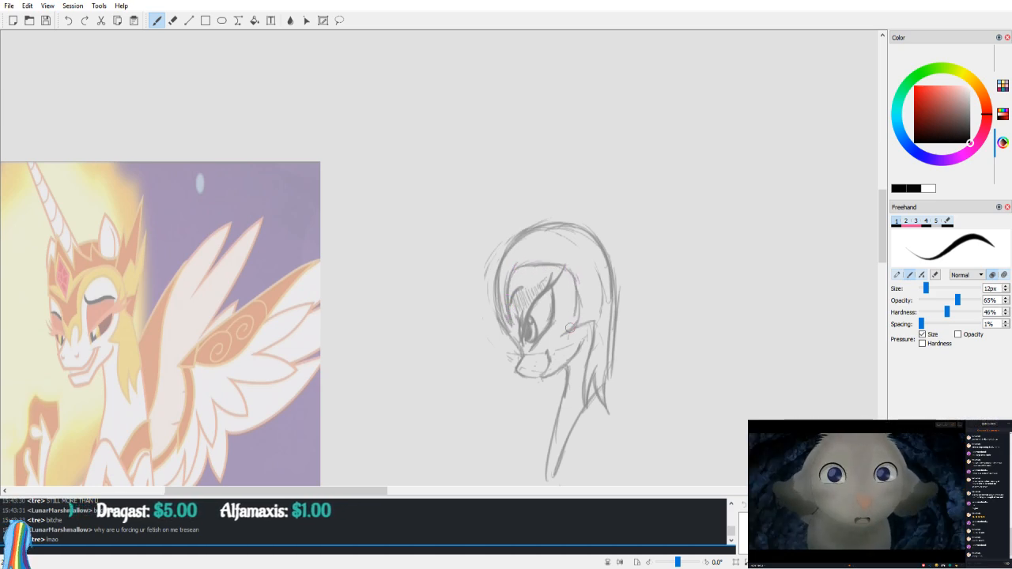
pyautogui.press('e')
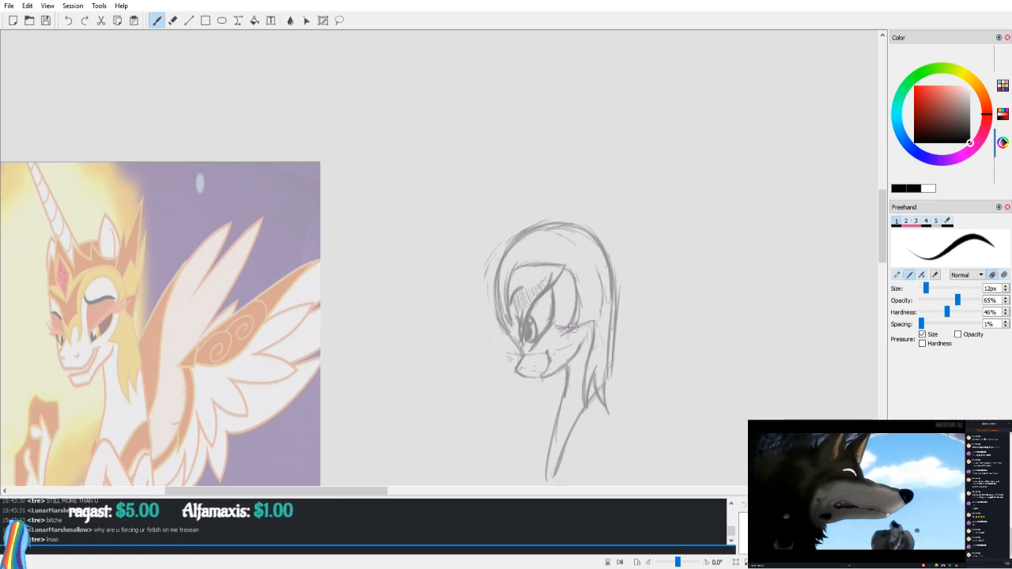
pyautogui.press('v')
pyautogui.press('v')
pyautogui.press('b')
pyautogui.moveTo(523, 278)
pyautogui.mouseDown()
pyautogui.moveTo(544, 295)
pyautogui.moveTo(587, 277)
pyautogui.moveTo(570, 278)
pyautogui.mouseUp()
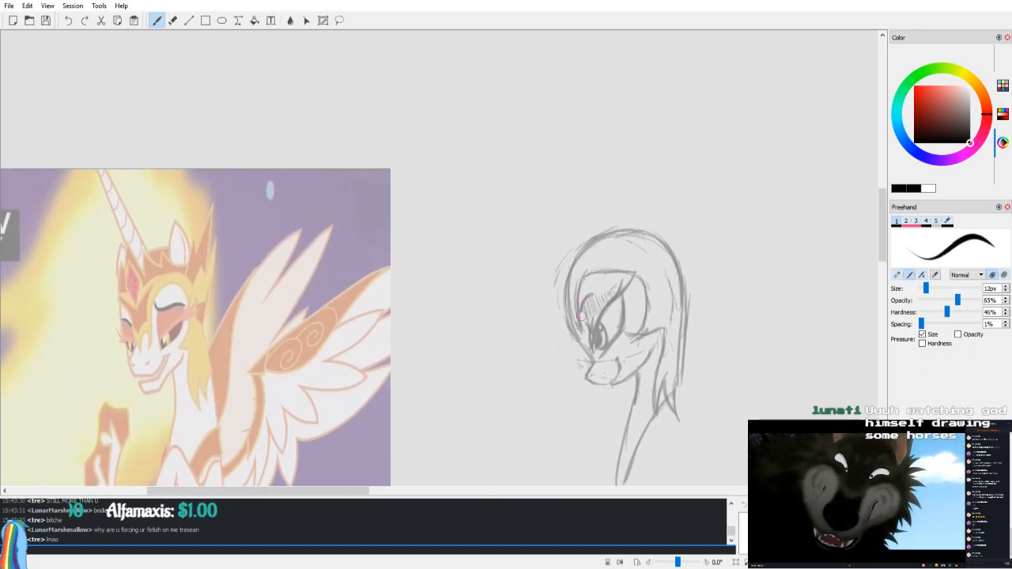
# Step: Sketch a small diamond-shaped gem in front of the forehead and clean up its outline in mirrored view
pyautogui.moveTo(575, 326); pyautogui.dragTo(588, 332)
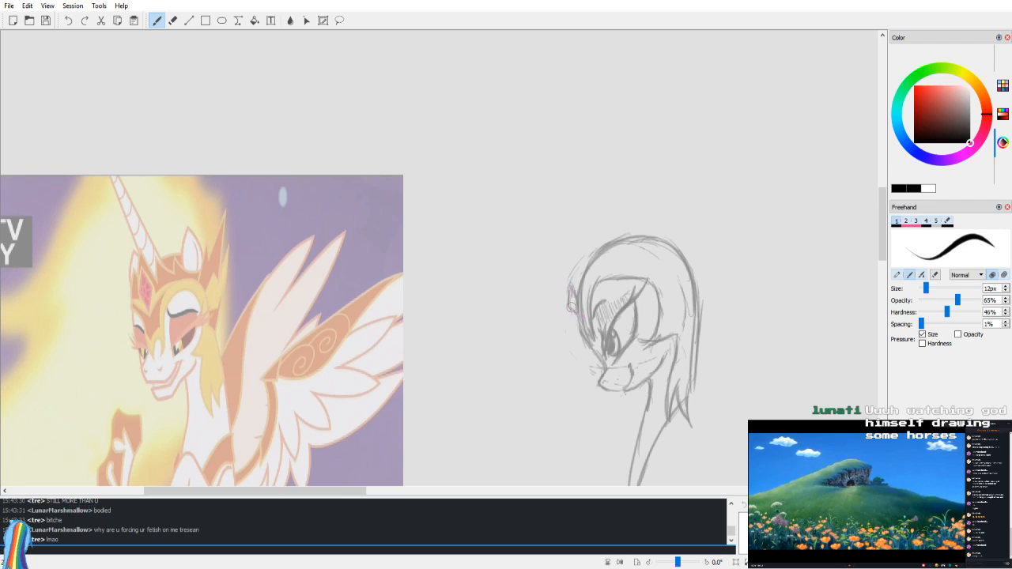
pyautogui.press('v')
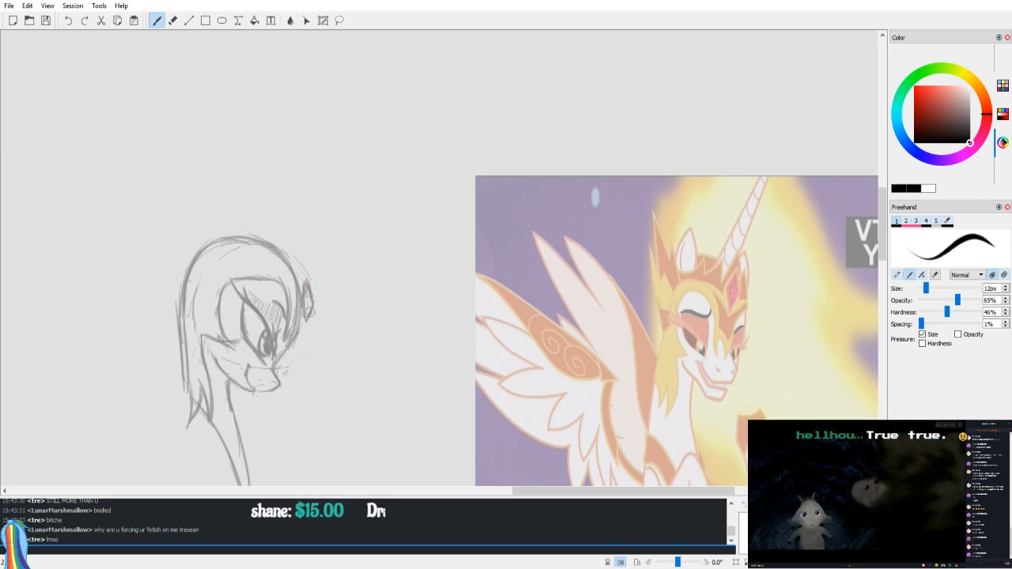
pyautogui.press('e')
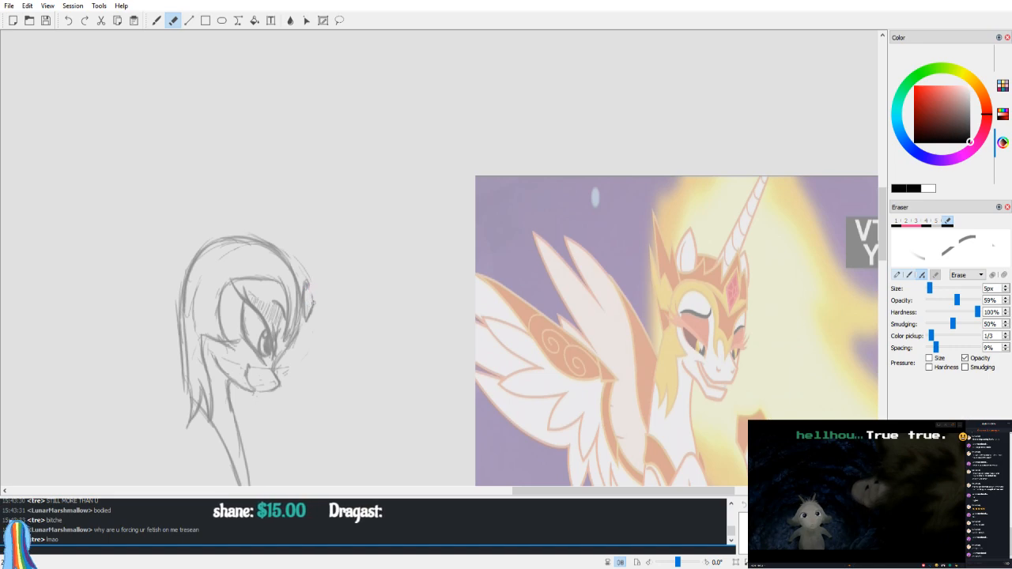
pyautogui.press('b')
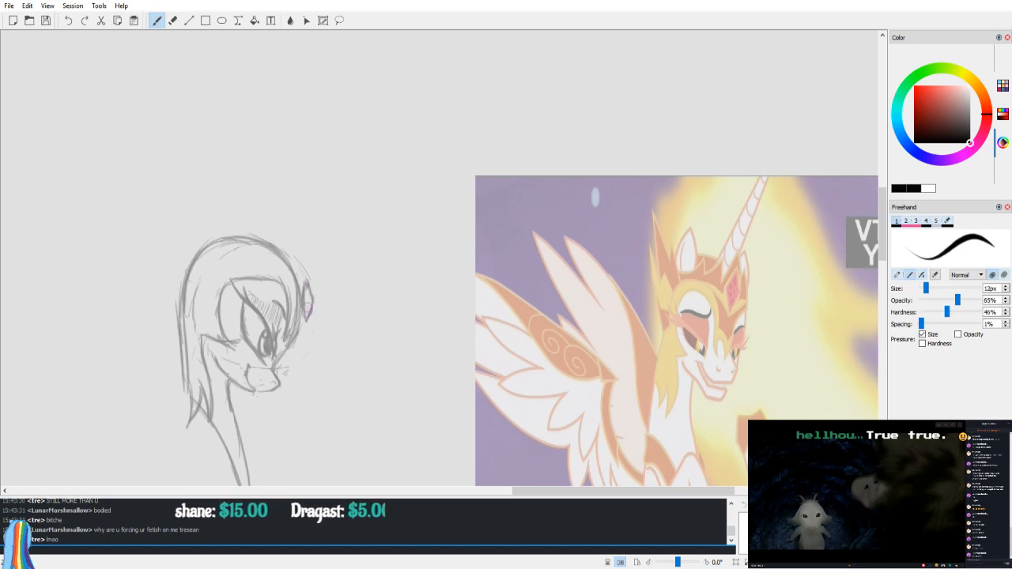
pyautogui.press('v')
pyautogui.moveTo(412, 211); pyautogui.dragTo(407, 233)
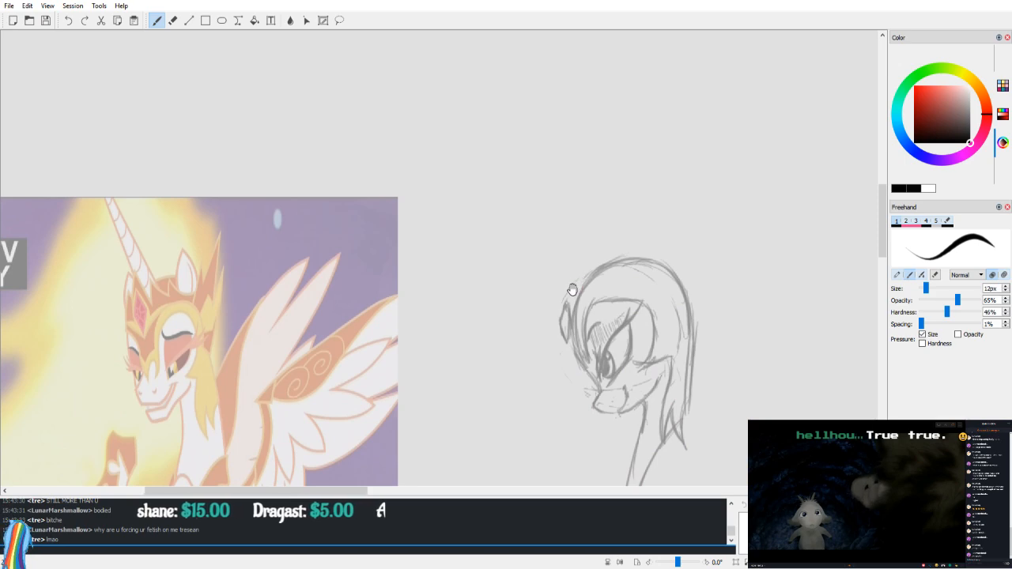
# Step: Draw a curved pointed spike rising from the helmet at the top of the forehead
pyautogui.press('v')
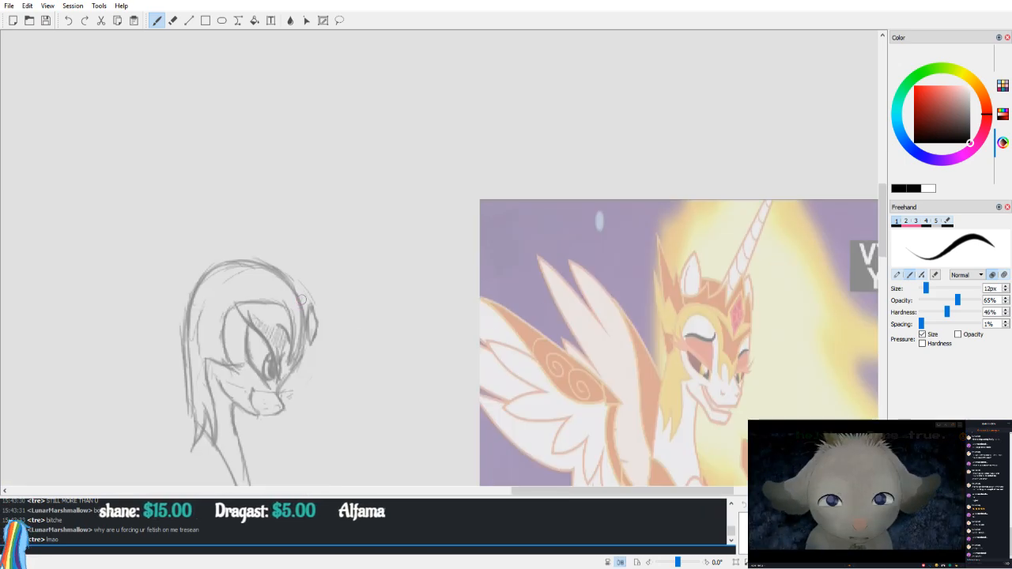
pyautogui.press('v')
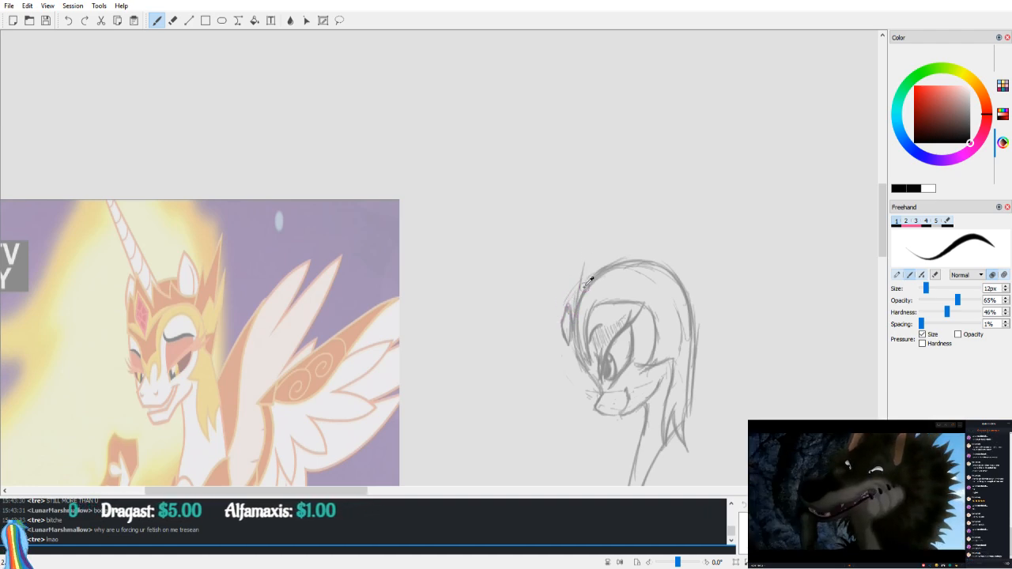
pyautogui.moveTo(618, 290); pyautogui.dragTo(585, 258)
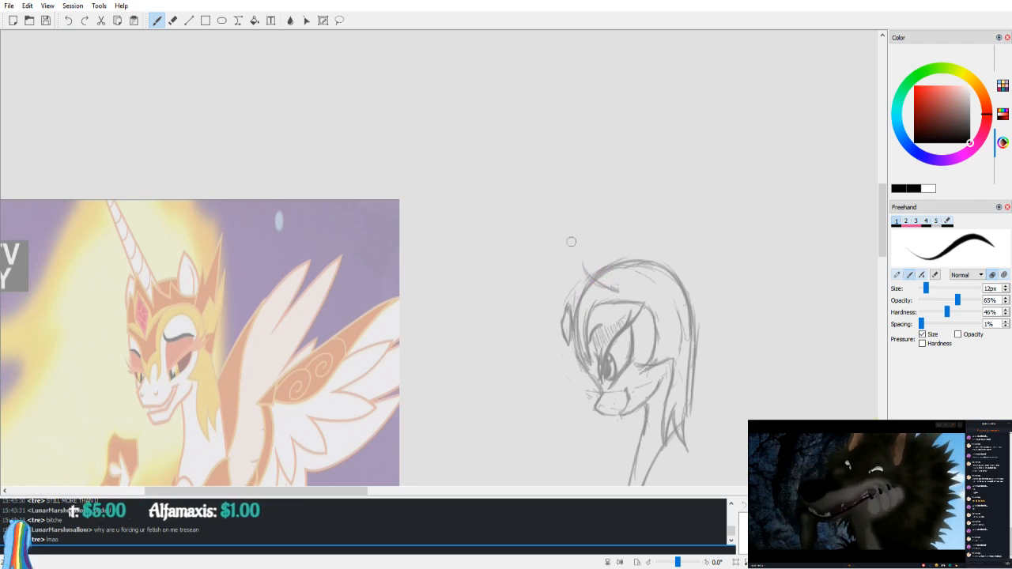
# Step: Erase the stray marks around the muzzle while checking the head in mirrored view
pyautogui.press('v')
pyautogui.press('e')
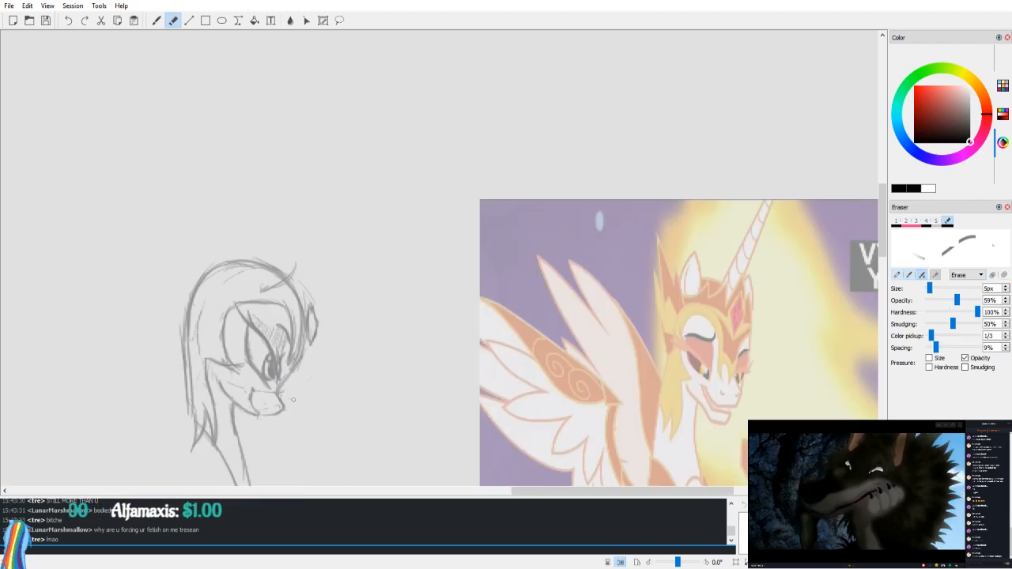
pyautogui.press('v')
pyautogui.press('v')
pyautogui.press('b')
# Step: Sketch a tall front spike rising above the forehead gem, replacing its first outline with a new line
pyautogui.moveTo(510, 332); pyautogui.dragTo(503, 319)
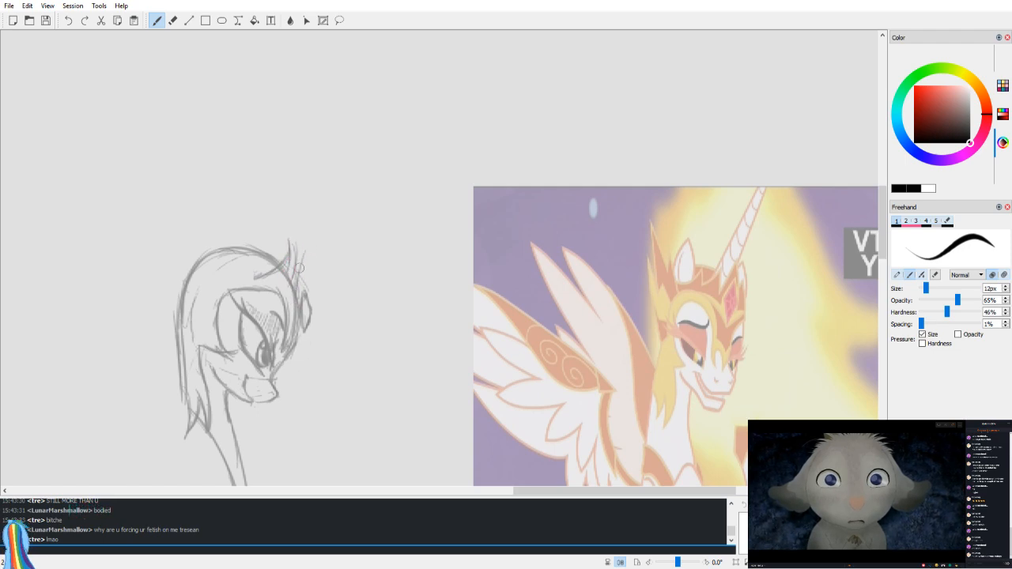
pyautogui.hotkey('ctrl', 'z')
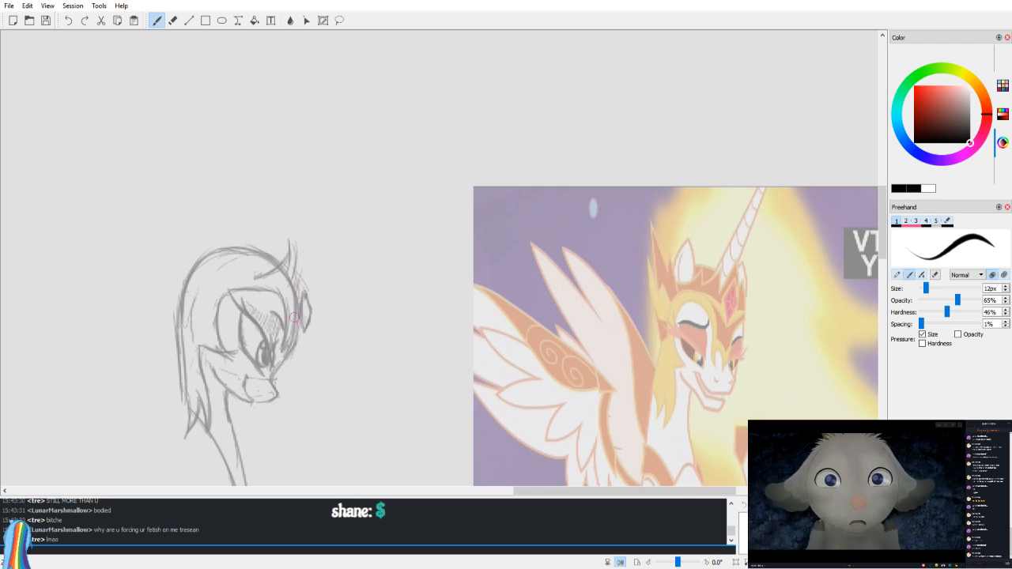
pyautogui.press('v')
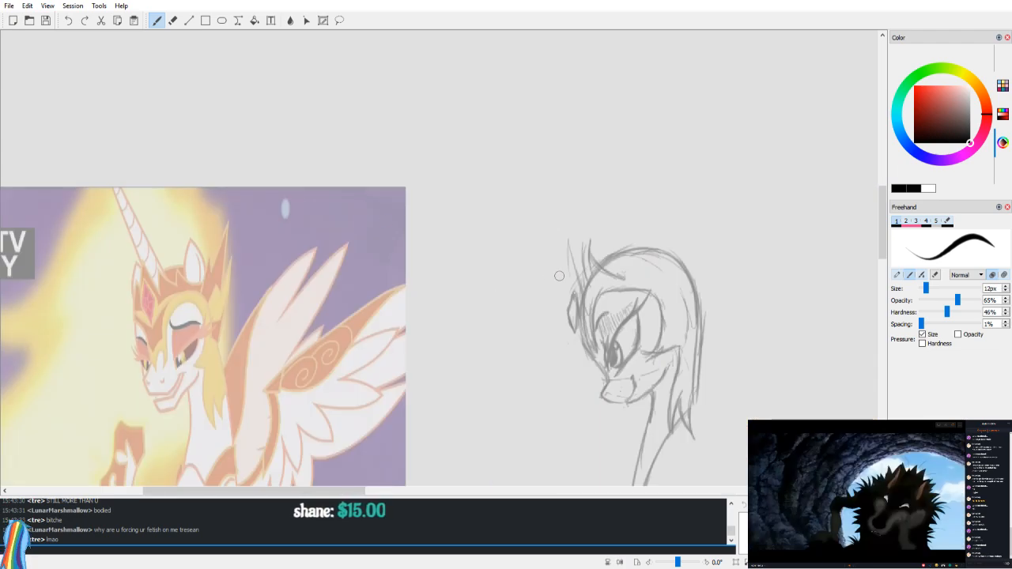
pyautogui.moveTo(563, 318); pyautogui.dragTo(567, 239)
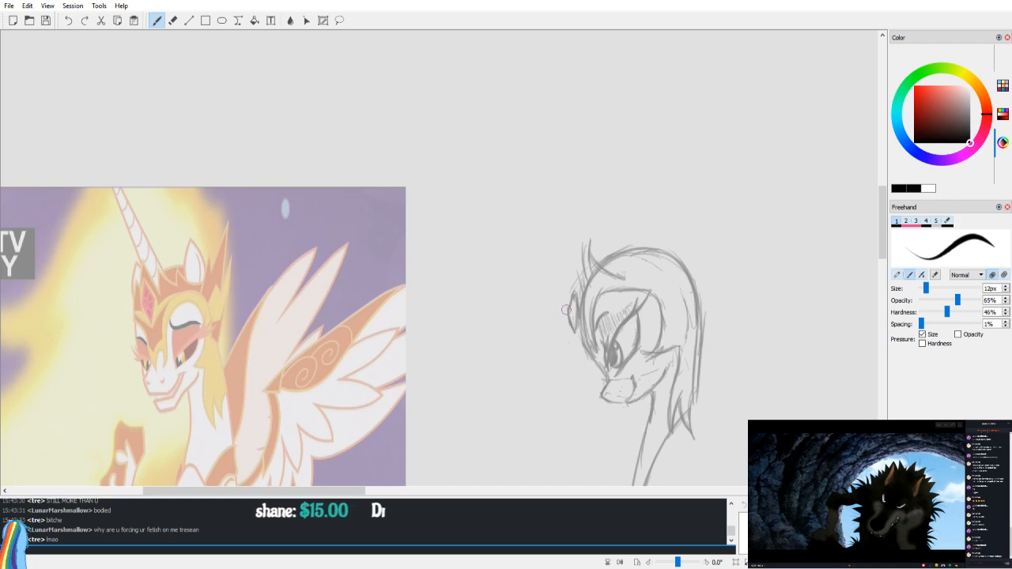
pyautogui.moveTo(566, 307); pyautogui.dragTo(562, 253)
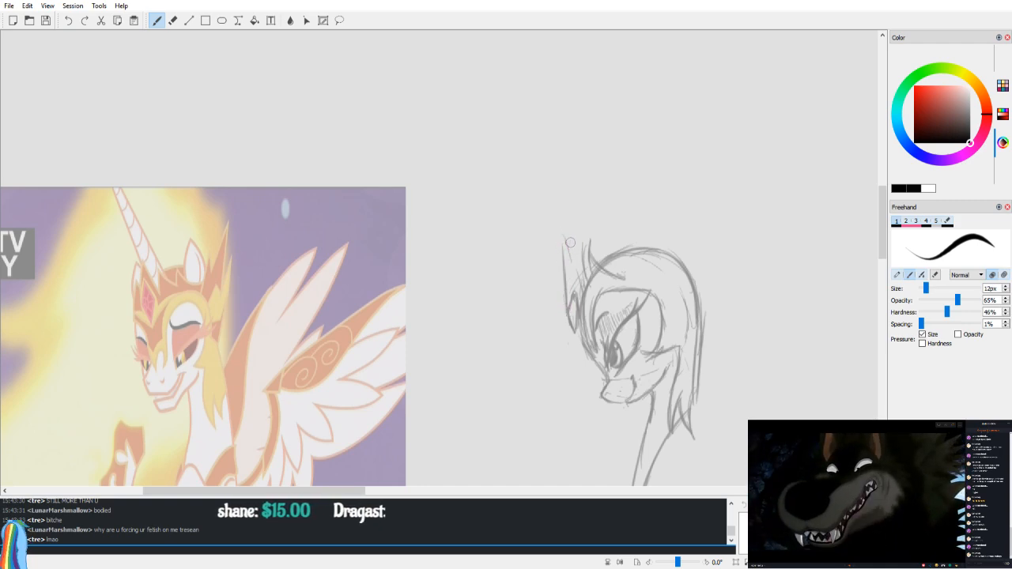
# Step: Erase the overlapping lines at the base of the helmet's spikes and rework the strokes between them, checking the mirrored view
pyautogui.press('e')
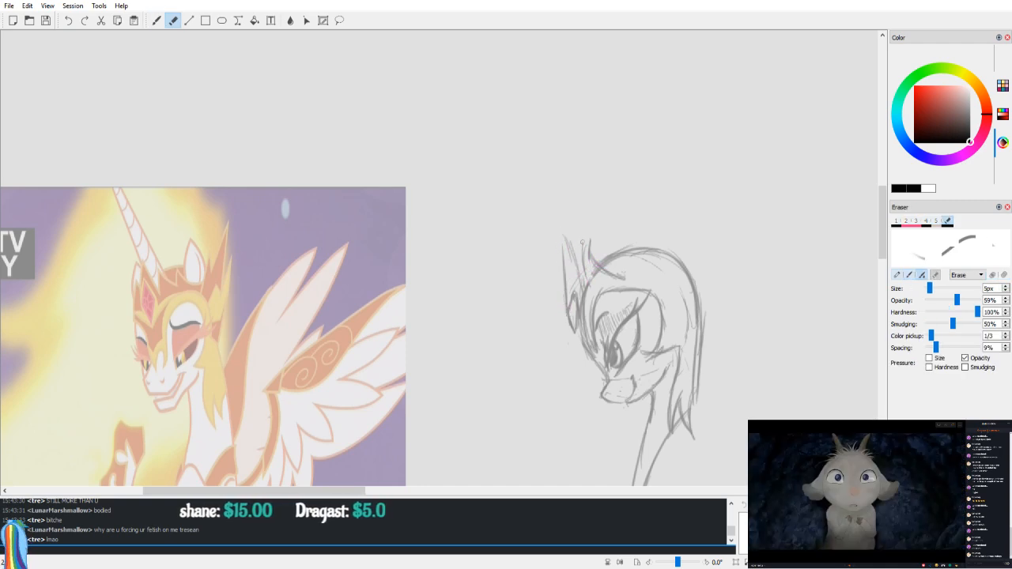
pyautogui.press('v')
pyautogui.press('b')
pyautogui.press('v')
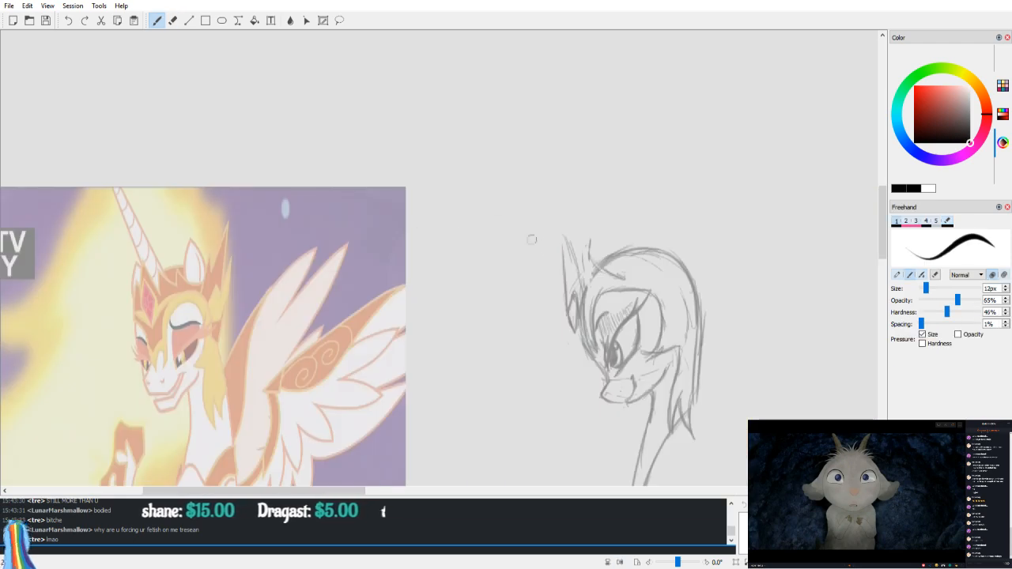
pyautogui.press('v')
pyautogui.moveTo(517, 276); pyautogui.dragTo(527, 262)
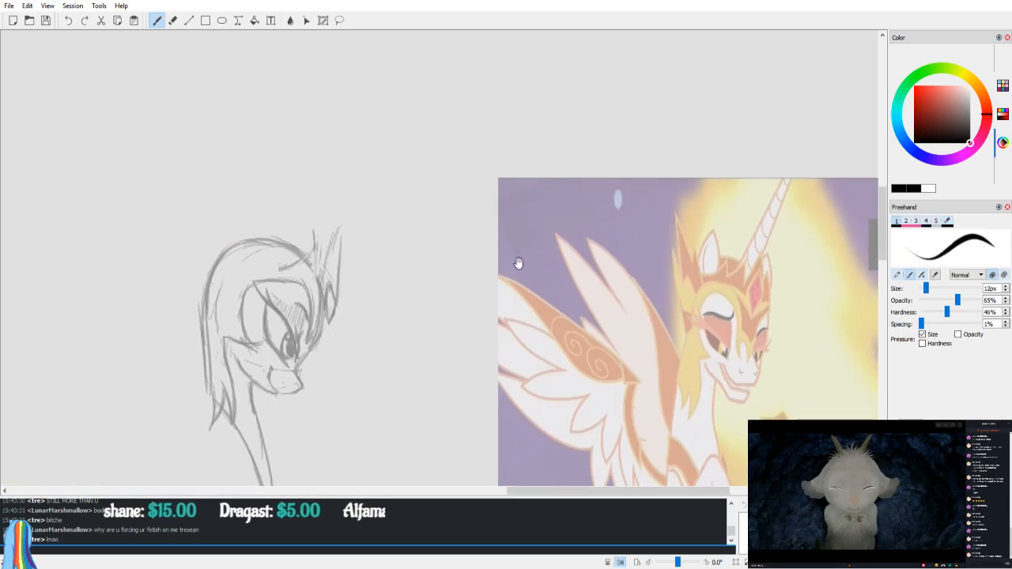
pyautogui.moveTo(347, 276); pyautogui.dragTo(369, 283)
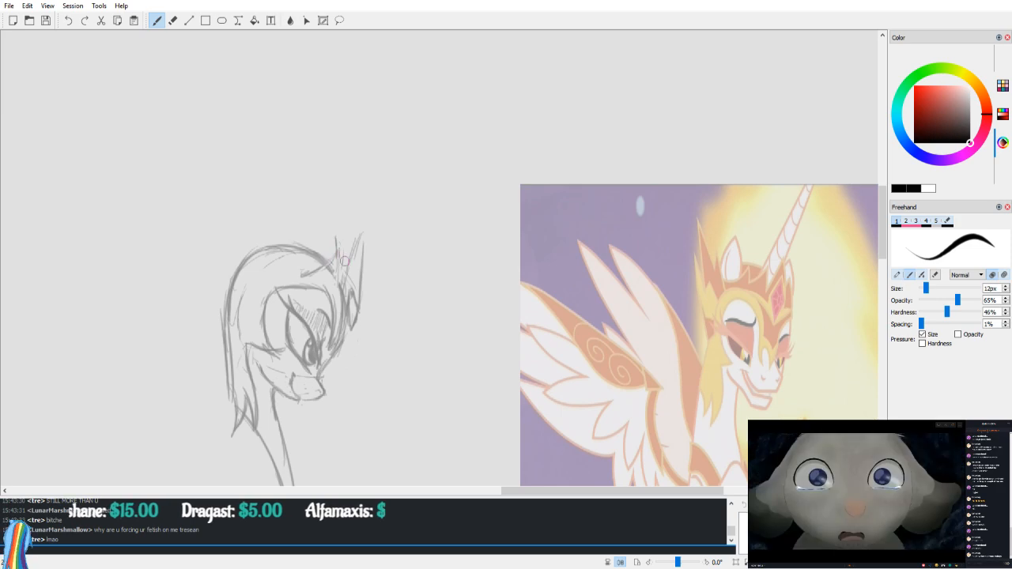
pyautogui.press('e')
pyautogui.press('b')
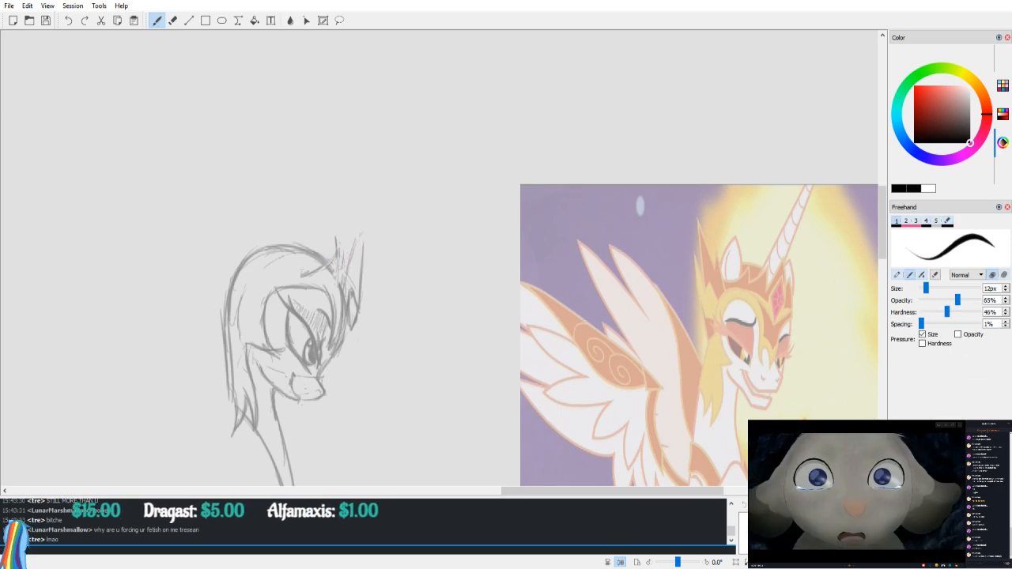
# Step: Erase the tall front spike and draw a long, straight tapering horn pointing forward from the forehead gem
pyautogui.press('e')
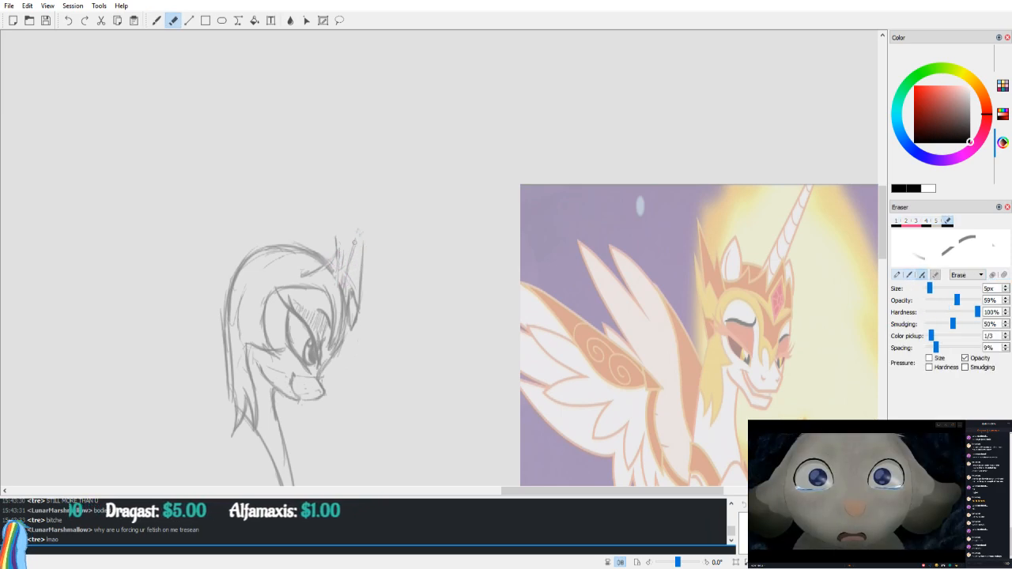
pyautogui.press('b')
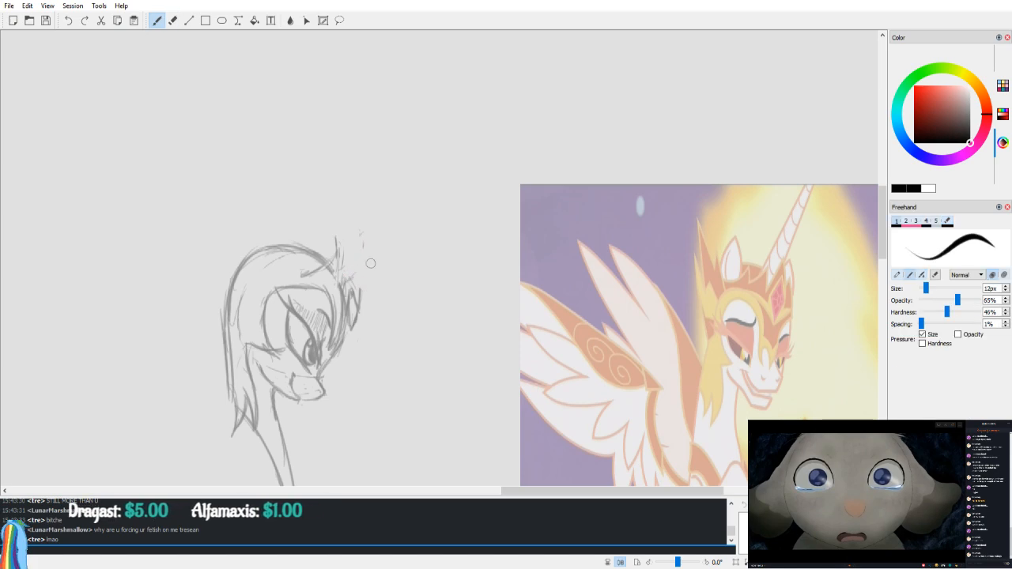
pyautogui.hotkey('ctrl', 'z')
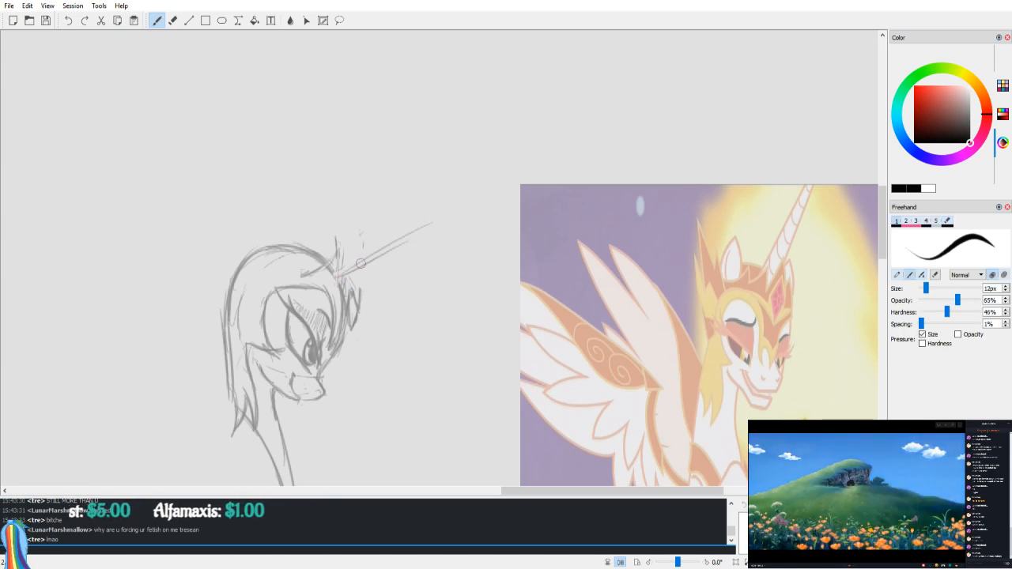
pyautogui.moveTo(338, 279); pyautogui.dragTo(424, 217)
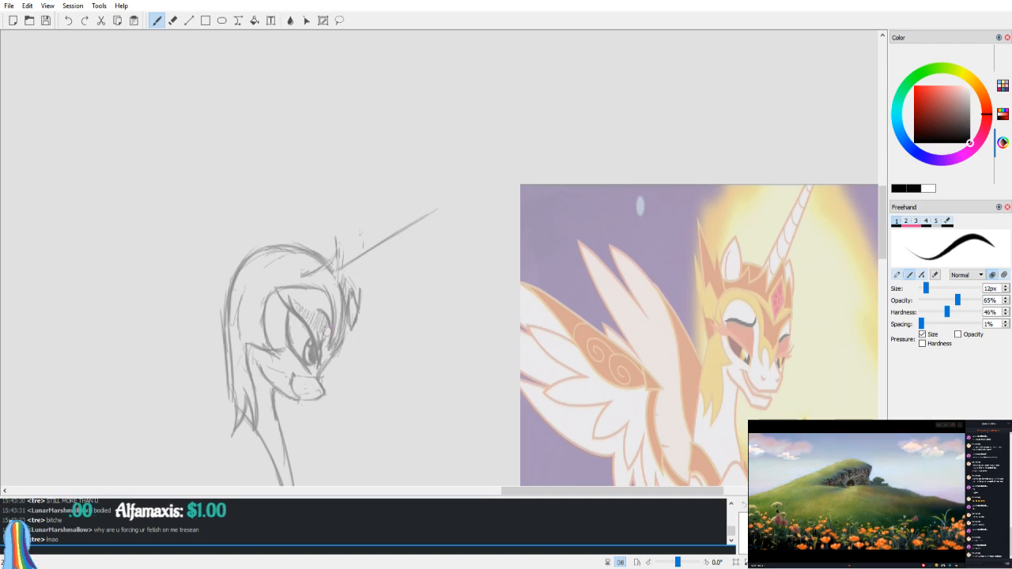
pyautogui.hotkey('ctrl', 'z')
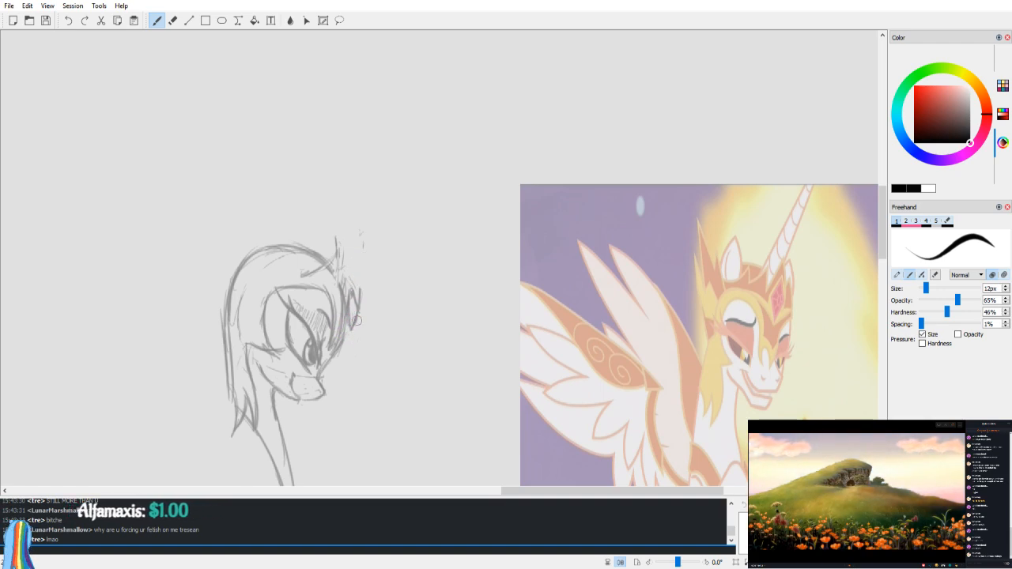
pyautogui.hotkey('ctrl', 'z')
pyautogui.moveTo(348, 290)
pyautogui.mouseDown()
pyautogui.moveTo(448, 254)
pyautogui.moveTo(420, 266)
pyautogui.moveTo(435, 259)
pyautogui.mouseUp()
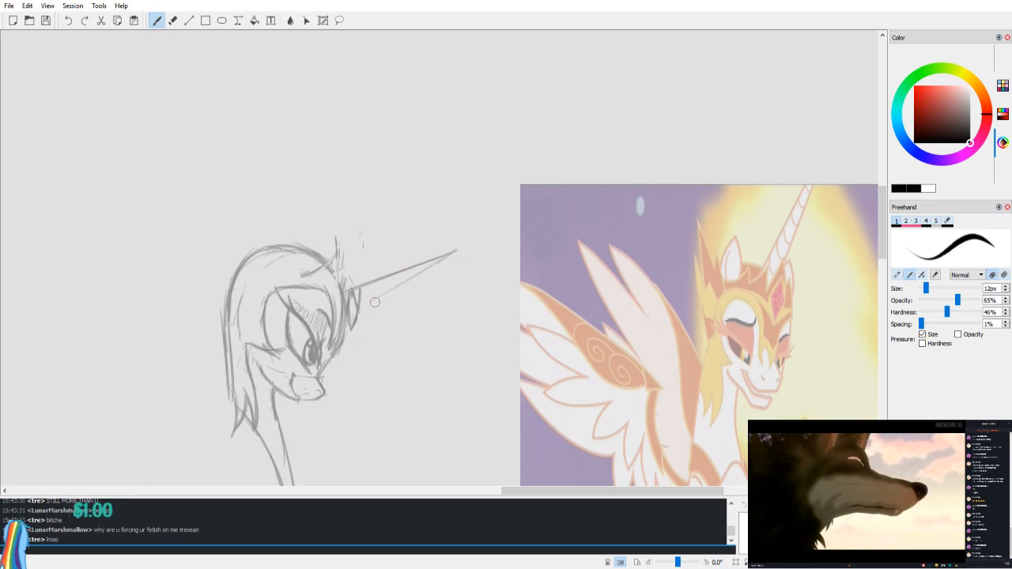
pyautogui.moveTo(356, 311); pyautogui.dragTo(451, 253)
# Step: Examine the horn's angle and length against the head in normal and mirrored views
pyautogui.press('v')
pyautogui.moveTo(633, 246); pyautogui.dragTo(598, 152)
pyautogui.press('v')
pyautogui.press('v')
pyautogui.press('v')
pyautogui.press('v')
pyautogui.moveTo(560, 230); pyautogui.dragTo(568, 157)
pyautogui.moveTo(533, 93); pyautogui.dragTo(542, 154)
pyautogui.moveTo(574, 205); pyautogui.dragTo(599, 171)
pyautogui.moveTo(621, 282)
pyautogui.mouseDown()
pyautogui.moveTo(627, 242)
pyautogui.moveTo(686, 215)
pyautogui.mouseUp()
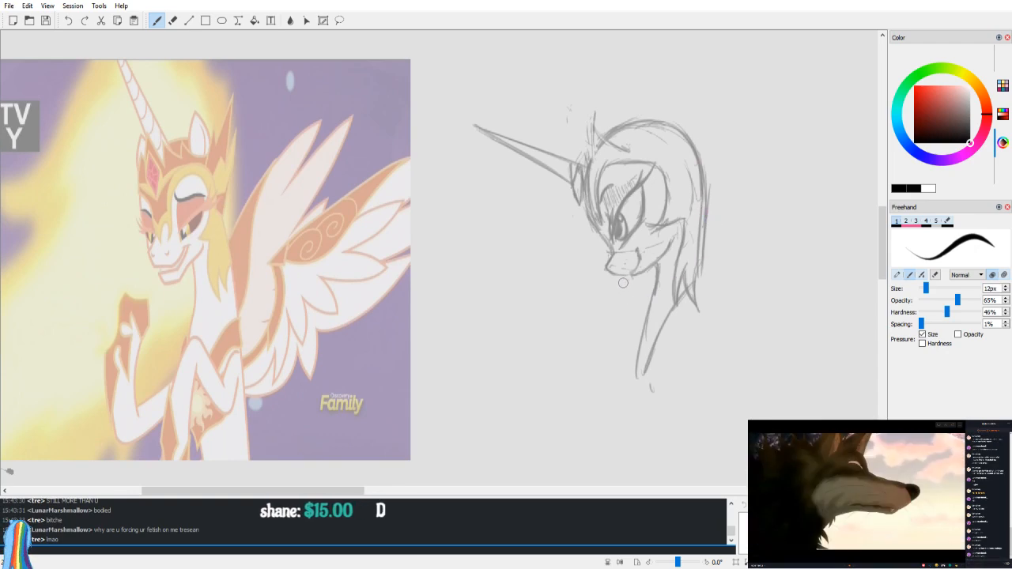
# Step: Sketch long flowing mane locks sweeping forward past the horn and curving down in front of the face
pyautogui.moveTo(545, 217); pyautogui.dragTo(633, 246)
pyautogui.moveTo(672, 129)
pyautogui.mouseDown()
pyautogui.moveTo(586, 201)
pyautogui.moveTo(565, 200)
pyautogui.moveTo(633, 215)
pyautogui.moveTo(554, 343)
pyautogui.mouseUp()
pyautogui.moveTo(630, 212); pyautogui.dragTo(554, 317)
pyautogui.hotkey('ctrl', 'z')
pyautogui.hotkey('ctrl', 'z')
pyautogui.moveTo(639, 220)
pyautogui.mouseDown()
pyautogui.moveTo(593, 258)
pyautogui.moveTo(581, 375)
pyautogui.mouseUp()
pyautogui.moveTo(576, 305); pyautogui.dragTo(546, 425)
pyautogui.moveTo(648, 280); pyautogui.dragTo(621, 280)
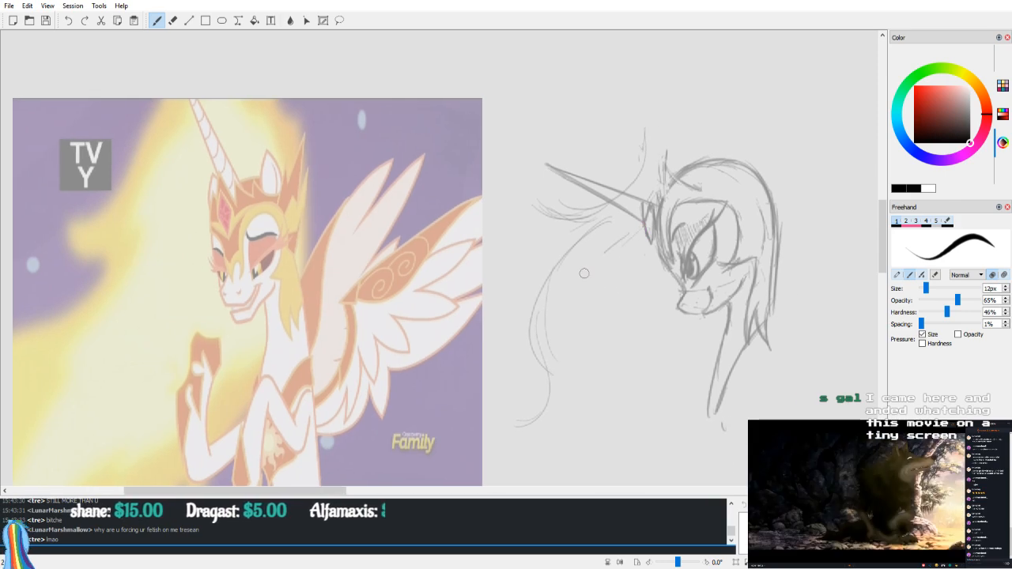
pyautogui.moveTo(572, 312)
pyautogui.mouseDown()
pyautogui.moveTo(577, 386)
pyautogui.moveTo(576, 294)
pyautogui.mouseUp()
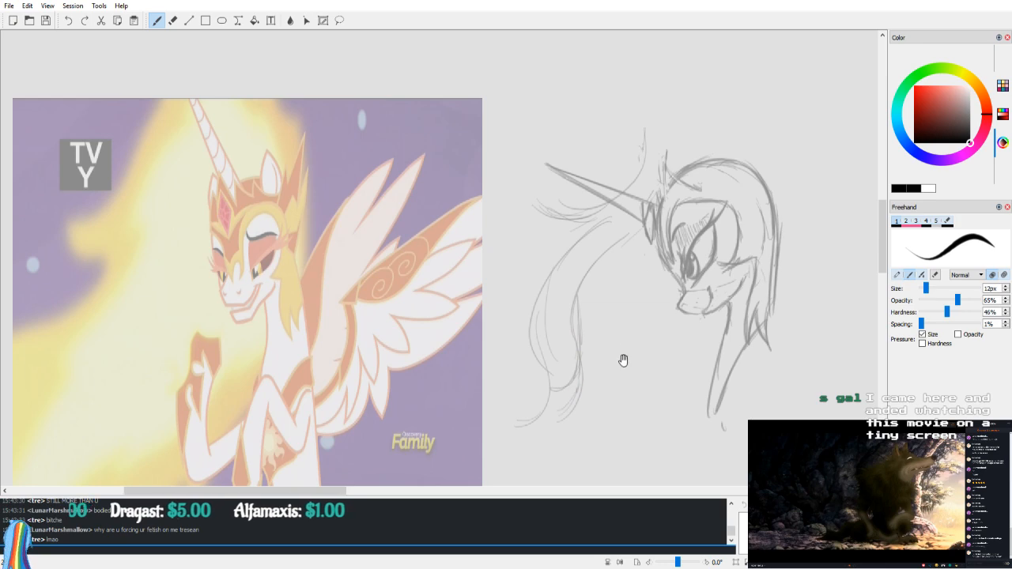
# Step: Sketch the chest lines curving down and forward from the base of the neck
pyautogui.moveTo(657, 330); pyautogui.dragTo(671, 266)
pyautogui.moveTo(751, 273); pyautogui.dragTo(732, 292)
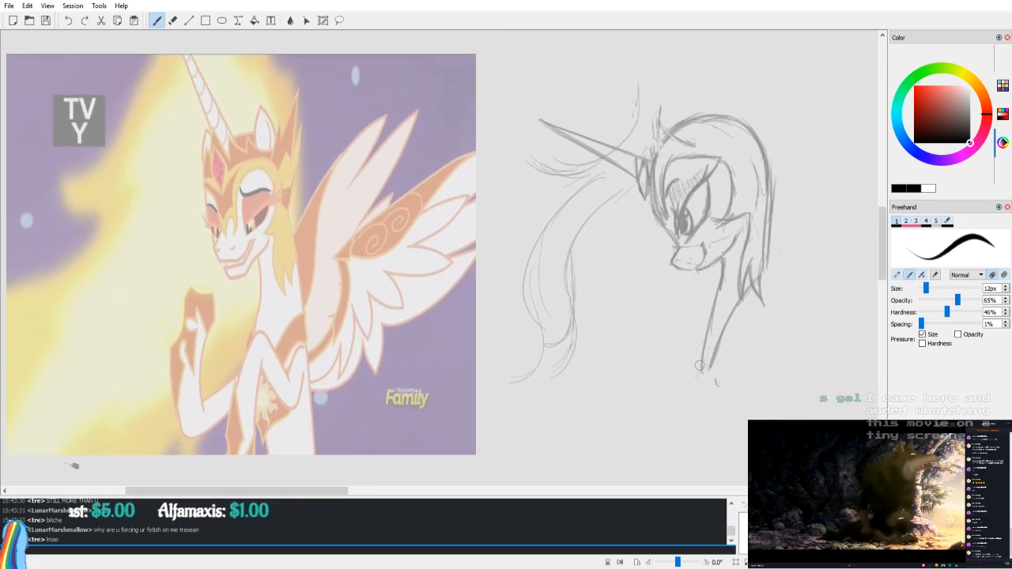
pyautogui.moveTo(688, 383); pyautogui.dragTo(645, 460)
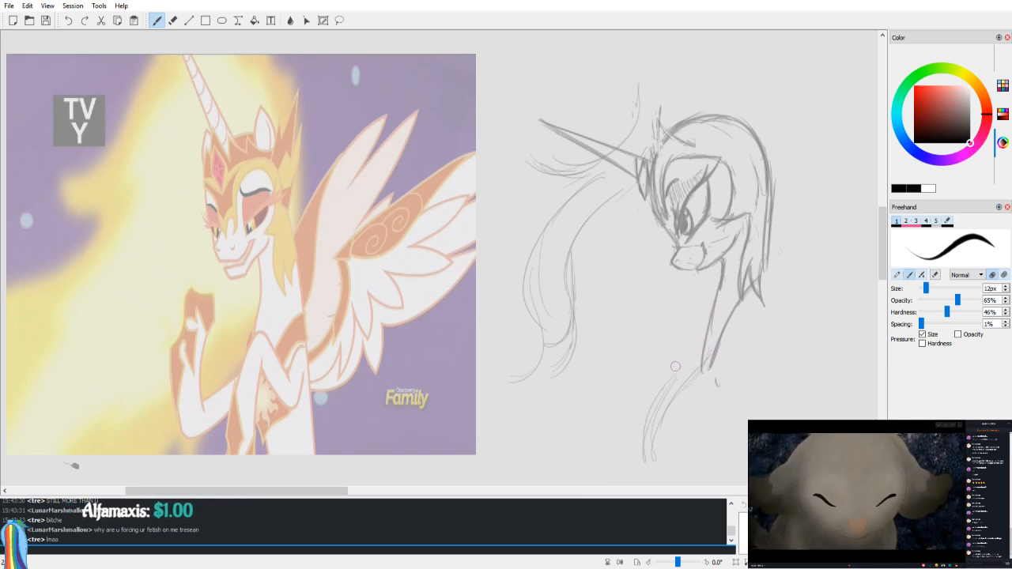
pyautogui.moveTo(678, 365); pyautogui.dragTo(604, 485)
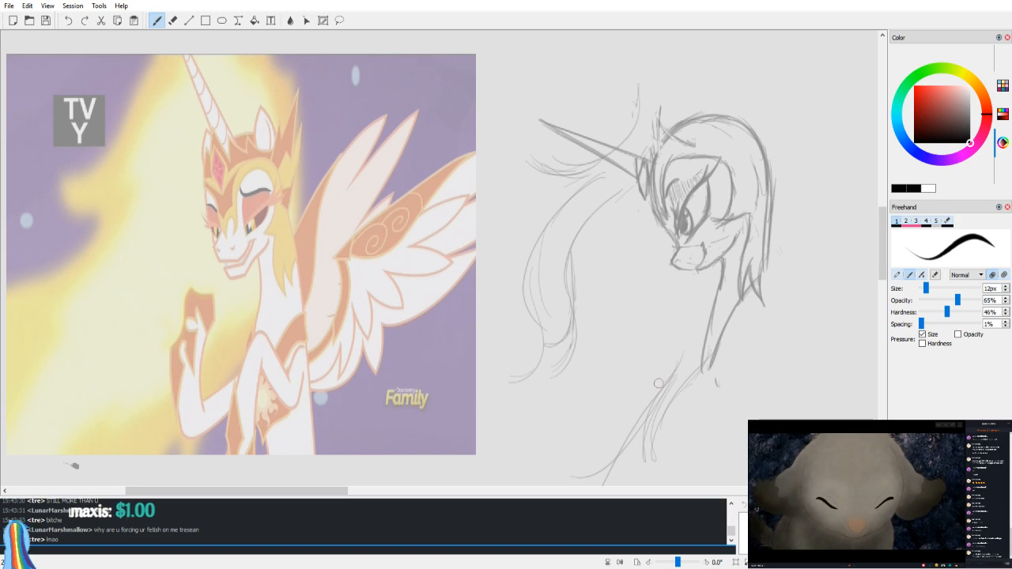
pyautogui.moveTo(624, 300); pyautogui.dragTo(619, 347)
# Step: Clean up the overlapping light strokes with the Eraser, checking the sketch in mirrored view
pyautogui.press('e')
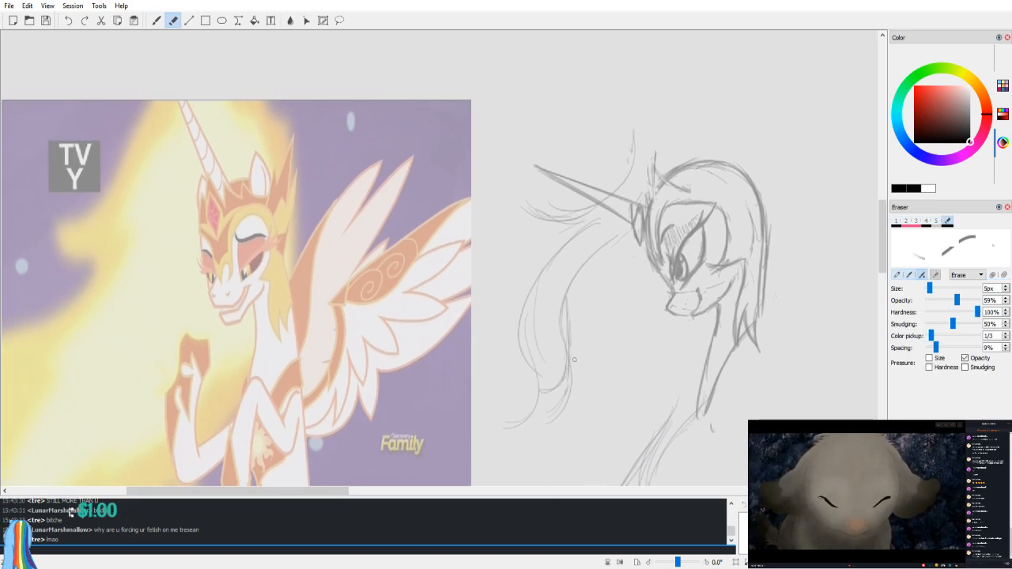
pyautogui.press('v')
pyautogui.press('v')
pyautogui.moveTo(619, 243); pyautogui.dragTo(615, 305)
pyautogui.press('v')
pyautogui.moveTo(454, 299); pyautogui.dragTo(495, 333)
pyautogui.press('b')
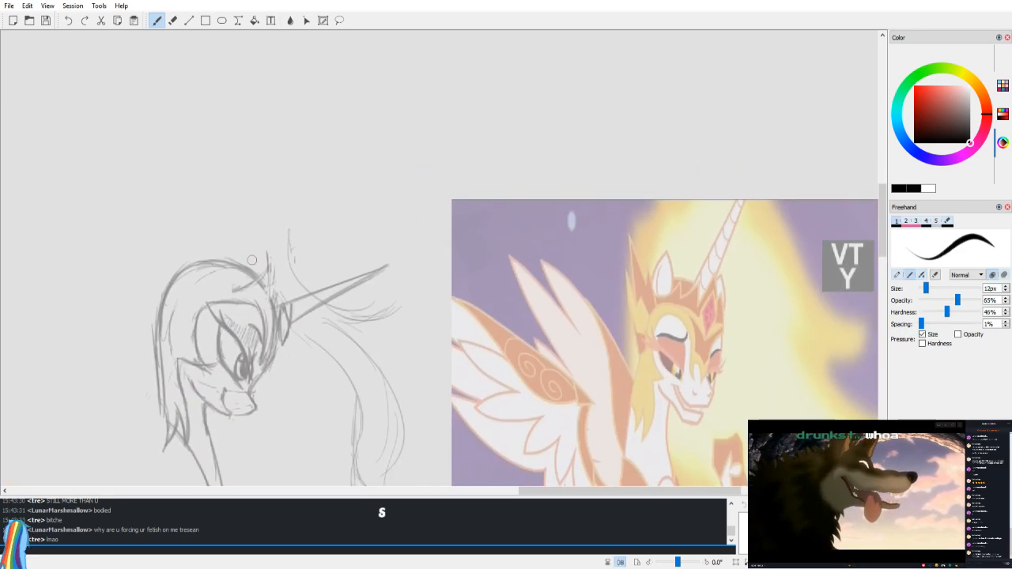
# Step: Sketch a large mane arc sweeping from behind the horn over the top of the head and down its back
pyautogui.moveTo(248, 253); pyautogui.dragTo(259, 261)
pyautogui.moveTo(150, 306)
pyautogui.mouseDown()
pyautogui.moveTo(155, 314)
pyautogui.moveTo(154, 225)
pyautogui.moveTo(250, 203)
pyautogui.mouseUp()
pyautogui.moveTo(139, 269); pyautogui.dragTo(217, 200)
pyautogui.moveTo(169, 173)
pyautogui.mouseDown()
pyautogui.moveTo(177, 209)
pyautogui.moveTo(239, 169)
pyautogui.mouseUp()
pyautogui.moveTo(194, 194); pyautogui.dragTo(314, 266)
pyautogui.moveTo(234, 169)
pyautogui.mouseDown()
pyautogui.moveTo(303, 191)
pyautogui.moveTo(329, 268)
pyautogui.moveTo(372, 313)
pyautogui.mouseUp()
pyautogui.press('v')
pyautogui.moveTo(685, 310); pyautogui.dragTo(623, 227)
pyautogui.moveTo(682, 248); pyautogui.dragTo(685, 269)
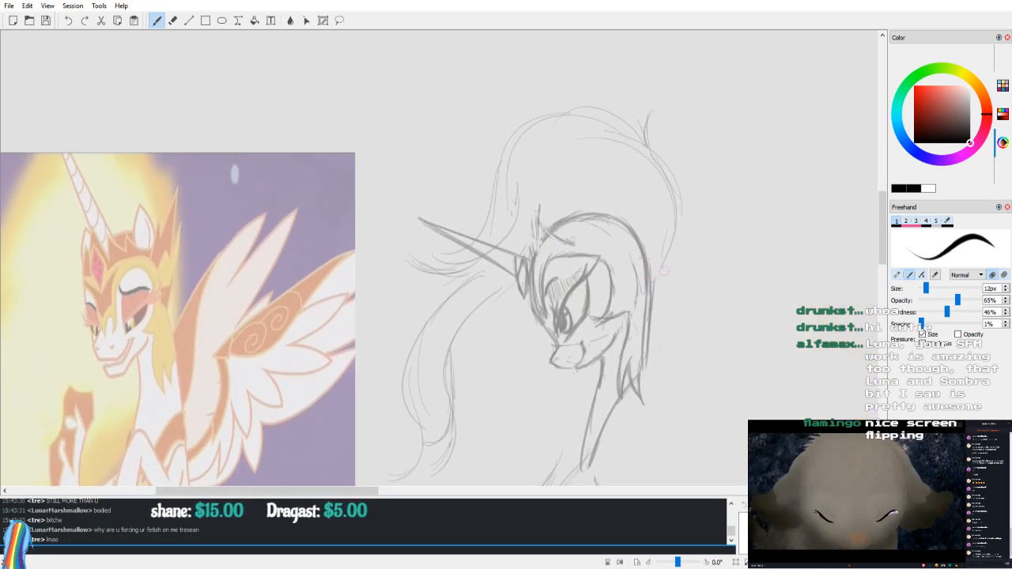
# Step: Move the mane's upper arc down closer to the head and reposition the strands above the horn to meet it
pyautogui.press('v')
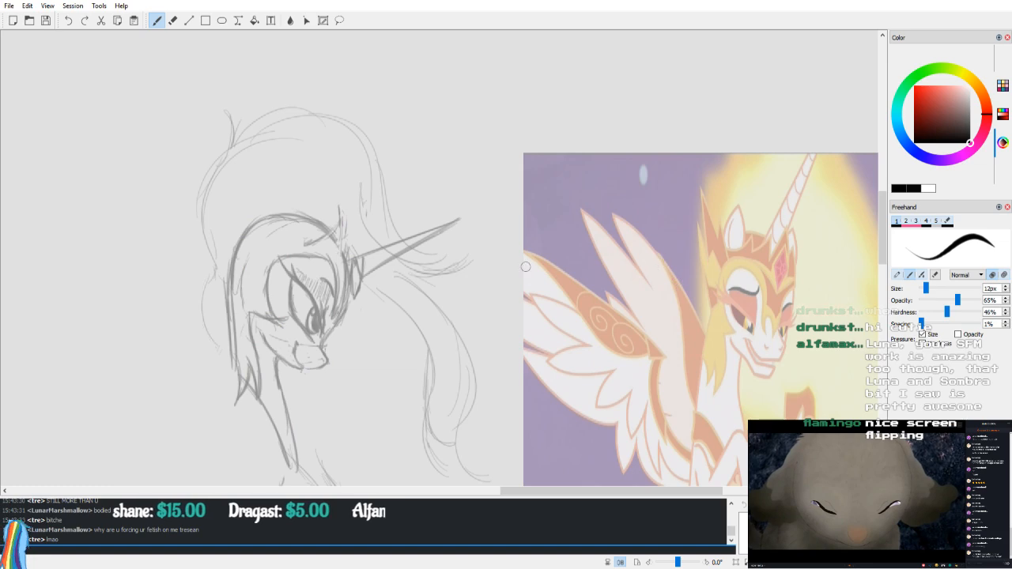
pyautogui.click(340, 20)
pyautogui.moveTo(412, 136)
pyautogui.mouseDown()
pyautogui.moveTo(133, 253)
pyautogui.moveTo(439, 94)
pyautogui.mouseUp()
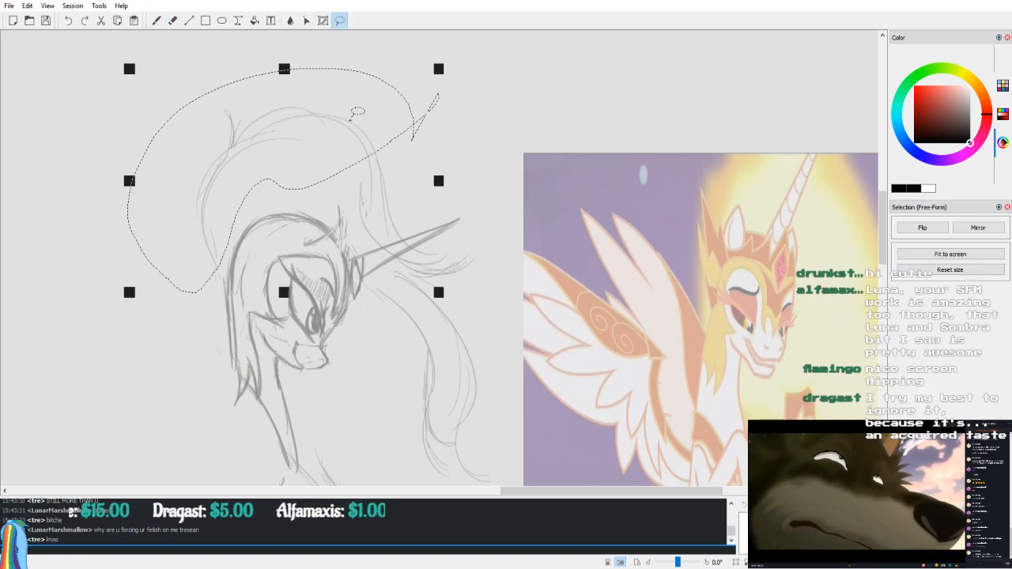
pyautogui.press('v')
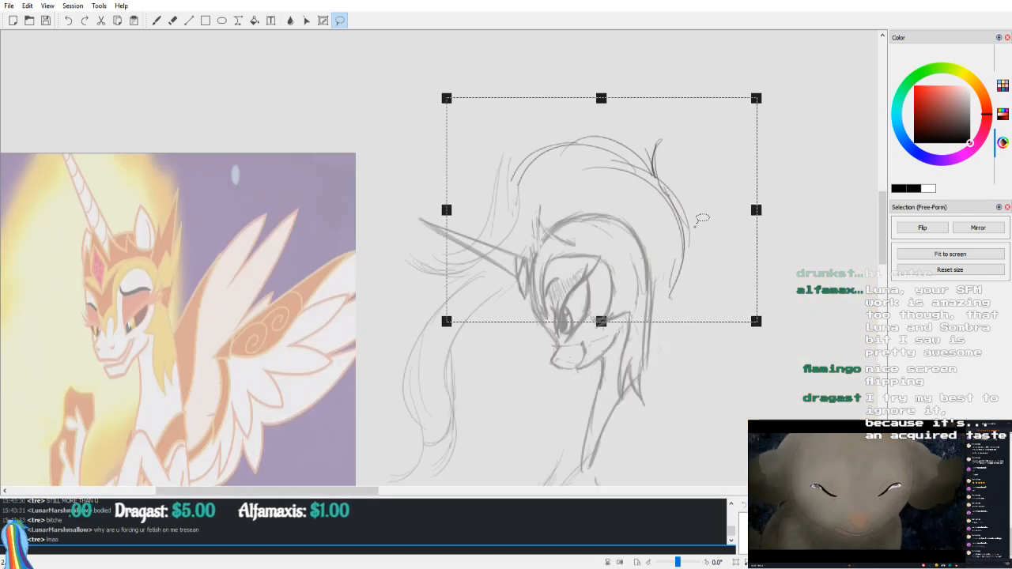
pyautogui.click(779, 179)
pyautogui.press('v')
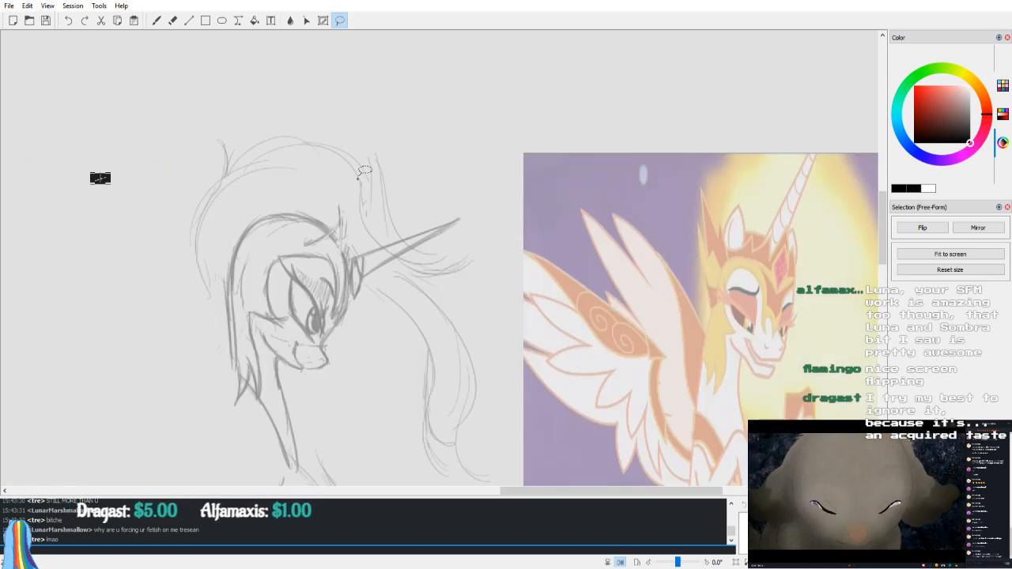
pyautogui.moveTo(366, 171); pyautogui.dragTo(370, 162)
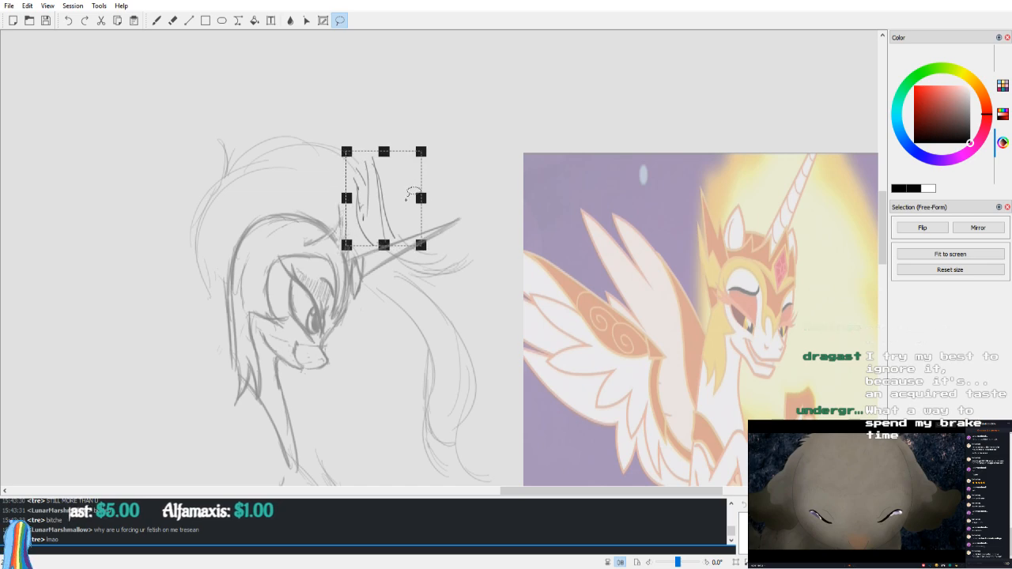
pyautogui.click(429, 104)
pyautogui.press('v')
# Step: Extend the mane's outline down behind the head towards the neck, checking it in mirrored view
pyautogui.press('b')
pyautogui.moveTo(496, 222); pyautogui.dragTo(583, 153)
pyautogui.moveTo(610, 248); pyautogui.dragTo(609, 209)
pyautogui.moveTo(613, 280); pyautogui.dragTo(658, 218)
pyautogui.moveTo(730, 242); pyautogui.dragTo(682, 294)
pyautogui.press('v')
pyautogui.moveTo(326, 158); pyautogui.dragTo(351, 231)
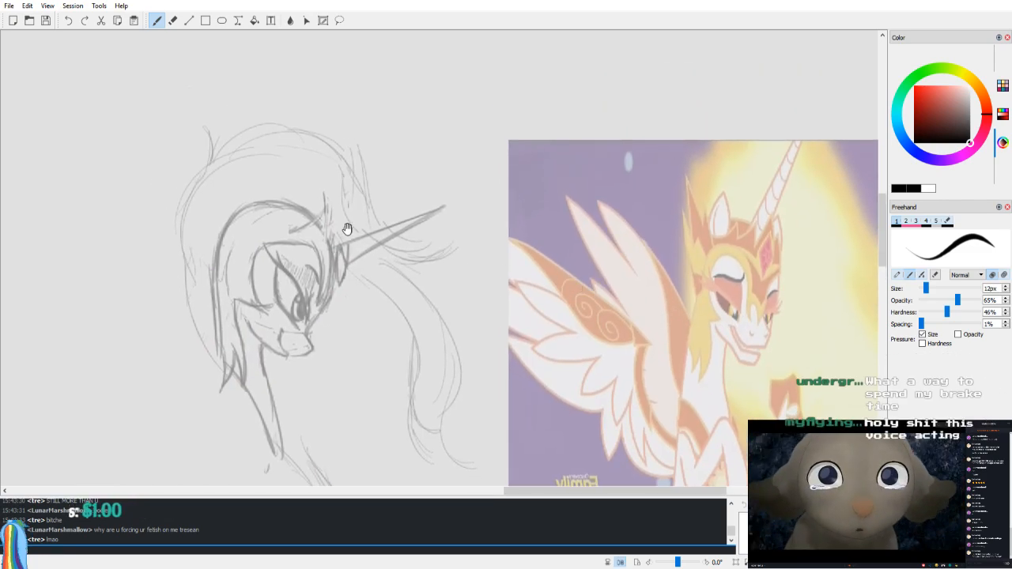
pyautogui.press('v')
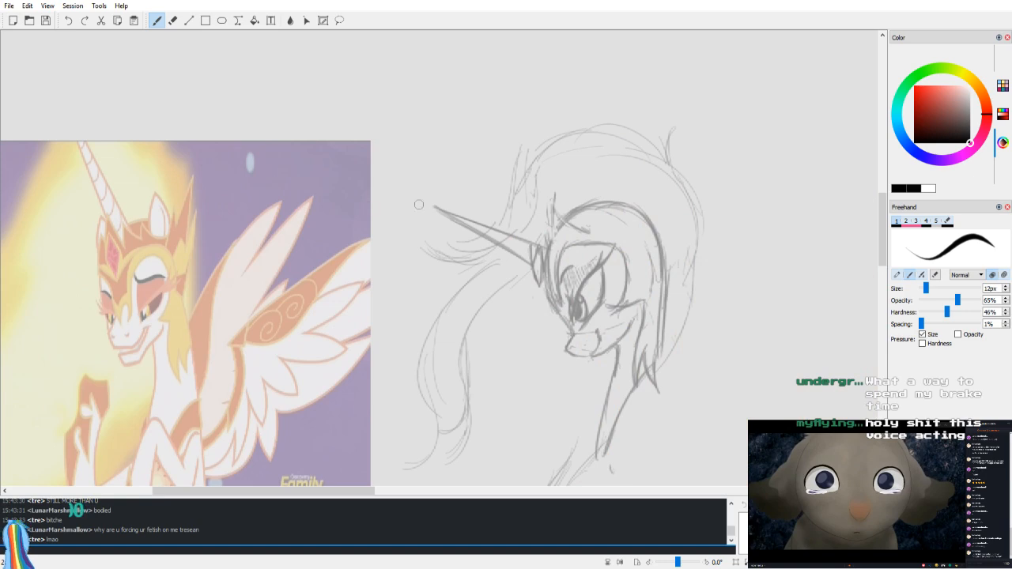
pyautogui.hotkey('ctrl', 'z')
pyautogui.moveTo(627, 174); pyautogui.dragTo(611, 232)
pyautogui.moveTo(630, 150); pyautogui.dragTo(616, 218)
pyautogui.hotkey('ctrl', 'z')
pyautogui.hotkey('ctrl', 'z')
pyautogui.moveTo(631, 151); pyautogui.dragTo(608, 237)
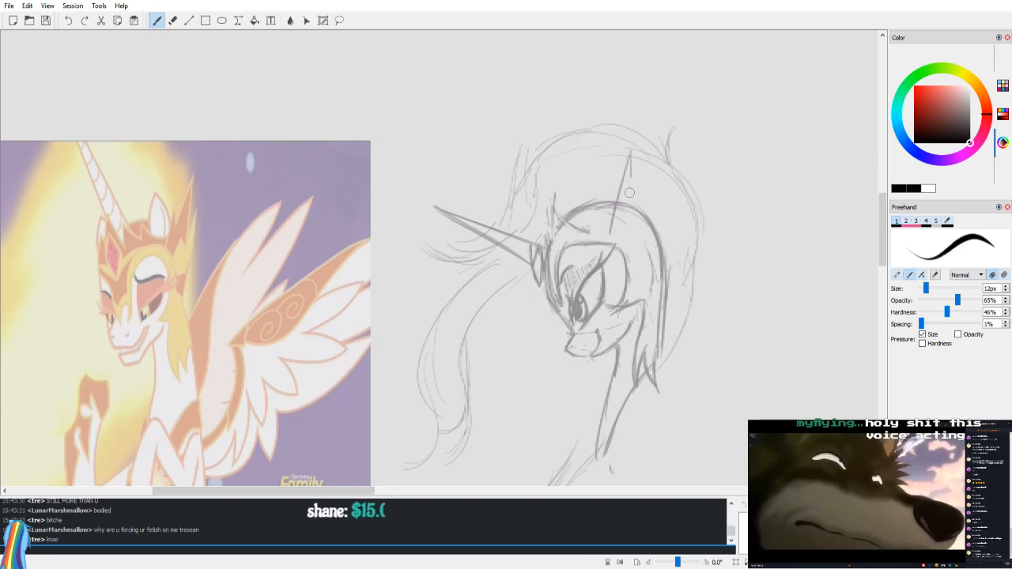
pyautogui.moveTo(649, 155); pyautogui.dragTo(633, 192)
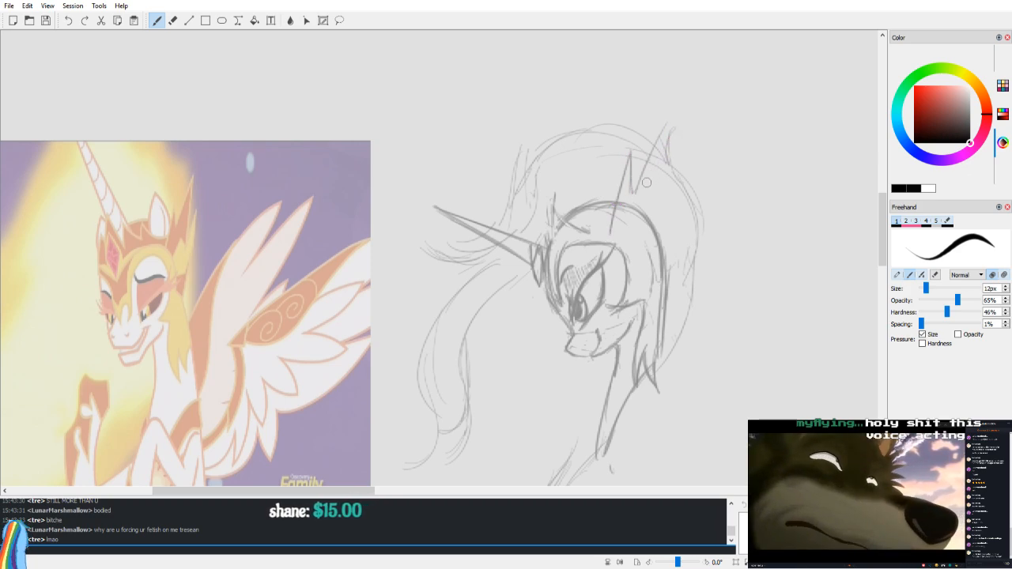
pyautogui.hotkey('ctrl', 'z')
pyautogui.hotkey('ctrl', 'z')
pyautogui.hotkey('ctrl', 'z')
# Step: Sketch a short and a much taller pointed spike rising from the back of the helmet
pyautogui.moveTo(611, 233); pyautogui.dragTo(630, 158)
pyautogui.moveTo(635, 150)
pyautogui.mouseDown()
pyautogui.moveTo(631, 192)
pyautogui.moveTo(675, 127)
pyautogui.mouseUp()
pyautogui.hotkey('ctrl', 'z')
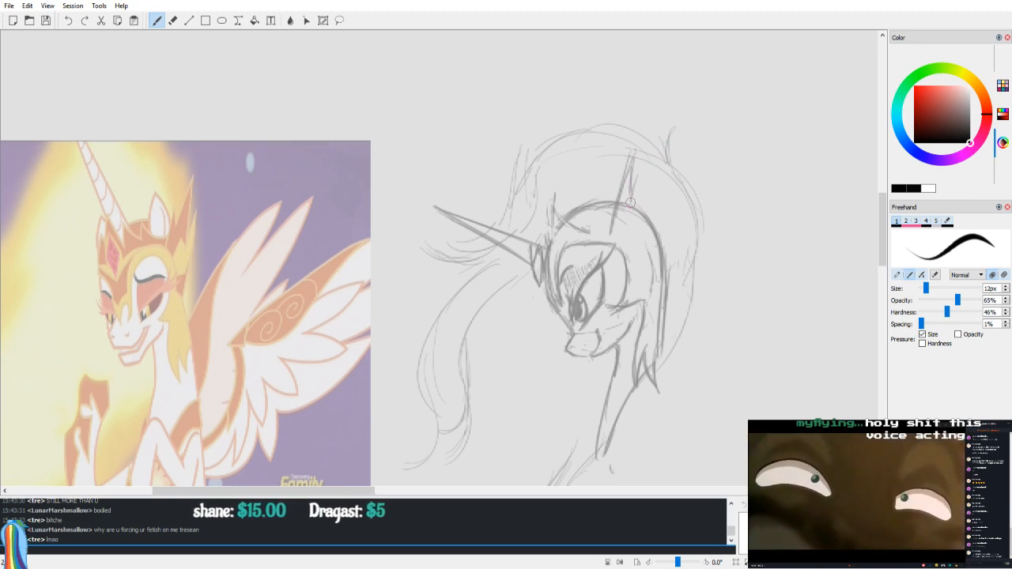
pyautogui.moveTo(629, 211); pyautogui.dragTo(654, 129)
pyautogui.moveTo(635, 187); pyautogui.dragTo(657, 108)
pyautogui.moveTo(657, 109)
pyautogui.mouseDown()
pyautogui.moveTo(653, 206)
pyautogui.moveTo(627, 251)
pyautogui.moveTo(652, 188)
pyautogui.mouseUp()
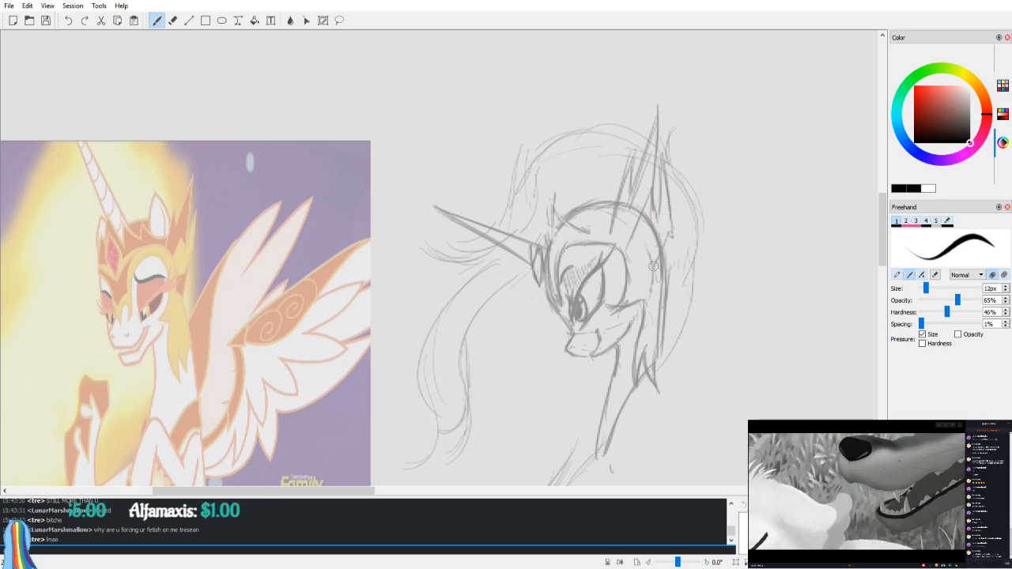
# Step: Strengthen the outlines of the helmet's rear spikes, checking their shape in mirrored view
pyautogui.press('v')
pyautogui.moveTo(561, 265); pyautogui.dragTo(587, 314)
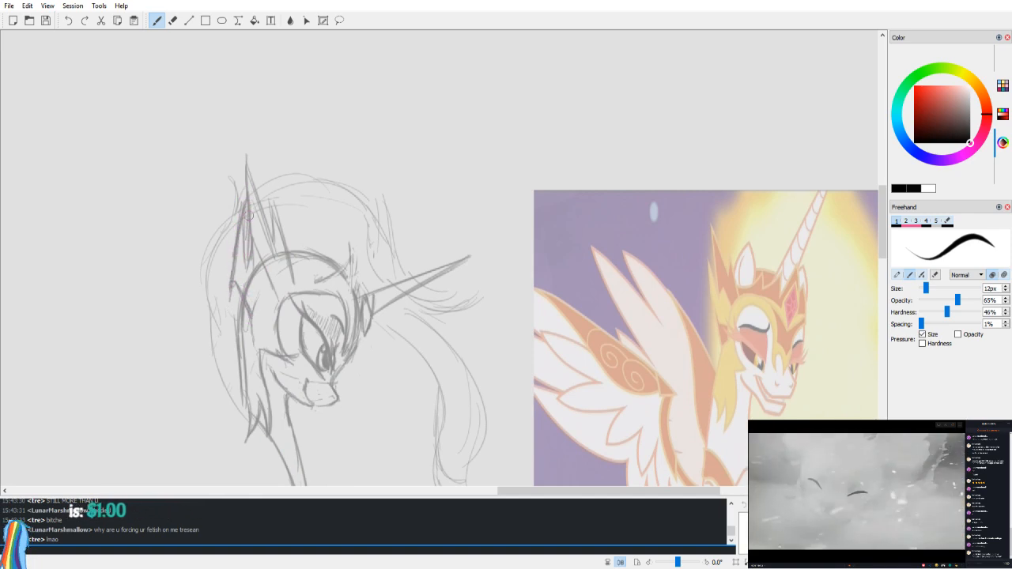
pyautogui.press('v')
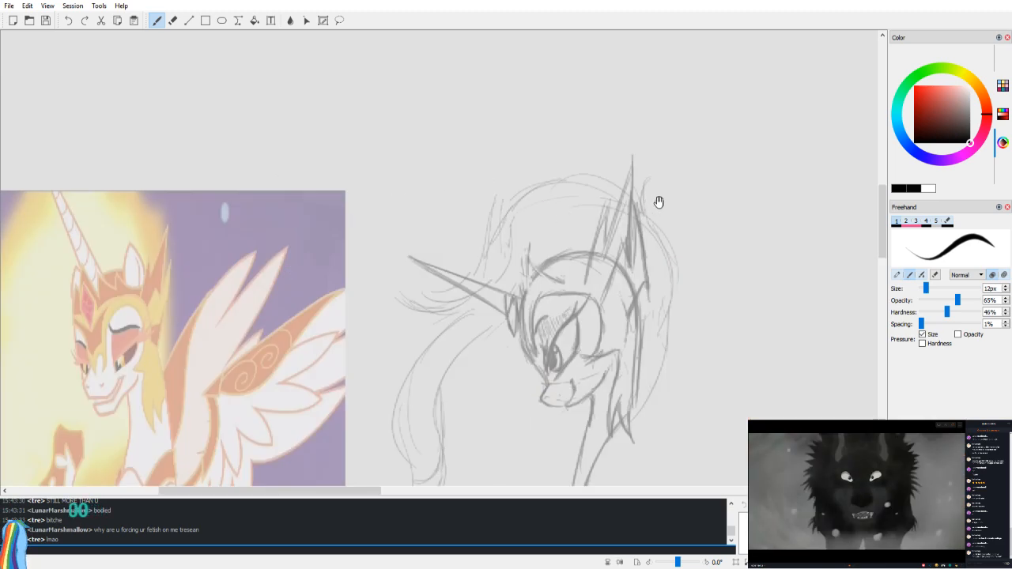
pyautogui.moveTo(587, 275); pyautogui.dragTo(609, 192)
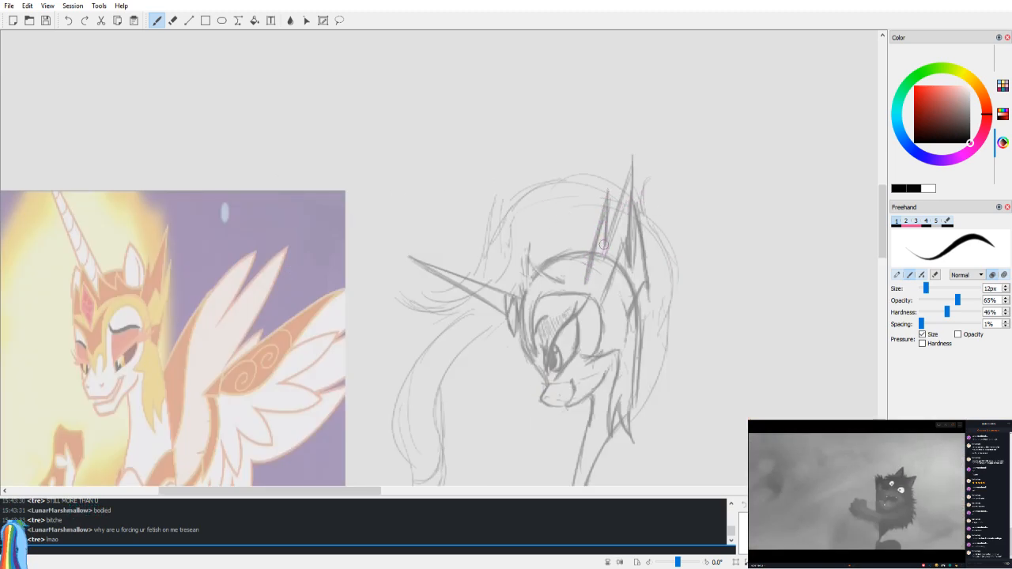
pyautogui.scroll(-1, 641, 155)
pyautogui.press('v')
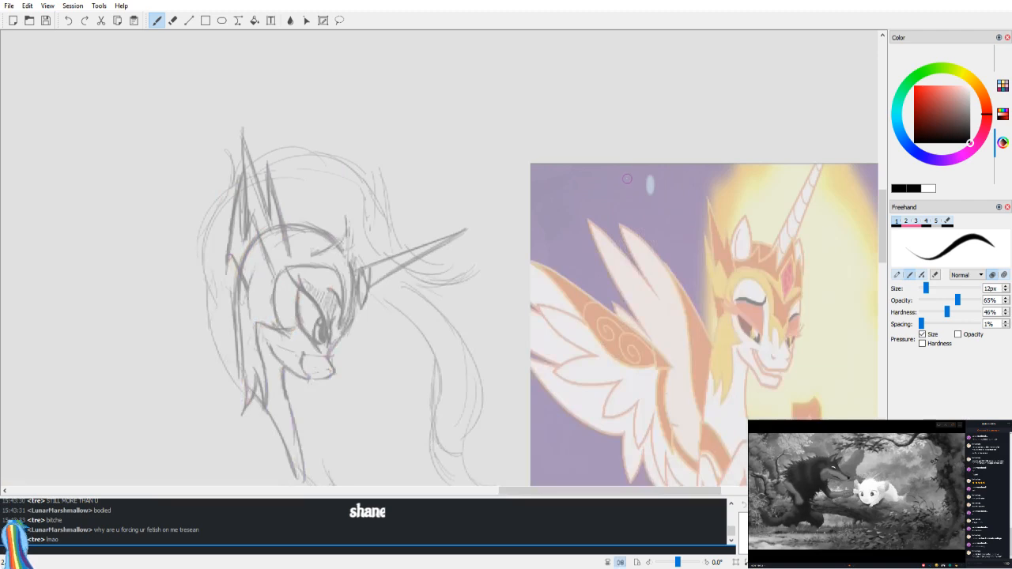
pyautogui.press('v')
# Step: Erase the head outline where it crosses the base of the rear spikes, checking the mirrored view
pyautogui.press('e')
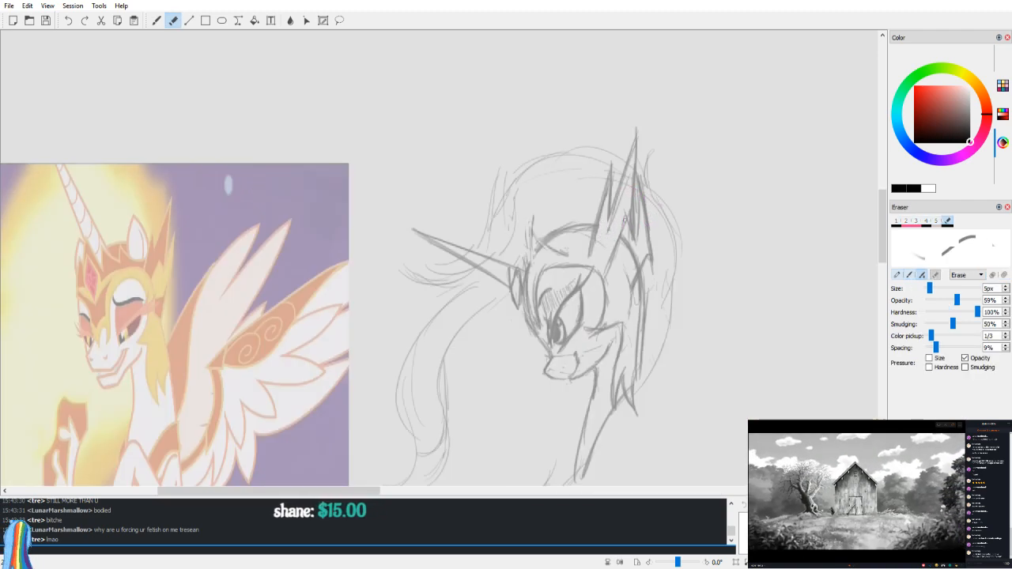
pyautogui.press('b')
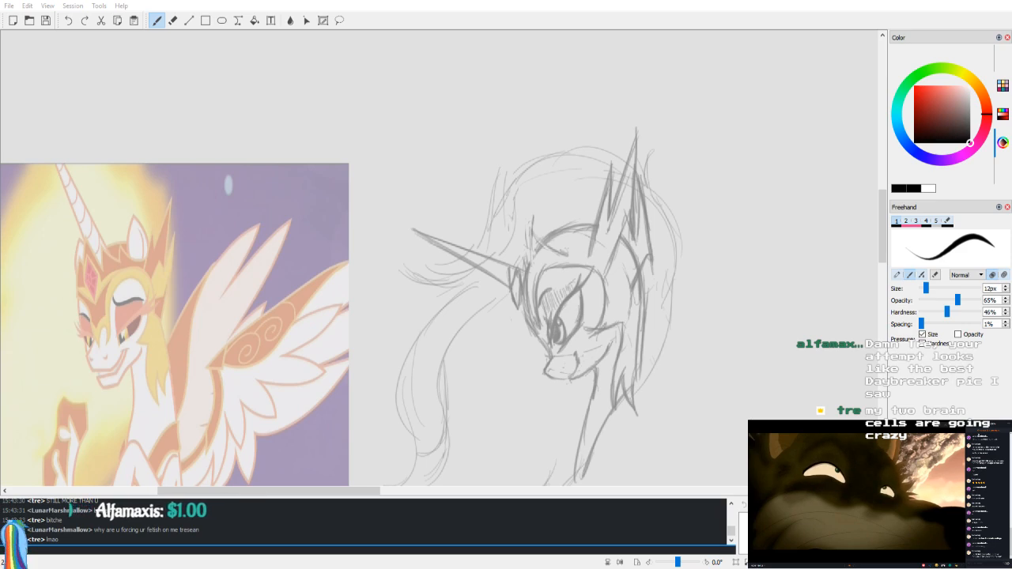
pyautogui.press('v')
pyautogui.press('v')
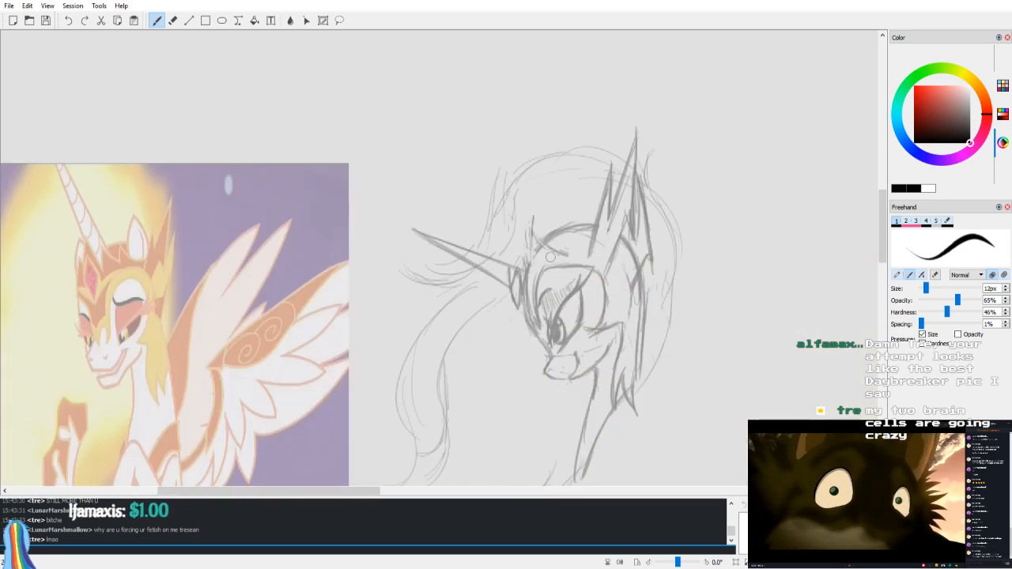
# Step: Redraw the short slanted line running from the back of the helmet to the mane behind the cheek, cleaning up its start
pyautogui.scroll(2, 546, 257)
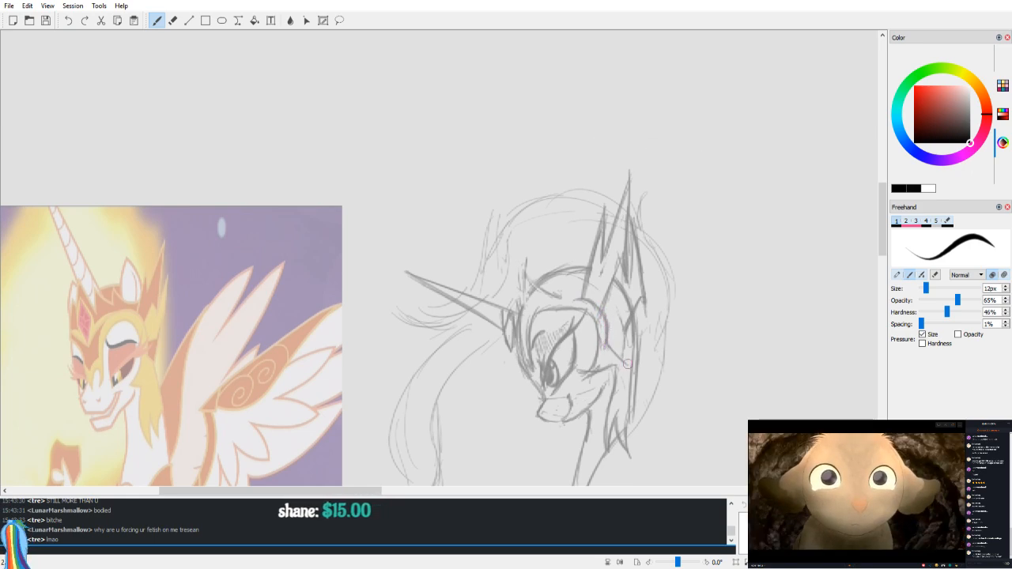
pyautogui.hotkey('ctrl', 'z')
pyautogui.hotkey('ctrl', 'z')
pyautogui.moveTo(604, 316); pyautogui.dragTo(628, 361)
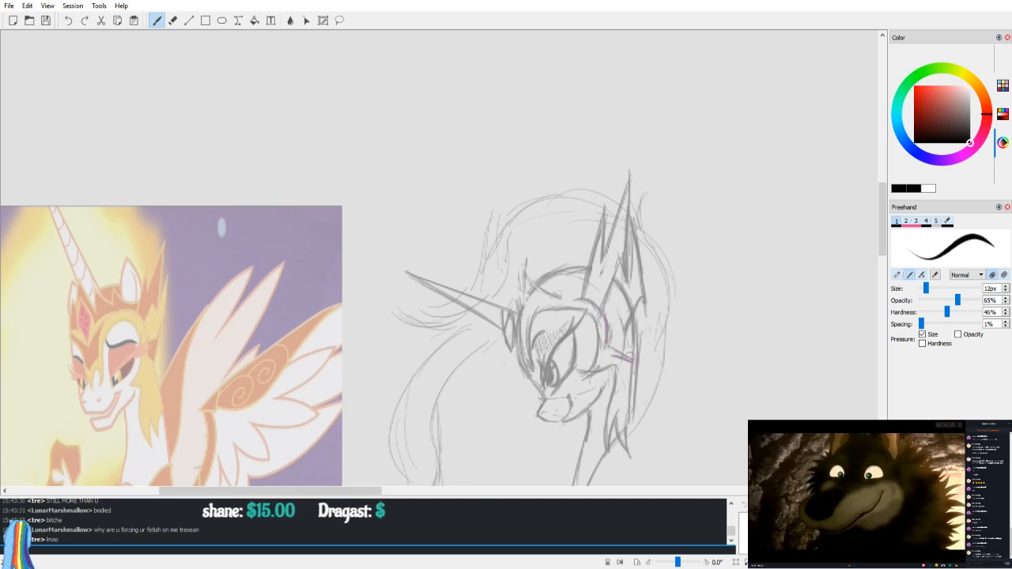
pyautogui.press('e')
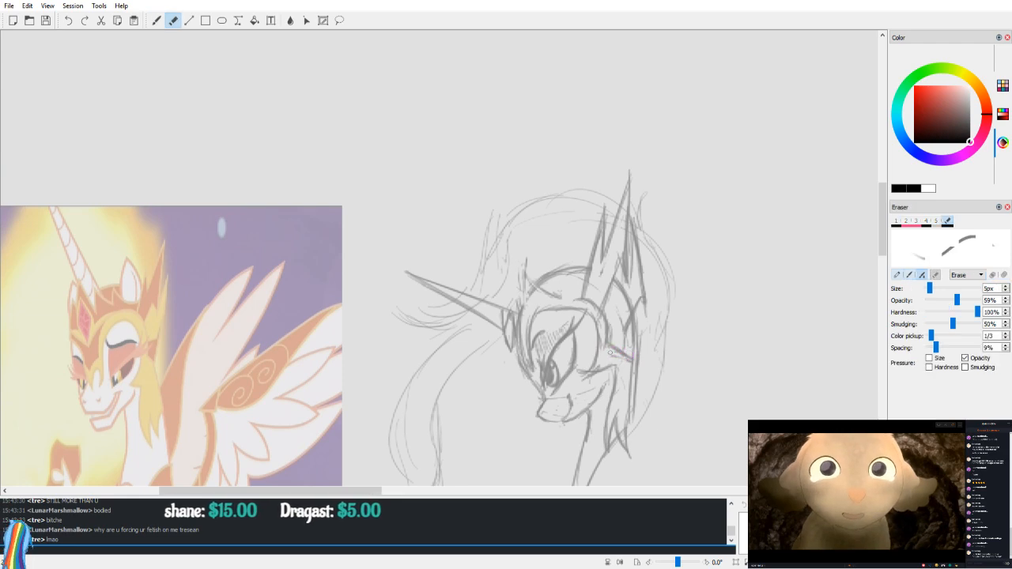
pyautogui.press('b')
# Step: Handwrite a short "fix it" note above the drawing in mirrored view, then restore the normal view
pyautogui.press('v')
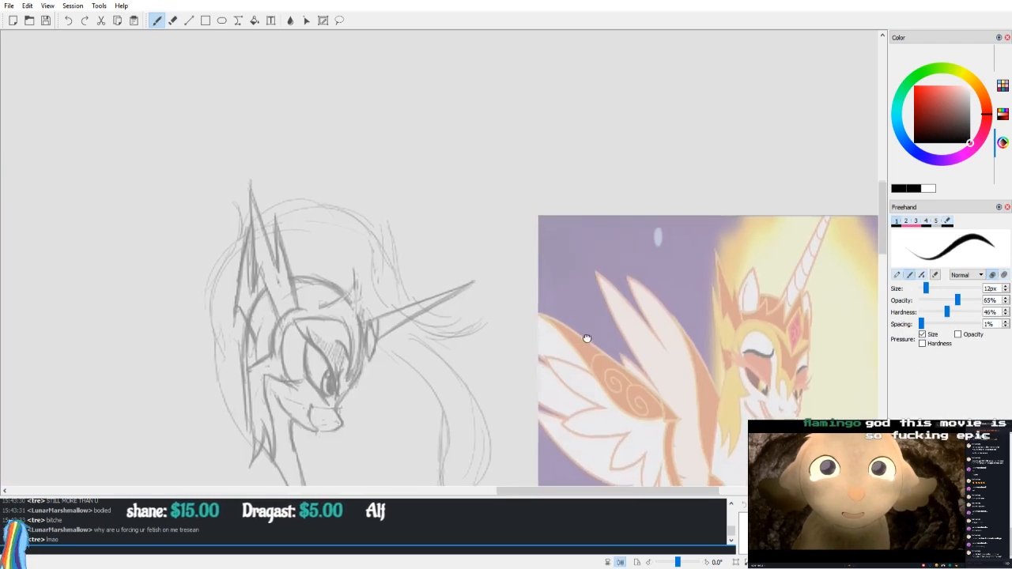
pyautogui.moveTo(484, 133); pyautogui.dragTo(486, 174)
pyautogui.moveTo(473, 169); pyautogui.dragTo(508, 162)
pyautogui.moveTo(500, 167)
pyautogui.mouseDown()
pyautogui.moveTo(528, 134)
pyautogui.moveTo(520, 148)
pyautogui.moveTo(563, 121)
pyautogui.mouseUp()
pyautogui.moveTo(510, 195); pyautogui.dragTo(547, 187)
pyautogui.moveTo(555, 168)
pyautogui.mouseDown()
pyautogui.moveTo(563, 176)
pyautogui.moveTo(569, 161)
pyautogui.mouseUp()
pyautogui.press('v')
pyautogui.moveTo(640, 278)
pyautogui.mouseDown()
pyautogui.moveTo(596, 203)
pyautogui.moveTo(606, 245)
pyautogui.mouseUp()
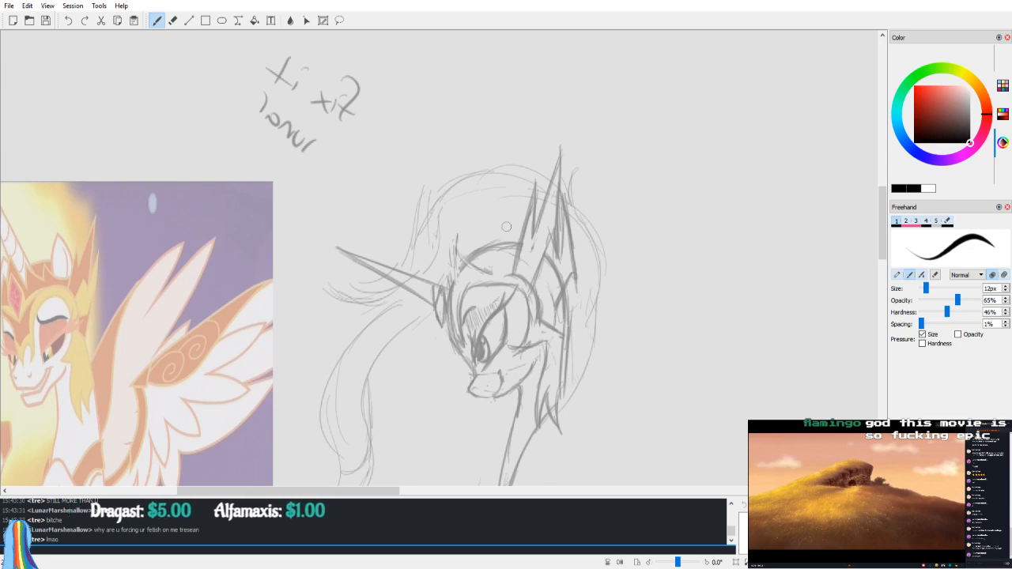
# Step: Draw the angular lower edge beneath the tall rear spike and erase overlapping lines inside it, checking the mirrored view
pyautogui.press('e')
pyautogui.press('b')
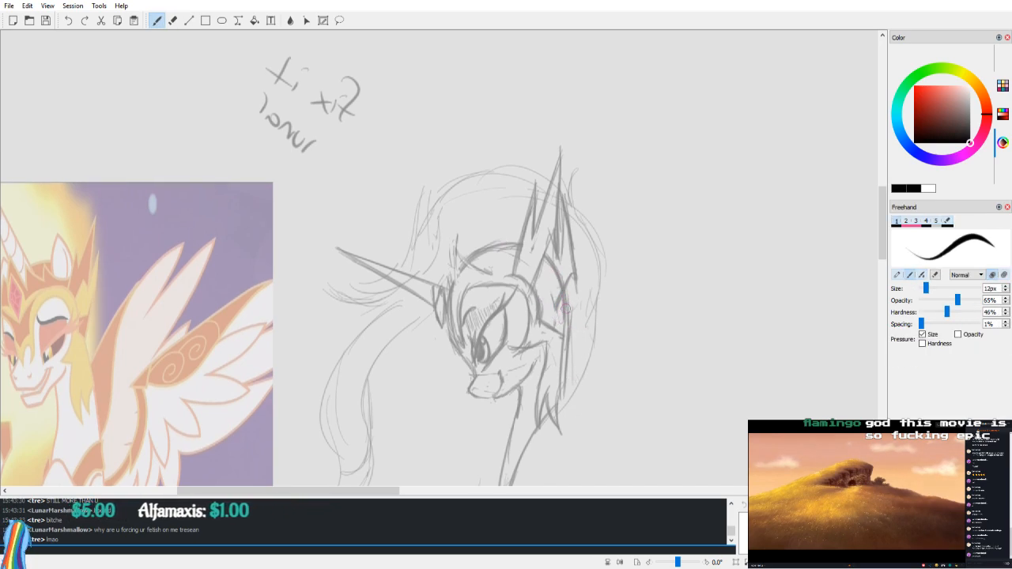
pyautogui.press('e')
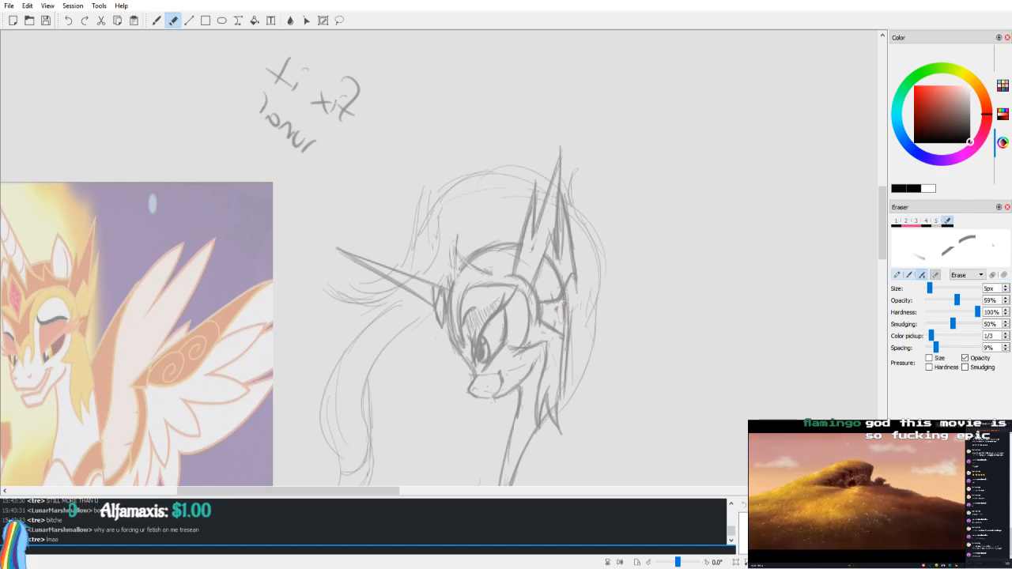
pyautogui.press('b')
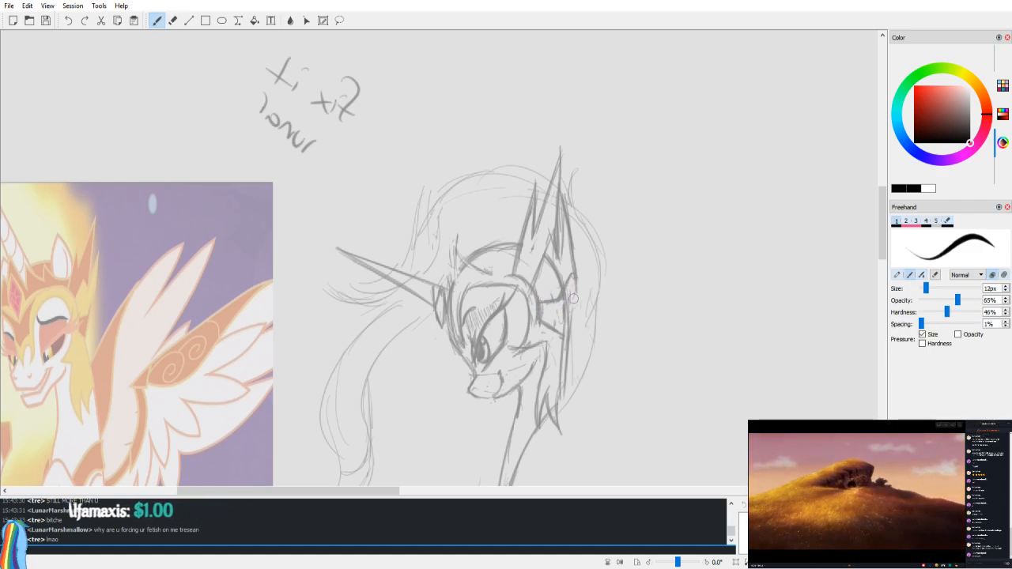
pyautogui.press('e')
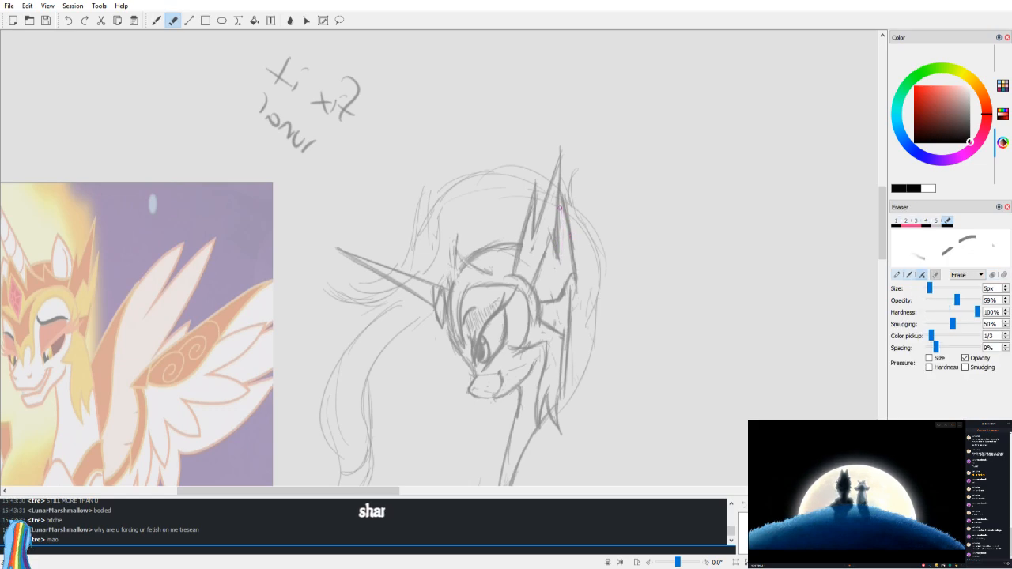
pyautogui.press('b')
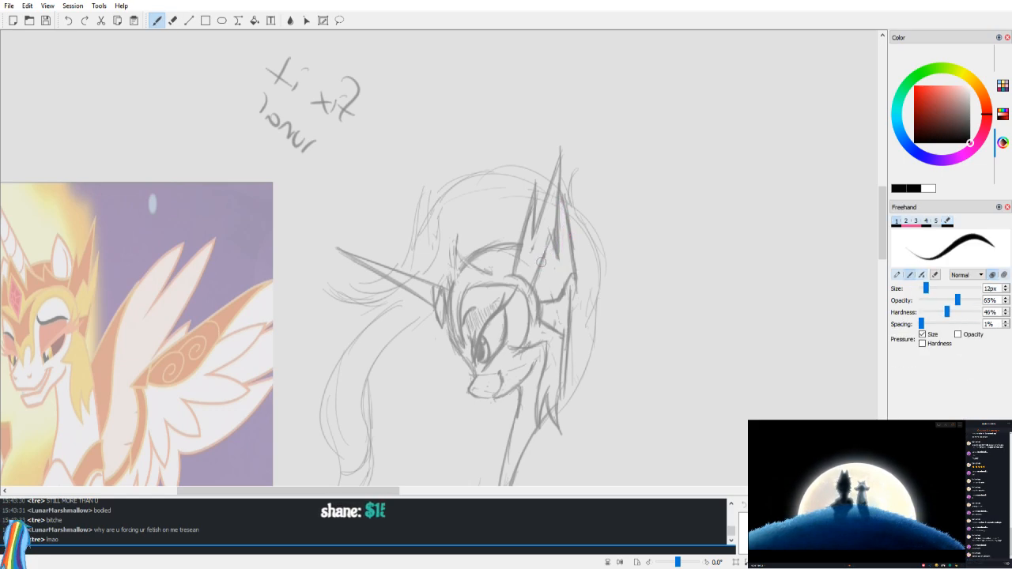
pyautogui.press('v')
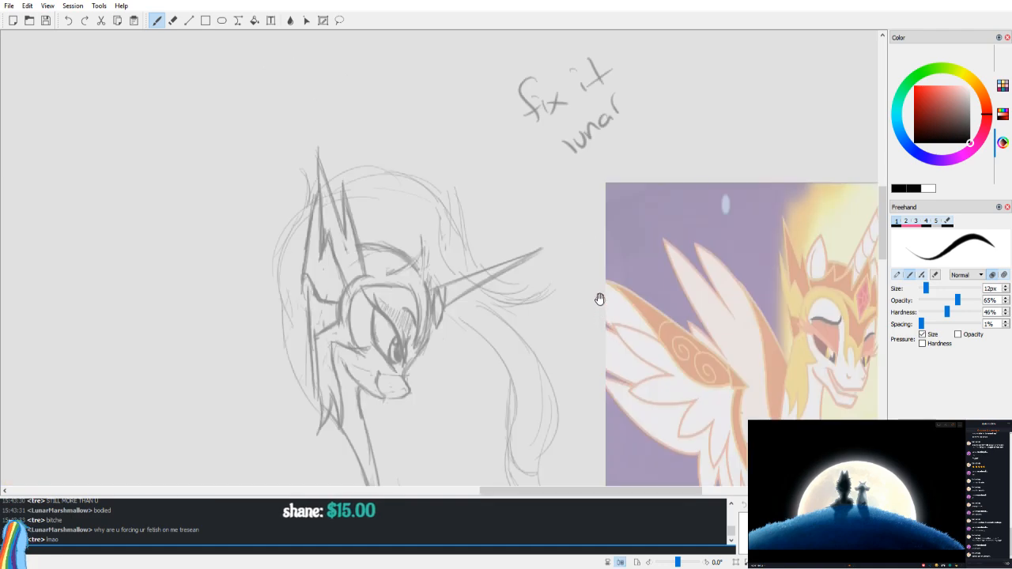
pyautogui.press('v')
pyautogui.moveTo(574, 276); pyautogui.dragTo(575, 299)
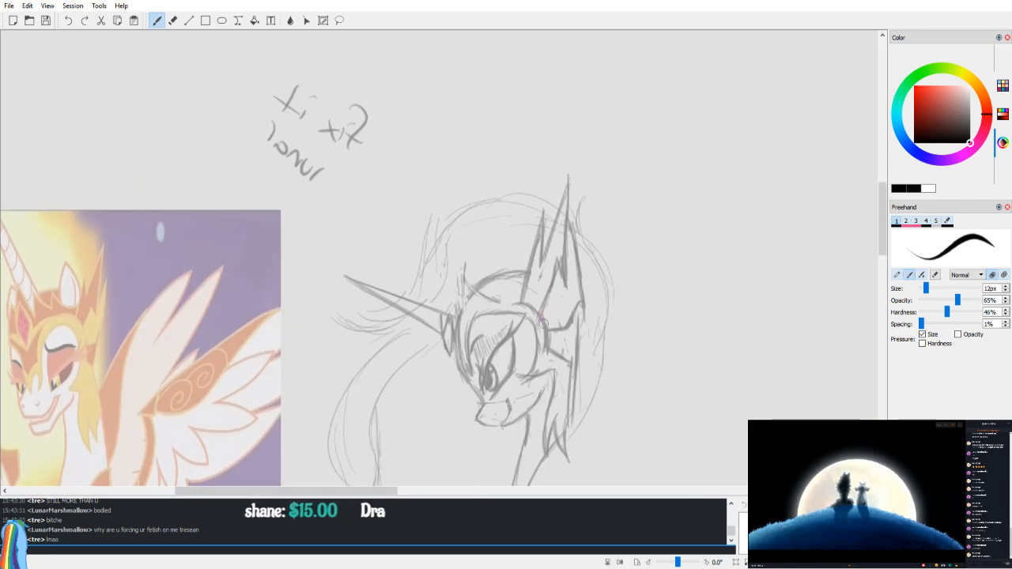
# Step: Define the inner edge between the two rear spikes and hatch the shorter spike, erasing stray lines and checking the mirrored view
pyautogui.press('e')
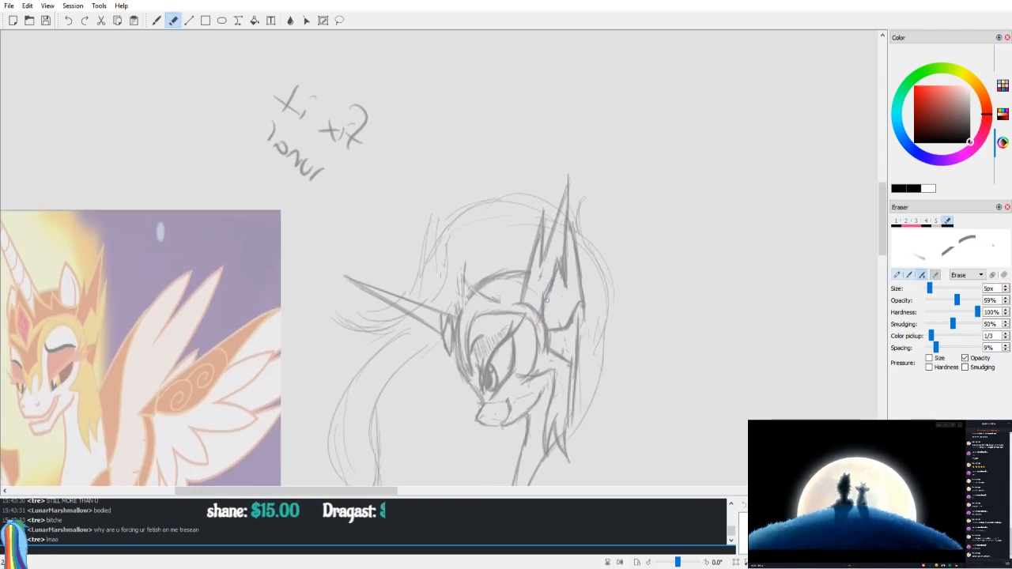
pyautogui.press('b')
pyautogui.press('v')
pyautogui.press('v')
pyautogui.press('e')
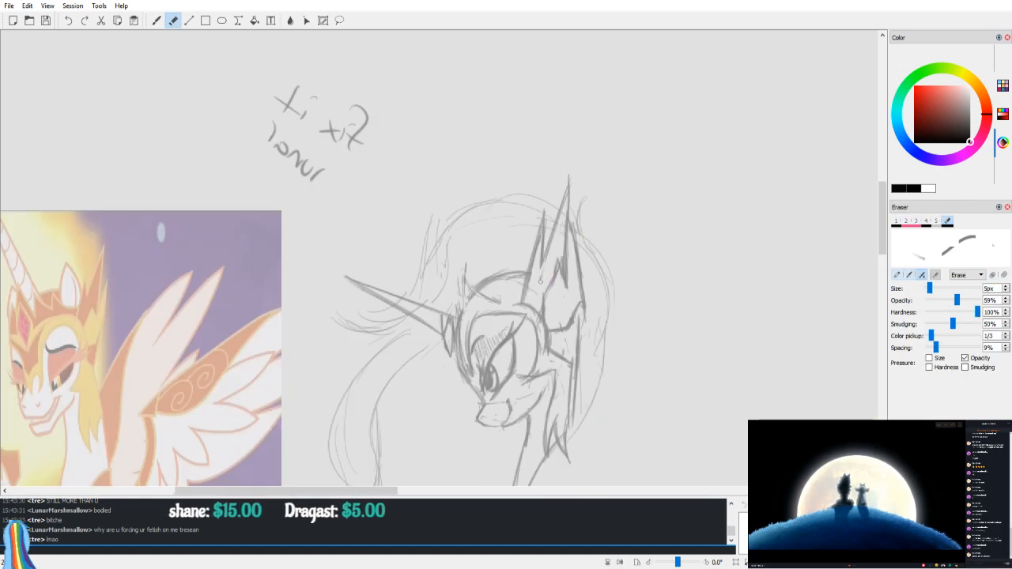
pyautogui.press('b')
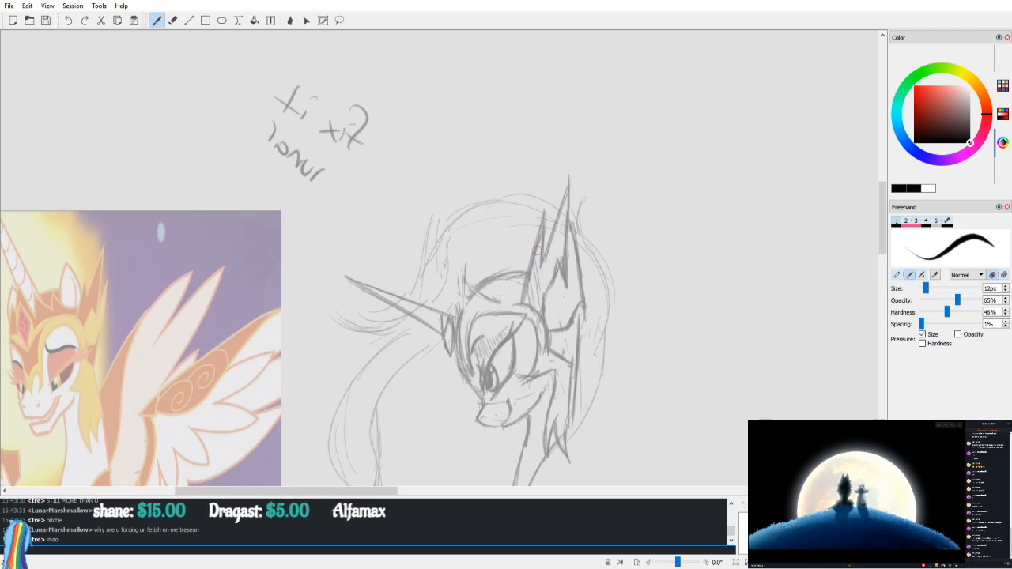
pyautogui.press('v')
pyautogui.press('v')
pyautogui.moveTo(602, 380); pyautogui.dragTo(580, 346)
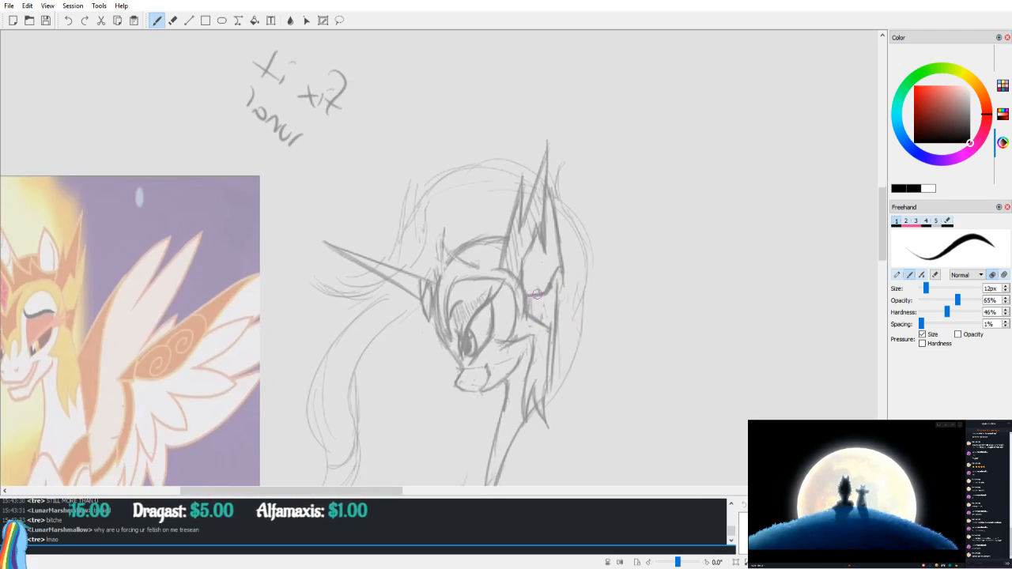
# Step: Refine the lower edge beneath the rear spikes and hatch the helmet section below it, erasing the excess
pyautogui.press('e')
pyautogui.moveTo(565, 277); pyautogui.dragTo(563, 286)
pyautogui.press('b')
pyautogui.press('e')
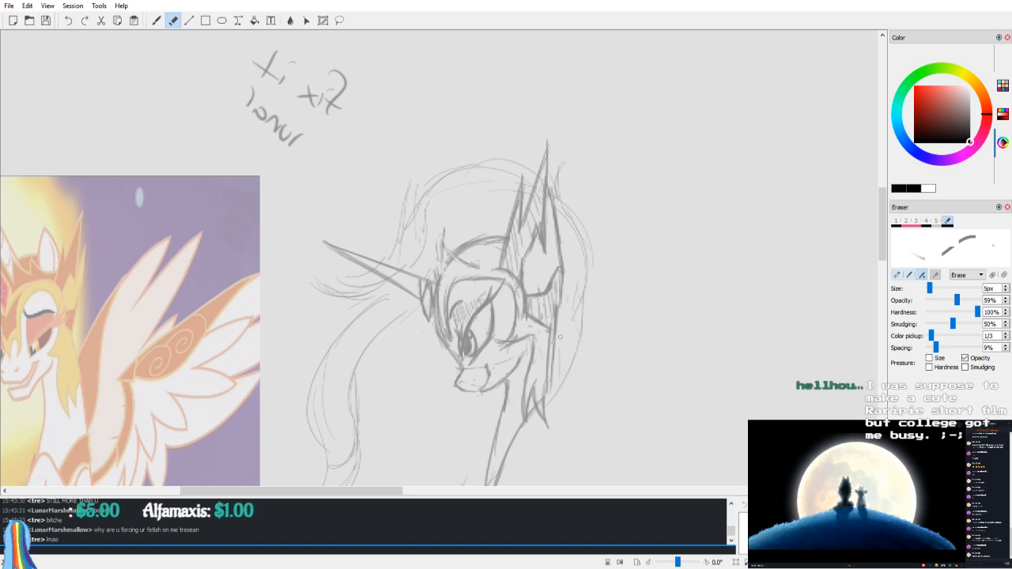
pyautogui.press('b')
# Step: Erase the overlapping lines at the horn's base and tidy the helmet's forehead edge in mirrored view
pyautogui.press('h')
pyautogui.moveTo(587, 297)
pyautogui.mouseDown()
pyautogui.moveTo(577, 312)
pyautogui.moveTo(522, 269)
pyautogui.mouseUp()
pyautogui.press('h')
pyautogui.moveTo(565, 312)
pyautogui.mouseDown()
pyautogui.moveTo(582, 317)
pyautogui.moveTo(671, 218)
pyautogui.mouseUp()
pyautogui.press('h')
pyautogui.press('e')
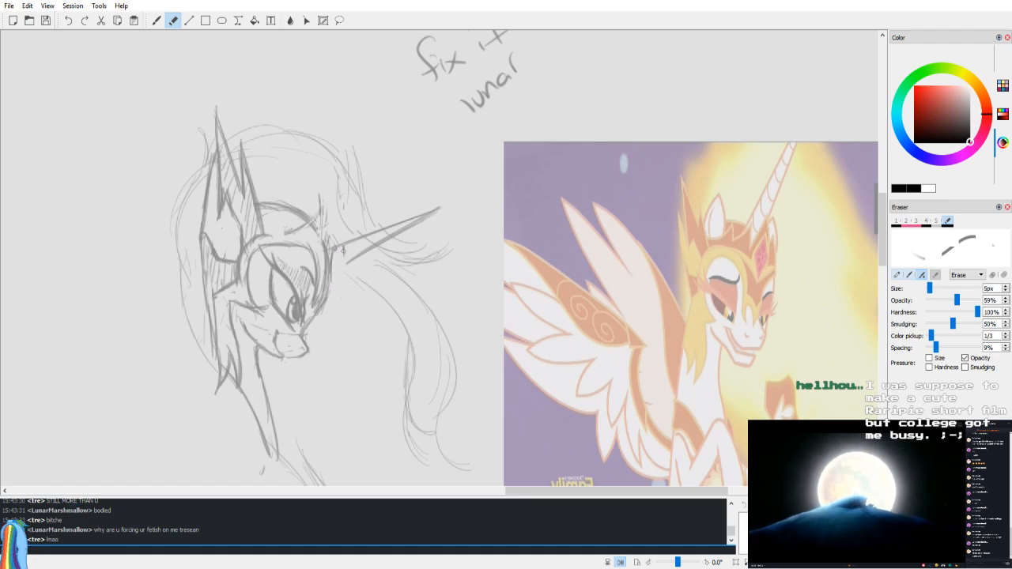
pyautogui.press('b')
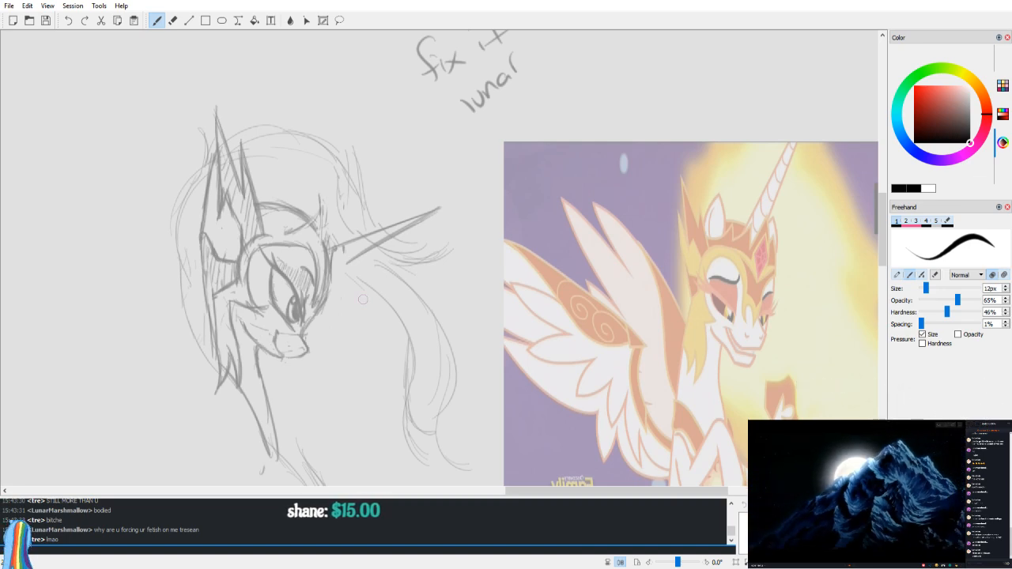
pyautogui.press('v')
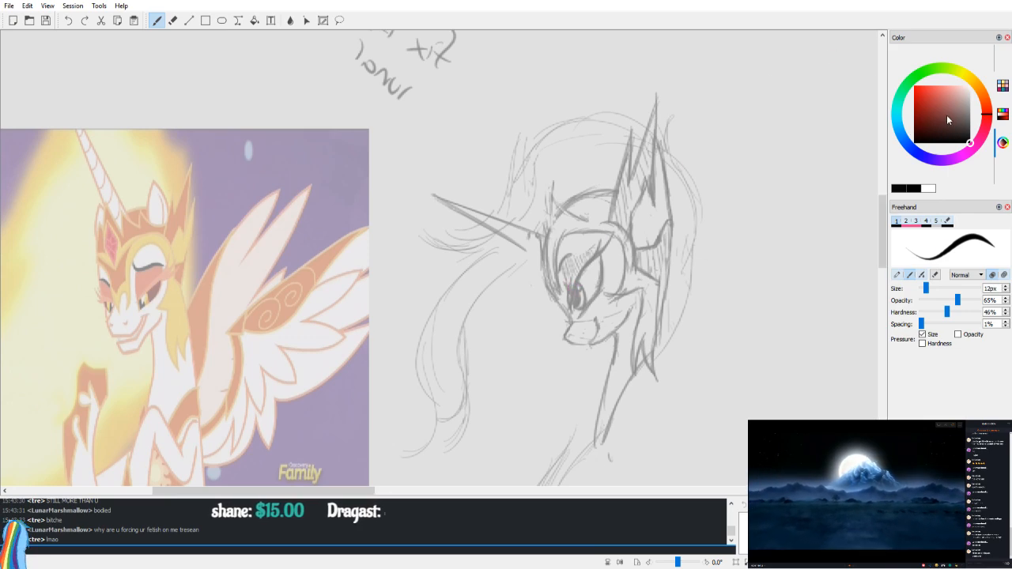
# Step: Paint a white highlight in the eye and lighten the iris with white, checking the mirrored view
pyautogui.press('x')
pyautogui.scroll(4, 716, 231)
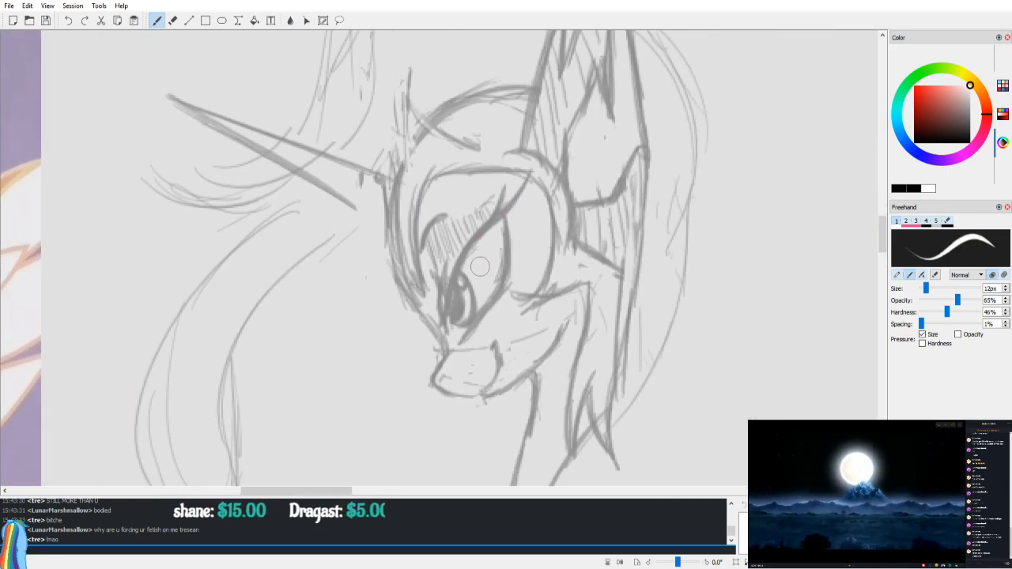
pyautogui.press('x')
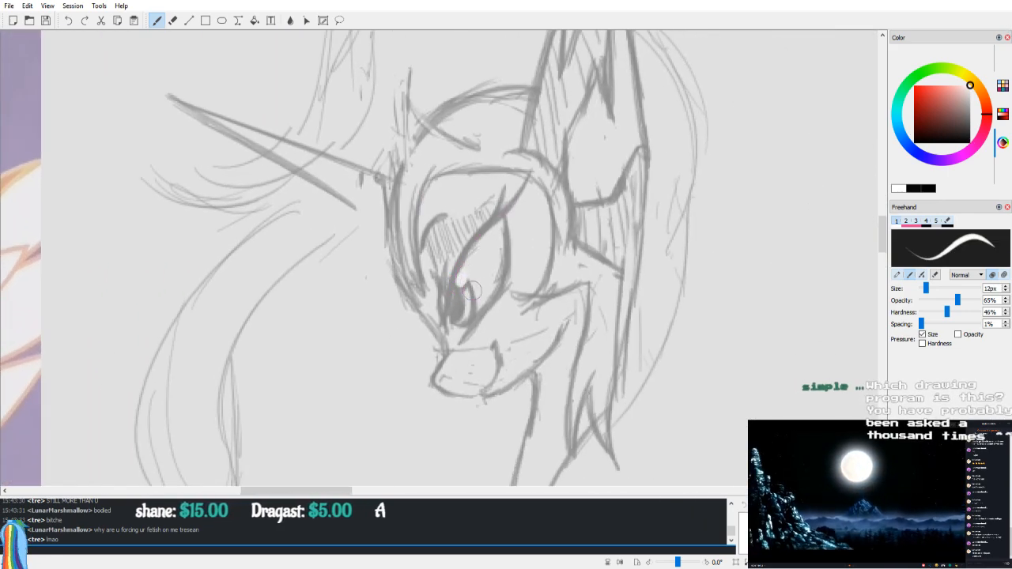
pyautogui.press('v')
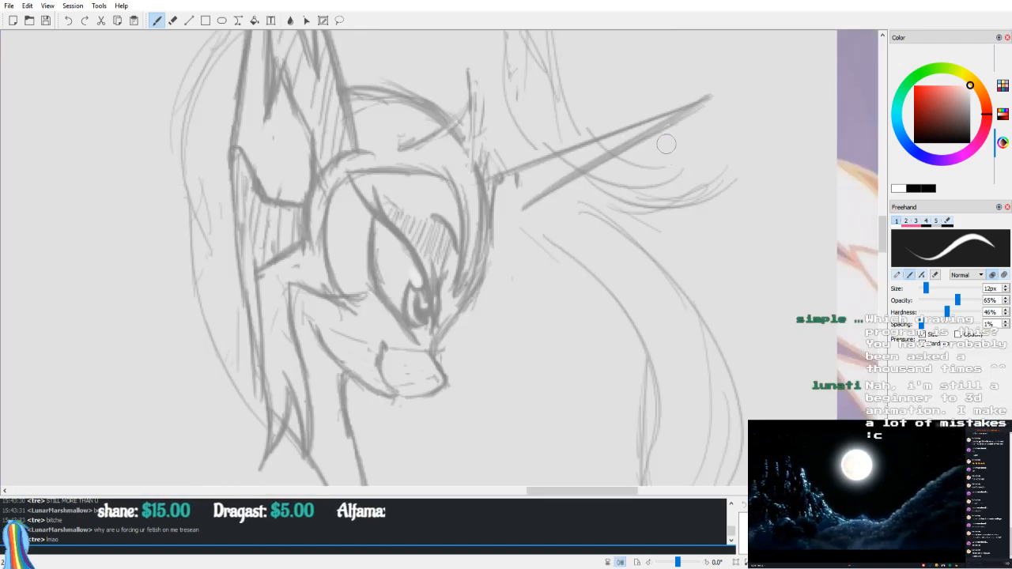
pyautogui.press('v')
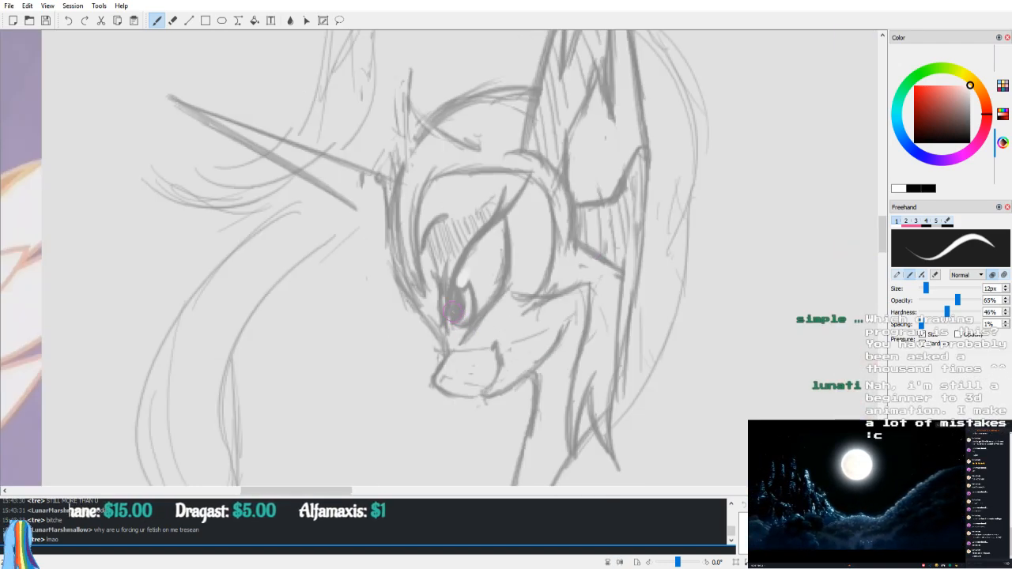
pyautogui.press('v')
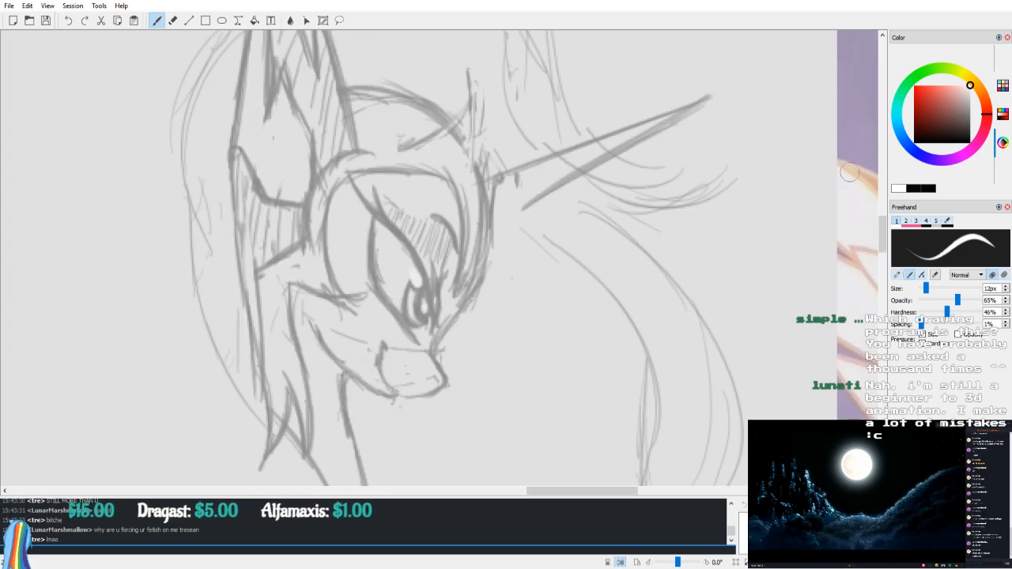
pyautogui.press('x')
pyautogui.press('v')
# Step: Strengthen the upper eyelid line in black and clean up the eyelid around it, checking the mirrored view
pyautogui.press('x')
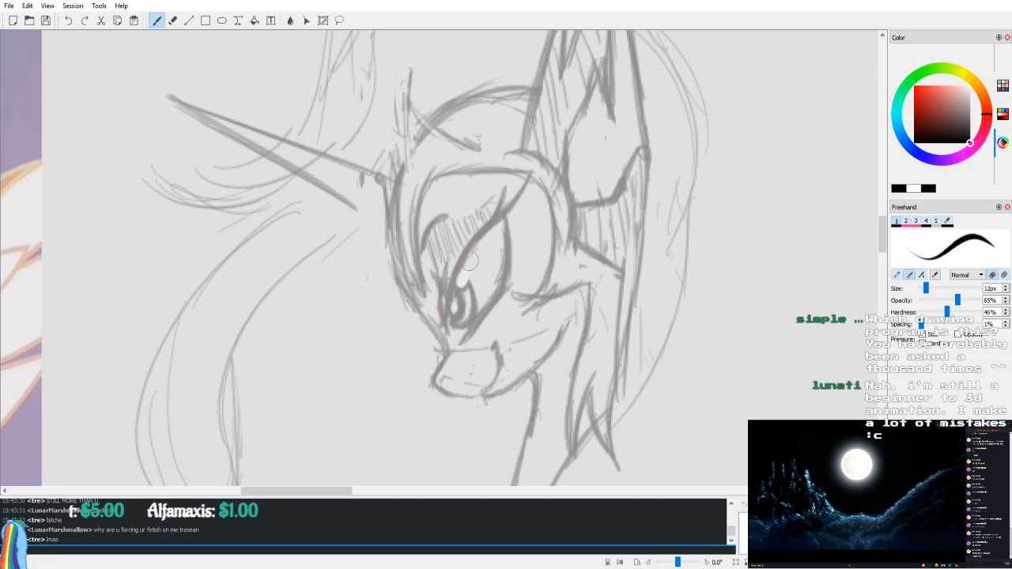
pyautogui.press('e')
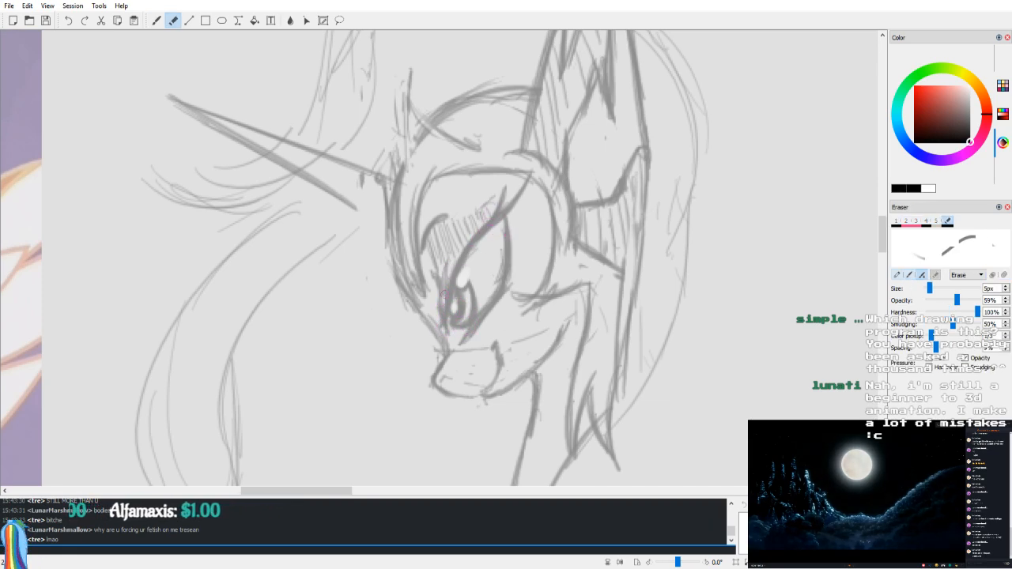
pyautogui.press('b')
pyautogui.press('v')
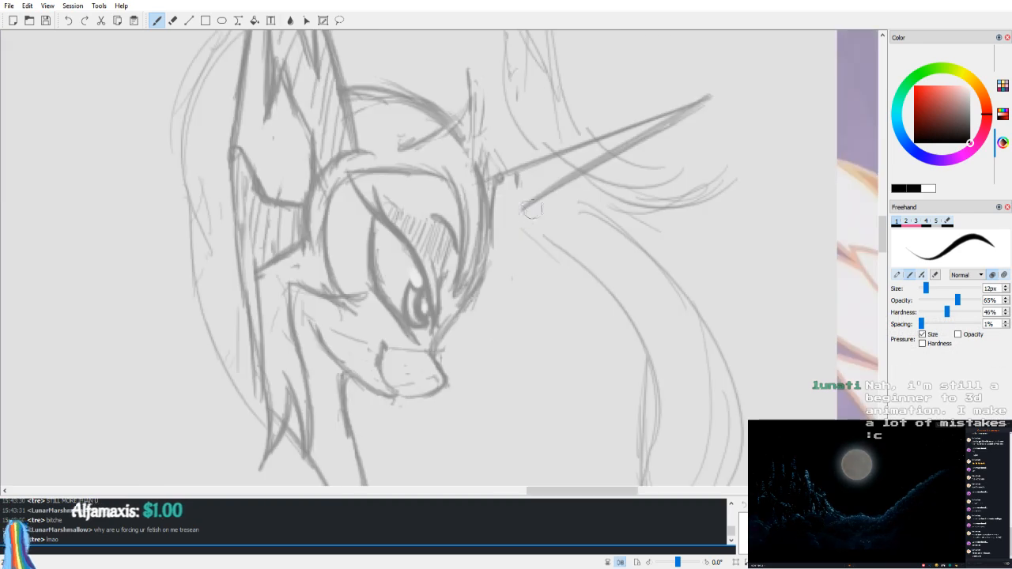
pyautogui.press('v')
pyautogui.scroll(2, 463, 312)
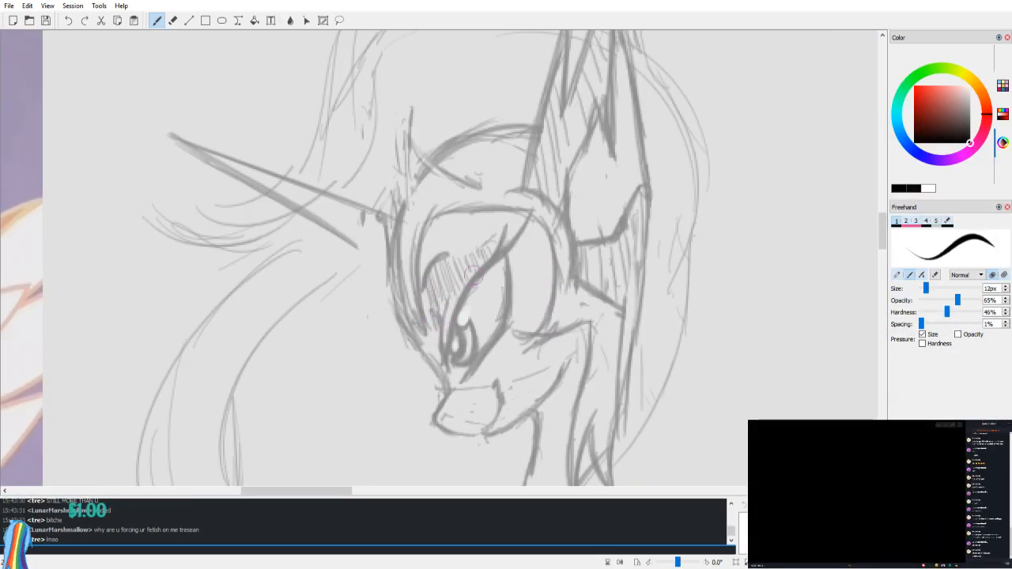
pyautogui.press('v')
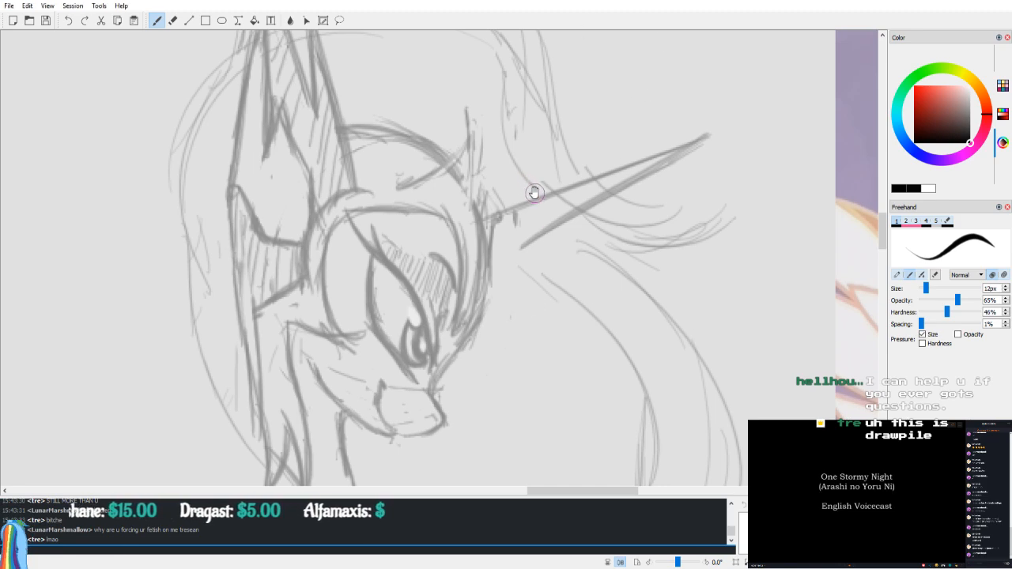
# Step: Shade the top of the neck beneath the jaw with dark strokes along the throat line
pyautogui.press('m')
pyautogui.moveTo(565, 201); pyautogui.dragTo(471, 137)
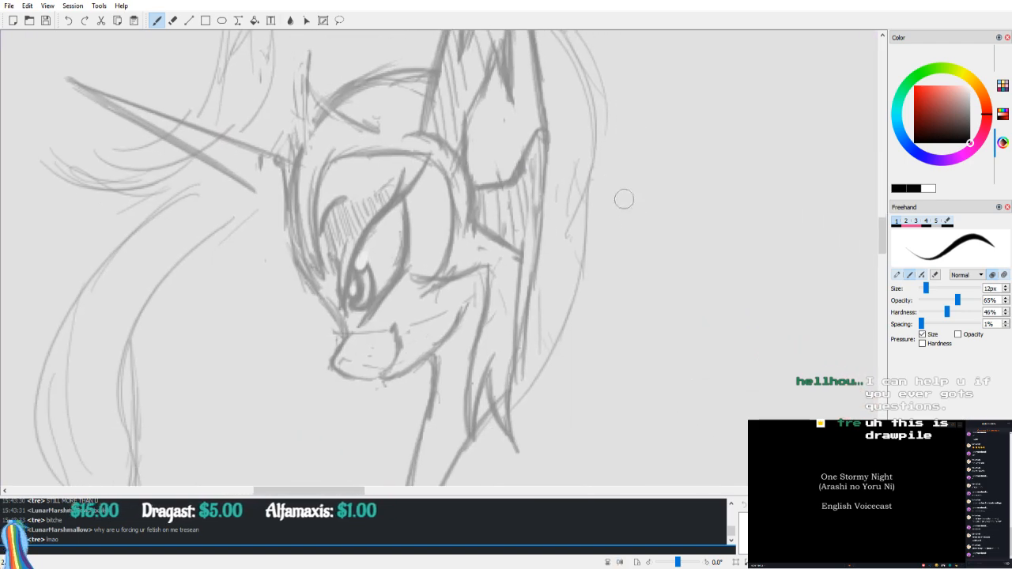
pyautogui.moveTo(619, 235); pyautogui.dragTo(641, 149)
pyautogui.moveTo(539, 272); pyautogui.dragTo(532, 336)
pyautogui.moveTo(444, 340); pyautogui.dragTo(438, 400)
pyautogui.moveTo(449, 361); pyautogui.dragTo(433, 479)
pyautogui.moveTo(451, 331)
pyautogui.mouseDown()
pyautogui.moveTo(471, 305)
pyautogui.moveTo(453, 353)
pyautogui.mouseUp()
pyautogui.moveTo(473, 301); pyautogui.dragTo(449, 383)
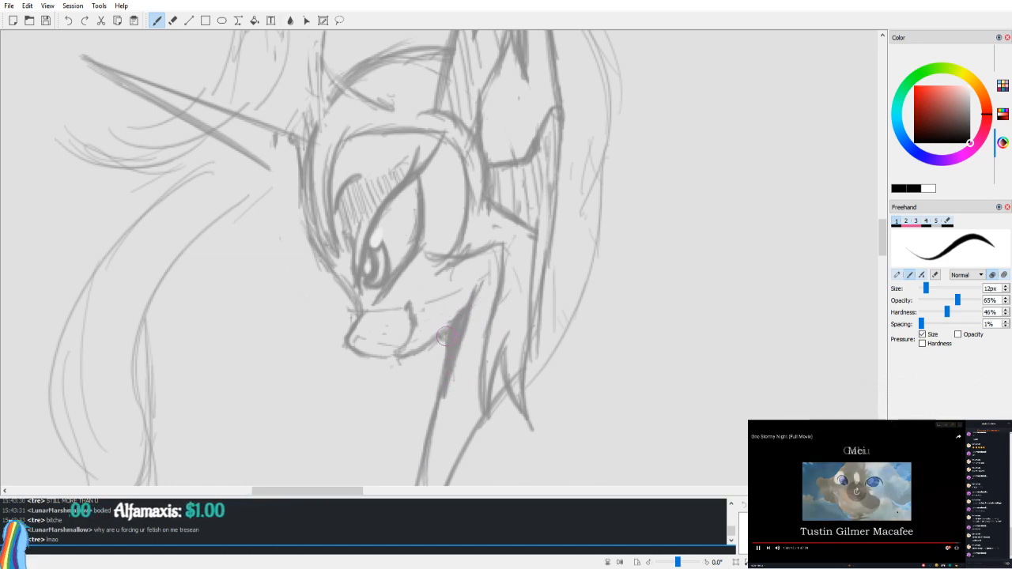
# Step: Refine the shaded throat beneath the jaw with erasing and dark strokes, checking the jawline in mirrored view
pyautogui.press('e')
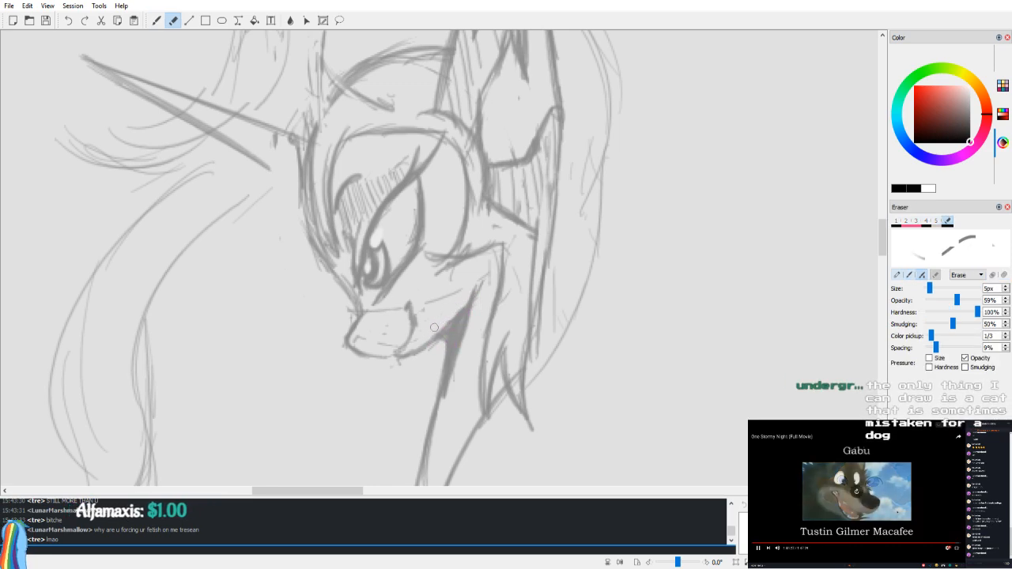
pyautogui.press('b')
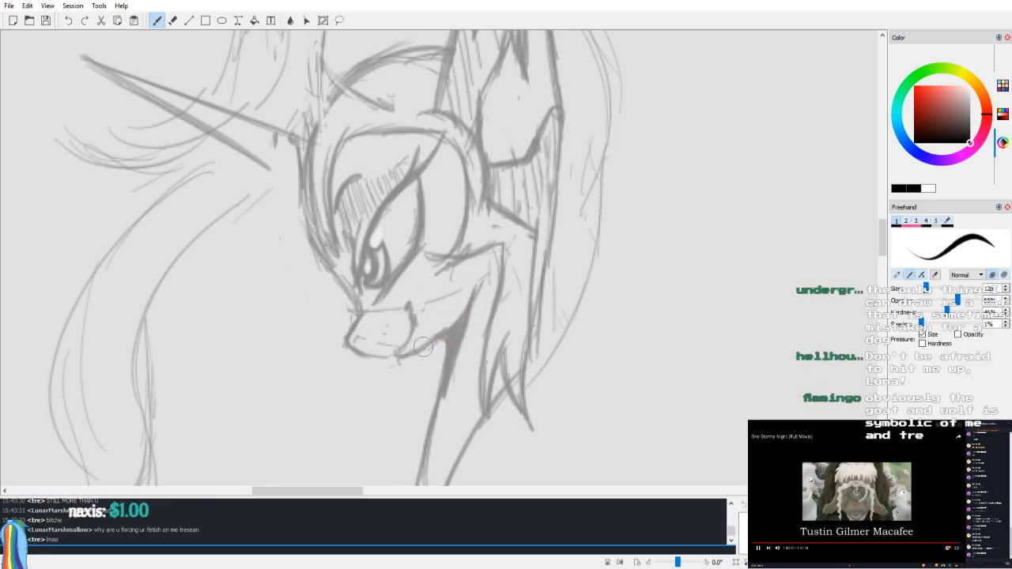
pyautogui.press('e')
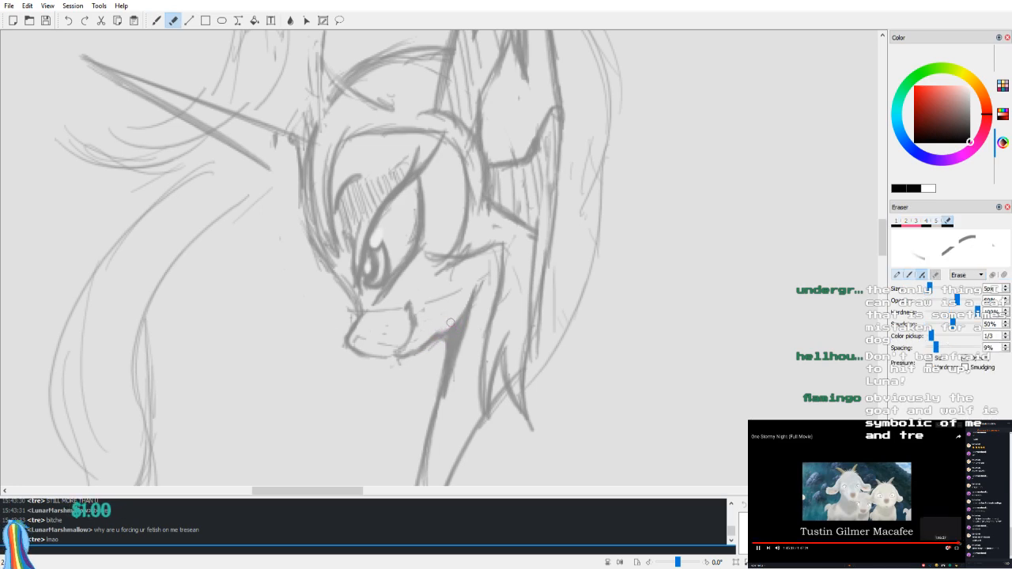
pyautogui.press('v')
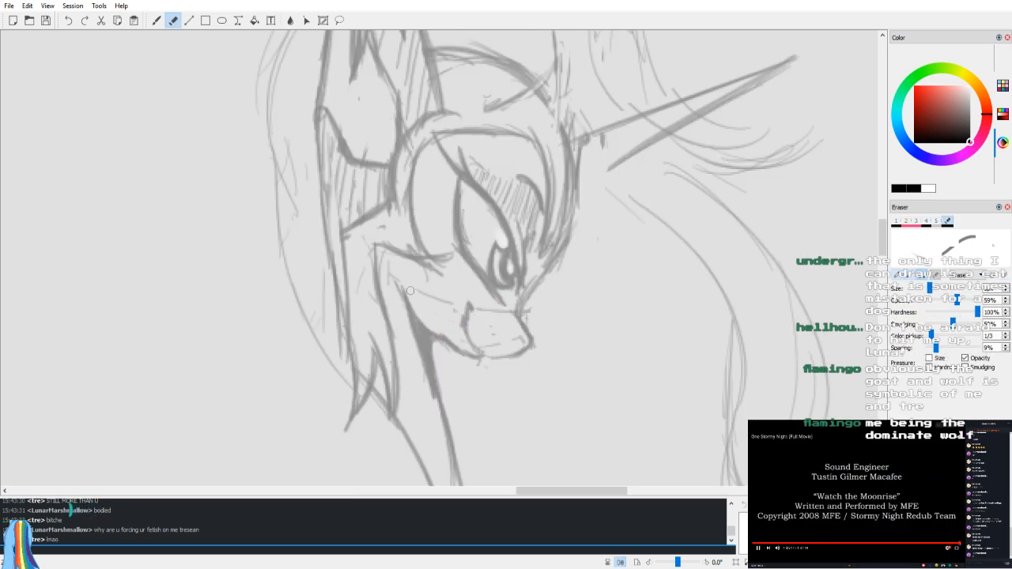
pyautogui.moveTo(399, 280); pyautogui.dragTo(432, 321)
pyautogui.press('v')
pyautogui.press('b')
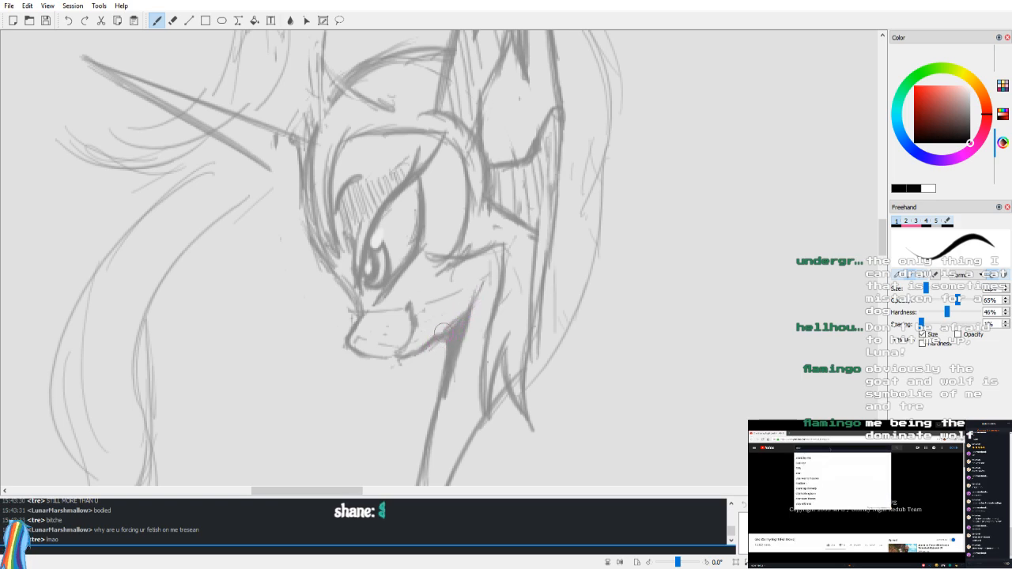
# Step: Erase the stray construction lines on the muzzle and along the jaw, comparing normal and mirrored views
pyautogui.press('e')
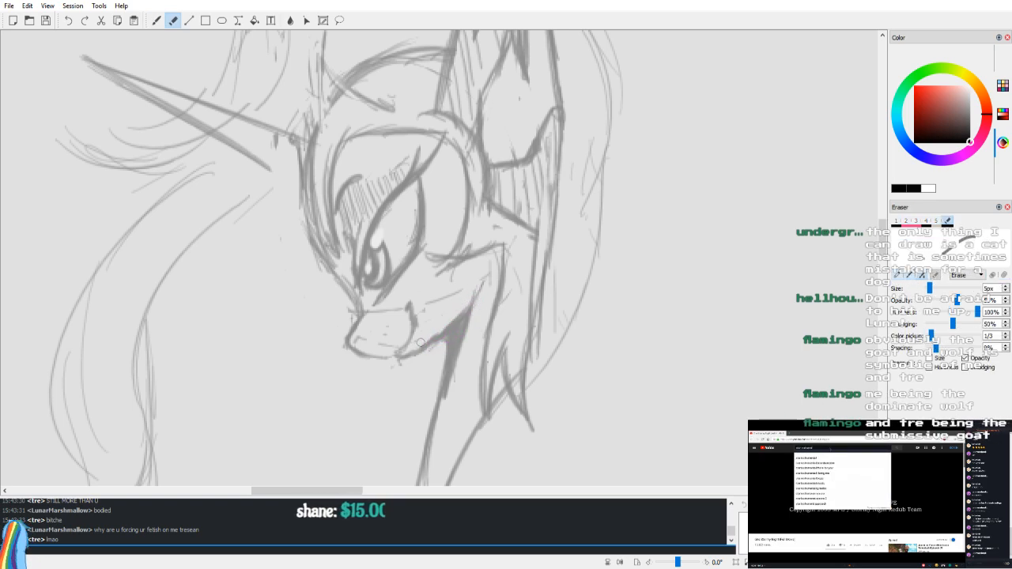
pyautogui.press('v')
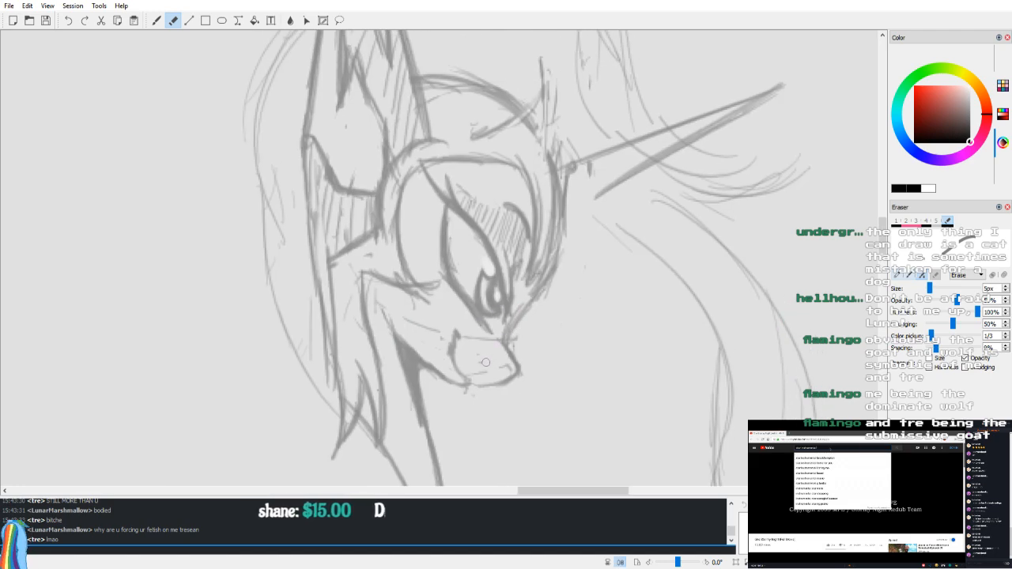
pyautogui.press('v')
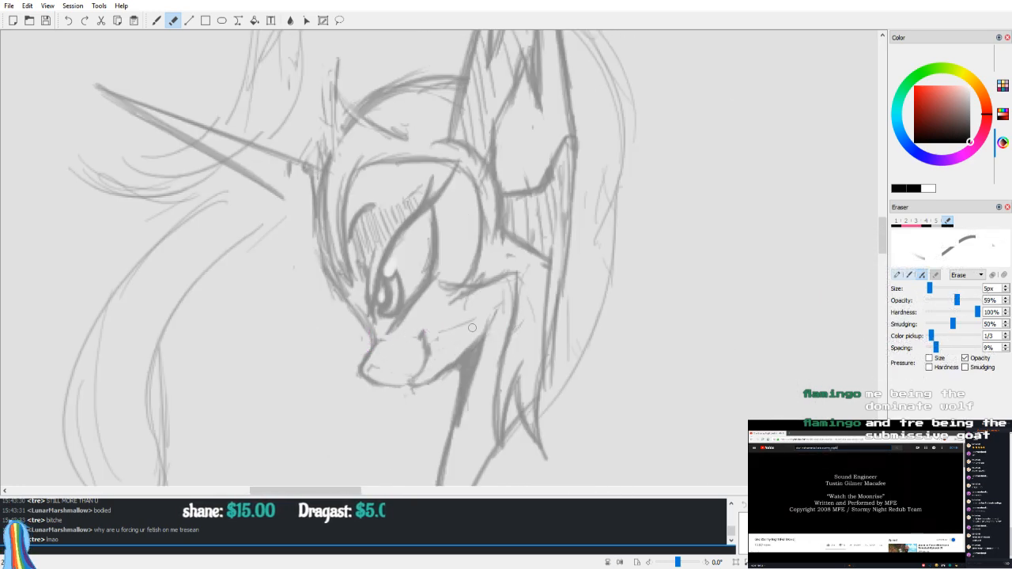
pyautogui.press('v')
pyautogui.press('v')
# Step: Darken the helmet's rear rim behind the eye and the cheek outline, cleaning stray marks near the jaw corner
pyautogui.press('b')
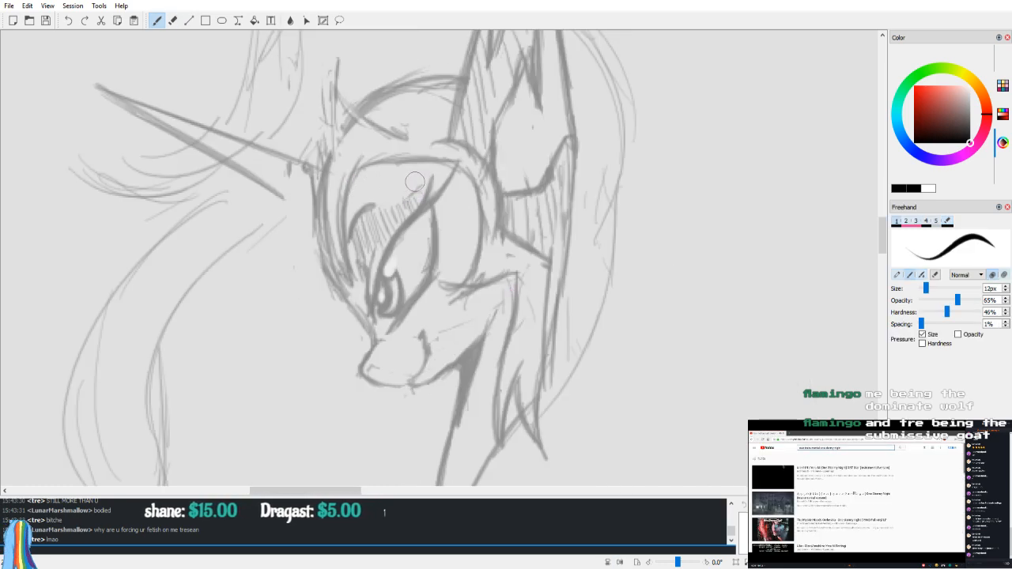
pyautogui.press('e')
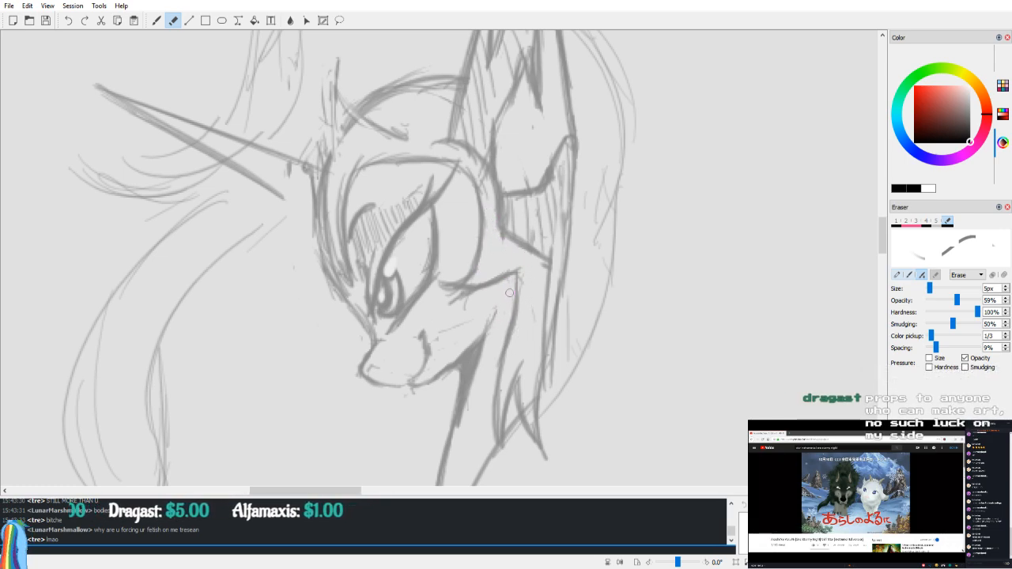
pyautogui.press('b')
pyautogui.press('h')
pyautogui.moveTo(614, 188); pyautogui.dragTo(619, 292)
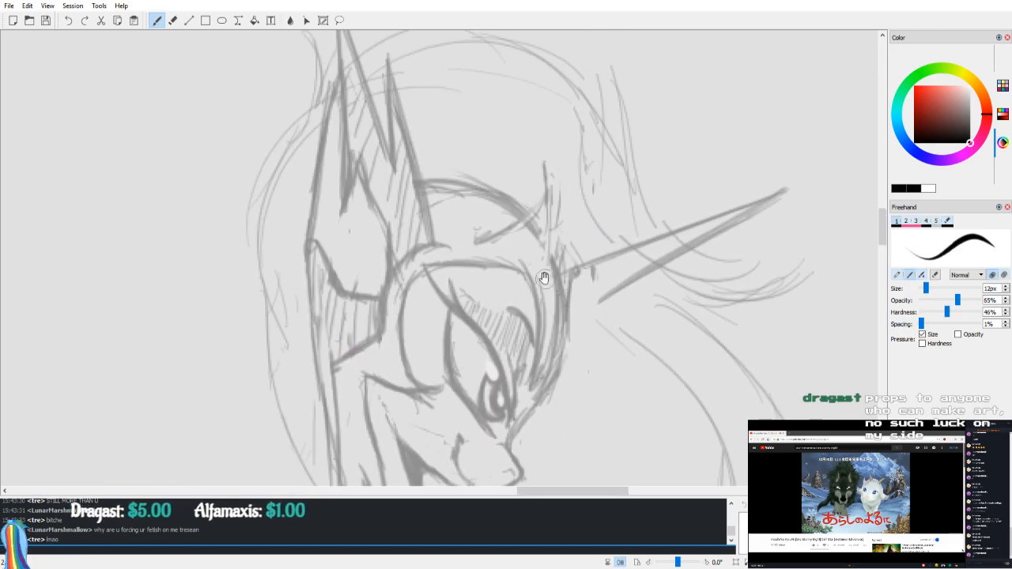
pyautogui.moveTo(553, 286); pyautogui.dragTo(544, 265)
# Step: Clean up and redraw the helmet's rim where it meets the base of the ear in mirrored view
pyautogui.press('e')
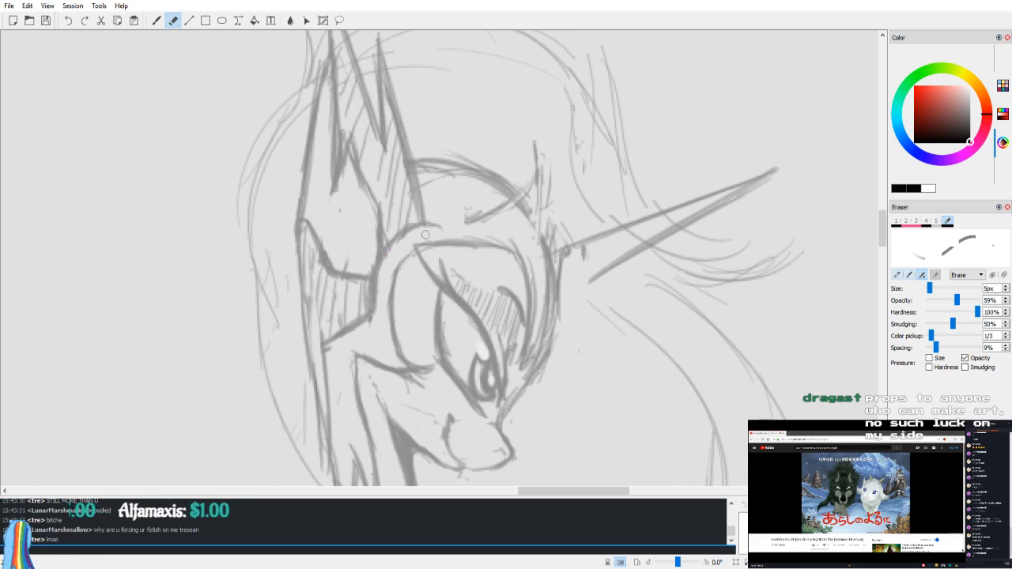
pyautogui.press('h')
pyautogui.moveTo(421, 235)
pyautogui.mouseDown()
pyautogui.moveTo(436, 267)
pyautogui.moveTo(437, 253)
pyautogui.mouseUp()
pyautogui.press('h')
pyautogui.press('b')
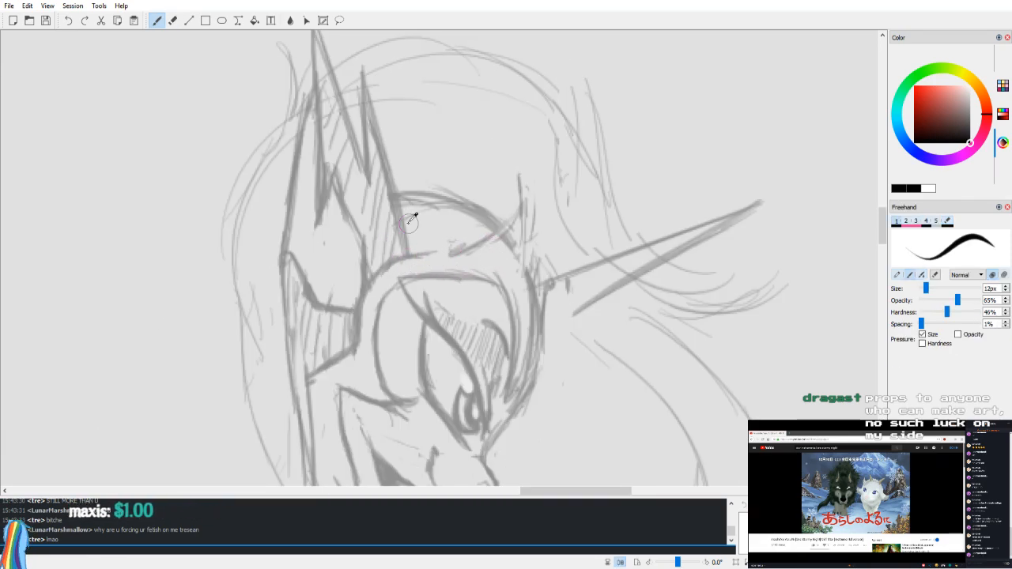
# Step: Extend the helmet's upper edge forward from the ear and draw a pointed, shaded spike above the forehead
pyautogui.scroll(-1, 400, 224)
pyautogui.press('h')
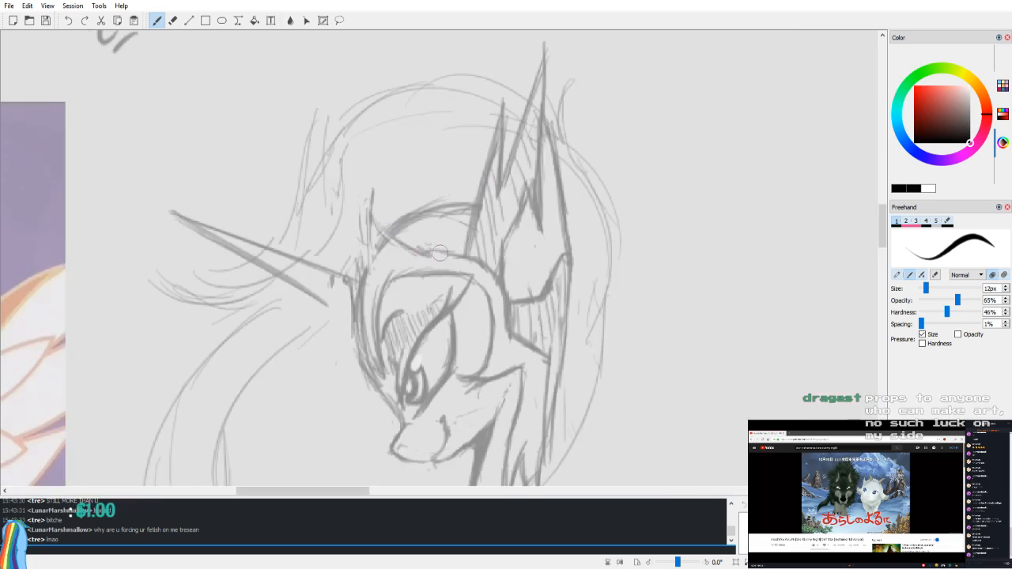
pyautogui.press('h')
pyautogui.moveTo(420, 253)
pyautogui.mouseDown()
pyautogui.moveTo(487, 235)
pyautogui.moveTo(522, 207)
pyautogui.mouseUp()
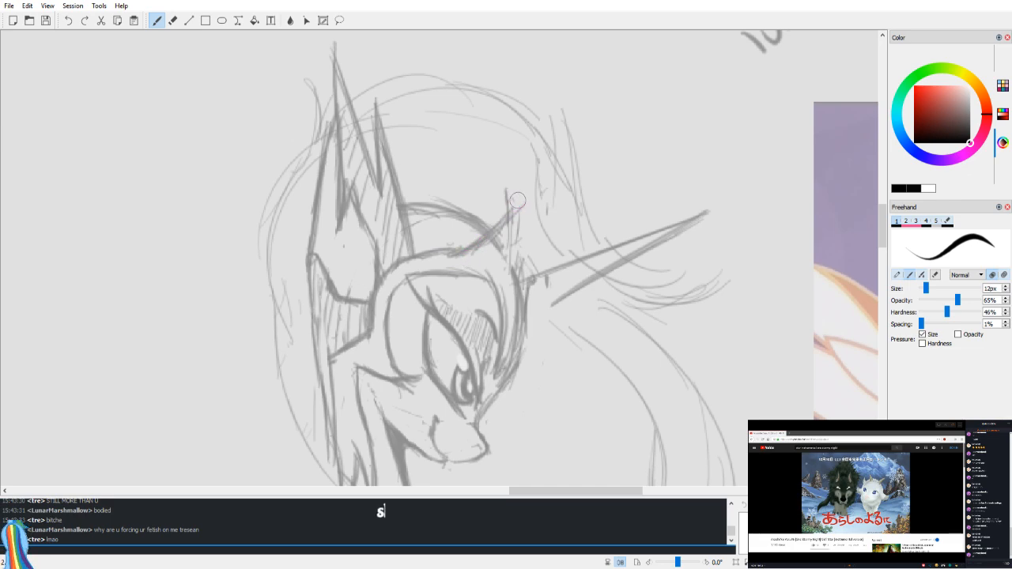
pyautogui.moveTo(470, 245)
pyautogui.mouseDown()
pyautogui.moveTo(513, 201)
pyautogui.moveTo(492, 258)
pyautogui.mouseUp()
pyautogui.press('v')
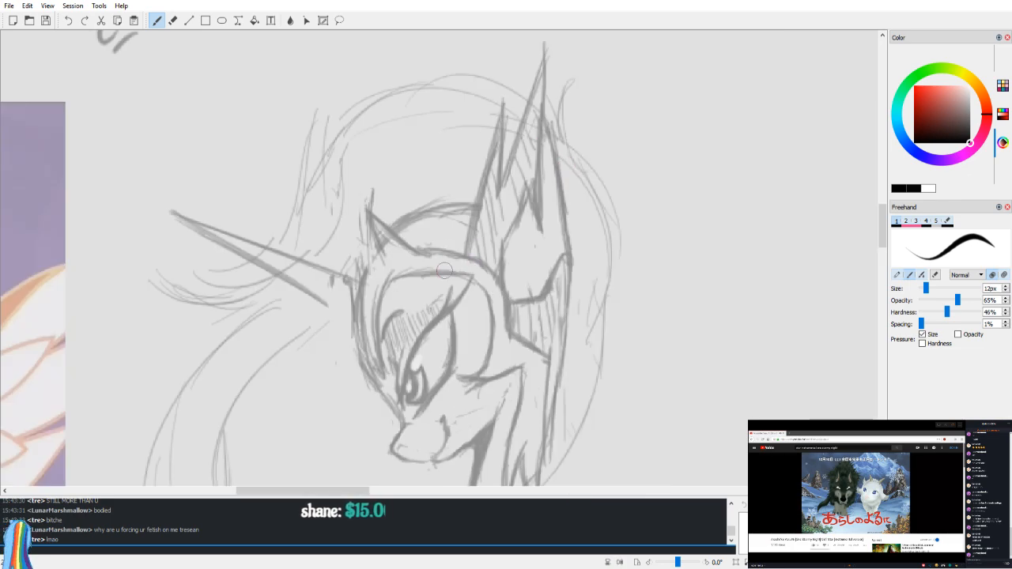
pyautogui.press('v')
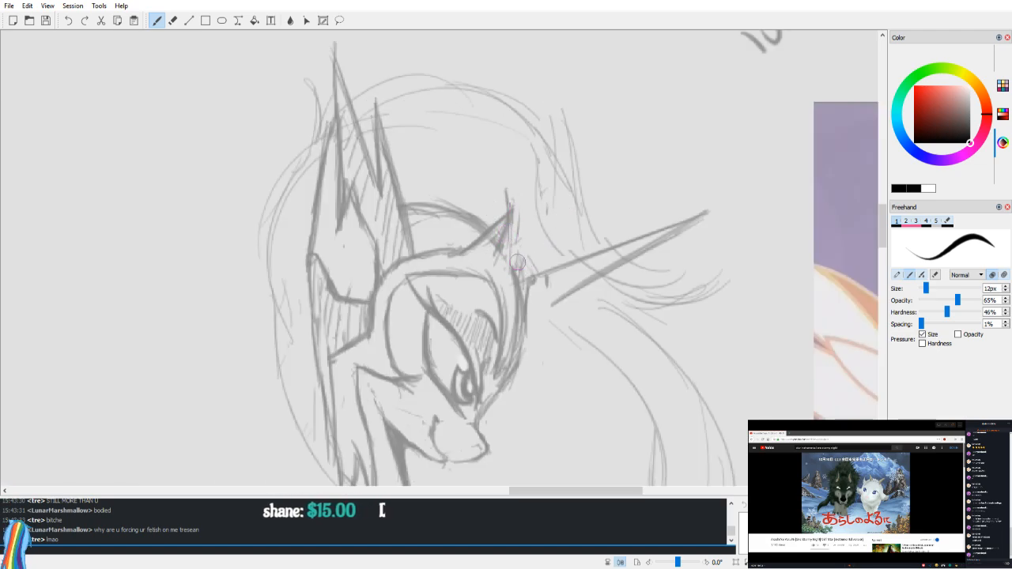
# Step: Try to draw a second spike on the helmet between the first spike and the horn's base
pyautogui.moveTo(493, 260)
pyautogui.mouseDown()
pyautogui.moveTo(550, 189)
pyautogui.moveTo(539, 244)
pyautogui.mouseUp()
pyautogui.hotkey('ctrl', 'z')
pyautogui.moveTo(546, 199); pyautogui.dragTo(535, 270)
pyautogui.press('v')
pyautogui.moveTo(333, 191); pyautogui.dragTo(322, 272)
pyautogui.press('v')
pyautogui.hotkey('ctrl', 'z')
pyautogui.hotkey('ctrl', 'z')
pyautogui.moveTo(537, 195)
pyautogui.mouseDown()
pyautogui.moveTo(510, 229)
pyautogui.moveTo(540, 190)
pyautogui.mouseUp()
pyautogui.hotkey('ctrl', 'z')
pyautogui.hotkey('ctrl', 'z')
pyautogui.moveTo(507, 221); pyautogui.dragTo(545, 164)
pyautogui.hotkey('ctrl', 'z')
pyautogui.hotkey('ctrl', 'z')
pyautogui.hotkey('ctrl', 'z')
pyautogui.hotkey('ctrl', 'z')
pyautogui.hotkey('ctrl', 'z')
pyautogui.hotkey('ctrl', 'z')
pyautogui.hotkey('ctrl', 'z')
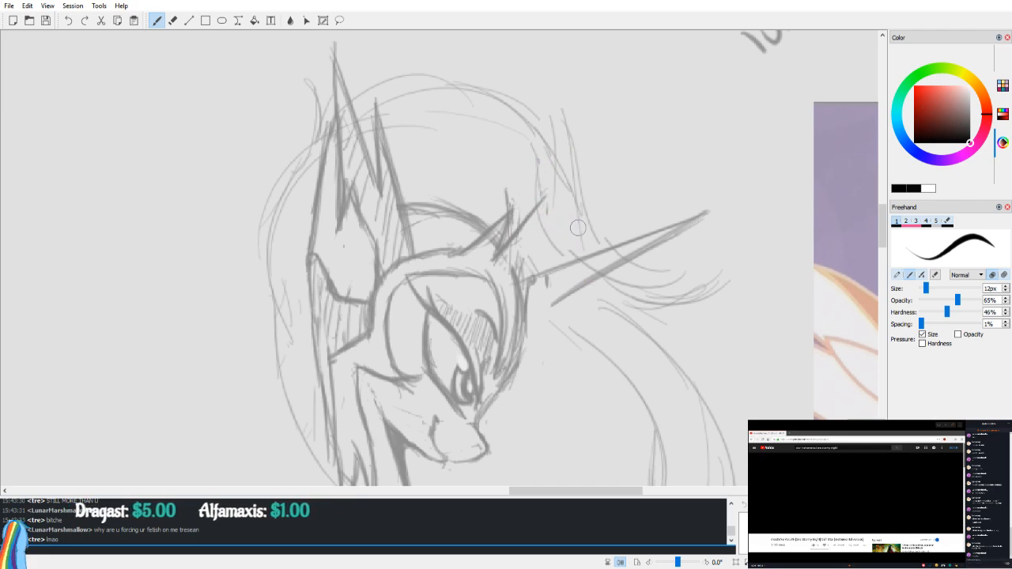
# Step: Try to sketch a front helmet spike along the forehead edge at the horn's base in normal view
pyautogui.press('h')
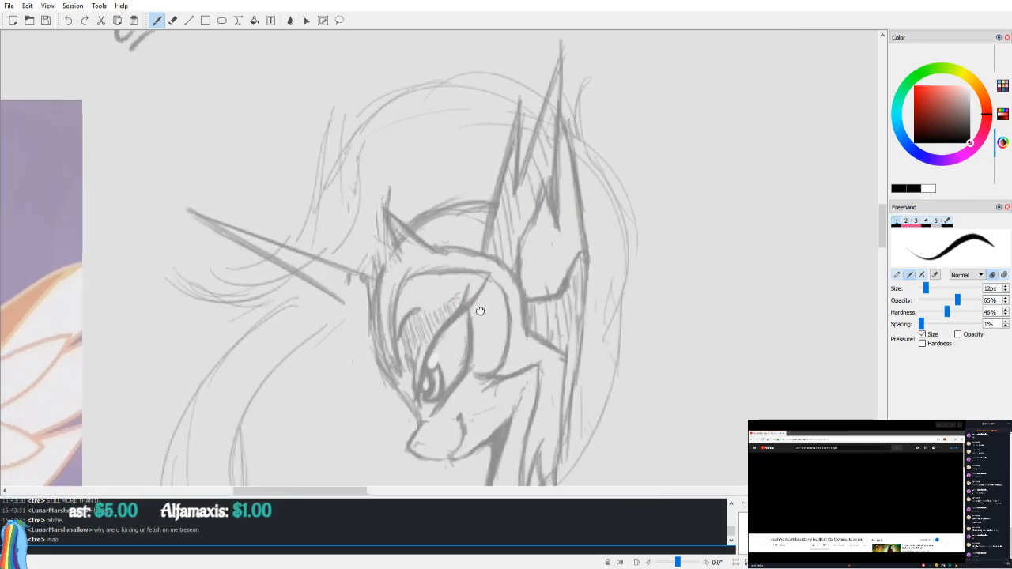
pyautogui.moveTo(358, 240); pyautogui.dragTo(388, 313)
pyautogui.moveTo(371, 273); pyautogui.dragTo(389, 314)
pyautogui.hotkey('ctrl', 'z')
pyautogui.hotkey('ctrl', 'z')
pyautogui.moveTo(359, 241)
pyautogui.mouseDown()
pyautogui.moveTo(397, 323)
pyautogui.moveTo(405, 299)
pyautogui.mouseUp()
pyautogui.hotkey('ctrl', 'z')
pyautogui.moveTo(356, 222)
pyautogui.mouseDown()
pyautogui.moveTo(412, 296)
pyautogui.moveTo(356, 223)
pyautogui.moveTo(405, 285)
pyautogui.moveTo(389, 245)
pyautogui.moveTo(365, 228)
pyautogui.moveTo(395, 257)
pyautogui.mouseUp()
pyautogui.press('v')
pyautogui.hotkey('ctrl', 'z')
pyautogui.hotkey('ctrl', 'z')
# Step: Try a front helmet spike crossing the horn's base in mirrored view, compare both orientations, and undo it
pyautogui.moveTo(520, 230); pyautogui.dragTo(497, 335)
pyautogui.hotkey('ctrl', 'z')
pyautogui.moveTo(522, 229)
pyautogui.mouseDown()
pyautogui.moveTo(473, 278)
pyautogui.moveTo(520, 233)
pyautogui.moveTo(474, 267)
pyautogui.moveTo(503, 245)
pyautogui.mouseUp()
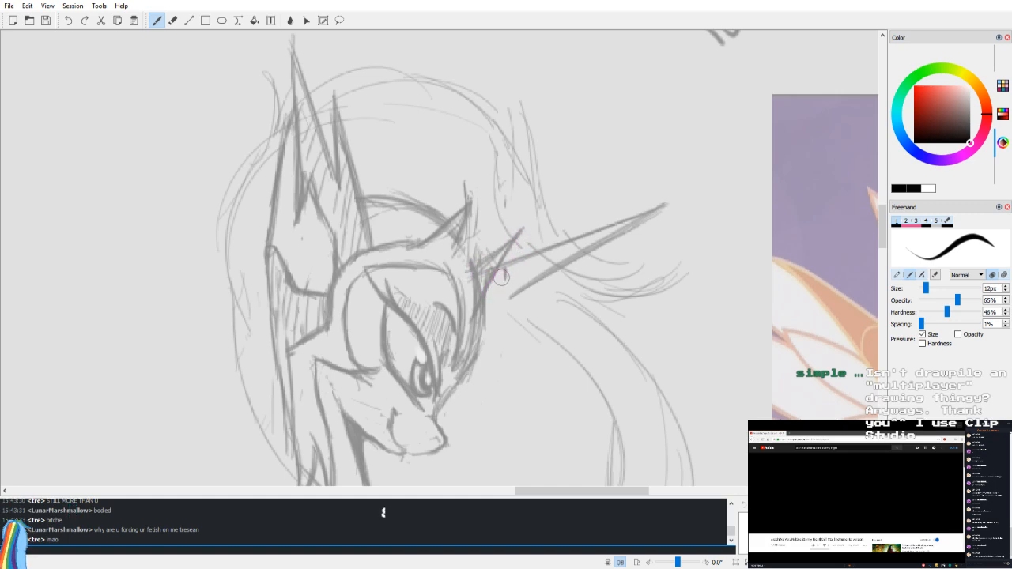
pyautogui.press('h')
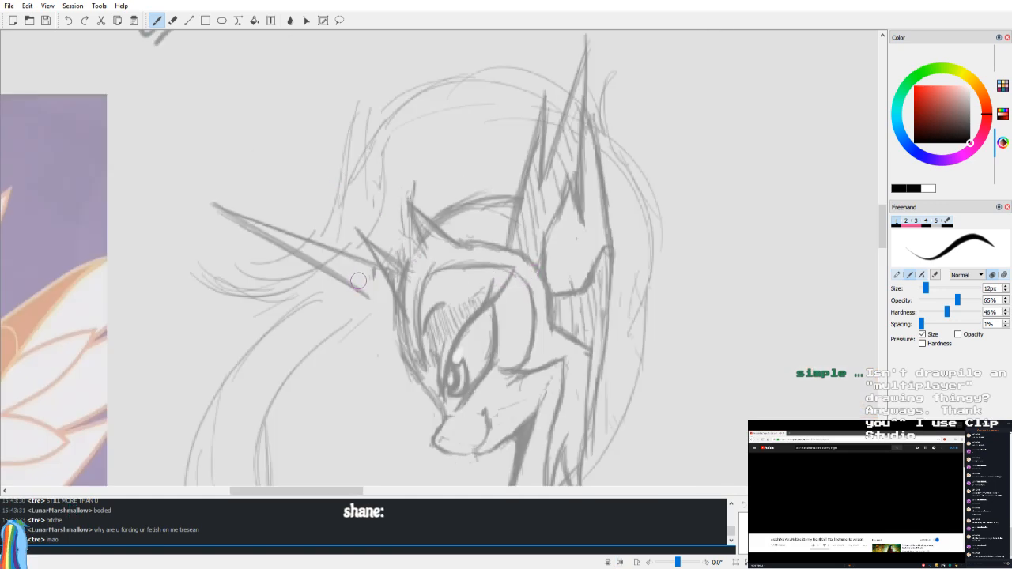
pyautogui.press('h')
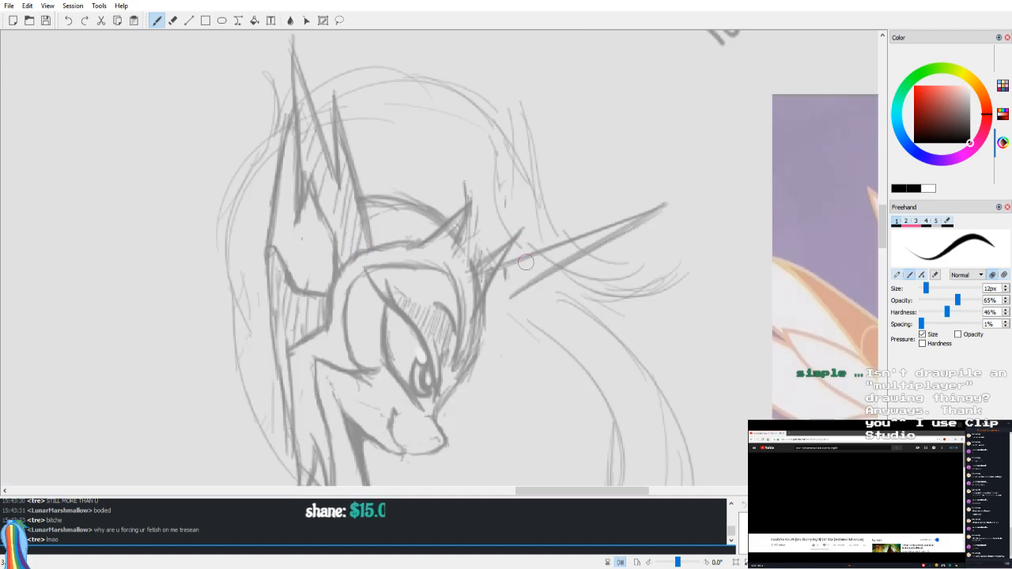
pyautogui.hotkey('ctrl', 'z')
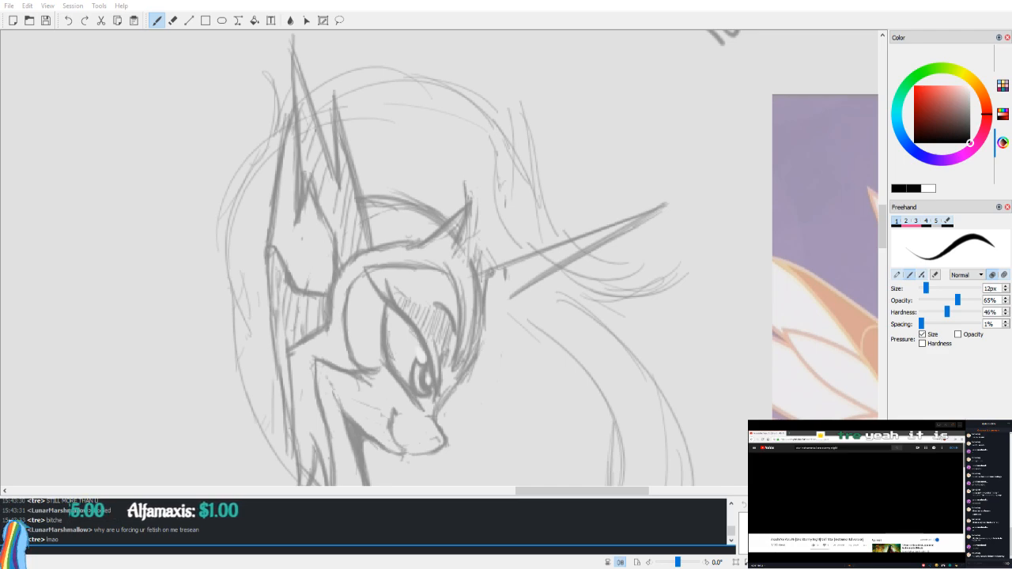
# Step: Examine the whole pony head beside the winged unicorn reference and the surrounding sketches in both orientations
pyautogui.scroll(-5, 535, 211)
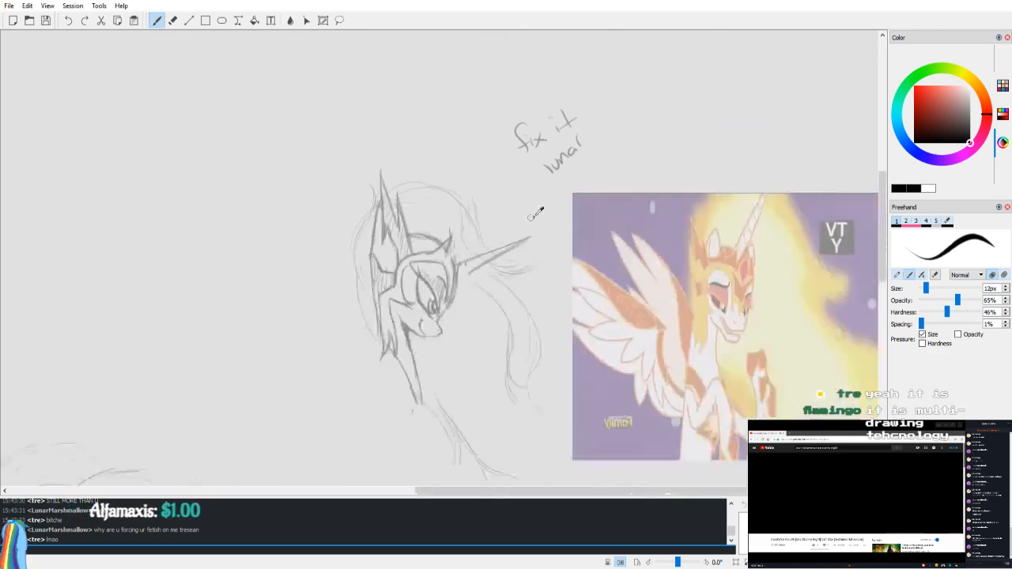
pyautogui.press('v')
pyautogui.press('v')
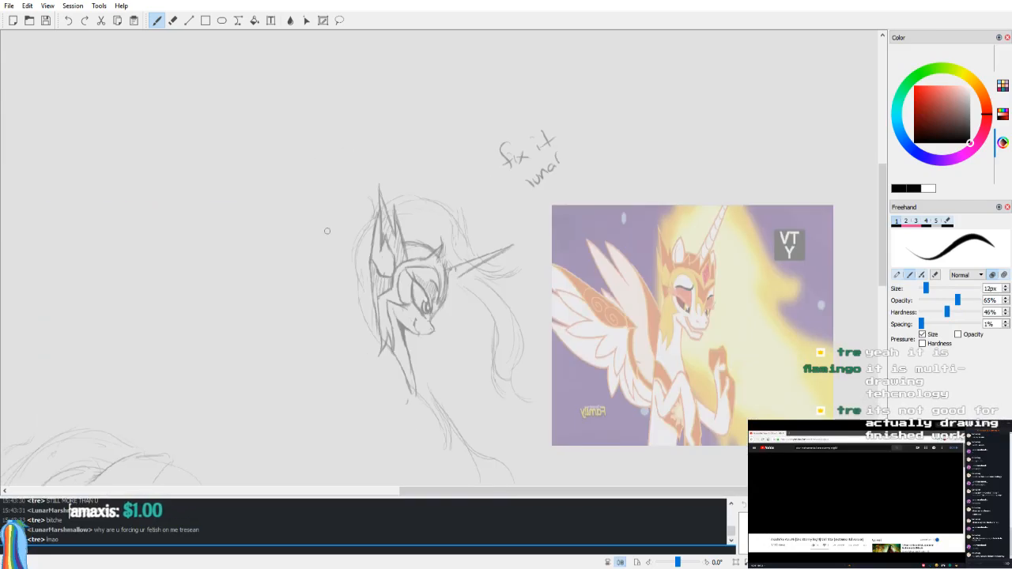
pyautogui.press('v')
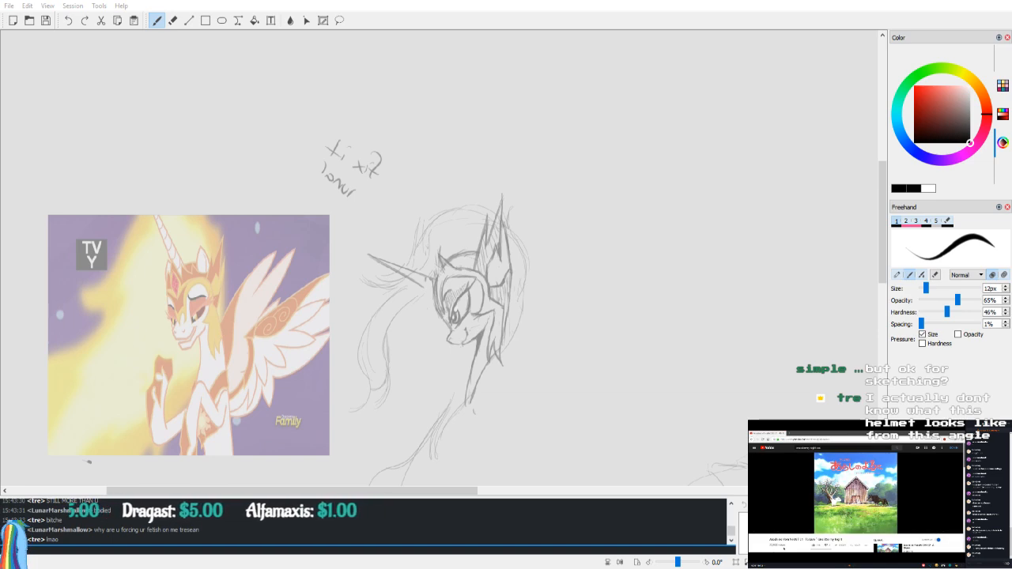
pyautogui.scroll(-5, 570, 253)
pyautogui.scroll(-2, 553, 272)
pyautogui.scroll(3, 499, 315)
pyautogui.moveTo(541, 253); pyautogui.dragTo(566, 298)
pyautogui.scroll(-3, 566, 298)
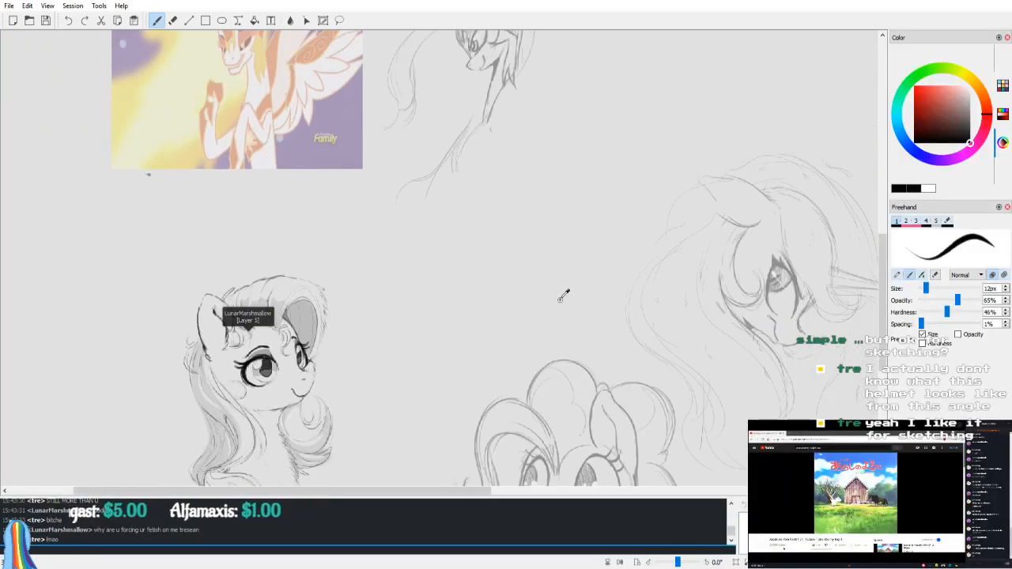
pyautogui.moveTo(612, 229); pyautogui.dragTo(628, 266)
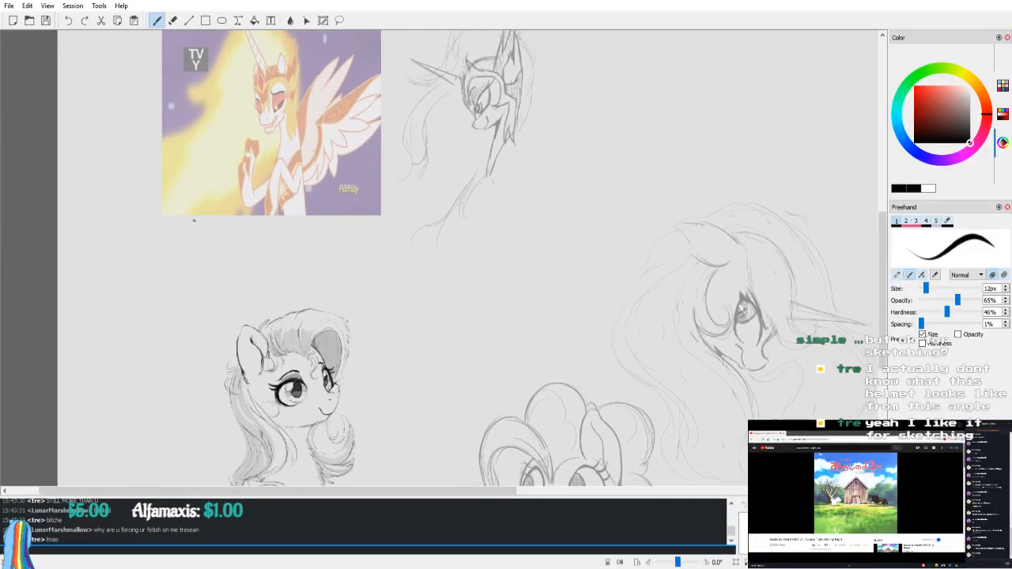
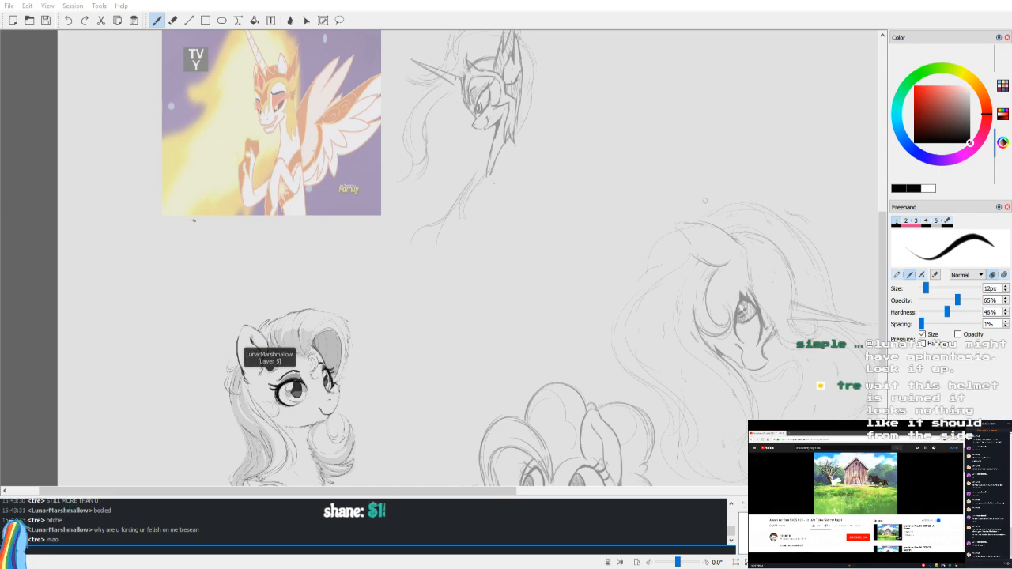
# Step: Paste a second winged unicorn reference showing the helmet from the side, scale it down, and place it beside the head sketch
pyautogui.moveTo(646, 121); pyautogui.dragTo(502, 271)
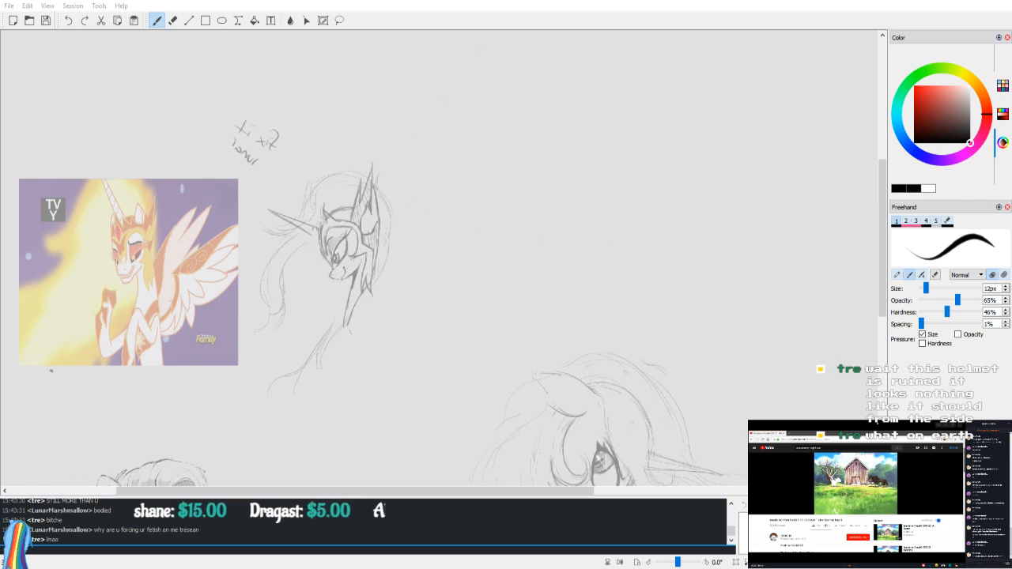
pyautogui.hotkey('ctrl', 'v')
pyautogui.moveTo(465, 242); pyautogui.dragTo(413, 245)
pyautogui.moveTo(638, 144); pyautogui.dragTo(357, 280)
pyautogui.moveTo(301, 302)
pyautogui.mouseDown()
pyautogui.moveTo(560, 192)
pyautogui.moveTo(551, 177)
pyautogui.mouseUp()
pyautogui.press('b')
# Step: Examine the helmet on the pony head sketch against both winged unicorn references, up close and from afar
pyautogui.moveTo(477, 288); pyautogui.dragTo(482, 313)
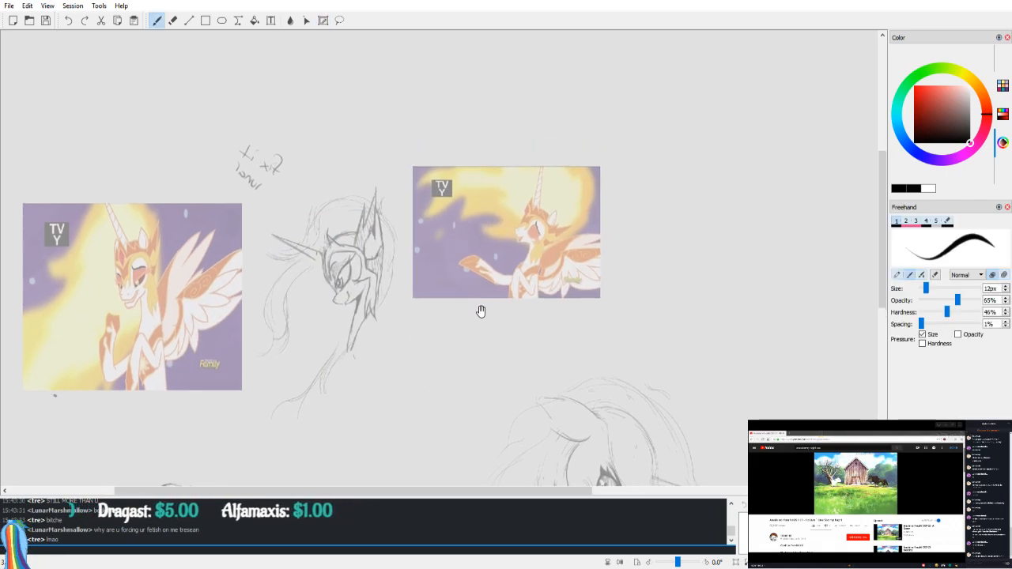
pyautogui.scroll(5, 480, 312)
pyautogui.moveTo(549, 296); pyautogui.dragTo(854, 271)
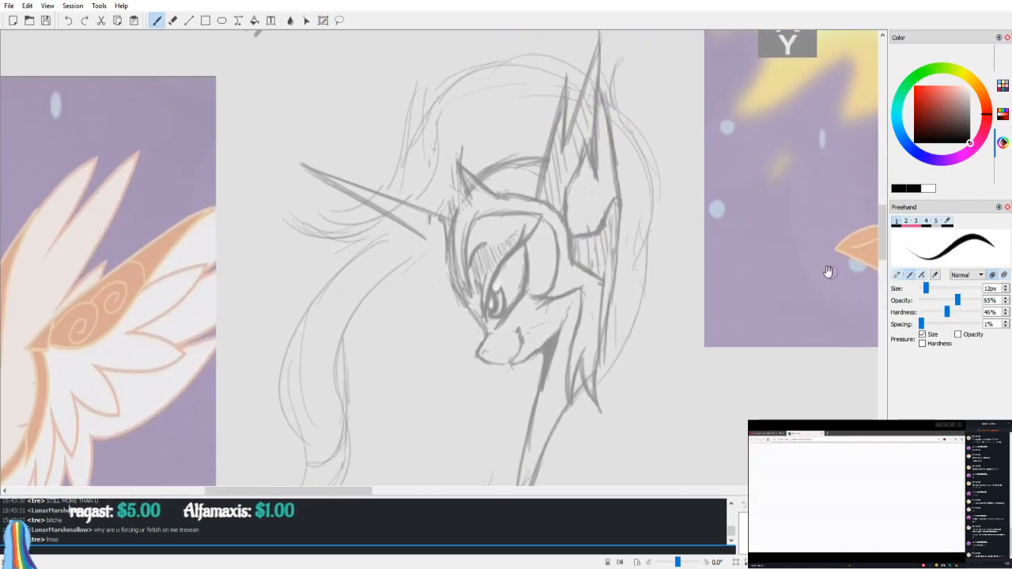
pyautogui.scroll(-3, 580, 213)
pyautogui.moveTo(638, 222)
pyautogui.mouseDown()
pyautogui.moveTo(428, 246)
pyautogui.moveTo(644, 239)
pyautogui.moveTo(494, 246)
pyautogui.moveTo(535, 242)
pyautogui.mouseUp()
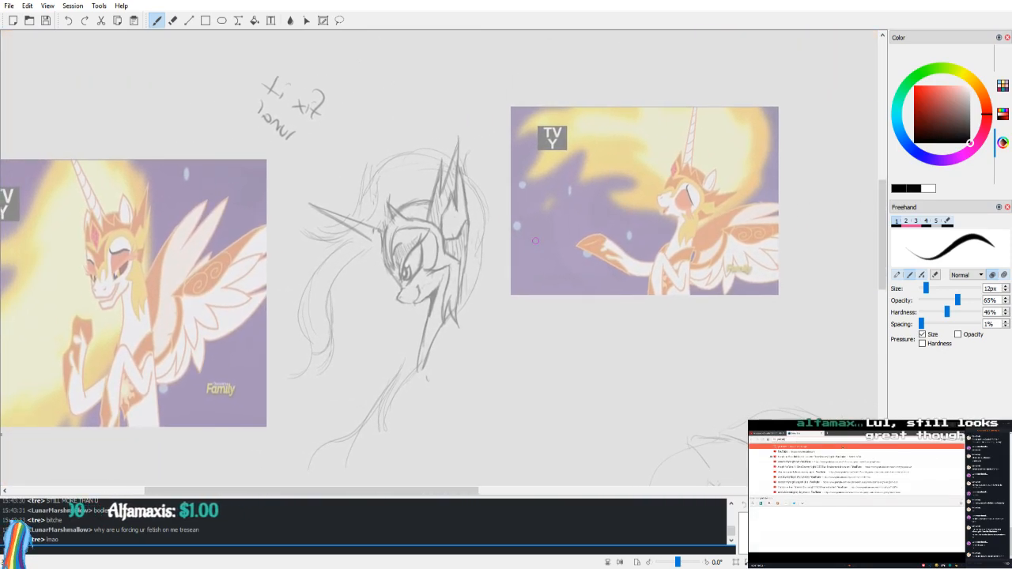
pyautogui.moveTo(503, 201); pyautogui.dragTo(503, 206)
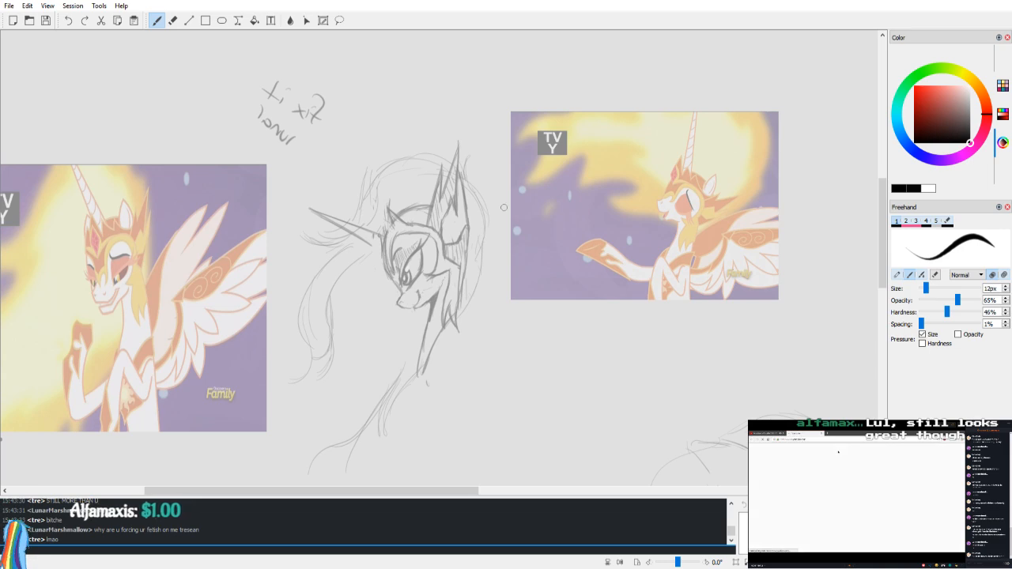
pyautogui.moveTo(657, 143); pyautogui.dragTo(646, 182)
pyautogui.press('v')
pyautogui.press('v')
# Step: Try erasing the tall spires at the back of the helmet with a 5 px eraser
pyautogui.press('e')
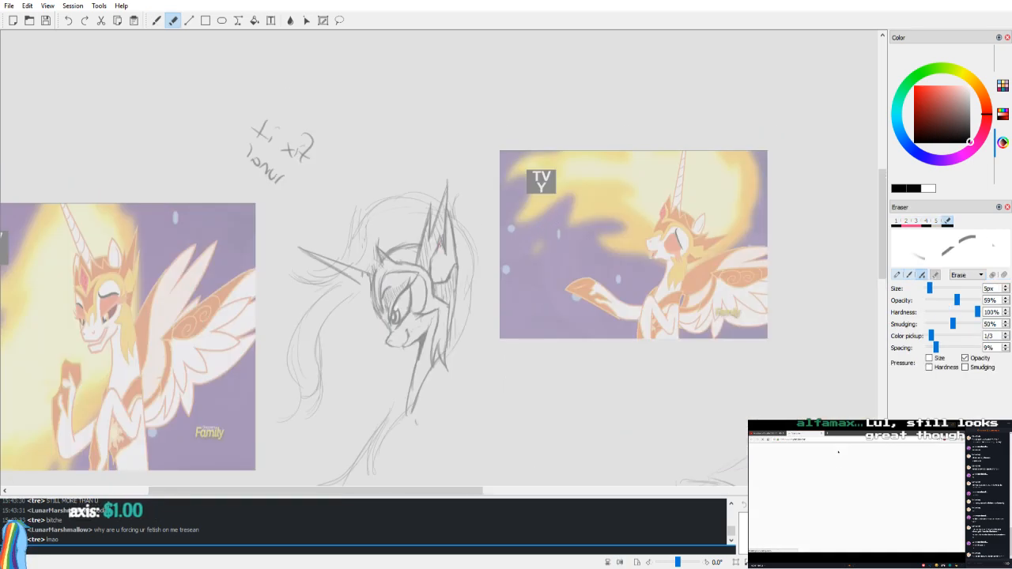
pyautogui.moveTo(441, 246); pyautogui.dragTo(432, 255)
pyautogui.moveTo(448, 211)
pyautogui.mouseDown()
pyautogui.moveTo(442, 243)
pyautogui.moveTo(438, 228)
pyautogui.mouseUp()
pyautogui.moveTo(440, 213); pyautogui.dragTo(425, 229)
pyautogui.moveTo(441, 190); pyautogui.dragTo(455, 221)
pyautogui.moveTo(501, 165); pyautogui.dragTo(556, 167)
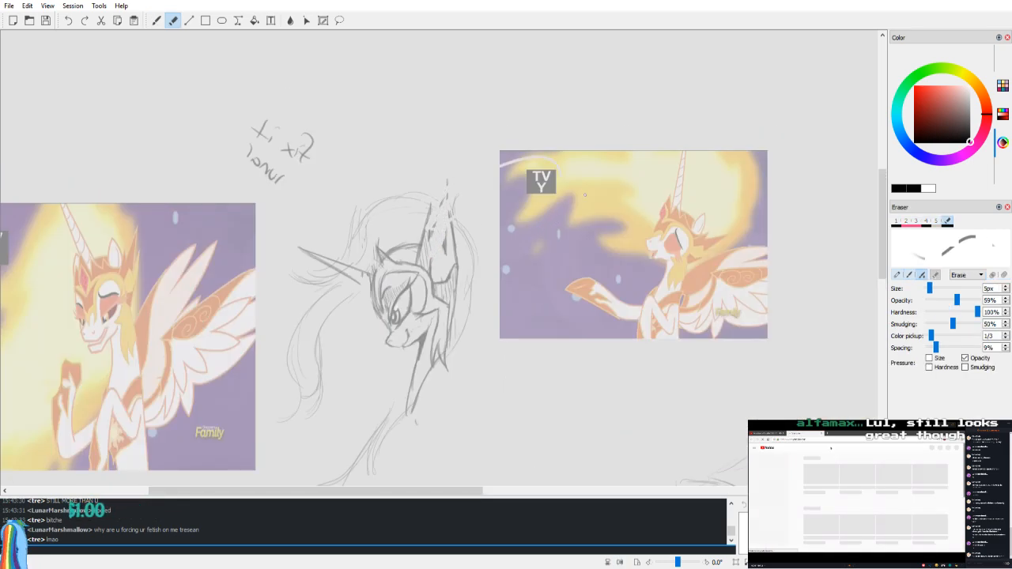
# Step: Undo the trial spire erasing and the placement of the second winged unicorn reference
pyautogui.hotkey('ctrl', 'z')
pyautogui.hotkey('ctrl', 'z')
pyautogui.hotkey('ctrl', 'z')
pyautogui.hotkey('ctrl', 'z')
pyautogui.hotkey('ctrl', 'z')
pyautogui.hotkey('ctrl', 'z')
pyautogui.hotkey('ctrl', 'z')
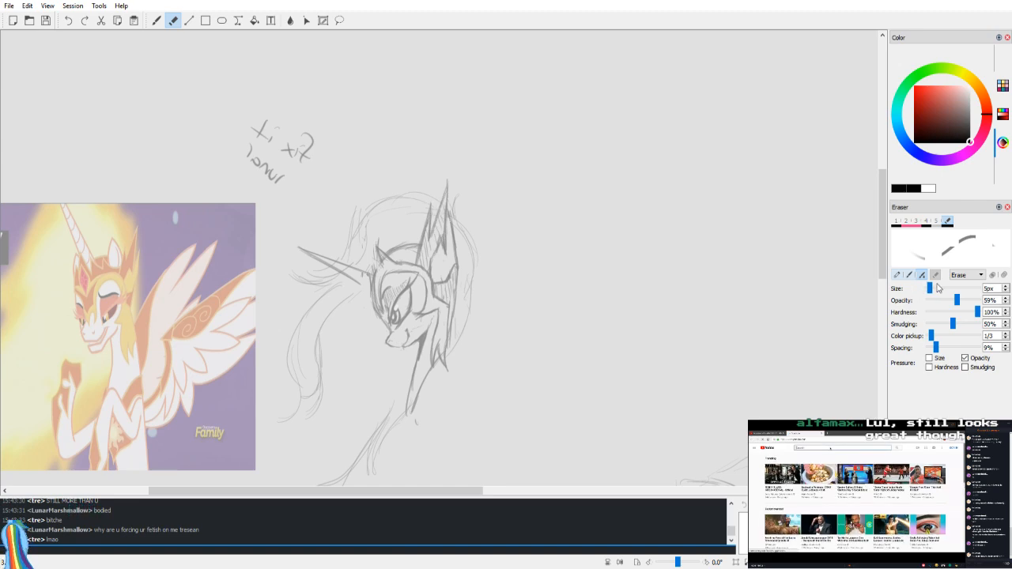
# Step: Set the eraser size to 21 px, erase the tall spires behind the helmet, and flip the canvas view
pyautogui.moveTo(930, 288); pyautogui.dragTo(938, 289)
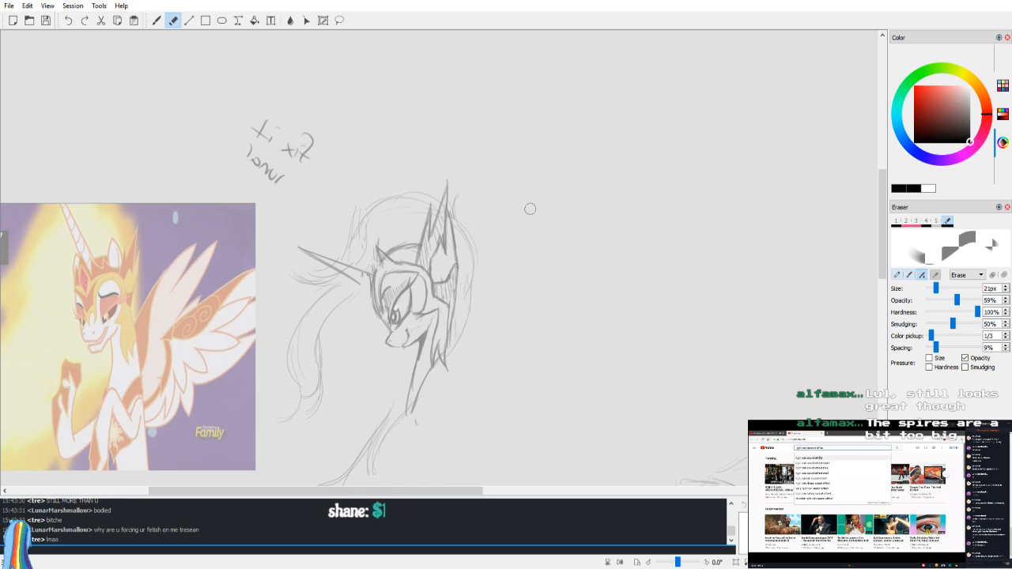
pyautogui.moveTo(439, 203)
pyautogui.mouseDown()
pyautogui.moveTo(446, 174)
pyautogui.moveTo(453, 250)
pyautogui.moveTo(426, 218)
pyautogui.moveTo(415, 232)
pyautogui.moveTo(452, 258)
pyautogui.moveTo(449, 222)
pyautogui.mouseUp()
pyautogui.press('v')
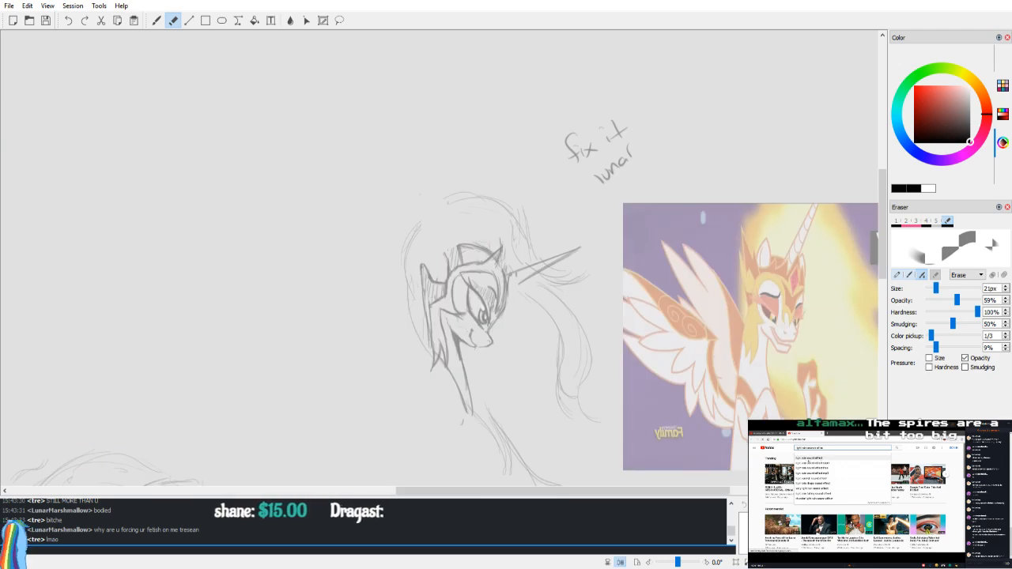
# Step: Try a tall ear above the helmet, compare it in both orientations, and undo it
pyautogui.press('b')
pyautogui.moveTo(452, 240); pyautogui.dragTo(452, 248)
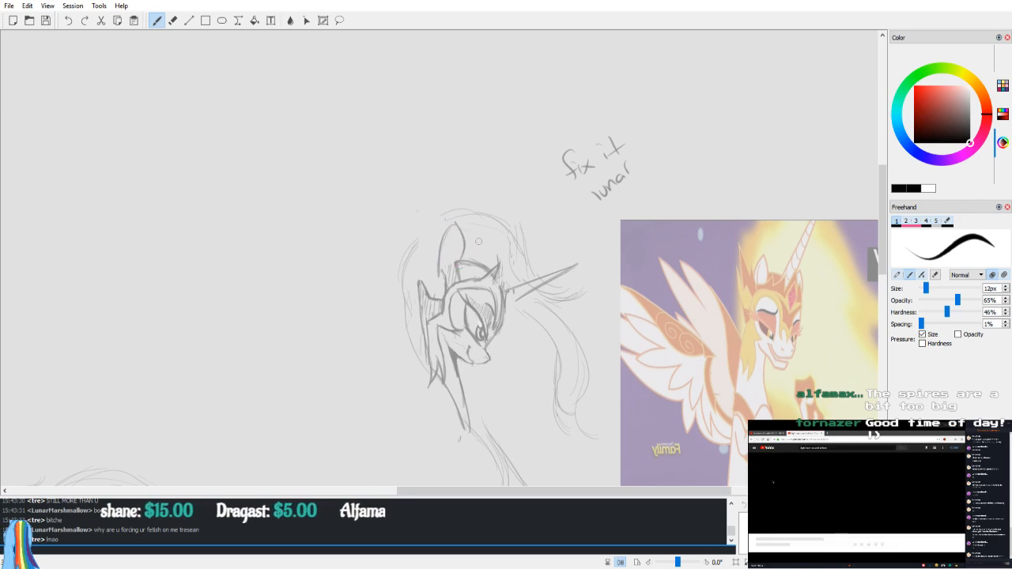
pyautogui.press('v')
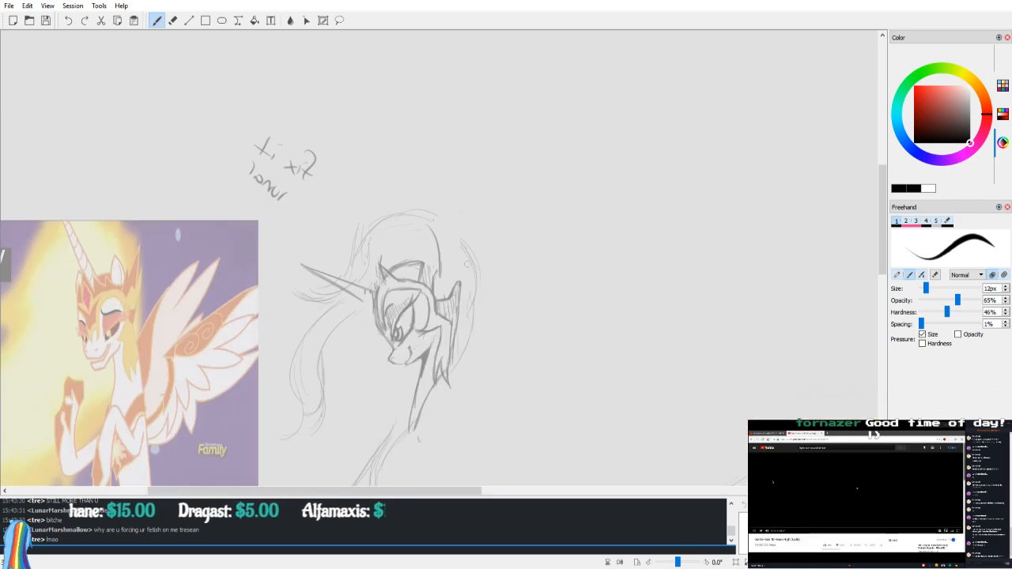
pyautogui.press('v')
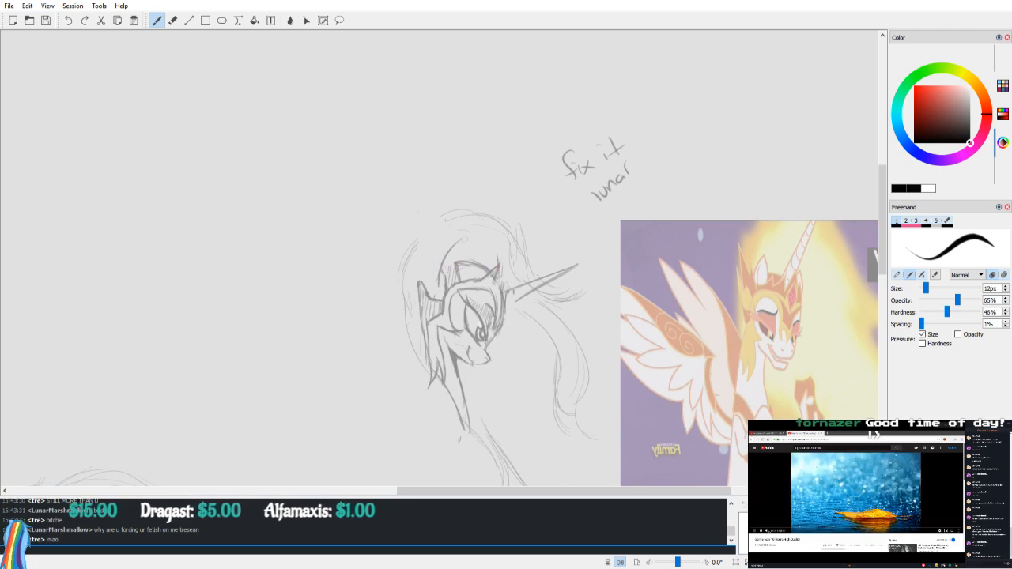
pyautogui.hotkey('ctrl', 'z')
pyautogui.hotkey('ctrl', 'z')
# Step: Sketch a shorter, curved ear with a pointed tip above the helmet band, checking it in both orientations
pyautogui.moveTo(439, 270)
pyautogui.mouseDown()
pyautogui.moveTo(449, 252)
pyautogui.moveTo(476, 246)
pyautogui.mouseUp()
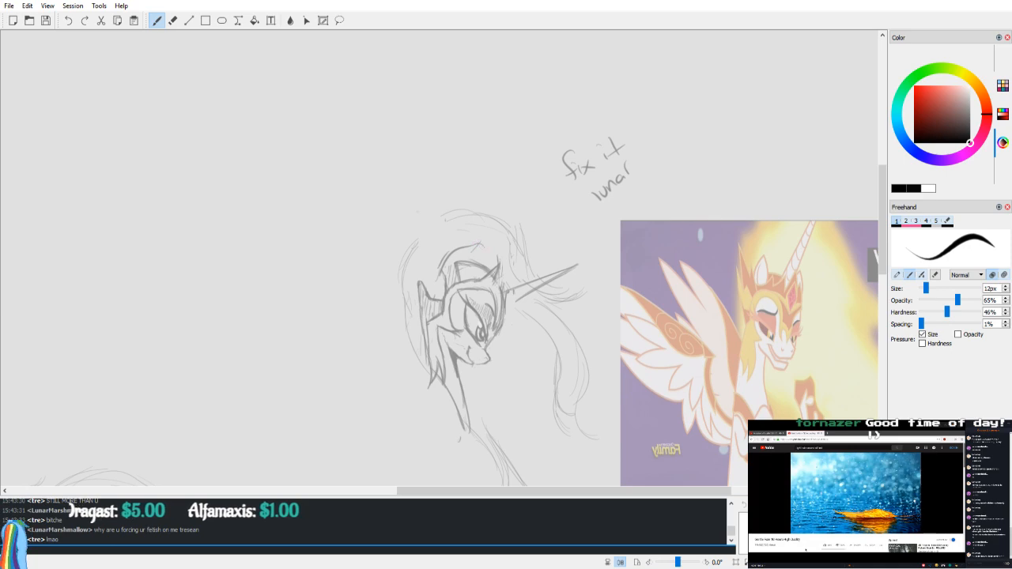
pyautogui.press('v')
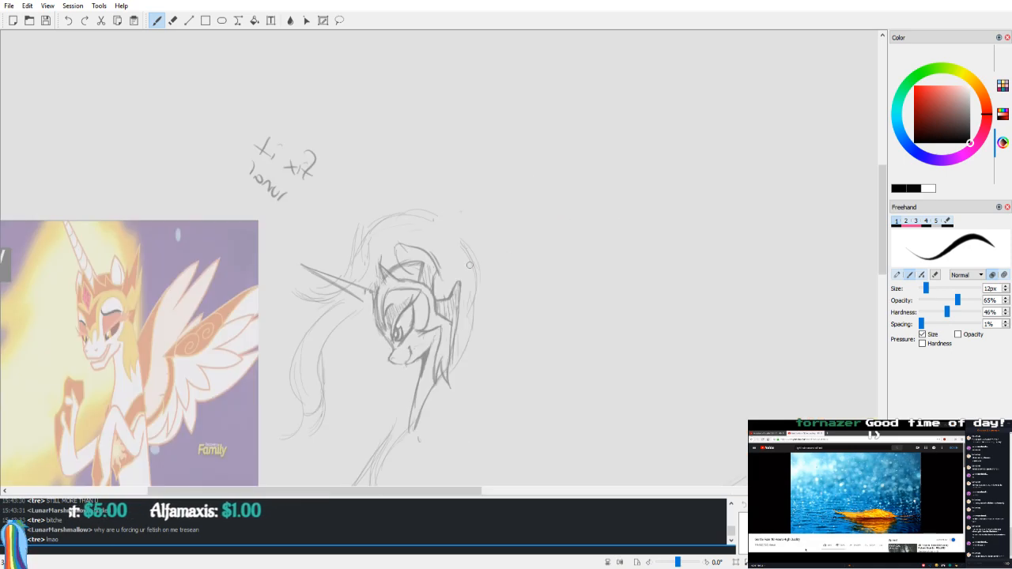
pyautogui.press('v')
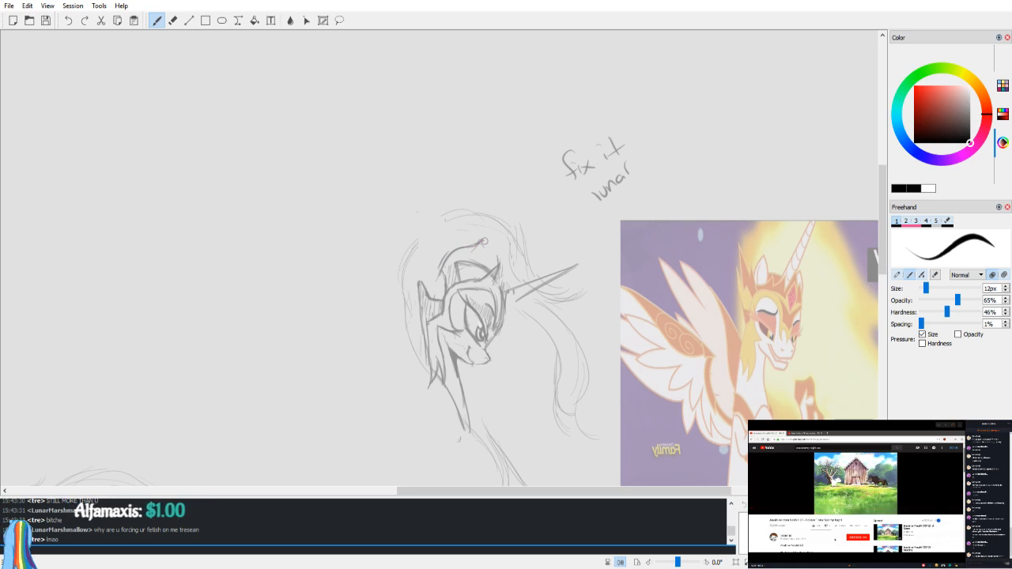
pyautogui.press('v')
pyautogui.press('e')
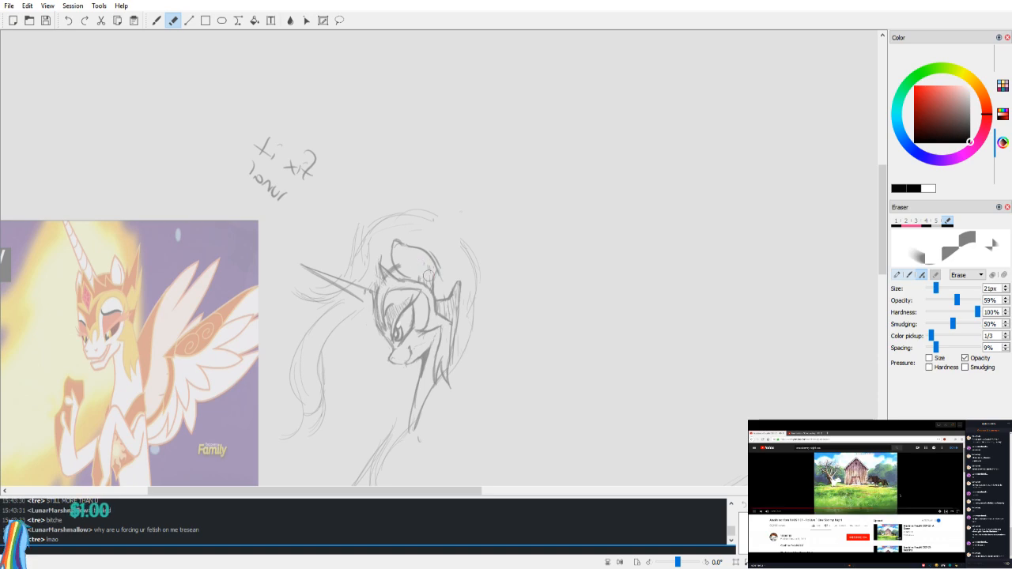
pyautogui.press('v')
pyautogui.press('e')
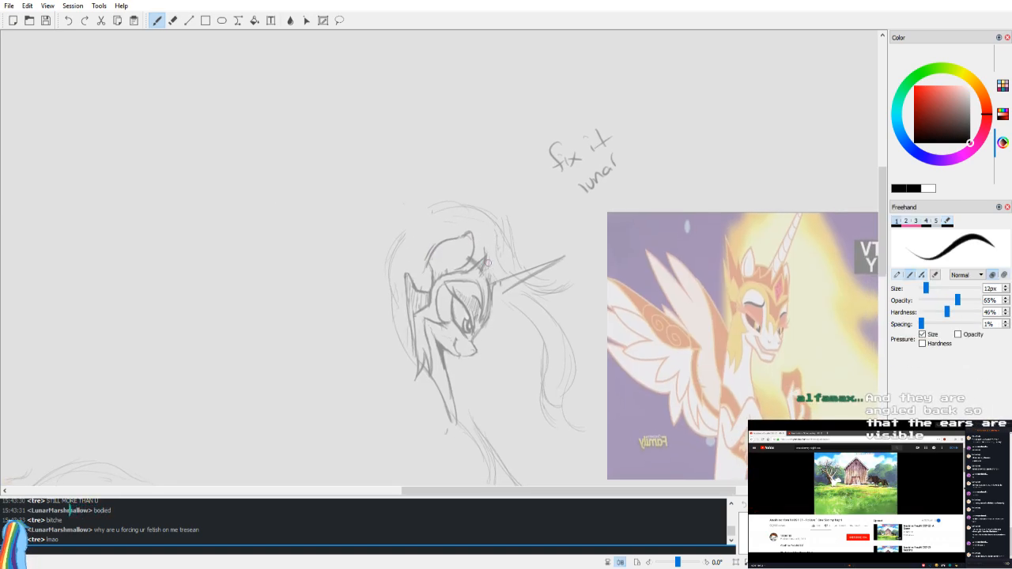
# Step: Erase the helmet lines inside the ear, lasso the ear and shift it slightly upward, then clean its lower outline
pyautogui.press('e')
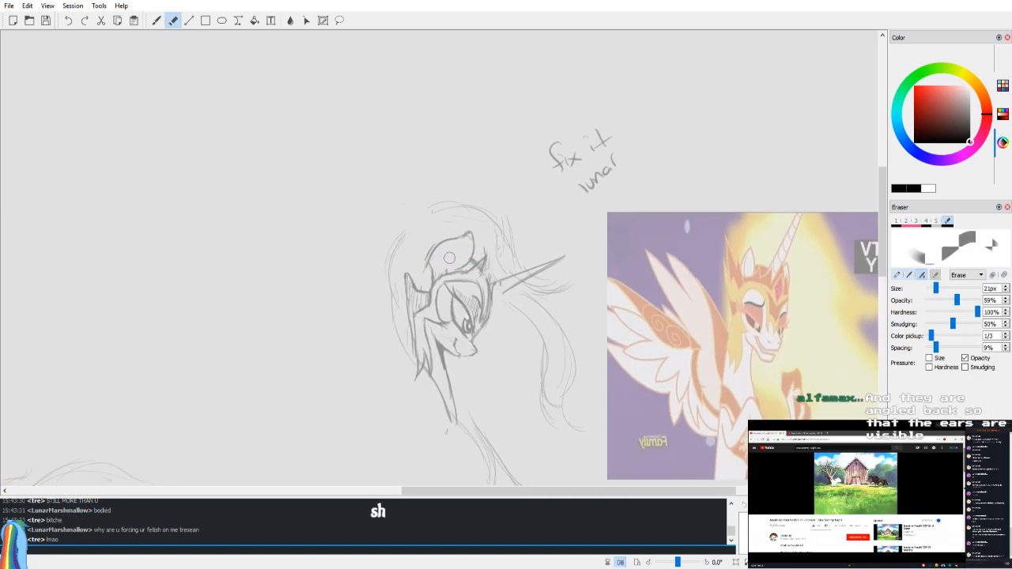
pyautogui.scroll(5, 459, 257)
pyautogui.moveTo(622, 232); pyautogui.dragTo(588, 209)
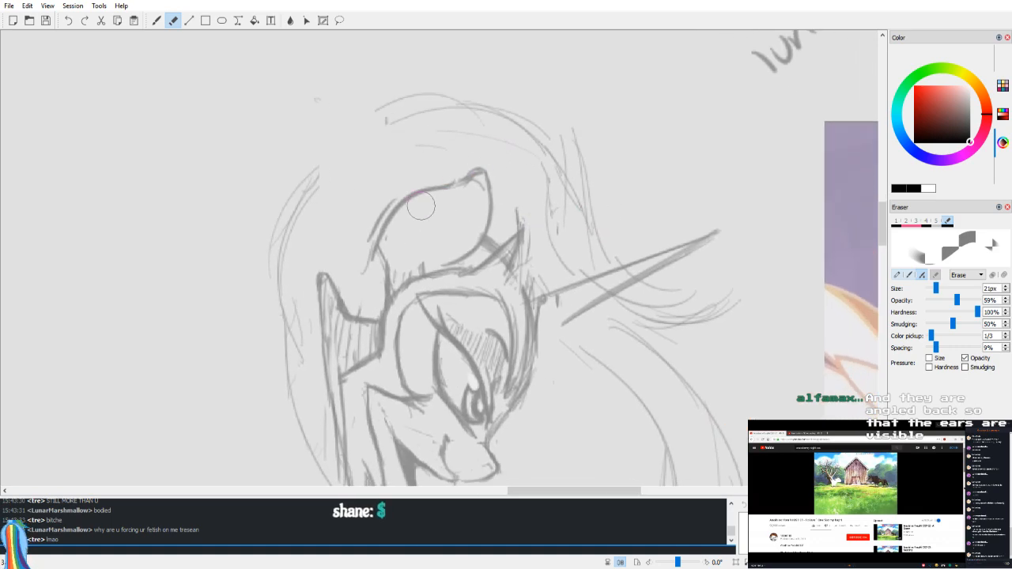
pyautogui.click(340, 20)
pyautogui.moveTo(395, 234)
pyautogui.mouseDown()
pyautogui.moveTo(355, 283)
pyautogui.moveTo(410, 174)
pyautogui.moveTo(494, 156)
pyautogui.moveTo(493, 231)
pyautogui.moveTo(463, 267)
pyautogui.moveTo(424, 248)
pyautogui.moveTo(370, 246)
pyautogui.moveTo(449, 199)
pyautogui.moveTo(467, 213)
pyautogui.mouseUp()
pyautogui.press('v')
pyautogui.press('v')
pyautogui.press('e')
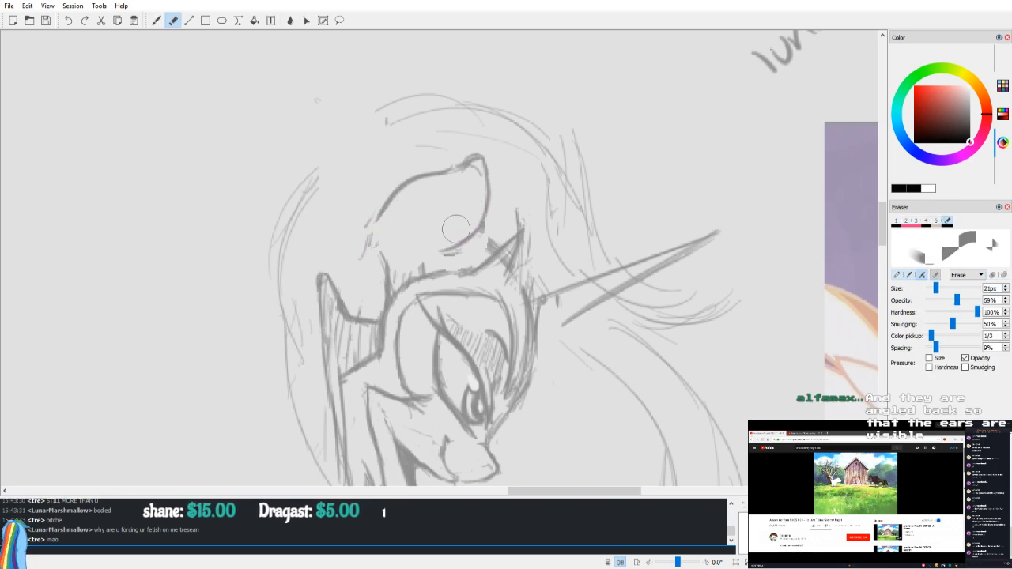
# Step: Redraw the join between the ear and the helmet's front spike, and erase stray lines beneath the ear
pyautogui.press('b')
pyautogui.press('v')
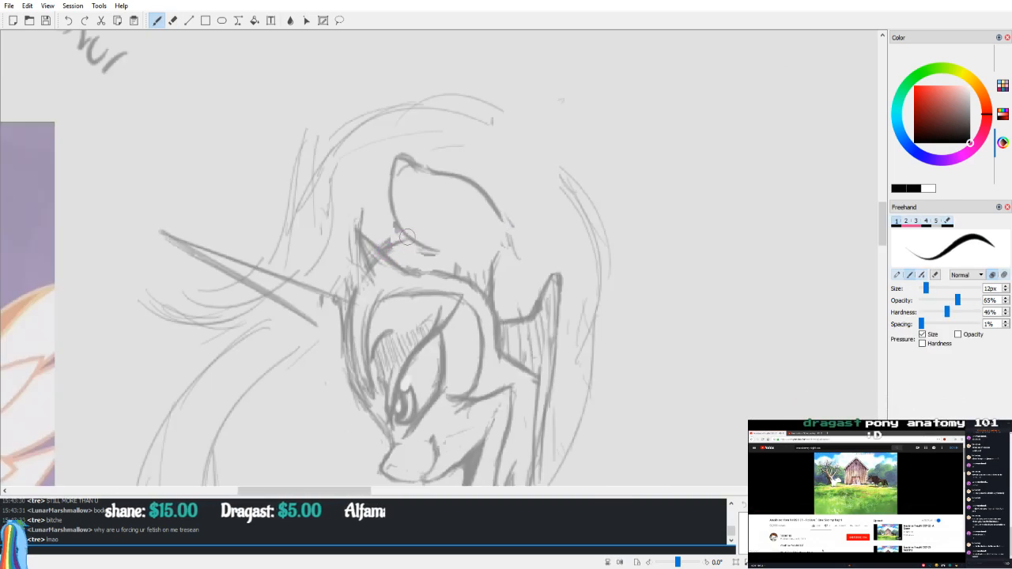
pyautogui.press('v')
pyautogui.moveTo(475, 270); pyautogui.dragTo(478, 260)
pyautogui.moveTo(366, 235); pyautogui.dragTo(370, 252)
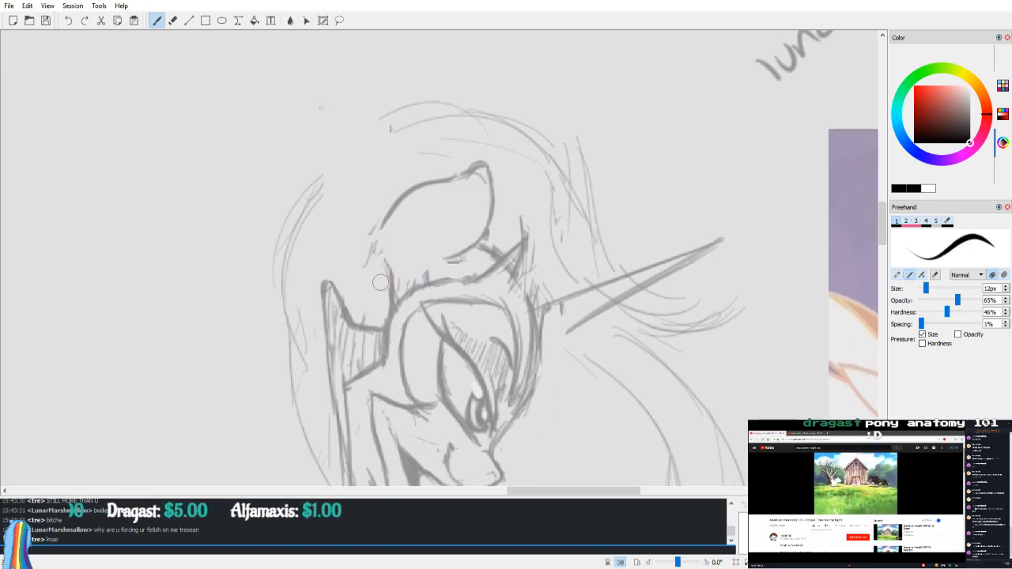
pyautogui.press('e')
pyautogui.press('v')
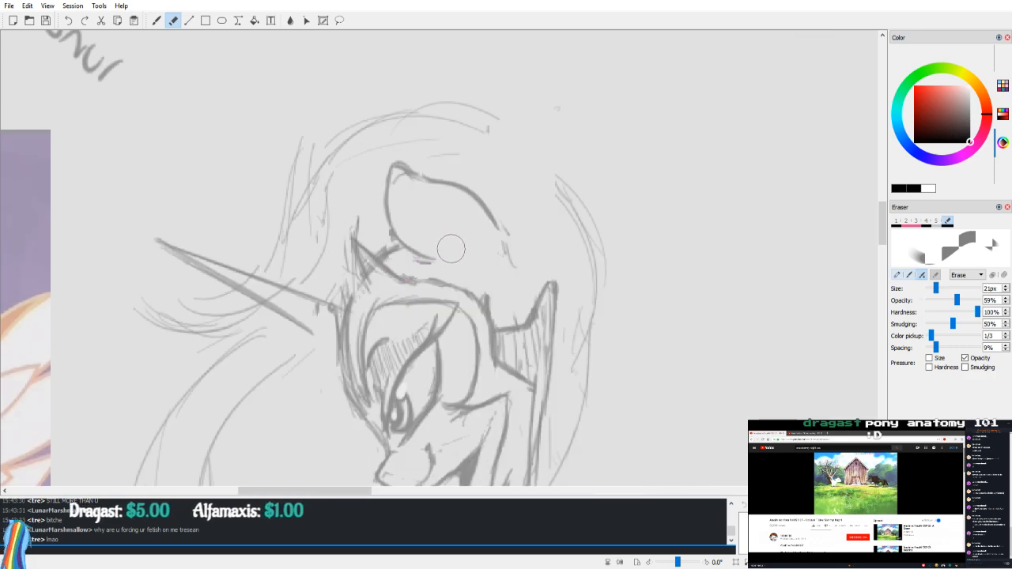
# Step: Close the ear's base with a curved line from its back corner to the helmet's front spike
pyautogui.press('b')
pyautogui.press('v')
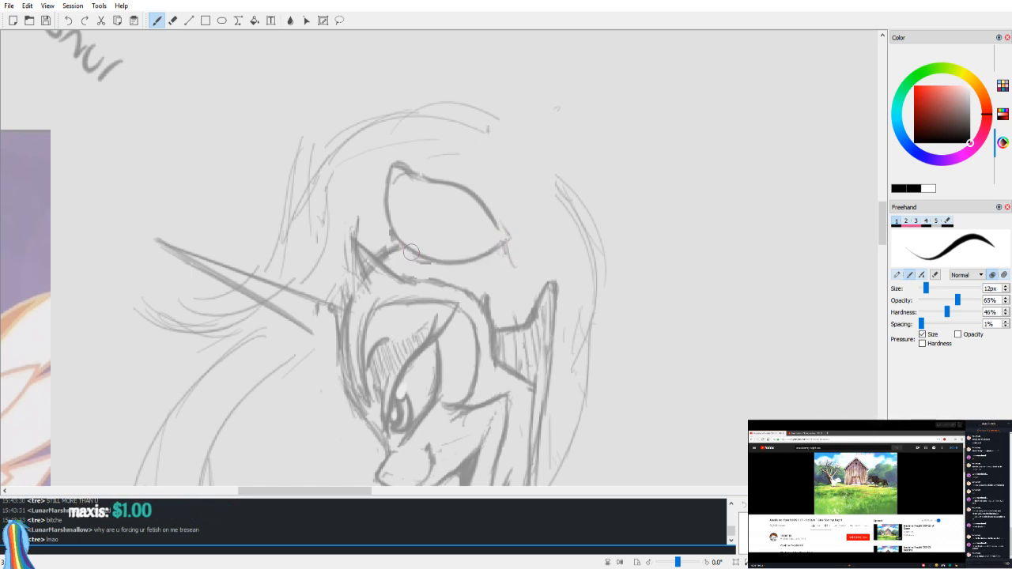
pyautogui.moveTo(504, 242)
pyautogui.mouseDown()
pyautogui.moveTo(417, 280)
pyautogui.moveTo(397, 254)
pyautogui.mouseUp()
pyautogui.press('v')
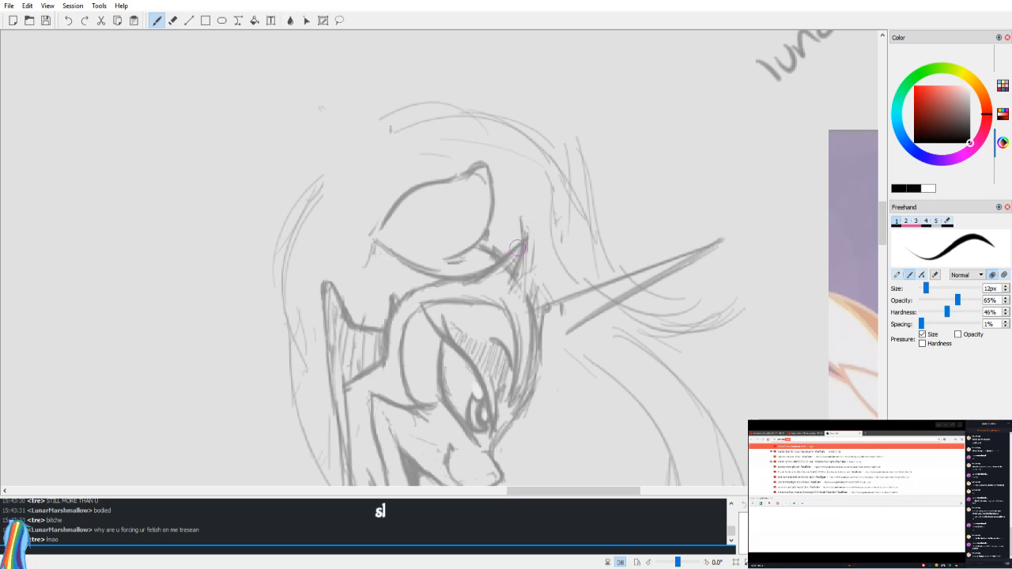
# Step: Sharpen the edge of the helmet spike in front of the ear and clear away its hatching
pyautogui.moveTo(528, 250)
pyautogui.mouseDown()
pyautogui.moveTo(514, 288)
pyautogui.moveTo(507, 278)
pyautogui.moveTo(525, 264)
pyautogui.moveTo(522, 276)
pyautogui.mouseUp()
pyautogui.press('e')
pyautogui.press('b')
pyautogui.press('v')
pyautogui.moveTo(461, 299); pyautogui.dragTo(470, 321)
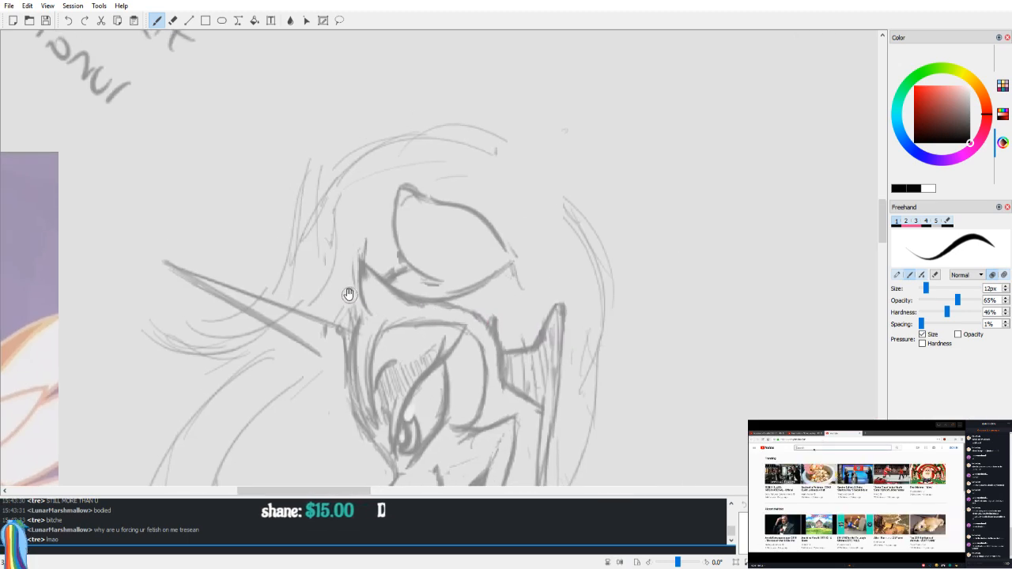
# Step: Sketch a small helmet spike at the horn's base and a longer one in front that crosses the horn
pyautogui.moveTo(371, 314)
pyautogui.mouseDown()
pyautogui.moveTo(320, 311)
pyautogui.moveTo(370, 305)
pyautogui.moveTo(376, 316)
pyautogui.moveTo(318, 289)
pyautogui.moveTo(337, 348)
pyautogui.moveTo(330, 295)
pyautogui.moveTo(366, 316)
pyautogui.mouseUp()
pyautogui.hotkey('ctrl', 'z')
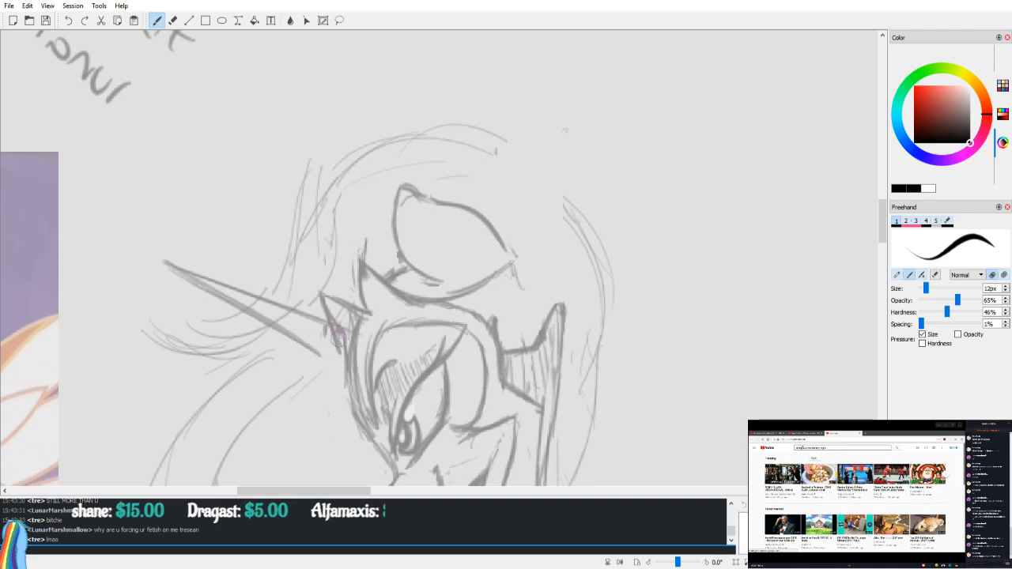
pyautogui.moveTo(341, 417)
pyautogui.mouseDown()
pyautogui.moveTo(317, 397)
pyautogui.moveTo(291, 319)
pyautogui.moveTo(333, 411)
pyautogui.moveTo(279, 302)
pyautogui.mouseUp()
pyautogui.moveTo(313, 380)
pyautogui.mouseDown()
pyautogui.moveTo(273, 286)
pyautogui.moveTo(301, 332)
pyautogui.mouseUp()
pyautogui.moveTo(283, 295); pyautogui.dragTo(329, 344)
pyautogui.moveTo(305, 311); pyautogui.dragTo(282, 285)
# Step: Strengthen the outline of the long front spike in mirrored view, joining it down to the brow
pyautogui.press('v')
pyautogui.moveTo(556, 319)
pyautogui.mouseDown()
pyautogui.moveTo(589, 271)
pyautogui.moveTo(530, 306)
pyautogui.moveTo(593, 252)
pyautogui.mouseUp()
pyautogui.moveTo(593, 251); pyautogui.dragTo(541, 372)
pyautogui.press('e')
pyautogui.press('b')
pyautogui.moveTo(585, 287); pyautogui.dragTo(548, 348)
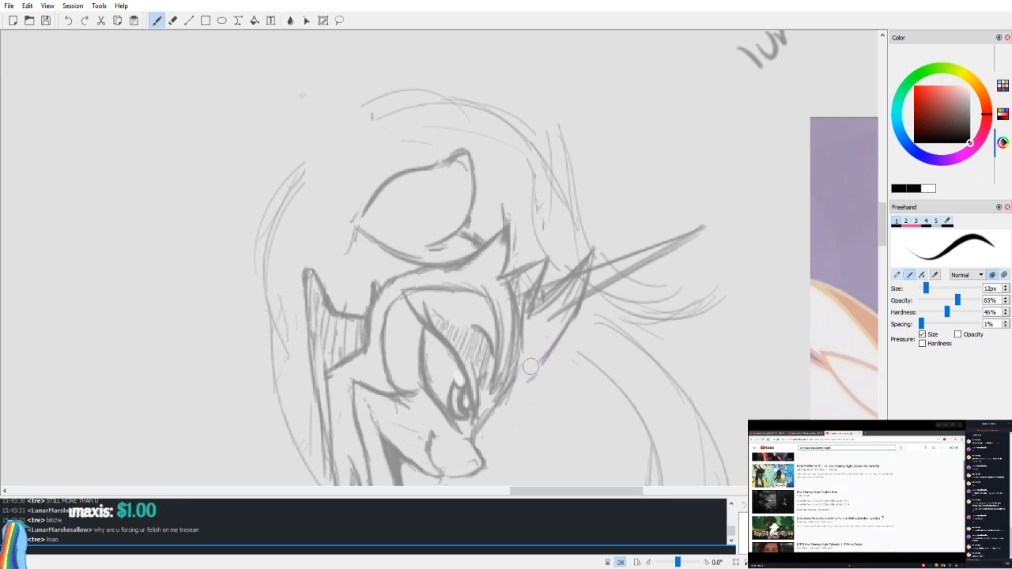
pyautogui.moveTo(512, 319)
pyautogui.mouseDown()
pyautogui.moveTo(510, 377)
pyautogui.moveTo(552, 340)
pyautogui.mouseUp()
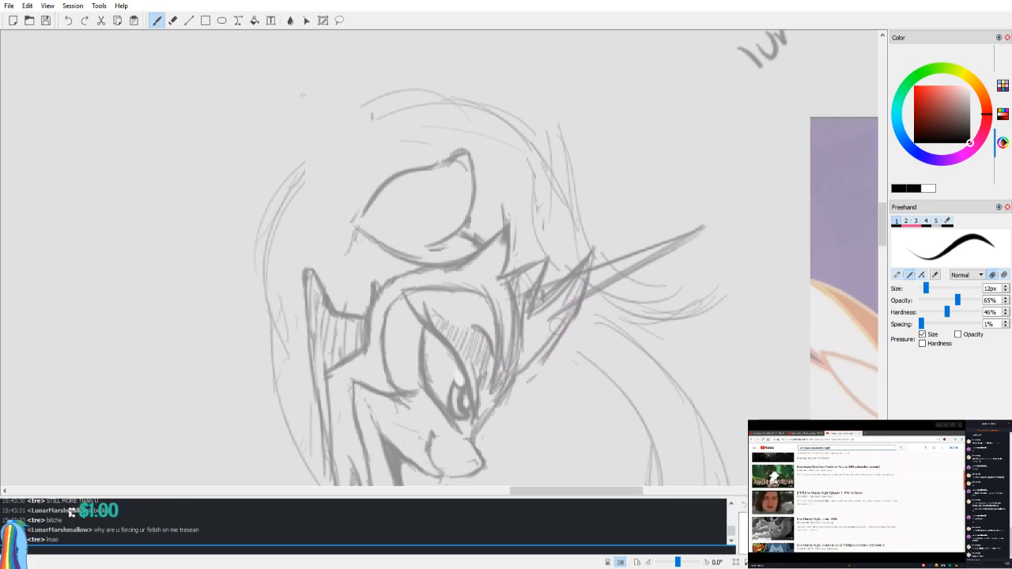
# Step: Reduce the eraser to 9 px and clear the horn and old helmet lines inside the front spikes
pyautogui.press('e')
pyautogui.press('v')
pyautogui.press('b')
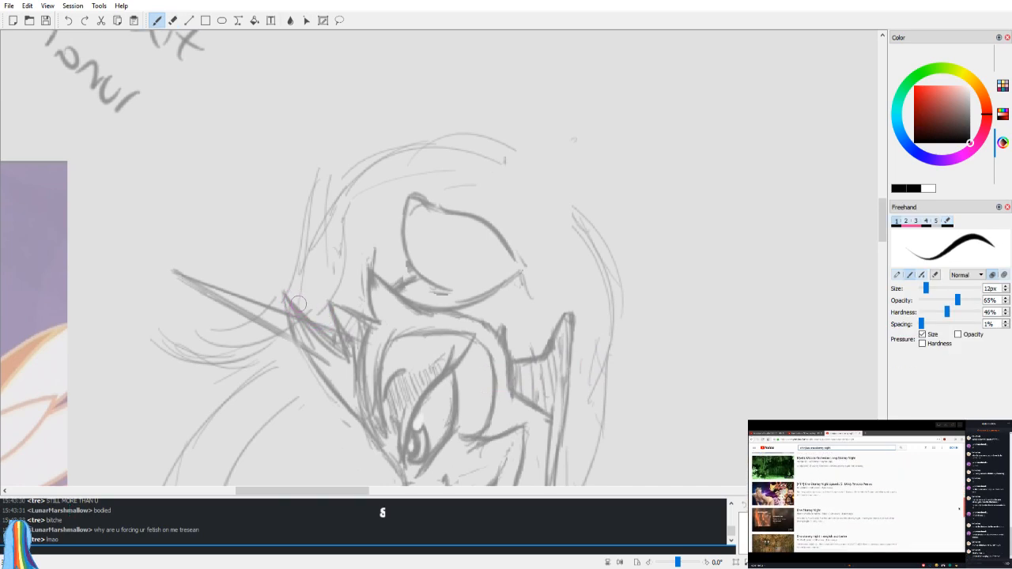
pyautogui.press('e')
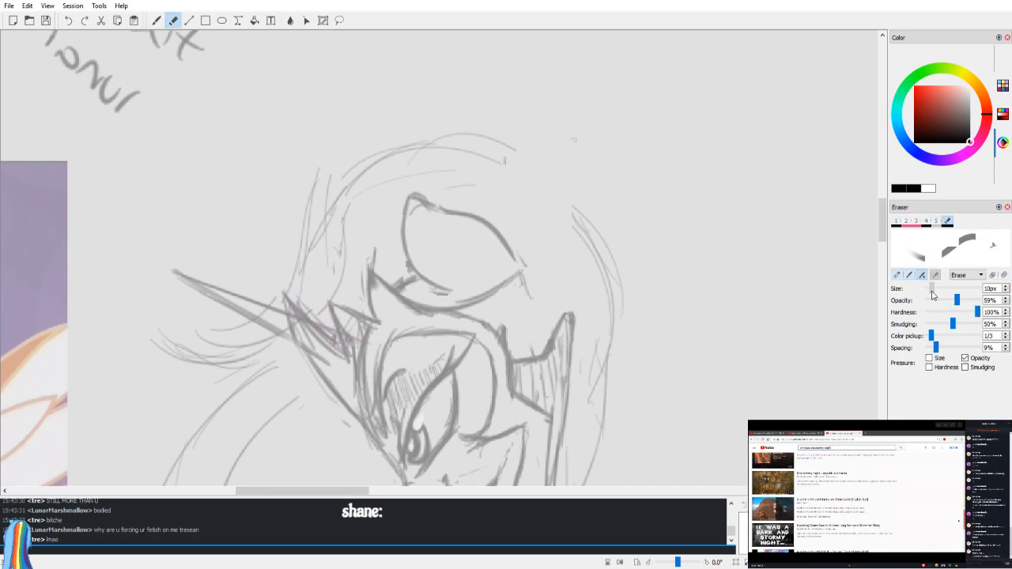
pyautogui.moveTo(340, 356)
pyautogui.mouseDown()
pyautogui.moveTo(294, 308)
pyautogui.moveTo(318, 361)
pyautogui.moveTo(307, 345)
pyautogui.moveTo(330, 377)
pyautogui.mouseUp()
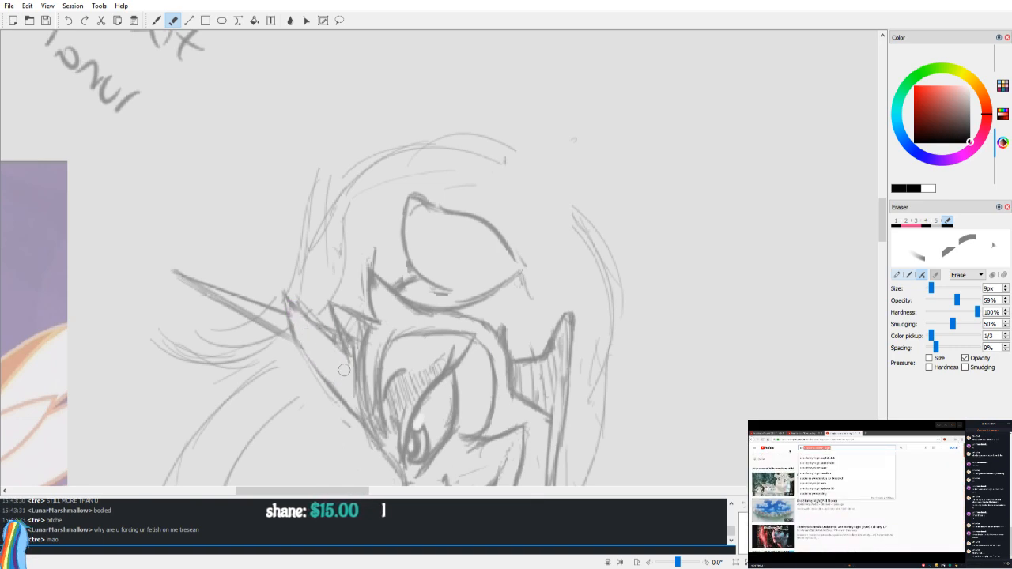
pyautogui.moveTo(347, 325)
pyautogui.mouseDown()
pyautogui.moveTo(382, 319)
pyautogui.moveTo(385, 344)
pyautogui.moveTo(371, 350)
pyautogui.moveTo(367, 319)
pyautogui.moveTo(364, 369)
pyautogui.moveTo(360, 340)
pyautogui.mouseUp()
pyautogui.press('b')
pyautogui.press('e')
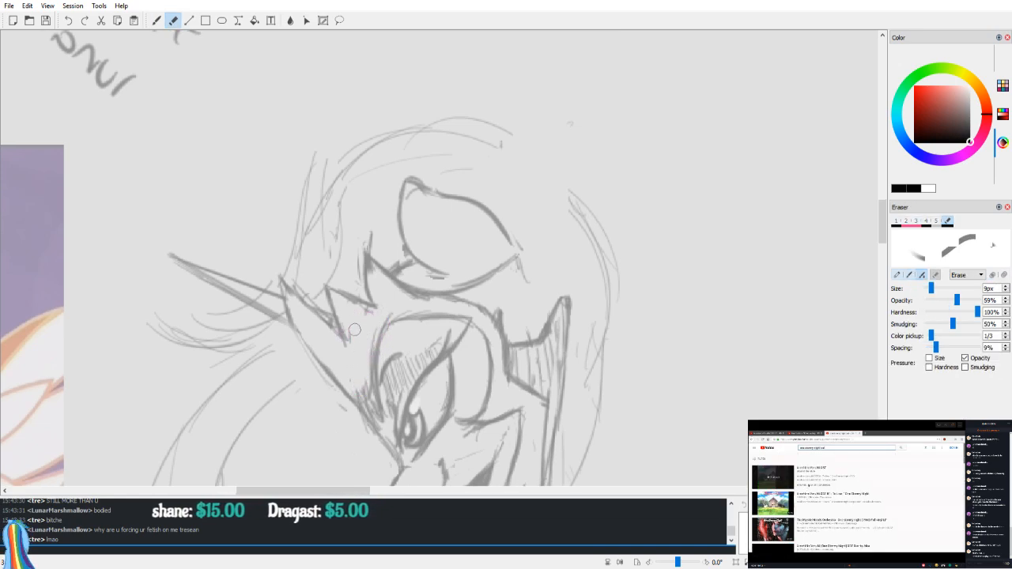
# Step: Redraw the long front spike's upper edge and erase excess lines along its outer edge
pyautogui.press('b')
pyautogui.moveTo(285, 283)
pyautogui.mouseDown()
pyautogui.moveTo(335, 320)
pyautogui.moveTo(346, 342)
pyautogui.mouseUp()
pyautogui.press('e')
pyautogui.moveTo(290, 306)
pyautogui.mouseDown()
pyautogui.moveTo(328, 370)
pyautogui.moveTo(286, 300)
pyautogui.moveTo(334, 411)
pyautogui.mouseUp()
# Step: Redraw the long front spike's outer edge from brow to tip, and erase the overlap at its base
pyautogui.press('b')
pyautogui.press('v')
pyautogui.hotkey('ctrl', 'z')
pyautogui.moveTo(535, 407); pyautogui.dragTo(591, 295)
pyautogui.hotkey('ctrl', 'z')
pyautogui.moveTo(535, 406); pyautogui.dragTo(597, 281)
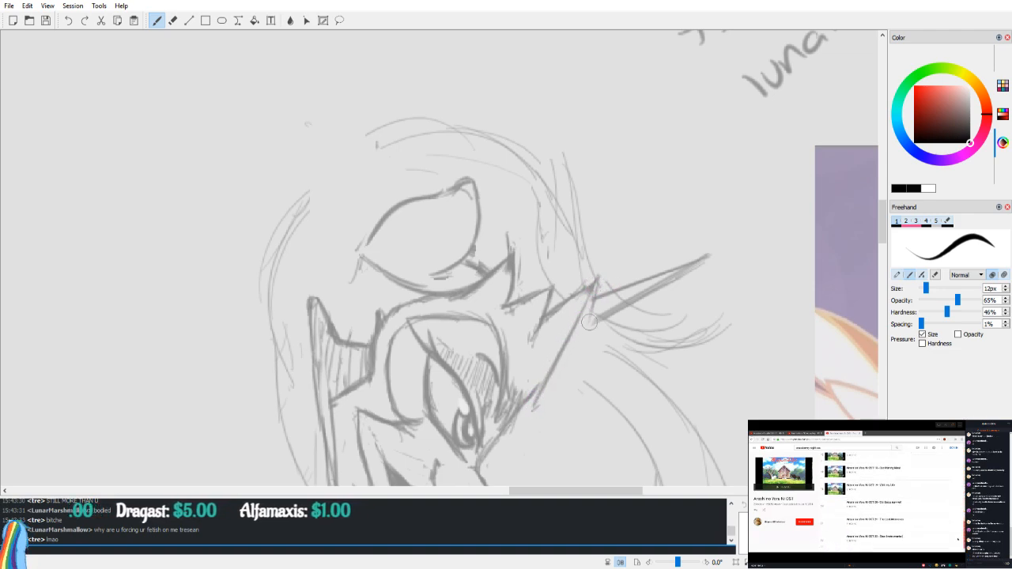
pyautogui.press('e')
pyautogui.moveTo(517, 396); pyautogui.dragTo(534, 372)
pyautogui.press('v')
pyautogui.moveTo(397, 349); pyautogui.dragTo(432, 303)
pyautogui.press('b')
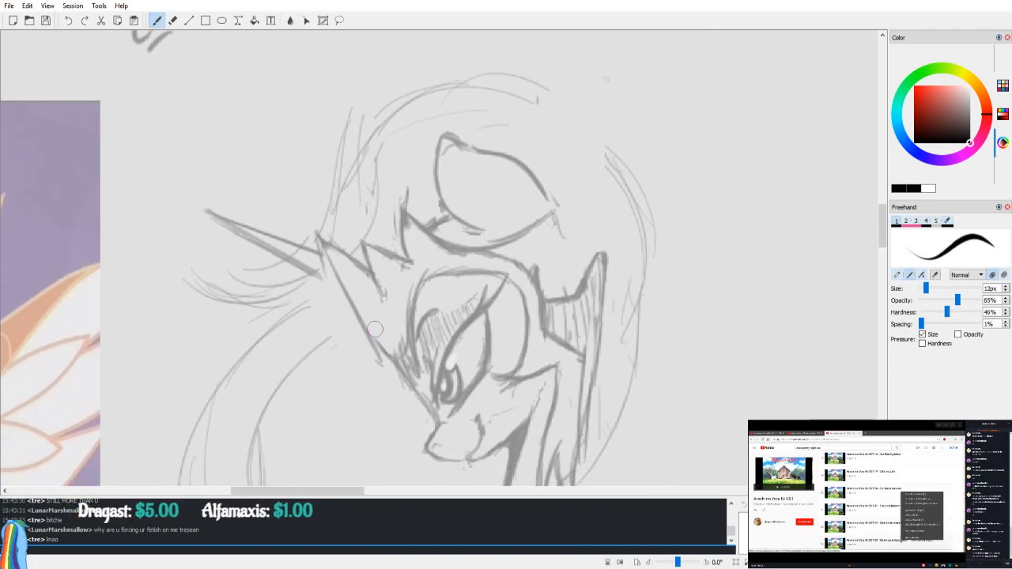
# Step: Strengthen the front spike's outer edge at the brow, clear stray lines beside it, and outline an inner facet within the spike
pyautogui.moveTo(364, 324); pyautogui.dragTo(397, 374)
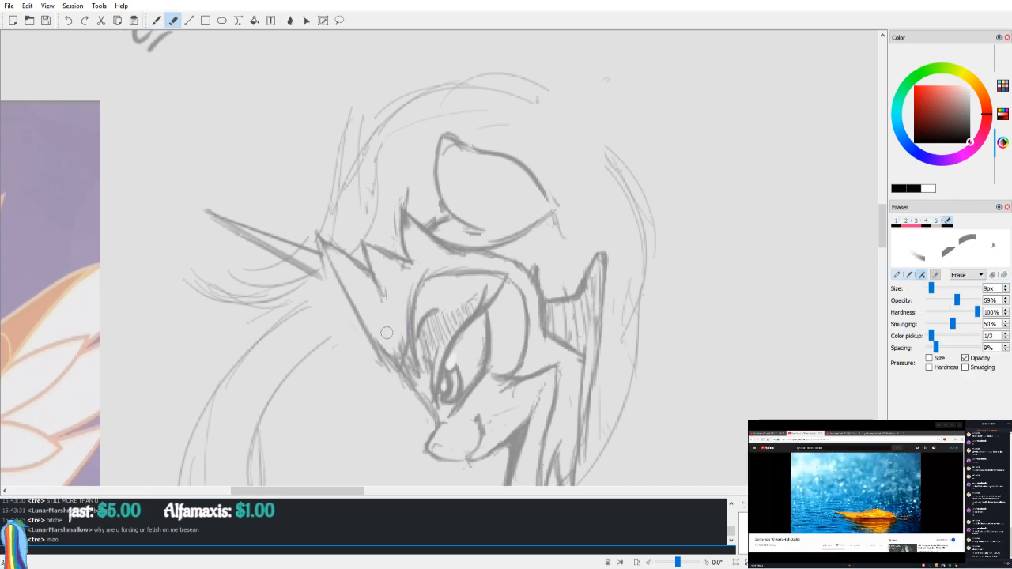
pyautogui.moveTo(392, 312); pyautogui.dragTo(397, 323)
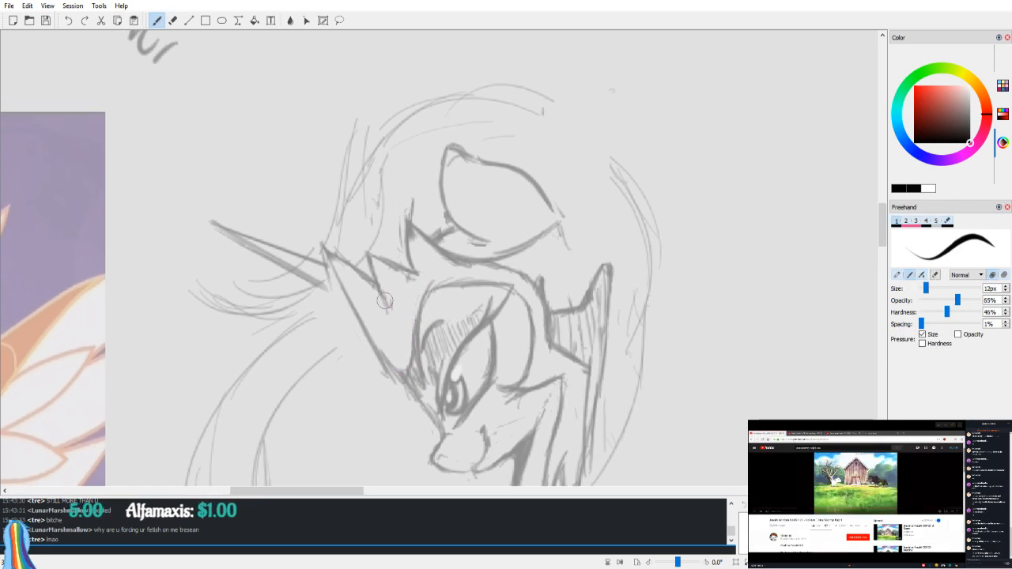
pyautogui.moveTo(352, 284)
pyautogui.mouseDown()
pyautogui.moveTo(376, 302)
pyautogui.moveTo(375, 338)
pyautogui.mouseUp()
pyautogui.moveTo(342, 286); pyautogui.dragTo(347, 309)
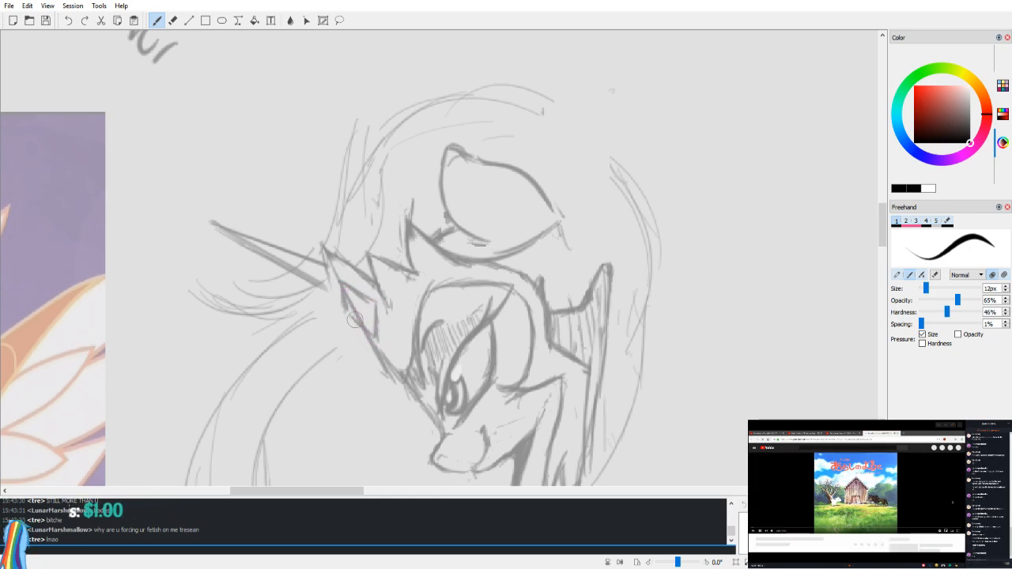
# Step: Erase the old outer edge beside the front spike's facet and refine the edge down to the brow in mirrored view
pyautogui.press('e')
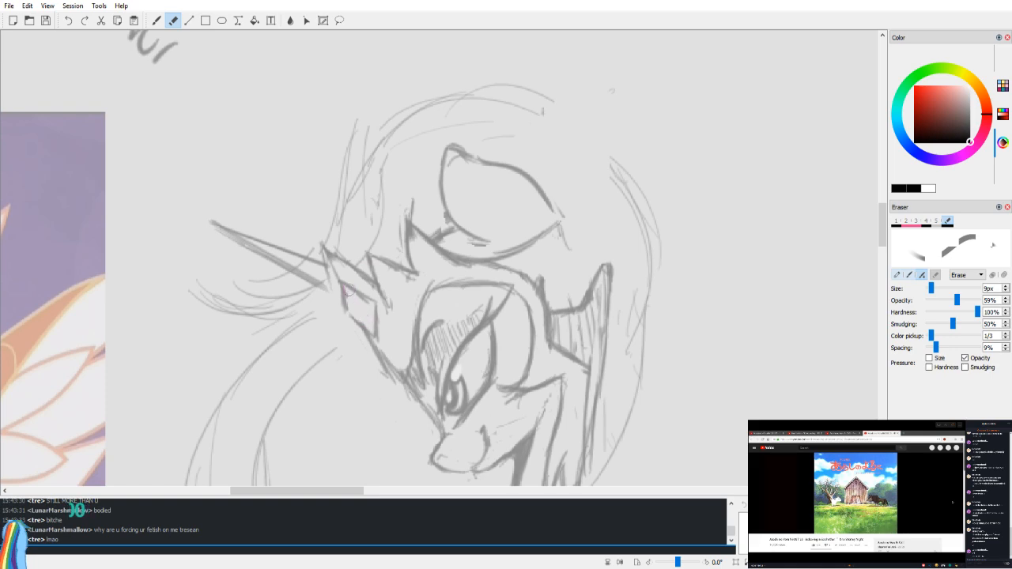
pyautogui.press('m')
pyautogui.scroll(-1, 552, 320)
pyautogui.press('b')
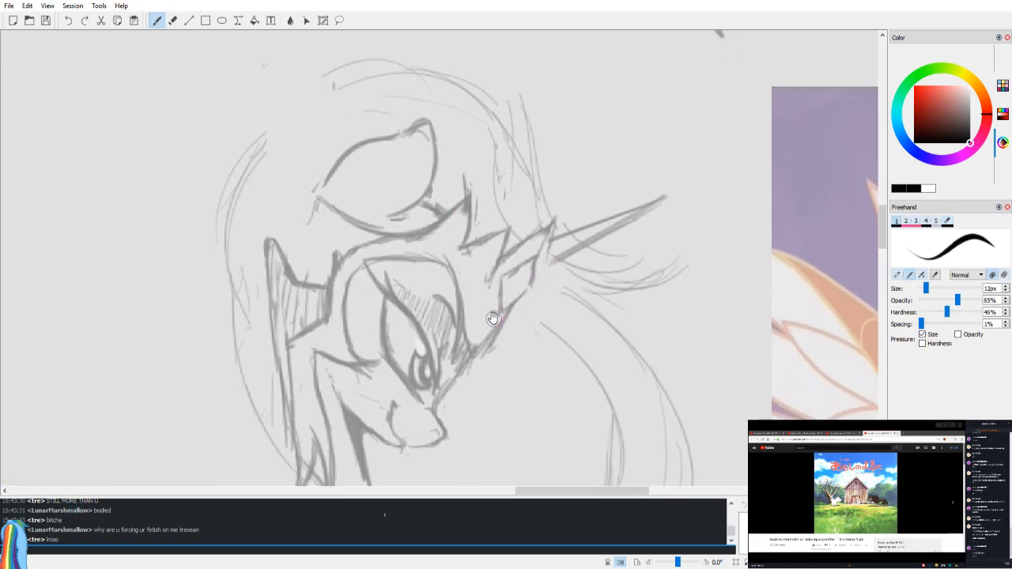
pyautogui.moveTo(496, 341); pyautogui.dragTo(495, 335)
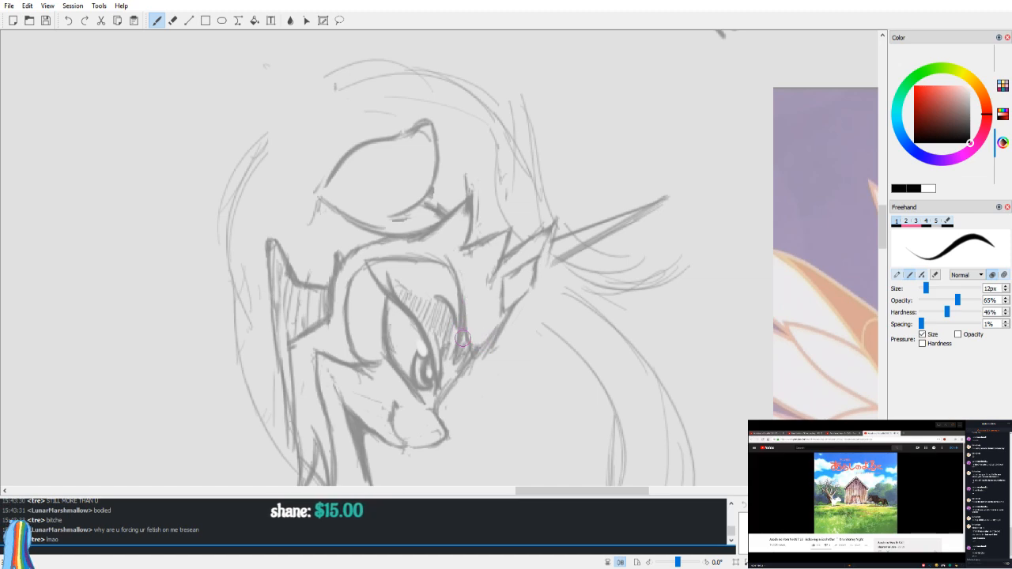
pyautogui.press('v')
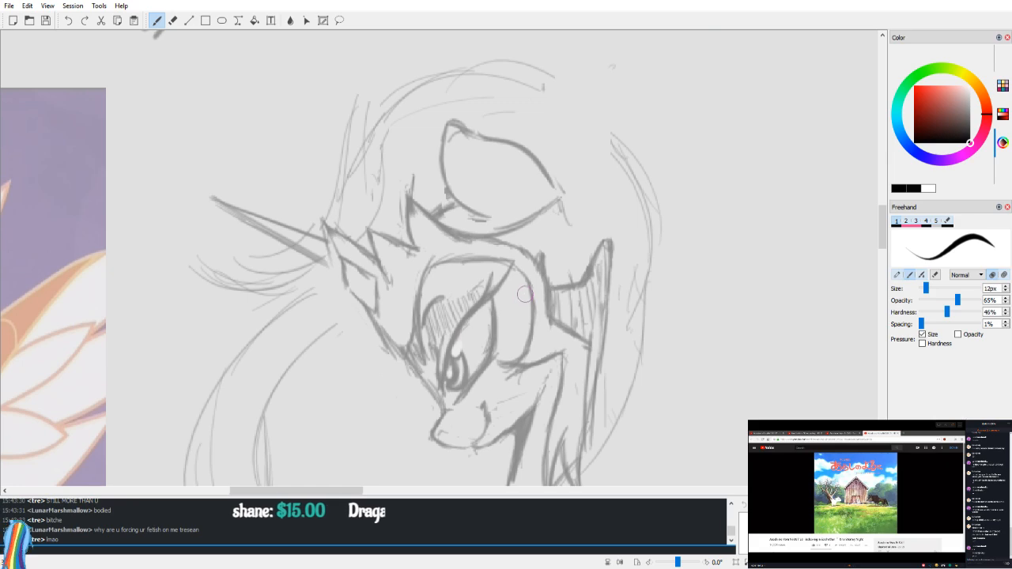
# Step: Compare the helmet with the reference in both orientations, add a curved rim in front of the eye, and clean up its brow end
pyautogui.scroll(-5, 521, 216)
pyautogui.press('v')
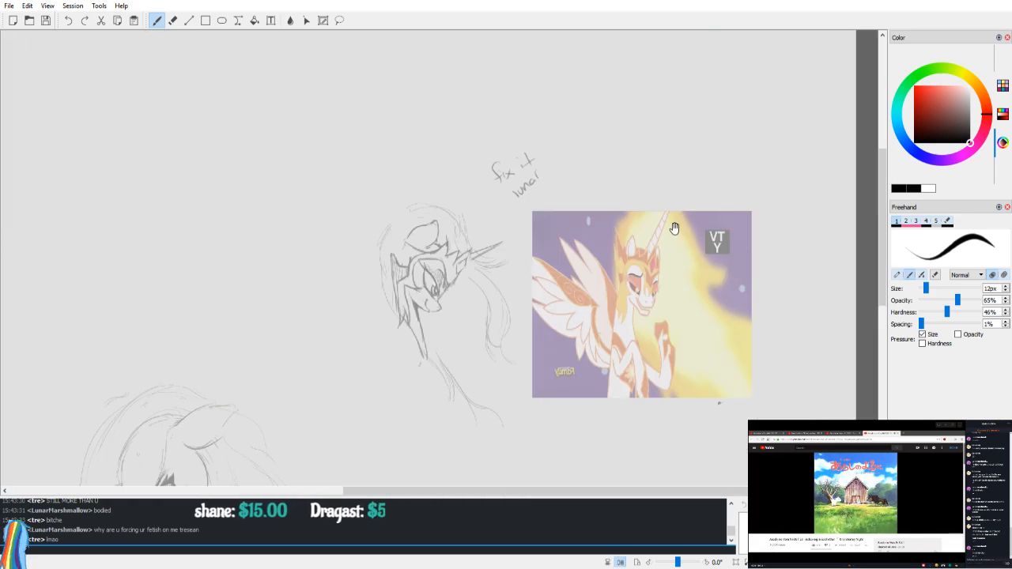
pyautogui.moveTo(675, 228); pyautogui.dragTo(654, 260)
pyautogui.scroll(4, 654, 260)
pyautogui.press('v')
pyautogui.scroll(-3, 501, 235)
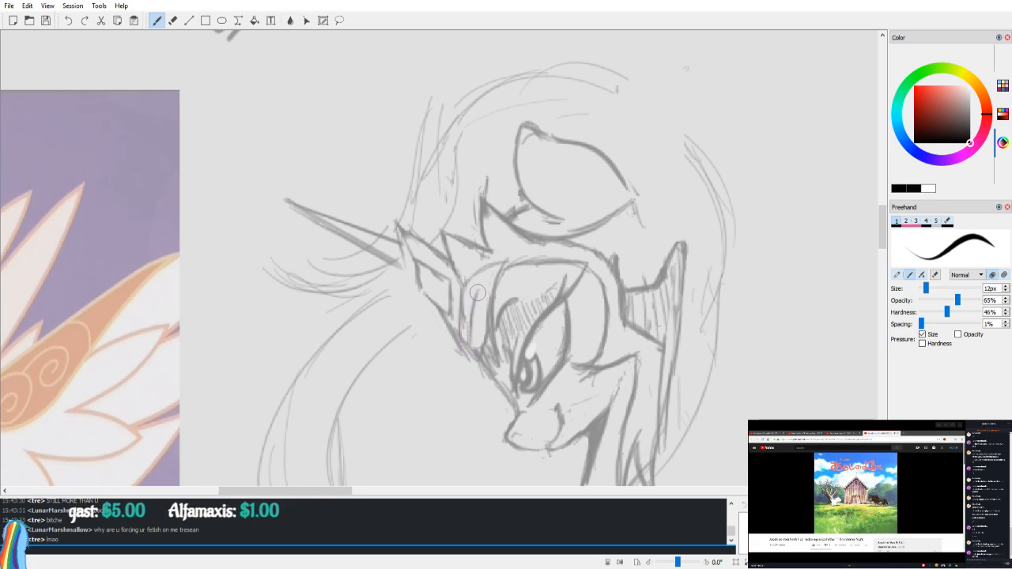
pyautogui.press('e')
pyautogui.moveTo(471, 326)
pyautogui.mouseDown()
pyautogui.moveTo(498, 370)
pyautogui.moveTo(487, 321)
pyautogui.moveTo(495, 368)
pyautogui.moveTo(501, 285)
pyautogui.moveTo(484, 328)
pyautogui.mouseUp()
pyautogui.press('b')
pyautogui.press('v')
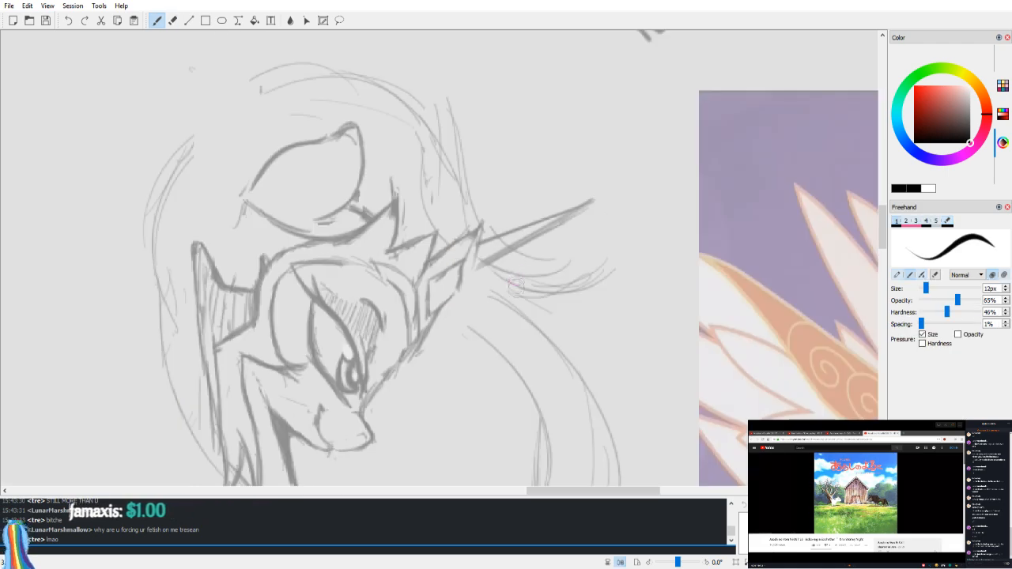
pyautogui.press('v')
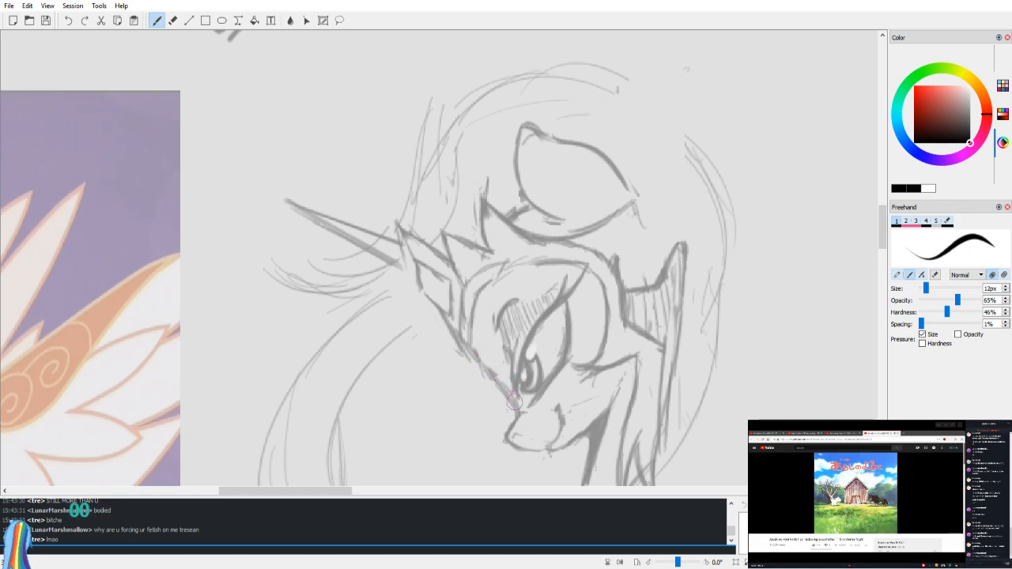
pyautogui.press('v')
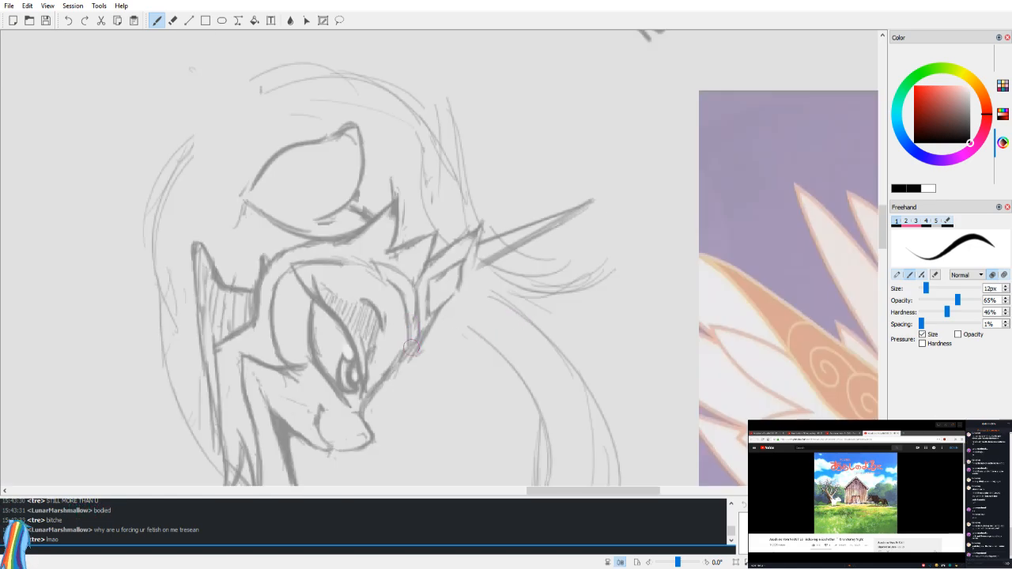
# Step: Select the helmet's front spikes and crest with the free-form selection and shift them back toward the face
pyautogui.press('d')
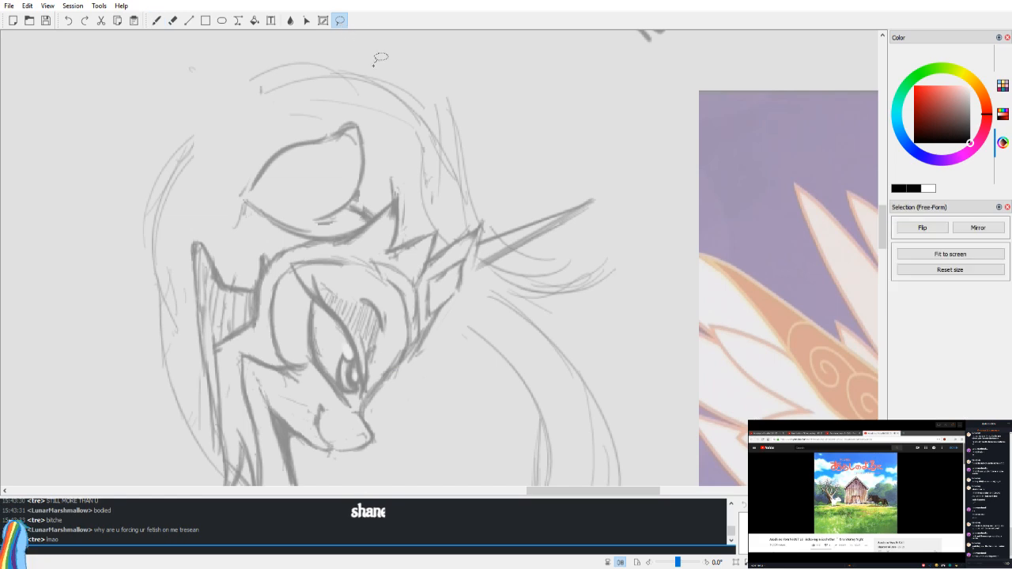
pyautogui.press('v')
pyautogui.moveTo(459, 374)
pyautogui.mouseDown()
pyautogui.moveTo(384, 239)
pyautogui.moveTo(390, 198)
pyautogui.moveTo(428, 208)
pyautogui.moveTo(499, 170)
pyautogui.mouseUp()
pyautogui.press('v')
pyautogui.click(558, 148)
pyautogui.press('v')
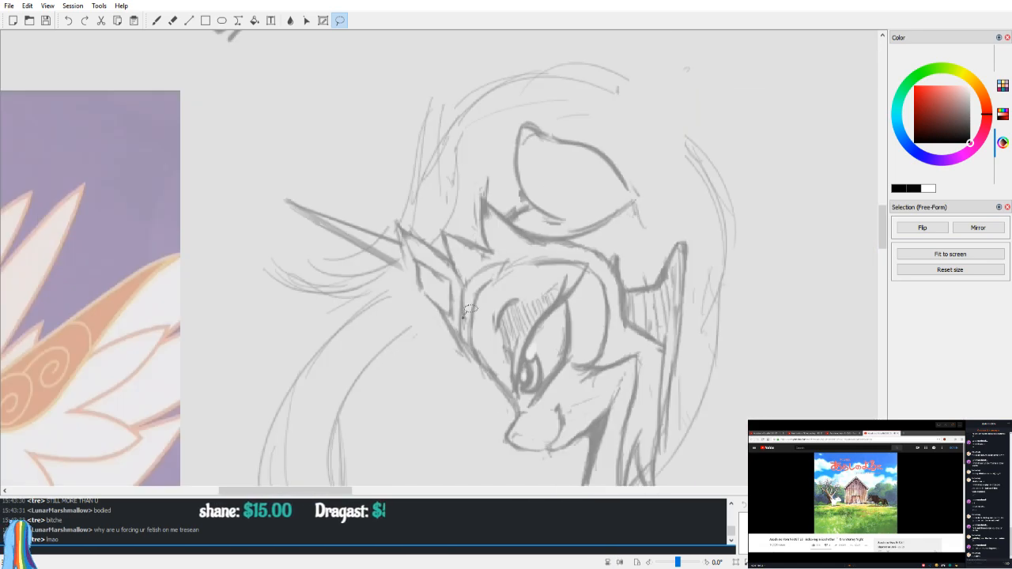
pyautogui.moveTo(477, 409)
pyautogui.mouseDown()
pyautogui.moveTo(393, 243)
pyautogui.moveTo(417, 195)
pyautogui.moveTo(459, 196)
pyautogui.moveTo(487, 179)
pyautogui.moveTo(562, 228)
pyautogui.moveTo(638, 196)
pyautogui.moveTo(632, 227)
pyautogui.moveTo(498, 295)
pyautogui.moveTo(473, 356)
pyautogui.moveTo(478, 417)
pyautogui.mouseUp()
pyautogui.moveTo(467, 311); pyautogui.dragTo(484, 317)
pyautogui.press('v')
pyautogui.click(508, 149)
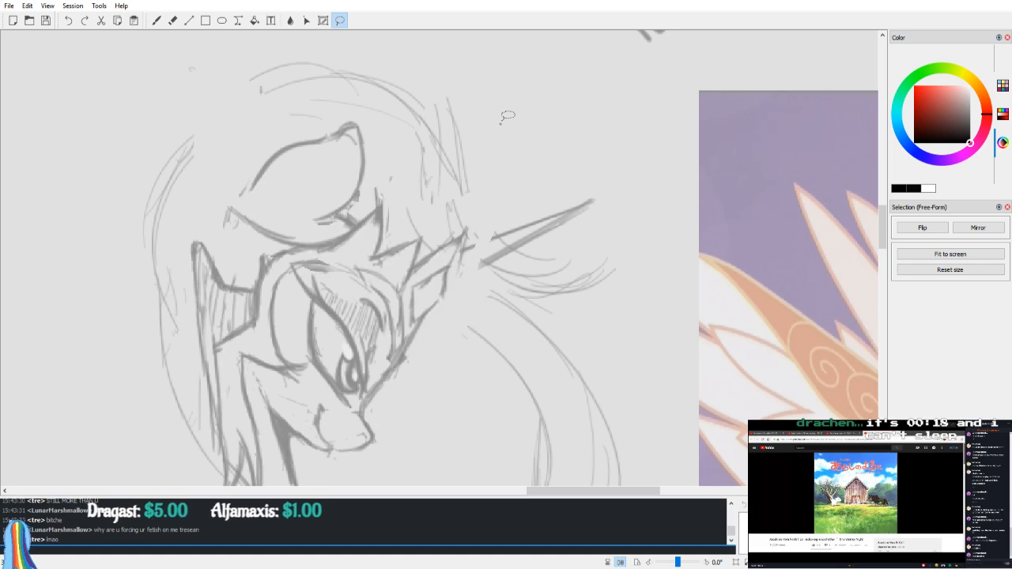
# Step: Erase the overlapping ear lines at the ear's base above the shifted helmet crest
pyautogui.press('v')
pyautogui.press('e')
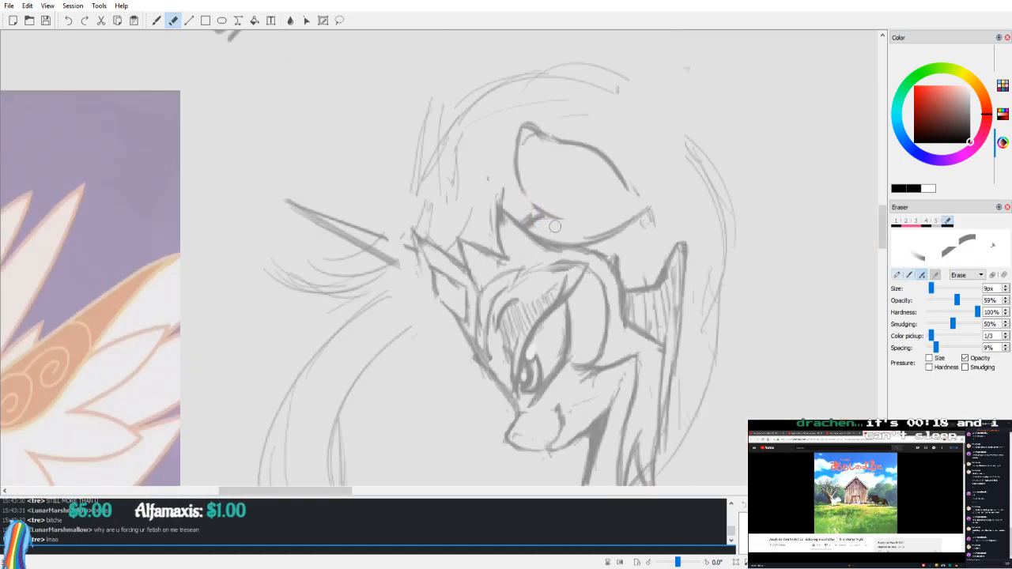
pyautogui.press('v')
pyautogui.moveTo(349, 217); pyautogui.dragTo(336, 224)
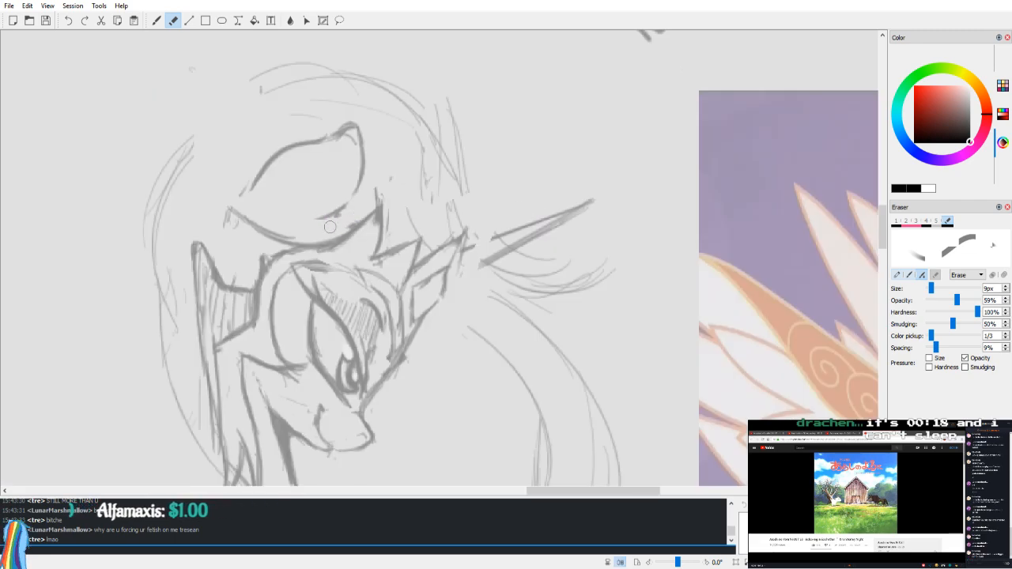
pyautogui.press('v')
pyautogui.press('v')
# Step: Select the ear's upper outline with the free-form selection and move it down to meet its base line on the helmet
pyautogui.scroll(2, 545, 111)
pyautogui.scroll(-5, 545, 117)
pyautogui.press('v')
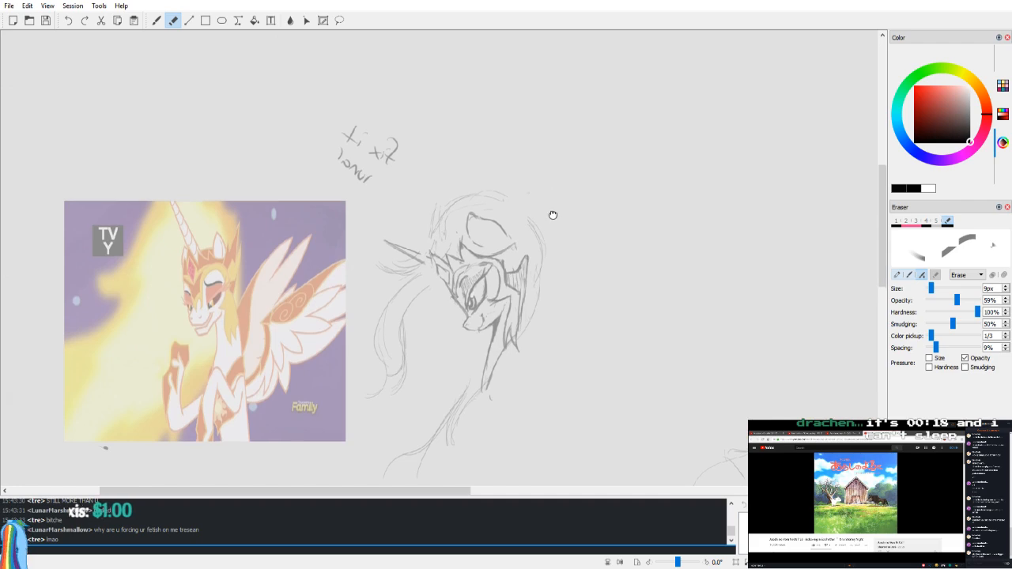
pyautogui.moveTo(553, 208); pyautogui.dragTo(745, 203)
pyautogui.scroll(4, 744, 208)
pyautogui.press('v')
pyautogui.moveTo(224, 177); pyautogui.dragTo(277, 223)
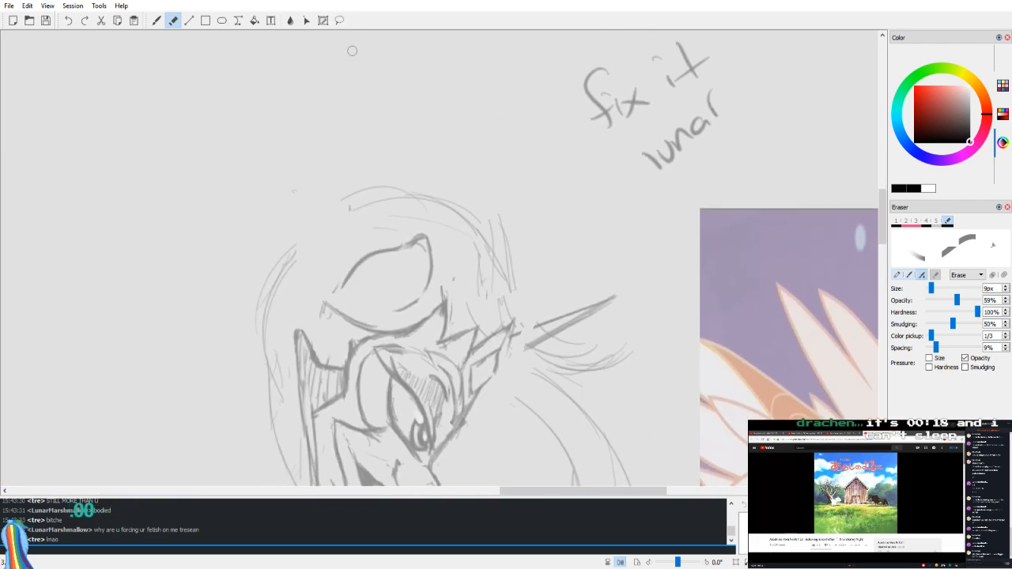
pyautogui.press('d')
pyautogui.moveTo(365, 293)
pyautogui.mouseDown()
pyautogui.moveTo(324, 260)
pyautogui.moveTo(391, 232)
pyautogui.moveTo(434, 229)
pyautogui.moveTo(438, 282)
pyautogui.moveTo(429, 301)
pyautogui.moveTo(372, 302)
pyautogui.moveTo(397, 293)
pyautogui.mouseUp()
pyautogui.press('v')
pyautogui.moveTo(699, 353); pyautogui.dragTo(730, 304)
pyautogui.moveTo(563, 245)
pyautogui.mouseDown()
pyautogui.moveTo(551, 243)
pyautogui.moveTo(577, 253)
pyautogui.mouseUp()
pyautogui.press('v')
pyautogui.moveTo(541, 370); pyautogui.dragTo(578, 332)
pyautogui.moveTo(397, 211)
pyautogui.mouseDown()
pyautogui.moveTo(405, 215)
pyautogui.moveTo(388, 215)
pyautogui.mouseUp()
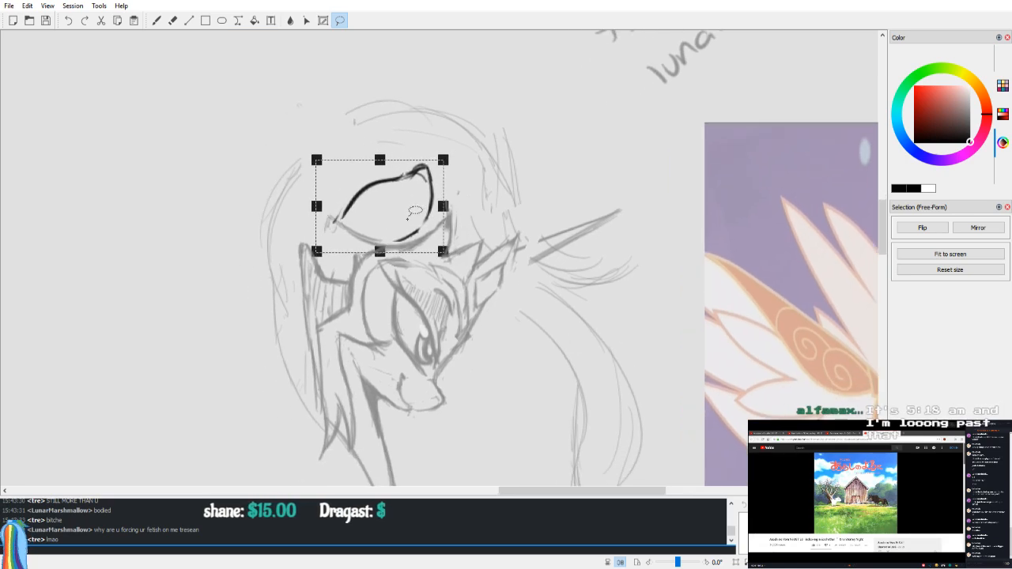
pyautogui.click(460, 197)
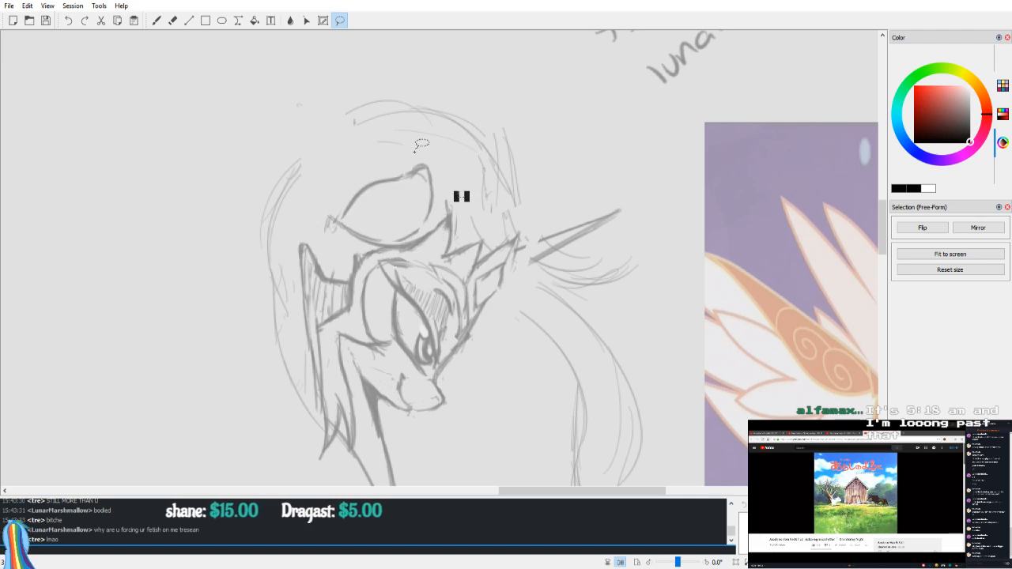
# Step: Erase the old horn in front of the helmet
pyautogui.press('v')
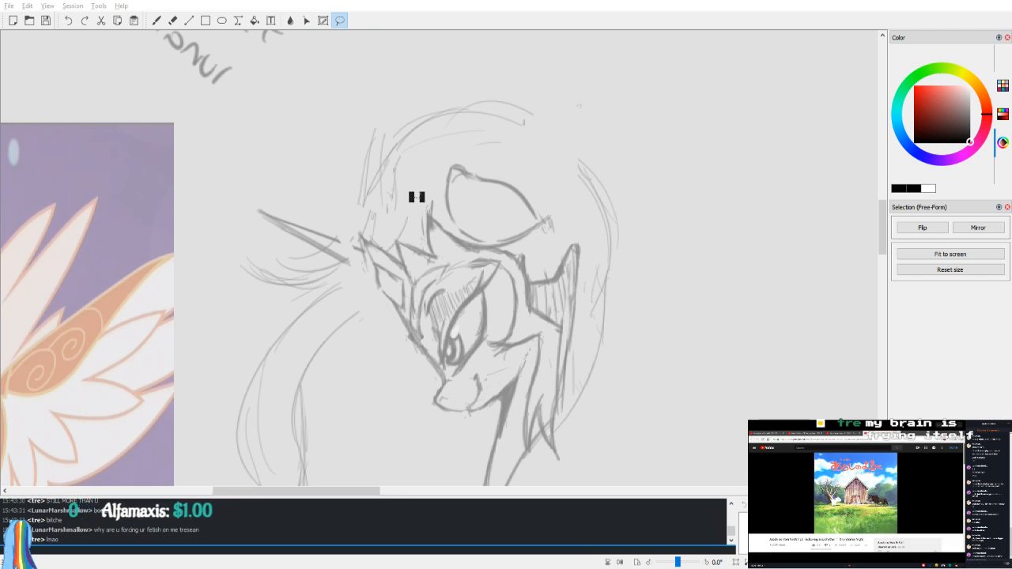
pyautogui.press('b')
pyautogui.moveTo(490, 210); pyautogui.dragTo(545, 198)
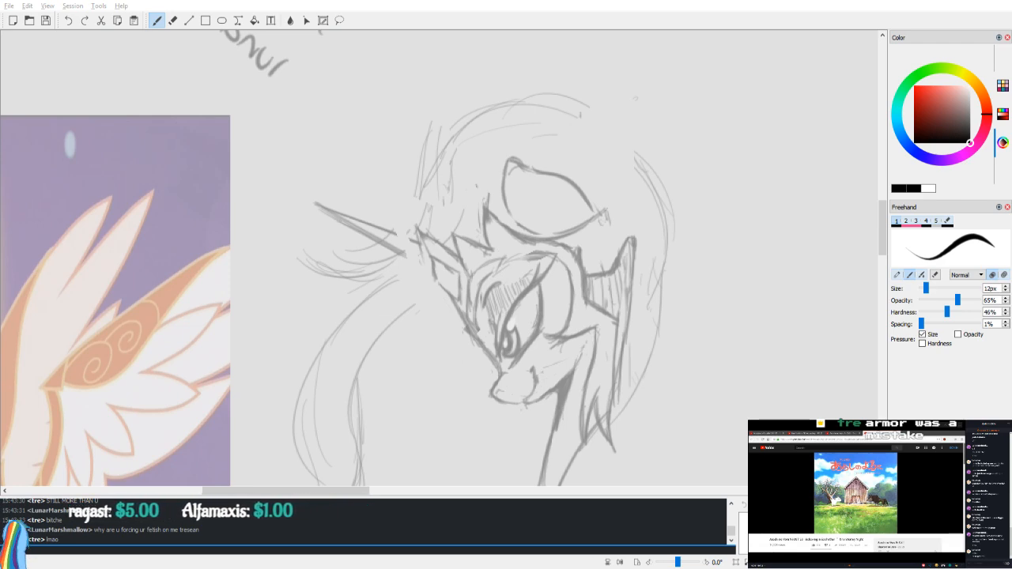
pyautogui.click(746, 315)
pyautogui.press('v')
pyautogui.moveTo(545, 253); pyautogui.dragTo(554, 282)
pyautogui.press('e')
pyautogui.moveTo(478, 291)
pyautogui.mouseDown()
pyautogui.moveTo(572, 241)
pyautogui.moveTo(553, 236)
pyautogui.moveTo(478, 271)
pyautogui.mouseUp()
# Step: Erase the leftover lines along the front spike's outer edge and around its tip, checking in mirrored view
pyautogui.press('v')
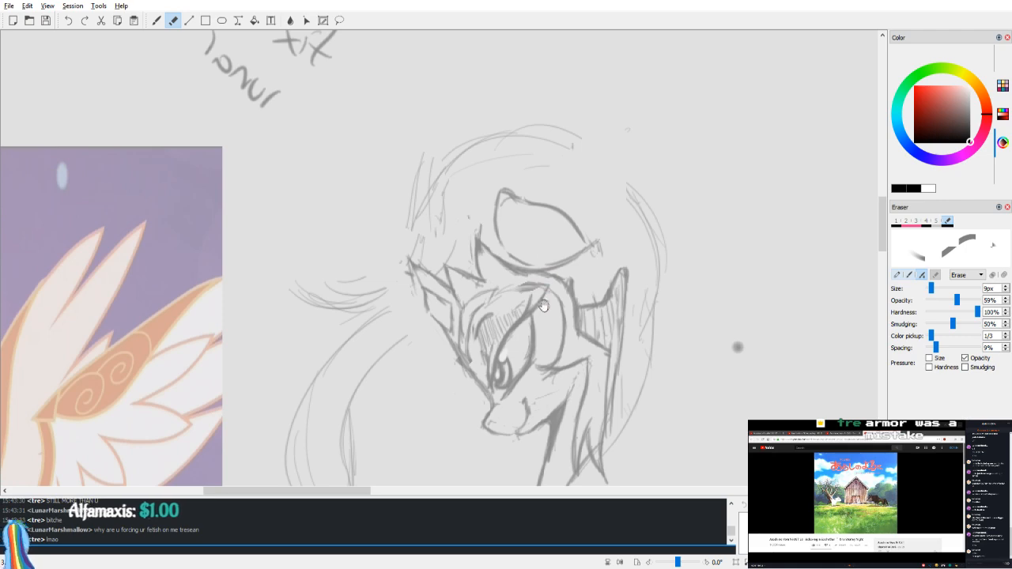
pyautogui.moveTo(544, 302); pyautogui.dragTo(560, 234)
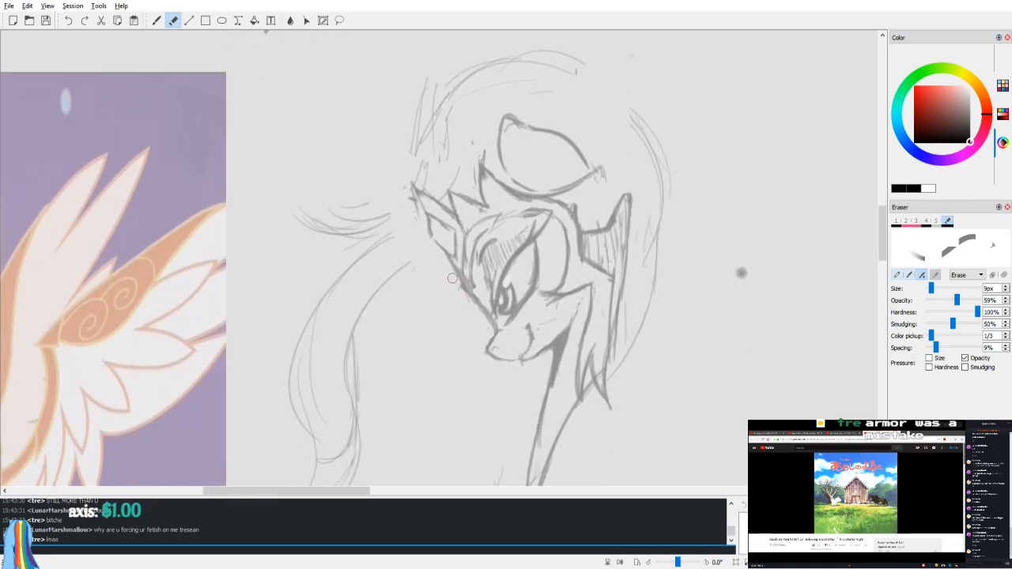
pyautogui.press('v')
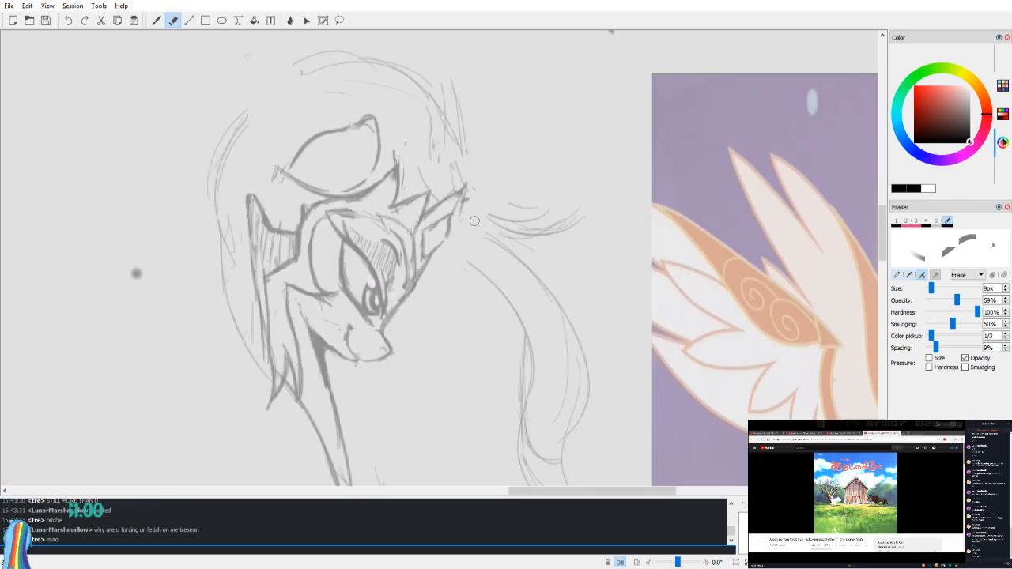
pyautogui.moveTo(467, 196)
pyautogui.mouseDown()
pyautogui.moveTo(469, 180)
pyautogui.moveTo(476, 229)
pyautogui.mouseUp()
pyautogui.press('v')
# Step: Redraw the helmet's rim from the brow over the eye and add the inner line in front of the eye, erasing overlap above it
pyautogui.press('b')
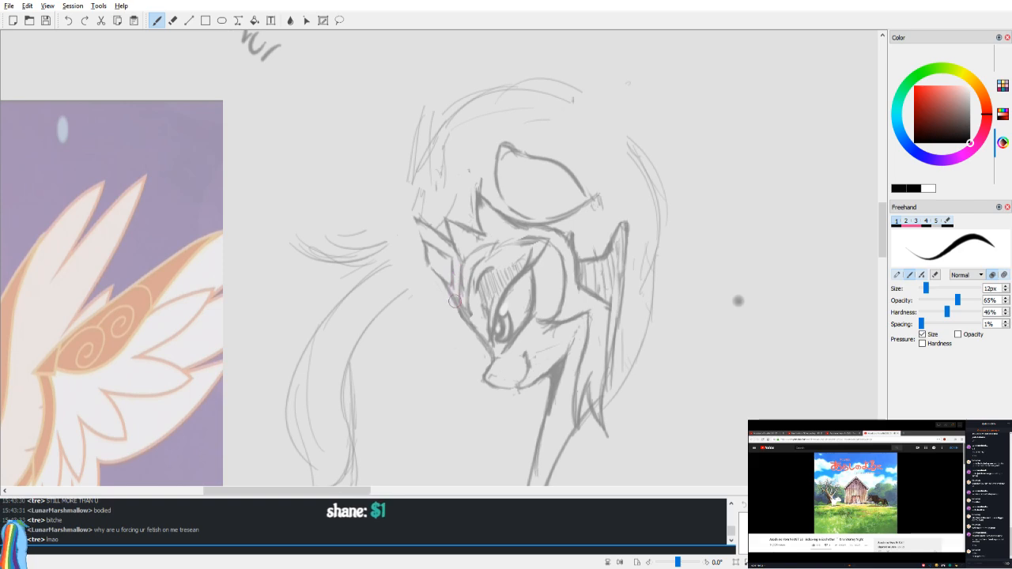
pyautogui.moveTo(463, 271); pyautogui.dragTo(499, 239)
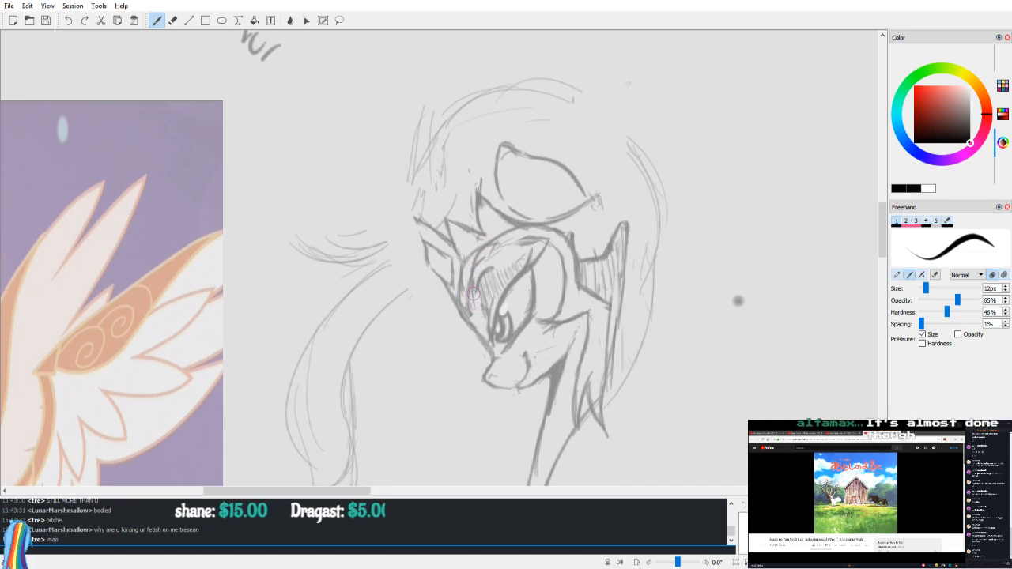
pyautogui.moveTo(474, 297); pyautogui.dragTo(481, 322)
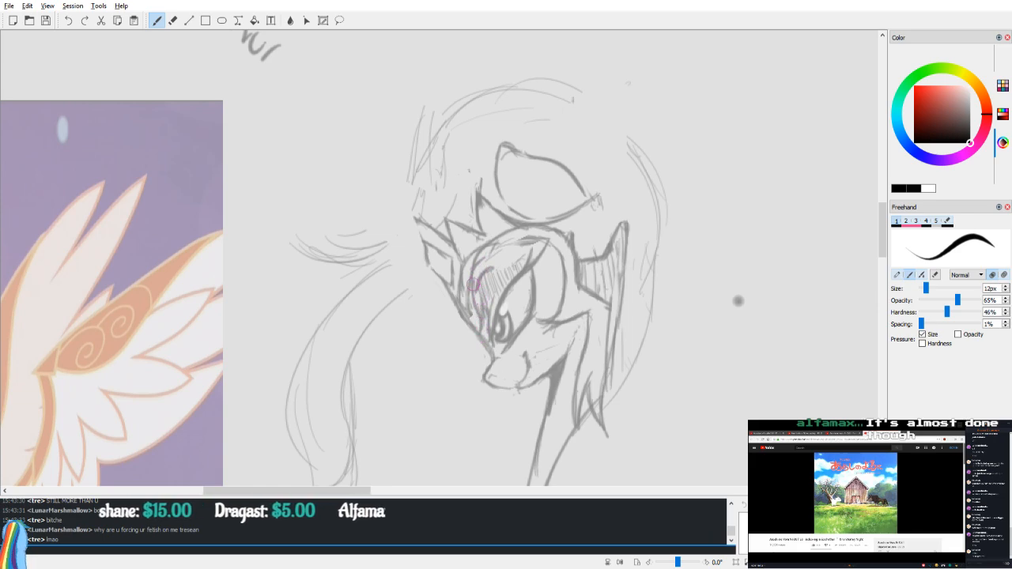
pyautogui.press('e')
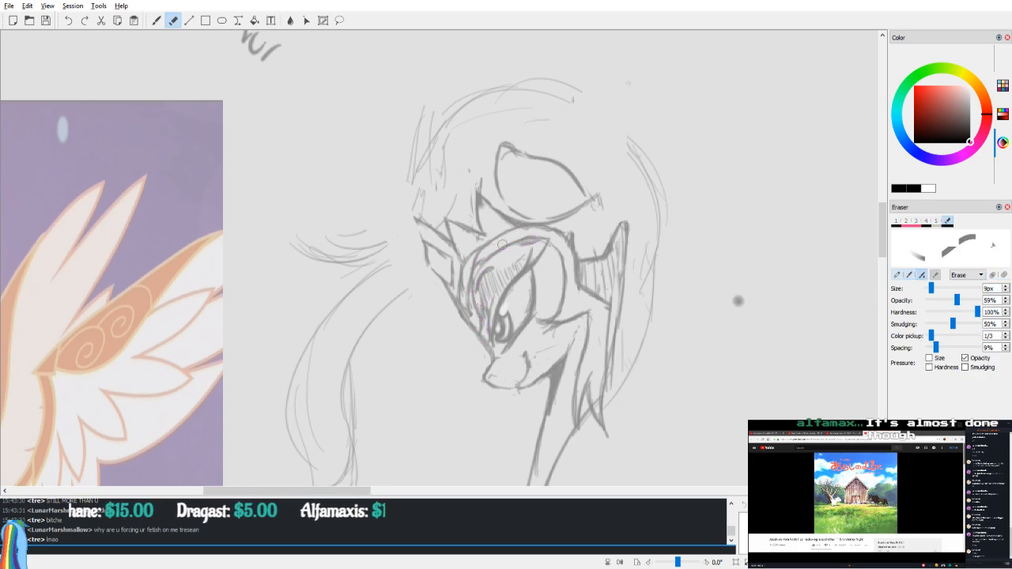
pyautogui.moveTo(526, 233); pyautogui.dragTo(547, 232)
# Step: Erase the excess sketch lines inside the helmet rim around the eye shading, working in both orientations
pyautogui.press('m')
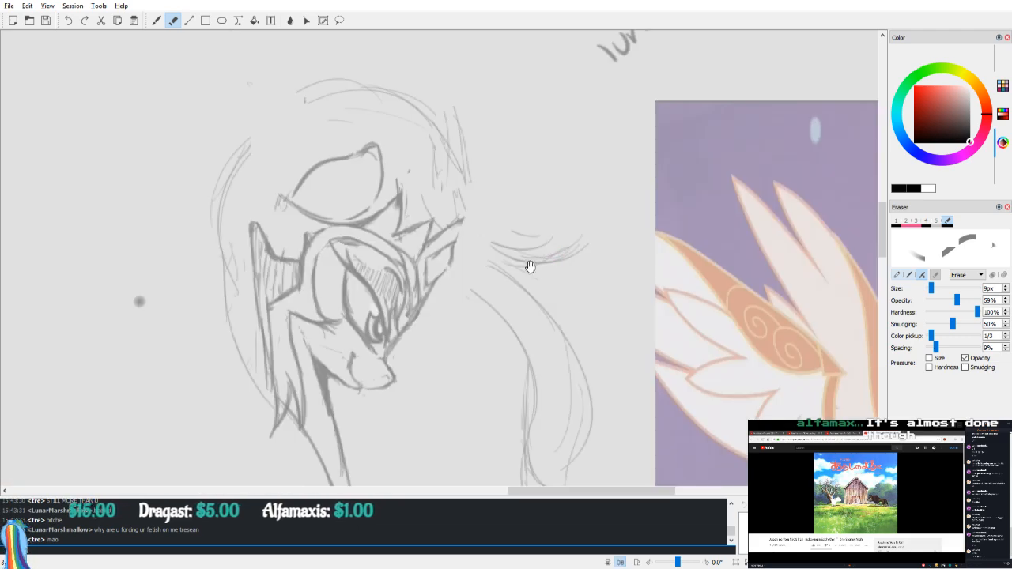
pyautogui.scroll(1, 475, 285)
pyautogui.moveTo(400, 279); pyautogui.dragTo(409, 329)
pyautogui.press('m')
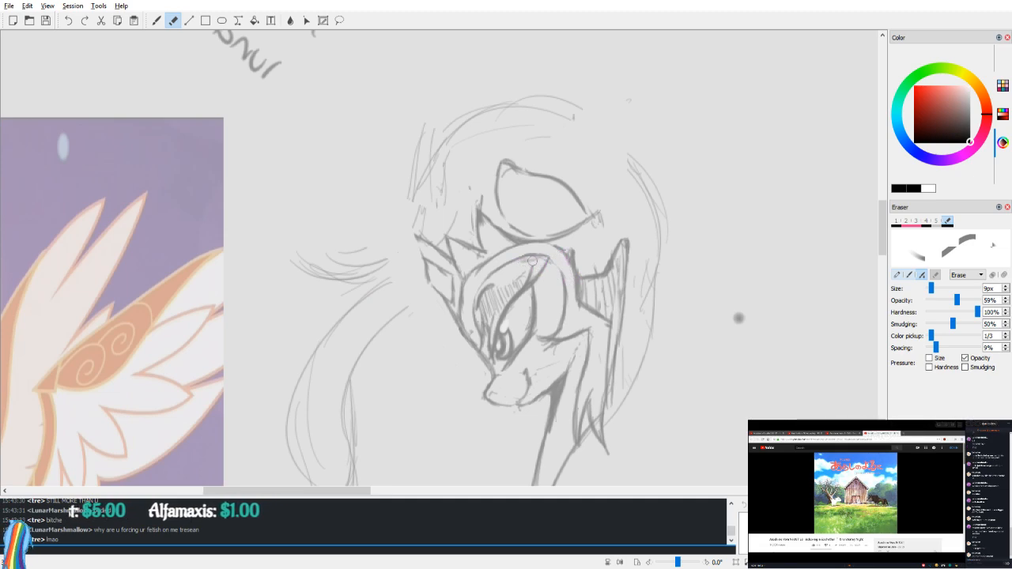
pyautogui.press('m')
pyautogui.scroll(-1, 522, 293)
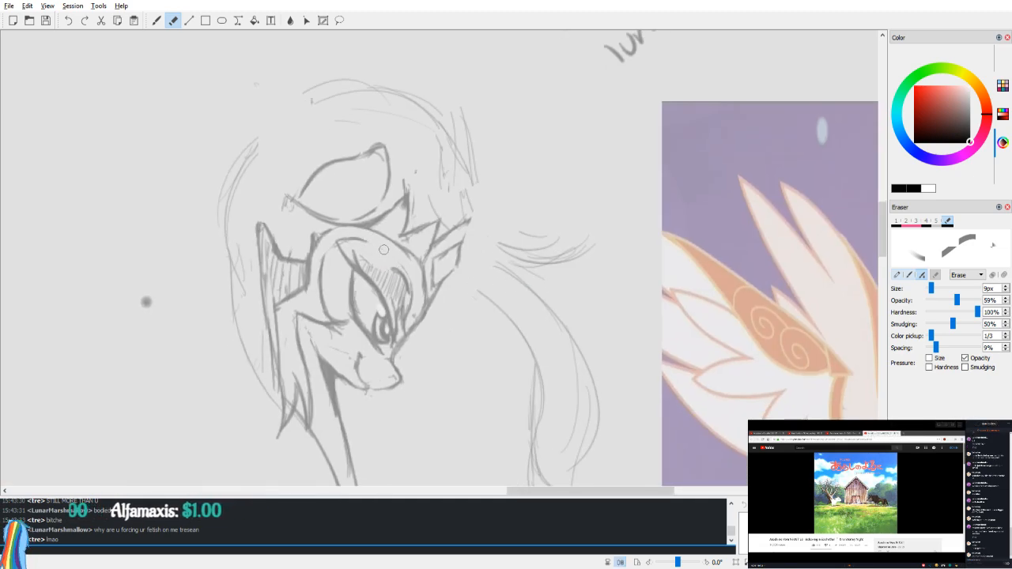
# Step: Draw the helmet rim's inner arc over the eye toward the brow, parallel to the outer rim
pyautogui.press('m')
pyautogui.press('m')
pyautogui.press('b')
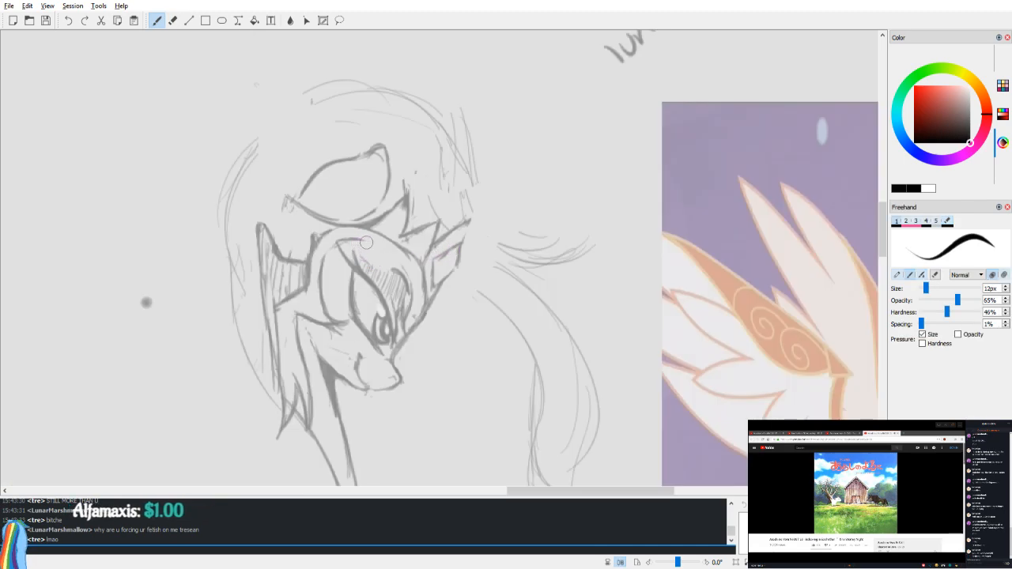
pyautogui.press('m')
pyautogui.moveTo(464, 284)
pyautogui.mouseDown()
pyautogui.moveTo(475, 263)
pyautogui.moveTo(521, 244)
pyautogui.moveTo(486, 221)
pyautogui.mouseUp()
pyautogui.press('e')
pyautogui.press('m')
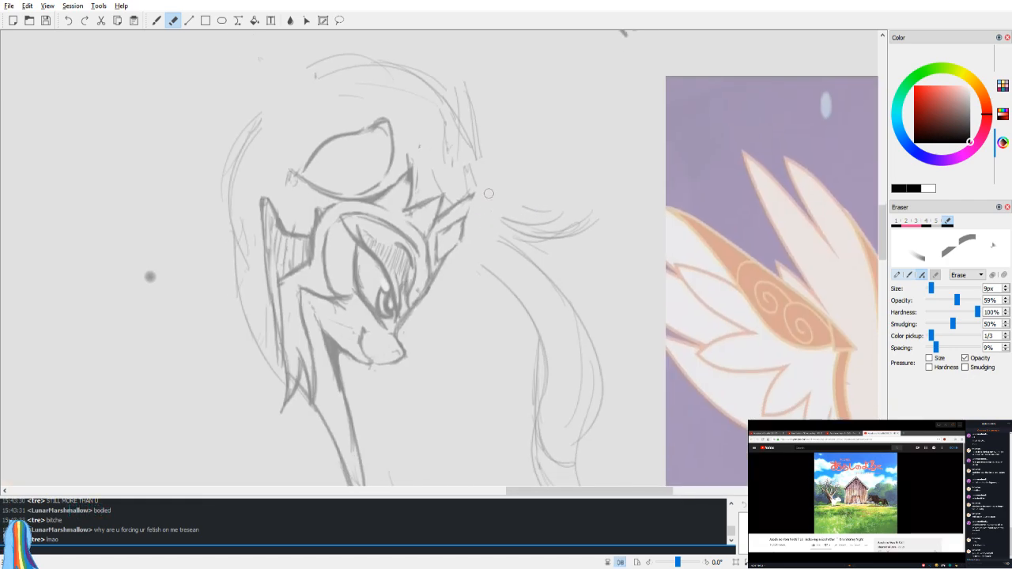
# Step: Erase the tall dark line rising behind the helmet's front spikes, checking the head in mirrored view
pyautogui.scroll(2, 490, 192)
pyautogui.scroll(-3, 504, 193)
pyautogui.press('v')
pyautogui.moveTo(555, 184)
pyautogui.mouseDown()
pyautogui.moveTo(580, 217)
pyautogui.moveTo(577, 232)
pyautogui.mouseUp()
pyautogui.scroll(-4, 582, 214)
pyautogui.press('v')
pyautogui.scroll(4, 579, 240)
pyautogui.moveTo(404, 294)
pyautogui.mouseDown()
pyautogui.moveTo(467, 256)
pyautogui.moveTo(438, 280)
pyautogui.moveTo(472, 273)
pyautogui.moveTo(475, 255)
pyautogui.moveTo(473, 277)
pyautogui.mouseUp()
pyautogui.press('b')
pyautogui.press('e')
pyautogui.press('v')
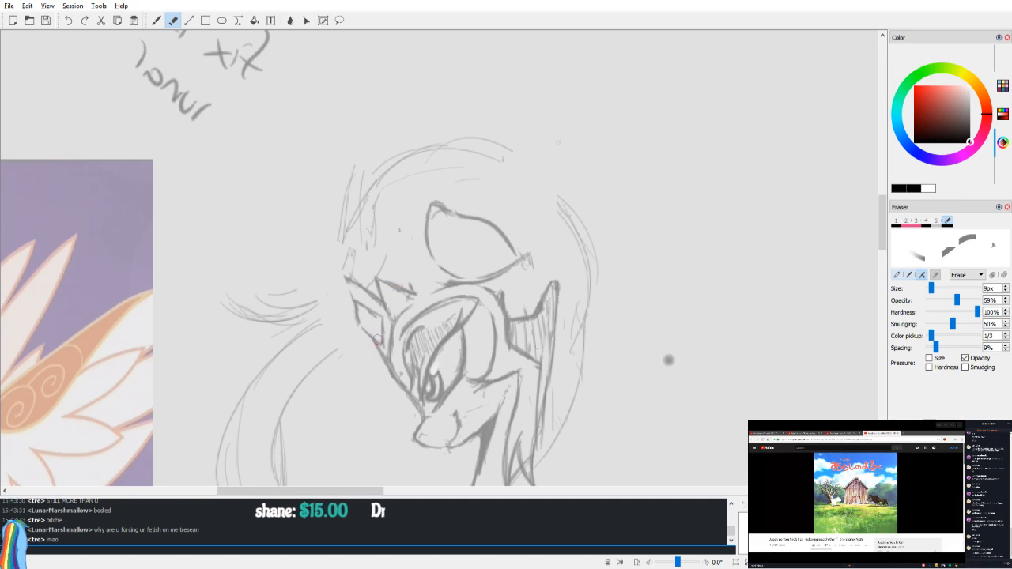
# Step: Clean up and darken the helmet's front edge and front spike outline, comparing both orientations
pyautogui.moveTo(389, 369); pyautogui.dragTo(402, 342)
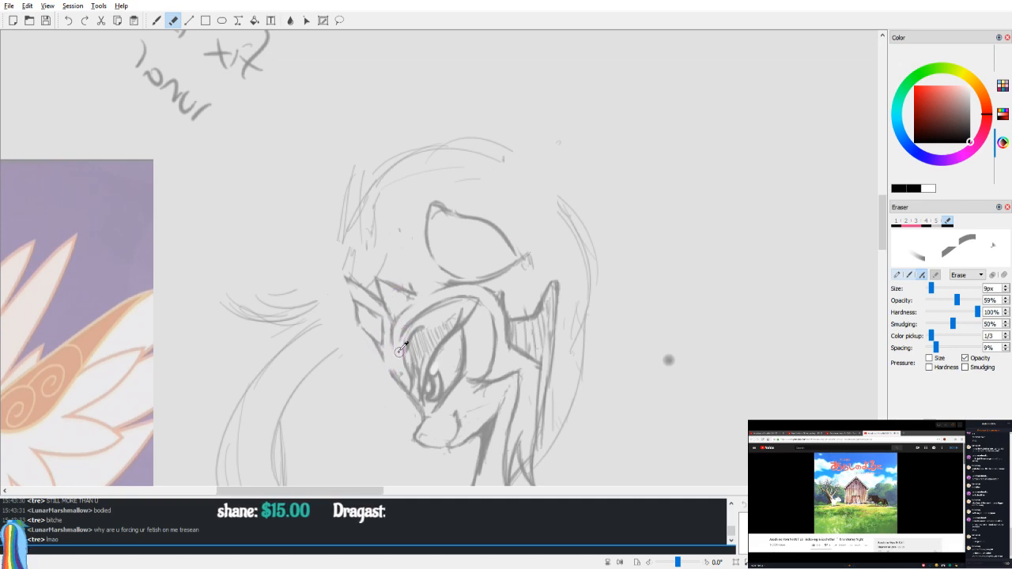
pyautogui.press('b')
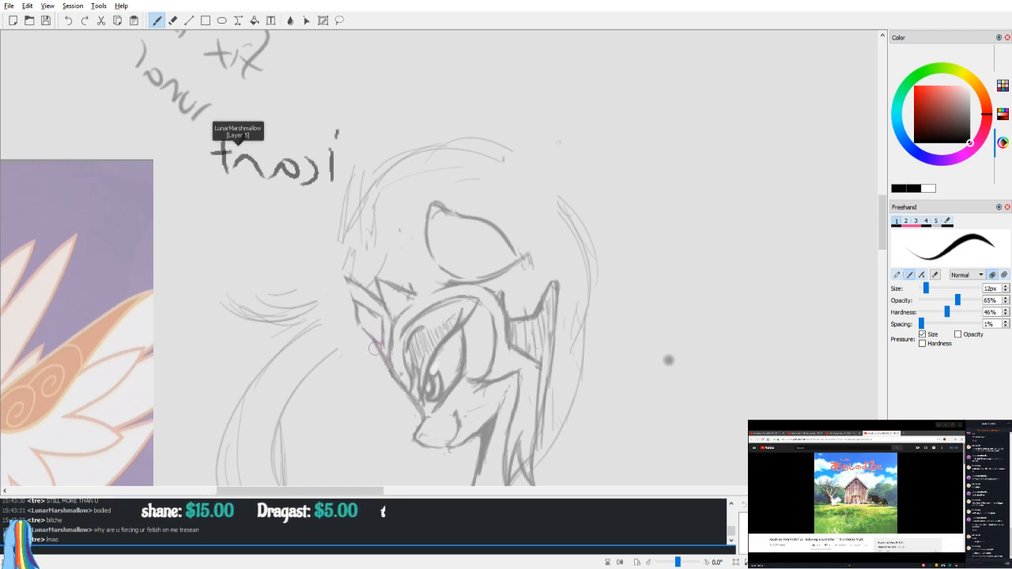
pyautogui.press('v')
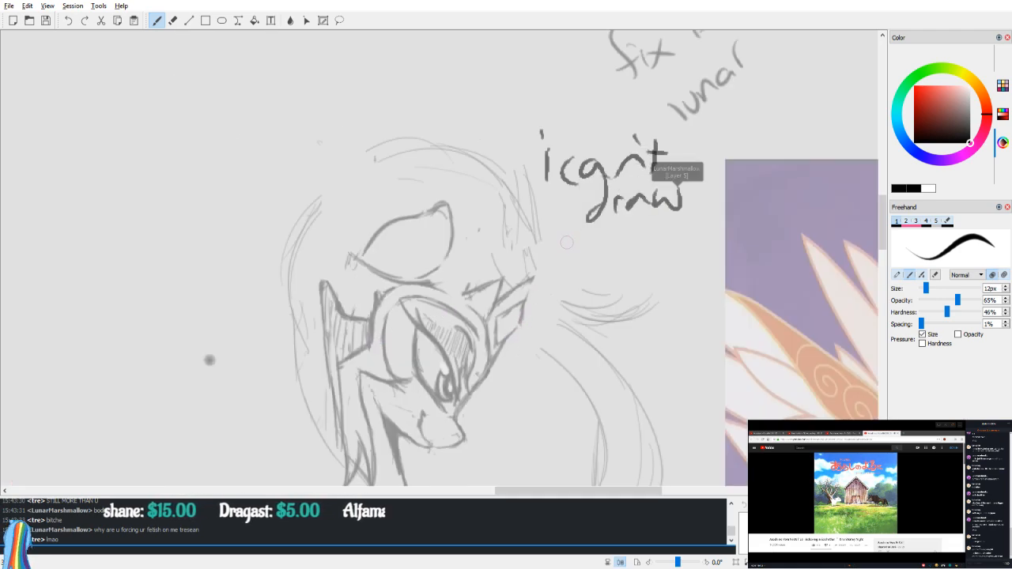
pyautogui.moveTo(608, 204)
pyautogui.mouseDown()
pyautogui.moveTo(600, 257)
pyautogui.moveTo(624, 258)
pyautogui.moveTo(658, 222)
pyautogui.moveTo(668, 225)
pyautogui.moveTo(643, 212)
pyautogui.mouseUp()
pyautogui.press('v')
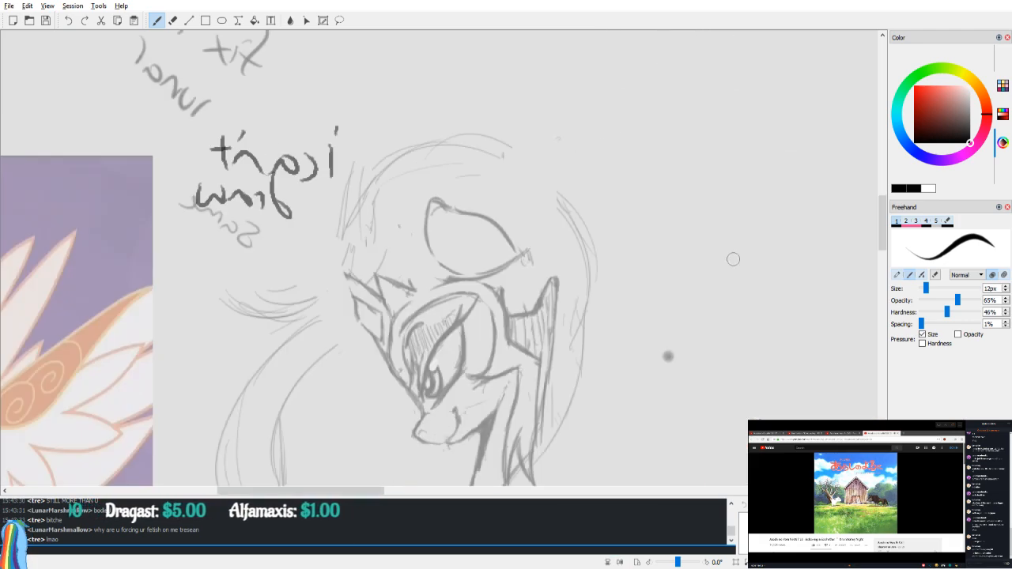
# Step: Select the rough flowing mane lines above and in front of the head with the free-form selection and delete them
pyautogui.click(338, 20)
pyautogui.hotkey('ctrl', '0')
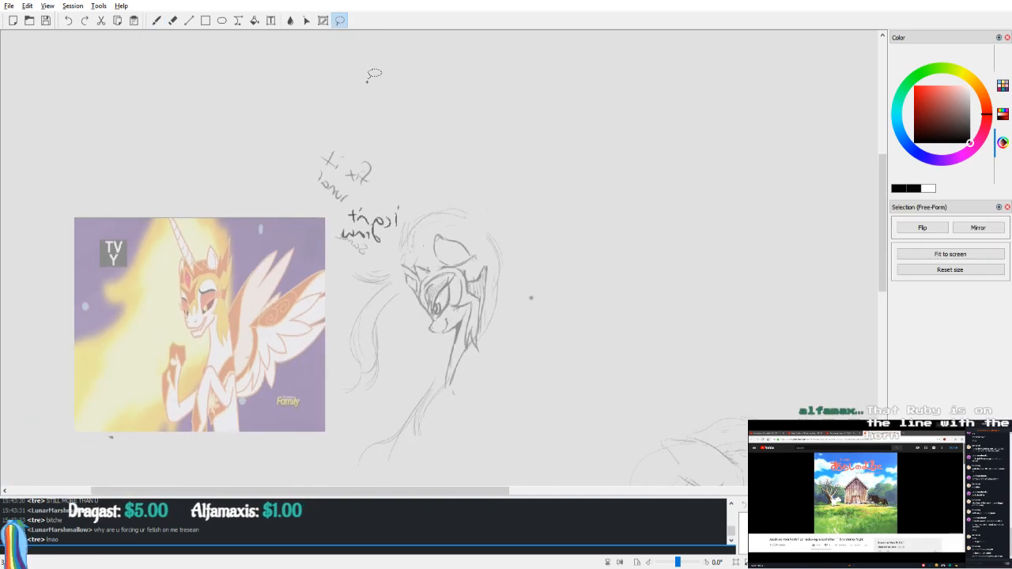
pyautogui.moveTo(544, 313)
pyautogui.mouseDown()
pyautogui.moveTo(447, 183)
pyautogui.moveTo(479, 244)
pyautogui.moveTo(564, 302)
pyautogui.mouseUp()
pyautogui.press('Delete')
pyautogui.click(663, 277)
pyautogui.moveTo(439, 222)
pyautogui.mouseDown()
pyautogui.moveTo(439, 204)
pyautogui.moveTo(387, 261)
pyautogui.moveTo(346, 332)
pyautogui.moveTo(405, 345)
pyautogui.moveTo(407, 269)
pyautogui.moveTo(439, 204)
pyautogui.mouseUp()
pyautogui.press('Delete')
pyautogui.click(528, 265)
pyautogui.press('v')
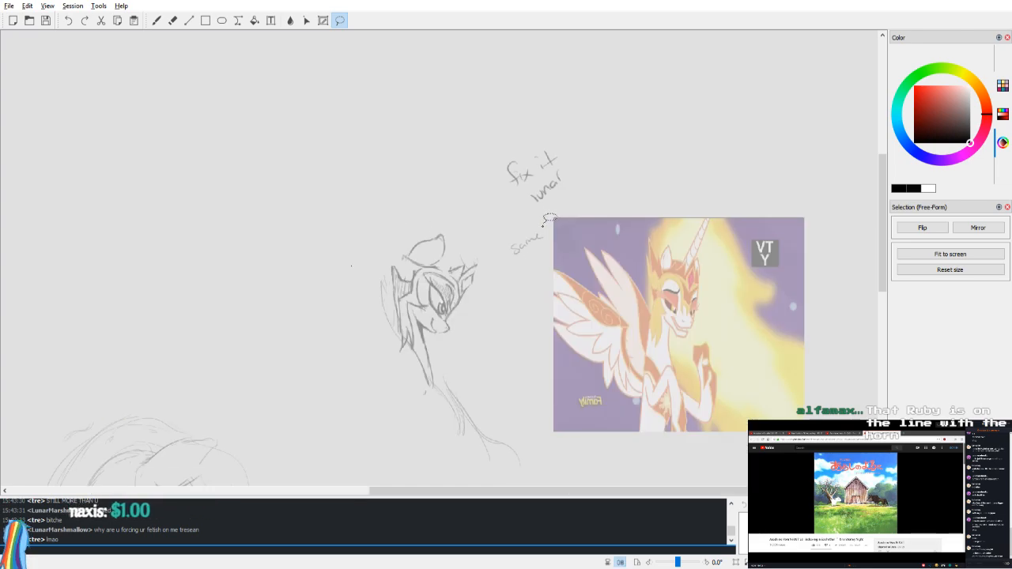
# Step: Erase the large ear outline on top of the head after comparing it with the reference in mirrored view
pyautogui.press('b')
pyautogui.press('v')
pyautogui.moveTo(503, 238); pyautogui.dragTo(495, 248)
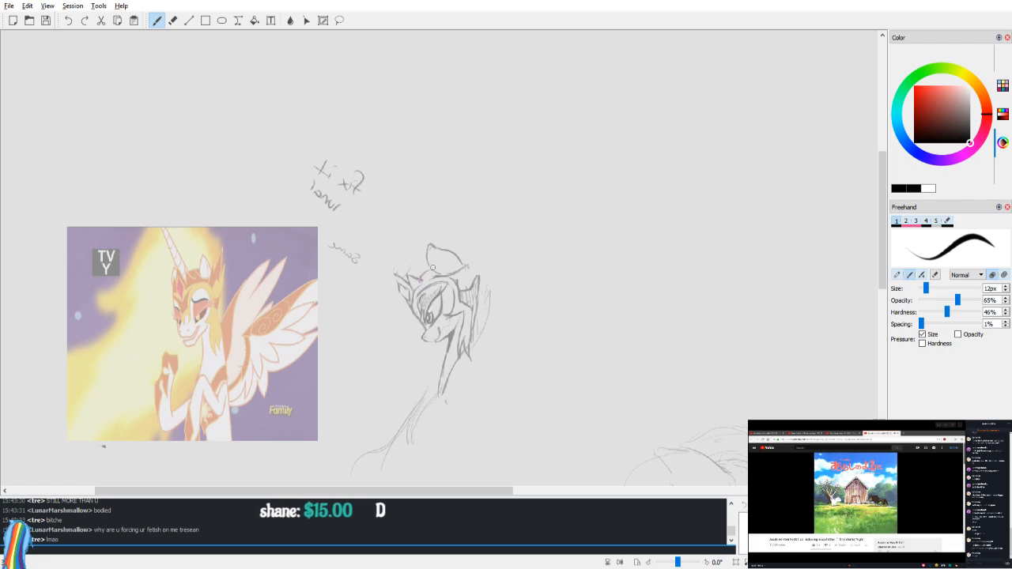
pyautogui.press('m')
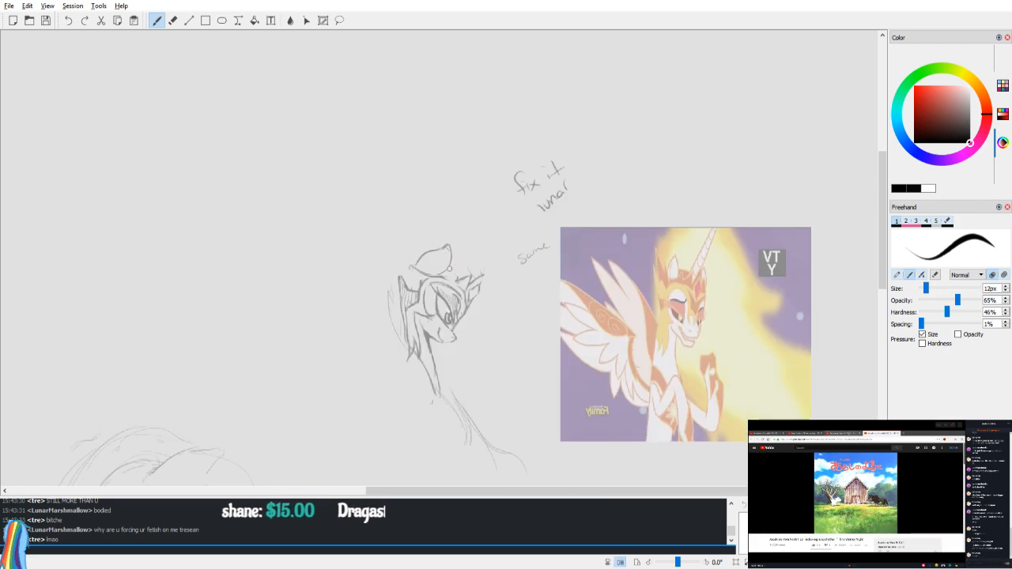
pyautogui.press('m')
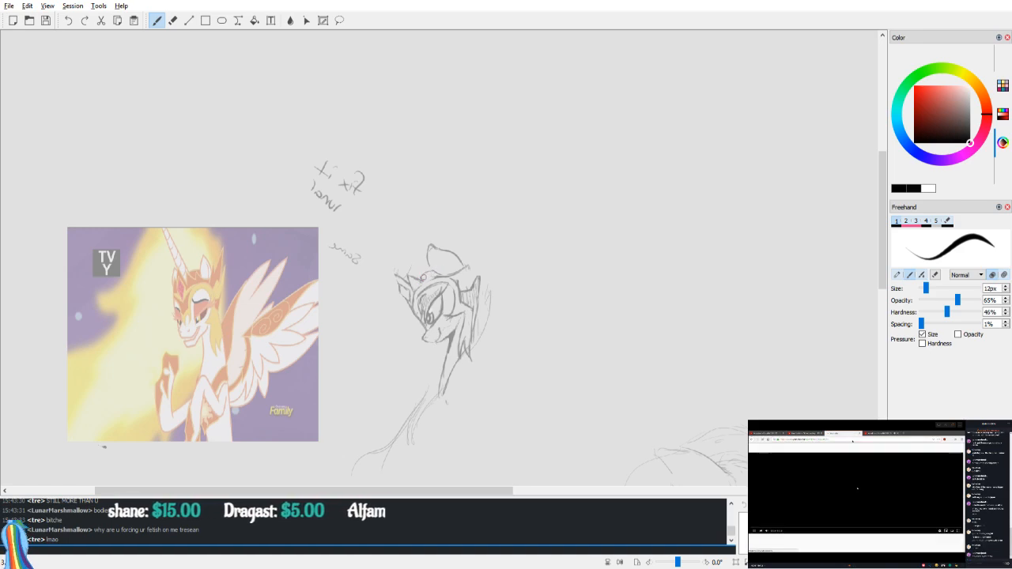
pyautogui.press('e')
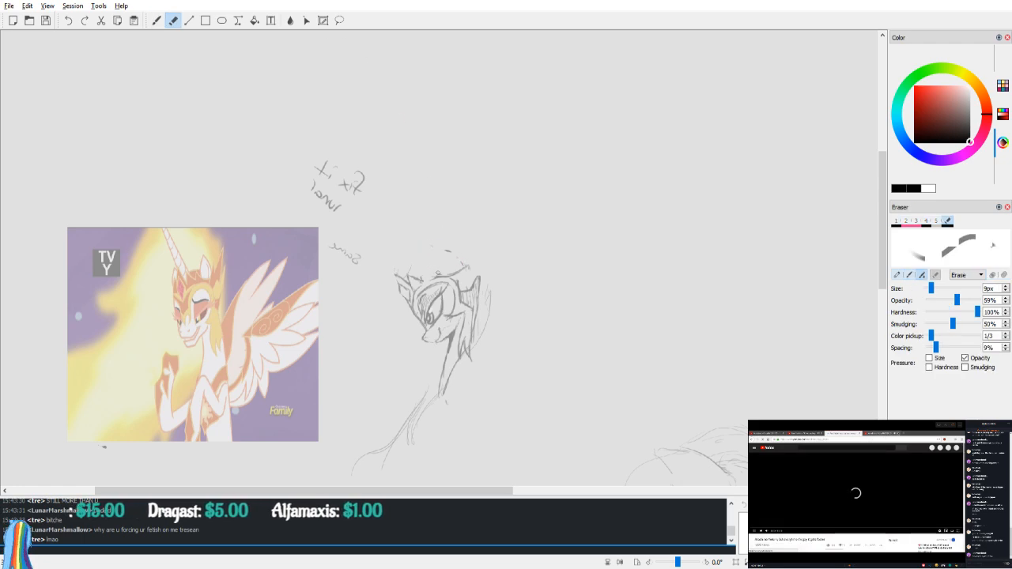
pyautogui.press('v')
# Step: Sketch a curved line over the crown from the back of the helmet to its front spikes, checking in both orientations
pyautogui.press('b')
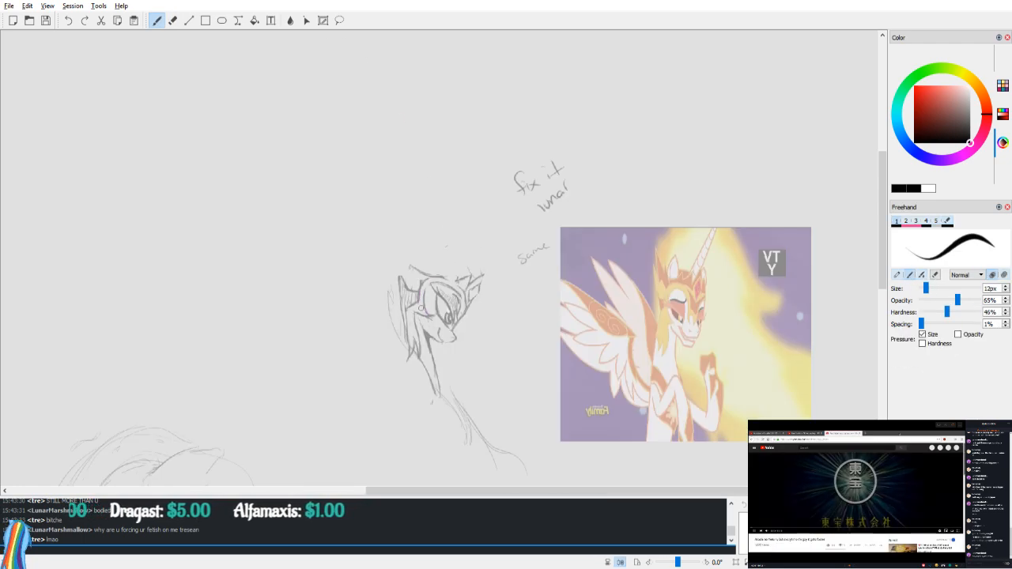
pyautogui.moveTo(407, 332); pyautogui.dragTo(411, 292)
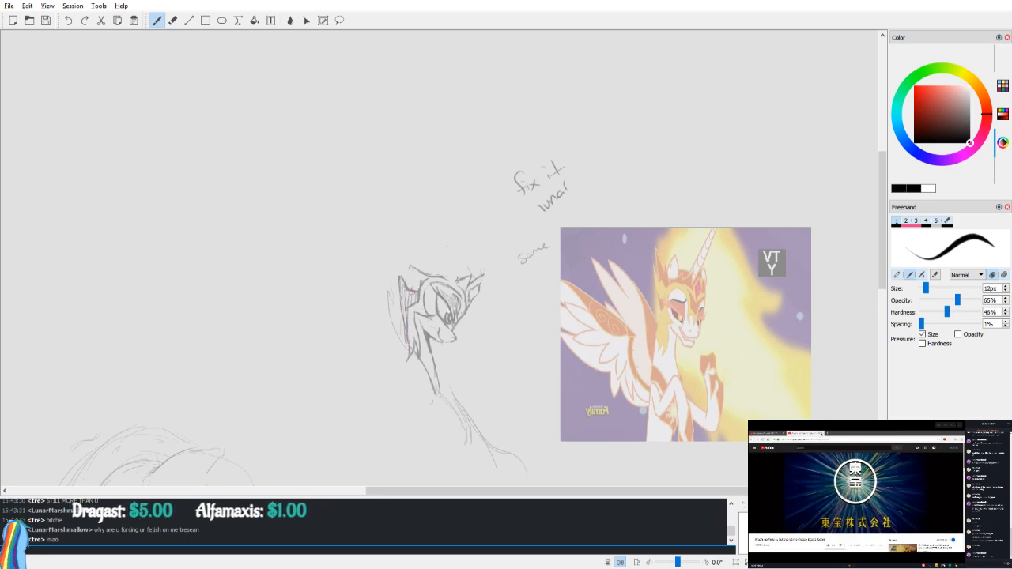
pyautogui.press('v')
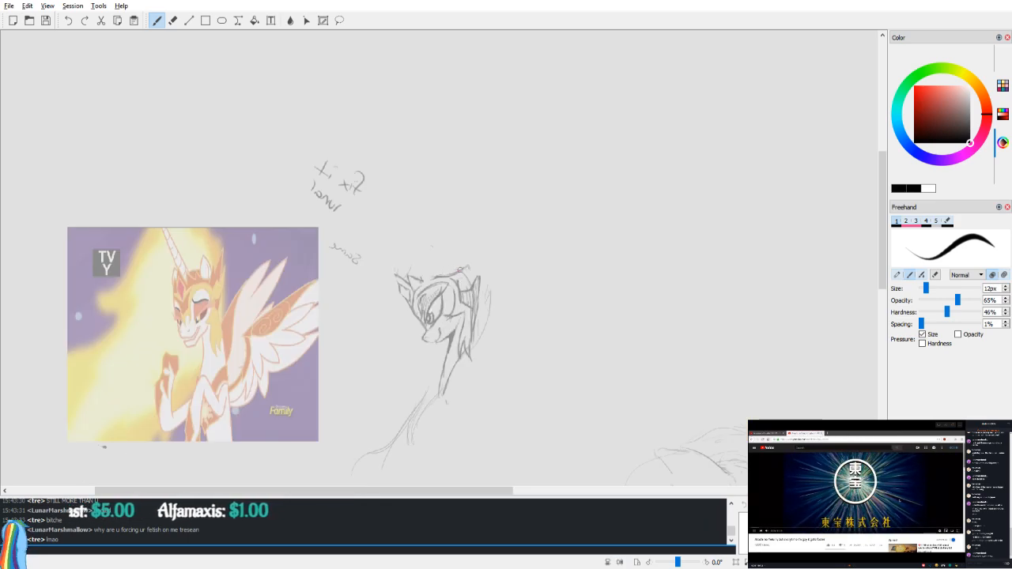
pyautogui.press('v')
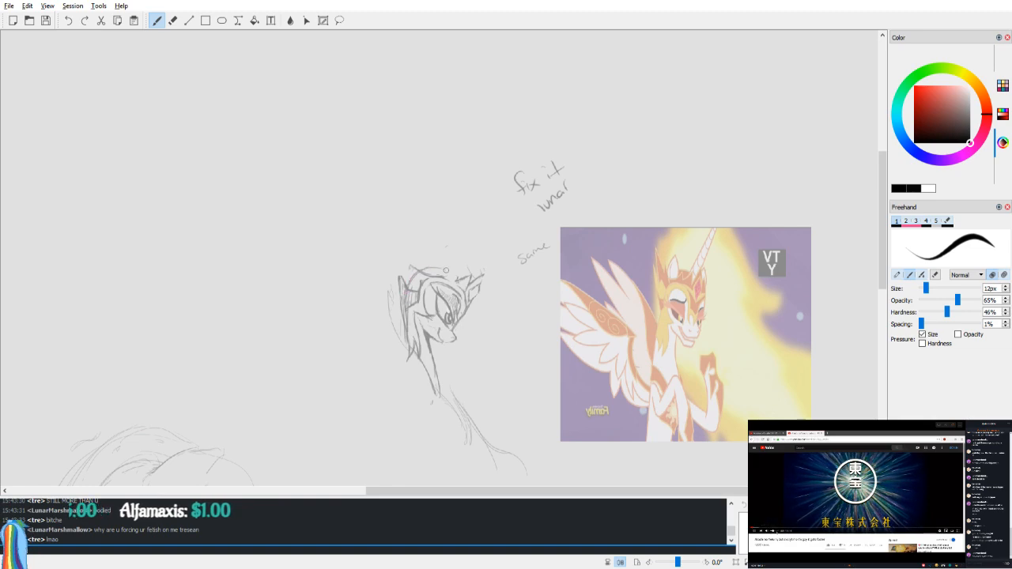
pyautogui.press('v')
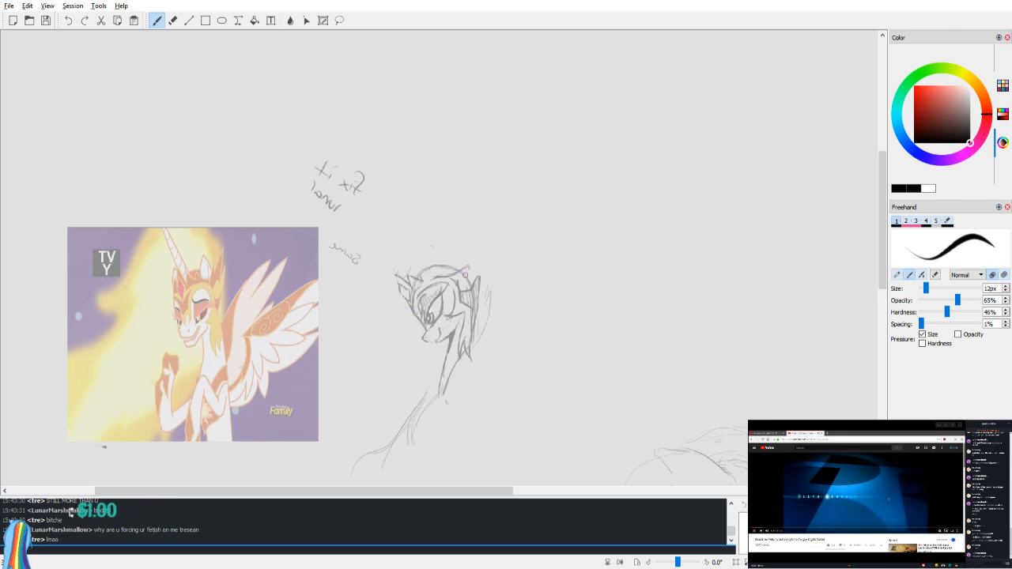
pyautogui.press('v')
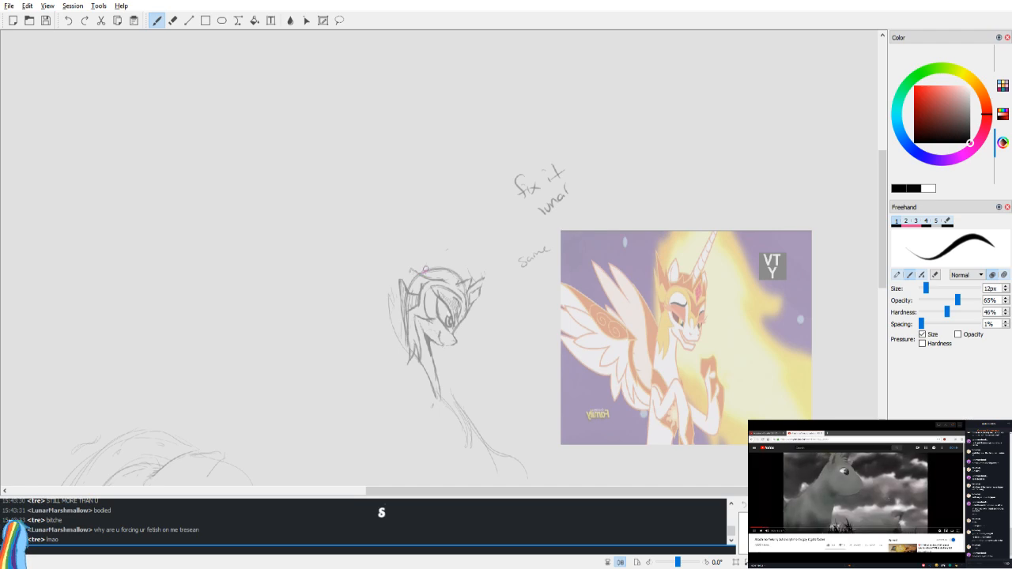
# Step: Sketch light ear guidelines rising above the crown and meeting the helmet's curved top edge
pyautogui.press('h')
pyautogui.press('v')
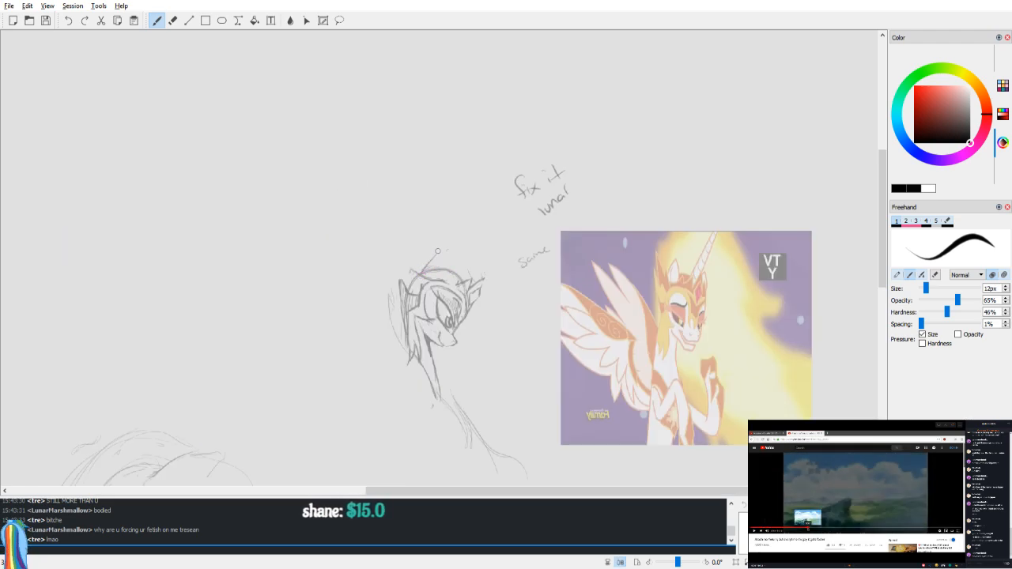
pyautogui.press('v')
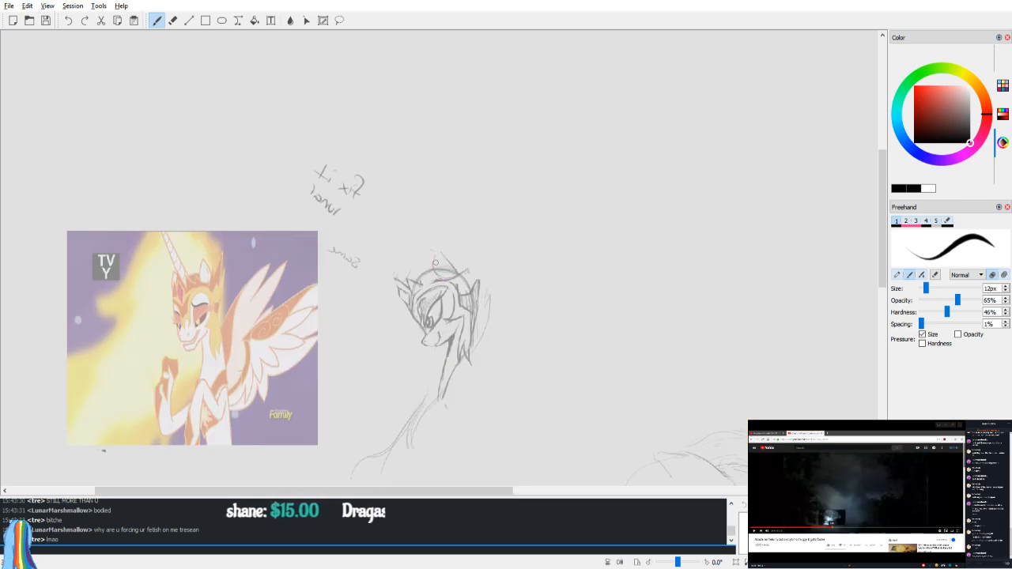
pyautogui.press('v')
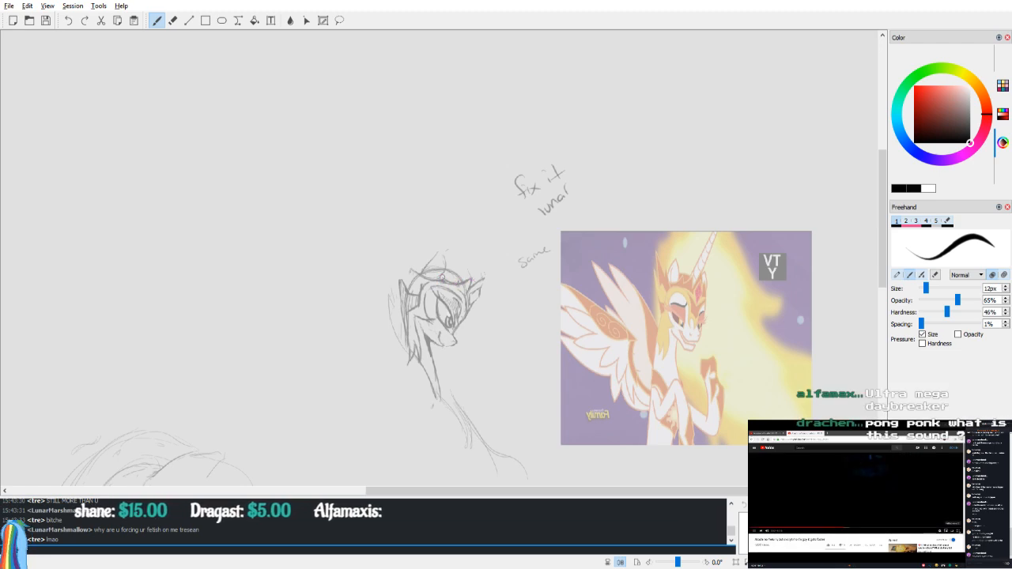
pyautogui.press('v')
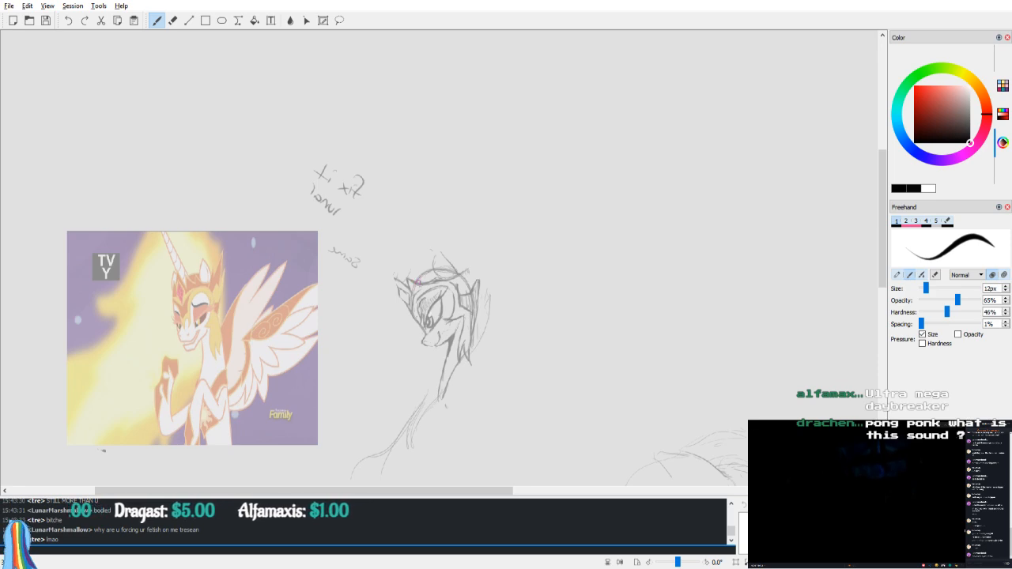
# Step: Erase overlapping lines at the ear's base and darken the front part of the helmet's top curve
pyautogui.press('e')
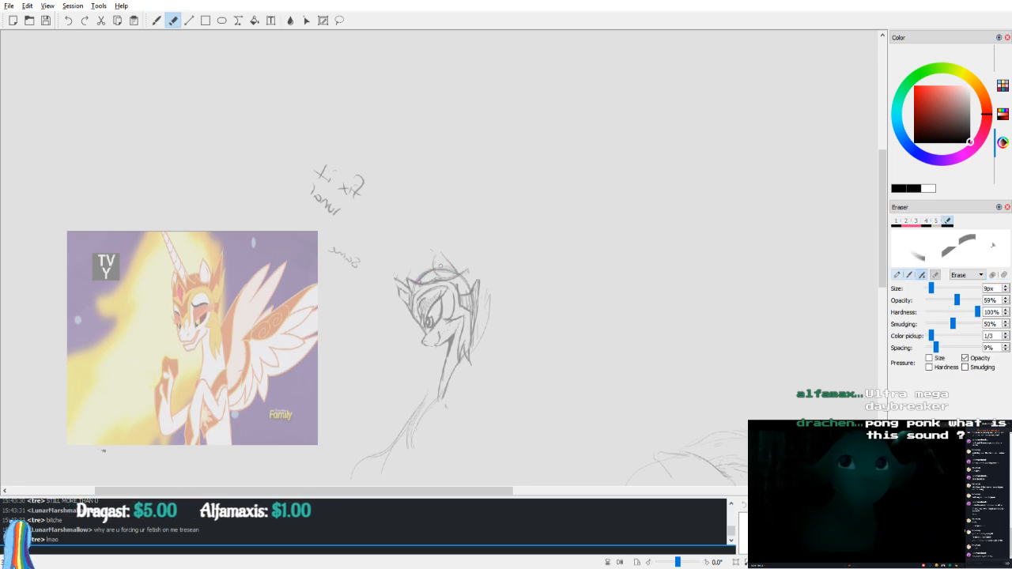
pyautogui.press('v')
pyautogui.press('b')
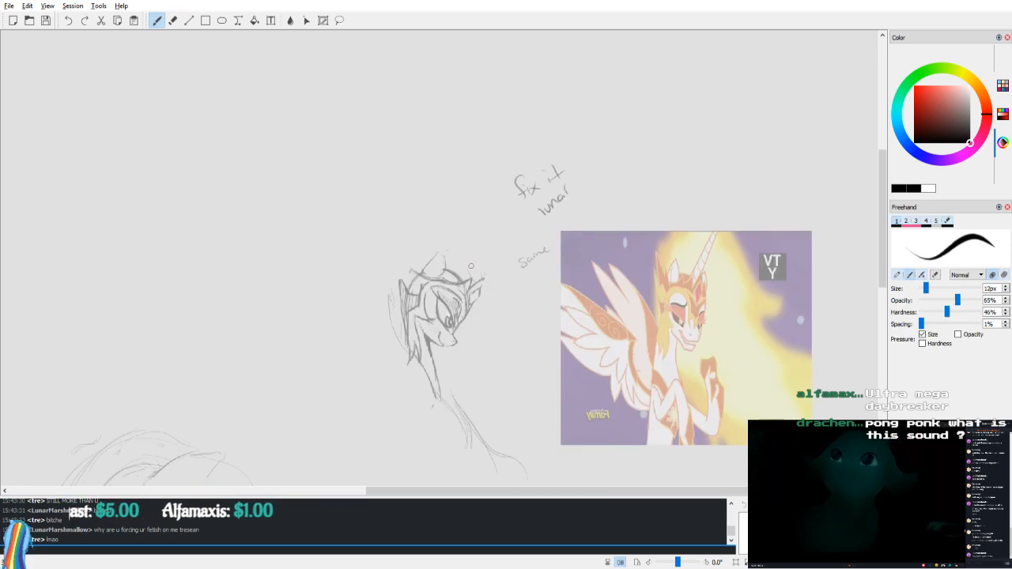
pyautogui.press('v')
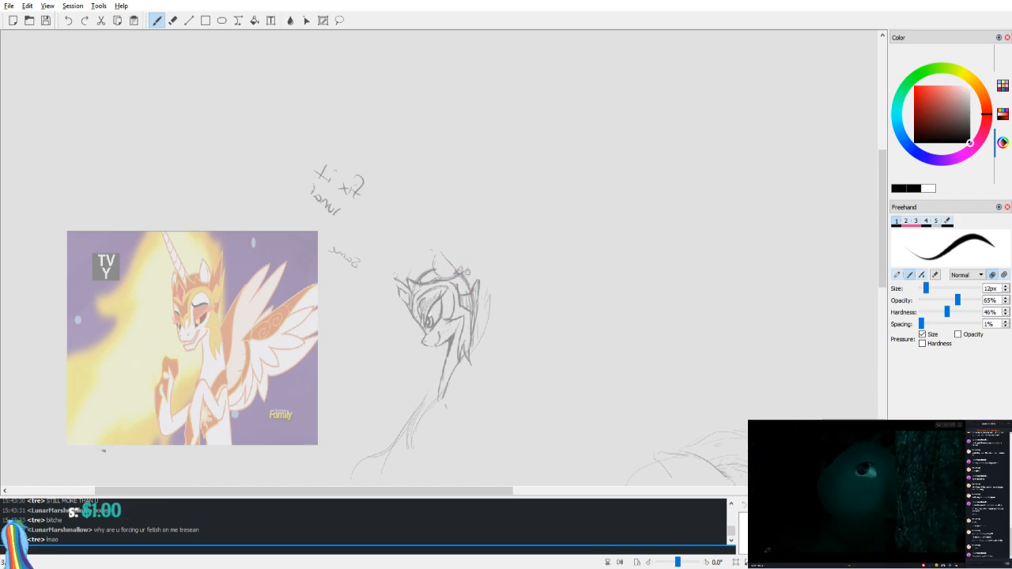
# Step: Draw a short pointed tip at the rear end of the helmet's top curve, erasing overlap around it
pyautogui.press('e')
pyautogui.press('b')
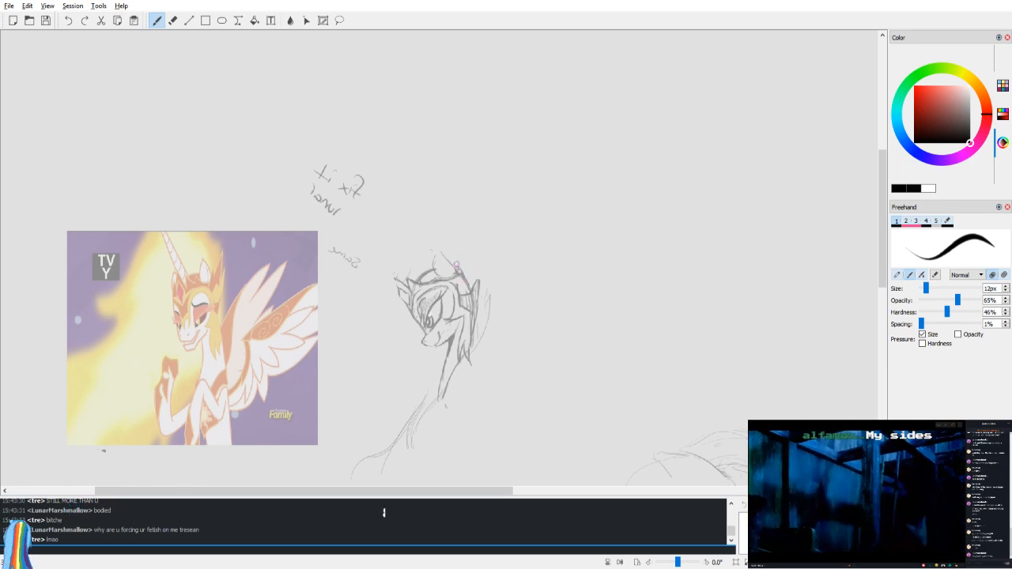
pyautogui.press('e')
pyautogui.press('b')
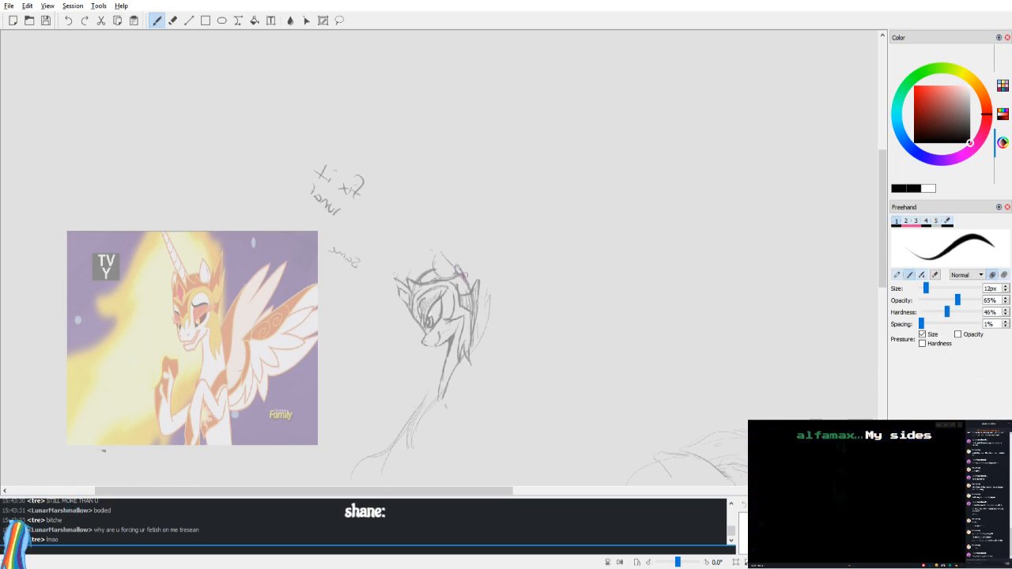
pyautogui.press('v')
pyautogui.press('e')
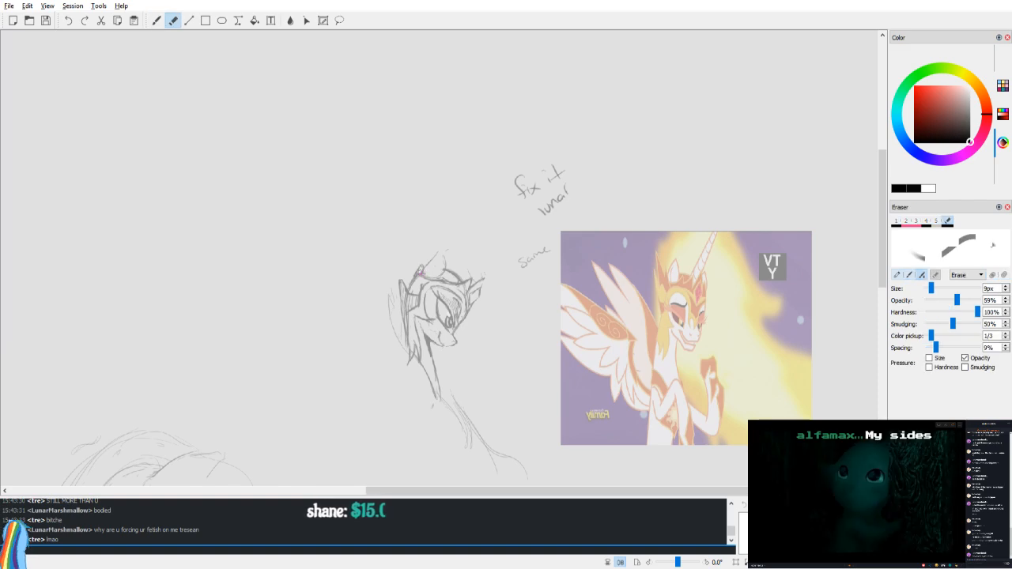
# Step: Draw two long spikes sweeping up and back from the rear of the helmet, following the reference
pyautogui.scroll(1, 463, 245)
pyautogui.moveTo(518, 263); pyautogui.dragTo(514, 253)
pyautogui.press('v')
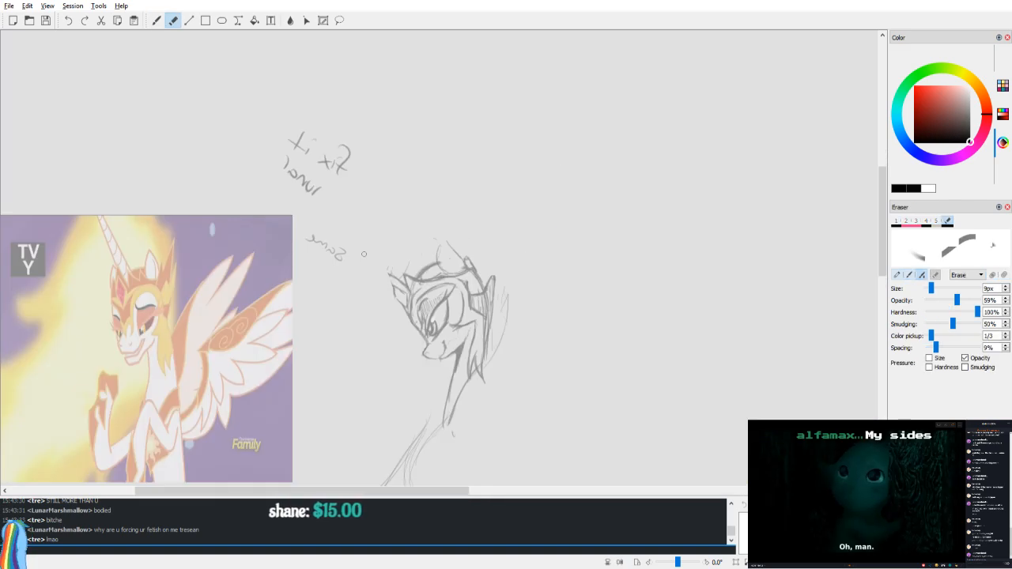
pyautogui.press('b')
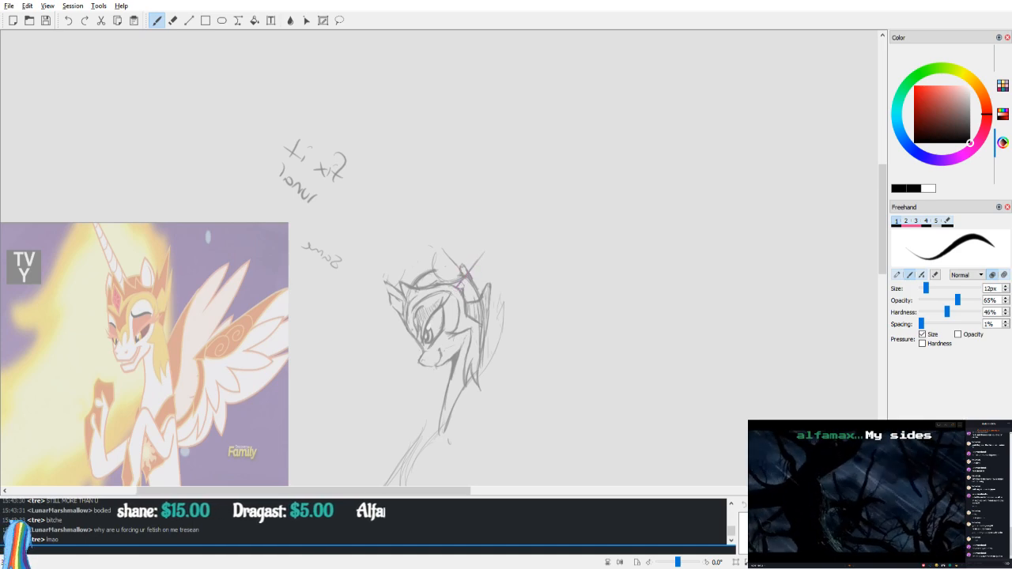
pyautogui.moveTo(470, 274); pyautogui.dragTo(509, 234)
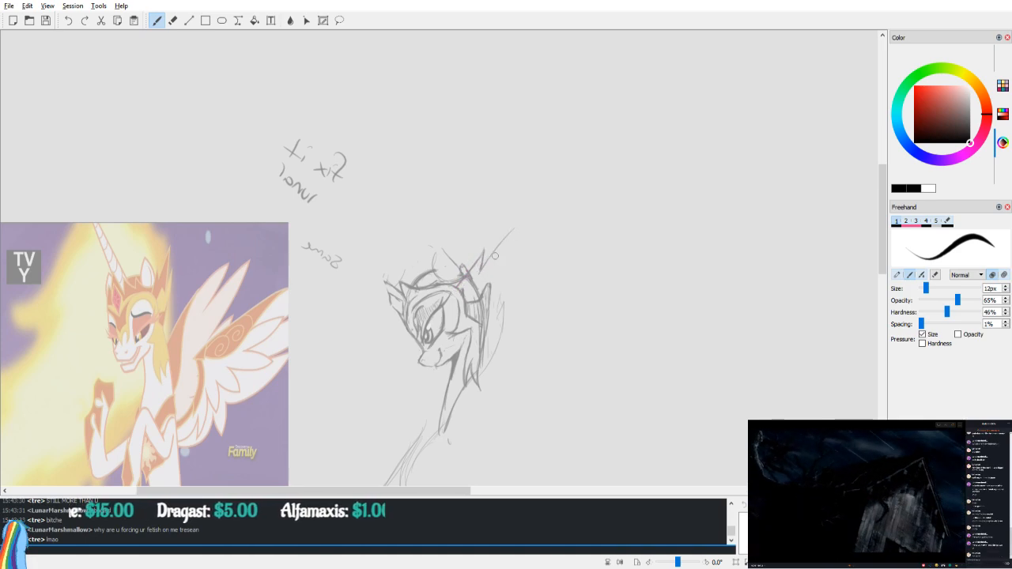
pyautogui.moveTo(510, 231); pyautogui.dragTo(507, 258)
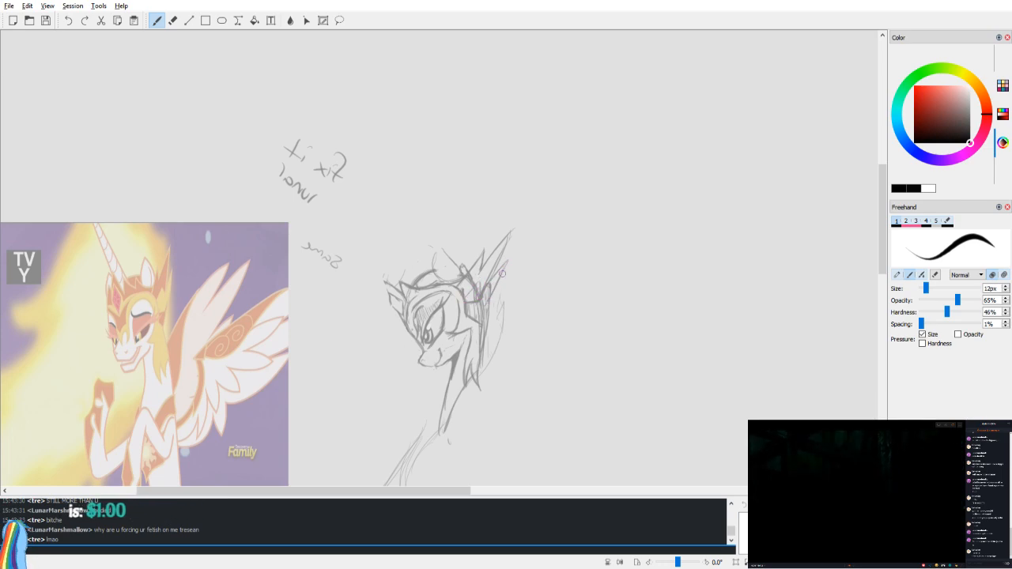
# Step: Erase overlapping strokes at the base of the rear spikes and redraw their inner edges
pyautogui.press('e')
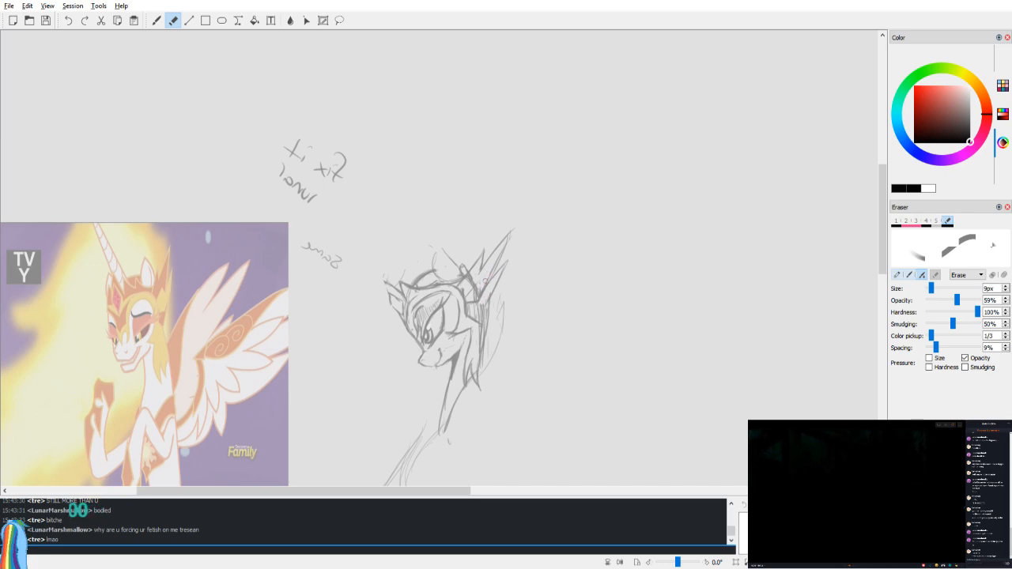
pyautogui.press('b')
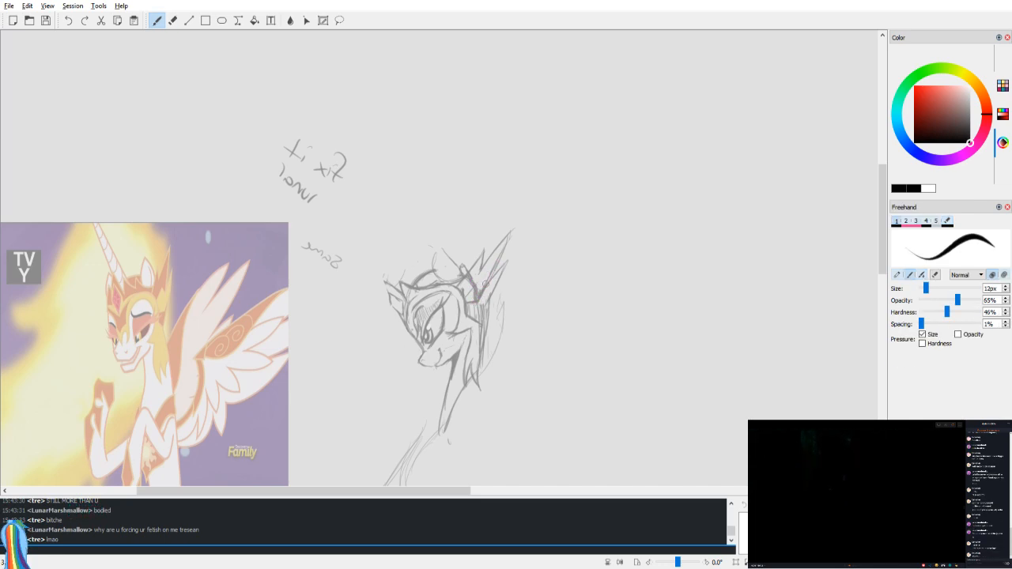
pyautogui.press('e')
pyautogui.press('b')
pyautogui.press('e')
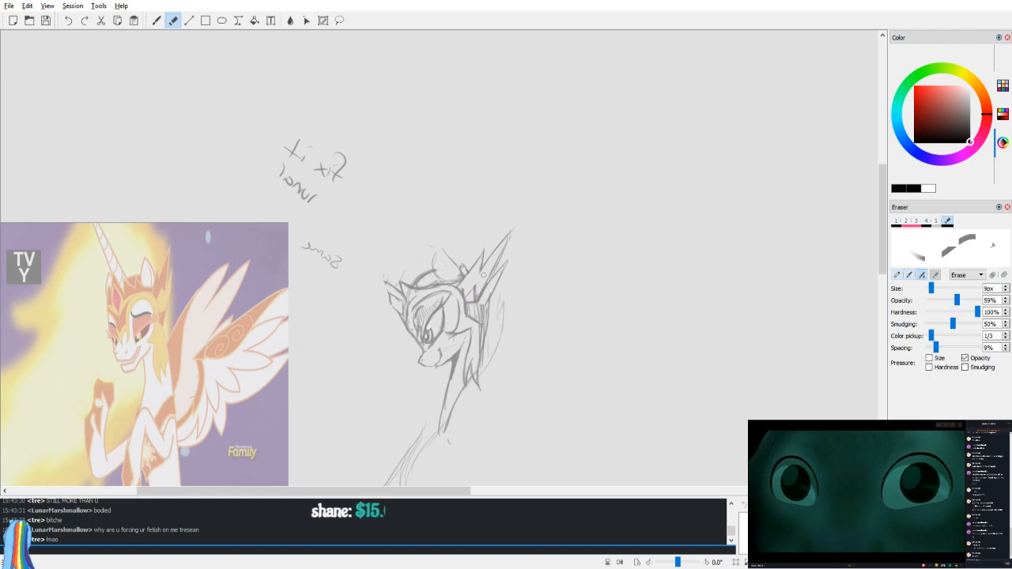
pyautogui.press('b')
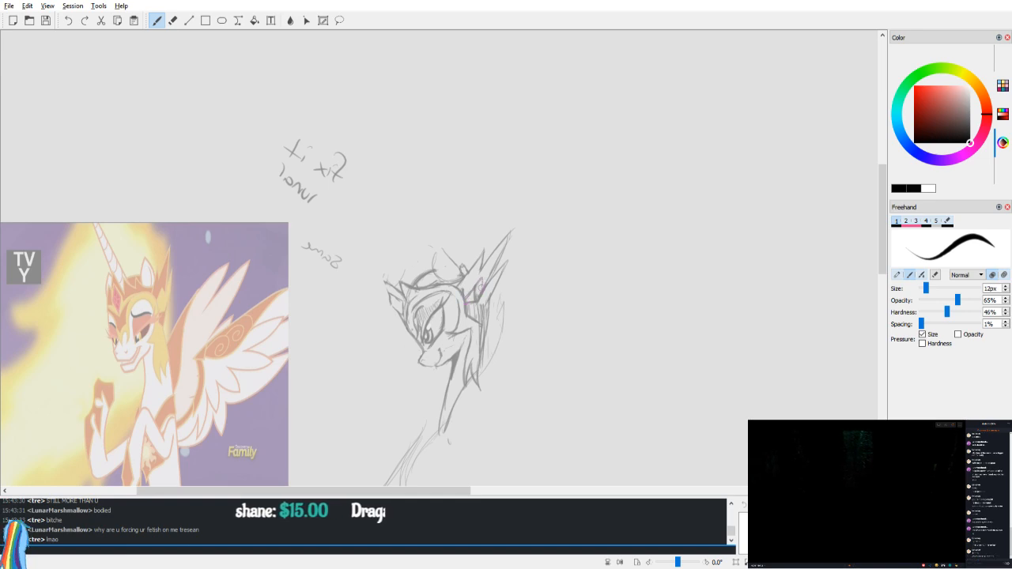
# Step: Erase stray strokes inside the lower rear spike and redraw its lower edge down toward the back of the neck
pyautogui.press('e')
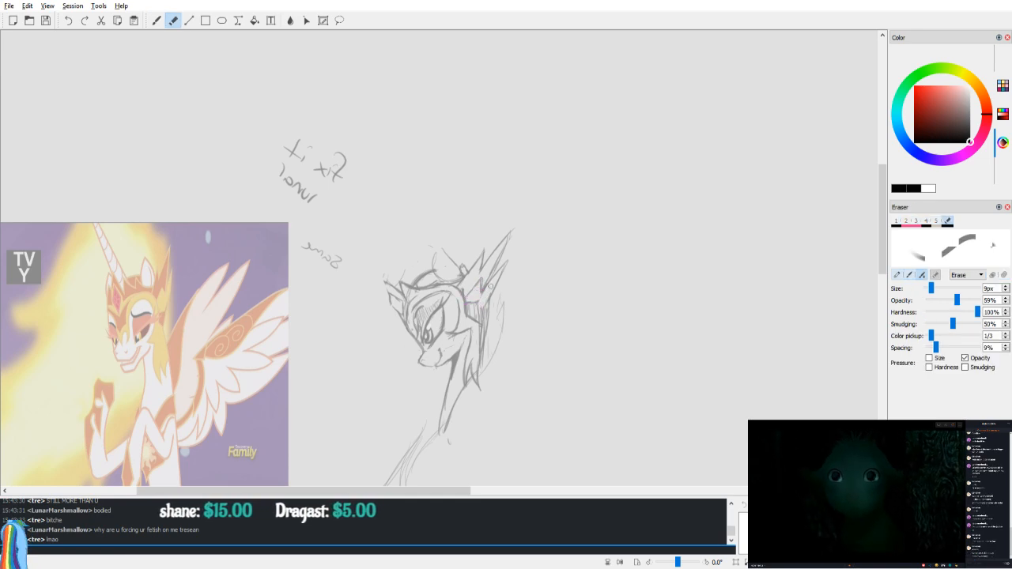
pyautogui.press('b')
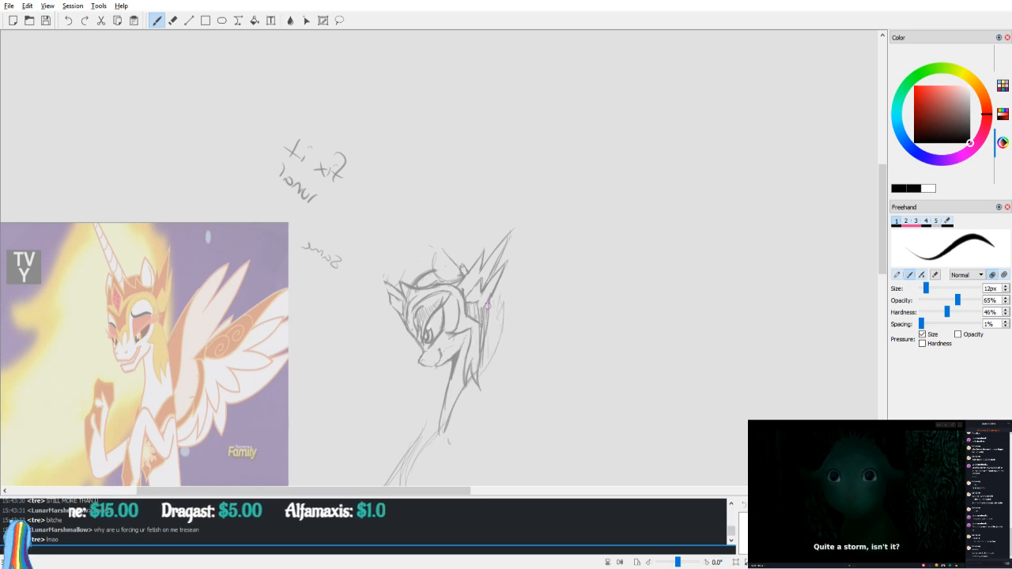
pyautogui.press('e')
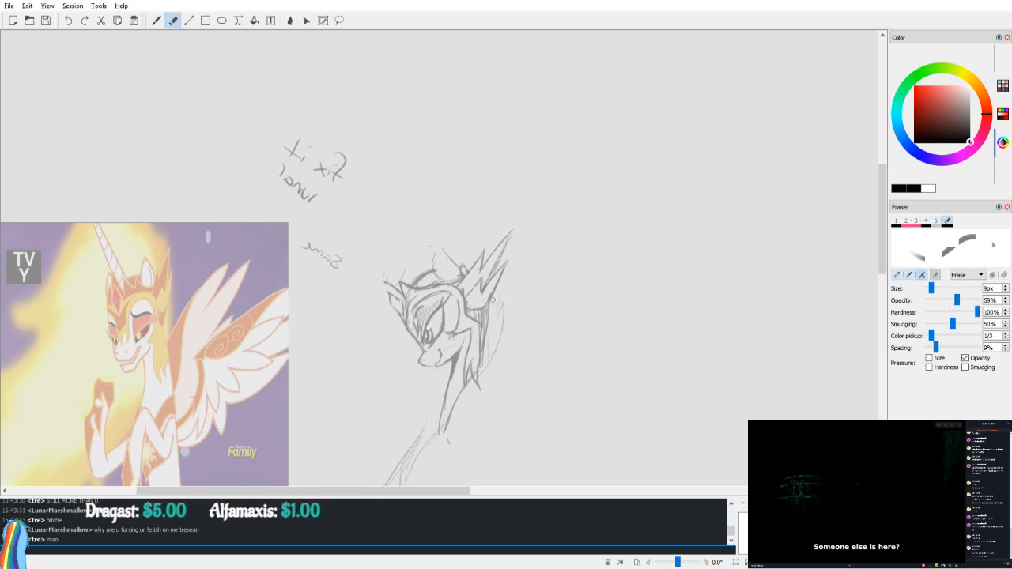
pyautogui.press('b')
pyautogui.moveTo(494, 325); pyautogui.dragTo(499, 313)
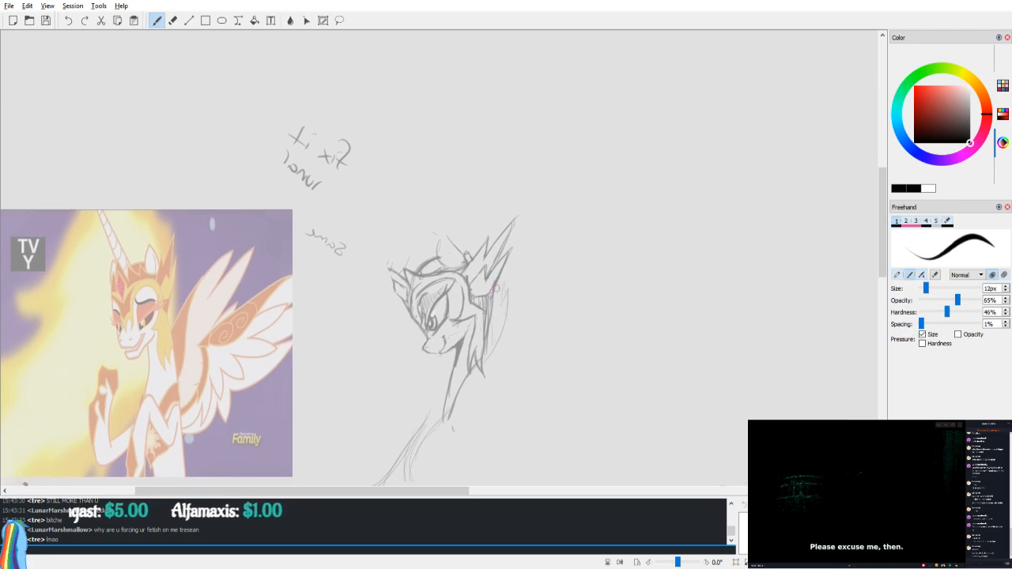
# Step: Clean up overlapping lines below the rear spikes and draw the short lower point where the helmet meets the neck
pyautogui.press('e')
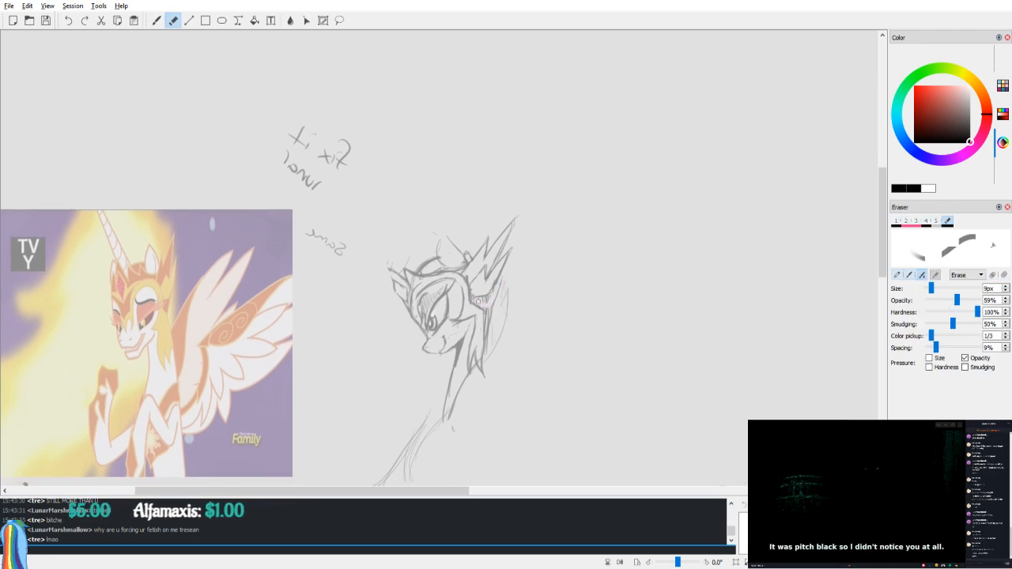
pyautogui.press('b')
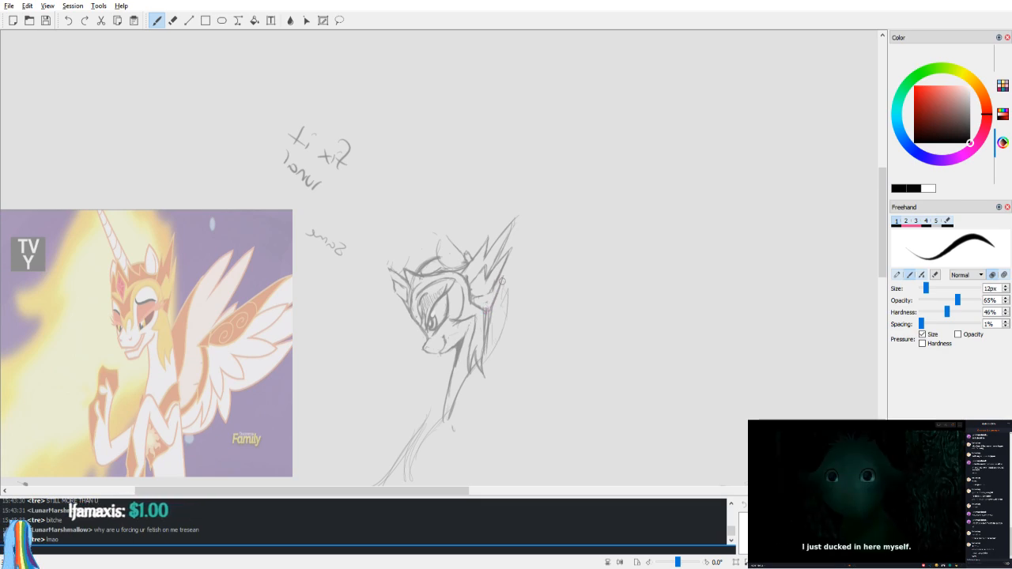
pyautogui.press('e')
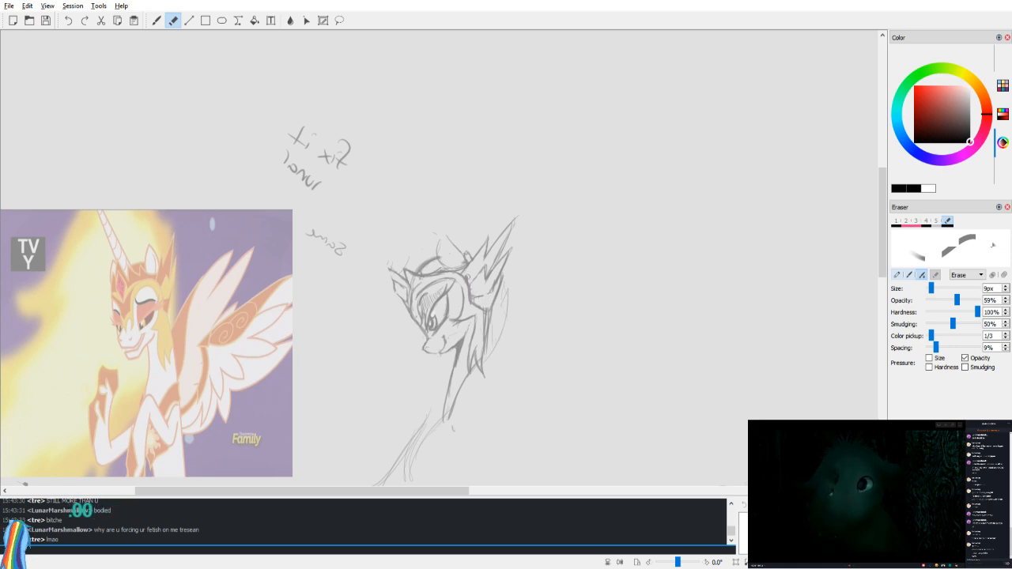
# Step: Lasso the spikes at the back of the helmet and move them slightly closer to the head, checking the pose in mirrored view
pyautogui.press('h')
pyautogui.press('h')
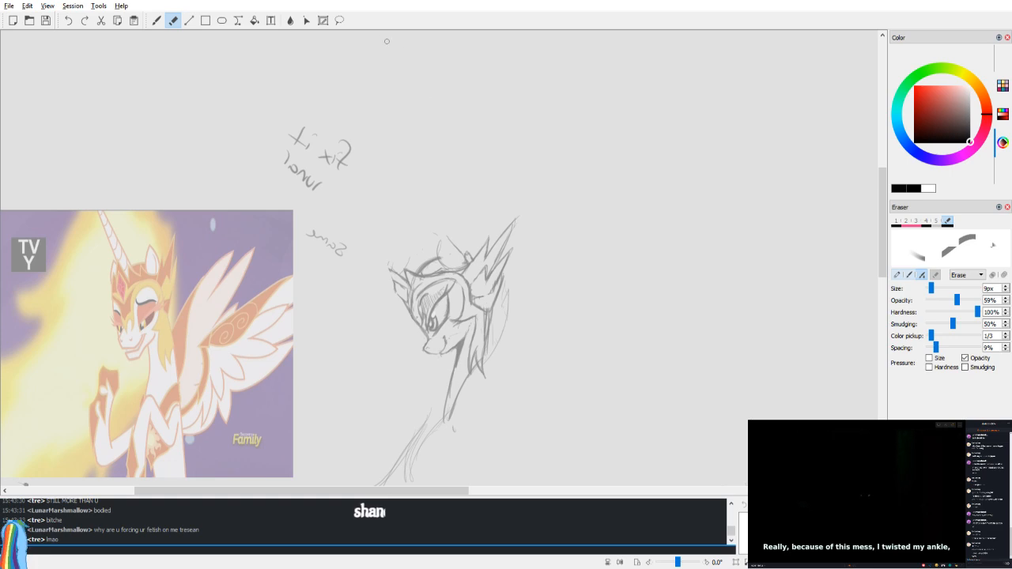
pyautogui.press('d')
pyautogui.press('h')
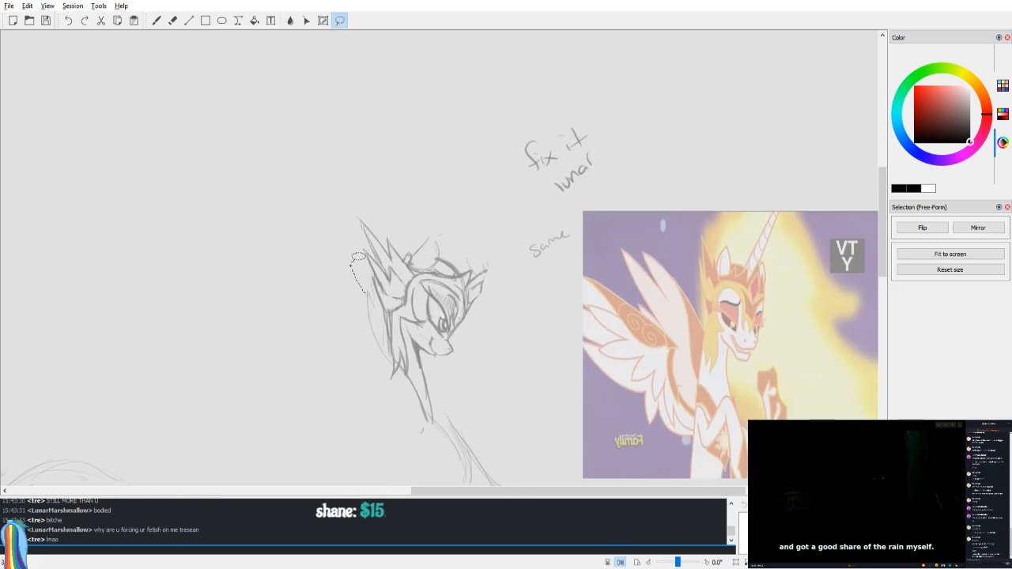
pyautogui.press('h')
pyautogui.press('h')
pyautogui.moveTo(352, 276)
pyautogui.mouseDown()
pyautogui.moveTo(389, 231)
pyautogui.moveTo(414, 264)
pyautogui.moveTo(401, 262)
pyautogui.moveTo(410, 277)
pyautogui.mouseUp()
pyautogui.press('v')
pyautogui.moveTo(539, 177); pyautogui.dragTo(529, 178)
pyautogui.click(576, 182)
pyautogui.press('v')
pyautogui.moveTo(466, 254)
pyautogui.mouseDown()
pyautogui.moveTo(481, 265)
pyautogui.moveTo(476, 251)
pyautogui.moveTo(470, 284)
pyautogui.mouseUp()
pyautogui.press('v')
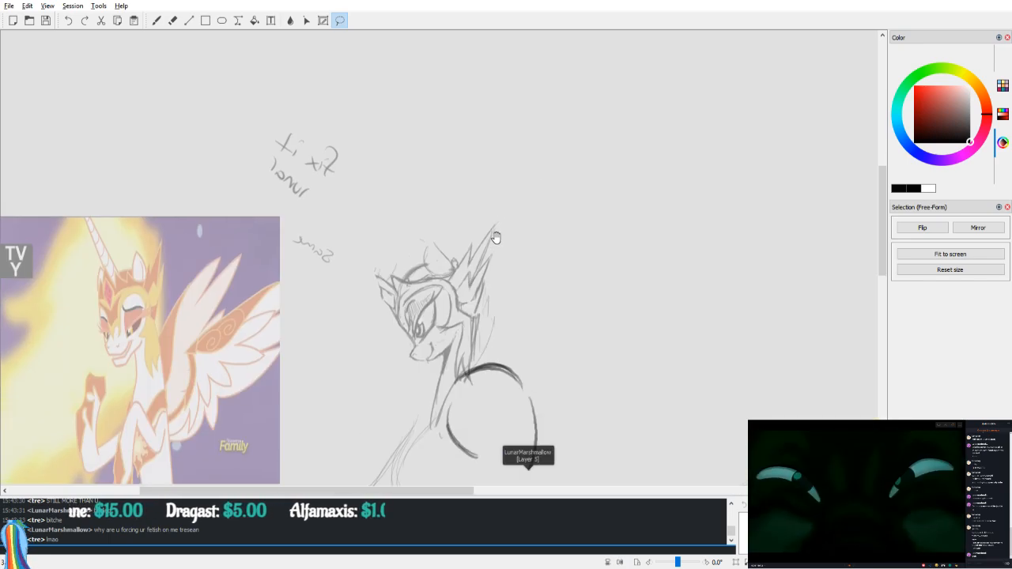
# Step: Redraw the crown's front point above the forehead and erase the stray sketch lines around it
pyautogui.press('b')
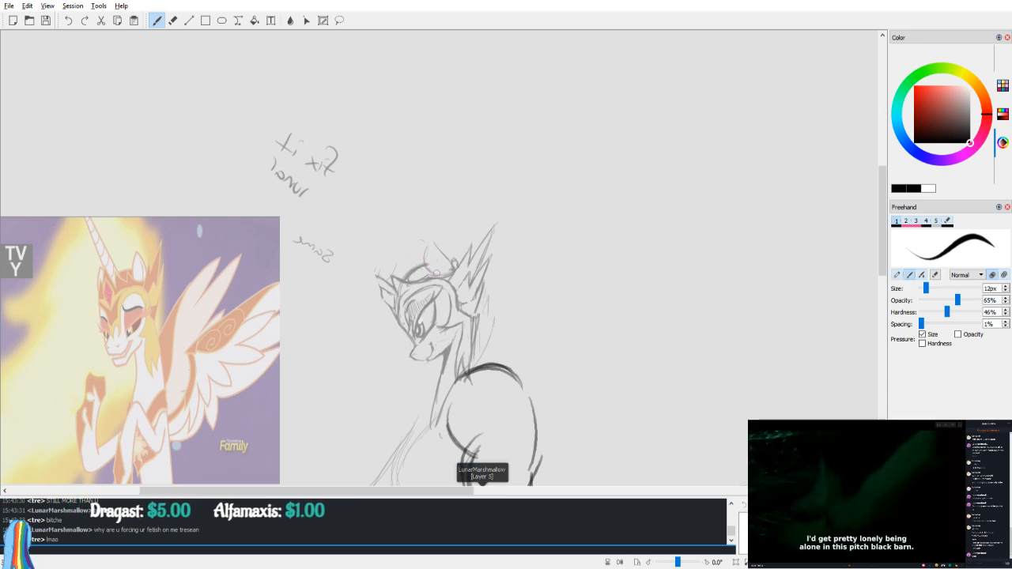
pyautogui.press('v')
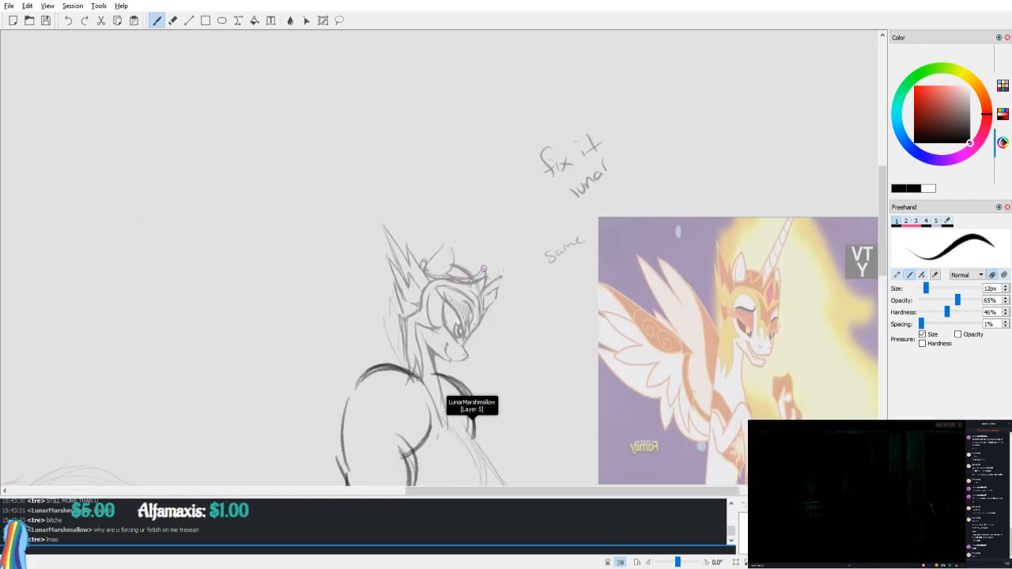
pyautogui.press('e')
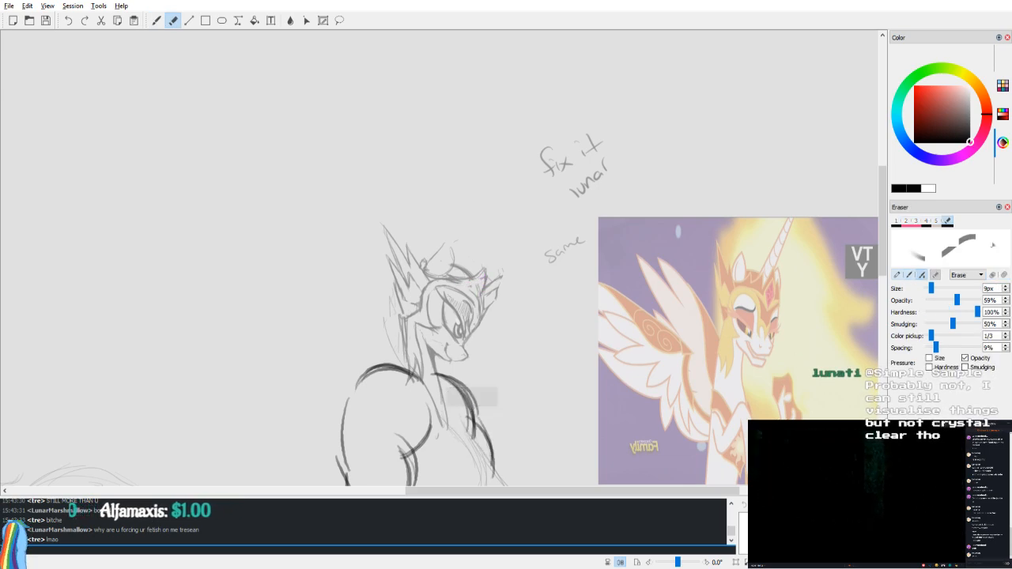
pyautogui.press('v')
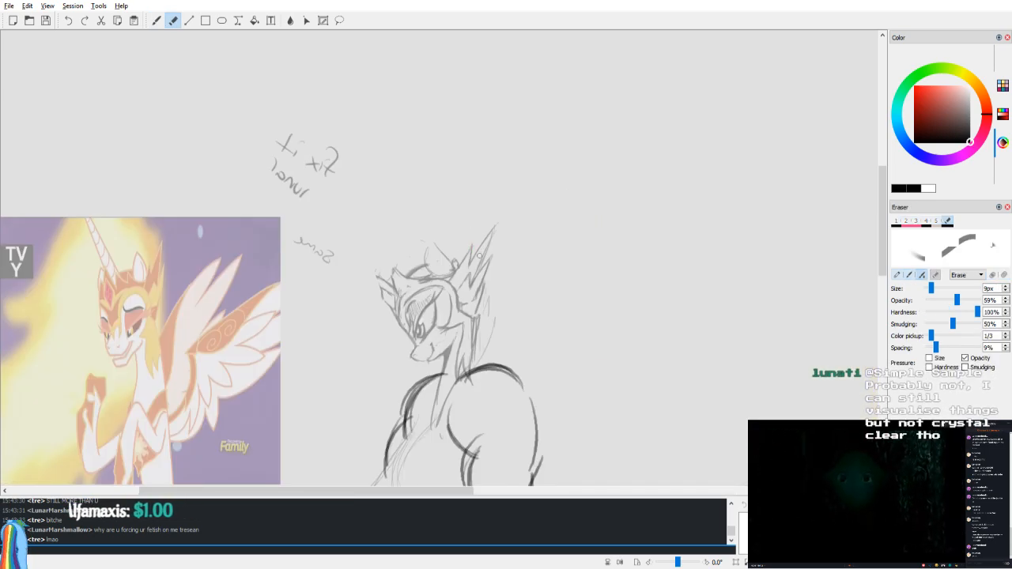
pyautogui.press('v')
# Step: Sharpen the outer spike at the front of the helmet into a longer tip, erasing the rough lines beside it
pyautogui.press('b')
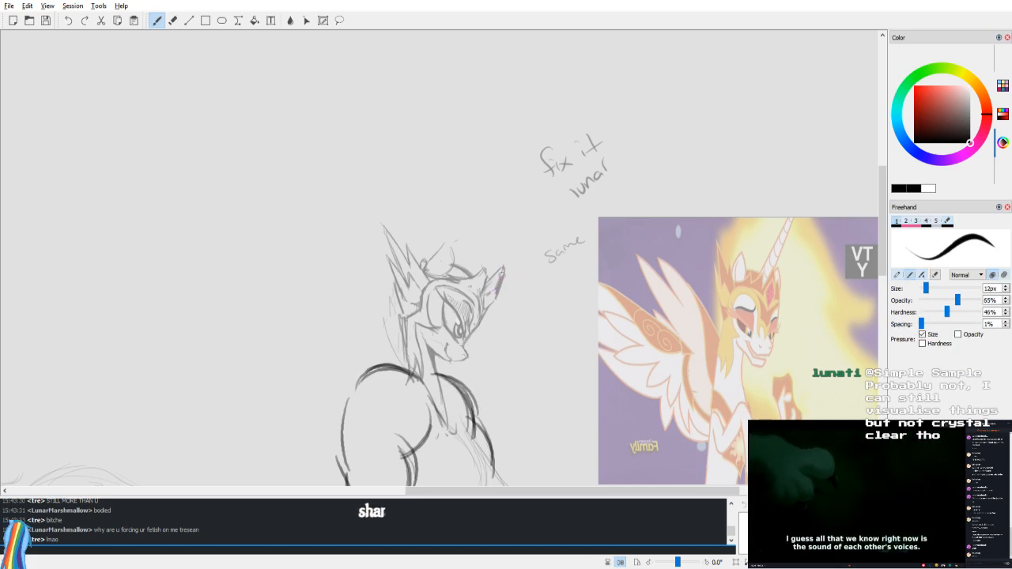
pyautogui.press('e')
pyautogui.press('b')
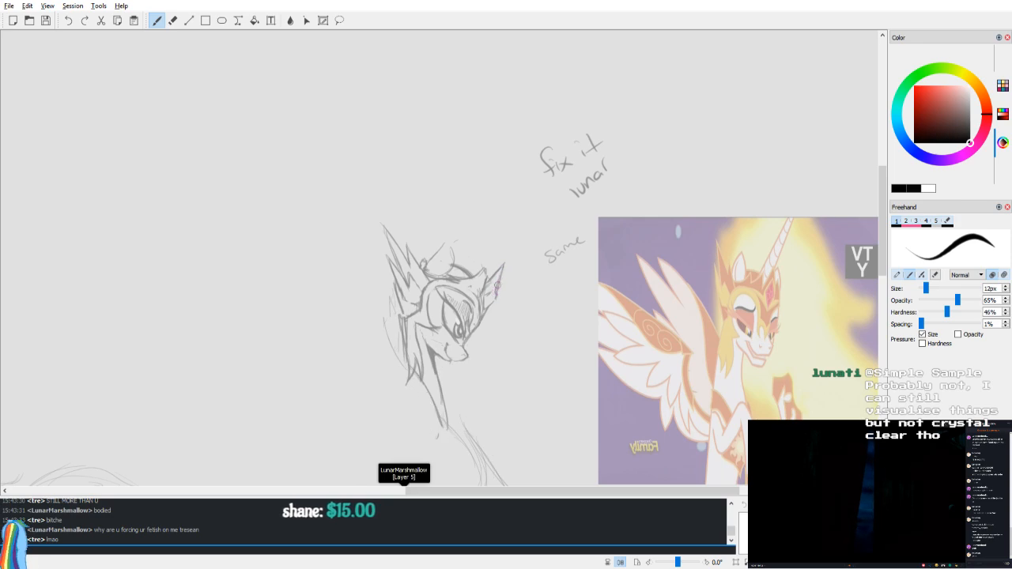
pyautogui.press('v')
pyautogui.press('v')
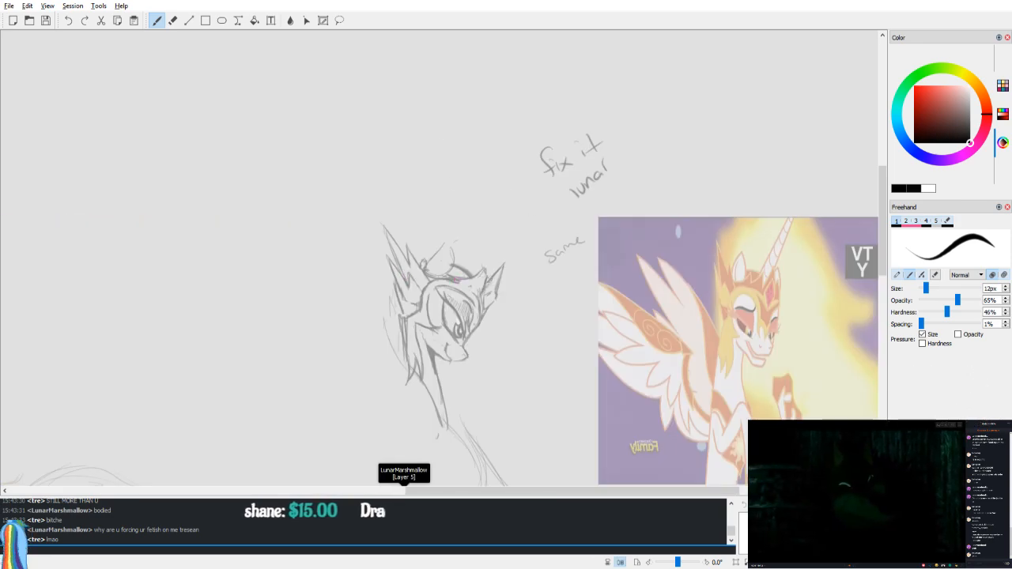
# Step: Sketch a narrow spike between the crown's front point and the outer front spike, comparing both mirrored views
pyautogui.press('v')
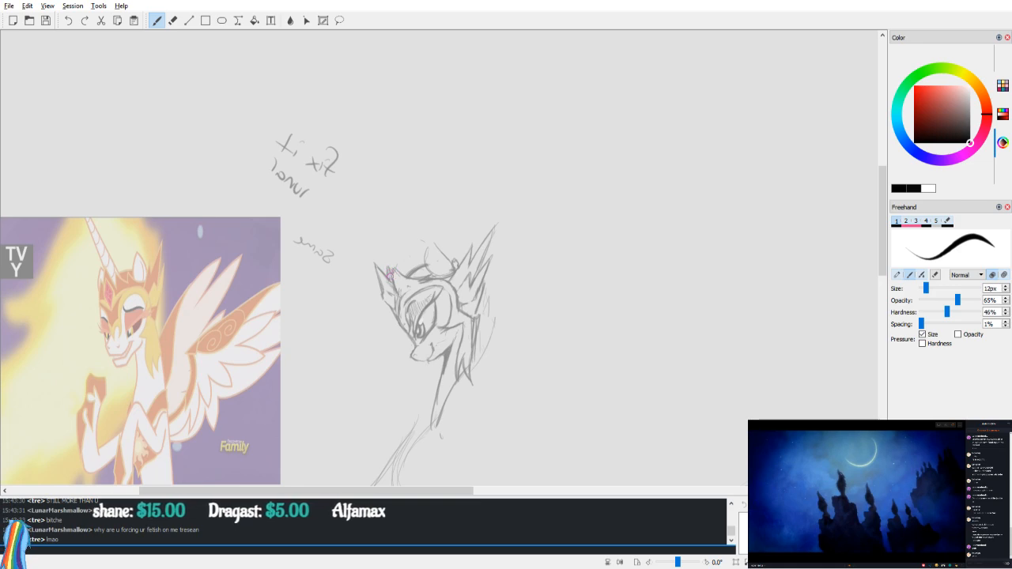
pyautogui.press('v')
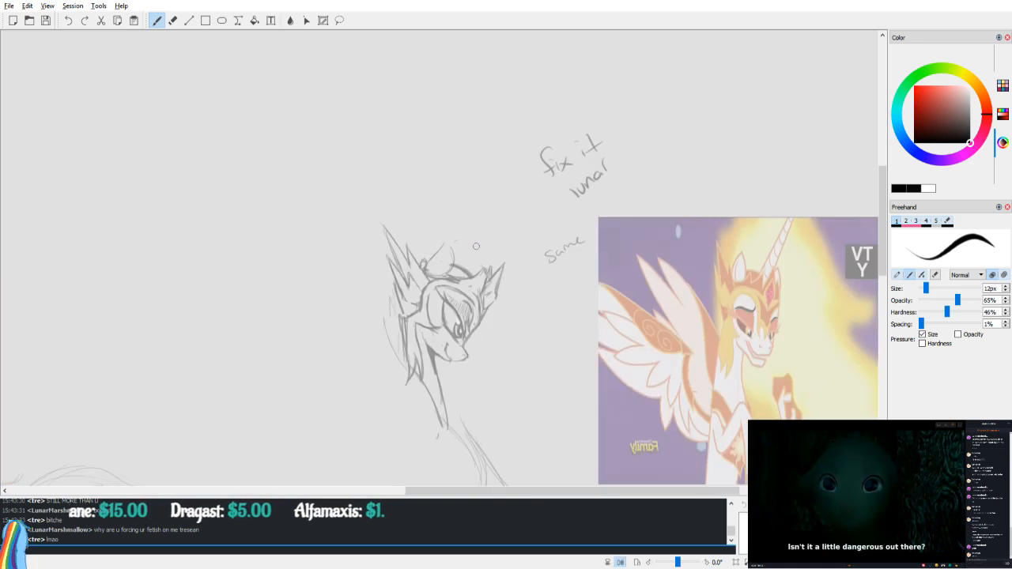
pyautogui.press('v')
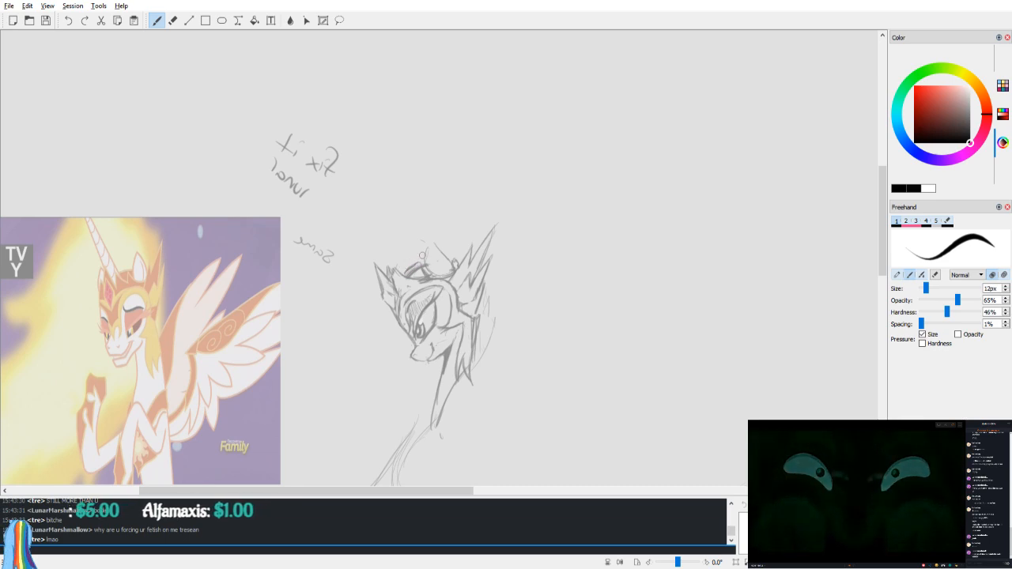
# Step: Redraw the small triangular shape above the helmet rim with single clean edges, erasing its doubled and overshooting lines
pyautogui.scroll(4, 409, 249)
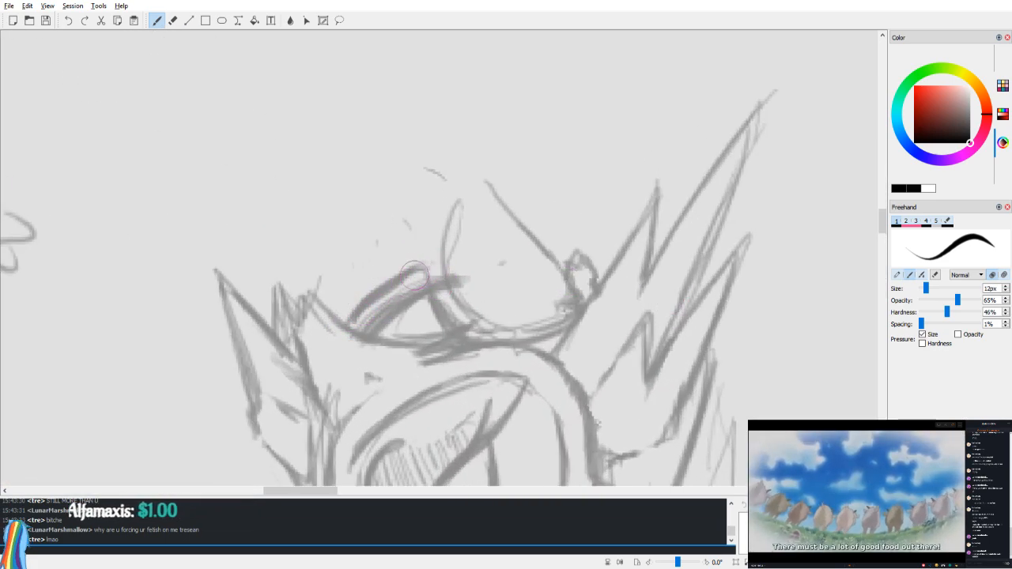
pyautogui.press('e')
pyautogui.moveTo(419, 305); pyautogui.dragTo(367, 321)
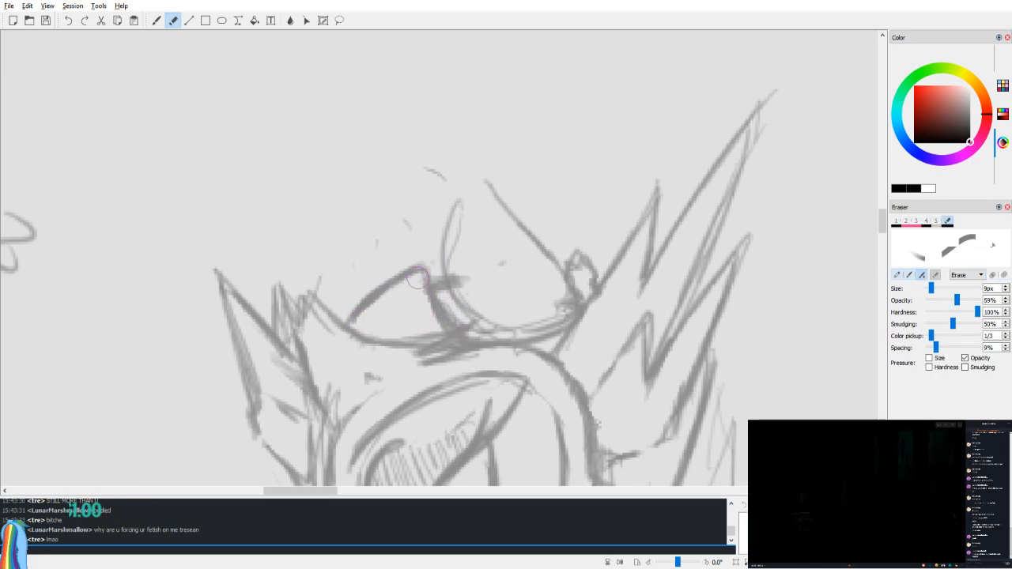
pyautogui.press('v')
pyautogui.press('b')
pyautogui.press('v')
pyautogui.press('e')
pyautogui.moveTo(457, 265); pyautogui.dragTo(485, 307)
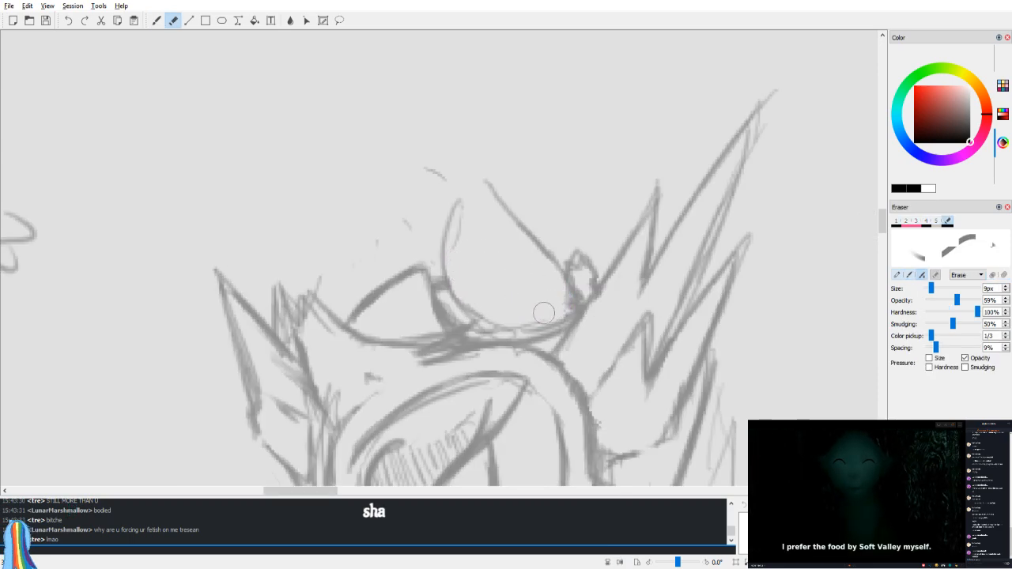
# Step: Sketch an angular panel with inner detail lines at the base of the helmet's outer front spike
pyautogui.press('v')
pyautogui.moveTo(462, 401); pyautogui.dragTo(564, 217)
pyautogui.moveTo(244, 205)
pyautogui.mouseDown()
pyautogui.moveTo(261, 228)
pyautogui.moveTo(226, 457)
pyautogui.moveTo(262, 278)
pyautogui.moveTo(250, 483)
pyautogui.moveTo(247, 471)
pyautogui.moveTo(420, 319)
pyautogui.mouseUp()
pyautogui.press('v')
pyautogui.moveTo(498, 323)
pyautogui.mouseDown()
pyautogui.moveTo(512, 345)
pyautogui.moveTo(443, 261)
pyautogui.mouseUp()
pyautogui.moveTo(407, 222); pyautogui.dragTo(535, 266)
pyautogui.press('b')
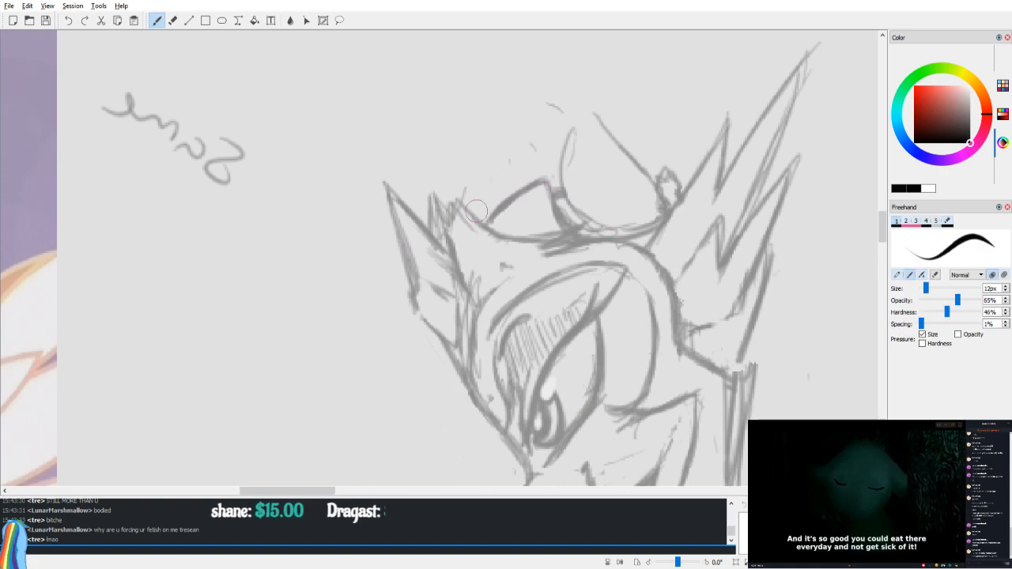
pyautogui.moveTo(411, 269)
pyautogui.mouseDown()
pyautogui.moveTo(454, 291)
pyautogui.moveTo(414, 277)
pyautogui.moveTo(448, 297)
pyautogui.moveTo(451, 341)
pyautogui.mouseUp()
pyautogui.moveTo(410, 277)
pyautogui.mouseDown()
pyautogui.moveTo(411, 311)
pyautogui.moveTo(451, 345)
pyautogui.mouseUp()
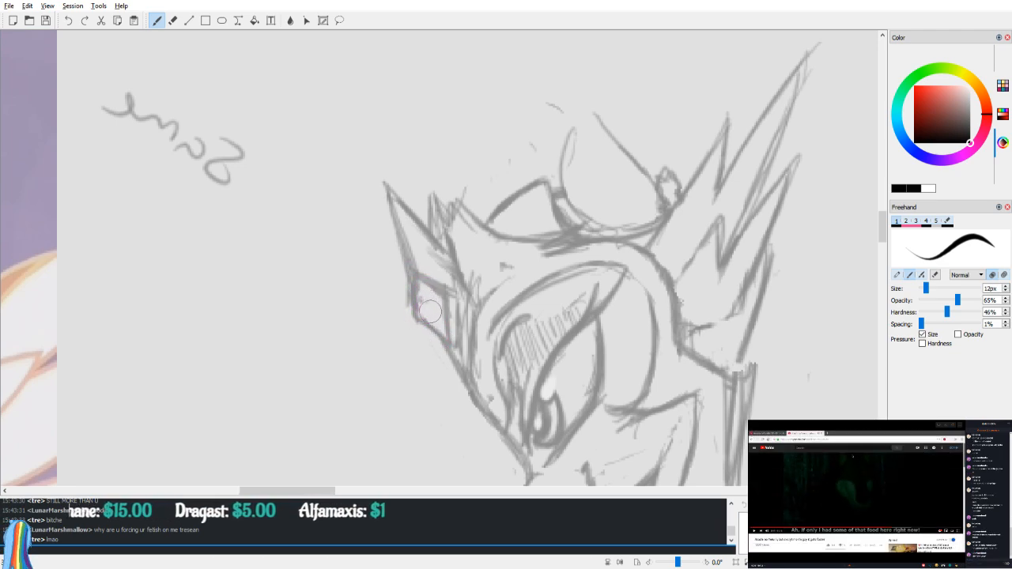
pyautogui.moveTo(428, 314); pyautogui.dragTo(449, 325)
# Step: Redraw the lower edge of the helmet's cheek opening and erase the rough strokes beneath it
pyautogui.press('v')
pyautogui.moveTo(498, 358); pyautogui.dragTo(519, 242)
pyautogui.press('v')
pyautogui.press('e')
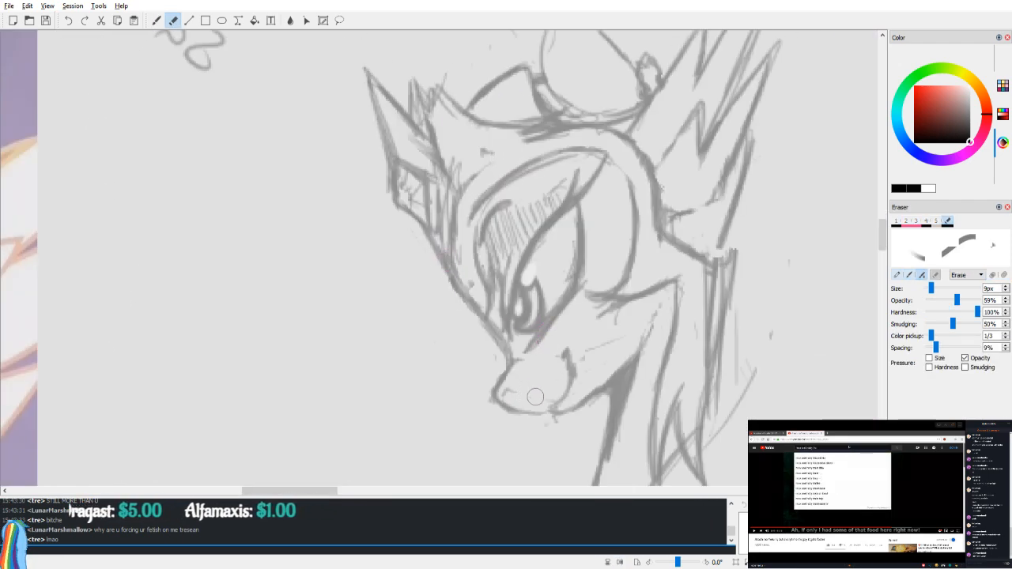
pyautogui.press('b')
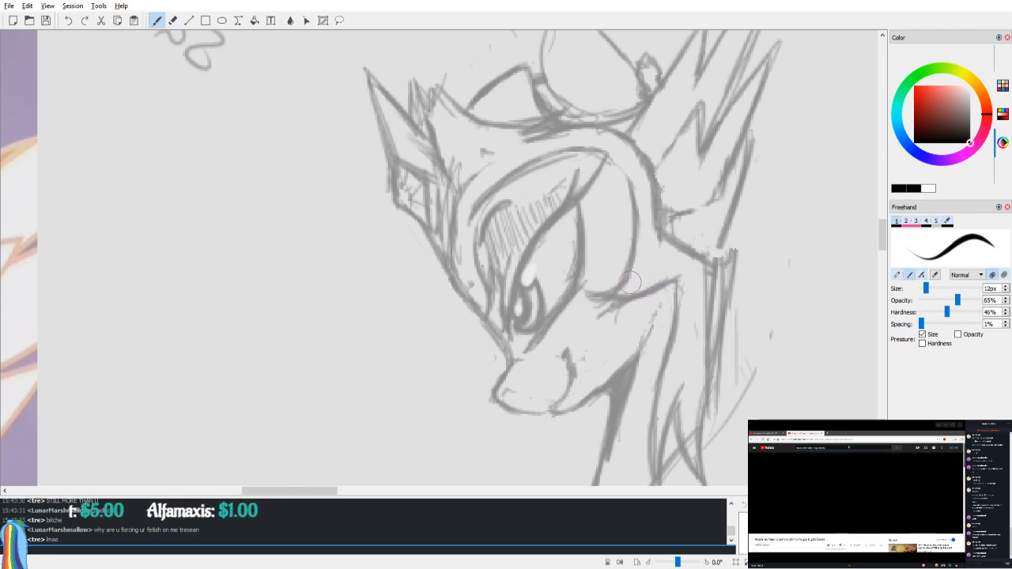
pyautogui.press('e')
pyautogui.moveTo(595, 313); pyautogui.dragTo(628, 310)
# Step: Refine the mane strands hanging behind the cheek with the freehand brush and eraser
pyautogui.press('v')
pyautogui.moveTo(556, 234)
pyautogui.mouseDown()
pyautogui.moveTo(623, 284)
pyautogui.moveTo(720, 286)
pyautogui.mouseUp()
pyautogui.moveTo(556, 333)
pyautogui.mouseDown()
pyautogui.moveTo(542, 301)
pyautogui.moveTo(544, 259)
pyautogui.mouseUp()
pyautogui.moveTo(386, 185); pyautogui.dragTo(410, 274)
pyautogui.press('v')
pyautogui.moveTo(552, 326)
pyautogui.mouseDown()
pyautogui.moveTo(518, 299)
pyautogui.moveTo(513, 379)
pyautogui.mouseUp()
pyautogui.press('b')
pyautogui.moveTo(516, 322)
pyautogui.mouseDown()
pyautogui.moveTo(509, 262)
pyautogui.moveTo(509, 469)
pyautogui.mouseUp()
pyautogui.press('e')
pyautogui.moveTo(488, 362)
pyautogui.mouseDown()
pyautogui.moveTo(494, 249)
pyautogui.moveTo(489, 333)
pyautogui.moveTo(495, 273)
pyautogui.mouseUp()
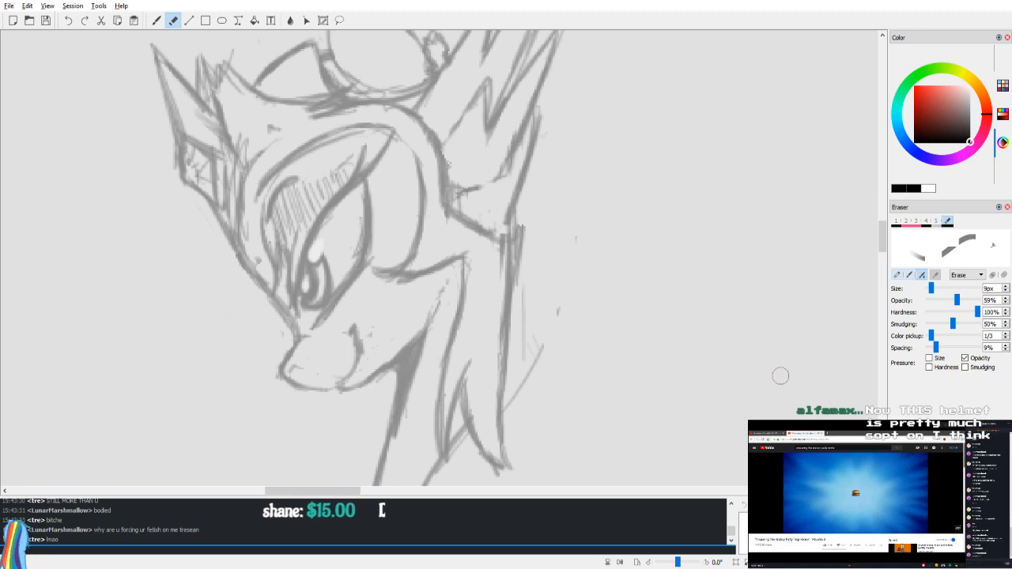
# Step: Darken the outer edge of the crown's front point from its tip down toward the brow
pyautogui.scroll(3, 650, 223)
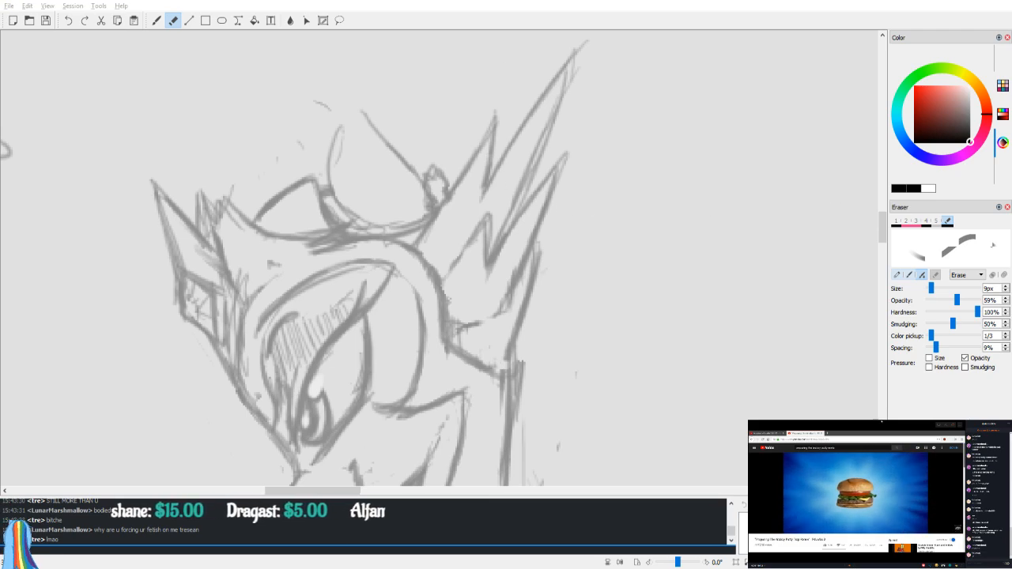
pyautogui.scroll(-4, 497, 214)
pyautogui.press('v')
pyautogui.scroll(1, 594, 235)
pyautogui.press('v')
pyautogui.moveTo(548, 234); pyautogui.dragTo(597, 185)
pyautogui.moveTo(511, 226); pyautogui.dragTo(509, 234)
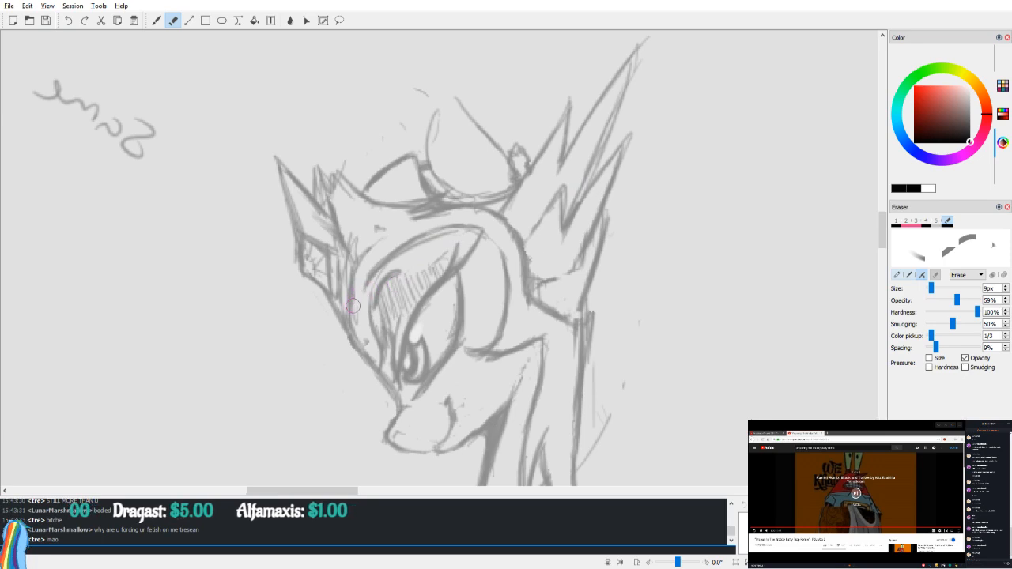
pyautogui.press('v')
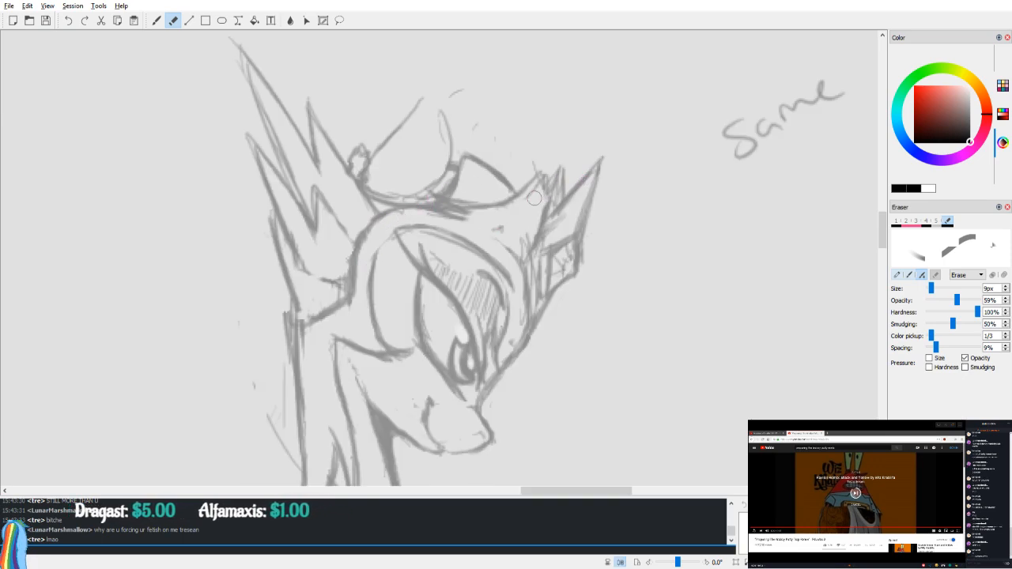
pyautogui.press('b')
pyautogui.moveTo(544, 174)
pyautogui.mouseDown()
pyautogui.moveTo(524, 192)
pyautogui.moveTo(541, 168)
pyautogui.moveTo(540, 224)
pyautogui.mouseUp()
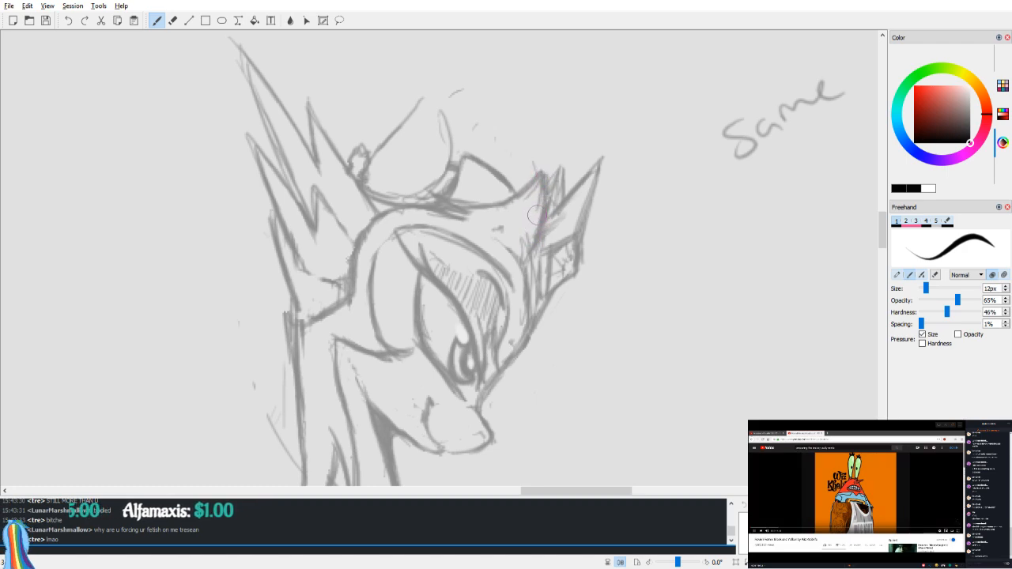
# Step: Draw the helmet's brow band as one continuous curve over the eye and erase the overlapping strokes at the rim
pyautogui.press('e')
pyautogui.press('v')
pyautogui.press('b')
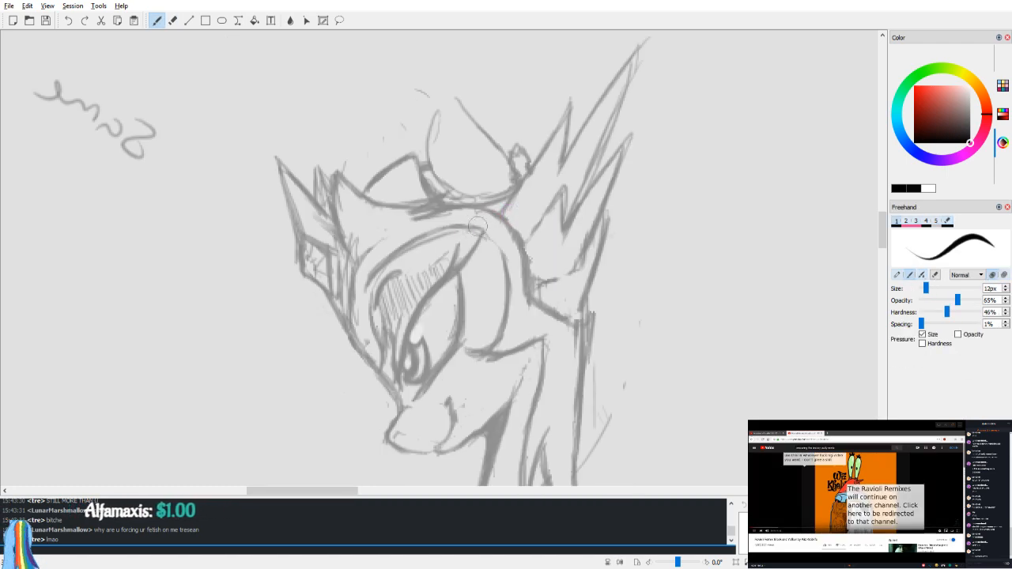
pyautogui.moveTo(364, 259)
pyautogui.mouseDown()
pyautogui.moveTo(383, 235)
pyautogui.moveTo(421, 229)
pyautogui.moveTo(359, 270)
pyautogui.moveTo(440, 214)
pyautogui.moveTo(399, 235)
pyautogui.moveTo(418, 212)
pyautogui.moveTo(456, 210)
pyautogui.mouseUp()
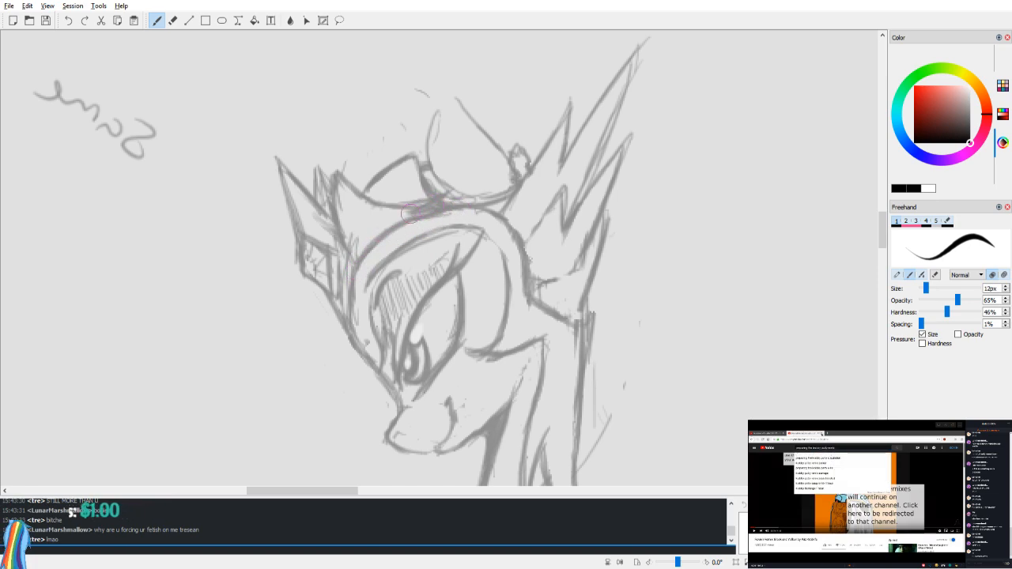
pyautogui.press('e')
pyautogui.moveTo(400, 233); pyautogui.dragTo(450, 214)
pyautogui.press('b')
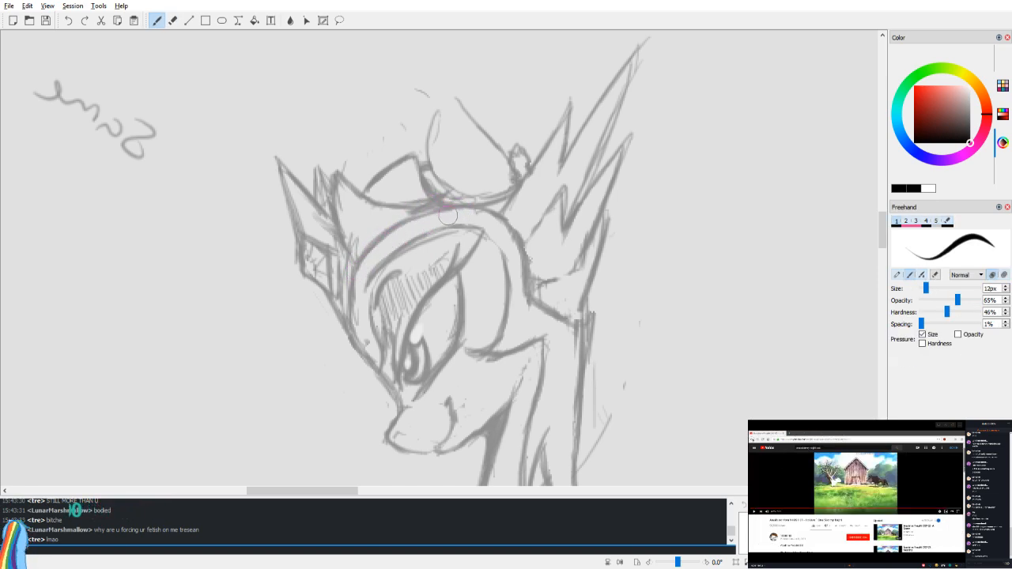
# Step: Reinforce the front edge of the eye opening and erase excess sketch lines between the front spikes
pyautogui.press('v')
pyautogui.scroll(-1, 549, 294)
pyautogui.press('v')
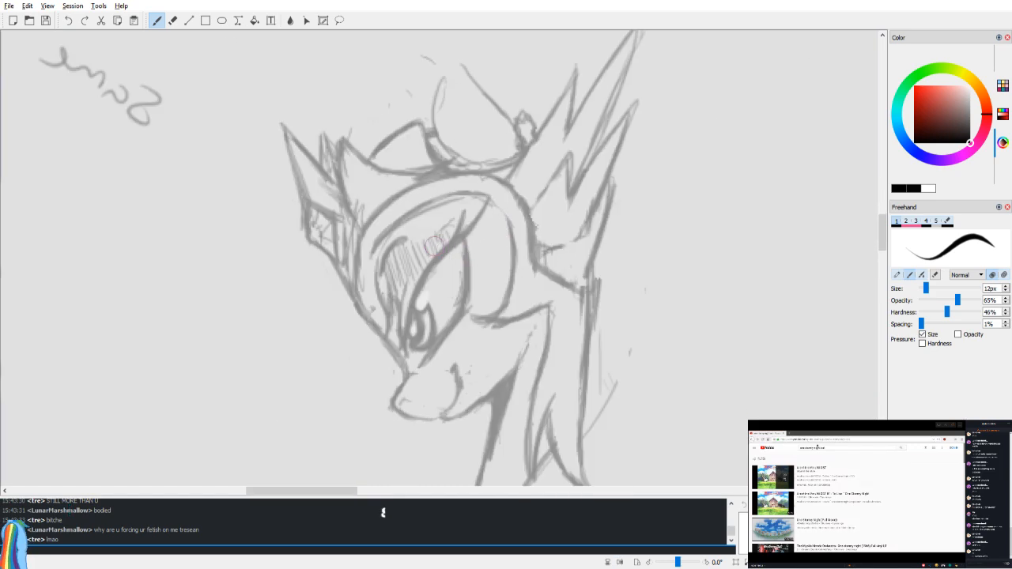
pyautogui.moveTo(389, 238)
pyautogui.mouseDown()
pyautogui.moveTo(371, 285)
pyautogui.moveTo(386, 333)
pyautogui.moveTo(388, 282)
pyautogui.moveTo(374, 271)
pyautogui.moveTo(384, 293)
pyautogui.mouseUp()
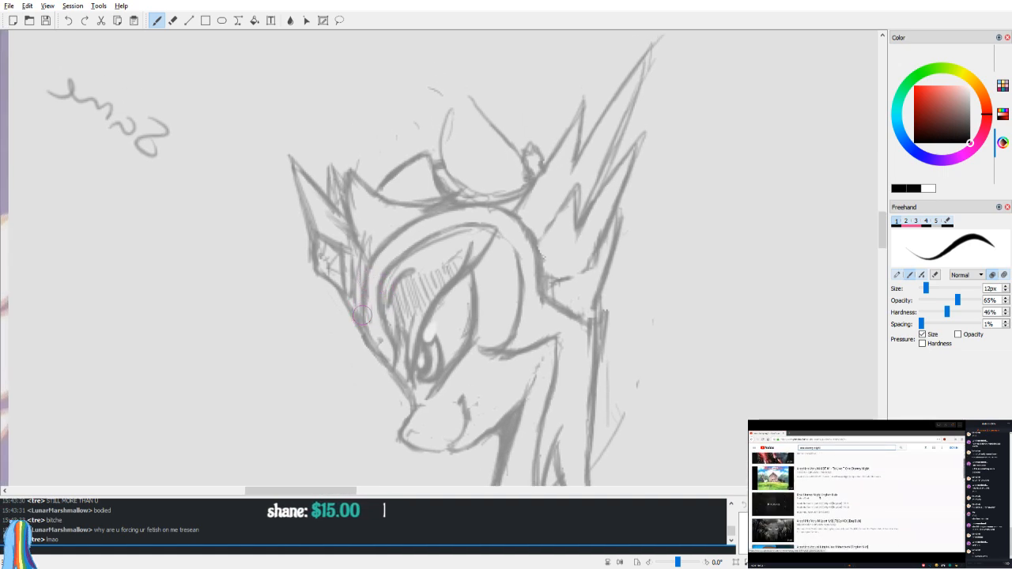
pyautogui.press('e')
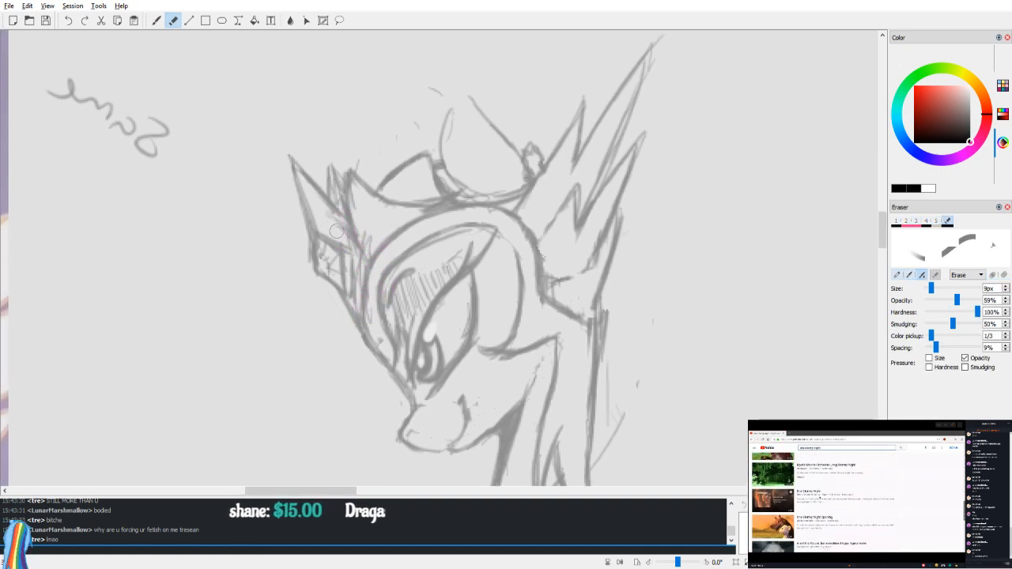
pyautogui.moveTo(344, 231)
pyautogui.mouseDown()
pyautogui.moveTo(452, 214)
pyautogui.moveTo(501, 114)
pyautogui.moveTo(509, 138)
pyautogui.mouseUp()
# Step: Darken the mane strand tips behind the cheek and erase the stray sketch lines outside the mane's back edge
pyautogui.press('v')
pyautogui.press('v')
pyautogui.moveTo(480, 192); pyautogui.dragTo(493, 205)
pyautogui.press('v')
pyautogui.moveTo(495, 263); pyautogui.dragTo(497, 220)
pyautogui.moveTo(492, 298); pyautogui.dragTo(489, 277)
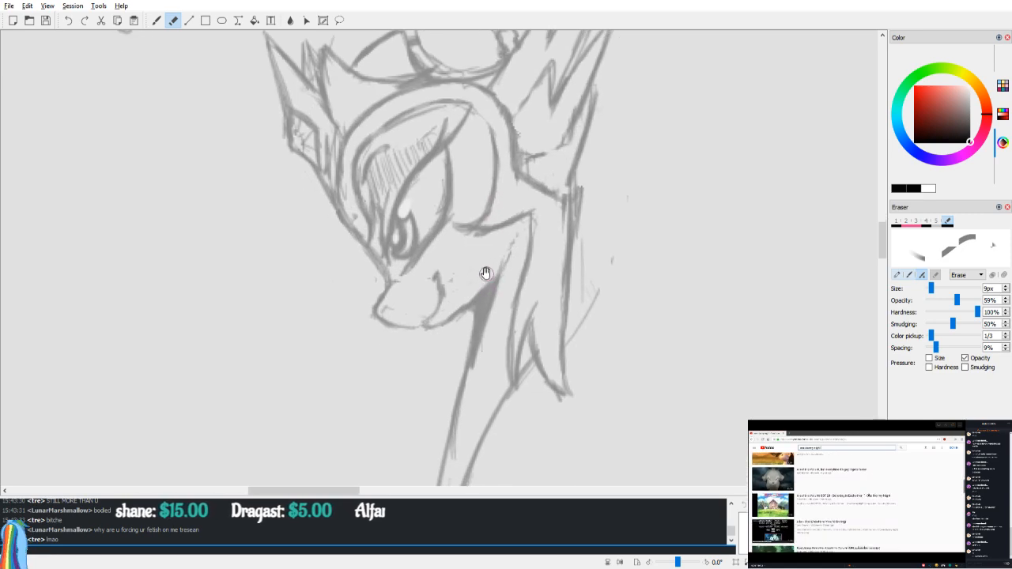
pyautogui.press('v')
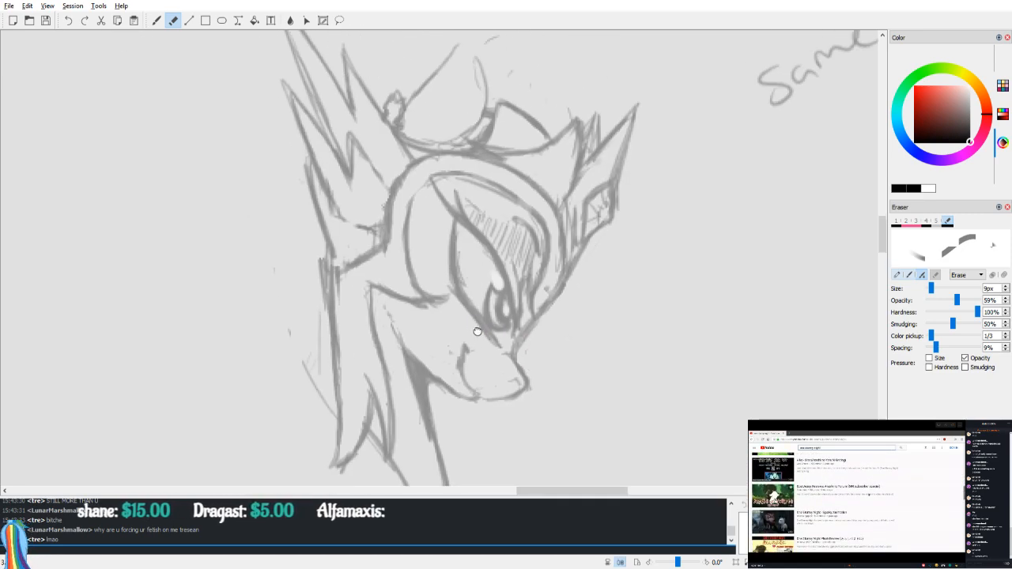
pyautogui.press('b')
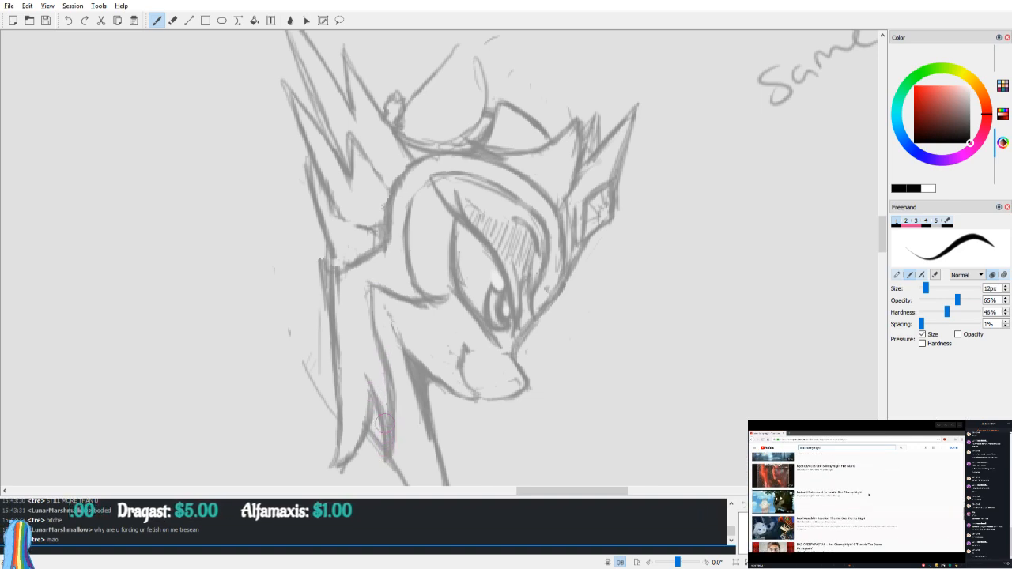
pyautogui.press('e')
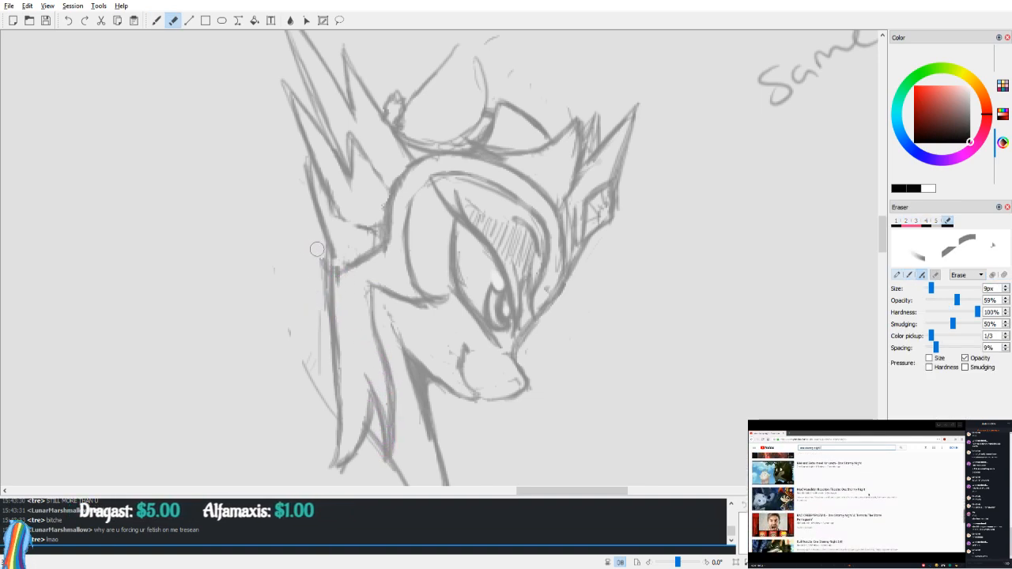
pyautogui.press('v')
pyautogui.moveTo(459, 329); pyautogui.dragTo(423, 254)
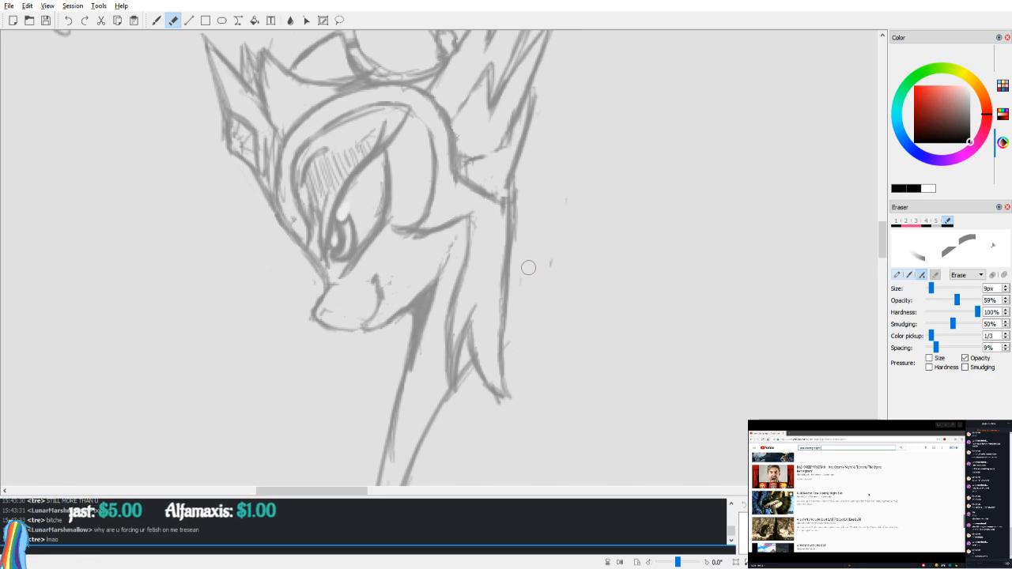
# Step: Try sketching a tall, wavy flame-shaped mane that rises above the helmet from the back spikes to the front crown point
pyautogui.scroll(2, 544, 328)
pyautogui.scroll(-4, 544, 316)
pyautogui.press('v')
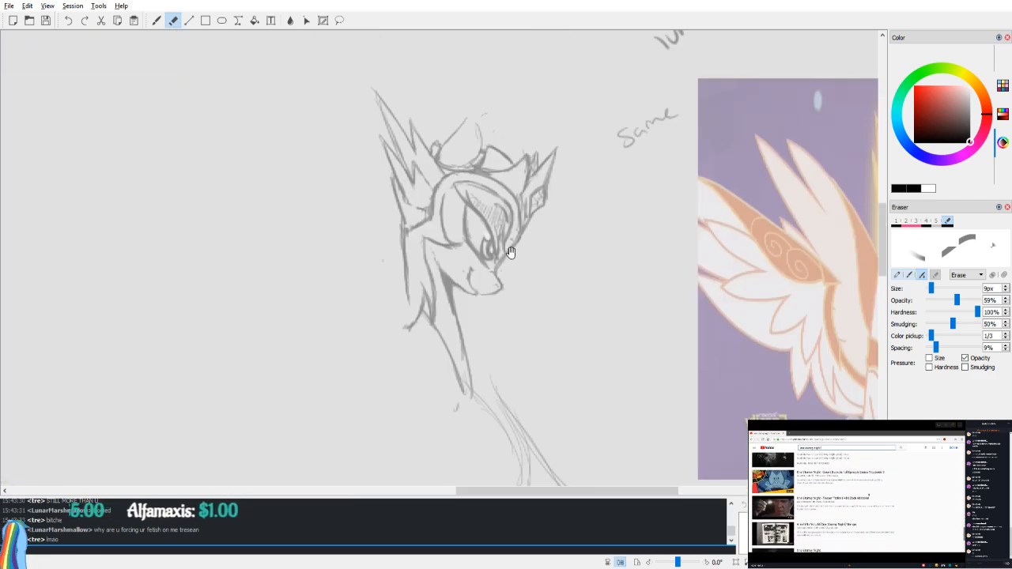
pyautogui.moveTo(513, 260); pyautogui.dragTo(519, 354)
pyautogui.press('v')
pyautogui.press('b')
pyautogui.moveTo(489, 280); pyautogui.dragTo(502, 316)
pyautogui.moveTo(490, 276); pyautogui.dragTo(490, 286)
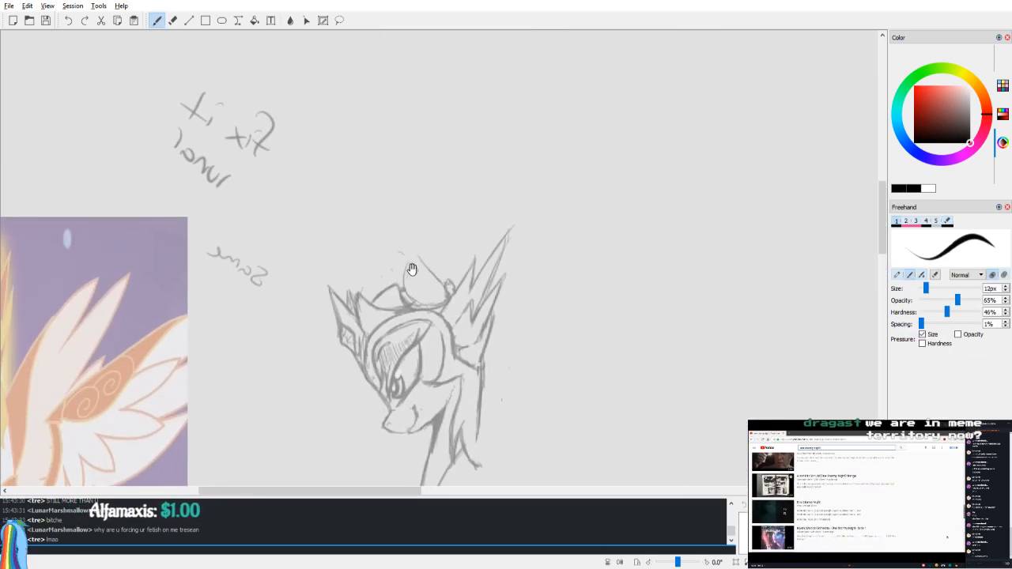
pyautogui.press('v')
pyautogui.moveTo(456, 193); pyautogui.dragTo(466, 271)
pyautogui.moveTo(396, 427); pyautogui.dragTo(339, 314)
pyautogui.moveTo(330, 360)
pyautogui.mouseDown()
pyautogui.moveTo(342, 278)
pyautogui.moveTo(369, 360)
pyautogui.moveTo(362, 243)
pyautogui.moveTo(352, 306)
pyautogui.moveTo(397, 194)
pyautogui.moveTo(355, 134)
pyautogui.mouseUp()
pyautogui.moveTo(432, 136); pyautogui.dragTo(427, 198)
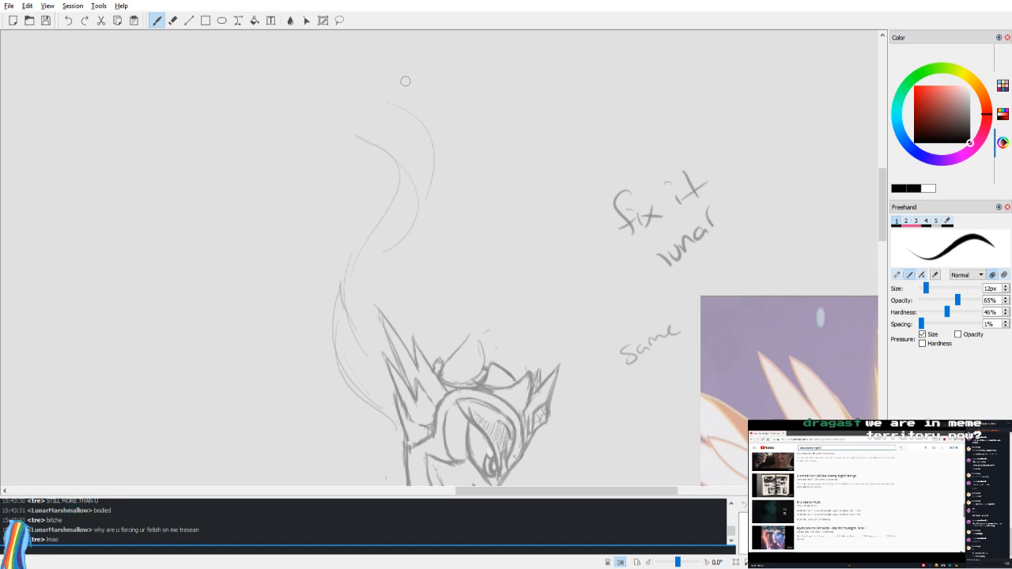
pyautogui.moveTo(405, 79); pyautogui.dragTo(489, 312)
pyautogui.moveTo(480, 219); pyautogui.dragTo(558, 368)
pyautogui.moveTo(668, 360); pyautogui.dragTo(638, 269)
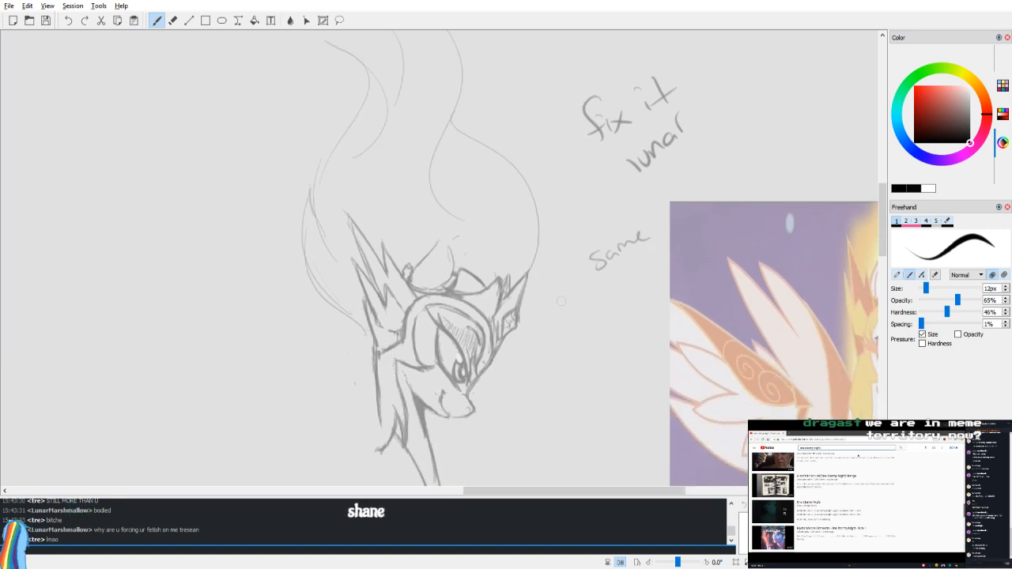
pyautogui.moveTo(523, 365)
pyautogui.mouseDown()
pyautogui.moveTo(553, 371)
pyautogui.moveTo(585, 348)
pyautogui.moveTo(589, 329)
pyautogui.mouseUp()
pyautogui.moveTo(575, 405)
pyautogui.mouseDown()
pyautogui.moveTo(586, 381)
pyautogui.moveTo(633, 352)
pyautogui.mouseUp()
# Step: Examine the head and flame mane in both mirrored and normal view alongside the reference picture and the other sketches
pyautogui.scroll(-4, 633, 309)
pyautogui.moveTo(610, 253); pyautogui.dragTo(547, 212)
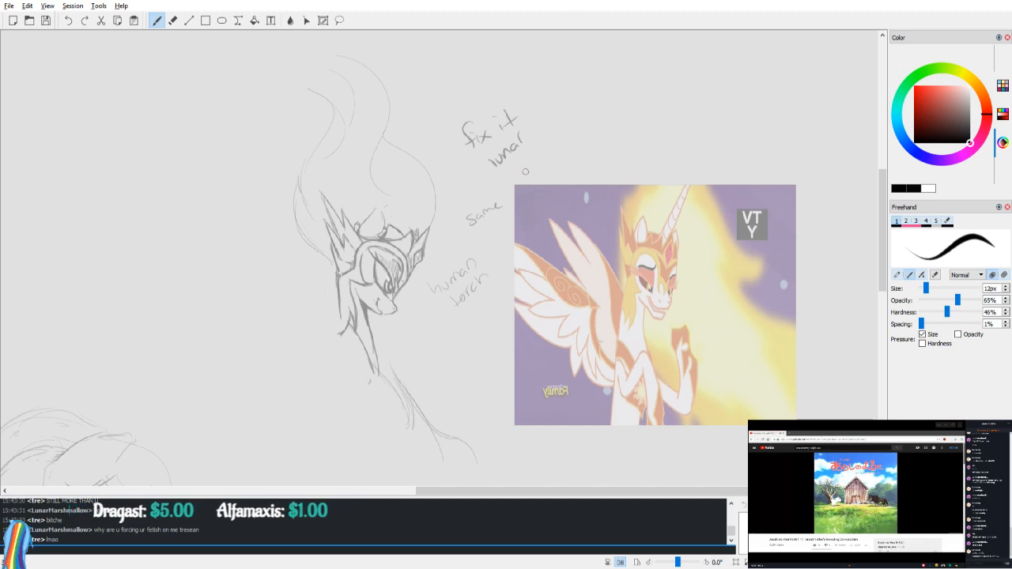
pyautogui.scroll(-6, 519, 176)
pyautogui.scroll(1, 546, 358)
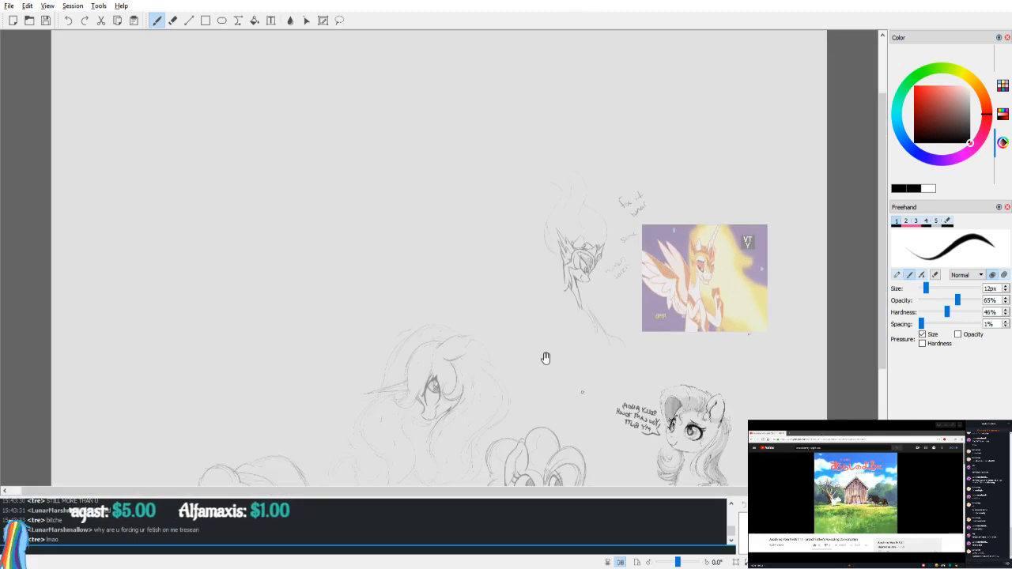
pyautogui.moveTo(545, 358); pyautogui.dragTo(526, 203)
pyautogui.moveTo(614, 165); pyautogui.dragTo(556, 181)
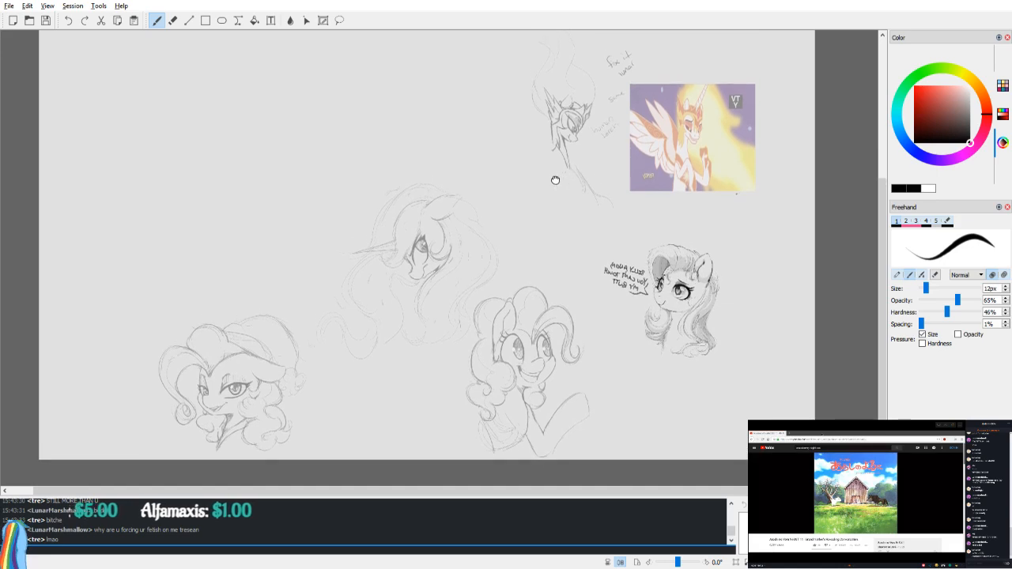
pyautogui.scroll(1, 641, 233)
pyautogui.moveTo(752, 237); pyautogui.dragTo(644, 308)
pyautogui.moveTo(686, 268); pyautogui.dragTo(271, 341)
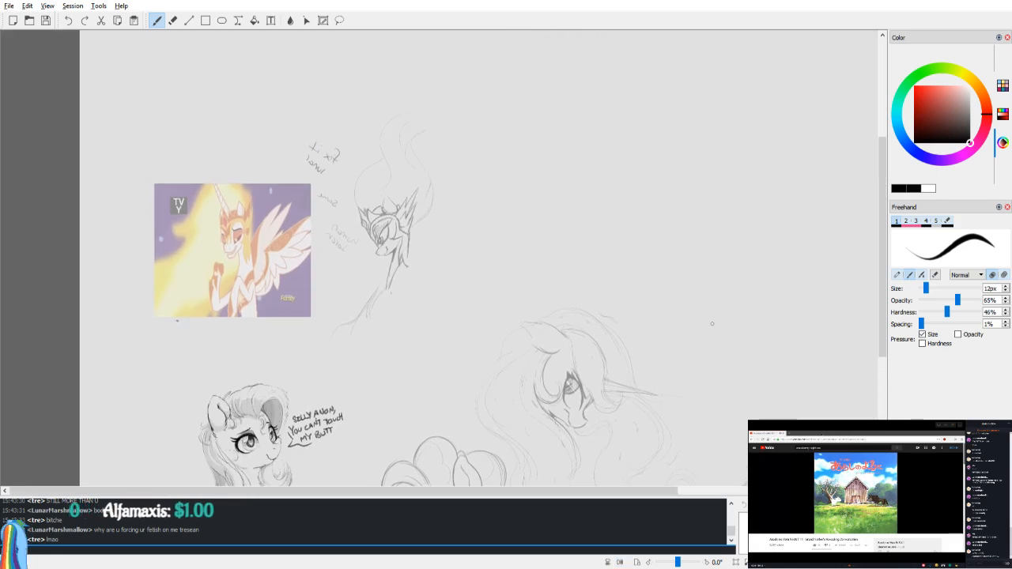
pyautogui.scroll(1, 714, 320)
# Step: Erase part of the lower neck lines and delete the tall flame-shaped mane above the helmet using a free-form selection
pyautogui.press('e')
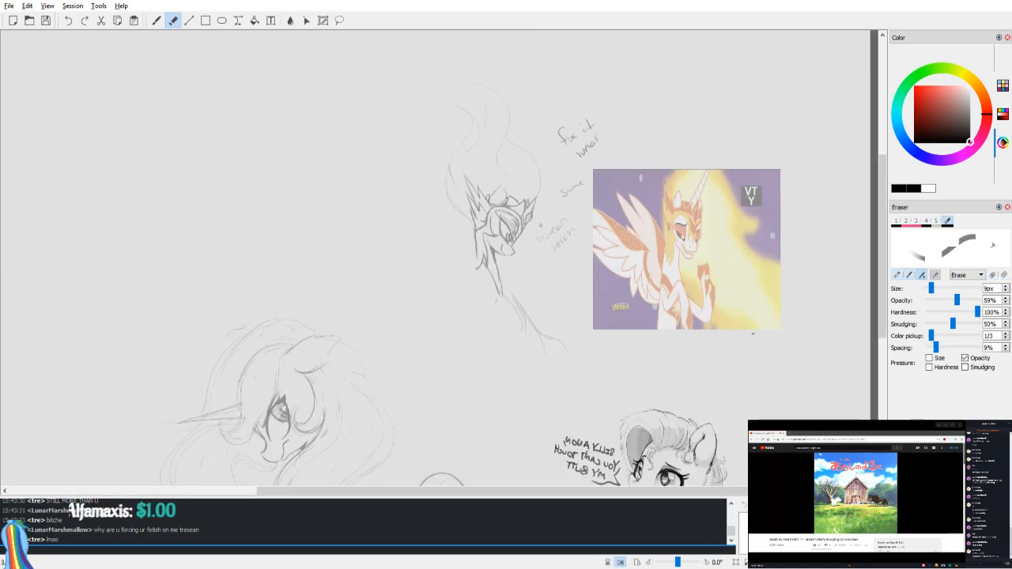
pyautogui.moveTo(560, 265); pyautogui.dragTo(563, 320)
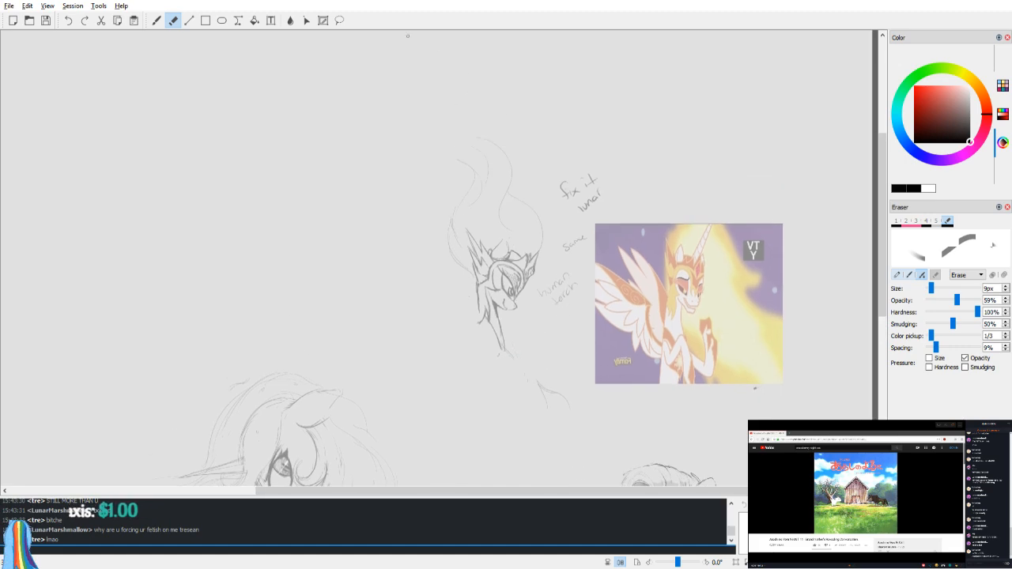
pyautogui.click(326, 24)
pyautogui.moveTo(545, 208)
pyautogui.mouseDown()
pyautogui.moveTo(542, 177)
pyautogui.moveTo(513, 136)
pyautogui.mouseUp()
pyautogui.click(603, 143)
pyautogui.click(320, 25)
pyautogui.click(340, 20)
pyautogui.moveTo(542, 166)
pyautogui.mouseDown()
pyautogui.moveTo(418, 133)
pyautogui.moveTo(421, 242)
pyautogui.moveTo(440, 273)
pyautogui.moveTo(476, 273)
pyautogui.moveTo(464, 222)
pyautogui.moveTo(547, 245)
pyautogui.moveTo(542, 157)
pyautogui.mouseUp()
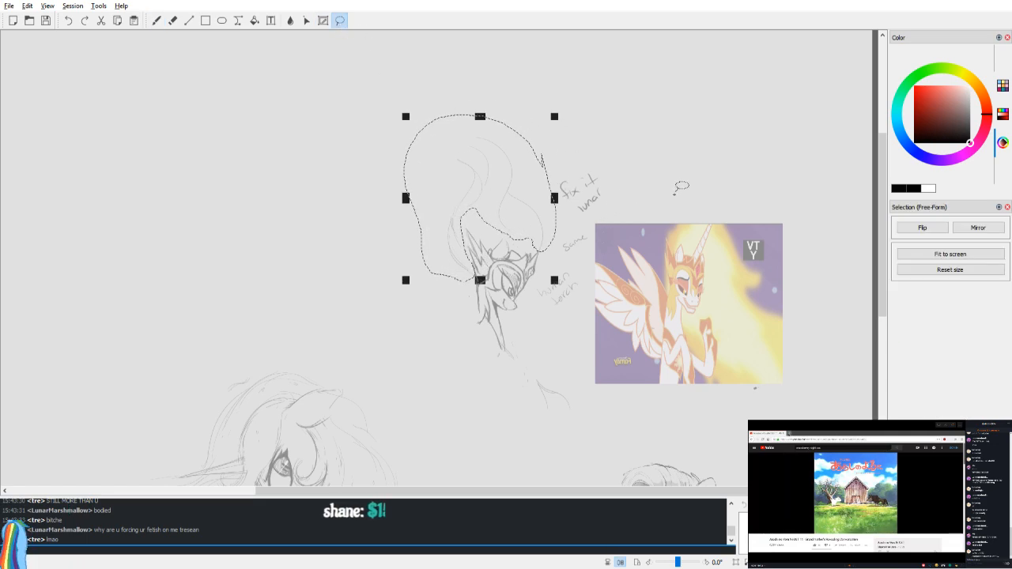
pyautogui.press('Delete')
pyautogui.click(669, 138)
# Step: Sketch a rounded mane outline arching over the helmet and down behind the spikes, with a small tuft on top
pyautogui.press('v')
pyautogui.press('b')
pyautogui.moveTo(414, 228); pyautogui.dragTo(435, 248)
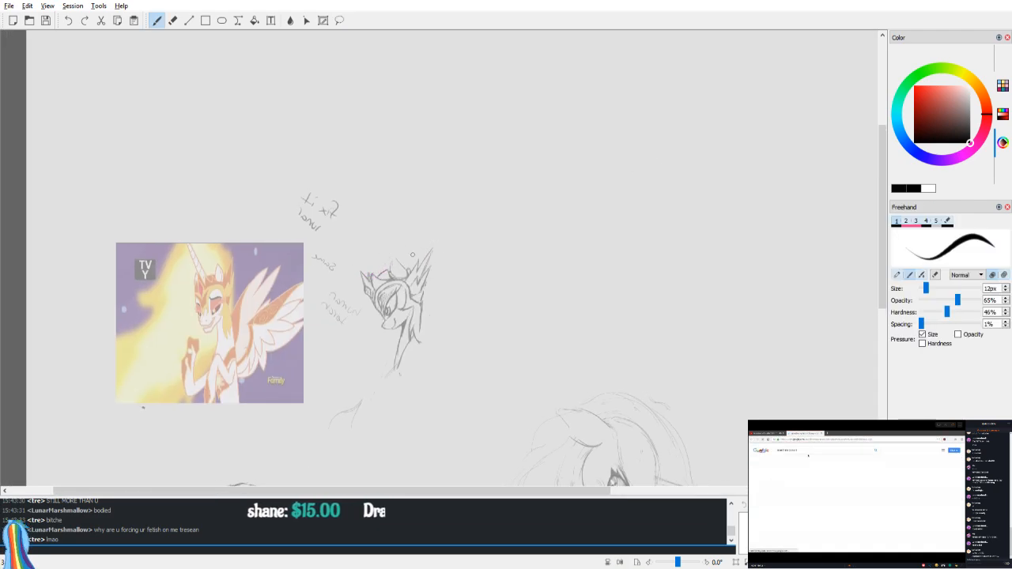
pyautogui.moveTo(360, 249); pyautogui.dragTo(394, 224)
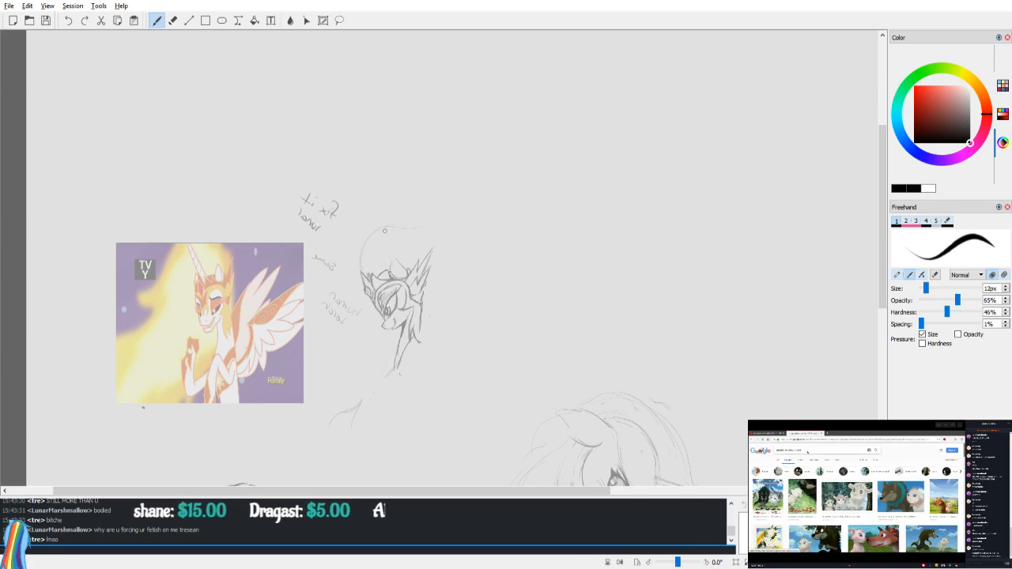
pyautogui.moveTo(417, 209); pyautogui.dragTo(407, 232)
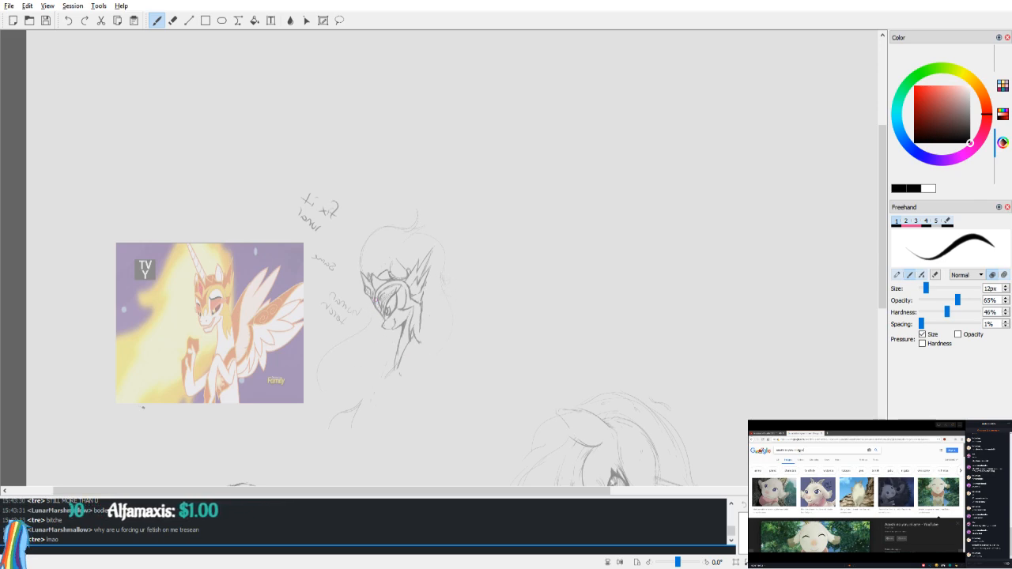
# Step: Rework the mane's front arc and top tuft, and sketch a curled front lock and a long back lock sweeping below the neck
pyautogui.press('e')
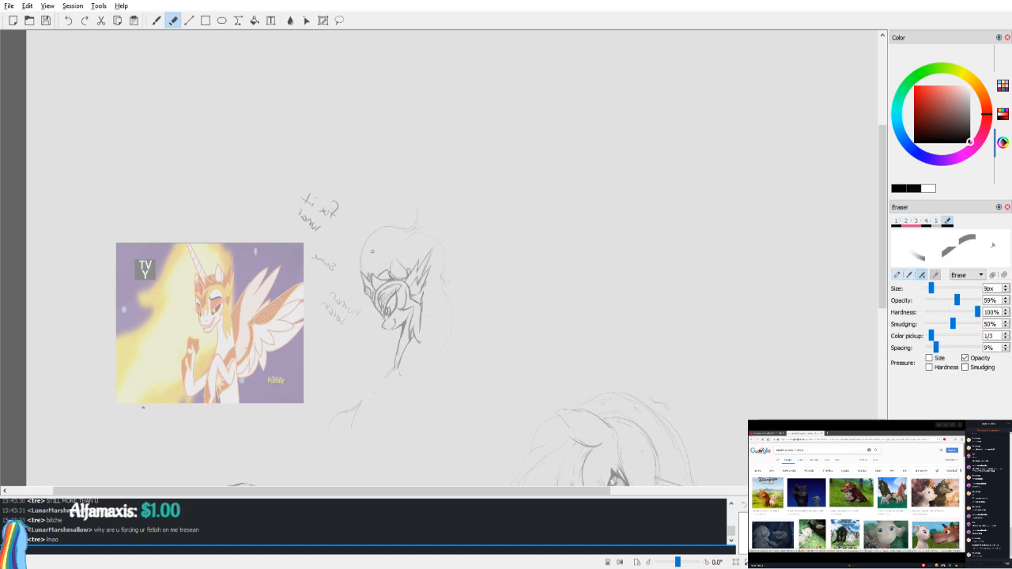
pyautogui.press('b')
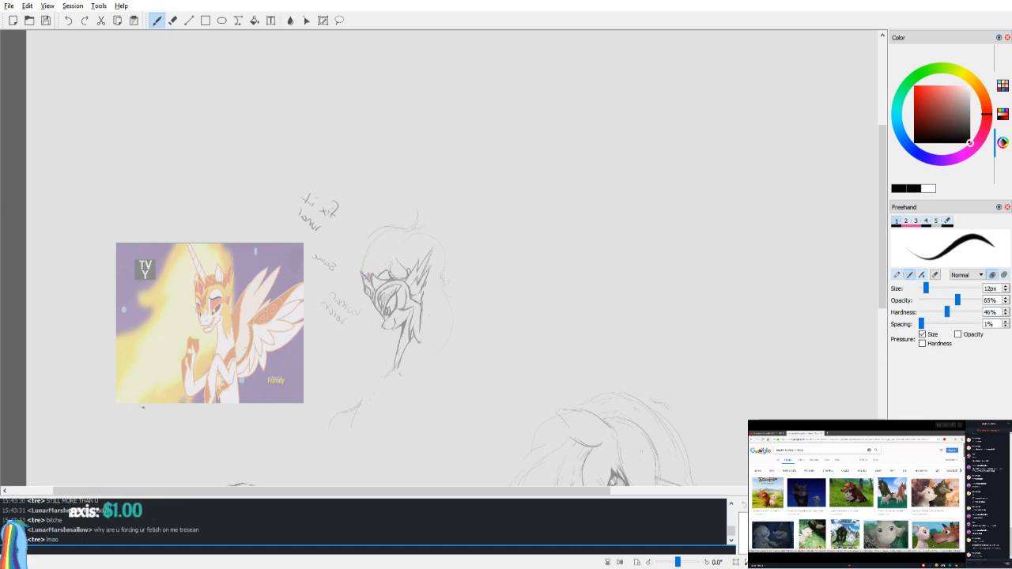
pyautogui.press('e')
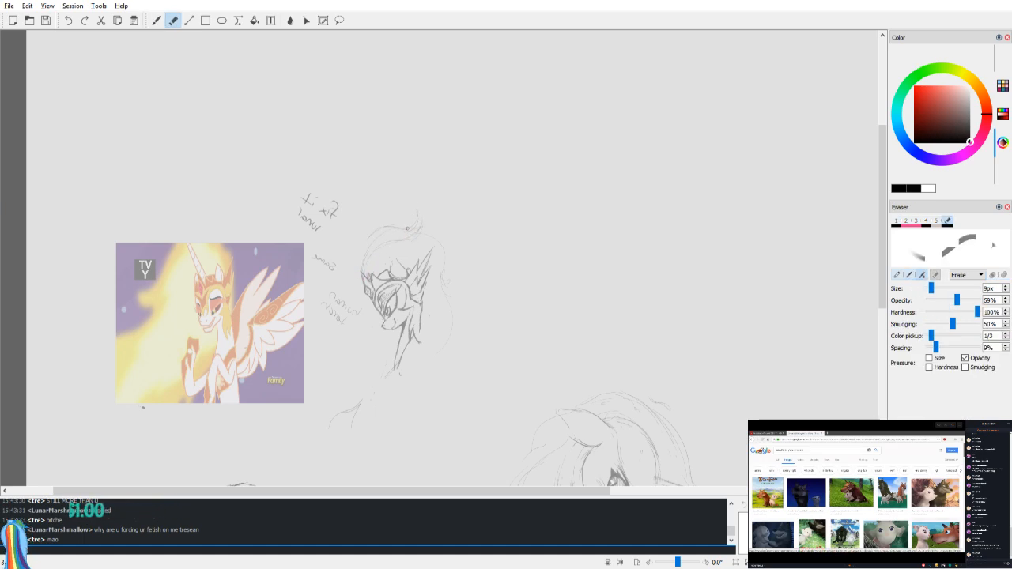
pyautogui.press('v')
pyautogui.press('v')
pyautogui.press('b')
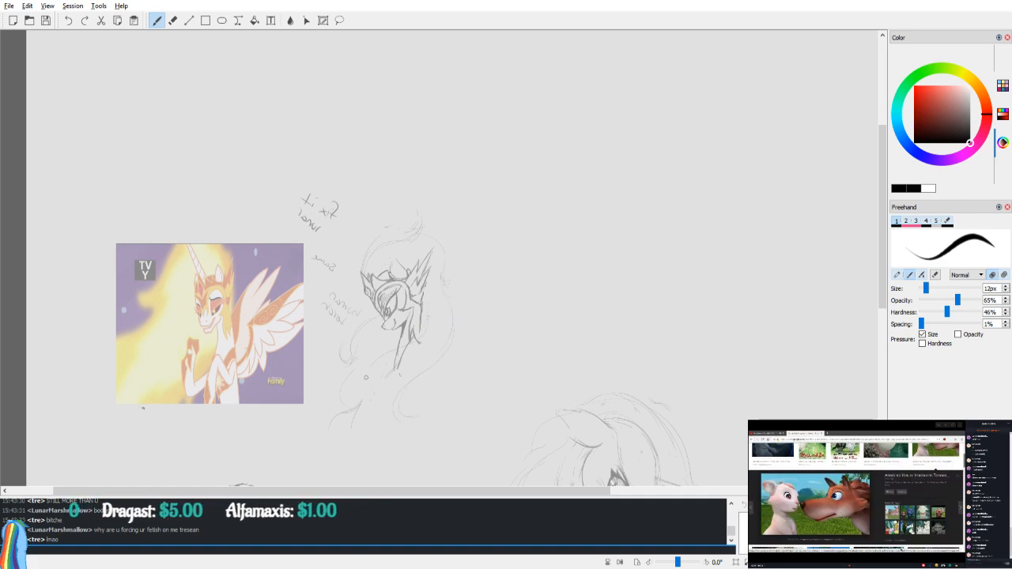
# Step: Build up the front lock's curled tip and add a second contour line to the mane behind the helmet spikes
pyautogui.press('v')
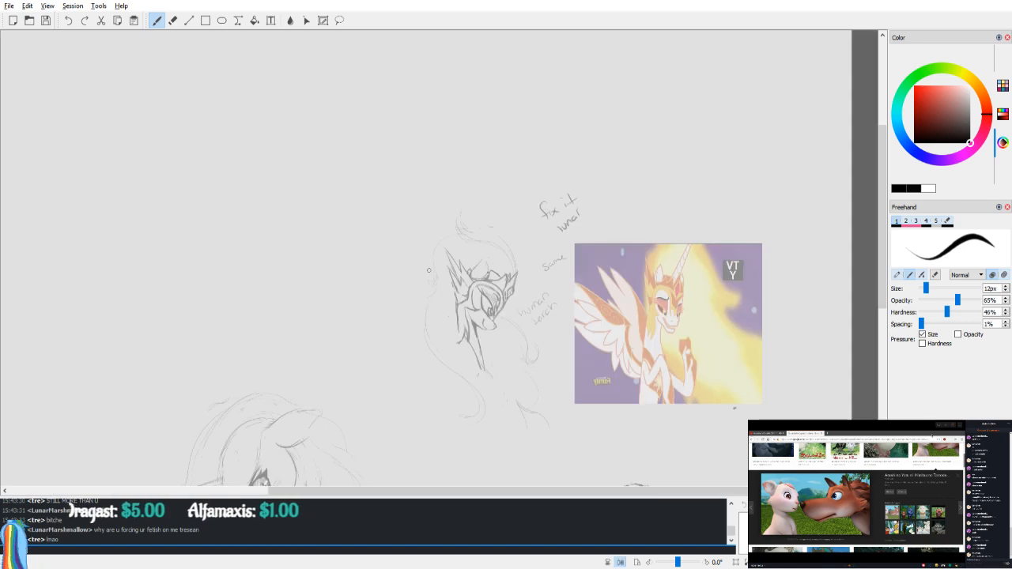
pyautogui.moveTo(465, 281); pyautogui.dragTo(396, 236)
pyautogui.scroll(2, 439, 258)
pyautogui.moveTo(504, 264); pyautogui.dragTo(480, 277)
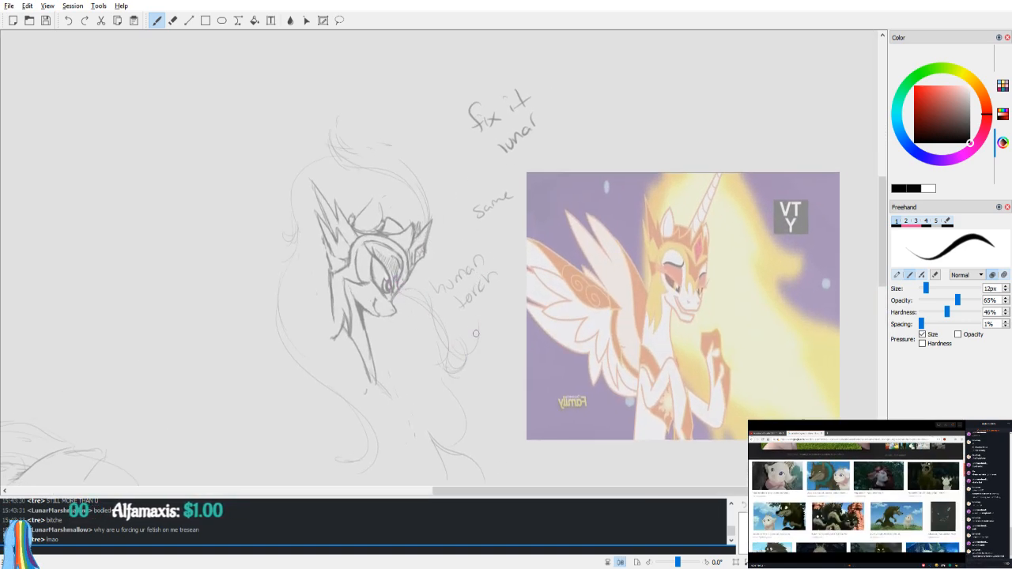
pyautogui.moveTo(490, 326); pyautogui.dragTo(504, 381)
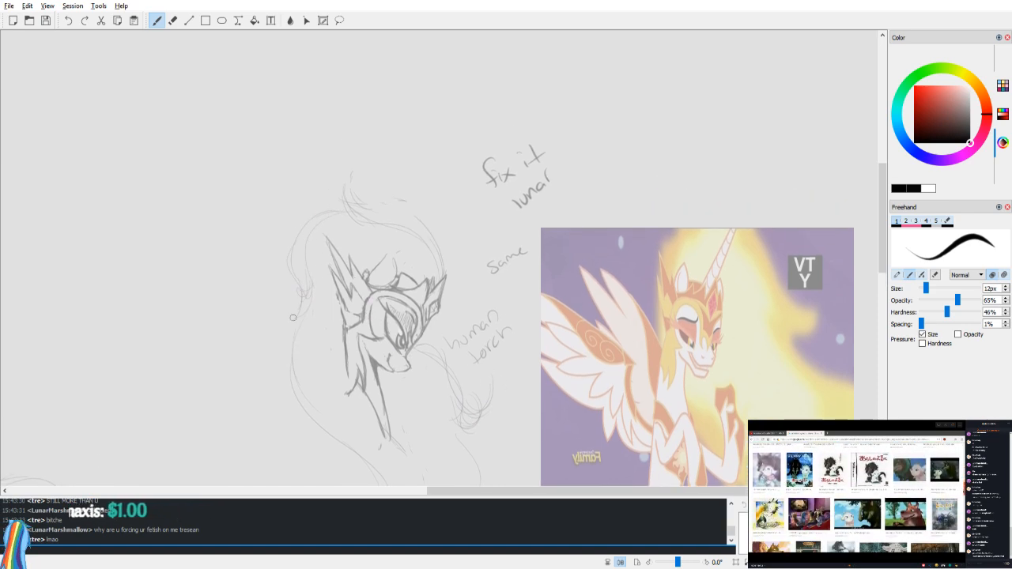
pyautogui.press('v')
pyautogui.moveTo(562, 324); pyautogui.dragTo(544, 308)
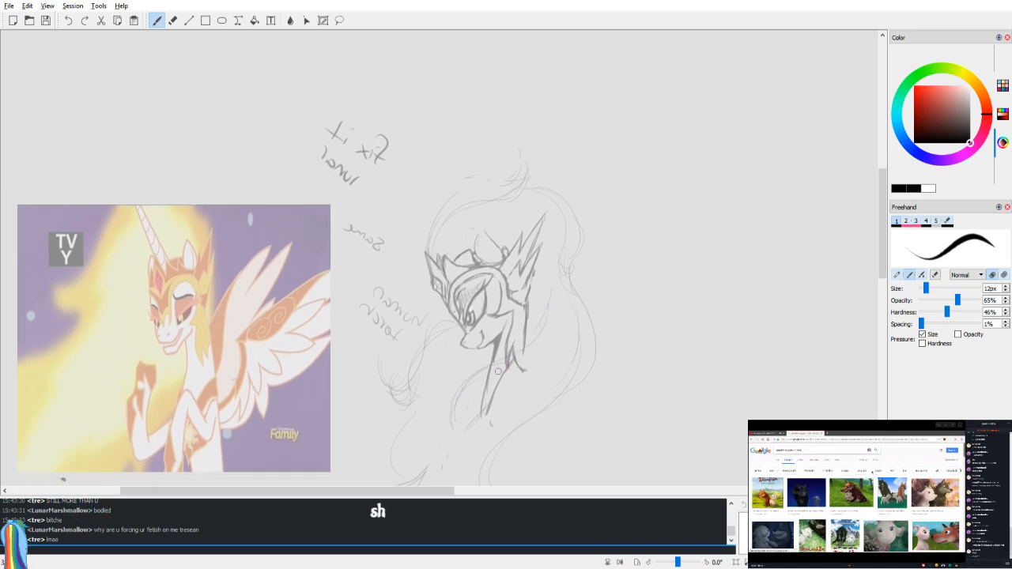
# Step: Sketch a lock curving from behind the neck down over the chest, plus light inner strands in the back mane
pyautogui.press('v')
pyautogui.press('v')
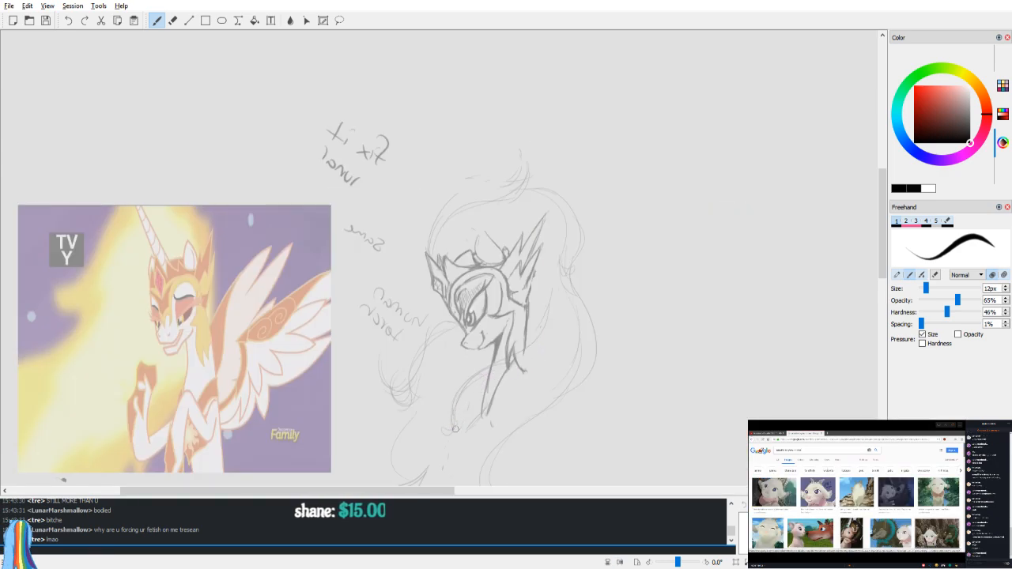
pyautogui.press('v')
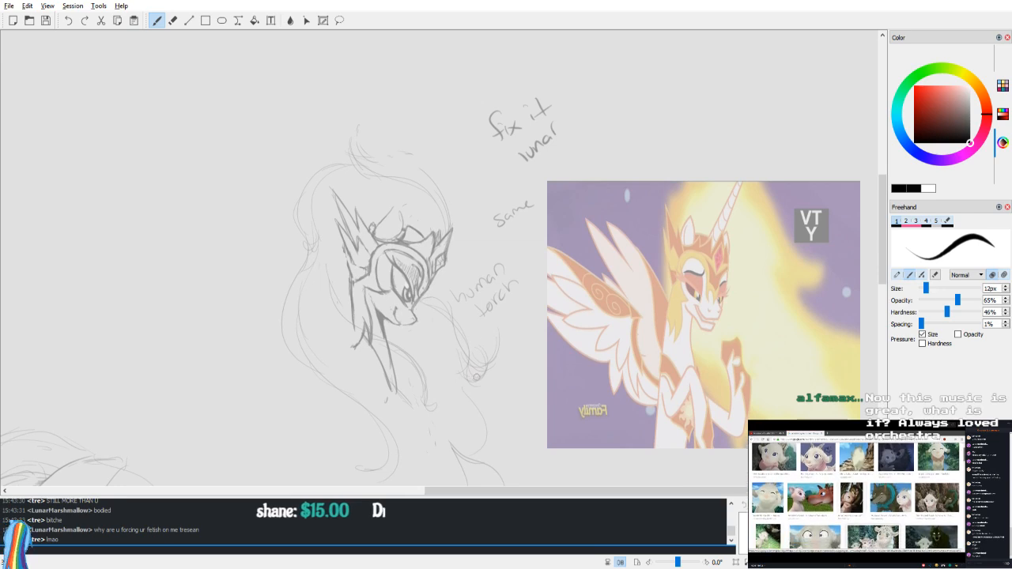
pyautogui.press('v')
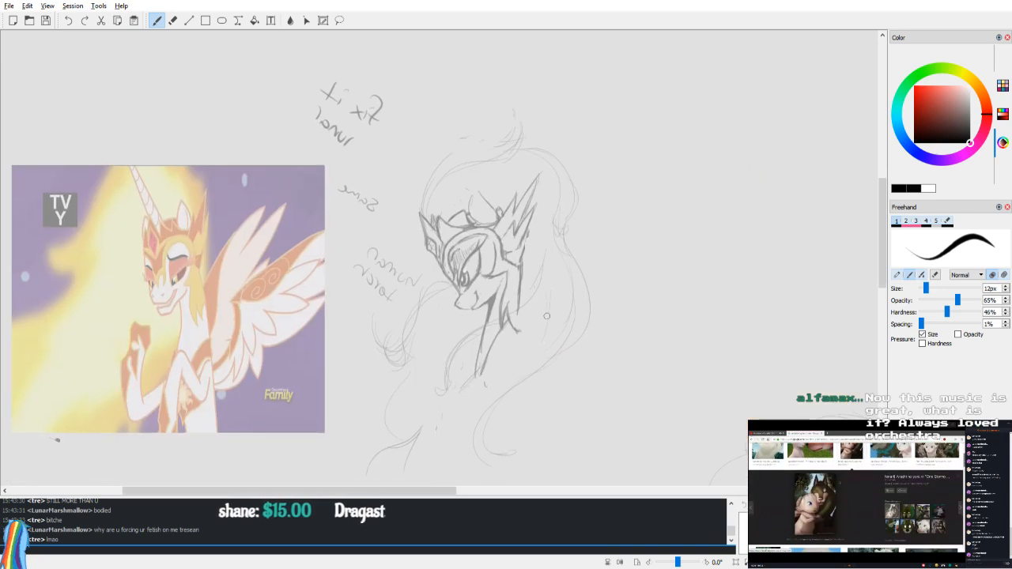
pyautogui.press('v')
pyautogui.press('v')
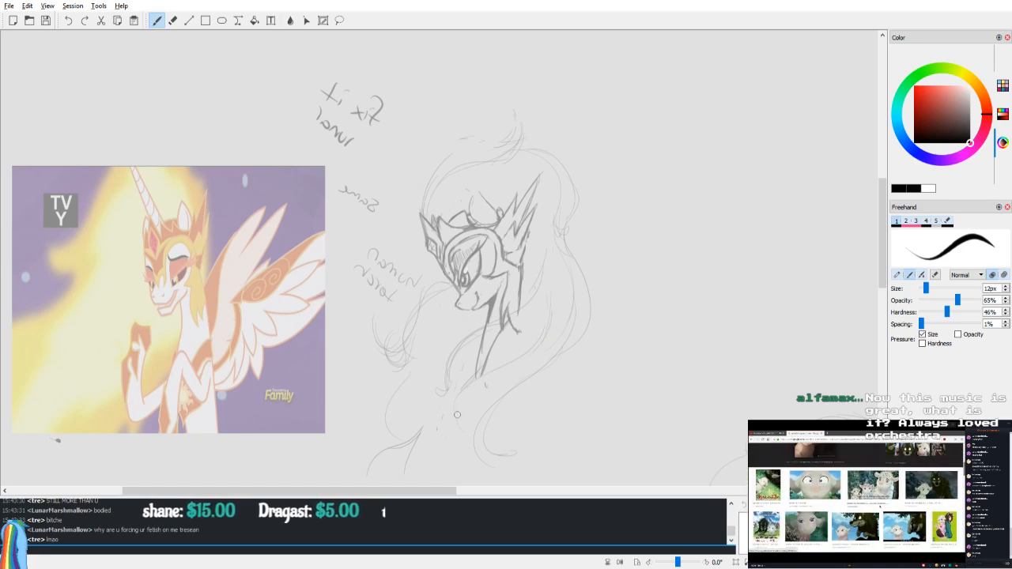
pyautogui.moveTo(468, 444); pyautogui.dragTo(459, 420)
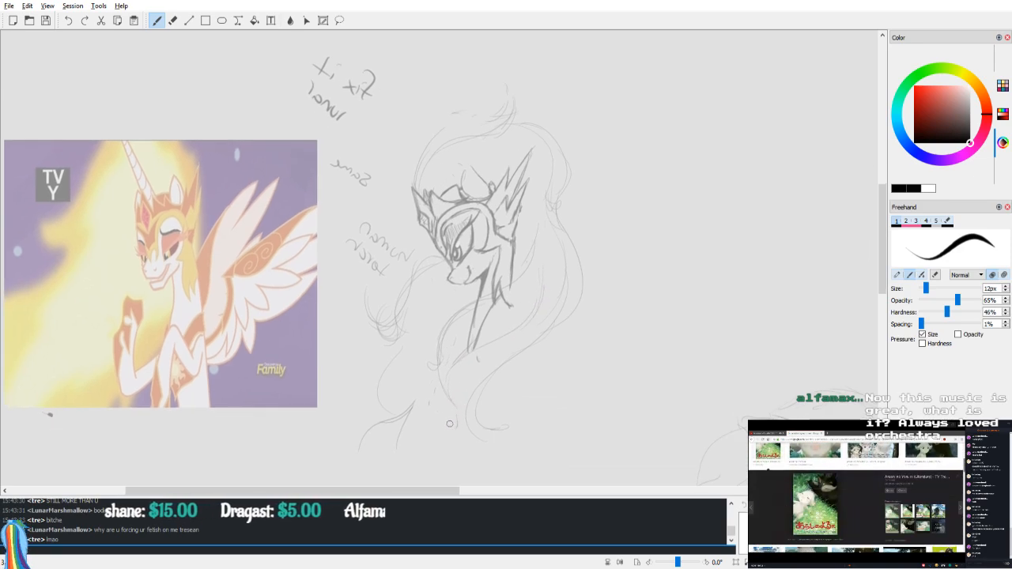
# Step: Extend the top tuft of the mane upward, widen the front lock's tip and curl the end of the long back lock
pyautogui.press('v')
pyautogui.moveTo(518, 366); pyautogui.dragTo(503, 407)
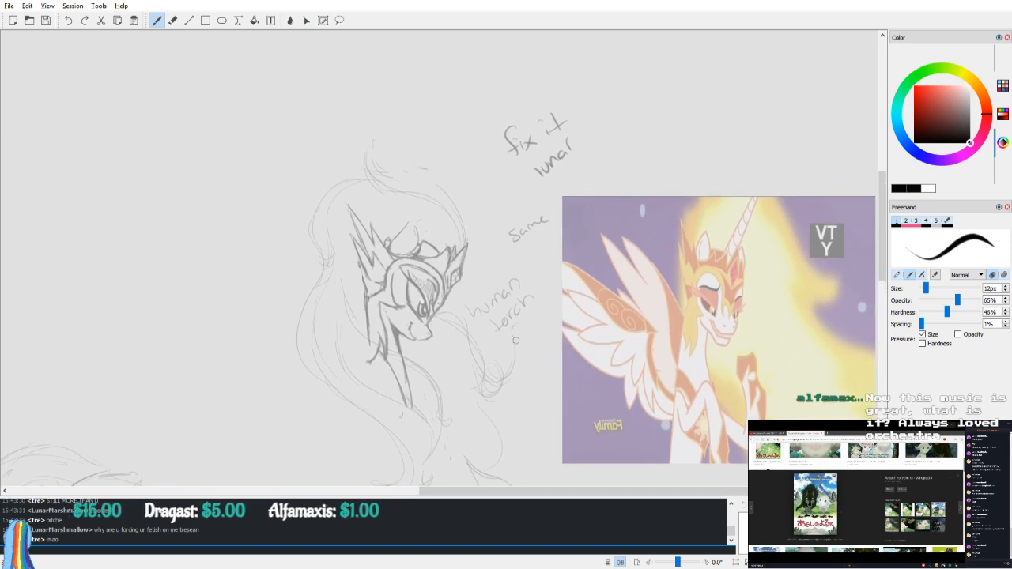
pyautogui.press('v')
pyautogui.moveTo(517, 245); pyautogui.dragTo(535, 325)
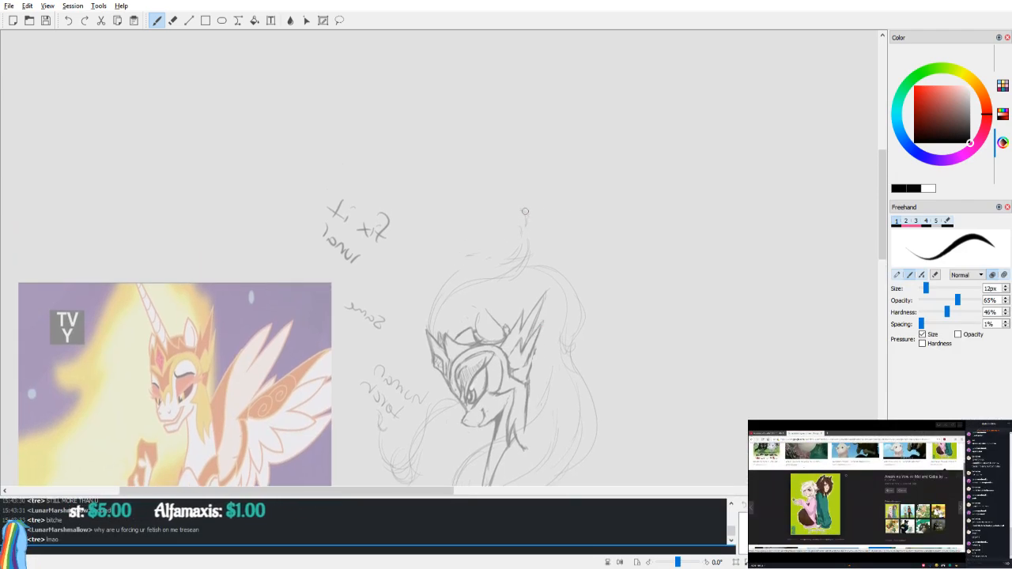
pyautogui.press('v')
pyautogui.moveTo(542, 432); pyautogui.dragTo(528, 288)
pyautogui.press('v')
pyautogui.moveTo(552, 408); pyautogui.dragTo(516, 367)
pyautogui.press('v')
pyautogui.moveTo(531, 420); pyautogui.dragTo(511, 419)
pyautogui.moveTo(496, 372); pyautogui.dragTo(500, 380)
pyautogui.moveTo(499, 345); pyautogui.dragTo(503, 348)
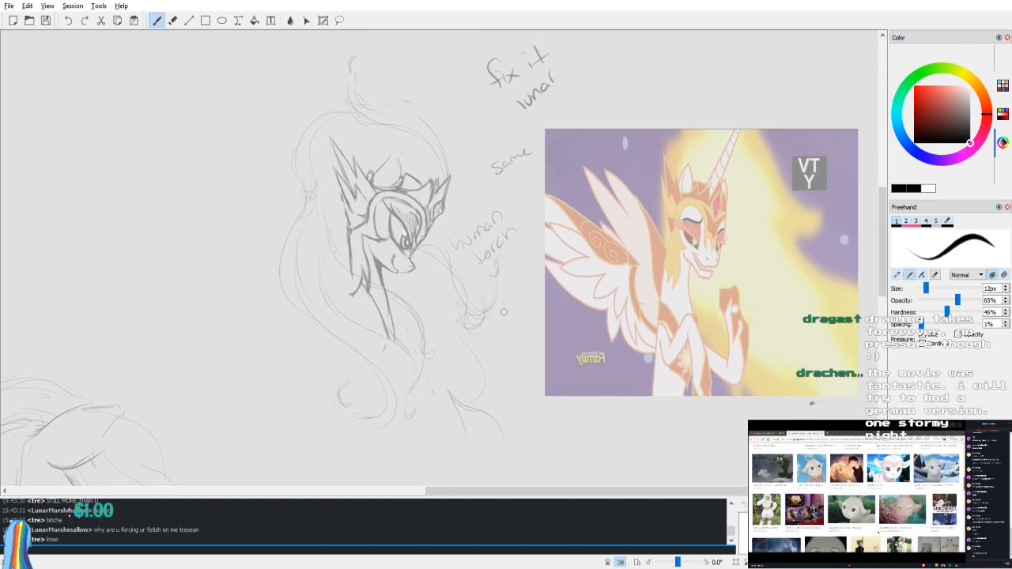
# Step: Sketch a light inner strand arching above the crown and reinforce the mane's front contour with extra lines
pyautogui.press('v')
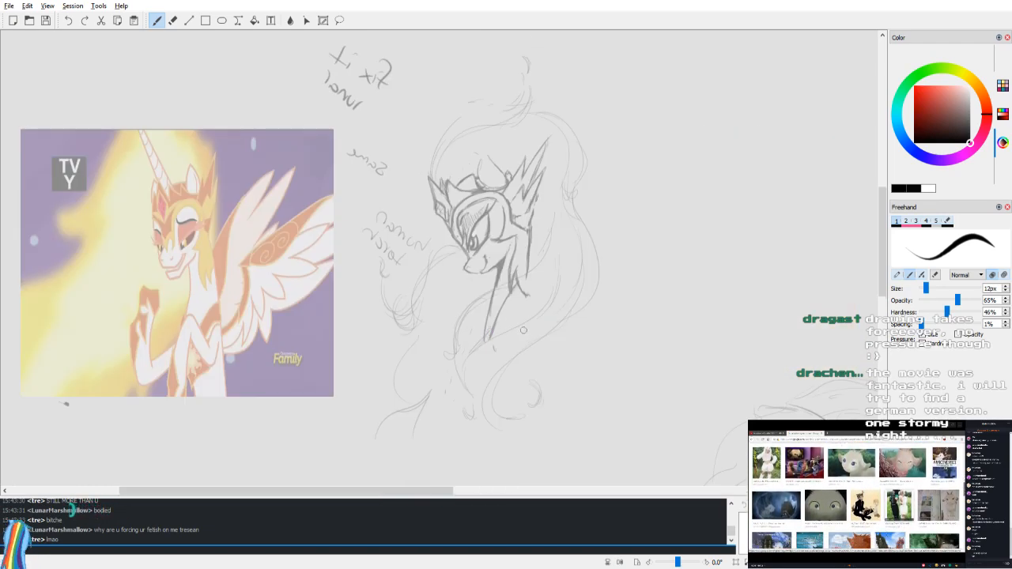
pyautogui.scroll(3, 545, 373)
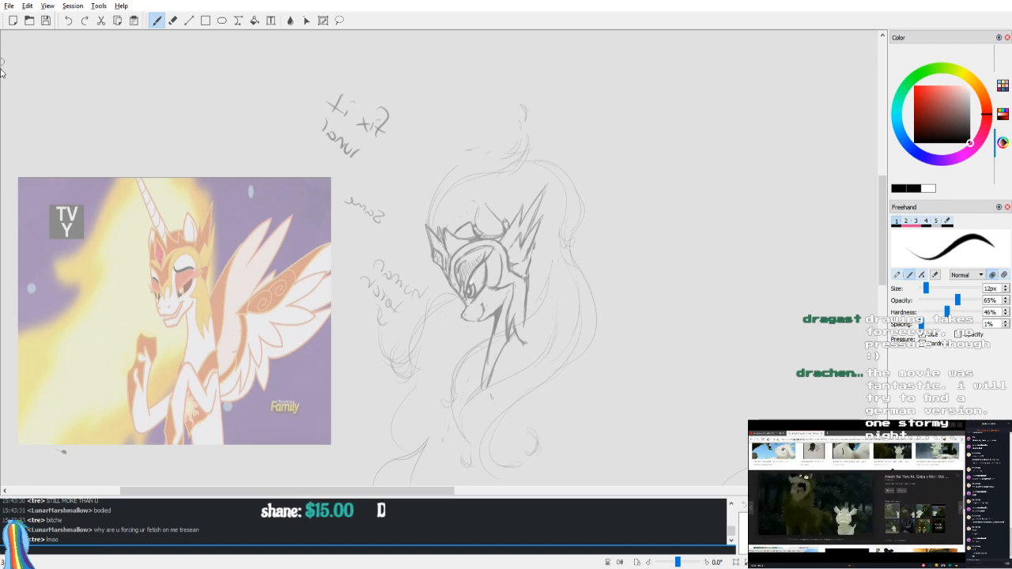
pyautogui.moveTo(621, 101); pyautogui.dragTo(610, 123)
pyautogui.scroll(2, 609, 122)
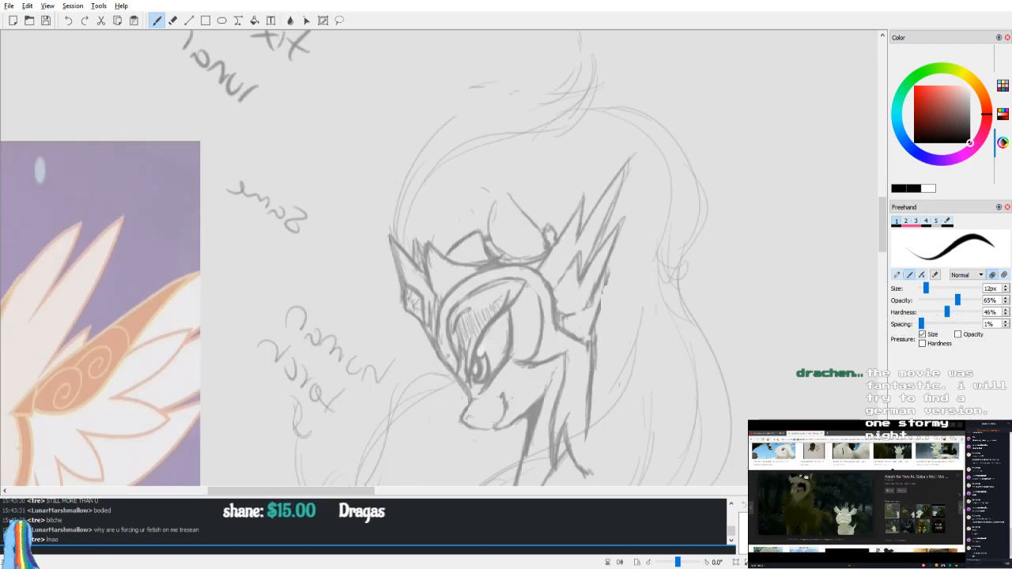
pyautogui.moveTo(507, 223); pyautogui.dragTo(530, 346)
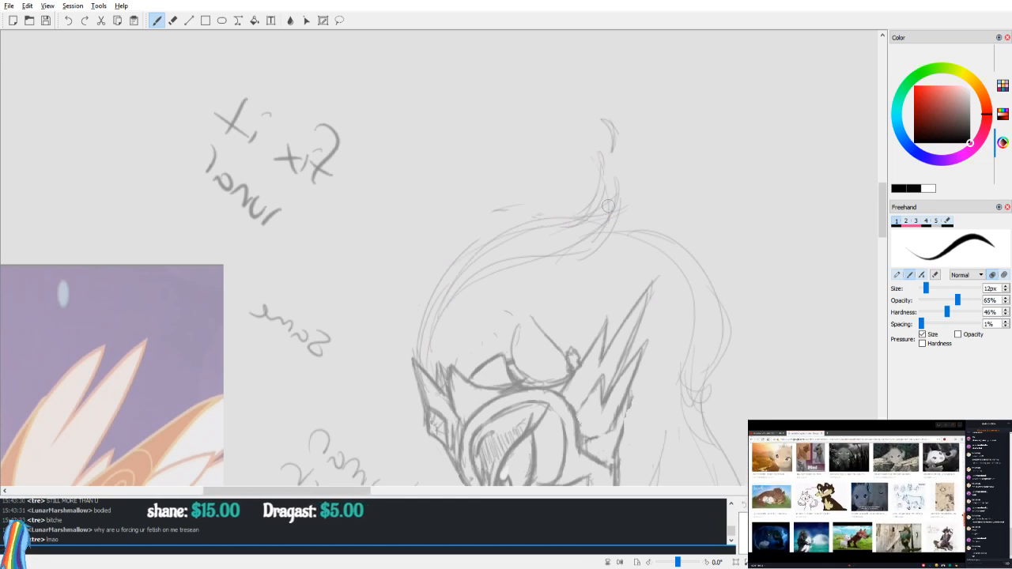
pyautogui.moveTo(677, 319); pyautogui.dragTo(683, 215)
pyautogui.press('v')
pyautogui.press('v')
pyautogui.moveTo(595, 279)
pyautogui.mouseDown()
pyautogui.moveTo(717, 207)
pyautogui.moveTo(806, 277)
pyautogui.moveTo(729, 299)
pyautogui.mouseUp()
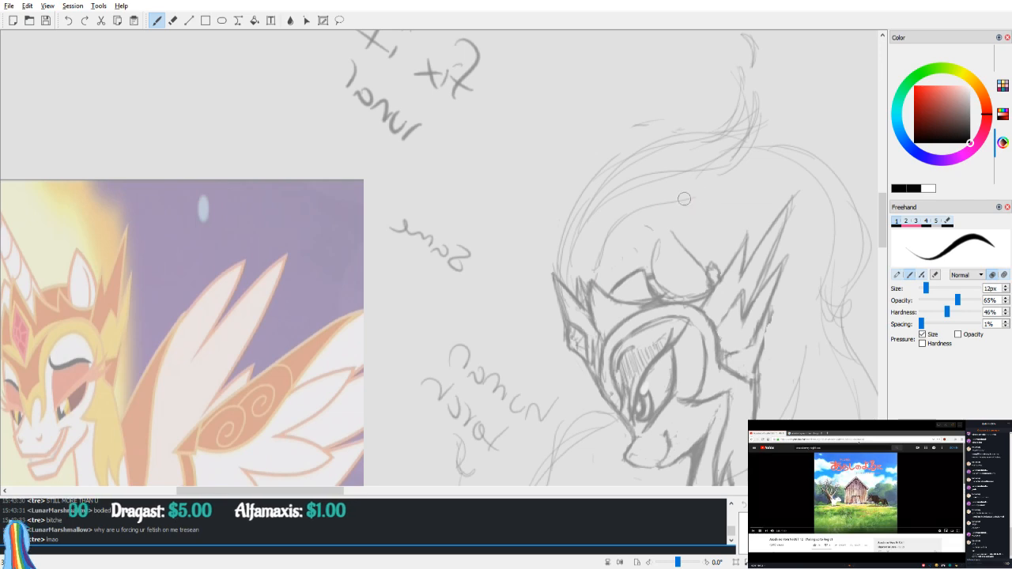
pyautogui.moveTo(745, 179); pyautogui.dragTo(804, 196)
pyautogui.moveTo(822, 248)
pyautogui.mouseDown()
pyautogui.moveTo(755, 256)
pyautogui.moveTo(765, 201)
pyautogui.moveTo(750, 323)
pyautogui.mouseUp()
pyautogui.moveTo(663, 239); pyautogui.dragTo(657, 268)
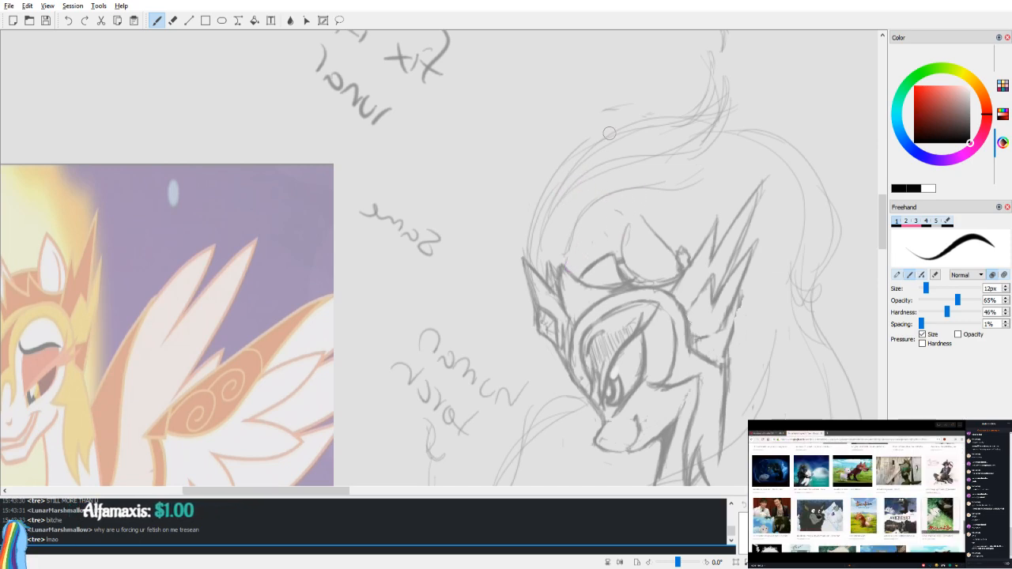
# Step: Hatch the band between the mane's double contour lines over the top and down the back lock
pyautogui.scroll(-3, 601, 213)
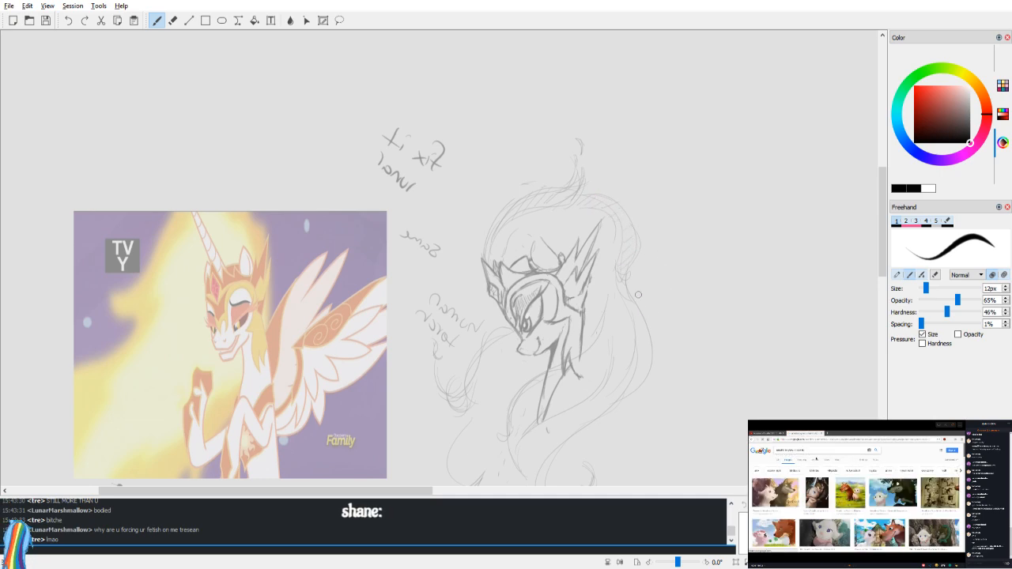
pyautogui.press('v')
pyautogui.moveTo(463, 299); pyautogui.dragTo(529, 250)
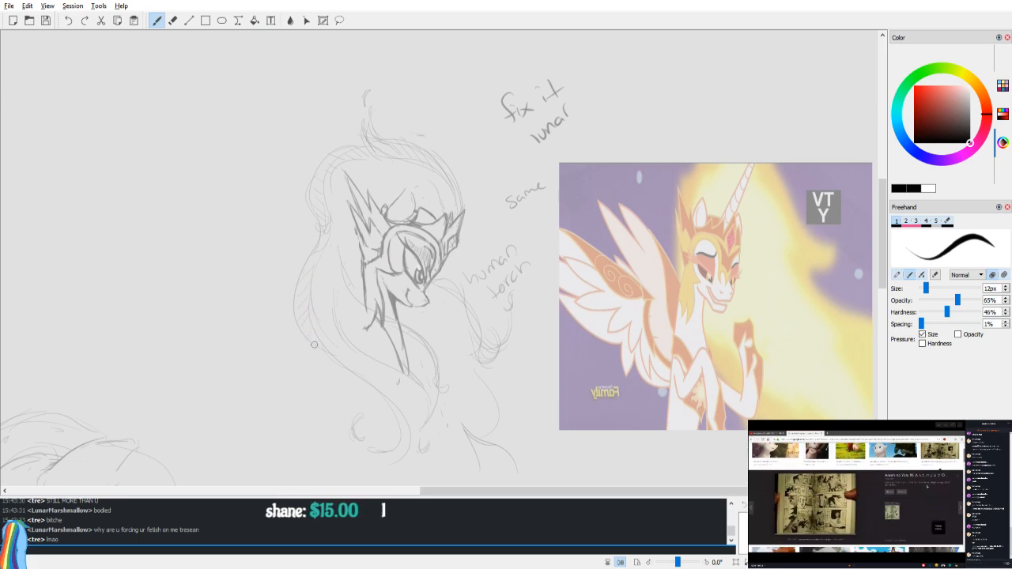
pyautogui.press('v')
pyautogui.moveTo(594, 300); pyautogui.dragTo(607, 280)
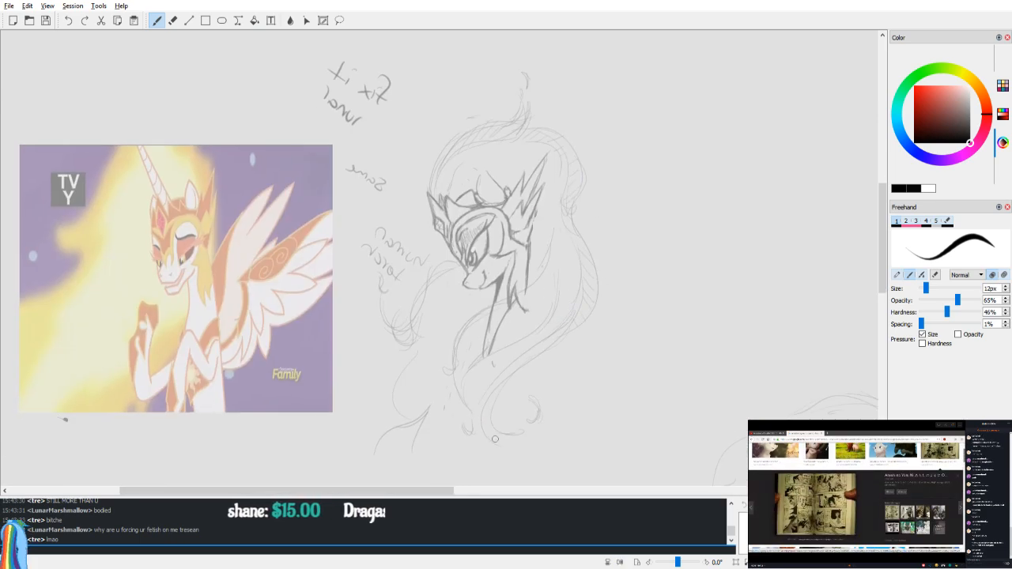
# Step: Add hatching to the curled front lock and extra strands to the lock falling over the chest
pyautogui.press('v')
pyautogui.press('v')
pyautogui.moveTo(537, 335); pyautogui.dragTo(555, 351)
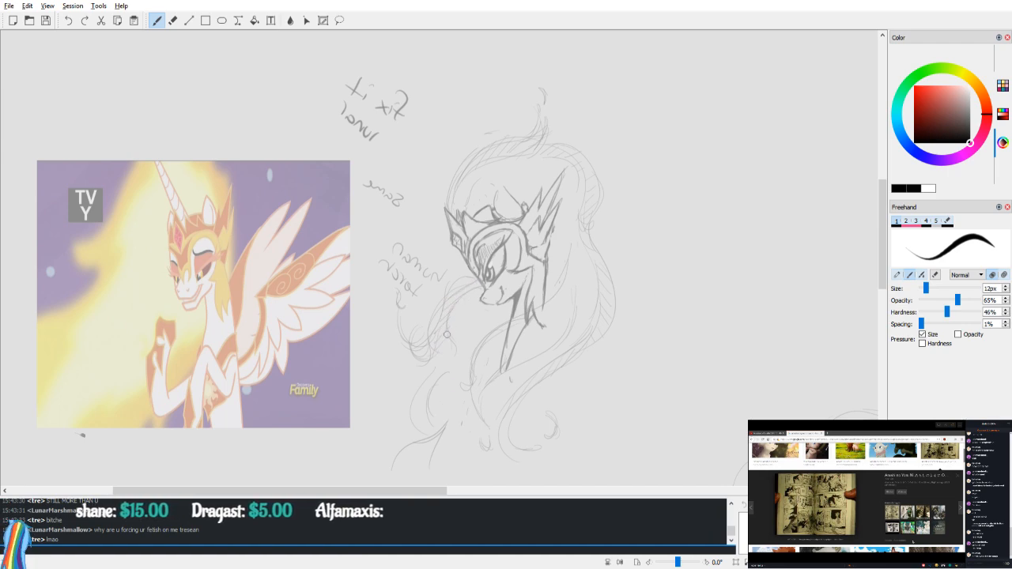
pyautogui.press('v')
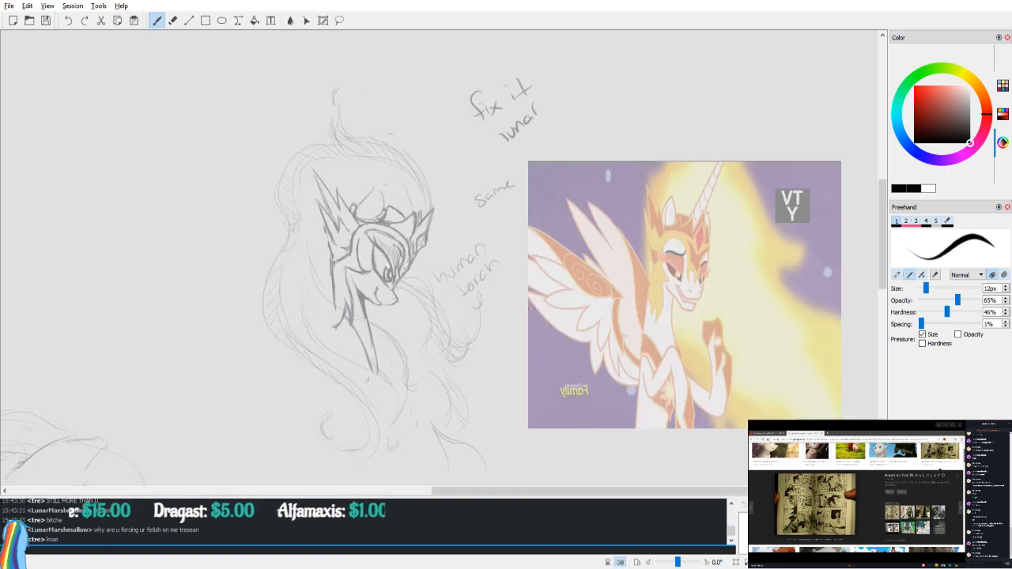
pyautogui.moveTo(421, 322); pyautogui.dragTo(453, 323)
pyautogui.press('v')
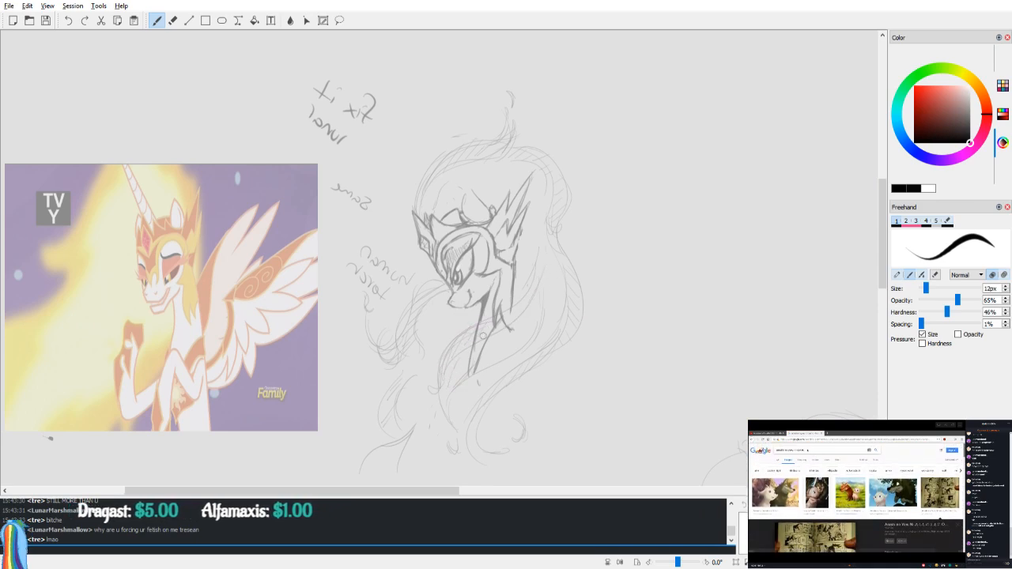
# Step: Sketch a small curl branching off the mane's top tuft and clean up the lines around it
pyautogui.moveTo(525, 216)
pyautogui.mouseDown()
pyautogui.moveTo(530, 262)
pyautogui.moveTo(488, 243)
pyautogui.moveTo(485, 258)
pyautogui.moveTo(486, 245)
pyautogui.mouseUp()
pyautogui.press('v')
pyautogui.press('v')
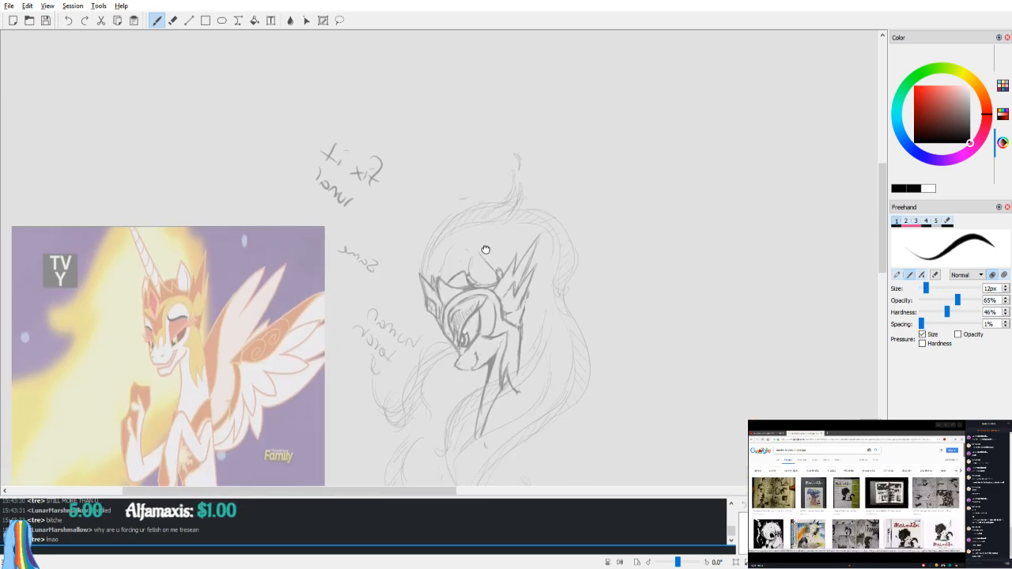
pyautogui.press('v')
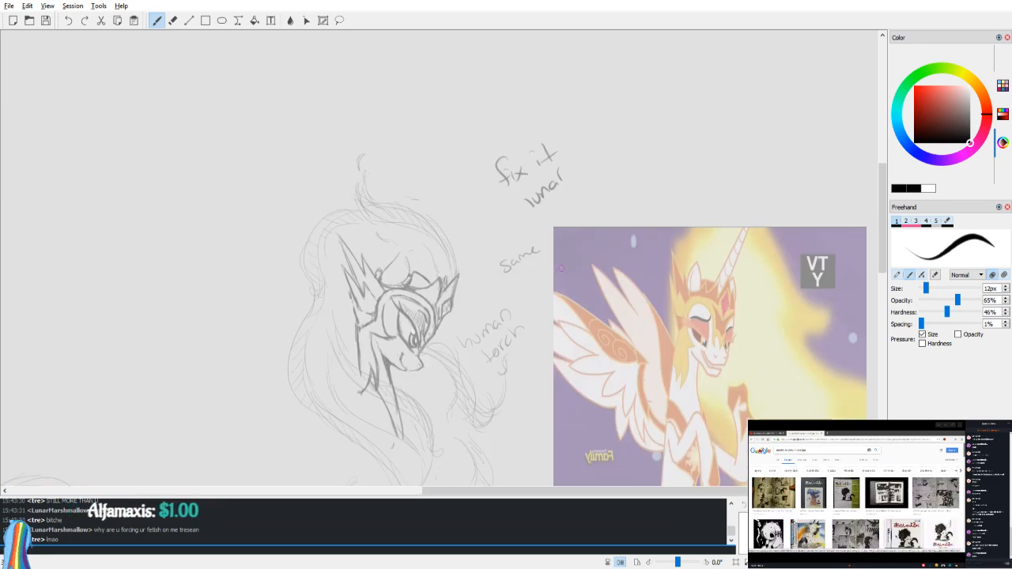
pyautogui.moveTo(557, 293); pyautogui.dragTo(559, 235)
pyautogui.press('v')
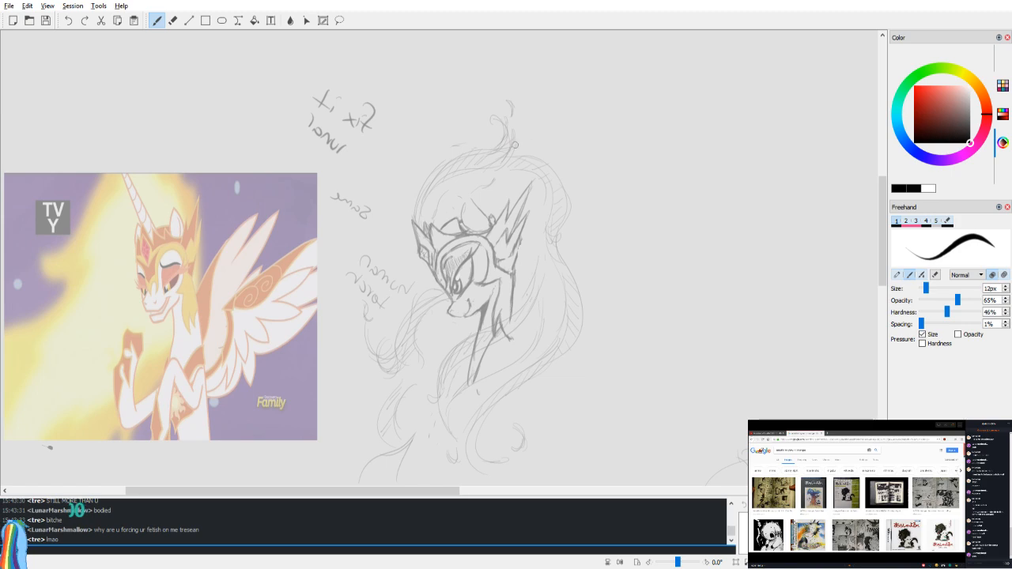
pyautogui.press('e')
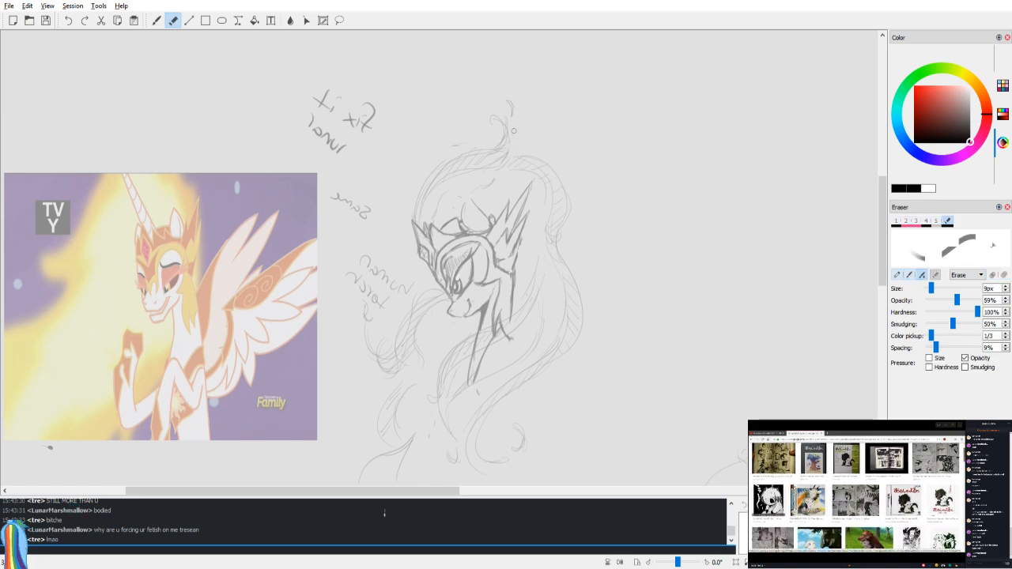
pyautogui.press('v')
pyautogui.press('b')
pyautogui.press('v')
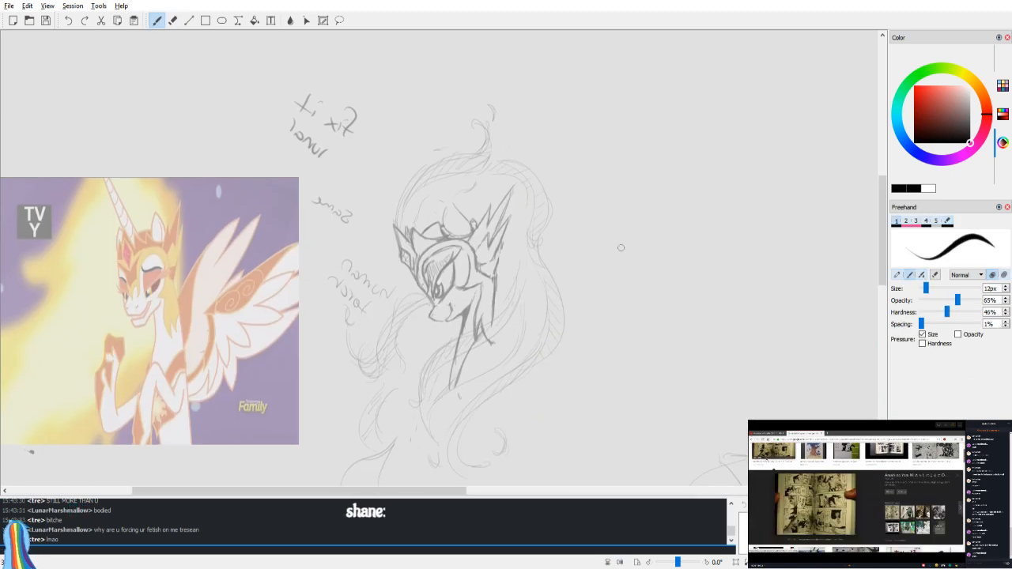
pyautogui.press('v')
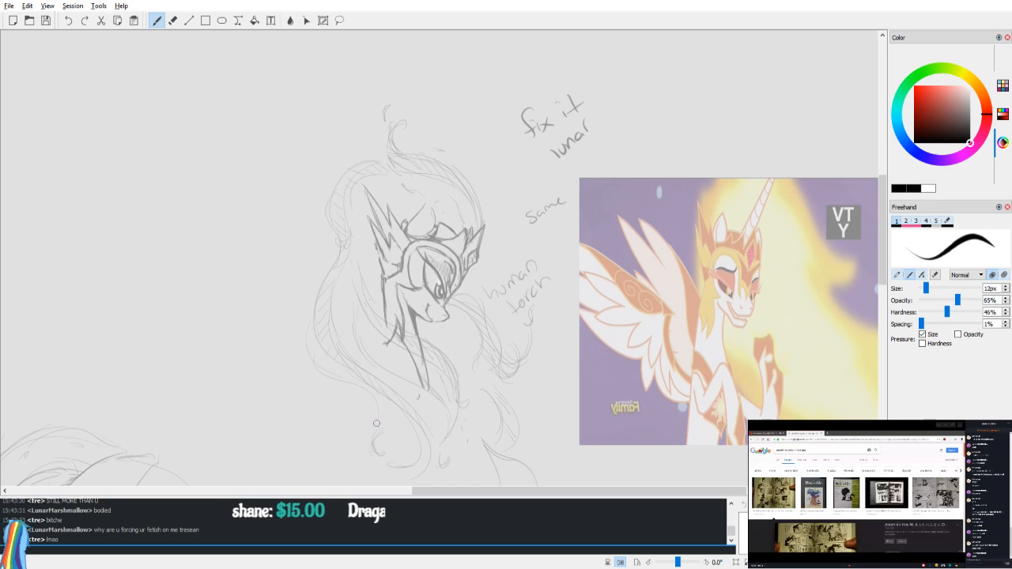
pyautogui.press('v')
pyautogui.moveTo(661, 273); pyautogui.dragTo(665, 303)
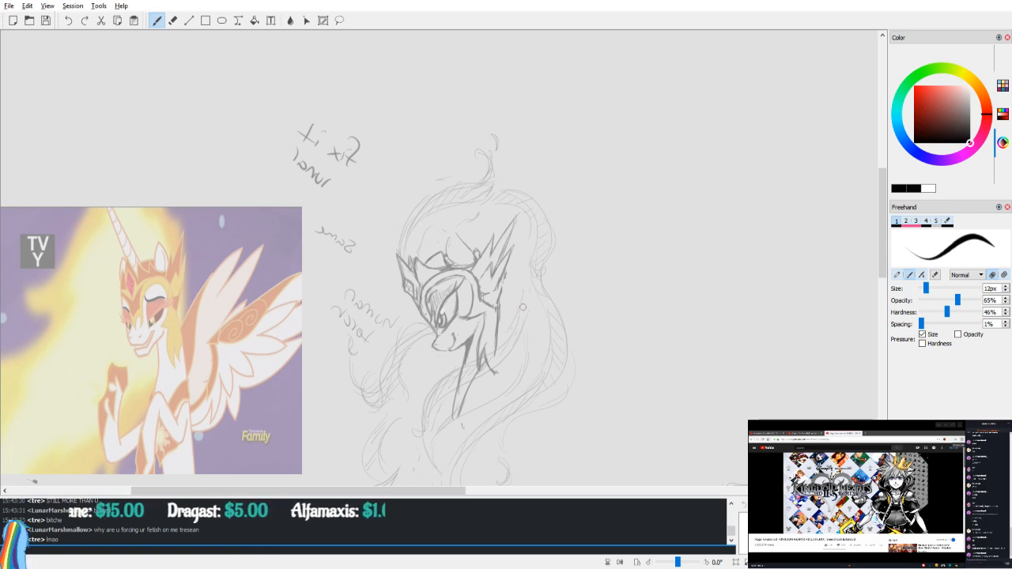
# Step: Examine the shaded pony portrait with the speech text below, then the other sketches on the canvas
pyautogui.scroll(-3, 530, 311)
pyautogui.scroll(-1, 522, 316)
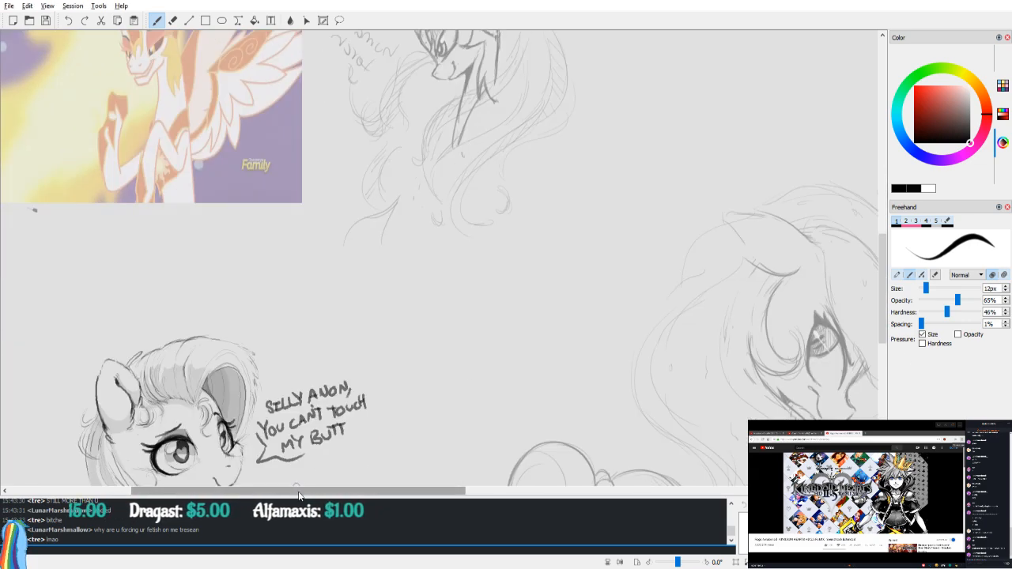
pyautogui.moveTo(356, 491); pyautogui.dragTo(385, 491)
pyautogui.scroll(-3, 336, 386)
pyautogui.moveTo(251, 342); pyautogui.dragTo(520, 359)
pyautogui.scroll(3, 518, 318)
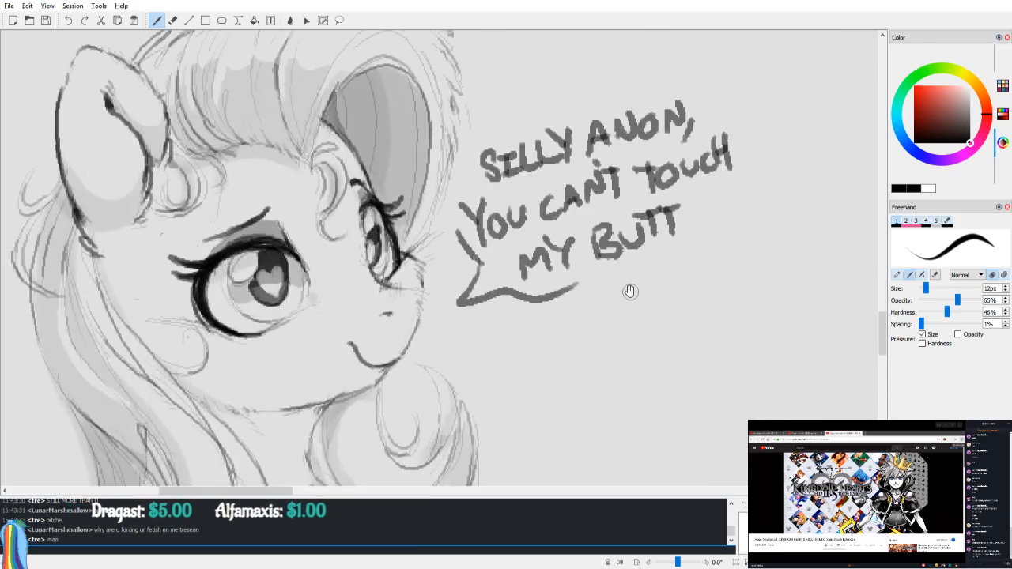
pyautogui.moveTo(630, 292); pyautogui.dragTo(642, 295)
pyautogui.scroll(-1, 661, 269)
pyautogui.moveTo(726, 301)
pyautogui.mouseDown()
pyautogui.moveTo(772, 283)
pyautogui.moveTo(770, 314)
pyautogui.moveTo(787, 310)
pyautogui.moveTo(707, 320)
pyautogui.mouseUp()
pyautogui.scroll(-1, 797, 285)
pyautogui.scroll(1, 799, 285)
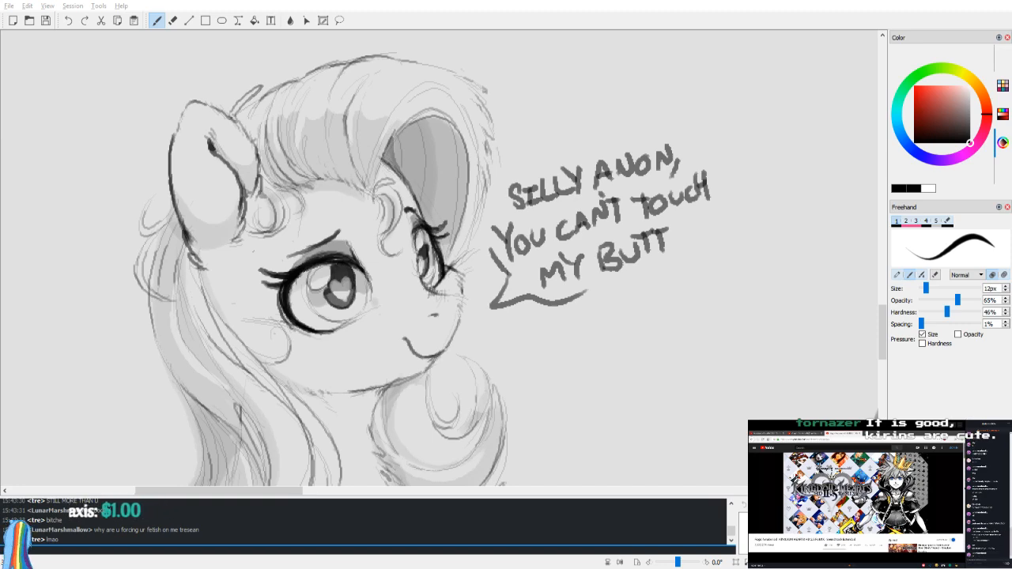
pyautogui.scroll(2, 526, 319)
pyautogui.hotkey('ctrl', '0')
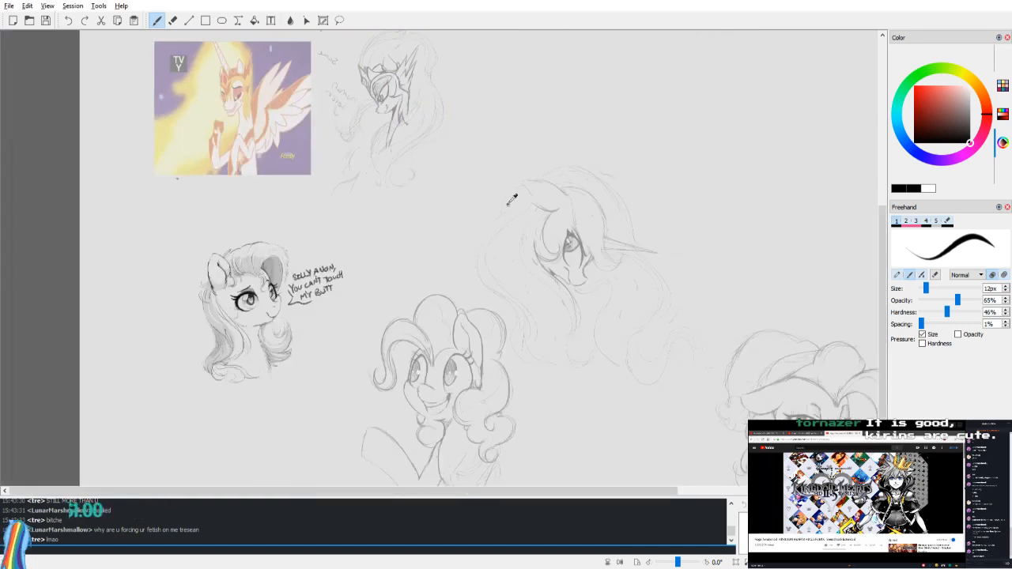
# Step: Draw a long, pointed horn extending diagonally from the front of the crown, redoing strokes until the angle fits
pyautogui.moveTo(502, 188); pyautogui.dragTo(506, 293)
pyautogui.scroll(1, 549, 235)
pyautogui.press('v')
pyautogui.moveTo(564, 200); pyautogui.dragTo(518, 262)
pyautogui.scroll(1, 588, 272)
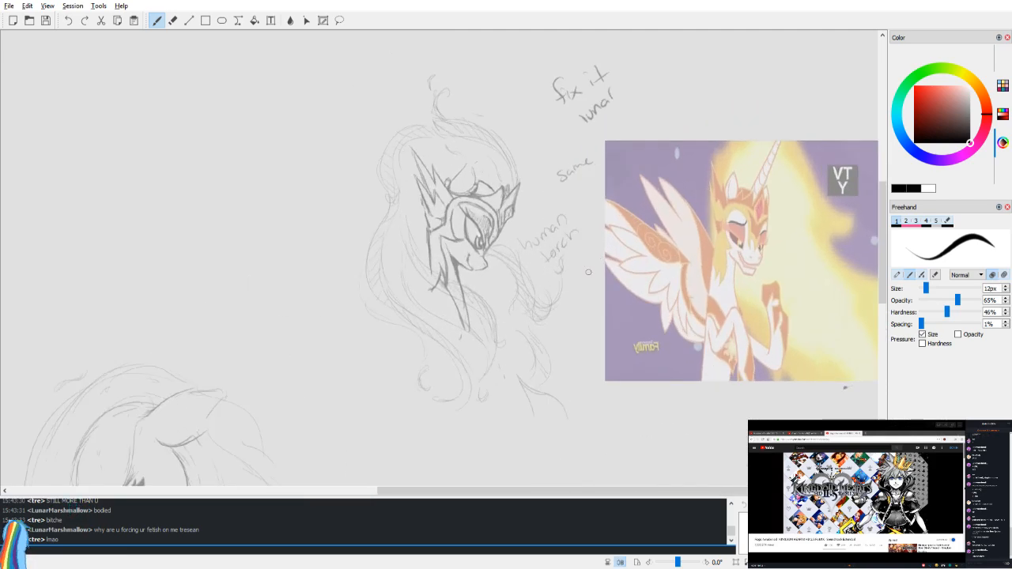
pyautogui.press('v')
pyautogui.press('v')
pyautogui.moveTo(594, 175); pyautogui.dragTo(565, 209)
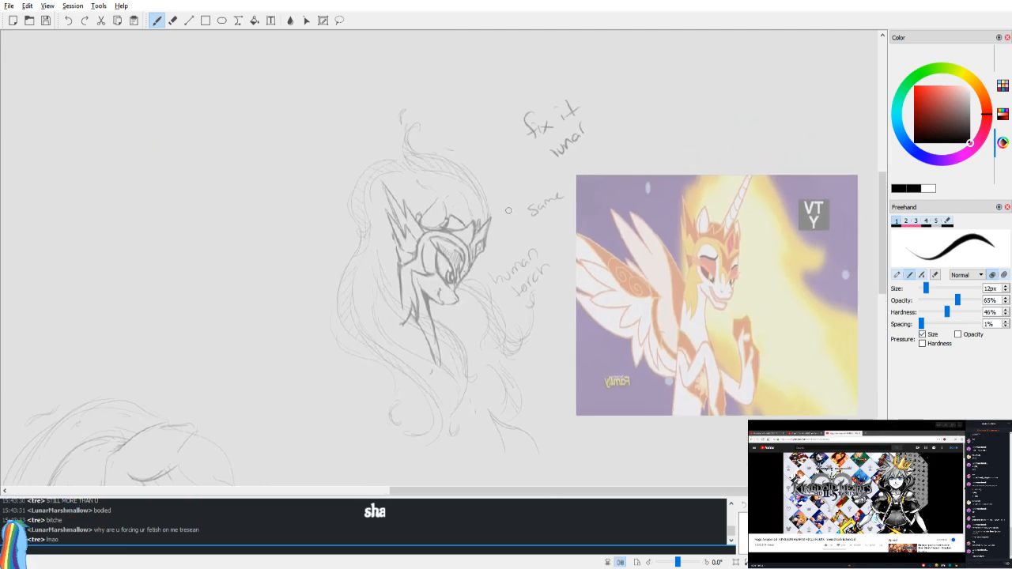
pyautogui.hotkey('ctrl', 'z')
pyautogui.moveTo(476, 224); pyautogui.dragTo(540, 182)
pyautogui.hotkey('ctrl', 'z')
pyautogui.press('v')
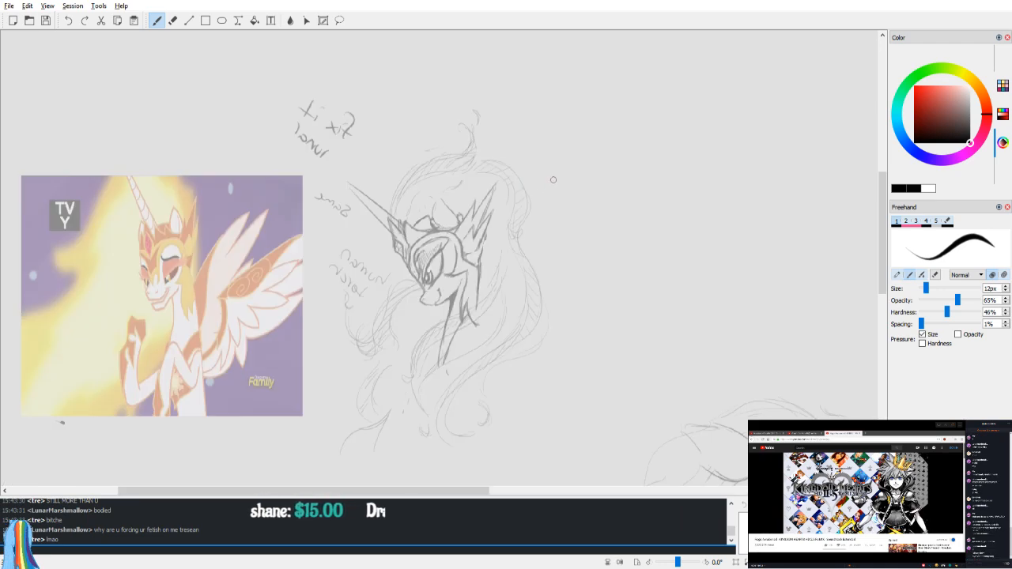
pyautogui.press('v')
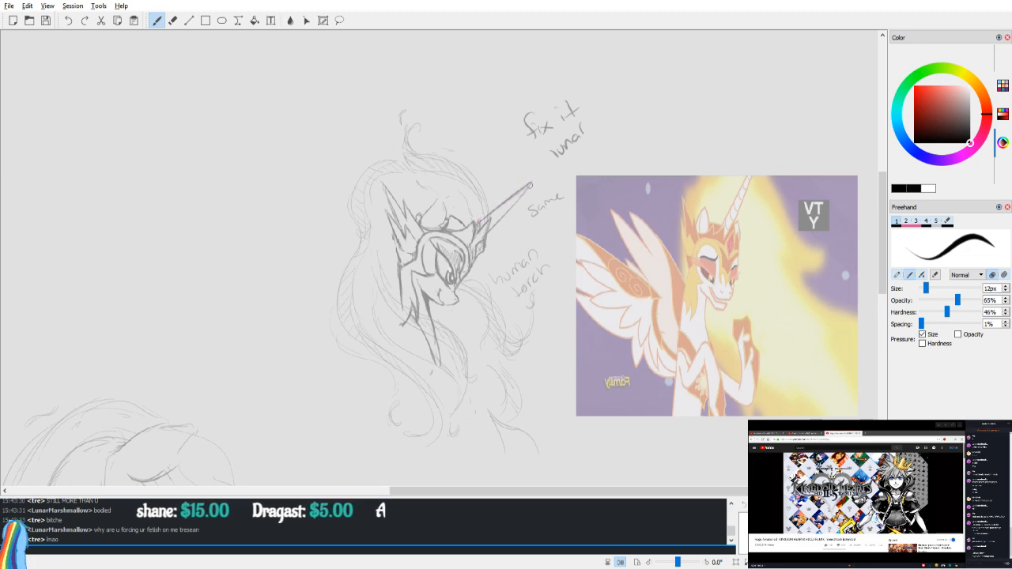
# Step: Erase the overlapping lines where the base of the horn meets the front of the crown
pyautogui.scroll(5, 554, 211)
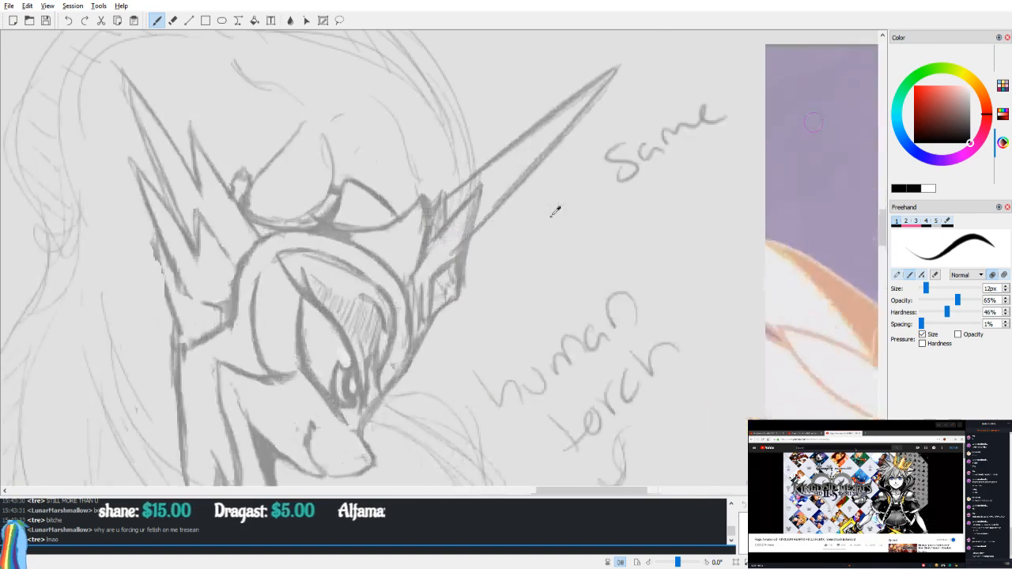
pyautogui.scroll(2, 541, 240)
pyautogui.press('e')
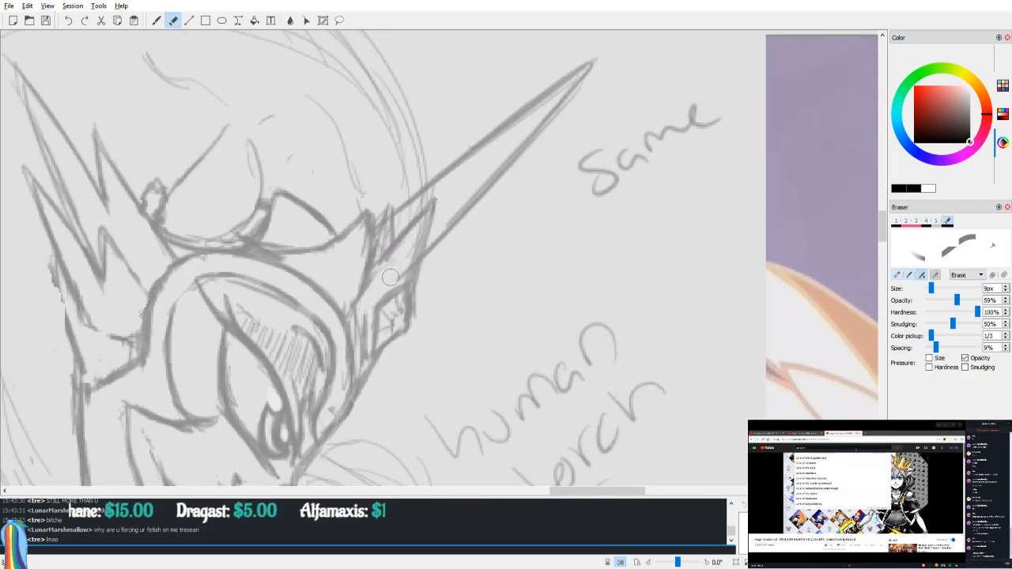
pyautogui.moveTo(411, 253); pyautogui.dragTo(412, 238)
pyautogui.press('v')
pyautogui.moveTo(448, 190); pyautogui.dragTo(438, 226)
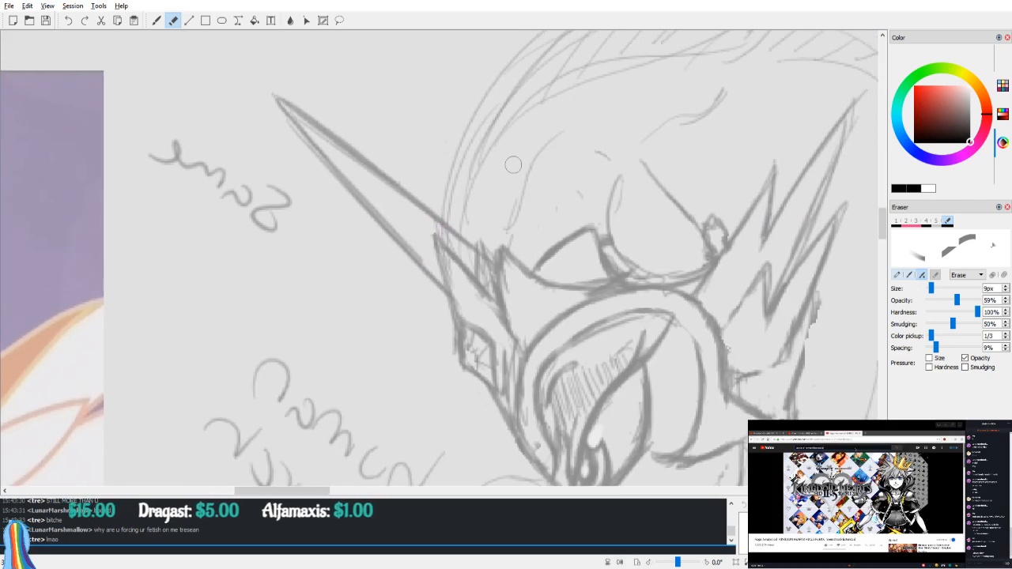
pyautogui.press('v')
pyautogui.moveTo(543, 219); pyautogui.dragTo(525, 251)
# Step: Redraw the edge at the horn's base and draw a curved ridge line across its lower part
pyautogui.press('b')
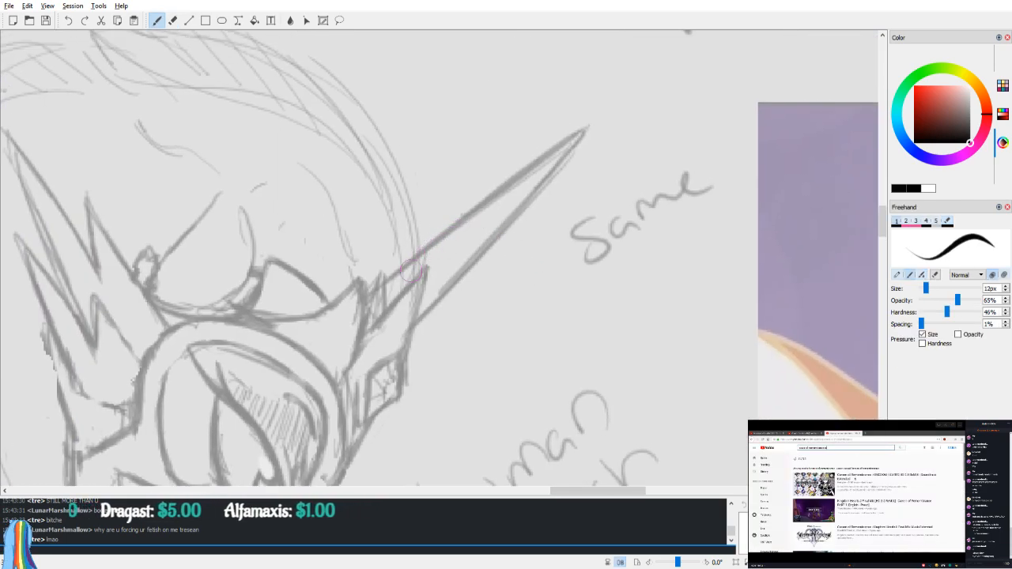
pyautogui.moveTo(428, 254); pyautogui.dragTo(406, 285)
pyautogui.moveTo(466, 223); pyautogui.dragTo(460, 270)
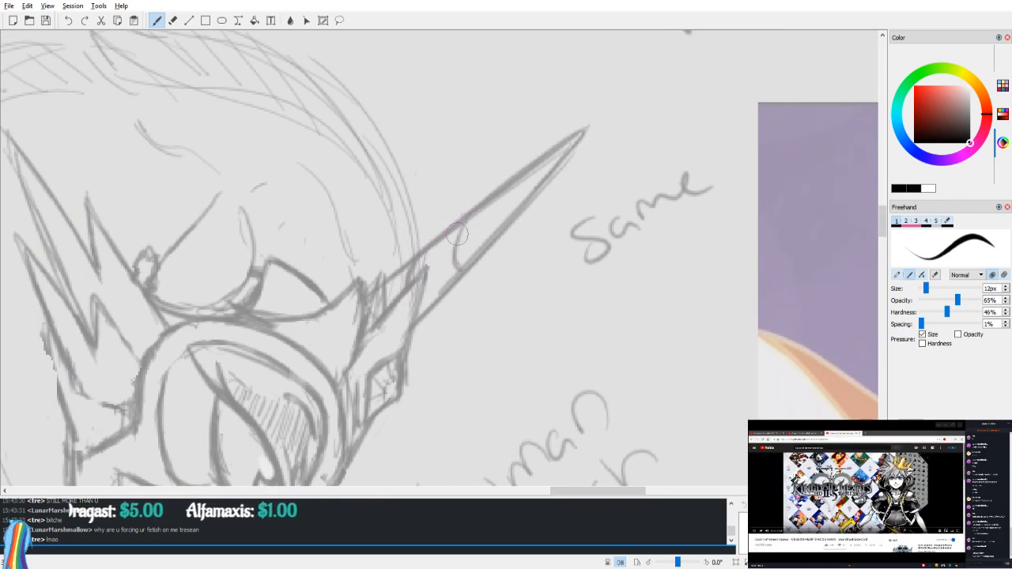
pyautogui.moveTo(465, 225)
pyautogui.mouseDown()
pyautogui.moveTo(459, 269)
pyautogui.moveTo(456, 250)
pyautogui.mouseUp()
pyautogui.moveTo(517, 181)
pyautogui.mouseDown()
pyautogui.moveTo(525, 174)
pyautogui.moveTo(510, 220)
pyautogui.moveTo(517, 181)
pyautogui.moveTo(504, 202)
pyautogui.moveTo(545, 162)
pyautogui.moveTo(471, 224)
pyautogui.mouseUp()
pyautogui.hotkey('ctrl', 'z')
# Step: Erase short gaps in the horn's outline at the base and beside the ridges to separate its segments
pyautogui.press('e')
pyautogui.moveTo(464, 276); pyautogui.dragTo(467, 272)
pyautogui.moveTo(520, 221); pyautogui.dragTo(518, 219)
pyautogui.moveTo(512, 179); pyautogui.dragTo(518, 179)
pyautogui.moveTo(414, 258); pyautogui.dragTo(416, 258)
# Step: Reconnect the horn's outline across the gaps between its segments, linking the upper and lower edges at each ridge
pyautogui.press('b')
pyautogui.scroll(3, 513, 153)
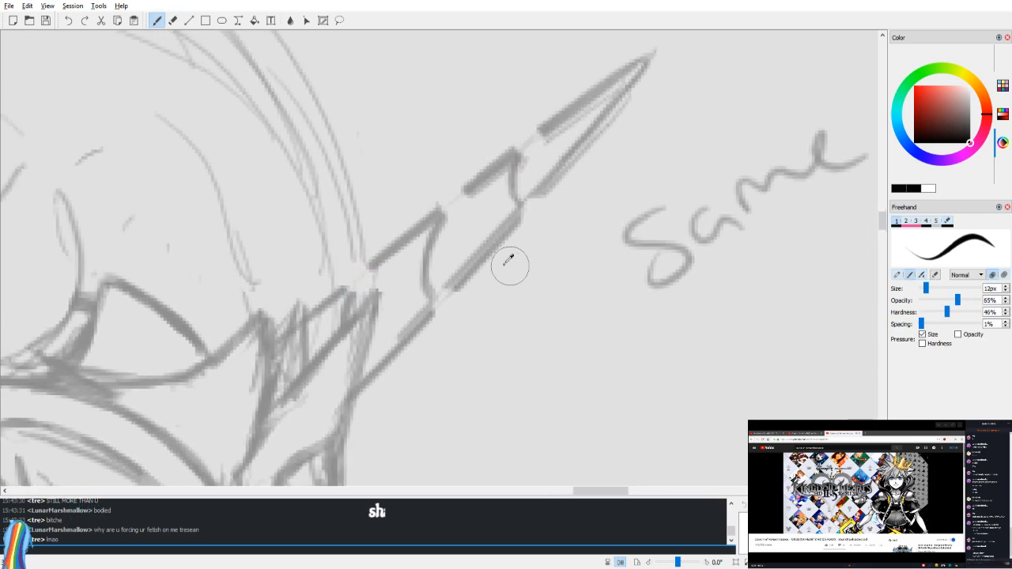
pyautogui.scroll(1, 511, 265)
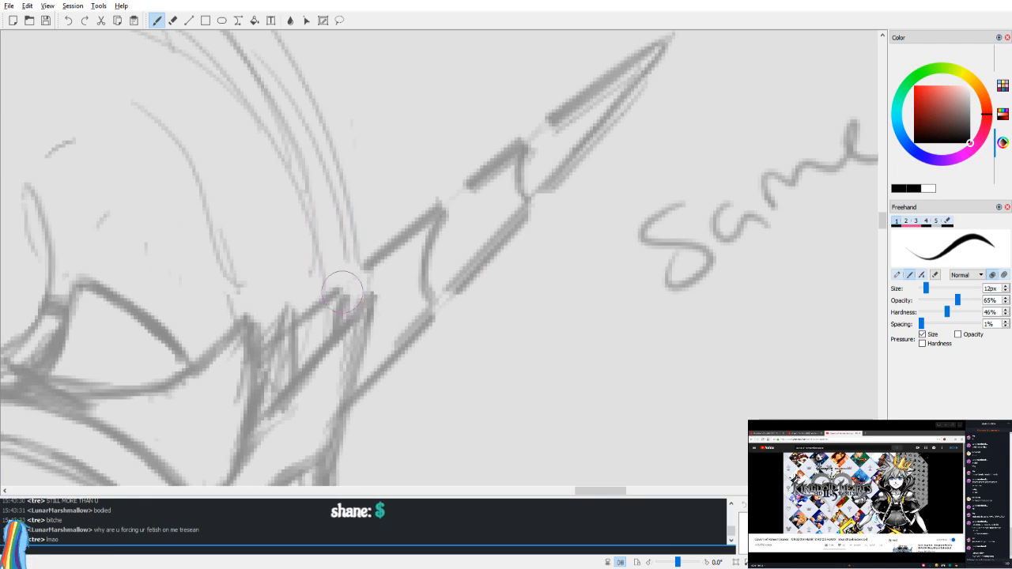
pyautogui.moveTo(340, 292); pyautogui.dragTo(370, 259)
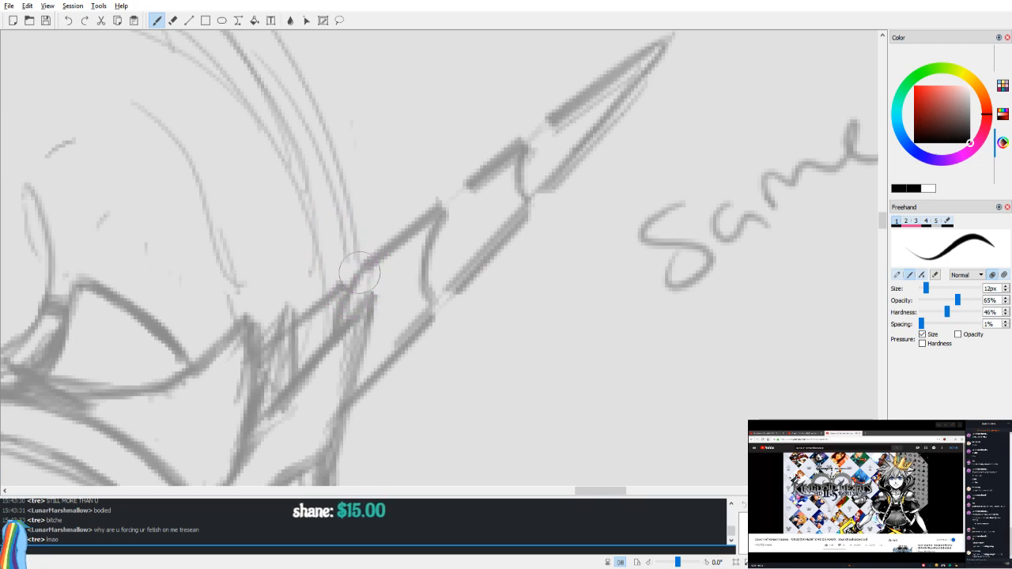
pyautogui.moveTo(447, 214); pyautogui.dragTo(475, 182)
pyautogui.moveTo(430, 294)
pyautogui.mouseDown()
pyautogui.moveTo(432, 307)
pyautogui.moveTo(483, 247)
pyautogui.mouseUp()
pyautogui.moveTo(547, 198)
pyautogui.mouseDown()
pyautogui.moveTo(510, 271)
pyautogui.moveTo(483, 295)
pyautogui.mouseUp()
pyautogui.moveTo(513, 247); pyautogui.dragTo(510, 262)
pyautogui.moveTo(498, 215)
pyautogui.mouseDown()
pyautogui.moveTo(479, 219)
pyautogui.moveTo(515, 181)
pyautogui.mouseUp()
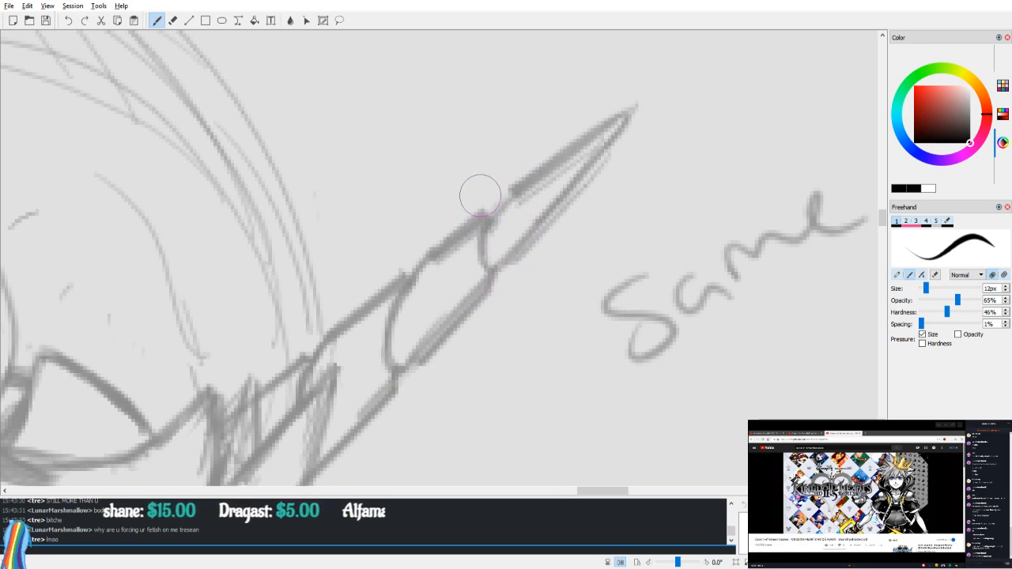
# Step: Trim and redraw the upper edge around the horn's outer ridge, and add a parallel second curve beside both ridge lines
pyautogui.press('e')
pyautogui.moveTo(467, 211); pyautogui.dragTo(420, 251)
pyautogui.press('b')
pyautogui.moveTo(484, 227); pyautogui.dragTo(526, 182)
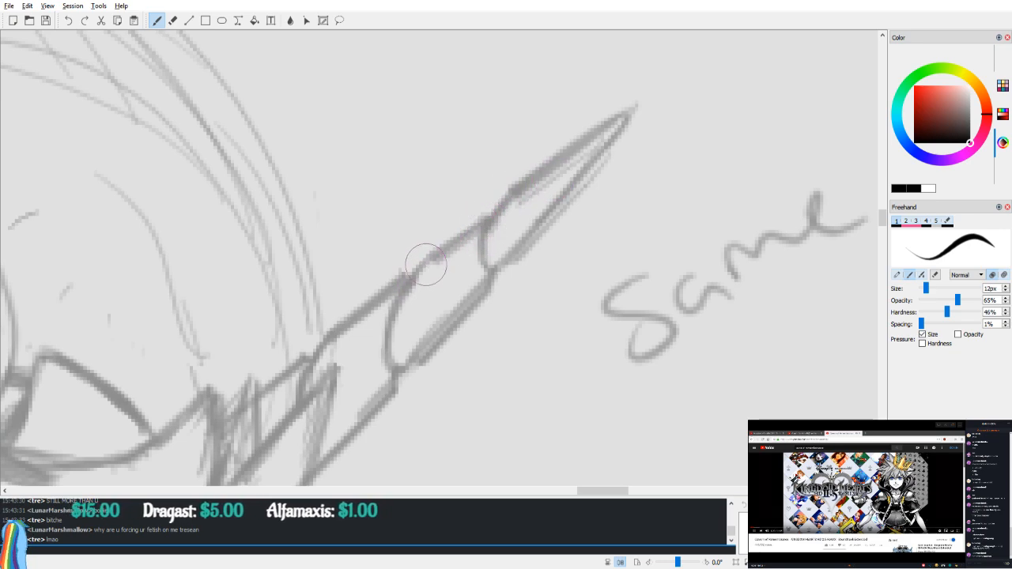
pyautogui.moveTo(411, 276); pyautogui.dragTo(400, 365)
pyautogui.moveTo(498, 213); pyautogui.dragTo(499, 266)
pyautogui.press('v')
pyautogui.scroll(-3, 605, 118)
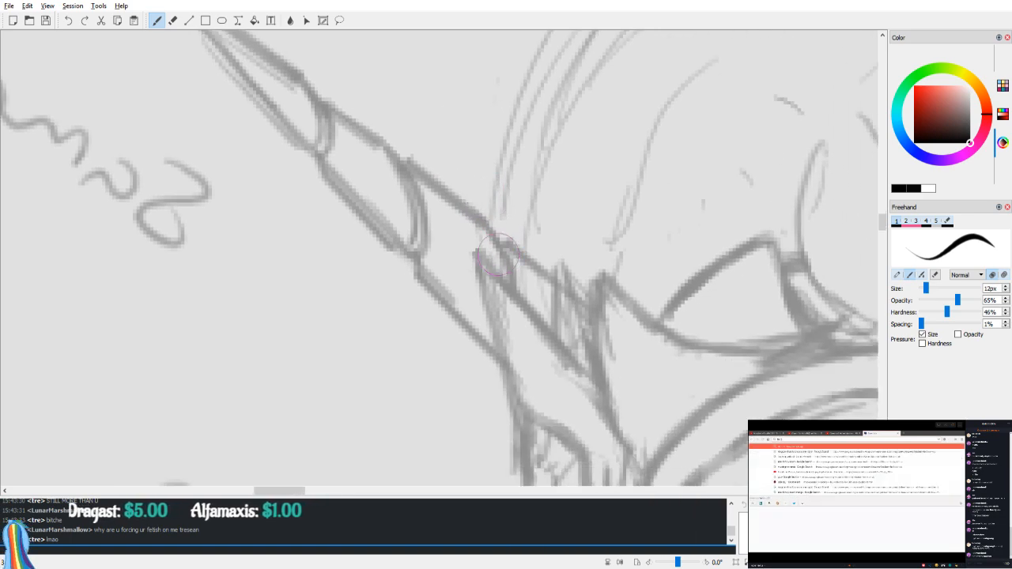
pyautogui.press('v')
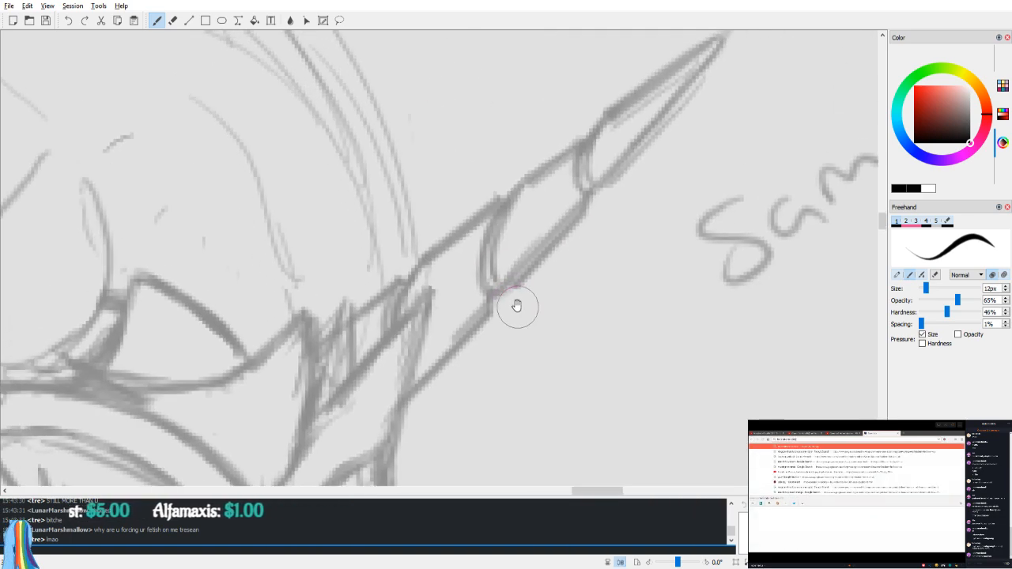
# Step: Darken the front edge of the crown's foremost spike, from the horn's base down past the gem
pyautogui.press('e')
pyautogui.press('b')
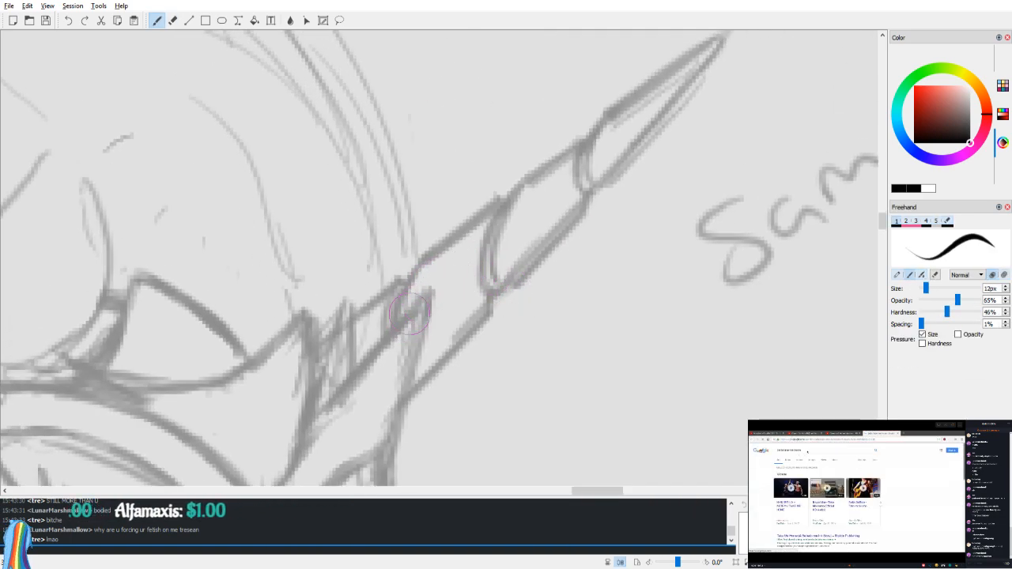
pyautogui.moveTo(406, 373); pyautogui.dragTo(403, 405)
pyautogui.moveTo(435, 321)
pyautogui.mouseDown()
pyautogui.moveTo(406, 372)
pyautogui.moveTo(428, 343)
pyautogui.moveTo(457, 230)
pyautogui.moveTo(421, 383)
pyautogui.mouseUp()
pyautogui.moveTo(432, 271); pyautogui.dragTo(414, 414)
pyautogui.moveTo(445, 367); pyautogui.dragTo(479, 257)
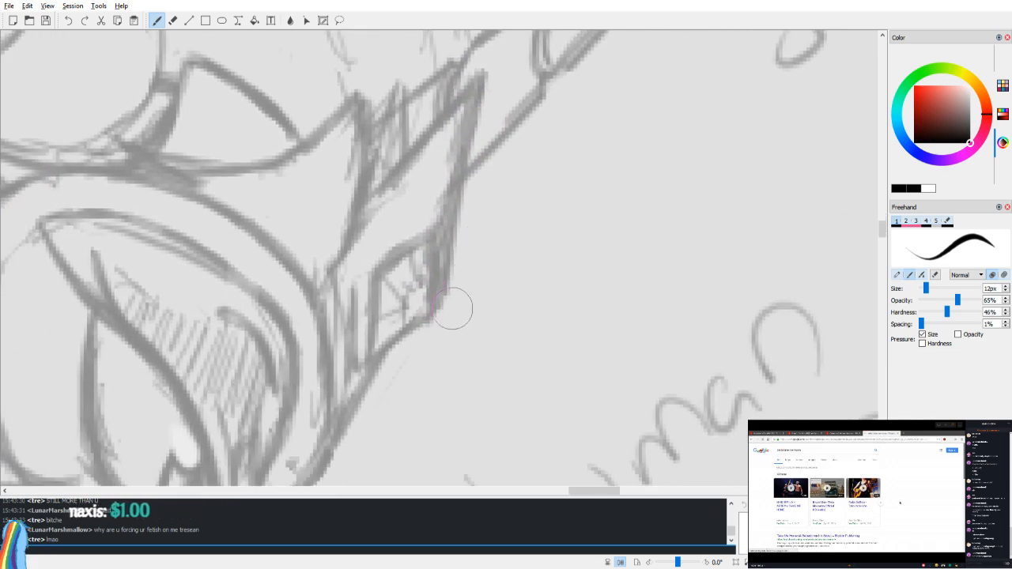
pyautogui.press('v')
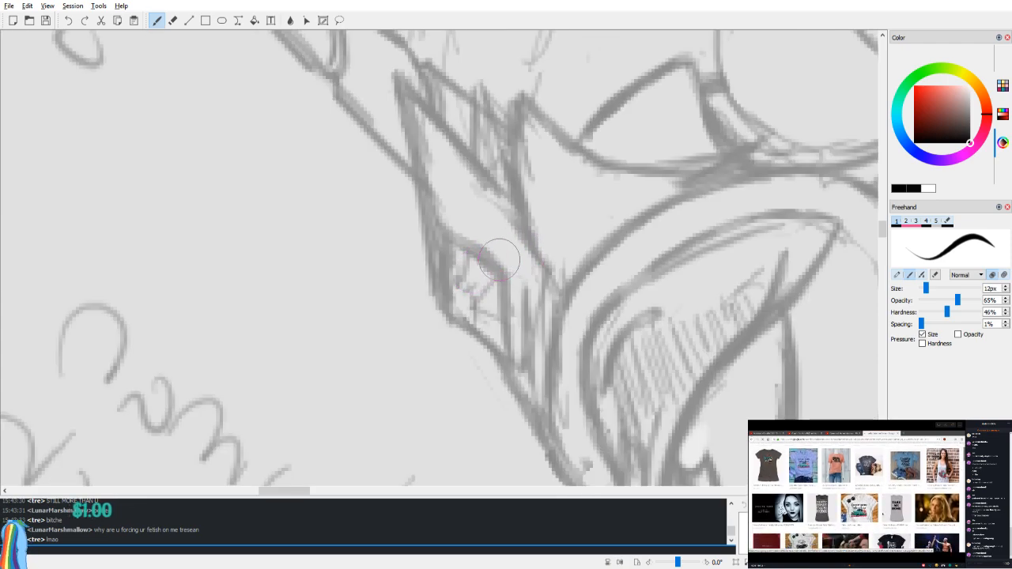
pyautogui.press('v')
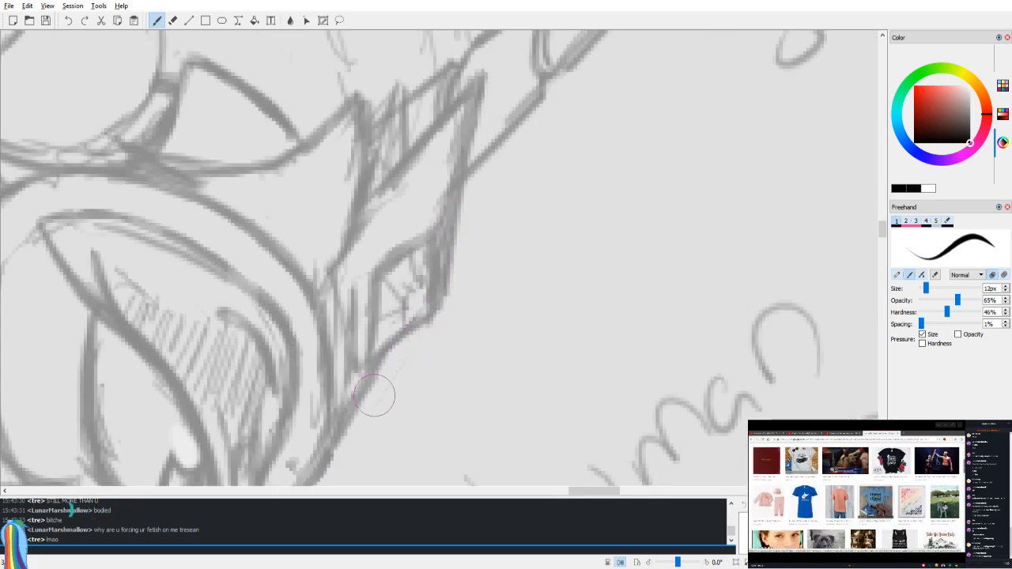
# Step: Redraw the helmet's front edge from beneath the gem diagonally down toward the muzzle, undoing strokes that do not fit
pyautogui.press('v')
pyautogui.hotkey('ctrl', 'z')
pyautogui.moveTo(460, 335); pyautogui.dragTo(507, 417)
pyautogui.hotkey('ctrl', 'z')
pyautogui.moveTo(447, 317); pyautogui.dragTo(521, 428)
pyautogui.moveTo(504, 372); pyautogui.dragTo(467, 299)
pyautogui.moveTo(472, 347); pyautogui.dragTo(522, 408)
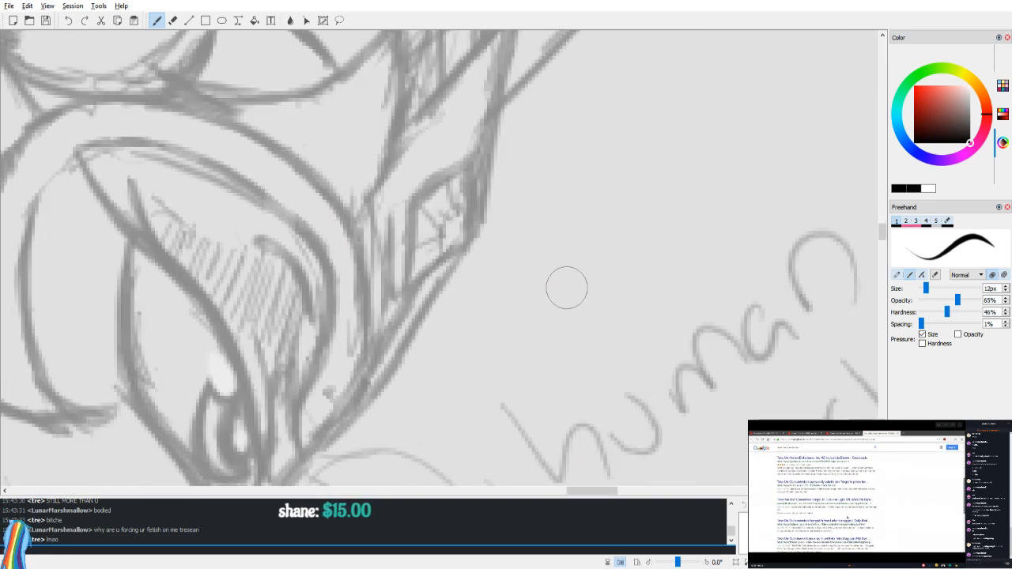
pyautogui.press('v')
pyautogui.moveTo(482, 235); pyautogui.dragTo(414, 338)
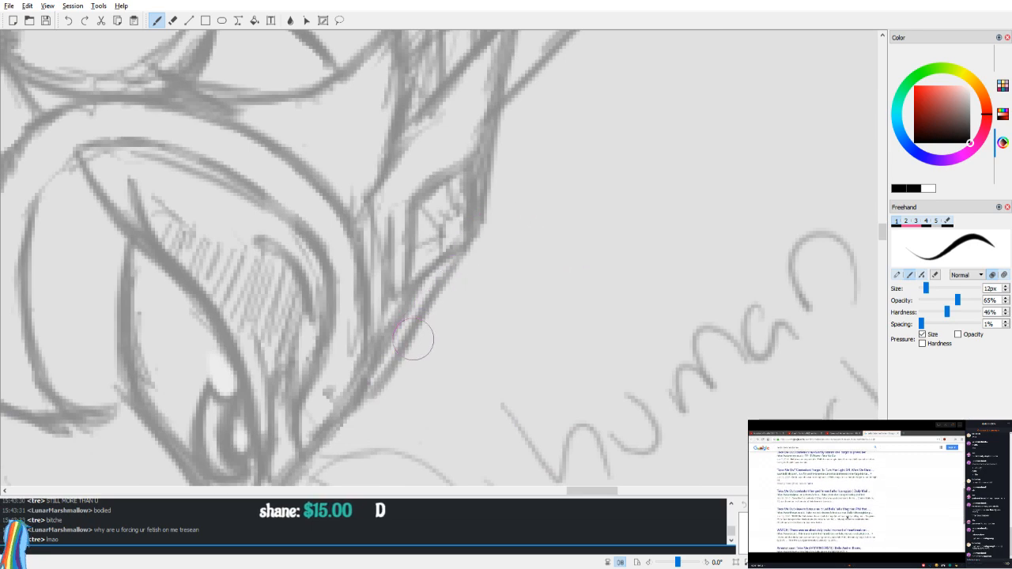
pyautogui.moveTo(425, 293)
pyautogui.mouseDown()
pyautogui.moveTo(403, 311)
pyautogui.moveTo(393, 350)
pyautogui.moveTo(343, 383)
pyautogui.mouseUp()
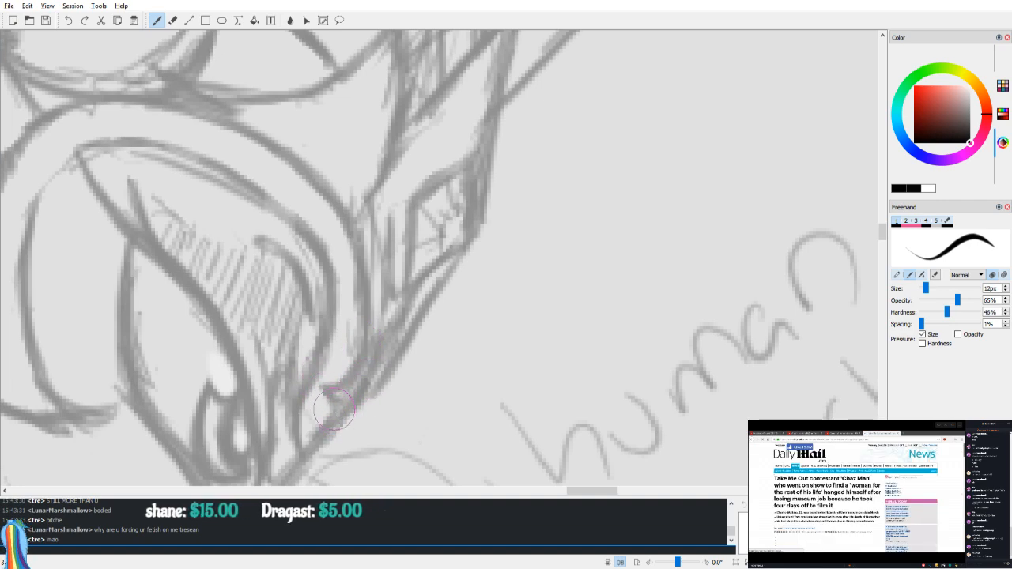
# Step: Reduce the eraser size to 4 px and erase the overlapping strokes inside the helmet's edge below the gem
pyautogui.press('e')
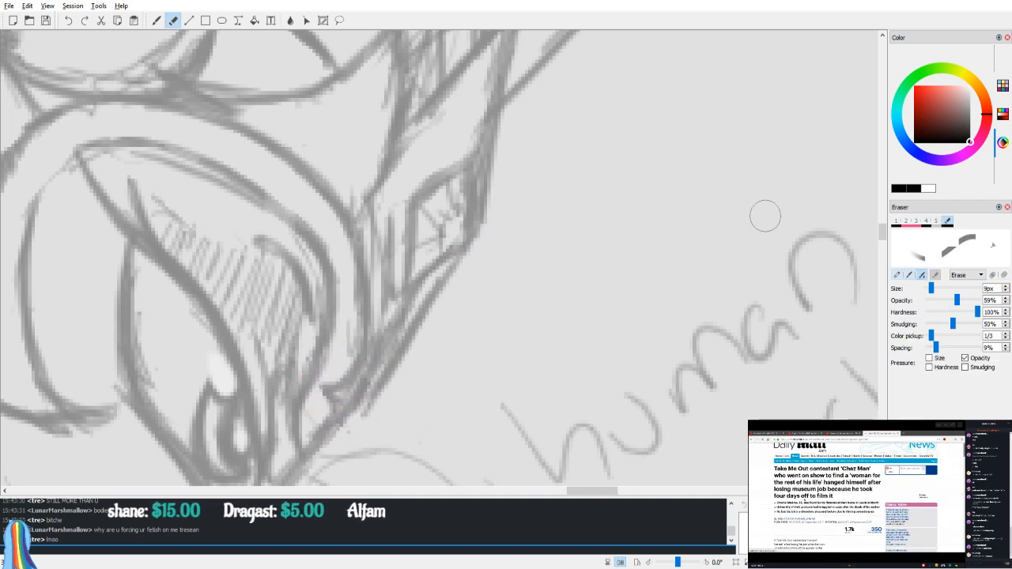
pyautogui.moveTo(391, 348)
pyautogui.mouseDown()
pyautogui.moveTo(371, 377)
pyautogui.moveTo(404, 330)
pyautogui.mouseUp()
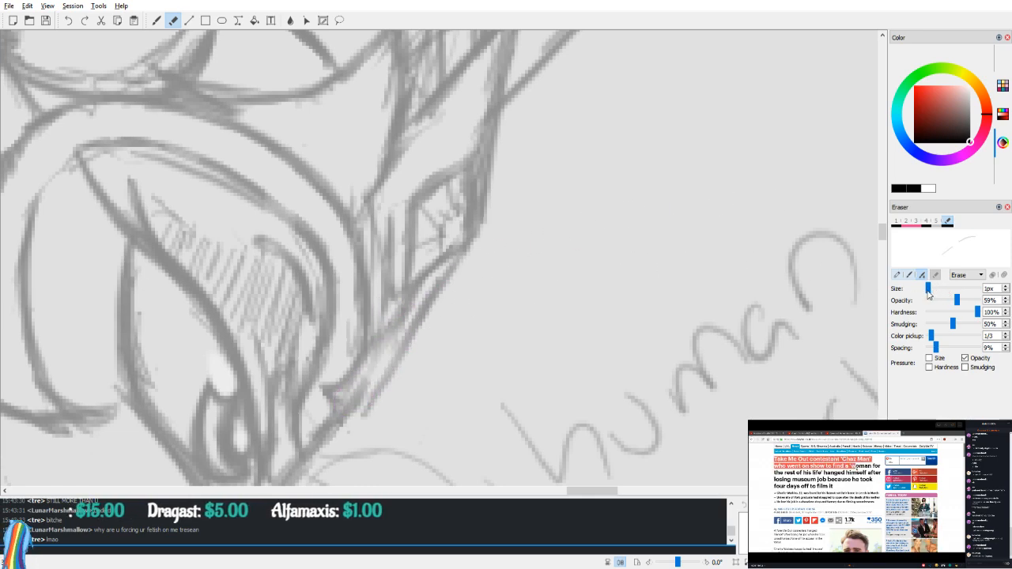
pyautogui.moveTo(933, 294); pyautogui.dragTo(935, 293)
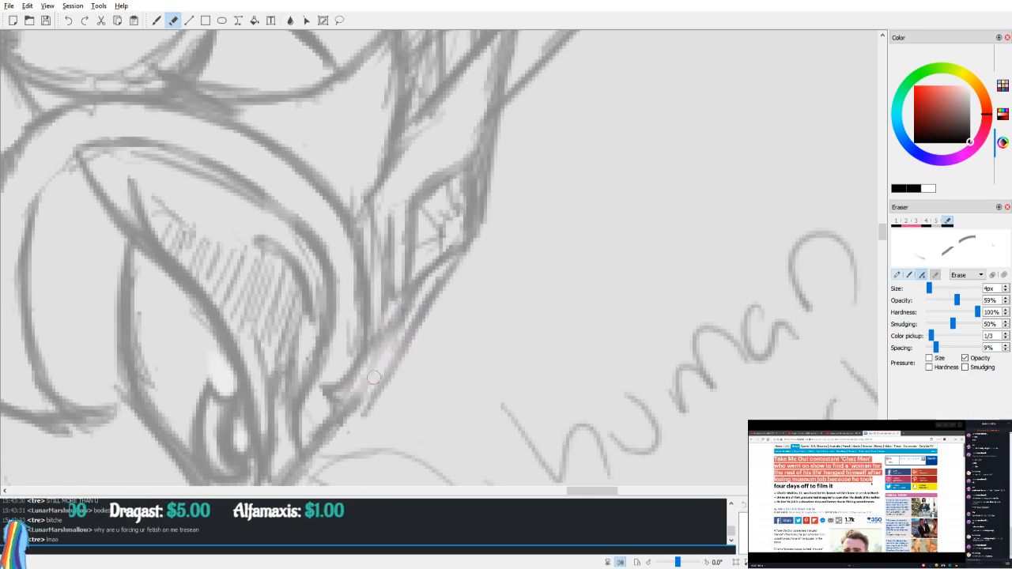
pyautogui.moveTo(371, 383); pyautogui.dragTo(385, 356)
# Step: Reinforce the lines where the helmet's lower front point meets the muzzle, erasing stray marks between strokes
pyautogui.press('b')
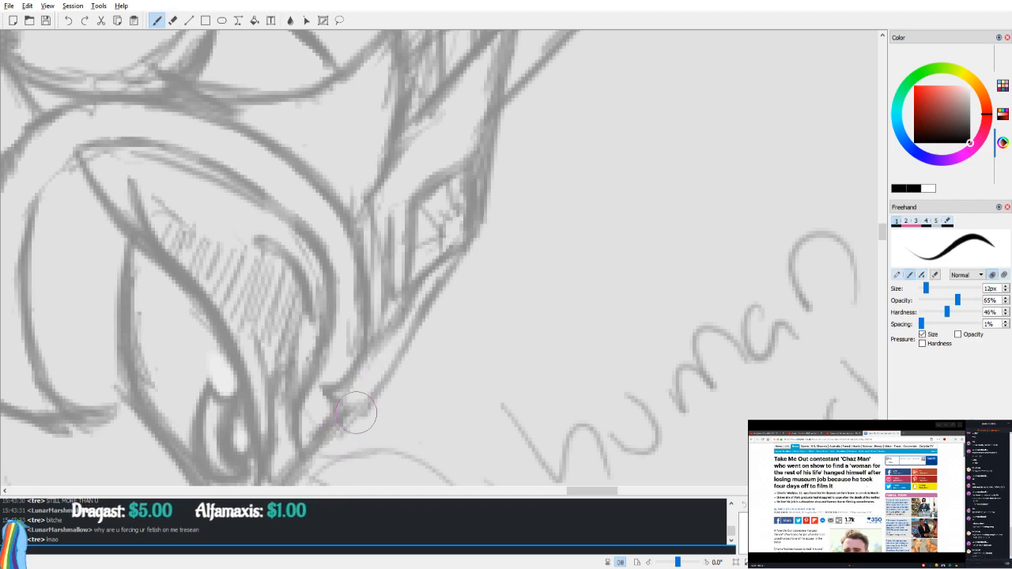
pyautogui.moveTo(324, 462); pyautogui.dragTo(347, 397)
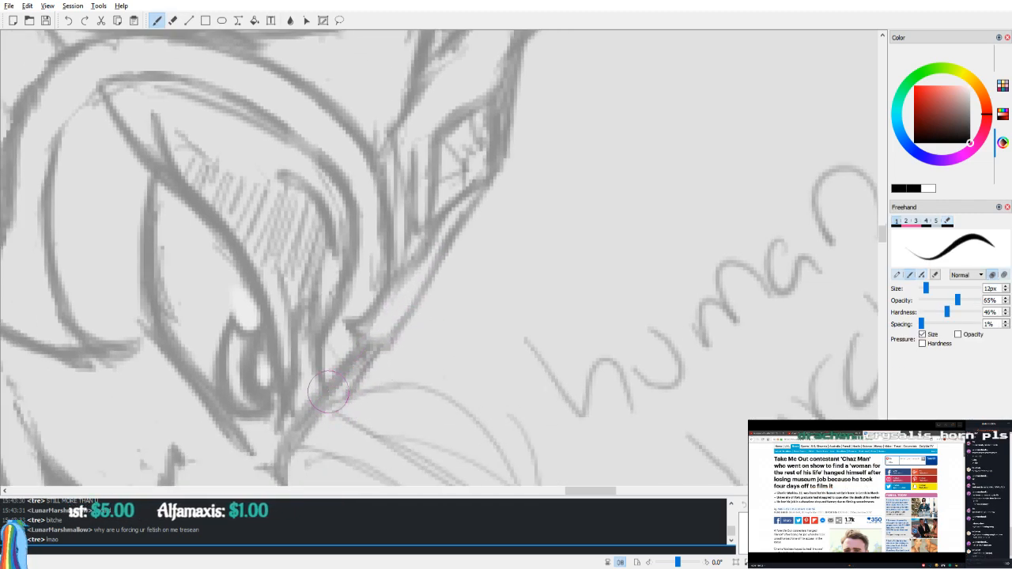
pyautogui.moveTo(400, 326); pyautogui.dragTo(434, 268)
pyautogui.press('v')
pyautogui.moveTo(501, 262)
pyautogui.mouseDown()
pyautogui.moveTo(494, 321)
pyautogui.moveTo(472, 340)
pyautogui.moveTo(482, 362)
pyautogui.mouseUp()
pyautogui.press('e')
pyautogui.moveTo(410, 291)
pyautogui.mouseDown()
pyautogui.moveTo(431, 337)
pyautogui.moveTo(428, 317)
pyautogui.moveTo(457, 340)
pyautogui.moveTo(435, 320)
pyautogui.mouseUp()
pyautogui.press('b')
pyautogui.press('v')
pyautogui.moveTo(571, 208)
pyautogui.mouseDown()
pyautogui.moveTo(556, 260)
pyautogui.moveTo(548, 256)
pyautogui.mouseUp()
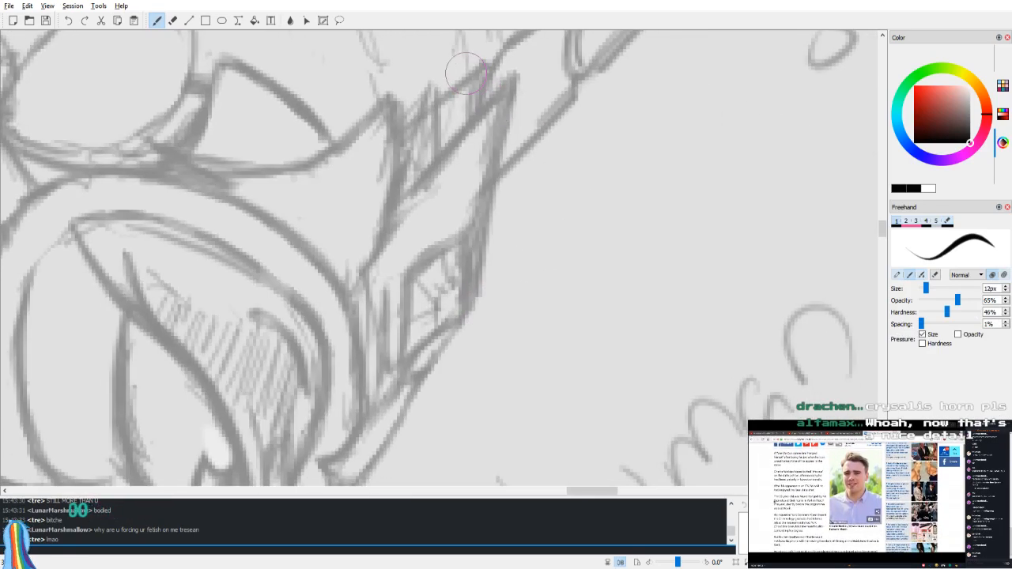
# Step: Lasso the gem on the helmet's front, nudge it slightly toward the front edge and deselect it
pyautogui.click(340, 20)
pyautogui.moveTo(393, 289)
pyautogui.mouseDown()
pyautogui.moveTo(448, 215)
pyautogui.moveTo(480, 264)
pyautogui.mouseUp()
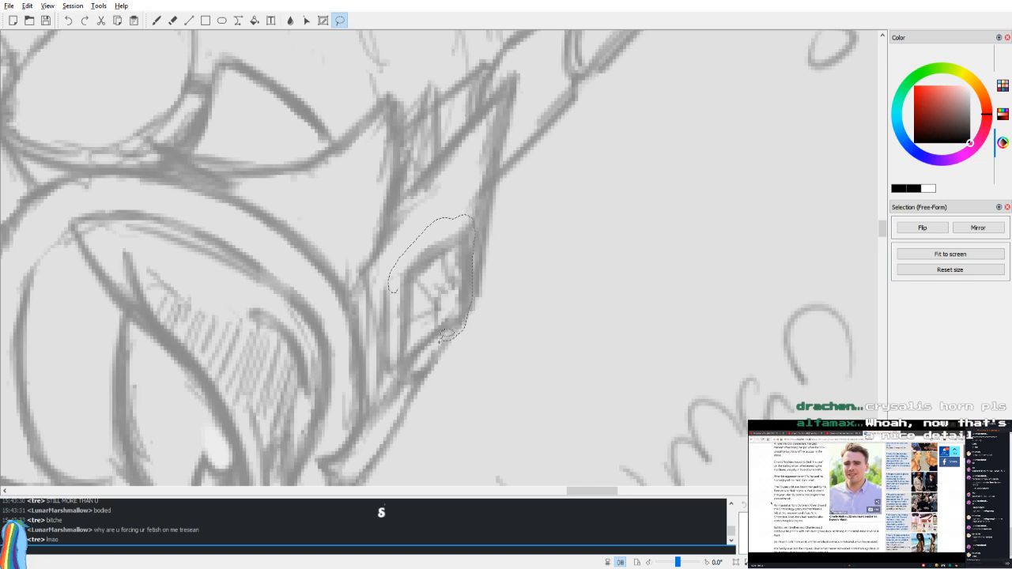
pyautogui.moveTo(402, 354)
pyautogui.mouseDown()
pyautogui.moveTo(395, 277)
pyautogui.moveTo(467, 272)
pyautogui.mouseUp()
pyautogui.press('v')
pyautogui.hotkey('ctrl', 'shift', 'a')
# Step: Erase the vertical hatching between the gem and the rim of the helmet's eye opening
pyautogui.press('e')
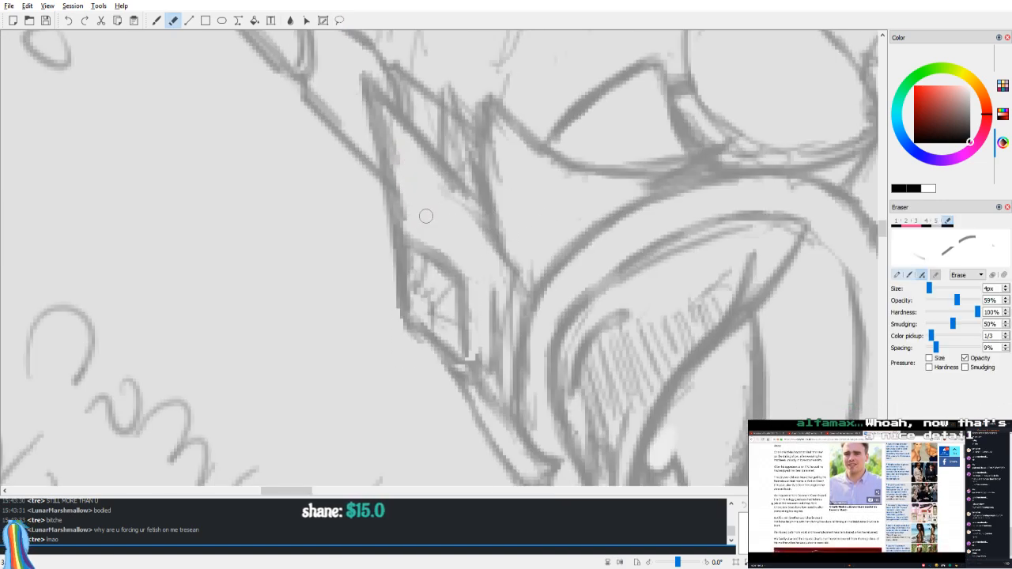
pyautogui.press('v')
pyautogui.moveTo(406, 165); pyautogui.dragTo(433, 164)
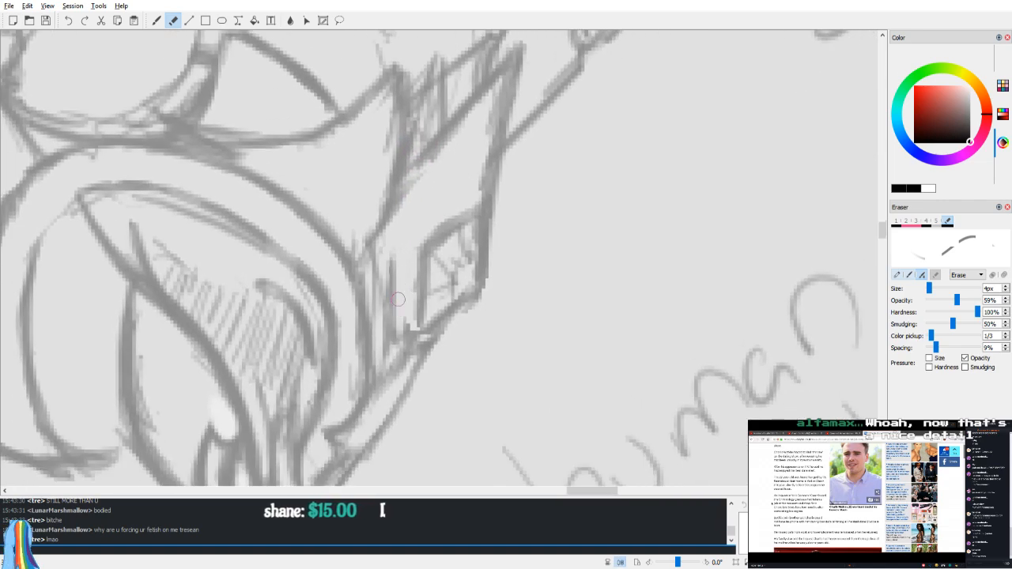
pyautogui.moveTo(380, 253); pyautogui.dragTo(391, 322)
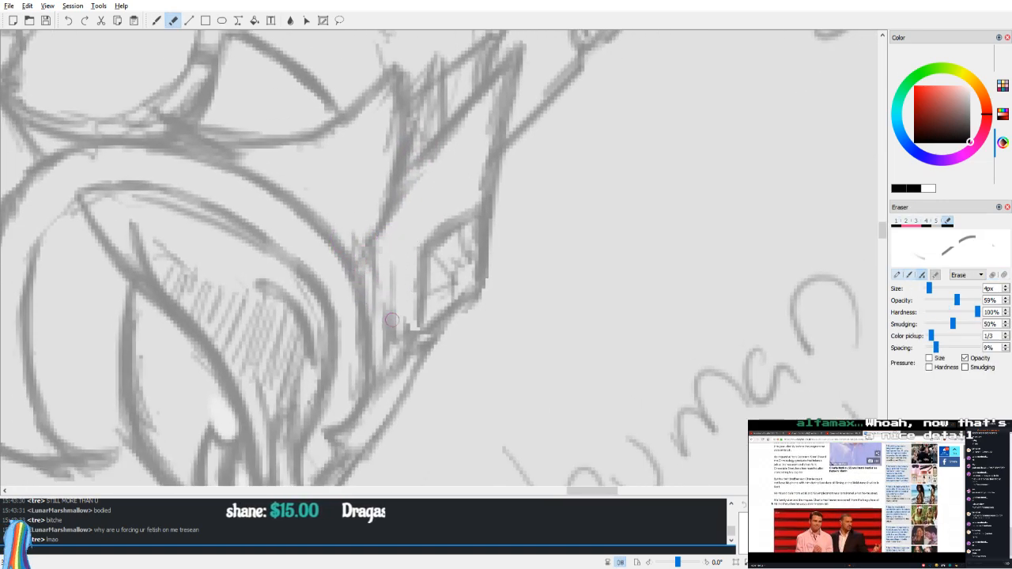
pyautogui.press('b')
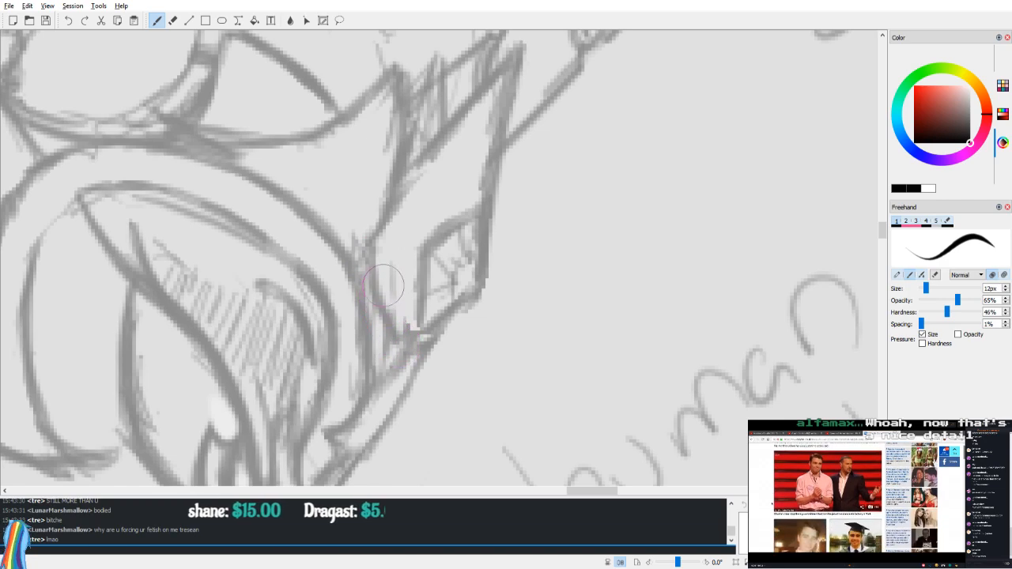
pyautogui.press('e')
pyautogui.moveTo(408, 354)
pyautogui.mouseDown()
pyautogui.moveTo(382, 396)
pyautogui.moveTo(387, 338)
pyautogui.mouseUp()
pyautogui.press('i')
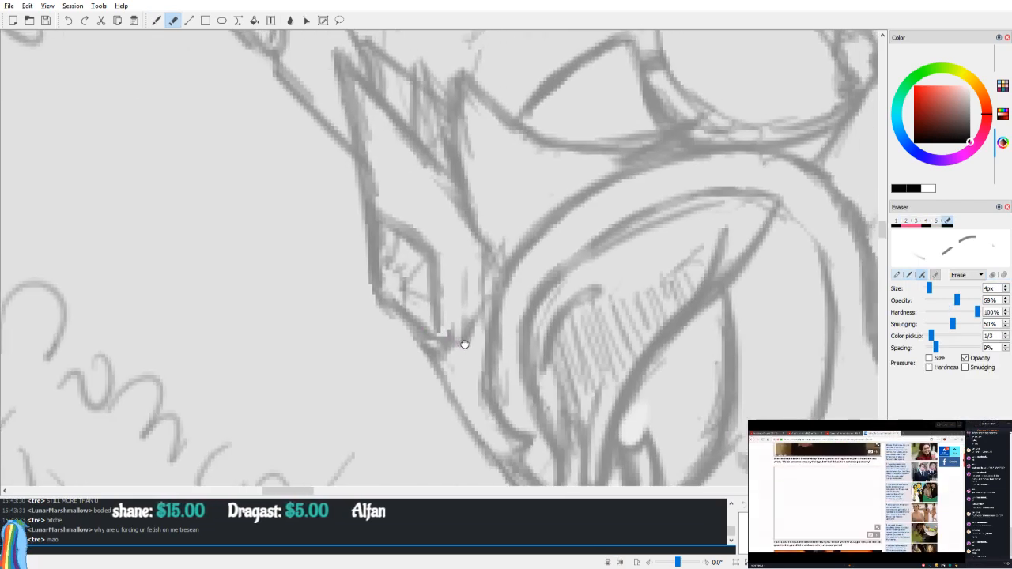
# Step: Draw a curved line from the eye opening's rim to the front edge below the gem, and erase leftover marks around it
pyautogui.press('b')
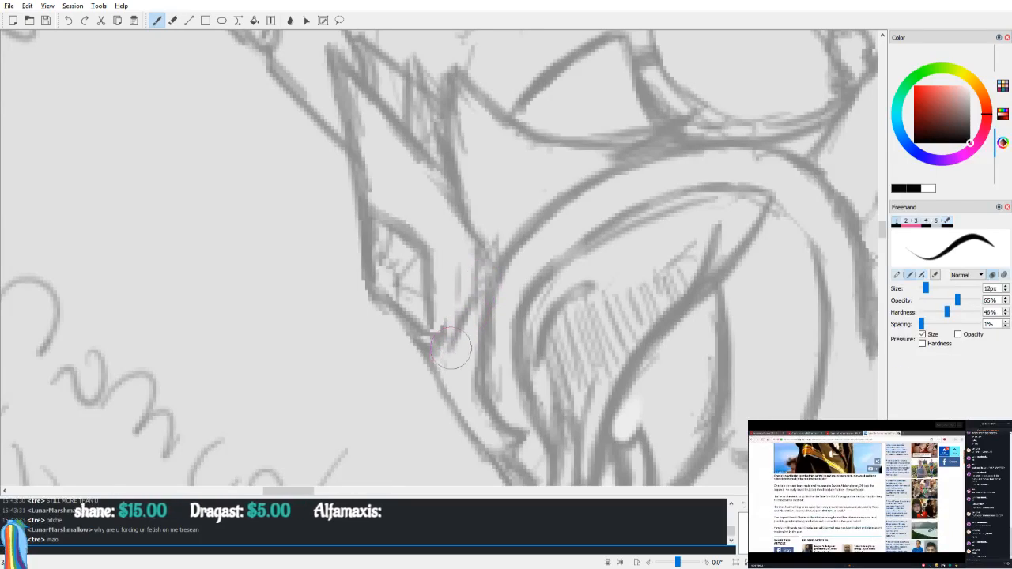
pyautogui.moveTo(453, 375)
pyautogui.mouseDown()
pyautogui.moveTo(434, 357)
pyautogui.moveTo(447, 395)
pyautogui.mouseUp()
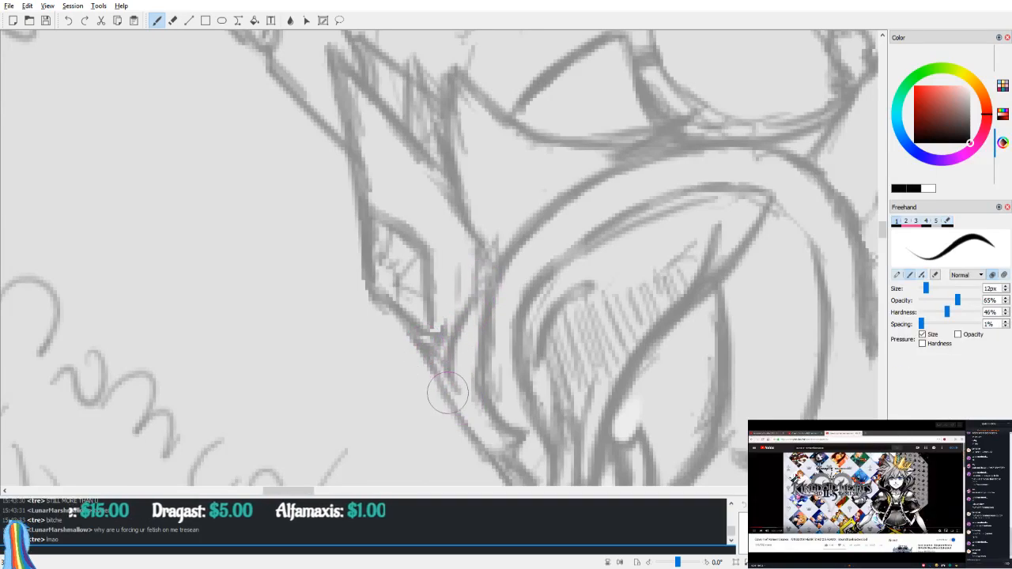
pyautogui.press('e')
pyautogui.moveTo(436, 360)
pyautogui.mouseDown()
pyautogui.moveTo(433, 345)
pyautogui.moveTo(457, 310)
pyautogui.moveTo(446, 325)
pyautogui.mouseUp()
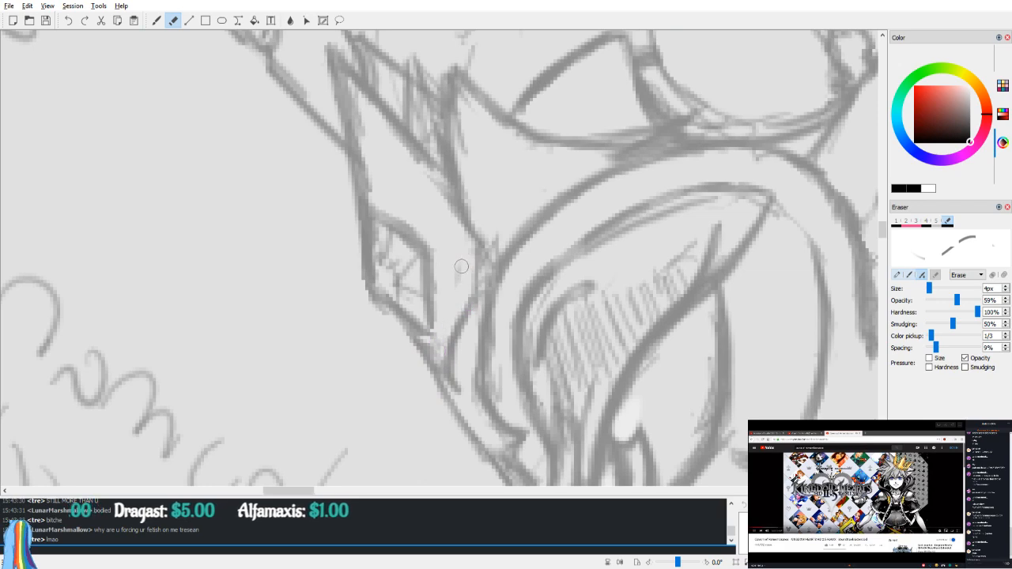
pyautogui.press('v')
pyautogui.press('v')
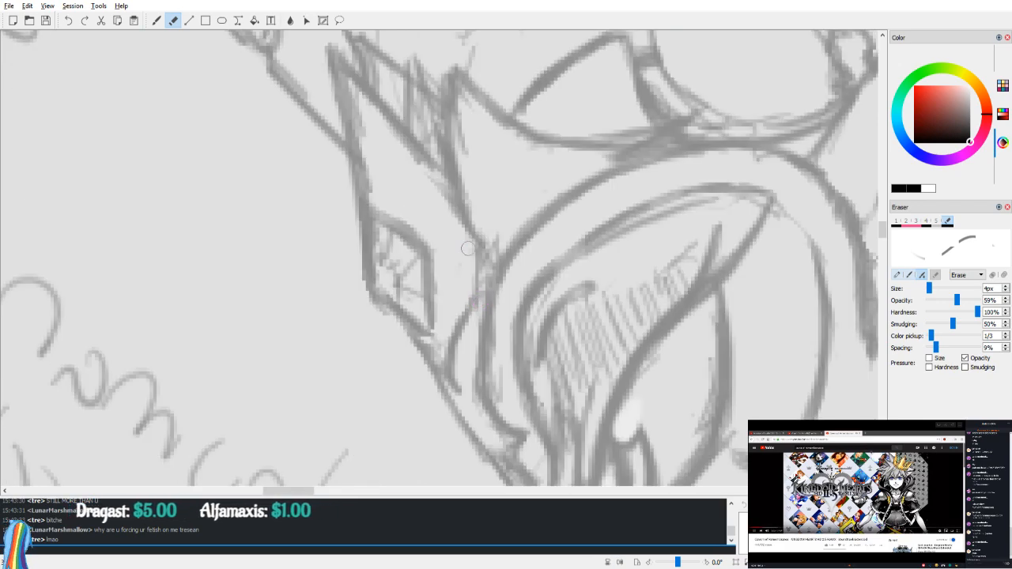
# Step: Erase the rough excess along the horn's outline to thin its edges and sharpen the tip and segments
pyautogui.scroll(-2, 499, 246)
pyautogui.press('v')
pyautogui.moveTo(577, 208)
pyautogui.mouseDown()
pyautogui.moveTo(639, 276)
pyautogui.moveTo(633, 307)
pyautogui.moveTo(506, 387)
pyautogui.mouseUp()
pyautogui.scroll(1, 633, 308)
pyautogui.moveTo(538, 216); pyautogui.dragTo(480, 258)
pyautogui.moveTo(553, 180); pyautogui.dragTo(510, 197)
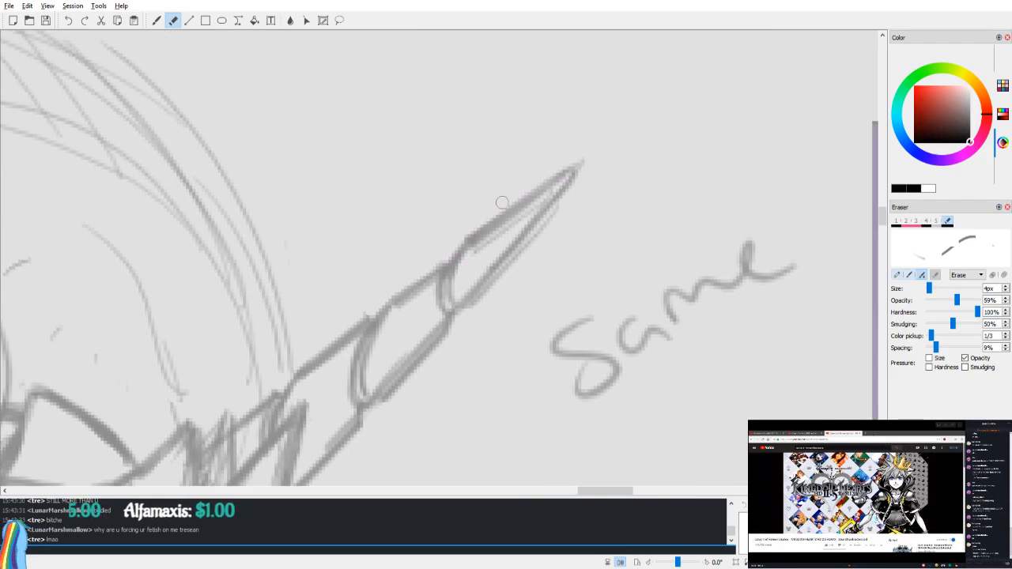
pyautogui.moveTo(586, 161); pyautogui.dragTo(477, 298)
pyautogui.moveTo(522, 220); pyautogui.dragTo(507, 229)
pyautogui.moveTo(448, 289); pyautogui.dragTo(532, 210)
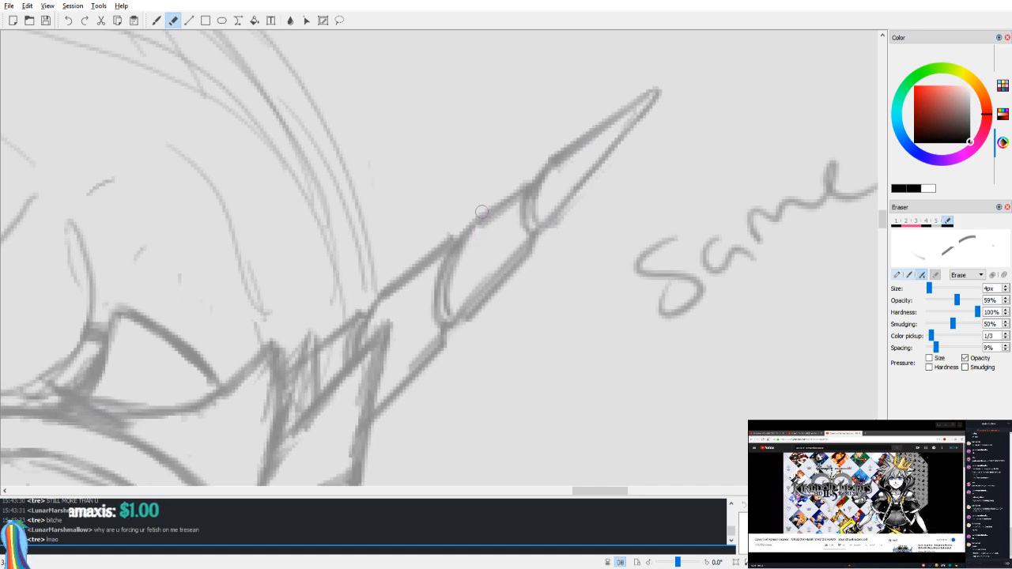
pyautogui.moveTo(475, 311); pyautogui.dragTo(569, 232)
pyautogui.moveTo(442, 362)
pyautogui.mouseDown()
pyautogui.moveTo(492, 304)
pyautogui.moveTo(461, 307)
pyautogui.mouseUp()
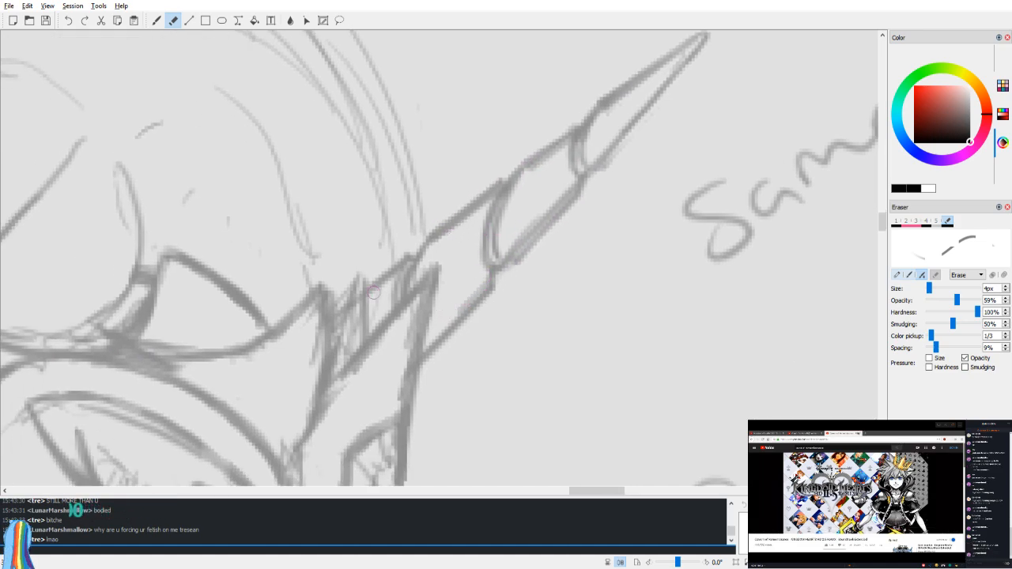
# Step: Erase the hatching and stray lines between the crown's two front spikes behind the horn's base
pyautogui.moveTo(366, 301)
pyautogui.mouseDown()
pyautogui.moveTo(336, 373)
pyautogui.moveTo(342, 324)
pyautogui.moveTo(375, 294)
pyautogui.mouseUp()
pyautogui.press('v')
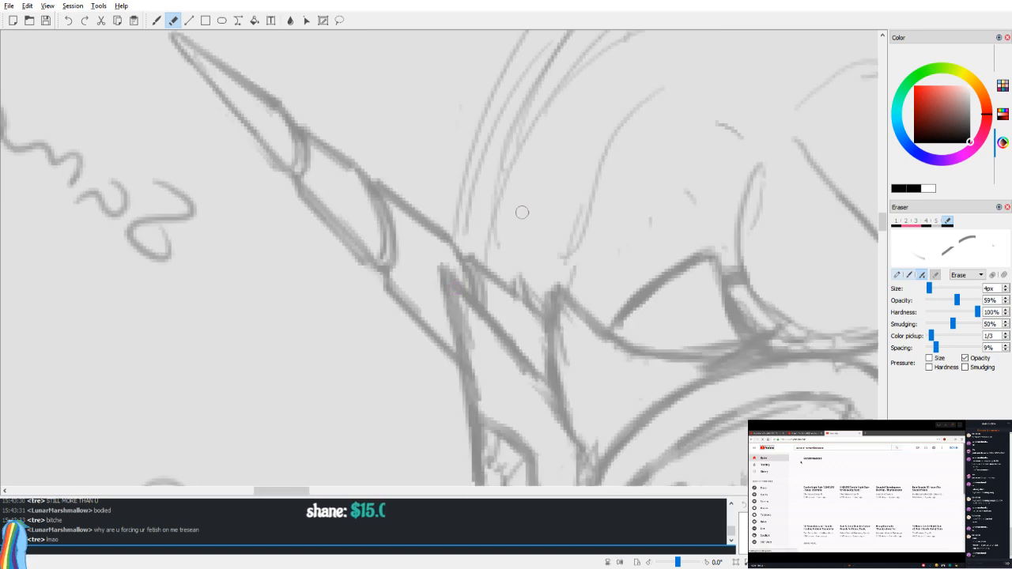
pyautogui.moveTo(530, 297); pyautogui.dragTo(538, 334)
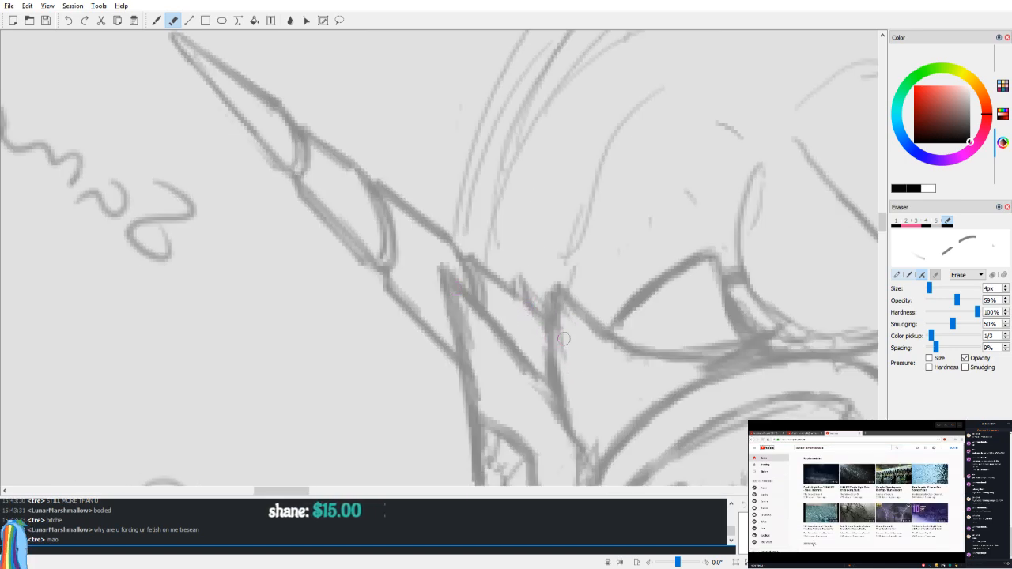
# Step: Check the helmeted head and its cleaned-up horn in normal and mirrored views against the Daybreaker reference image
pyautogui.press('v')
pyautogui.press('b')
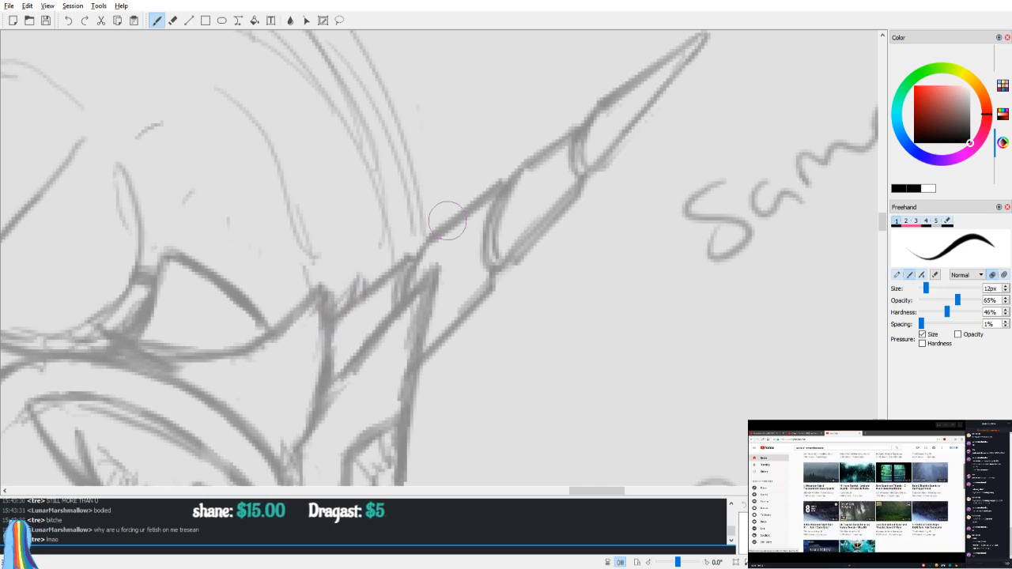
pyautogui.scroll(2, 443, 214)
pyautogui.scroll(-10, 498, 226)
pyautogui.moveTo(673, 241); pyautogui.dragTo(673, 192)
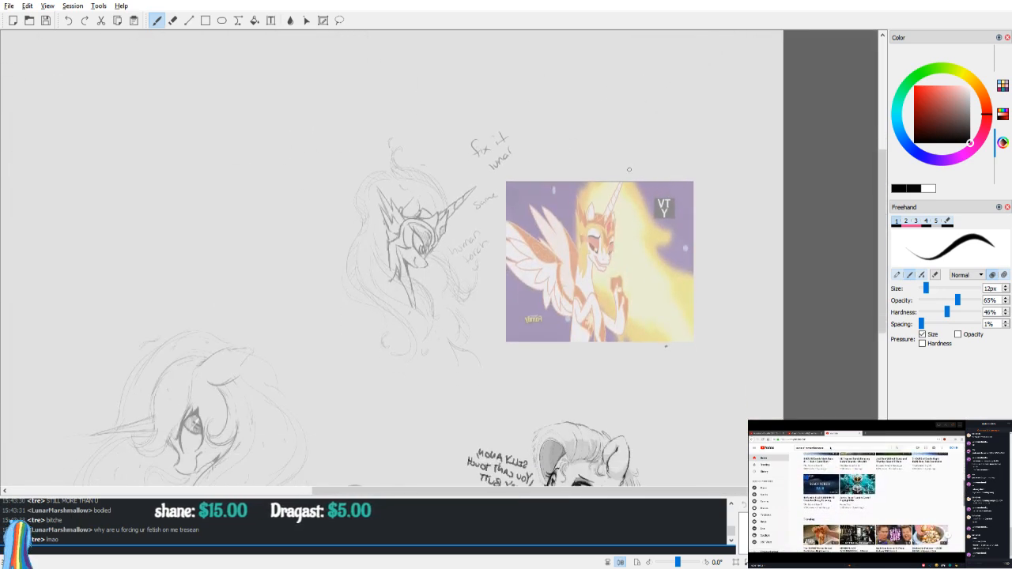
pyautogui.scroll(1, 578, 226)
pyautogui.moveTo(578, 226); pyautogui.dragTo(568, 302)
pyautogui.scroll(4, 569, 307)
pyautogui.press('v')
pyautogui.press('v')
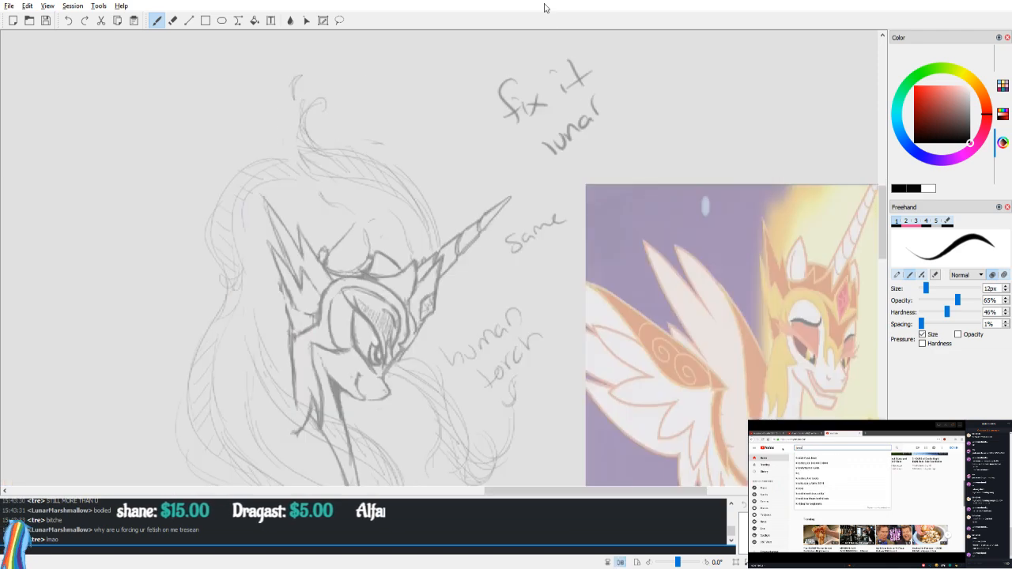
pyautogui.scroll(-3, 604, 283)
pyautogui.scroll(1, 515, 326)
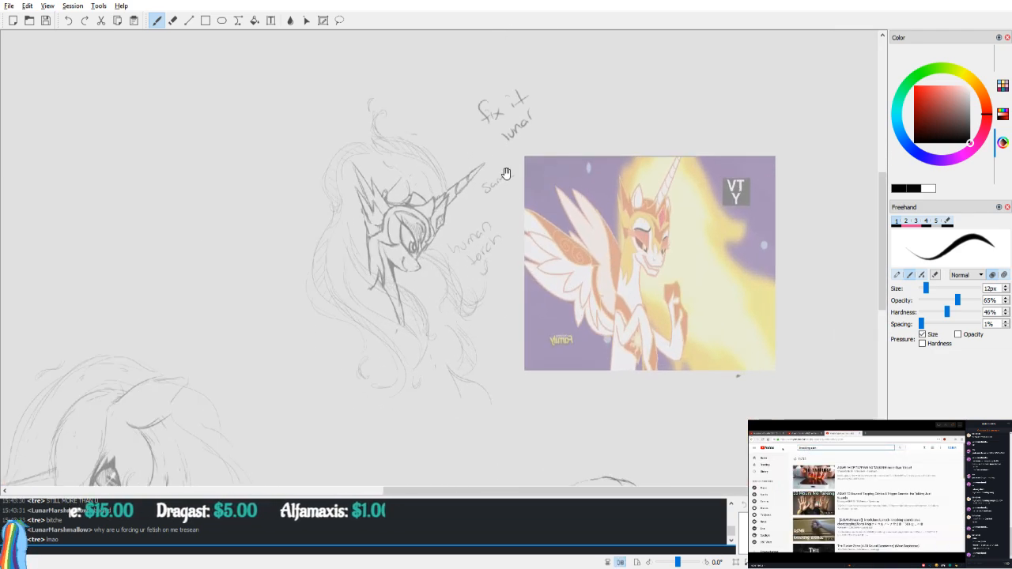
pyautogui.scroll(3, 517, 198)
pyautogui.scroll(4, 628, 232)
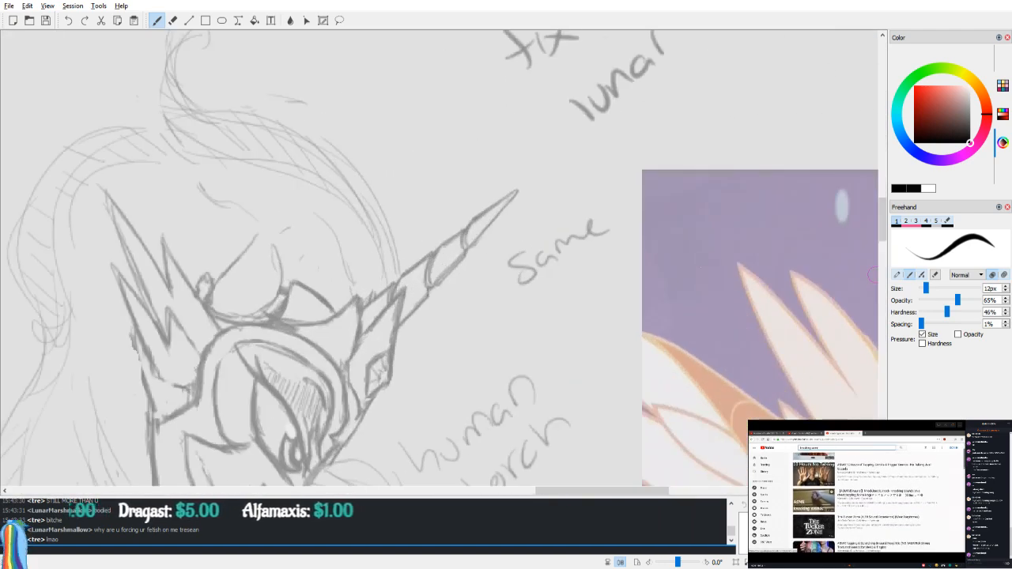
pyautogui.press('v')
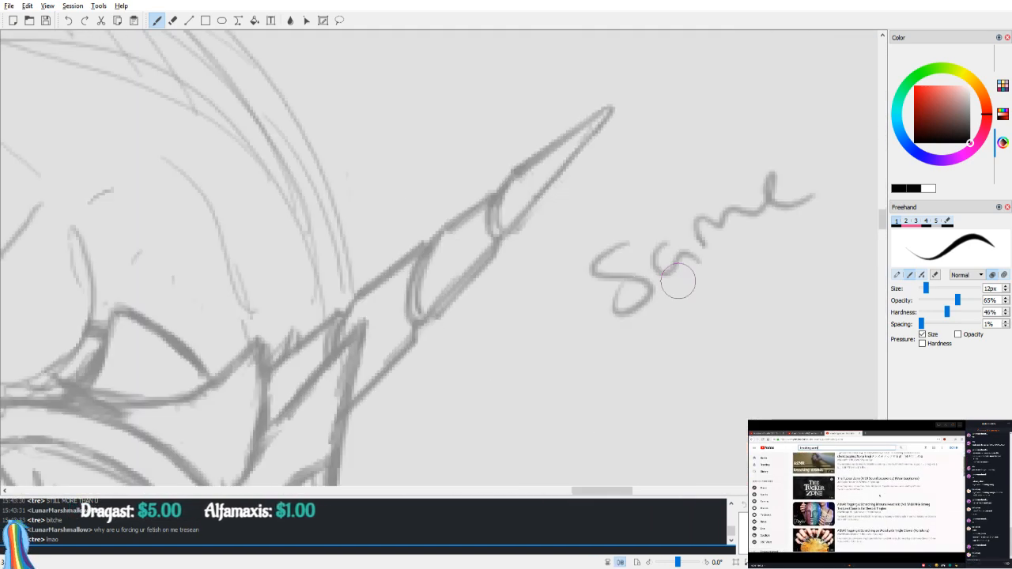
# Step: Erase the rough excess along the horn's upper outline and tip segment to thin the lines
pyautogui.press('e')
pyautogui.moveTo(357, 286); pyautogui.dragTo(424, 236)
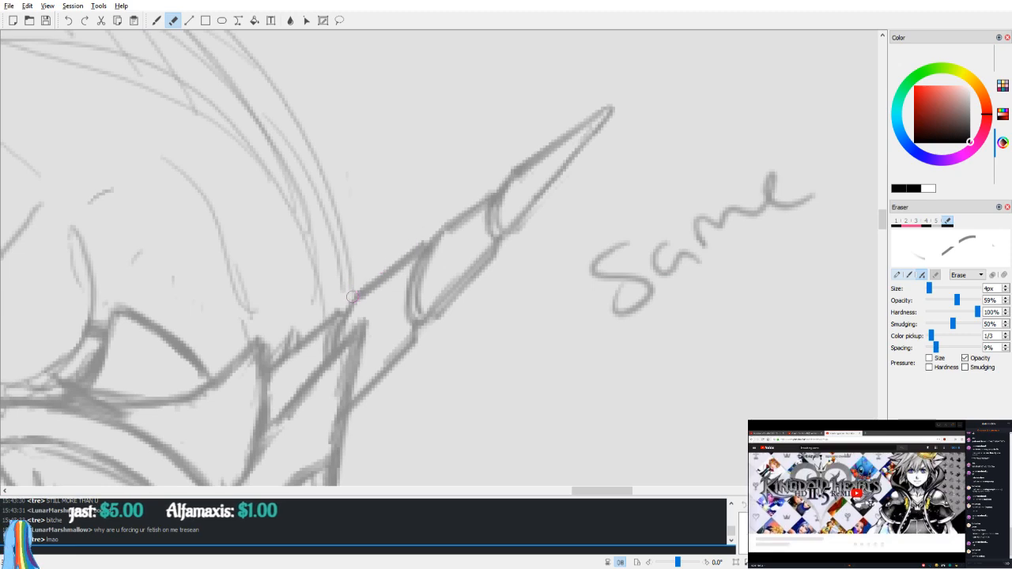
pyautogui.moveTo(562, 166); pyautogui.dragTo(531, 197)
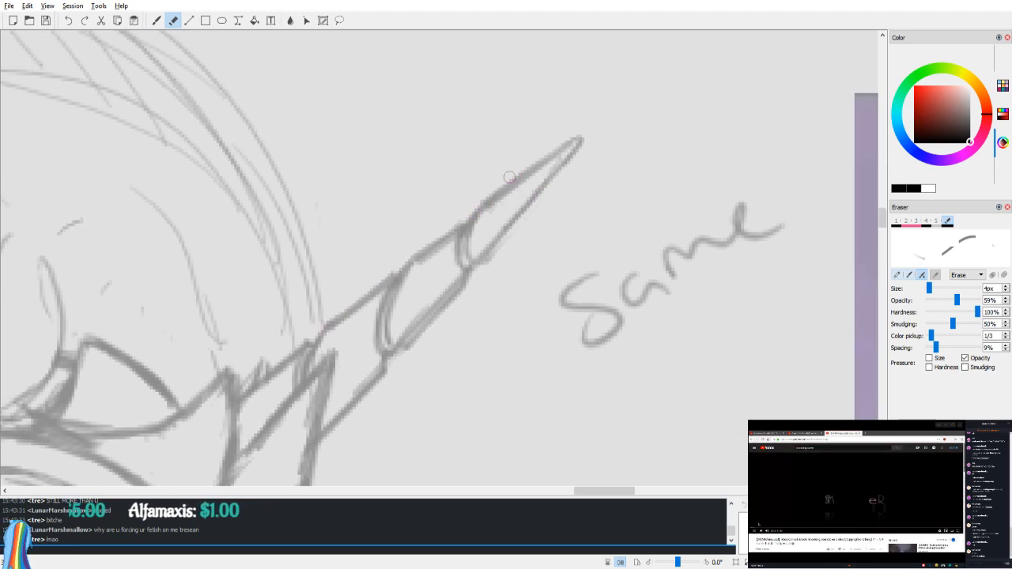
pyautogui.press('v')
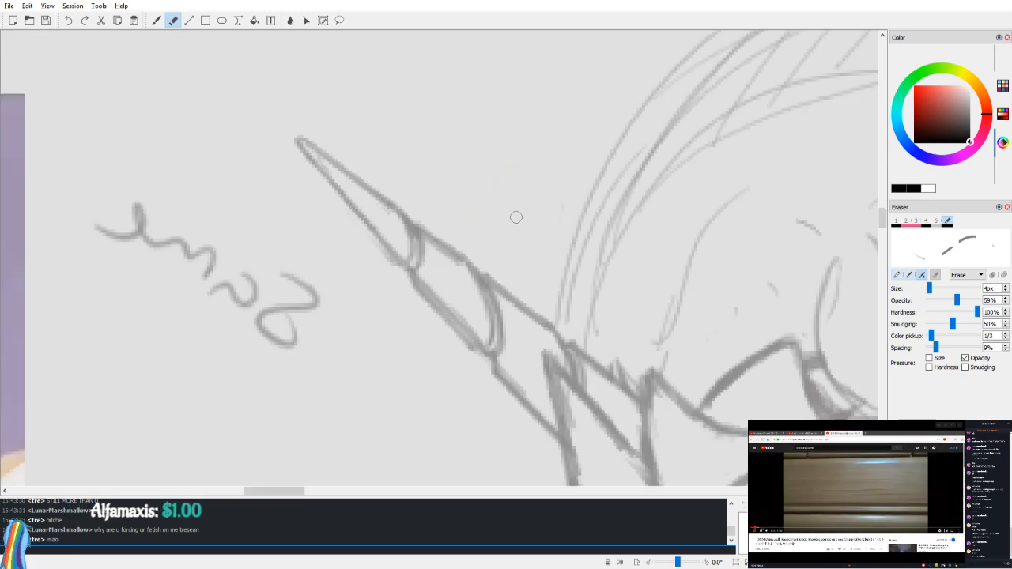
pyautogui.press('v')
pyautogui.press('b')
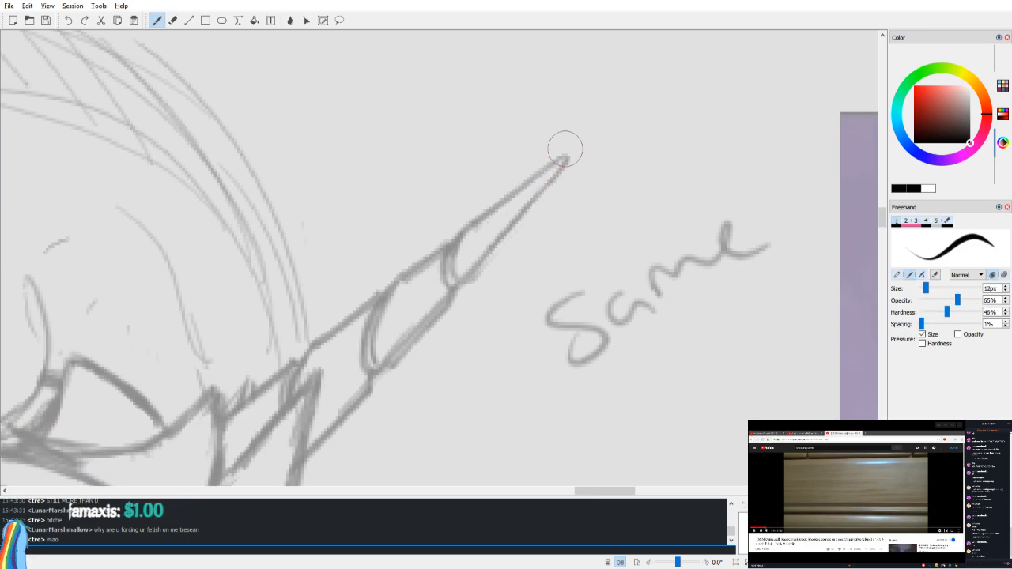
# Step: Erase the thick lower edges of the horn's middle and base segments, and redraw the base segment's edge as a thin line
pyautogui.moveTo(499, 255); pyautogui.dragTo(481, 189)
pyautogui.press('v')
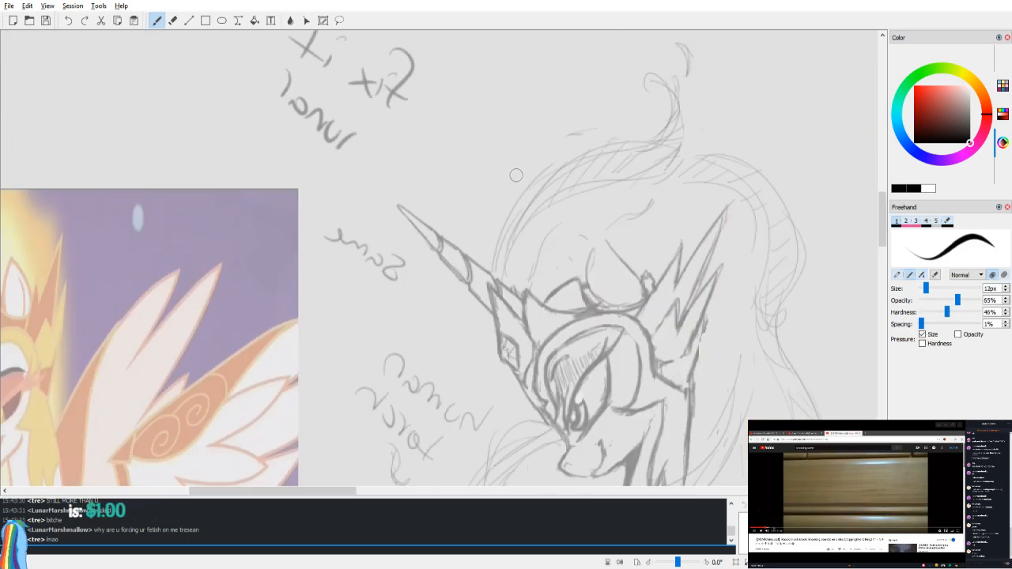
pyautogui.press('v')
pyautogui.scroll(5, 596, 169)
pyautogui.moveTo(566, 195)
pyautogui.mouseDown()
pyautogui.moveTo(592, 176)
pyautogui.moveTo(593, 191)
pyautogui.mouseUp()
pyautogui.press('e')
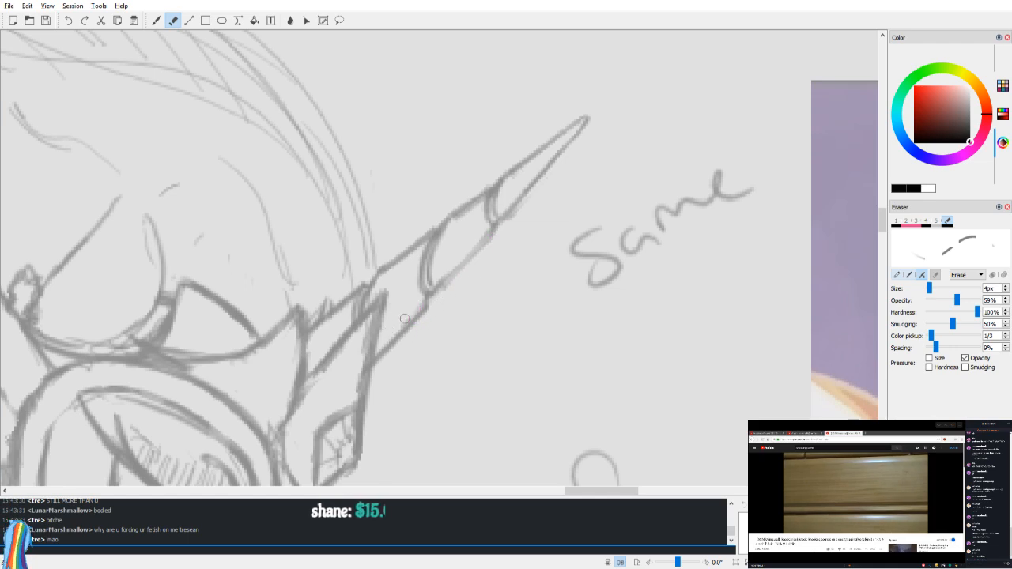
pyautogui.press('b')
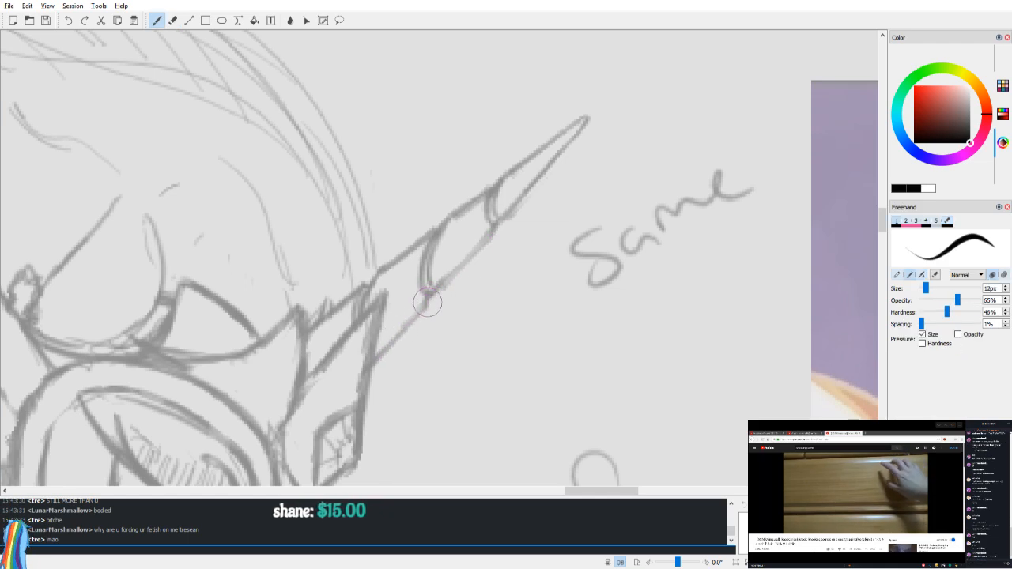
pyautogui.press('e')
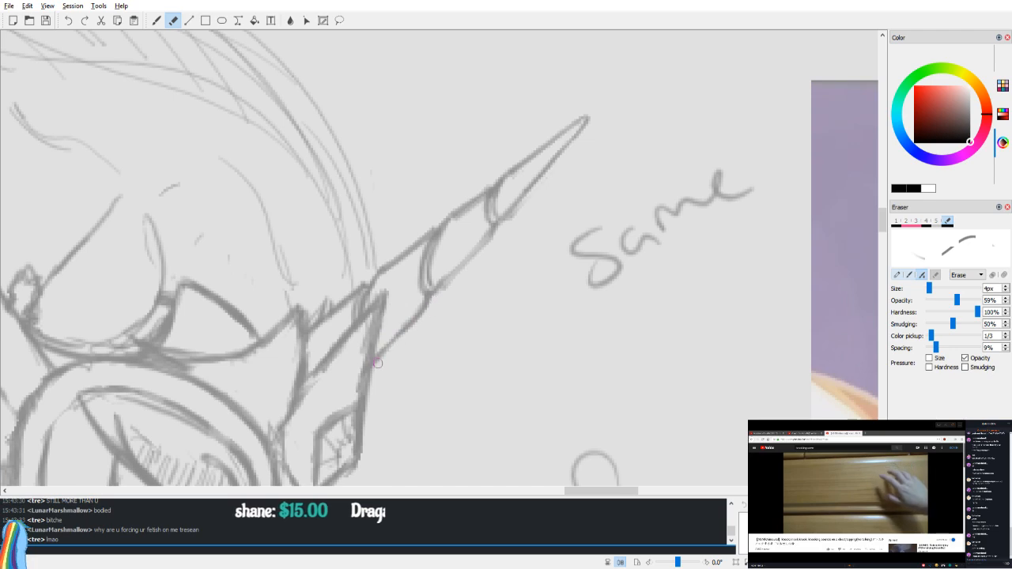
pyautogui.press('b')
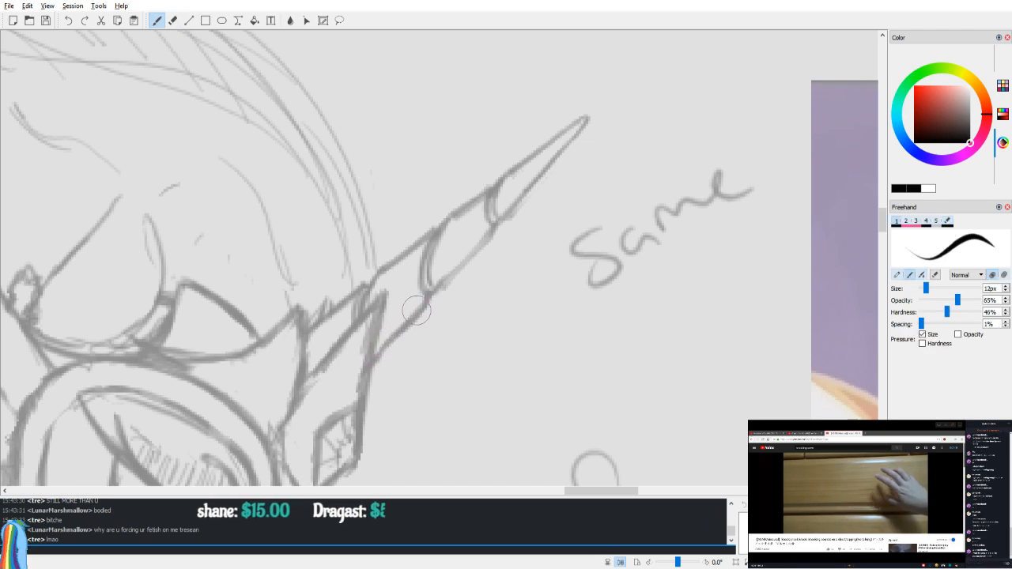
pyautogui.press('e')
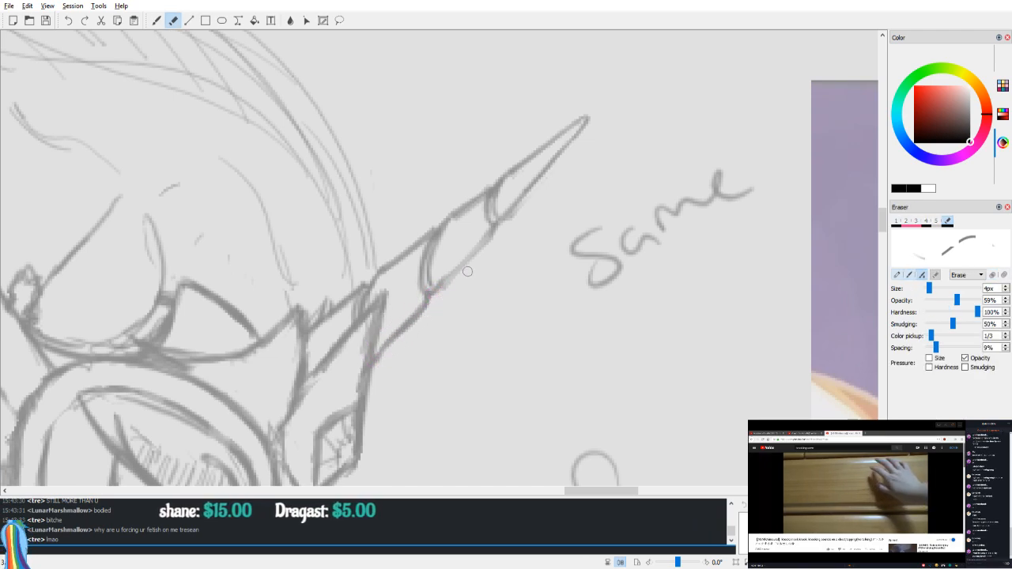
# Step: Redraw the lower edge of the horn's middle segment as a single clean line up to the tip segment
pyautogui.press('v')
pyautogui.press('v')
pyautogui.press('b')
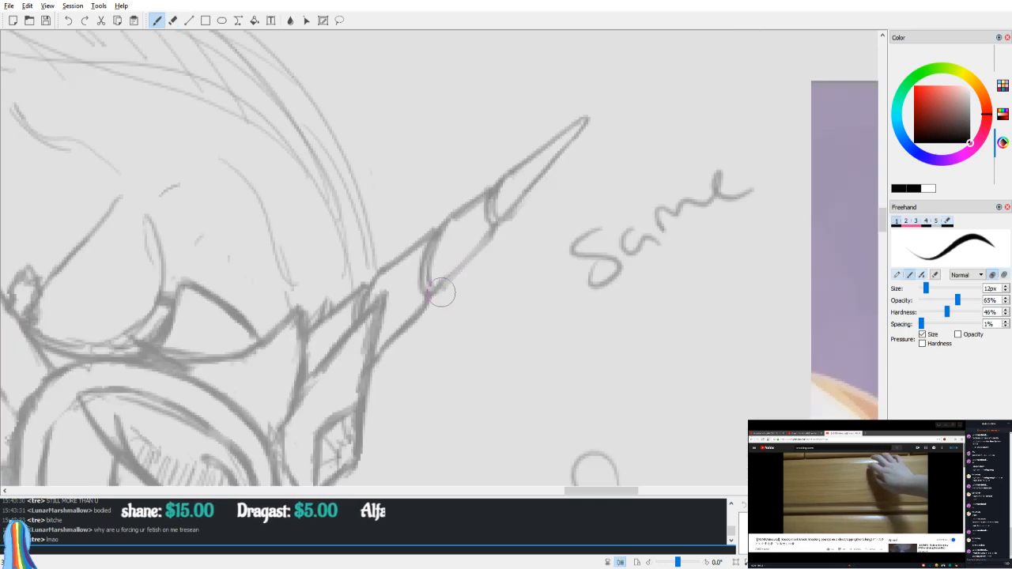
pyautogui.moveTo(451, 276); pyautogui.dragTo(510, 209)
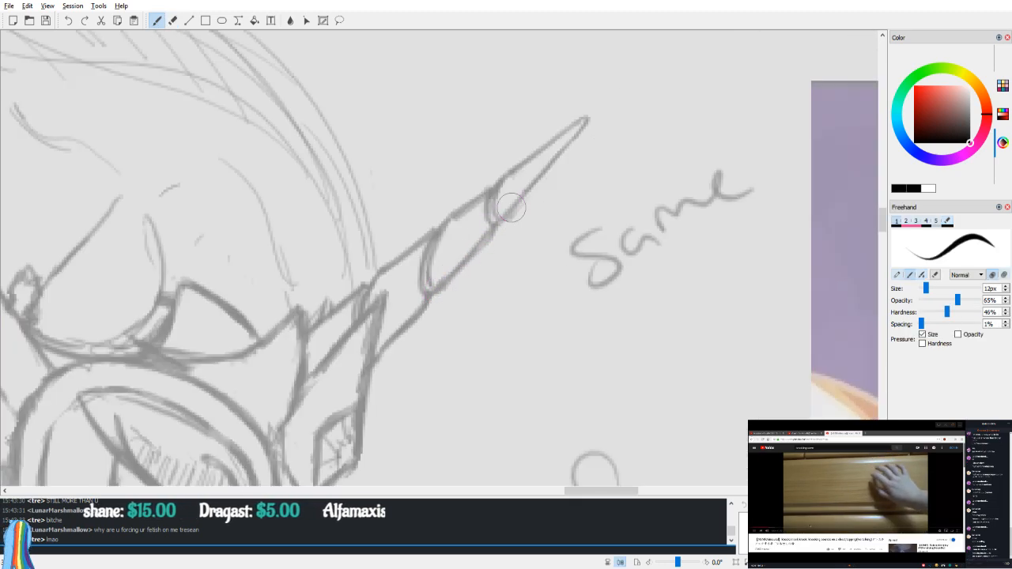
pyautogui.moveTo(453, 276); pyautogui.dragTo(480, 243)
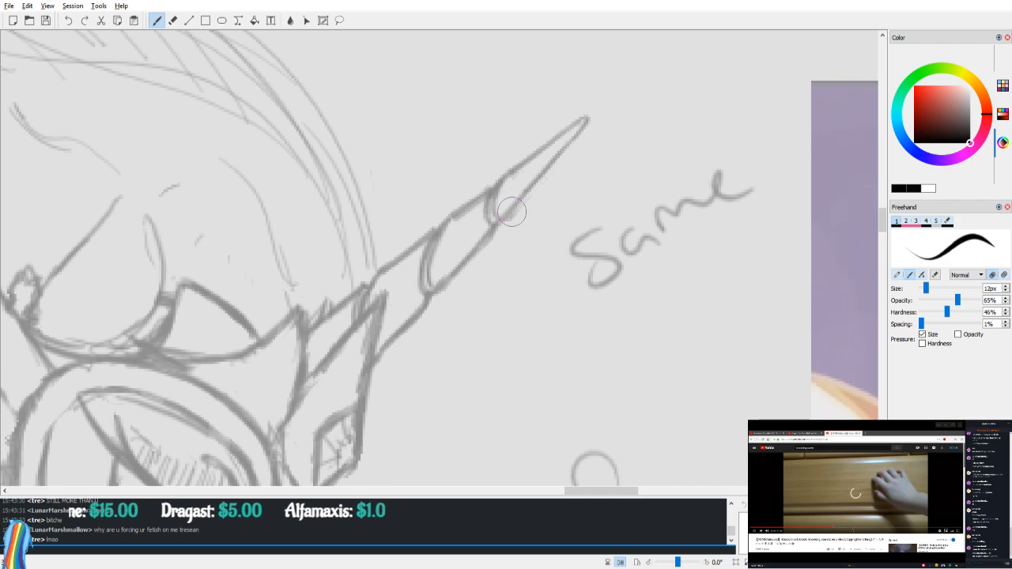
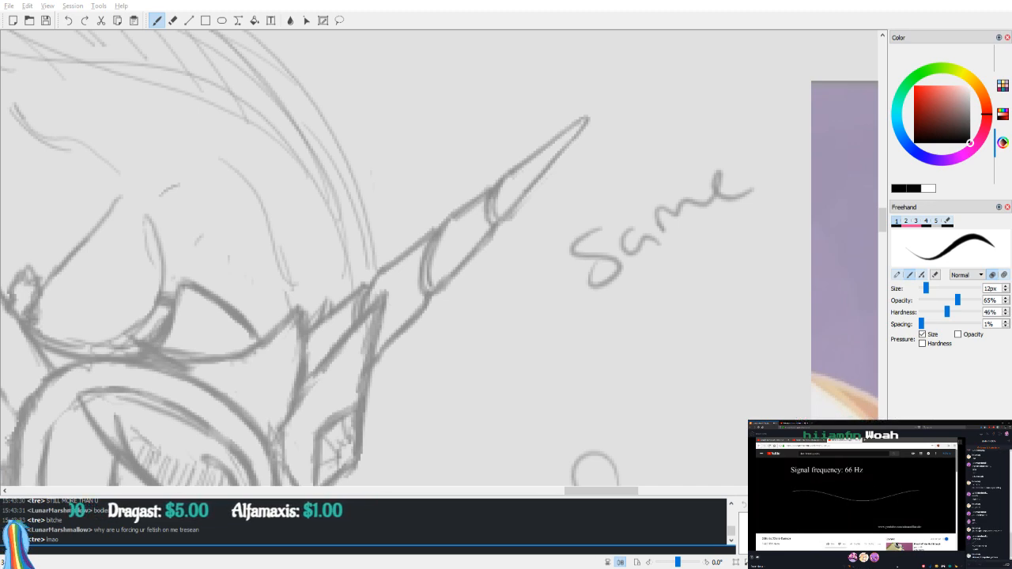
# Step: Look over the other pony sketches on the canvas and inspect the smiling curly-maned pony's face and forelock in both orientations
pyautogui.scroll(-2, 605, 395)
pyautogui.scroll(-8, 613, 316)
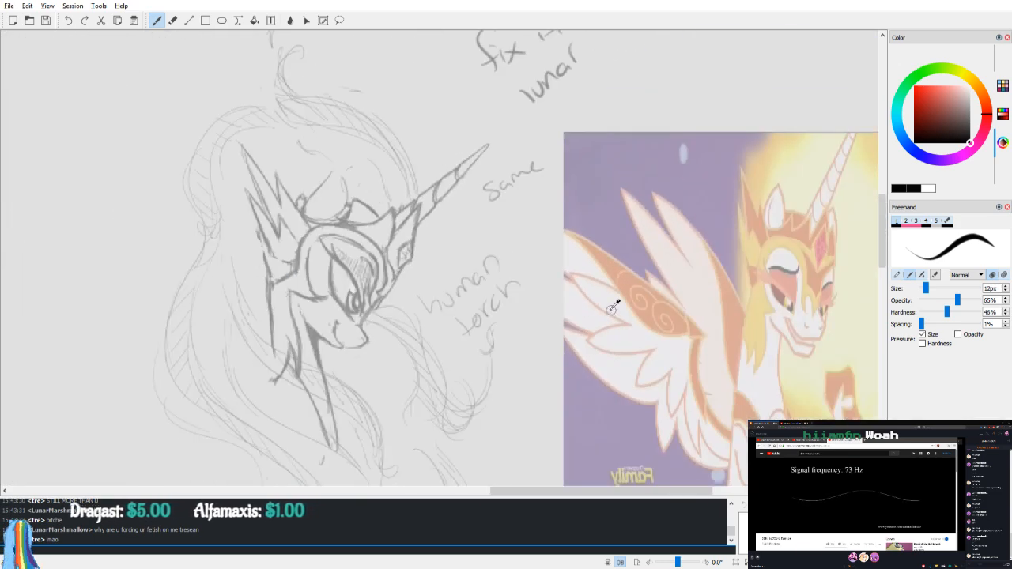
pyautogui.scroll(-2, 653, 310)
pyautogui.moveTo(446, 367); pyautogui.dragTo(584, 247)
pyautogui.scroll(-1, 584, 243)
pyautogui.moveTo(608, 294)
pyautogui.mouseDown()
pyautogui.moveTo(600, 329)
pyautogui.moveTo(680, 217)
pyautogui.moveTo(707, 129)
pyautogui.mouseUp()
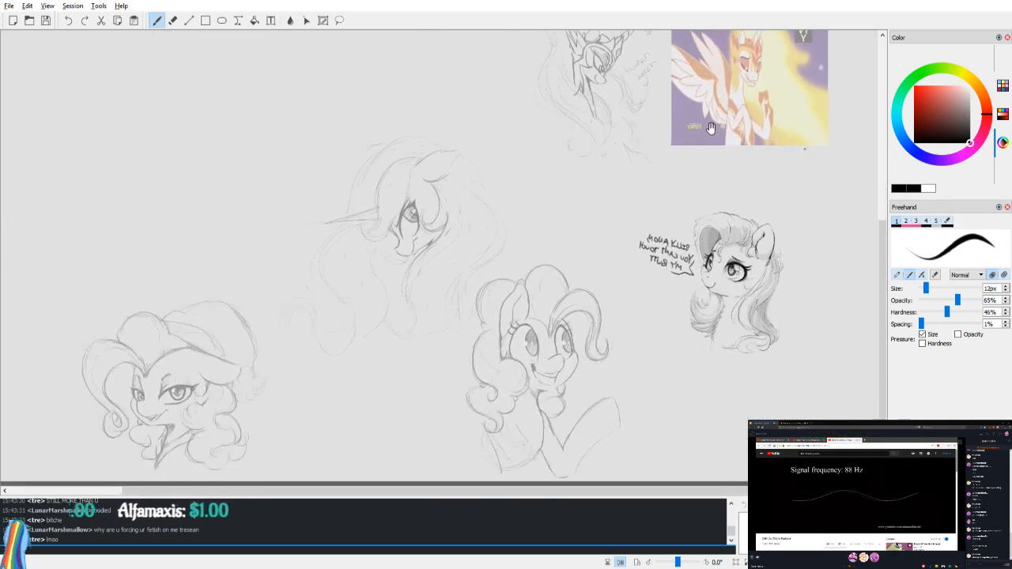
pyautogui.moveTo(715, 165); pyautogui.dragTo(543, 249)
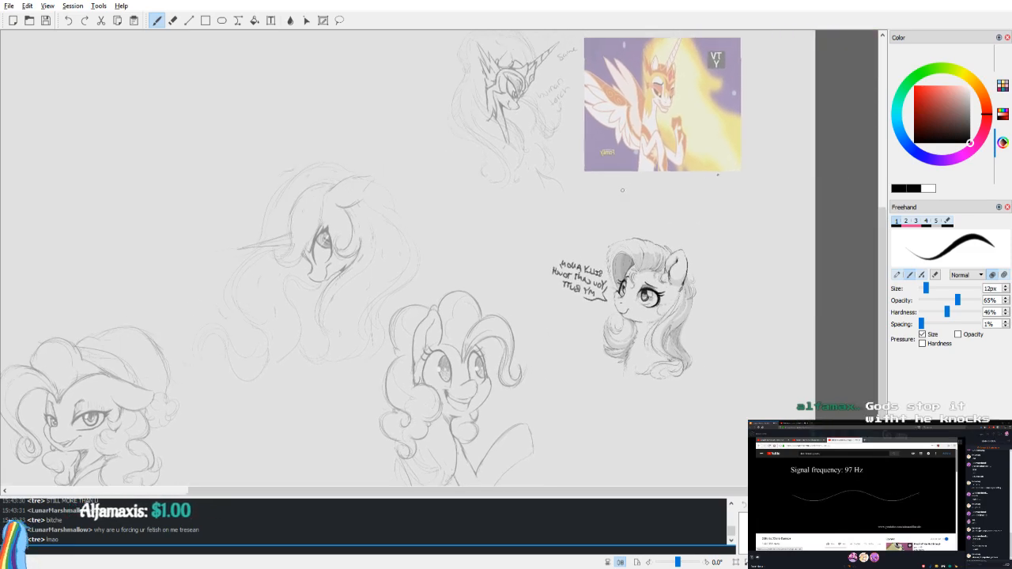
pyautogui.moveTo(465, 288); pyautogui.dragTo(546, 204)
pyautogui.scroll(2, 527, 226)
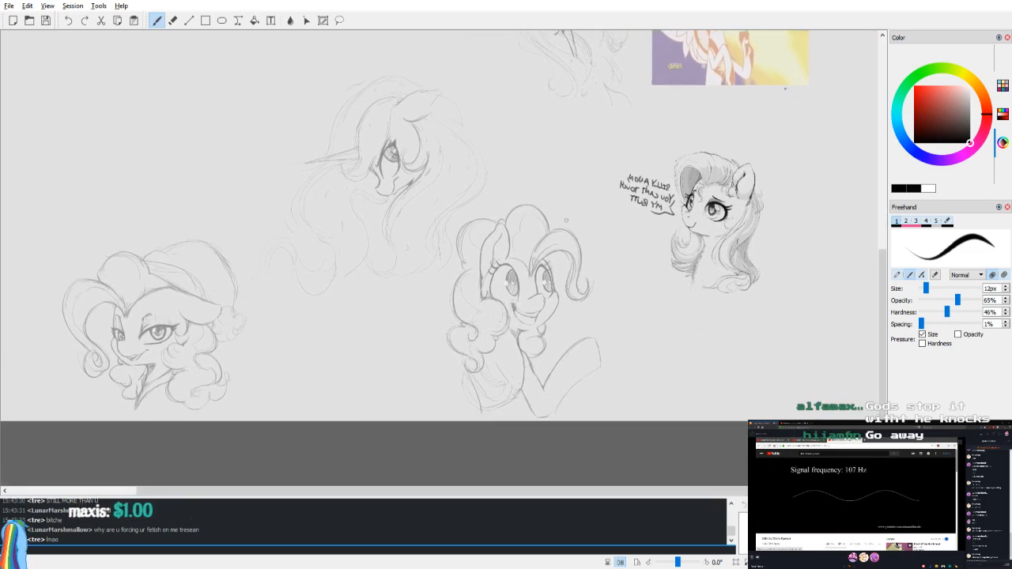
pyautogui.moveTo(703, 240); pyautogui.dragTo(444, 253)
pyautogui.scroll(1, 545, 255)
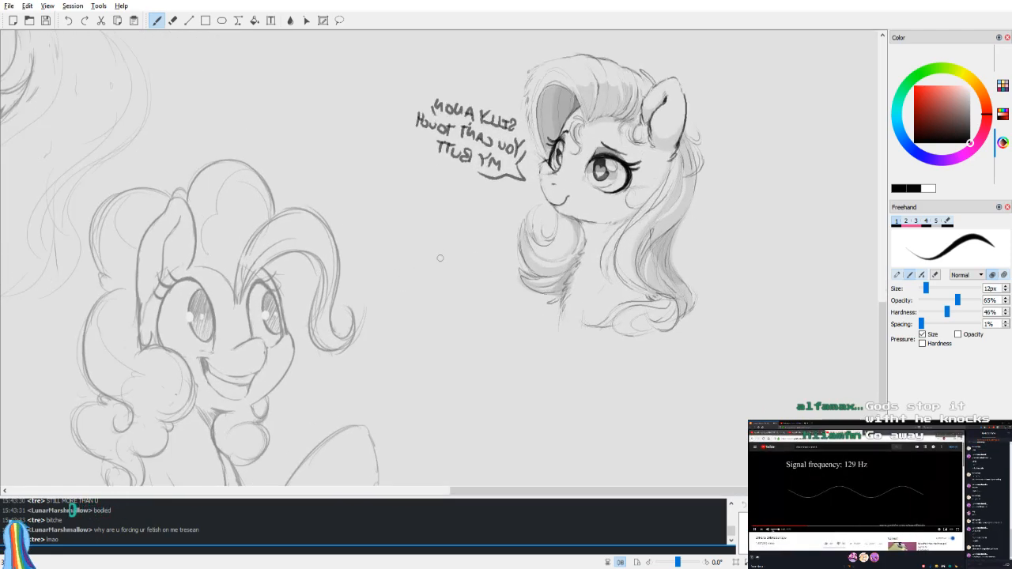
pyautogui.scroll(1, 438, 261)
pyautogui.moveTo(403, 289); pyautogui.dragTo(623, 250)
pyautogui.scroll(1, 622, 249)
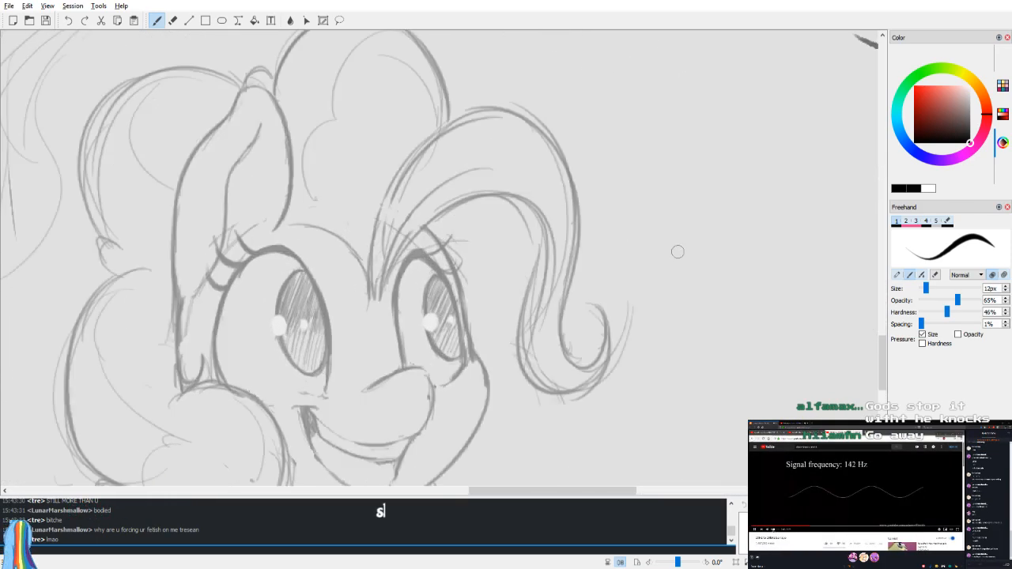
pyautogui.press('v')
pyautogui.moveTo(546, 180); pyautogui.dragTo(531, 228)
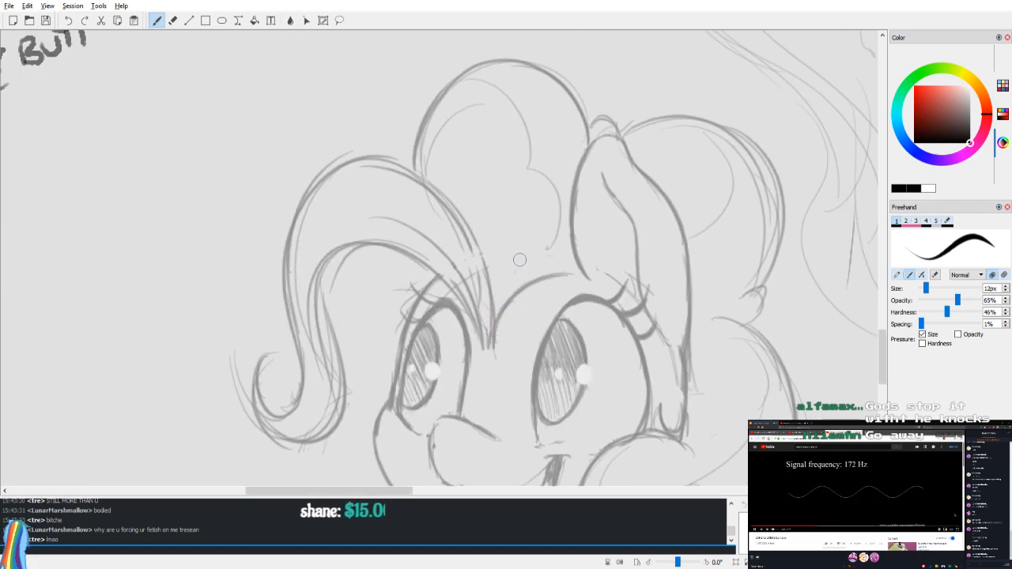
# Step: Erase stray sketch marks around the smiling pony's forelock and far eye's lashes
pyautogui.press('e')
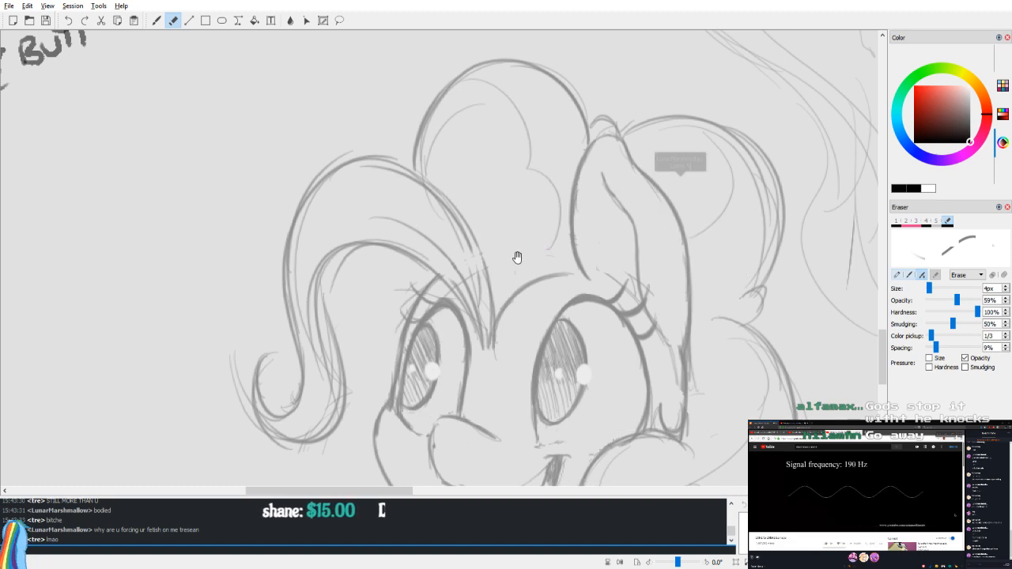
pyautogui.moveTo(517, 256); pyautogui.dragTo(540, 228)
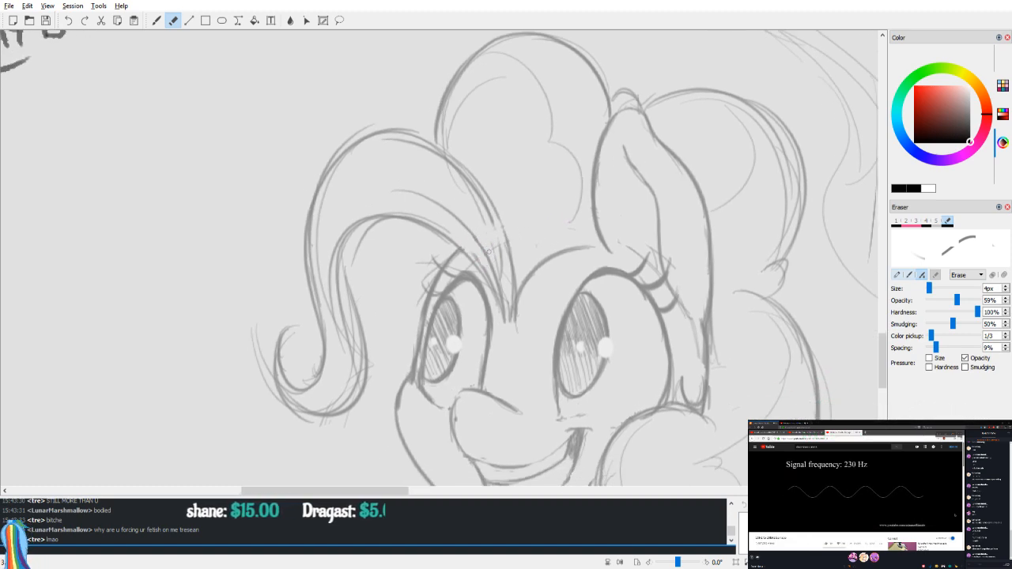
pyautogui.press('v')
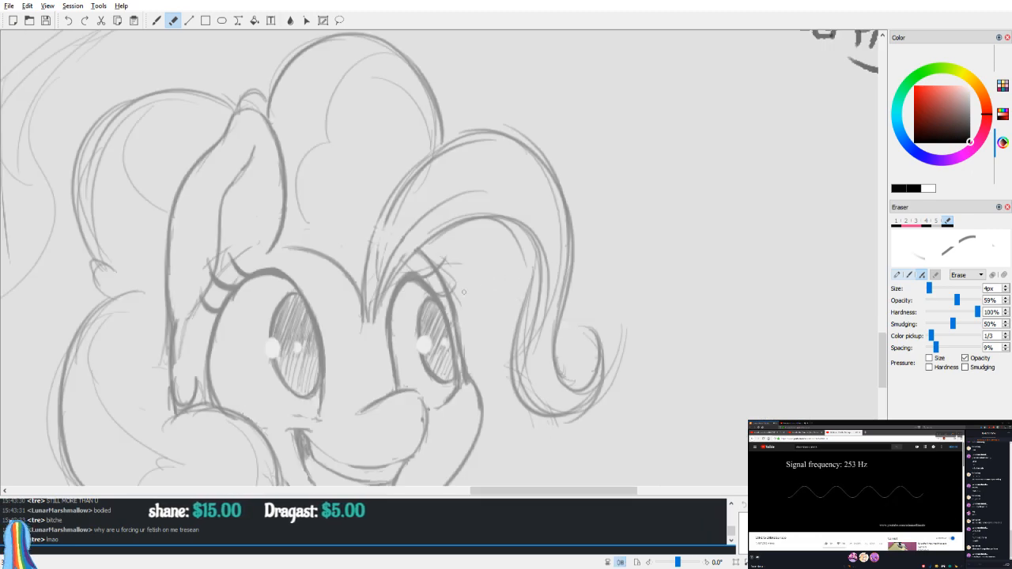
# Step: Examine the smiling pony's face, curly mane, neck and raised foreleg in both normal and mirrored views
pyautogui.press('b')
pyautogui.moveTo(666, 156)
pyautogui.mouseDown()
pyautogui.moveTo(672, 198)
pyautogui.moveTo(692, 164)
pyautogui.moveTo(723, 166)
pyautogui.mouseUp()
pyautogui.press('v')
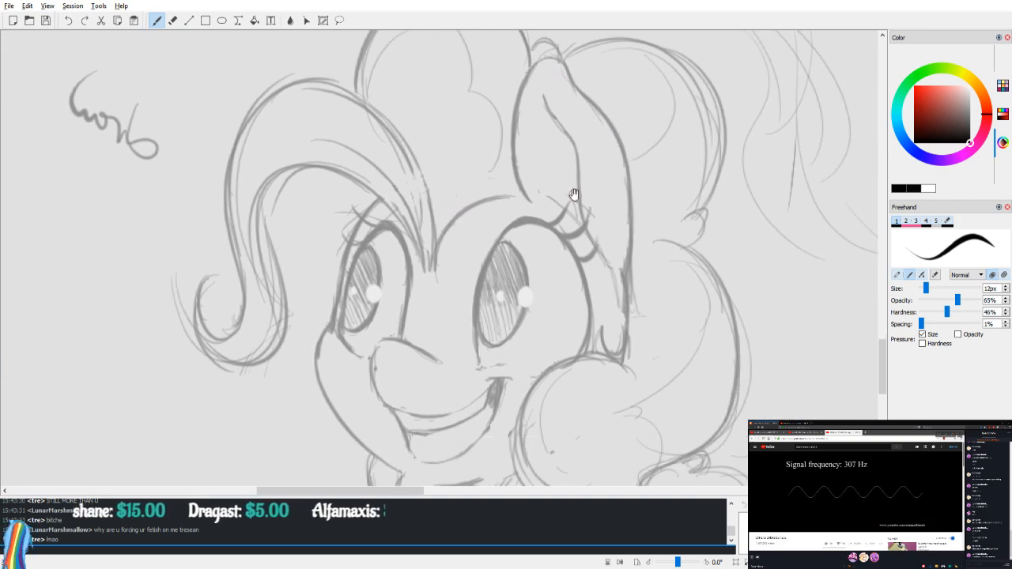
pyautogui.press('v')
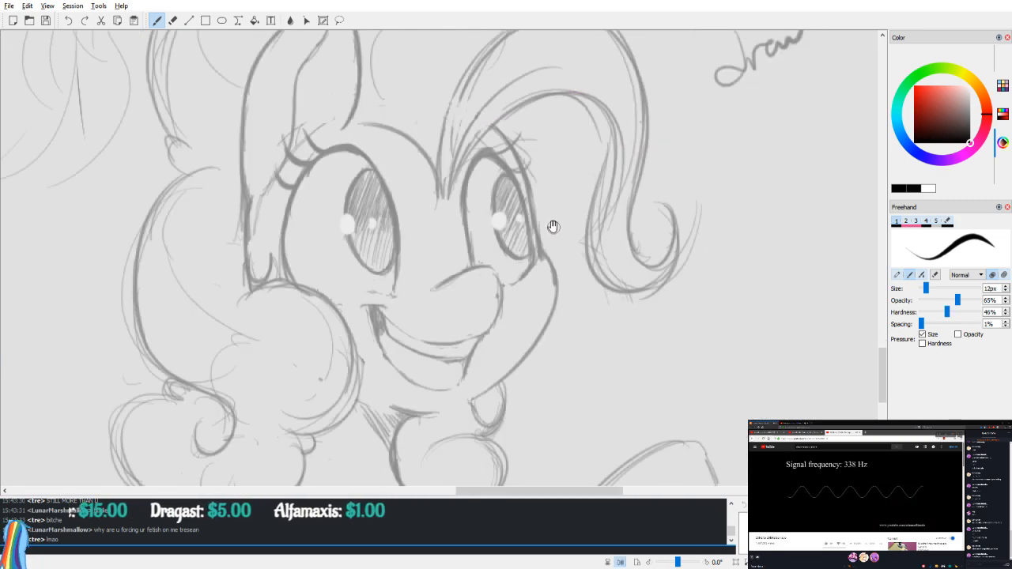
pyautogui.moveTo(575, 291)
pyautogui.mouseDown()
pyautogui.moveTo(578, 200)
pyautogui.moveTo(610, 348)
pyautogui.mouseUp()
pyautogui.press('v')
pyautogui.moveTo(557, 315); pyautogui.dragTo(760, 337)
pyautogui.press('v')
pyautogui.moveTo(700, 262); pyautogui.dragTo(671, 315)
pyautogui.moveTo(603, 245)
pyautogui.mouseDown()
pyautogui.moveTo(651, 238)
pyautogui.moveTo(635, 314)
pyautogui.mouseUp()
pyautogui.click(638, 328)
pyautogui.moveTo(653, 397)
pyautogui.mouseDown()
pyautogui.moveTo(745, 207)
pyautogui.moveTo(926, 147)
pyautogui.mouseUp()
pyautogui.press('v')
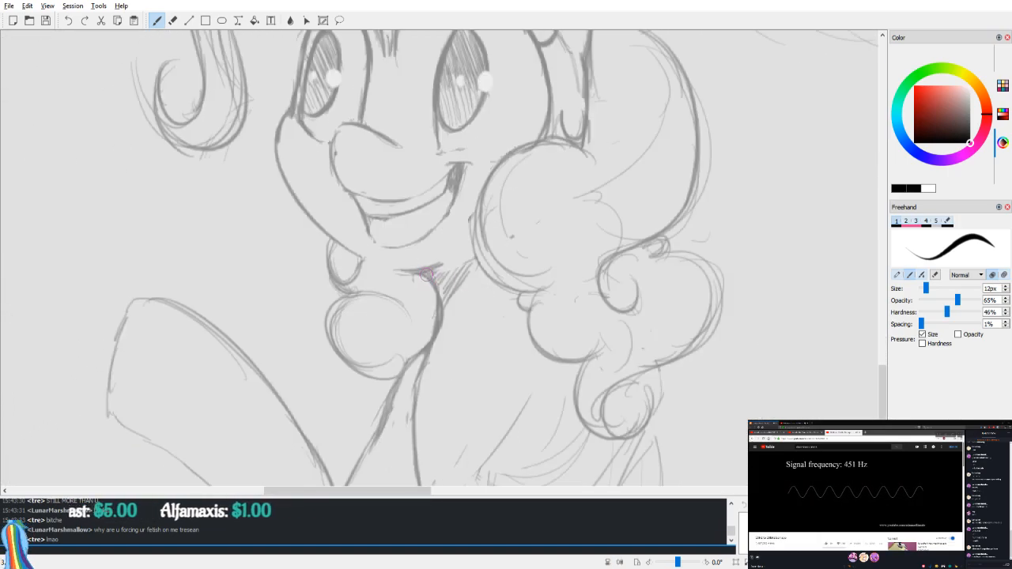
# Step: Darken the shadow hatching on the smiling pony's neck beneath the chin
pyautogui.moveTo(439, 267); pyautogui.dragTo(442, 301)
pyautogui.press('v')
pyautogui.moveTo(591, 234); pyautogui.dragTo(545, 373)
pyautogui.moveTo(578, 333); pyautogui.dragTo(506, 371)
pyautogui.press('v')
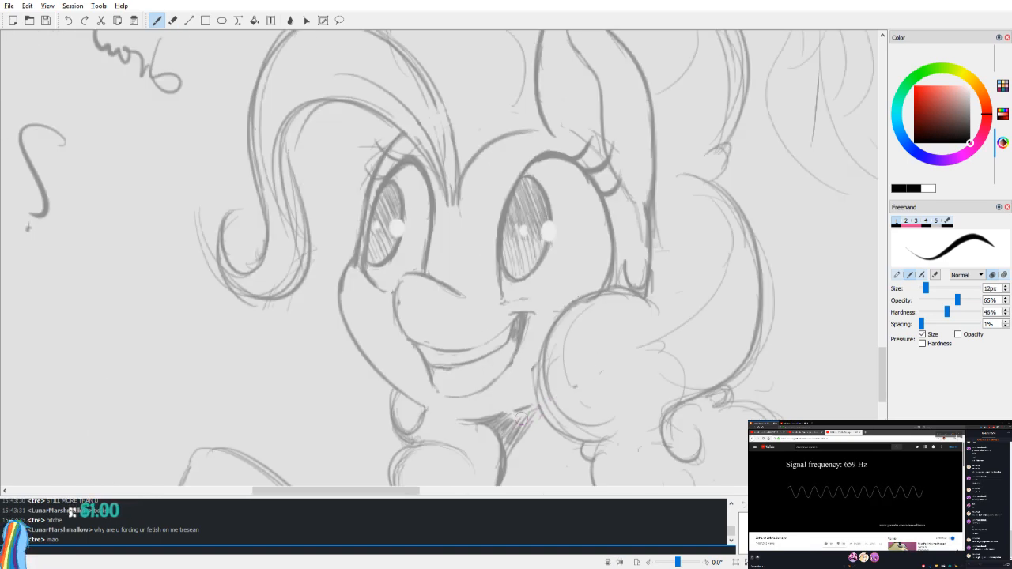
pyautogui.press('v')
pyautogui.press('v')
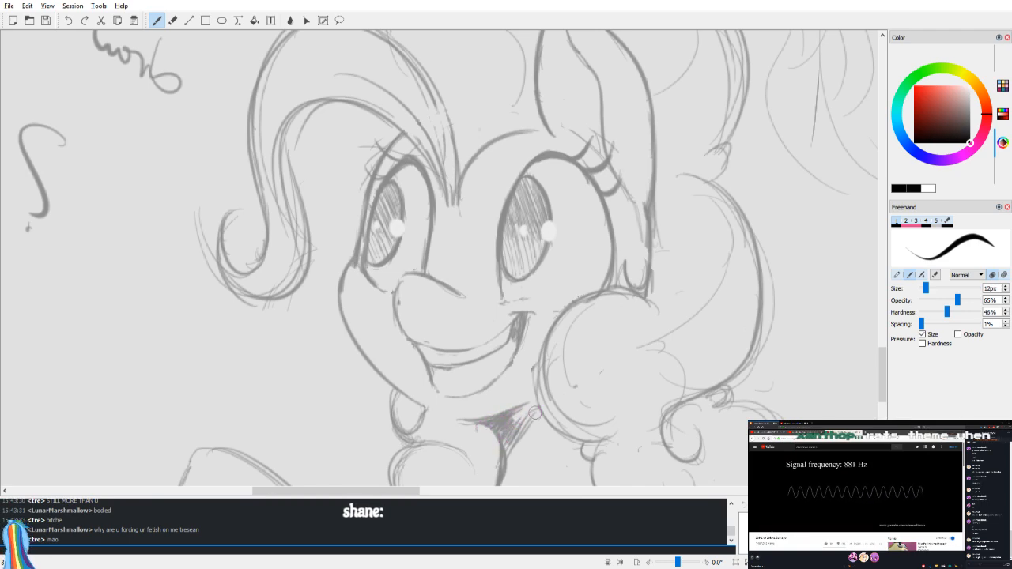
# Step: Refine the shadow hatching under the smiling pony's chin, trimming its edges and the jaw-side line with the eraser
pyautogui.press('e')
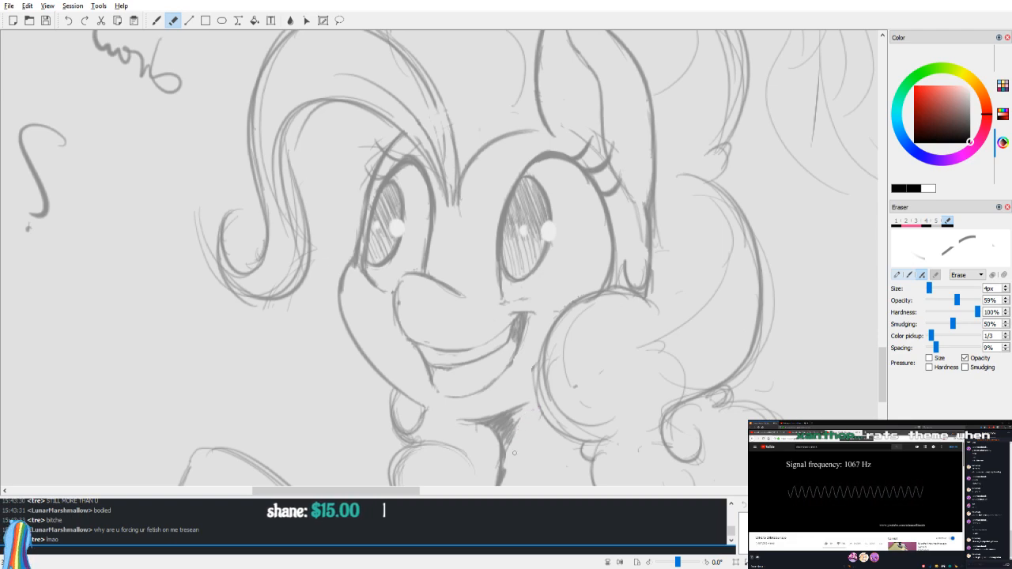
pyautogui.press('b')
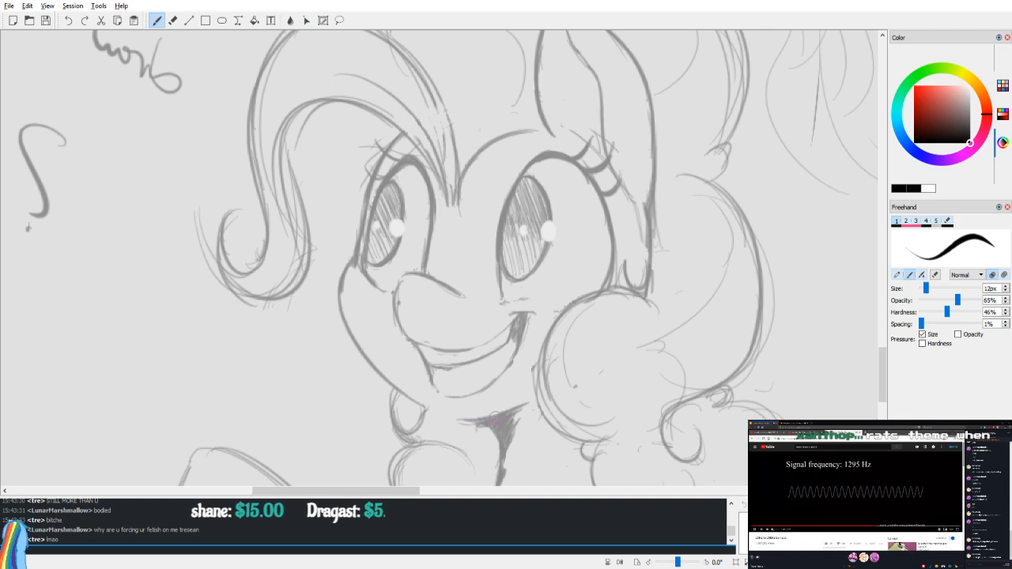
pyautogui.press('v')
pyautogui.press('e')
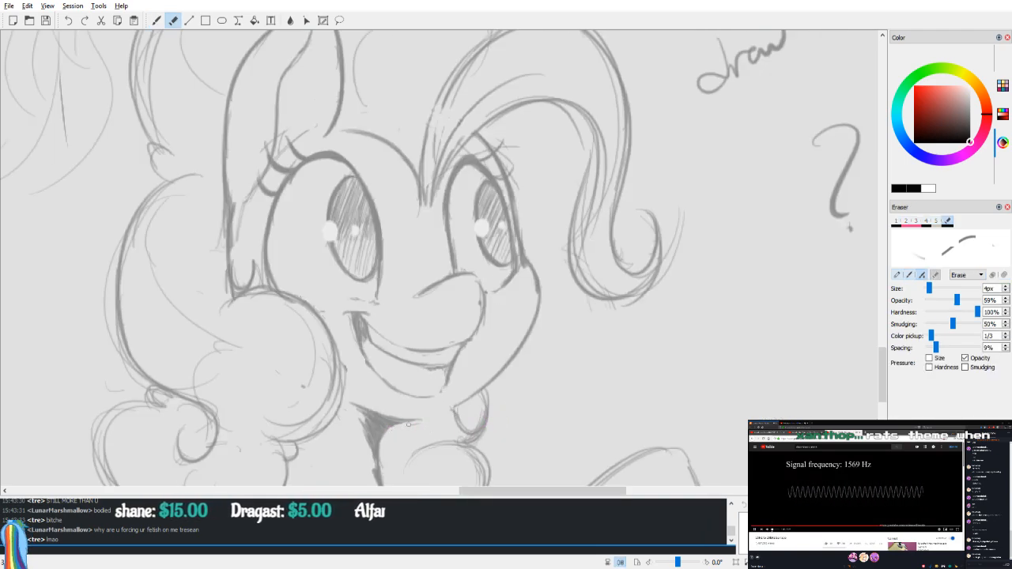
pyautogui.press('v')
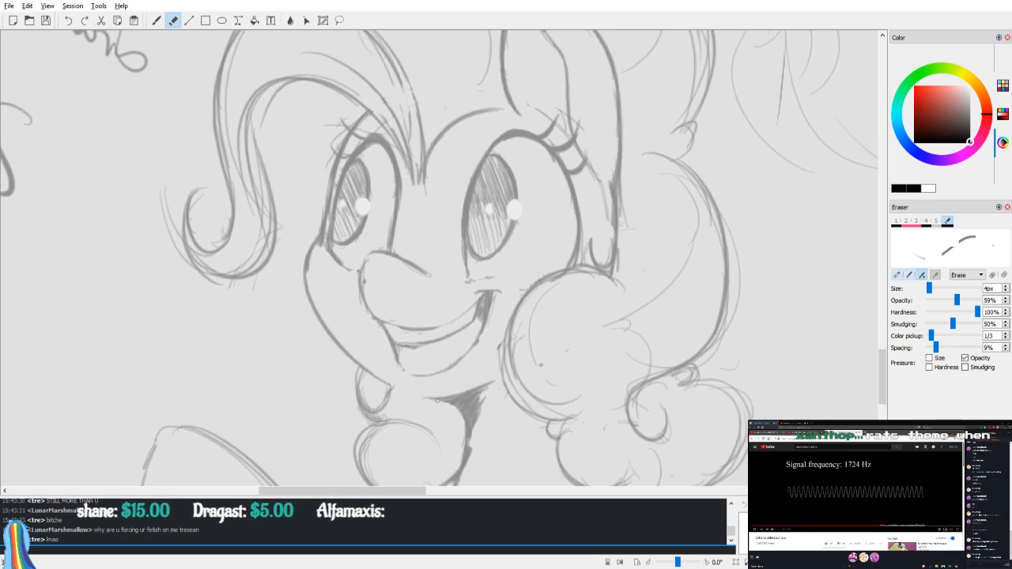
pyautogui.moveTo(451, 403); pyautogui.dragTo(462, 415)
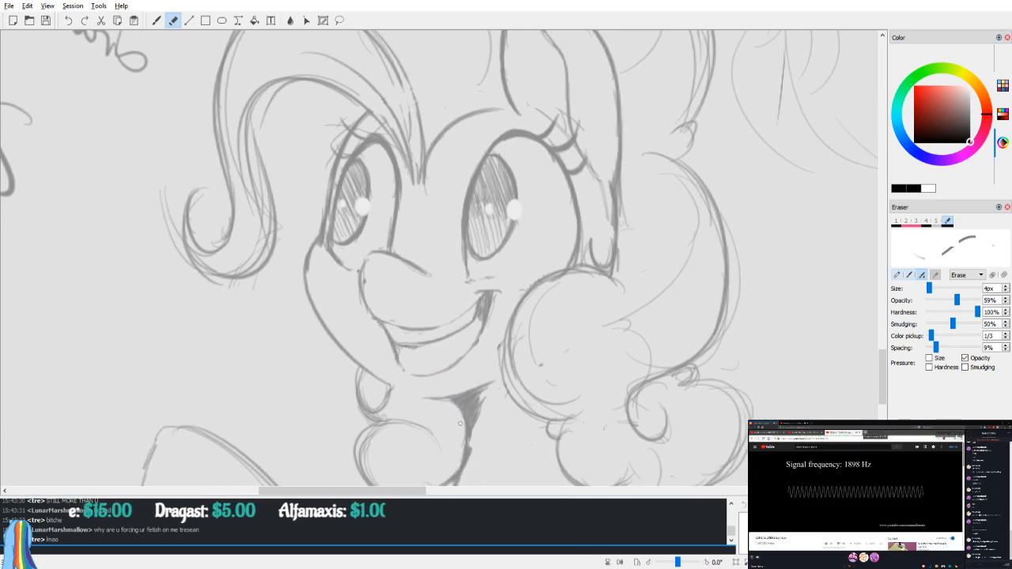
# Step: Examine the smiling pony's head, ear, curly mane and forelegs in normal and mirrored views at several magnifications
pyautogui.scroll(-5, 563, 408)
pyautogui.press('v')
pyautogui.moveTo(585, 372); pyautogui.dragTo(573, 396)
pyautogui.scroll(5, 595, 395)
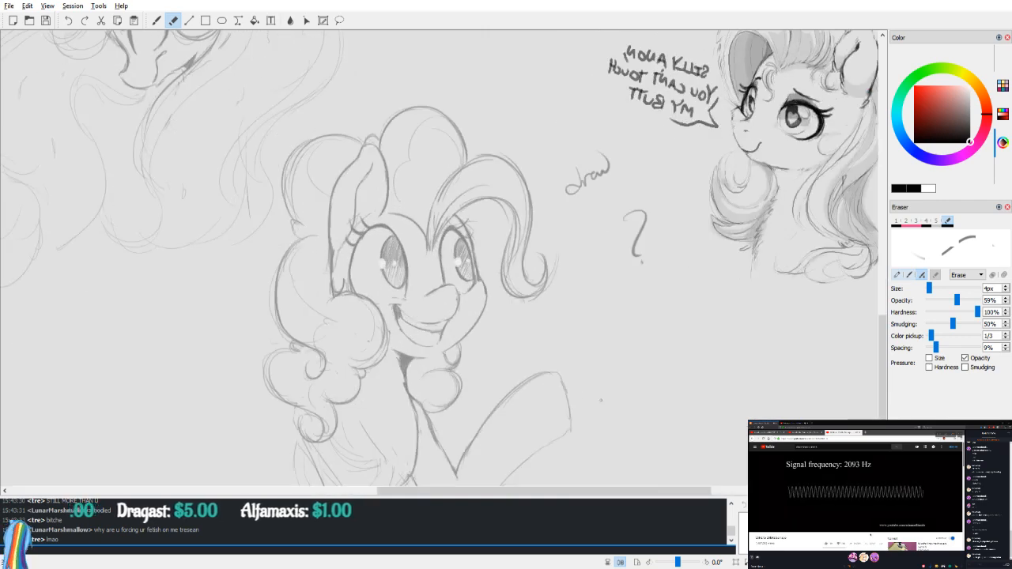
pyautogui.scroll(-4, 563, 309)
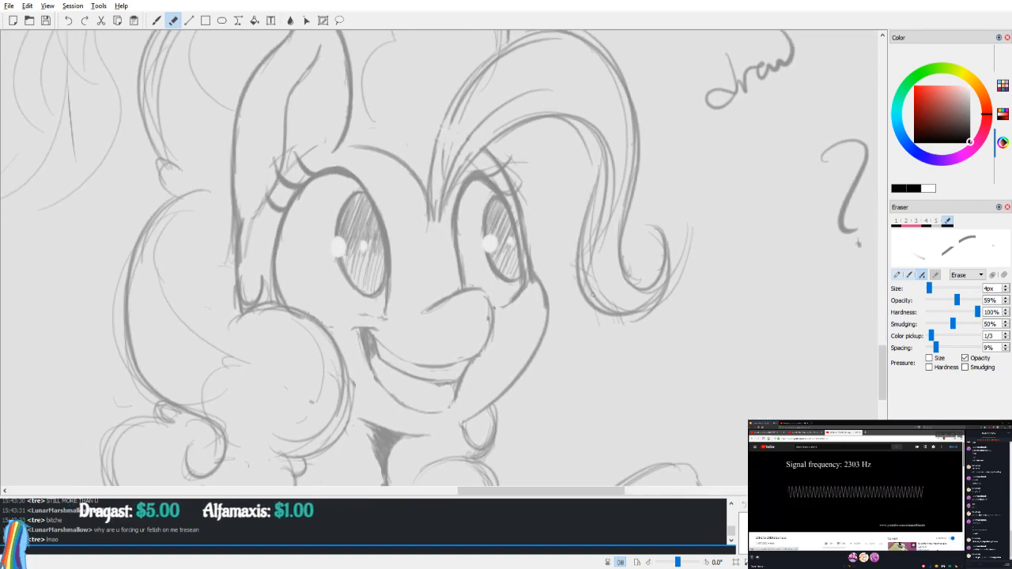
pyautogui.scroll(1, 578, 307)
pyautogui.scroll(-2, 581, 303)
pyautogui.scroll(2, 581, 304)
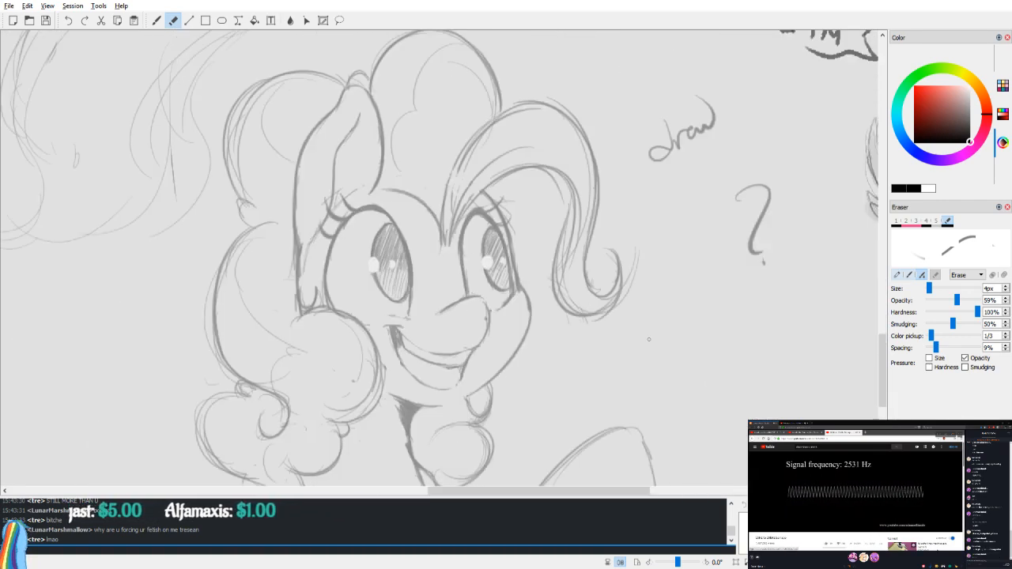
pyautogui.press('v')
pyautogui.press('b')
pyautogui.moveTo(605, 301); pyautogui.dragTo(403, 352)
pyautogui.press('v')
pyautogui.moveTo(577, 251); pyautogui.dragTo(563, 272)
pyautogui.press('e')
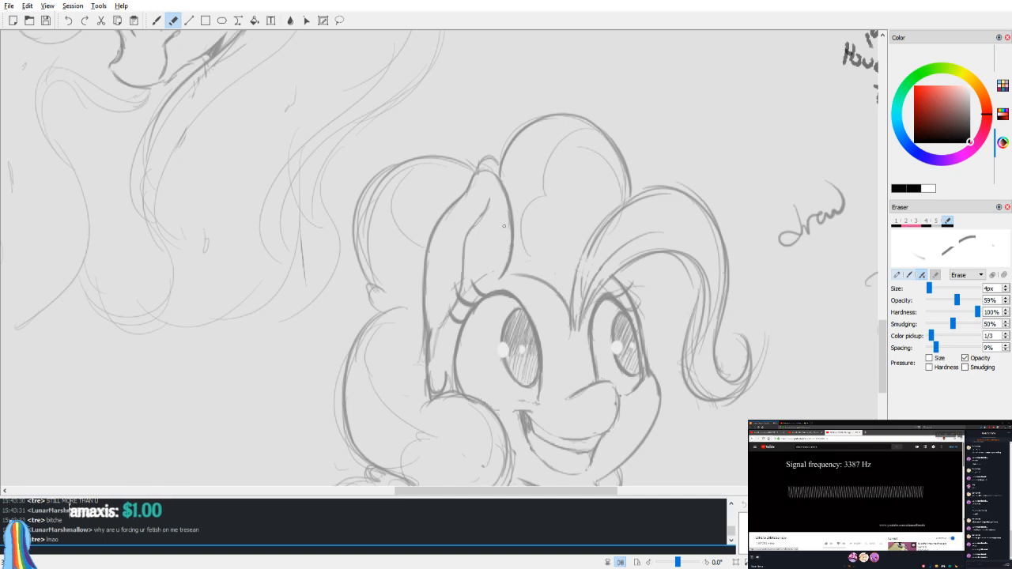
pyautogui.moveTo(524, 248); pyautogui.dragTo(545, 188)
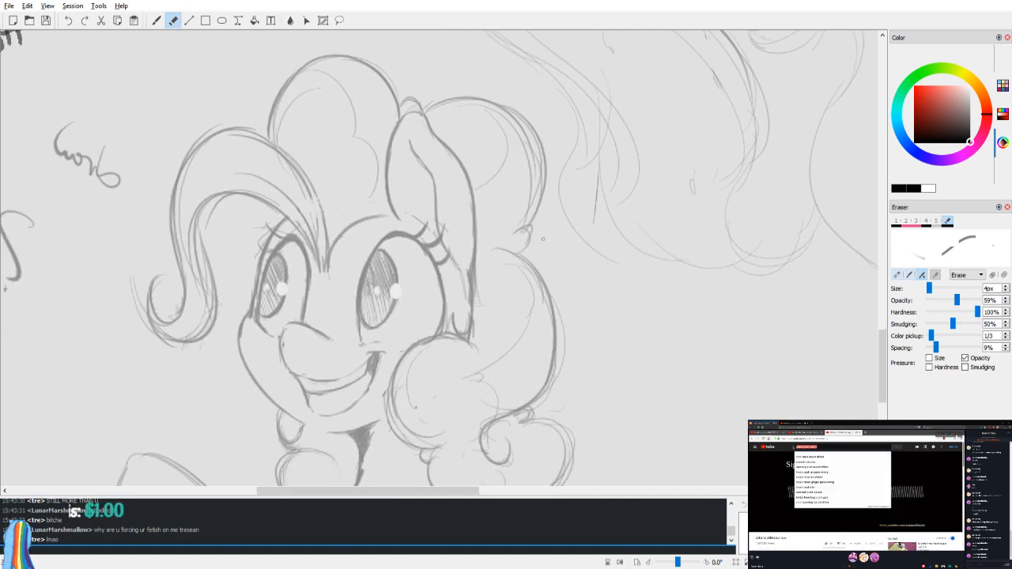
pyautogui.press('b')
pyautogui.moveTo(540, 336); pyautogui.dragTo(521, 194)
pyautogui.press('h')
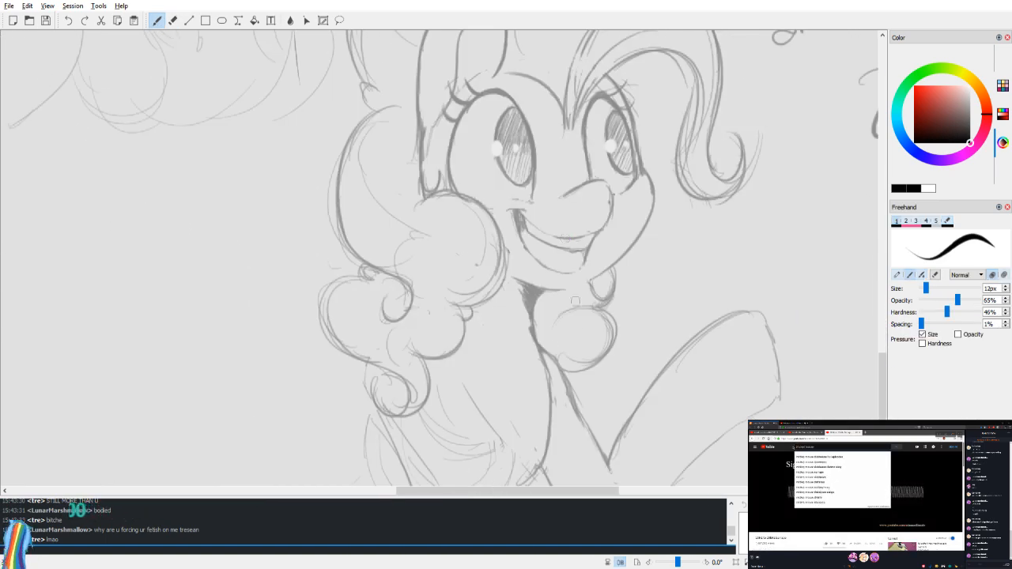
pyautogui.moveTo(585, 331); pyautogui.dragTo(569, 174)
# Step: Enlarge the eraser to 42 px and remove the stray construction lines inside the smiling pony's chest
pyautogui.press('e')
pyautogui.moveTo(929, 289); pyautogui.dragTo(944, 289)
pyautogui.press('h')
pyautogui.moveTo(402, 236); pyautogui.dragTo(413, 235)
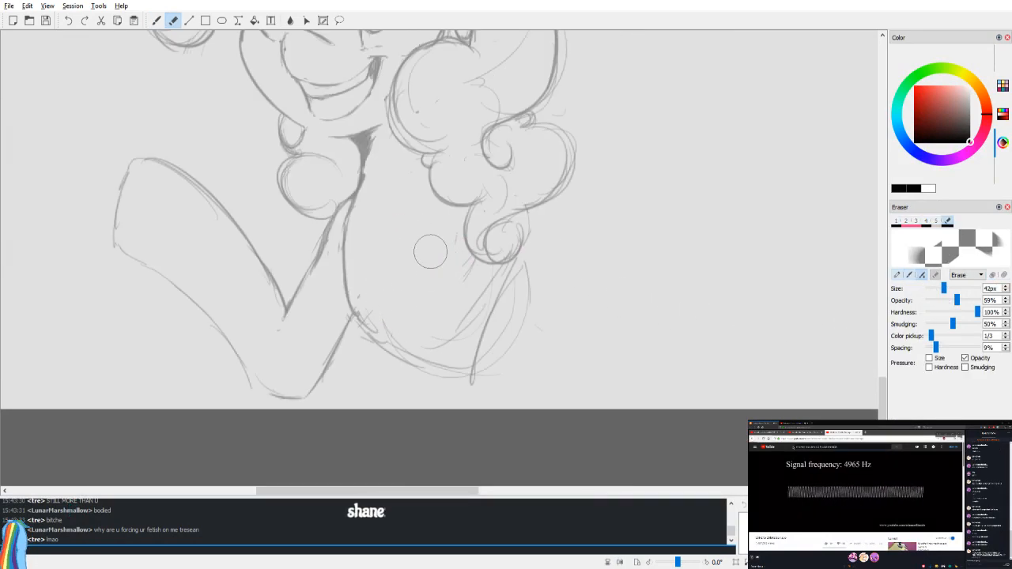
pyautogui.moveTo(497, 278); pyautogui.dragTo(504, 381)
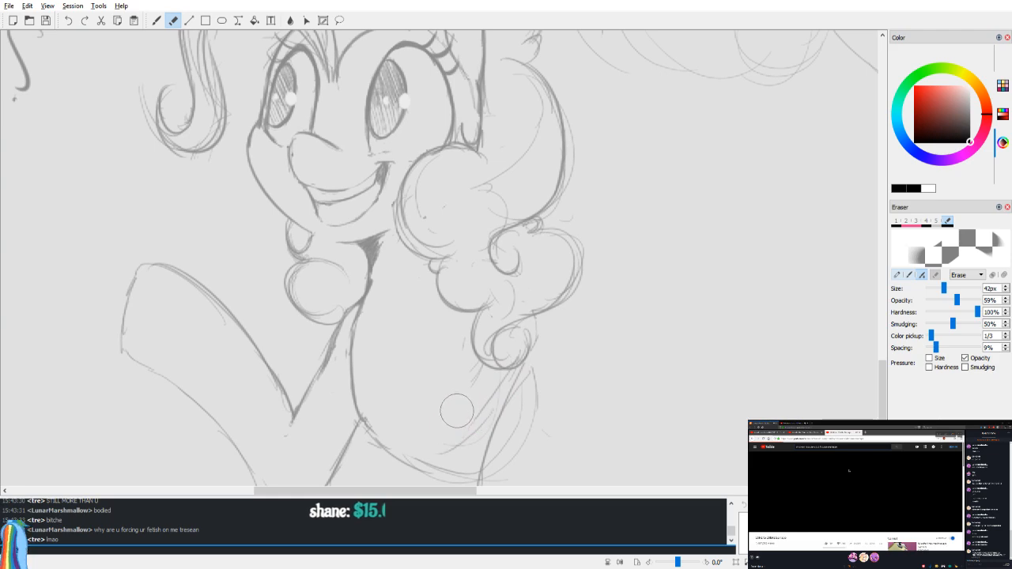
# Step: Draw the smiling pony's near shoulder as a rounded curve beside the lowest mane curl, continuing down the front of the foreleg
pyautogui.press('b')
pyautogui.press('h')
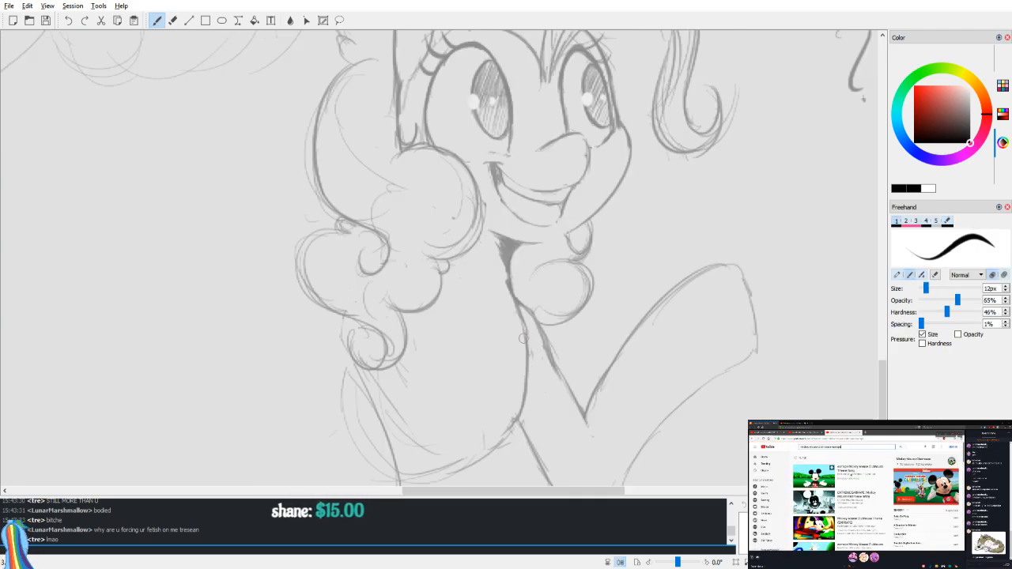
pyautogui.moveTo(417, 346); pyautogui.dragTo(485, 362)
pyautogui.hotkey('ctrl', 'z')
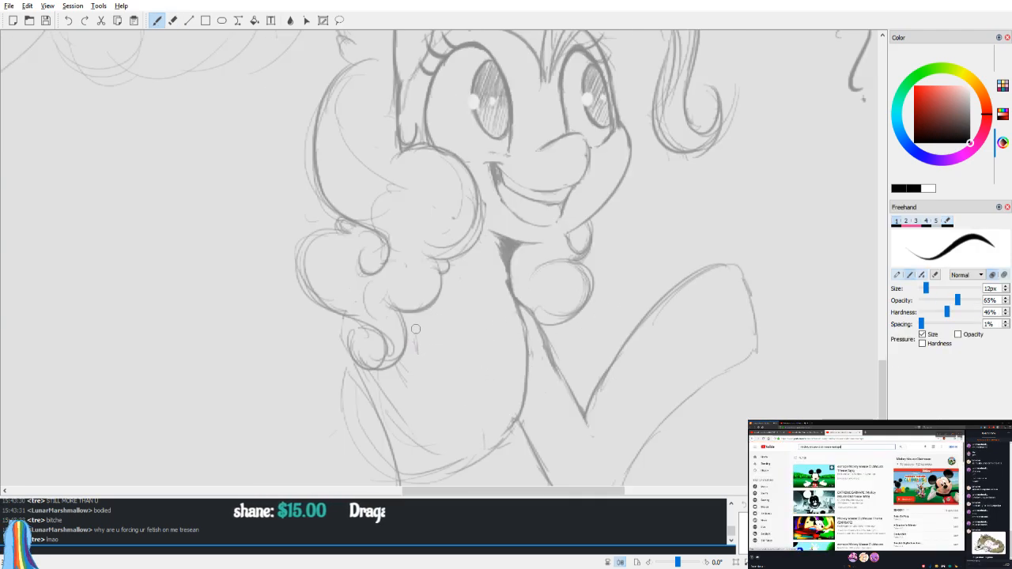
pyautogui.moveTo(417, 331); pyautogui.dragTo(454, 409)
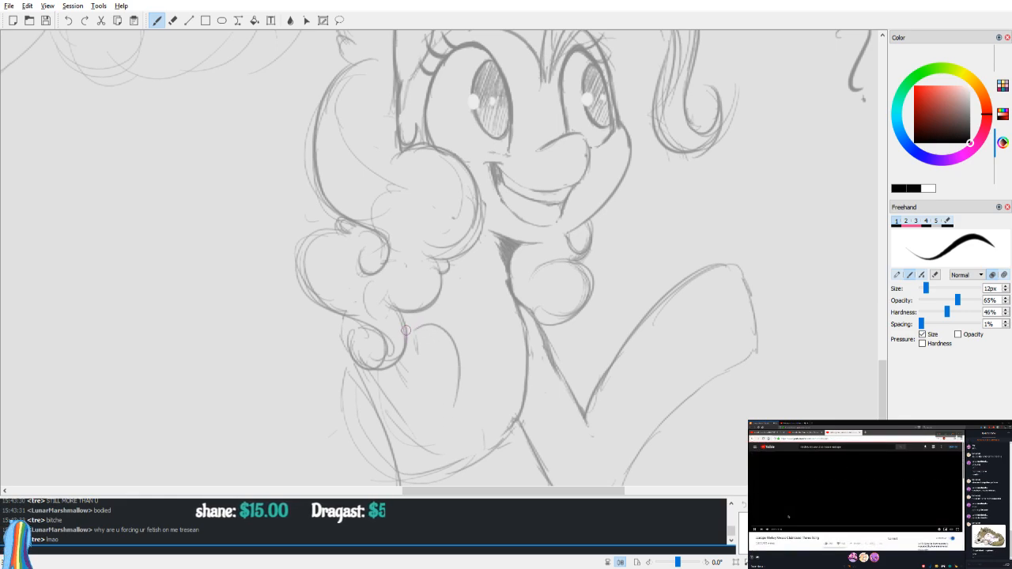
pyautogui.press('v')
pyautogui.moveTo(548, 373); pyautogui.dragTo(500, 349)
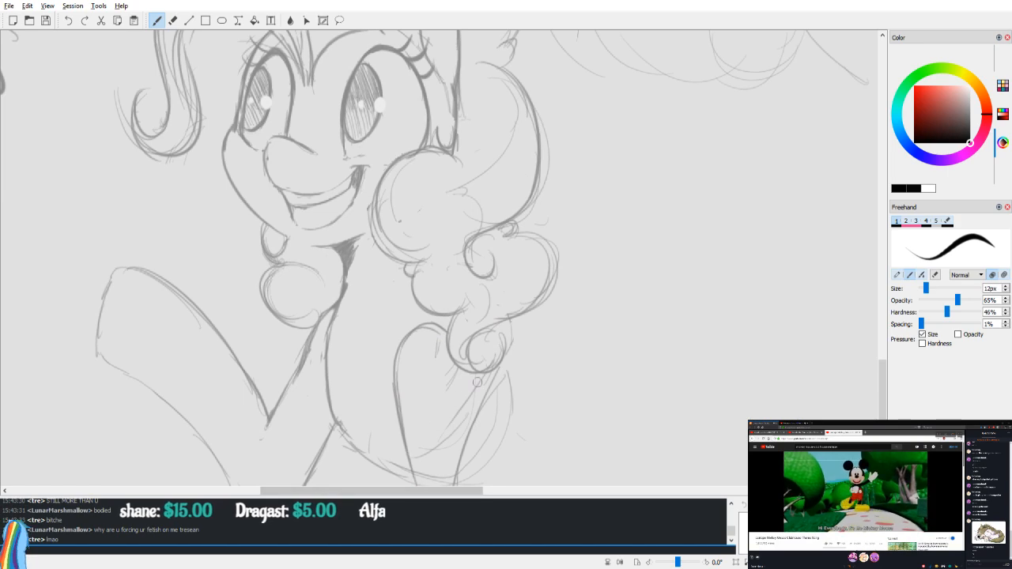
# Step: Darken the chest's lower contour where it meets the raised foreleg and erase rough sketch lines around the near foreleg
pyautogui.press('v')
pyautogui.moveTo(576, 339); pyautogui.dragTo(524, 401)
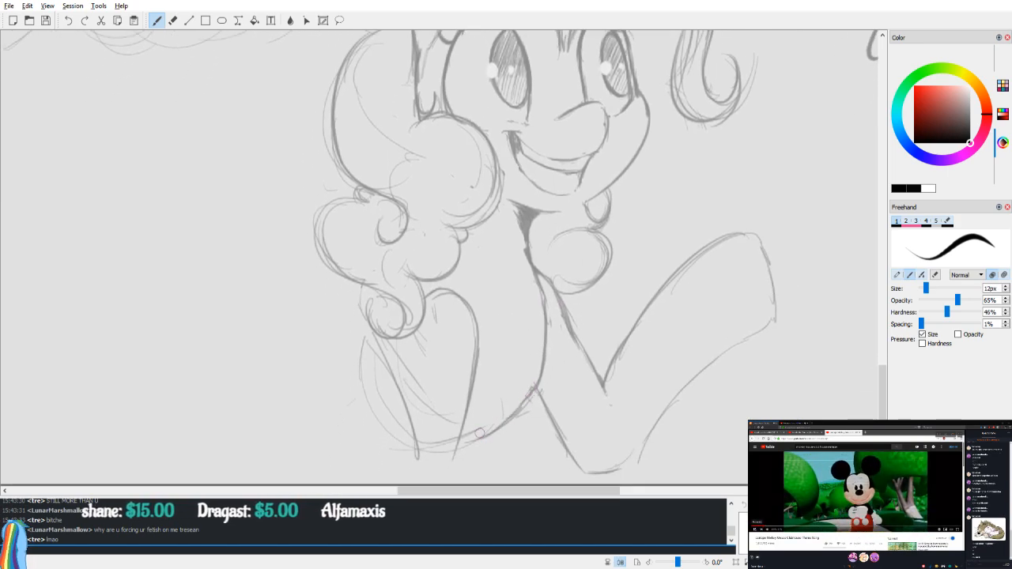
pyautogui.press('e')
pyautogui.press('b')
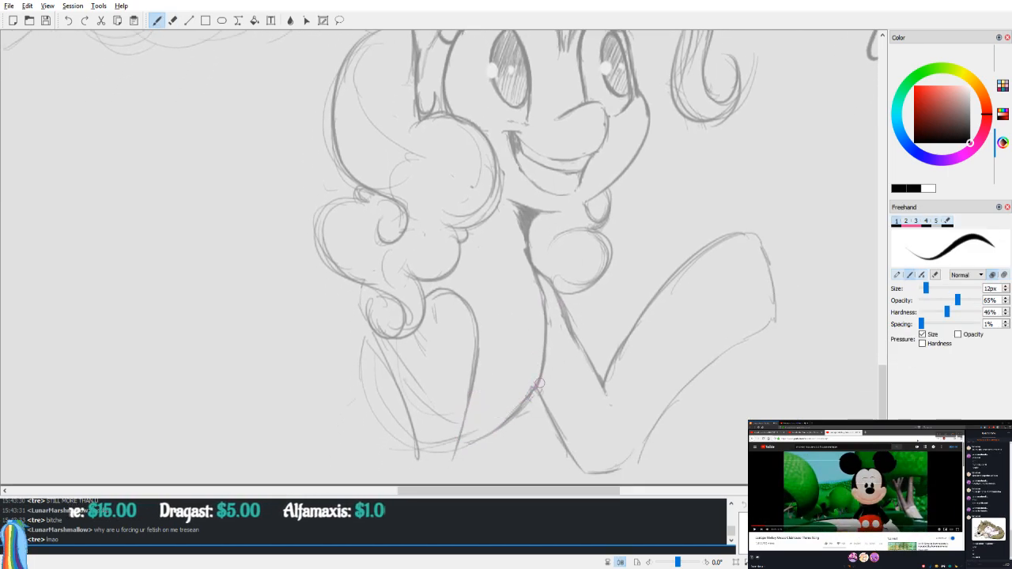
pyautogui.press('e')
pyautogui.moveTo(449, 323); pyautogui.dragTo(433, 437)
pyautogui.press('v')
pyautogui.moveTo(552, 334); pyautogui.dragTo(517, 335)
pyautogui.moveTo(447, 366)
pyautogui.mouseDown()
pyautogui.moveTo(436, 413)
pyautogui.moveTo(442, 427)
pyautogui.moveTo(456, 394)
pyautogui.moveTo(466, 484)
pyautogui.mouseUp()
# Step: Try new contour strokes on the near foreleg just below the lowest mane curl
pyautogui.press('b')
pyautogui.press('v')
pyautogui.moveTo(569, 279); pyautogui.dragTo(550, 261)
pyautogui.moveTo(417, 443); pyautogui.dragTo(435, 399)
pyautogui.hotkey('ctrl', 'z')
pyautogui.moveTo(406, 338); pyautogui.dragTo(375, 440)
pyautogui.hotkey('ctrl', 'z')
pyautogui.moveTo(421, 337); pyautogui.dragTo(416, 345)
pyautogui.press('v')
pyautogui.press('v')
pyautogui.hotkey('ctrl', 'z')
# Step: Reduce the eraser to 10 px and clean up the smiling pony's mouth corner shading and lower lip line
pyautogui.moveTo(560, 138); pyautogui.dragTo(473, 431)
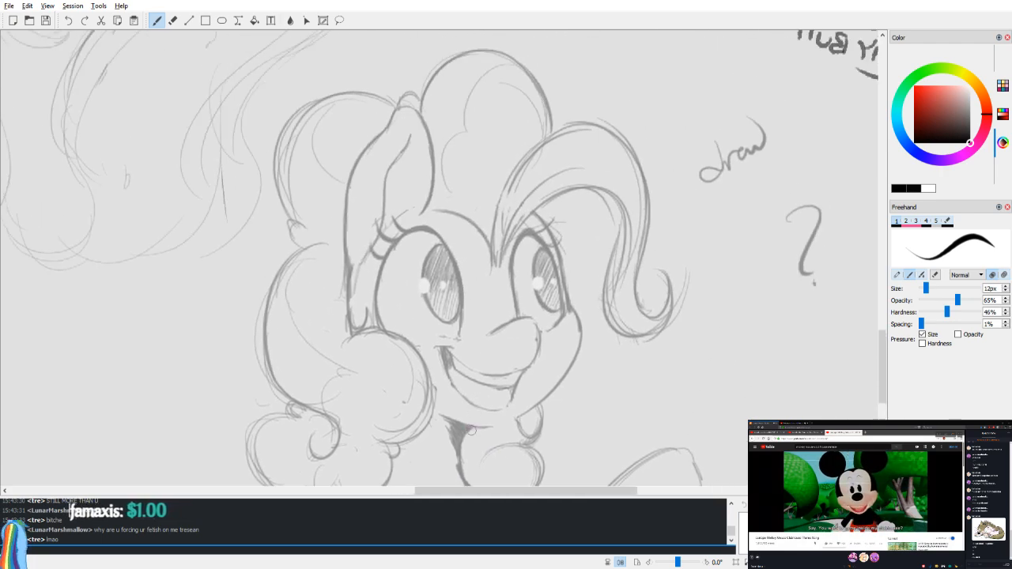
pyautogui.press('v')
pyautogui.moveTo(547, 330)
pyautogui.mouseDown()
pyautogui.moveTo(540, 369)
pyautogui.moveTo(513, 242)
pyautogui.mouseUp()
pyautogui.moveTo(489, 292)
pyautogui.mouseDown()
pyautogui.moveTo(539, 330)
pyautogui.moveTo(559, 320)
pyautogui.mouseUp()
pyautogui.scroll(5, 567, 293)
pyautogui.press('e')
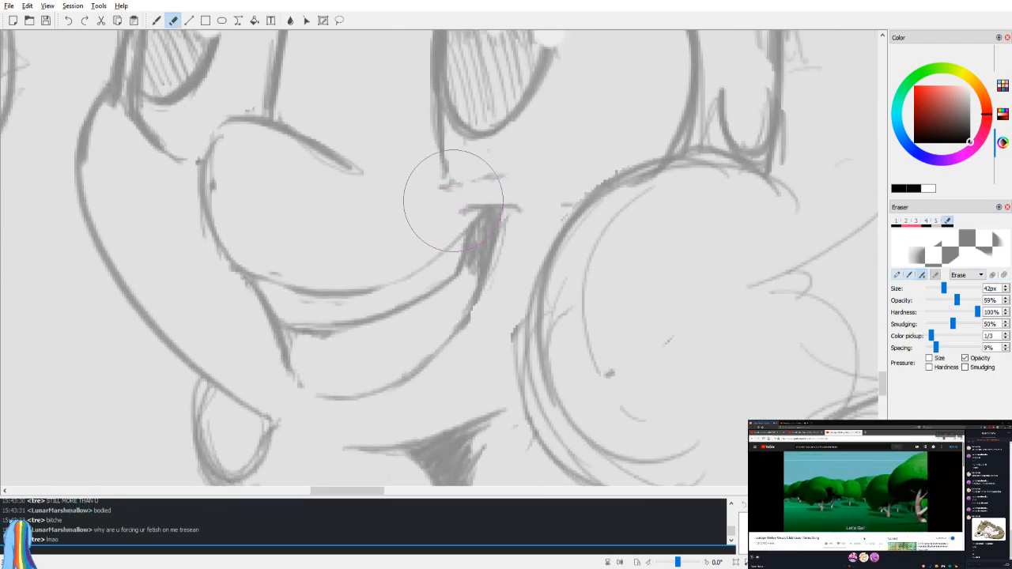
pyautogui.moveTo(945, 289); pyautogui.dragTo(931, 289)
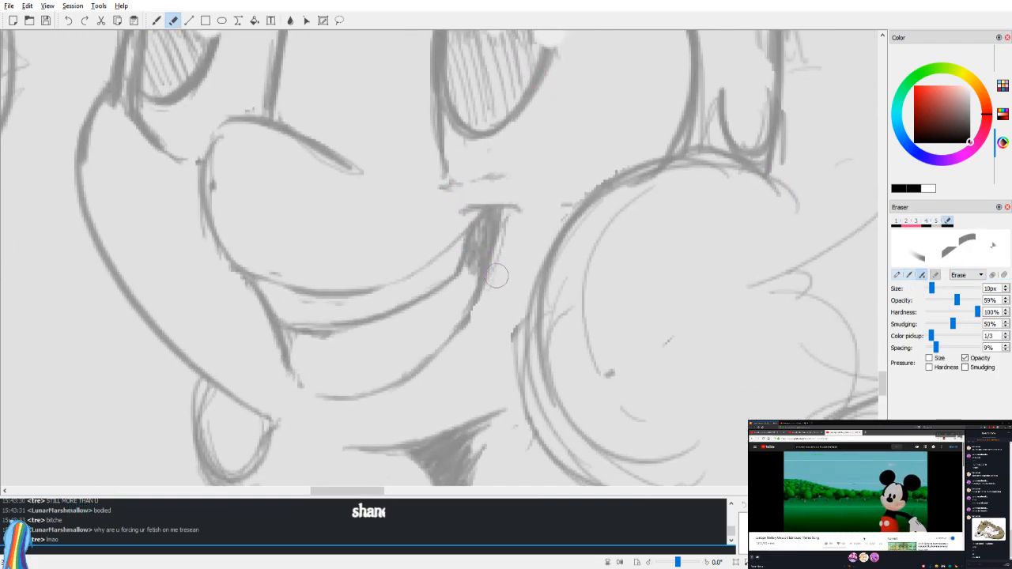
pyautogui.press('b')
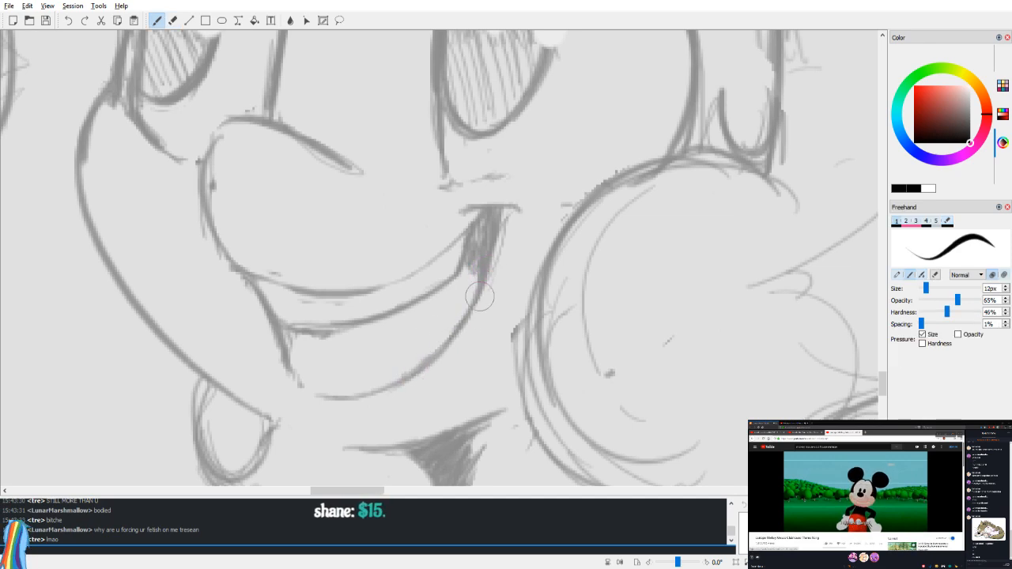
pyautogui.press('e')
pyautogui.moveTo(369, 376)
pyautogui.mouseDown()
pyautogui.moveTo(440, 335)
pyautogui.moveTo(450, 317)
pyautogui.mouseUp()
# Step: Darken the front corner of the smiling pony's mouth and erase the stray marks between the upper lip and teeth line
pyautogui.press('v')
pyautogui.moveTo(576, 304); pyautogui.dragTo(574, 297)
pyautogui.press('b')
pyautogui.press('v')
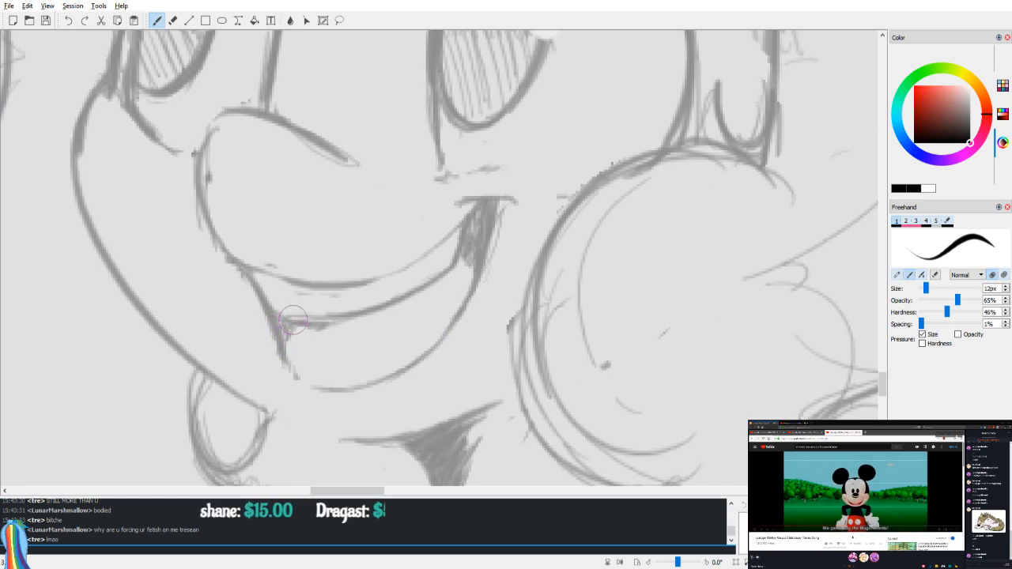
pyautogui.press('e')
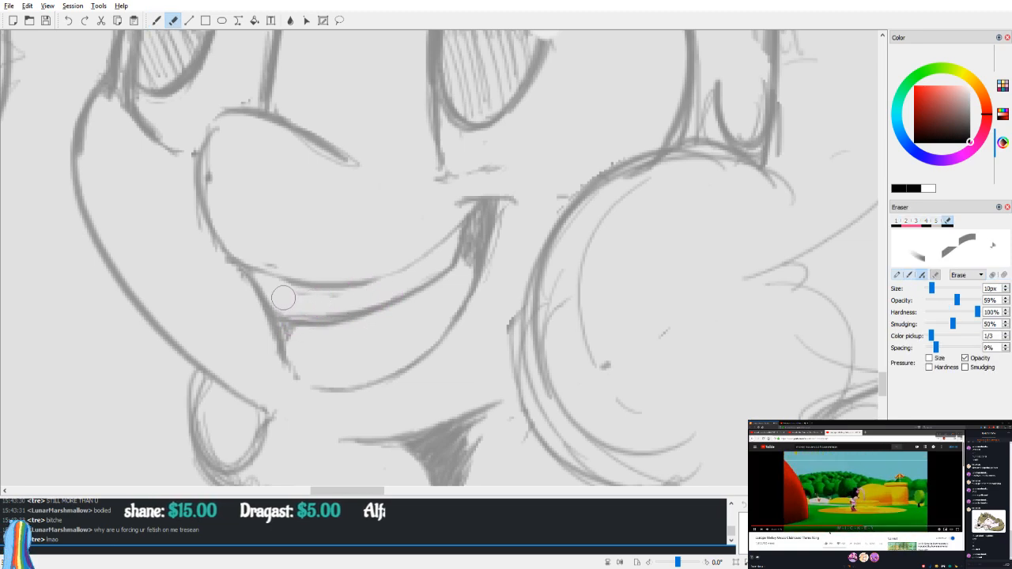
pyautogui.press('v')
pyautogui.moveTo(461, 226); pyautogui.dragTo(467, 294)
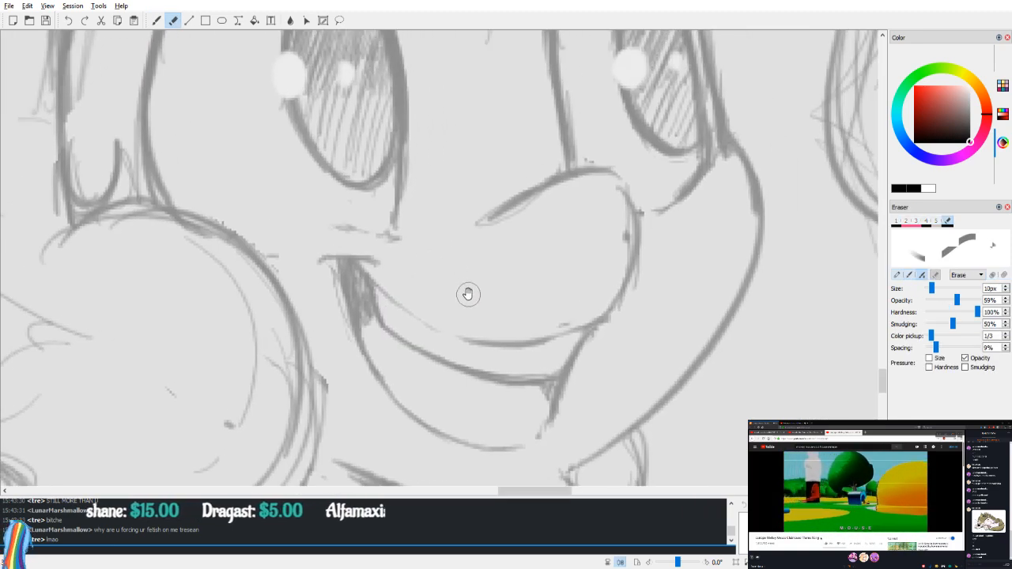
# Step: Redraw the smiling pony's snout outline from the bridge around the nose tip, erasing the stray marks beside it
pyautogui.press('v')
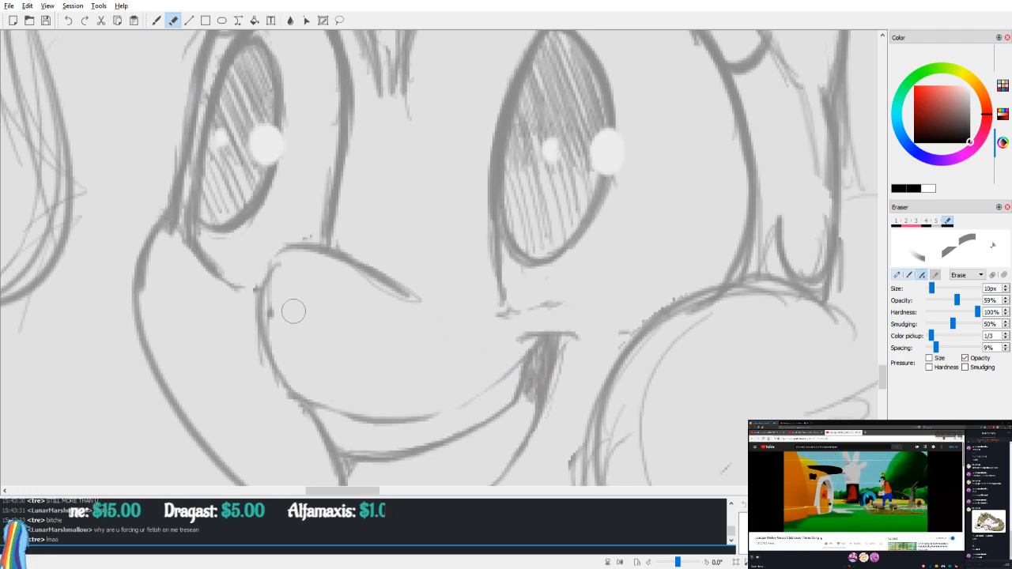
pyautogui.press('v')
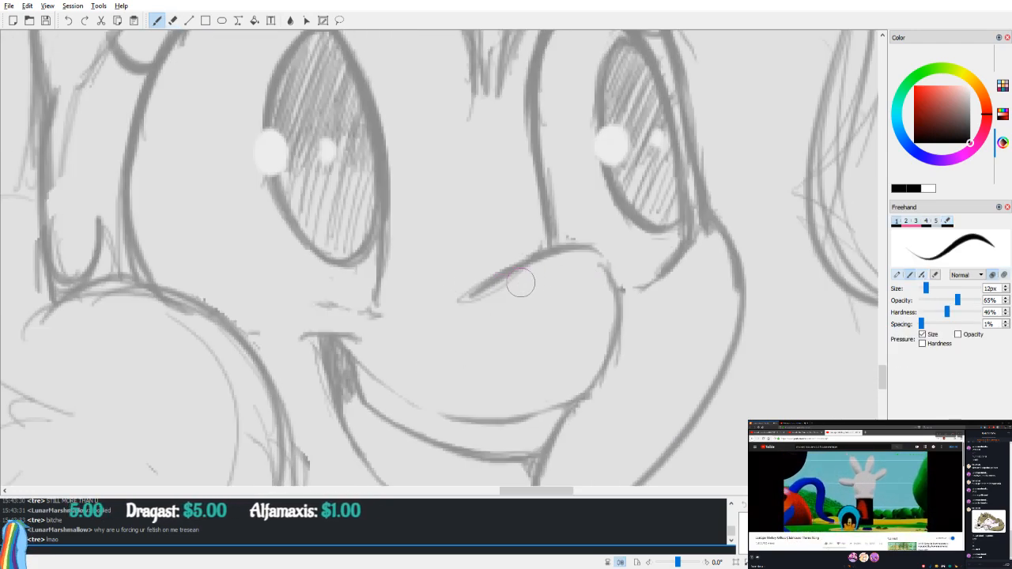
pyautogui.press('b')
pyautogui.moveTo(461, 299); pyautogui.dragTo(514, 271)
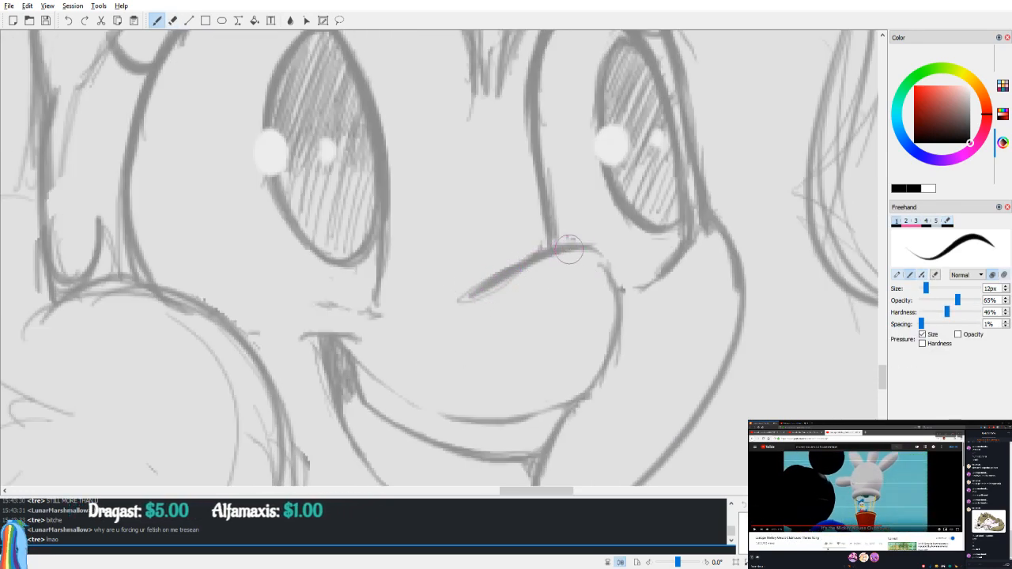
pyautogui.press('e')
pyautogui.moveTo(478, 315); pyautogui.dragTo(530, 283)
pyautogui.press('b')
pyautogui.moveTo(594, 251); pyautogui.dragTo(612, 272)
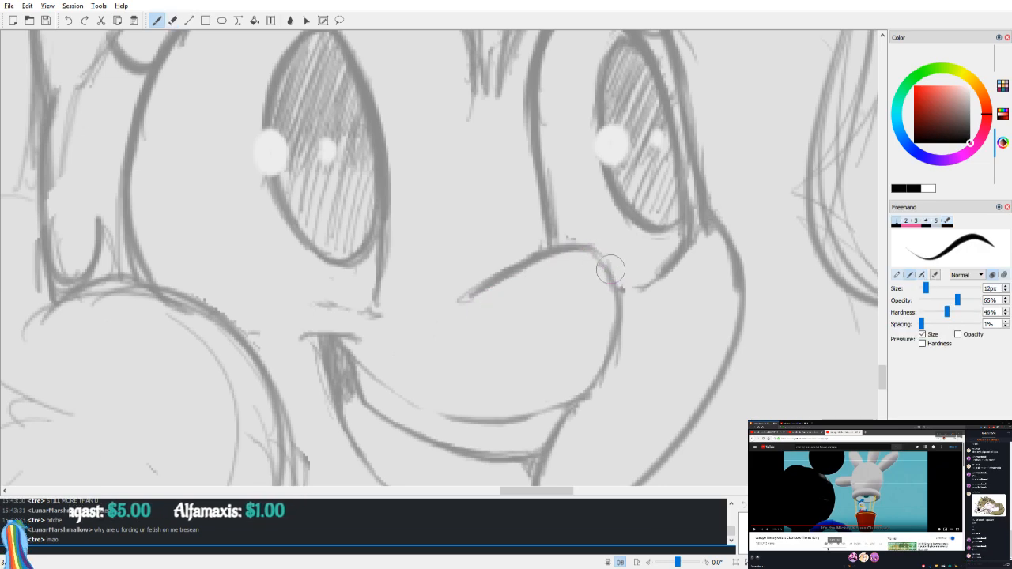
pyautogui.press('e')
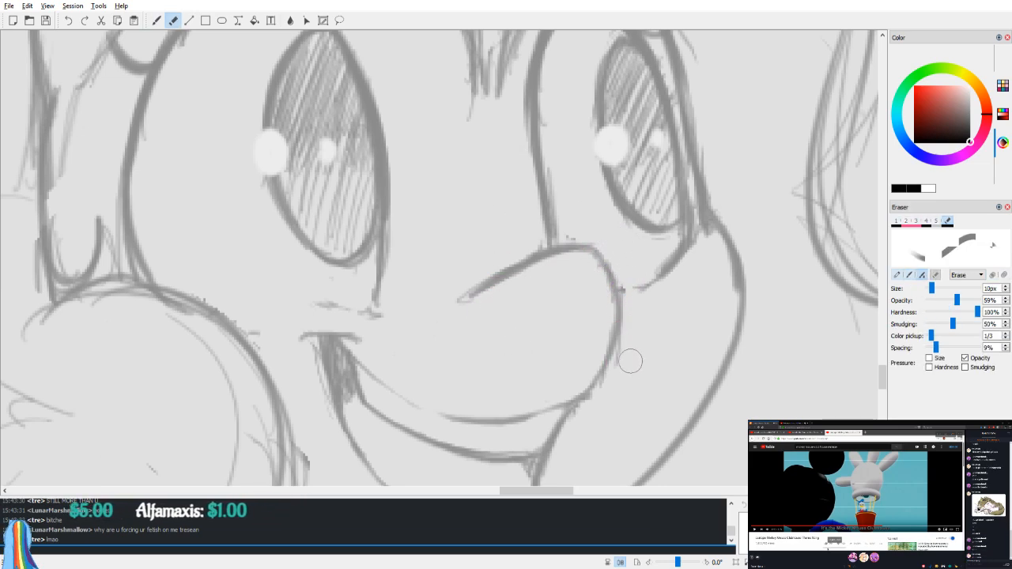
# Step: Erase the rough edges along the outer contour of the large mane curl beside the smiling pony's cheek
pyautogui.hotkey('shift', 'v')
pyautogui.moveTo(599, 366)
pyautogui.mouseDown()
pyautogui.moveTo(592, 355)
pyautogui.moveTo(632, 350)
pyautogui.moveTo(656, 312)
pyautogui.mouseUp()
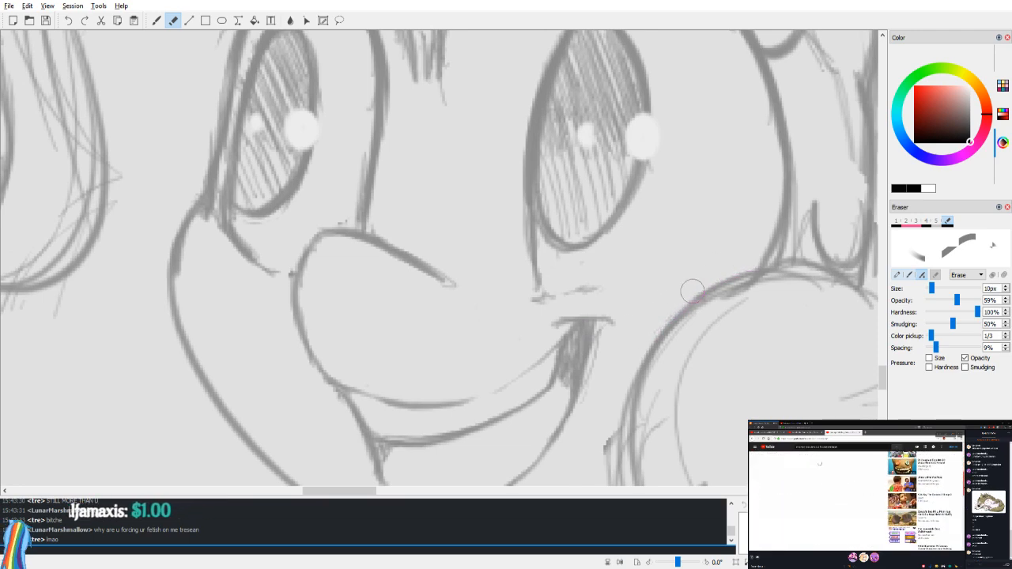
pyautogui.scroll(-3, 701, 283)
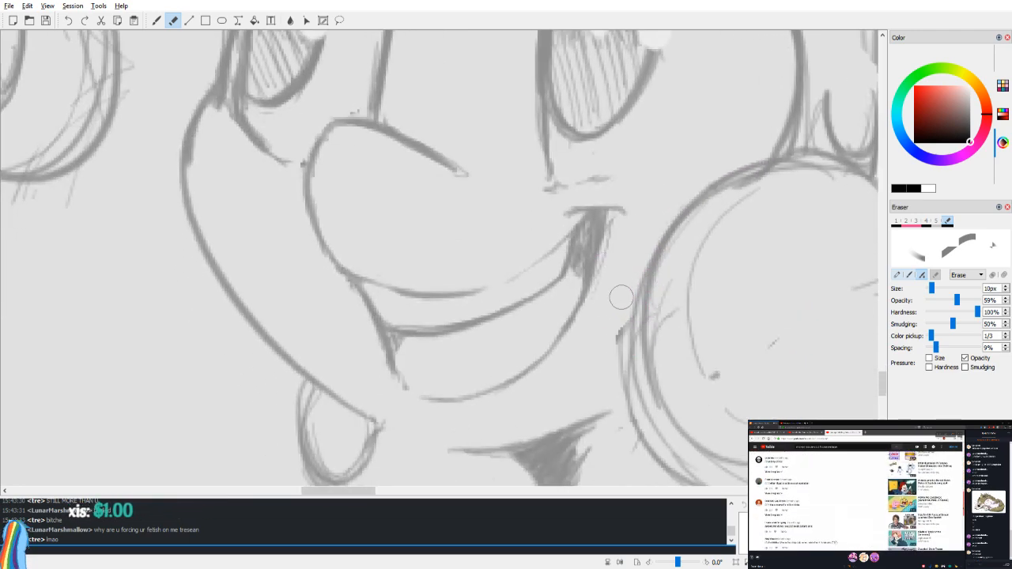
# Step: Look over the smiling pony's whole head and inspect the ear and near eye's lashes up close
pyautogui.press('b')
pyautogui.scroll(4, 628, 309)
pyautogui.scroll(-1, 495, 308)
pyautogui.scroll(-3, 503, 310)
pyautogui.scroll(2, 576, 305)
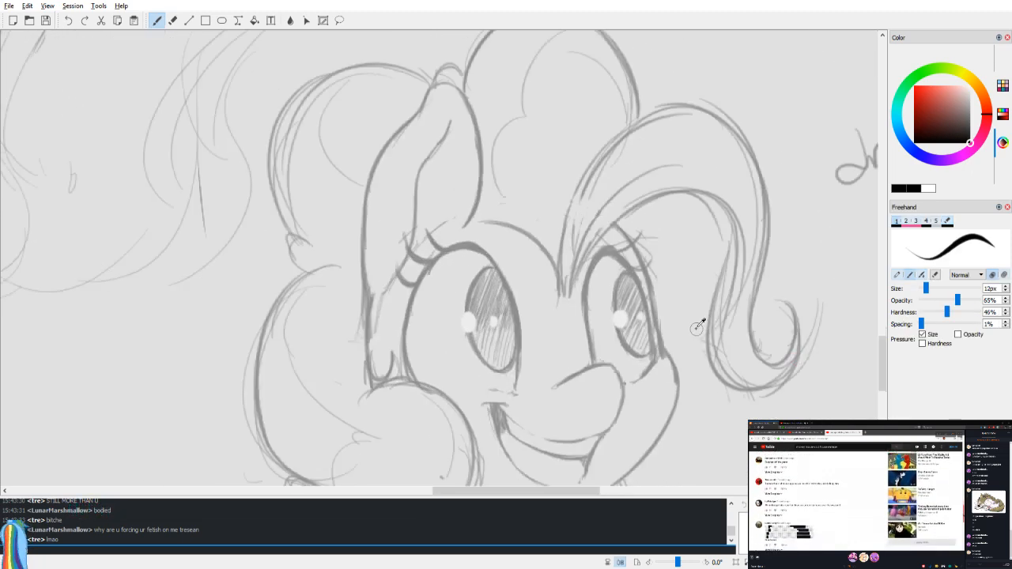
pyautogui.scroll(3, 567, 232)
pyautogui.press('e')
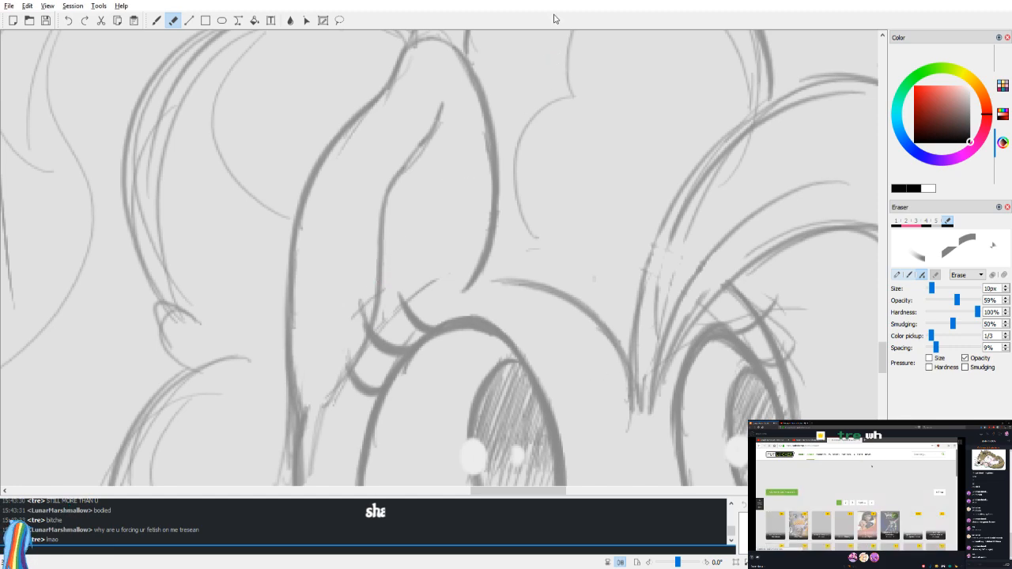
# Step: Redraw the top outline of the hat on the hat-wearing pony, from the front fold over the crown to the back
pyautogui.scroll(-5, 525, 62)
pyautogui.moveTo(868, 336); pyautogui.dragTo(684, 300)
pyautogui.scroll(-2, 684, 300)
pyautogui.moveTo(233, 277); pyautogui.dragTo(707, 337)
pyautogui.moveTo(447, 331); pyautogui.dragTo(596, 280)
pyautogui.scroll(1, 596, 280)
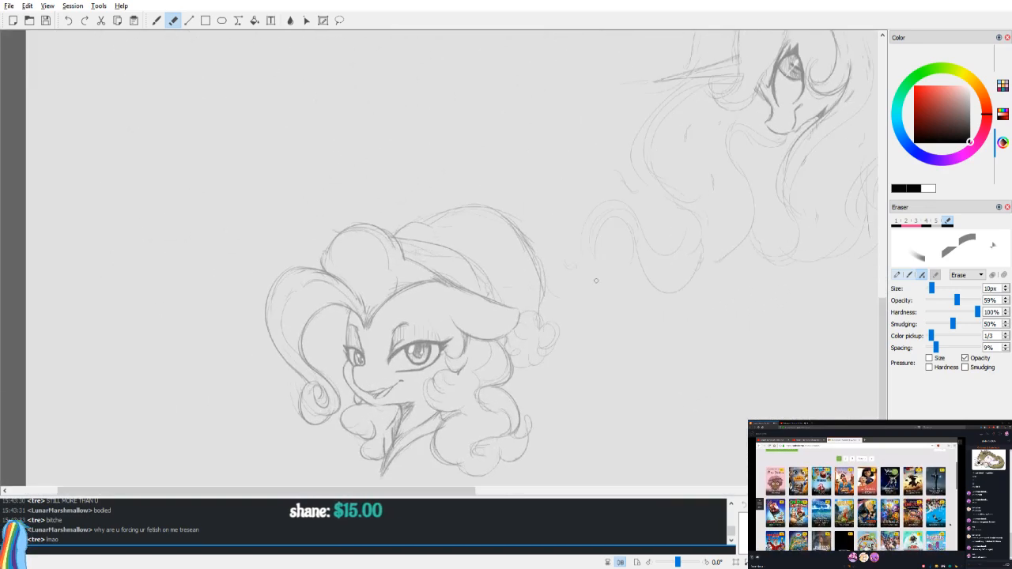
pyautogui.press('v')
pyautogui.scroll(1, 594, 280)
pyautogui.press('v')
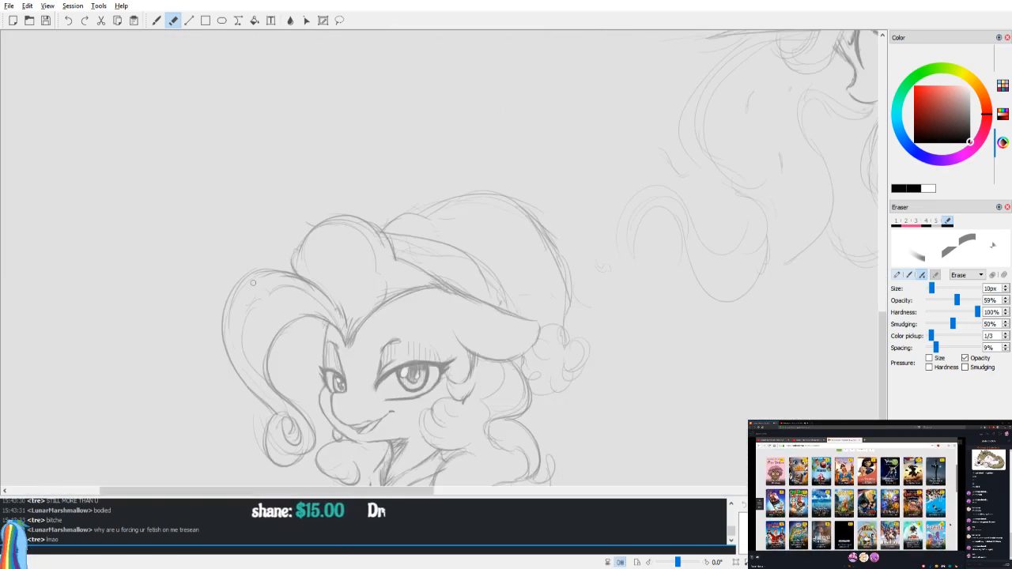
pyautogui.moveTo(636, 289); pyautogui.dragTo(683, 291)
pyautogui.scroll(2, 683, 291)
pyautogui.moveTo(587, 239); pyautogui.dragTo(601, 213)
pyautogui.press('b')
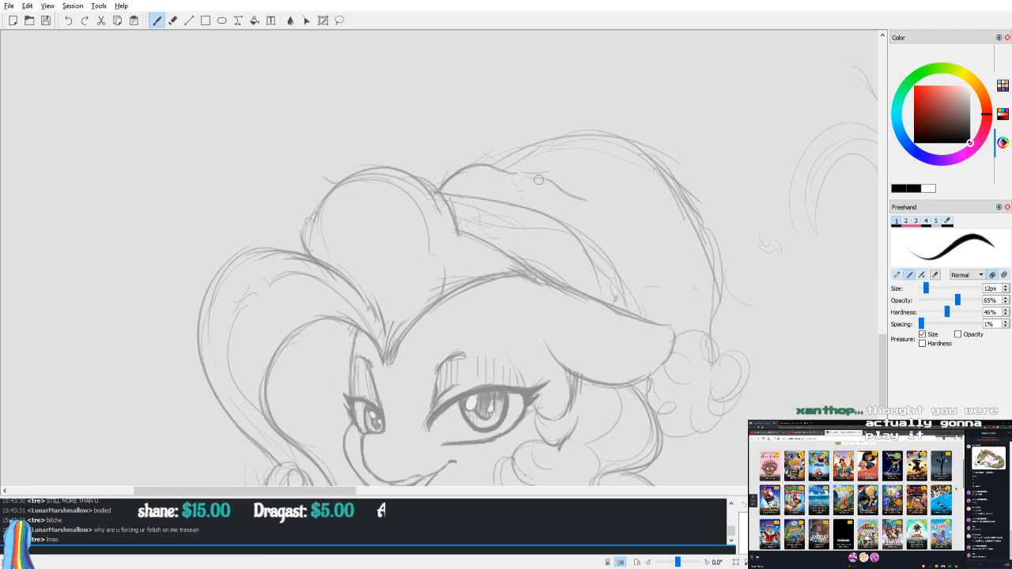
pyautogui.moveTo(501, 165); pyautogui.dragTo(627, 132)
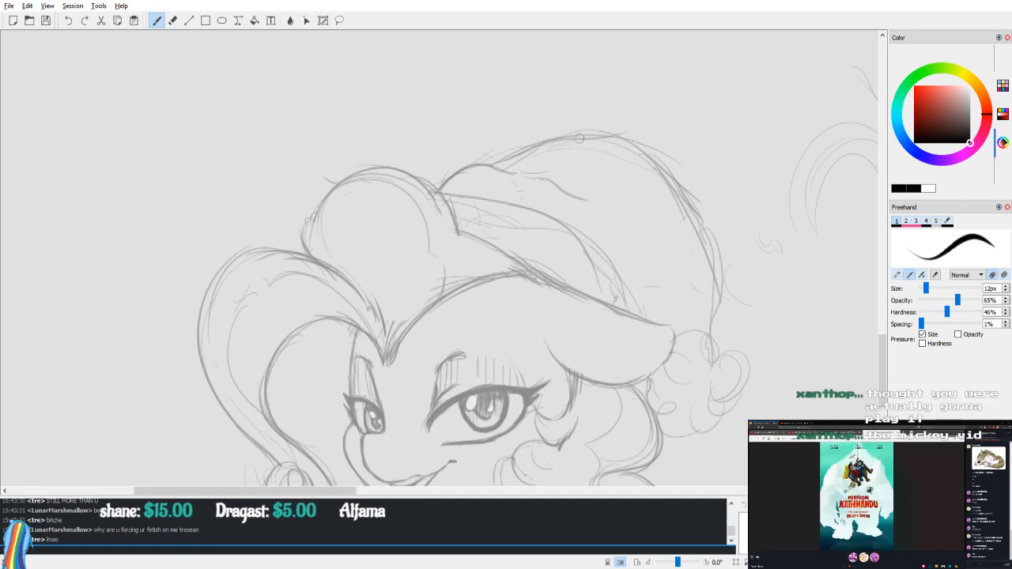
pyautogui.moveTo(716, 294); pyautogui.dragTo(718, 303)
# Step: Erase the loose sketch lines outside the crown and back edge of the pony's hat
pyautogui.press('v')
pyautogui.moveTo(317, 175); pyautogui.dragTo(373, 200)
pyautogui.press('e')
pyautogui.moveTo(280, 174)
pyautogui.mouseDown()
pyautogui.moveTo(316, 156)
pyautogui.moveTo(371, 157)
pyautogui.mouseUp()
pyautogui.moveTo(271, 192); pyautogui.dragTo(240, 230)
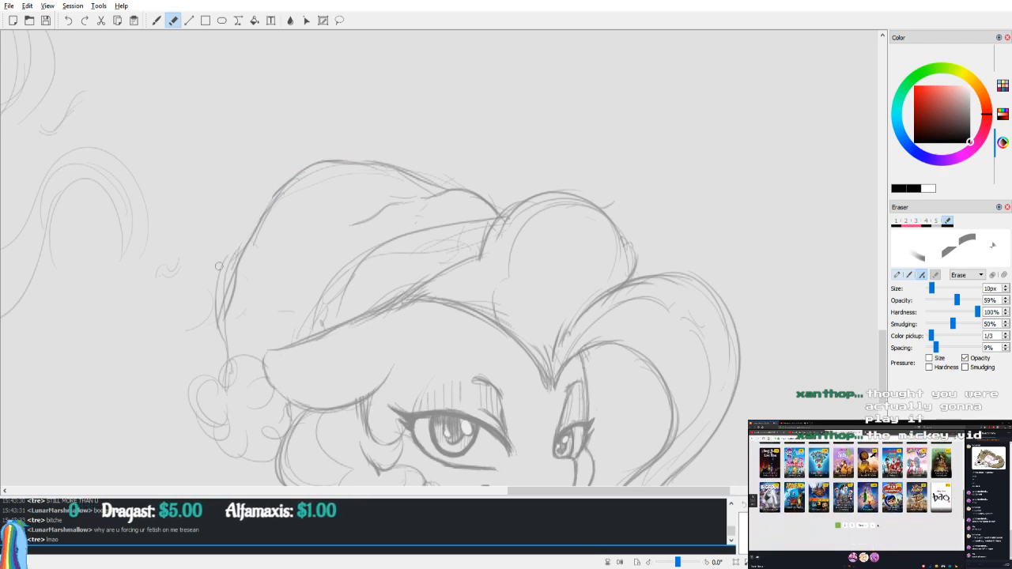
pyautogui.moveTo(269, 265); pyautogui.dragTo(272, 291)
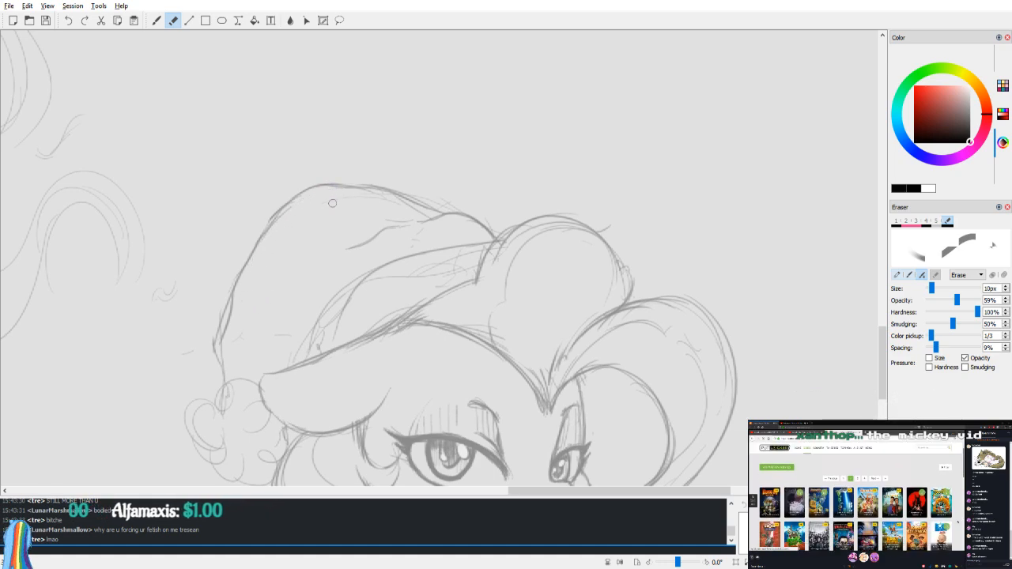
# Step: Darken the hat's back edge down to the pompom and erase the rough marks along it
pyautogui.press('v')
pyautogui.moveTo(601, 234); pyautogui.dragTo(574, 226)
pyautogui.press('b')
pyautogui.press('v')
pyautogui.moveTo(393, 296); pyautogui.dragTo(429, 250)
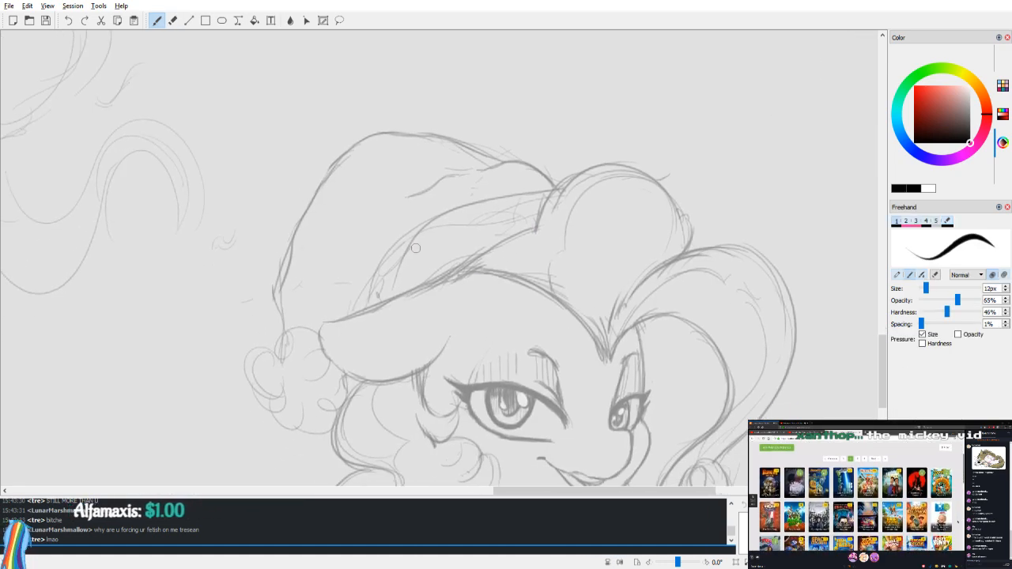
pyautogui.moveTo(290, 261); pyautogui.dragTo(281, 312)
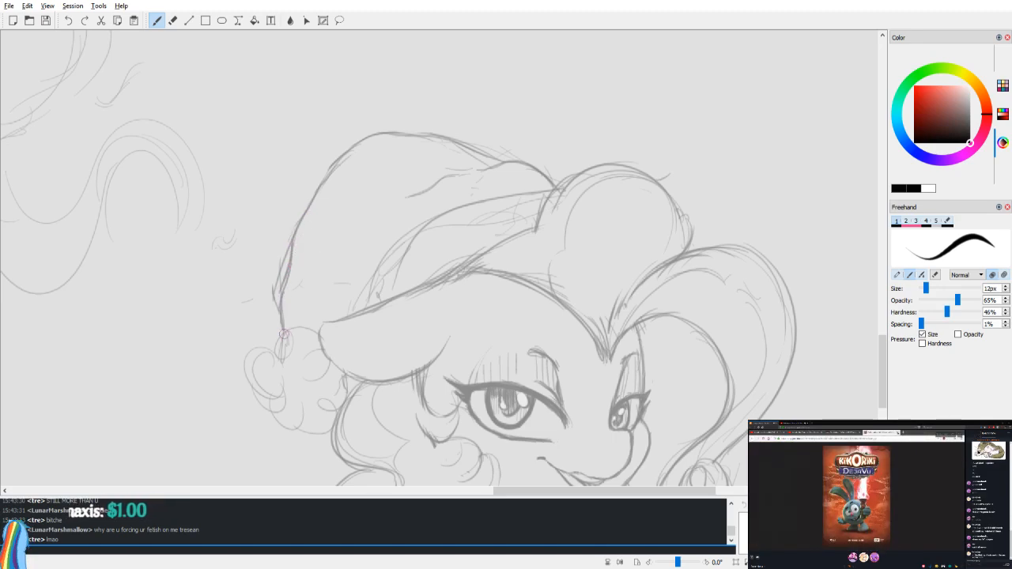
pyautogui.press('e')
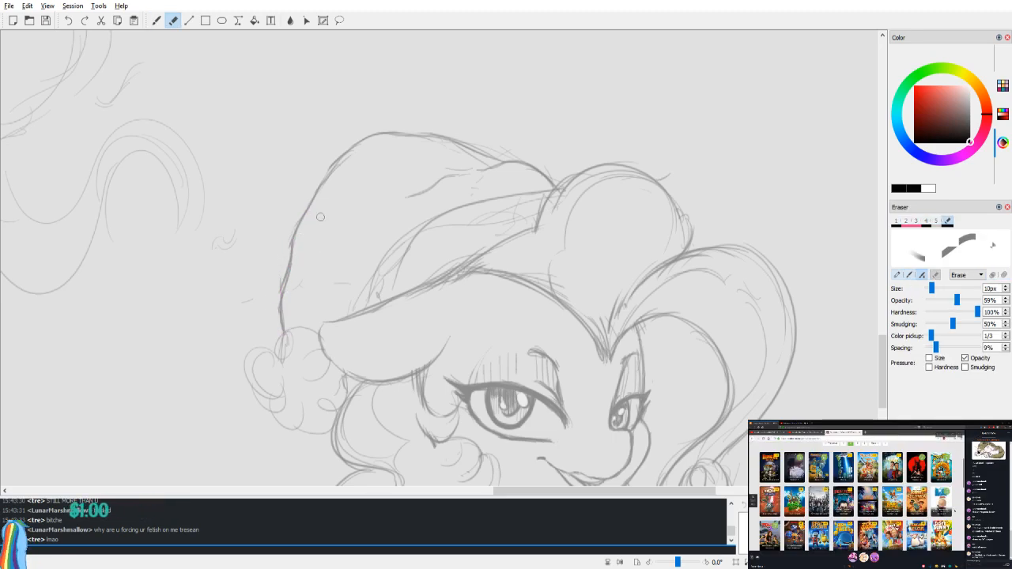
pyautogui.press('v')
pyautogui.press('v')
pyautogui.moveTo(416, 244); pyautogui.dragTo(495, 229)
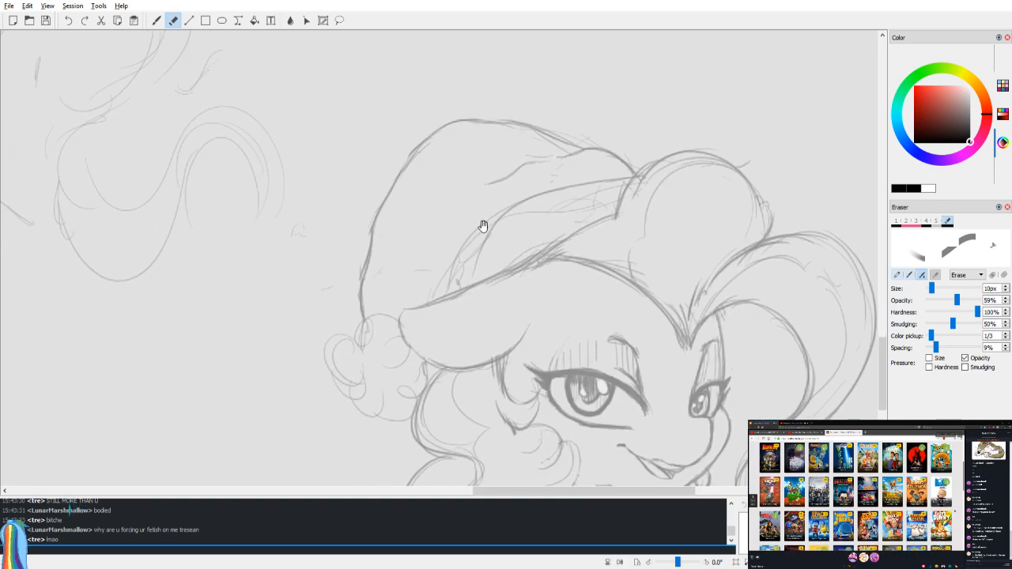
# Step: Redraw the upper edge of the hat's brim in a curve from the mane tuft down to the ear
pyautogui.press('b')
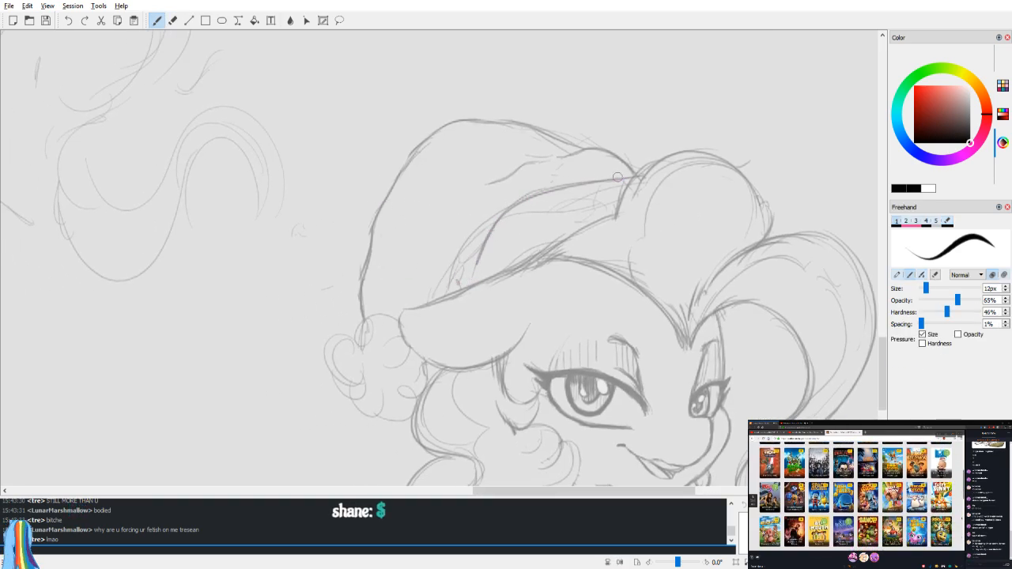
pyautogui.press('v')
pyautogui.moveTo(553, 245); pyautogui.dragTo(562, 242)
pyautogui.moveTo(423, 259); pyautogui.dragTo(448, 282)
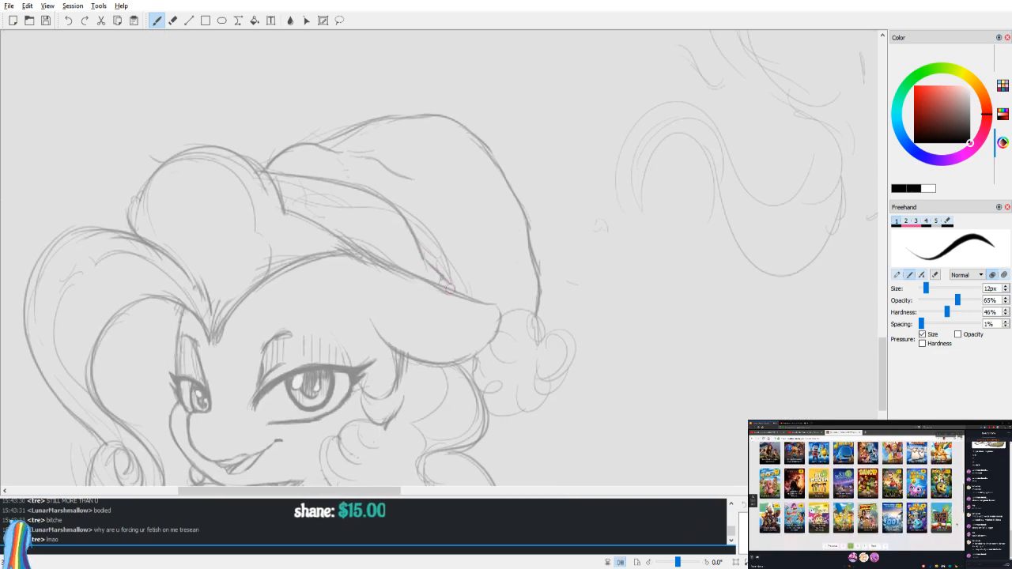
# Step: Erase the stray sketch lines inside the hat's brim and darken its front corner beside the mane tuft
pyautogui.press('v')
pyautogui.press('e')
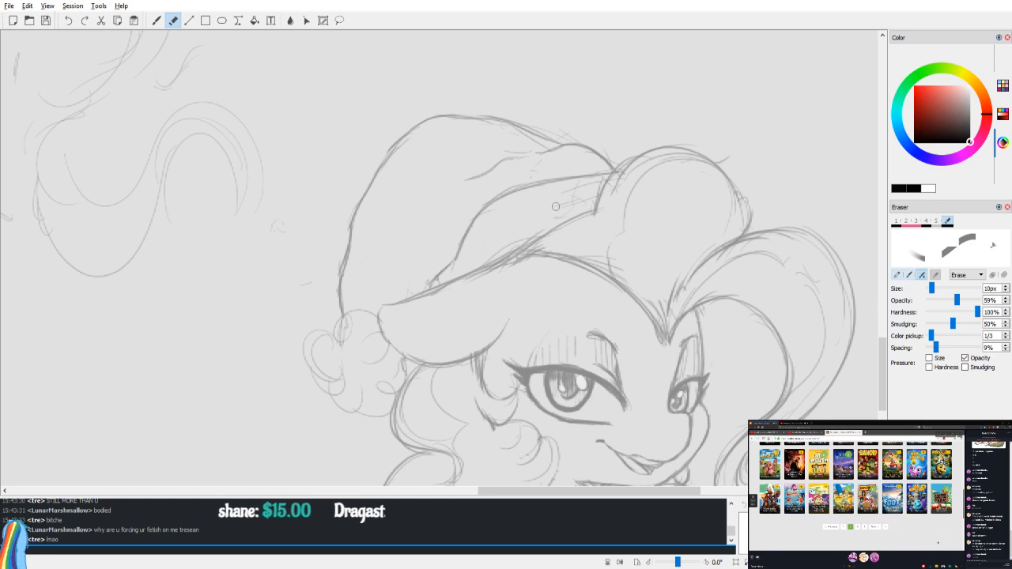
pyautogui.press('v')
pyautogui.press('b')
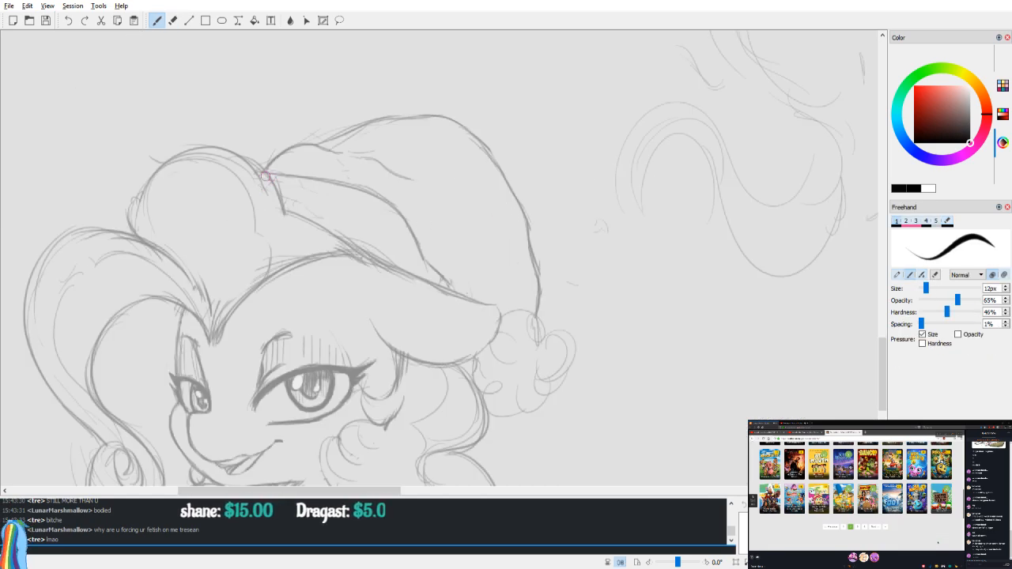
pyautogui.press('e')
# Step: Inspect the hat-wearing pony's pompom, face and lower curls up close in both normal and mirrored views
pyautogui.press('v')
pyautogui.scroll(-2, 530, 220)
pyautogui.press('v')
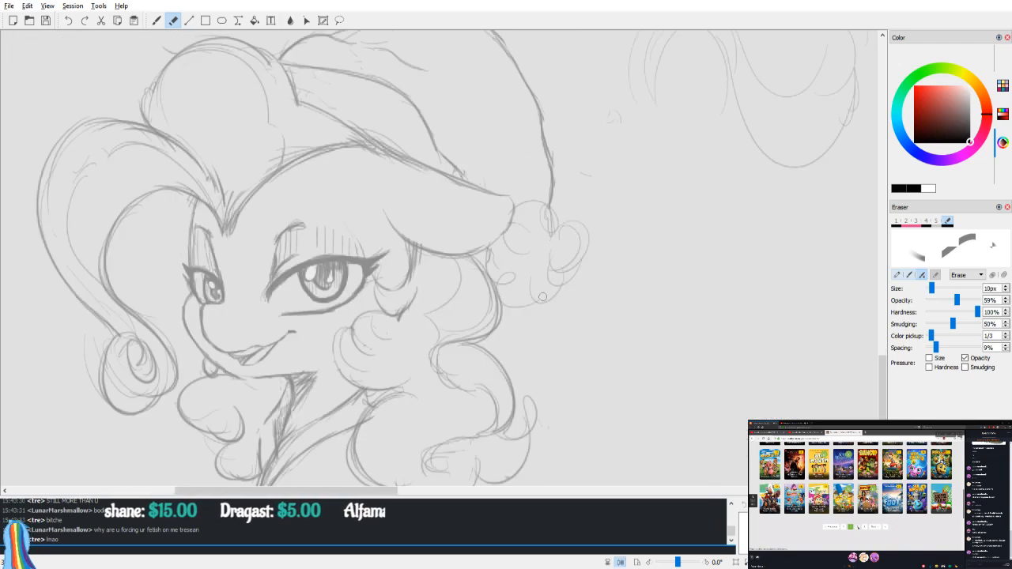
pyautogui.press('v')
pyautogui.press('v')
pyautogui.press('v')
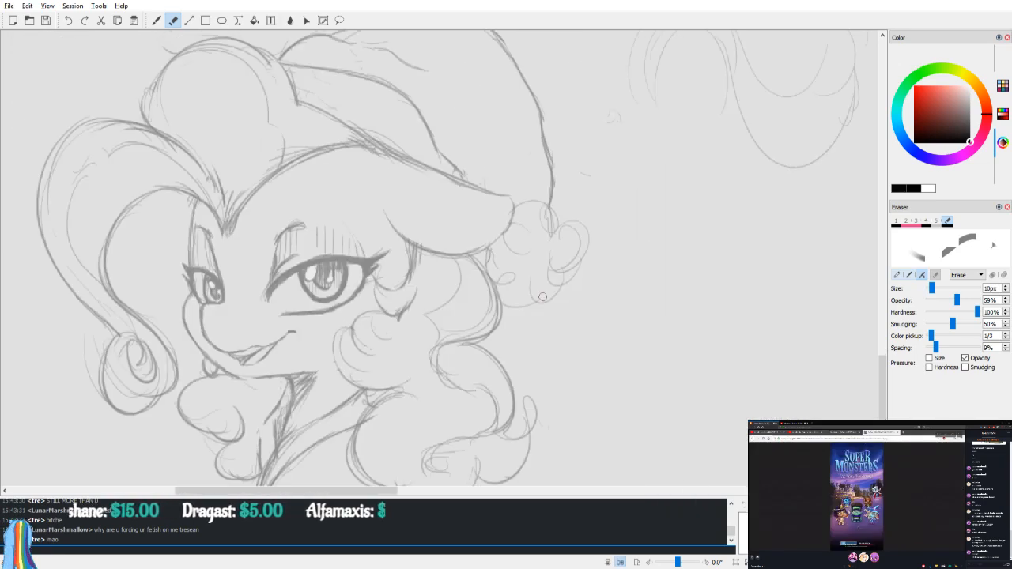
pyautogui.press('v')
pyautogui.press('v')
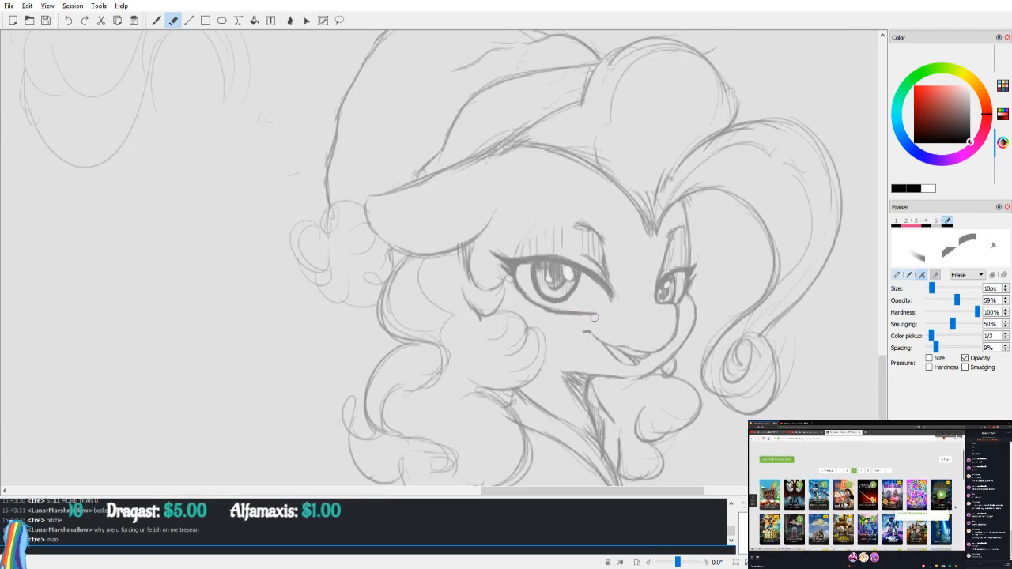
pyautogui.press('v')
pyautogui.moveTo(508, 341); pyautogui.dragTo(595, 235)
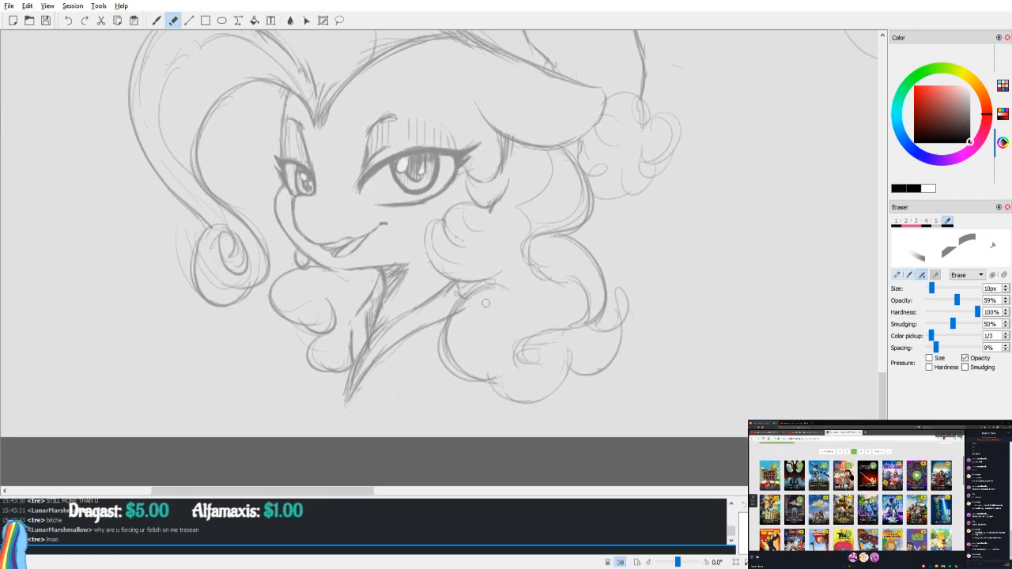
pyautogui.moveTo(457, 314); pyautogui.dragTo(480, 298)
# Step: Compare the hat-wearing pony with the other pony sketches across the canvas in normal and mirrored views
pyautogui.scroll(-5, 548, 275)
pyautogui.moveTo(485, 233); pyautogui.dragTo(304, 285)
pyautogui.press('v')
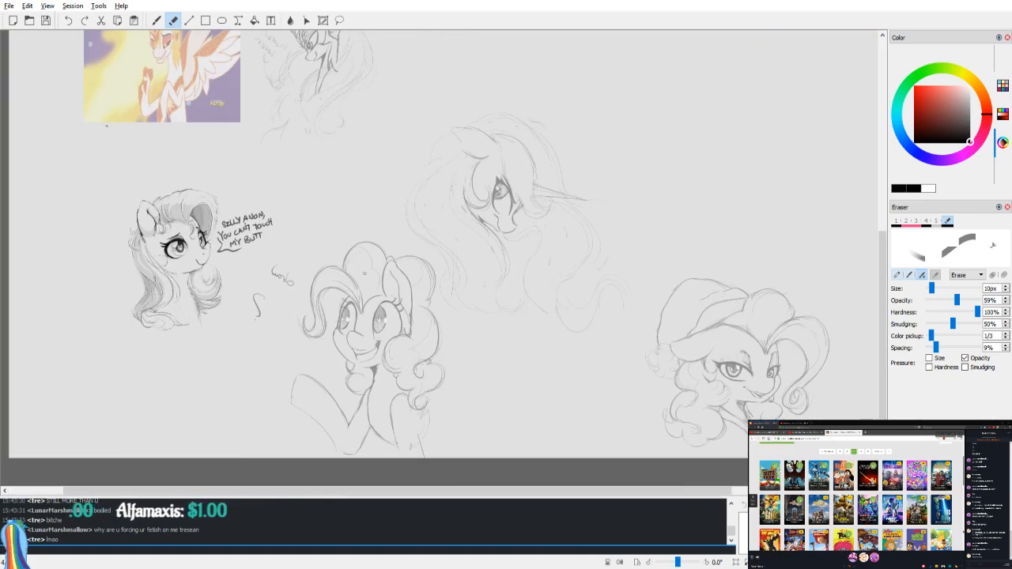
pyautogui.press('v')
pyautogui.moveTo(365, 274); pyautogui.dragTo(437, 228)
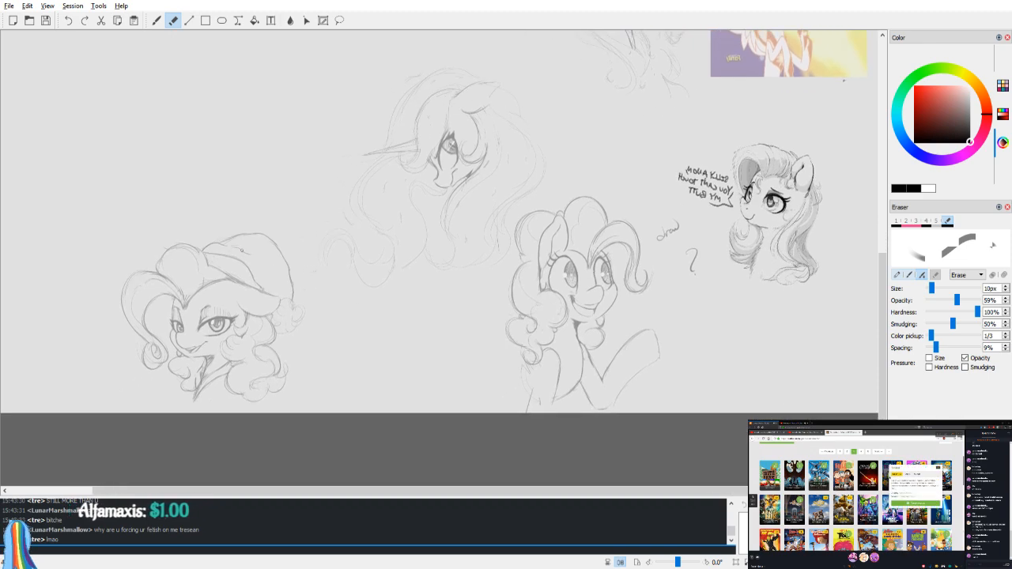
pyautogui.press('v')
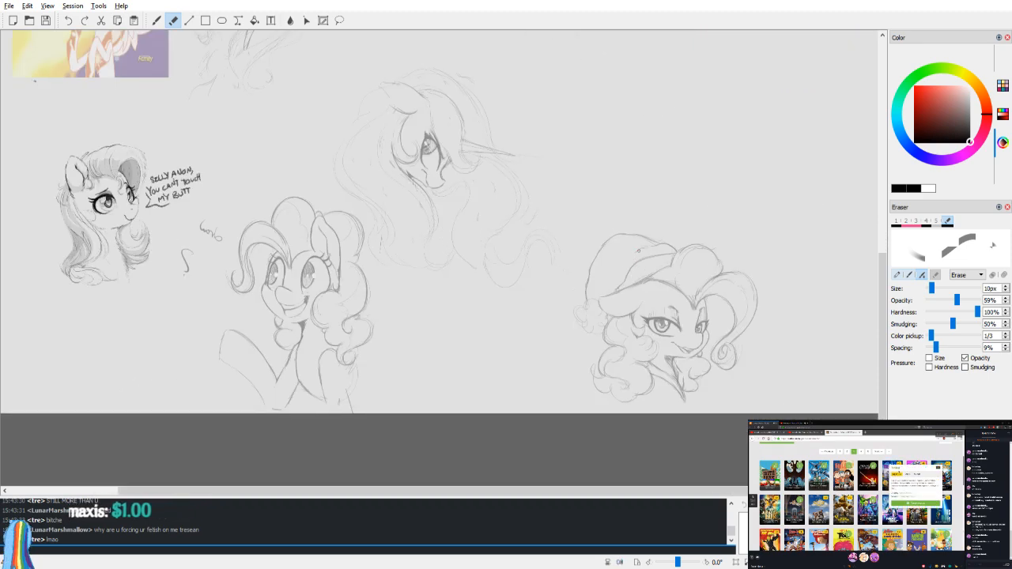
pyautogui.press('v')
pyautogui.moveTo(668, 170); pyautogui.dragTo(678, 162)
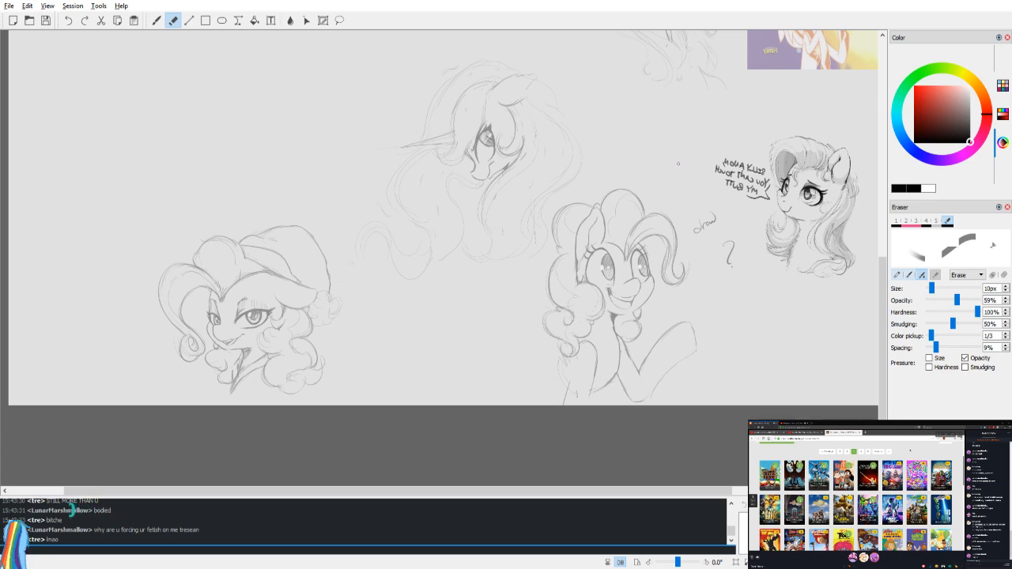
pyautogui.moveTo(569, 189); pyautogui.dragTo(597, 196)
# Step: Fill the crown of the pony's hat with light, widely spaced diagonal hatching strokes
pyautogui.press('b')
pyautogui.press('v')
pyautogui.press('v')
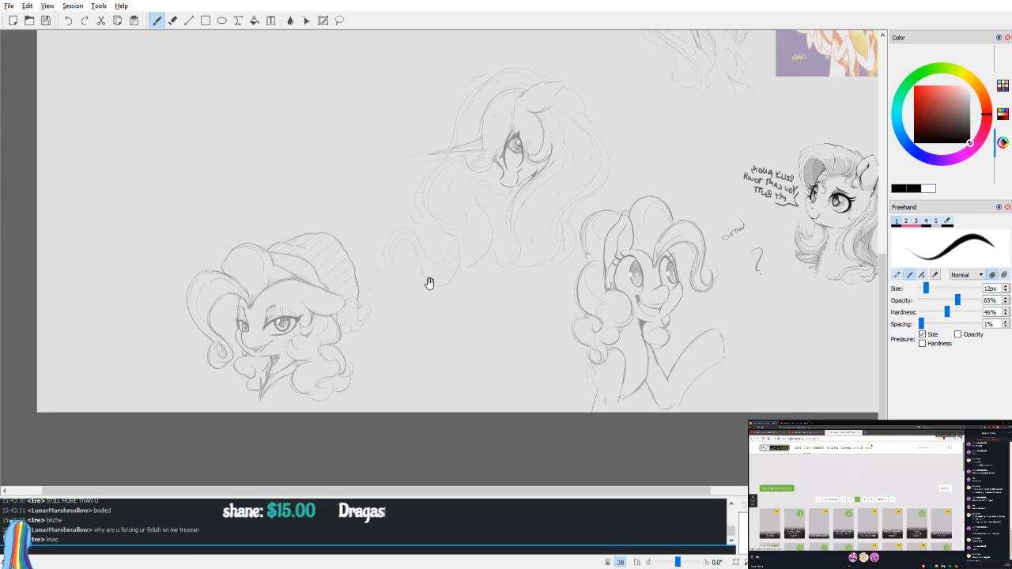
pyautogui.moveTo(637, 252); pyautogui.dragTo(522, 276)
pyautogui.press('v')
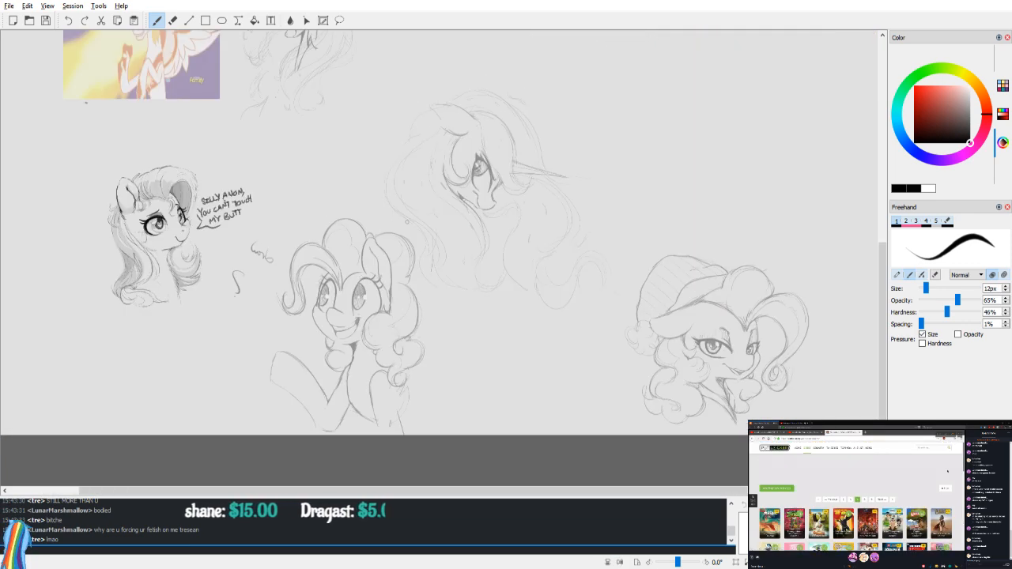
# Step: Erase the shoulder curve on the smiling pony's near foreleg and darken the short lines at its back edge
pyautogui.press('e')
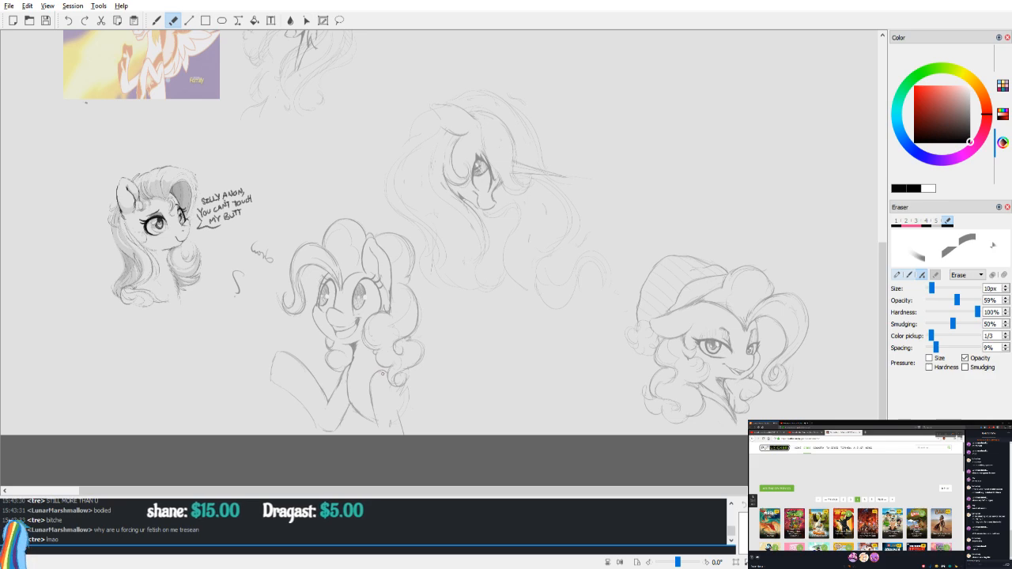
pyautogui.press('v')
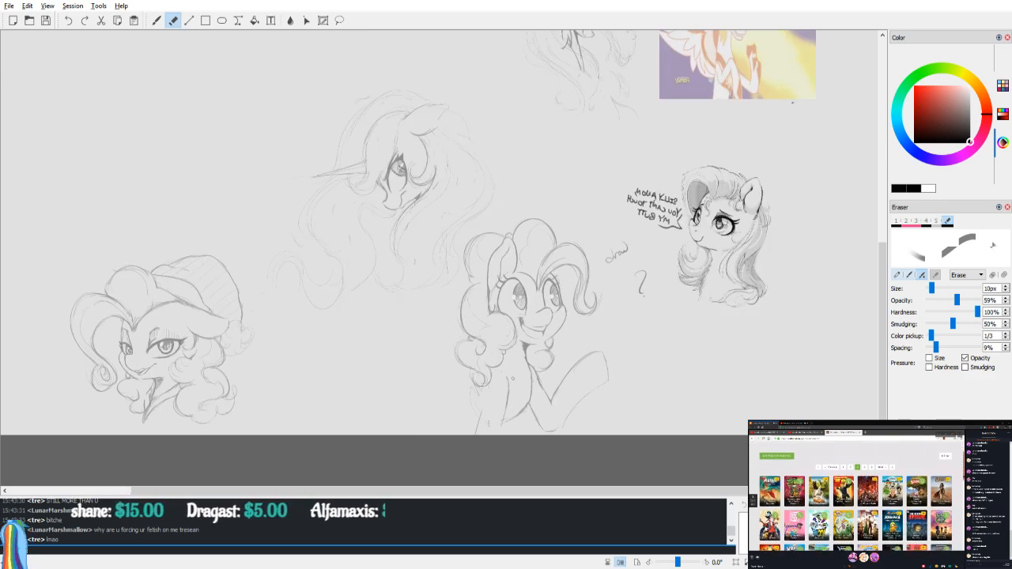
pyautogui.press('v')
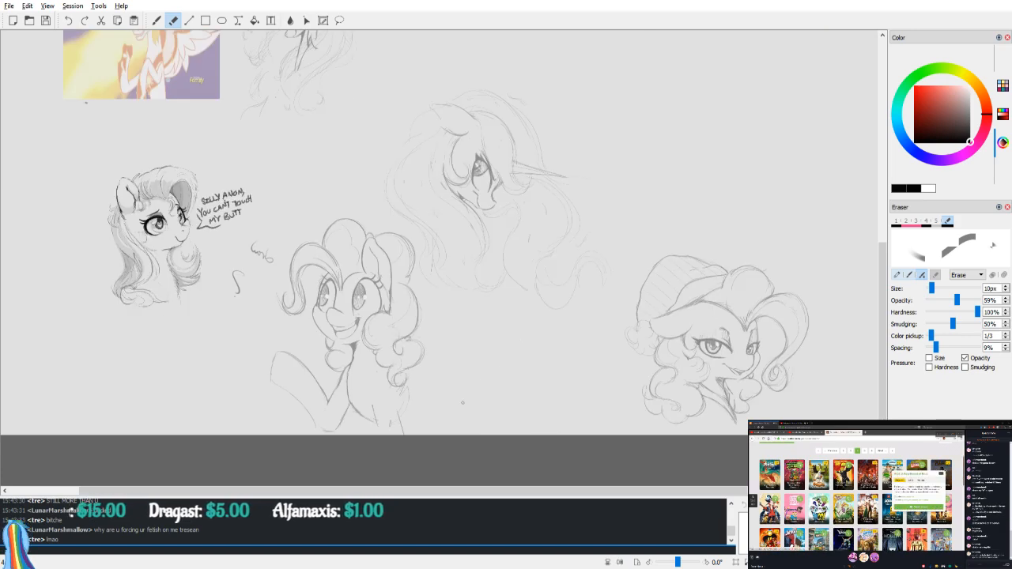
pyautogui.press('b')
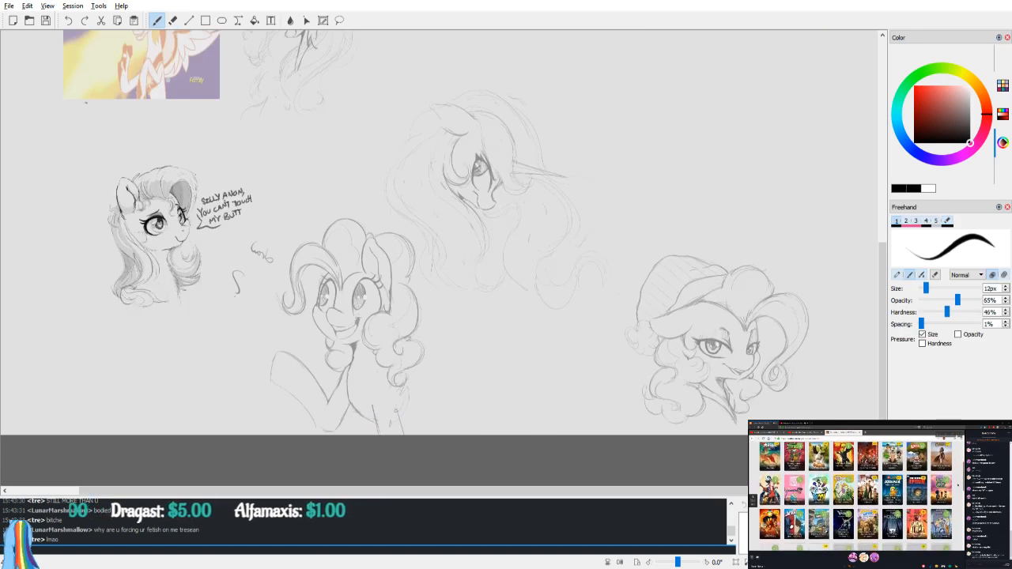
pyautogui.press('v')
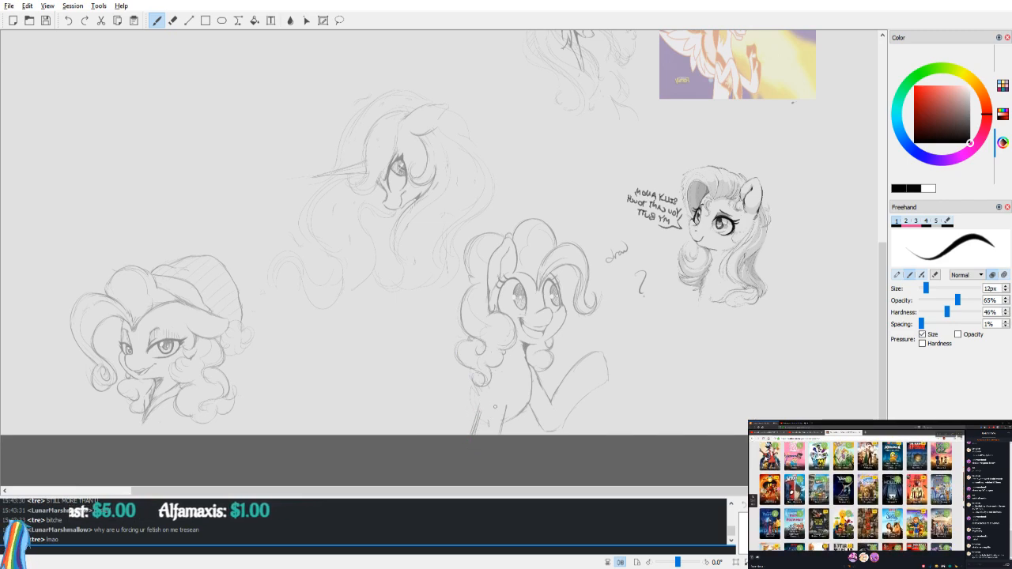
# Step: Try sketching large round hindquarters and a curly tail behind the smiling pony
pyautogui.press('v')
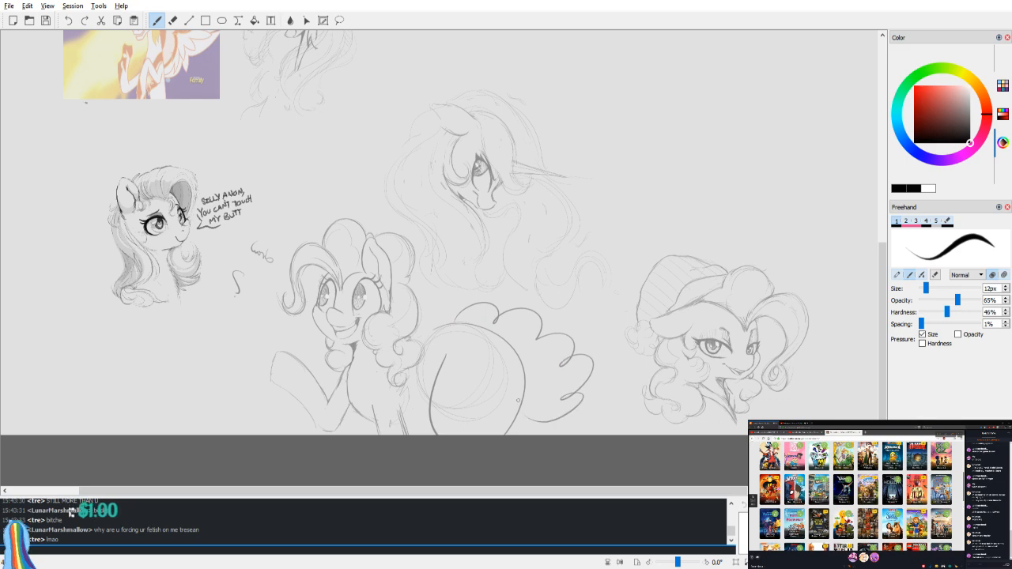
pyautogui.press('v')
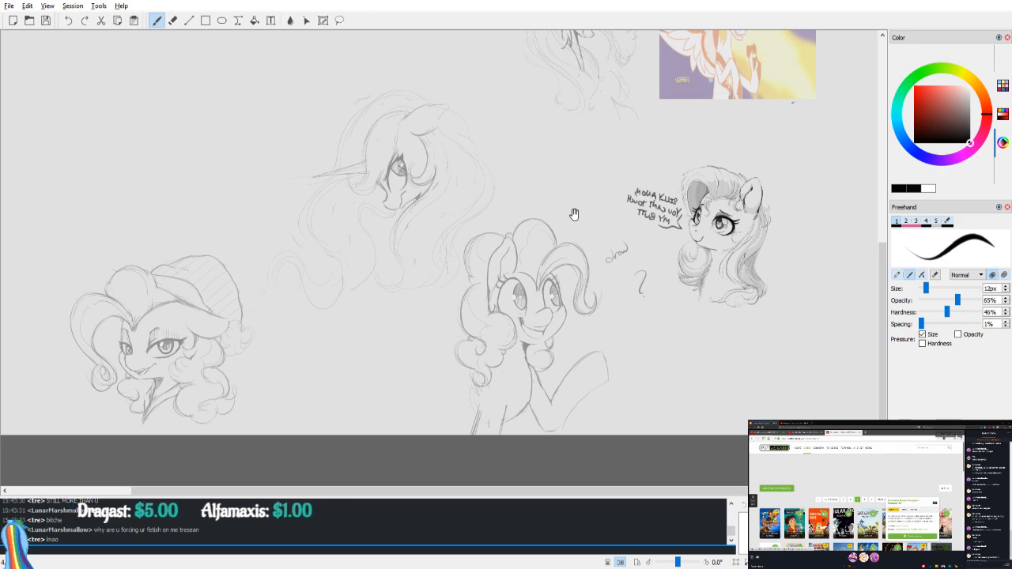
pyautogui.moveTo(575, 214); pyautogui.dragTo(568, 218)
pyautogui.press('v')
pyautogui.press('v')
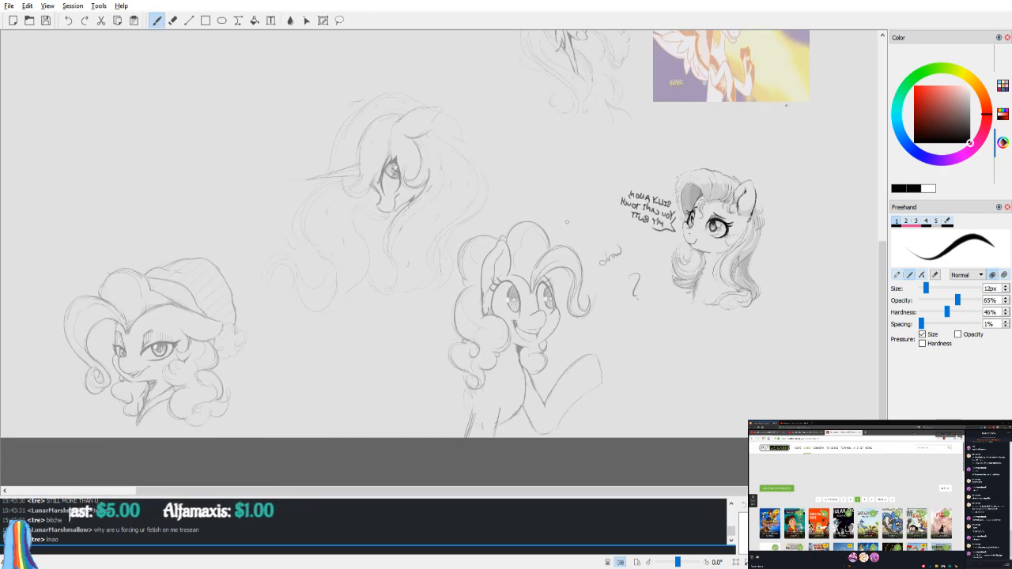
# Step: Try narrowing and shifting the hat-wearing pony's head with a free-form selection
pyautogui.moveTo(459, 277); pyautogui.dragTo(583, 244)
pyautogui.scroll(2, 583, 243)
pyautogui.moveTo(293, 330); pyautogui.dragTo(501, 251)
pyautogui.scroll(1, 501, 251)
pyautogui.press('v')
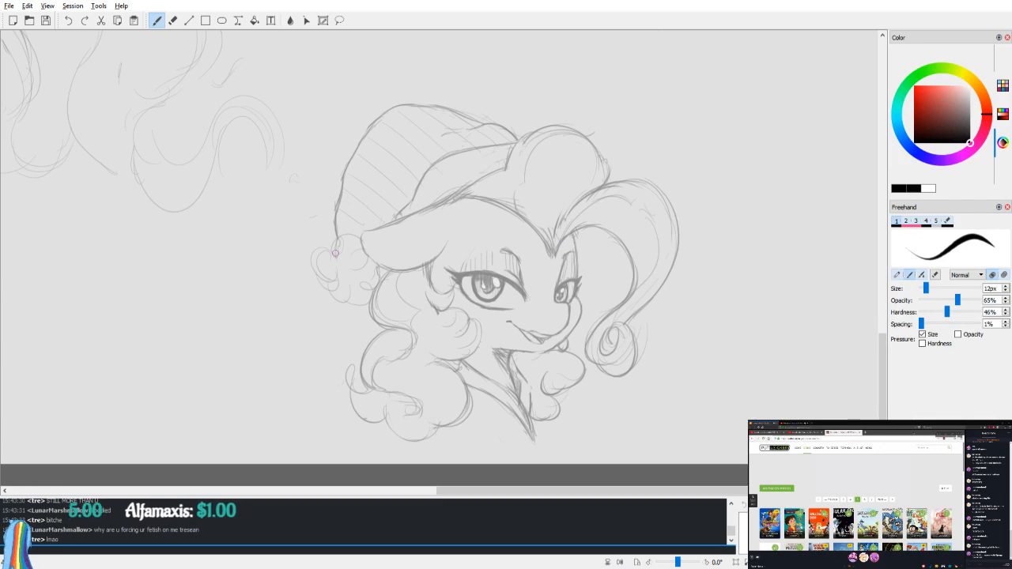
pyautogui.click(339, 20)
pyautogui.moveTo(762, 233)
pyautogui.mouseDown()
pyautogui.moveTo(391, 40)
pyautogui.moveTo(244, 324)
pyautogui.moveTo(748, 395)
pyautogui.moveTo(728, 207)
pyautogui.mouseUp()
pyautogui.moveTo(759, 52)
pyautogui.mouseDown()
pyautogui.moveTo(725, 50)
pyautogui.moveTo(716, 60)
pyautogui.mouseUp()
pyautogui.press('v')
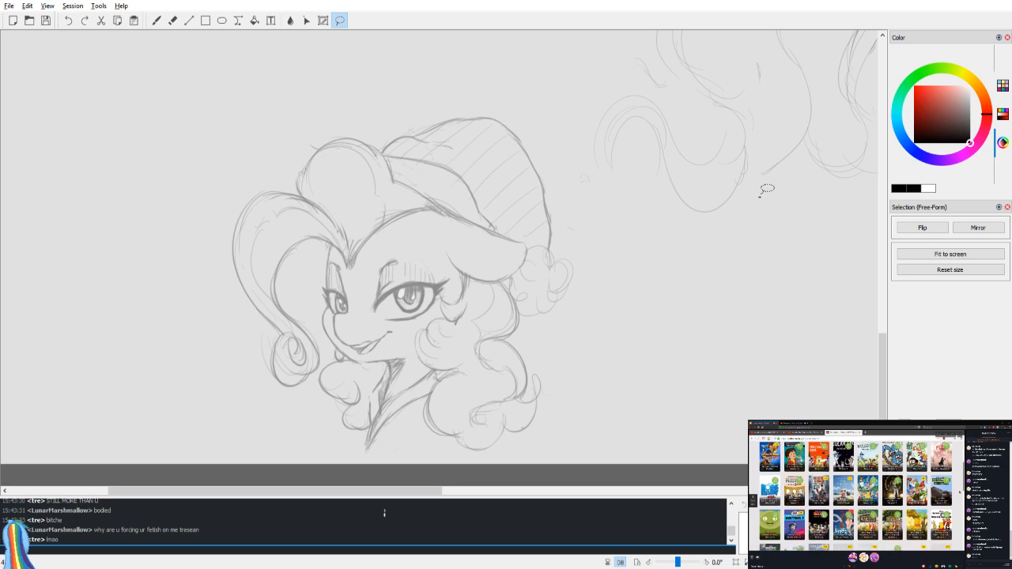
pyautogui.scroll(-3, 649, 220)
pyautogui.hotkey('ctrl', 'z')
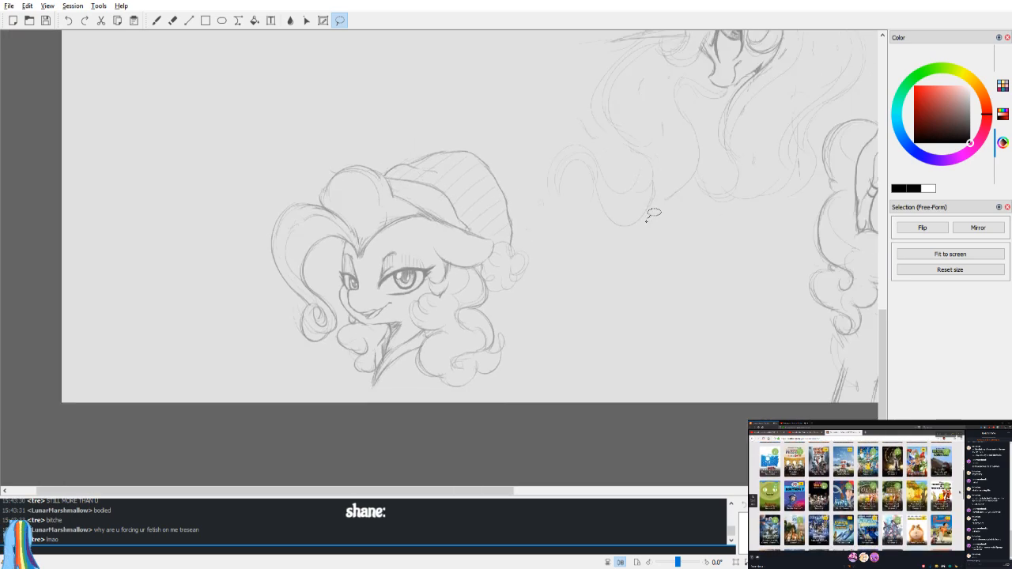
# Step: Reshape the hat-wearing pony's head with a free-form selection, making it narrower and taller, and move it up from the canvas's lower edge
pyautogui.hotkey('ctrl', 'z')
pyautogui.hotkey('ctrl', 'y')
pyautogui.moveTo(575, 241); pyautogui.dragTo(600, 248)
pyautogui.moveTo(576, 202)
pyautogui.mouseDown()
pyautogui.moveTo(226, 271)
pyautogui.moveTo(565, 386)
pyautogui.mouseUp()
pyautogui.moveTo(567, 101)
pyautogui.mouseDown()
pyautogui.moveTo(537, 119)
pyautogui.moveTo(510, 80)
pyautogui.moveTo(507, 111)
pyautogui.mouseUp()
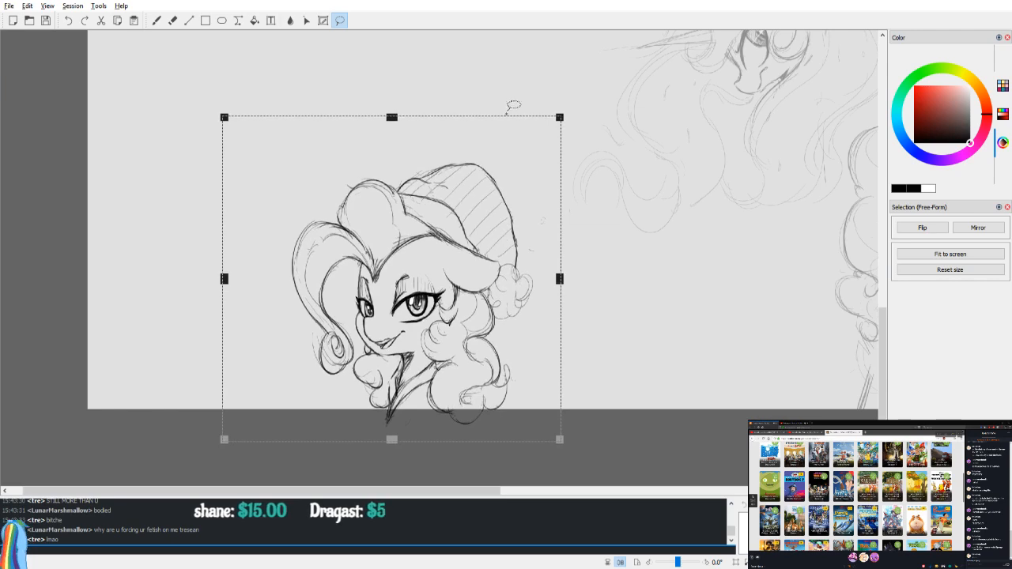
pyautogui.moveTo(483, 162); pyautogui.dragTo(476, 100)
pyautogui.moveTo(556, 56); pyautogui.dragTo(555, 62)
pyautogui.press('v')
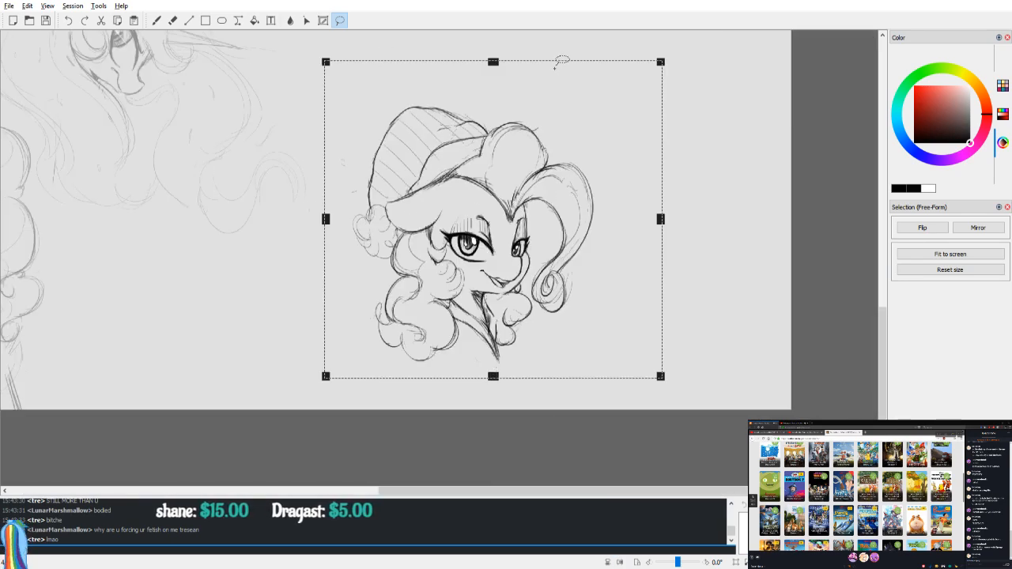
pyautogui.click(718, 160)
# Step: Look over the other pony sketches with the brush ready and read the handwritten speech beside the long-maned pony
pyautogui.moveTo(707, 177)
pyautogui.mouseDown()
pyautogui.moveTo(713, 232)
pyautogui.moveTo(622, 226)
pyautogui.moveTo(382, 272)
pyautogui.mouseUp()
pyautogui.scroll(-5, 704, 197)
pyautogui.scroll(2, 705, 200)
pyautogui.scroll(-1, 713, 233)
pyautogui.scroll(1, 713, 232)
pyautogui.press('v')
pyautogui.scroll(1, 480, 238)
pyautogui.press('b')
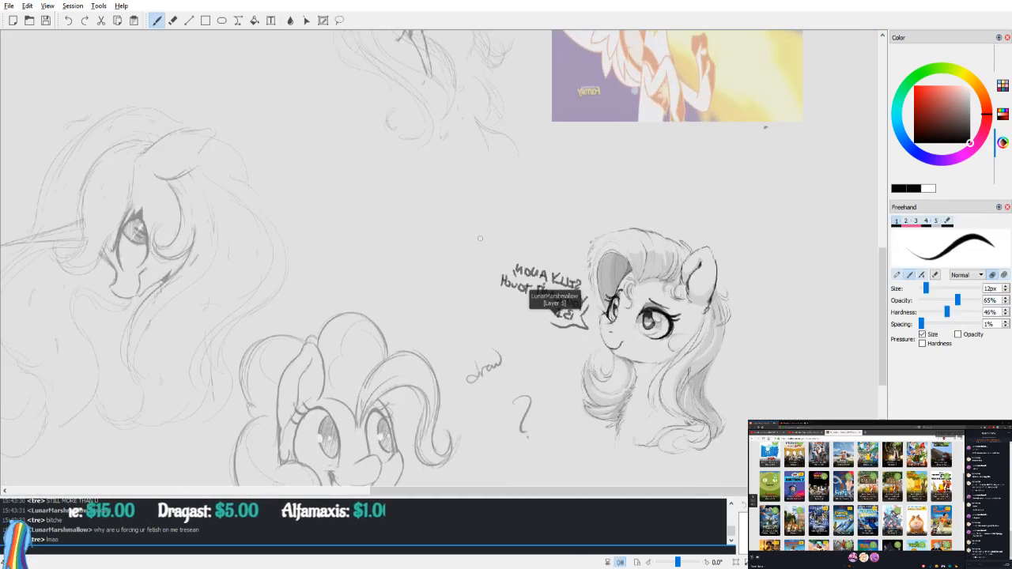
pyautogui.press('v')
pyautogui.moveTo(463, 276); pyautogui.dragTo(517, 264)
pyautogui.scroll(2, 522, 273)
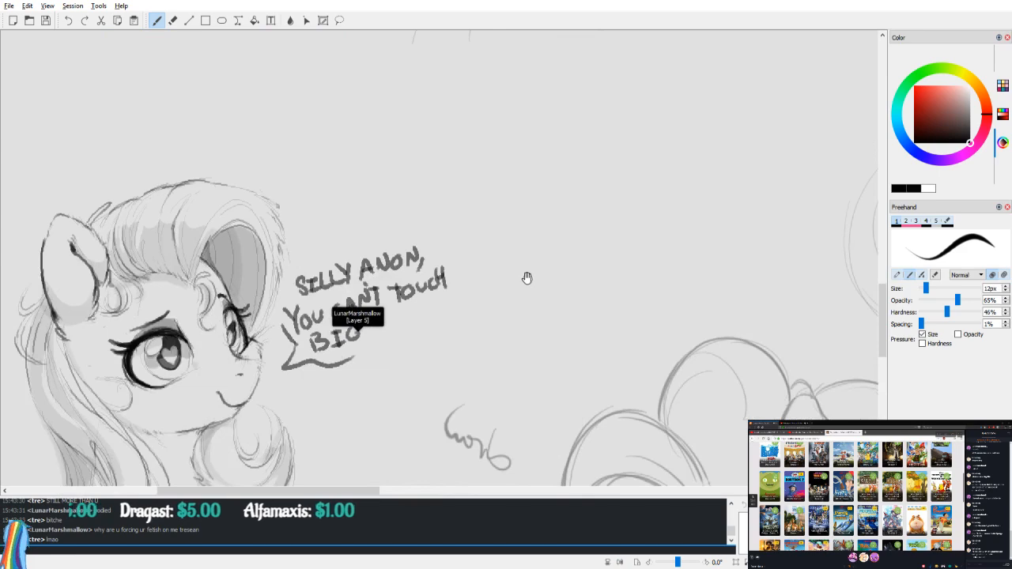
pyautogui.scroll(2, 628, 237)
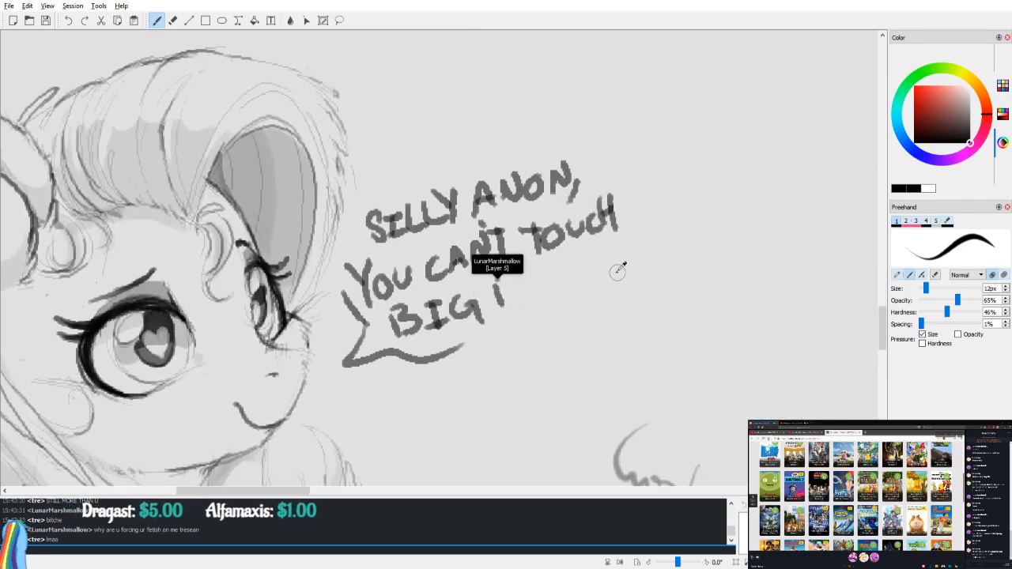
pyautogui.scroll(1, 618, 272)
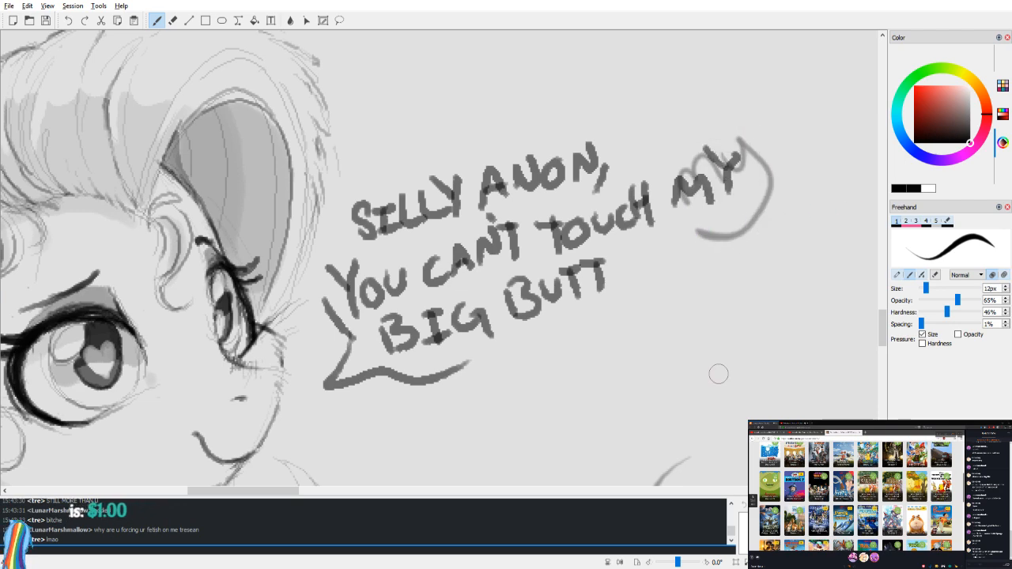
# Step: Try drawing a curved bubble outline around the end of the long-maned pony's speech text
pyautogui.moveTo(613, 149)
pyautogui.mouseDown()
pyautogui.moveTo(720, 162)
pyautogui.moveTo(682, 241)
pyautogui.mouseUp()
pyautogui.click(687, 297)
pyautogui.hotkey('ctrl', 'z')
pyautogui.hotkey('ctrl', 'z')
# Step: Try sketching a sloping back, large hindquarters and a bent leg below the long-maned pony's bust in the mirrored view
pyautogui.scroll(-5, 617, 313)
pyautogui.moveTo(500, 301); pyautogui.dragTo(611, 213)
pyautogui.moveTo(544, 308); pyautogui.dragTo(539, 344)
pyautogui.moveTo(473, 304); pyautogui.dragTo(481, 280)
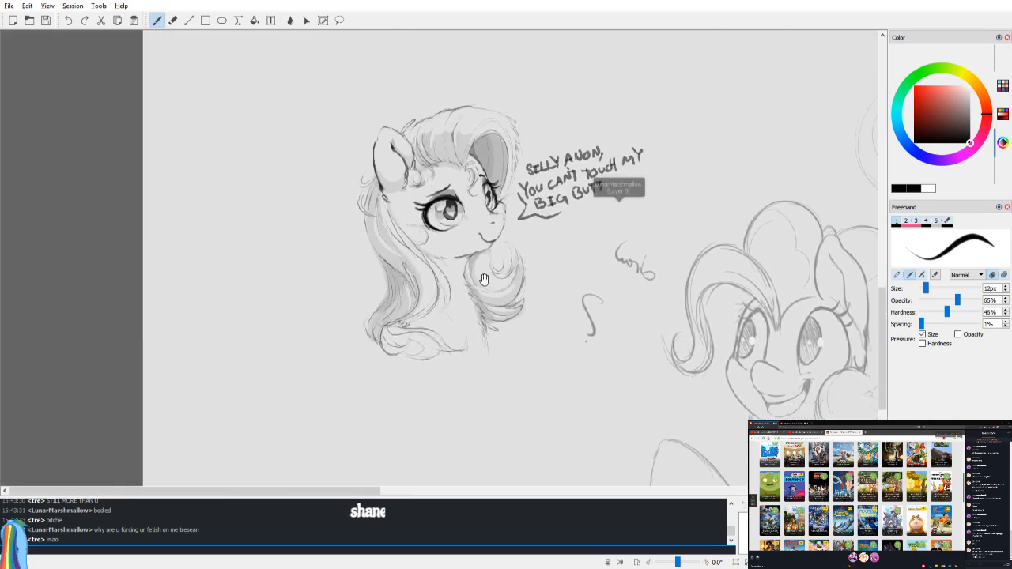
pyautogui.press('v')
pyautogui.moveTo(548, 362); pyautogui.dragTo(548, 340)
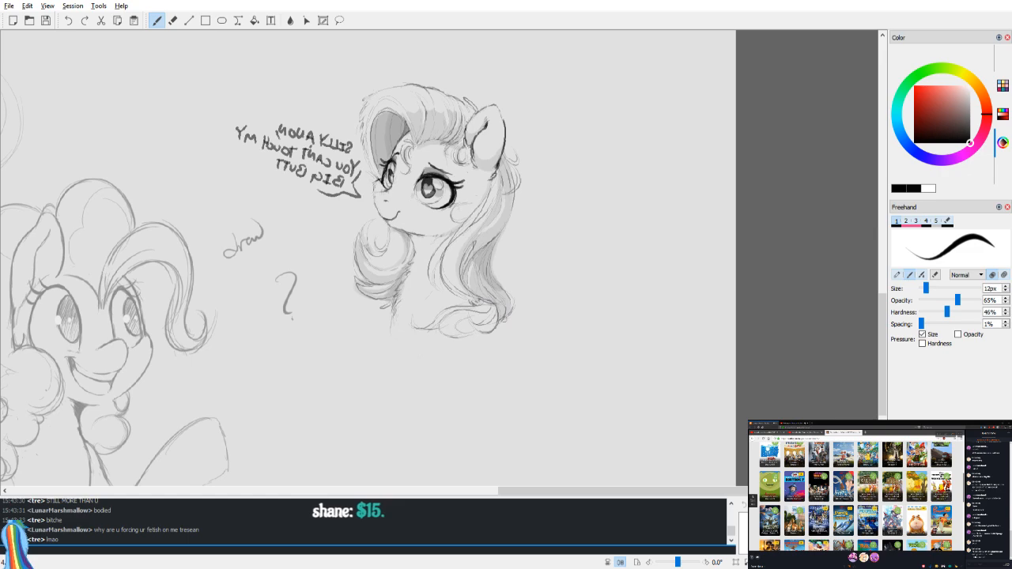
pyautogui.moveTo(567, 412)
pyautogui.mouseDown()
pyautogui.moveTo(543, 460)
pyautogui.moveTo(547, 386)
pyautogui.mouseUp()
pyautogui.hotkey('ctrl', 'z')
pyautogui.moveTo(506, 264); pyautogui.dragTo(615, 370)
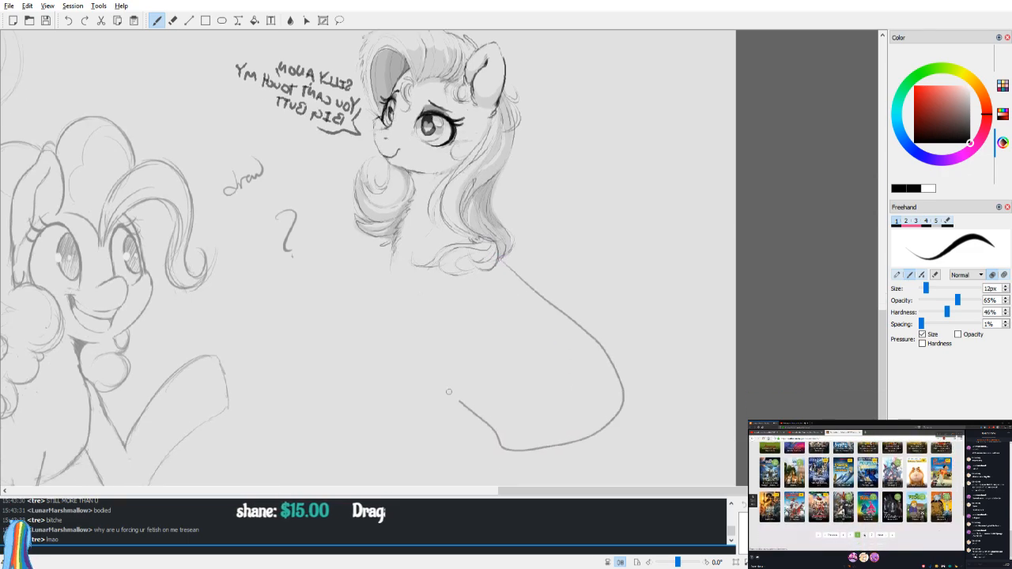
pyautogui.moveTo(531, 343)
pyautogui.mouseDown()
pyautogui.moveTo(432, 345)
pyautogui.moveTo(382, 424)
pyautogui.moveTo(386, 466)
pyautogui.mouseUp()
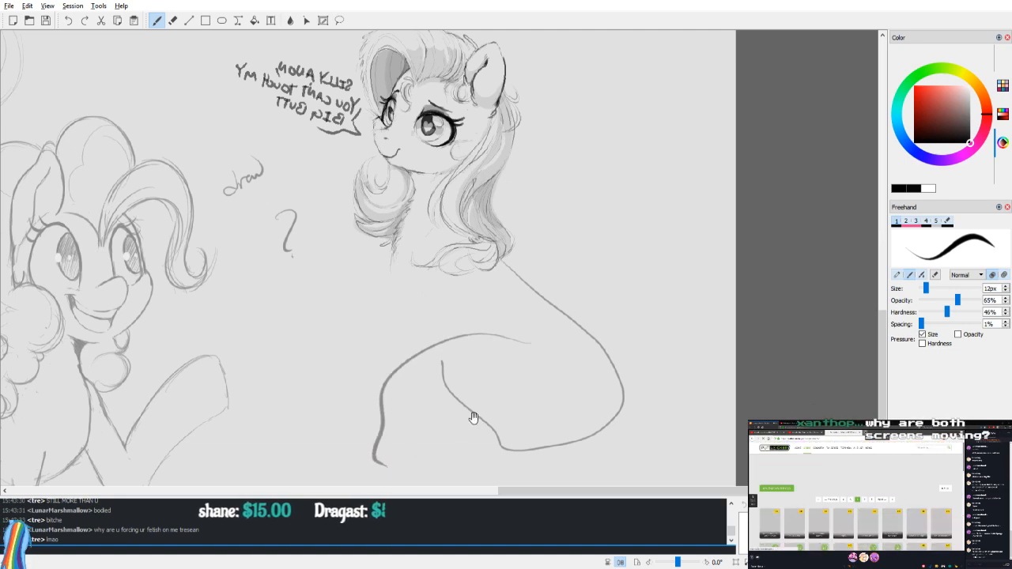
pyautogui.moveTo(488, 463); pyautogui.dragTo(492, 386)
pyautogui.hotkey('ctrl', 'z')
pyautogui.hotkey('ctrl', 'z')
pyautogui.hotkey('ctrl', 'z')
pyautogui.moveTo(494, 231); pyautogui.dragTo(499, 327)
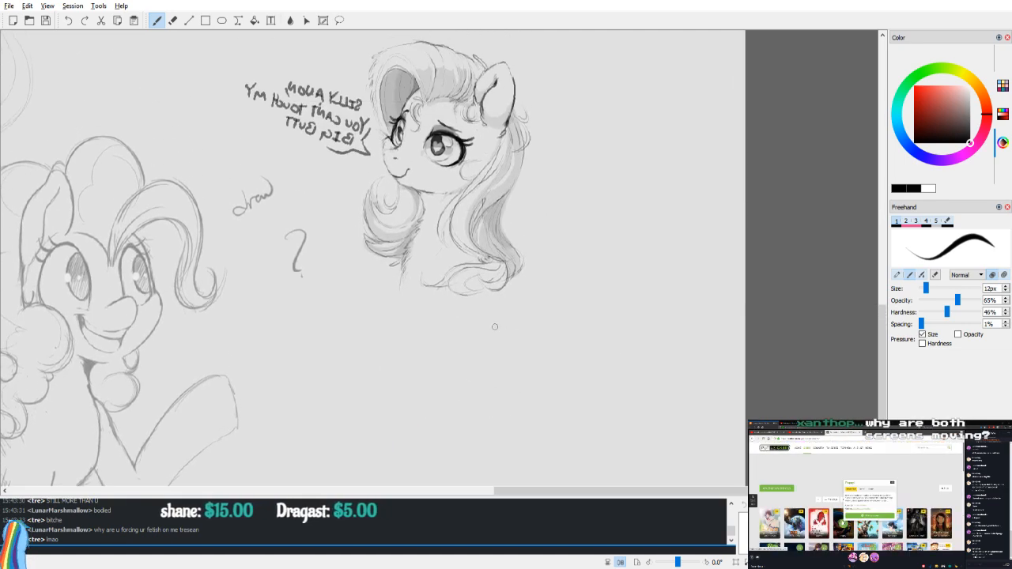
# Step: Sketch light overlapping construction circles for the hindquarters just below the long-maned pony's mane
pyautogui.moveTo(416, 269); pyautogui.dragTo(425, 294)
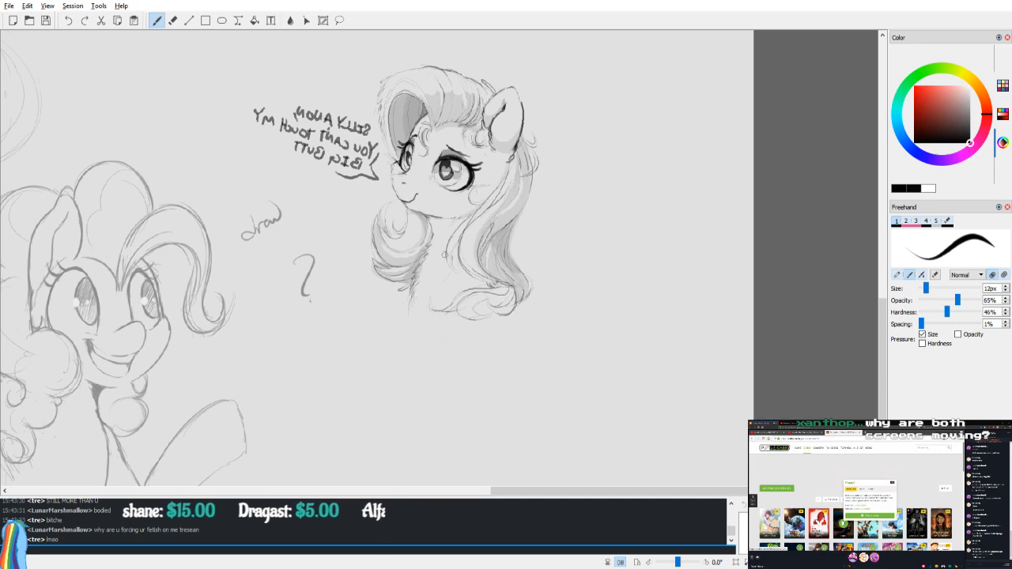
pyautogui.moveTo(533, 316)
pyautogui.mouseDown()
pyautogui.moveTo(556, 386)
pyautogui.moveTo(485, 398)
pyautogui.moveTo(597, 367)
pyautogui.mouseUp()
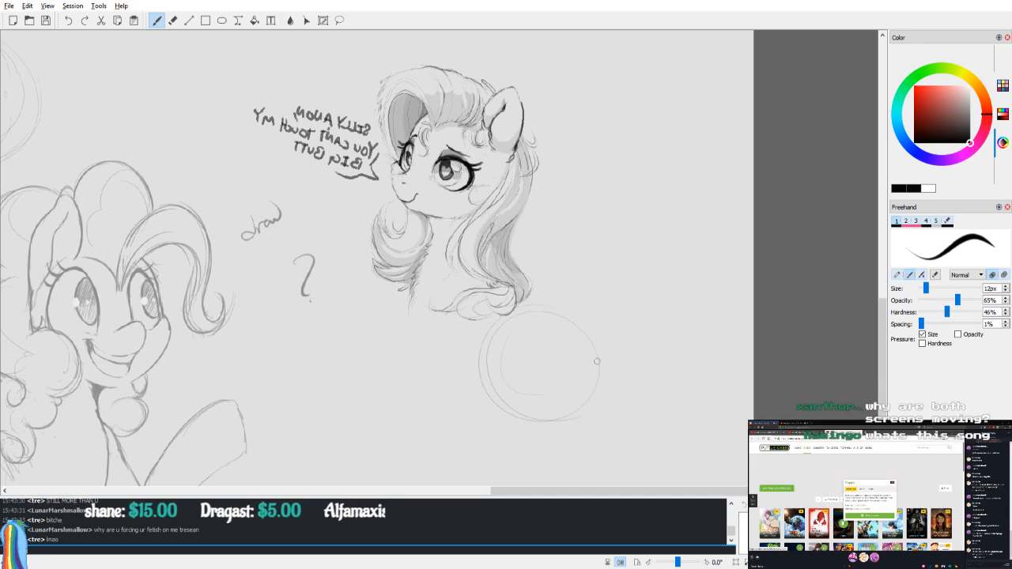
pyautogui.moveTo(541, 309)
pyautogui.mouseDown()
pyautogui.moveTo(537, 452)
pyautogui.moveTo(476, 344)
pyautogui.moveTo(601, 380)
pyautogui.moveTo(597, 425)
pyautogui.moveTo(487, 329)
pyautogui.mouseUp()
pyautogui.hotkey('ctrl', 'z')
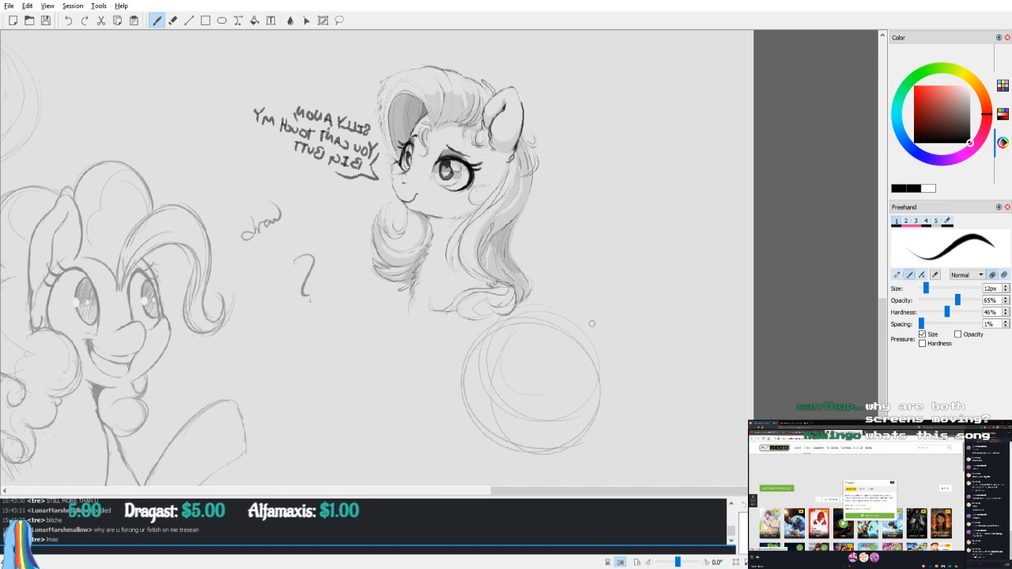
pyautogui.scroll(-1, 504, 332)
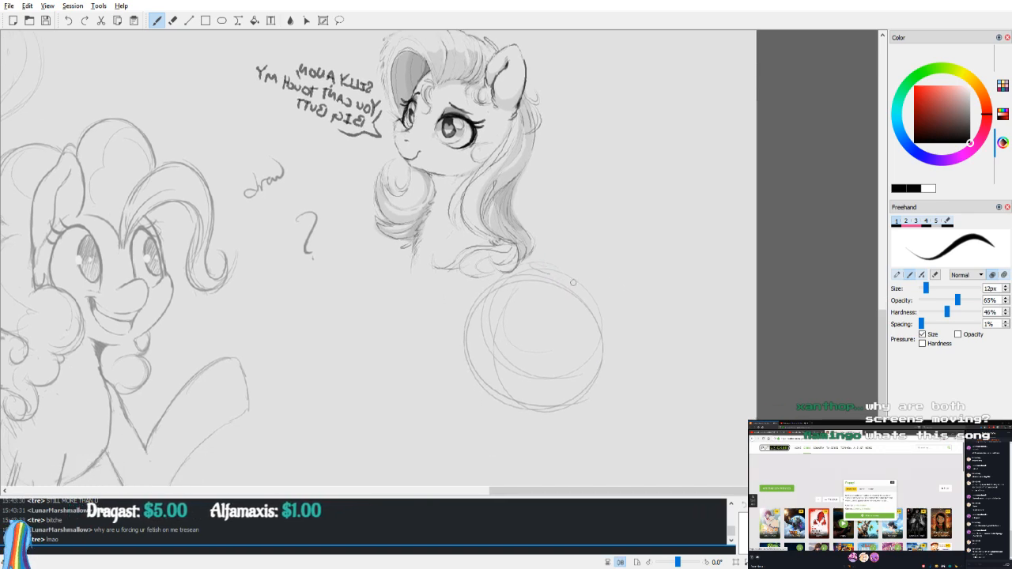
# Step: Draw a wider rump contour around the construction circles and a curved thigh line at their front
pyautogui.moveTo(530, 265)
pyautogui.mouseDown()
pyautogui.moveTo(550, 269)
pyautogui.moveTo(589, 413)
pyautogui.moveTo(554, 427)
pyautogui.mouseUp()
pyautogui.hotkey('ctrl', 'z')
pyautogui.moveTo(587, 280)
pyautogui.mouseDown()
pyautogui.moveTo(558, 279)
pyautogui.moveTo(557, 426)
pyautogui.mouseUp()
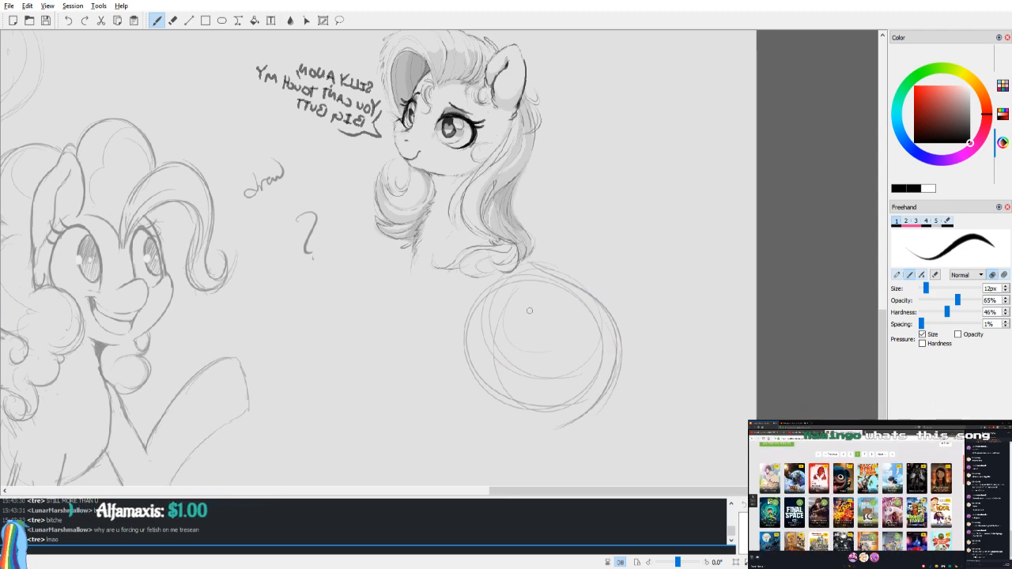
pyautogui.moveTo(510, 313)
pyautogui.mouseDown()
pyautogui.moveTo(489, 329)
pyautogui.moveTo(502, 320)
pyautogui.moveTo(469, 403)
pyautogui.mouseUp()
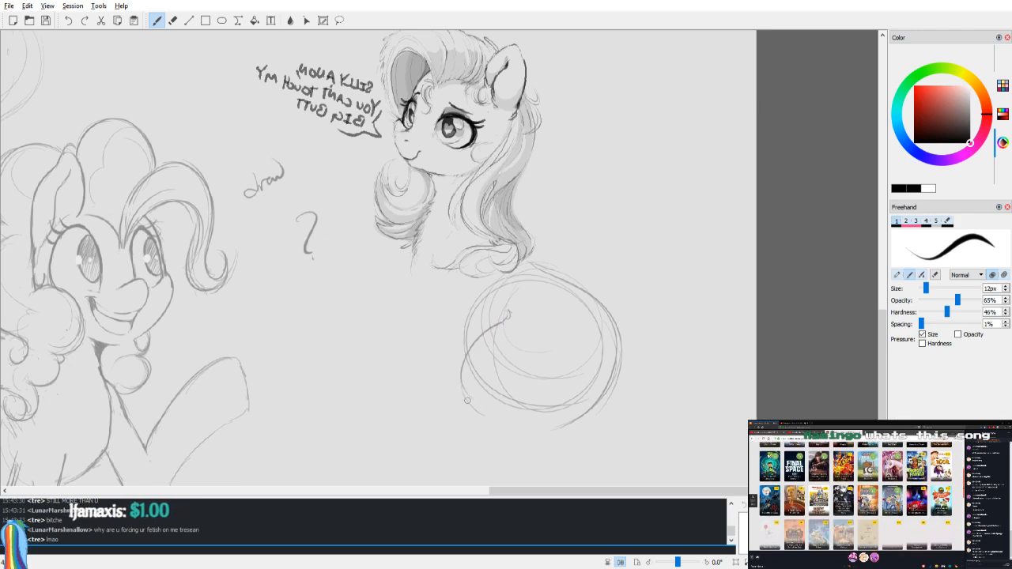
pyautogui.hotkey('ctrl', 'z')
pyautogui.moveTo(508, 315)
pyautogui.mouseDown()
pyautogui.moveTo(456, 389)
pyautogui.moveTo(473, 421)
pyautogui.mouseUp()
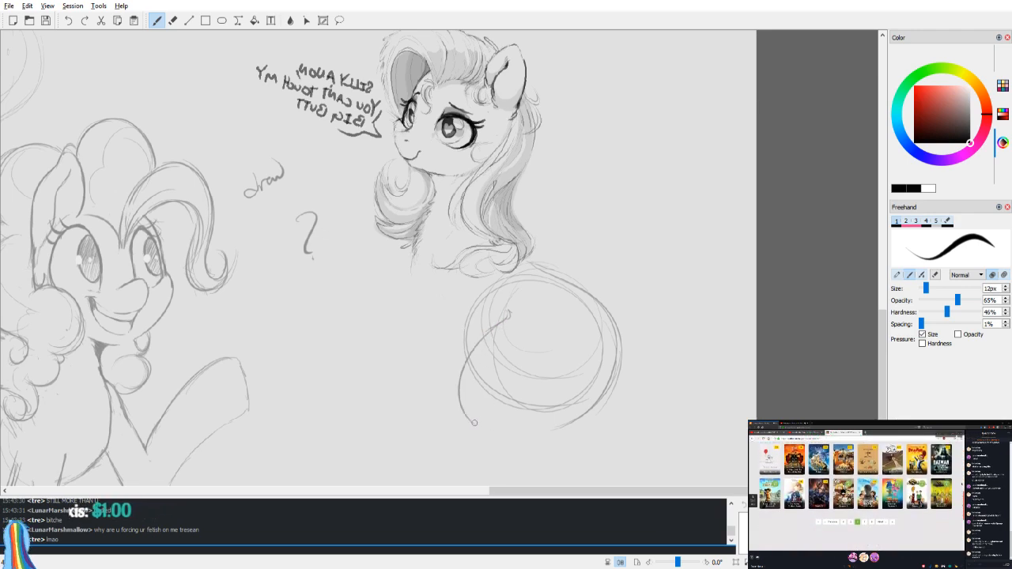
pyautogui.press('v')
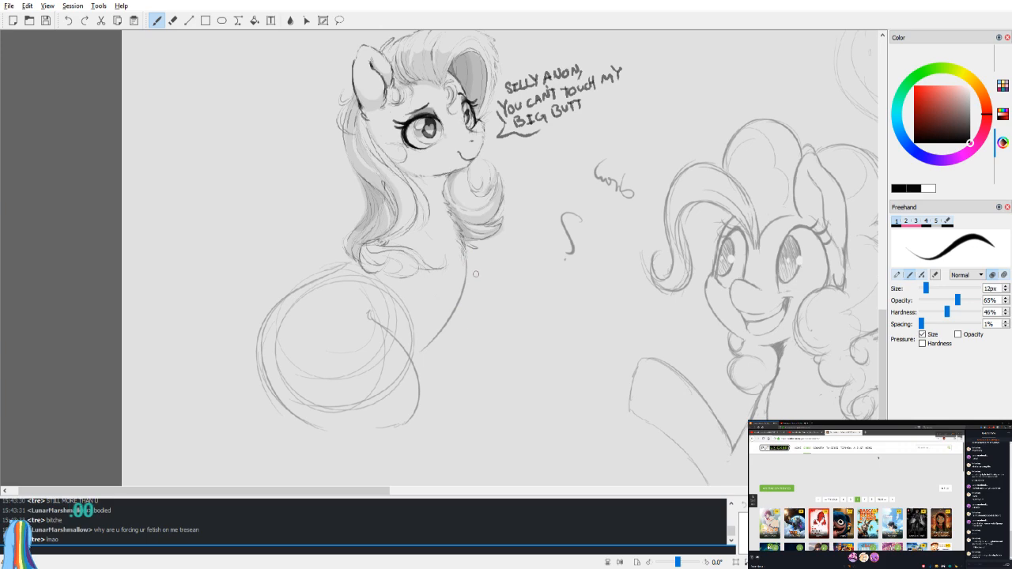
# Step: Sketch the long-maned pony's curved chest and belly line and straight foreleg lines, checking them in the mirrored view
pyautogui.moveTo(467, 254); pyautogui.dragTo(445, 393)
pyautogui.hotkey('ctrl', 'z')
pyautogui.moveTo(440, 241); pyautogui.dragTo(442, 404)
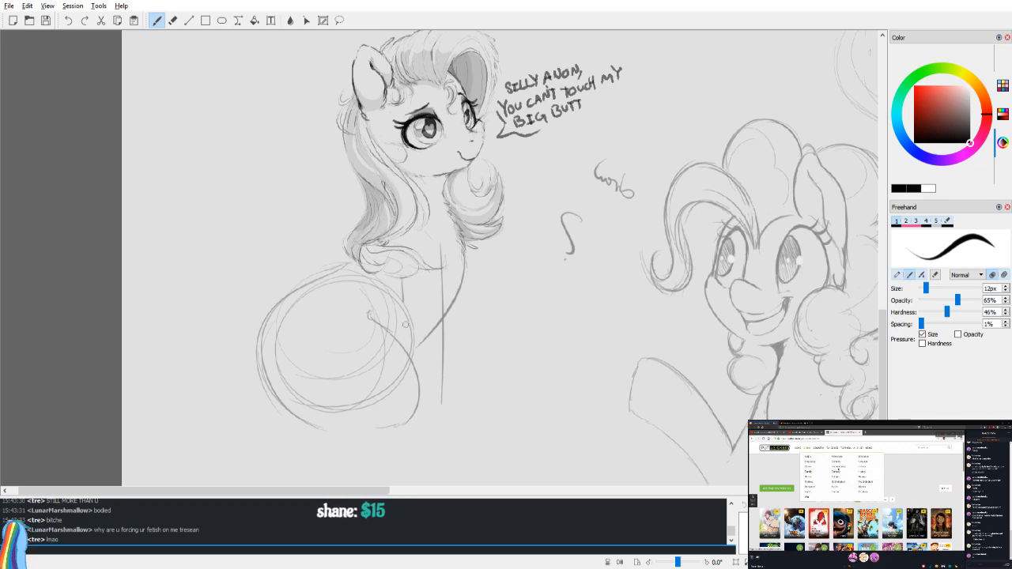
pyautogui.press('v')
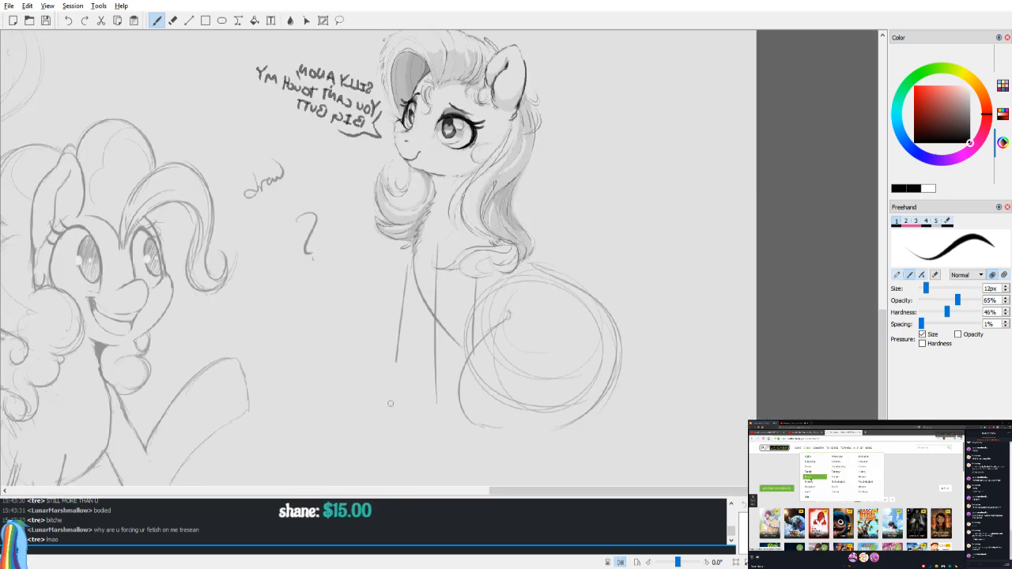
pyautogui.hotkey('ctrl', 'z')
pyautogui.moveTo(410, 250); pyautogui.dragTo(399, 387)
pyautogui.hotkey('ctrl', 'z')
pyautogui.moveTo(410, 251); pyautogui.dragTo(427, 380)
pyautogui.press('v')
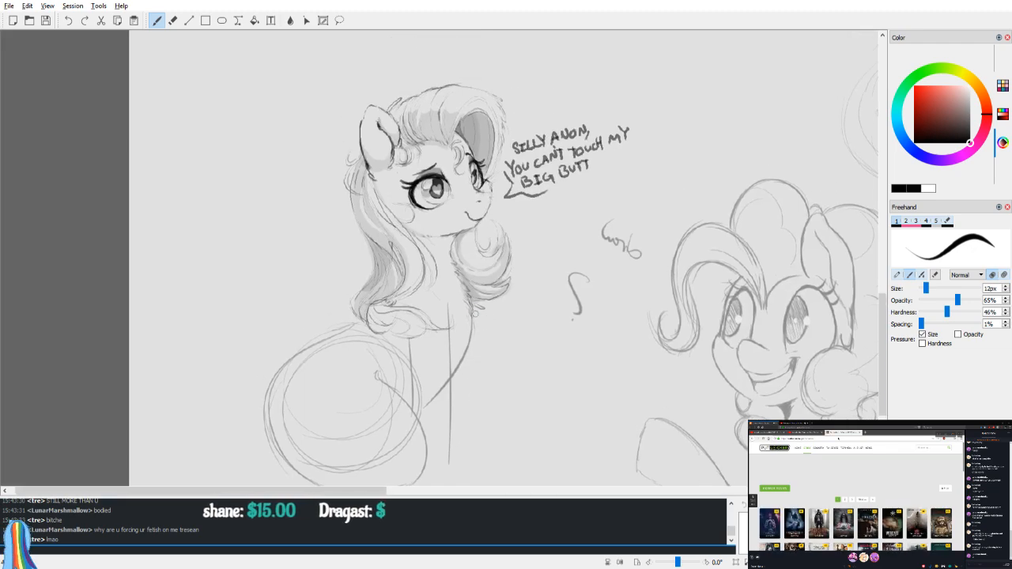
pyautogui.moveTo(474, 296); pyautogui.dragTo(473, 451)
pyautogui.hotkey('ctrl', 'z')
pyautogui.moveTo(476, 299); pyautogui.dragTo(469, 394)
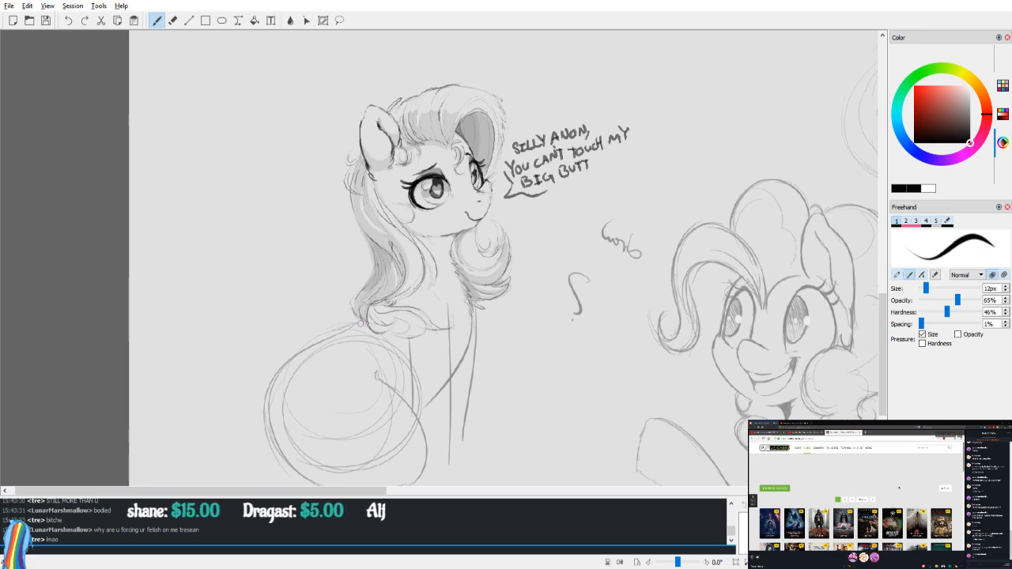
pyautogui.press('v')
pyautogui.scroll(-1, 635, 366)
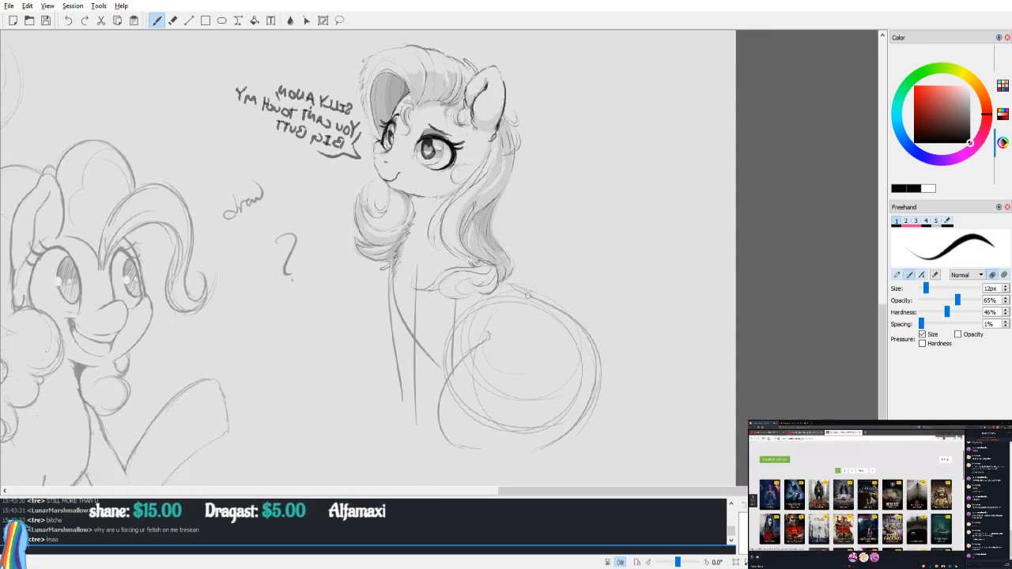
# Step: Try a larger rump contour behind the circles, and undo the body and leg lines back to the construction circles
pyautogui.moveTo(635, 366); pyautogui.dragTo(556, 478)
pyautogui.hotkey('ctrl', 'z')
pyautogui.moveTo(538, 297); pyautogui.dragTo(591, 444)
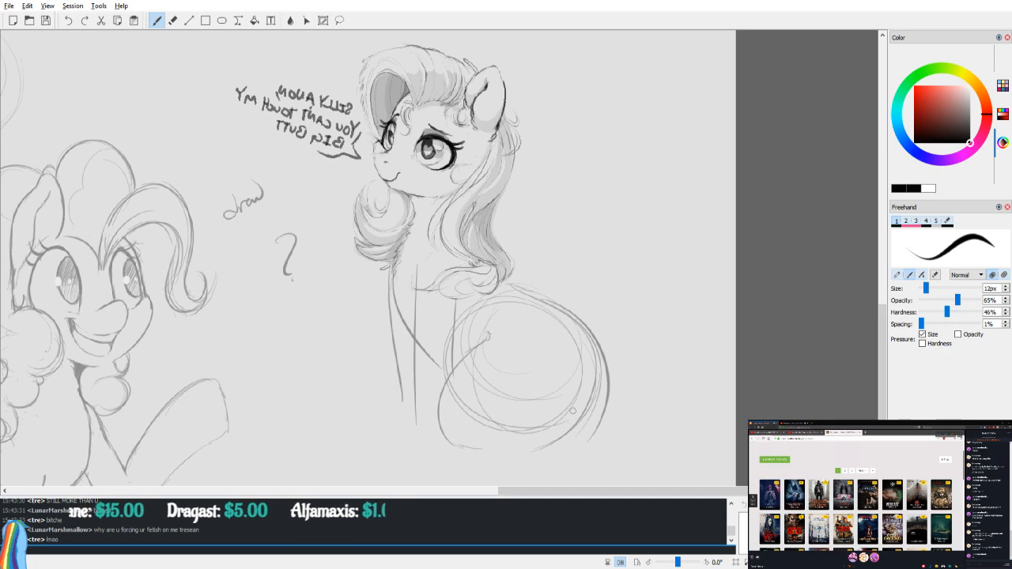
pyautogui.scroll(1, 566, 280)
pyautogui.hotkey('ctrl', 'z')
pyautogui.moveTo(529, 329); pyautogui.dragTo(571, 484)
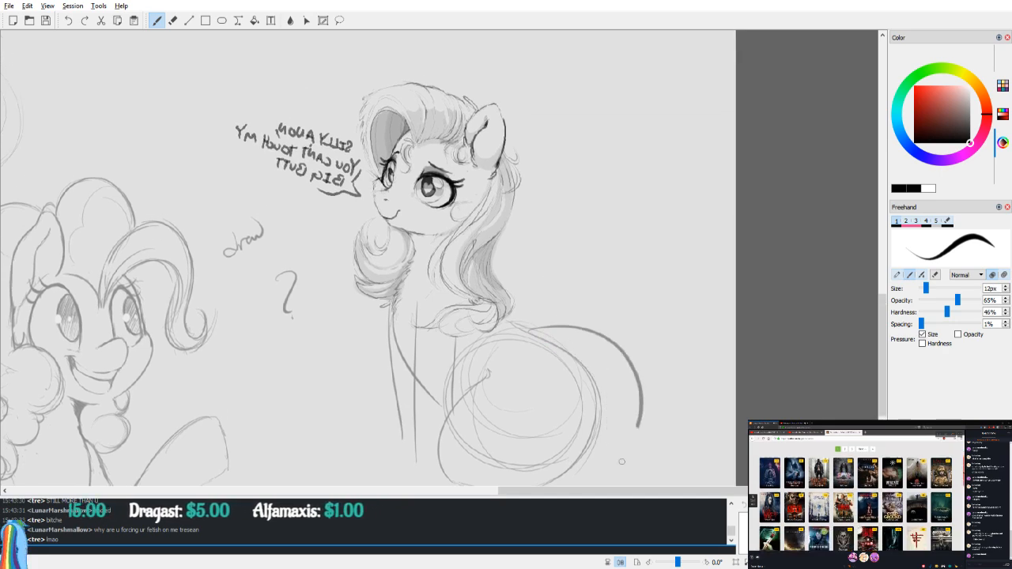
pyautogui.hotkey('ctrl', 'z')
pyautogui.hotkey('ctrl', 'z')
pyautogui.hotkey('ctrl', 'z')
pyautogui.hotkey('ctrl', 'z')
pyautogui.hotkey('ctrl', 'z')
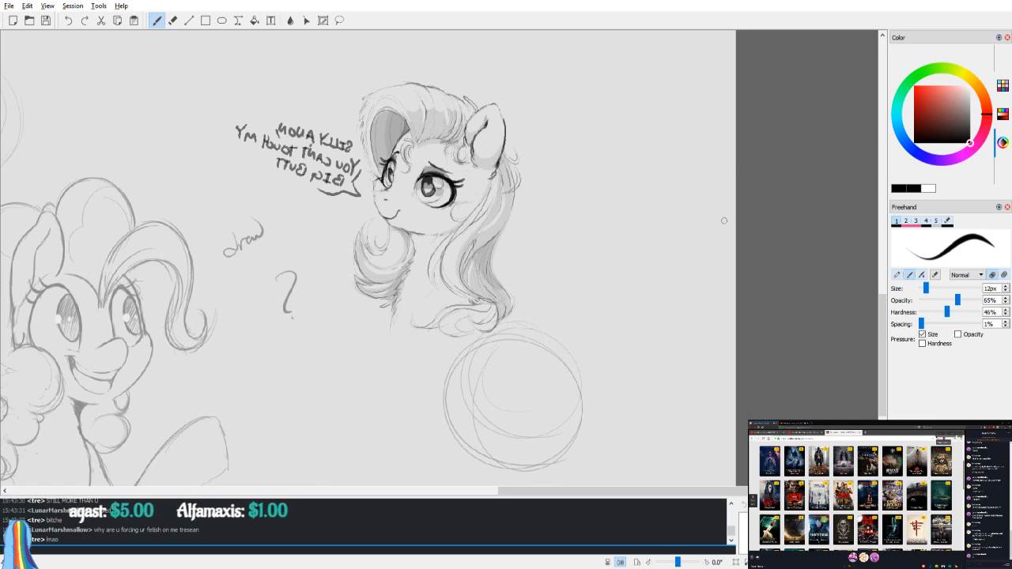
# Step: Enclose the construction circles below the long-maned pony in a free-form selection, delete them, and return to the brush
pyautogui.press('d')
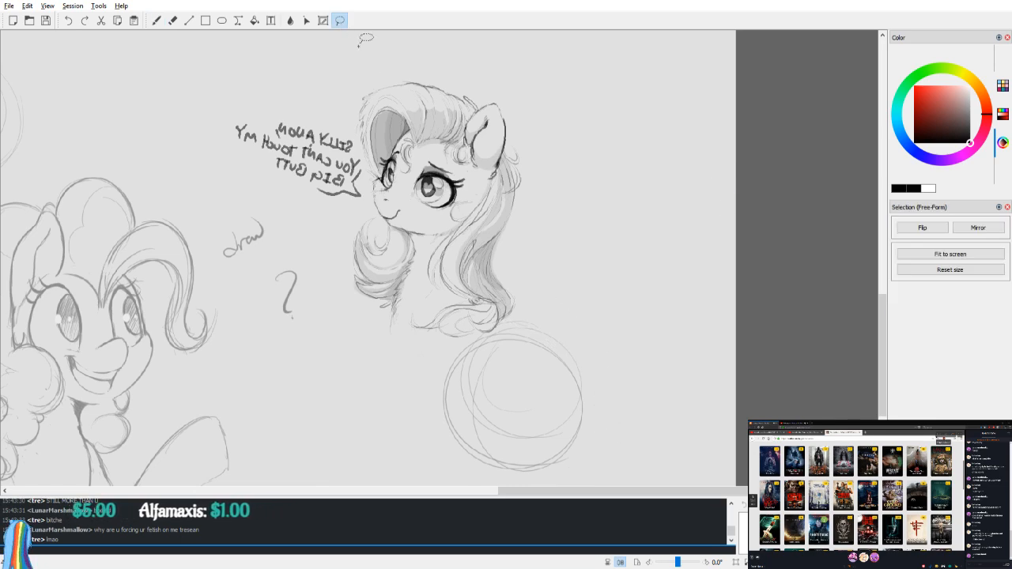
pyautogui.moveTo(388, 369)
pyautogui.mouseDown()
pyautogui.moveTo(677, 332)
pyautogui.moveTo(482, 328)
pyautogui.moveTo(415, 365)
pyautogui.mouseUp()
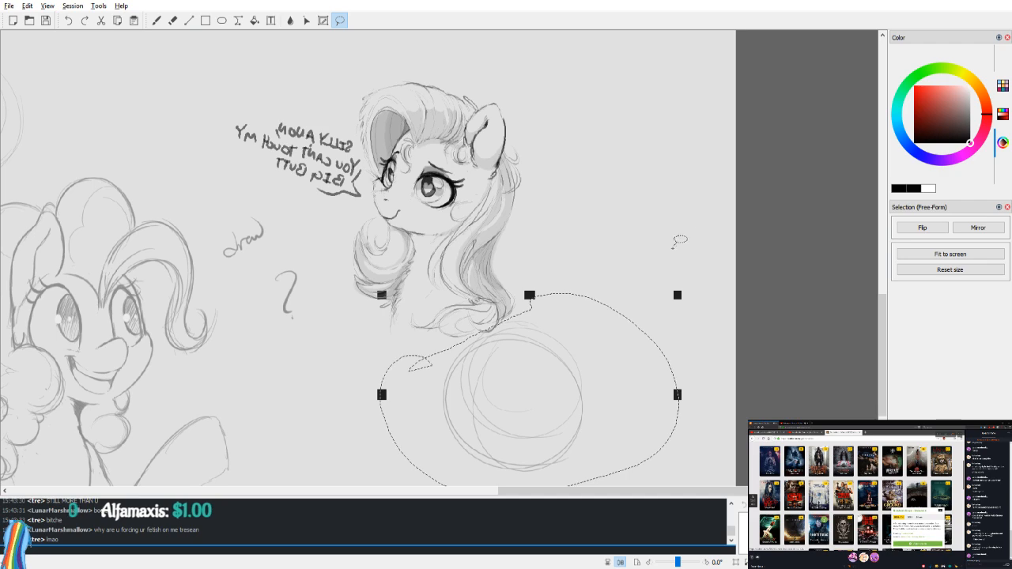
pyautogui.press('Delete')
pyautogui.hotkey('ctrl', 'shift', 'a')
pyautogui.press('b')
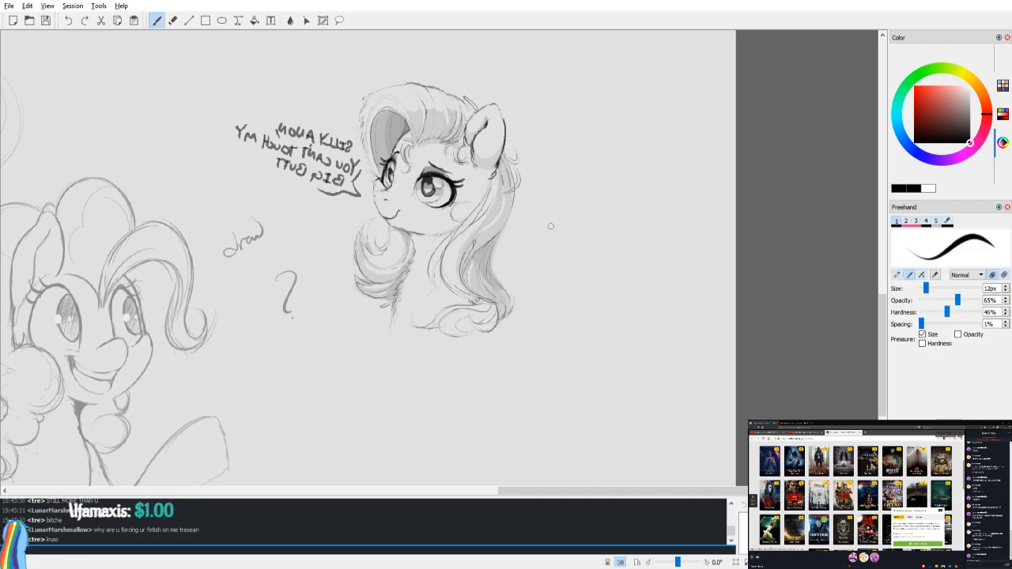
# Step: Examine the pony sketches across the whole canvas and the long-horned unicorn's head up close in both view orientations
pyautogui.moveTo(497, 239)
pyautogui.mouseDown()
pyautogui.moveTo(551, 224)
pyautogui.moveTo(575, 188)
pyautogui.mouseUp()
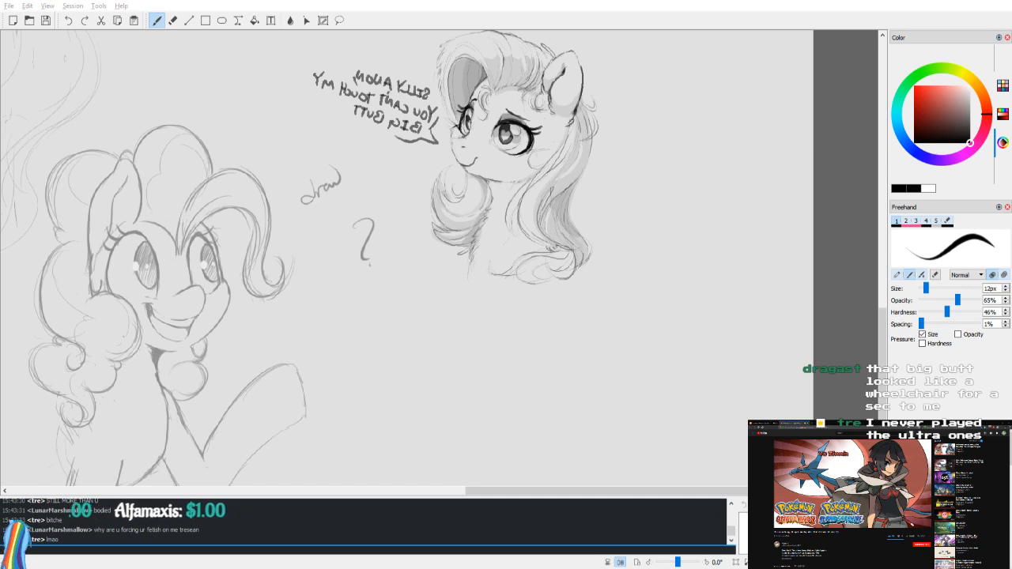
pyautogui.click(802, 275)
pyautogui.scroll(-2, 433, 236)
pyautogui.scroll(-2, 433, 236)
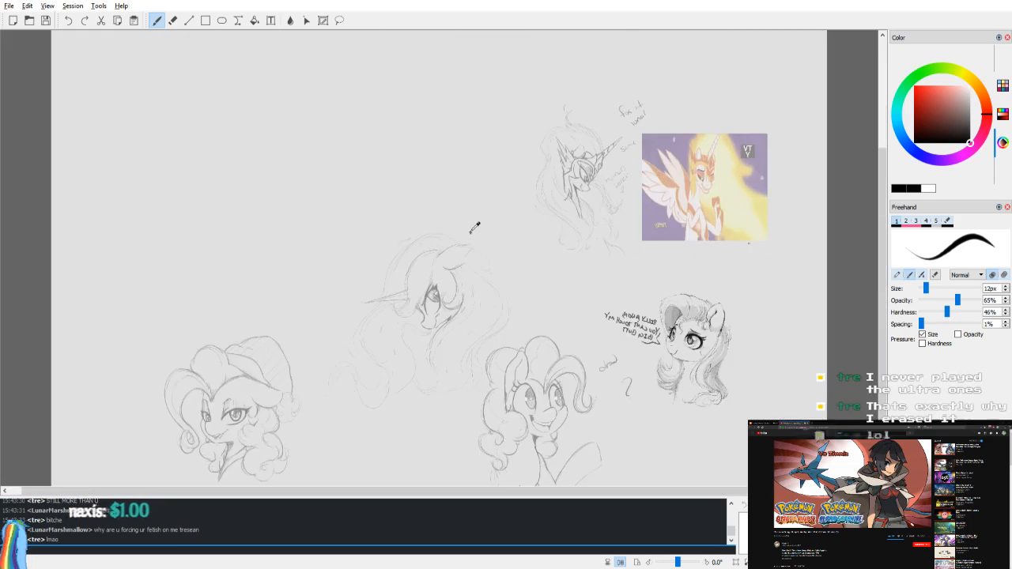
pyautogui.moveTo(590, 311); pyautogui.dragTo(601, 269)
pyautogui.scroll(1, 625, 267)
pyautogui.moveTo(688, 258)
pyautogui.mouseDown()
pyautogui.moveTo(671, 275)
pyautogui.moveTo(656, 249)
pyautogui.mouseUp()
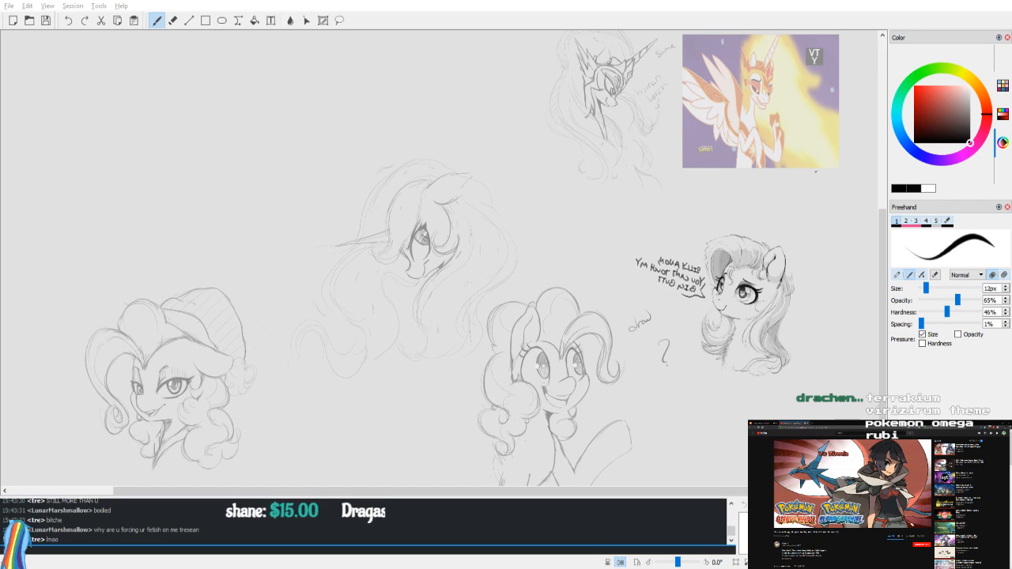
pyautogui.scroll(-2, 469, 43)
pyautogui.scroll(2, 492, 178)
pyautogui.scroll(-2, 493, 178)
pyautogui.scroll(1, 531, 204)
pyautogui.moveTo(531, 199); pyautogui.dragTo(594, 259)
pyautogui.keyDown('ctrl'); pyautogui.scroll(2, 597, 254); pyautogui.keyUp('ctrl')
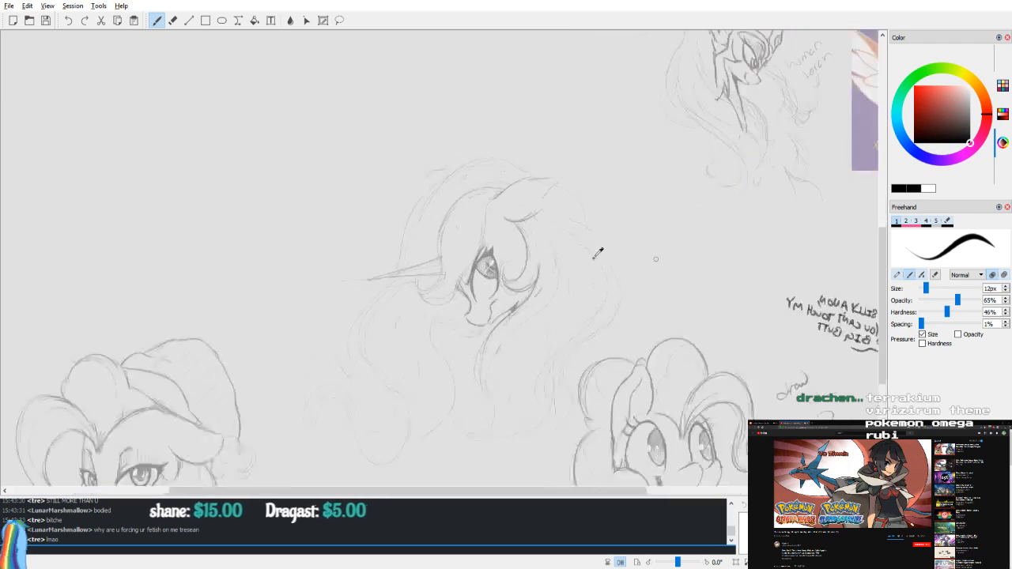
pyautogui.press('v')
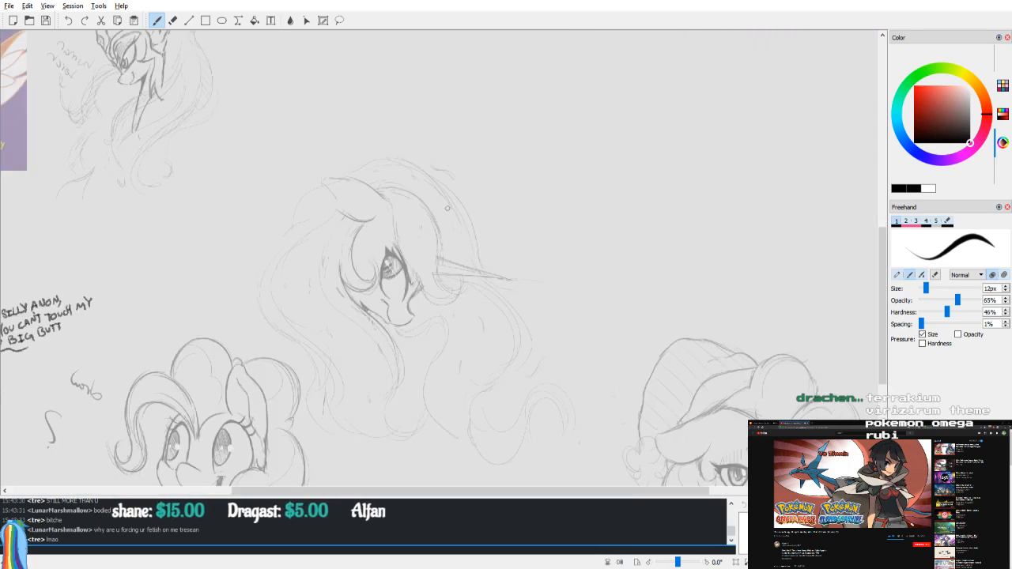
# Step: Undo the last stroke and darken the long-horned unicorn's outer mane contour above and below the horn
pyautogui.press('v')
pyautogui.hotkey('ctrl', 'z')
pyautogui.moveTo(436, 192); pyautogui.dragTo(405, 259)
pyautogui.moveTo(420, 211)
pyautogui.mouseDown()
pyautogui.moveTo(405, 262)
pyautogui.moveTo(373, 299)
pyautogui.moveTo(346, 385)
pyautogui.mouseUp()
pyautogui.press('v')
# Step: Try bold straight strokes along the upper edge of the unicorn's long horn, undoing the unsatisfactory ones
pyautogui.scroll(6, 514, 140)
pyautogui.moveTo(457, 148); pyautogui.dragTo(665, 163)
pyautogui.press('v')
pyautogui.press('v')
pyautogui.moveTo(559, 282); pyautogui.dragTo(579, 300)
pyautogui.press('v')
pyautogui.moveTo(299, 253)
pyautogui.mouseDown()
pyautogui.moveTo(419, 239)
pyautogui.moveTo(325, 279)
pyautogui.moveTo(234, 297)
pyautogui.moveTo(434, 239)
pyautogui.mouseUp()
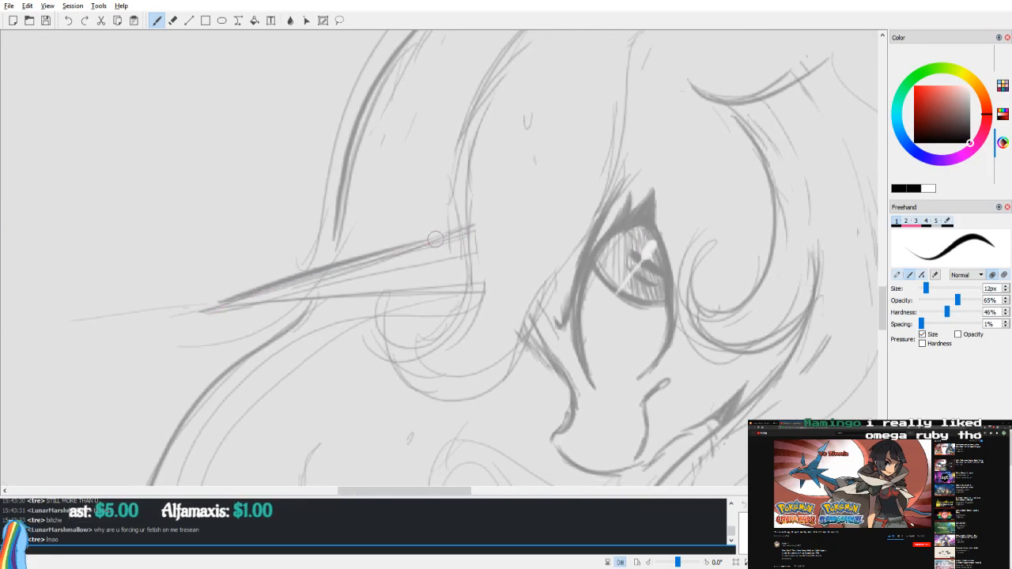
pyautogui.hotkey('ctrl', 'z')
pyautogui.moveTo(221, 303); pyautogui.dragTo(461, 234)
pyautogui.hotkey('ctrl', 'z')
pyautogui.moveTo(207, 309); pyautogui.dragTo(460, 223)
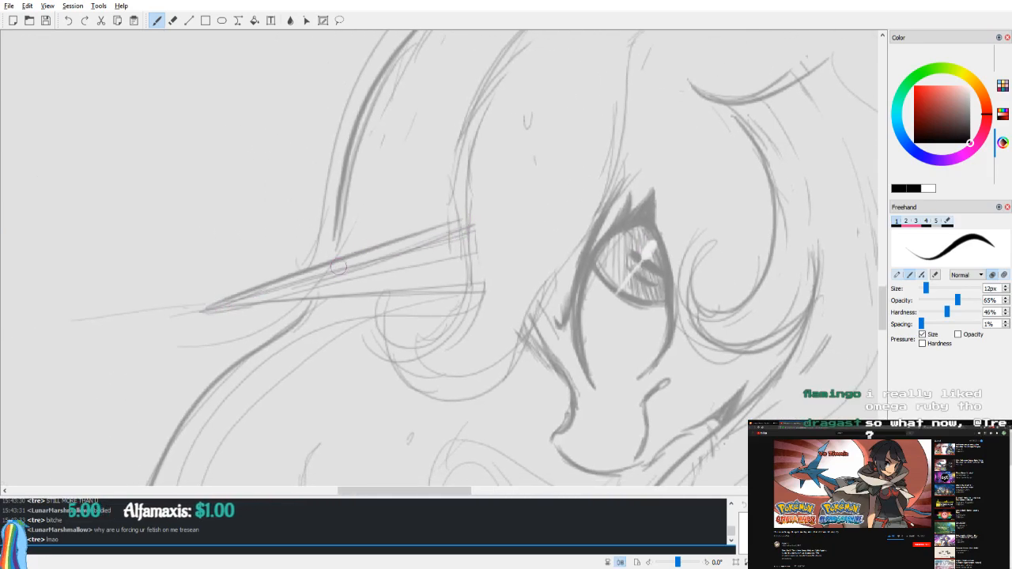
pyautogui.moveTo(215, 308)
pyautogui.mouseDown()
pyautogui.moveTo(457, 223)
pyautogui.moveTo(438, 231)
pyautogui.mouseUp()
pyautogui.hotkey('ctrl', 'z')
pyautogui.hotkey('ctrl', 'z')
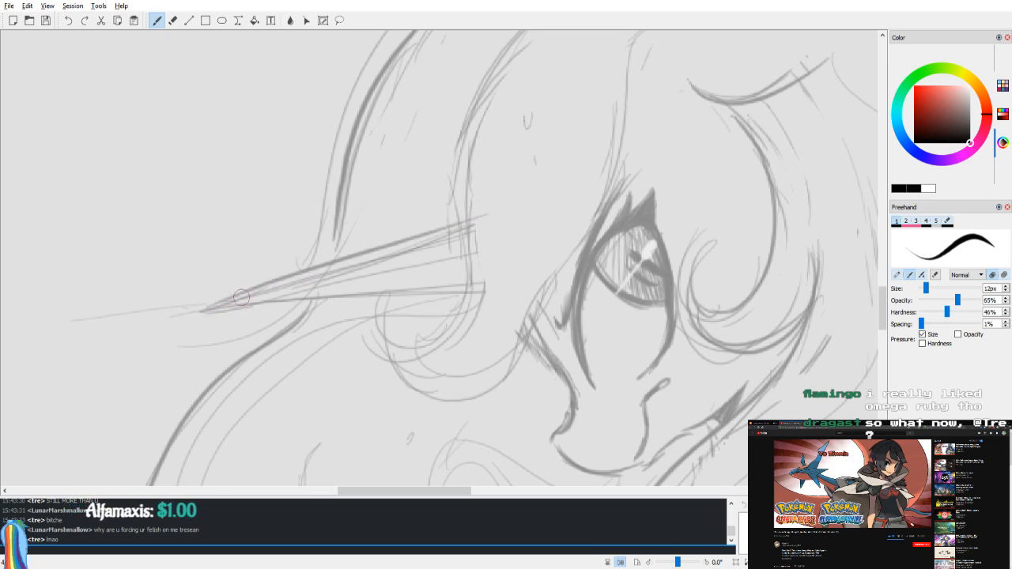
pyautogui.hotkey('ctrl', 'z')
# Step: Redraw the horn's upper edge from tip to base with bold strokes, checking it in the mirrored view
pyautogui.moveTo(209, 309); pyautogui.dragTo(474, 225)
pyautogui.moveTo(229, 302); pyautogui.dragTo(452, 226)
pyautogui.press('v')
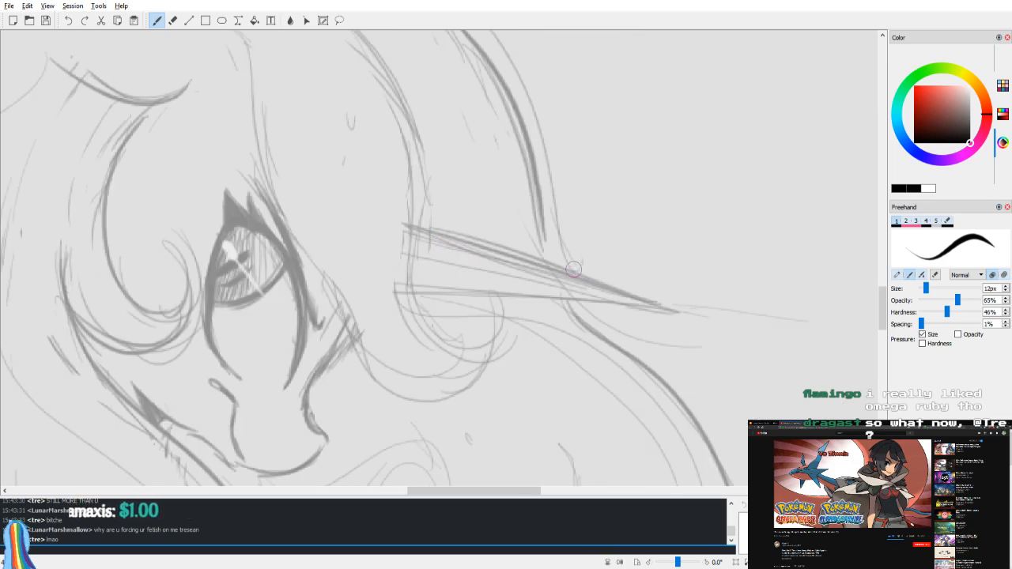
pyautogui.press('v')
pyautogui.hotkey('ctrl', 'z')
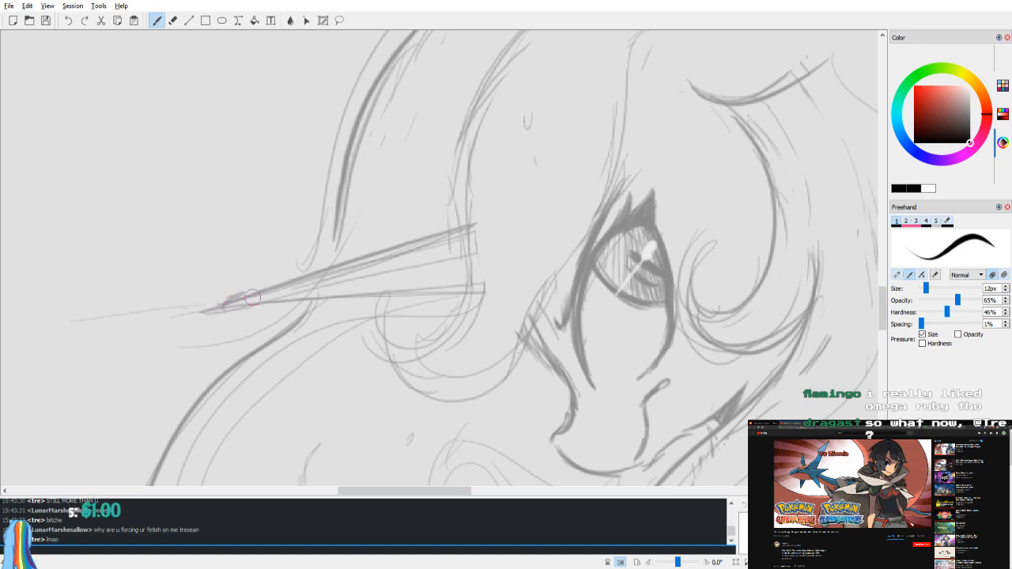
# Step: Redraw the horn's lower edge as a bold straight line from base to tip and trim the line ends at the base
pyautogui.moveTo(225, 305); pyautogui.dragTo(610, 283)
pyautogui.press('v')
pyautogui.hotkey('ctrl', 'z')
pyautogui.hotkey('ctrl', 'z')
pyautogui.moveTo(407, 285); pyautogui.dragTo(617, 302)
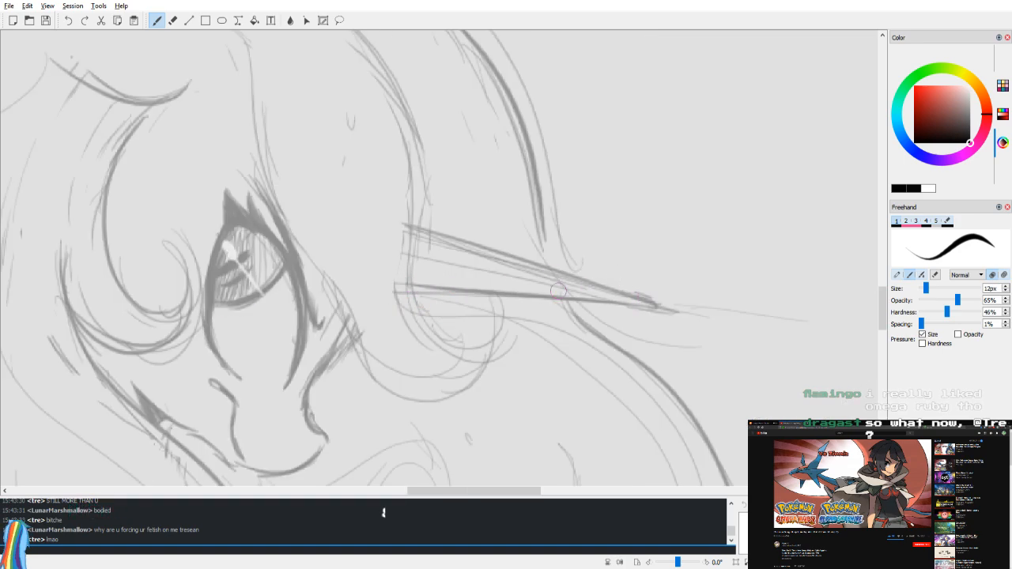
pyautogui.press('e')
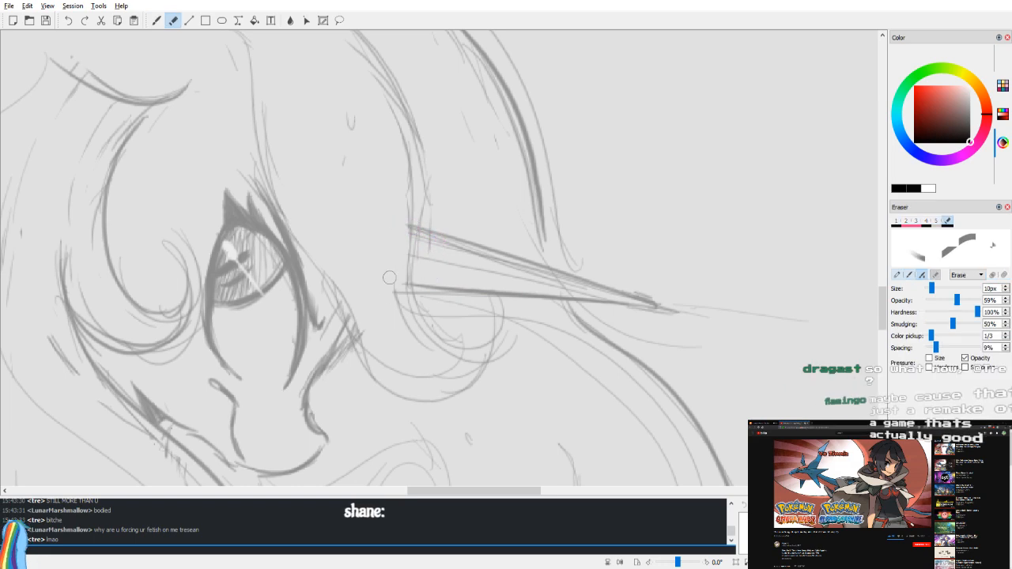
pyautogui.press('v')
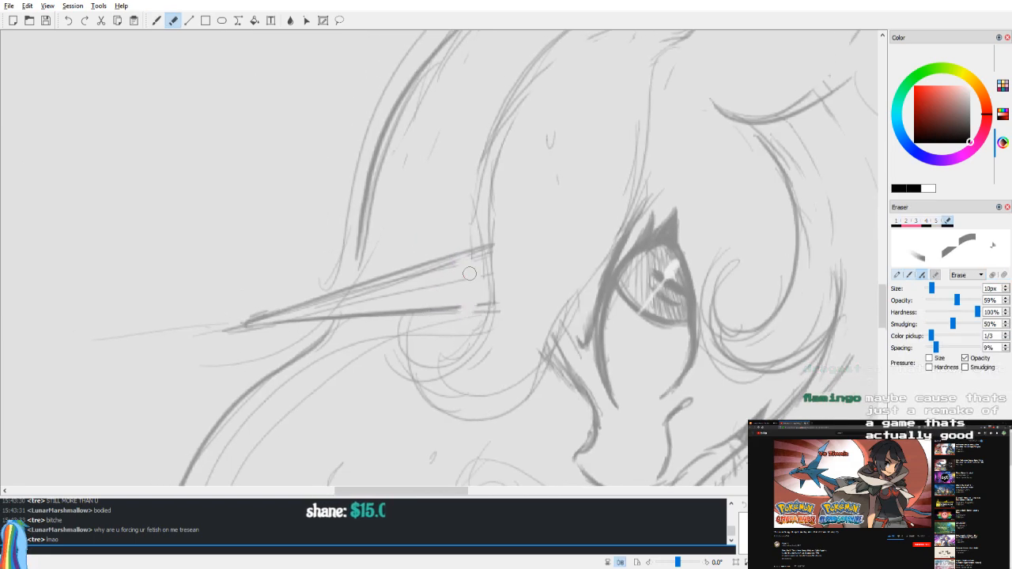
# Step: Undo the last erasure and draw curved ring lines across the horn to divide it into segments
pyautogui.press('b')
pyautogui.hotkey('ctrl', 'z')
pyautogui.moveTo(435, 262); pyautogui.dragTo(469, 310)
pyautogui.hotkey('ctrl', 'z')
pyautogui.moveTo(469, 274); pyautogui.dragTo(477, 304)
pyautogui.moveTo(380, 285)
pyautogui.mouseDown()
pyautogui.moveTo(390, 312)
pyautogui.moveTo(379, 285)
pyautogui.moveTo(382, 299)
pyautogui.moveTo(314, 291)
pyautogui.moveTo(312, 303)
pyautogui.moveTo(326, 316)
pyautogui.moveTo(318, 302)
pyautogui.moveTo(394, 269)
pyautogui.moveTo(356, 283)
pyautogui.mouseUp()
# Step: Erase small gaps in the horn's upper and lower edges where the curved ring lines meet them
pyautogui.press('e')
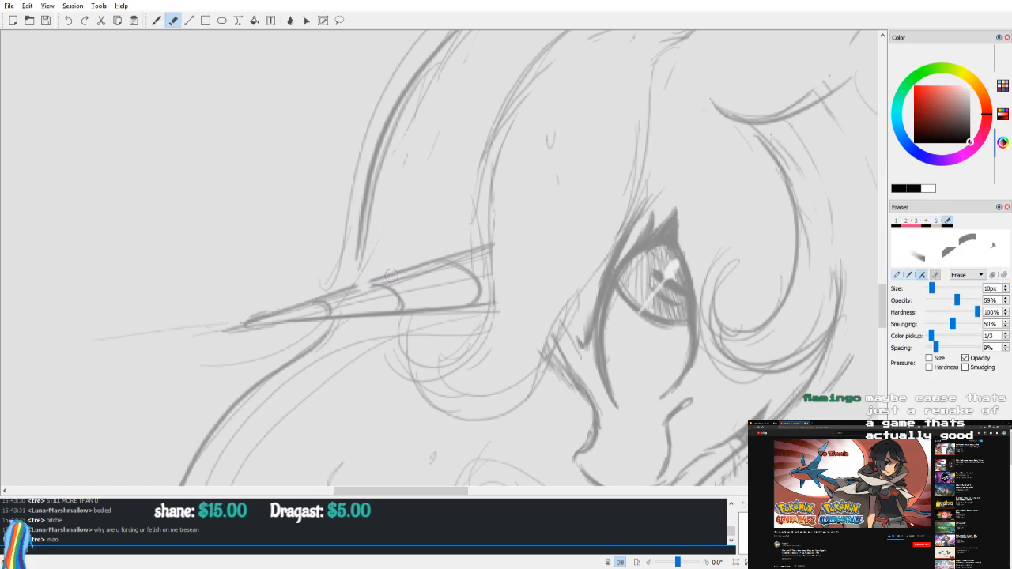
pyautogui.moveTo(443, 259); pyautogui.dragTo(431, 263)
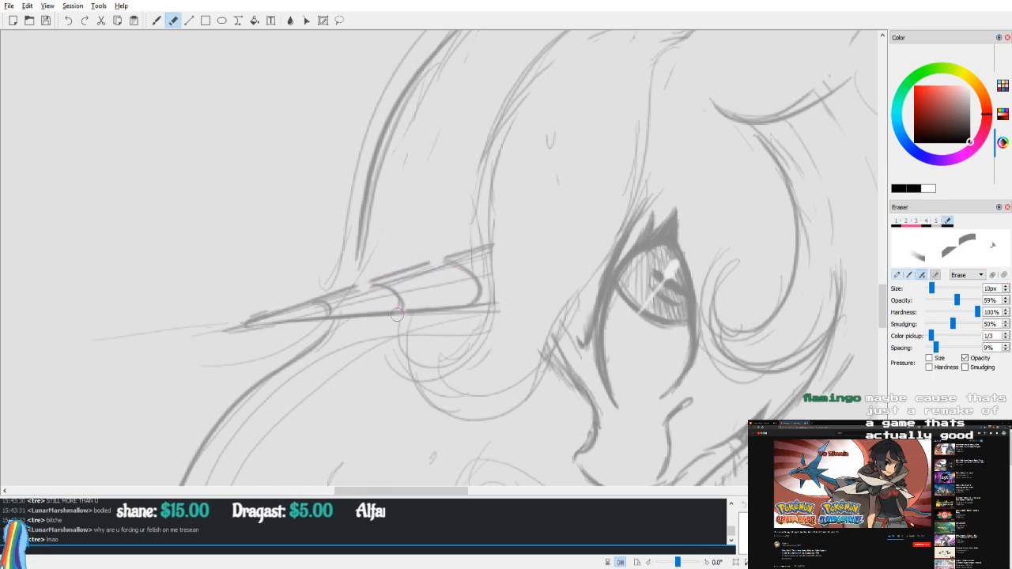
pyautogui.moveTo(473, 305); pyautogui.dragTo(468, 305)
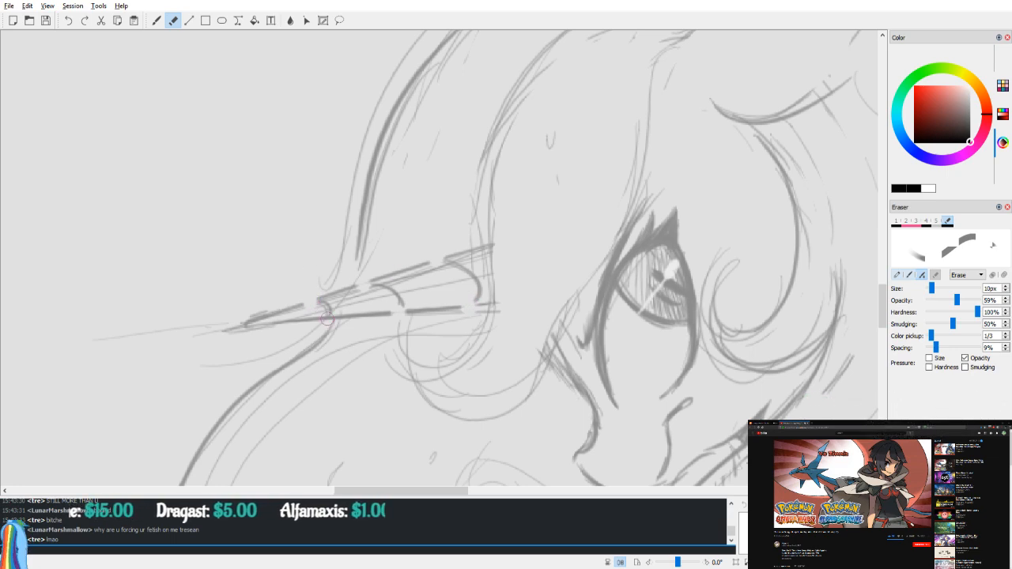
pyautogui.press('m')
# Step: Sketch a light curved strand above the horn's base and a curling wisp trailing beyond its tip
pyautogui.press('b')
pyautogui.moveTo(530, 294); pyautogui.dragTo(537, 323)
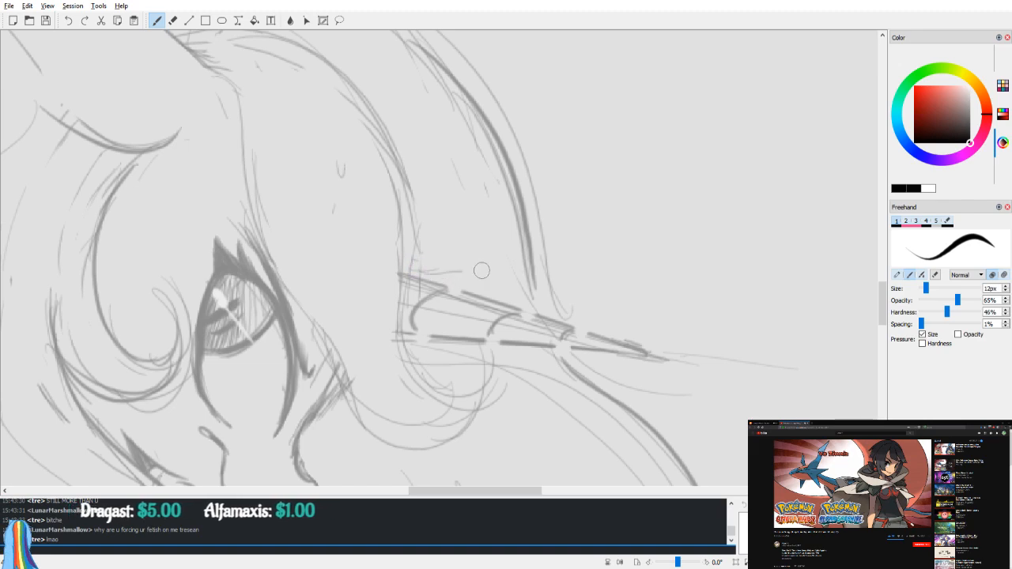
pyautogui.moveTo(665, 343); pyautogui.dragTo(732, 379)
pyautogui.moveTo(665, 370)
pyautogui.mouseDown()
pyautogui.moveTo(698, 366)
pyautogui.moveTo(725, 397)
pyautogui.moveTo(750, 366)
pyautogui.moveTo(710, 382)
pyautogui.mouseUp()
pyautogui.press('v')
pyautogui.moveTo(495, 237); pyautogui.dragTo(606, 147)
pyautogui.press('v')
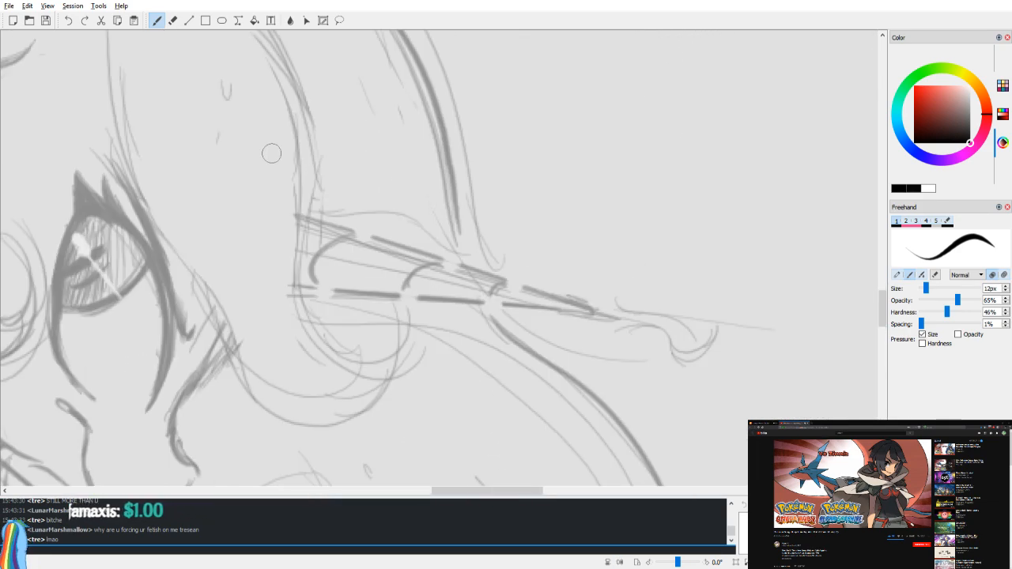
# Step: Erase the guide lines inside the horn's base segment and redraw the segment outlines with rounded corners, comparing both view orientations
pyautogui.press('e')
pyautogui.moveTo(348, 241)
pyautogui.mouseDown()
pyautogui.moveTo(336, 254)
pyautogui.moveTo(384, 254)
pyautogui.moveTo(359, 238)
pyautogui.moveTo(322, 286)
pyautogui.moveTo(334, 290)
pyautogui.moveTo(323, 289)
pyautogui.mouseUp()
pyautogui.press('b')
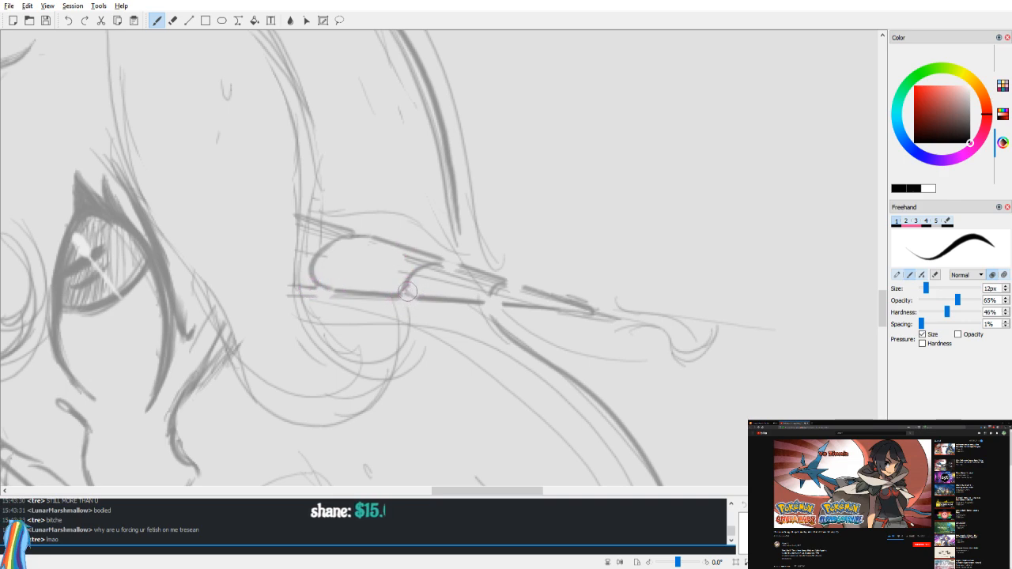
pyautogui.press('v')
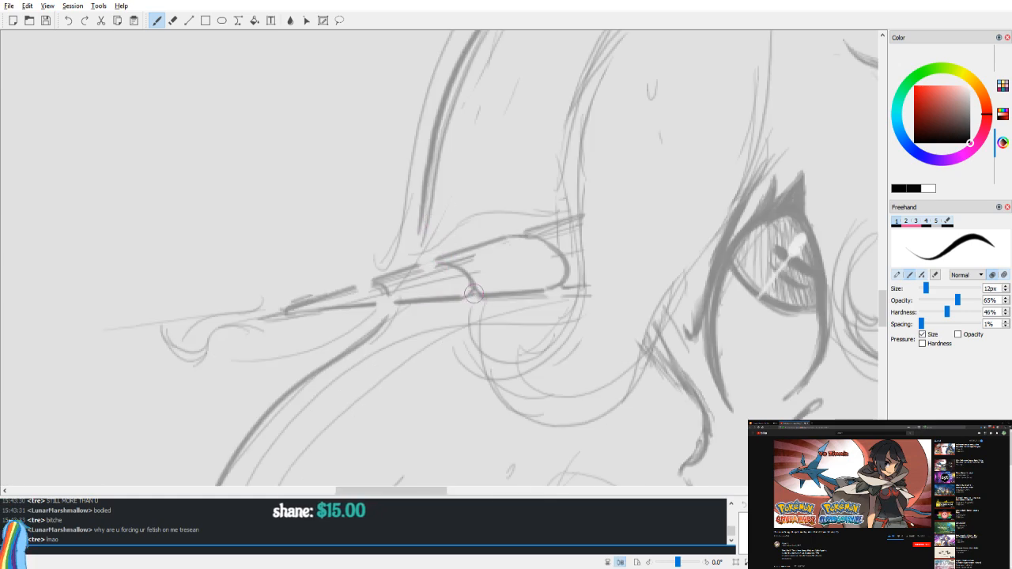
pyautogui.press('v')
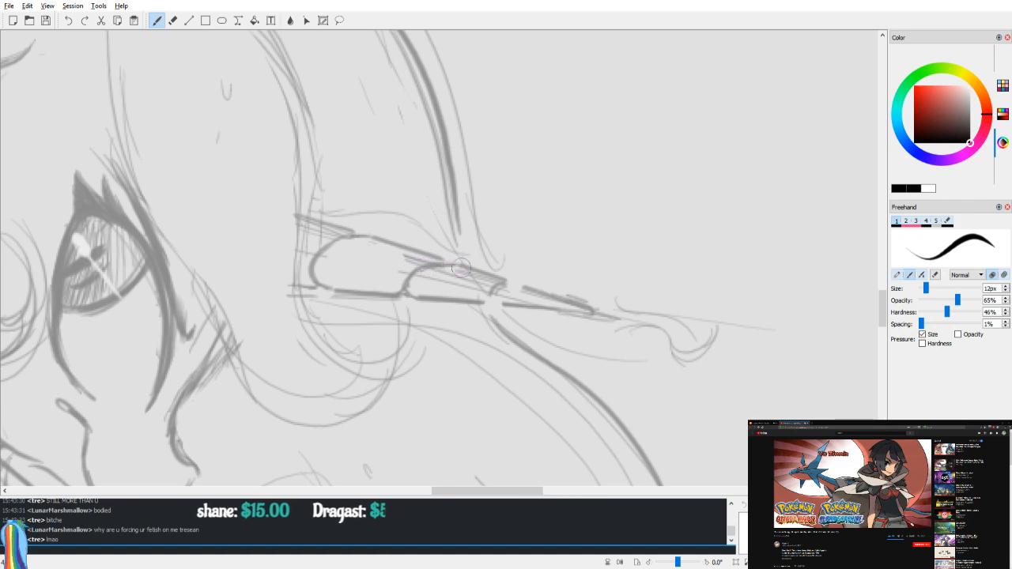
pyautogui.press('v')
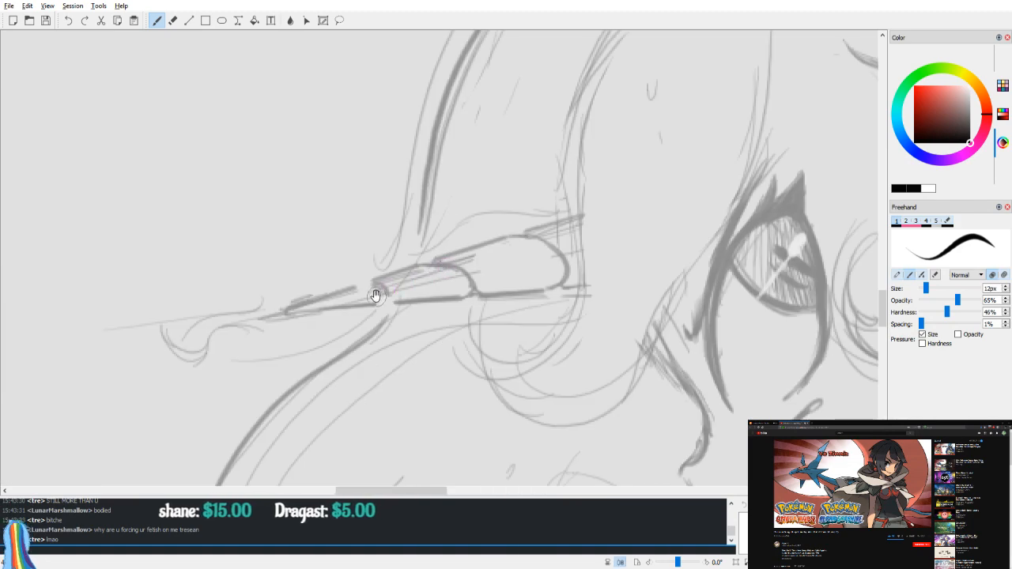
pyautogui.press('v')
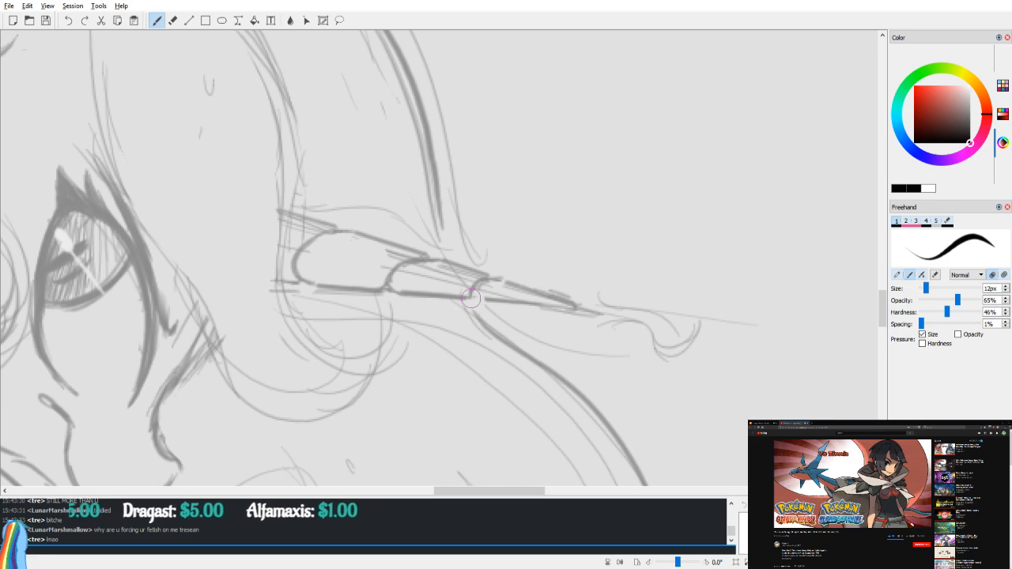
pyautogui.press('v')
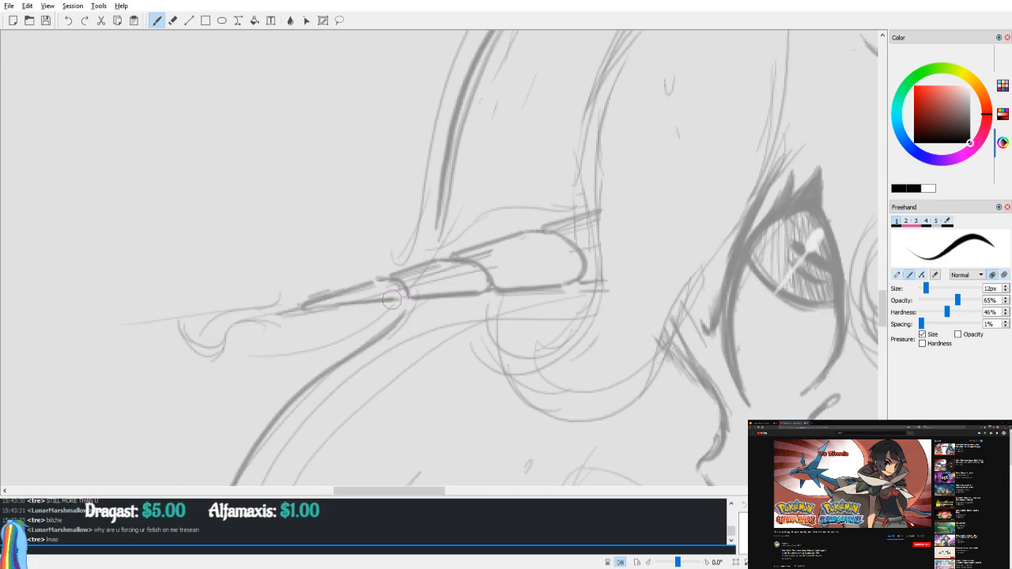
pyautogui.press('v')
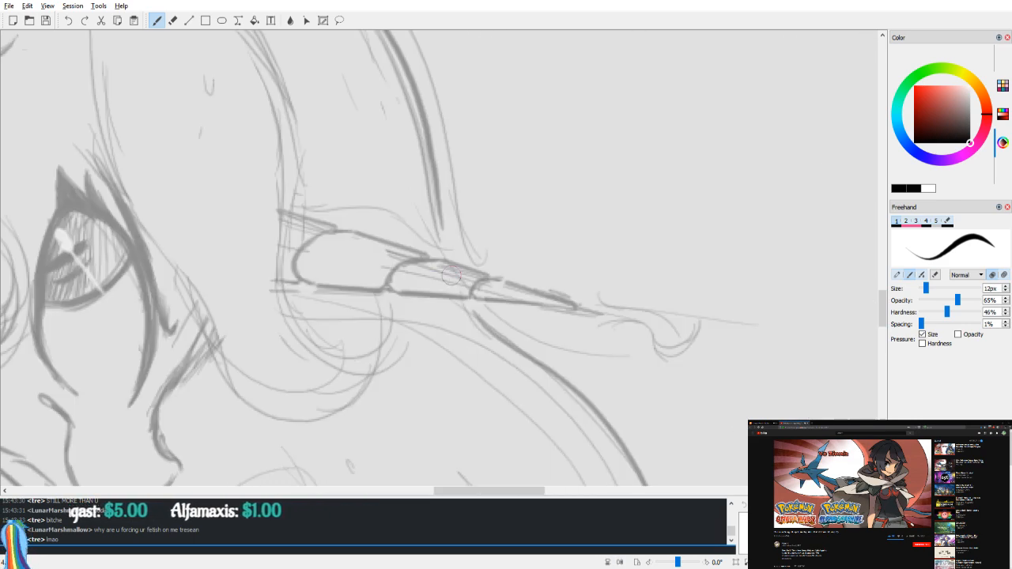
# Step: Clean up the horn's tip and segment edges with eraser and brush, and check the whole head in both orientations
pyautogui.press('e')
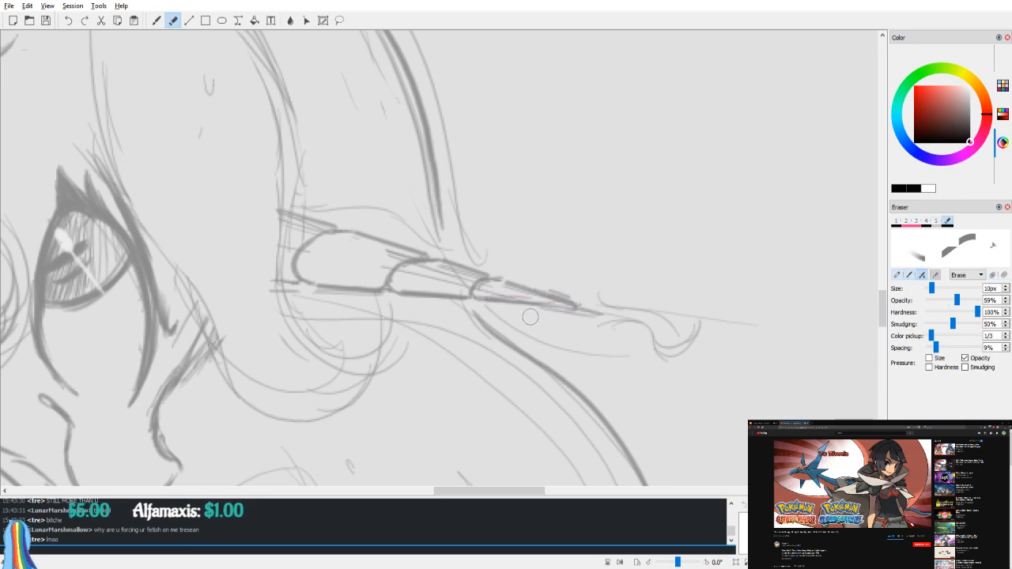
pyautogui.press('v')
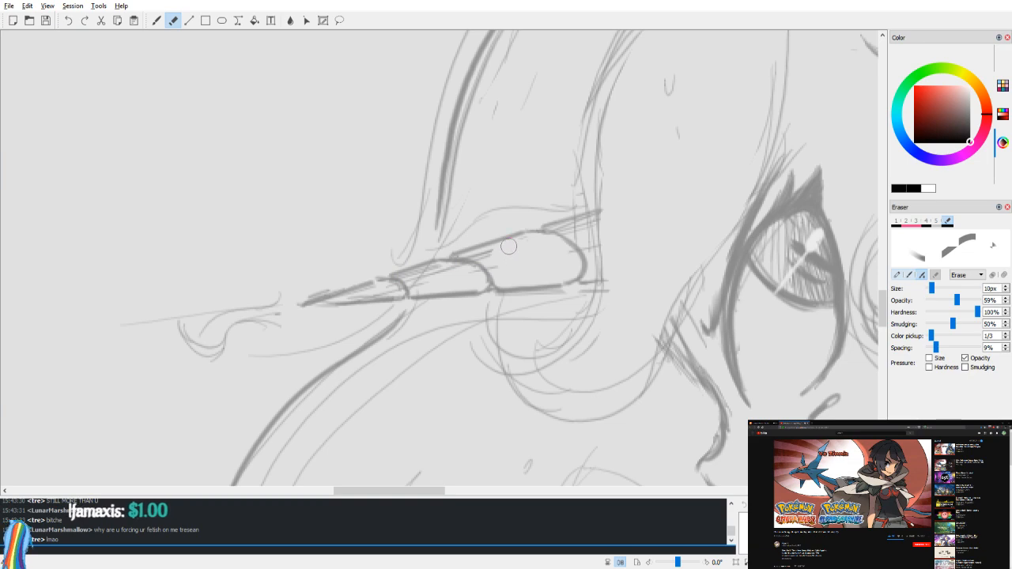
pyautogui.press('b')
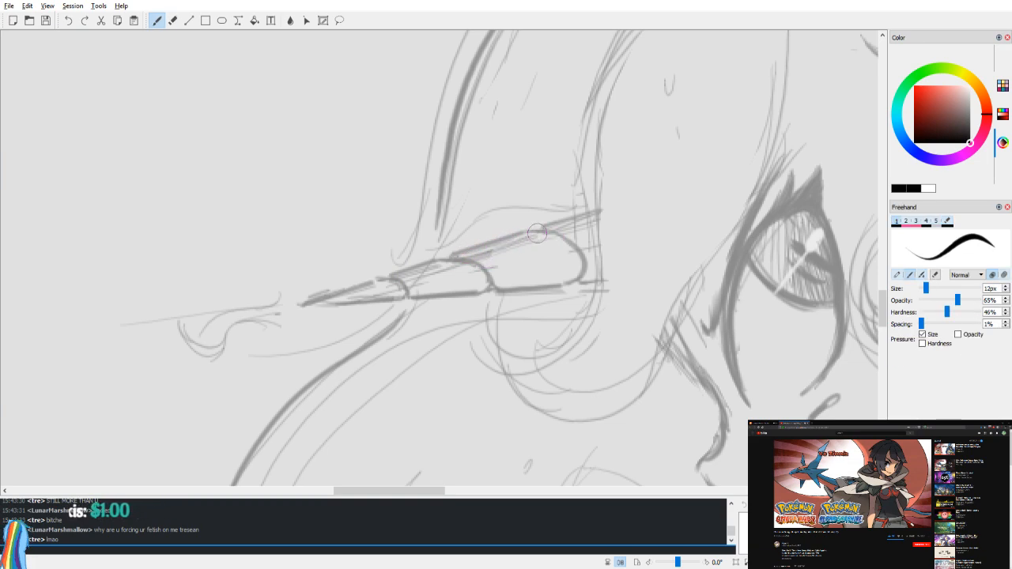
pyautogui.press('e')
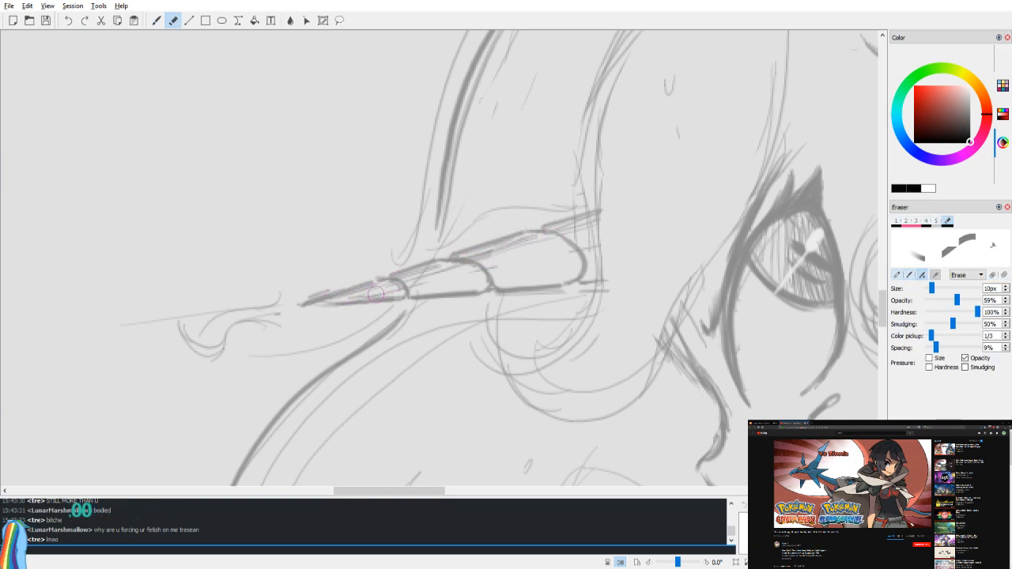
pyautogui.press('b')
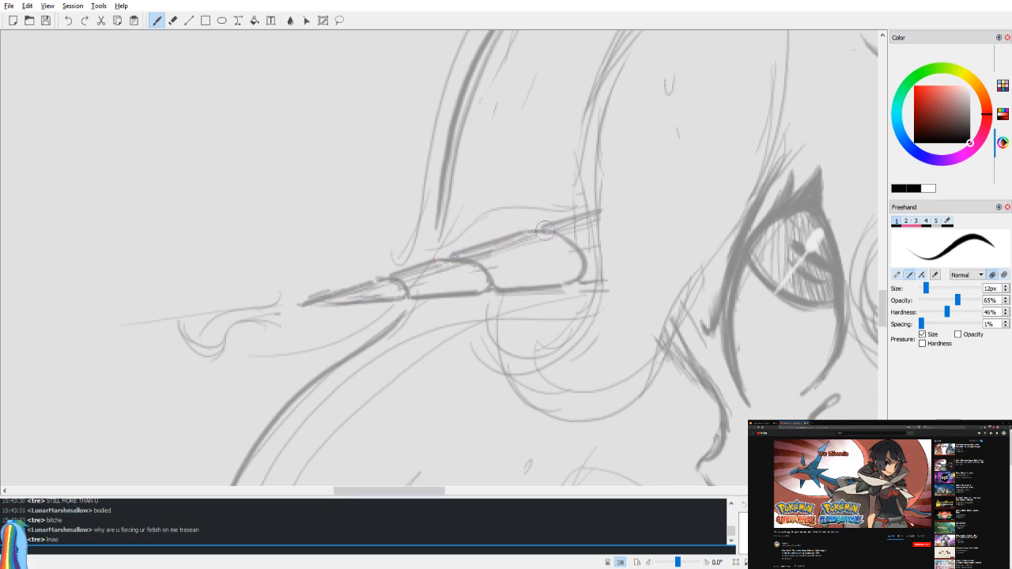
pyautogui.press('v')
pyautogui.press('v')
pyautogui.scroll(-6, 651, 221)
pyautogui.moveTo(648, 195); pyautogui.dragTo(679, 200)
pyautogui.scroll(2, 677, 199)
pyautogui.press('v')
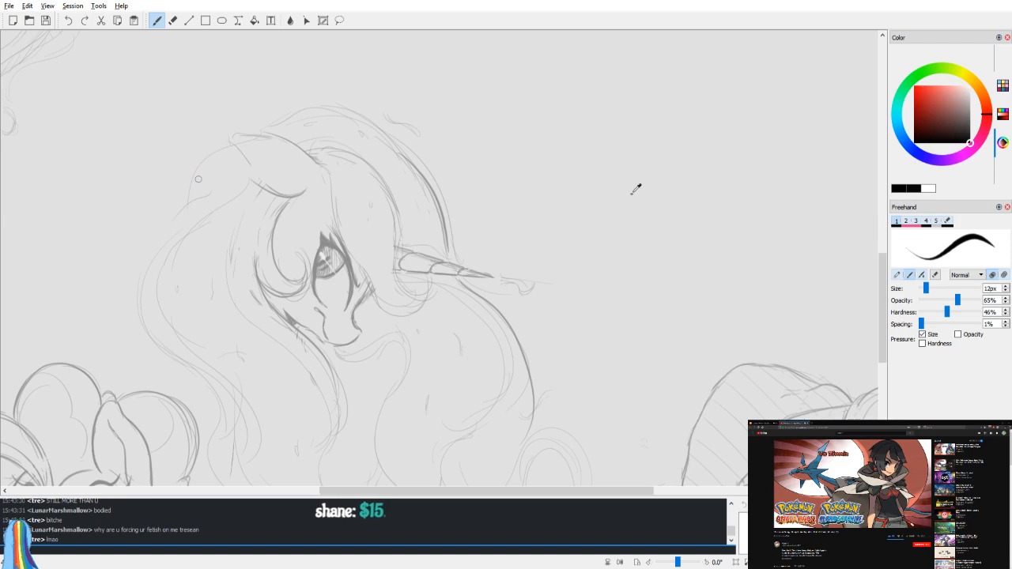
# Step: Erase stray guide lines around the horn's base and redraw the forelock edge where it meets the horn
pyautogui.scroll(6, 645, 187)
pyautogui.press('e')
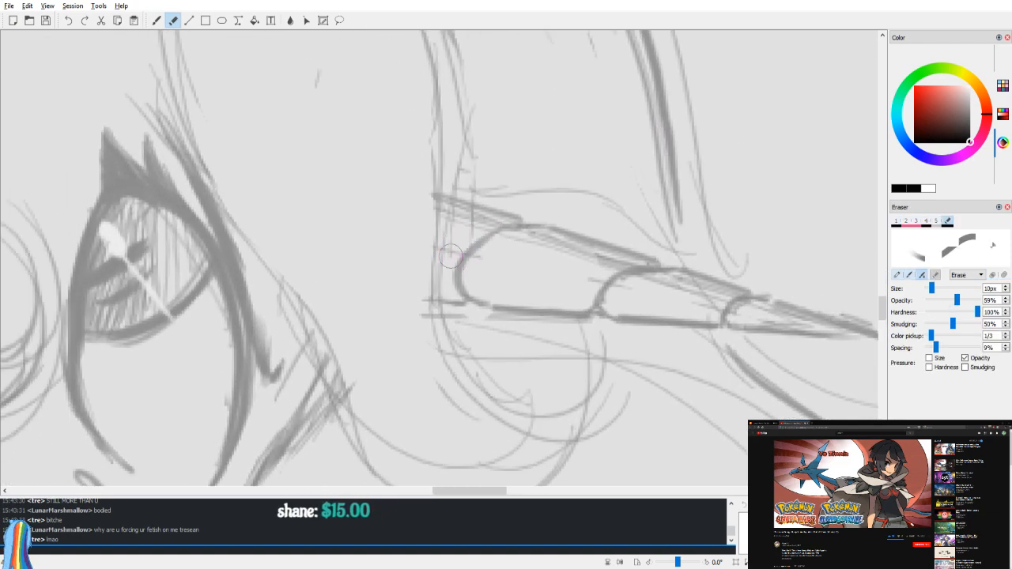
pyautogui.press('b')
pyautogui.press('v')
pyautogui.moveTo(556, 205); pyautogui.dragTo(635, 158)
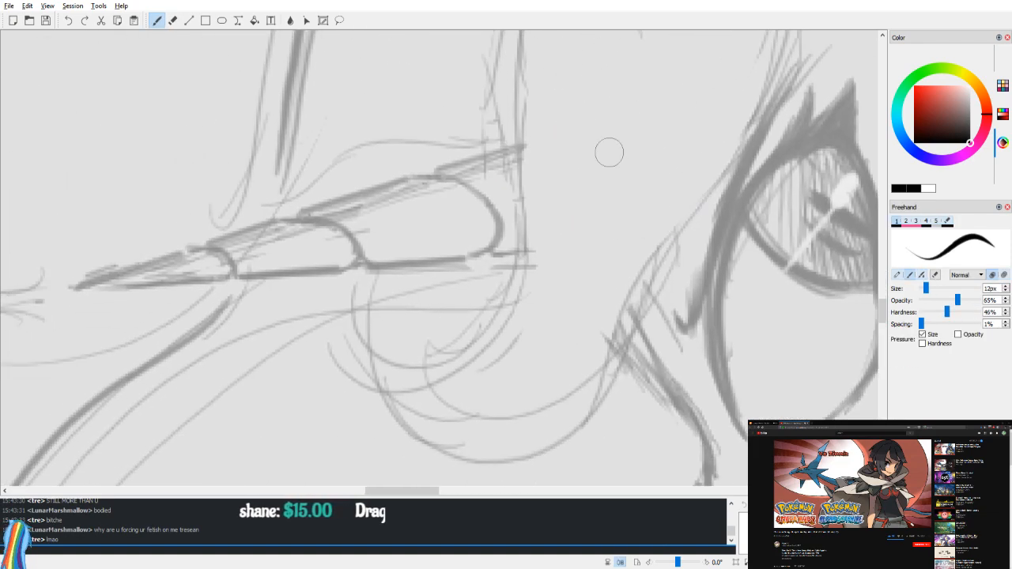
pyautogui.press('v')
pyautogui.press('v')
pyautogui.moveTo(531, 217); pyautogui.dragTo(527, 301)
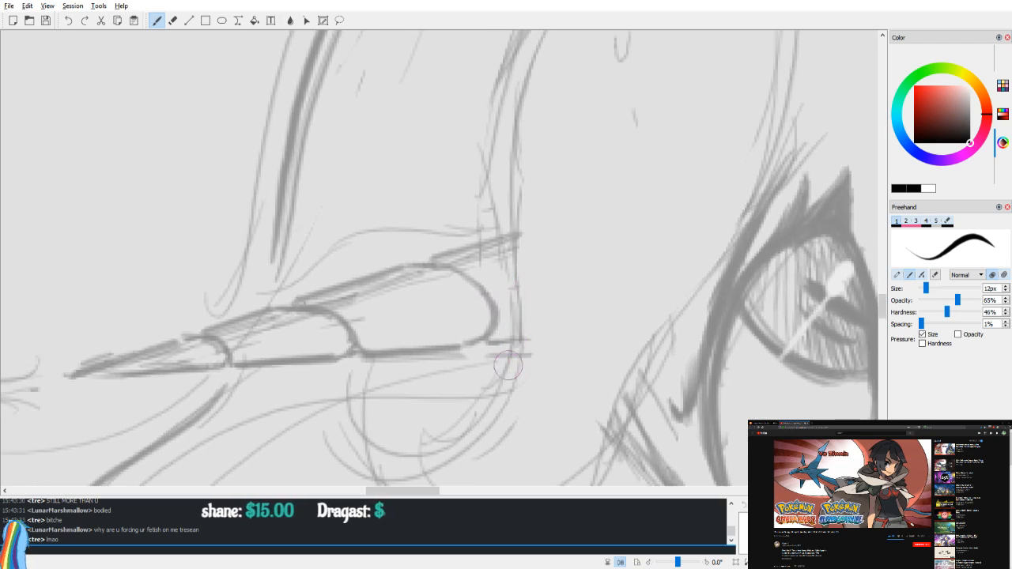
pyautogui.press('e')
pyautogui.press('b')
pyautogui.moveTo(510, 378); pyautogui.dragTo(511, 311)
pyautogui.moveTo(519, 359)
pyautogui.mouseDown()
pyautogui.moveTo(519, 239)
pyautogui.moveTo(581, 397)
pyautogui.mouseUp()
# Step: Darken the forelock's outer contour from the horn's base up over the forehead to the crown, redoing the upper arc
pyautogui.scroll(-2, 556, 212)
pyautogui.press('v')
pyautogui.press('v')
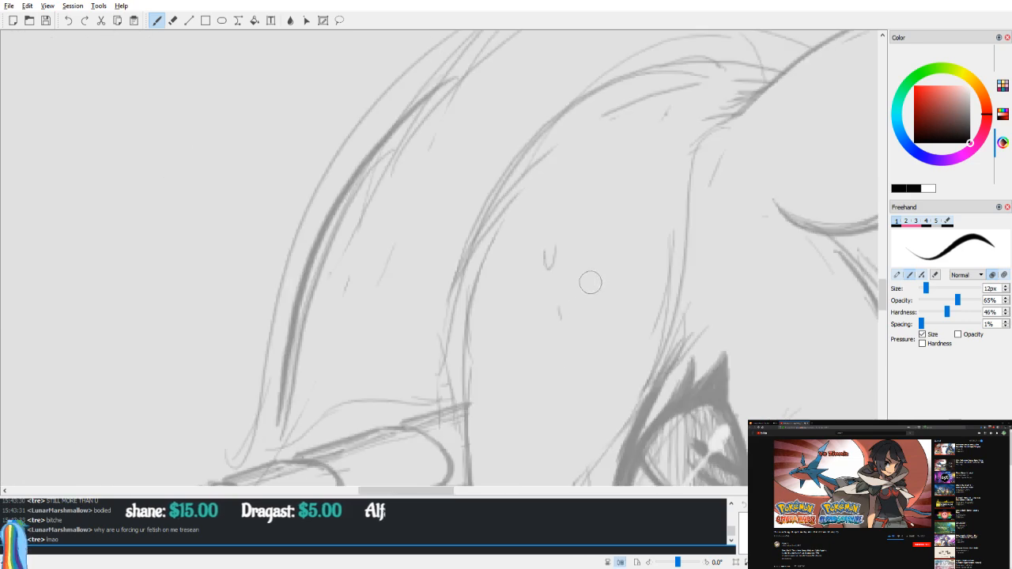
pyautogui.moveTo(589, 258); pyautogui.dragTo(562, 127)
pyautogui.scroll(-1, 544, 102)
pyautogui.moveTo(507, 171); pyautogui.dragTo(498, 186)
pyautogui.moveTo(419, 345)
pyautogui.mouseDown()
pyautogui.moveTo(424, 306)
pyautogui.moveTo(424, 361)
pyautogui.moveTo(426, 307)
pyautogui.mouseUp()
pyautogui.moveTo(435, 363)
pyautogui.mouseDown()
pyautogui.moveTo(447, 230)
pyautogui.moveTo(425, 377)
pyautogui.moveTo(496, 97)
pyautogui.mouseUp()
pyautogui.moveTo(415, 307); pyautogui.dragTo(555, 74)
pyautogui.moveTo(452, 181); pyautogui.dragTo(639, 39)
pyautogui.hotkey('ctrl', 'z')
pyautogui.moveTo(454, 147); pyautogui.dragTo(689, 55)
pyautogui.moveTo(531, 269)
pyautogui.mouseDown()
pyautogui.moveTo(530, 237)
pyautogui.moveTo(633, 59)
pyautogui.mouseUp()
pyautogui.moveTo(533, 172); pyautogui.dragTo(510, 249)
# Step: Darken the forelock's curled lower end beneath the horn, redoing the curl's outer curve
pyautogui.moveTo(541, 206); pyautogui.dragTo(435, 252)
pyautogui.moveTo(465, 285)
pyautogui.mouseDown()
pyautogui.moveTo(446, 224)
pyautogui.moveTo(455, 282)
pyautogui.moveTo(534, 328)
pyautogui.mouseUp()
pyautogui.hotkey('ctrl', 'z')
pyautogui.moveTo(434, 251)
pyautogui.mouseDown()
pyautogui.moveTo(459, 320)
pyautogui.moveTo(552, 294)
pyautogui.mouseUp()
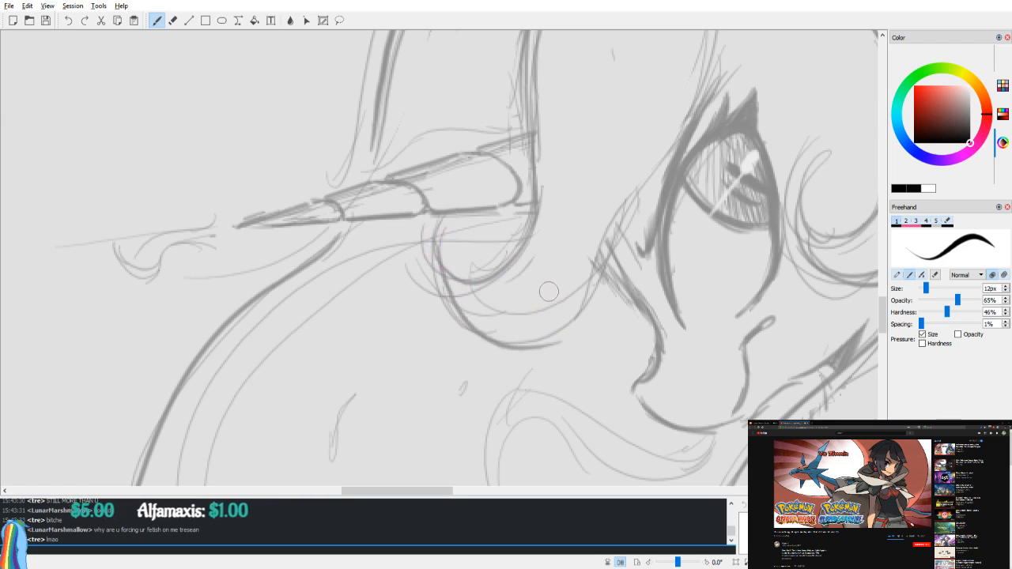
pyautogui.moveTo(464, 318); pyautogui.dragTo(569, 340)
# Step: Strengthen the forelock's inner edge from the crown down past the eye
pyautogui.scroll(-2, 526, 181)
pyautogui.press('c')
pyautogui.moveTo(474, 182); pyautogui.dragTo(479, 288)
pyautogui.moveTo(299, 206); pyautogui.dragTo(307, 239)
pyautogui.moveTo(235, 154)
pyautogui.mouseDown()
pyautogui.moveTo(244, 237)
pyautogui.moveTo(293, 290)
pyautogui.moveTo(273, 286)
pyautogui.mouseUp()
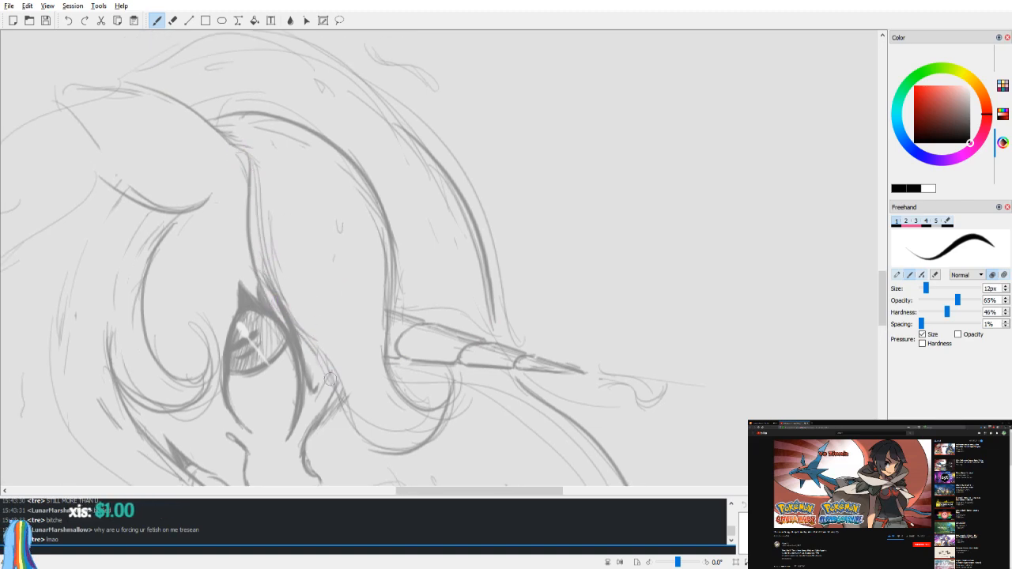
# Step: Erase the excess sketch lines along the forelock's inner edge and add a small stroke mark inside the lock
pyautogui.press('e')
pyautogui.moveTo(325, 348); pyautogui.dragTo(356, 411)
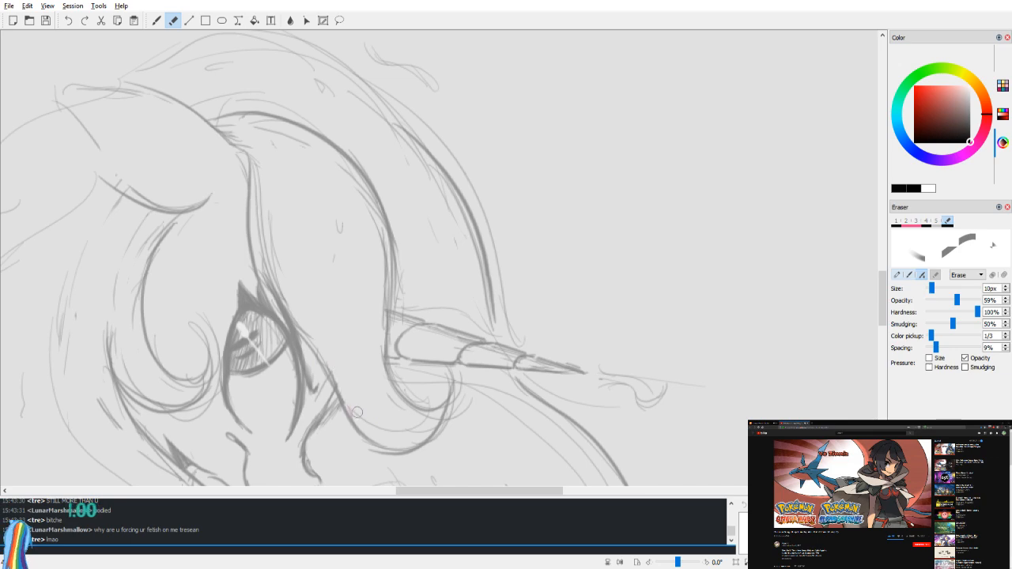
pyautogui.press('v')
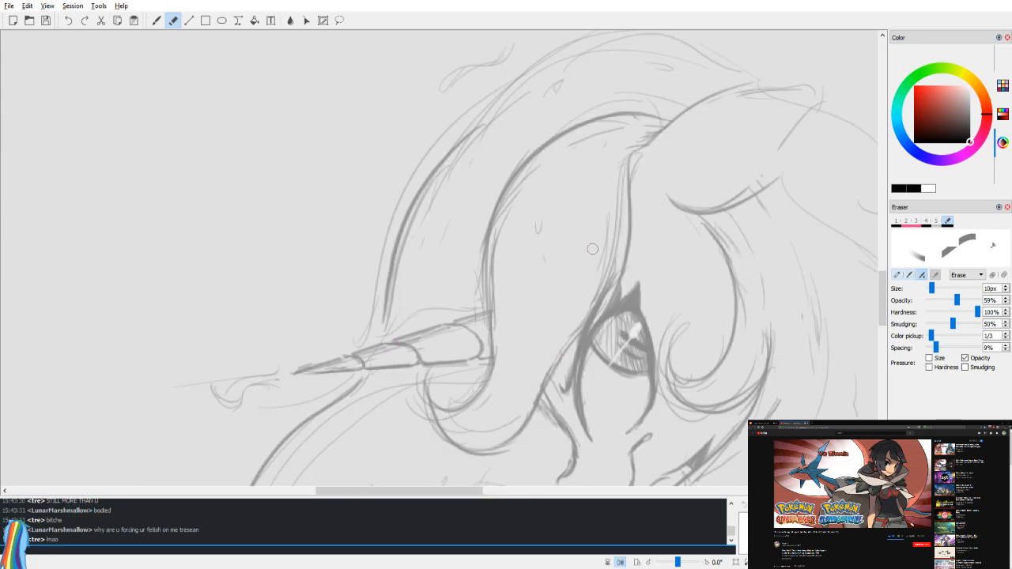
pyautogui.press('b')
pyautogui.moveTo(557, 276)
pyautogui.mouseDown()
pyautogui.moveTo(556, 285)
pyautogui.moveTo(568, 268)
pyautogui.moveTo(561, 245)
pyautogui.mouseUp()
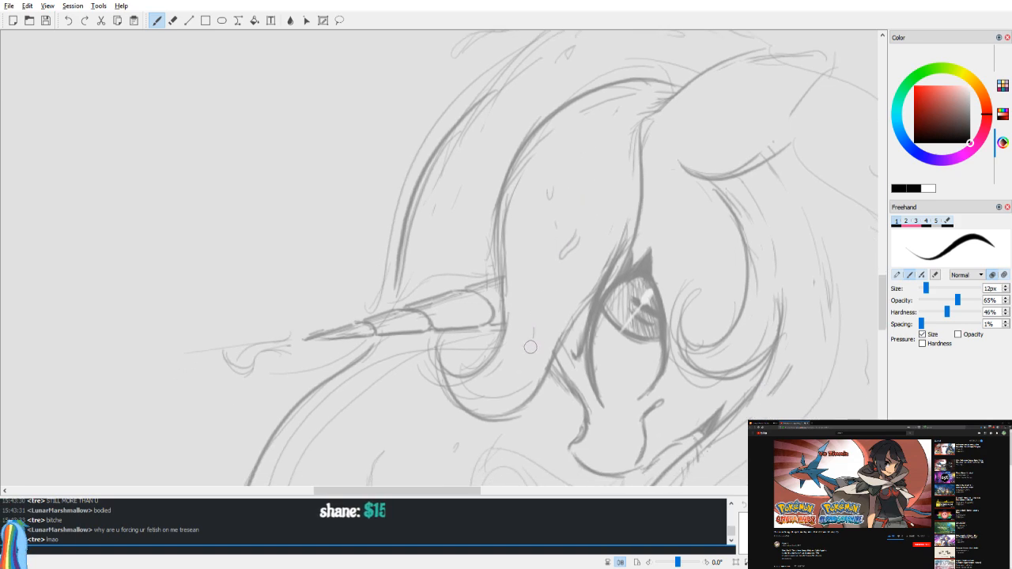
# Step: Add a small drop-shaped mark low in the forelock and sketch inner strand lines following its outer edge
pyautogui.moveTo(534, 344); pyautogui.dragTo(536, 335)
pyautogui.moveTo(575, 236); pyautogui.dragTo(578, 262)
pyautogui.moveTo(512, 282); pyautogui.dragTo(521, 232)
pyautogui.moveTo(521, 266)
pyautogui.mouseDown()
pyautogui.moveTo(594, 142)
pyautogui.moveTo(639, 138)
pyautogui.mouseUp()
pyautogui.moveTo(519, 258); pyautogui.dragTo(489, 425)
pyautogui.moveTo(466, 395); pyautogui.dragTo(488, 387)
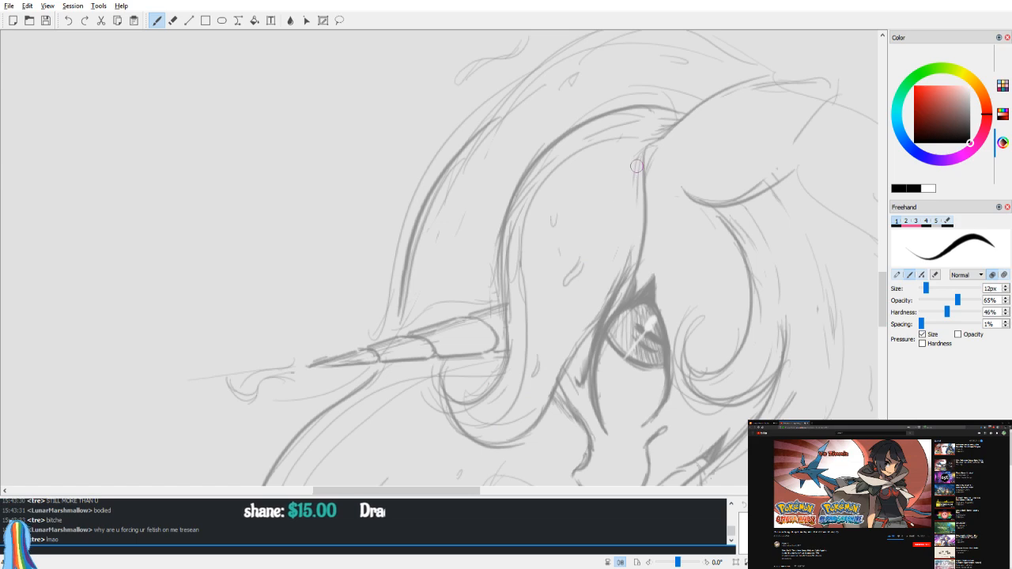
# Step: Draw a strand line down the forelock's inner side from the crown past the eye, redoing it in the mirrored view
pyautogui.moveTo(628, 186); pyautogui.dragTo(546, 344)
pyautogui.press('h')
pyautogui.hotkey('ctrl', 'z')
pyautogui.moveTo(242, 167)
pyautogui.mouseDown()
pyautogui.moveTo(271, 262)
pyautogui.moveTo(326, 374)
pyautogui.moveTo(304, 346)
pyautogui.moveTo(313, 336)
pyautogui.moveTo(327, 386)
pyautogui.moveTo(359, 421)
pyautogui.mouseUp()
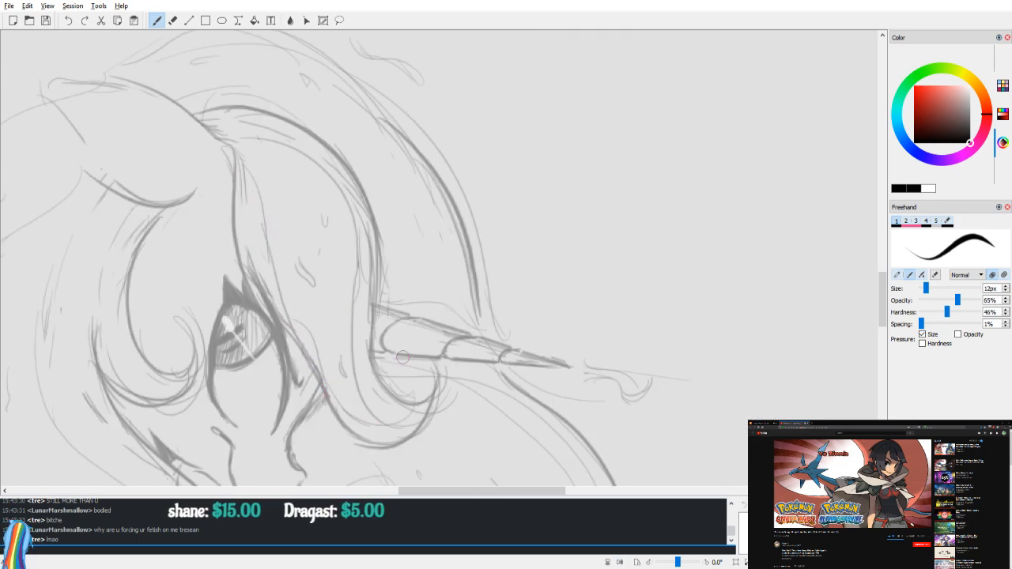
pyautogui.press('h')
# Step: Darken the curved mane lock that swings out from under the chin and down the chest
pyautogui.scroll(-5, 440, 358)
pyautogui.moveTo(581, 291); pyautogui.dragTo(614, 313)
pyautogui.moveTo(581, 344)
pyautogui.mouseDown()
pyautogui.moveTo(570, 232)
pyautogui.moveTo(554, 245)
pyautogui.mouseUp()
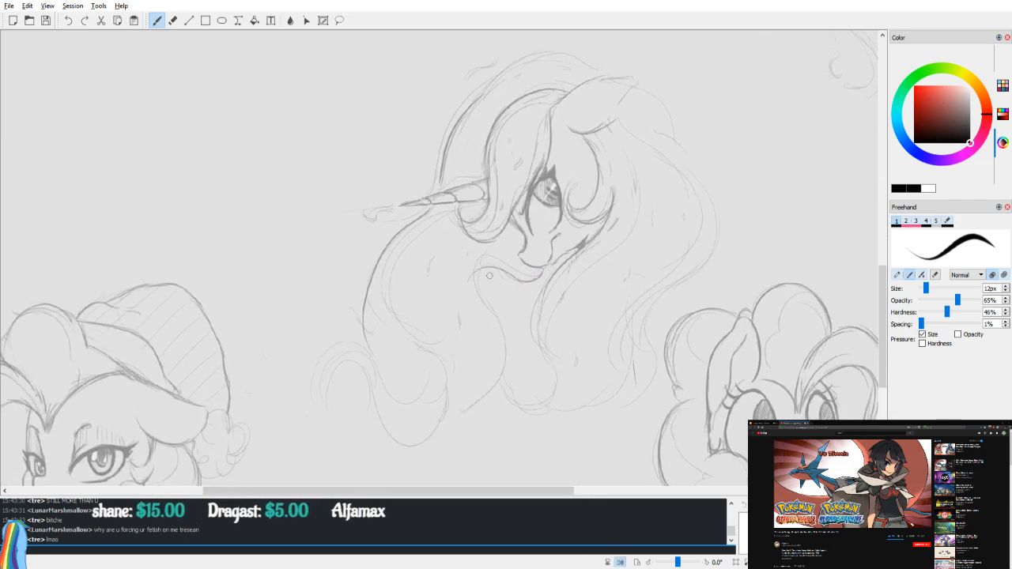
pyautogui.moveTo(478, 294); pyautogui.dragTo(487, 378)
pyautogui.press('h')
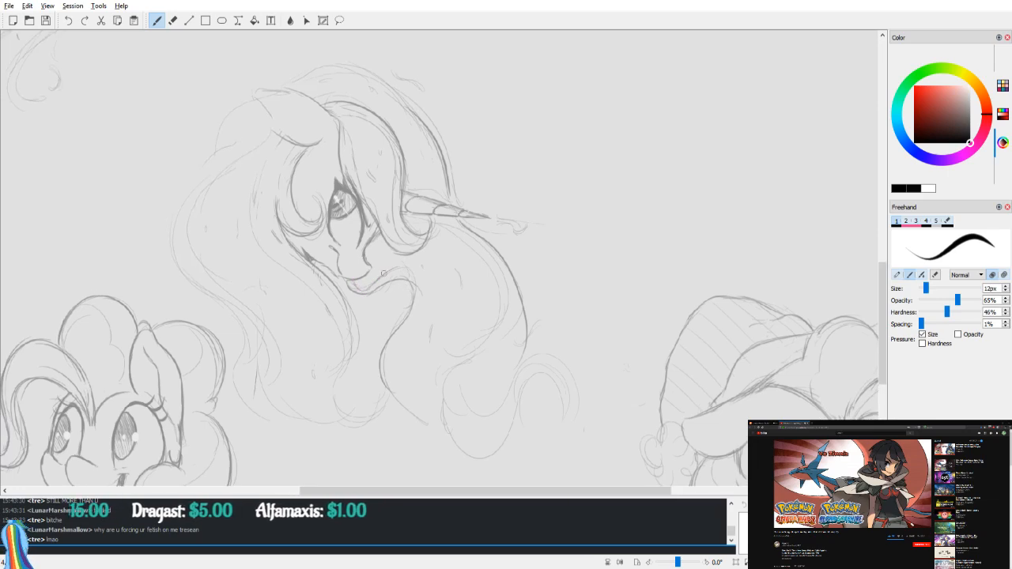
pyautogui.moveTo(422, 302); pyautogui.dragTo(414, 397)
pyautogui.press('h')
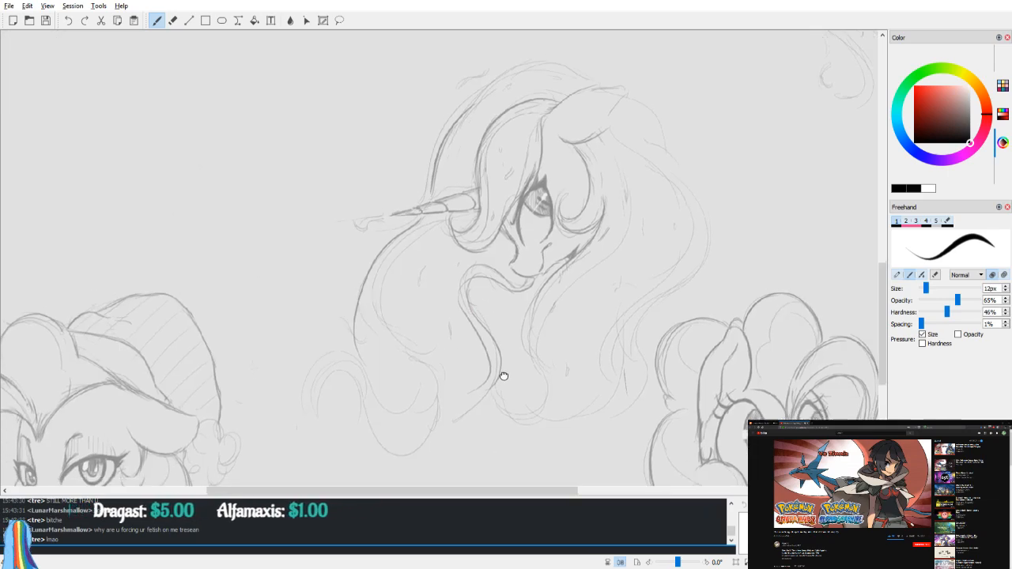
# Step: Darken the front mane's inner contour below the horn and define its curled lower end and outward-flicking tip, undoing misplaced strokes
pyautogui.moveTo(430, 228)
pyautogui.mouseDown()
pyautogui.moveTo(404, 339)
pyautogui.moveTo(444, 376)
pyautogui.mouseUp()
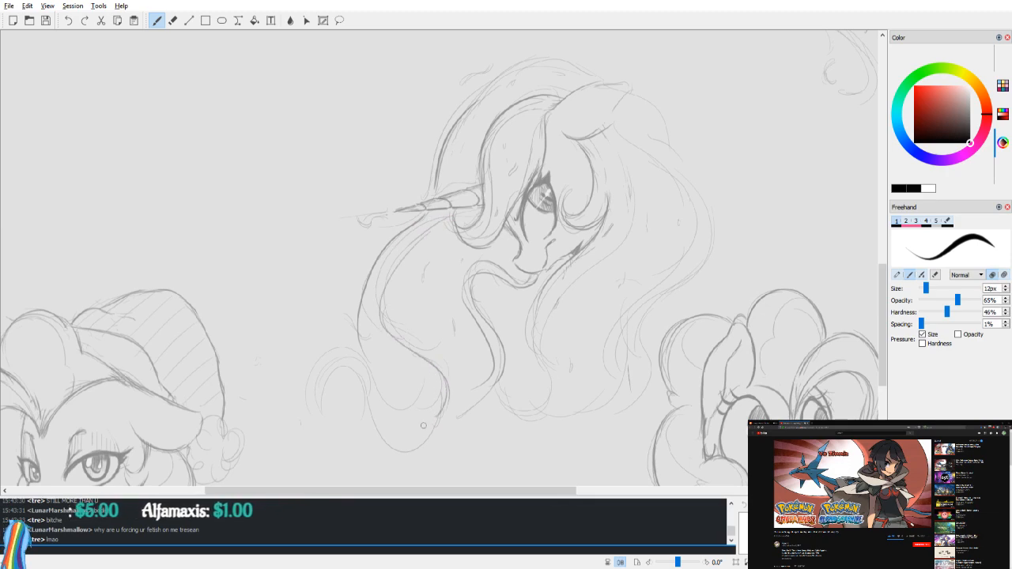
pyautogui.moveTo(409, 406)
pyautogui.mouseDown()
pyautogui.moveTo(365, 347)
pyautogui.moveTo(386, 393)
pyautogui.moveTo(358, 351)
pyautogui.moveTo(324, 379)
pyautogui.moveTo(308, 370)
pyautogui.moveTo(329, 375)
pyautogui.moveTo(321, 379)
pyautogui.moveTo(333, 350)
pyautogui.moveTo(311, 355)
pyautogui.moveTo(322, 404)
pyautogui.mouseUp()
pyautogui.hotkey('ctrl', 'z')
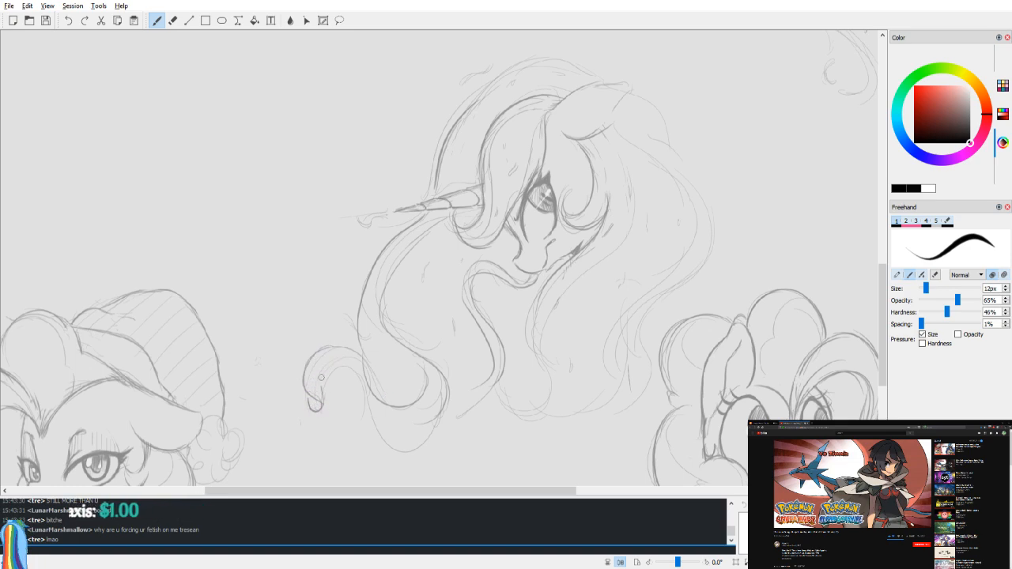
pyautogui.moveTo(337, 378)
pyautogui.mouseDown()
pyautogui.moveTo(389, 446)
pyautogui.moveTo(386, 412)
pyautogui.moveTo(366, 400)
pyautogui.moveTo(410, 468)
pyautogui.moveTo(430, 413)
pyautogui.moveTo(395, 455)
pyautogui.mouseUp()
pyautogui.hotkey('ctrl', 'z')
pyautogui.hotkey('ctrl', 'z')
# Step: Erase stray lines around the front mane's lower curls and strengthen the chin lock's tapered lower end
pyautogui.press('e')
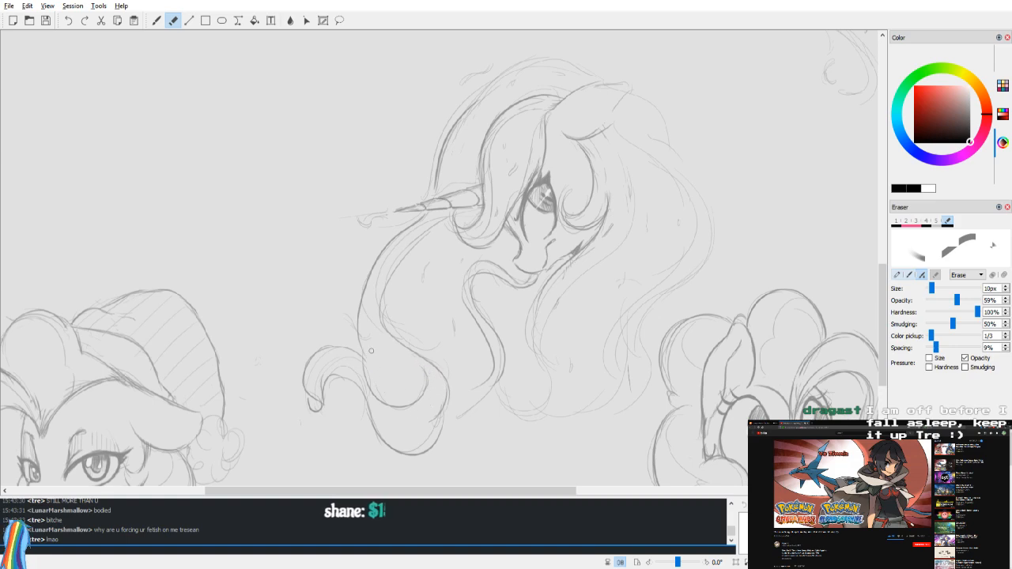
pyautogui.press('v')
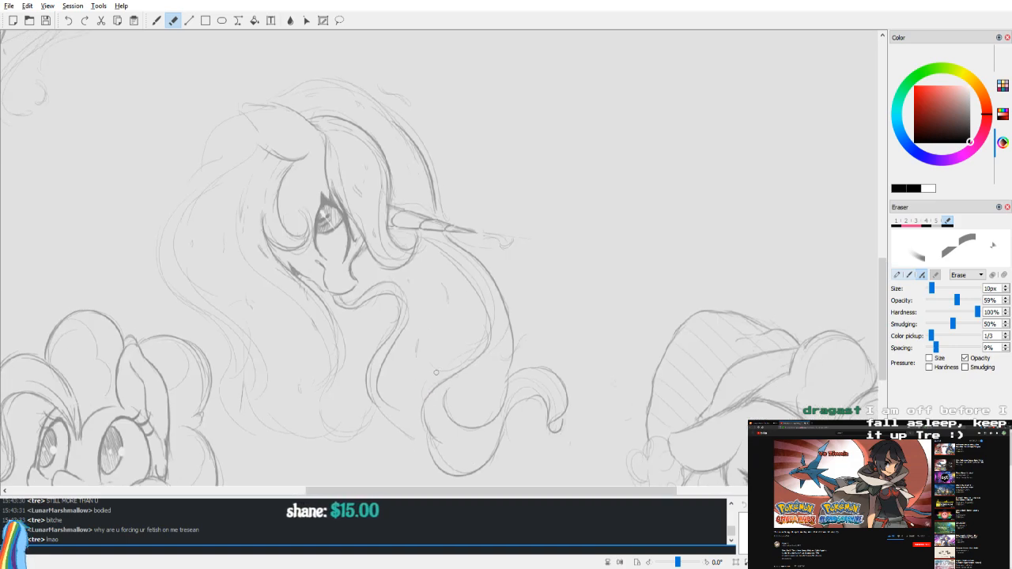
pyautogui.press('b')
pyautogui.press('v')
pyautogui.press('v')
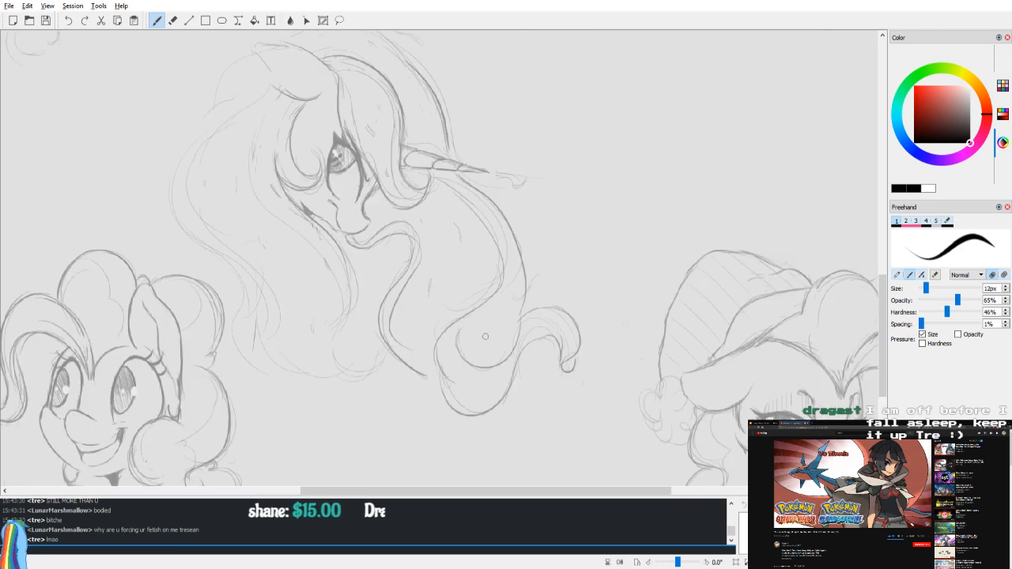
pyautogui.press('e')
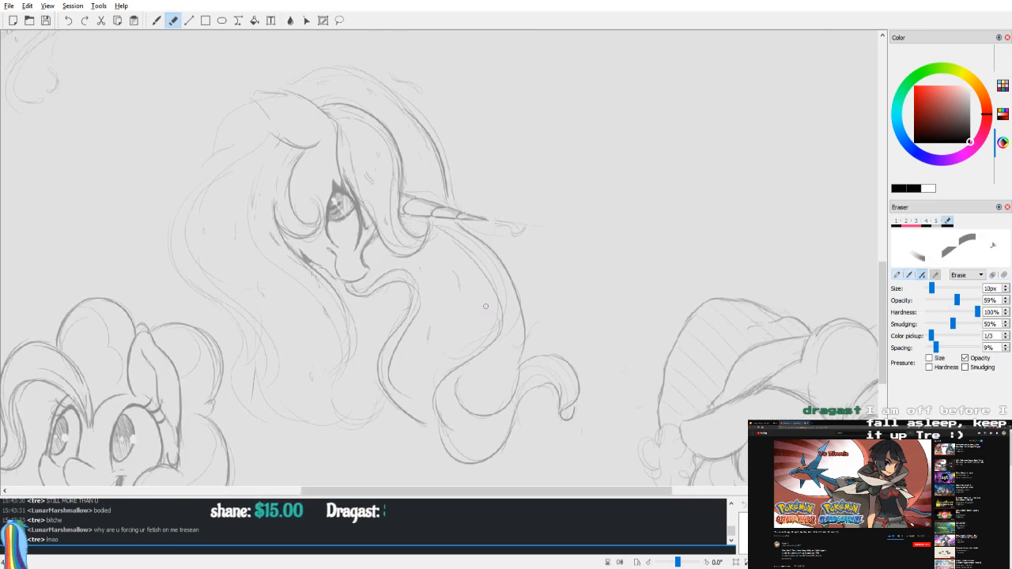
pyautogui.press('v')
pyautogui.press('b')
pyautogui.press('e')
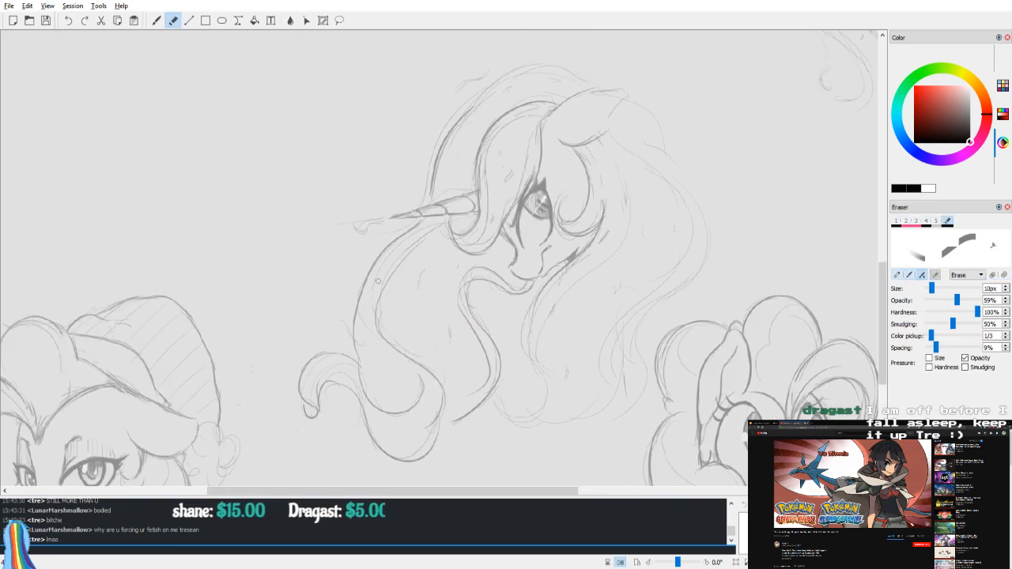
# Step: Add strand lines inside the front mane's bottom curl and clean up the excess along its inner contour
pyautogui.press('b')
pyautogui.scroll(-1, 418, 357)
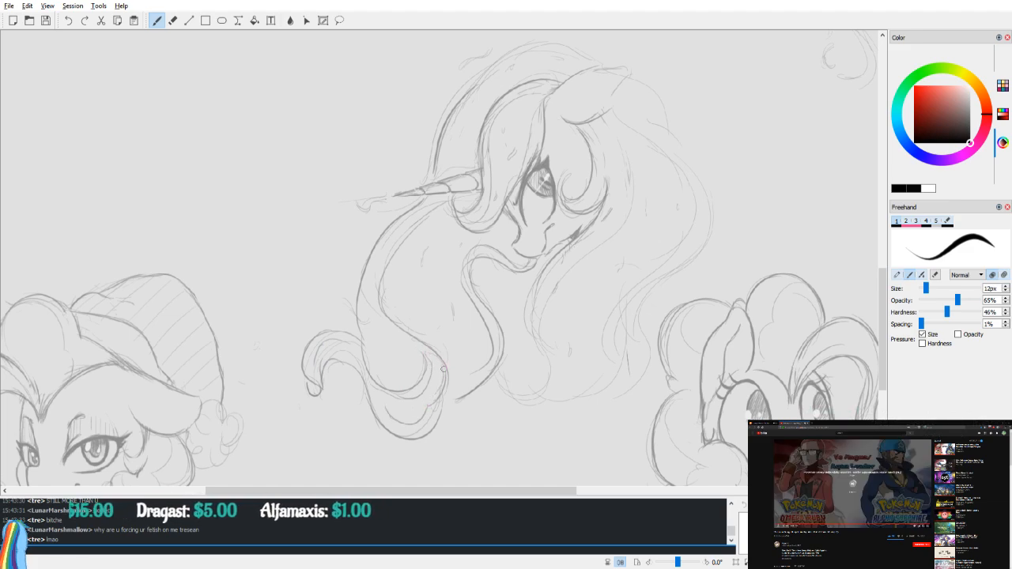
pyautogui.press('v')
pyautogui.press('v')
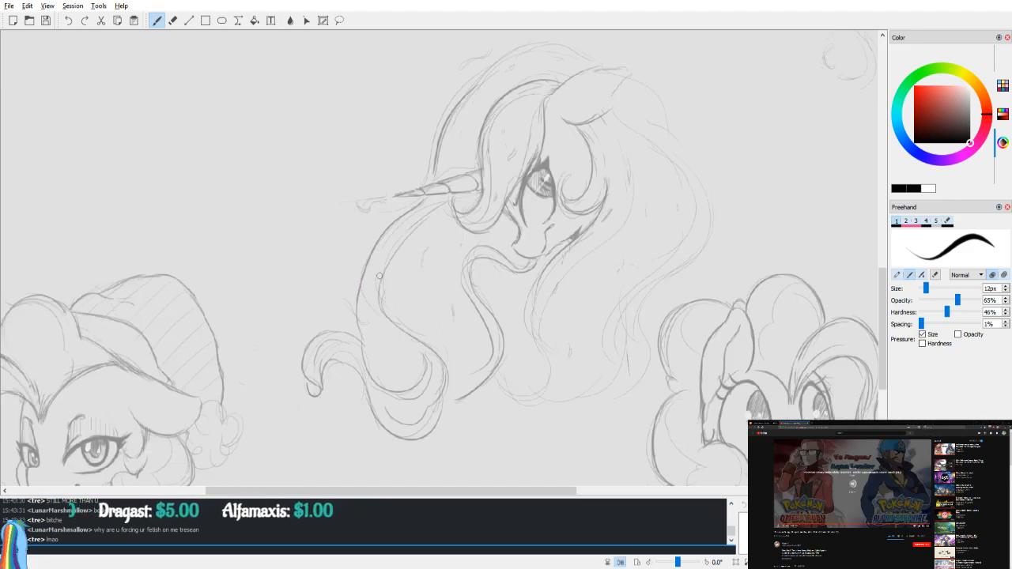
pyautogui.press('e')
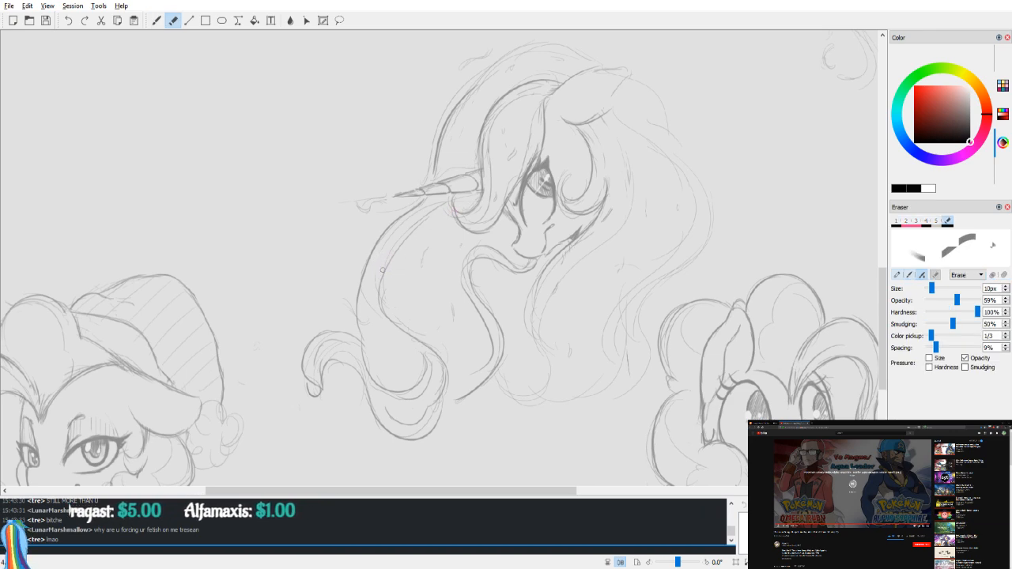
pyautogui.press('b')
pyautogui.press('v')
pyautogui.press('v')
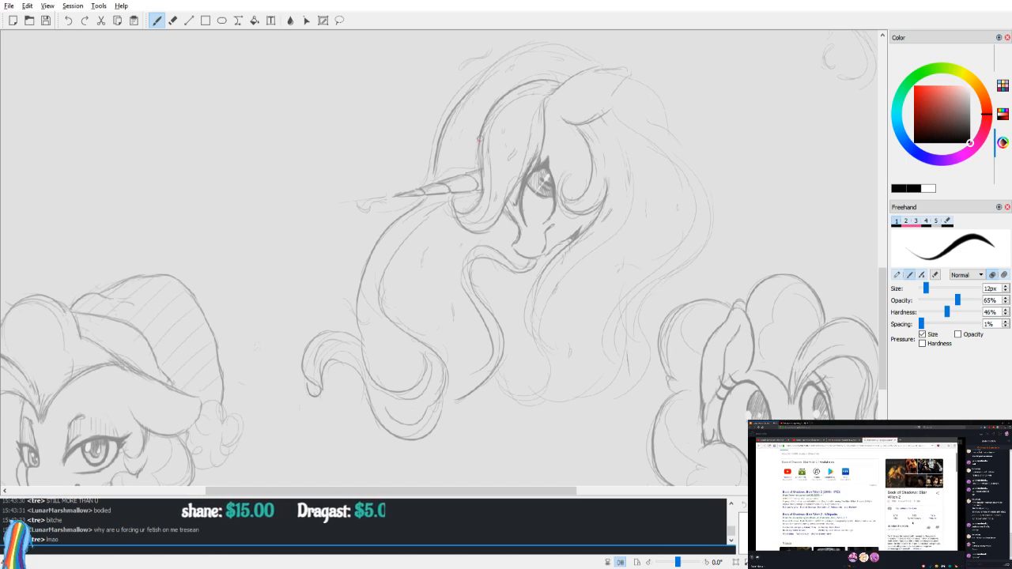
# Step: Darken the lock falling from the jaw and the back mane's contours from behind the ear to its lower end
pyautogui.moveTo(571, 242)
pyautogui.mouseDown()
pyautogui.moveTo(529, 306)
pyautogui.moveTo(550, 369)
pyautogui.moveTo(514, 393)
pyautogui.moveTo(534, 395)
pyautogui.moveTo(553, 374)
pyautogui.mouseUp()
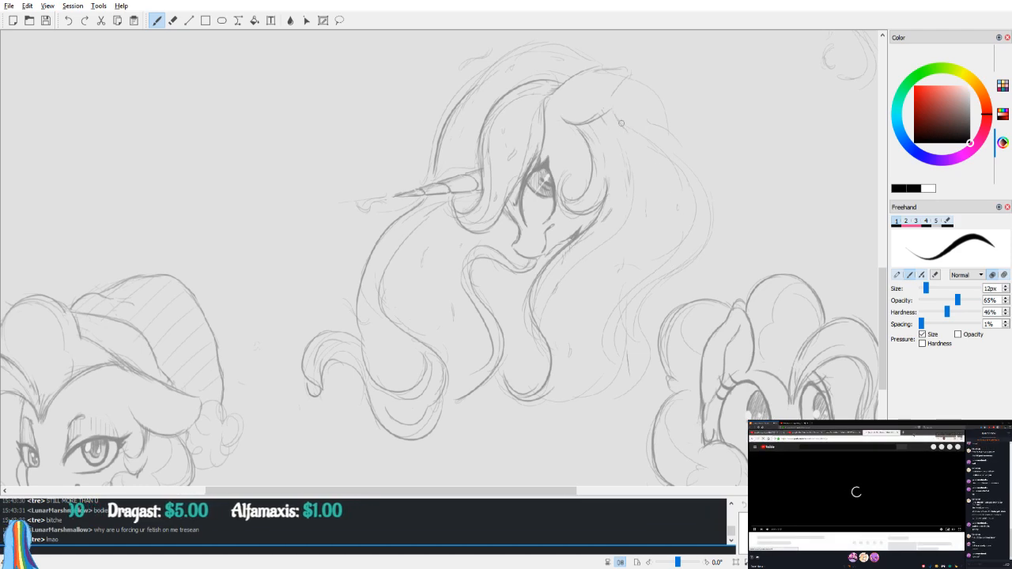
pyautogui.moveTo(615, 111)
pyautogui.mouseDown()
pyautogui.moveTo(693, 166)
pyautogui.moveTo(697, 262)
pyautogui.moveTo(643, 302)
pyautogui.mouseUp()
pyautogui.moveTo(713, 227)
pyautogui.mouseDown()
pyautogui.moveTo(677, 274)
pyautogui.moveTo(641, 380)
pyautogui.moveTo(585, 394)
pyautogui.mouseUp()
pyautogui.press('v')
pyautogui.moveTo(407, 277); pyautogui.dragTo(497, 386)
pyautogui.moveTo(321, 239)
pyautogui.mouseDown()
pyautogui.moveTo(285, 270)
pyautogui.moveTo(333, 197)
pyautogui.mouseUp()
pyautogui.hotkey('ctrl', 'z')
pyautogui.press('v')
# Step: Darken the mane's outer arc over the top of the head toward the ear
pyautogui.moveTo(497, 200); pyautogui.dragTo(514, 233)
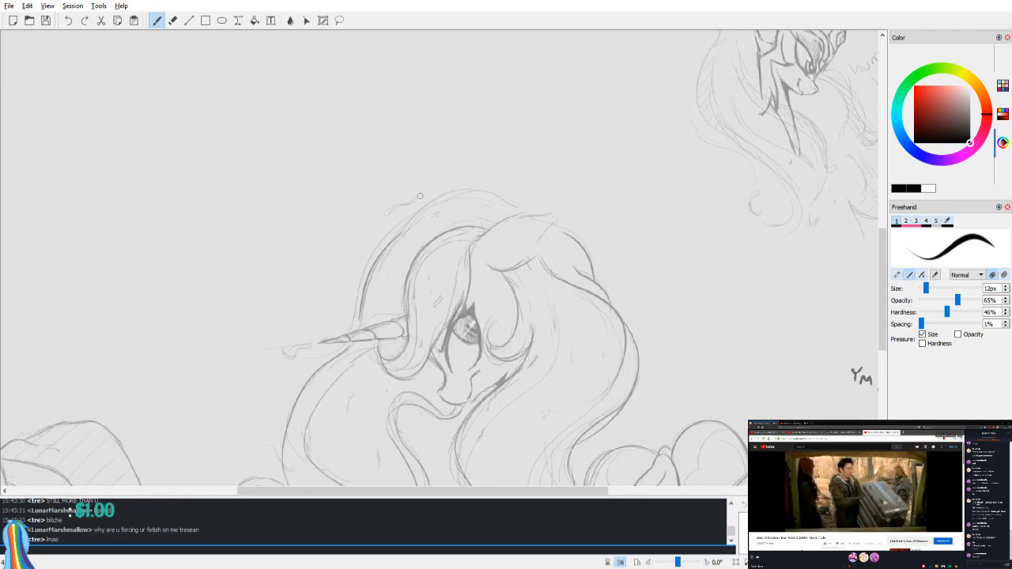
pyautogui.moveTo(400, 236)
pyautogui.mouseDown()
pyautogui.moveTo(462, 191)
pyautogui.moveTo(533, 210)
pyautogui.mouseUp()
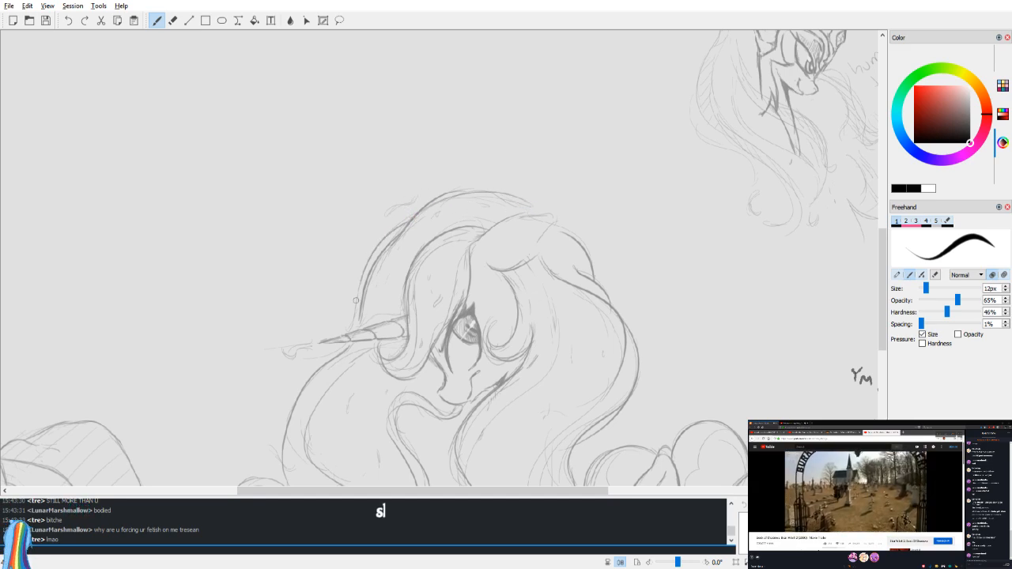
pyautogui.press('v')
pyautogui.press('v')
pyautogui.moveTo(548, 294); pyautogui.dragTo(526, 155)
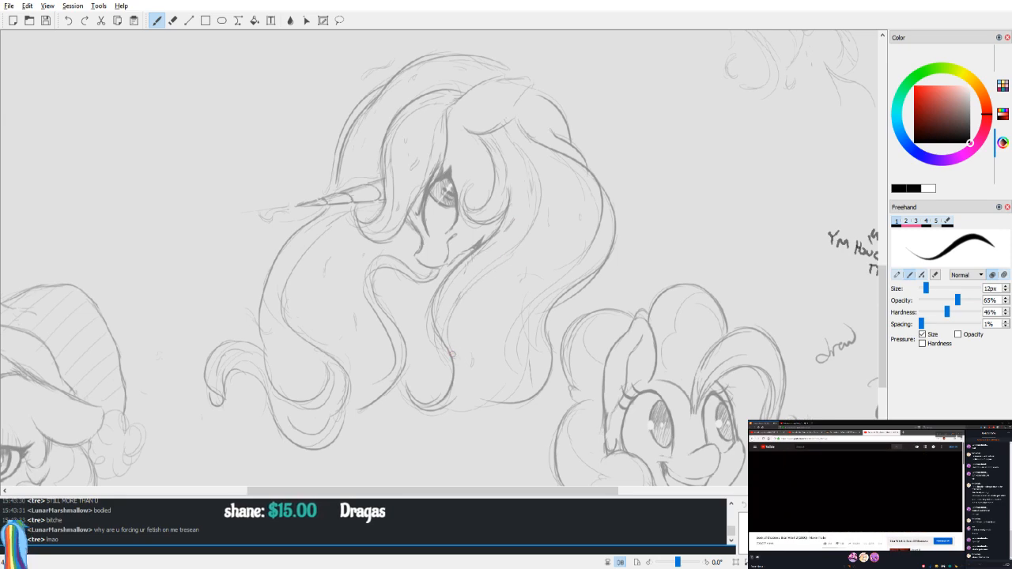
# Step: Erase the overlapping line where the back mane's two arcs meet behind the ear and redraw the junction cleanly
pyautogui.press('v')
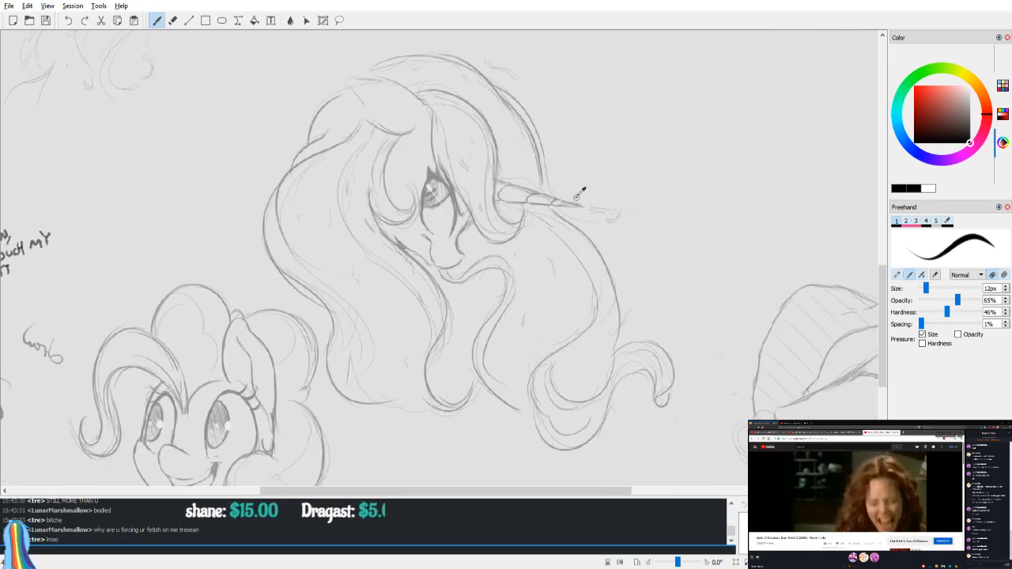
pyautogui.scroll(-5, 579, 198)
pyautogui.press('v')
pyautogui.moveTo(595, 198); pyautogui.dragTo(582, 238)
pyautogui.scroll(5, 593, 252)
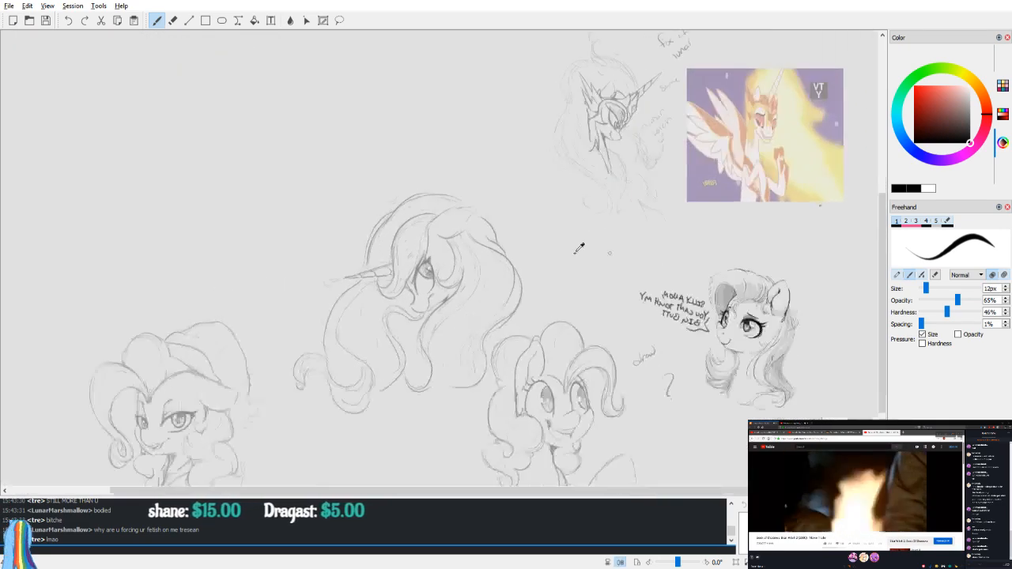
pyautogui.press('v')
pyautogui.press('e')
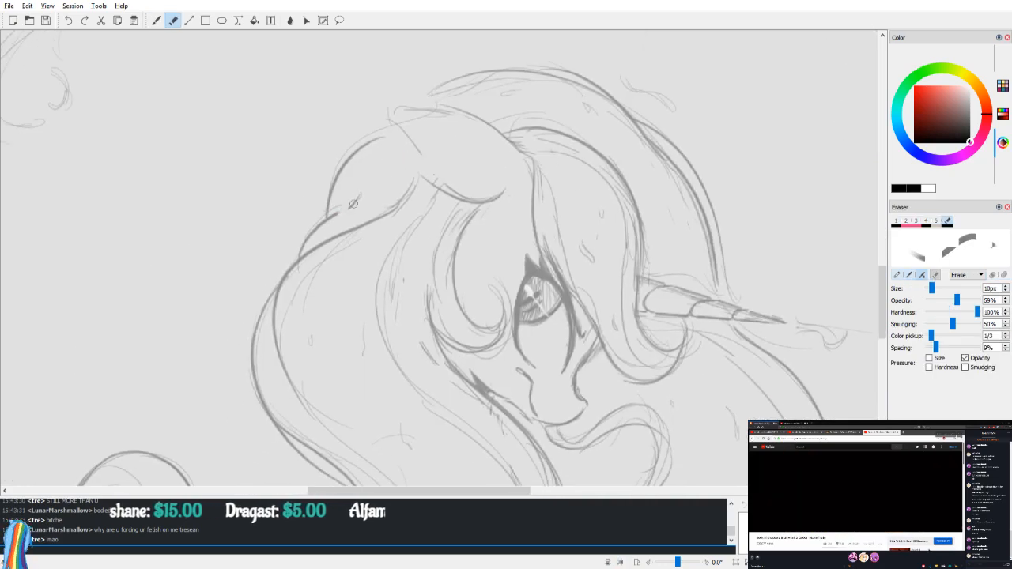
pyautogui.press('b')
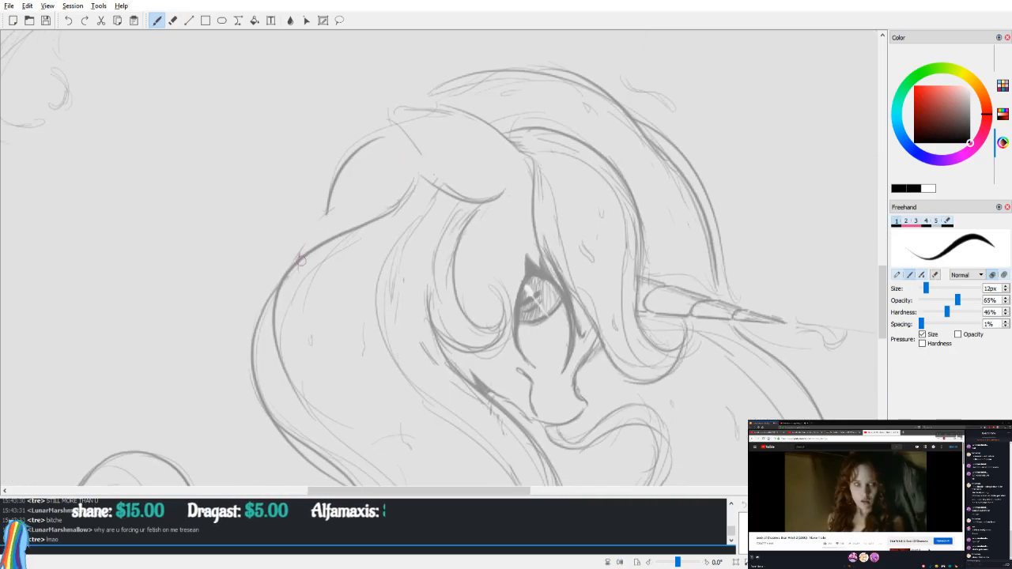
pyautogui.press('v')
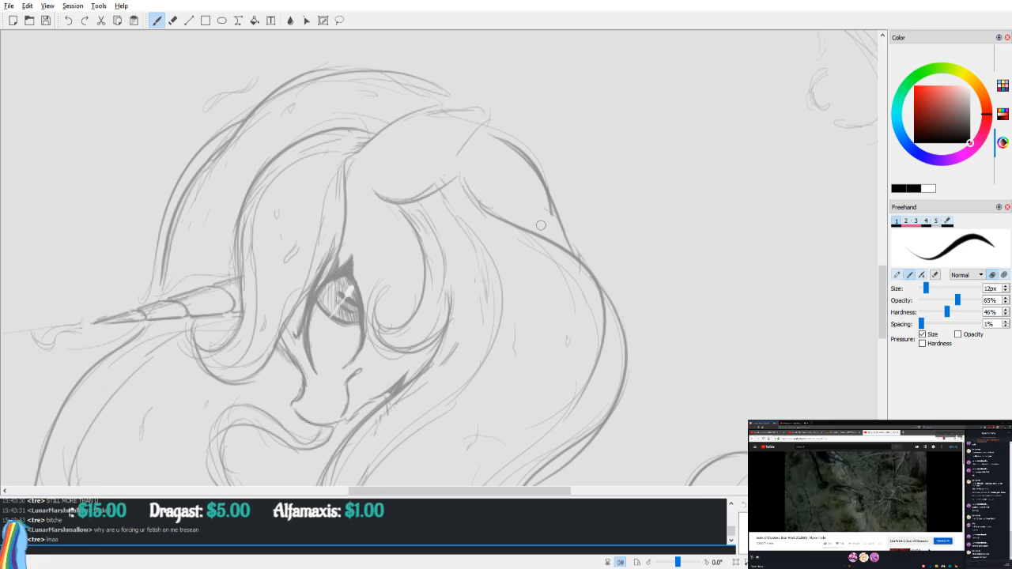
# Step: Erase the rough ear sketch lines and redraw the ear's outline with its upper edge and curved back edge
pyautogui.press('e')
pyautogui.scroll(2, 538, 215)
pyautogui.press('b')
pyautogui.moveTo(371, 191)
pyautogui.mouseDown()
pyautogui.moveTo(445, 156)
pyautogui.moveTo(416, 165)
pyautogui.moveTo(483, 155)
pyautogui.moveTo(486, 180)
pyautogui.moveTo(459, 206)
pyautogui.mouseUp()
pyautogui.hotkey('ctrl', 'z')
pyautogui.moveTo(485, 172); pyautogui.dragTo(417, 247)
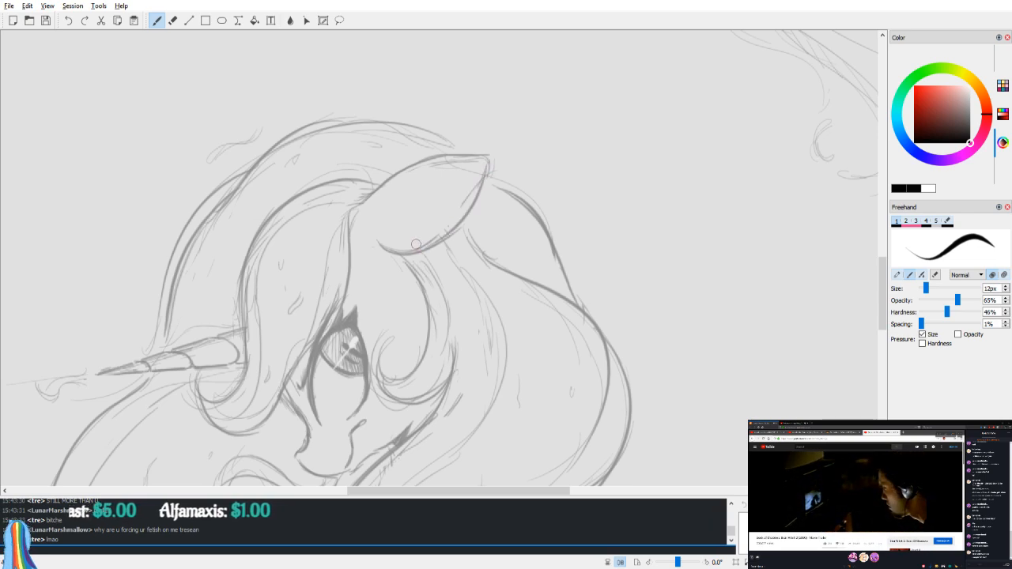
# Step: Erase the excess sketch lines along the ear's lower edge, checking the shape in the mirrored view
pyautogui.press('v')
pyautogui.press('v')
pyautogui.press('v')
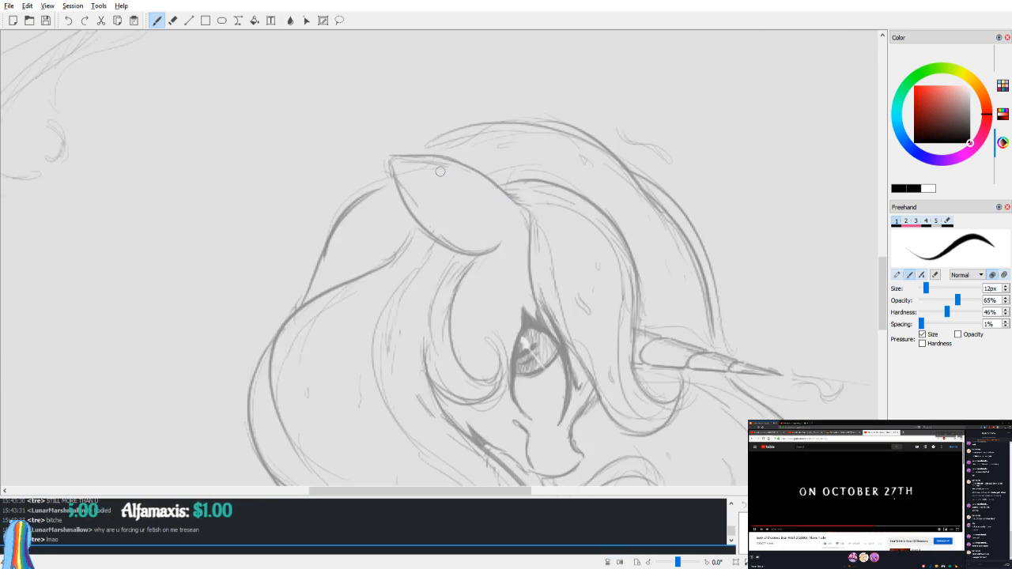
pyautogui.press('e')
pyautogui.moveTo(439, 239); pyautogui.dragTo(460, 246)
pyautogui.press('v')
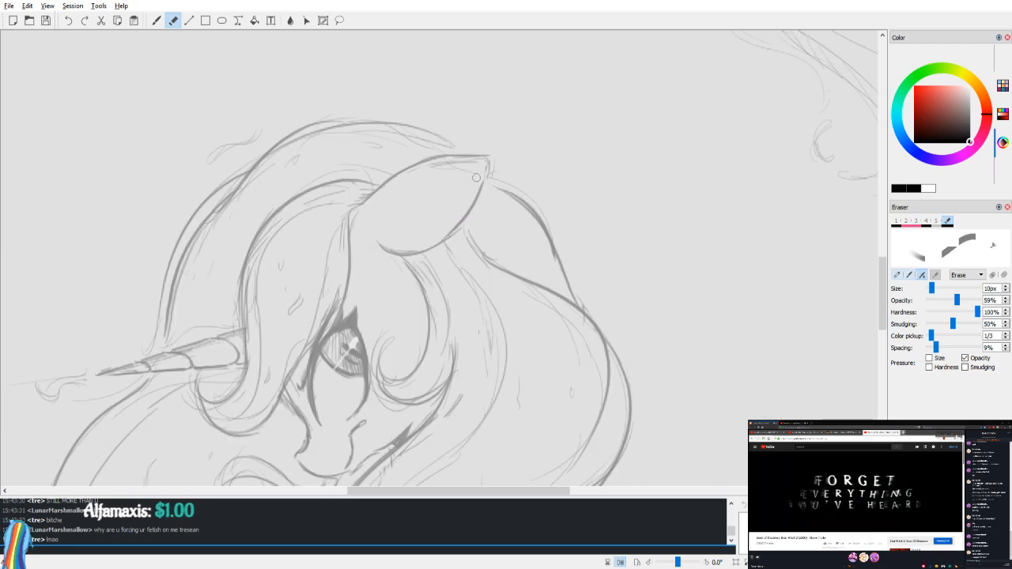
# Step: Redraw the ear's tip with a rounded point and erase the old tip lines
pyautogui.press('b')
pyautogui.press('e')
pyautogui.moveTo(433, 172)
pyautogui.mouseDown()
pyautogui.moveTo(478, 165)
pyautogui.moveTo(480, 147)
pyautogui.moveTo(479, 162)
pyautogui.moveTo(449, 165)
pyautogui.mouseUp()
pyautogui.press('b')
pyautogui.press('e')
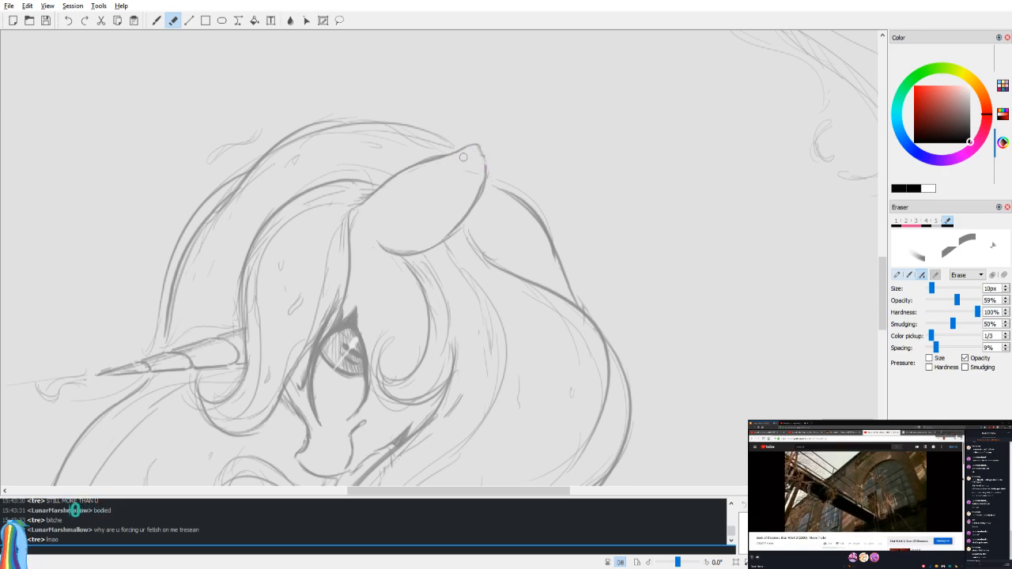
pyautogui.press('h')
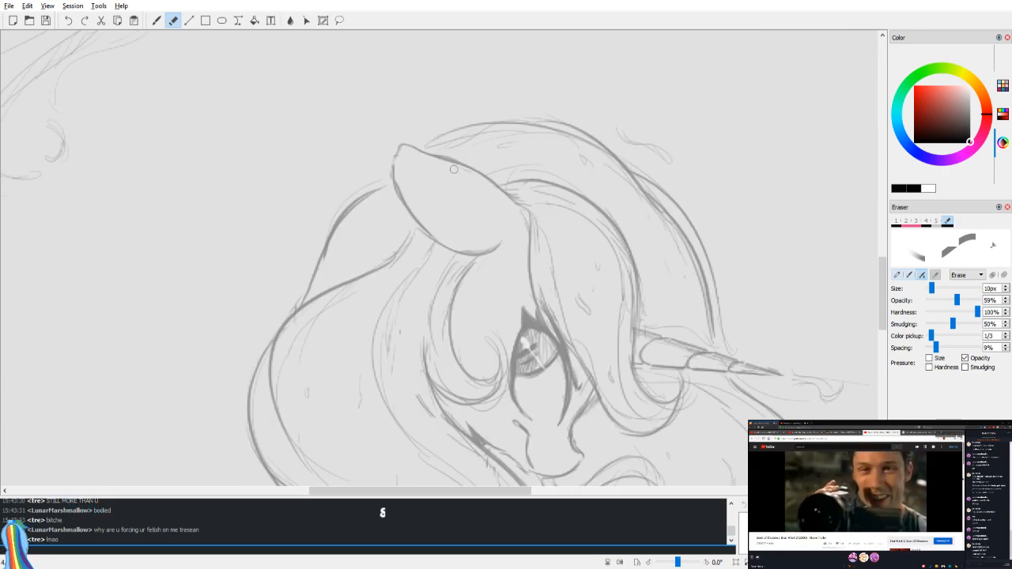
# Step: Draw the inner fold line of the ear from its base up to the tip
pyautogui.press('b')
pyautogui.press('h')
pyautogui.moveTo(380, 210); pyautogui.dragTo(481, 156)
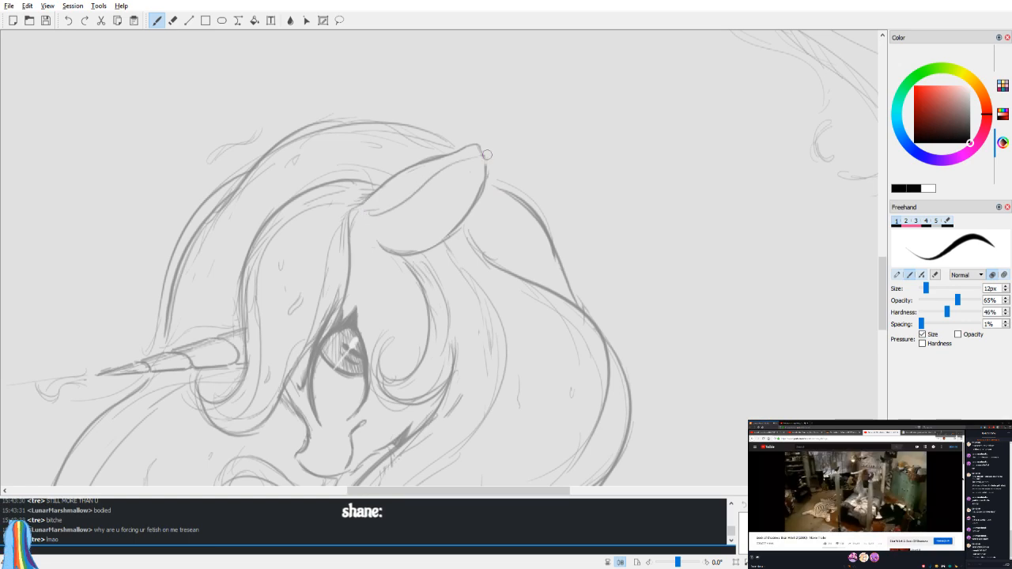
# Step: Examine the unicorn's overall shape among the other sketches in normal and mirrored view
pyautogui.scroll(-3, 572, 61)
pyautogui.press('h')
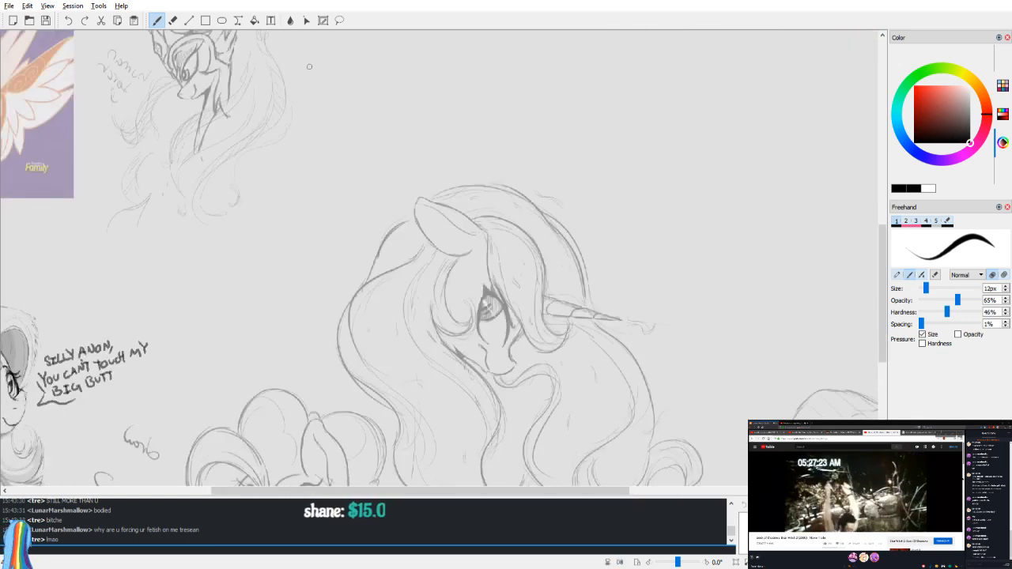
pyautogui.press('h')
pyautogui.moveTo(552, 191); pyautogui.dragTo(593, 215)
pyautogui.scroll(-5, 593, 215)
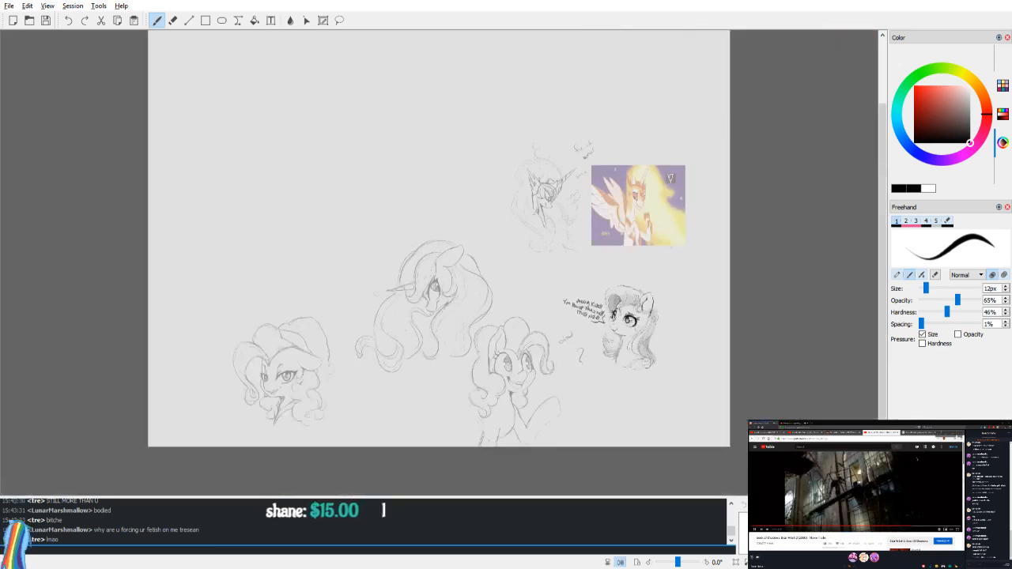
pyautogui.scroll(4, 479, 328)
pyautogui.moveTo(480, 327); pyautogui.dragTo(490, 329)
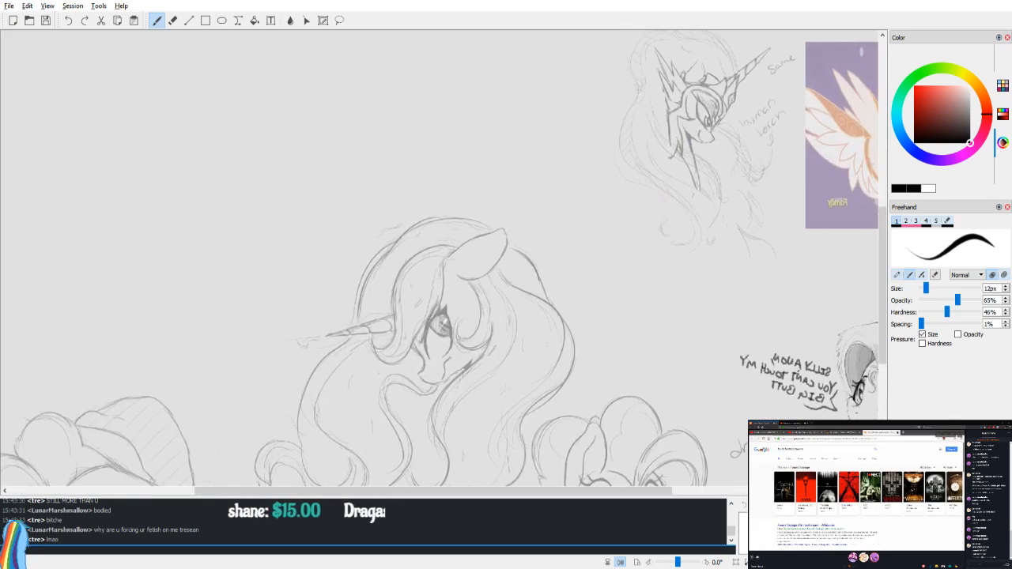
pyautogui.press('h')
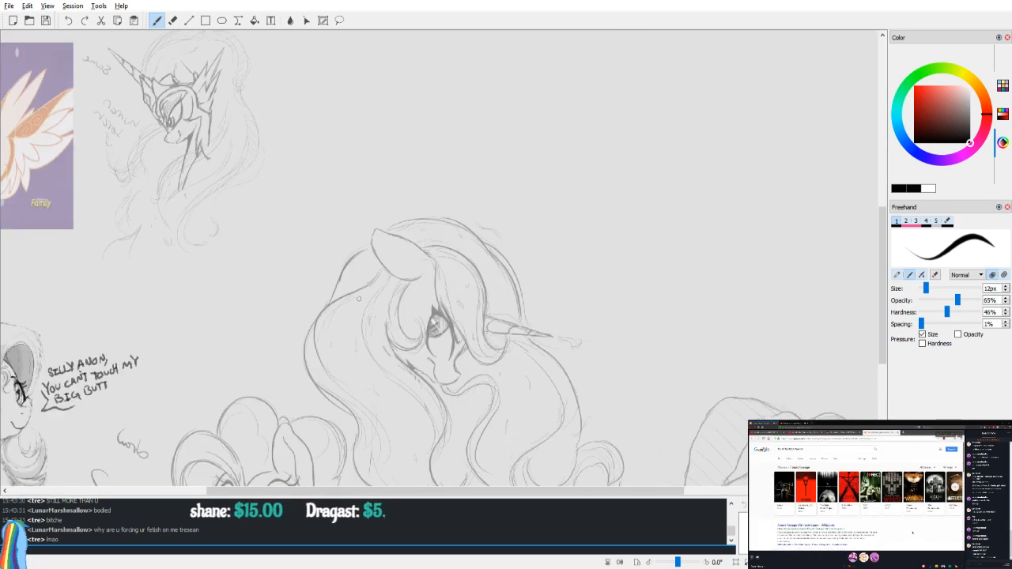
pyautogui.press('h')
# Step: Erase the handwritten notes beside the armored unicorn sketch, deleting the remaining marks with a lasso selection
pyautogui.moveTo(597, 219)
pyautogui.mouseDown()
pyautogui.moveTo(522, 231)
pyautogui.moveTo(378, 323)
pyautogui.moveTo(365, 344)
pyautogui.mouseUp()
pyautogui.press('e')
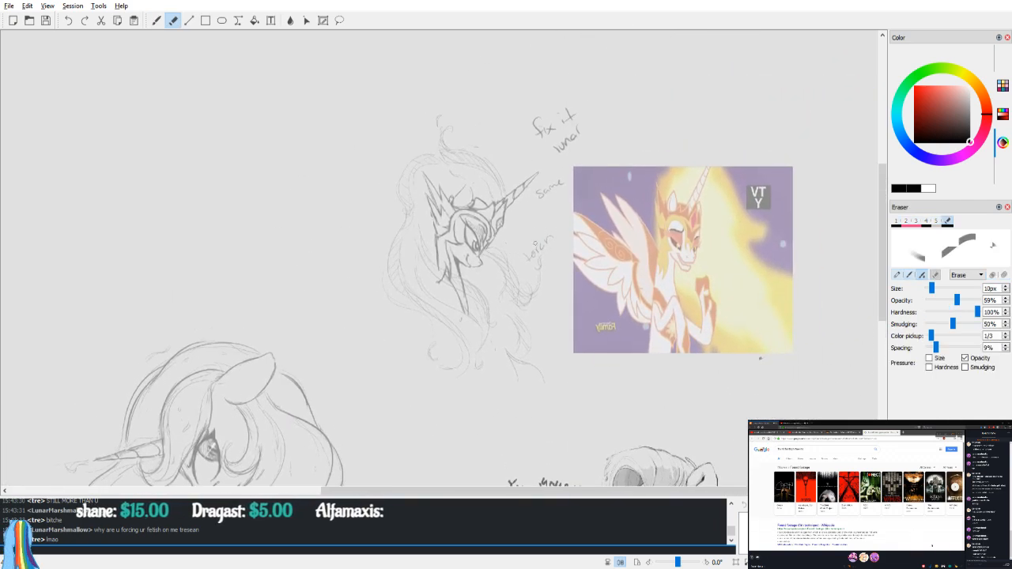
pyautogui.moveTo(760, 359); pyautogui.dragTo(742, 385)
pyautogui.moveTo(546, 209)
pyautogui.mouseDown()
pyautogui.moveTo(534, 212)
pyautogui.moveTo(538, 226)
pyautogui.moveTo(541, 182)
pyautogui.mouseUp()
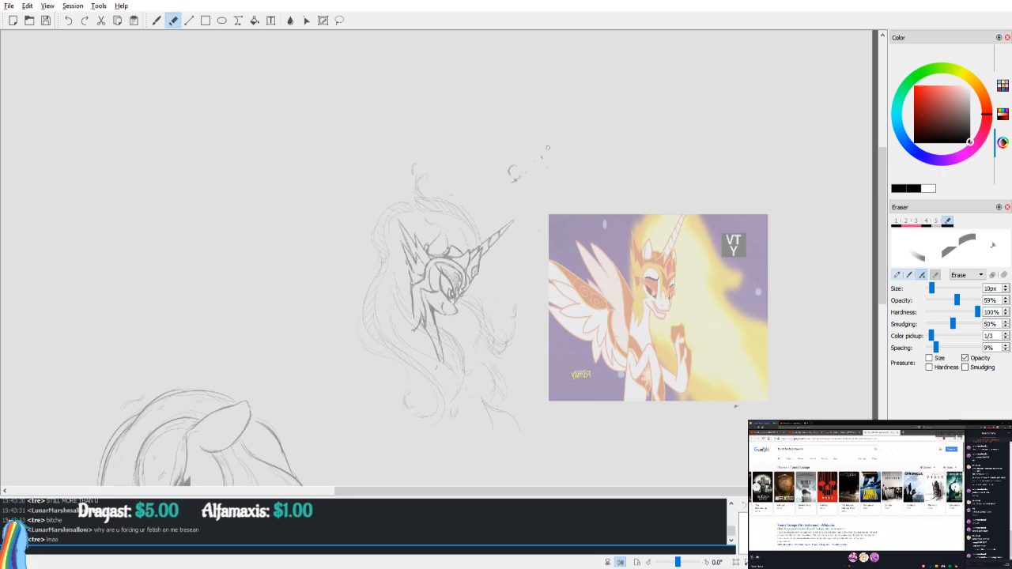
pyautogui.click(339, 20)
pyautogui.moveTo(546, 181)
pyautogui.mouseDown()
pyautogui.moveTo(831, 219)
pyautogui.moveTo(580, 445)
pyautogui.moveTo(531, 340)
pyautogui.moveTo(545, 180)
pyautogui.moveTo(577, 162)
pyautogui.mouseUp()
pyautogui.press('Delete')
pyautogui.click(714, 76)
# Step: Review the group of pony sketches on the lower canvas, comparing the mirrored and unmirrored views
pyautogui.press('b')
pyautogui.moveTo(558, 343); pyautogui.dragTo(672, 48)
pyautogui.moveTo(481, 268); pyautogui.dragTo(673, 251)
pyautogui.scroll(-2, 610, 250)
pyautogui.press('v')
pyautogui.press('v')
pyautogui.press('v')
pyautogui.moveTo(416, 305); pyautogui.dragTo(428, 272)
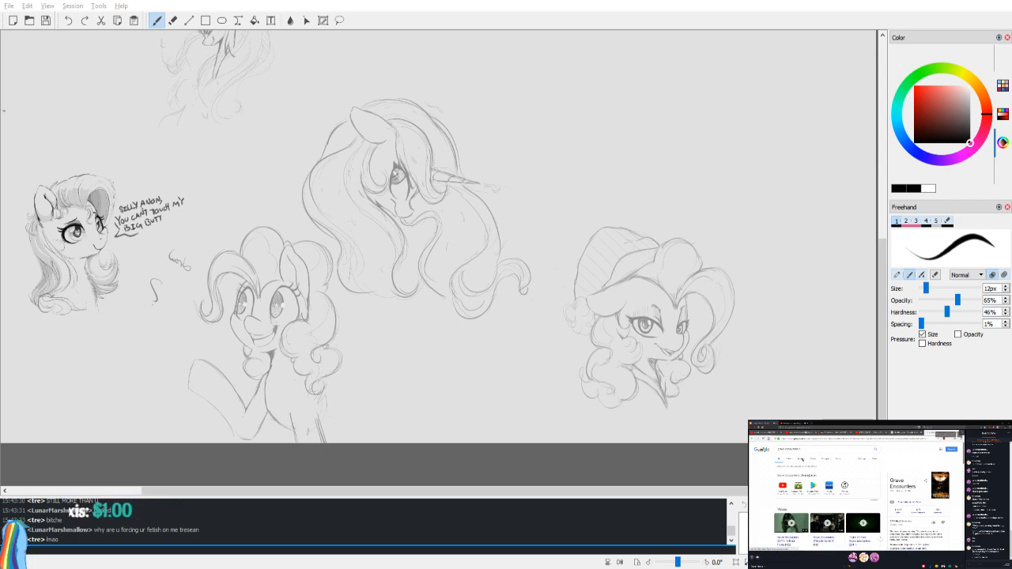
# Step: Switch to the browser, show the image results for Grave Encounters and preview a screaming-face picture
pyautogui.click(801, 459)
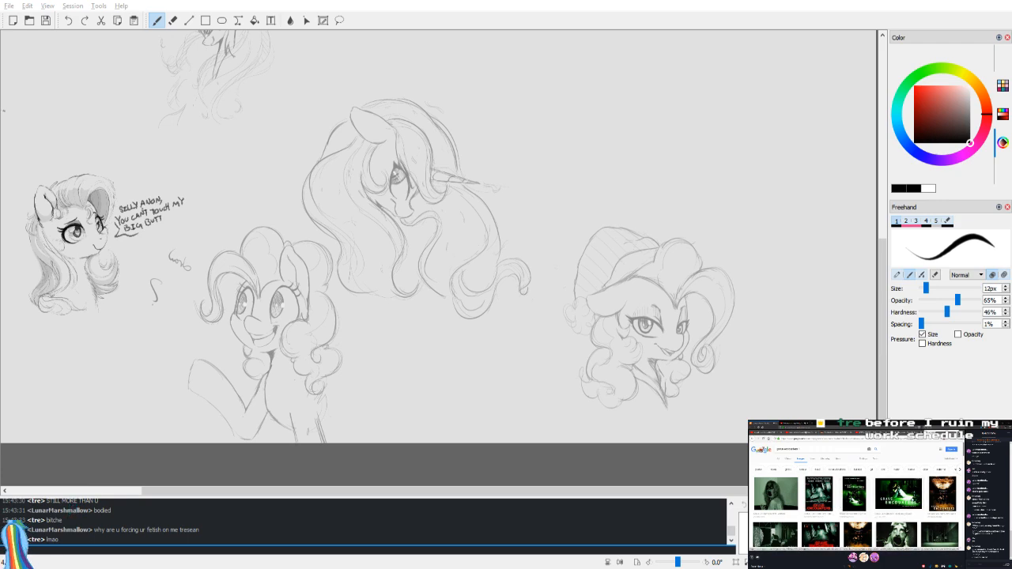
pyautogui.click(907, 531)
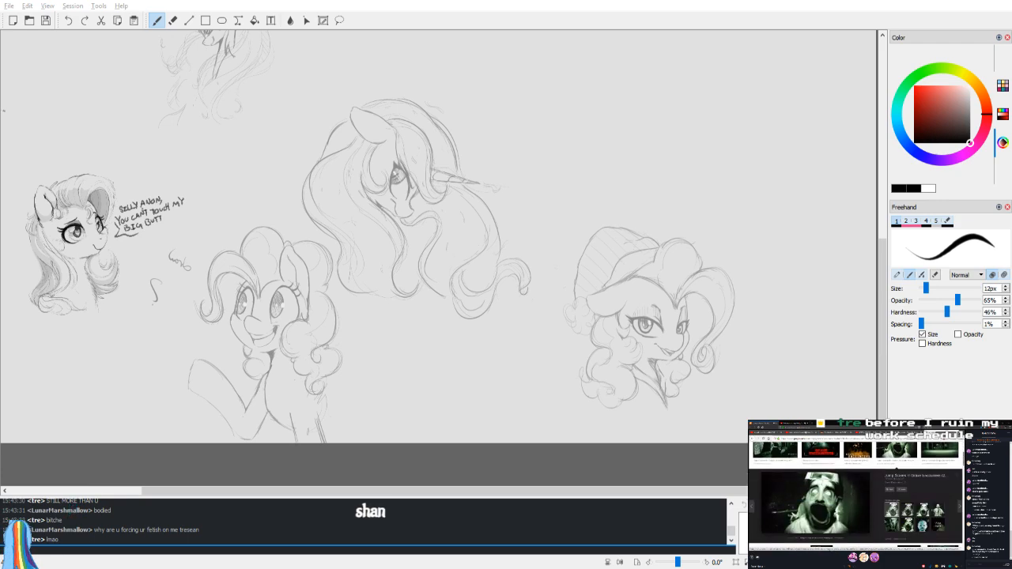